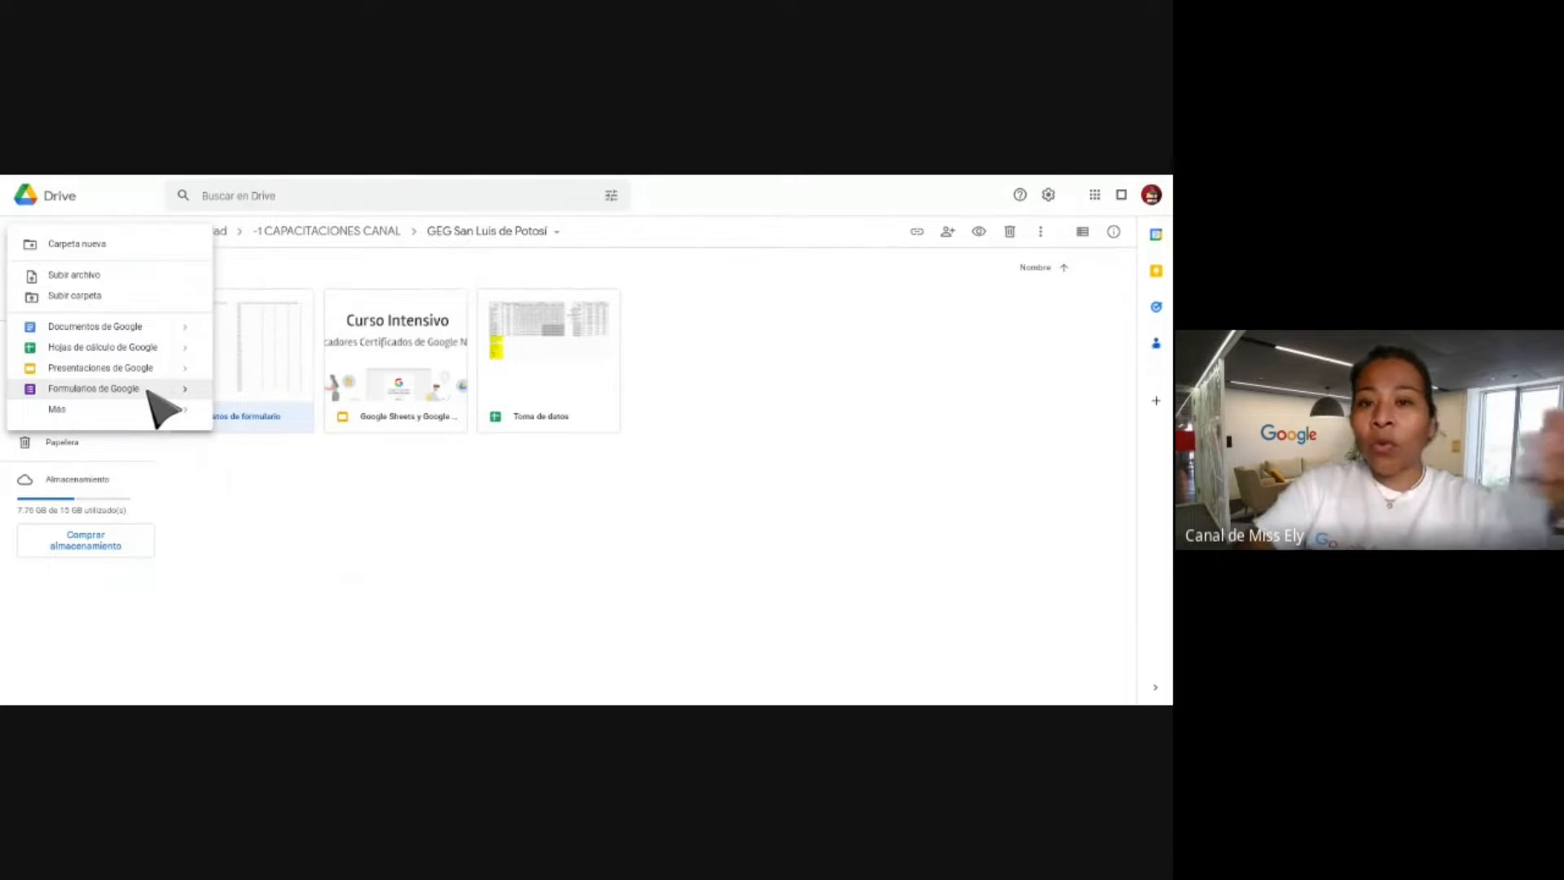
Create a new Google Form inside the shared GEG San Luis de Potosi Drive folder.
left_click(127, 389)
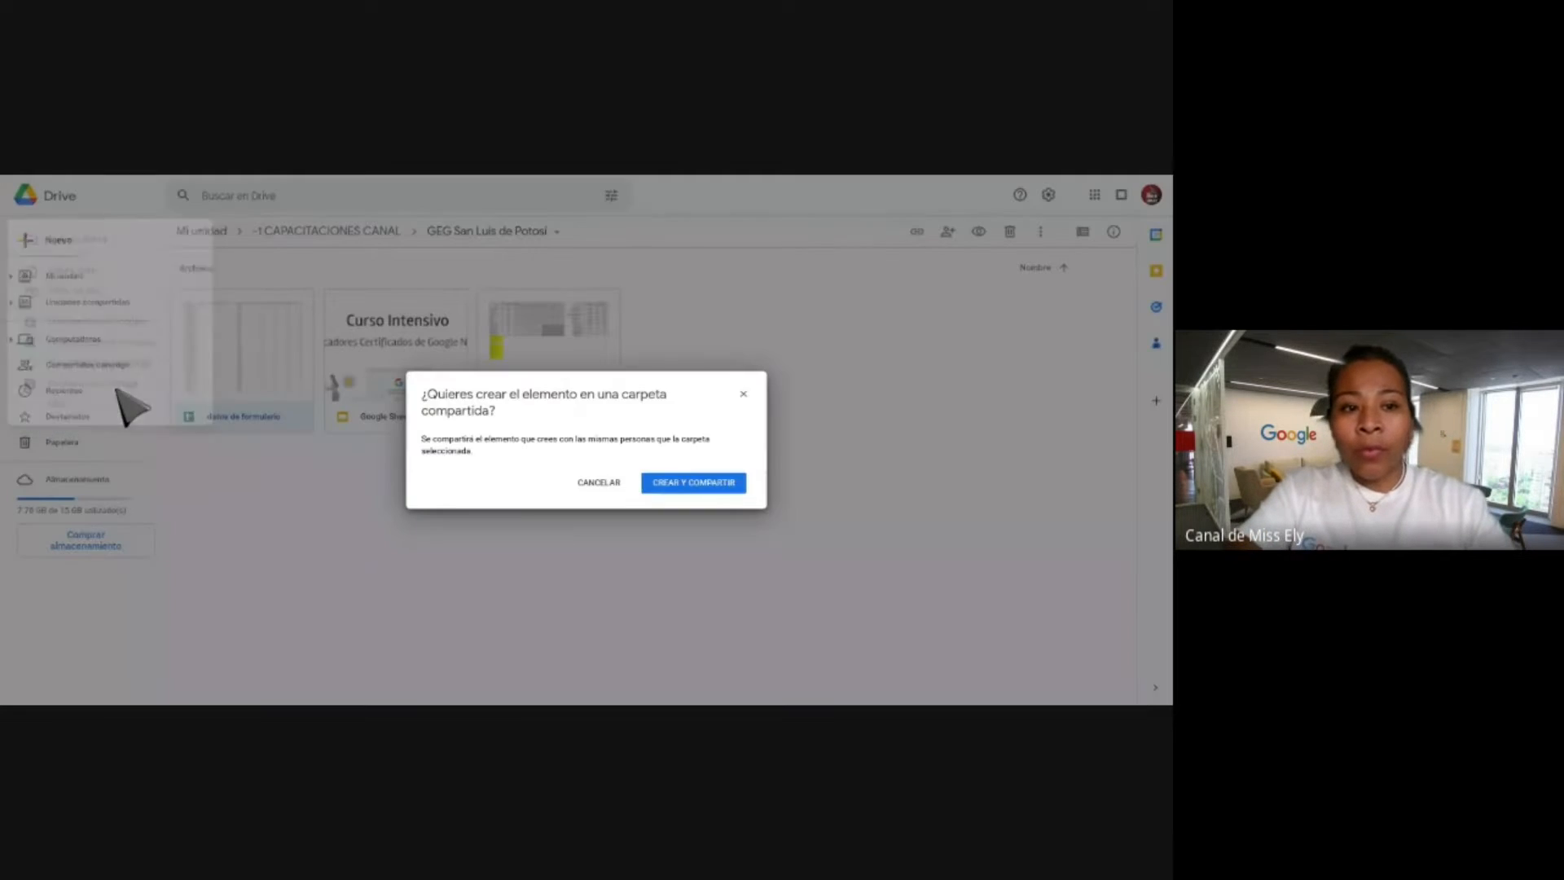
left_click(729, 489)
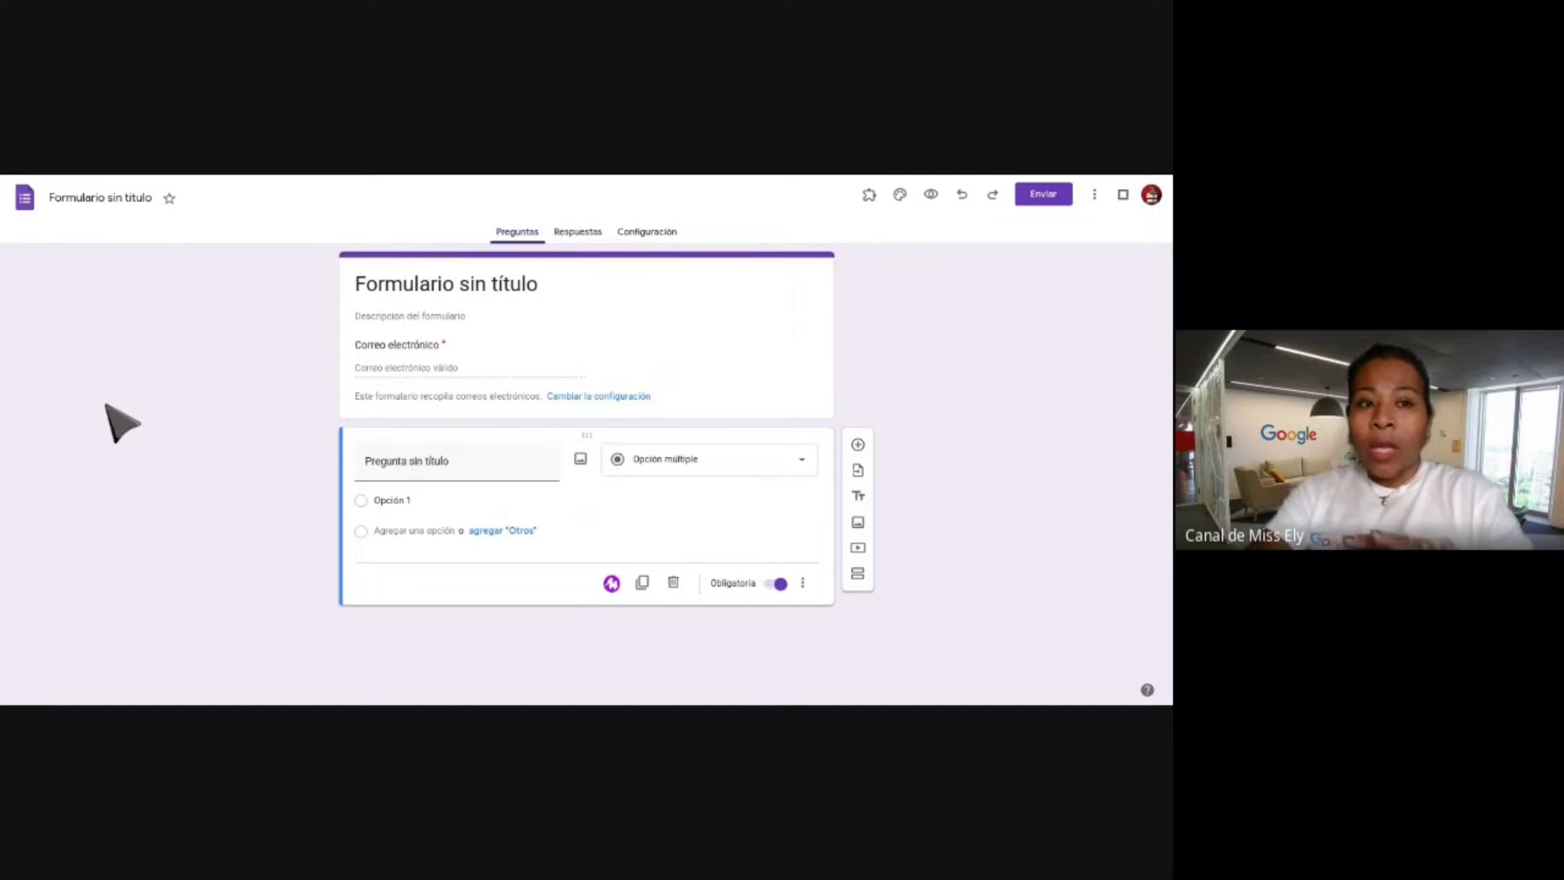
Rename the untitled form to 'Encuesta de Viaje de promoción'.
left_click(125, 200)
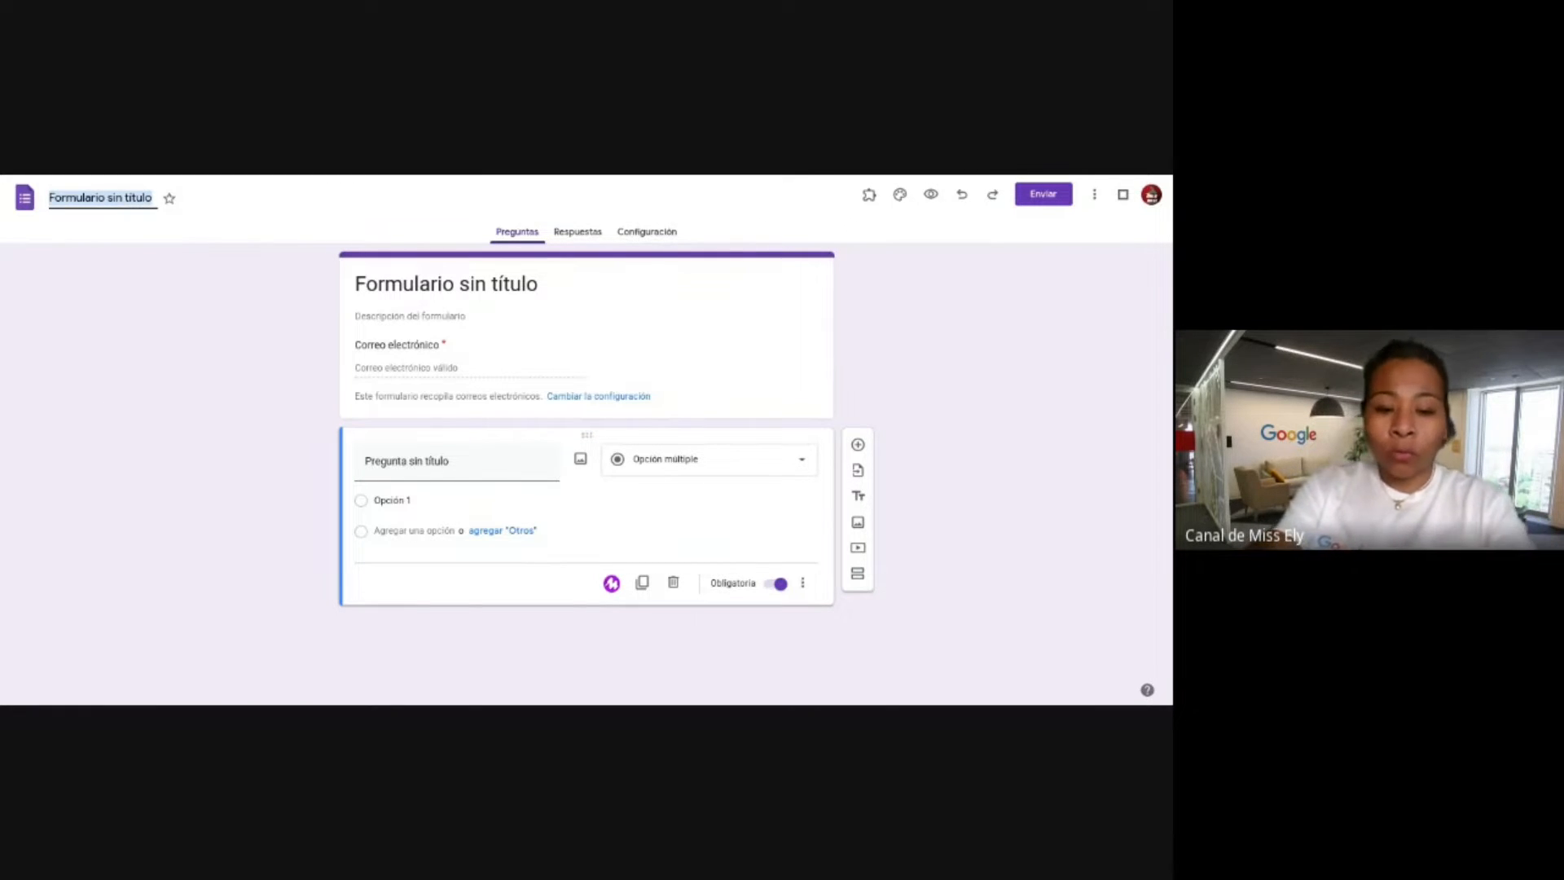
type("Encuen")
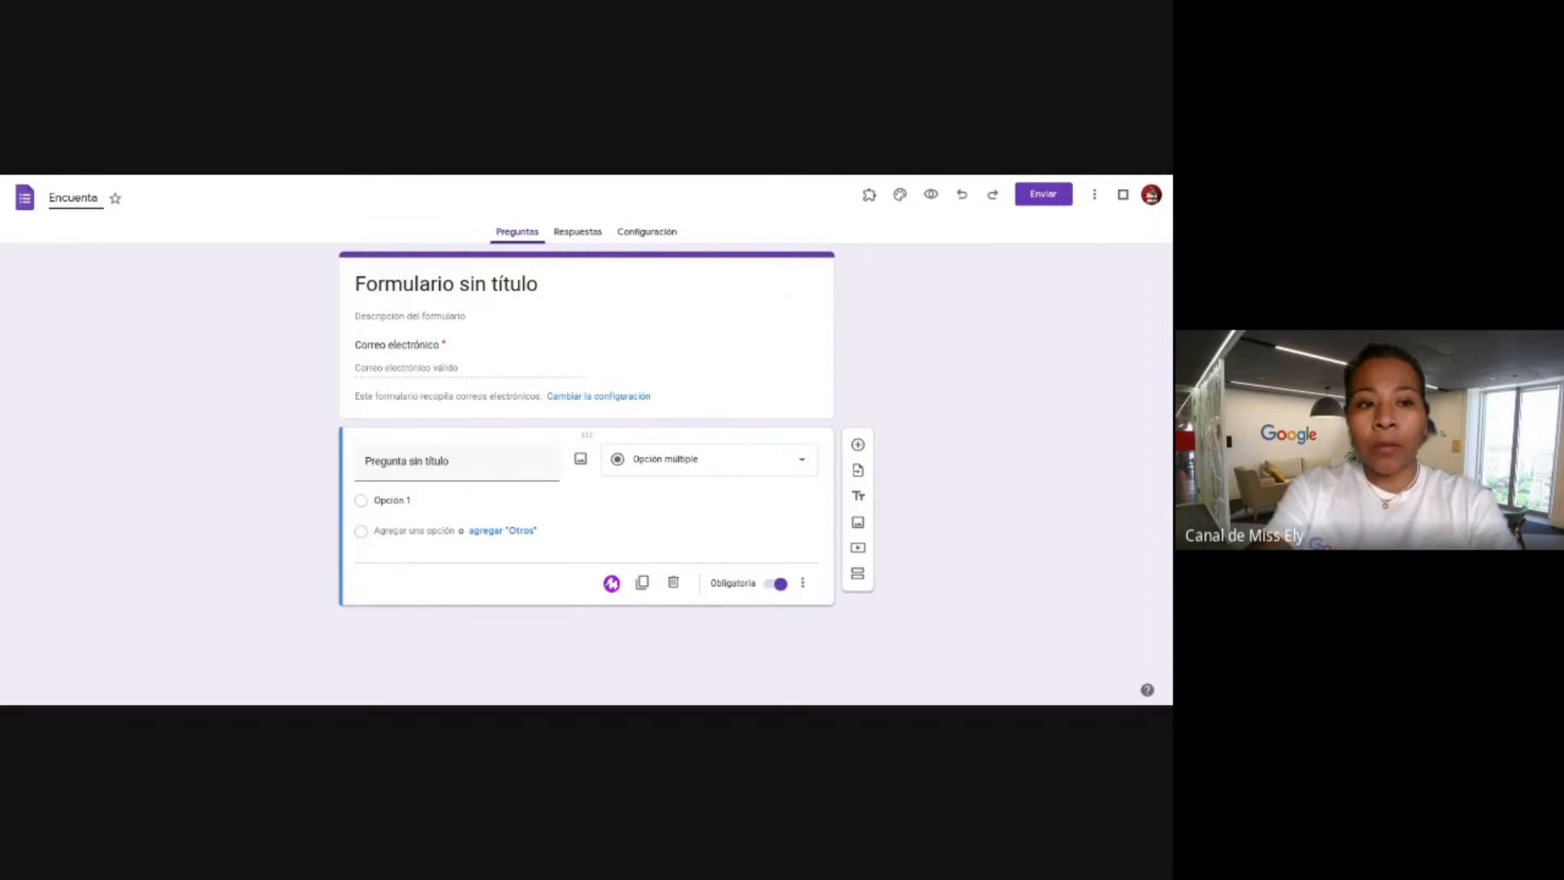
type("ta de")
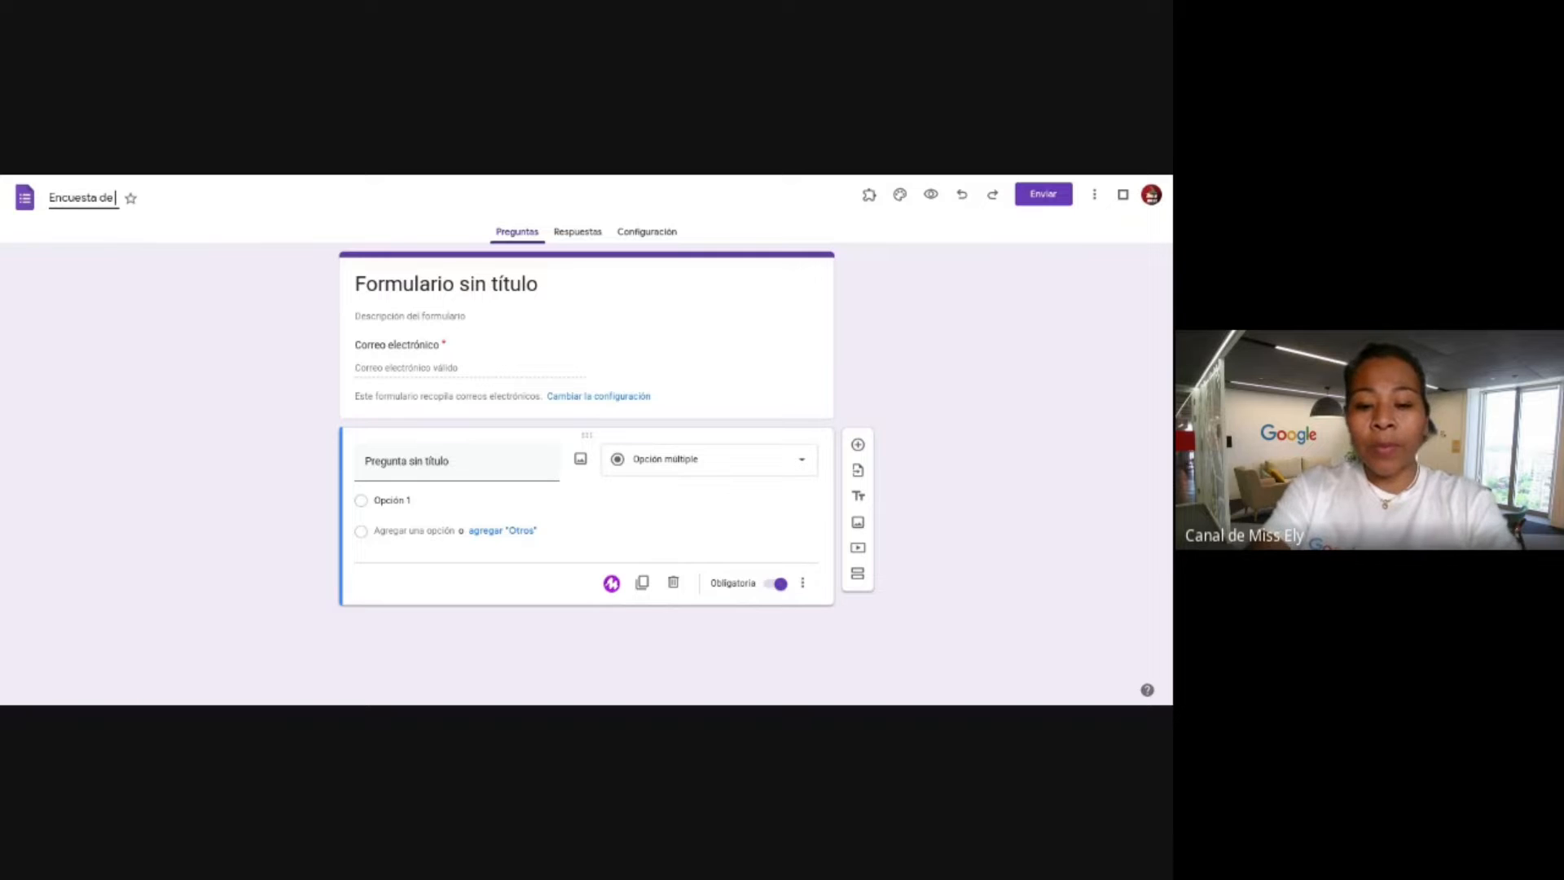
type(" Viaje de prom")
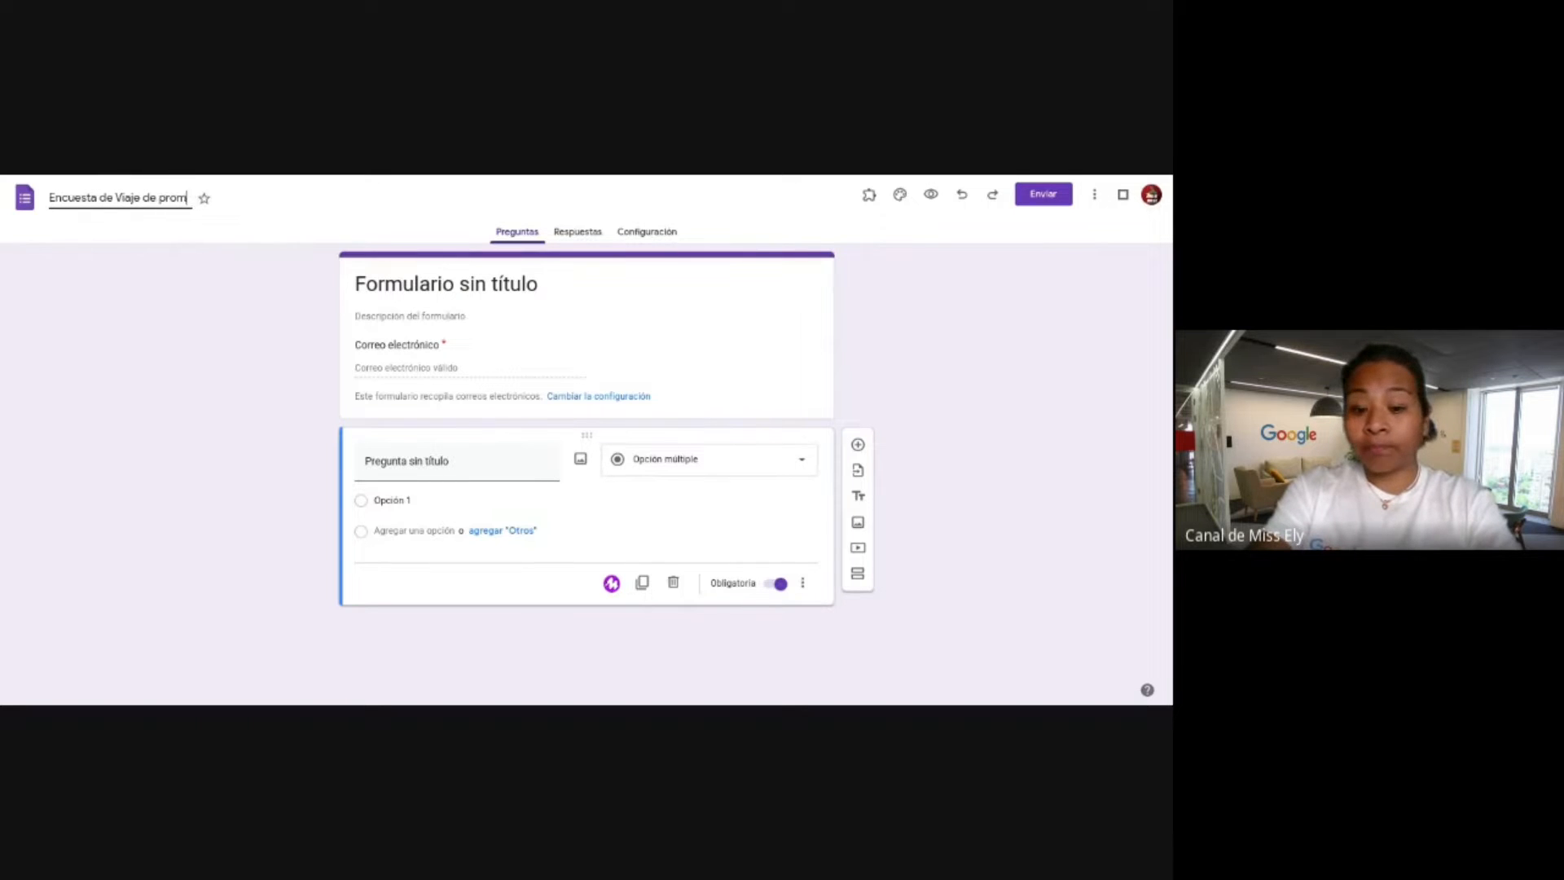
type("oció")
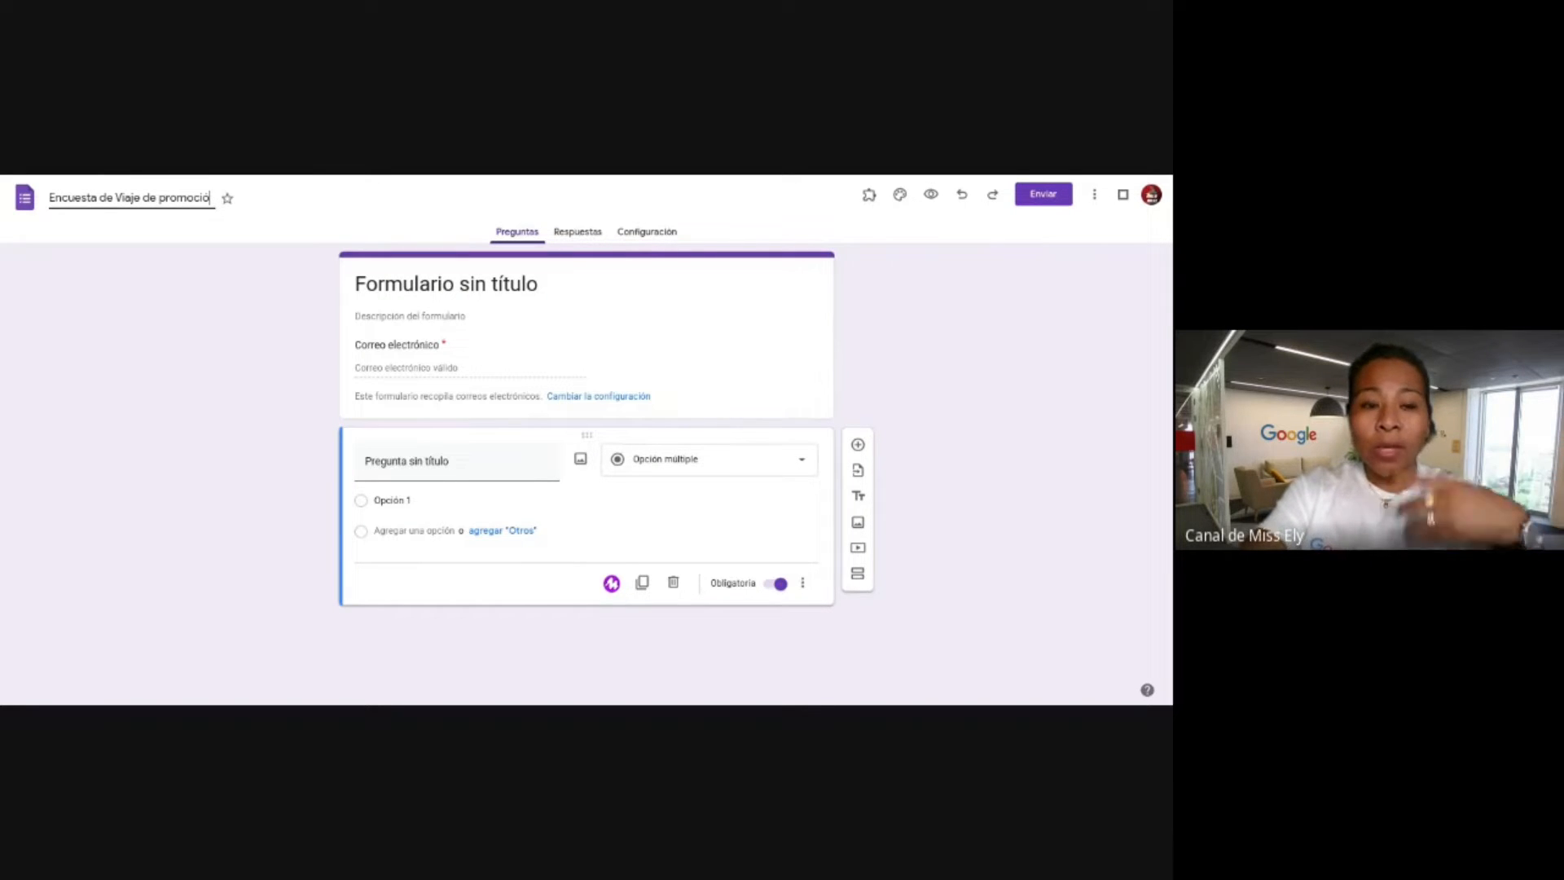
type("mn")
left_click(248, 335)
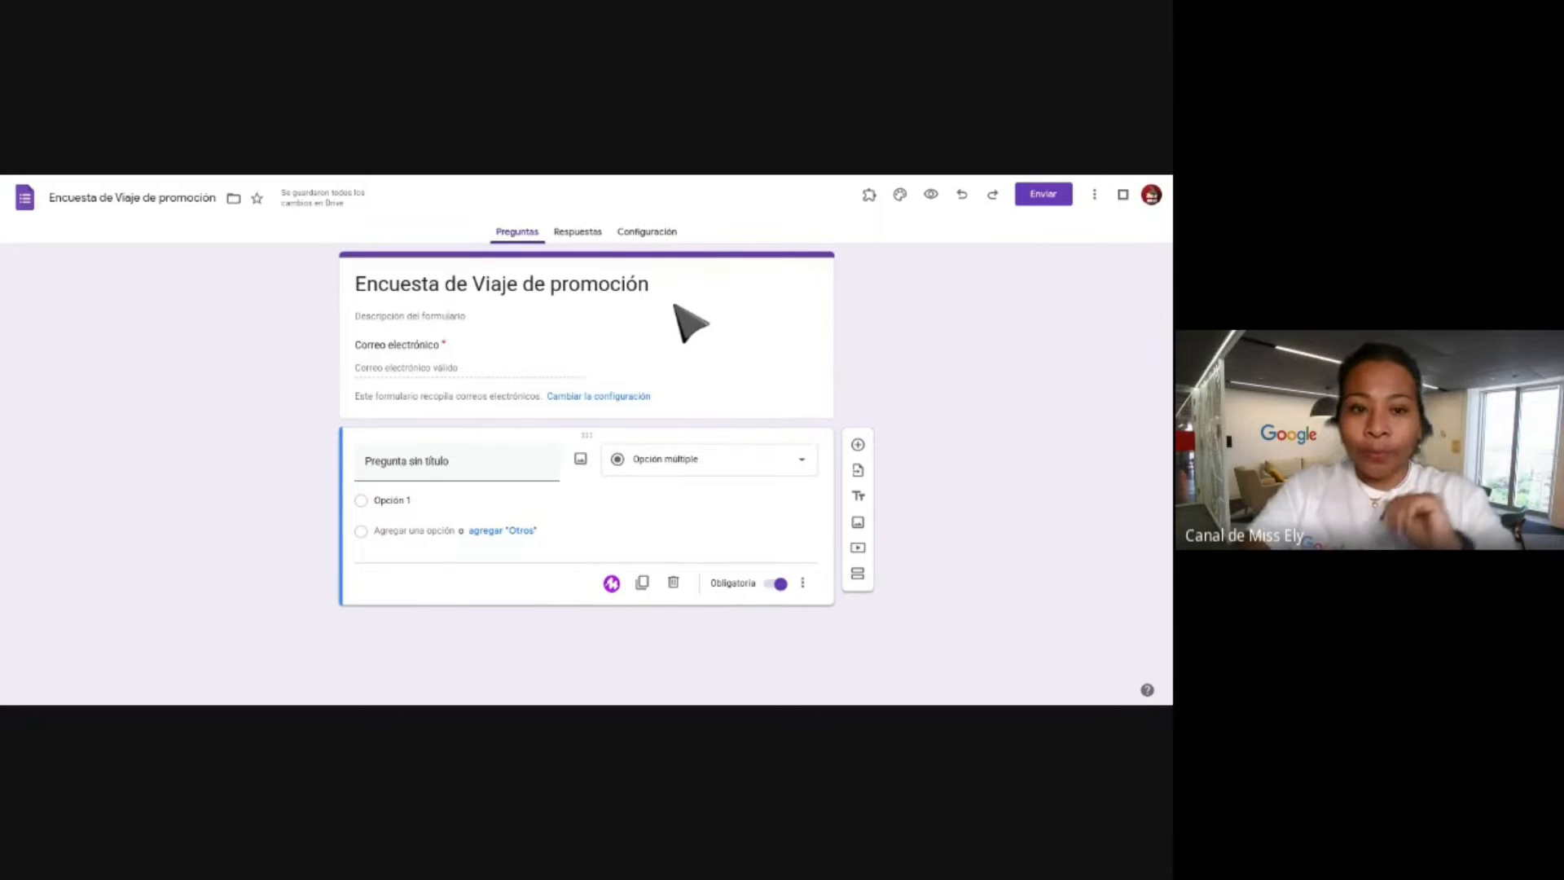
left_click(432, 366)
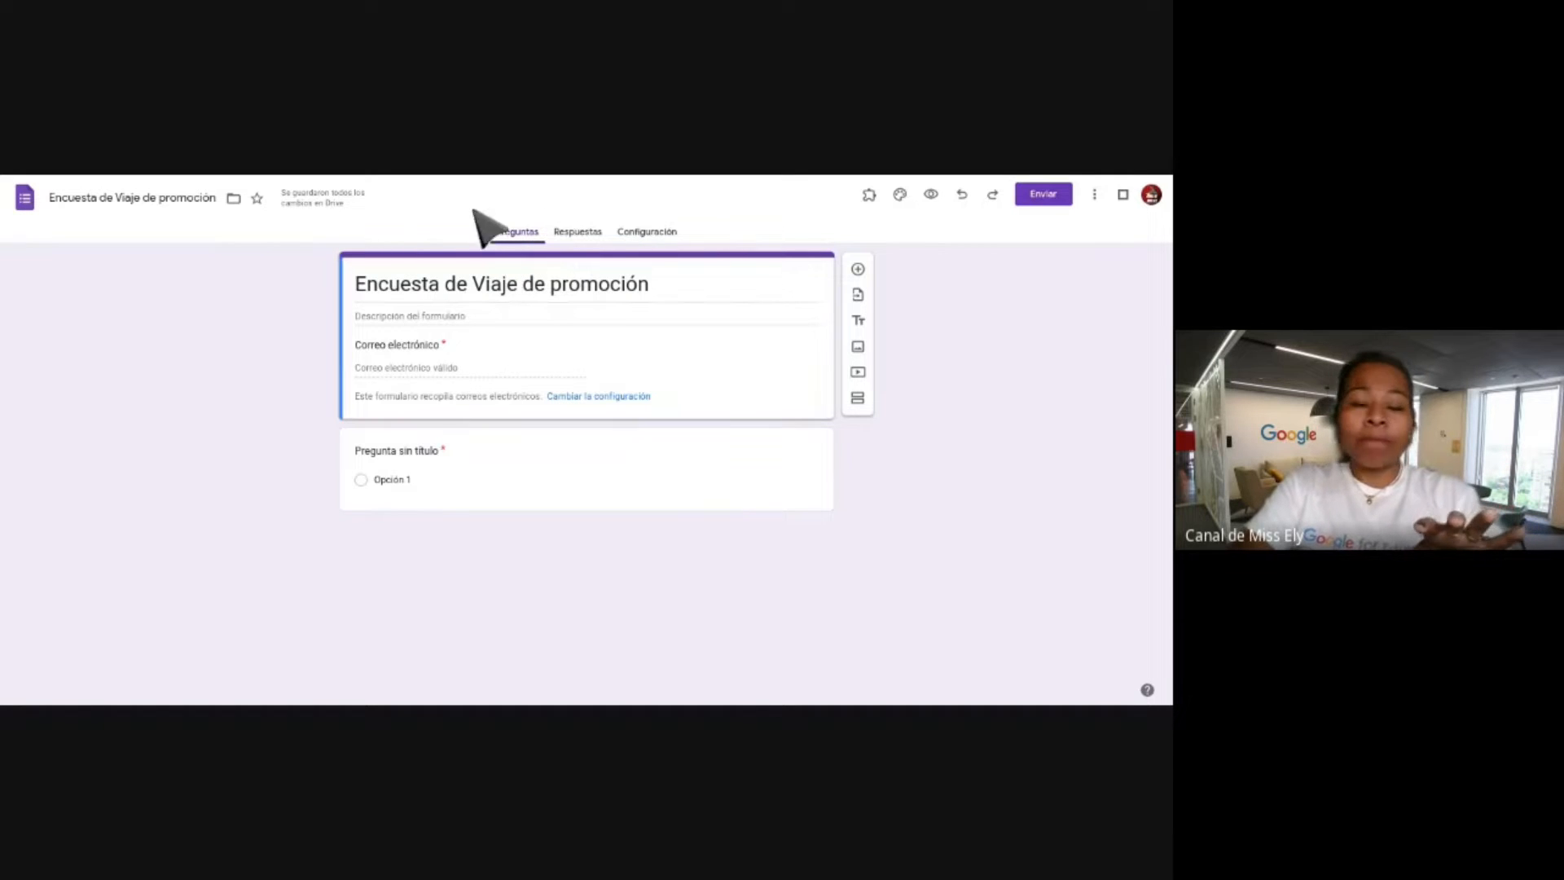
left_click(570, 235)
left_click(640, 233)
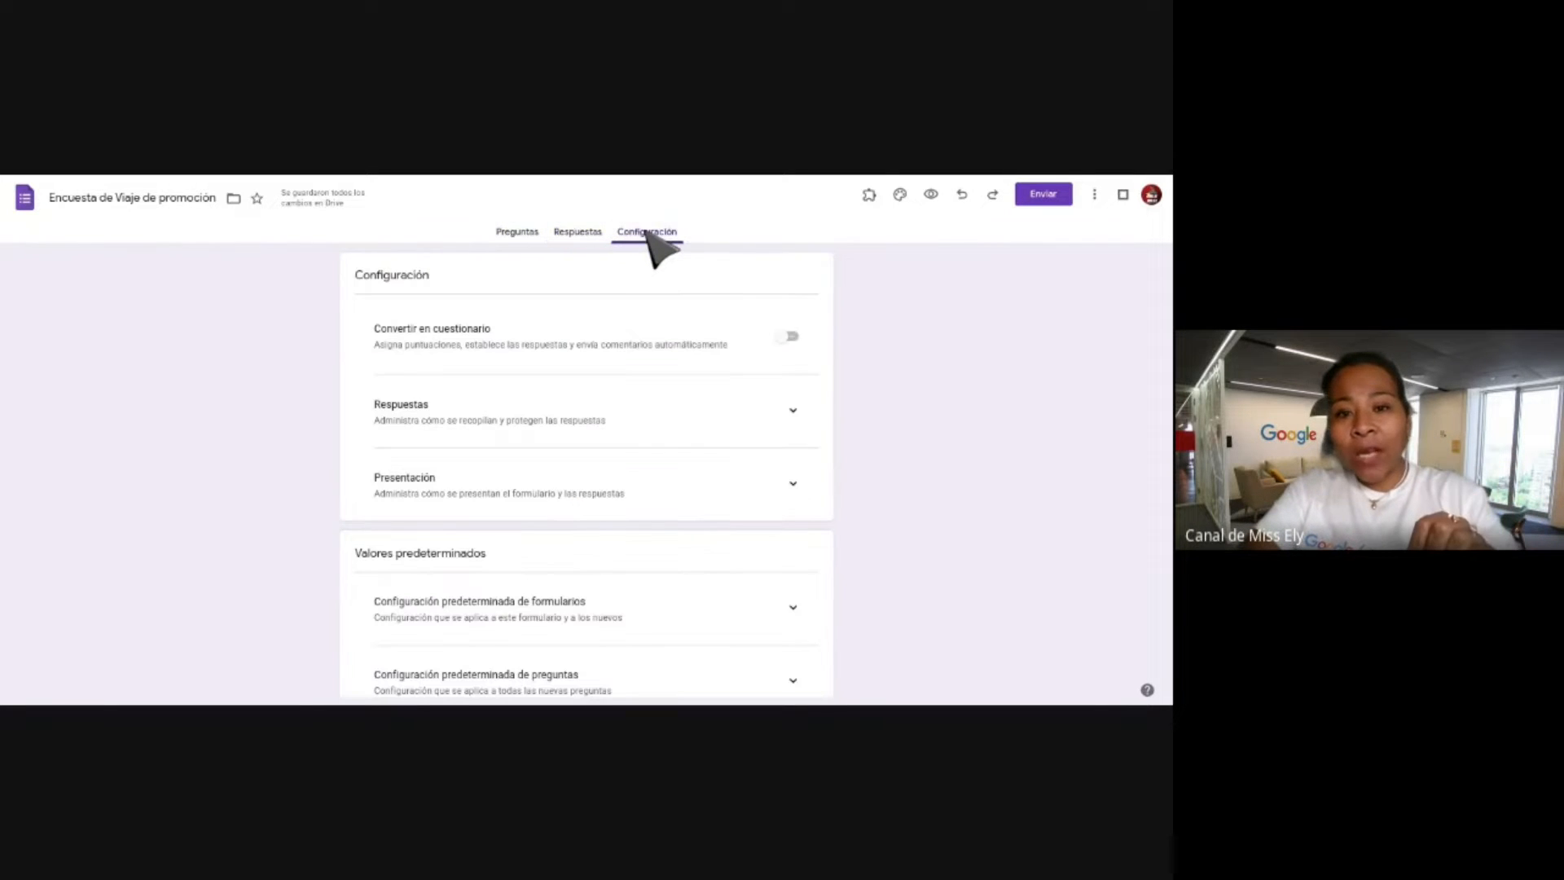
left_click(518, 232)
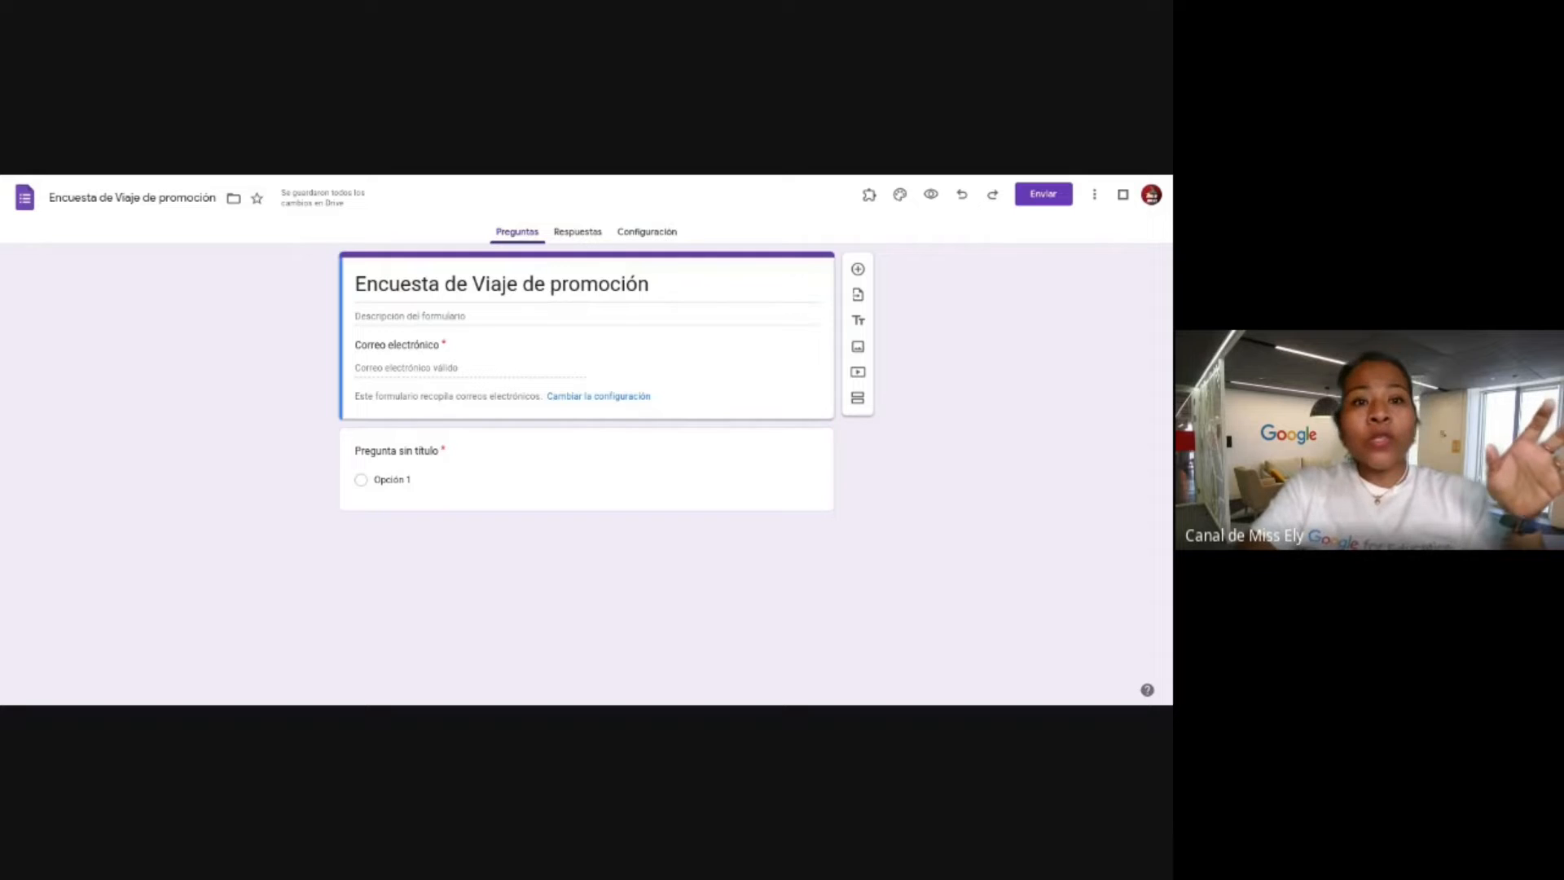
scroll(629, 392, "up", 3)
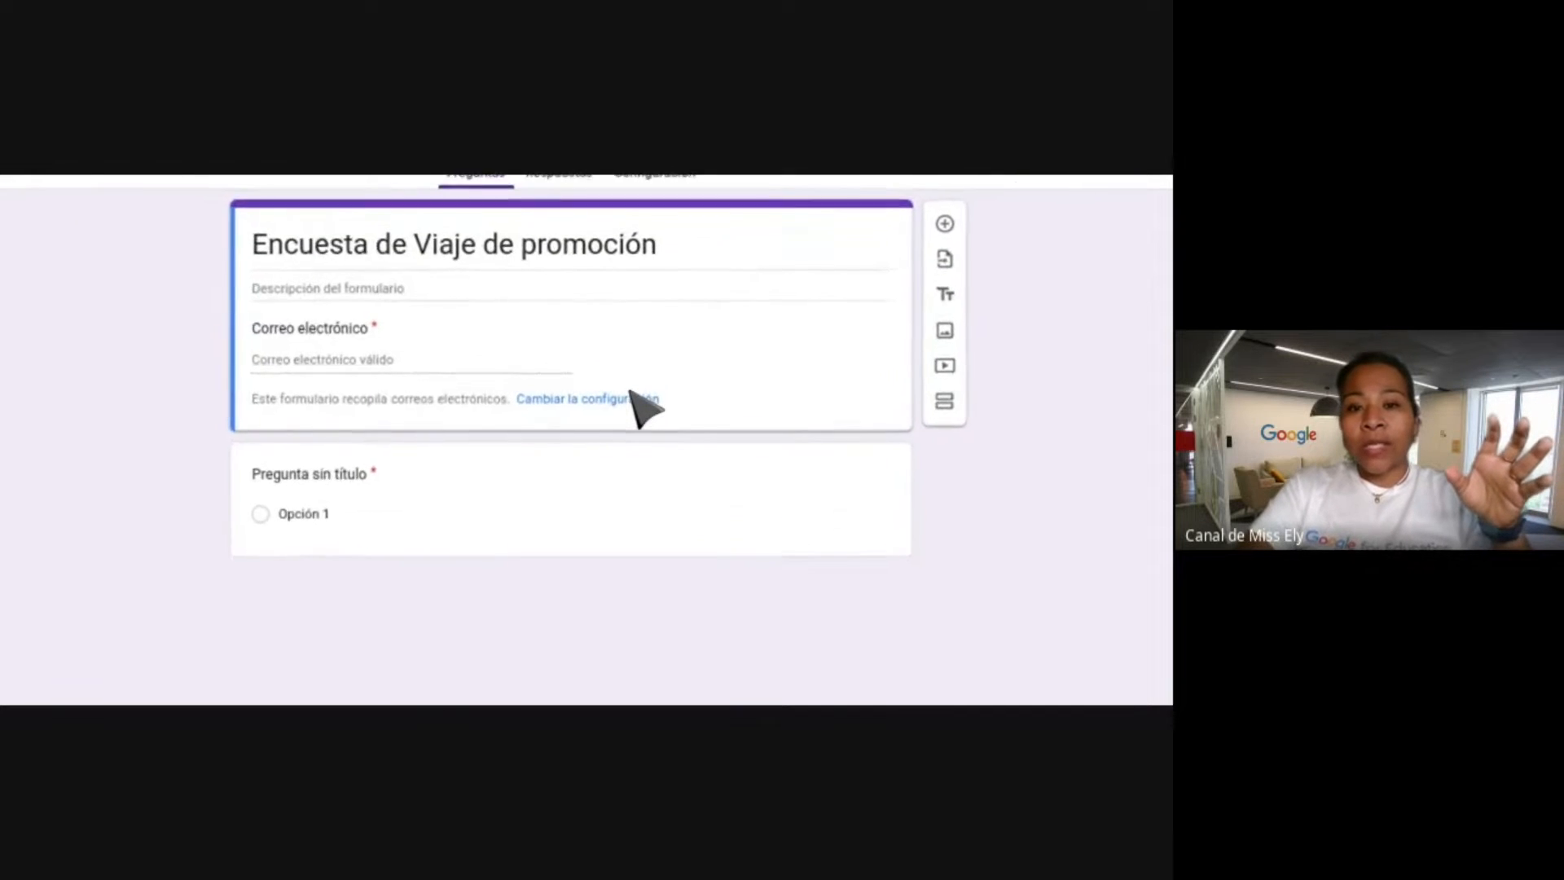
scroll(630, 392, "down", 3)
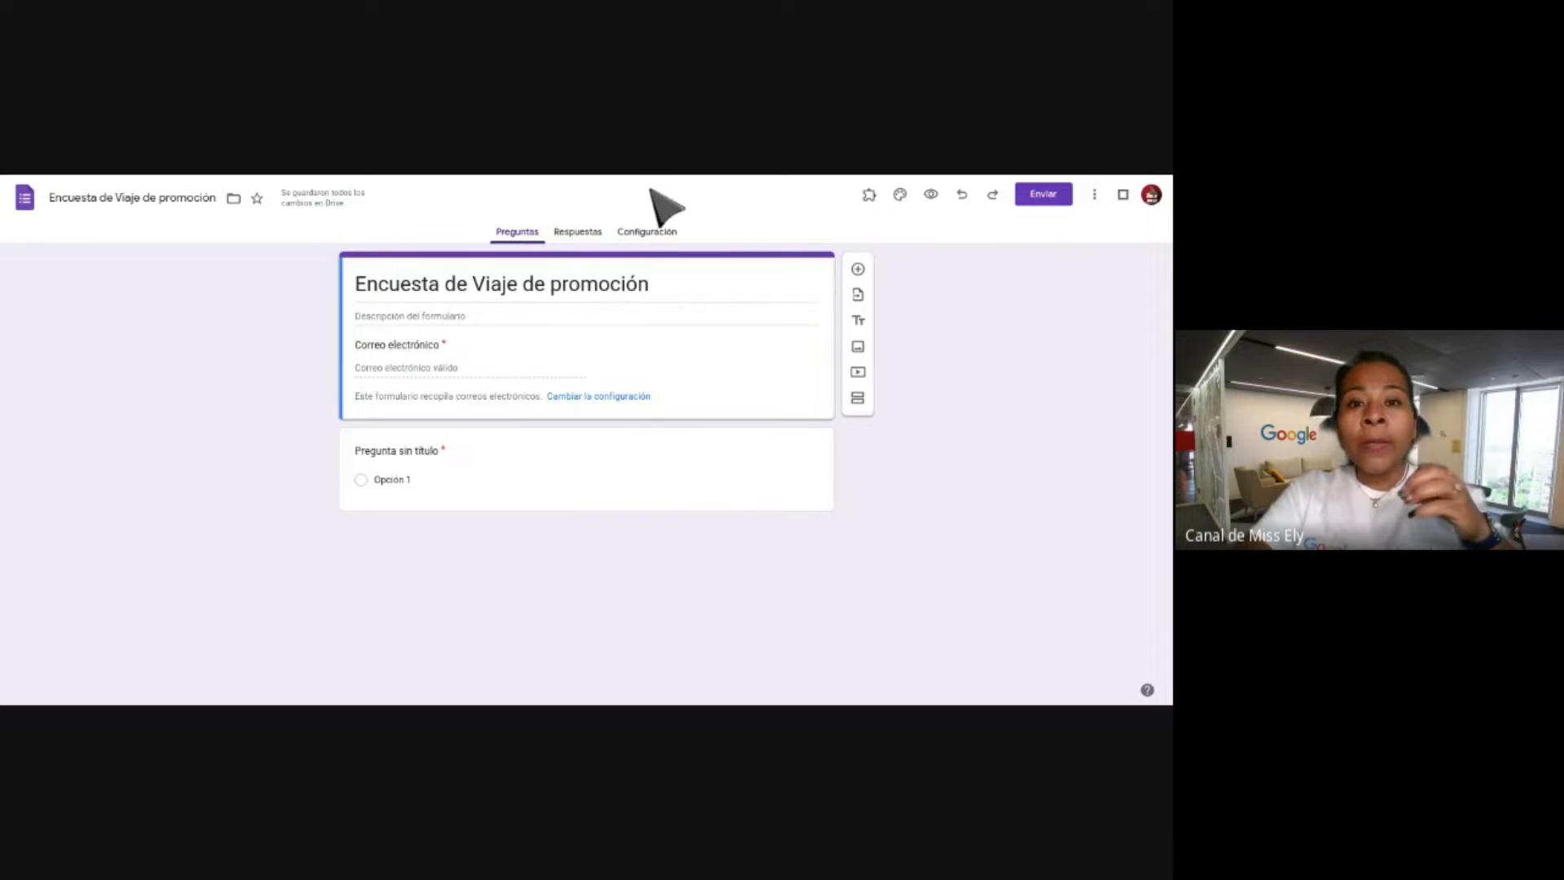
Turn the form into a quiz worth 2 points, releasing grades immediately after submission.
left_click(649, 231)
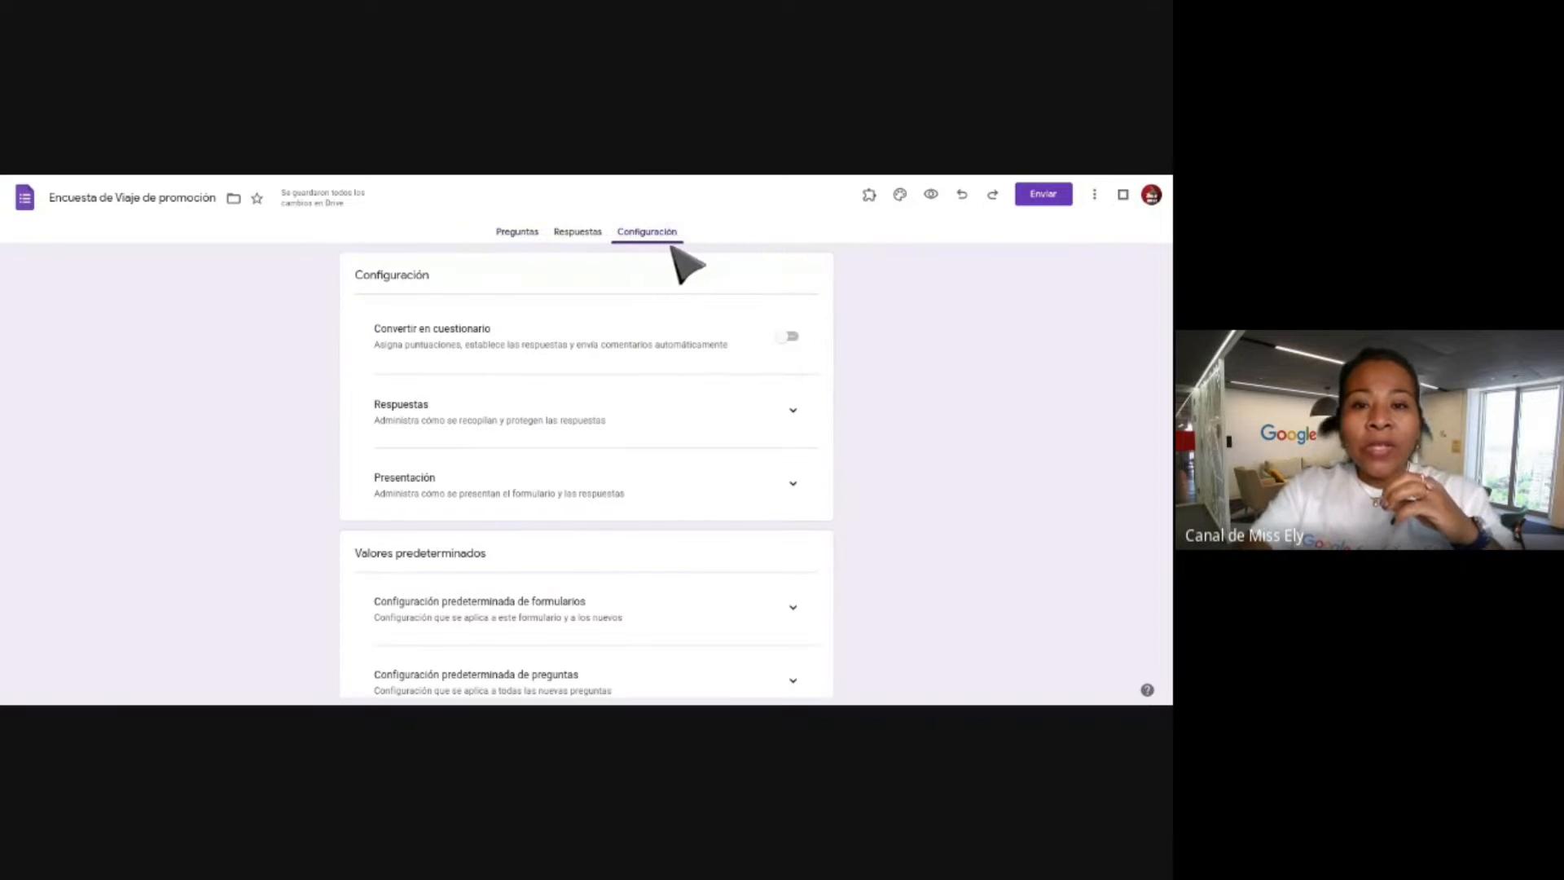
left_click(790, 338)
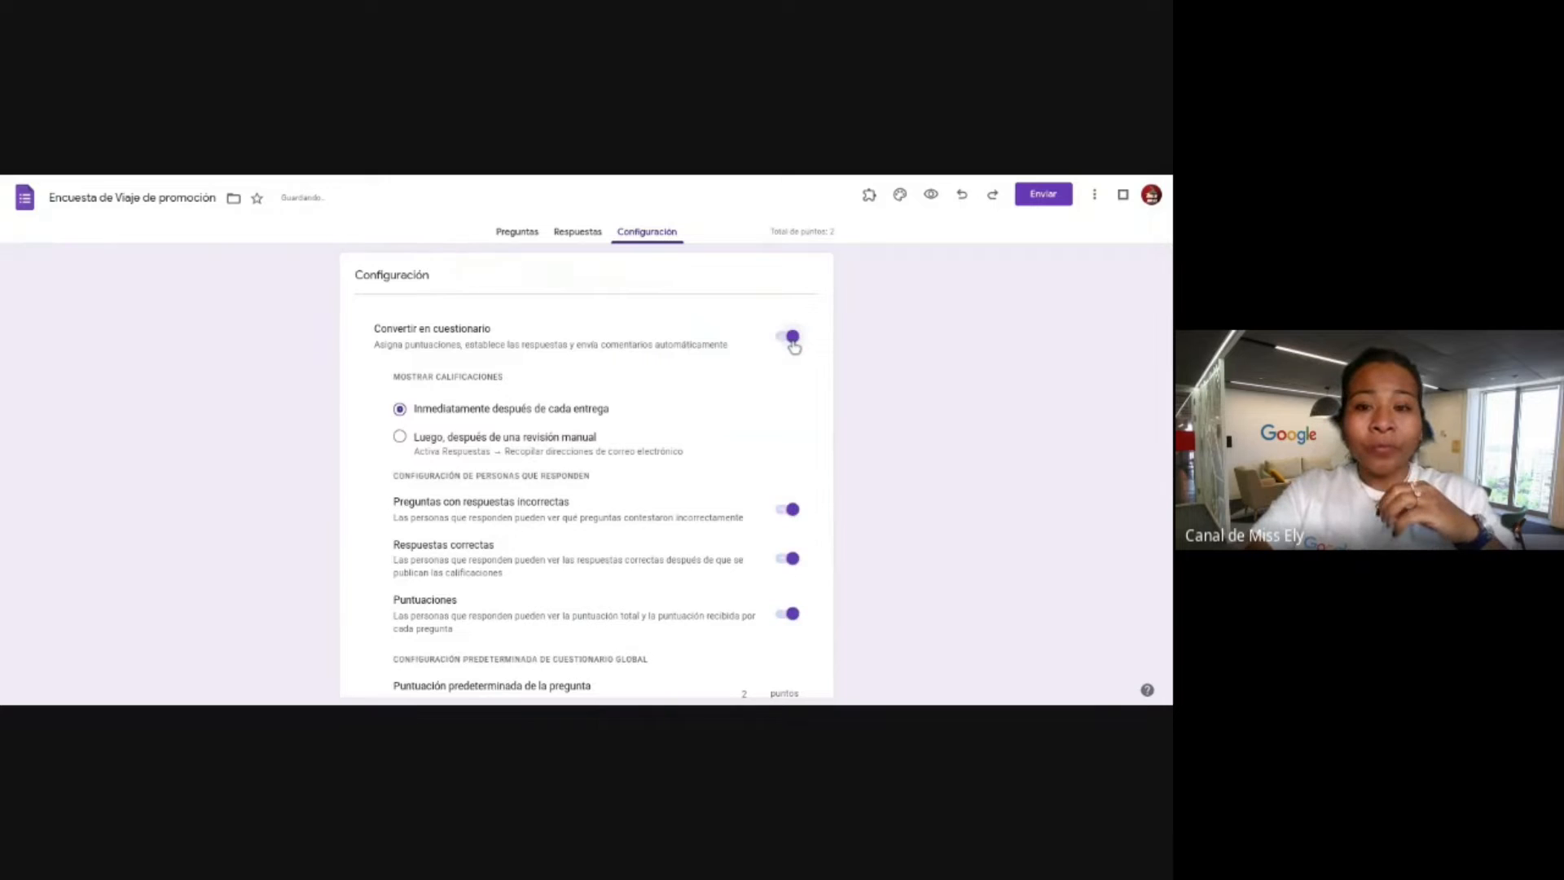
left_click(791, 337)
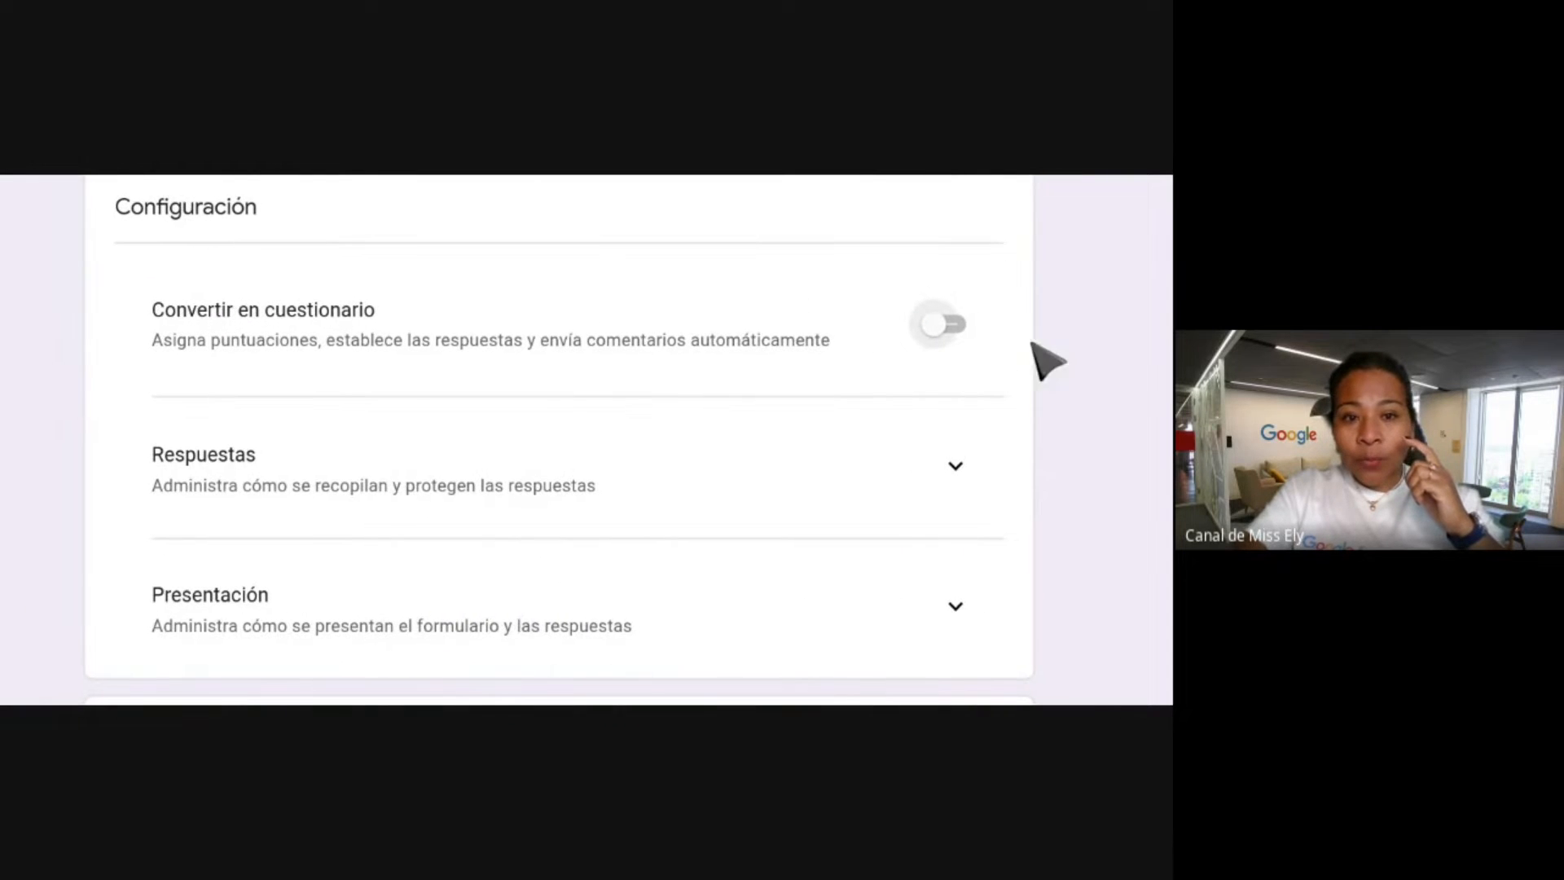
scroll(989, 399, "down", 2)
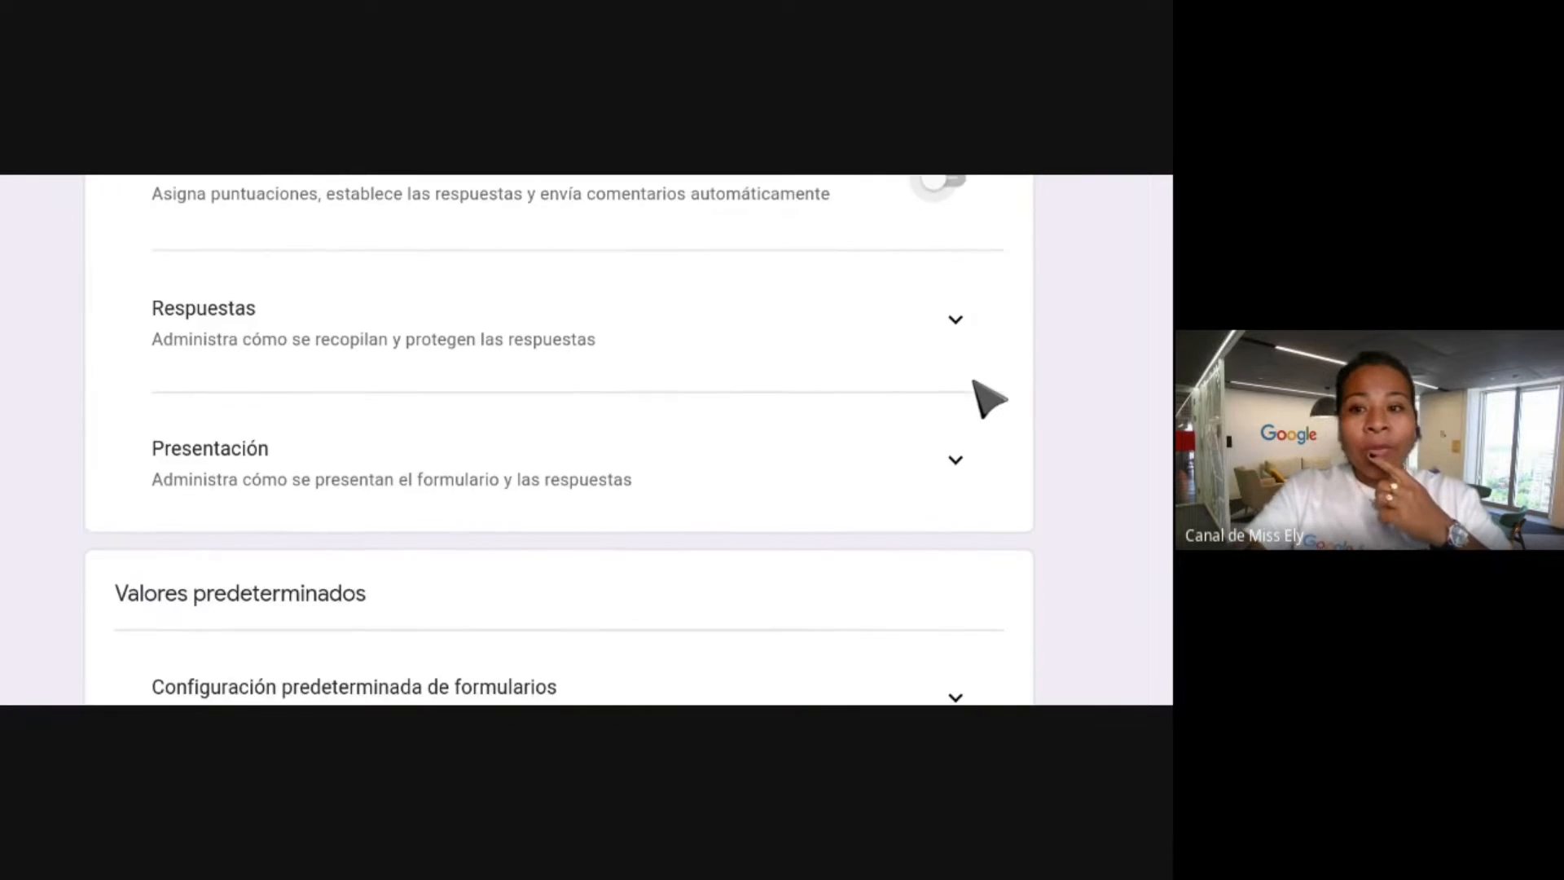
scroll(989, 399, "down", 4)
scroll(989, 399, "up", 2)
scroll(989, 400, "down", 2)
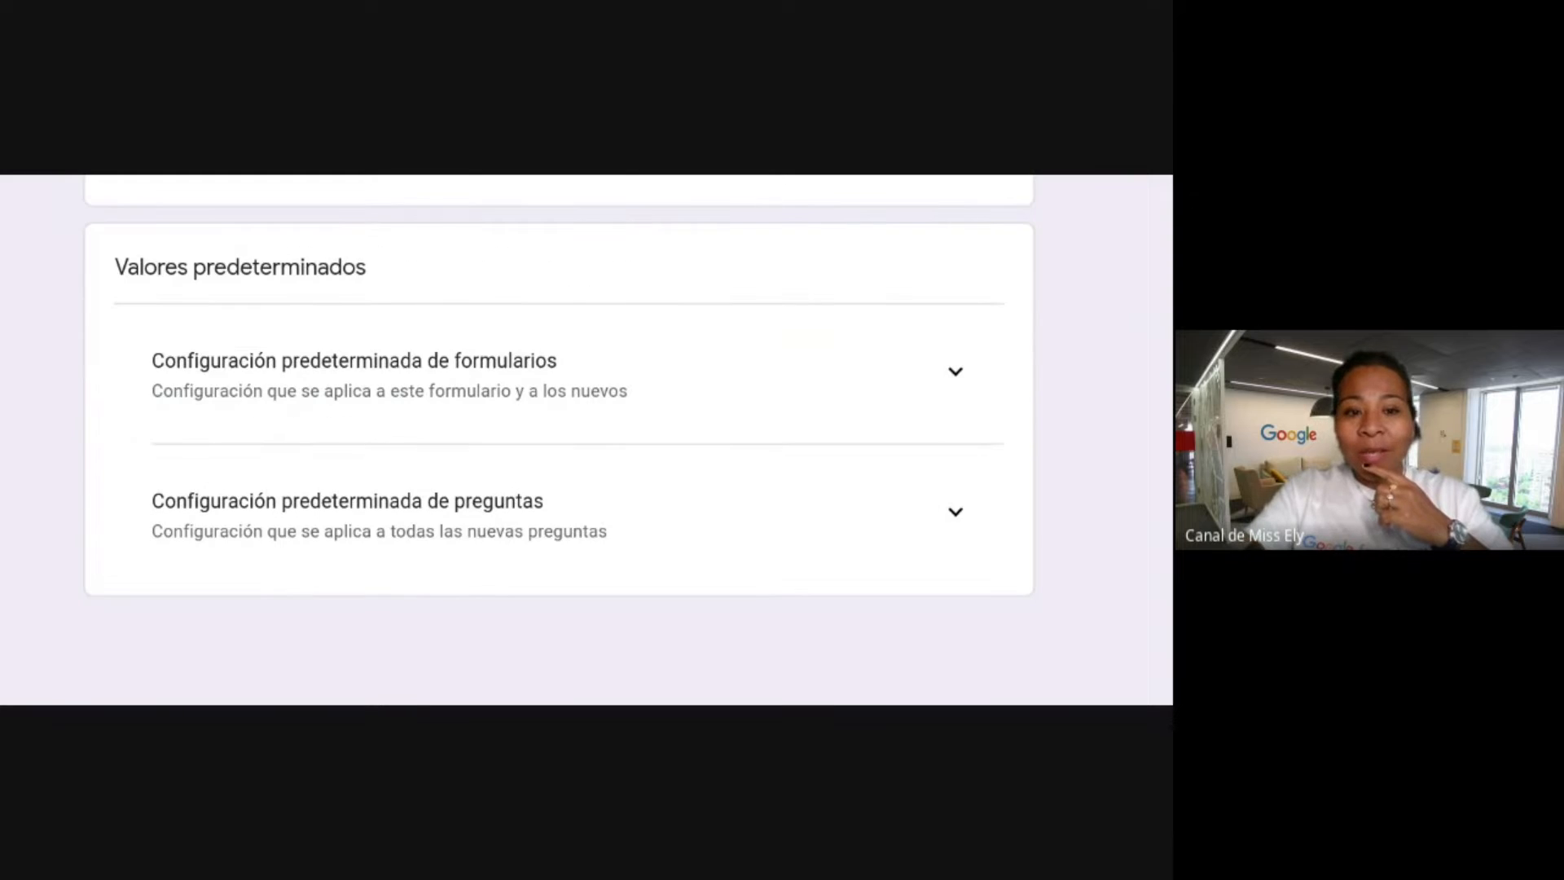
scroll(560, 440, "up", 6)
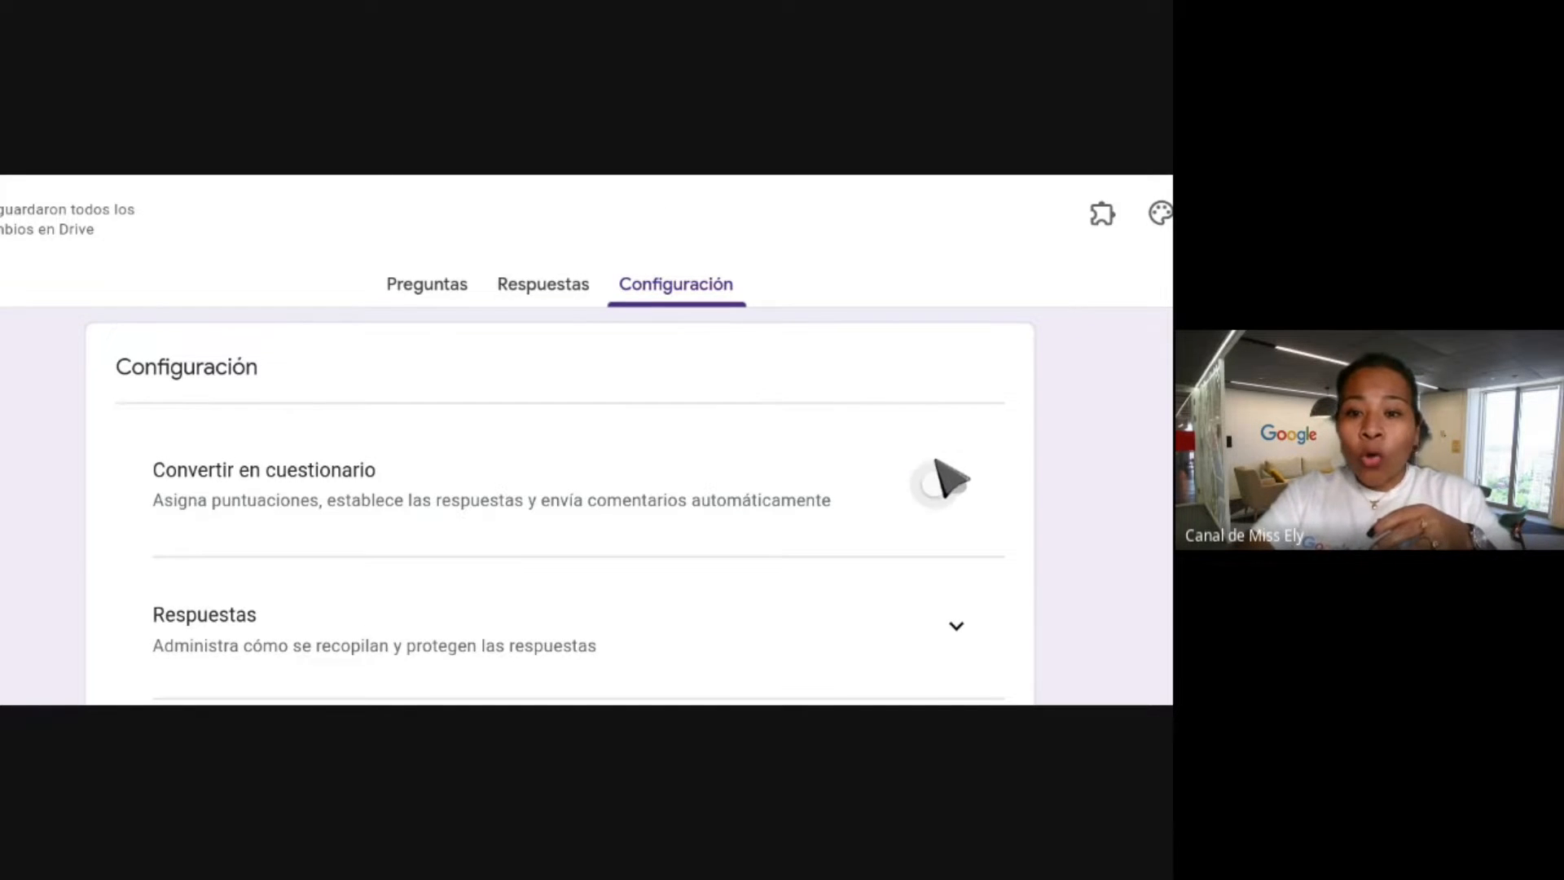
left_click(945, 487)
scroll(811, 431, "down", 2)
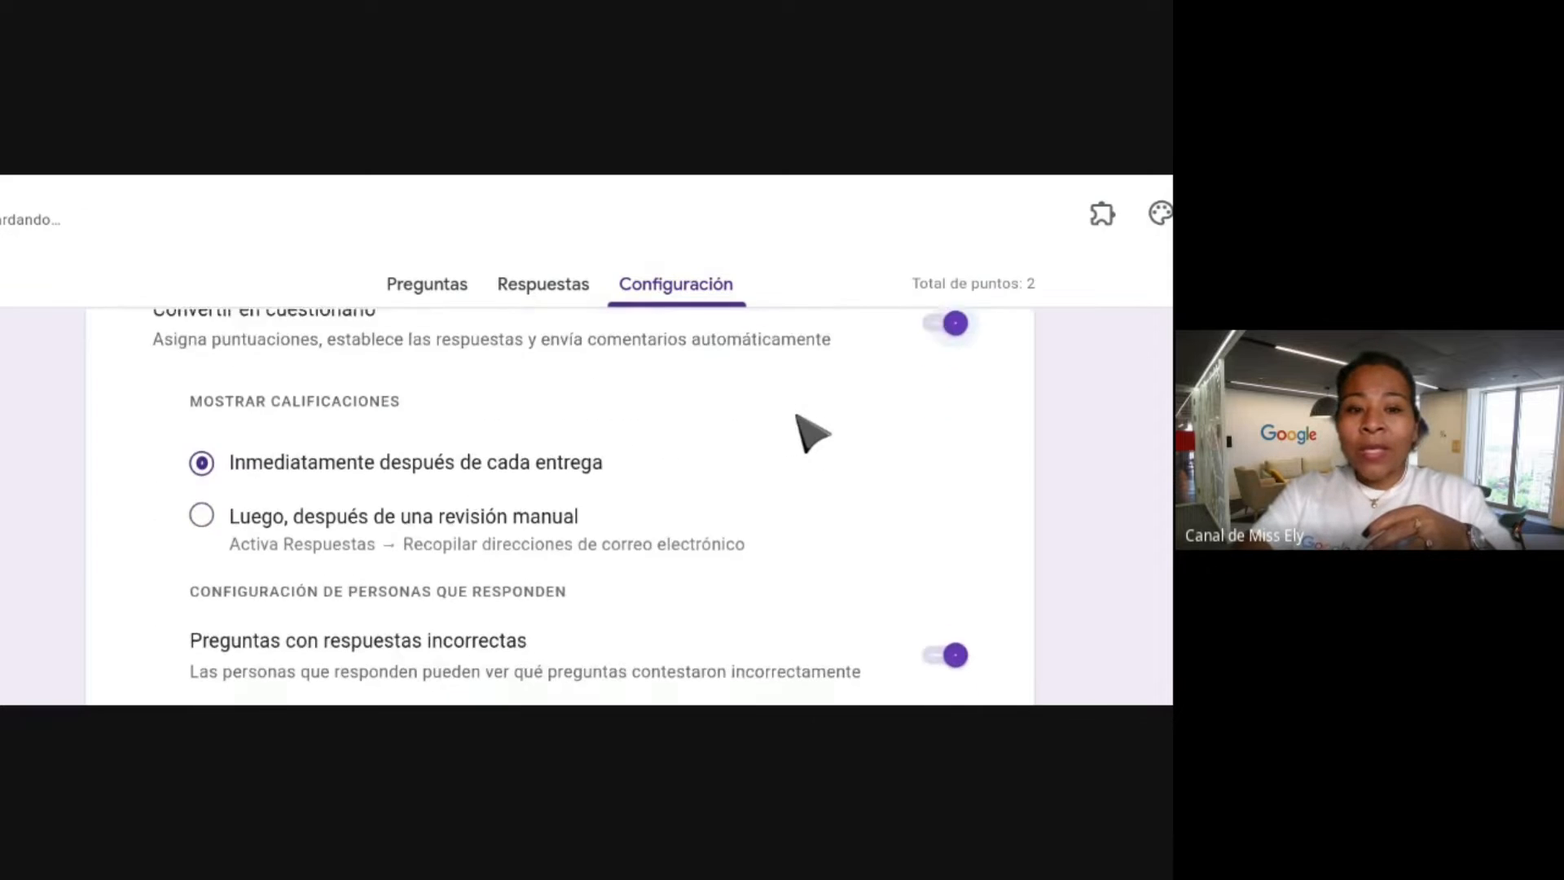
scroll(810, 431, "down", 1)
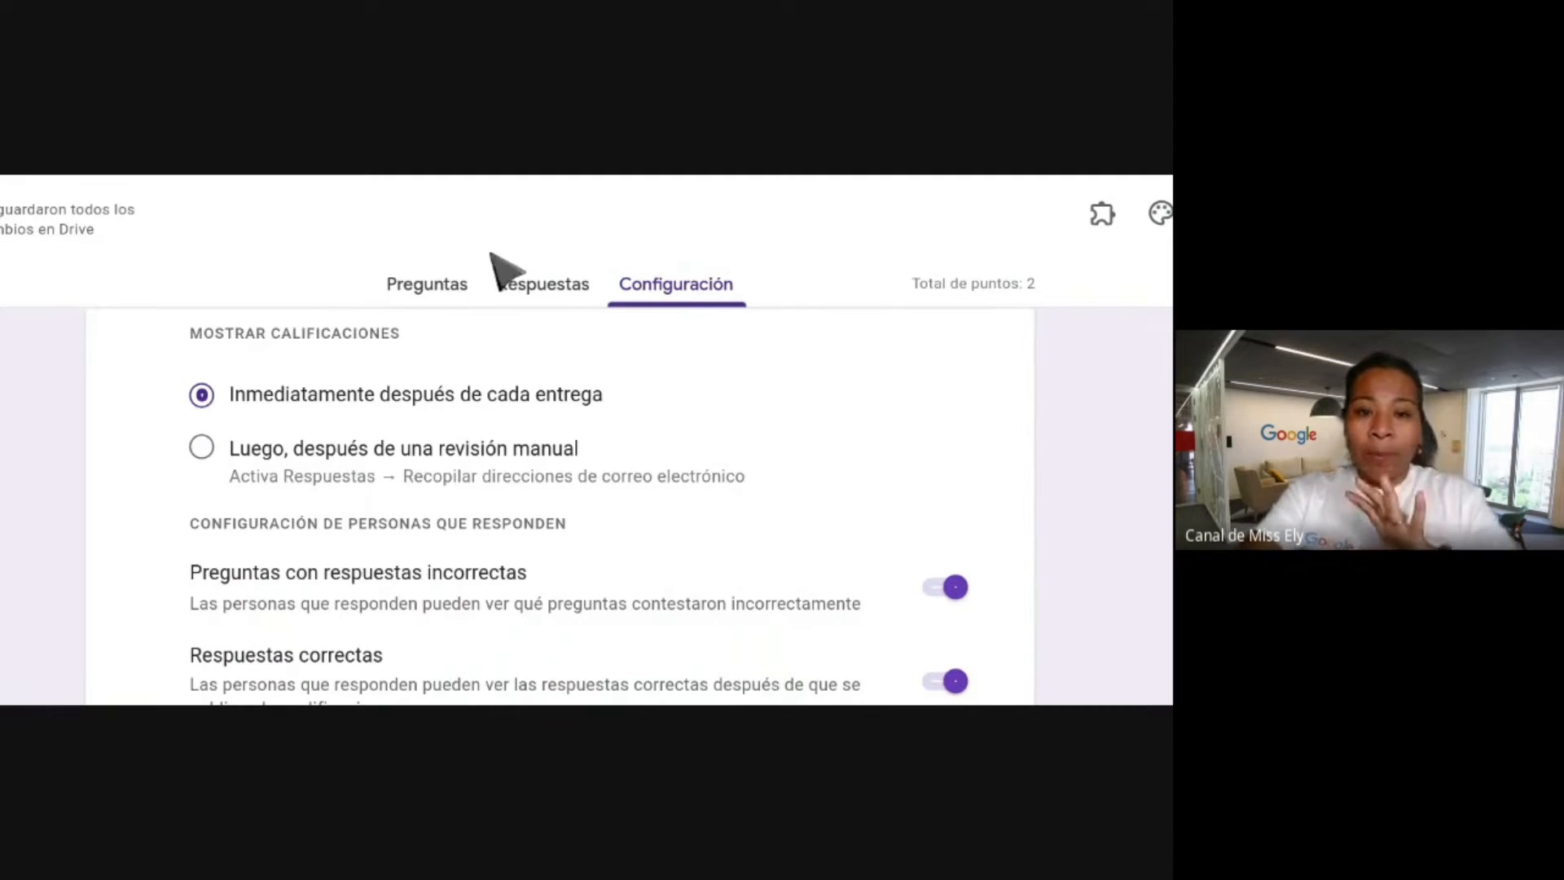
Return to Preguntas and review the email field and the untitled question.
left_click(452, 284)
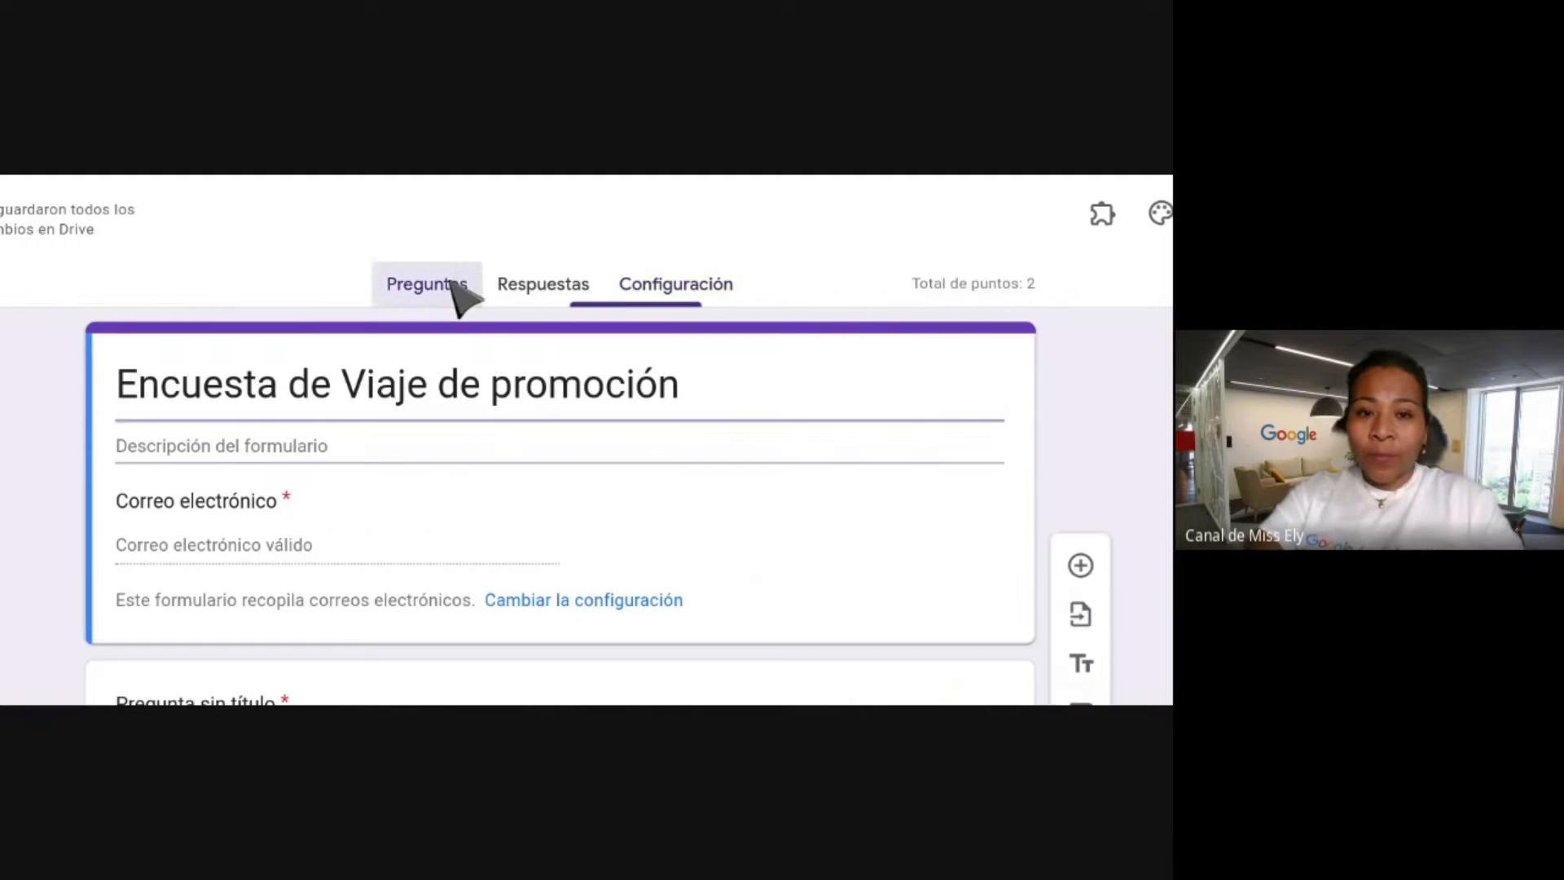
scroll(448, 289, "down", 1)
scroll(456, 305, "down", 2)
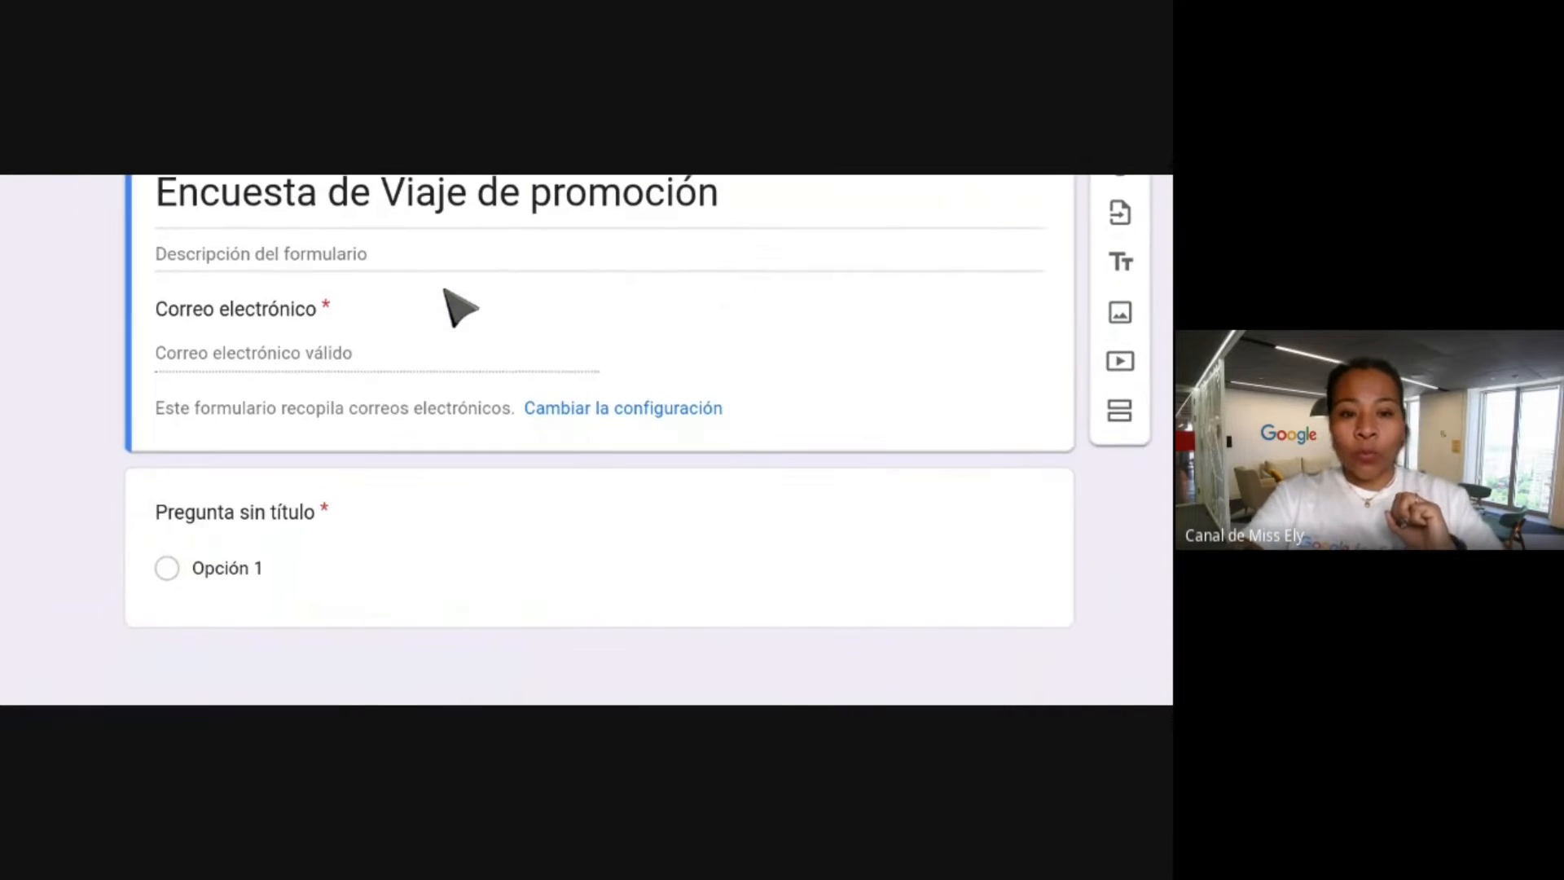
scroll(445, 289, "right", 1)
scroll(444, 289, "down", 1)
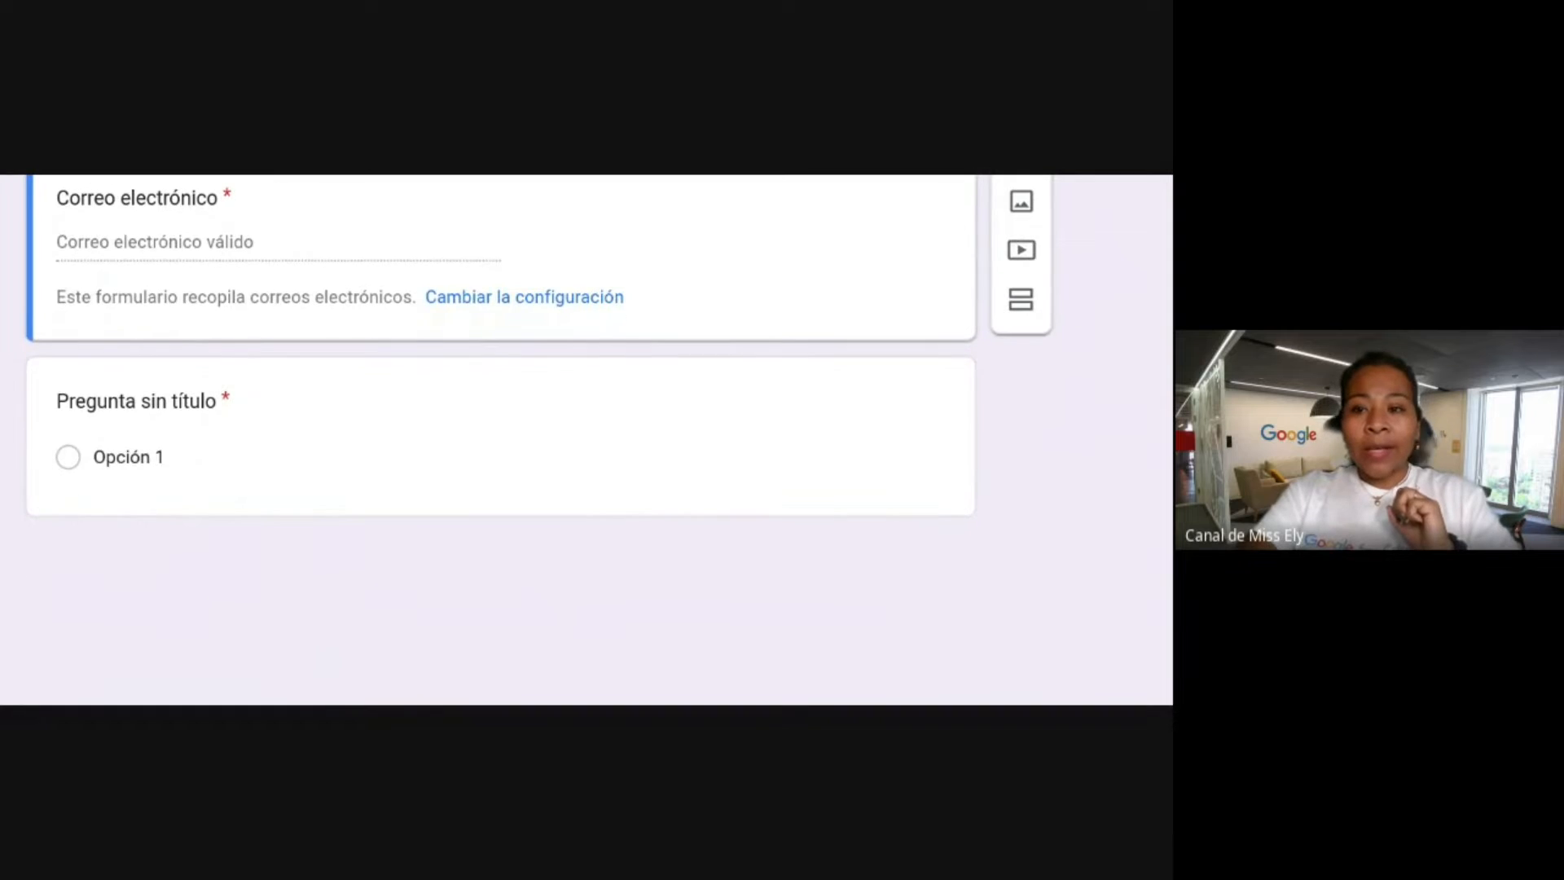
scroll(444, 289, "up", 1)
scroll(587, 440, "up", 2)
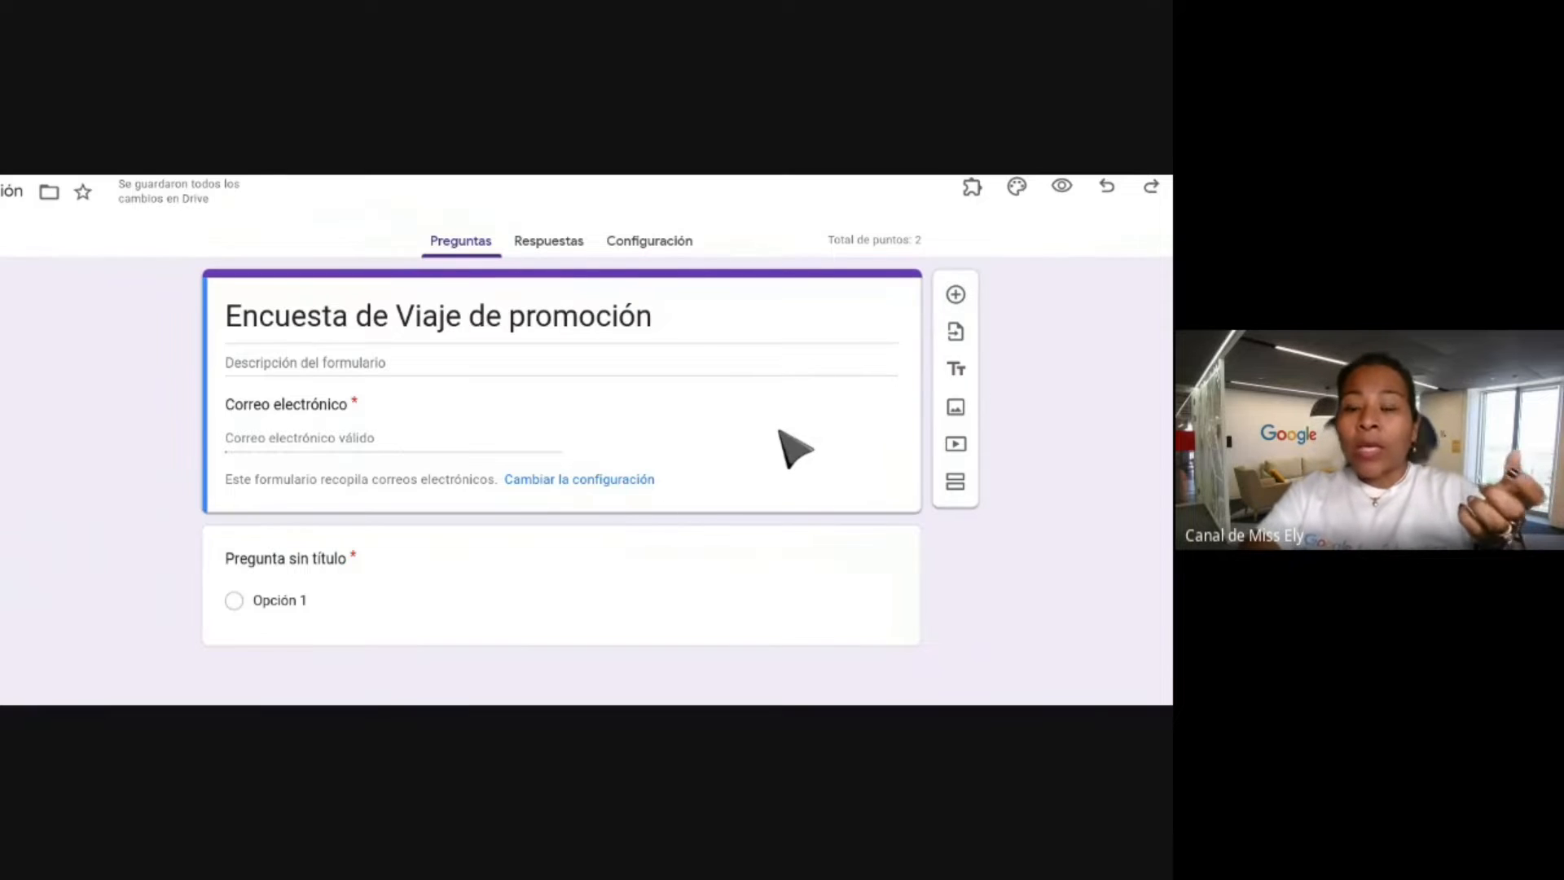
scroll(794, 448, "up", 1)
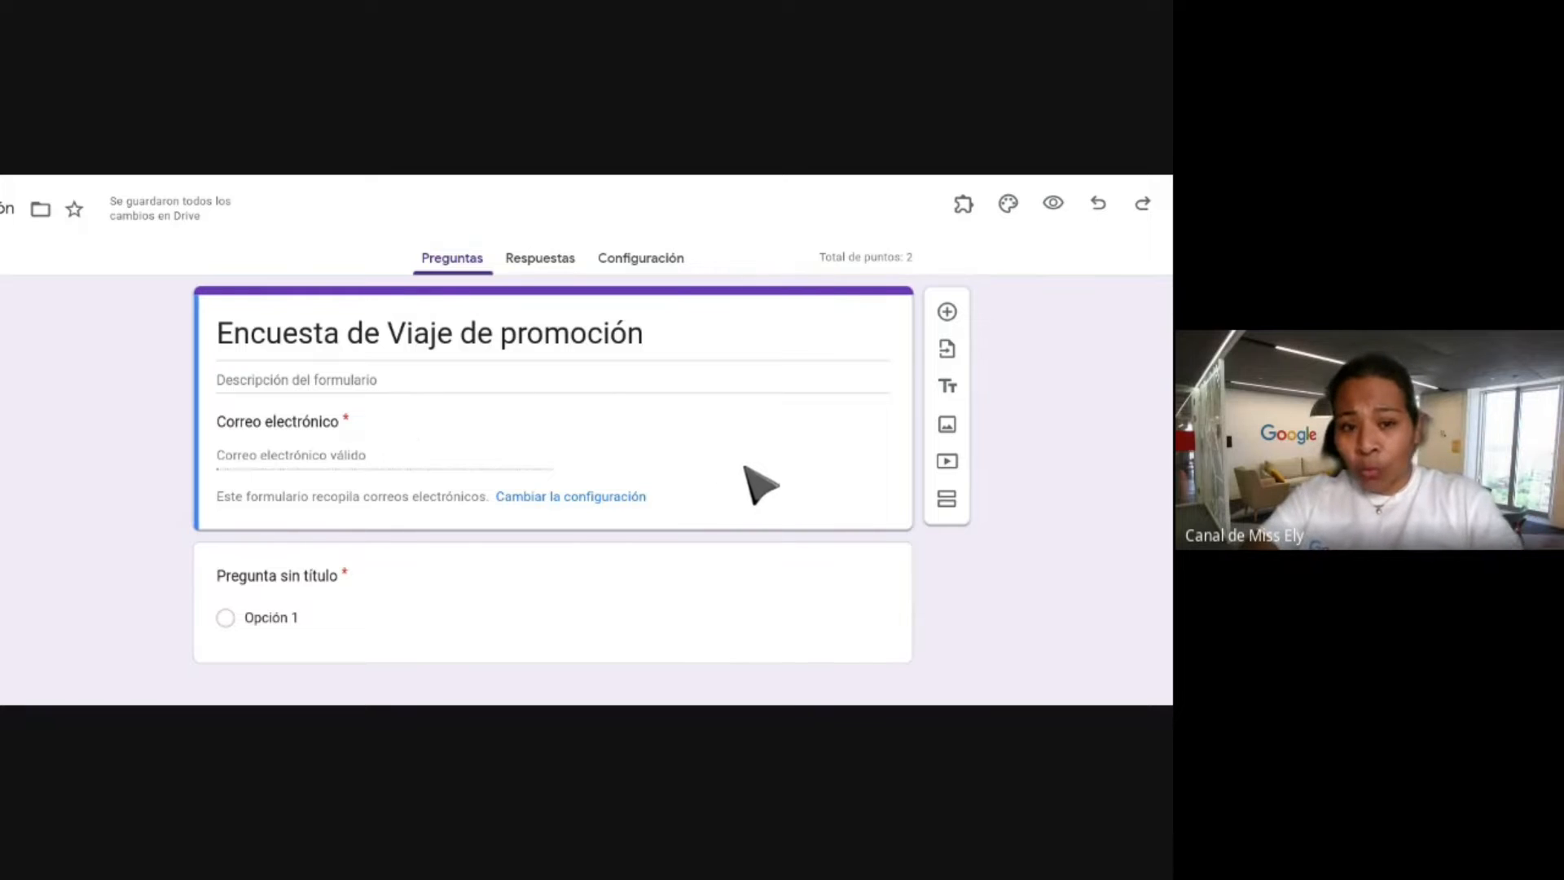
scroll(733, 497, "down", 2)
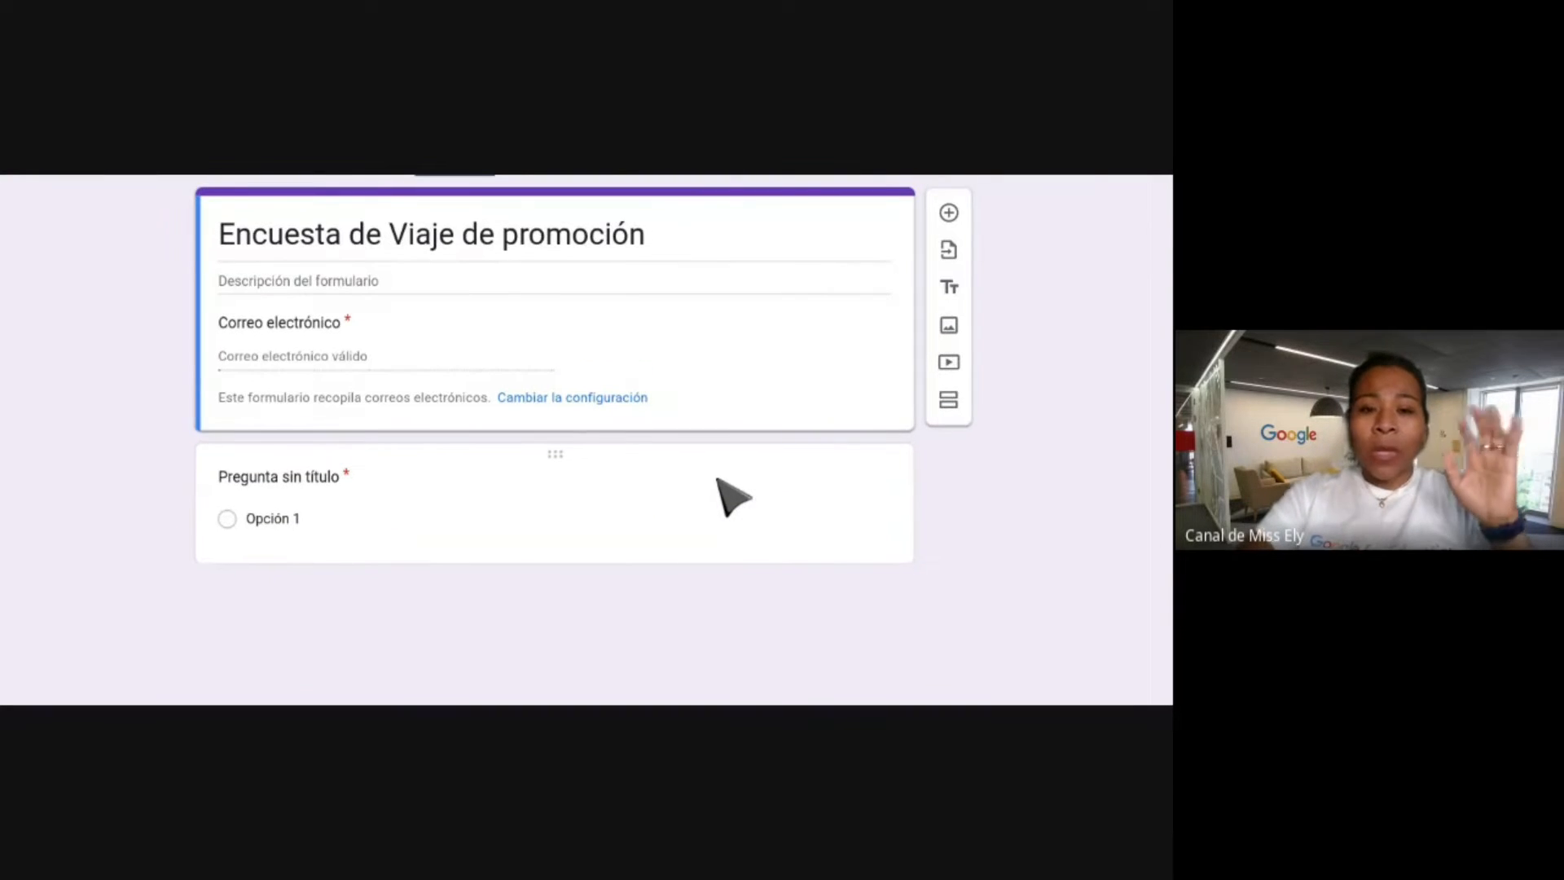
Select the untitled 2-point multiple-choice question and bring up its question types.
left_click(524, 477)
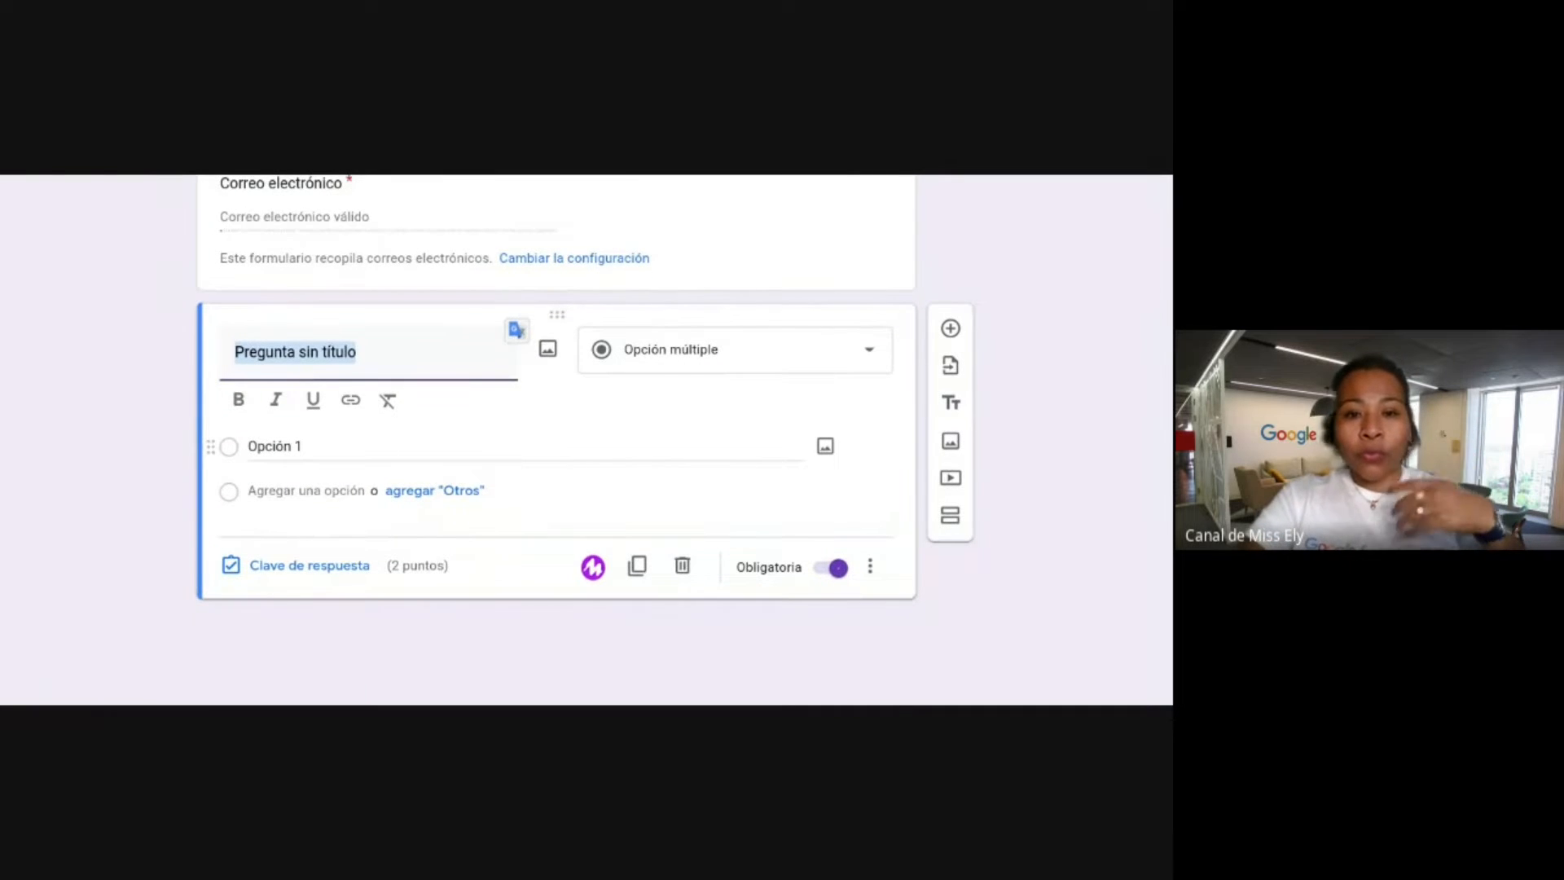
left_click(878, 357)
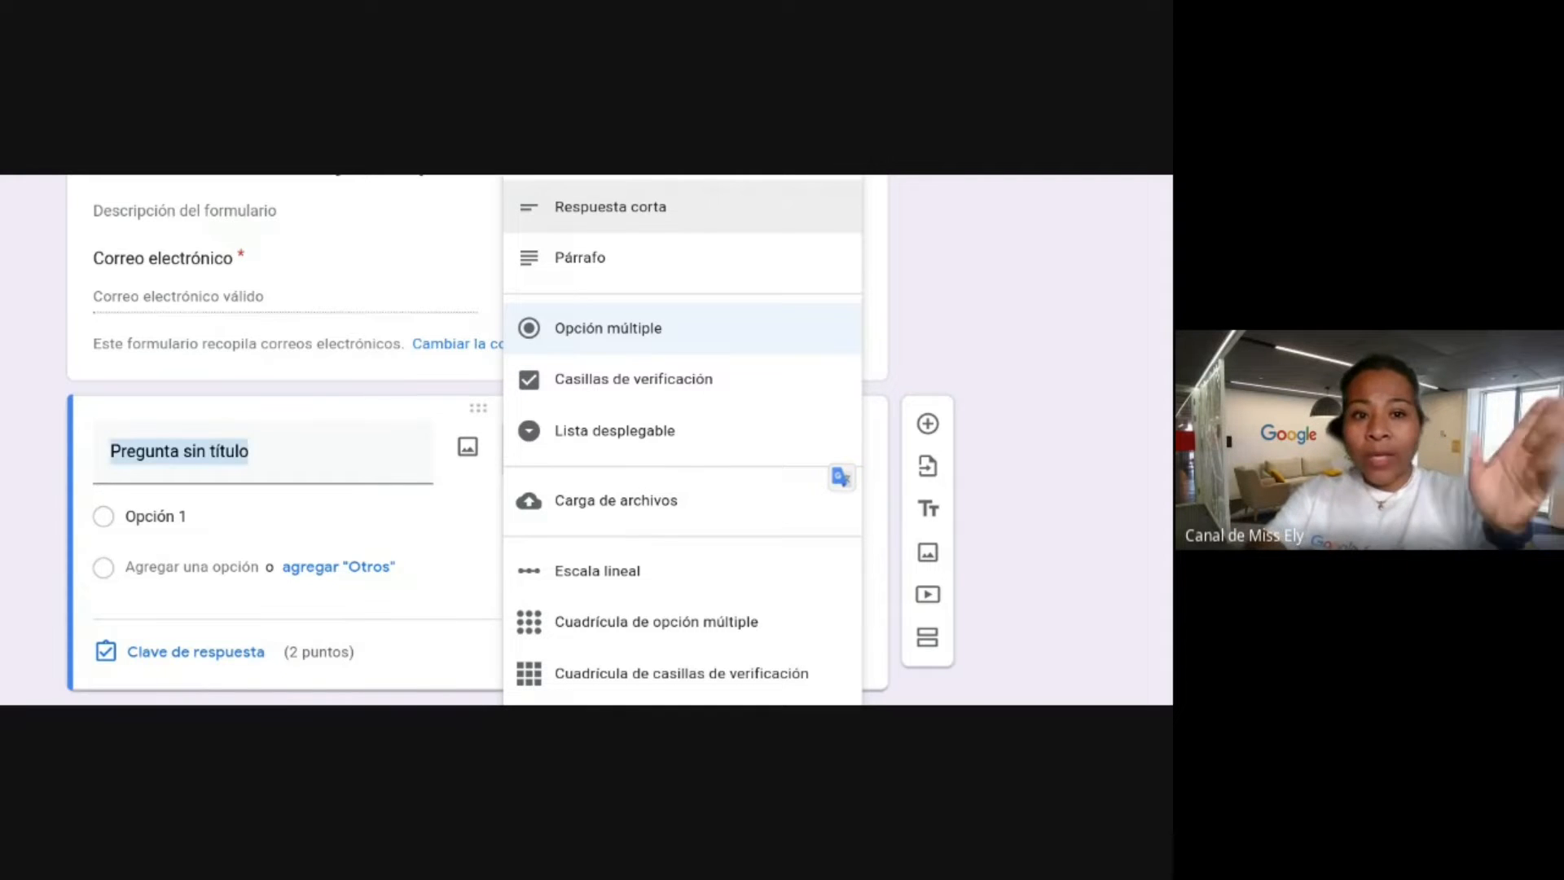
Change the question type to Respuesta corta.
left_click(441, 543)
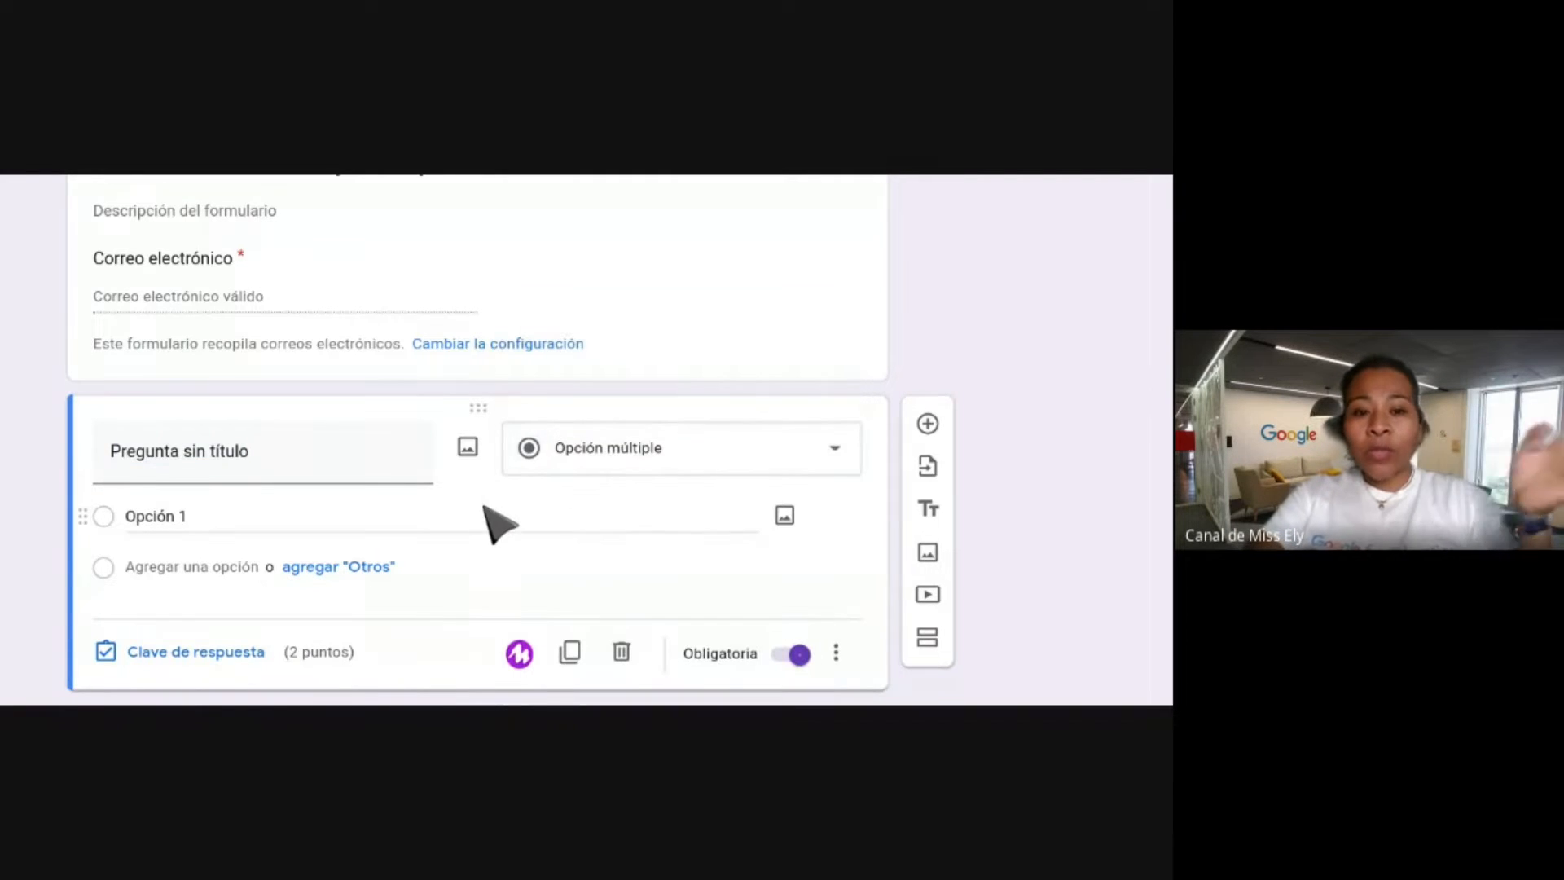
scroll(493, 526, "down", 1)
left_click(721, 383)
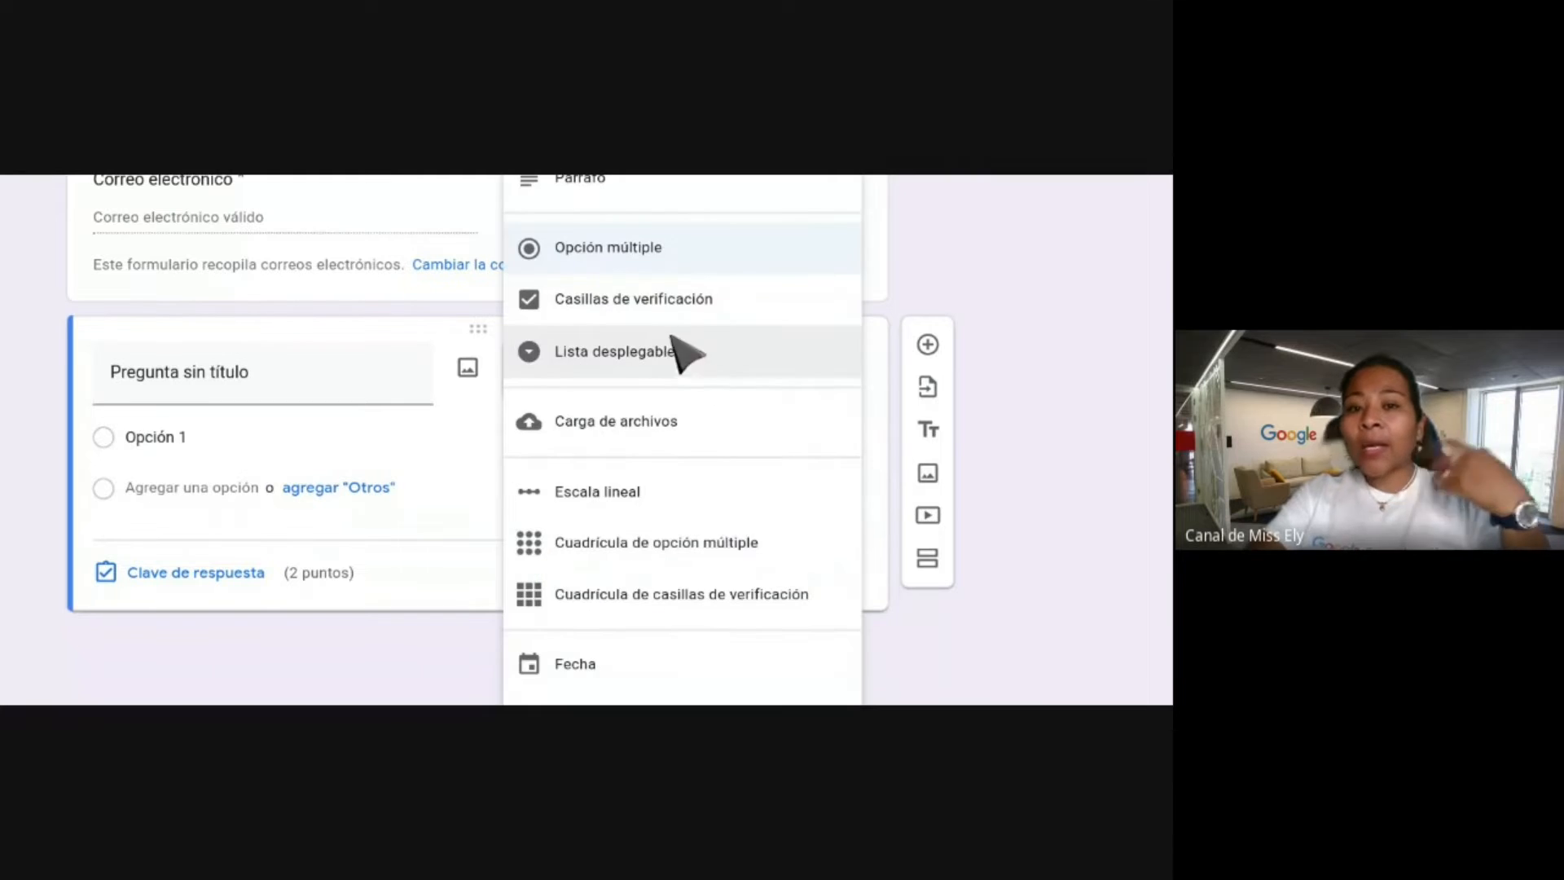
scroll(628, 223, "up", 1)
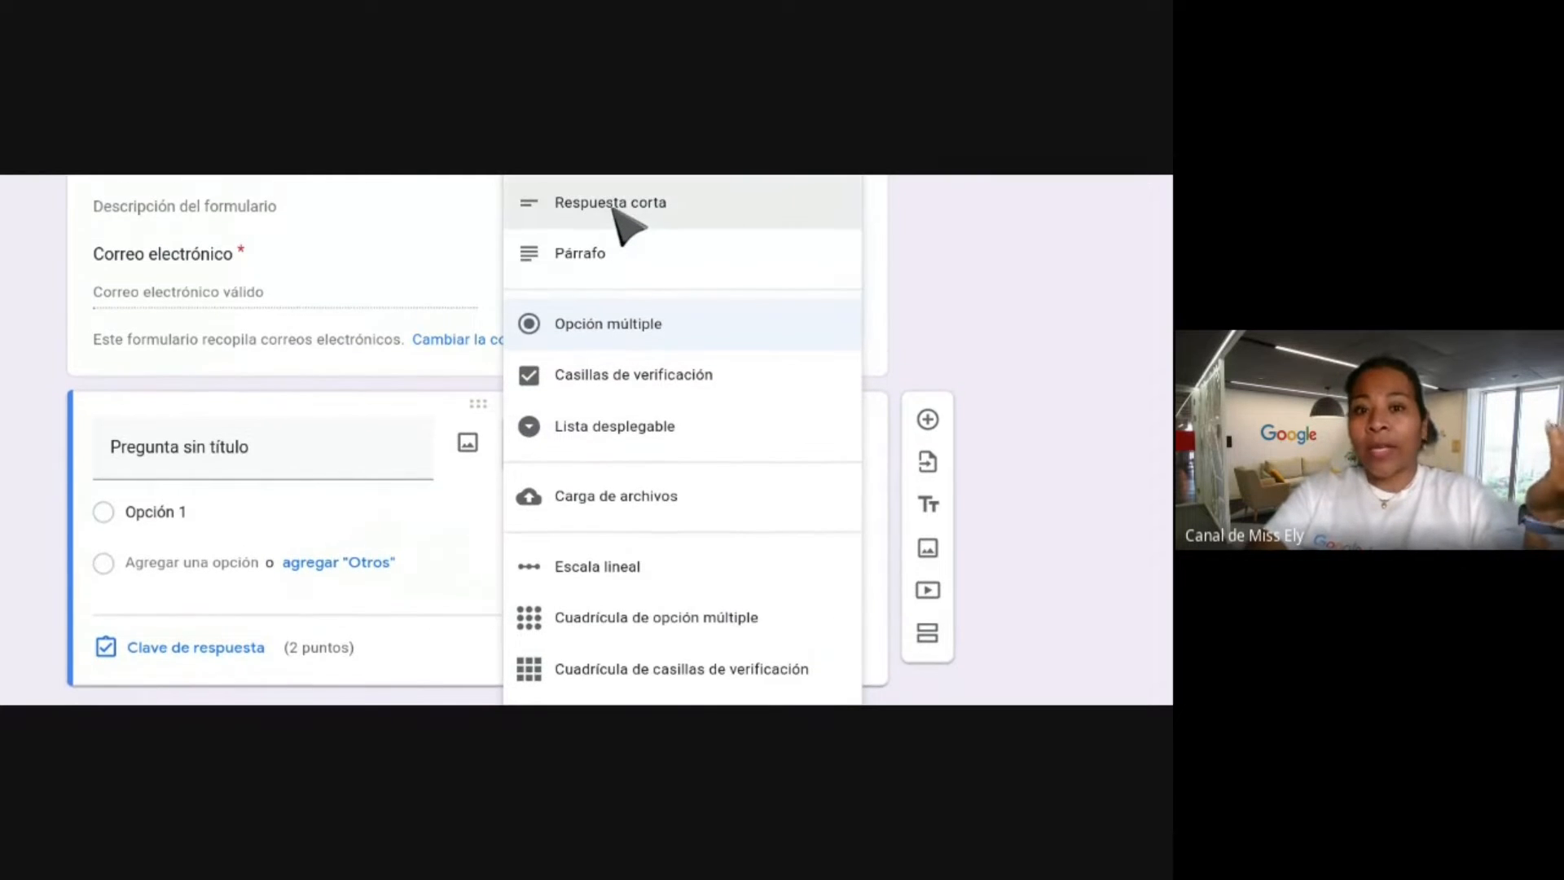
left_click(621, 214)
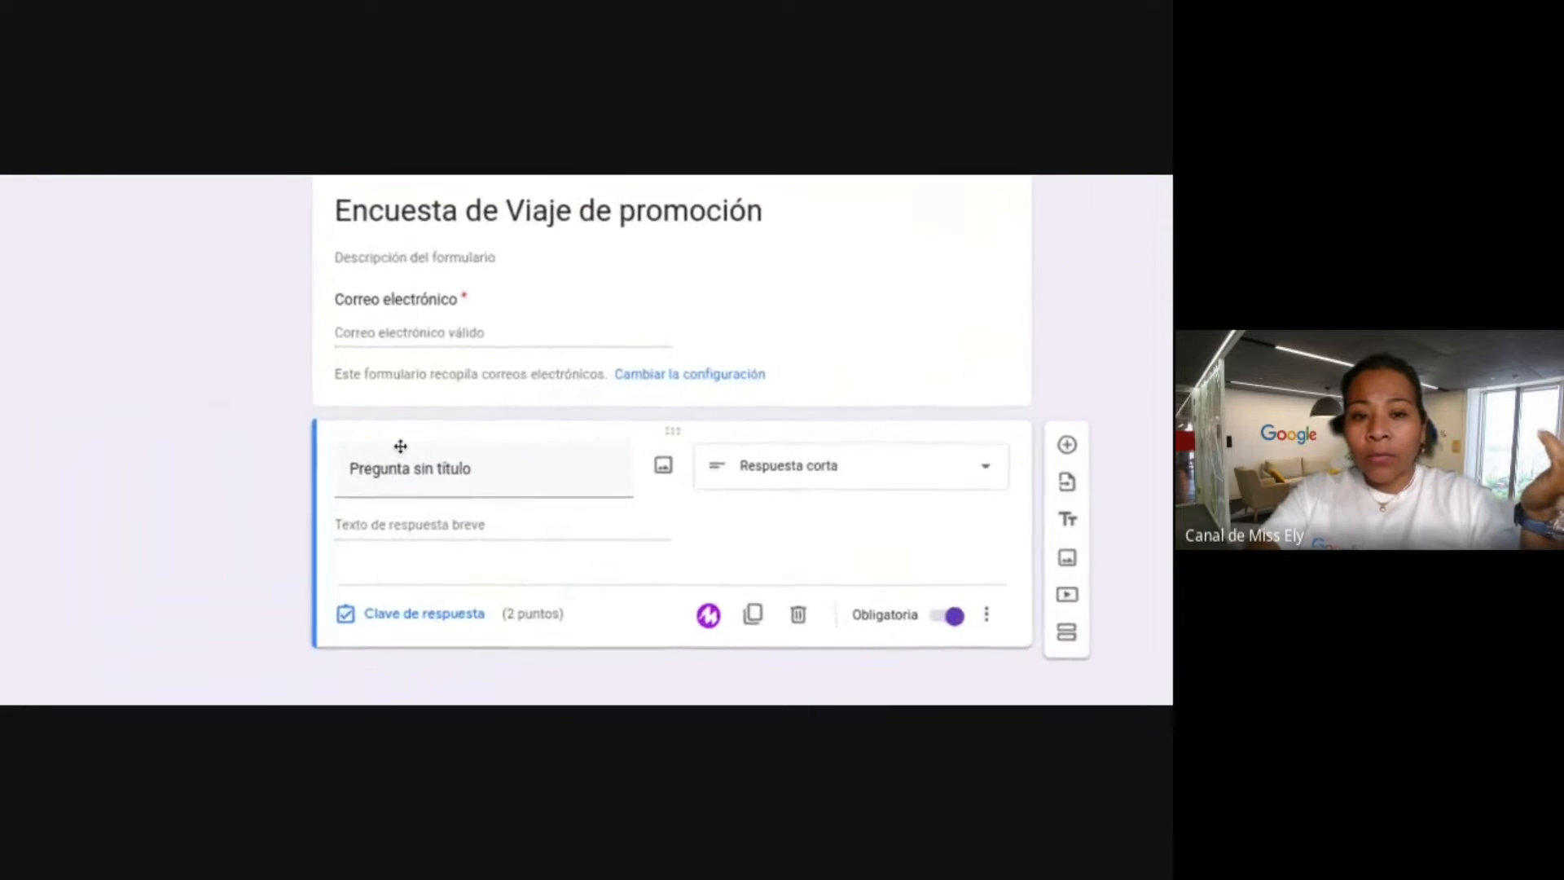
Title the question 'Ingresa tu nombre'.
left_click(435, 471)
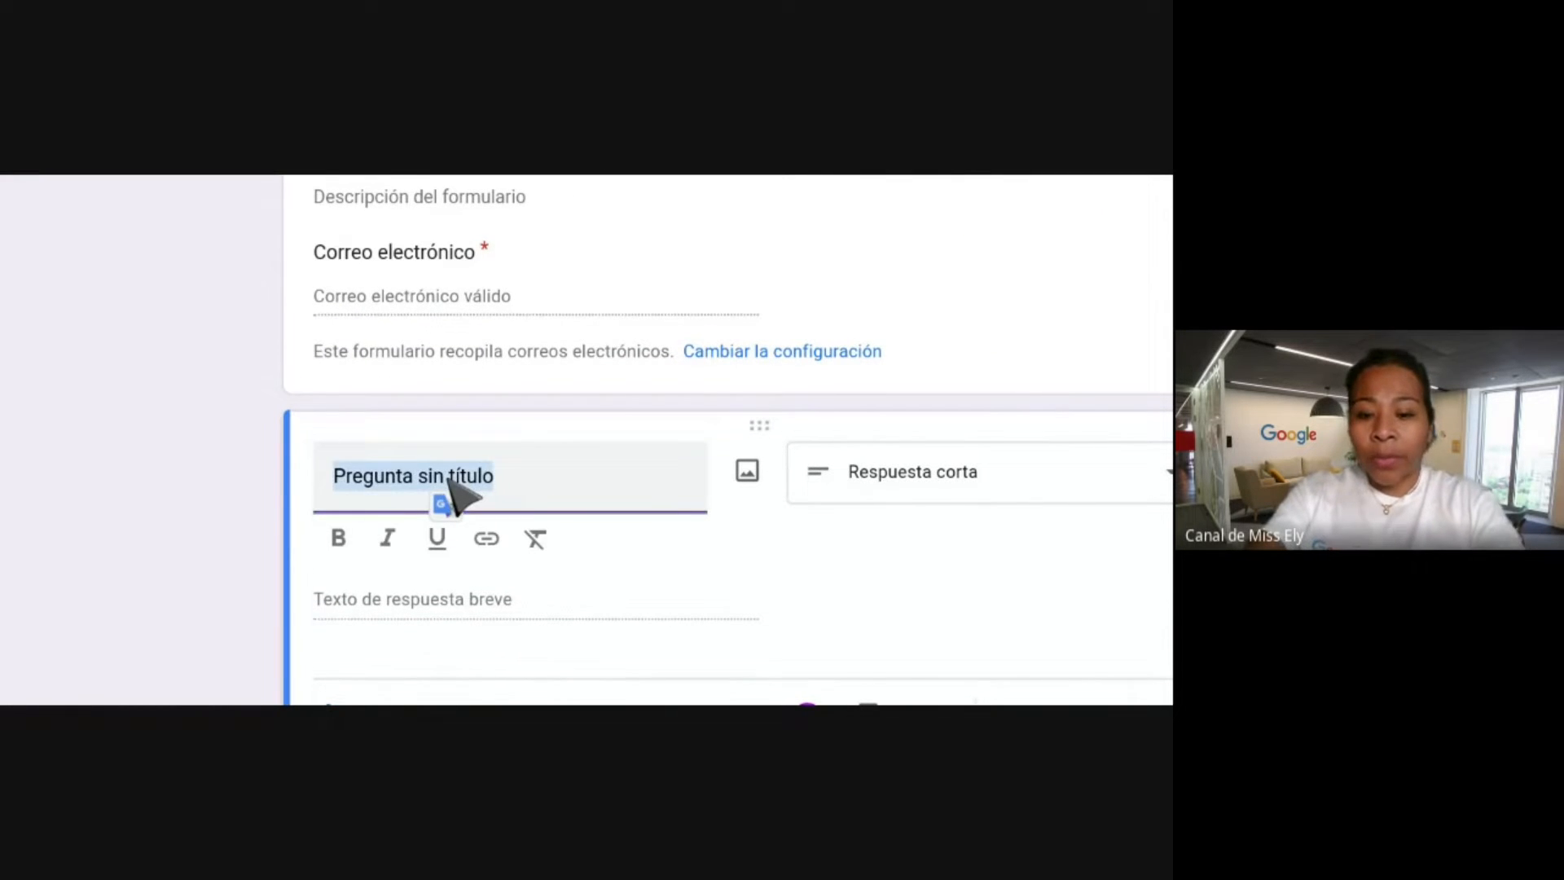
type("In")
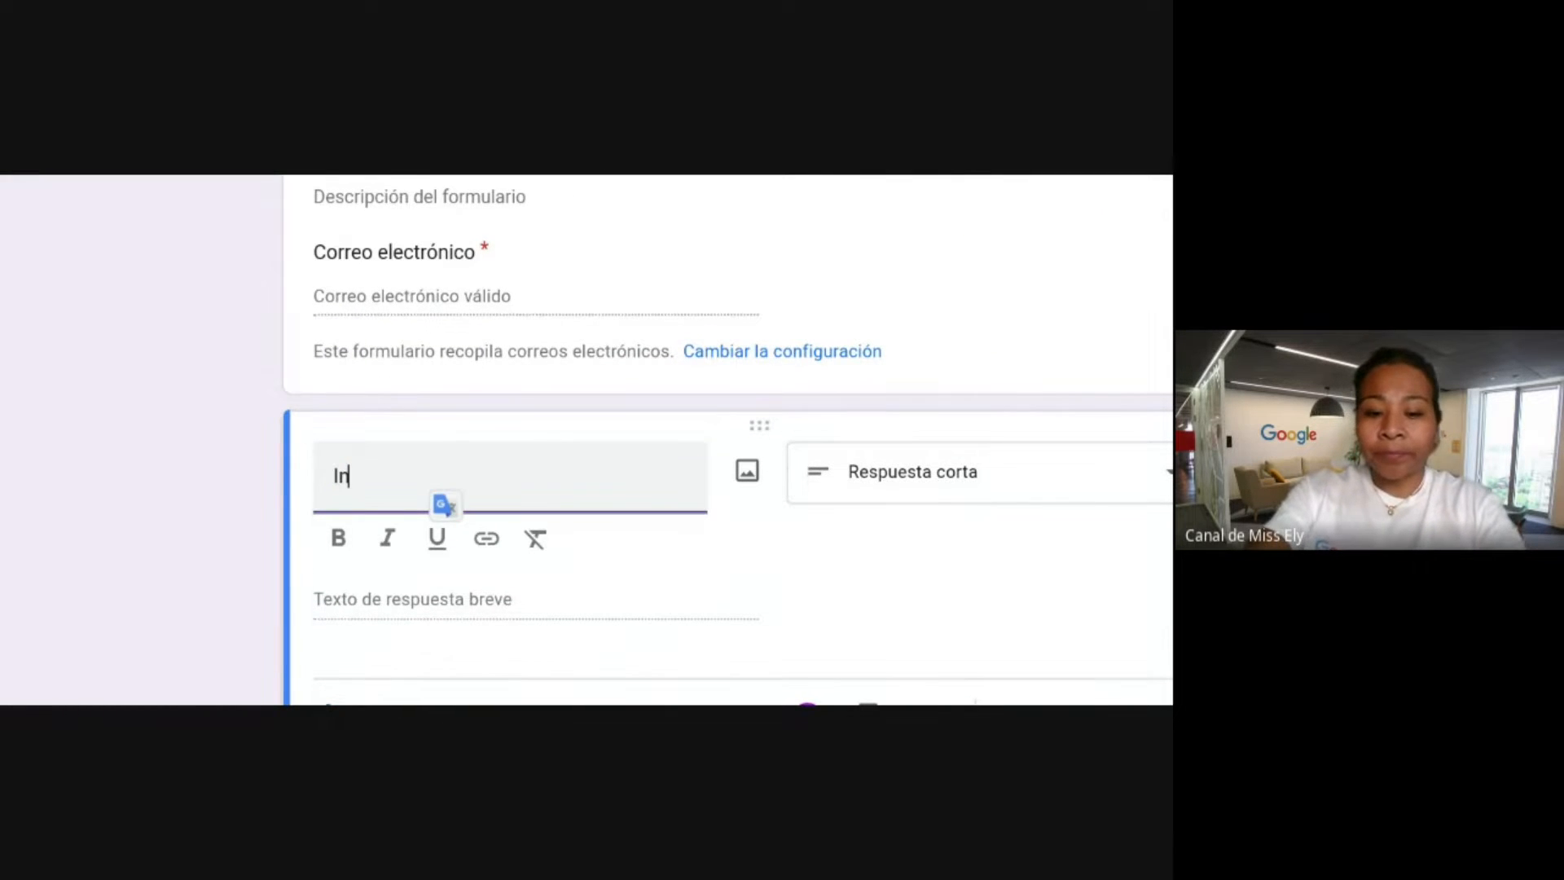
type("gersa")
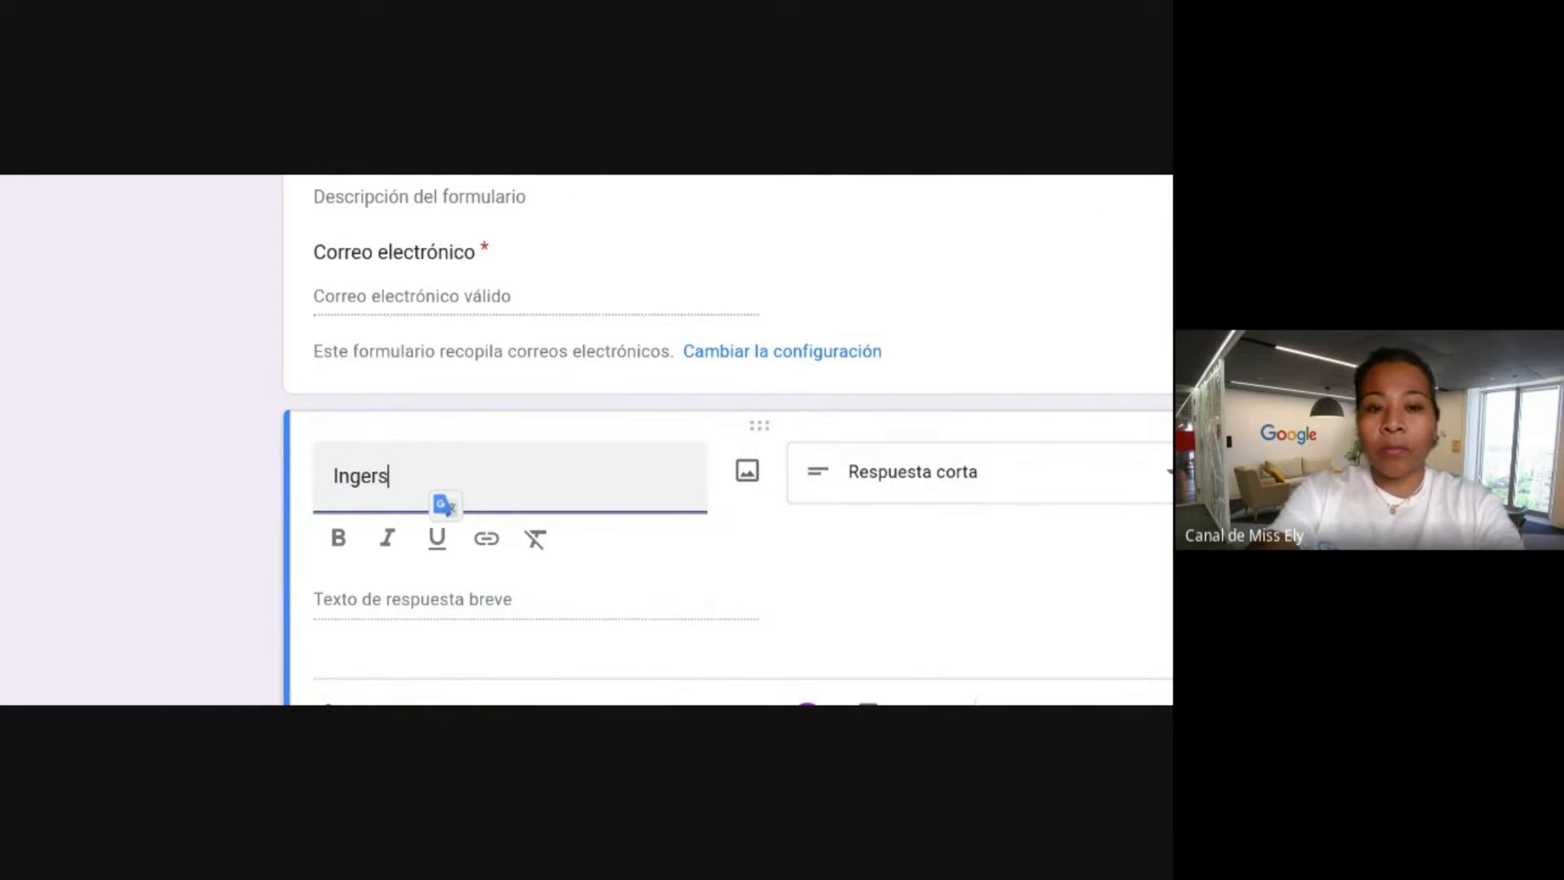
key("BackSpace")
key("BackSpace")
type("resa tu nombre")
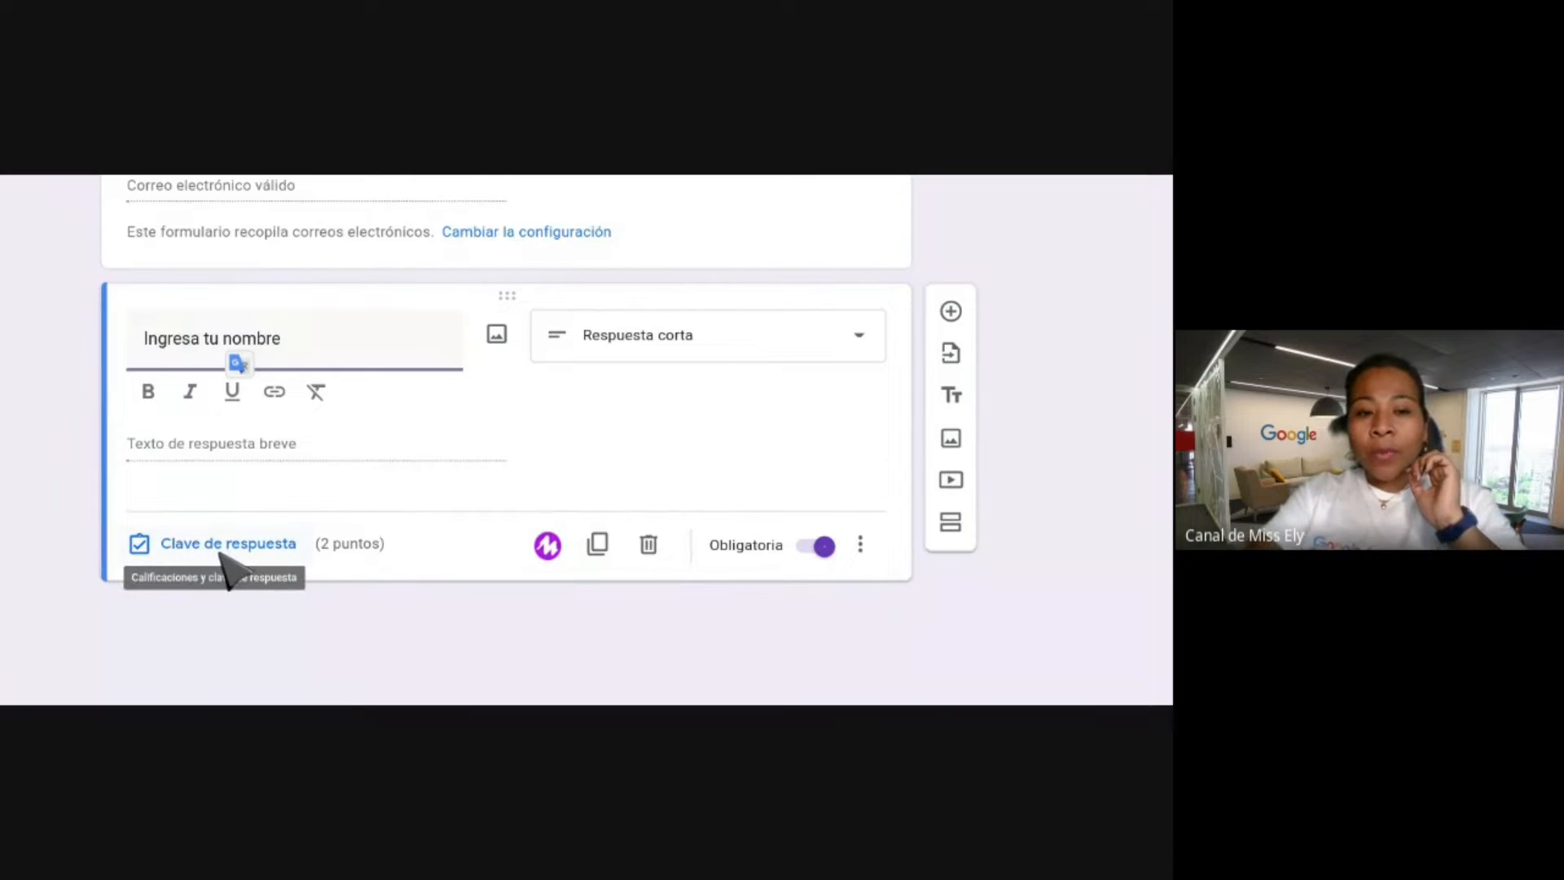
scroll(480, 554, "up", 4)
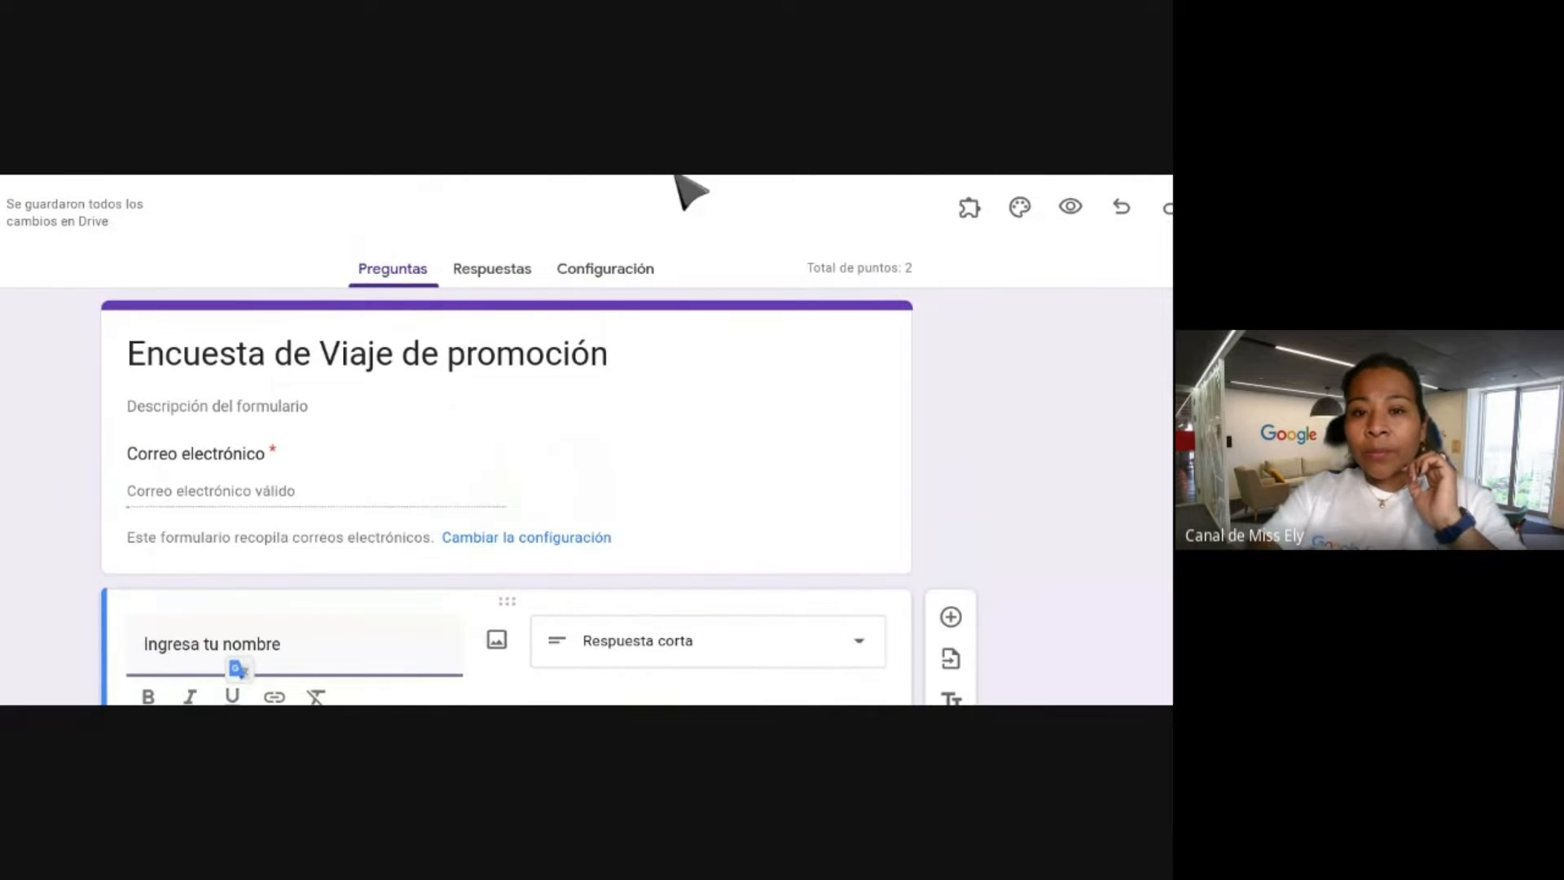
Switch off Convertir en cuestionario so the form is no longer a quiz.
left_click(628, 271)
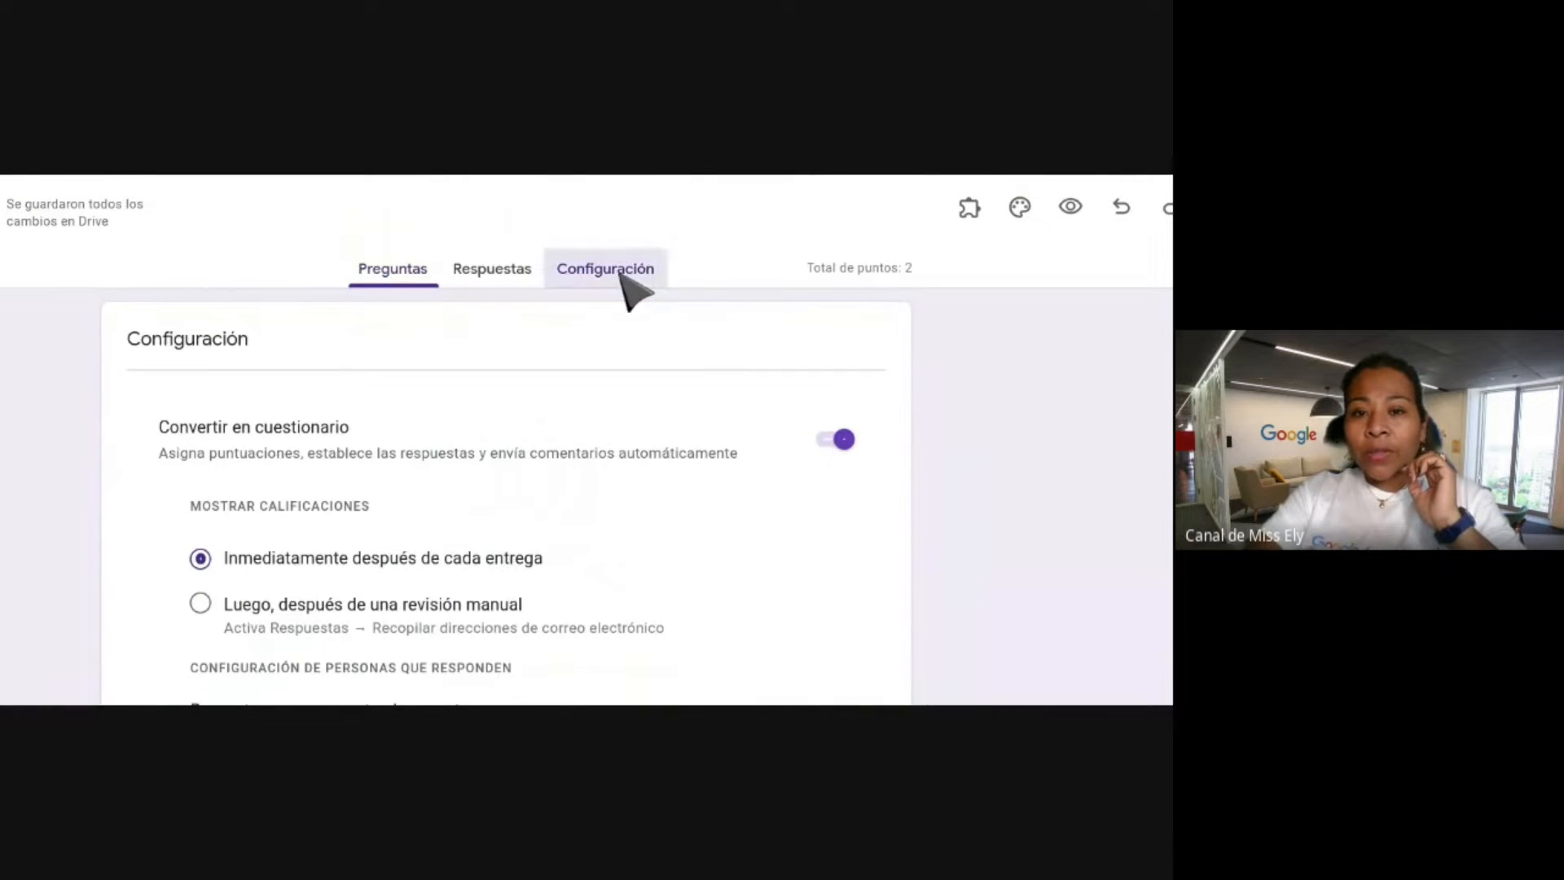
left_click(839, 442)
left_click(407, 269)
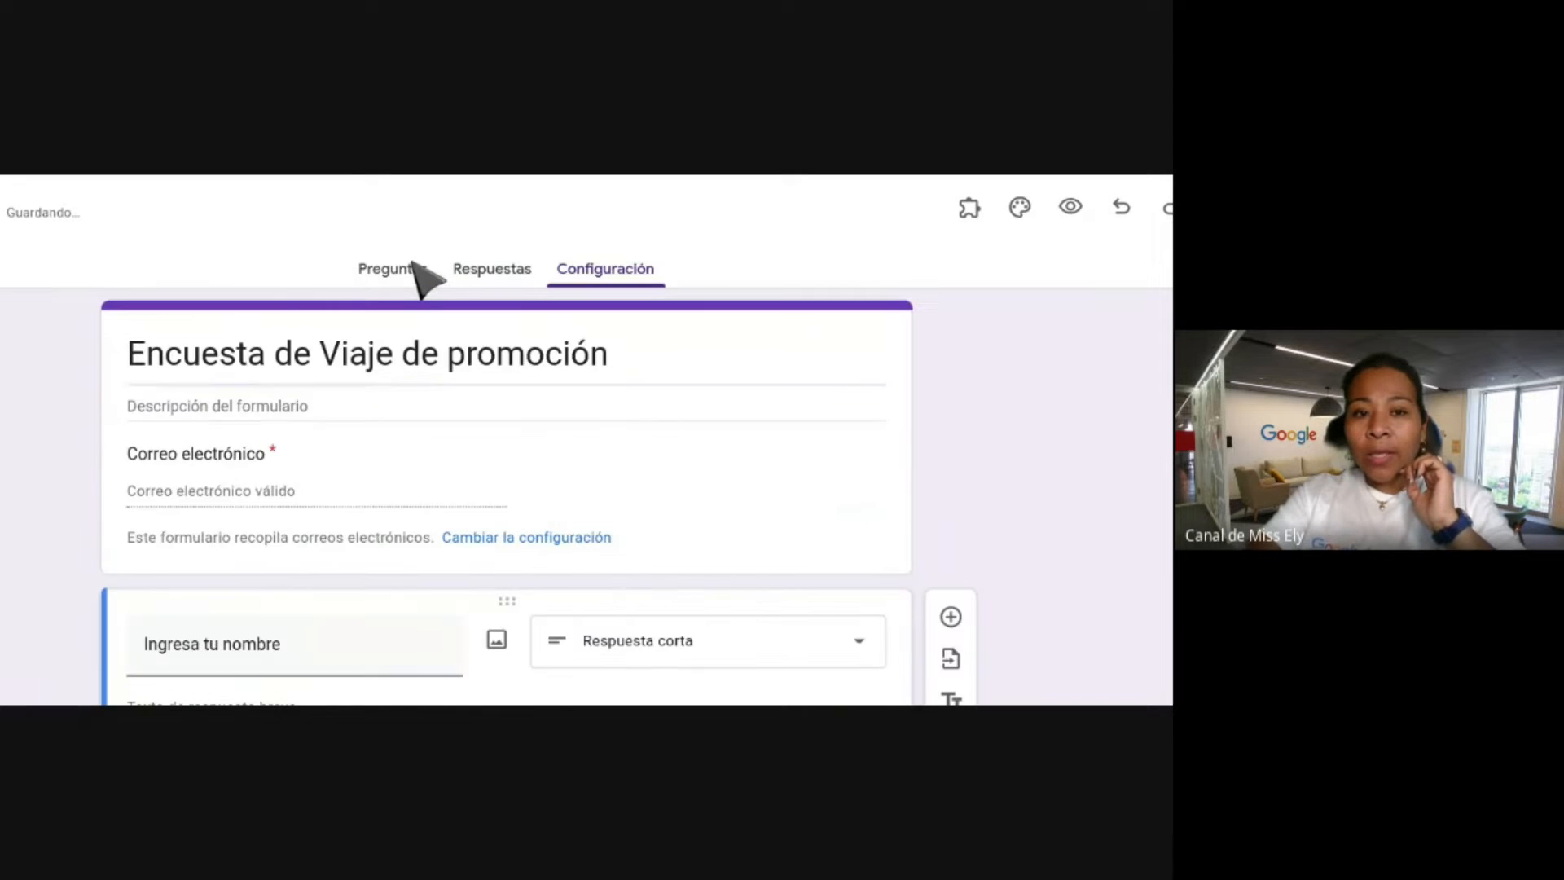
Keep 'Ingresa tu nombre' required, toggling Obligatoria off and back on.
scroll(482, 345, "down", 4)
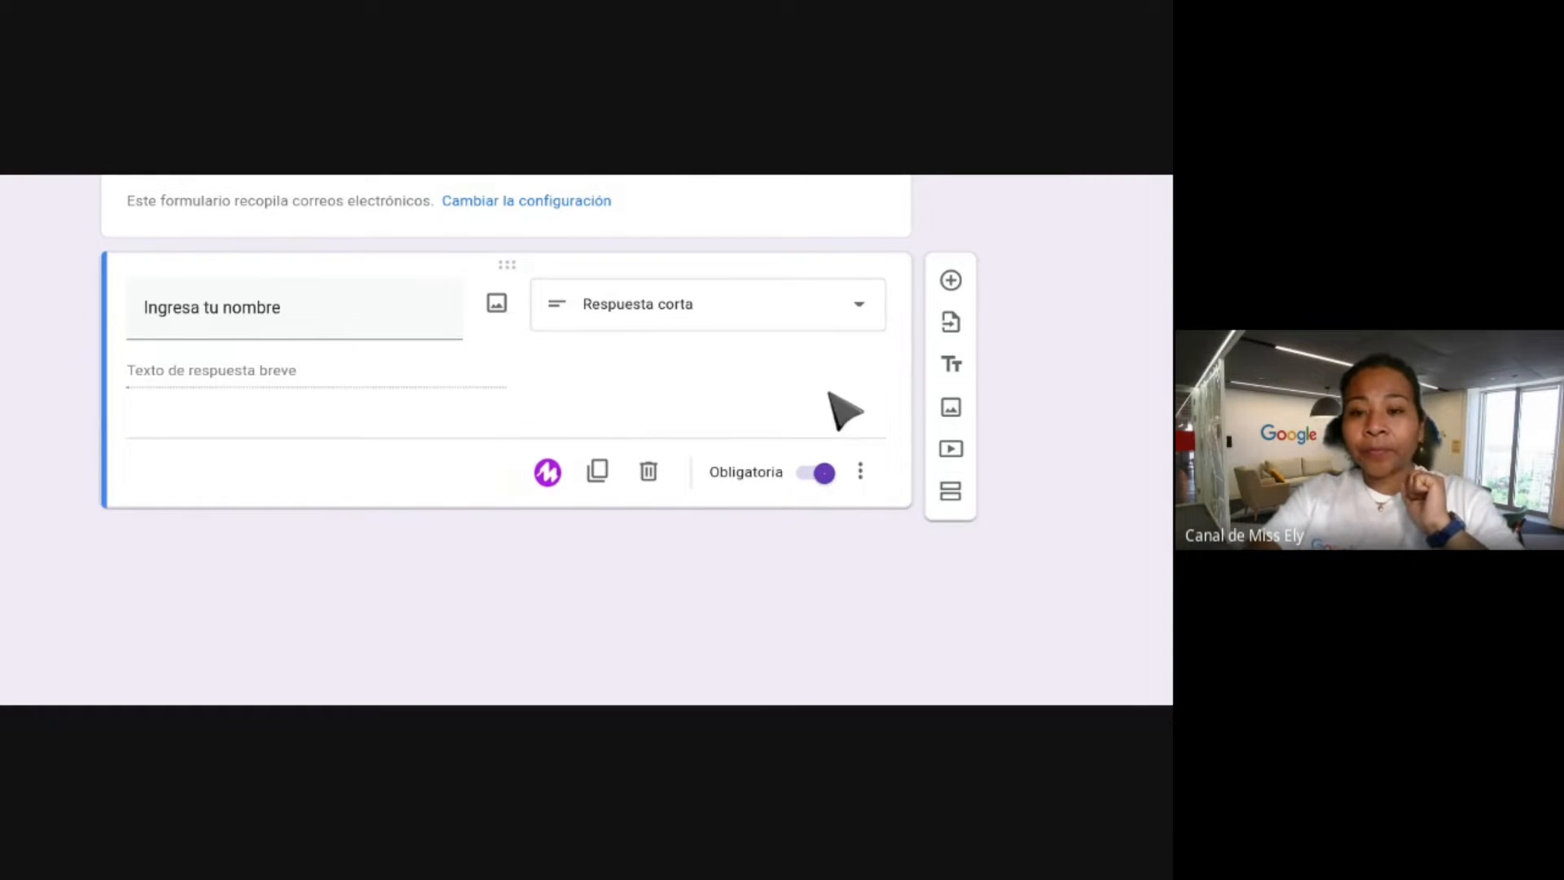
left_click(813, 475)
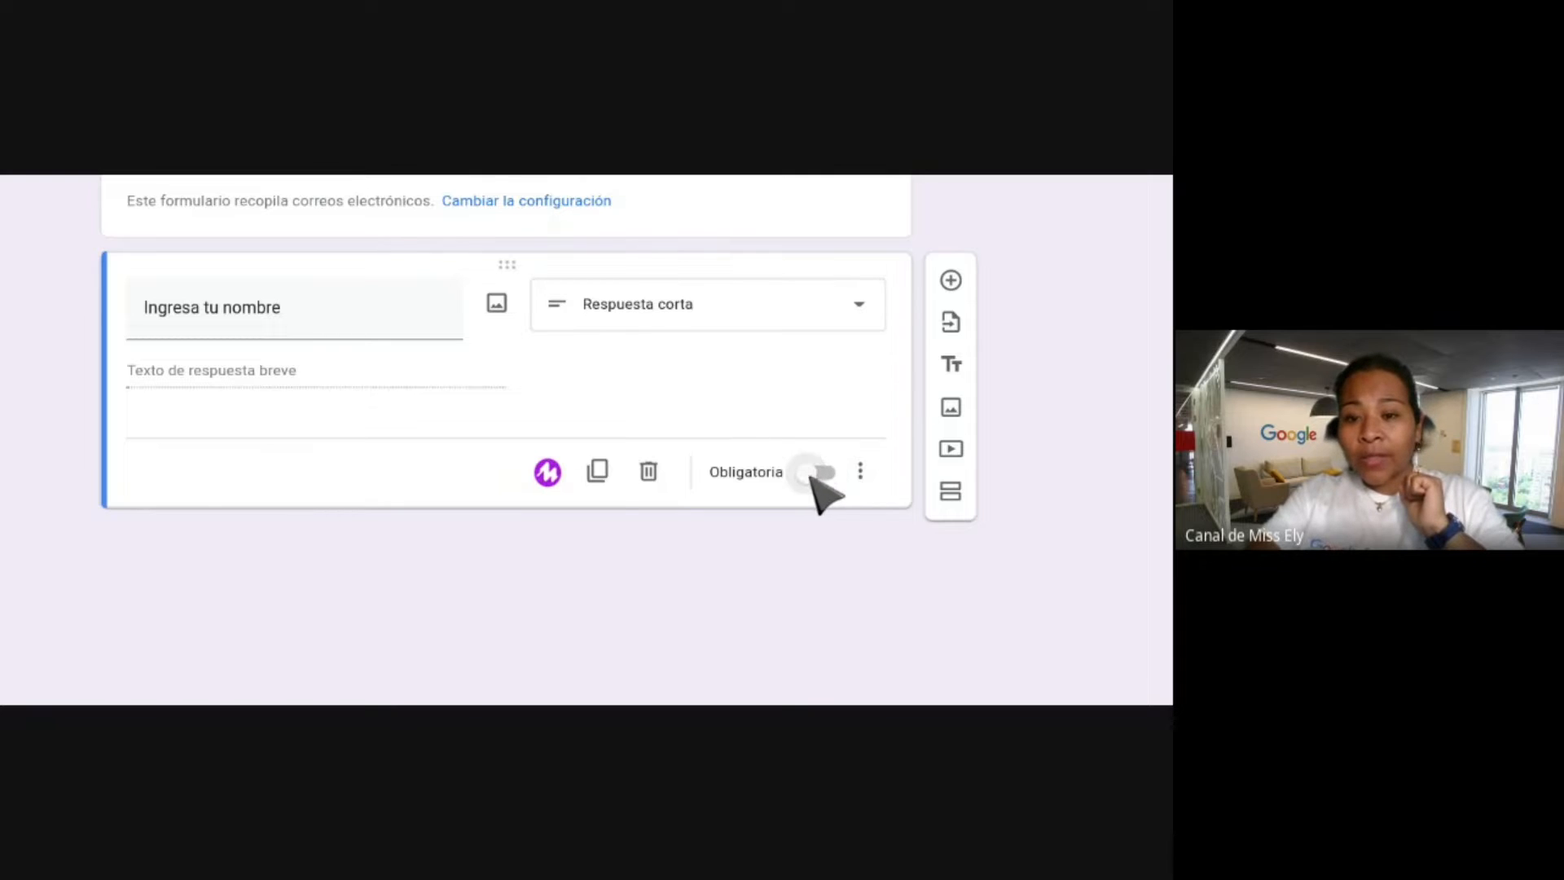
left_click(824, 475)
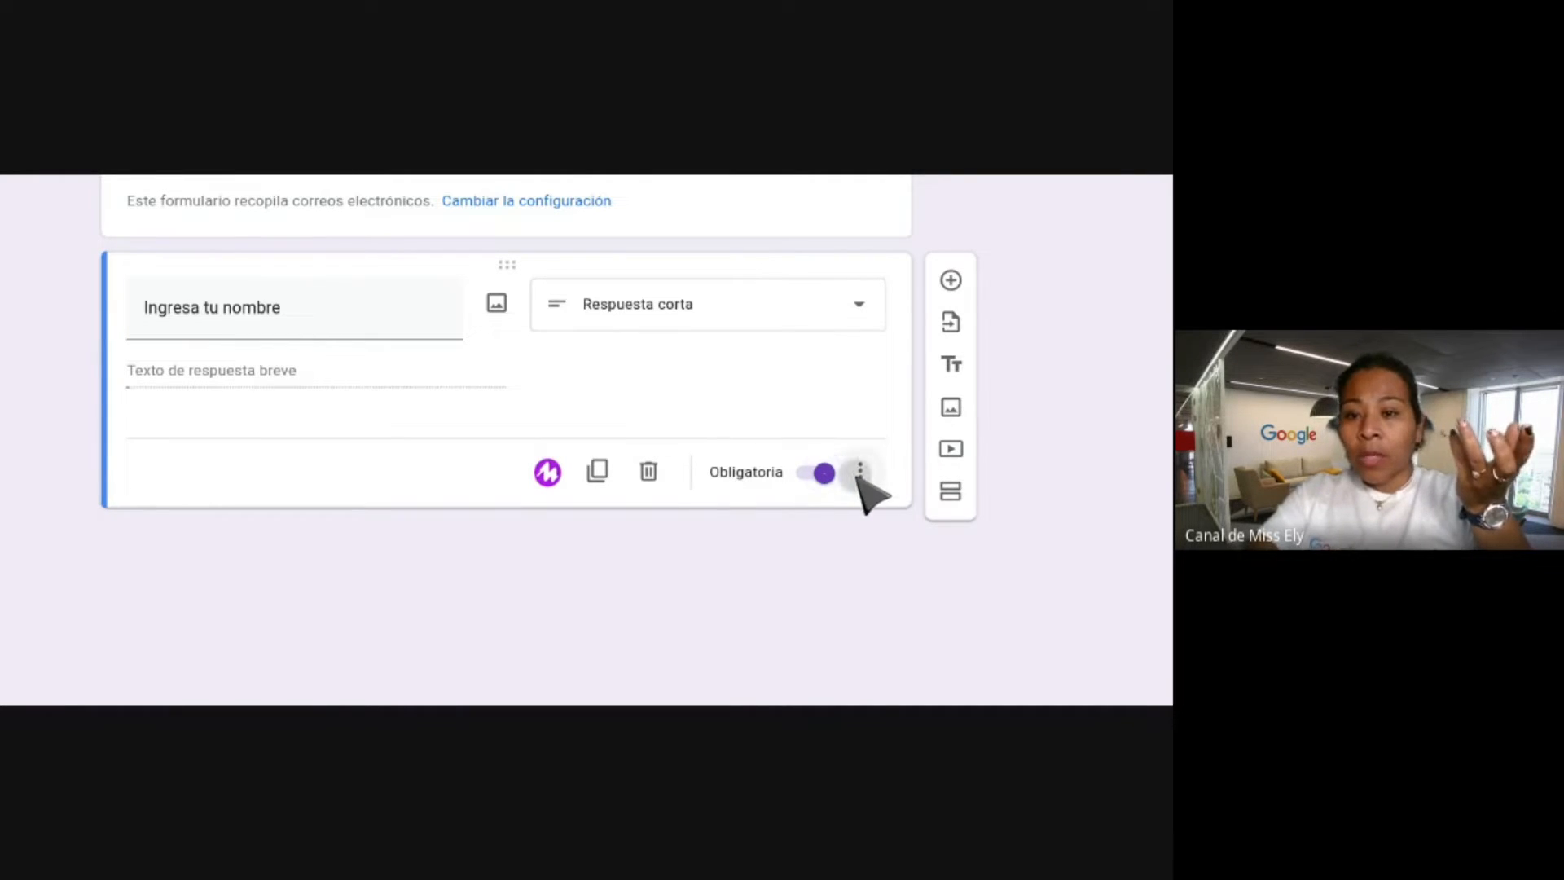
left_click(859, 474)
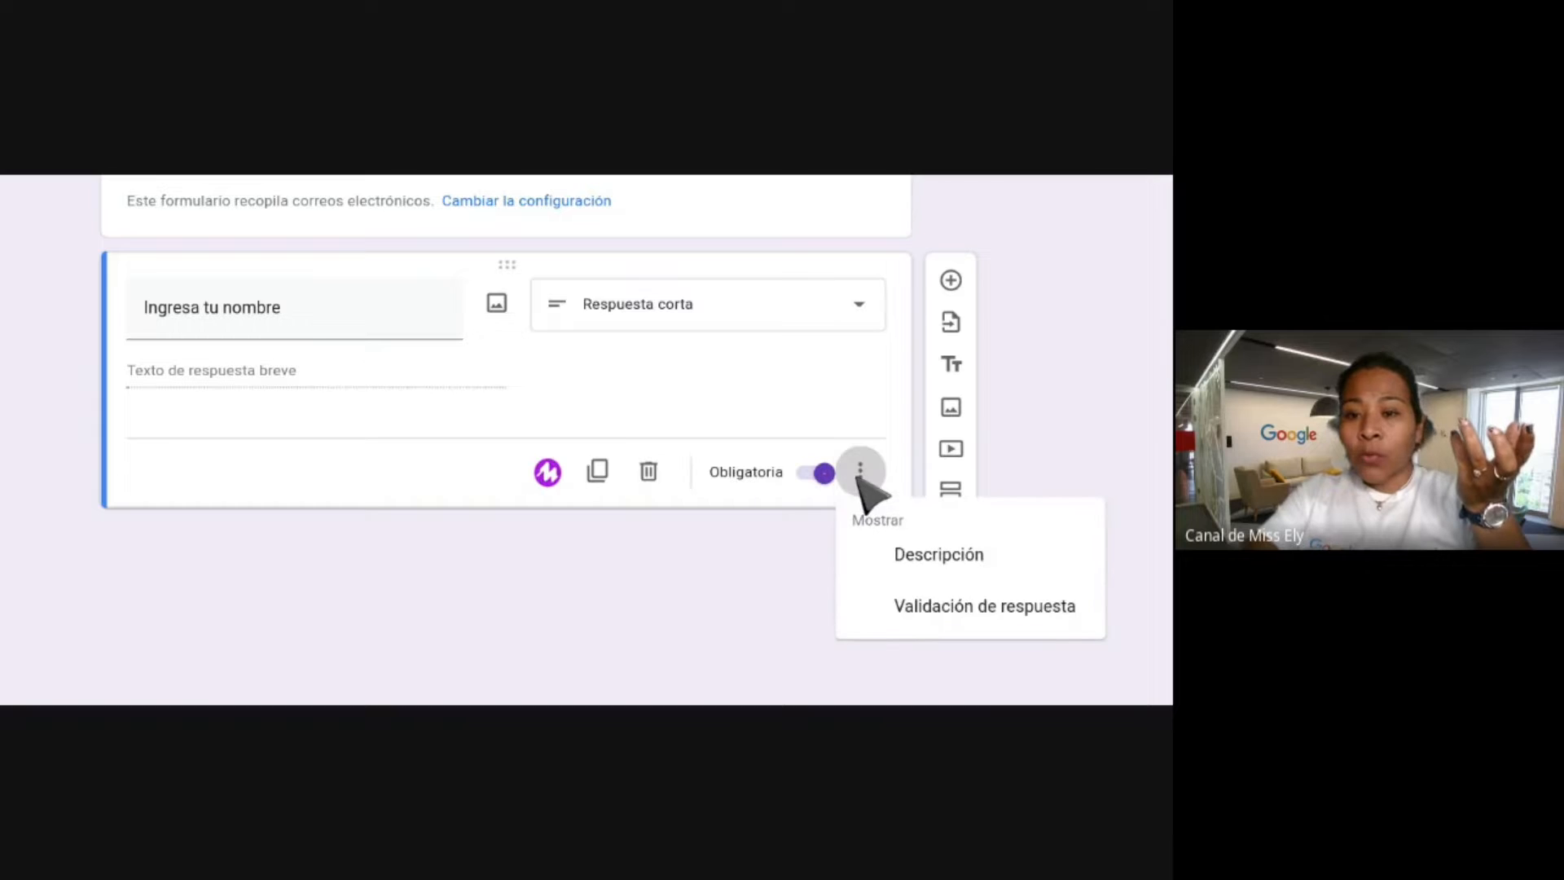
left_click(939, 609)
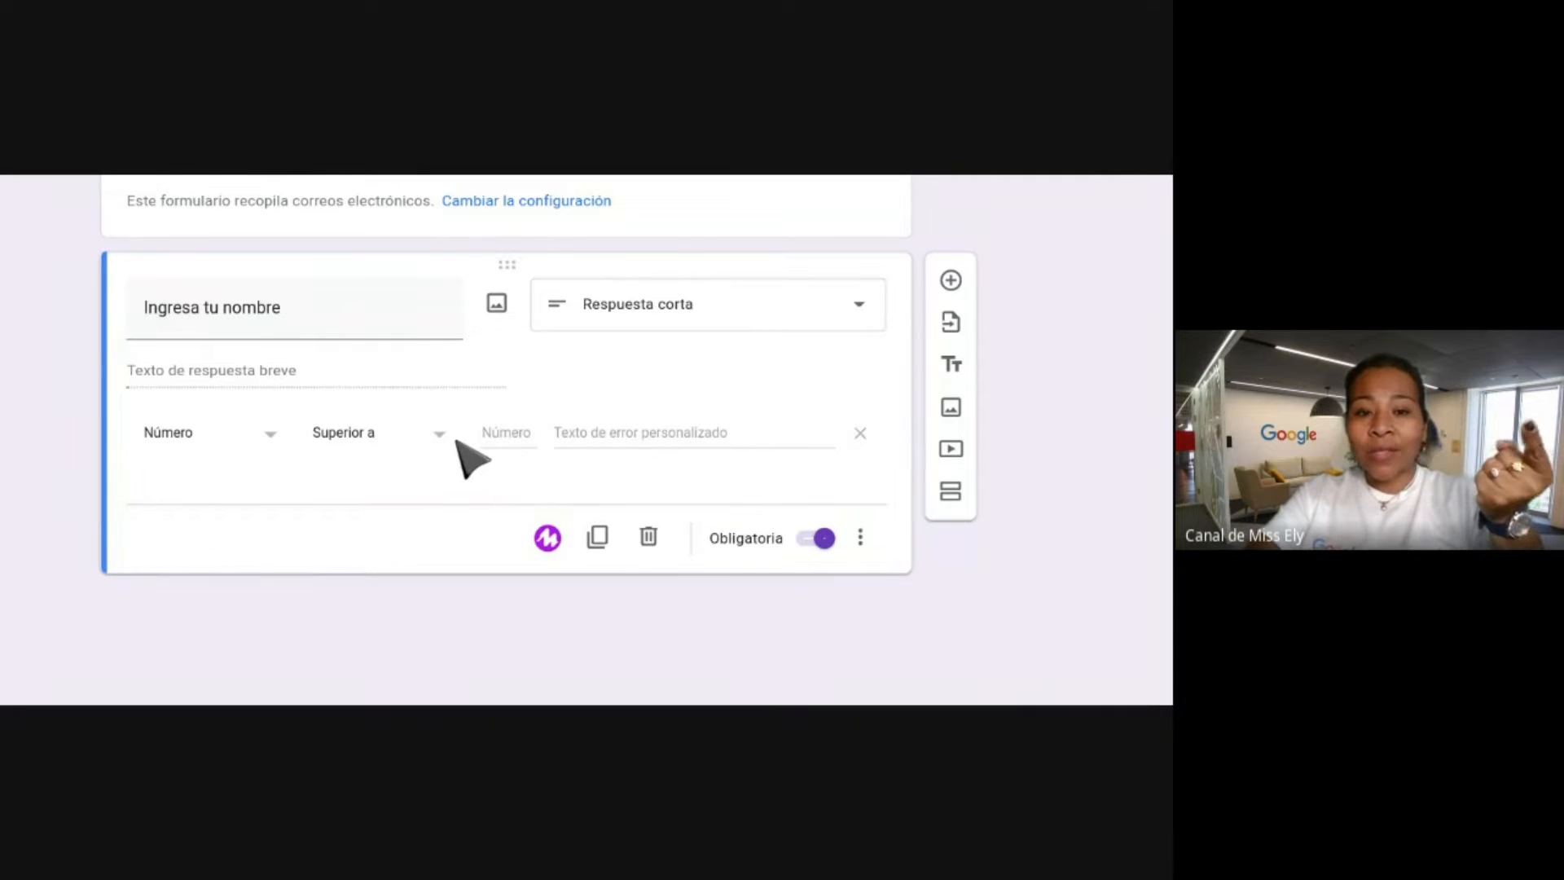
left_click(268, 436)
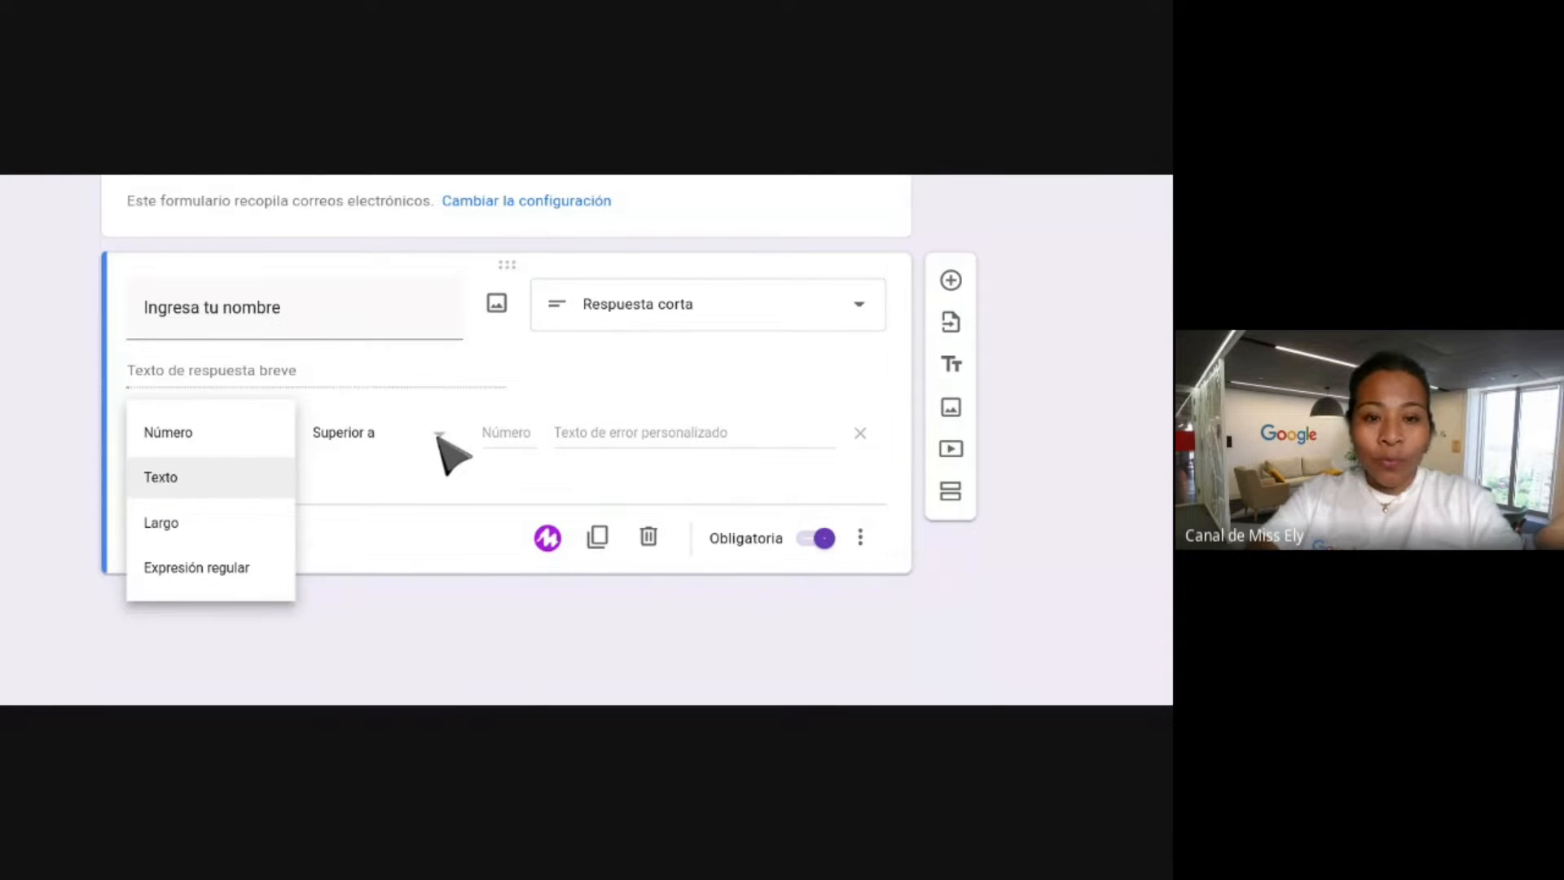
left_click(440, 438)
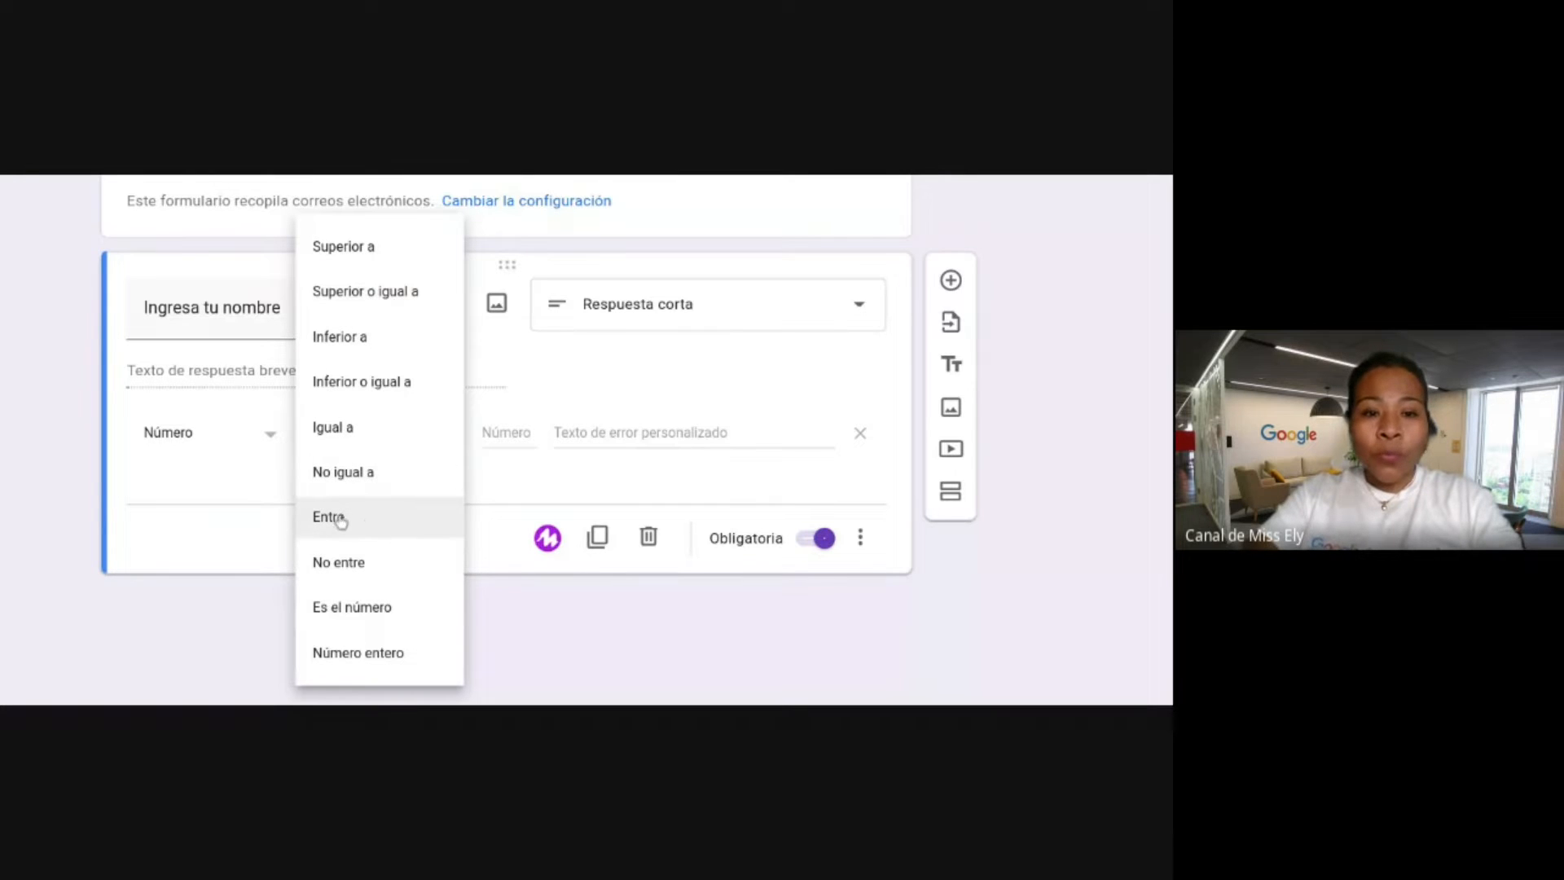
left_click(257, 560)
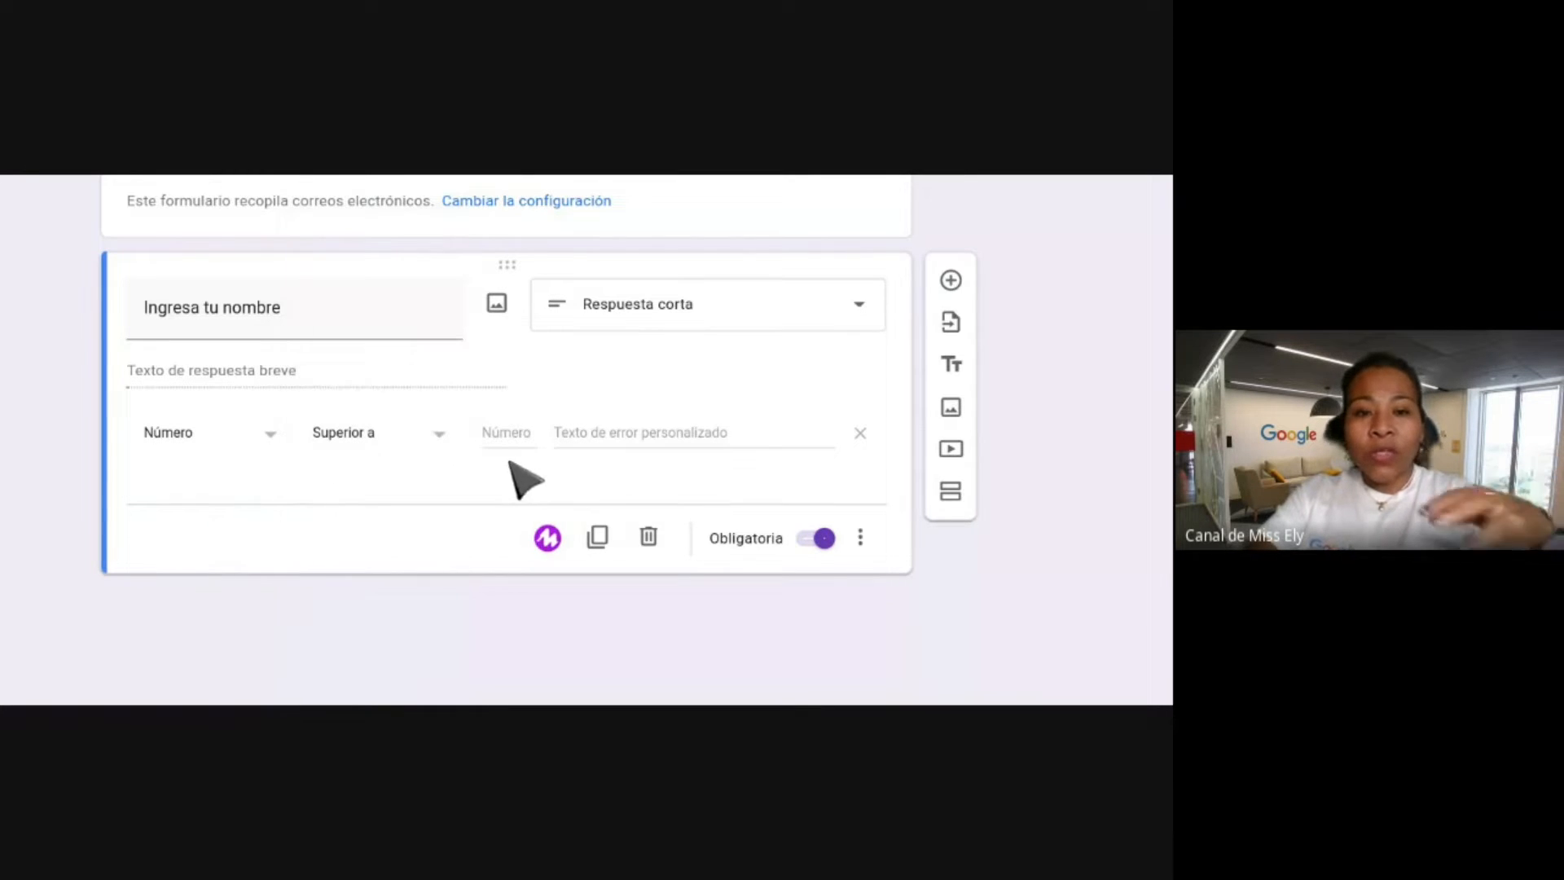
left_click(860, 433)
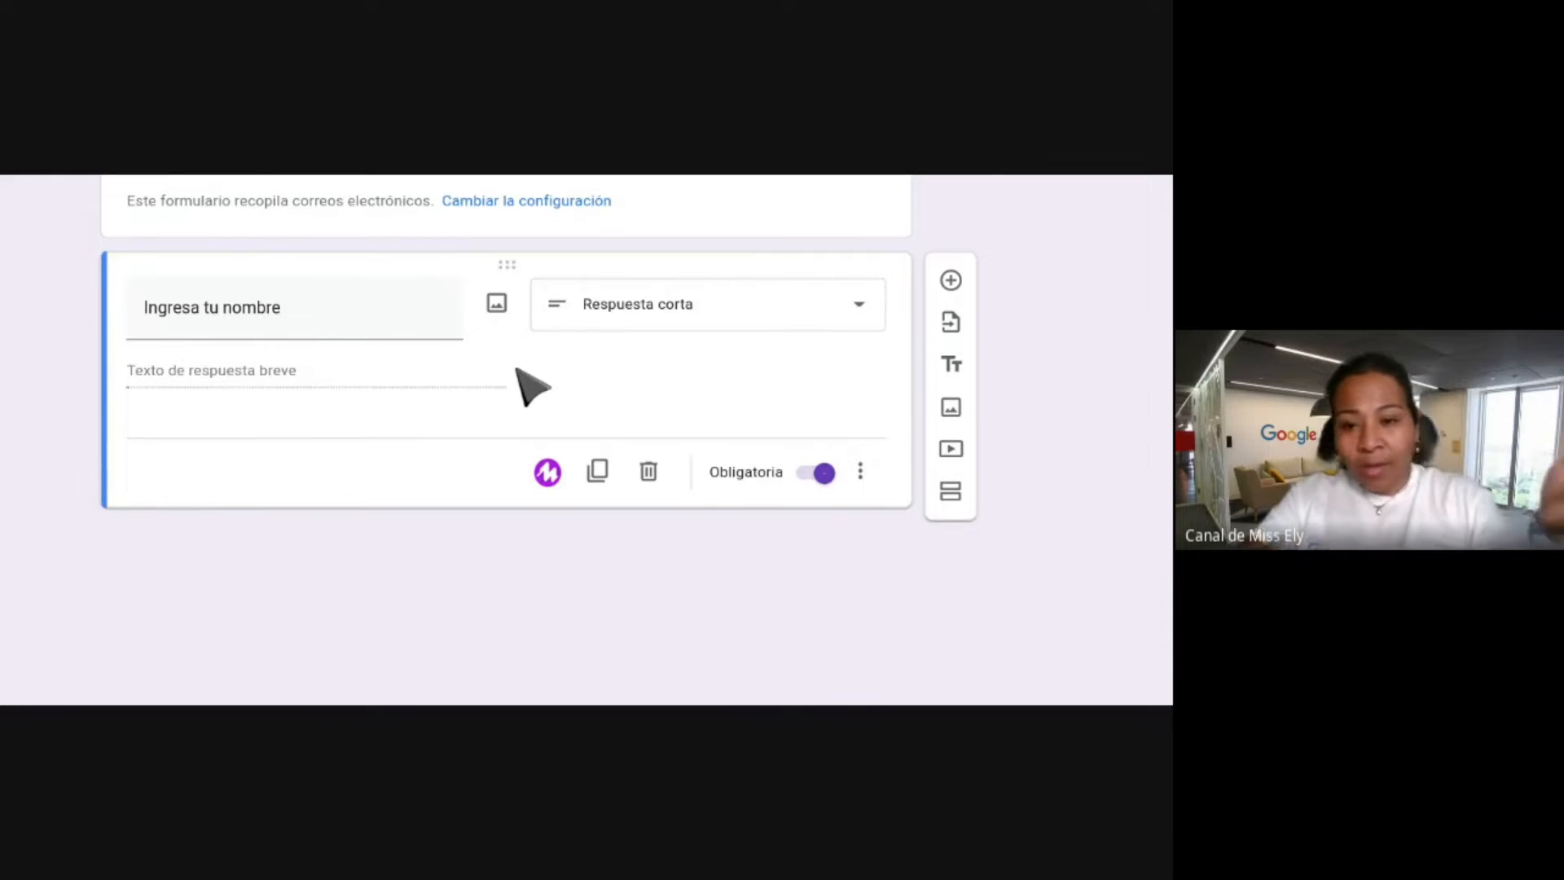
Add a multiple-choice question 'A donde te gustaría ir en tu viaje de promoción' below the name question.
left_click(951, 280)
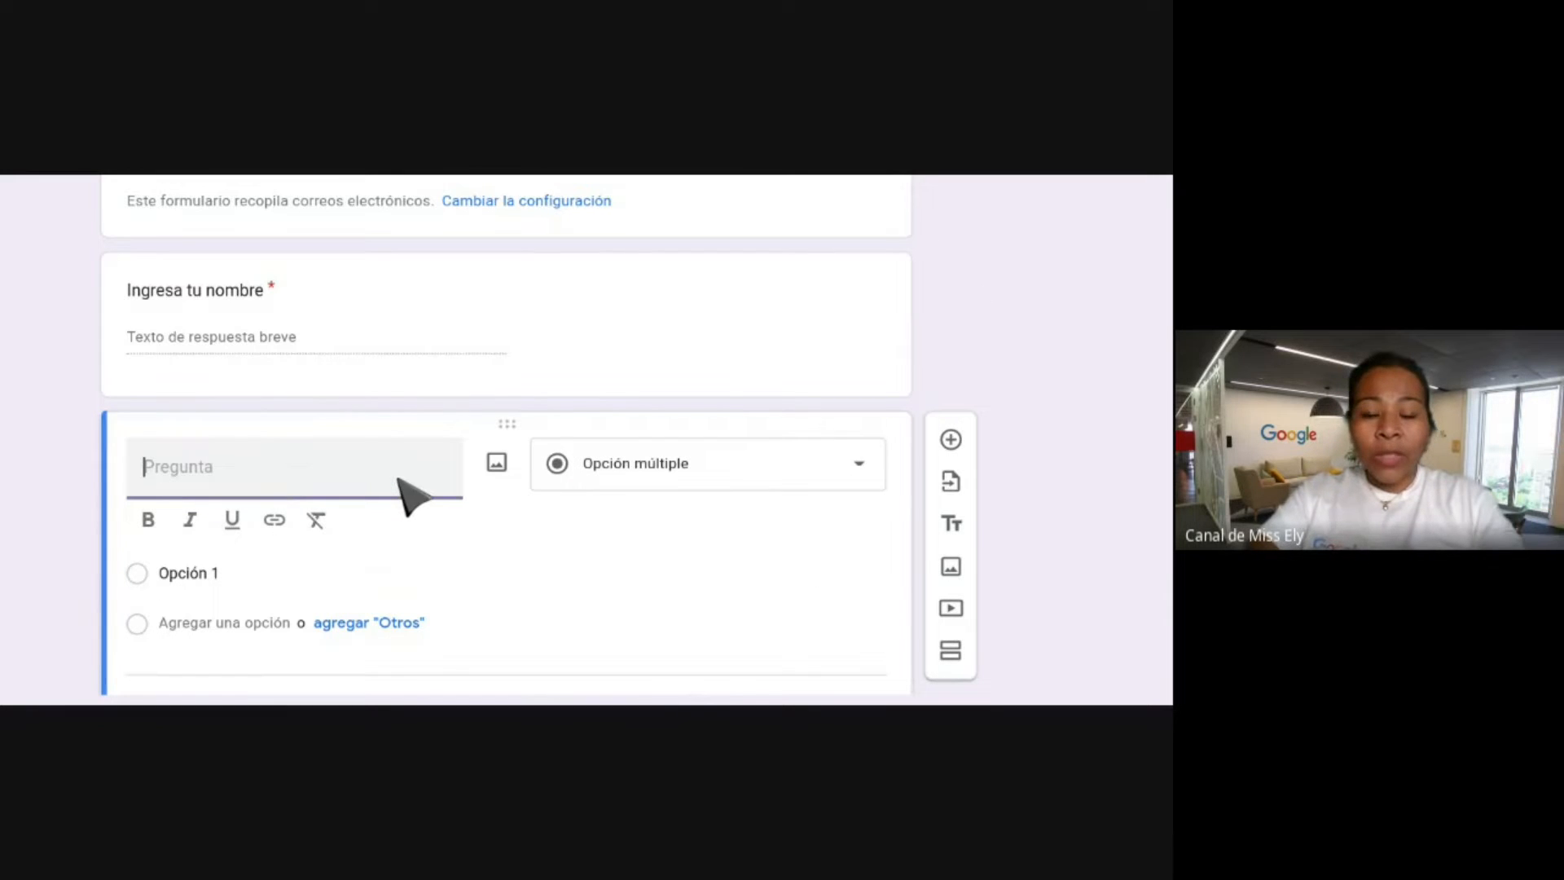
type("A")
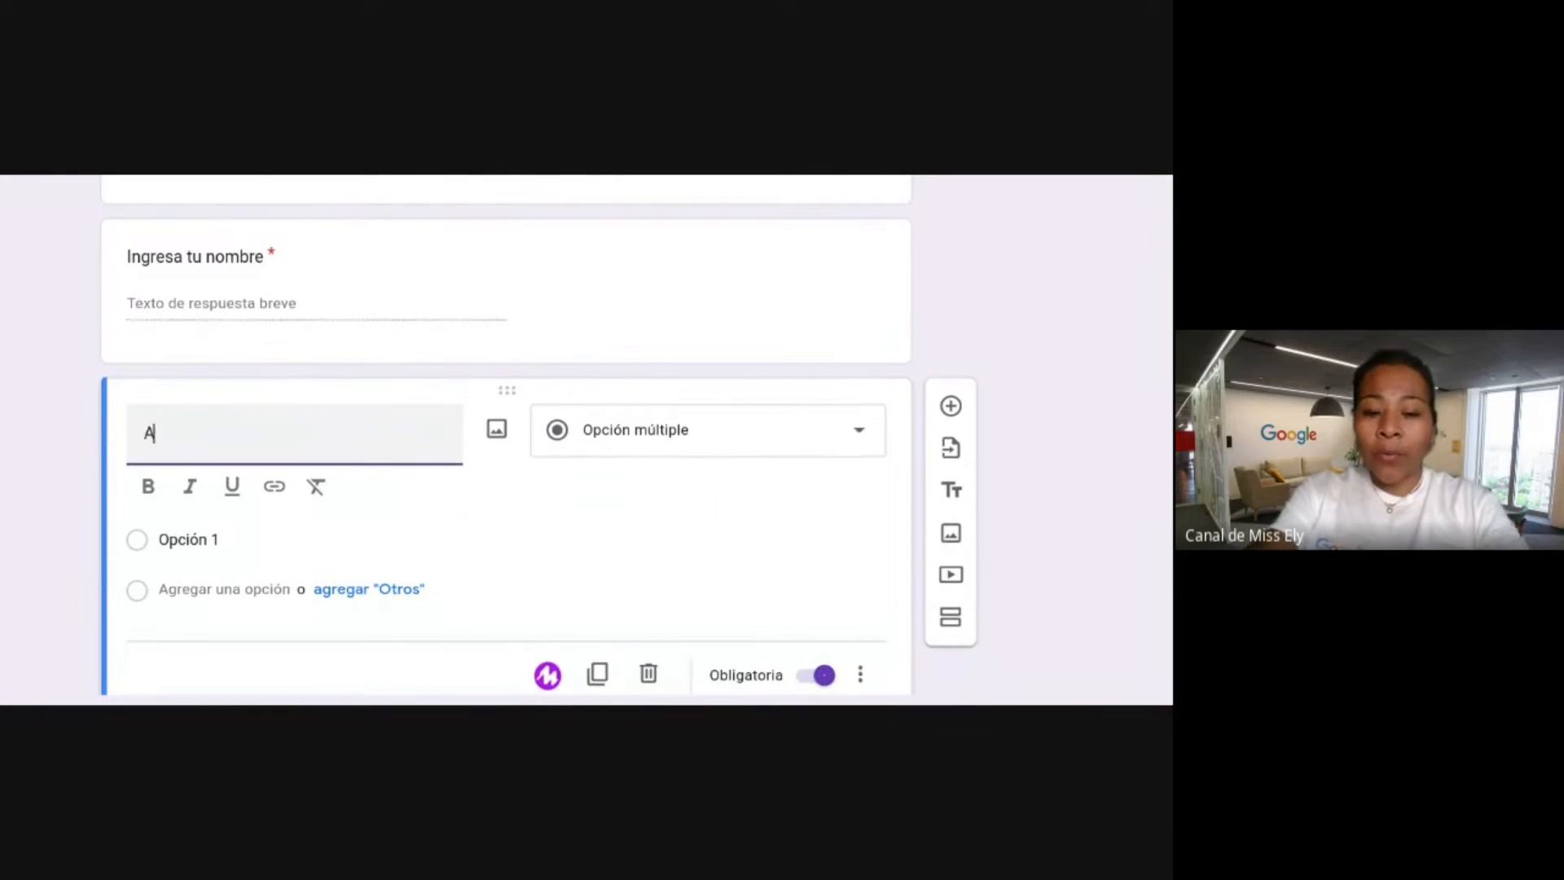
type(" donde te g")
type("ustaría ")
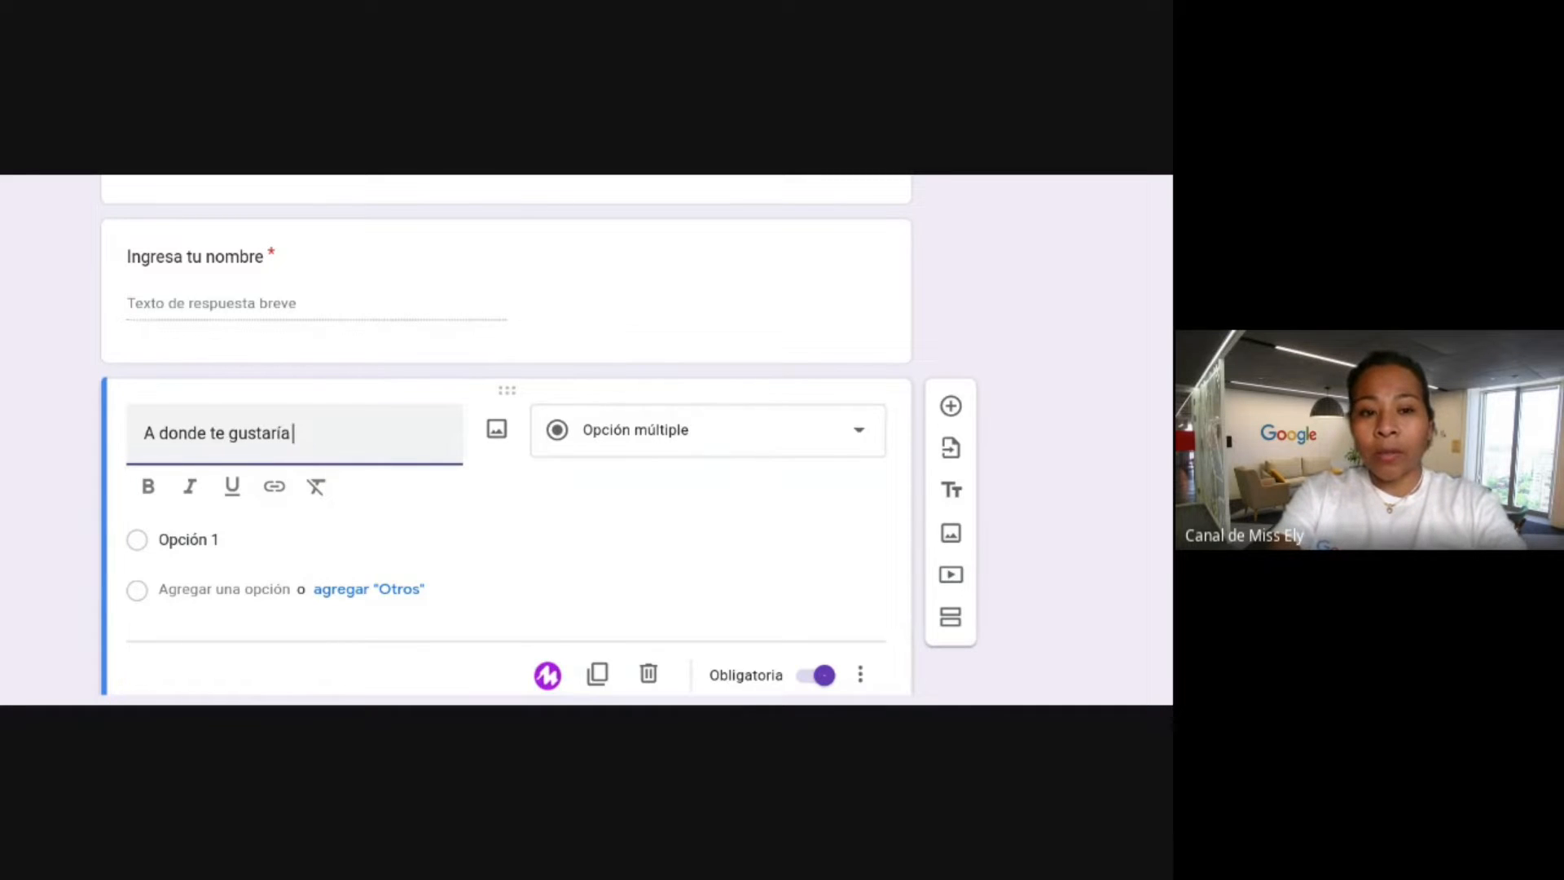
type("unir en tu via")
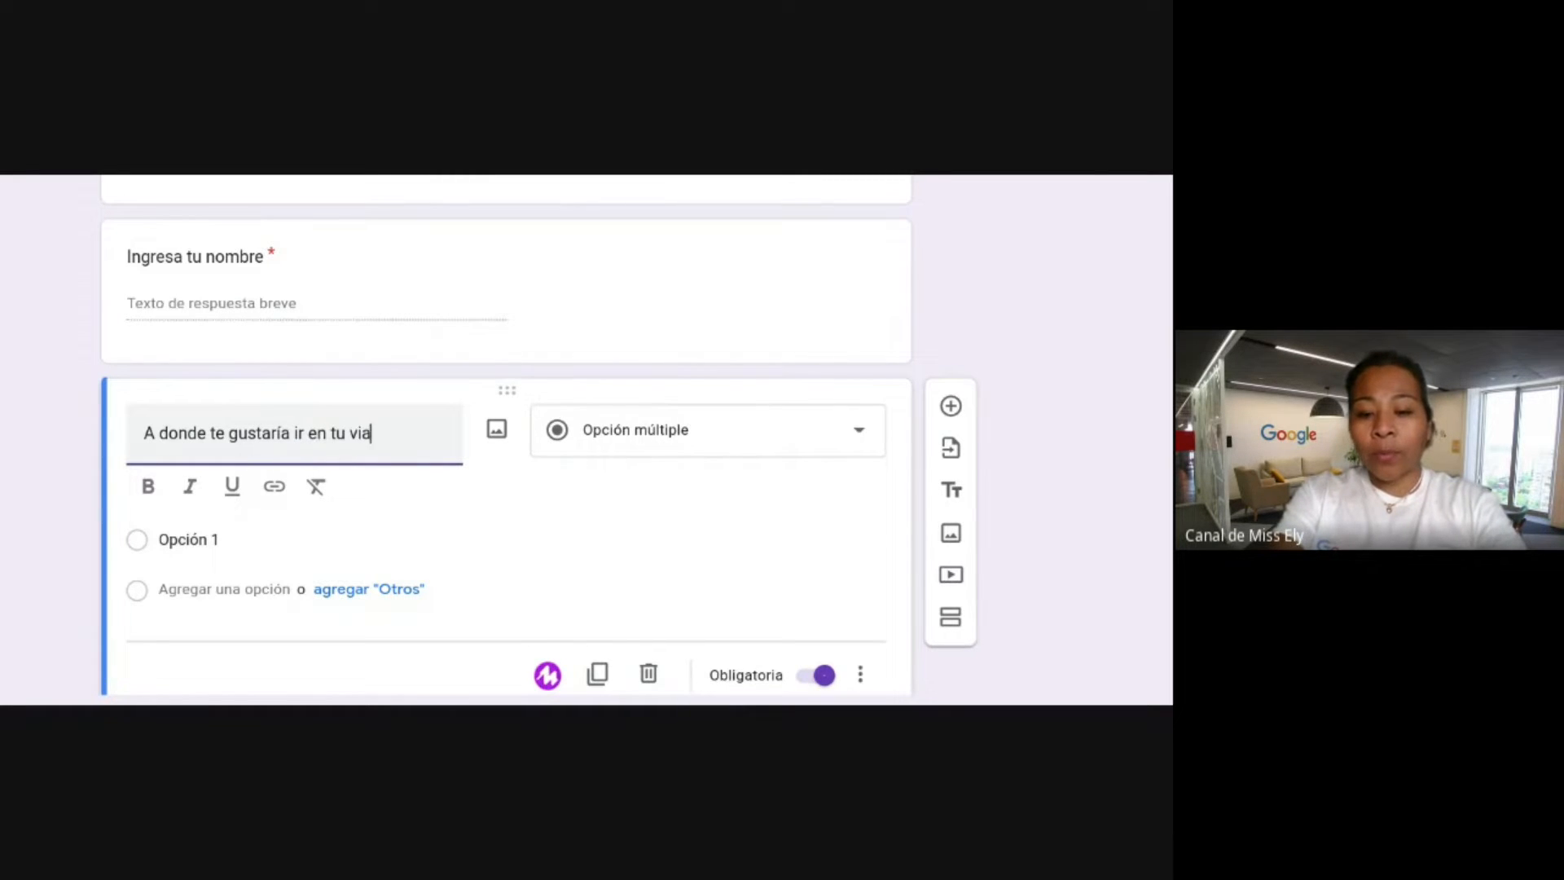
type("je de promoci")
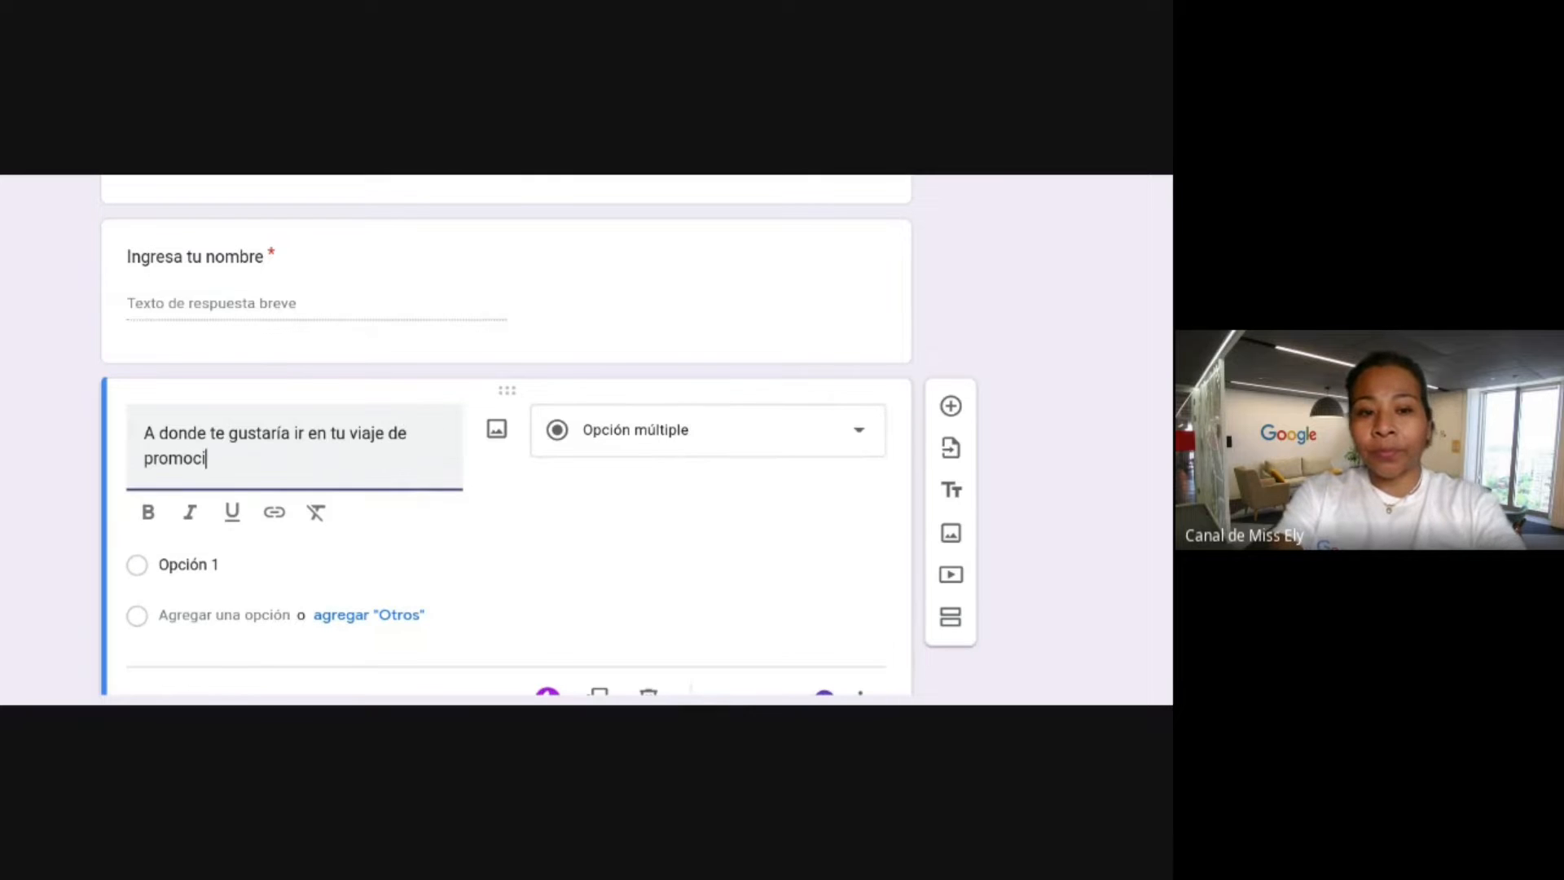
type("ón")
scroll(672, 416, "down", 2)
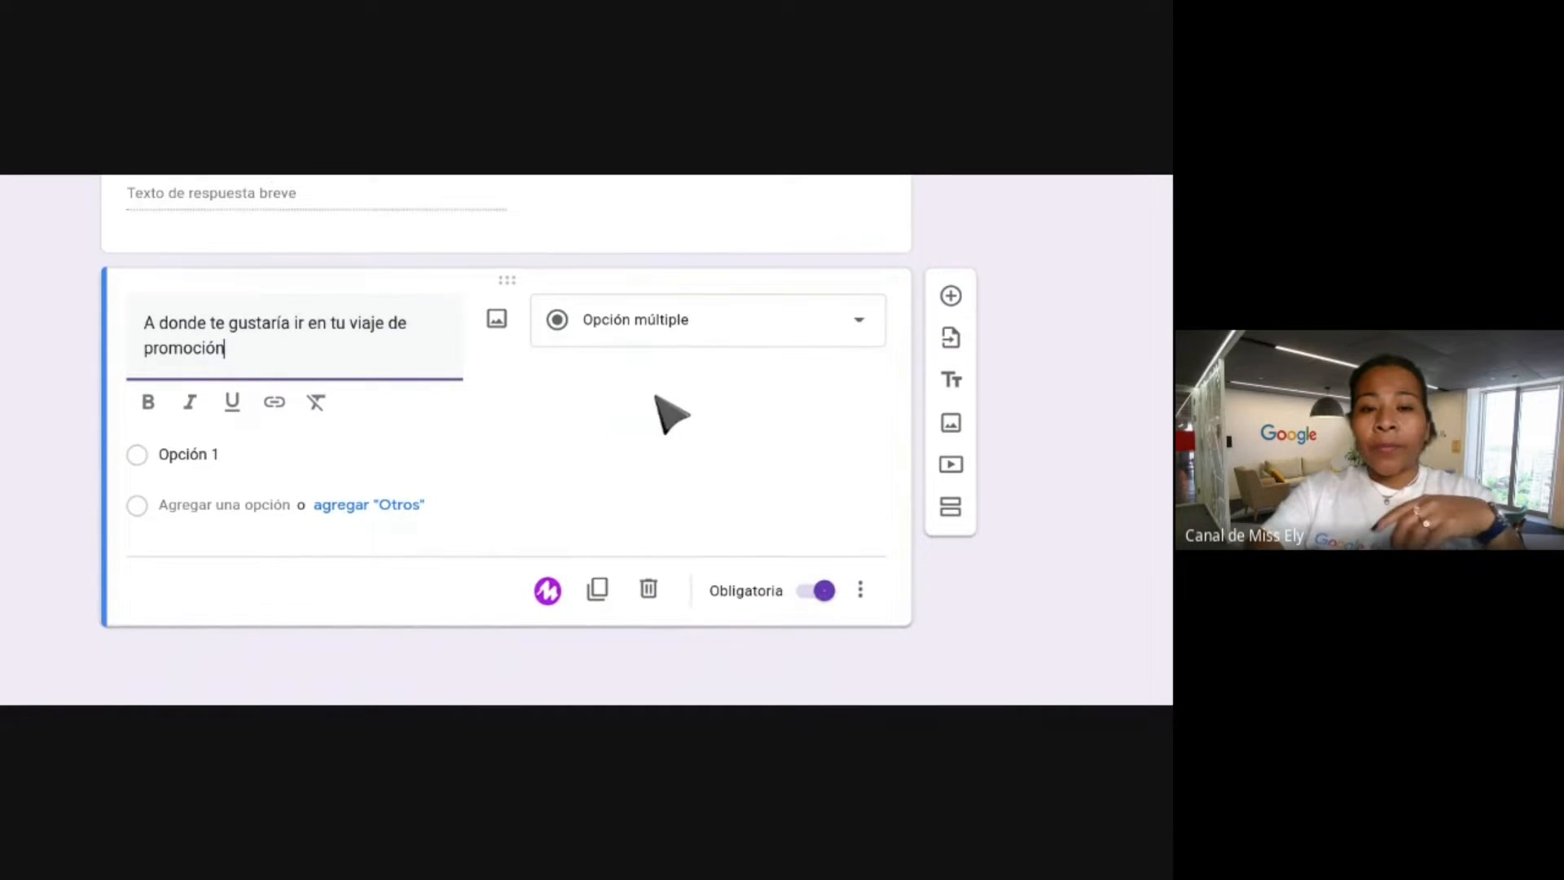
left_click(661, 142)
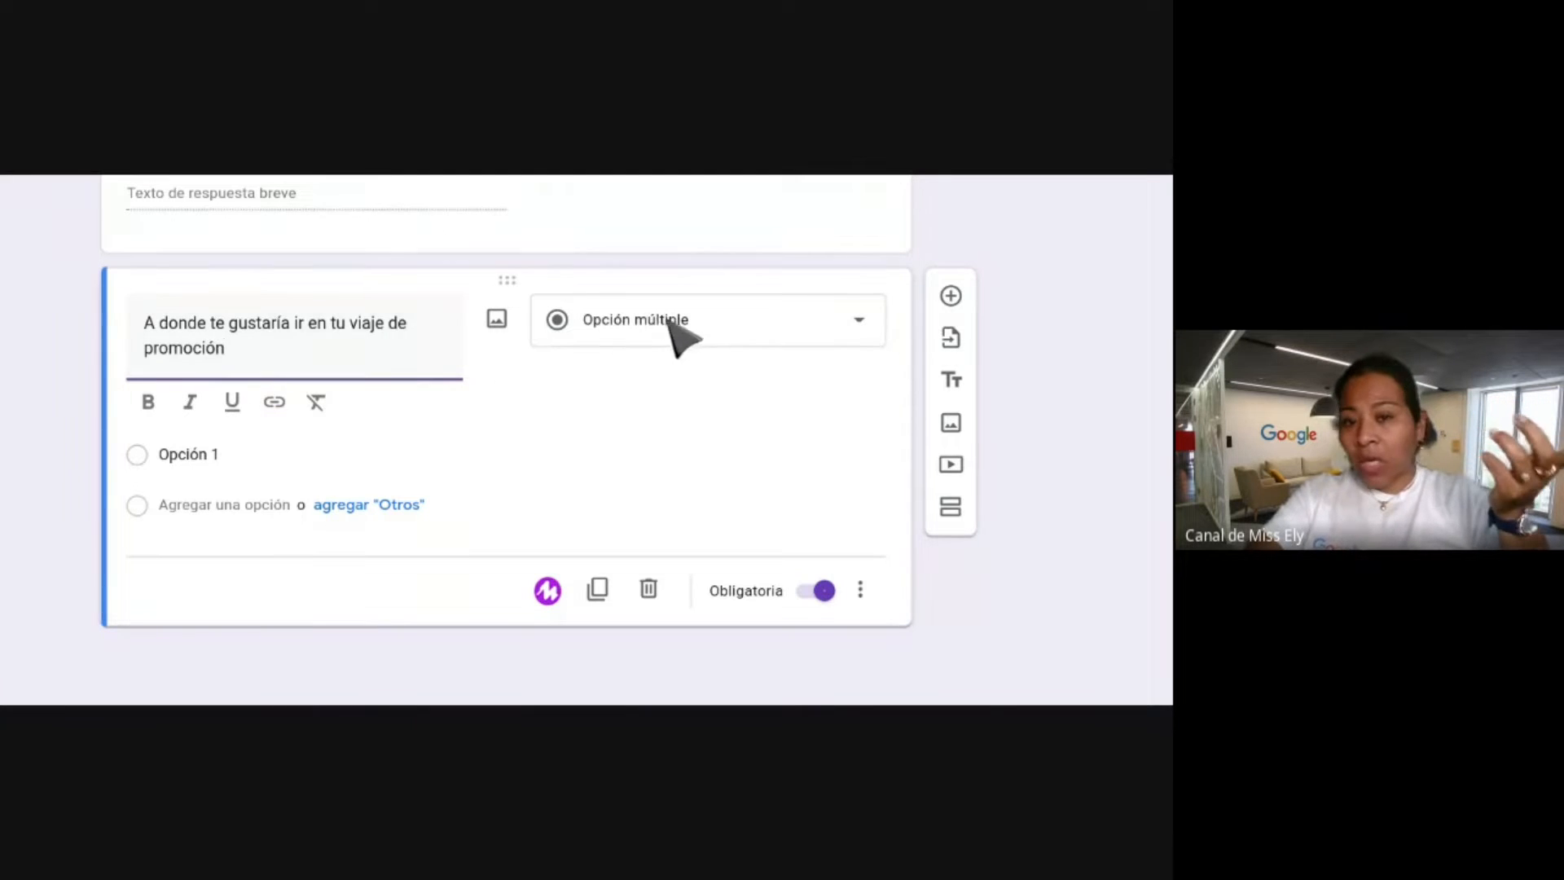
left_click(434, 174)
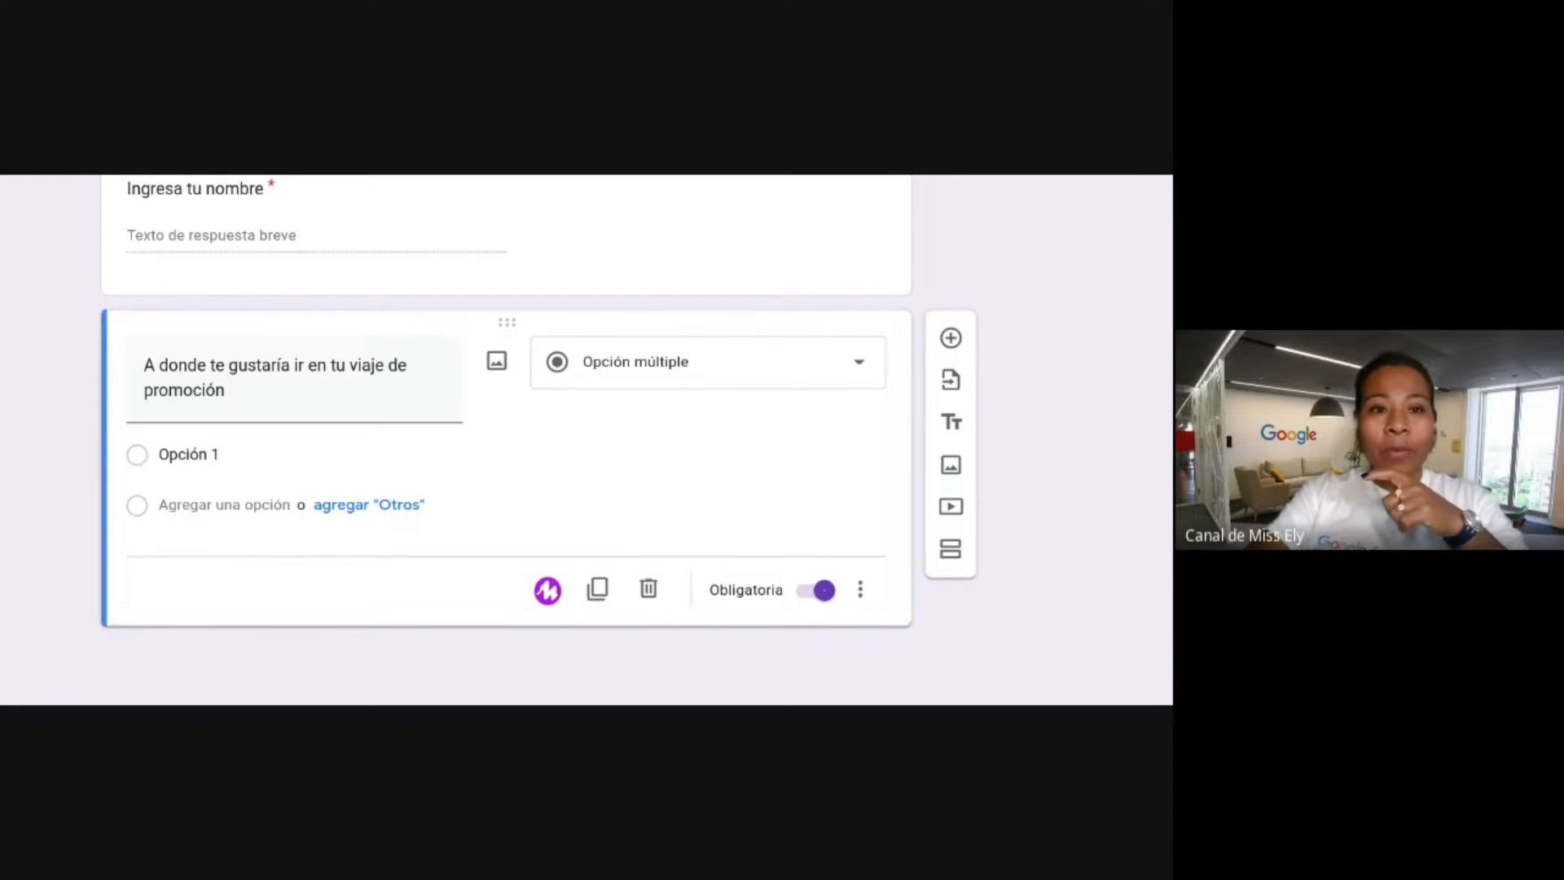
left_click(296, 390)
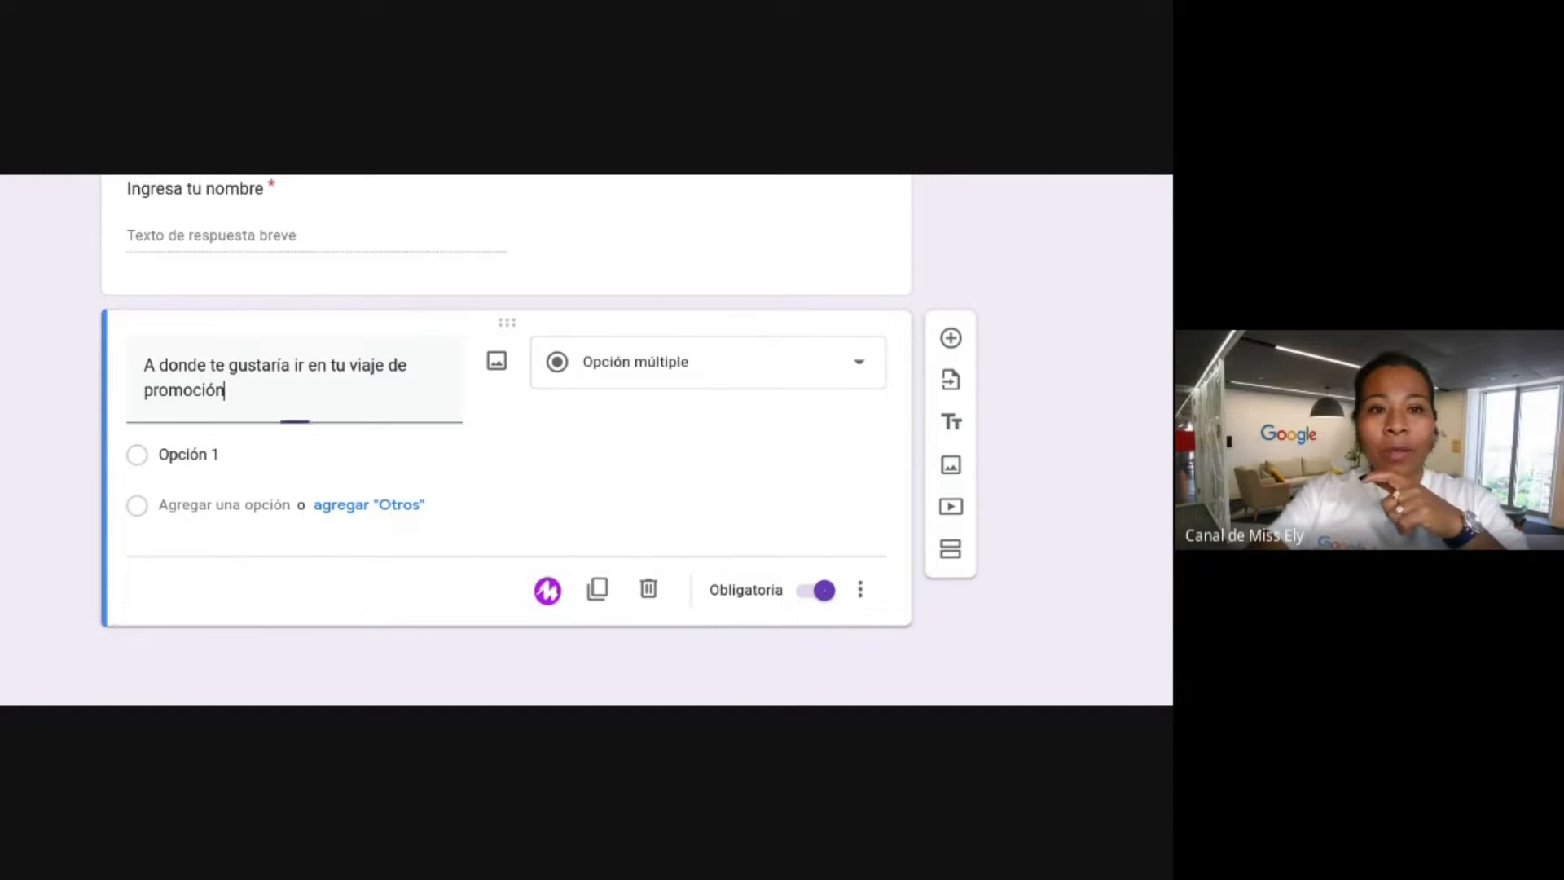
Give the destination question the options Perú, Guatemala and Argentina.
left_click(222, 453)
type("Perú")
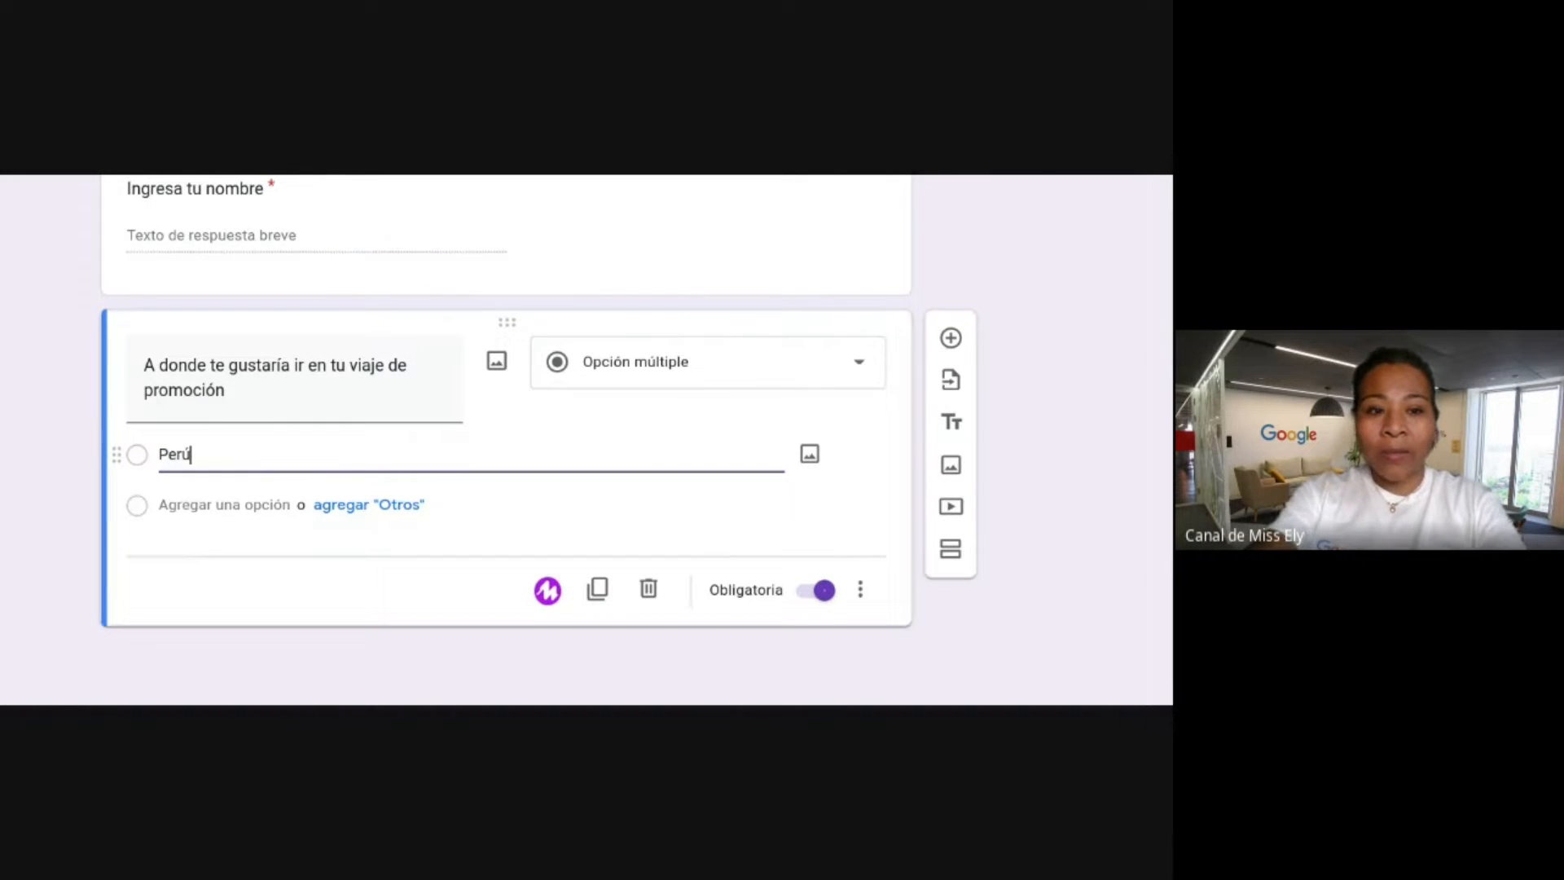
left_click(213, 505)
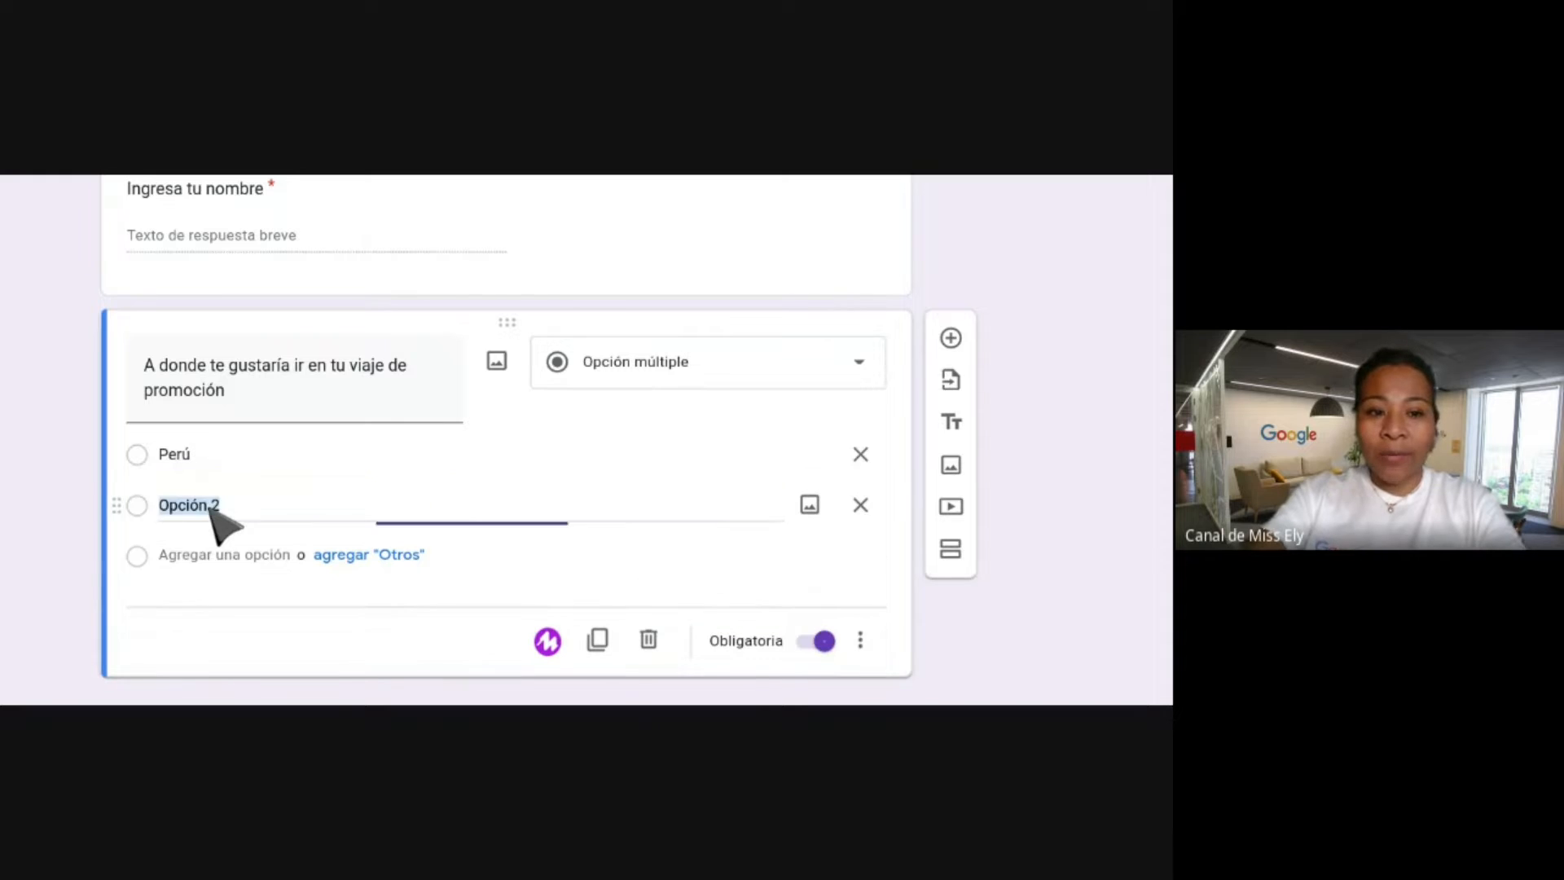
type("Guatemala")
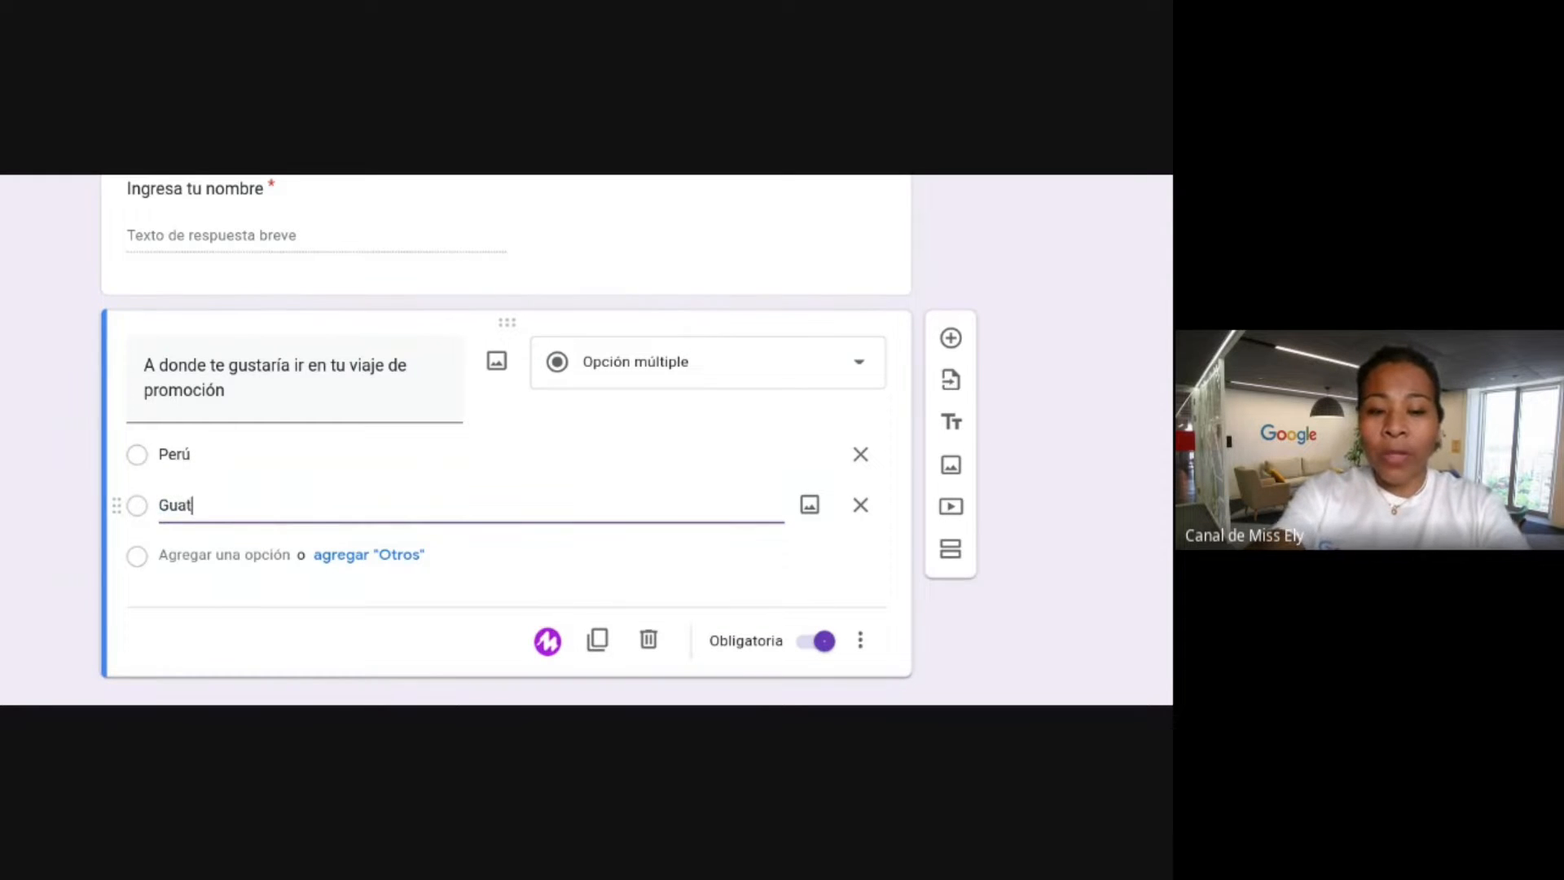
left_click(212, 555)
type("Argentina")
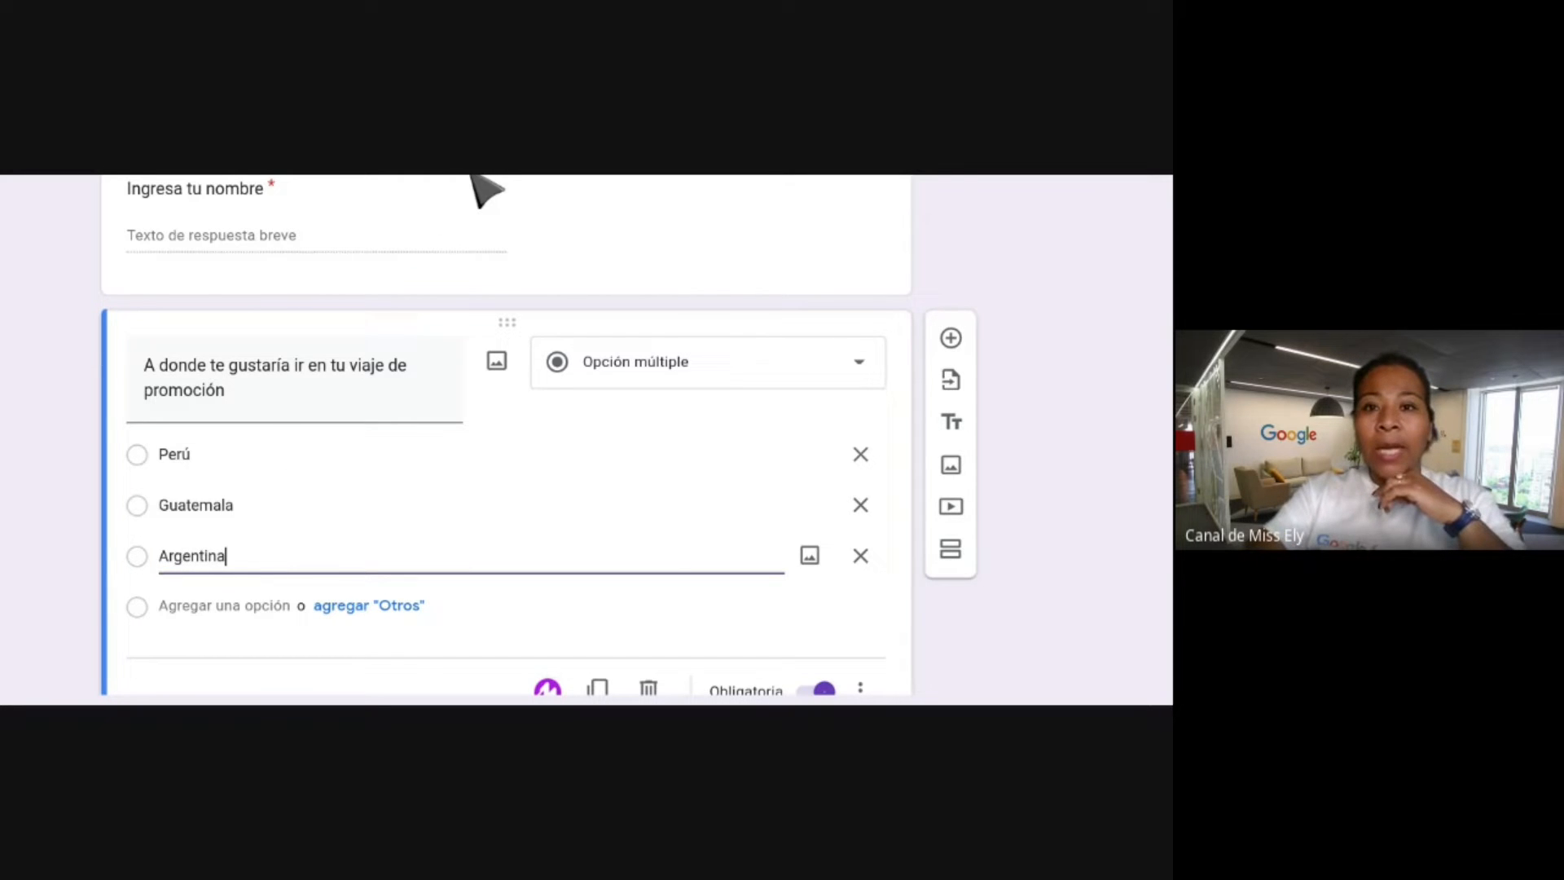
left_click(471, 176)
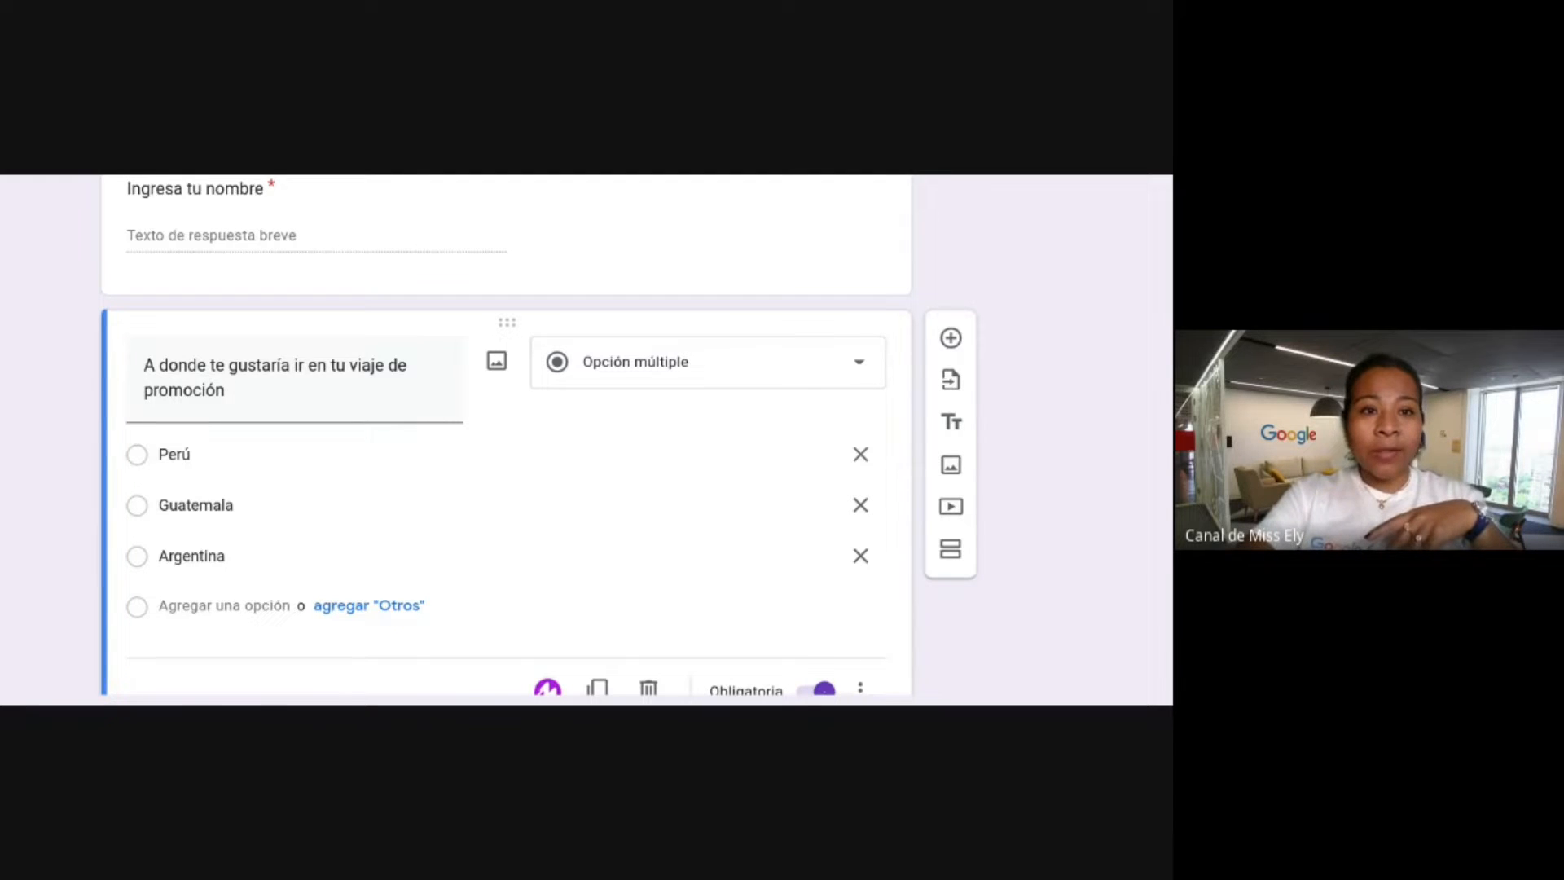
left_click(134, 514)
scroll(187, 477, "down", 1)
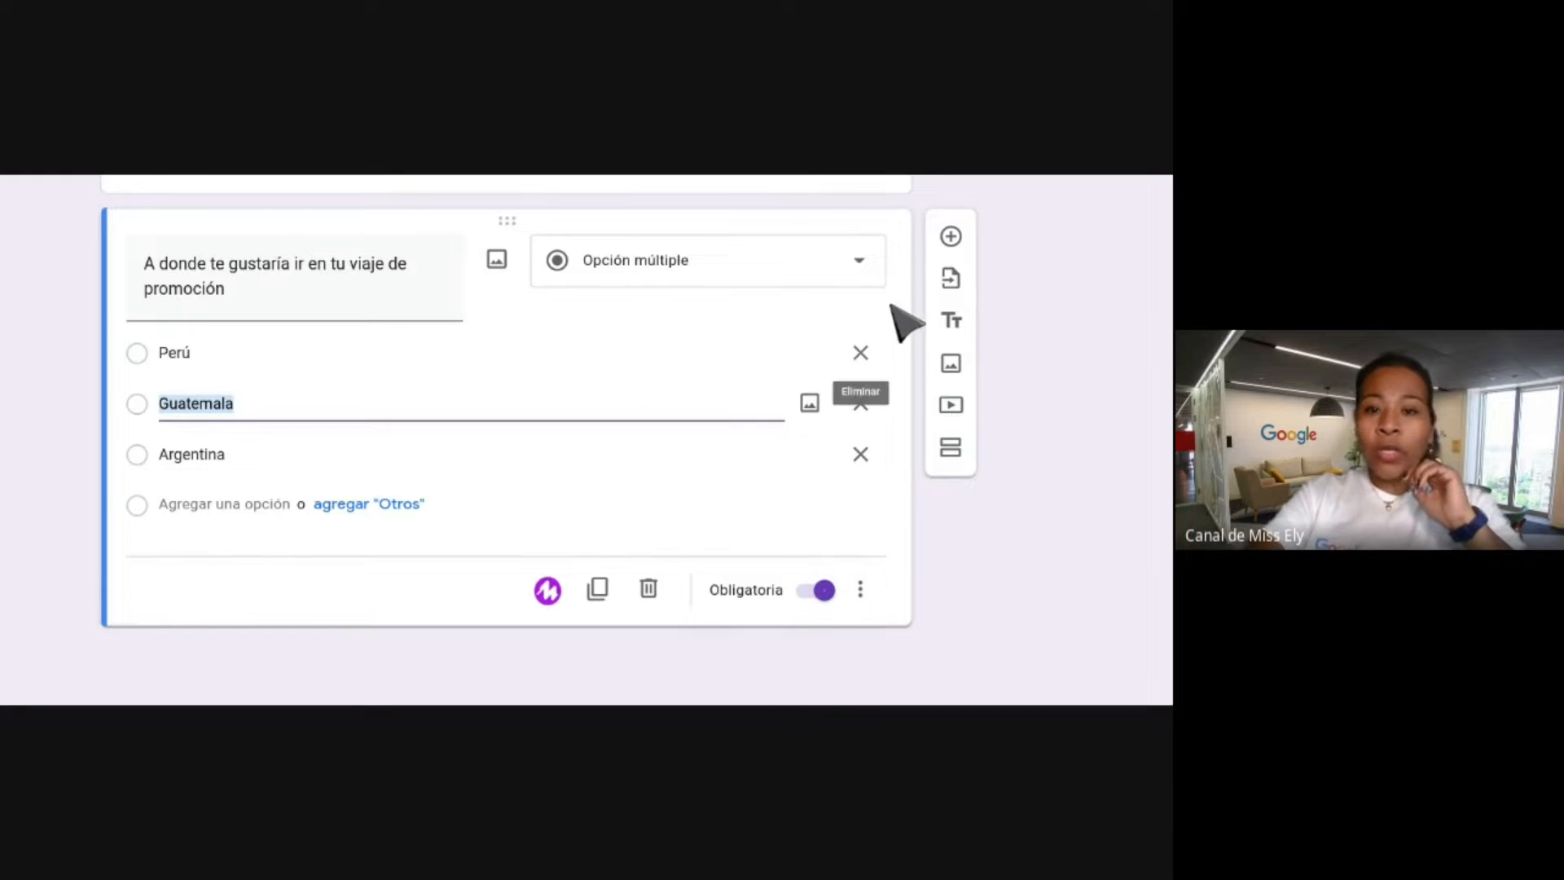
Add a checkbox question titled '¿Con quién viajarás?' after the destination question.
left_click(955, 239)
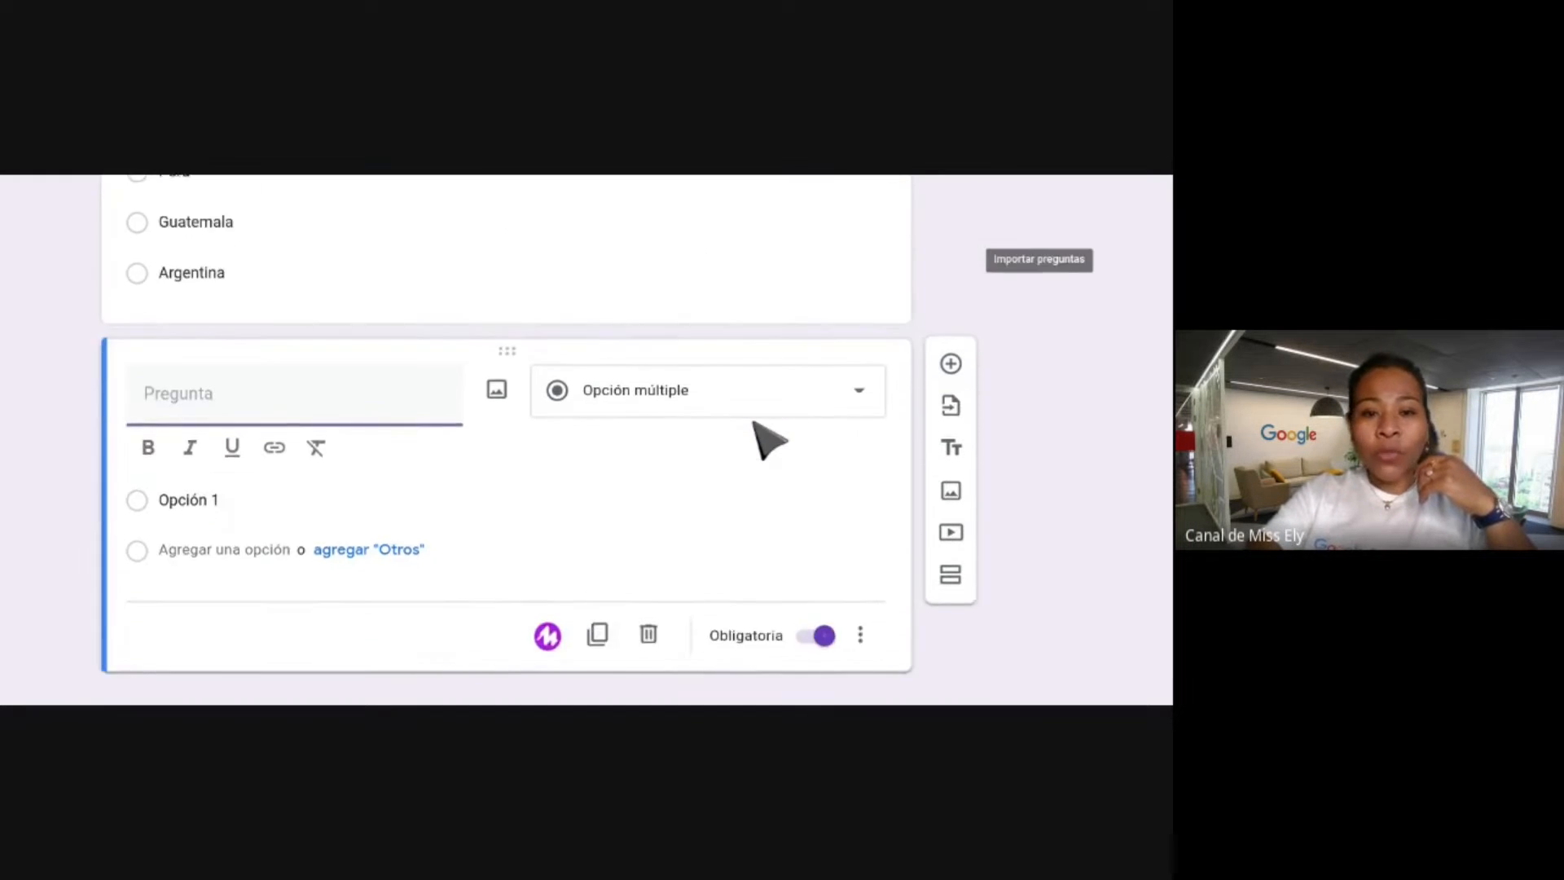
scroll(349, 364, "up", 1)
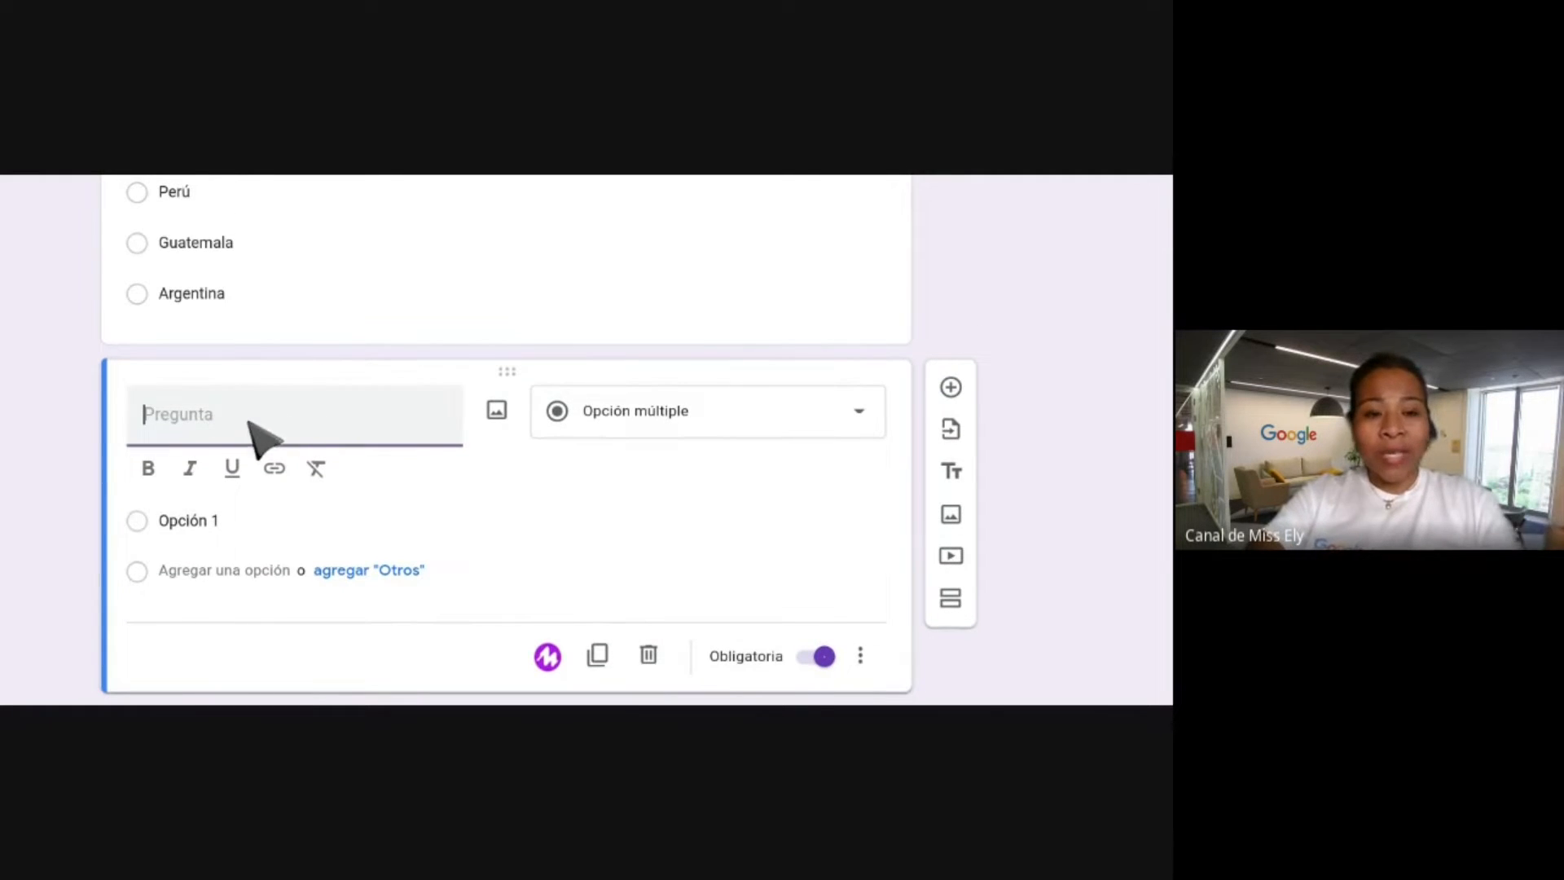
type("C")
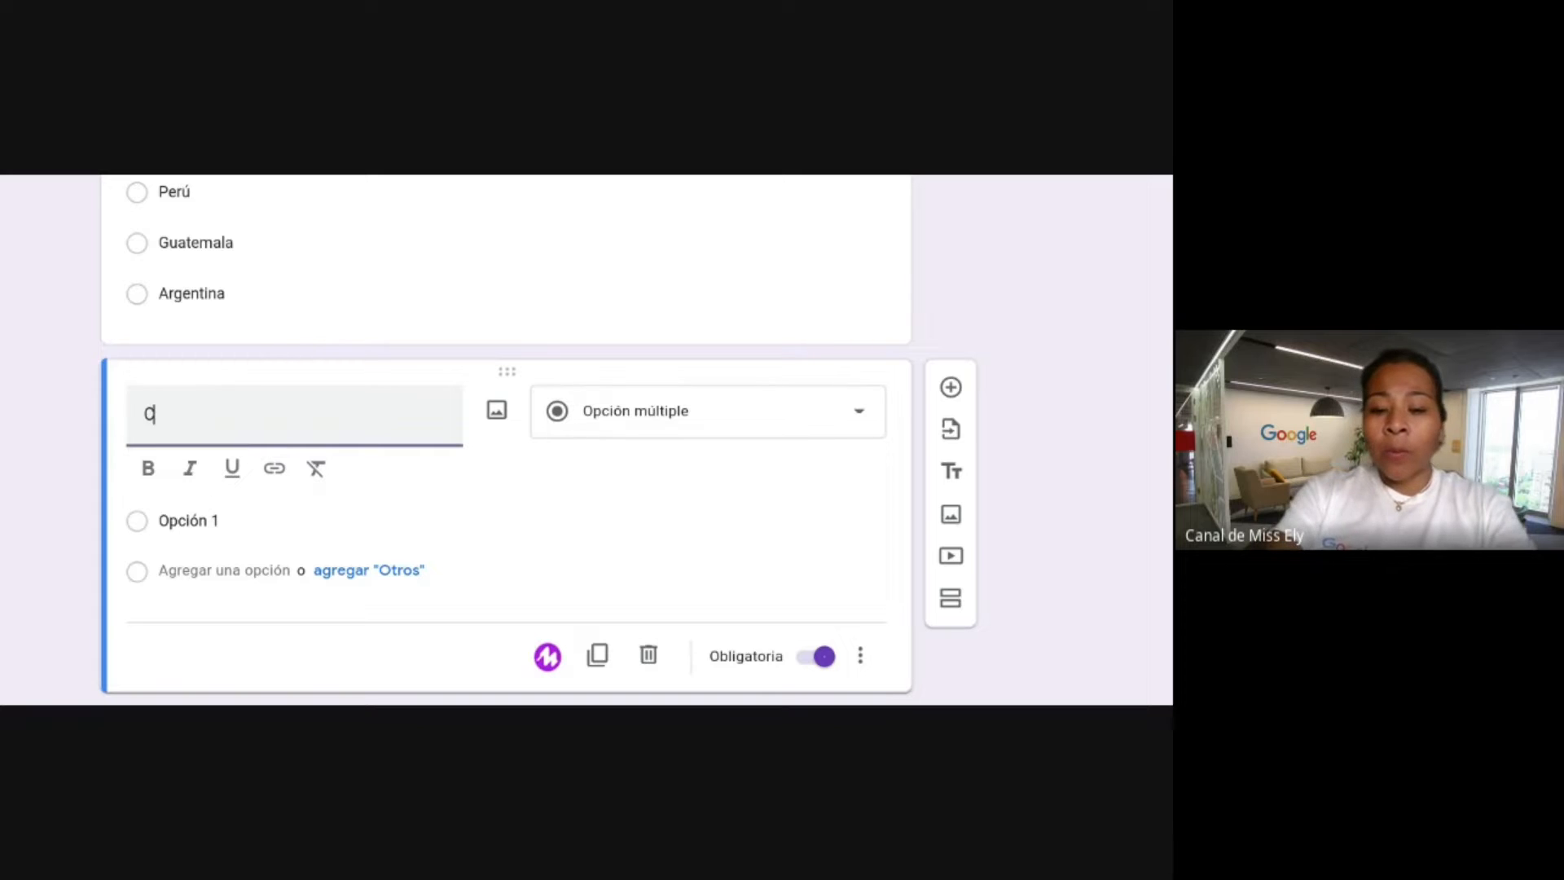
type("on qui")
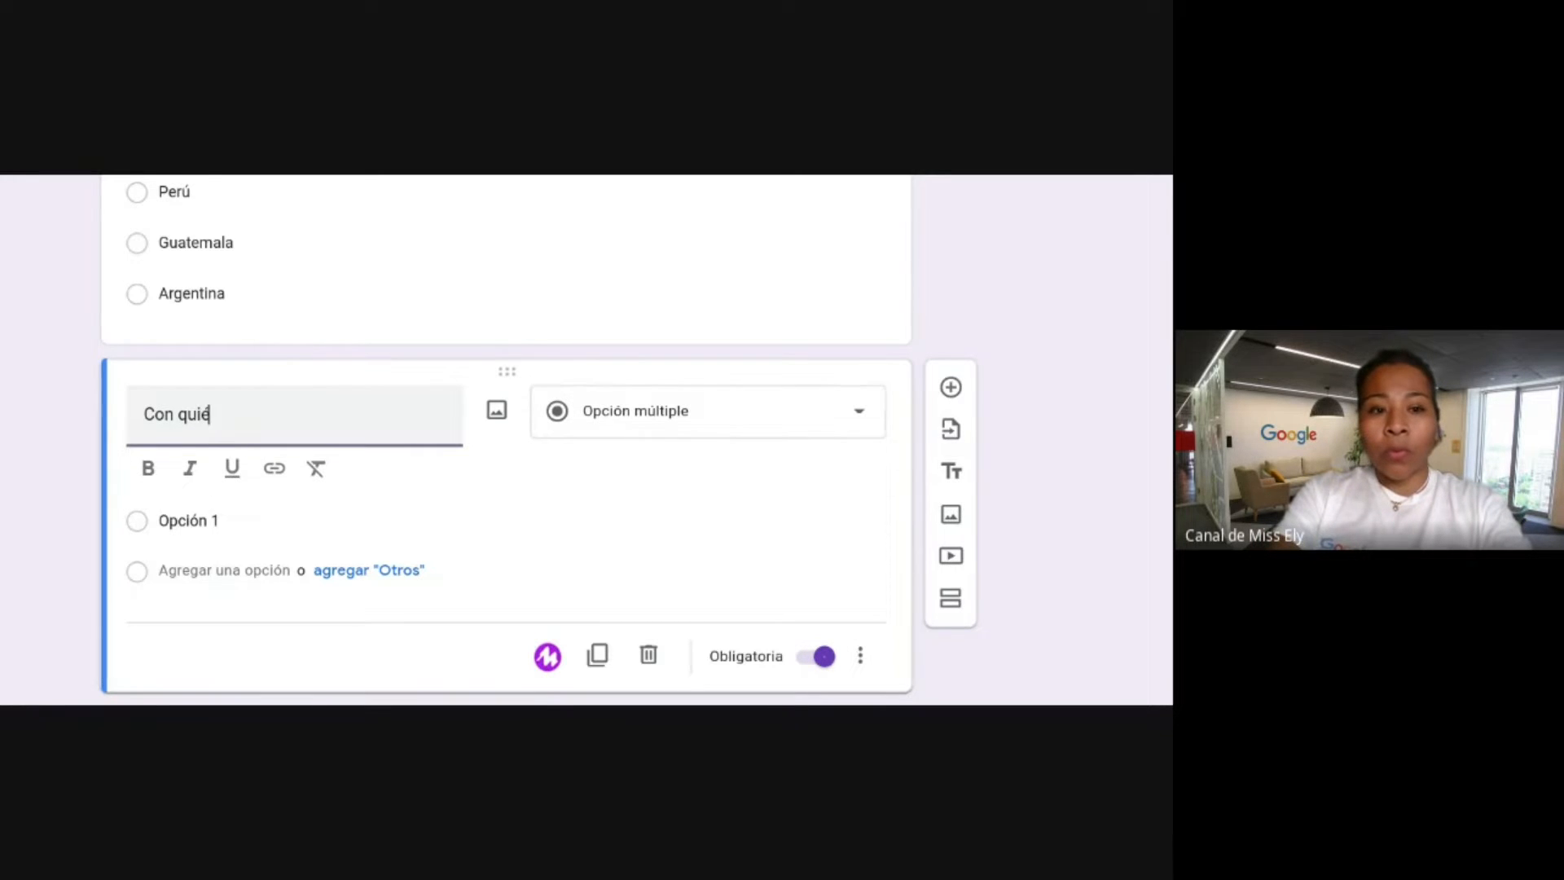
type("én viaja")
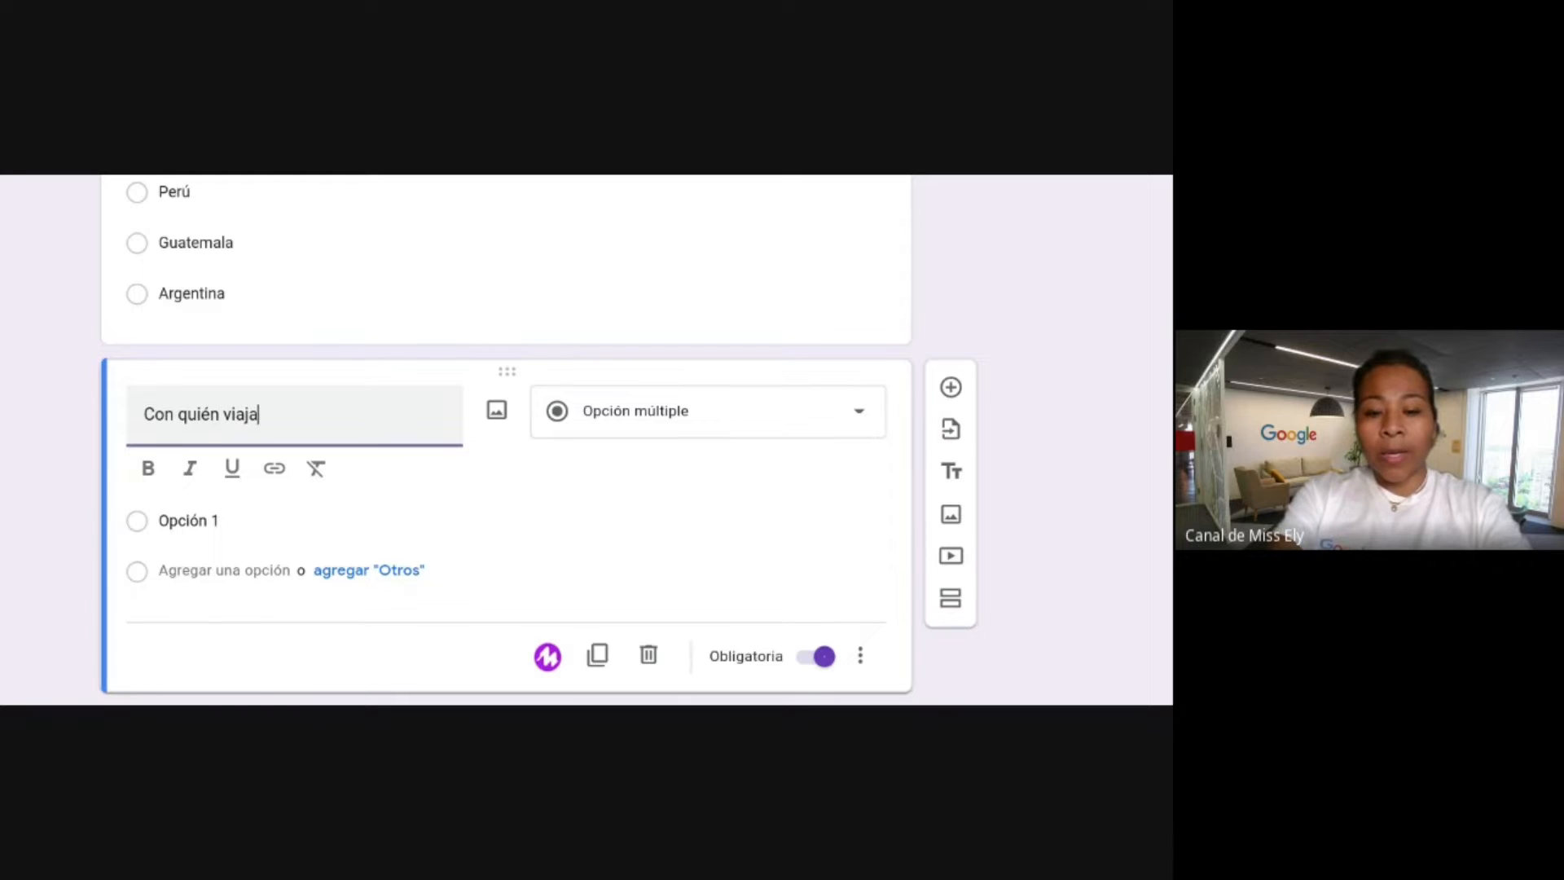
type("rás?")
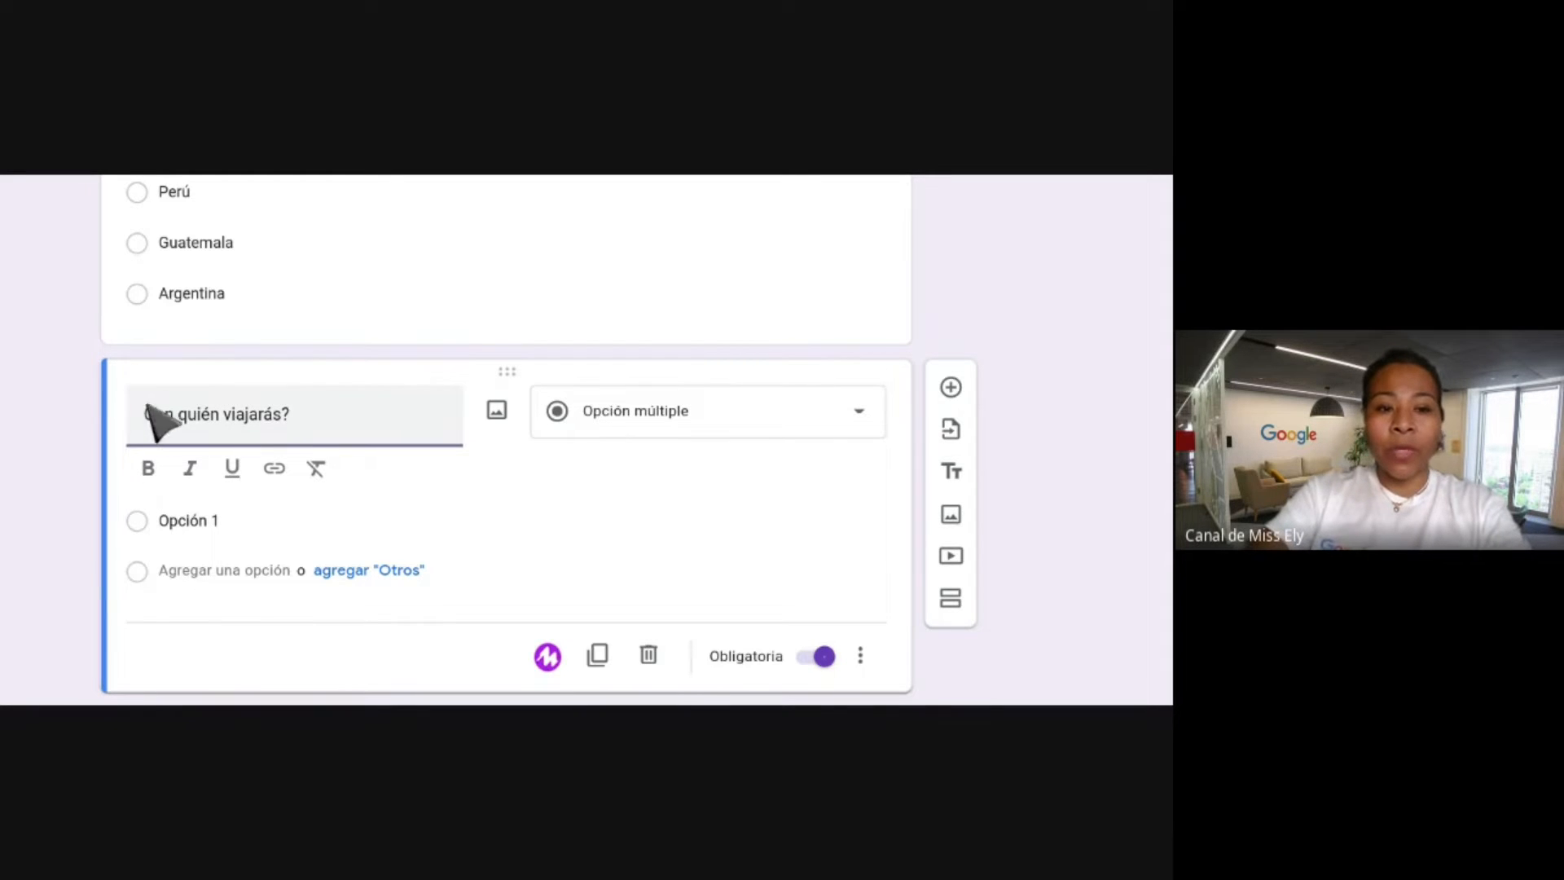
left_click(145, 414)
type("¿")
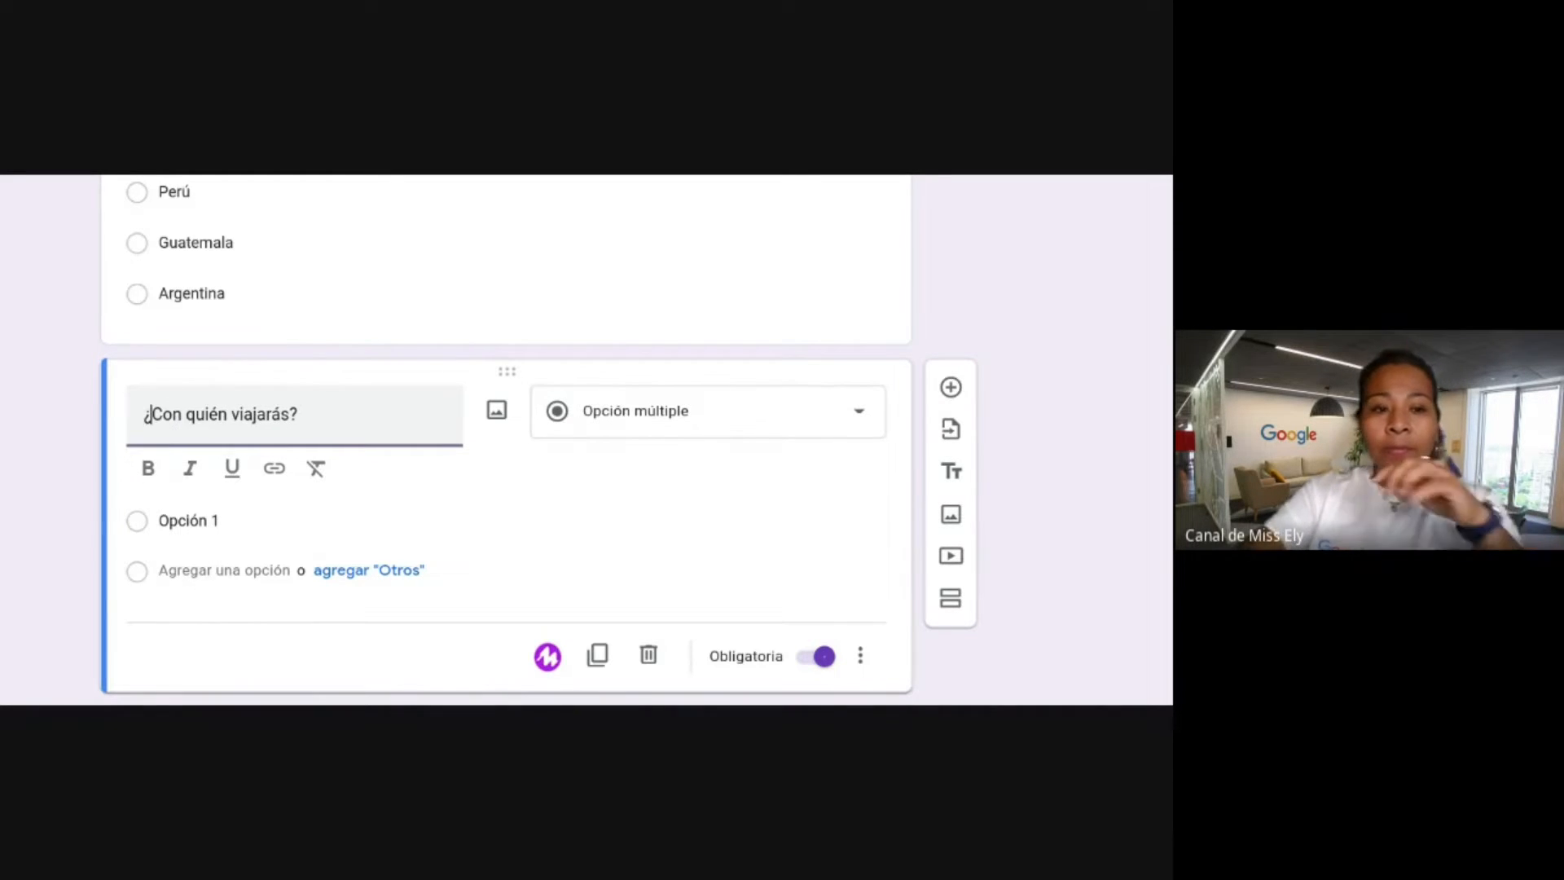
left_click(723, 420)
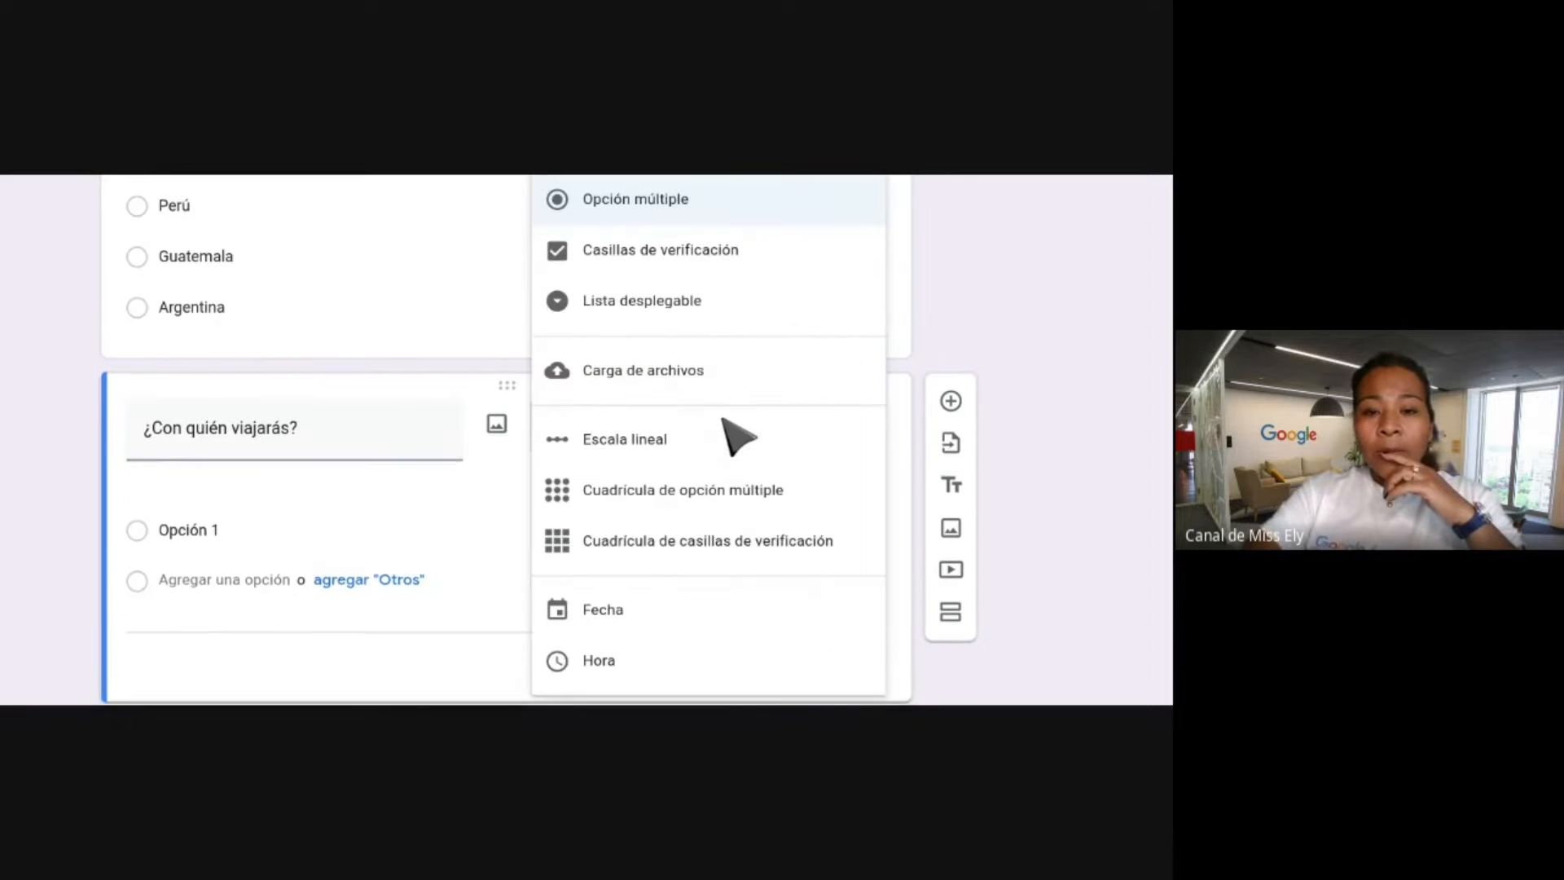
left_click(648, 261)
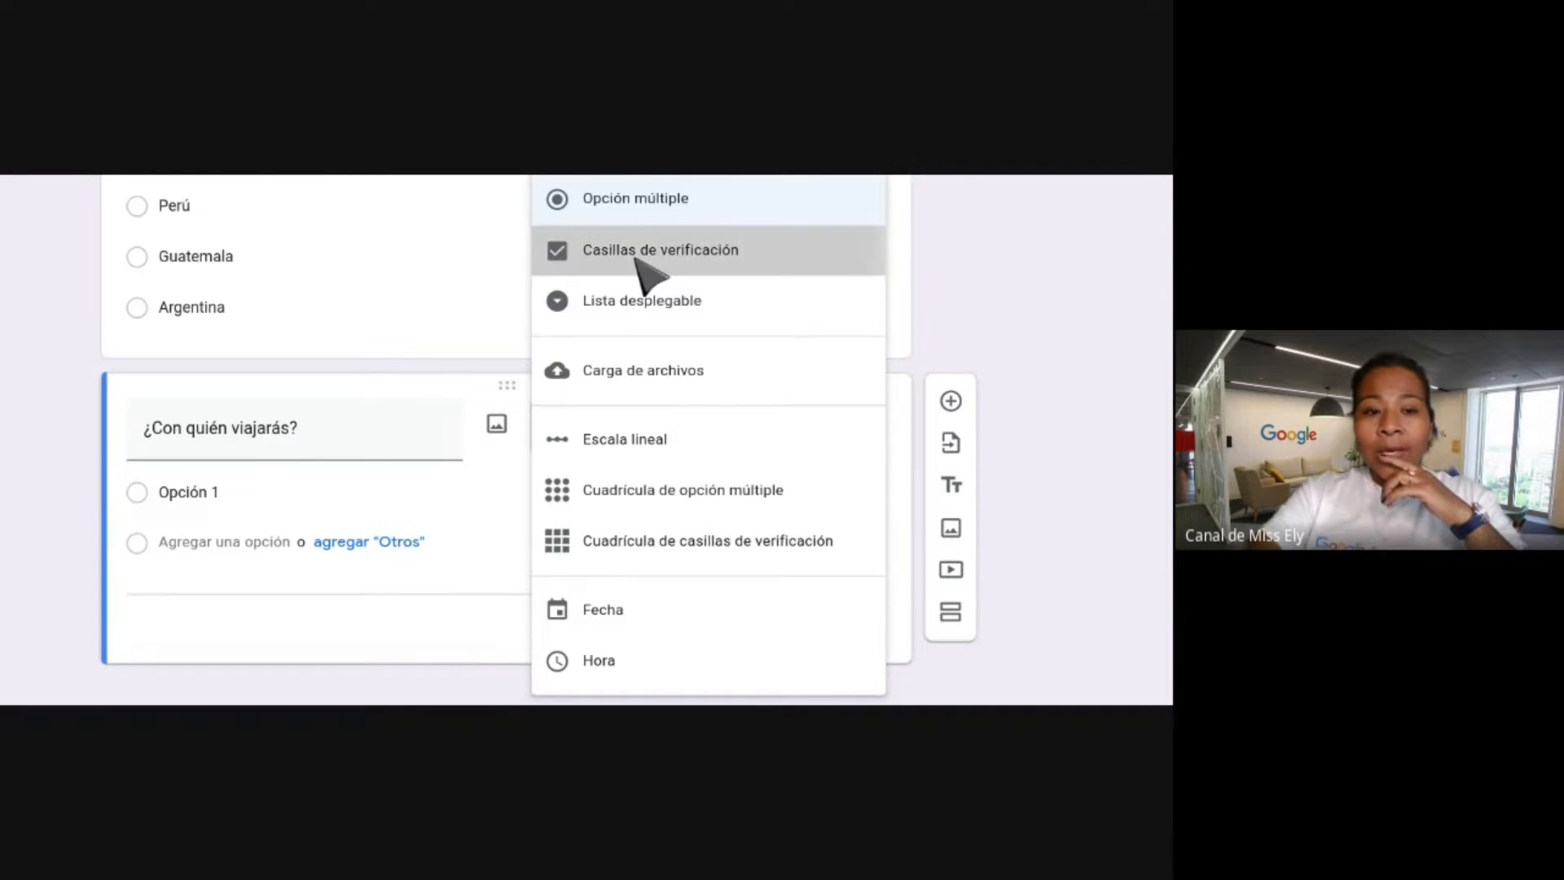
Replace the first checkbox option with 'Mamá', fixing its capitalisation.
left_click(218, 490)
type("MAmá")
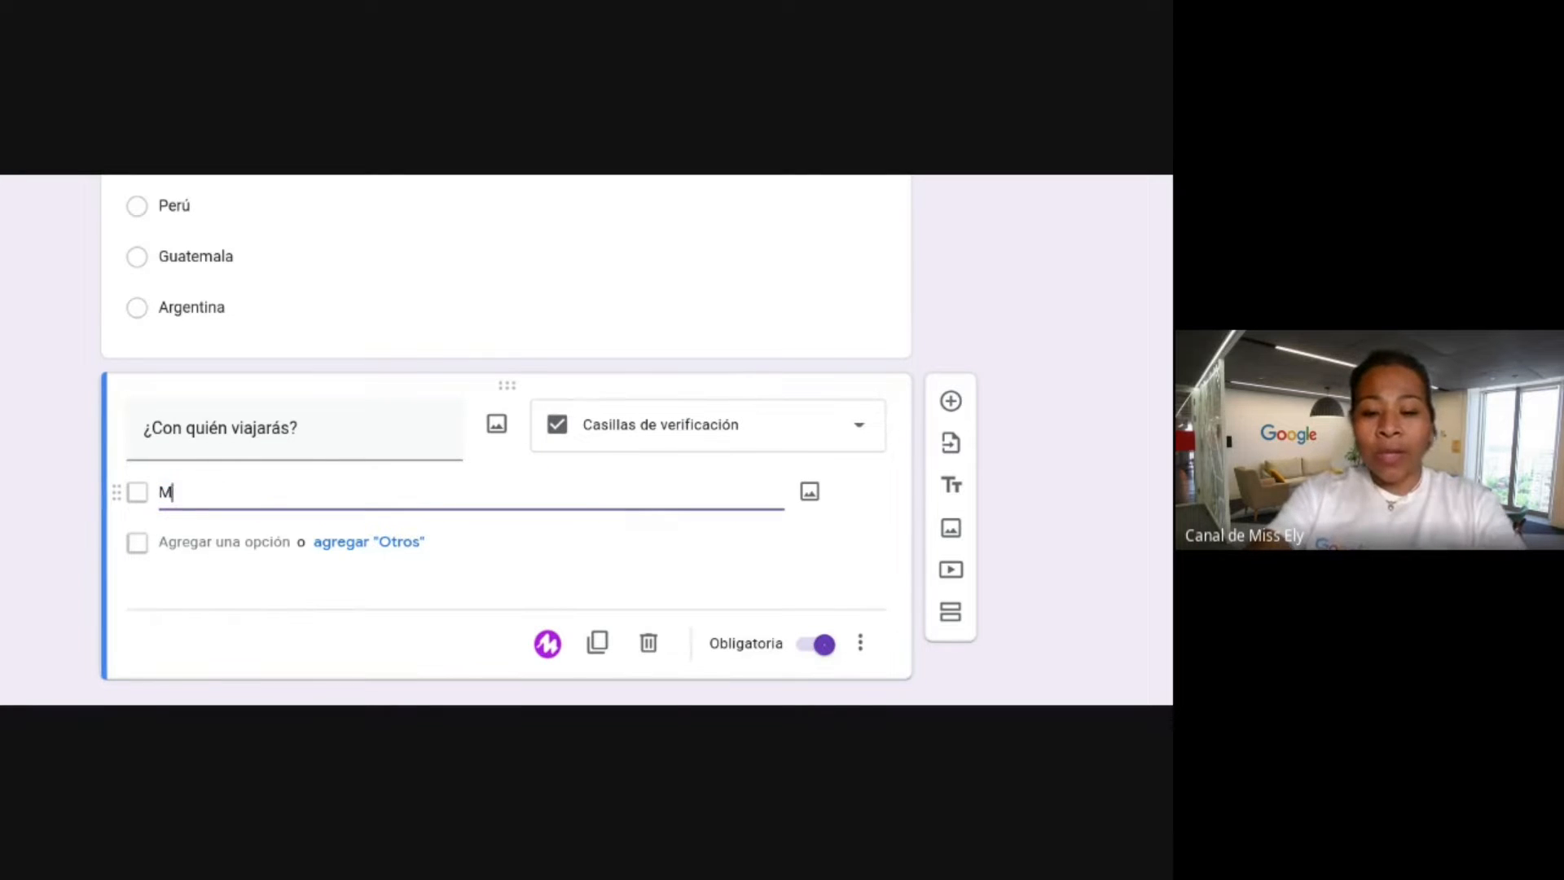
left_click(182, 492)
key("BackSpace")
type("a")
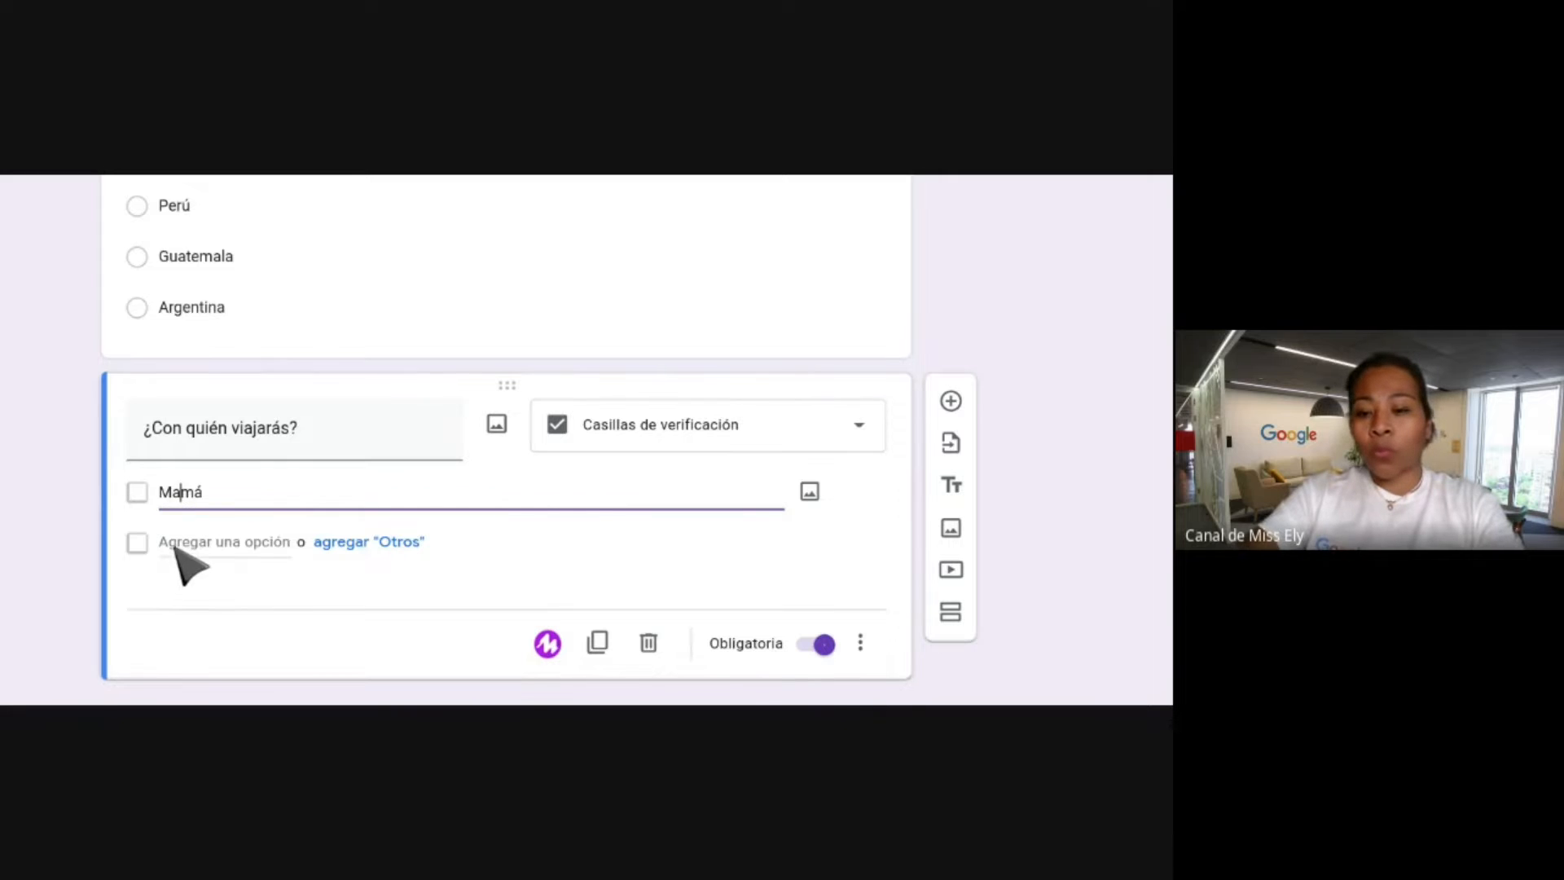
Add 'Papá' and 'Hermano' as the second and third checkbox options.
left_click(174, 549)
type("Papá")
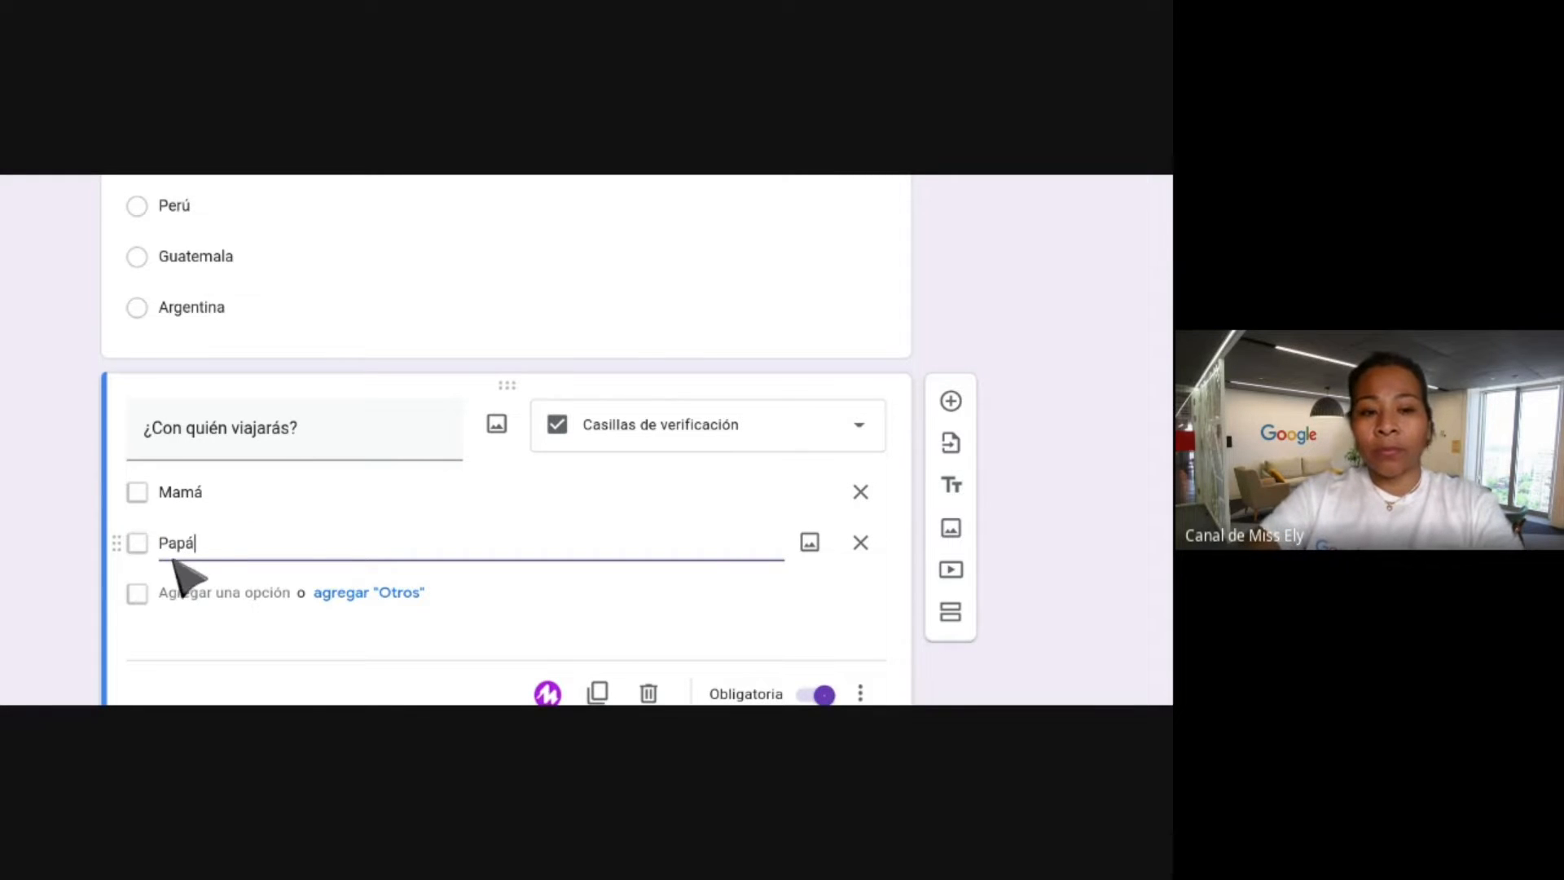
left_click(174, 592)
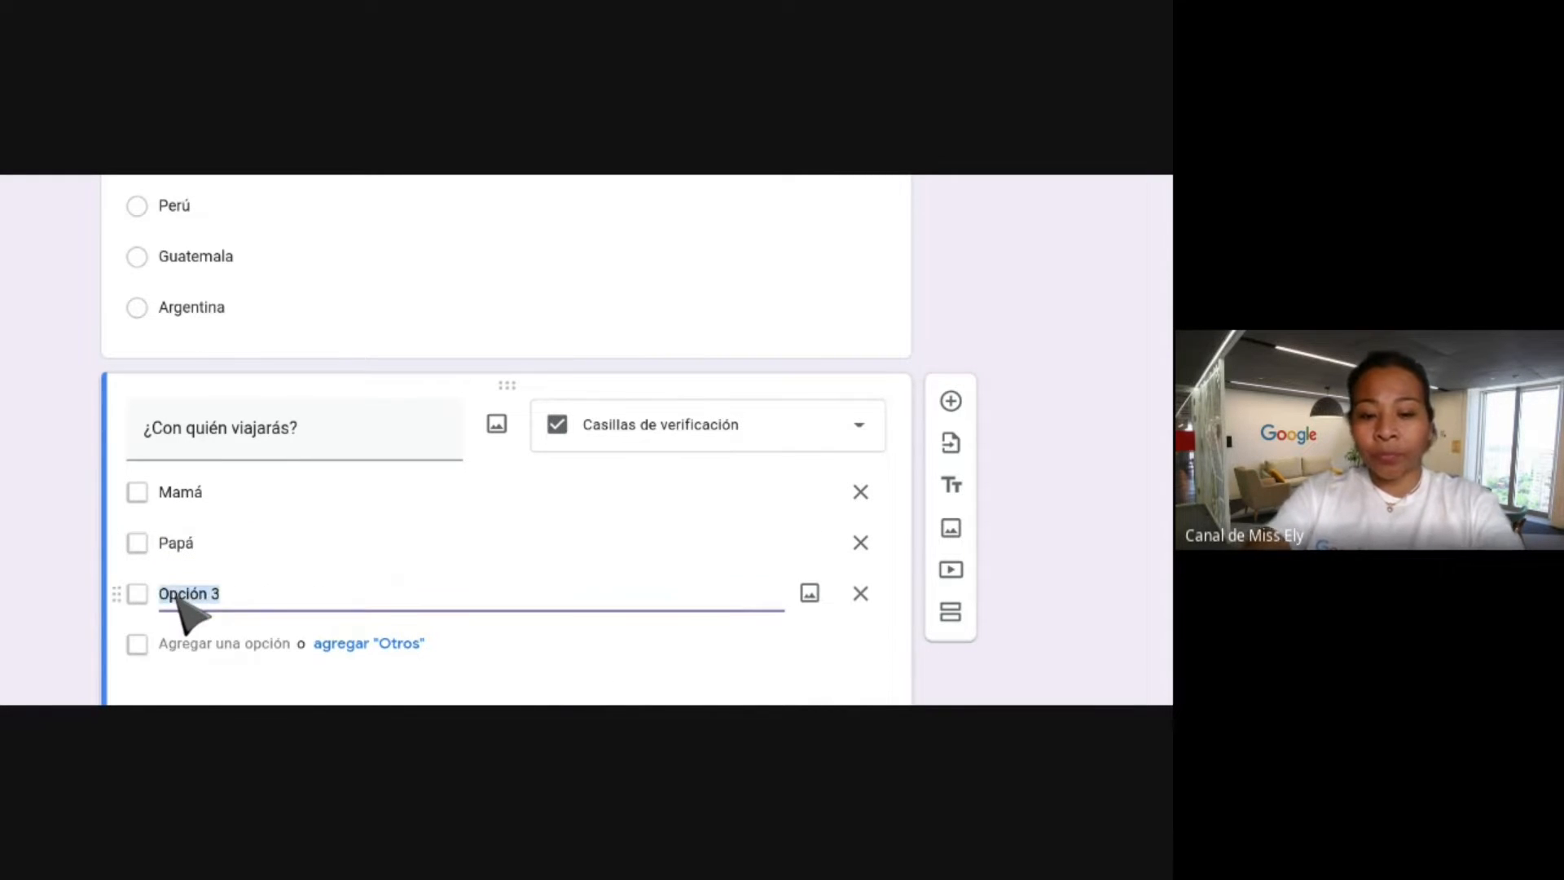
type("Hermsn")
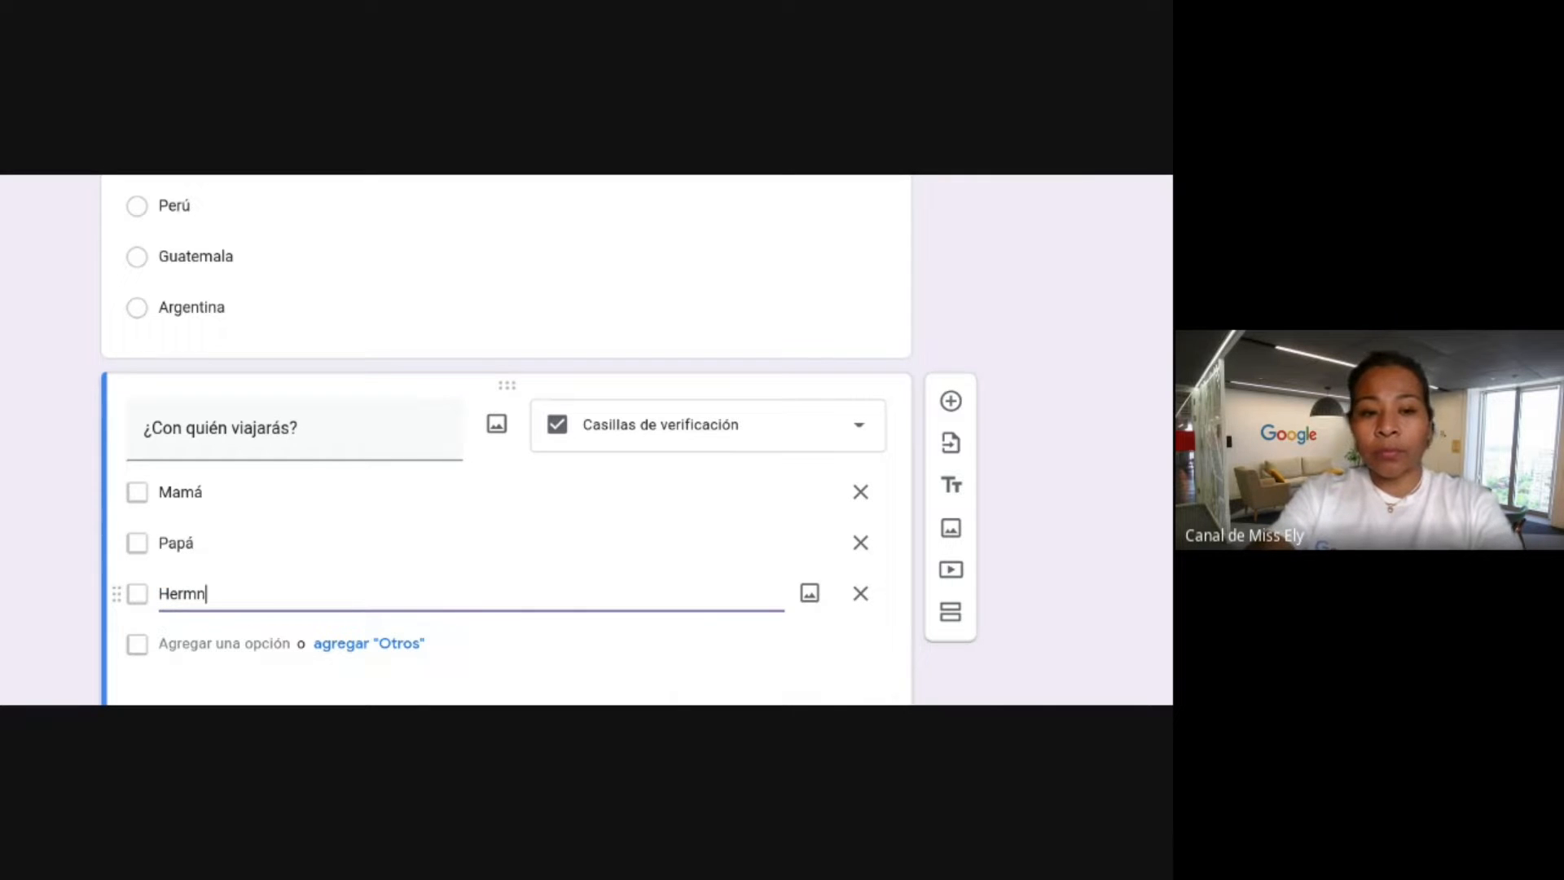
type("ano")
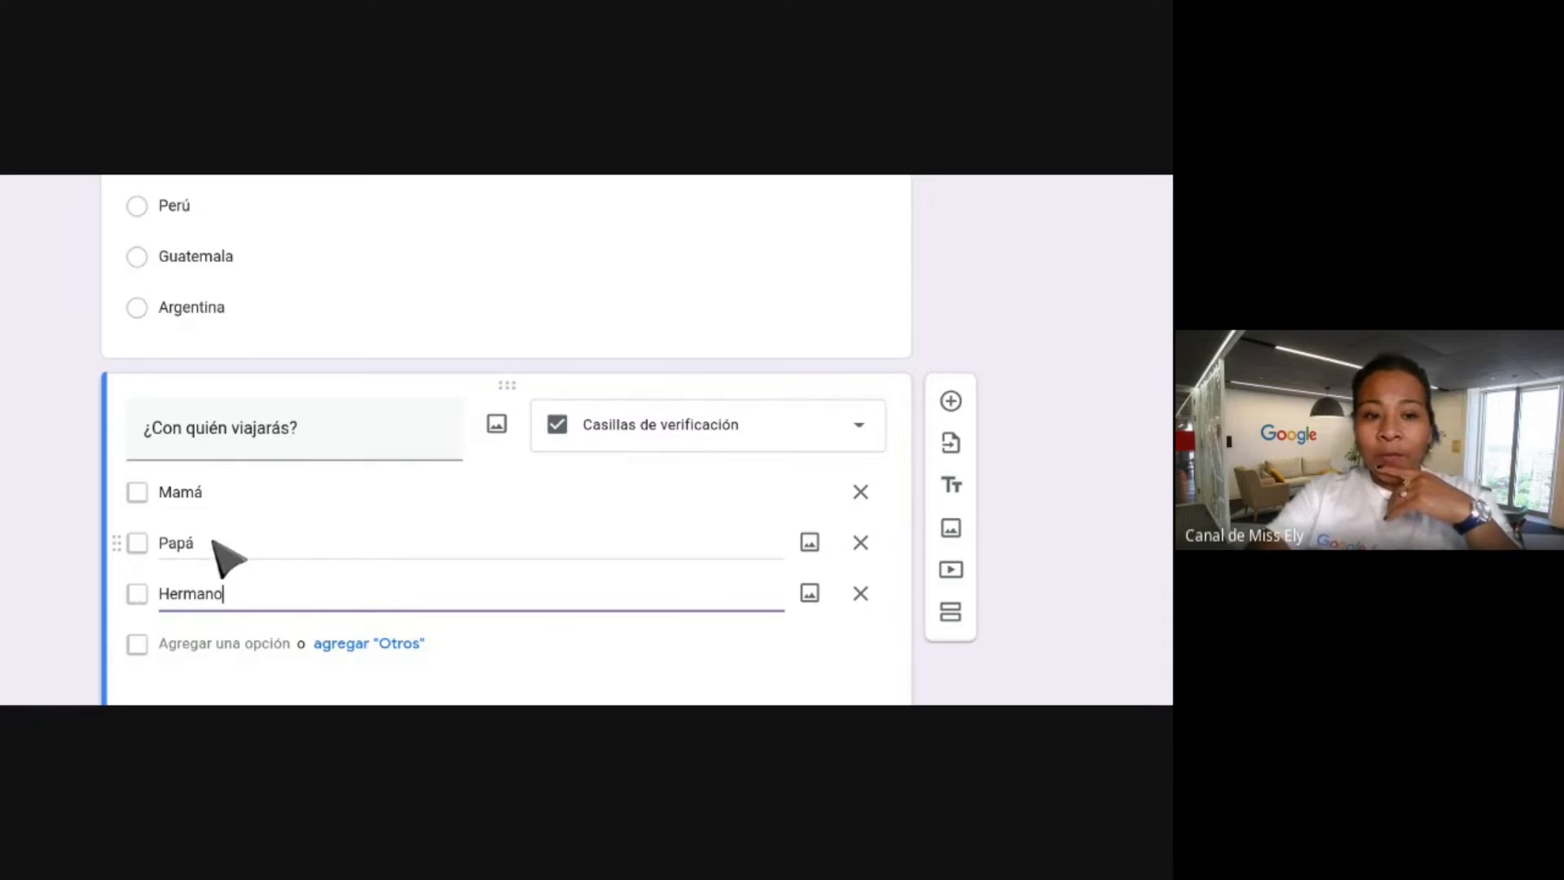
left_click(140, 494)
scroll(151, 505, "down", 2)
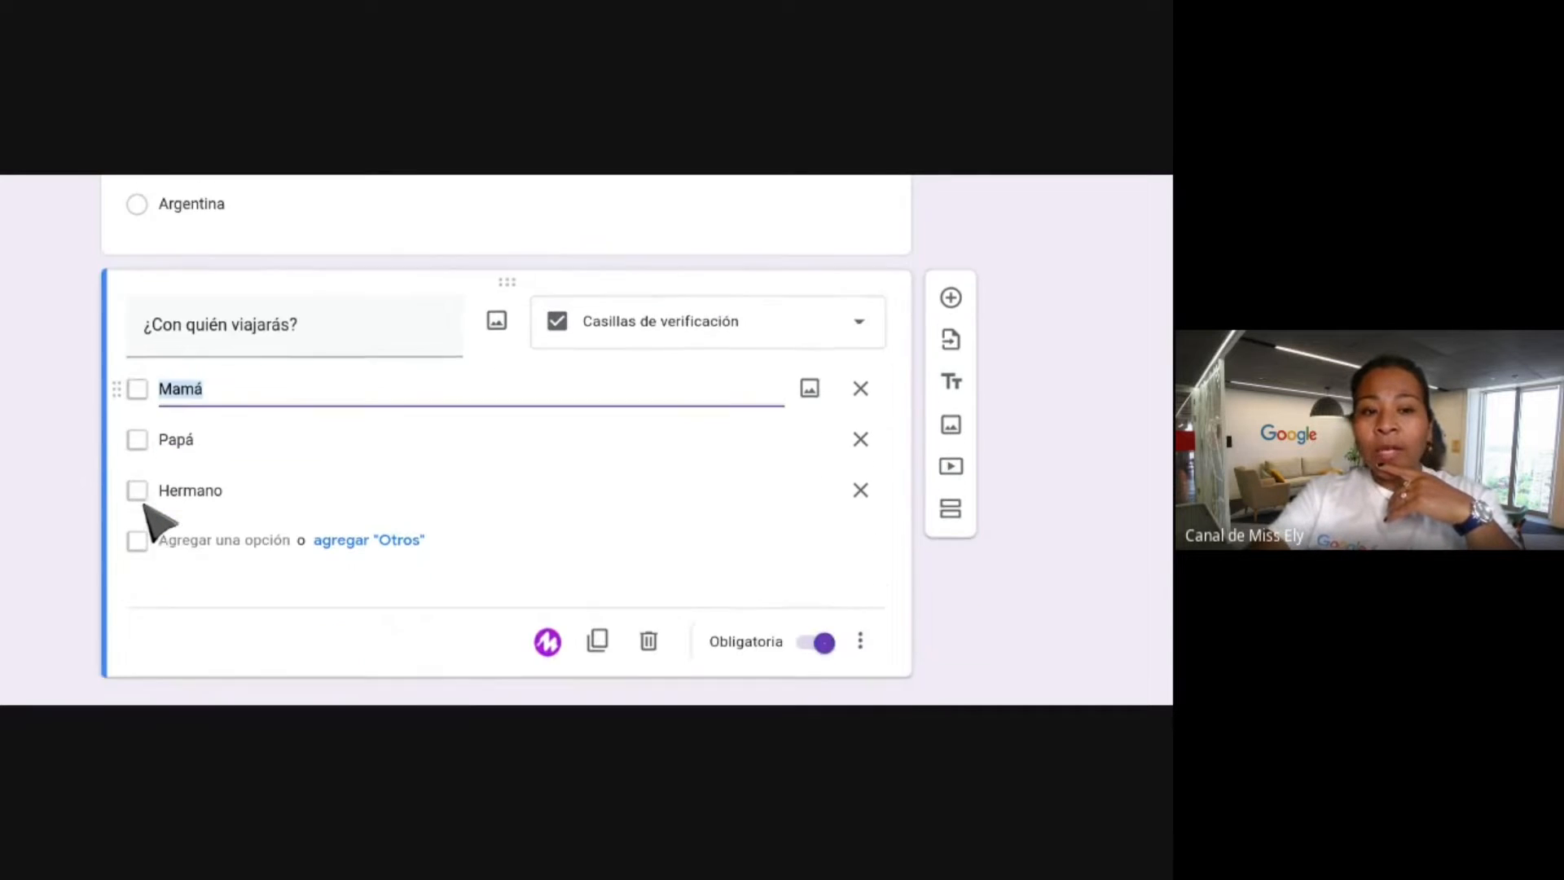
left_click(348, 175)
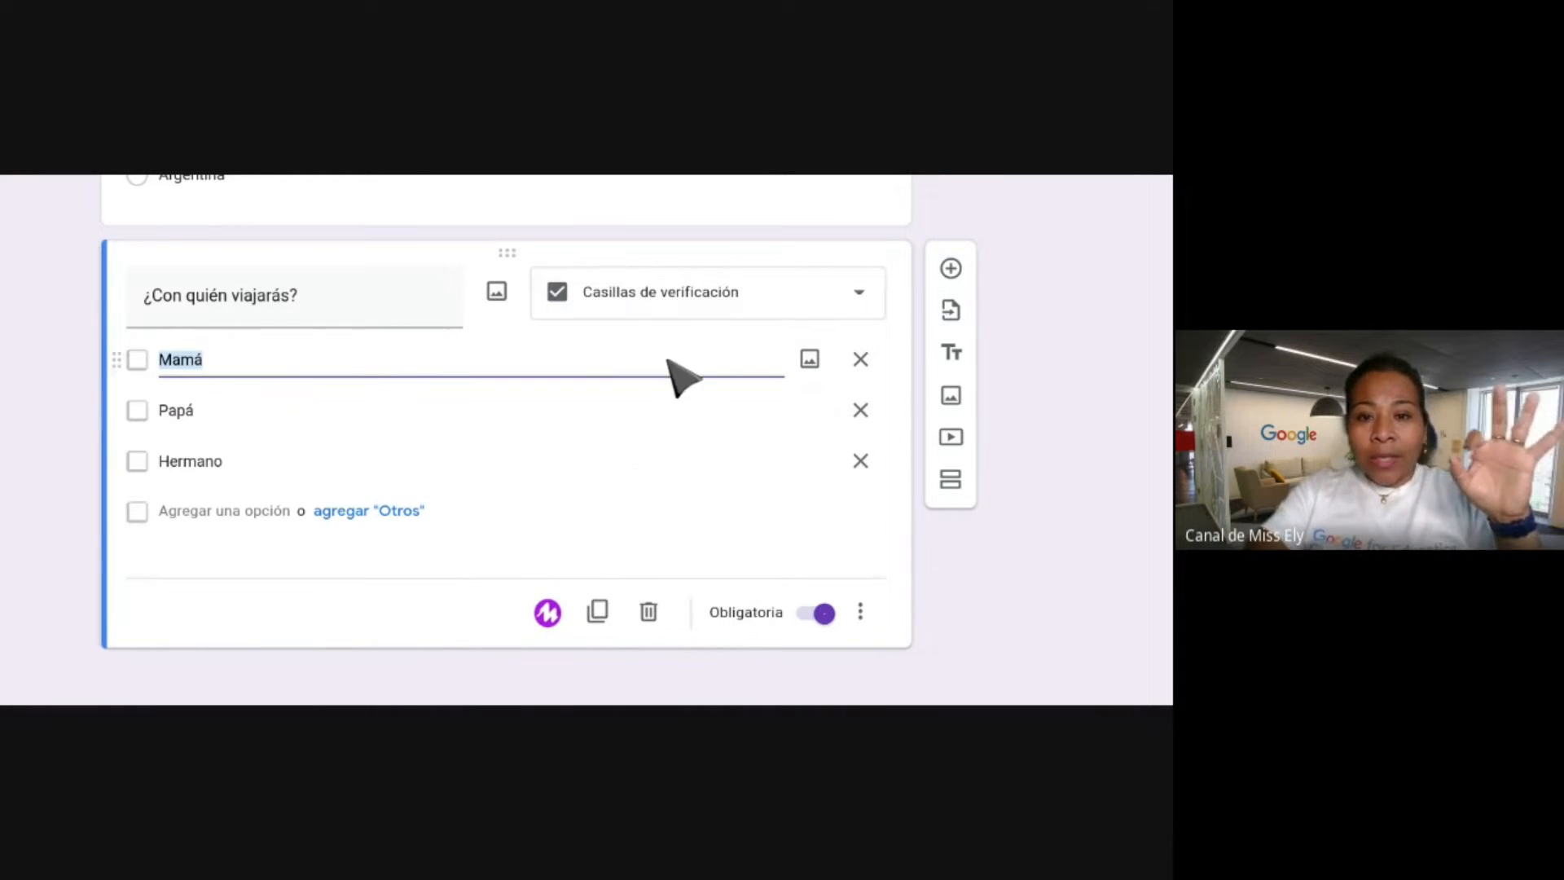
Add a new question below the companions question as a Lista desplegable.
left_click(952, 269)
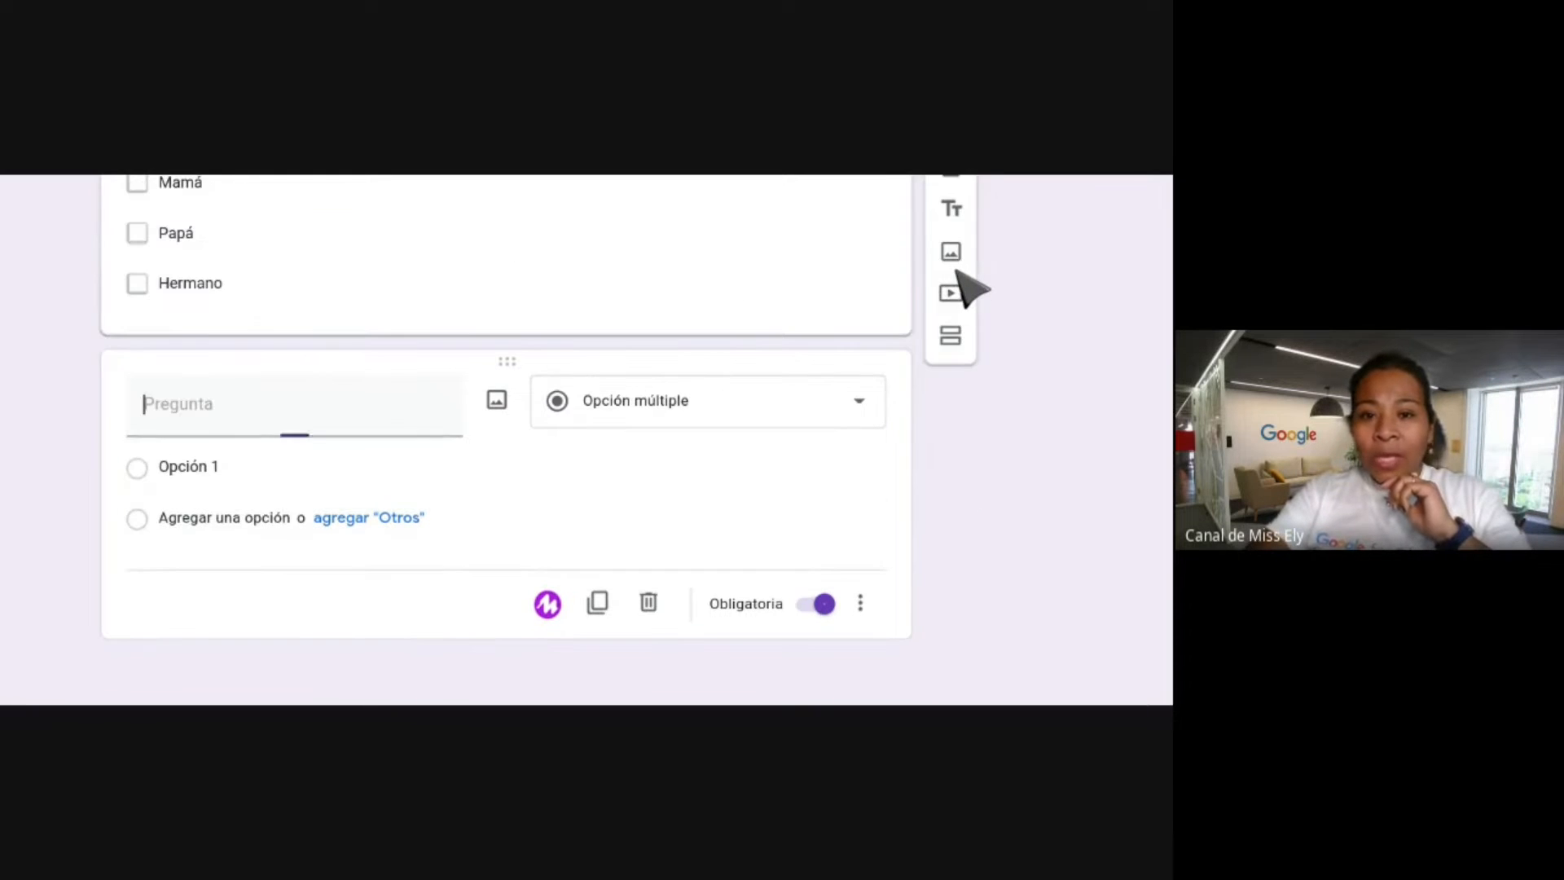
left_click(731, 413)
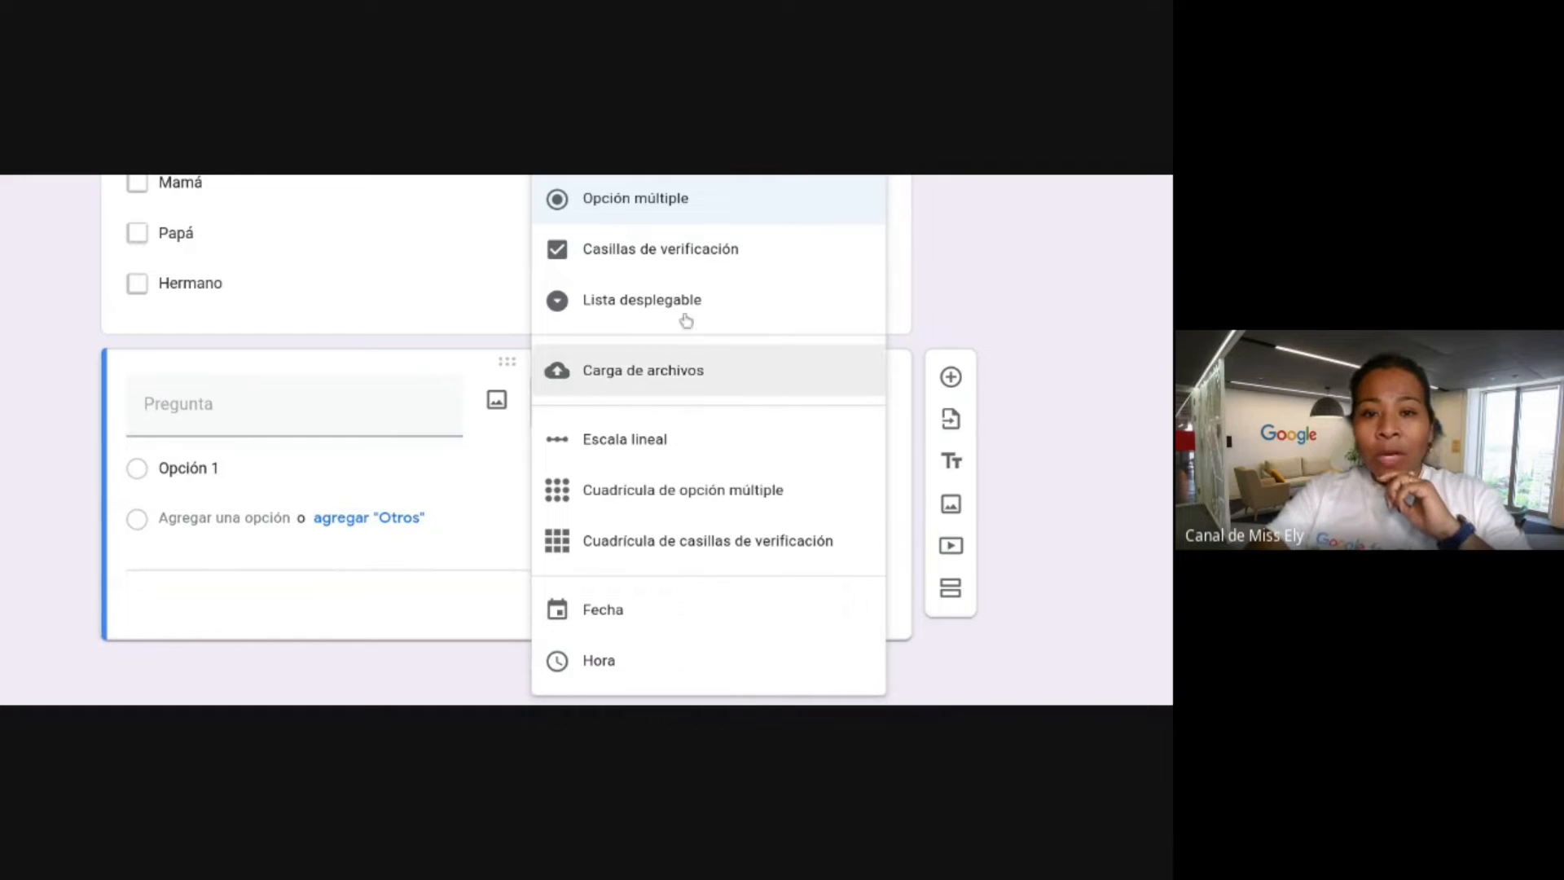
left_click(636, 310)
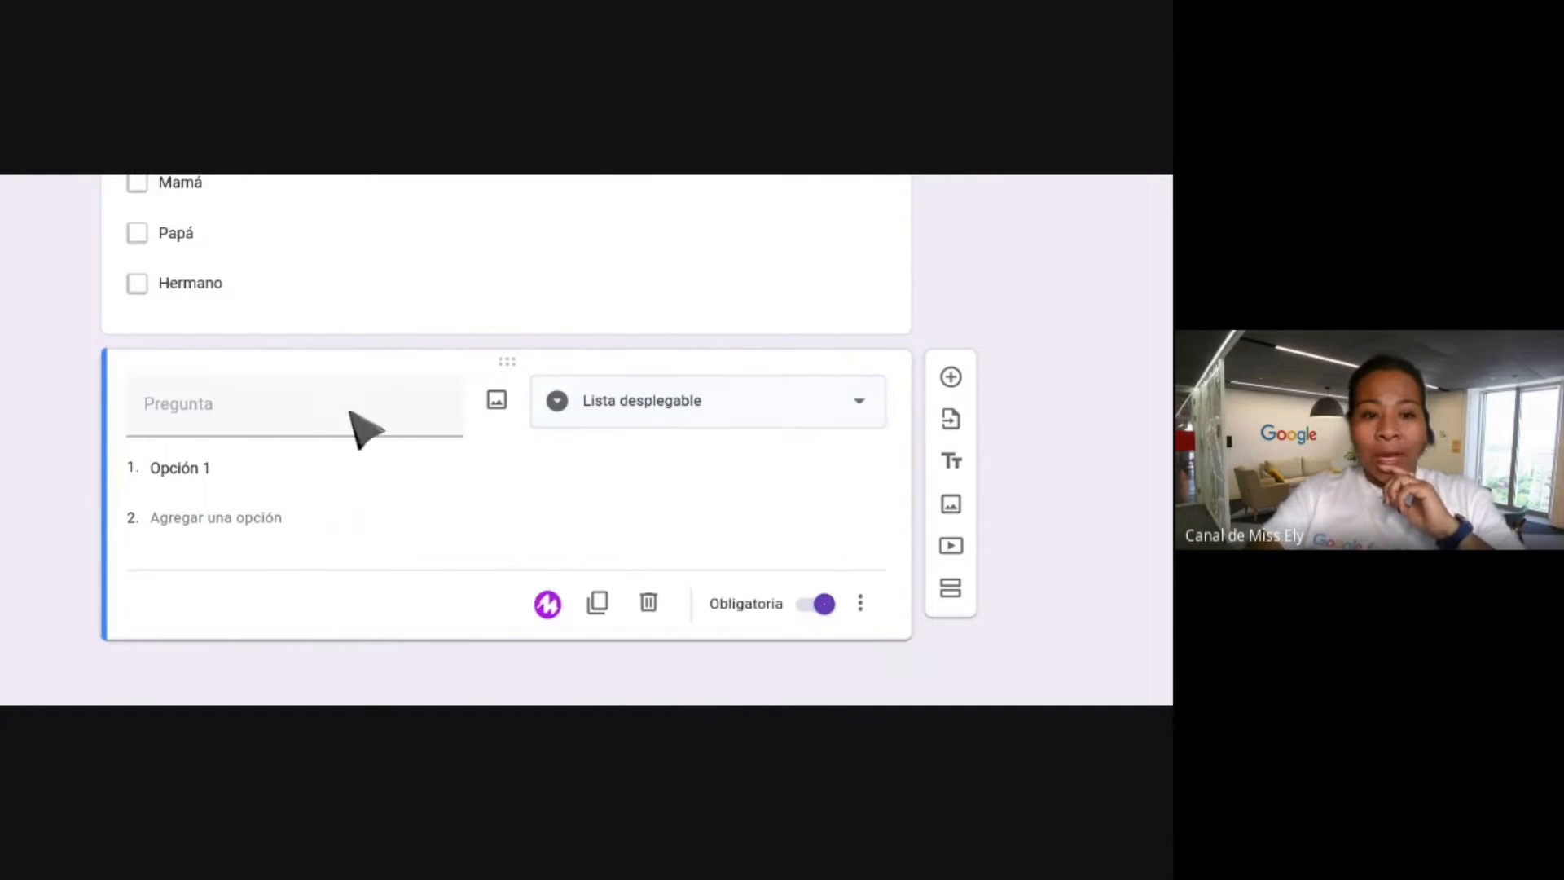
Title the dropdown question '¿Quién es tu tutora?'.
left_click(213, 407)
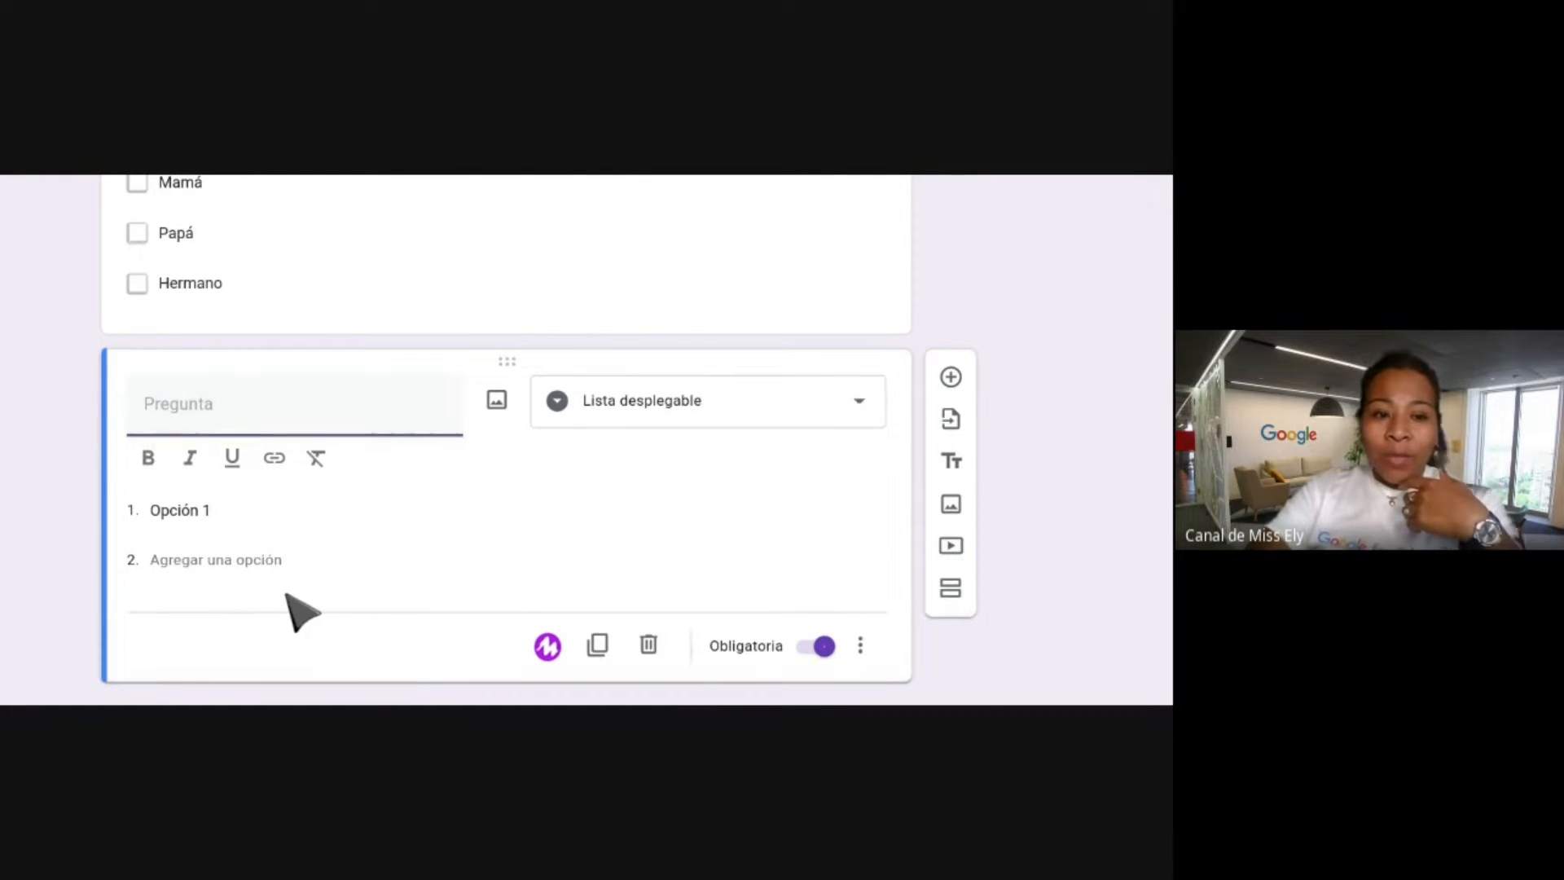
scroll(272, 594, "up", 5)
scroll(272, 593, "up", 3)
scroll(272, 593, "down", 4)
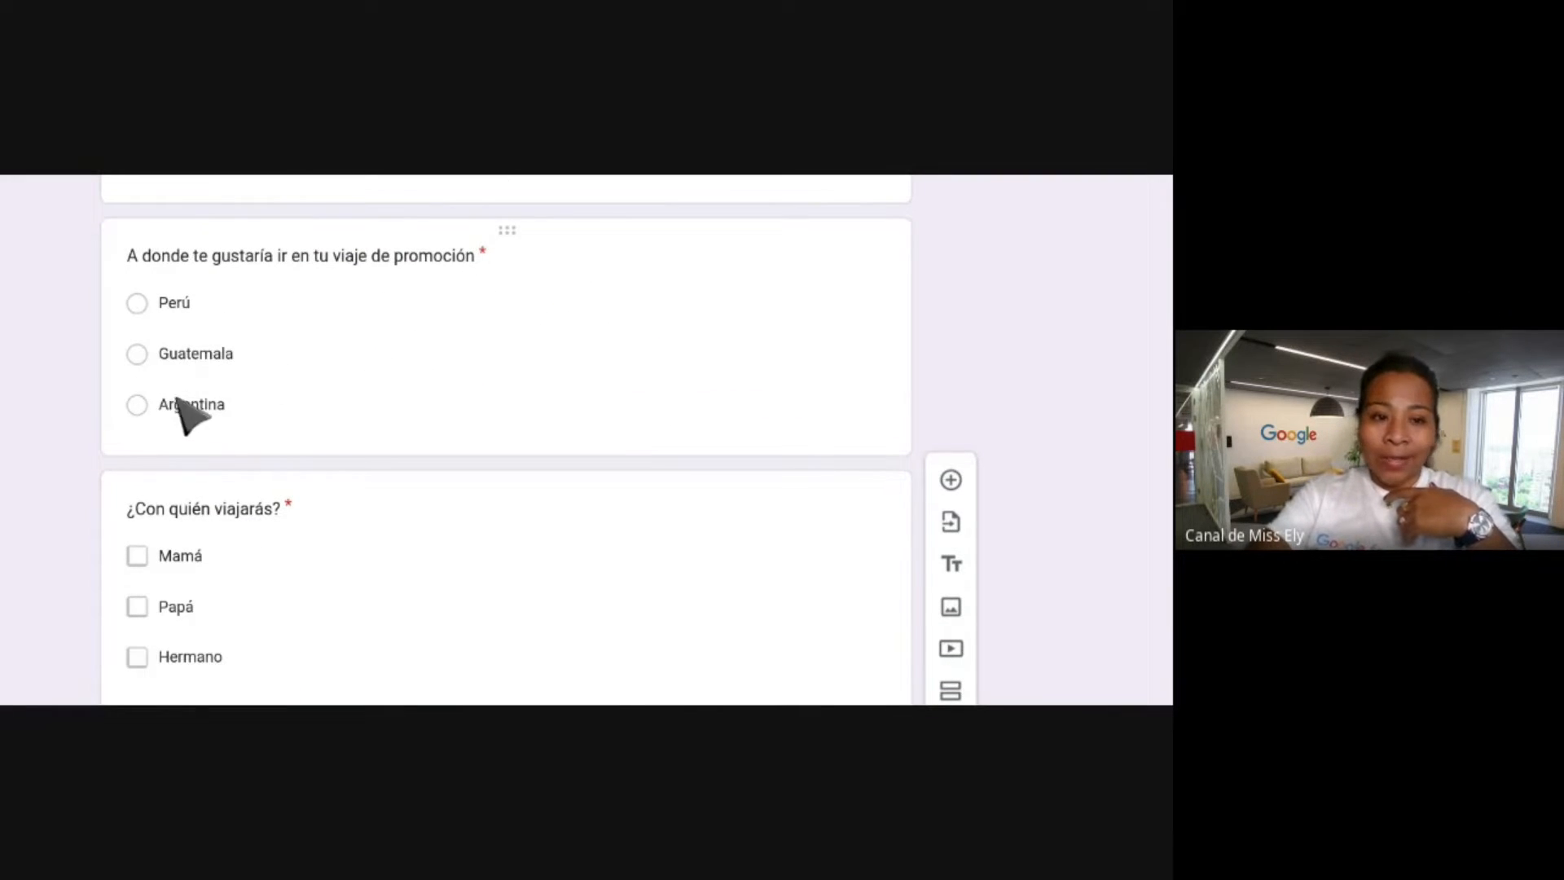
scroll(290, 408, "down", 3)
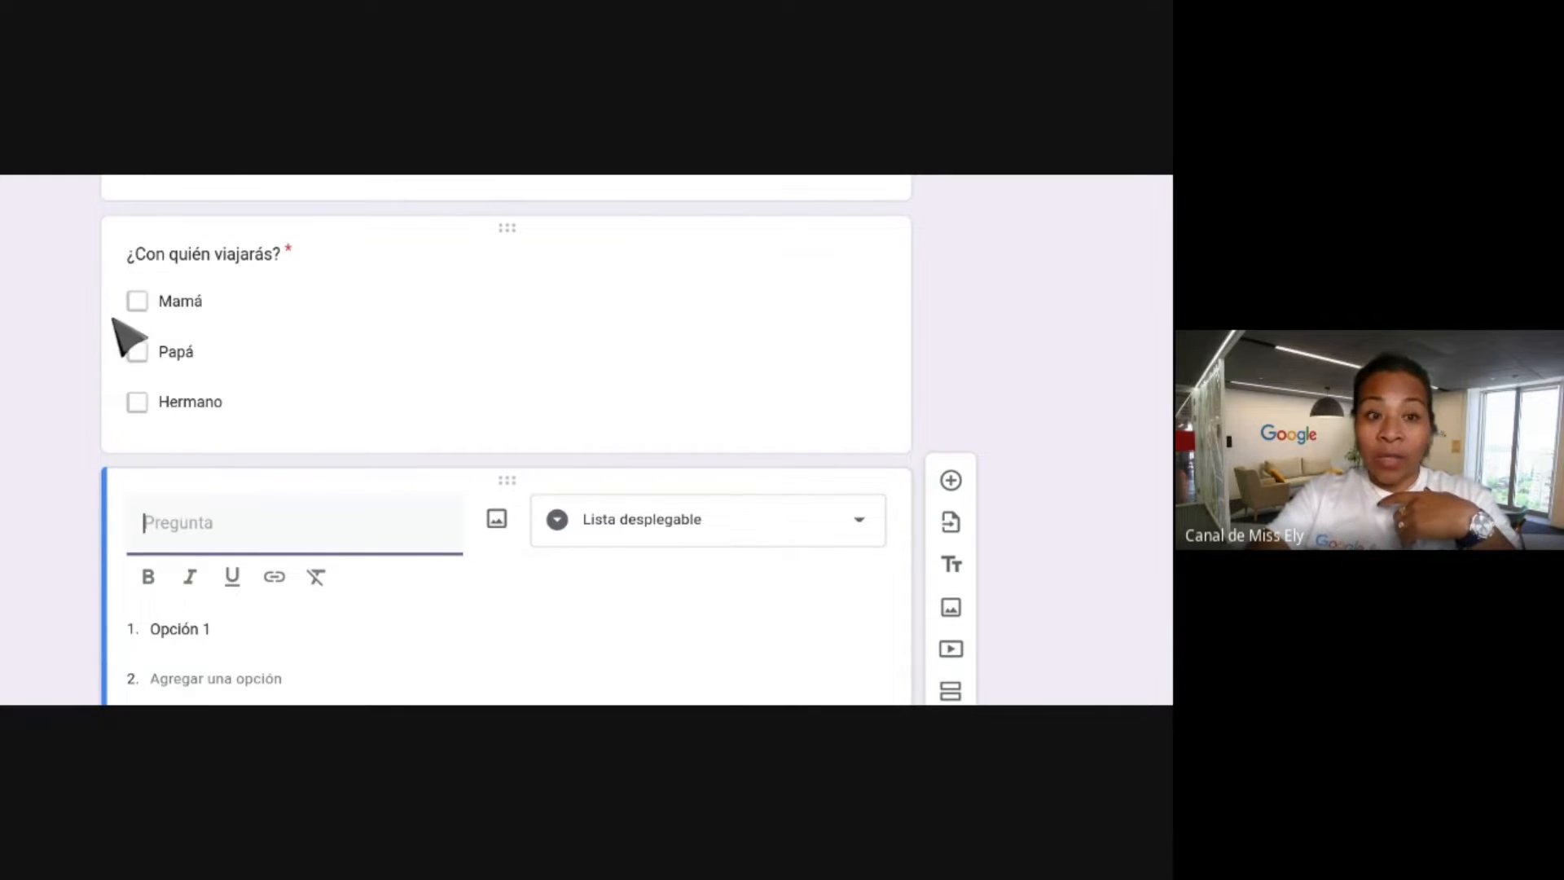
scroll(298, 346, "down", 2)
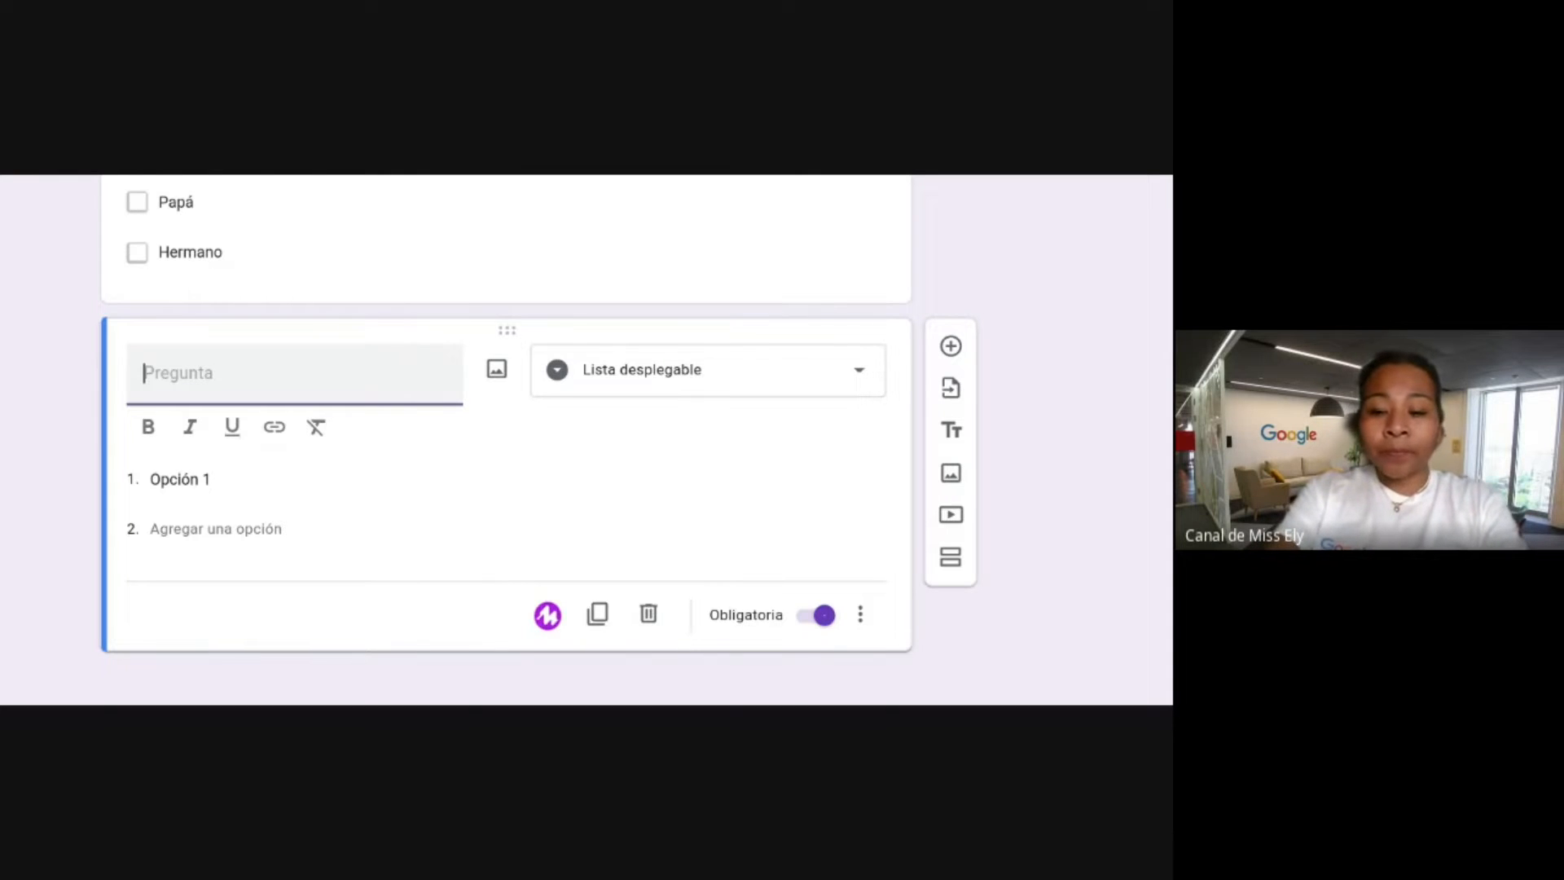
type("¿Quién e")
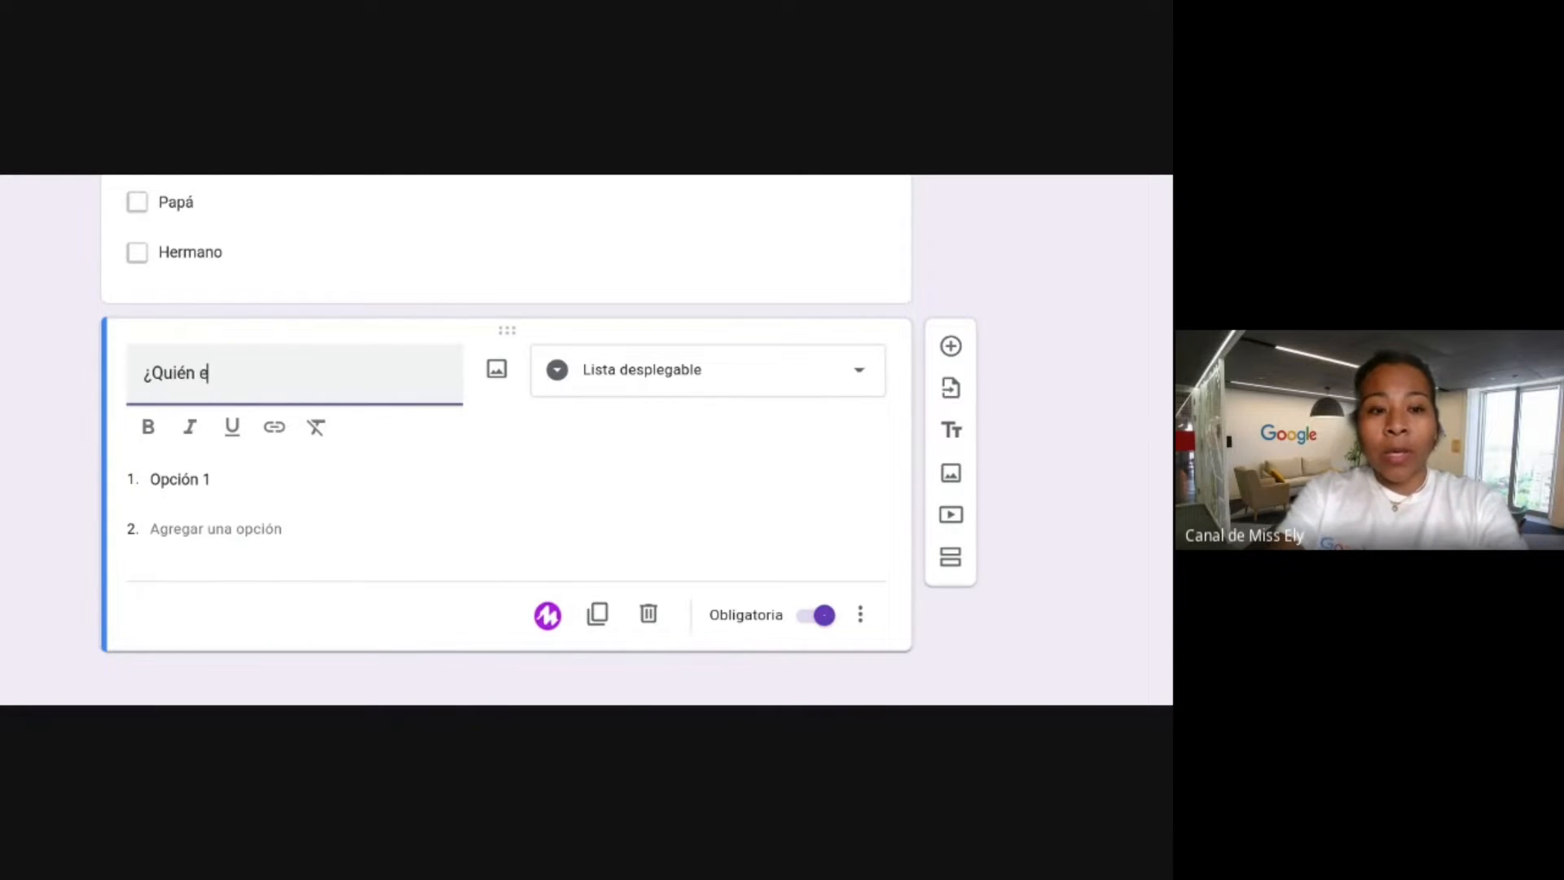
type("s tu tutora?")
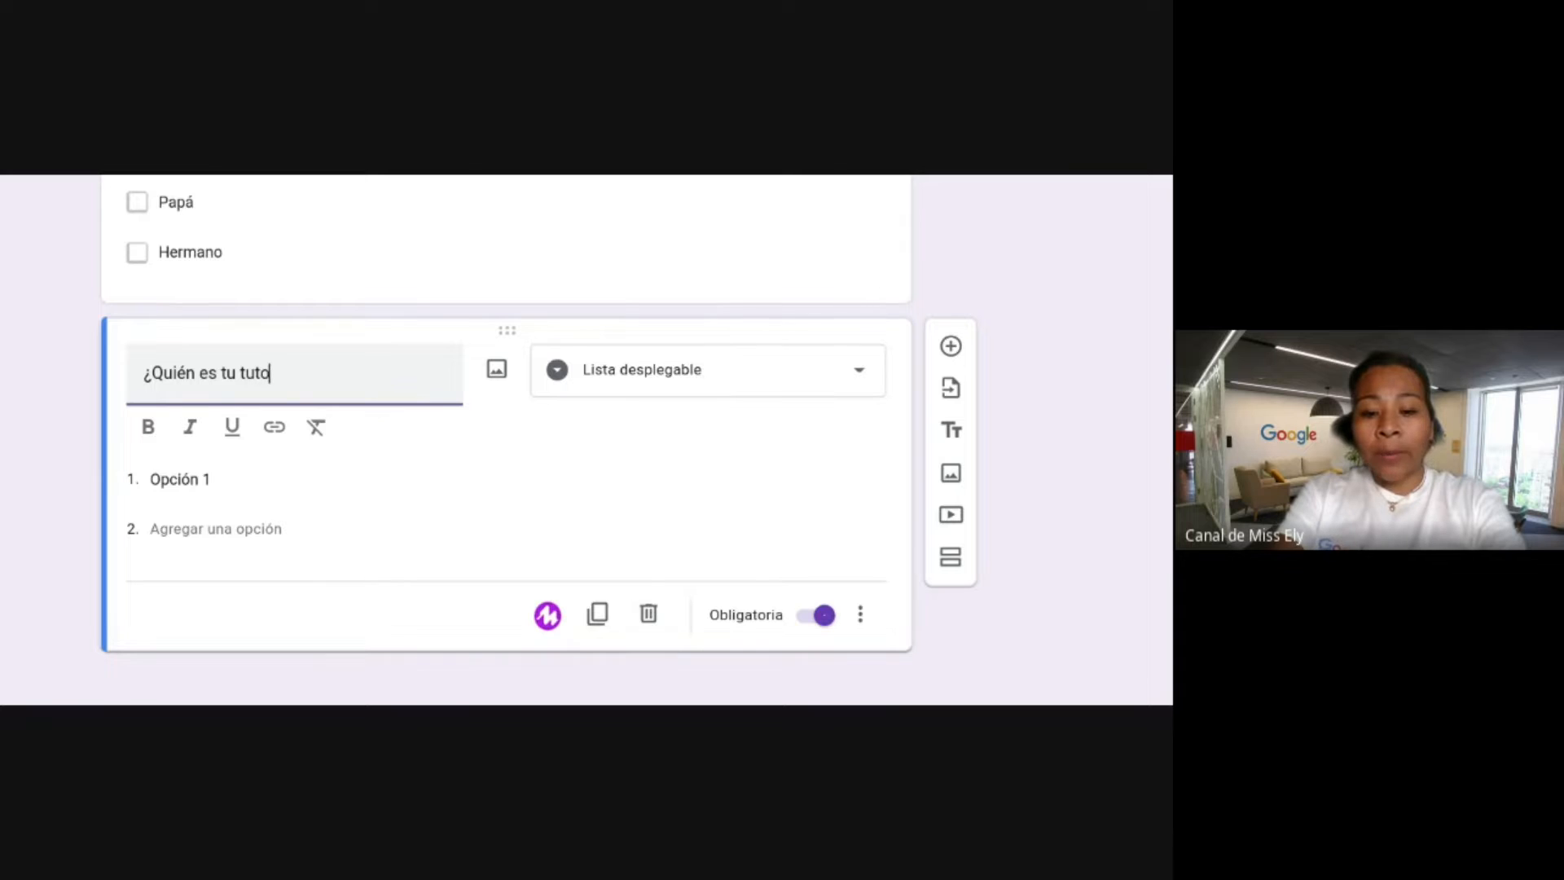
left_click(480, 175)
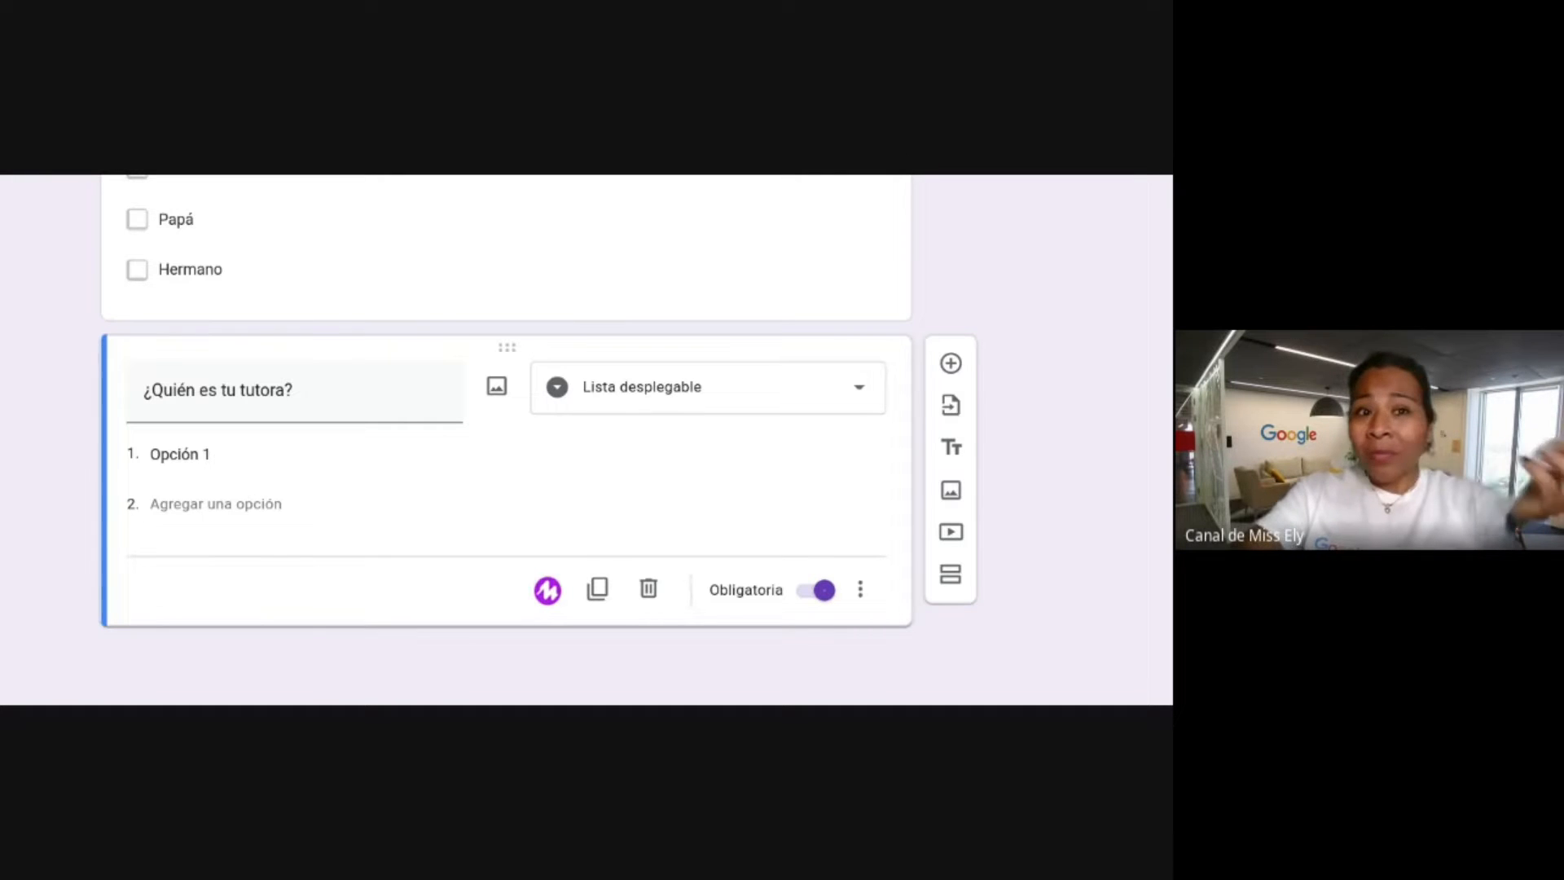
Replace the dropdown's Opción 1 with the first tutor's full name, correcting the surname.
left_click(294, 390)
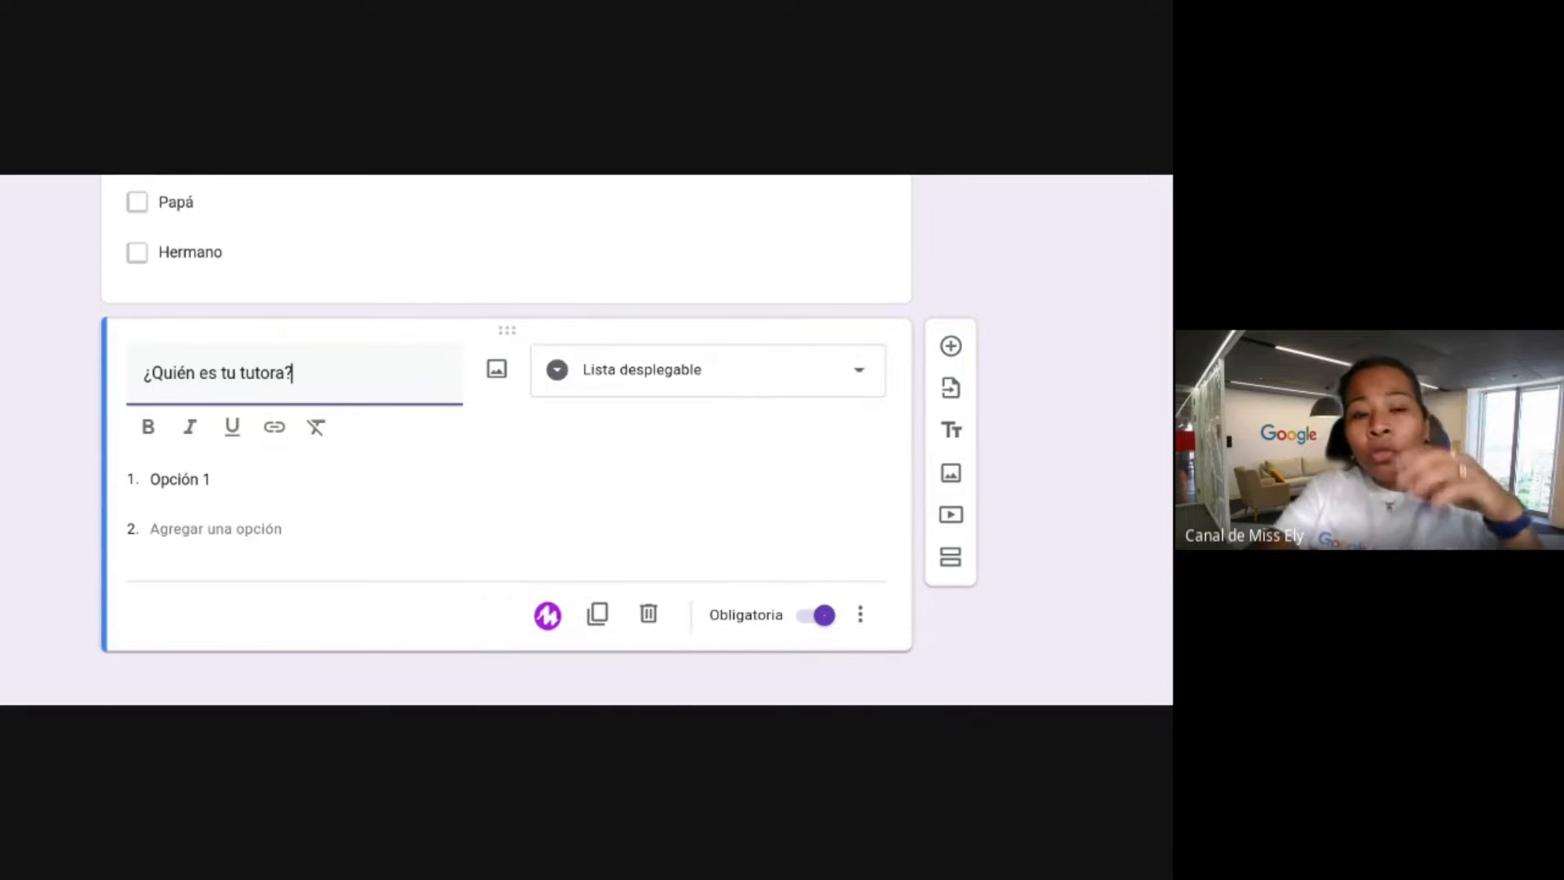
left_click(200, 483)
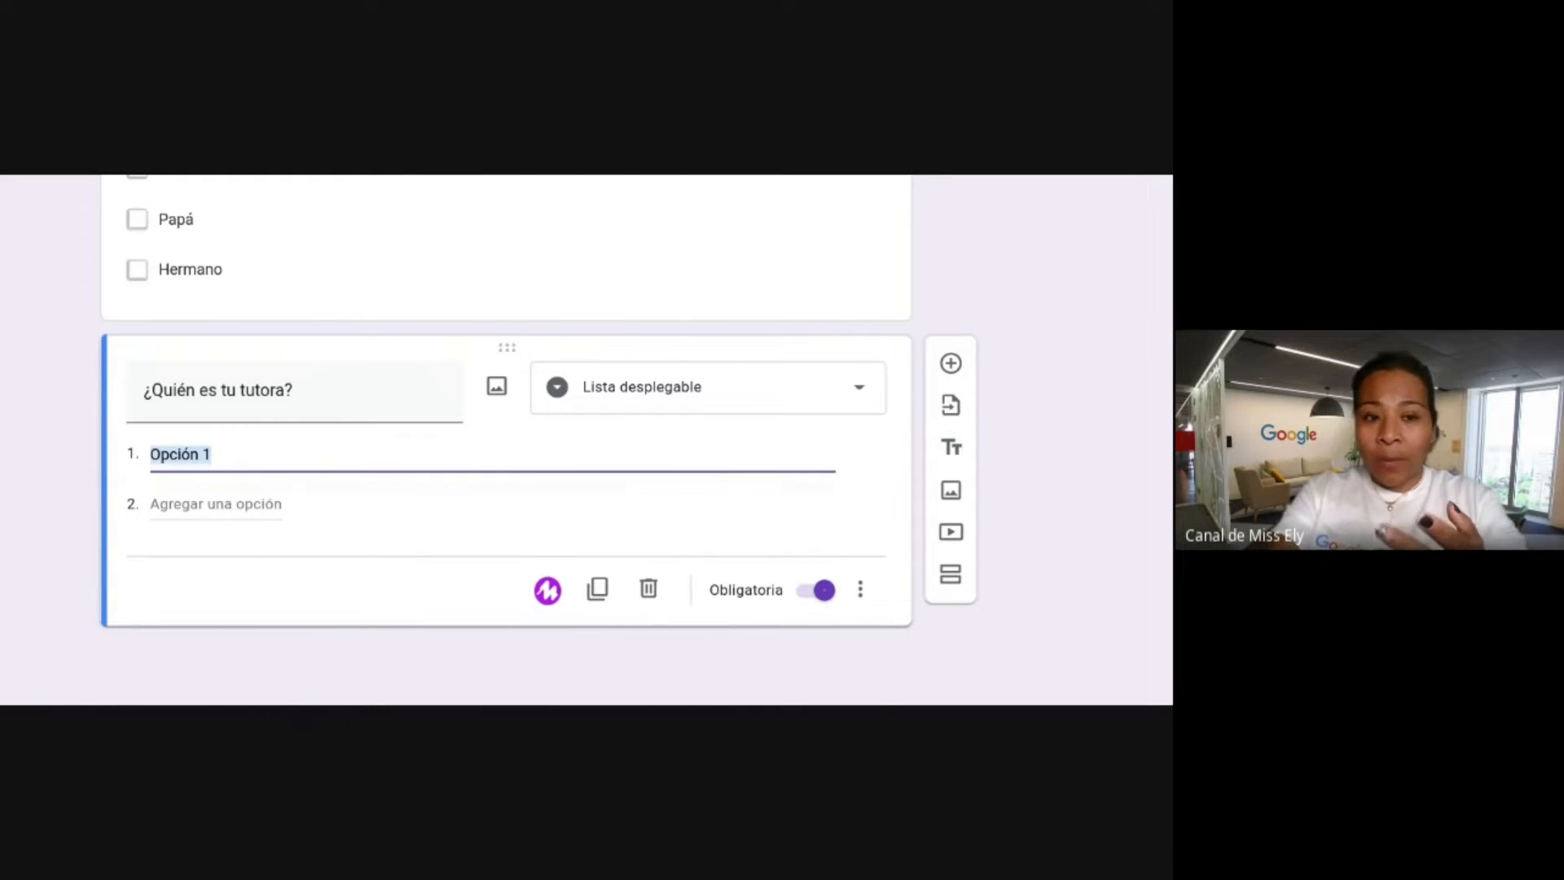
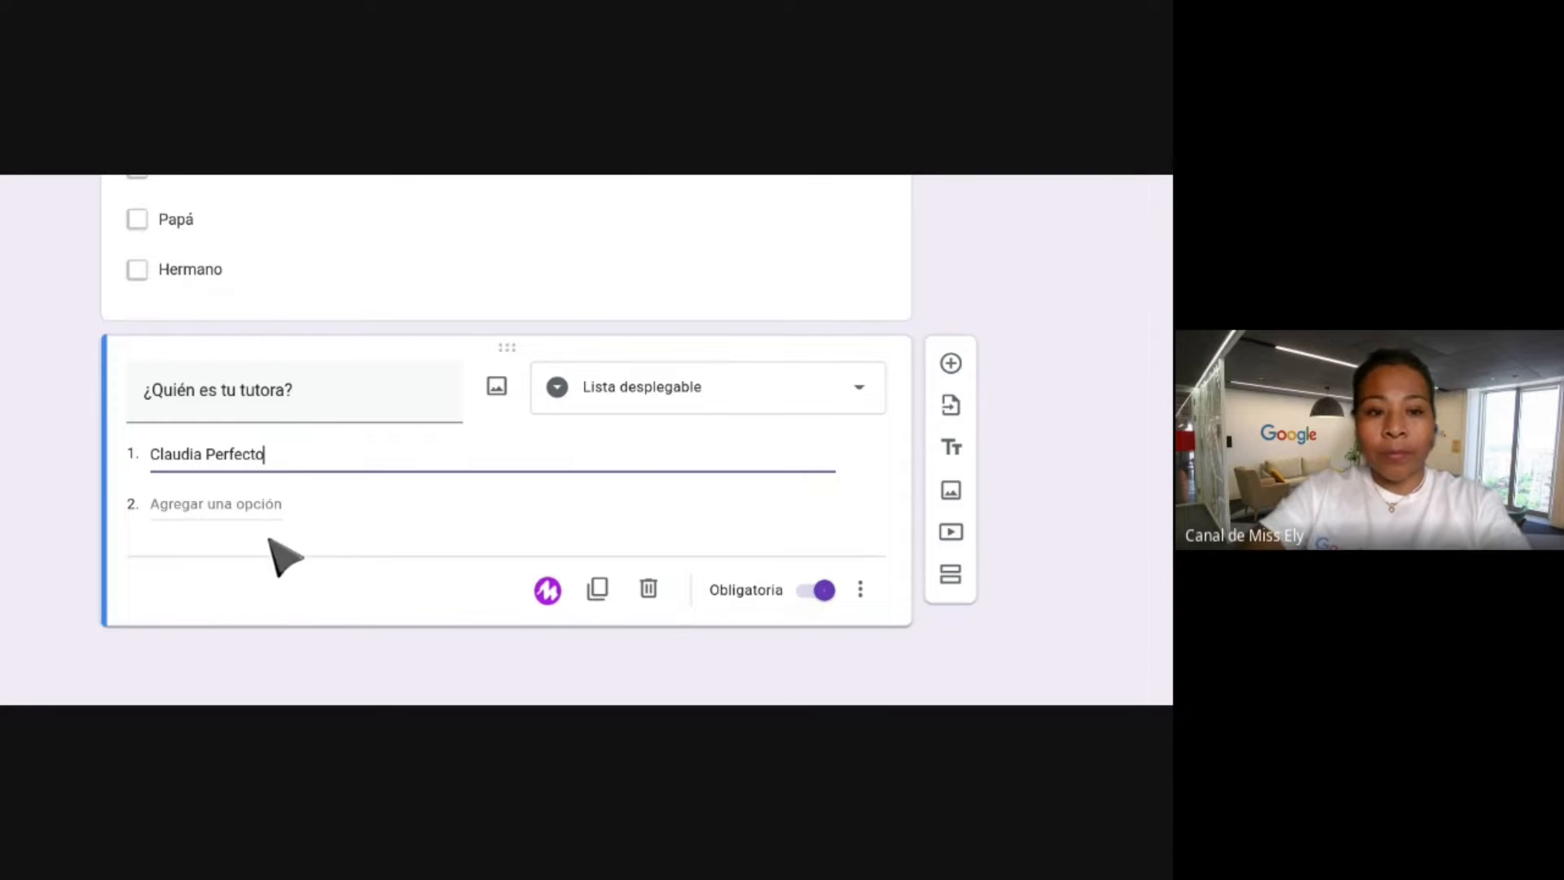
Add the second and third tutors' full names as further dropdown options.
left_click(217, 507)
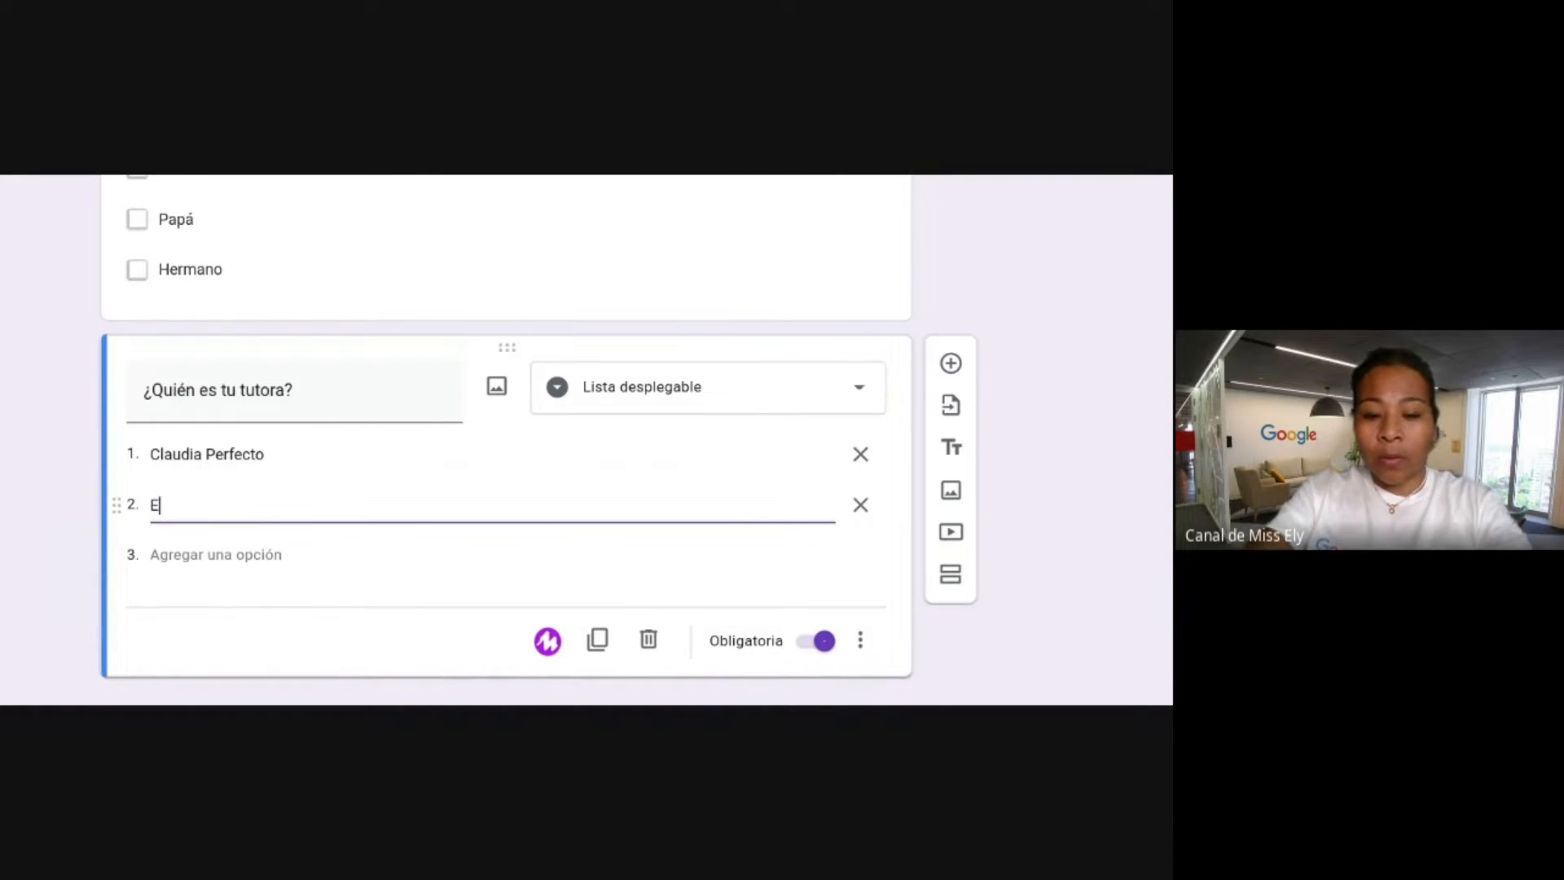
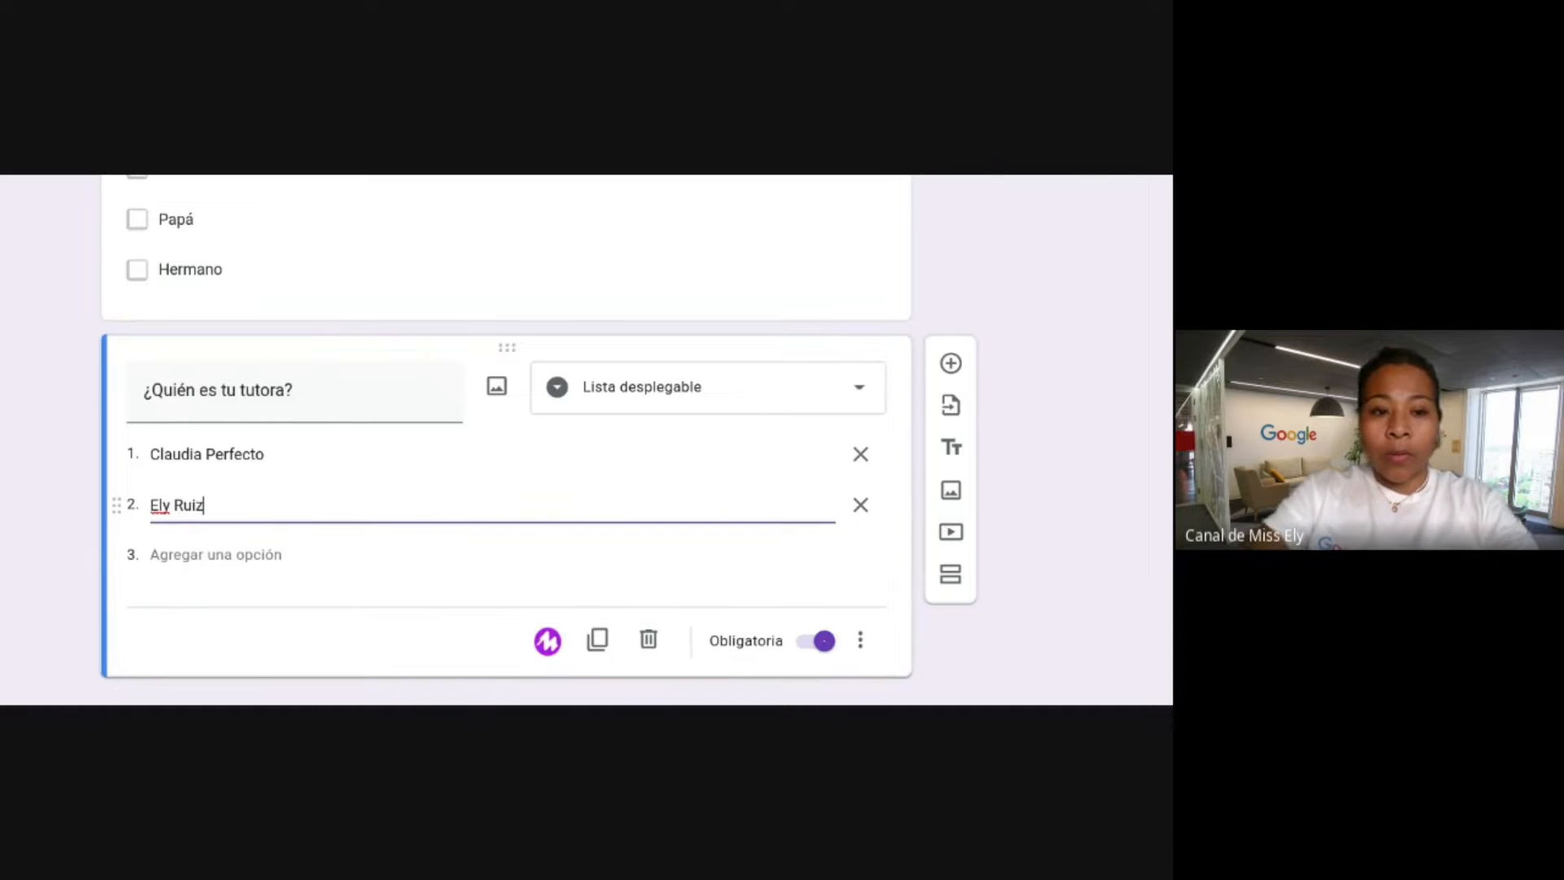
left_click(203, 554)
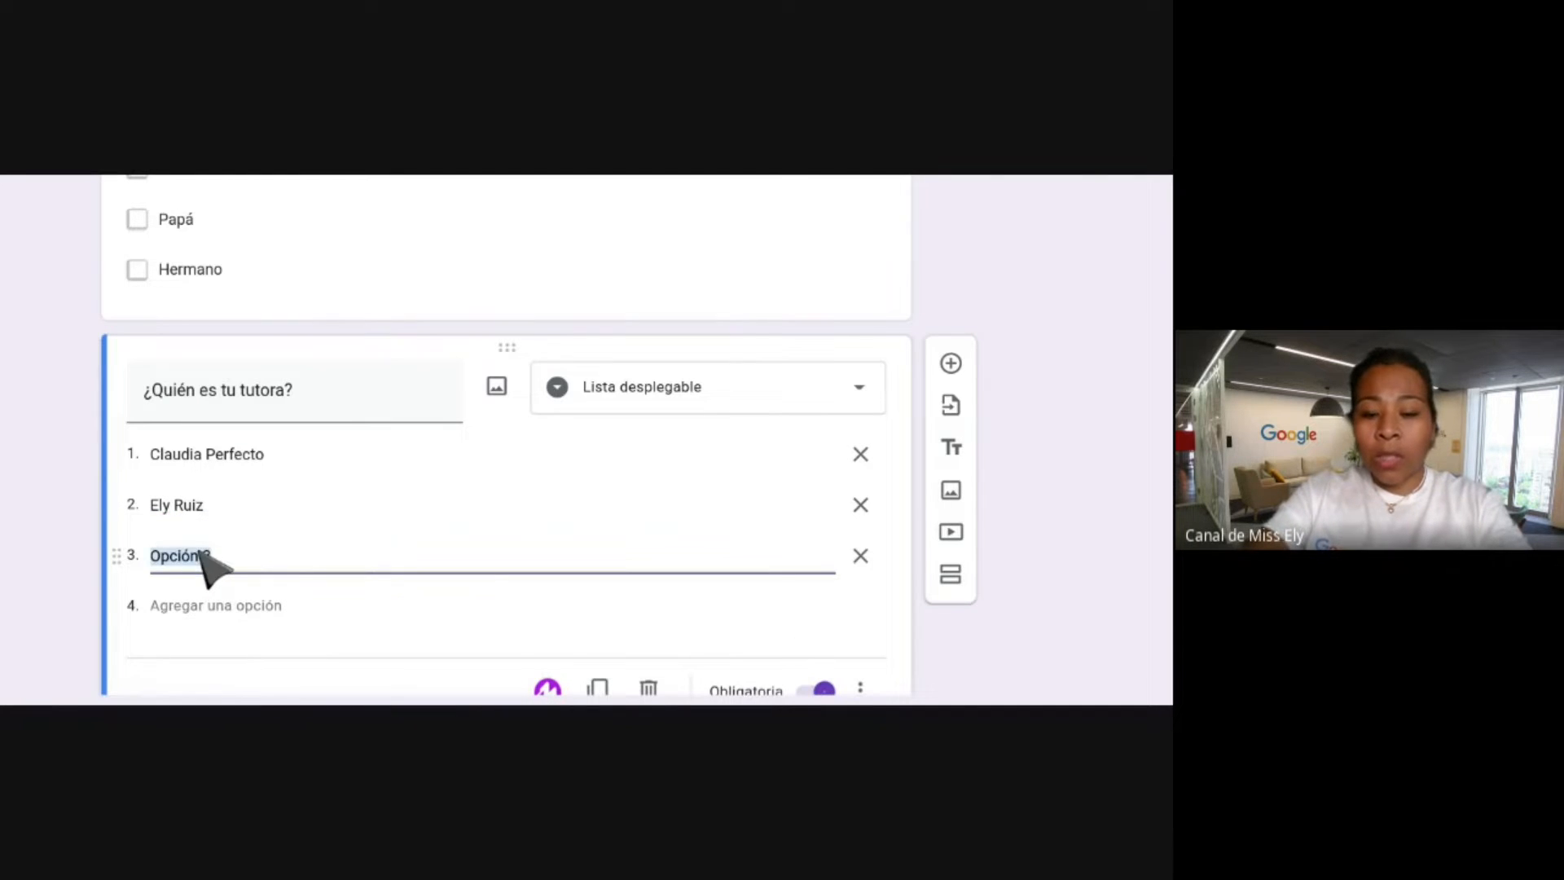
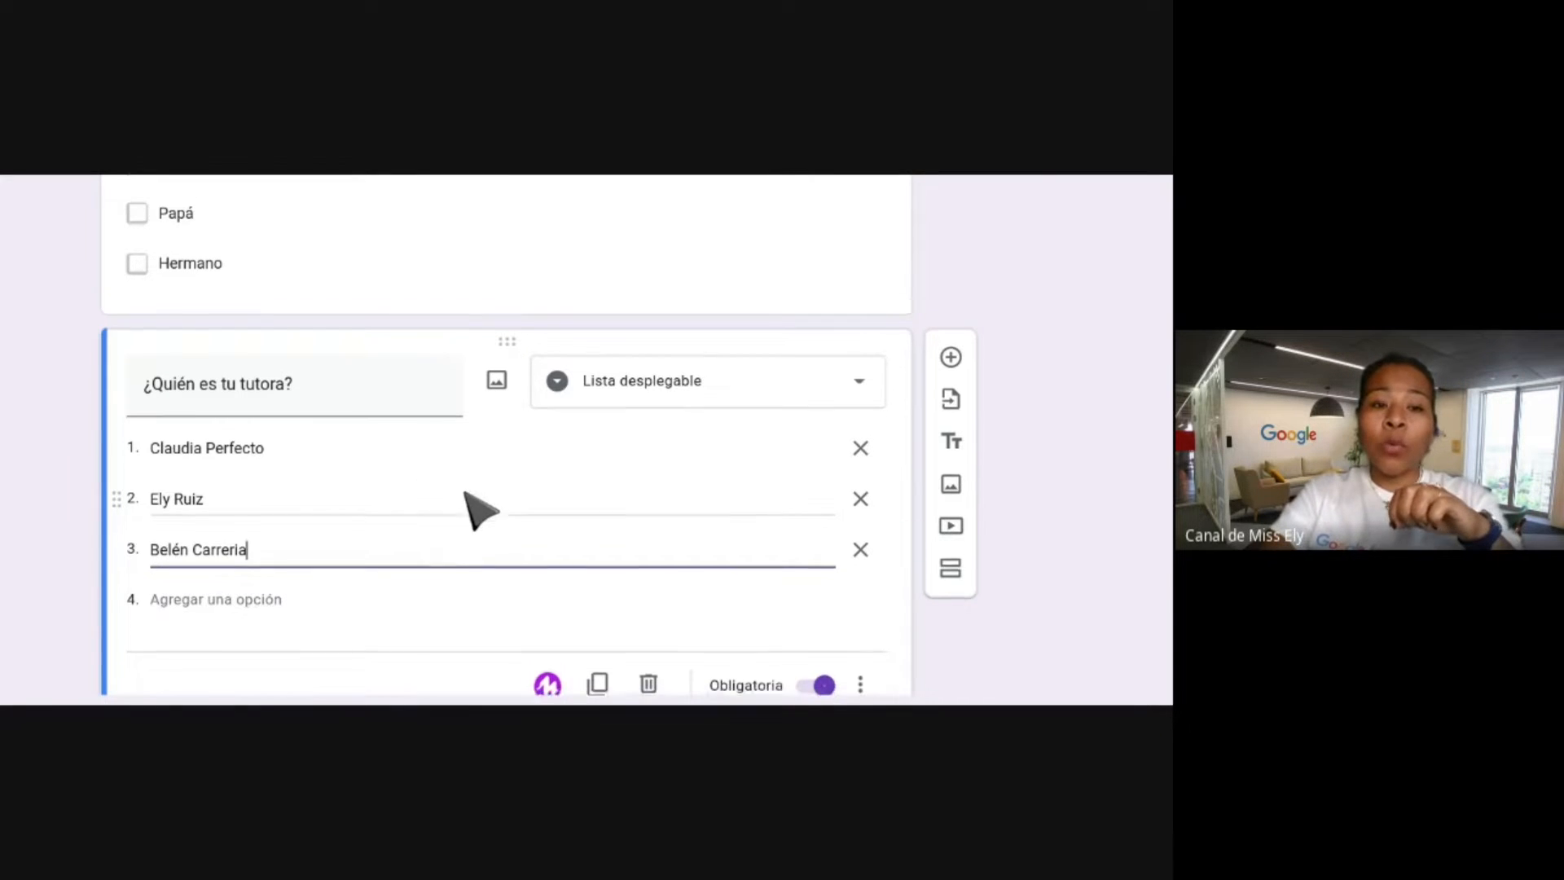
scroll(481, 507, "down", 2)
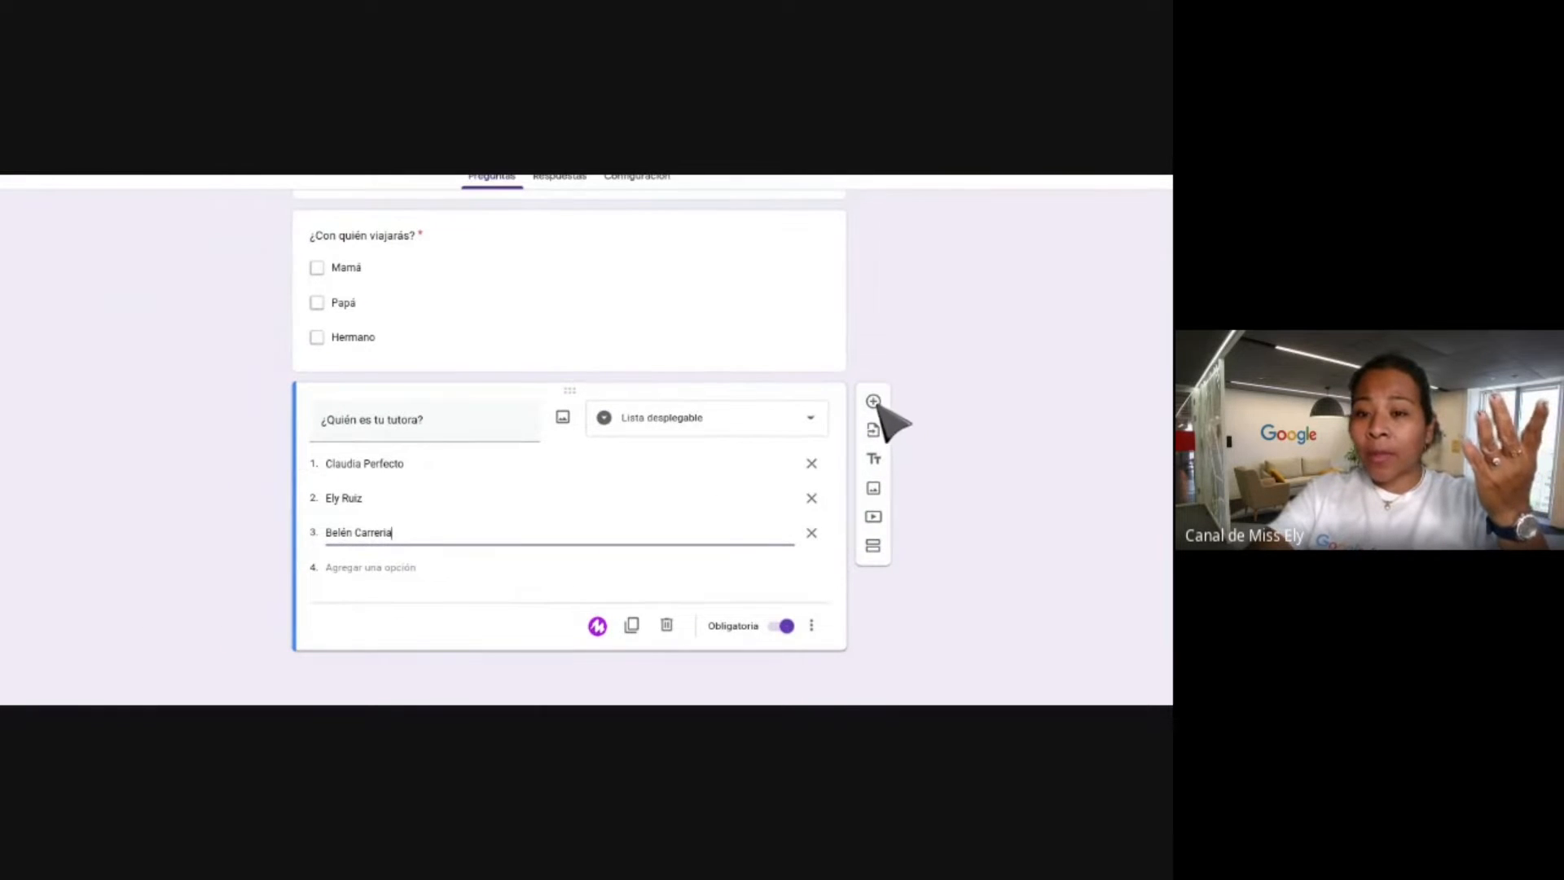
Add a question after the tutor question with type Carga de archivos.
left_click(875, 403)
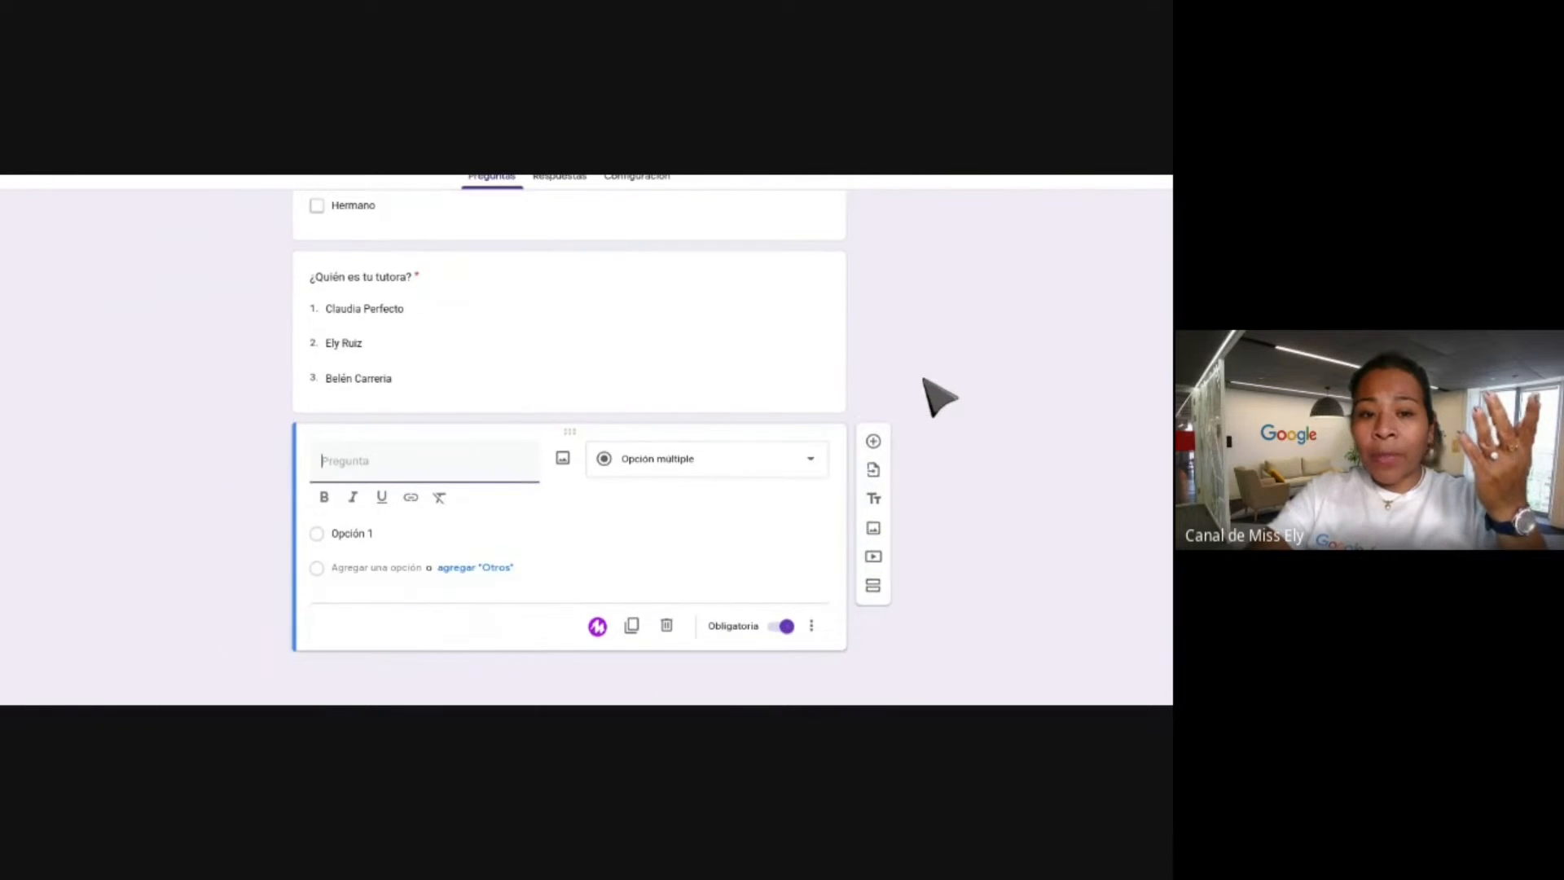
left_click(693, 463)
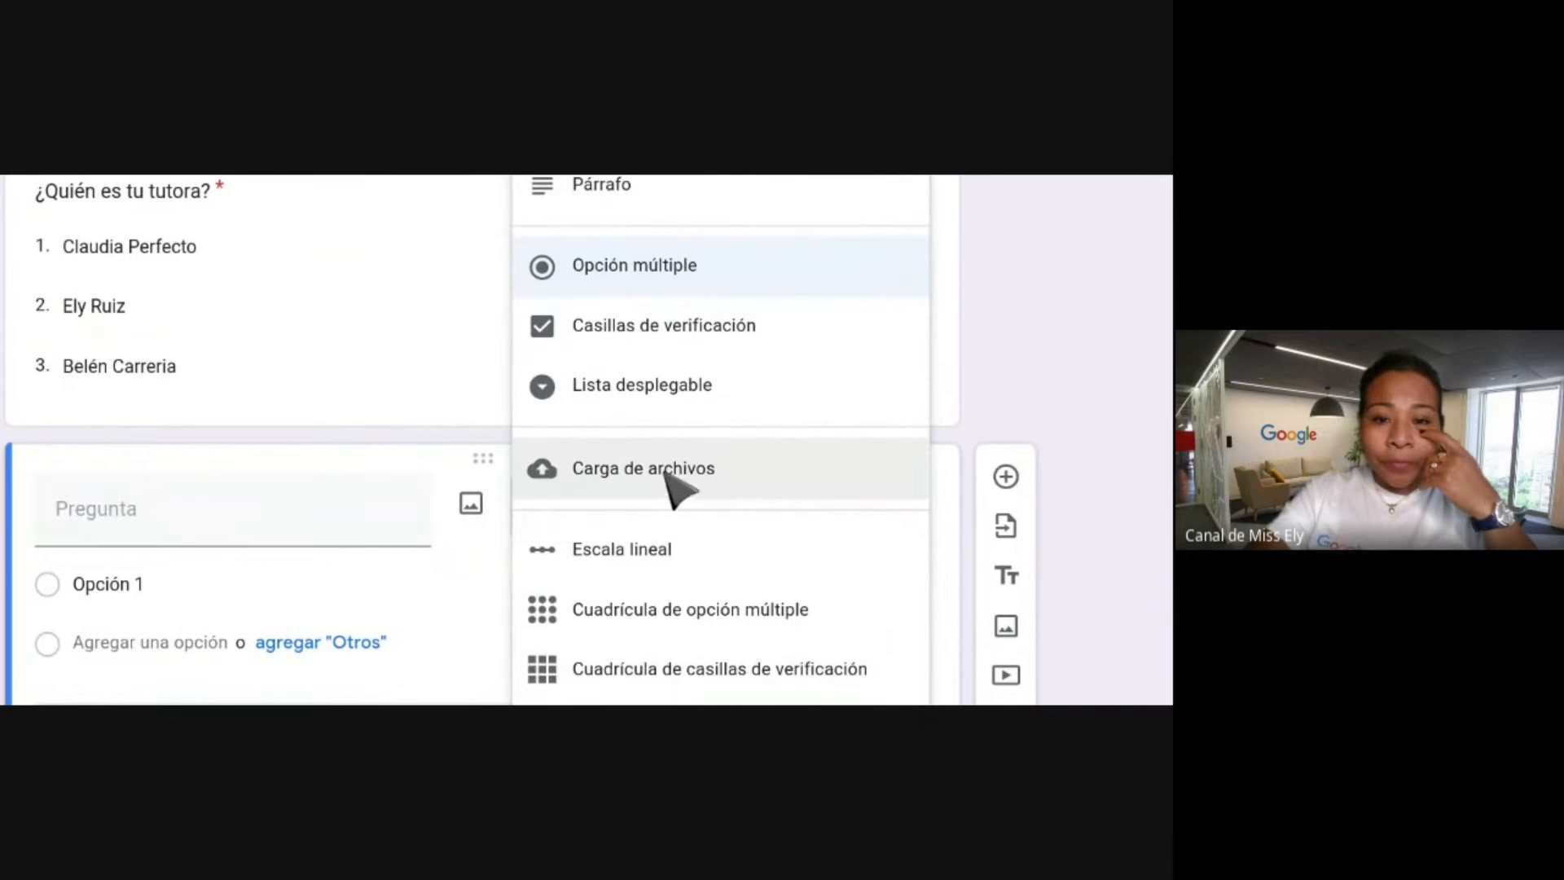
left_click(632, 472)
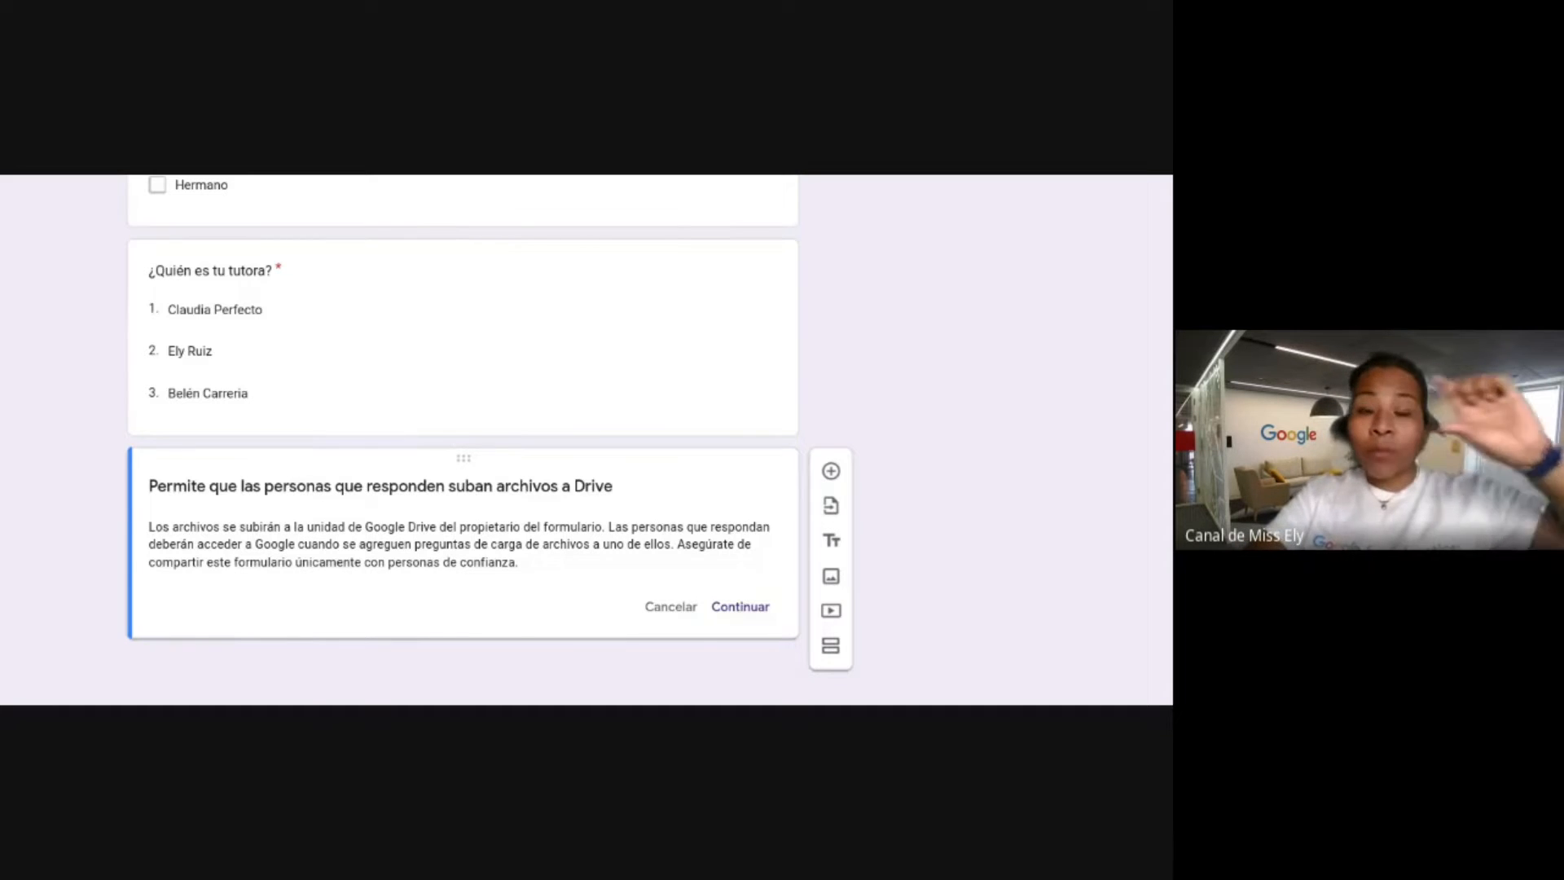
scroll(734, 434, "up", 15)
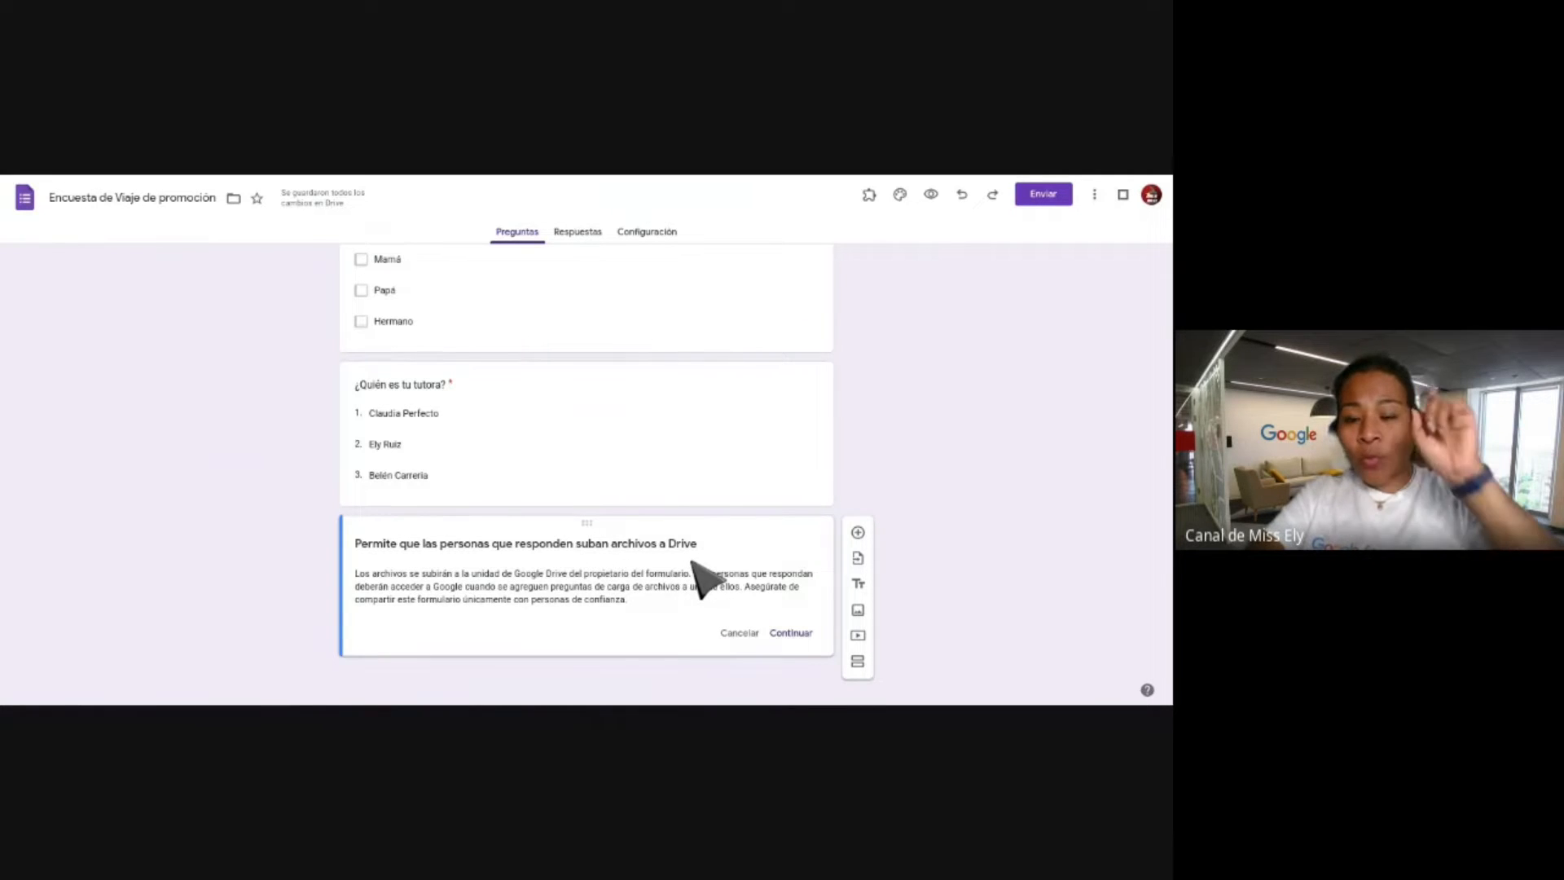
Accept the Drive notice and title the upload question 'Adjunta el permiso notarial de viaje'.
left_click(788, 632)
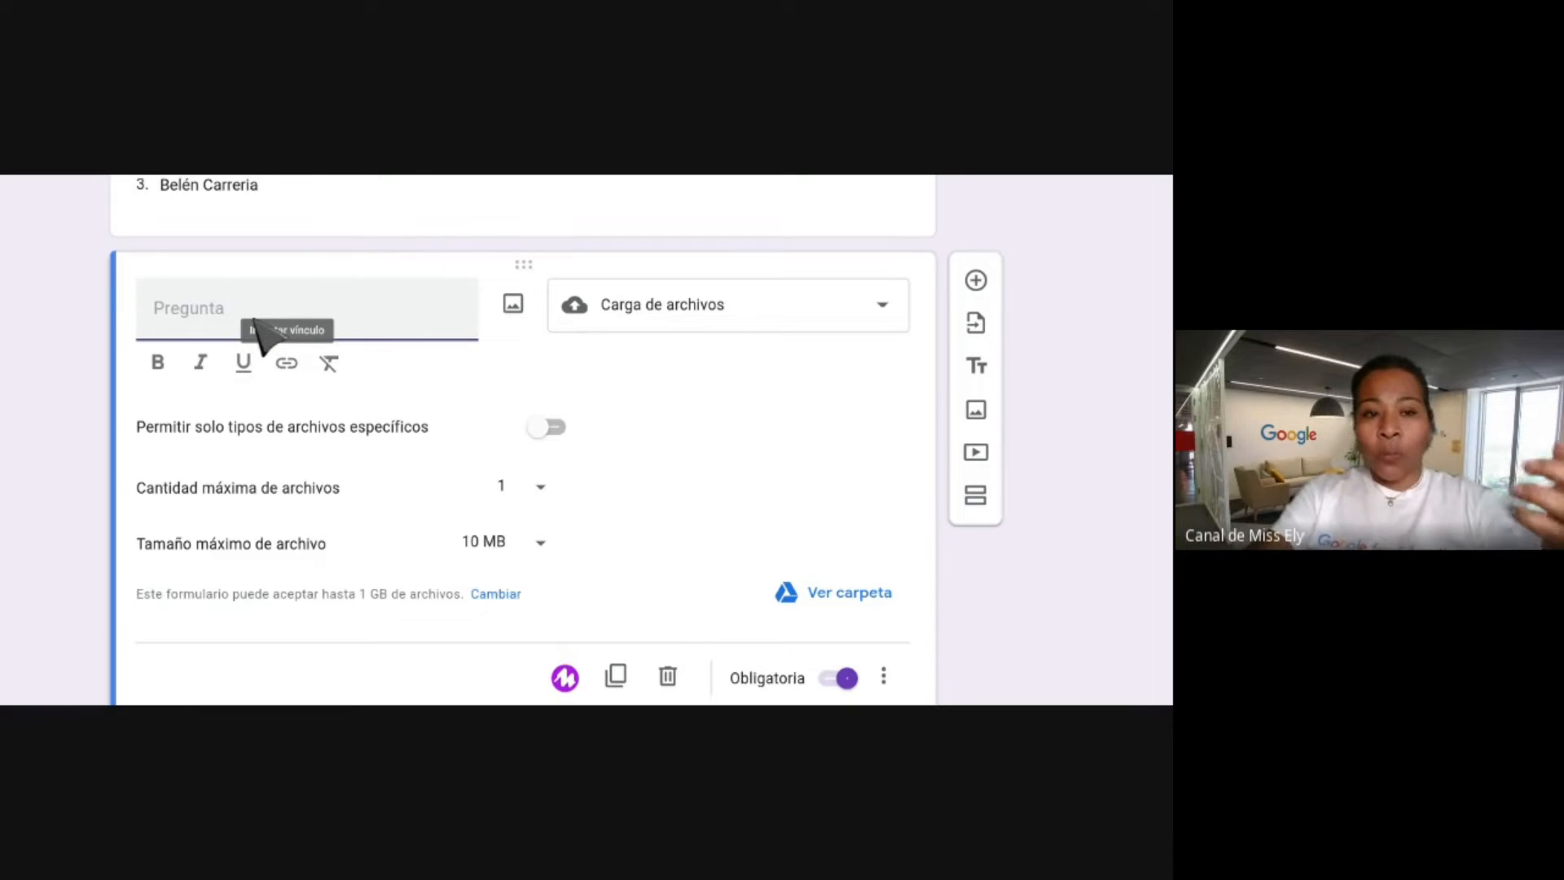
left_click(203, 322)
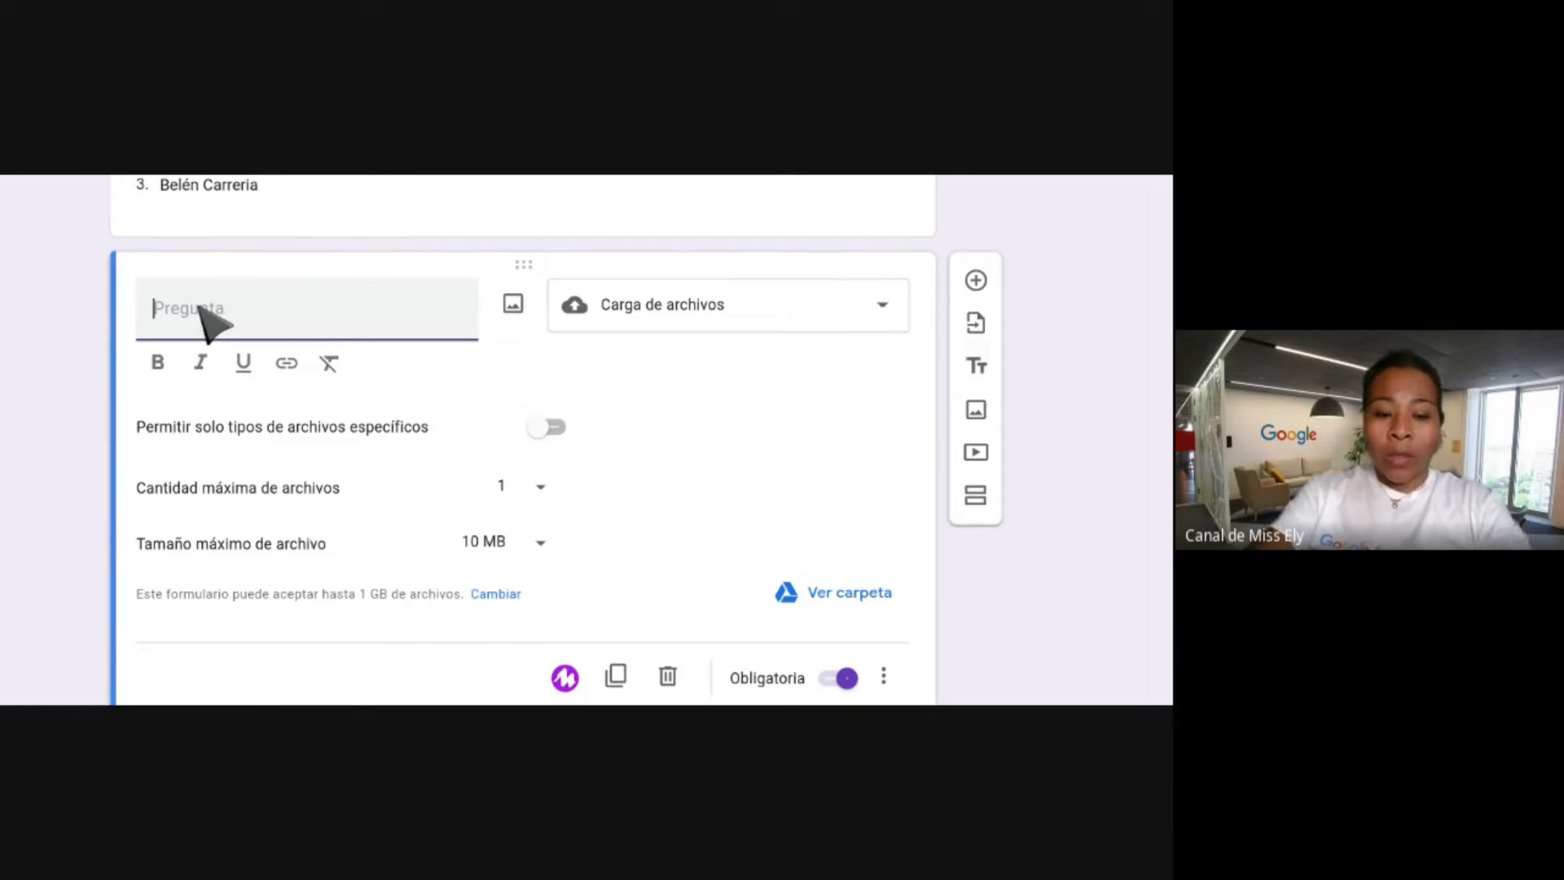
type("ADjunta")
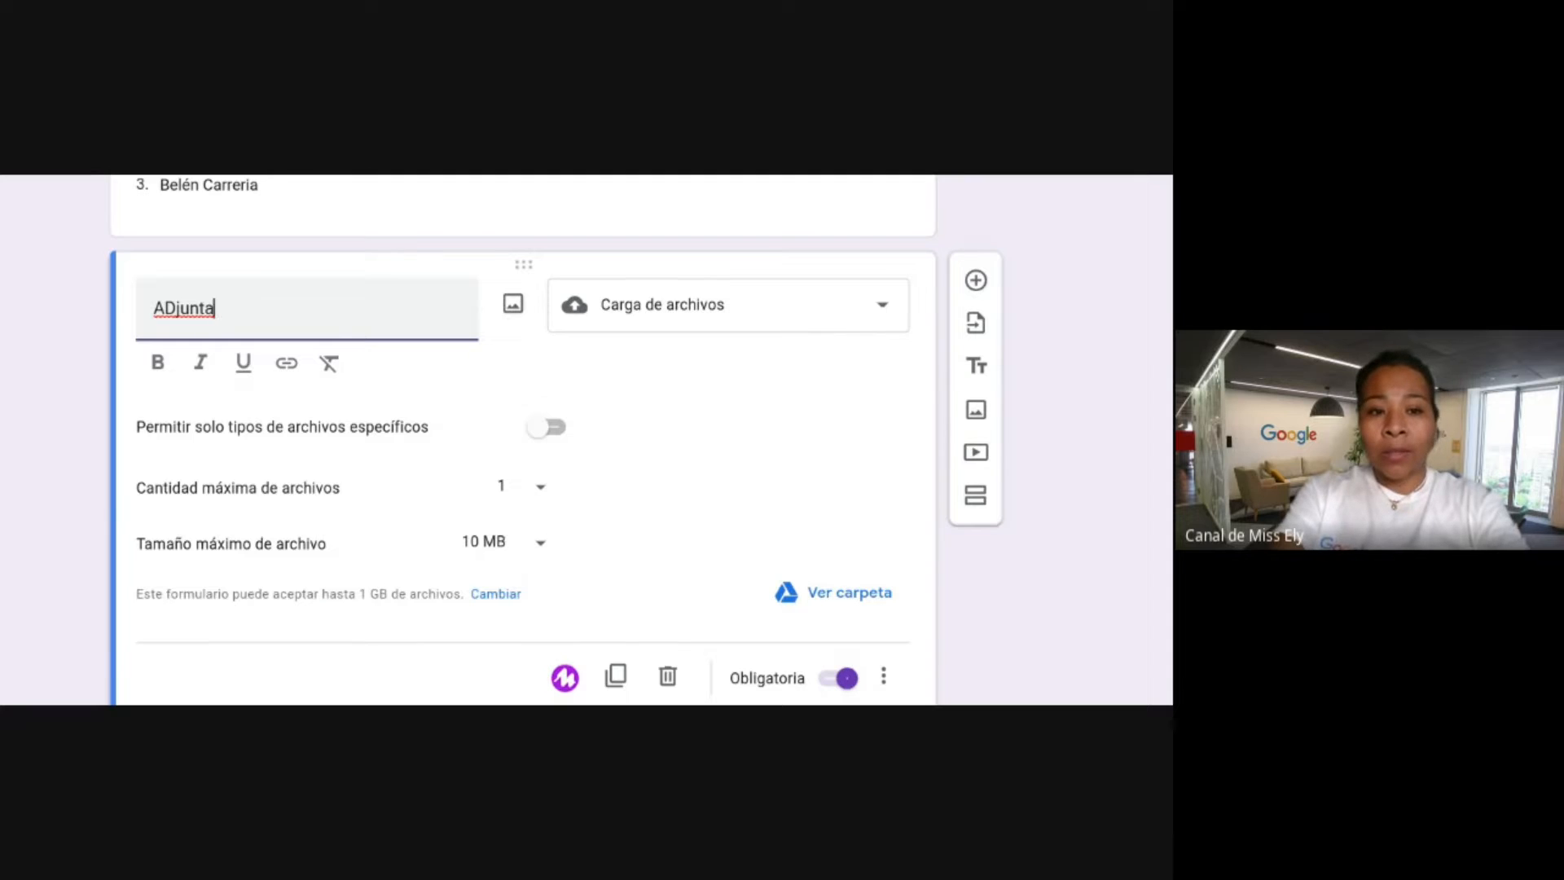
key("BackSpace")
key("BackSpace")
key("BackSpace")
type("dj")
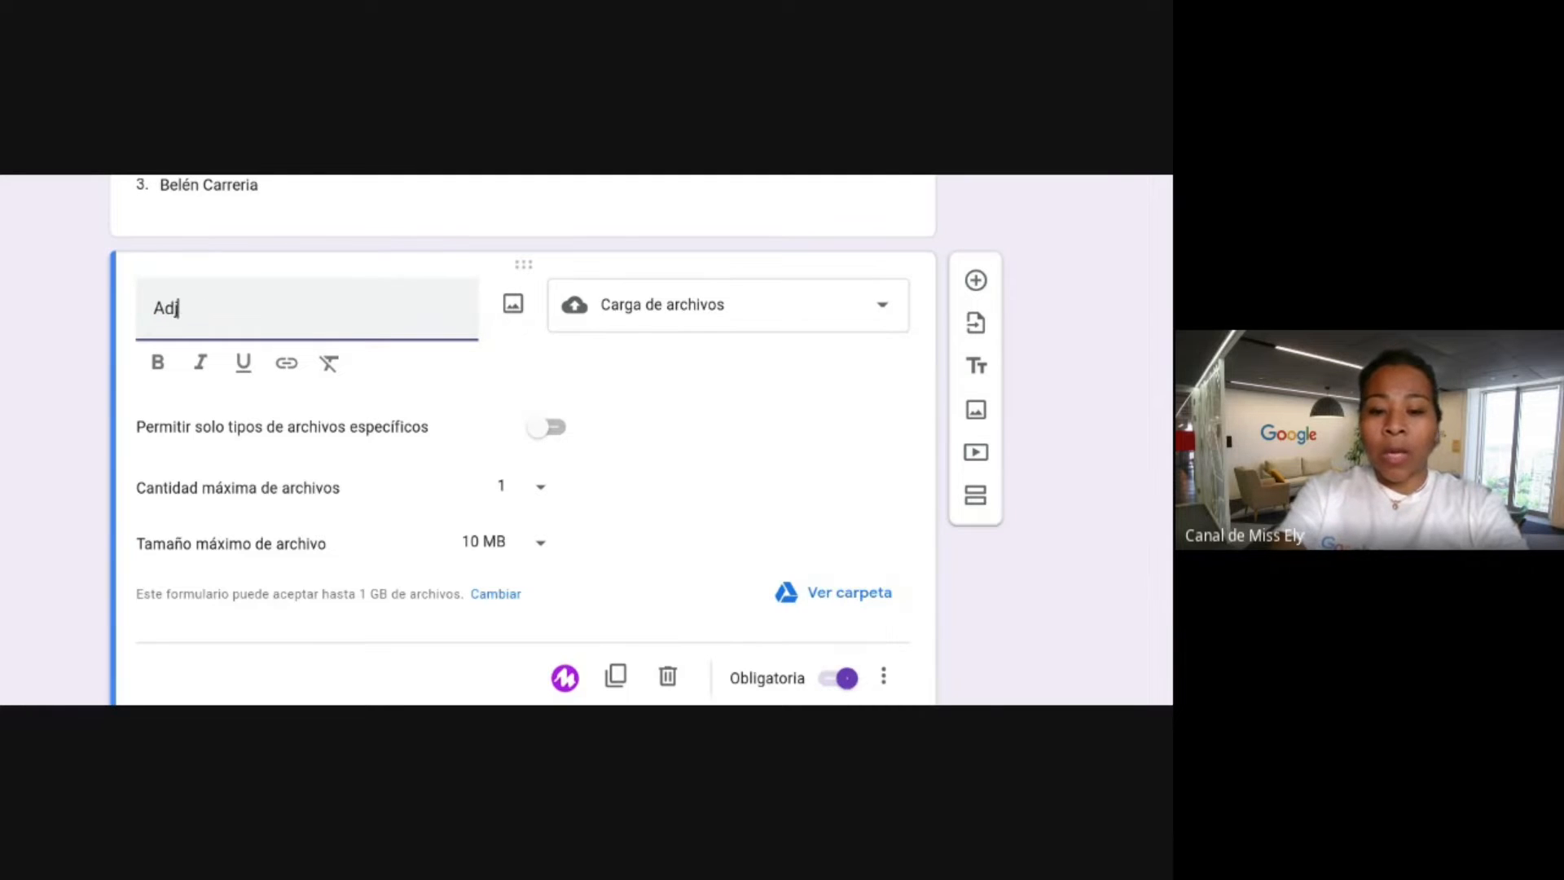
type("unta el permiso no")
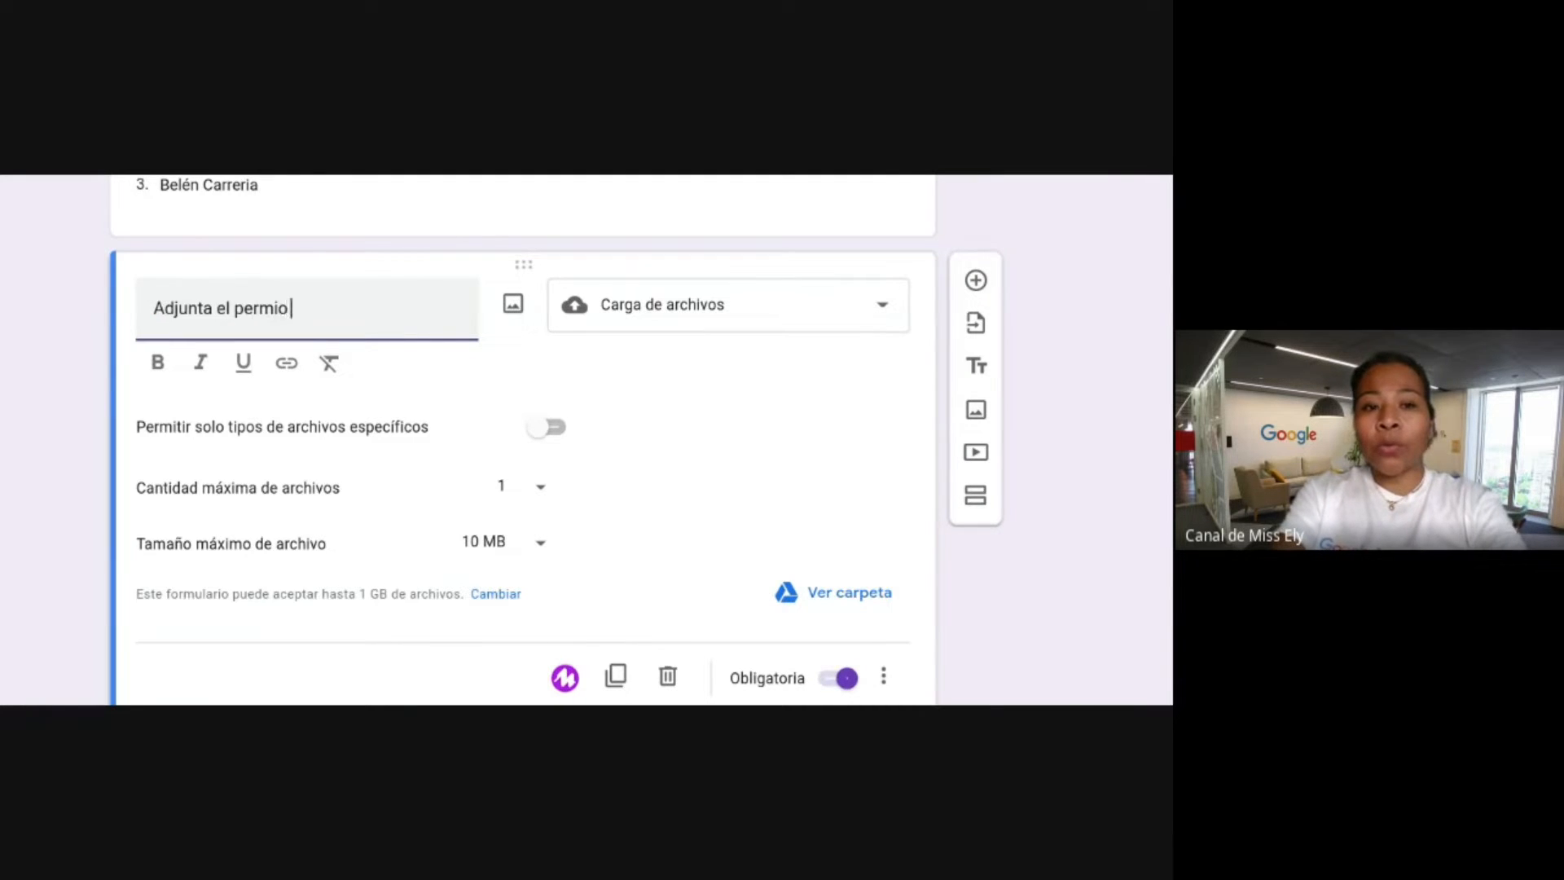
type("tar")
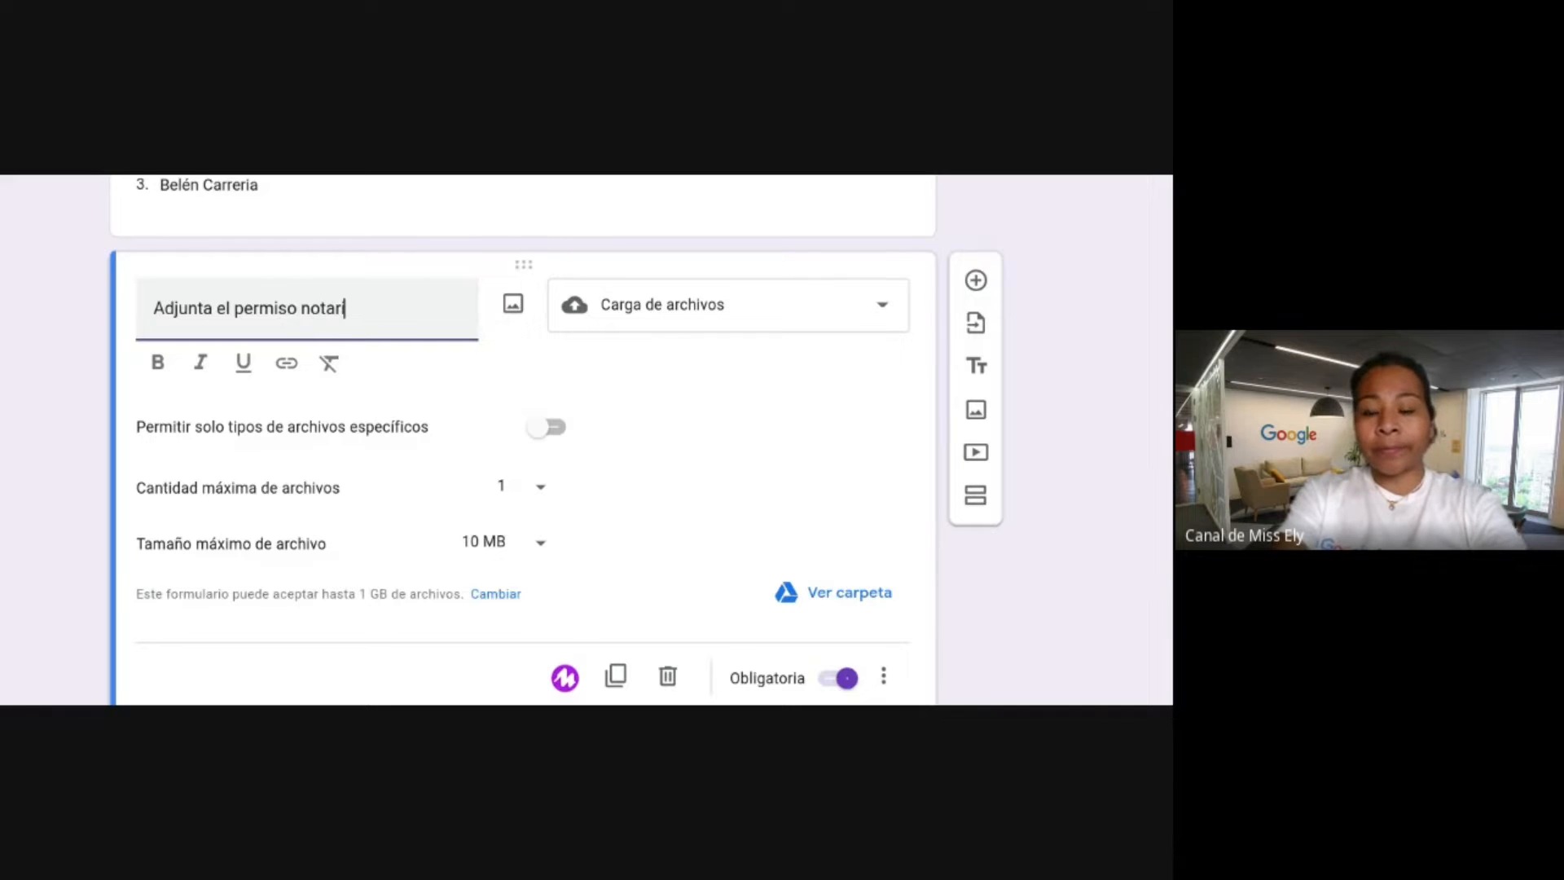
type("ial de viaje")
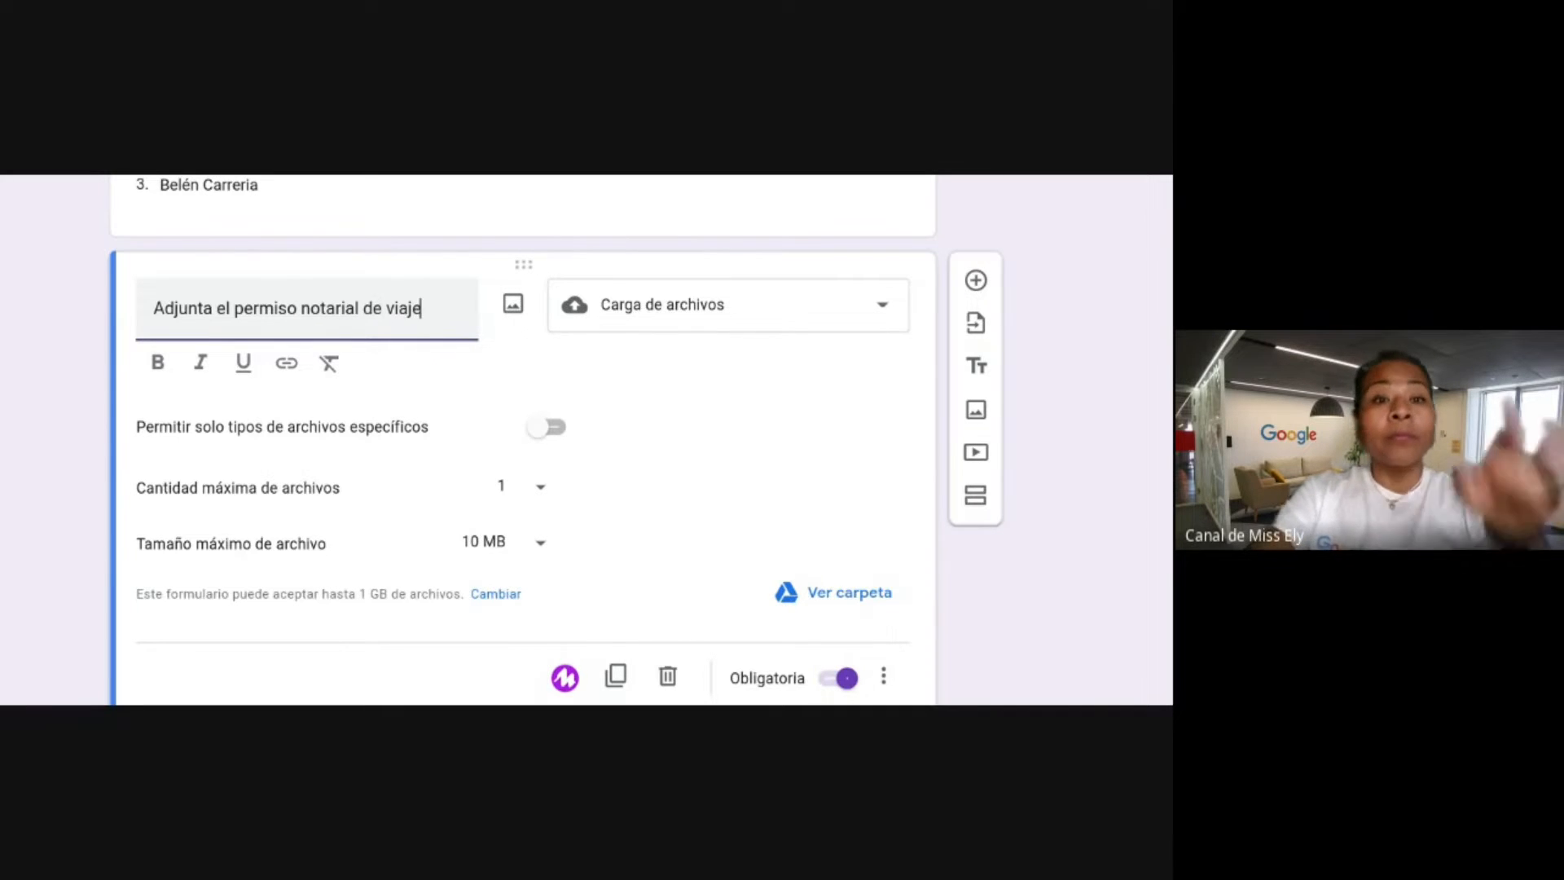
left_click(642, 175)
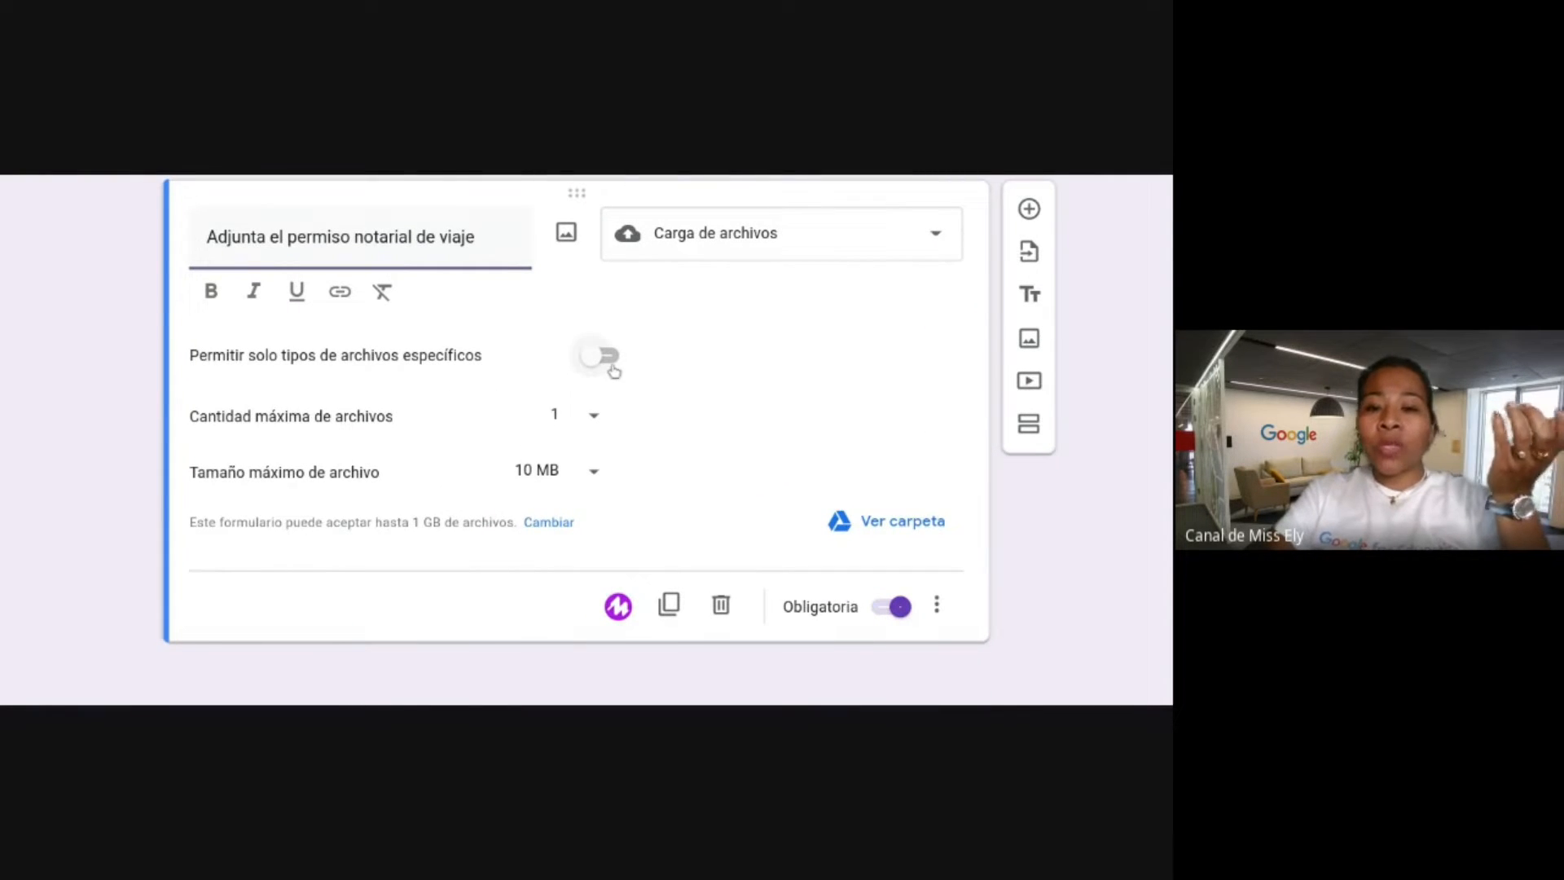
Allow only PDF and Imagen file types, with a maximum of 5 files.
left_click(609, 357)
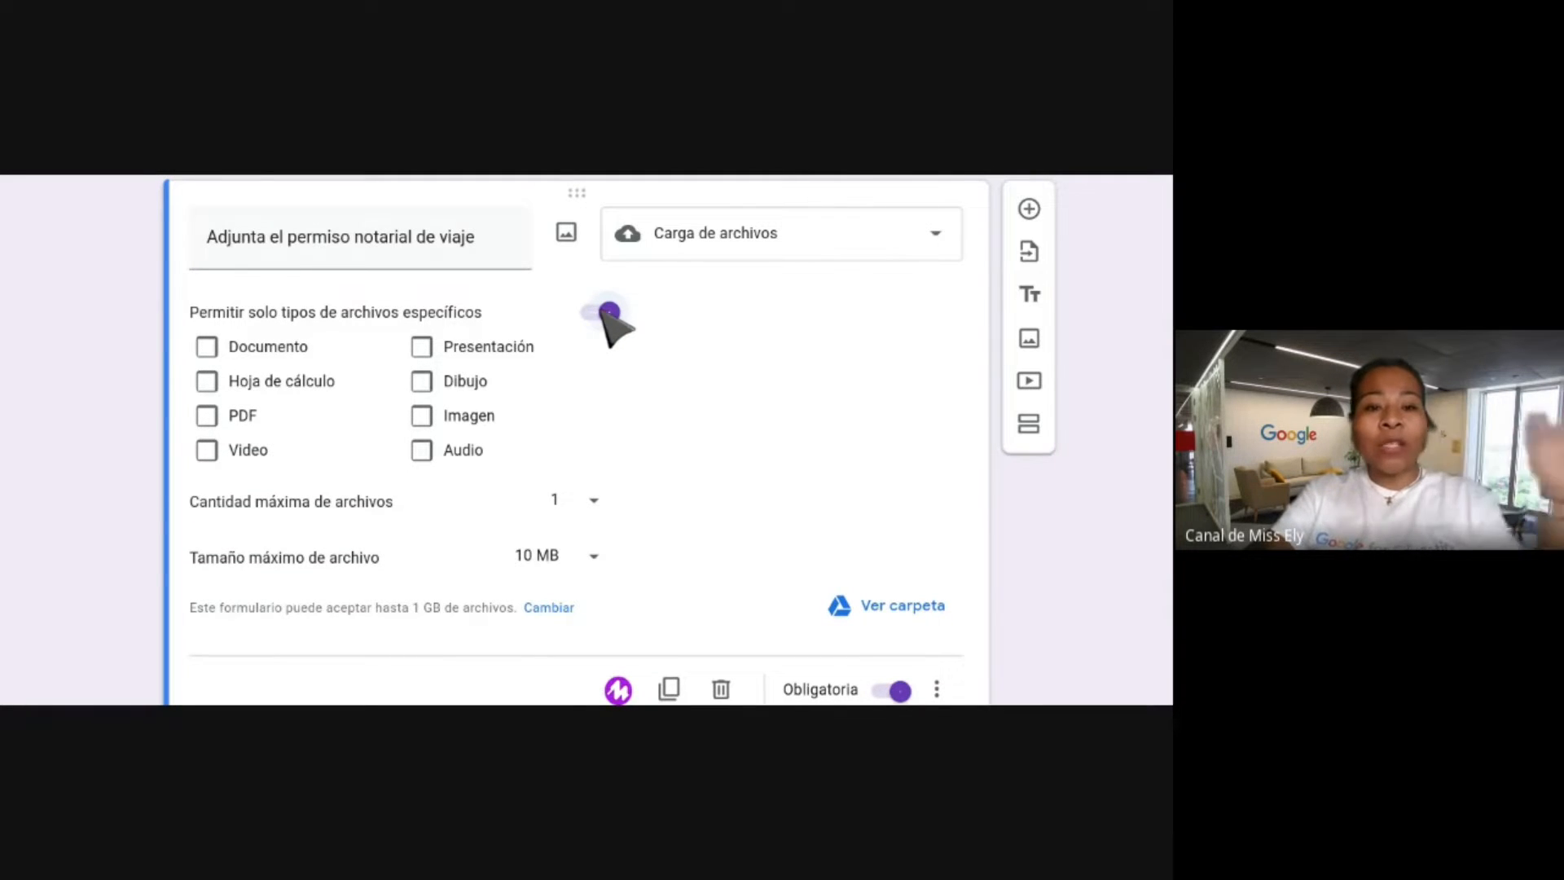
left_click(209, 417)
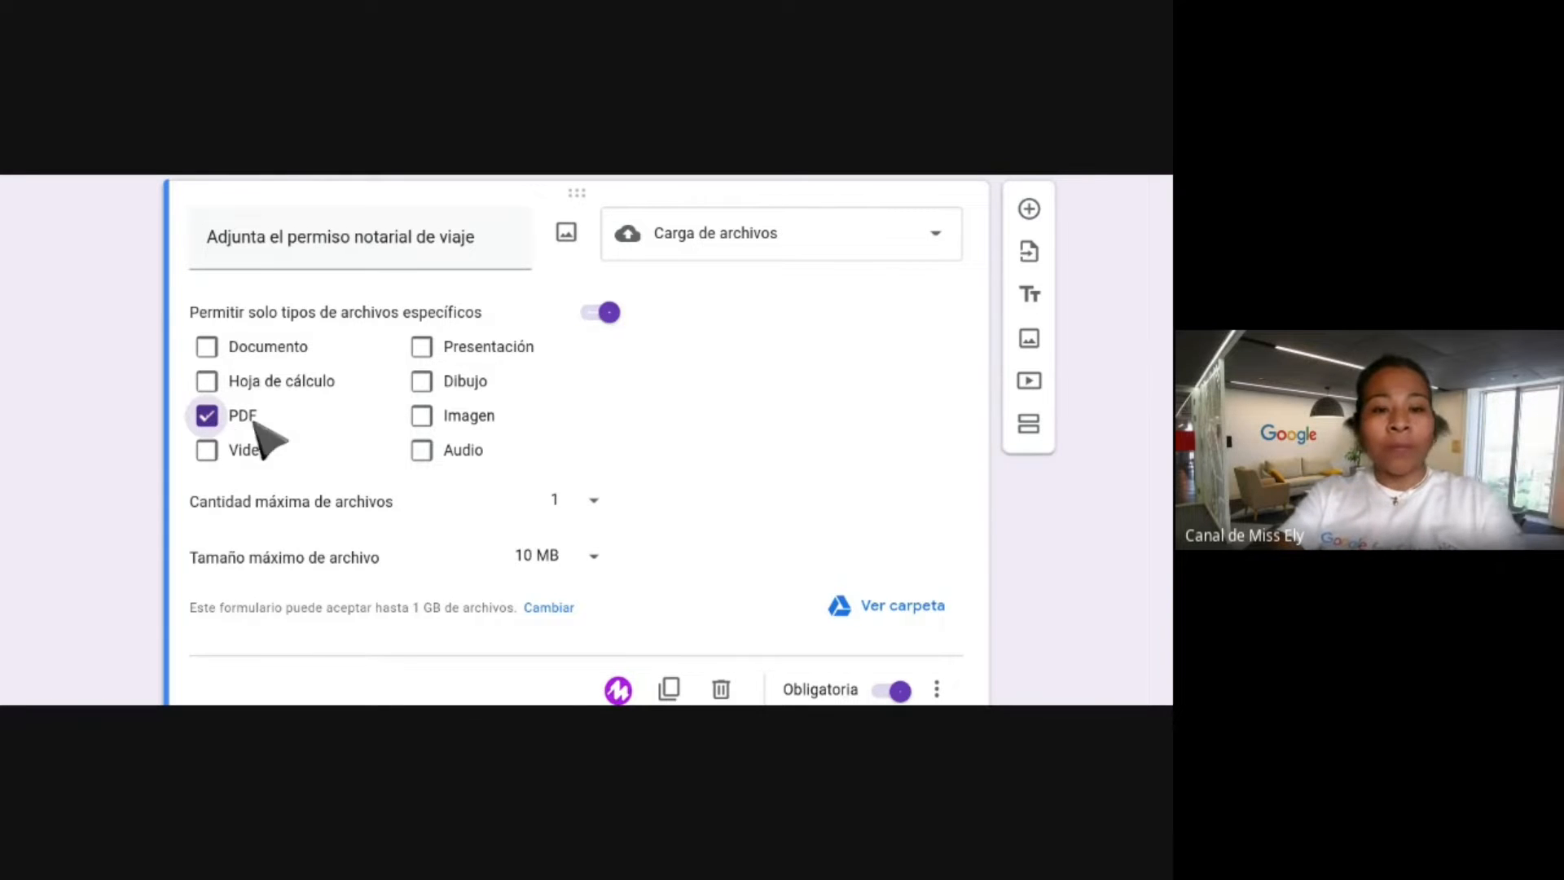
left_click(423, 418)
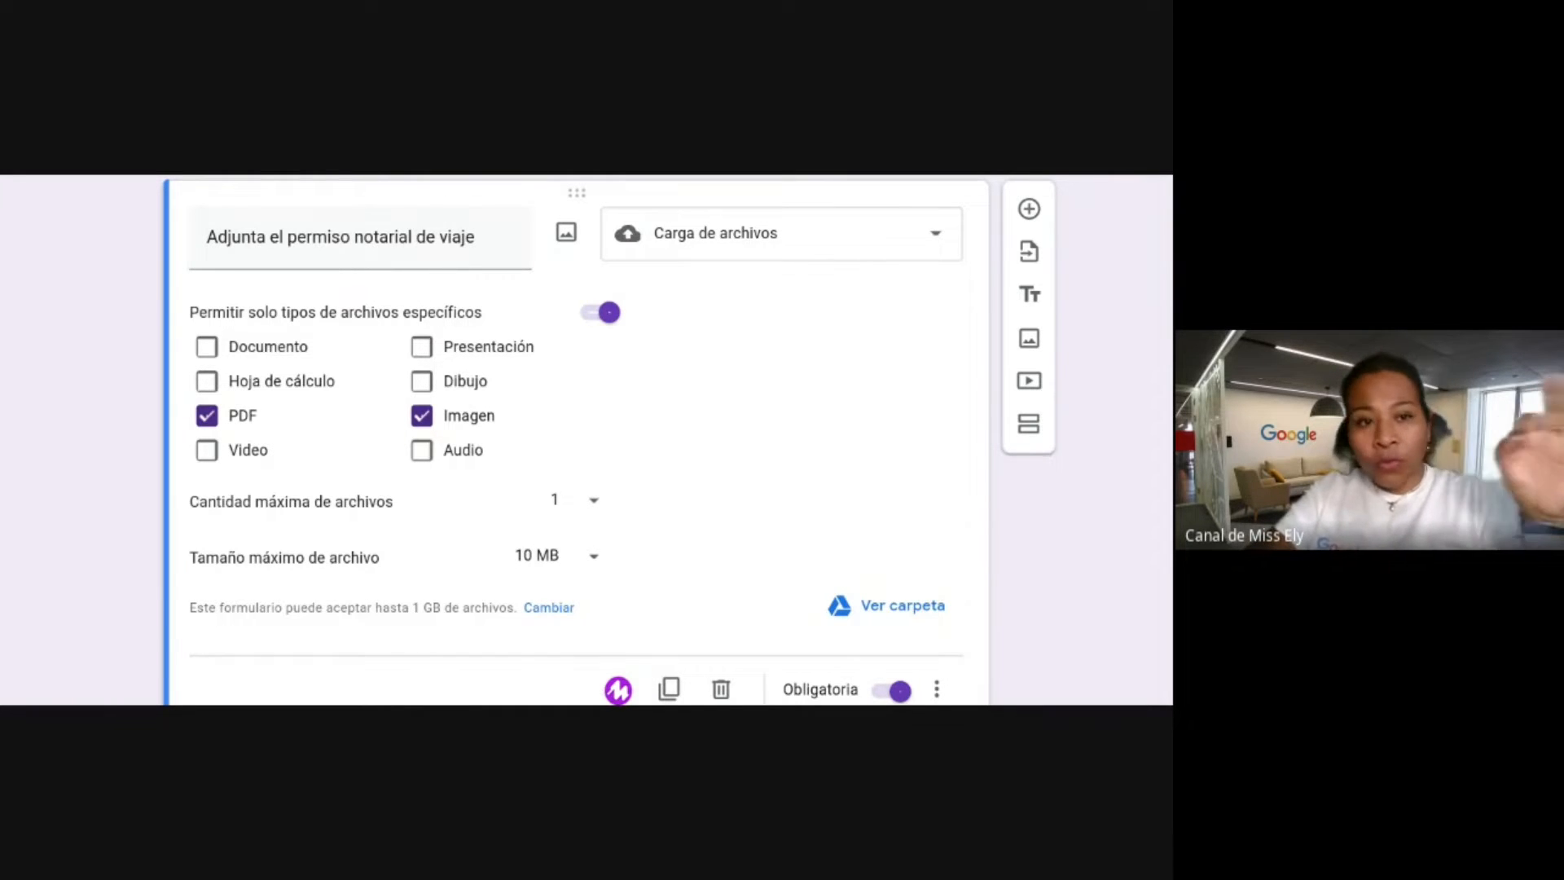
left_click(597, 503)
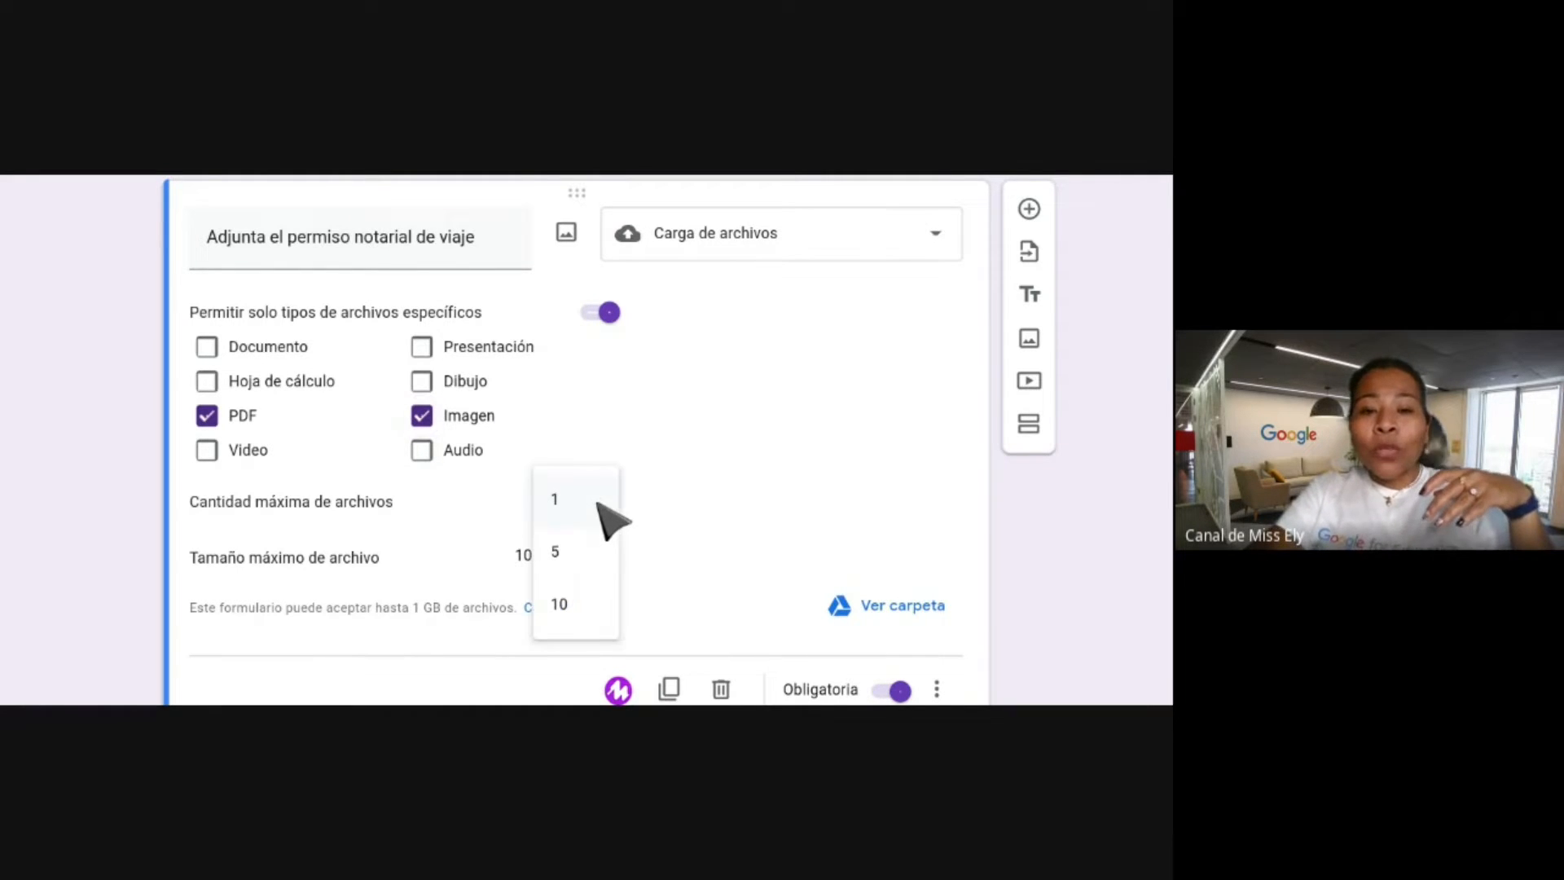
left_click(570, 553)
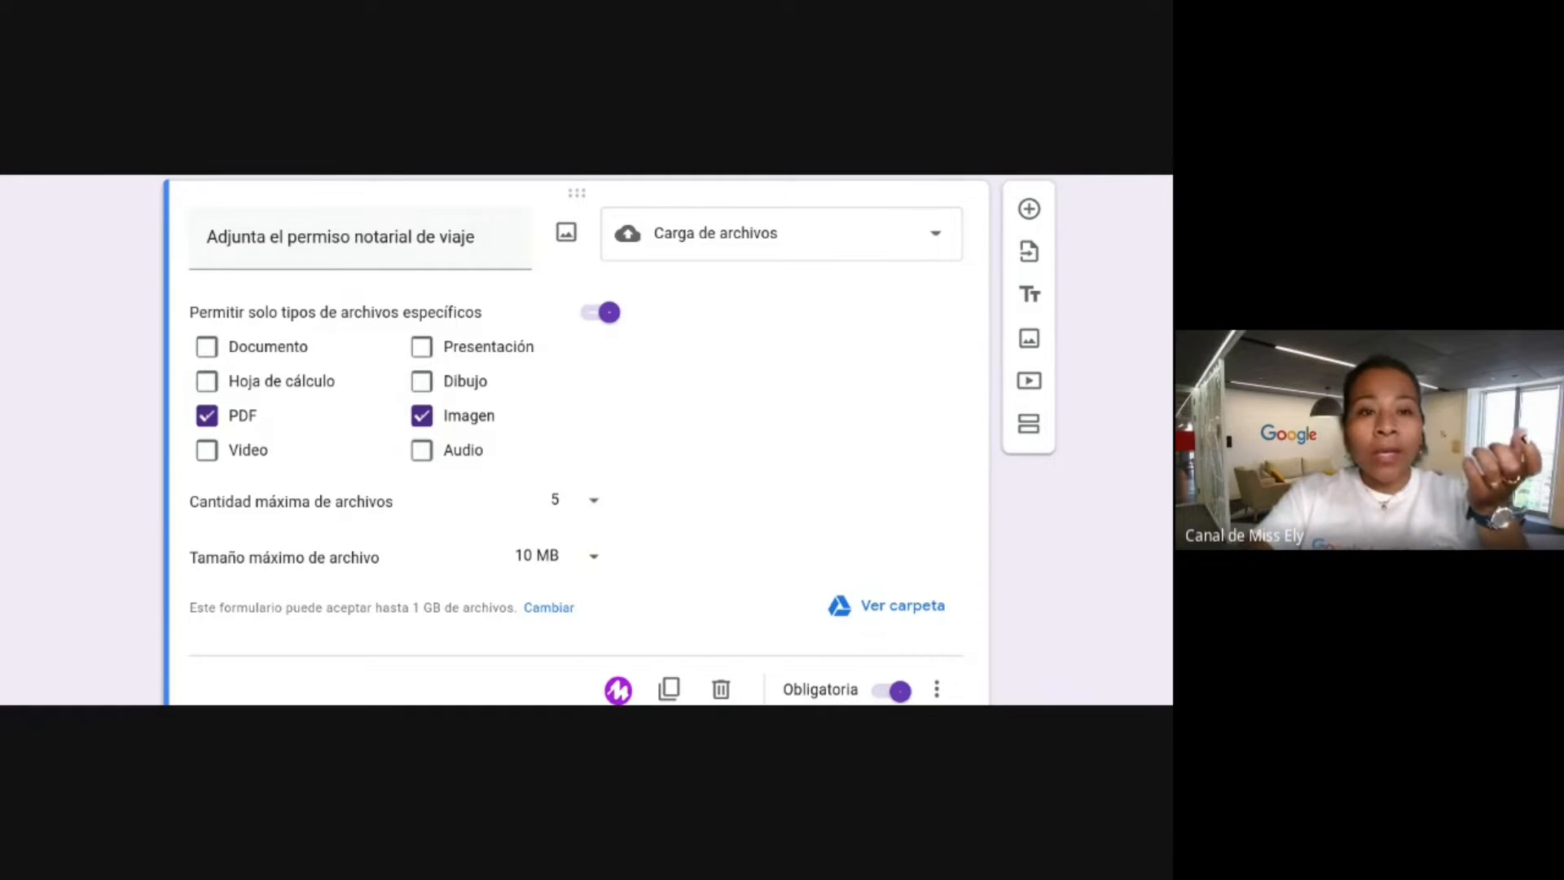
Set Tamaño máximo de archivo to 100 MB on the permit upload question.
left_click(601, 561)
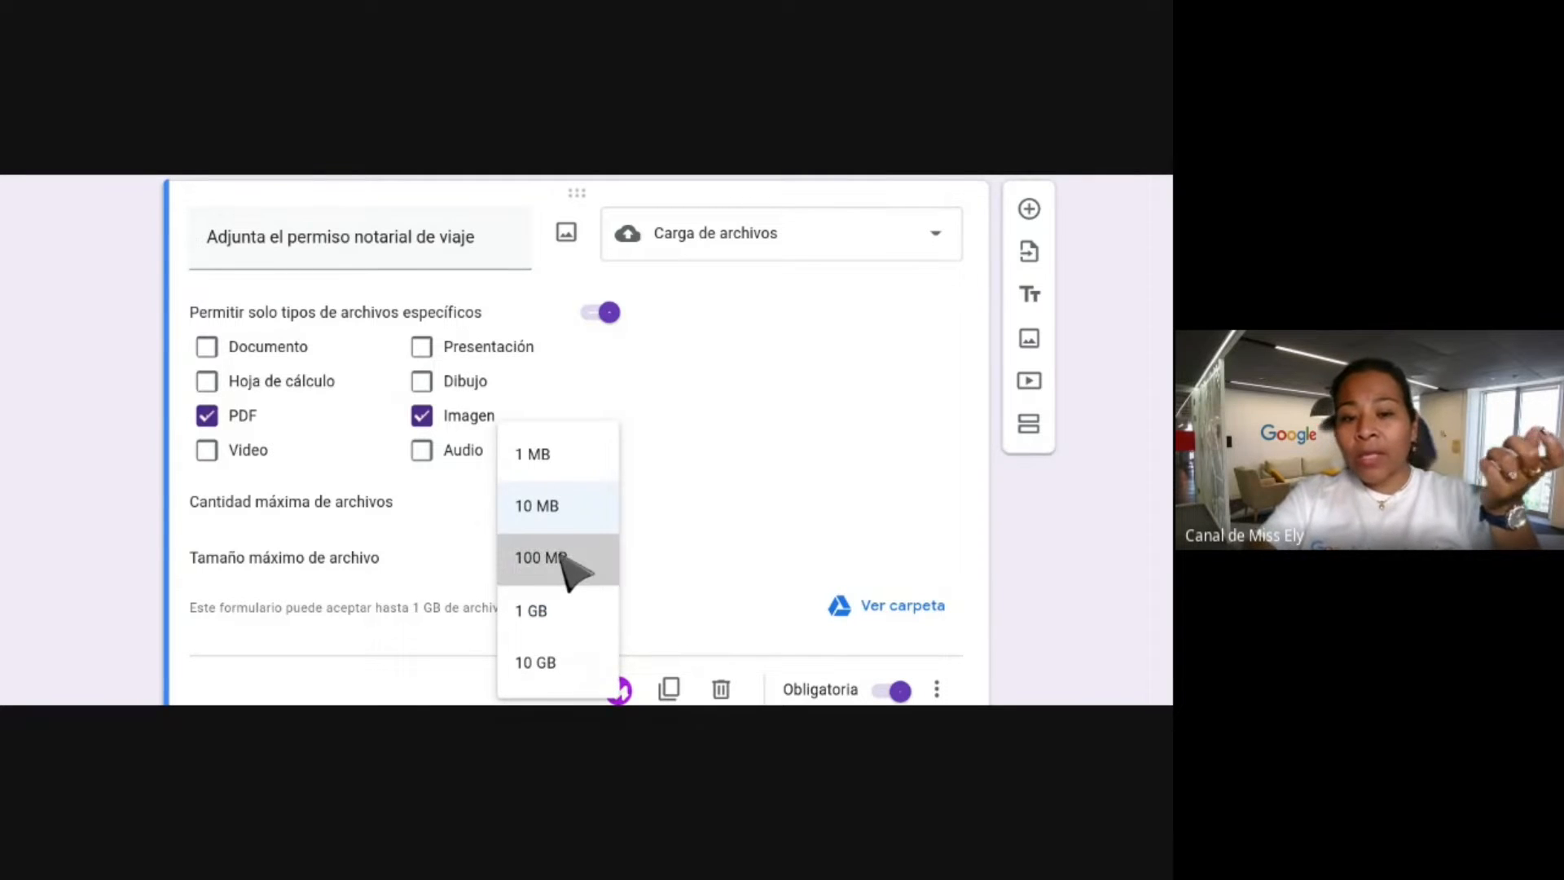
left_click(594, 557)
scroll(731, 478, "down", 1)
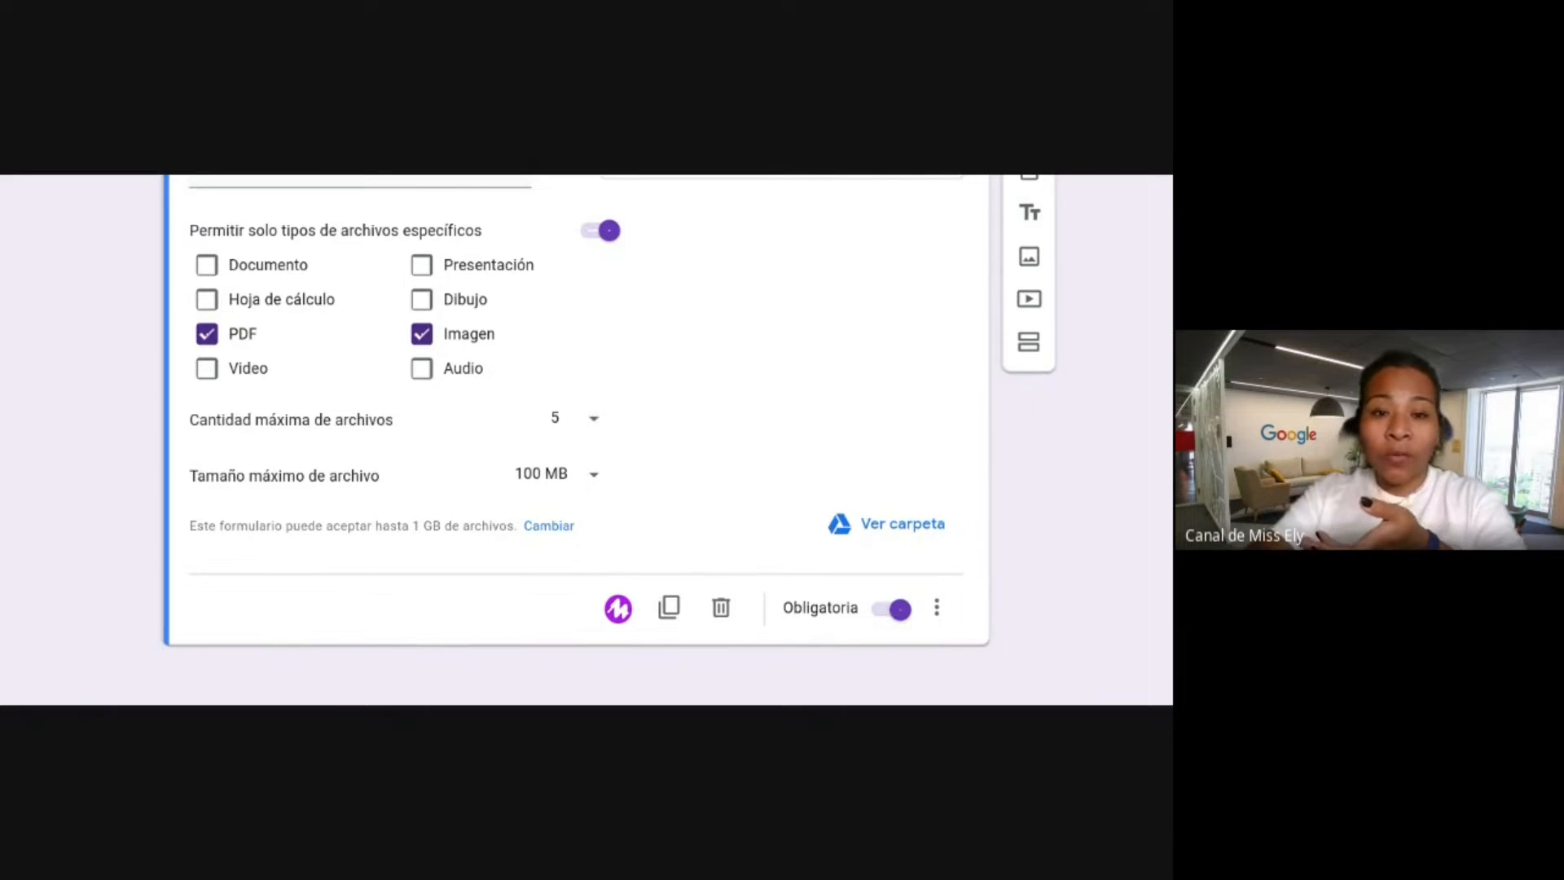
scroll(586, 440, "down", 1)
scroll(587, 440, "up", 6)
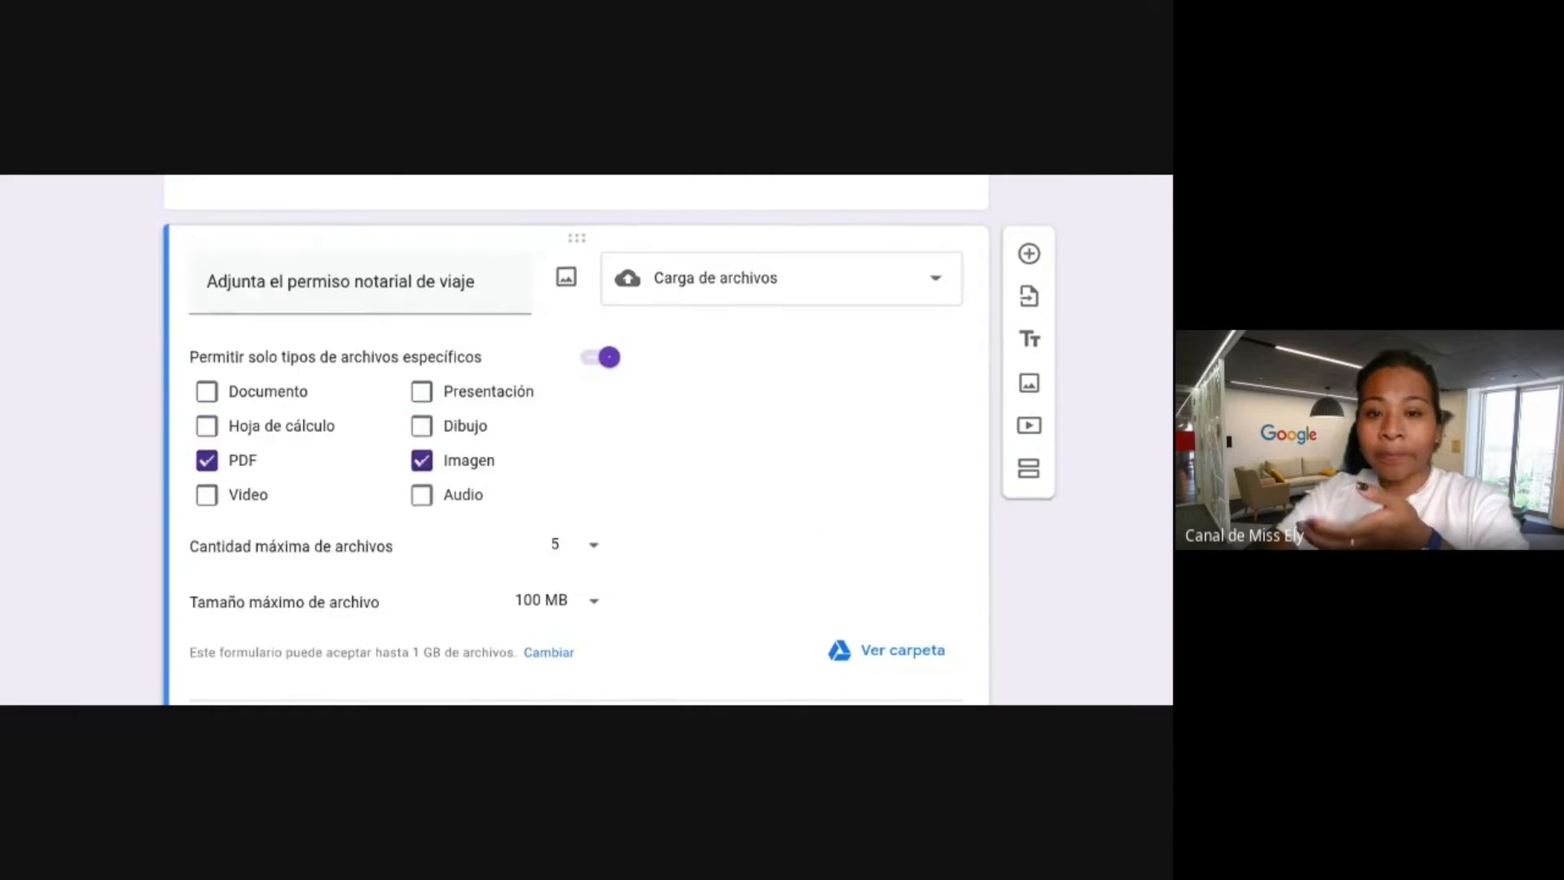
scroll(587, 440, "down", 5)
scroll(772, 516, "down", 2)
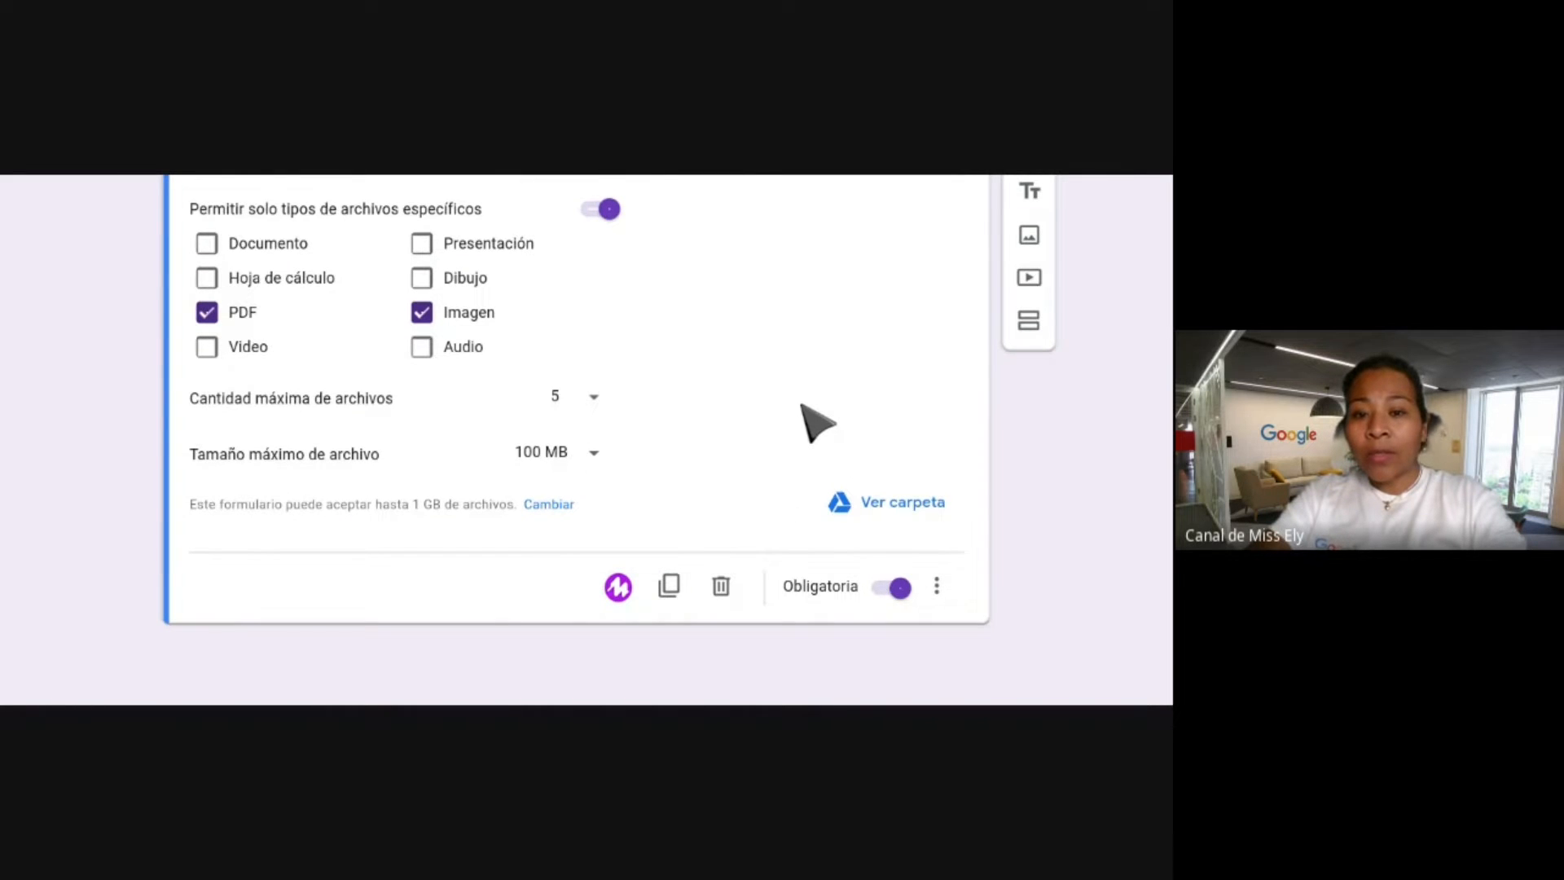
scroll(803, 419, "up", 12)
scroll(804, 418, "down", 8)
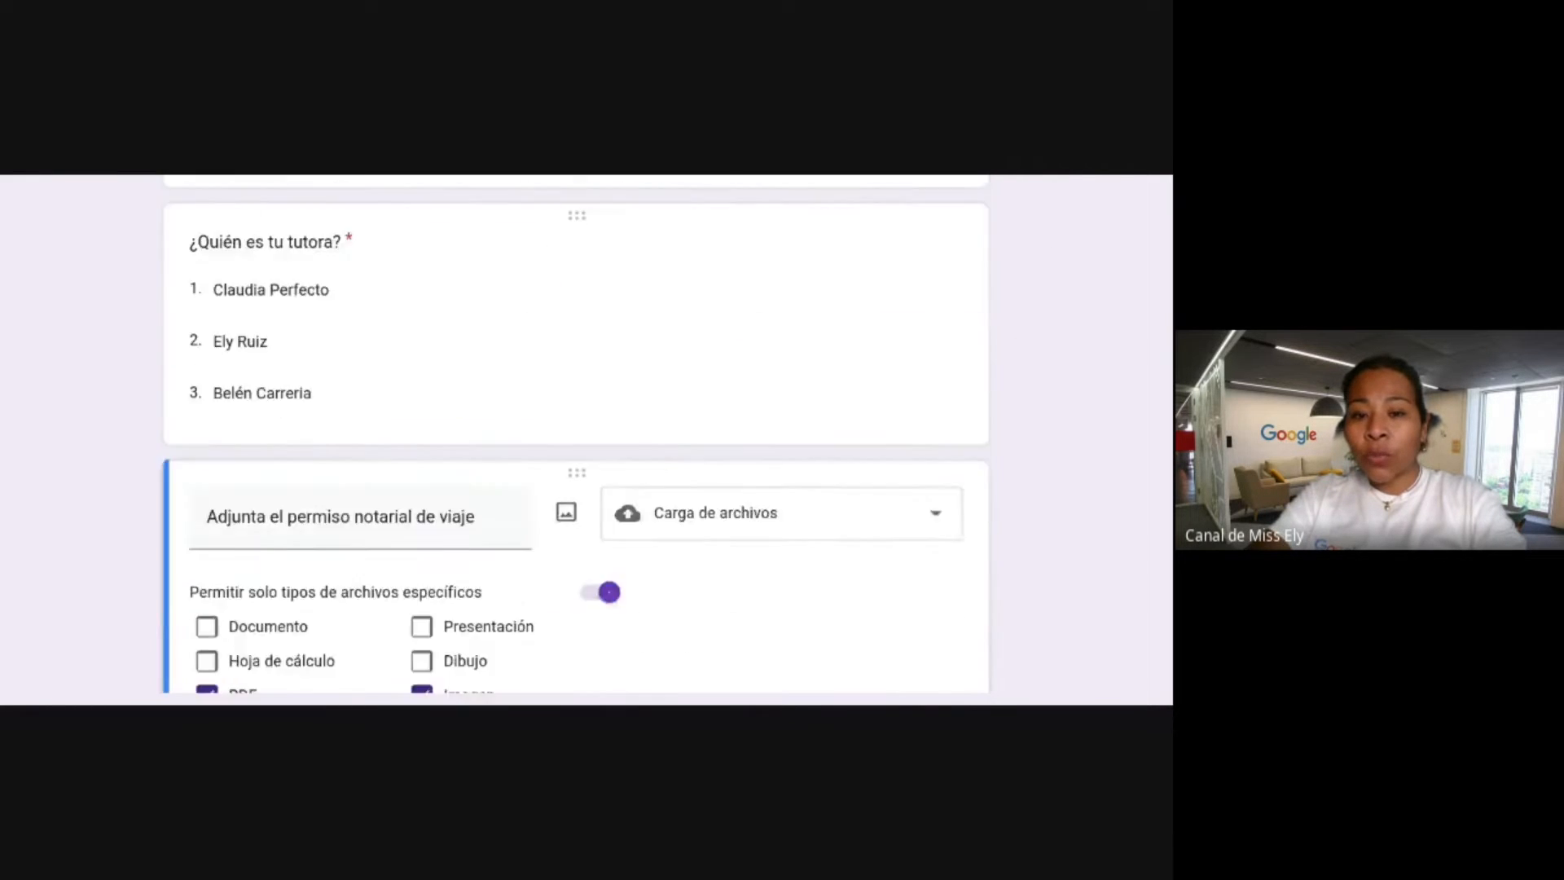
scroll(587, 439, "down", 5)
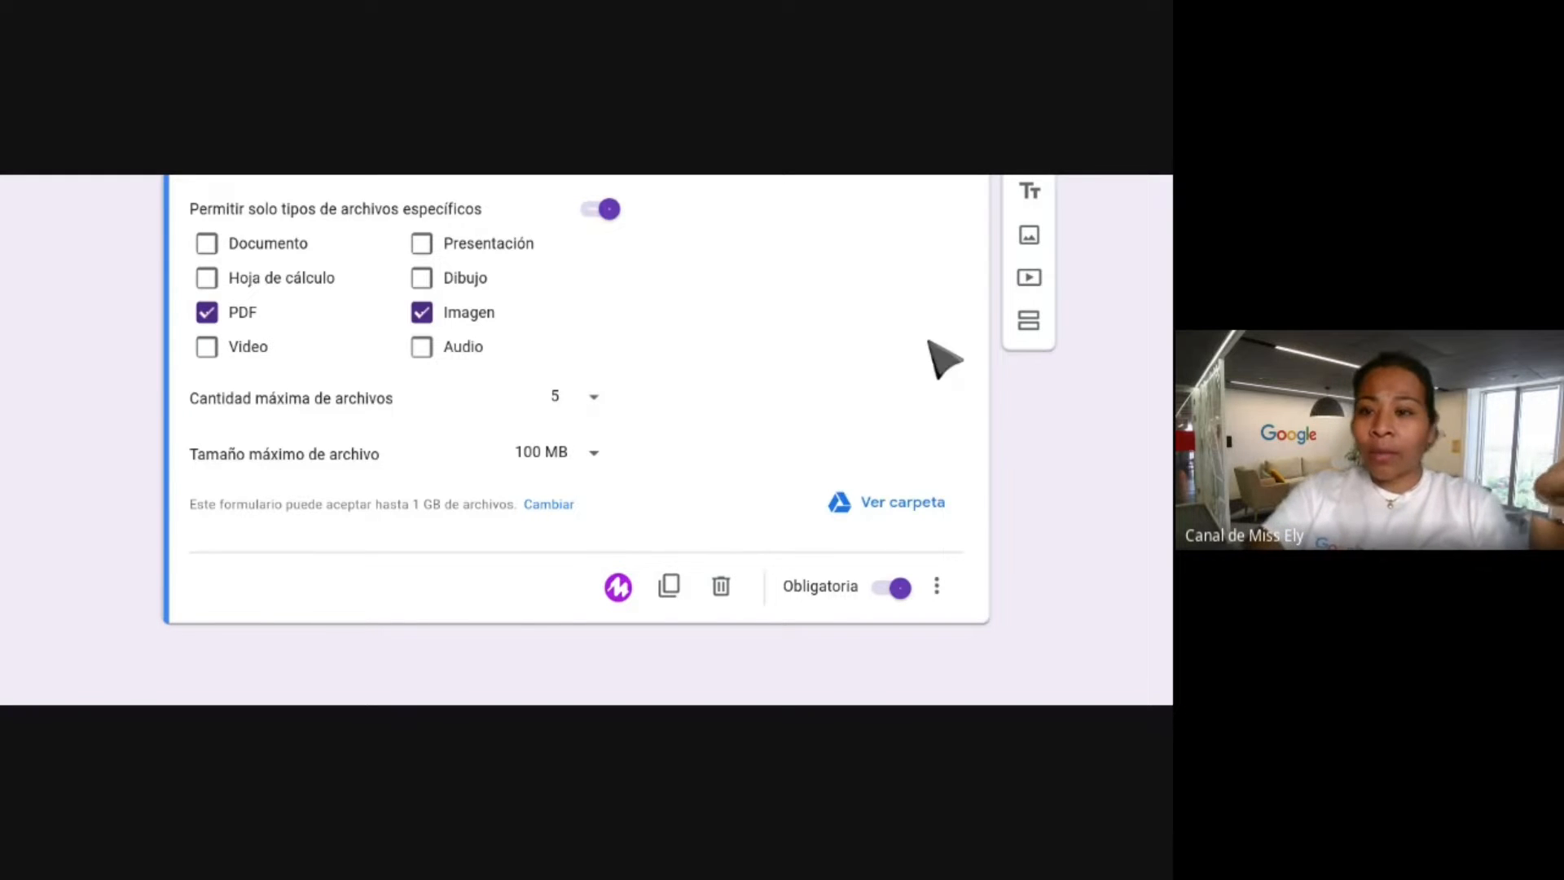
Insert a new section after the permit upload question from the side toolbar.
left_click(1029, 325)
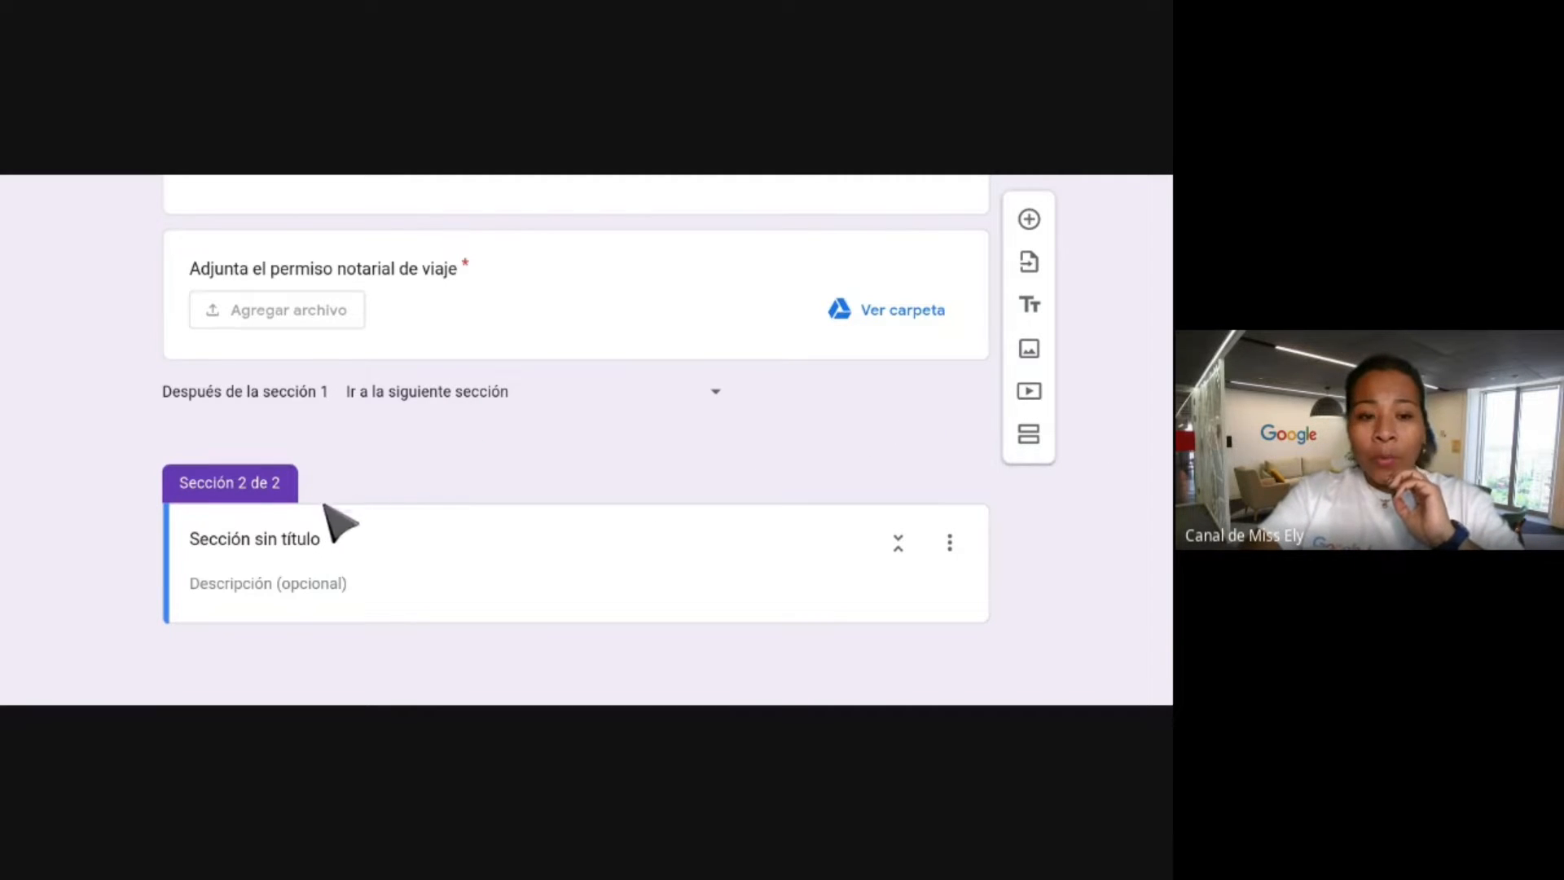
Rename the new section's title to 'Formulario multimedia'.
left_click(281, 540)
triple_click(281, 540)
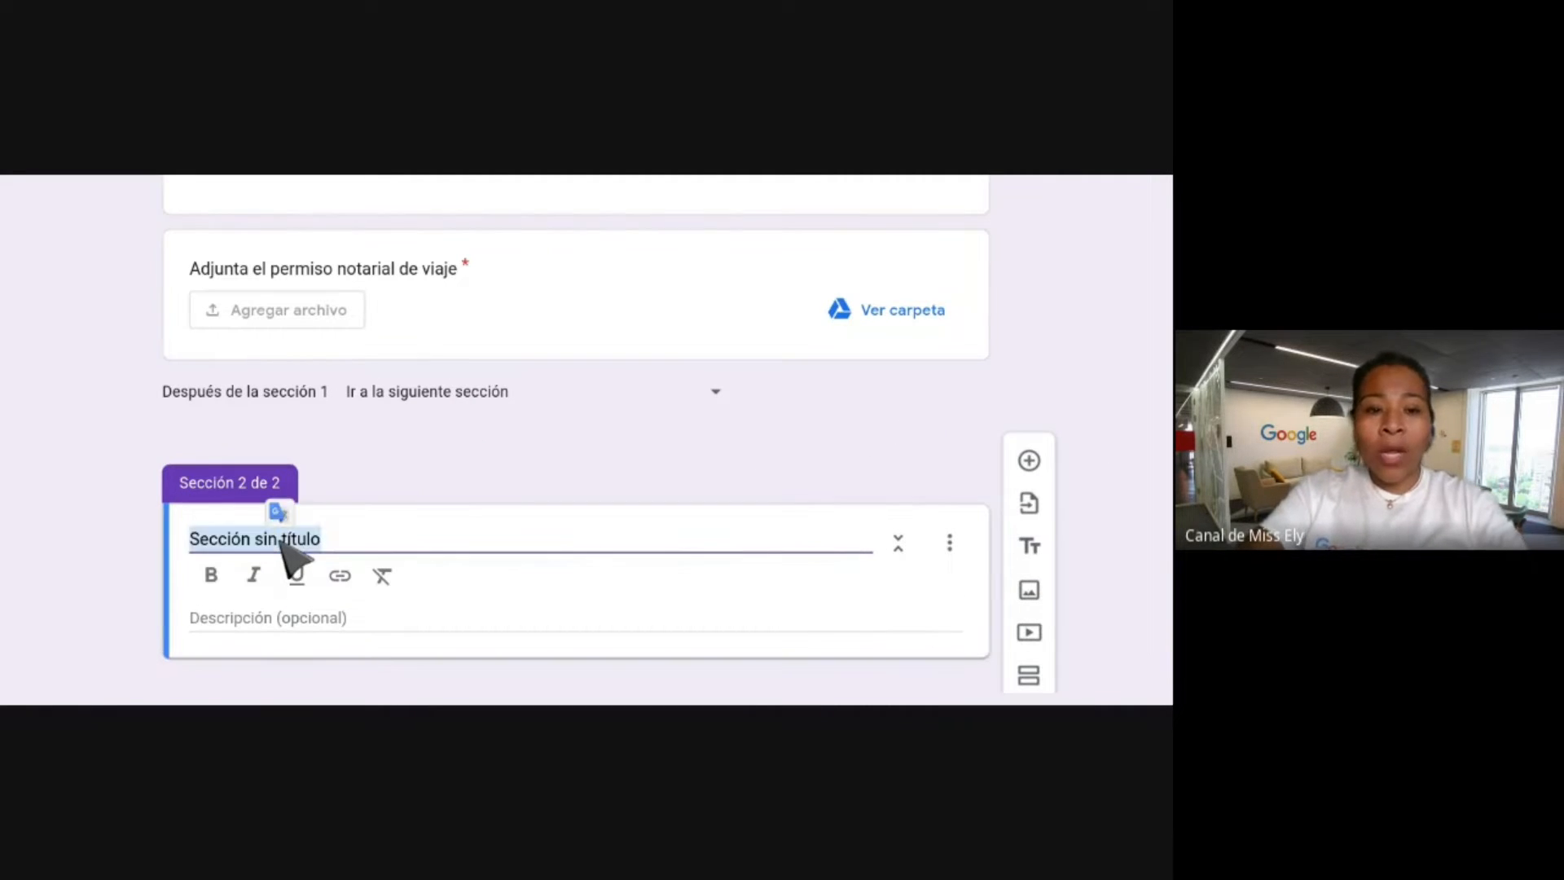
type("Formulario")
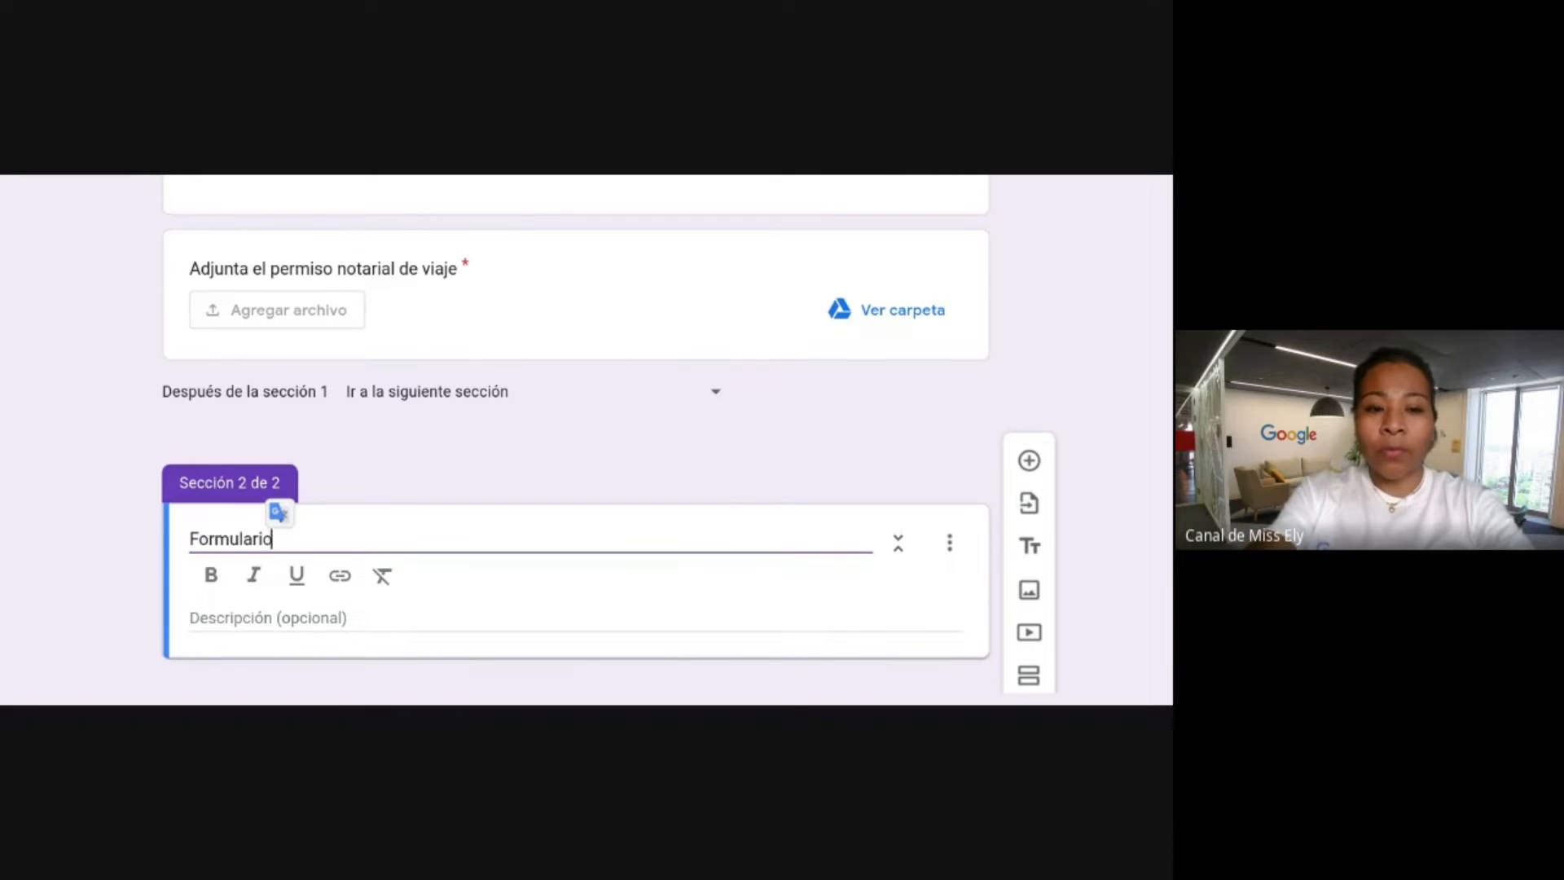
type(" multime")
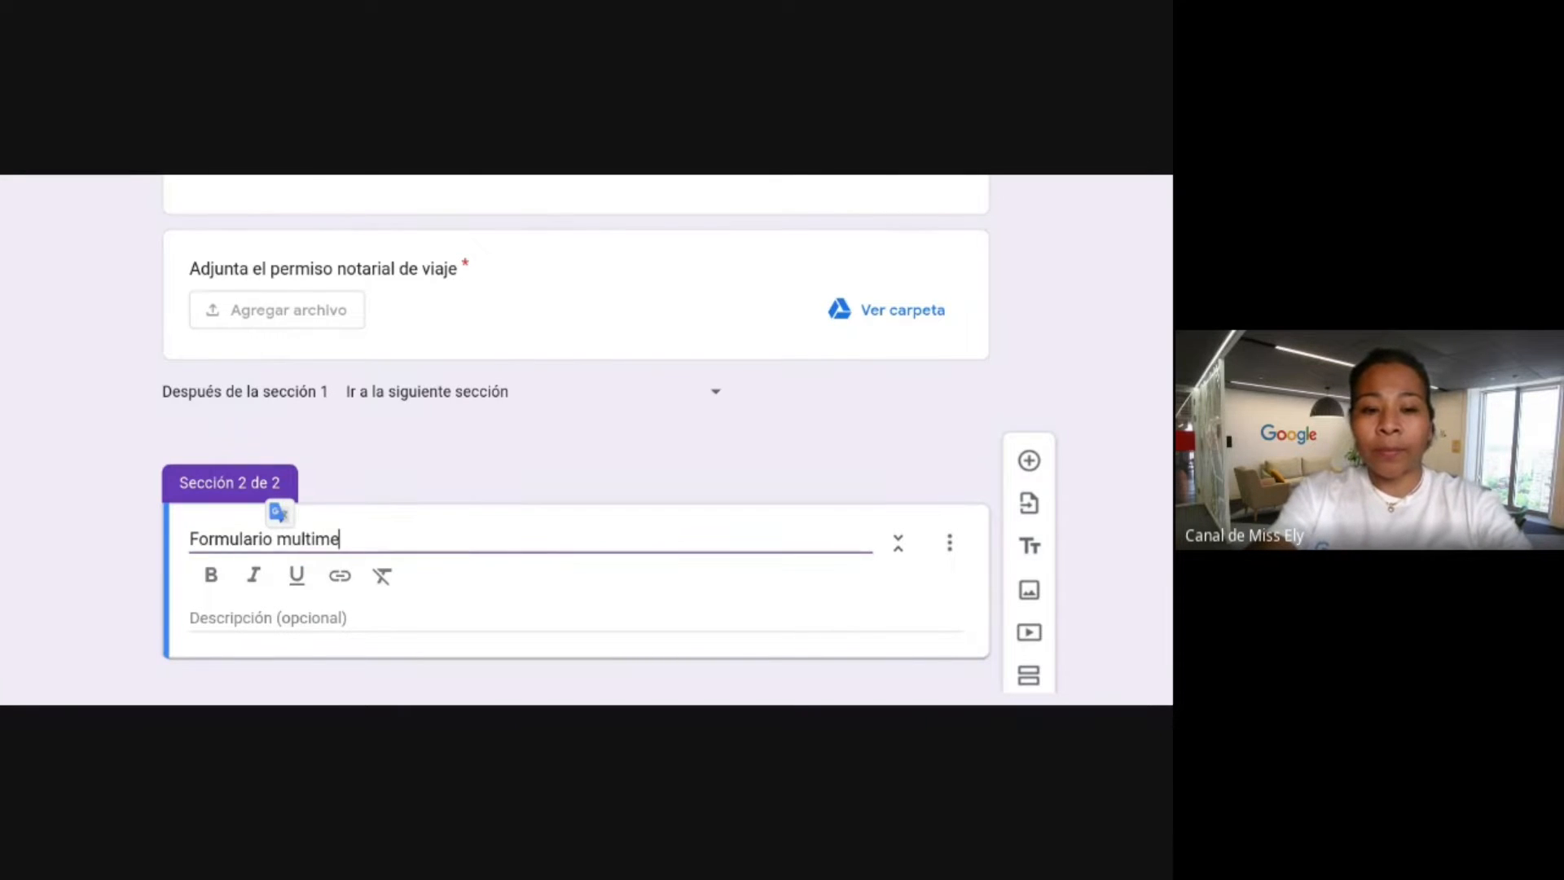
type("dia")
scroll(277, 570, "down", 1)
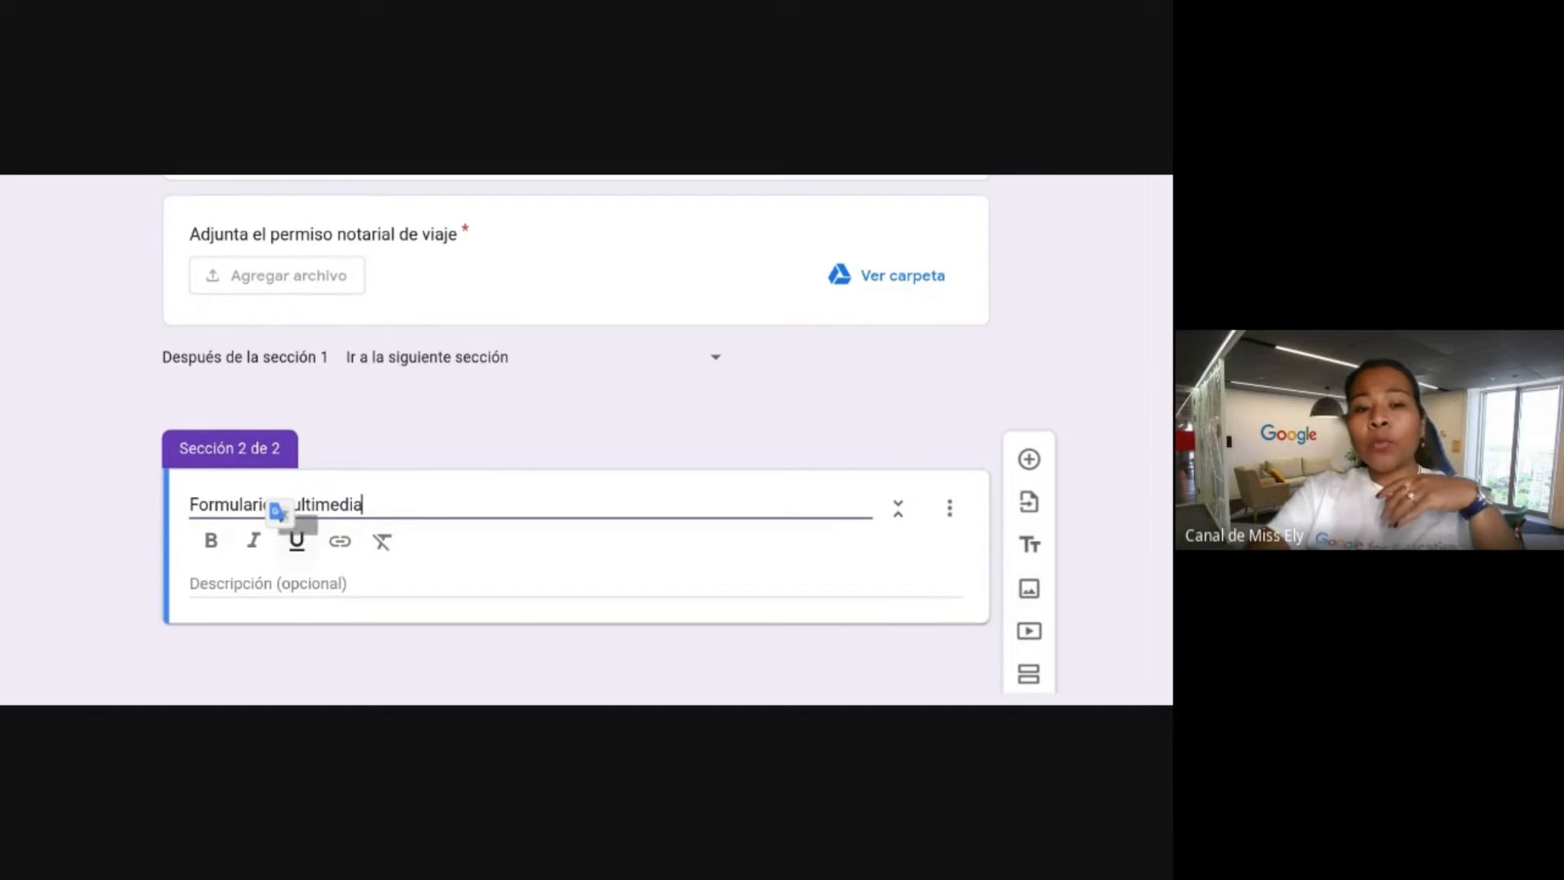
Describe the section as holding questions with the admitted file types.
left_click(275, 579)
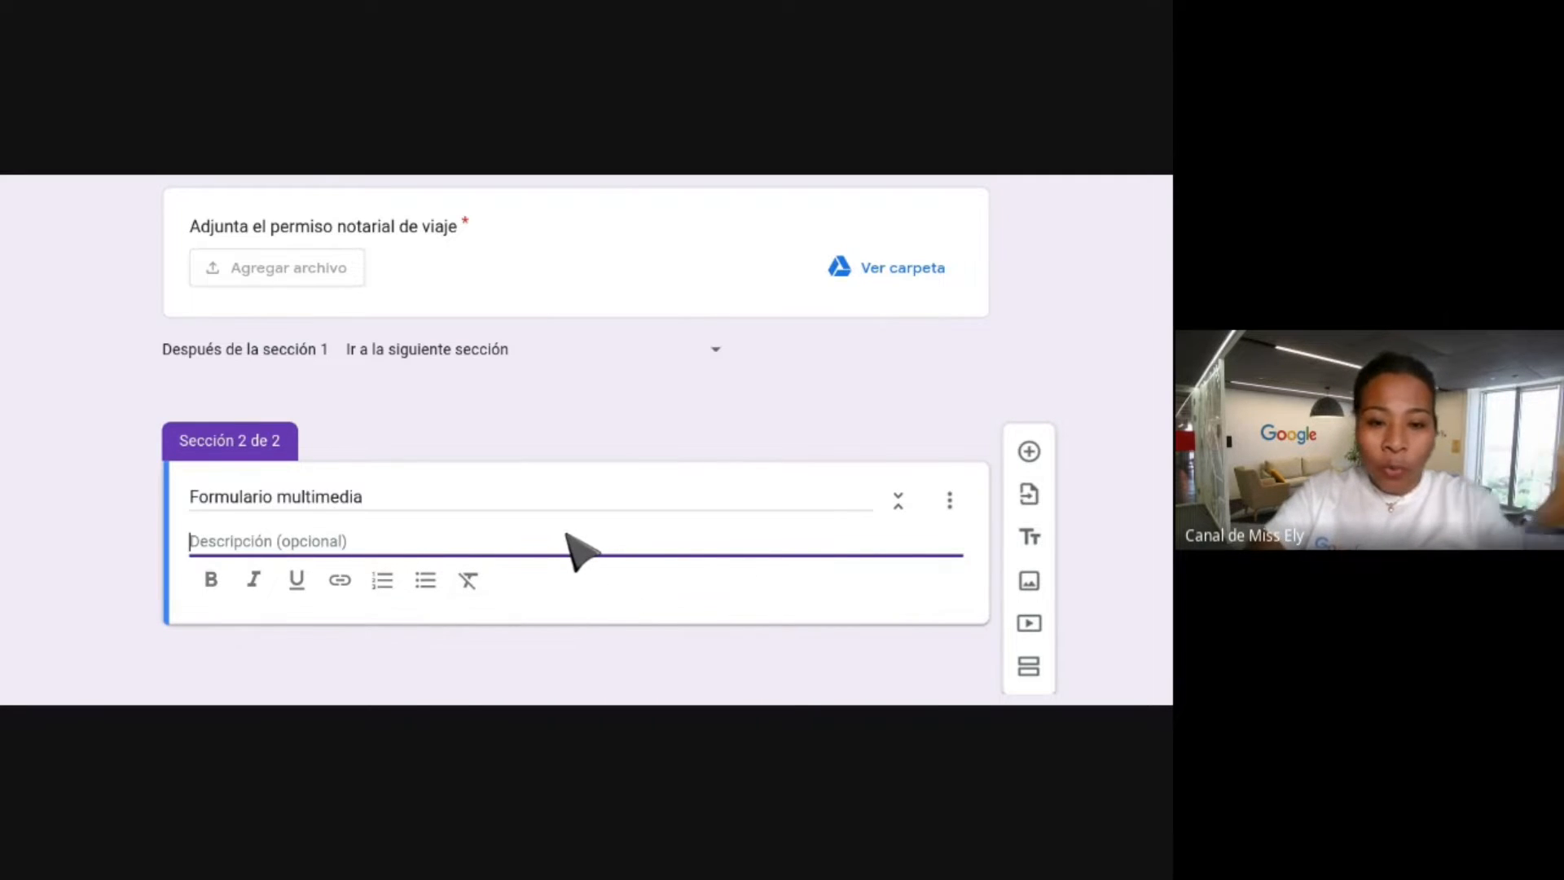
type("Aquí c")
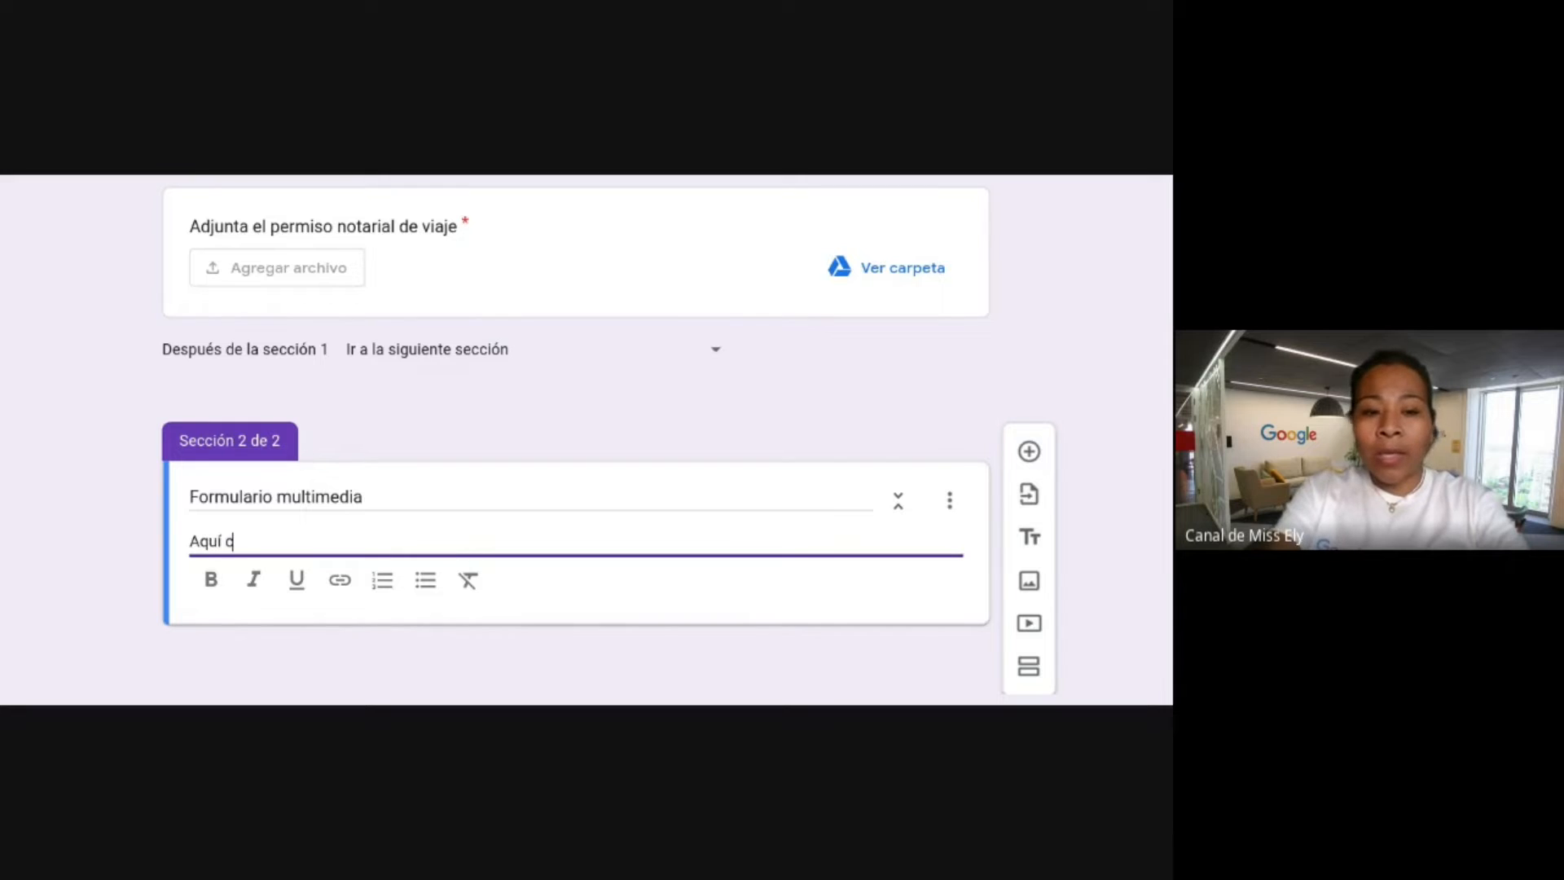
type("olocaremos m")
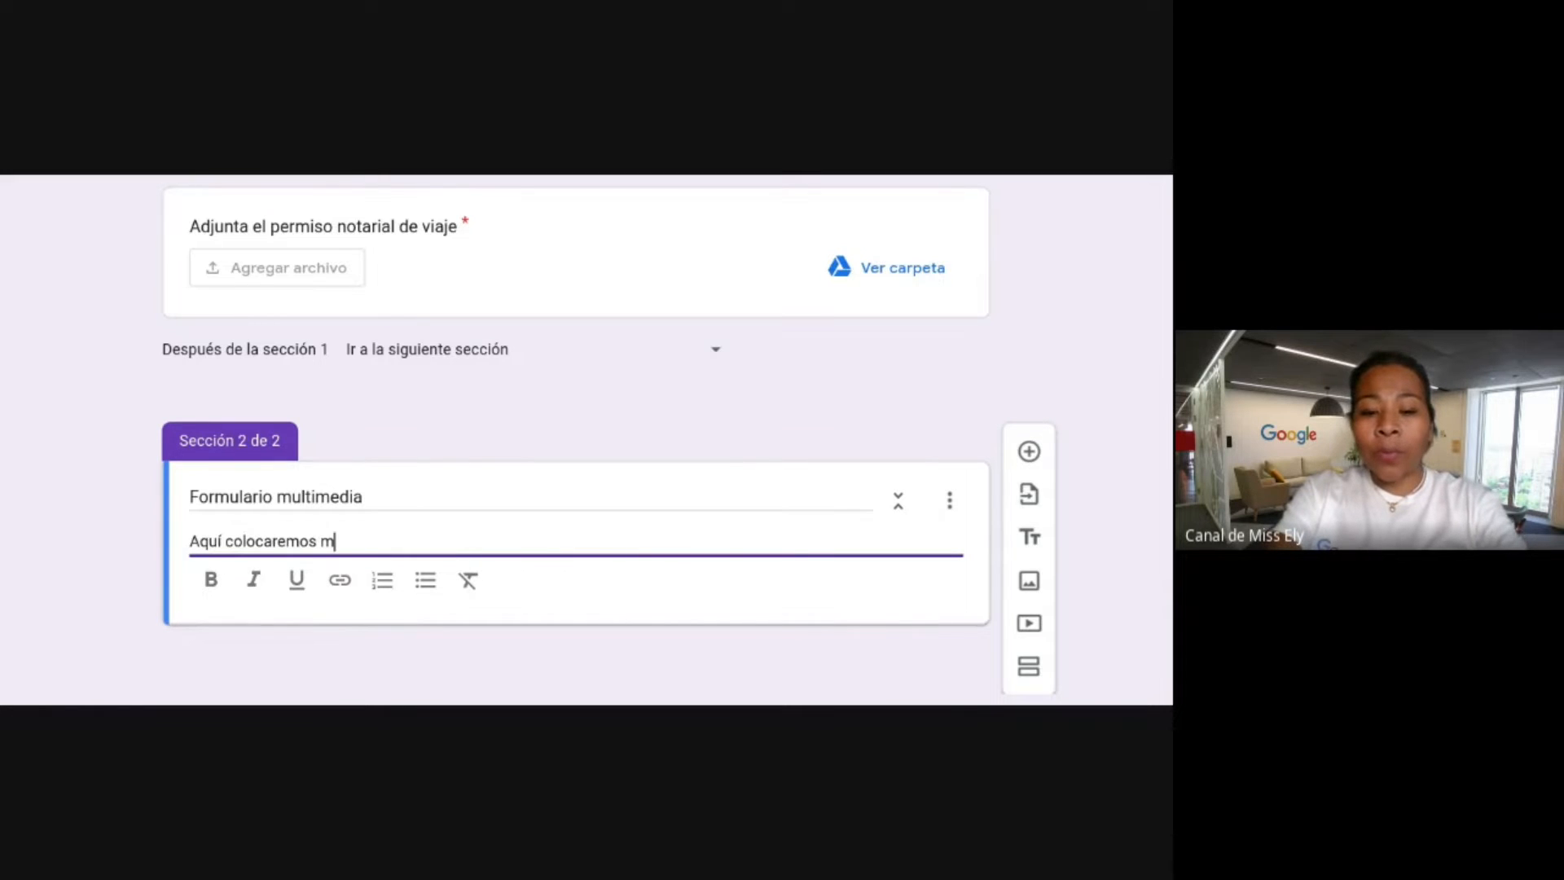
type("¿pr")
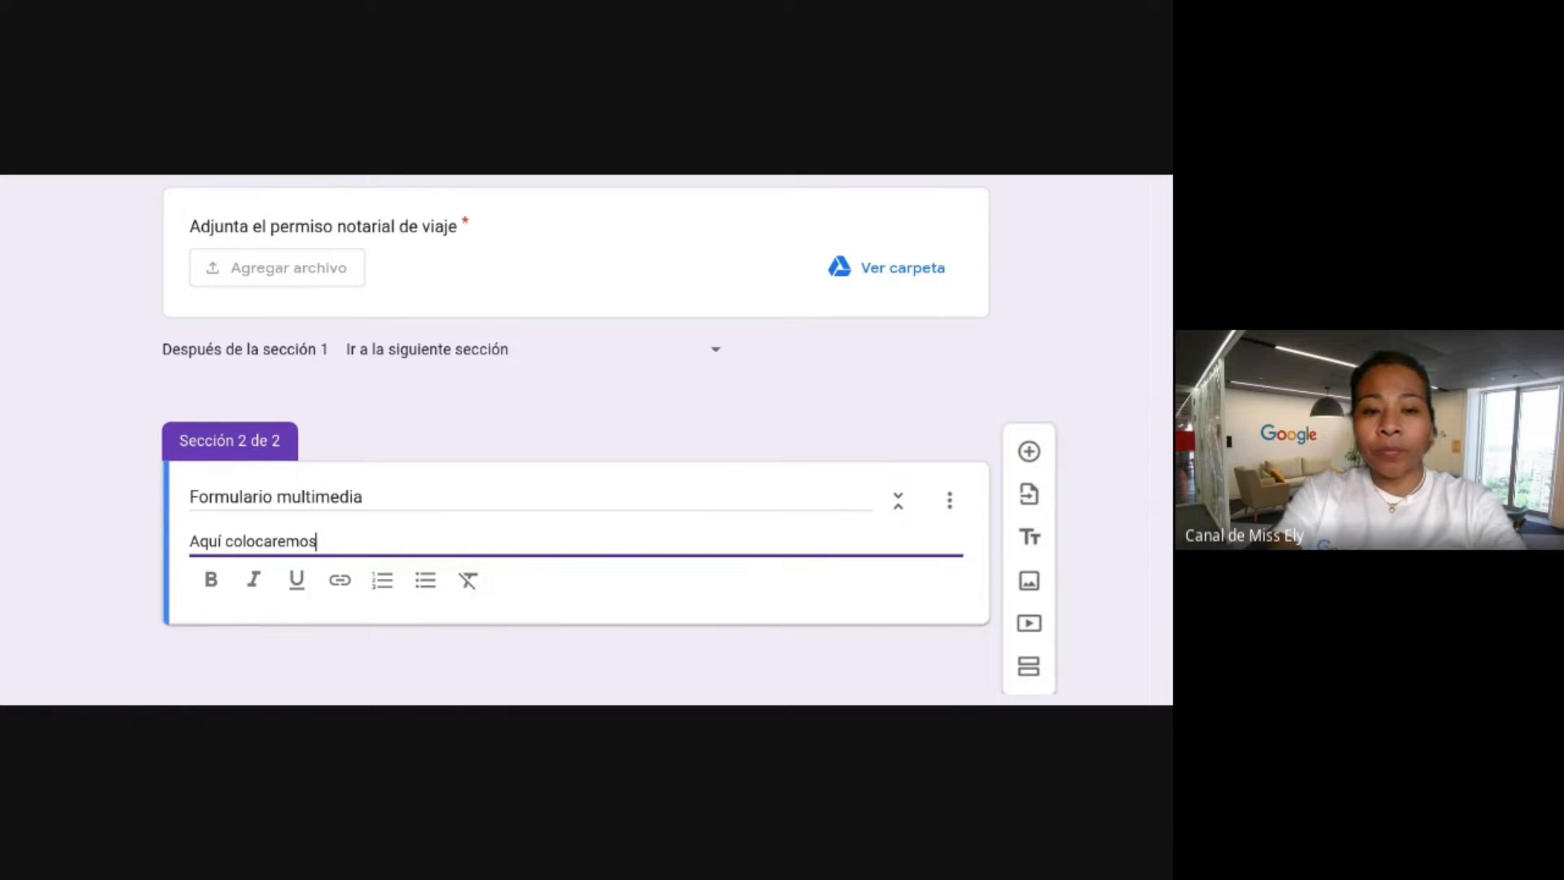
type("preguntas ")
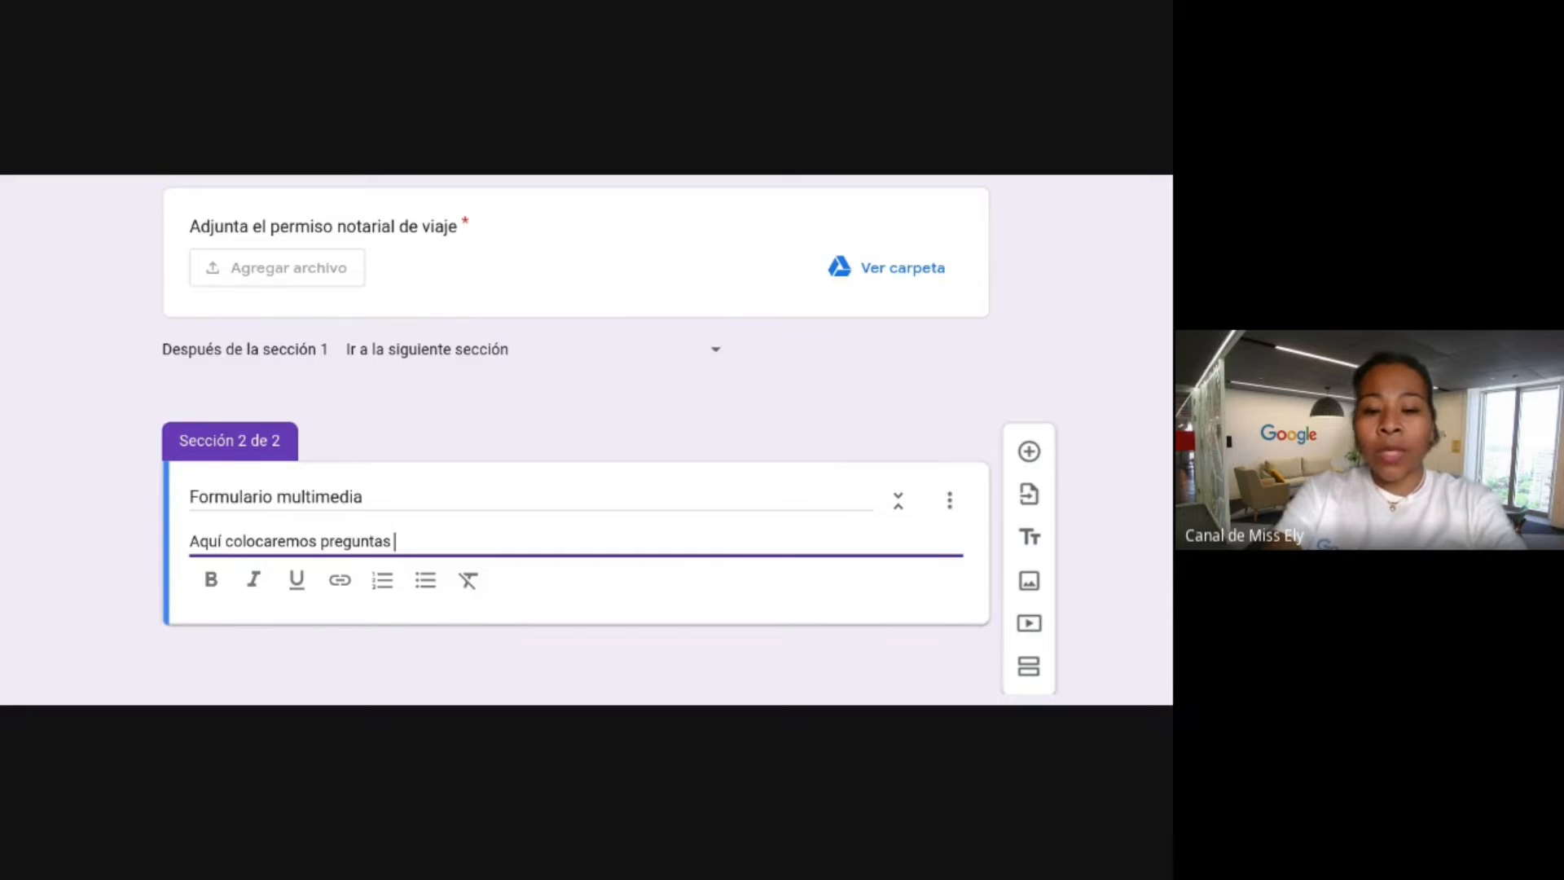
type("con los tipos d")
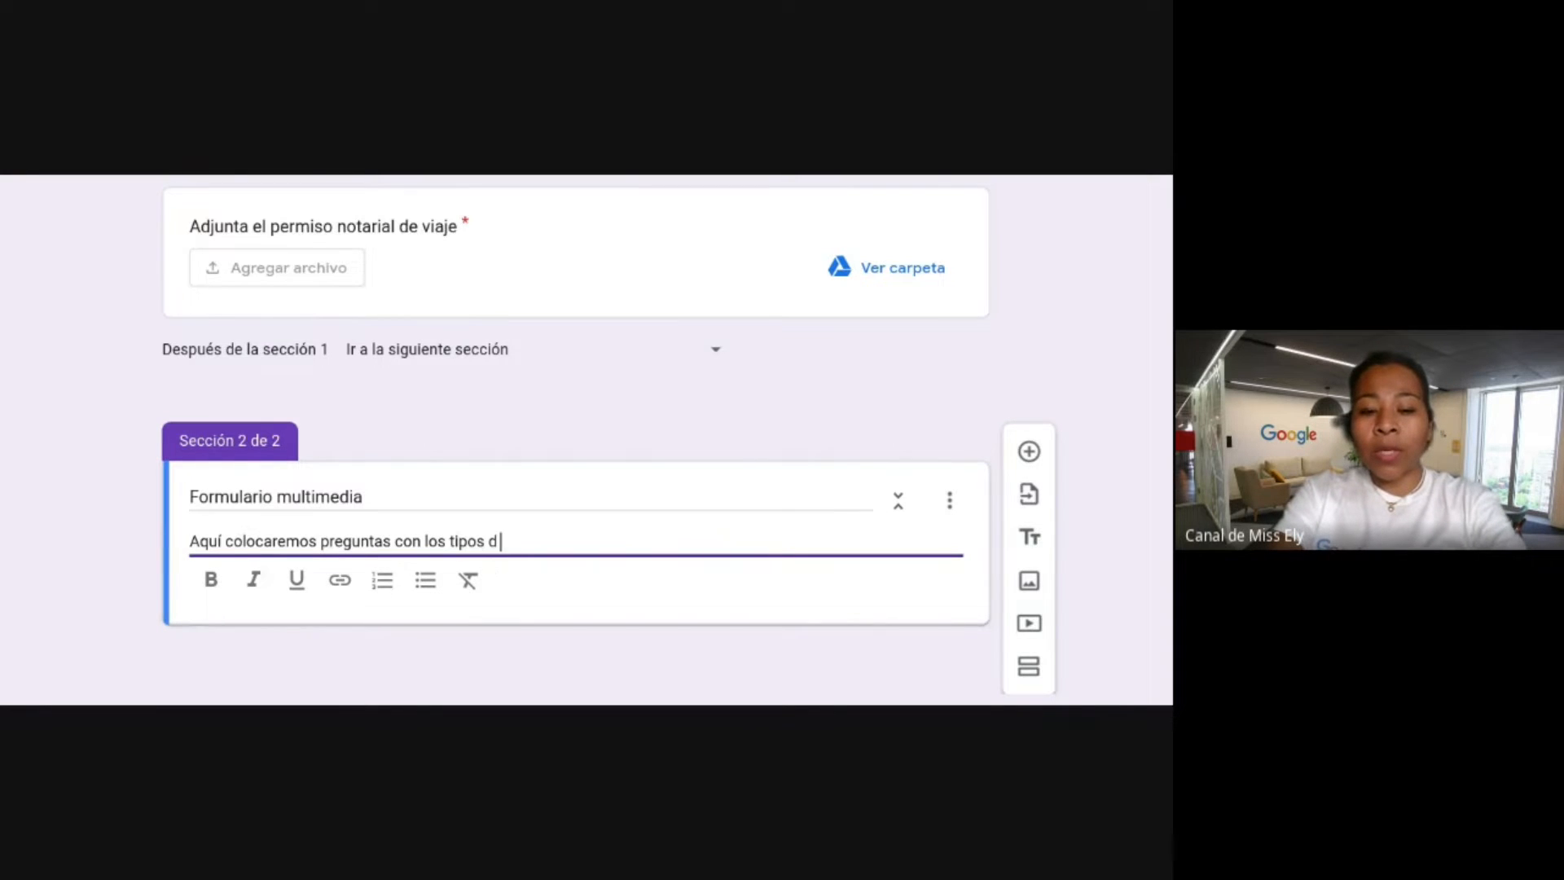
type(" e archiv")
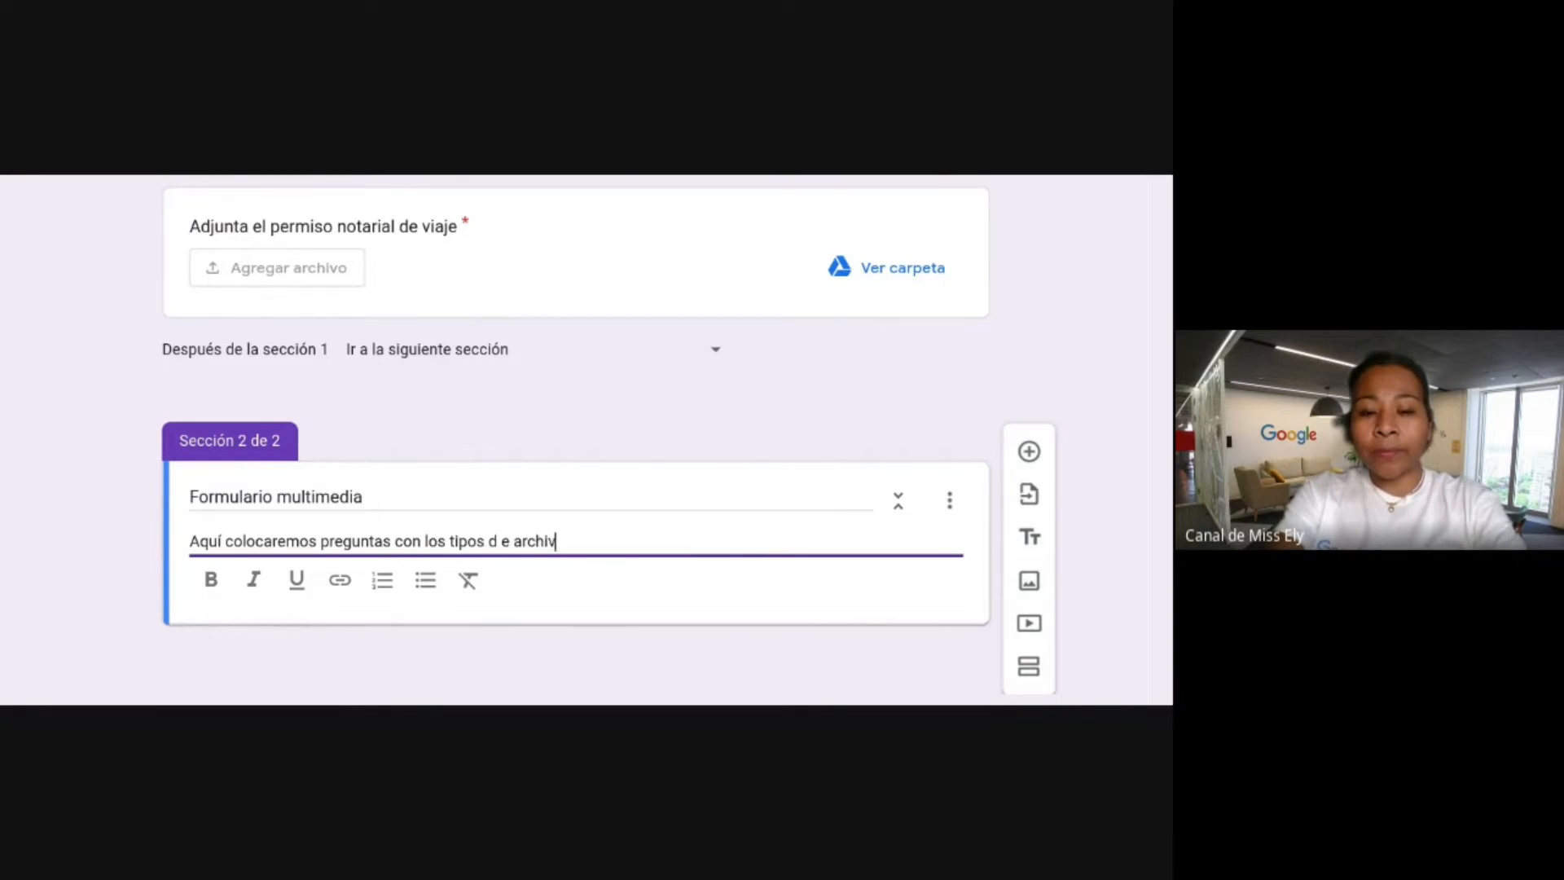
type("o admitidos")
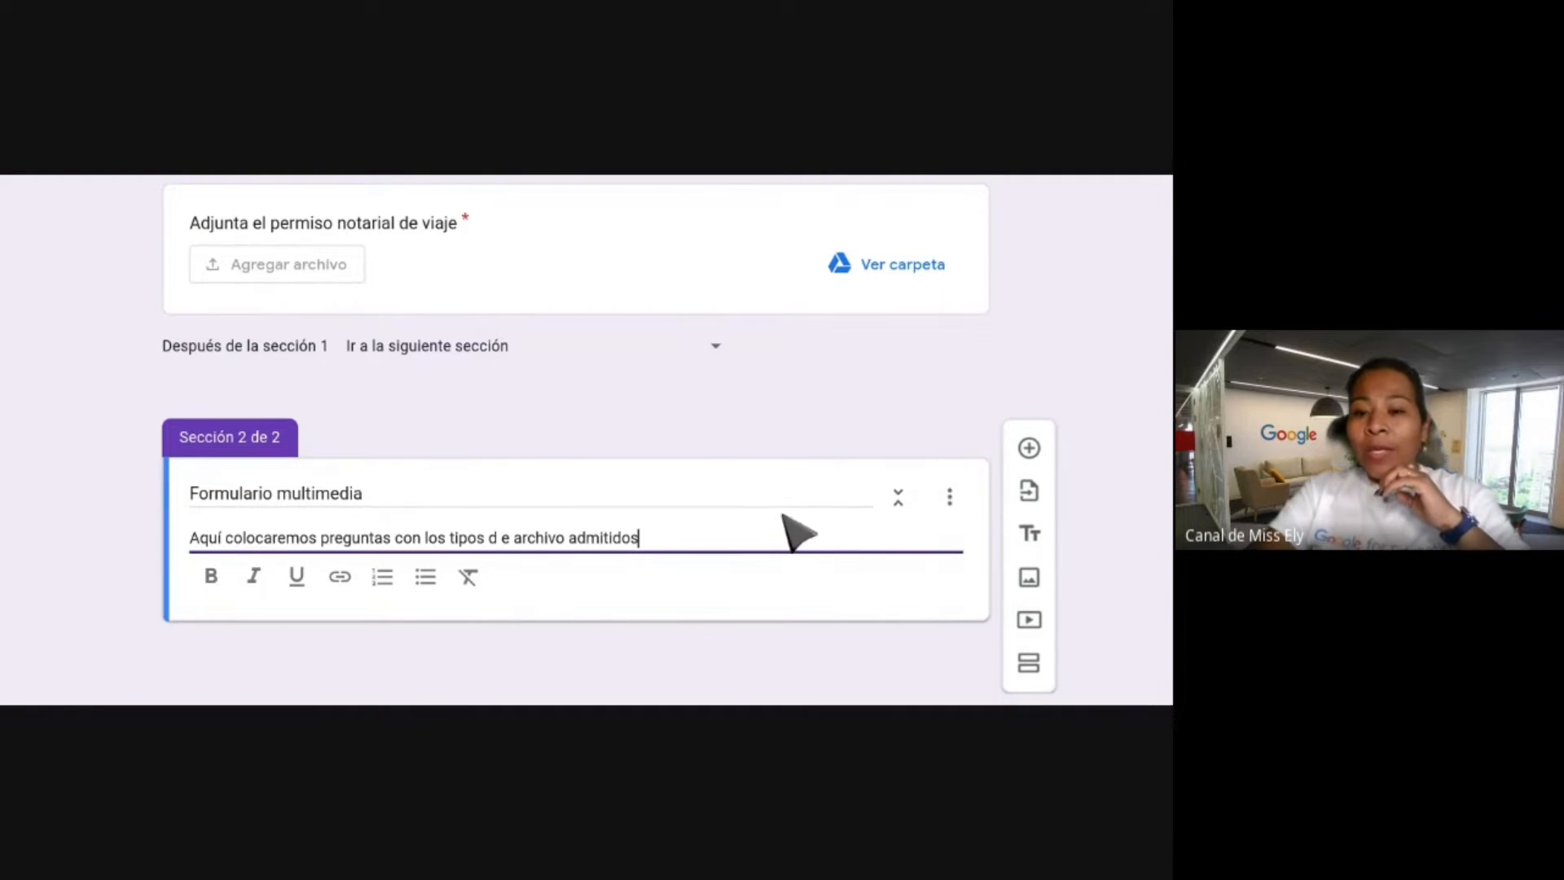
left_click(759, 497)
left_click(262, 440)
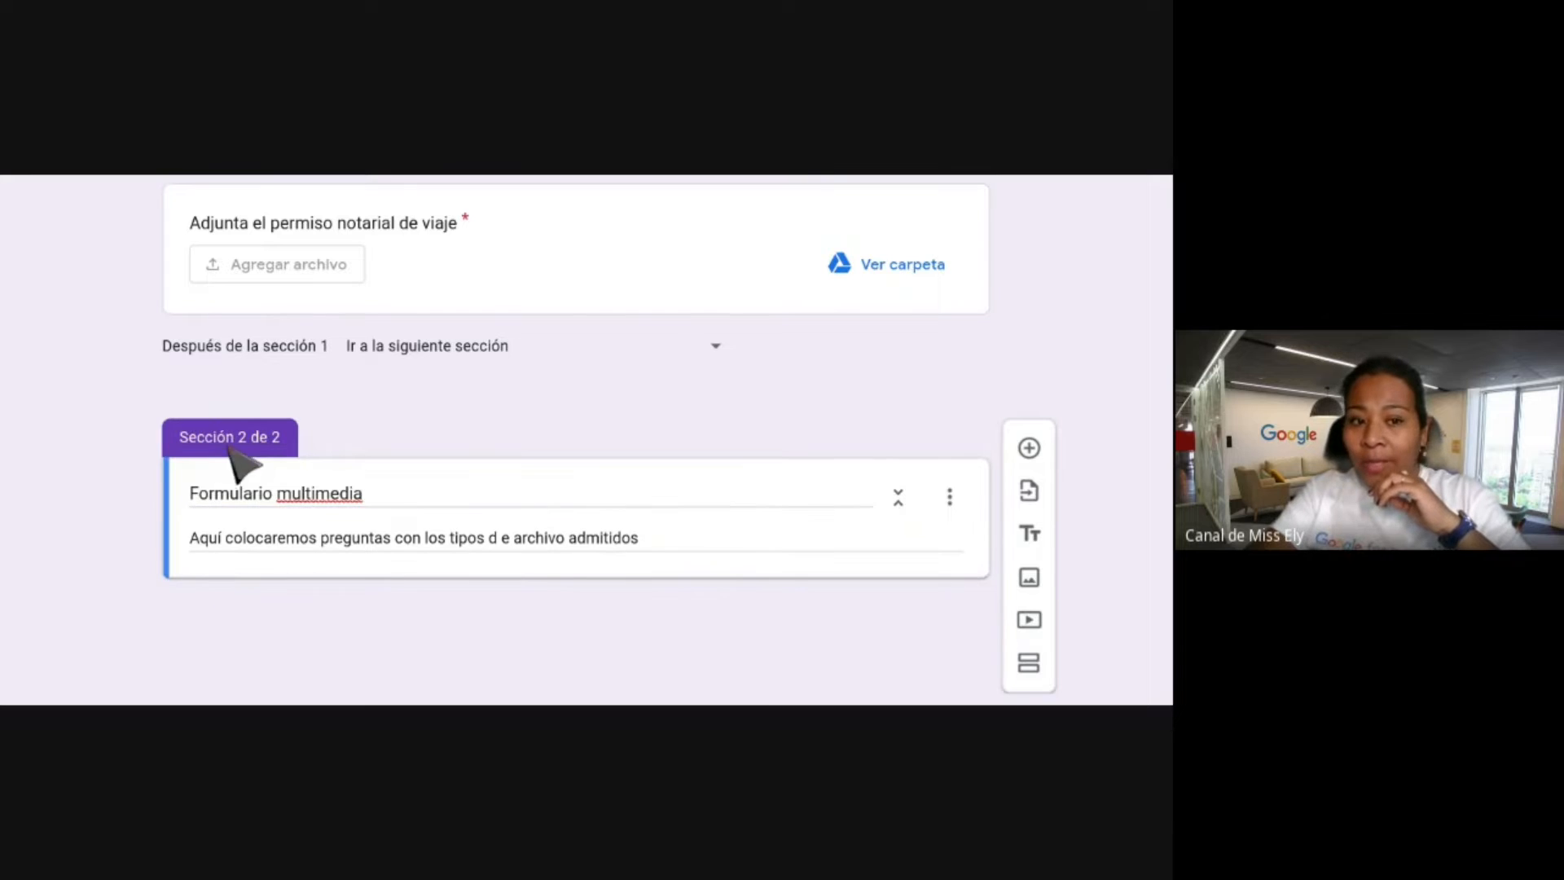
Add a new untitled multiple-choice question inside the Formulario multimedia section.
left_click(1030, 447)
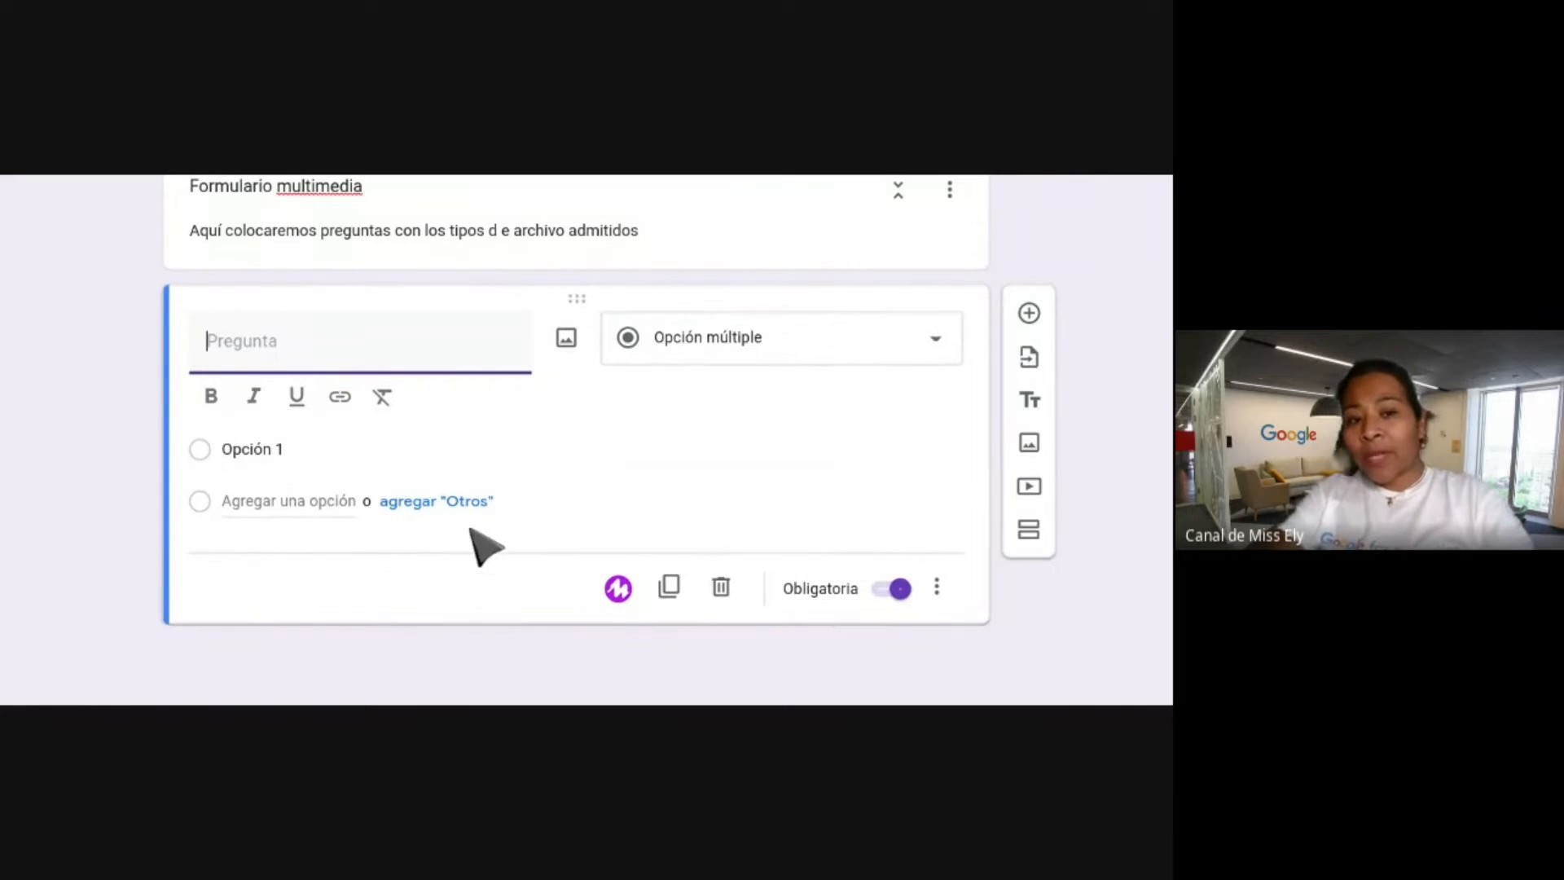
scroll(522, 370, "up", 2)
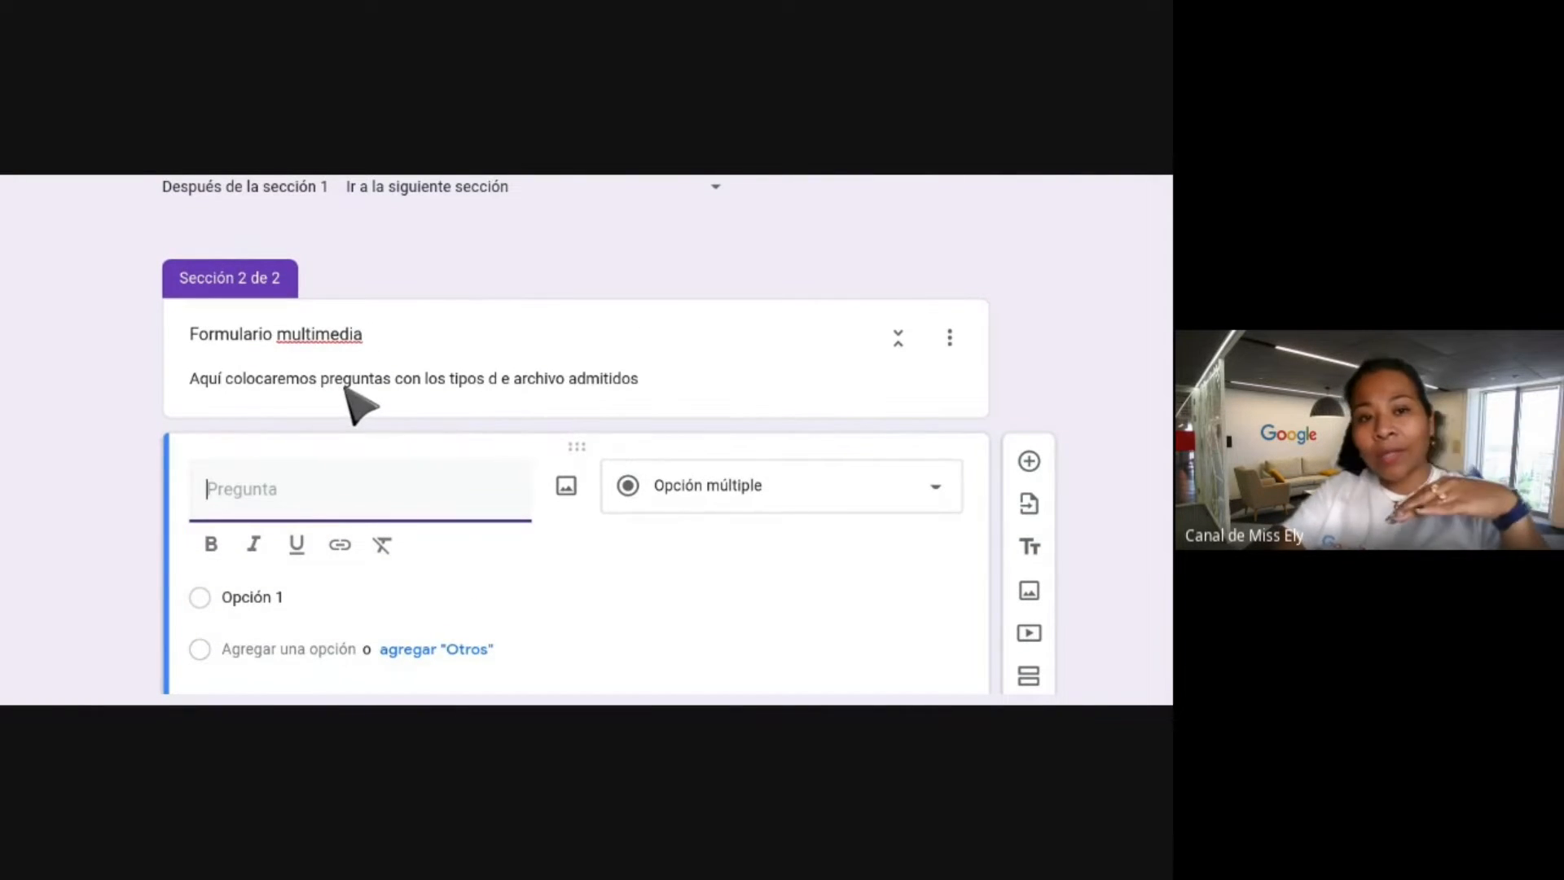
scroll(350, 408, "up", 8)
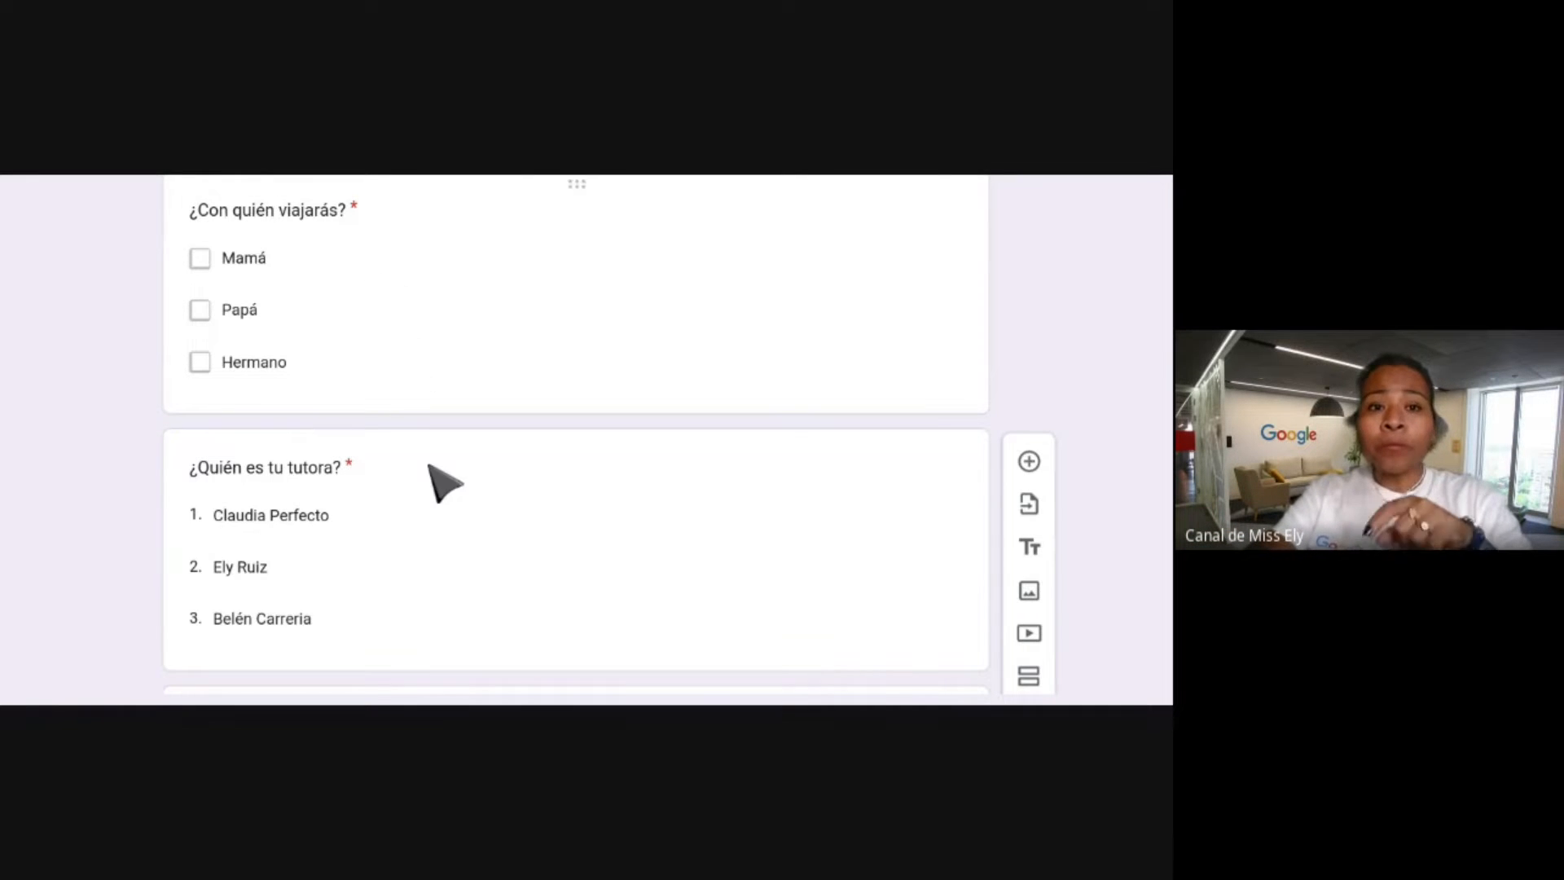
scroll(440, 488, "down", 3)
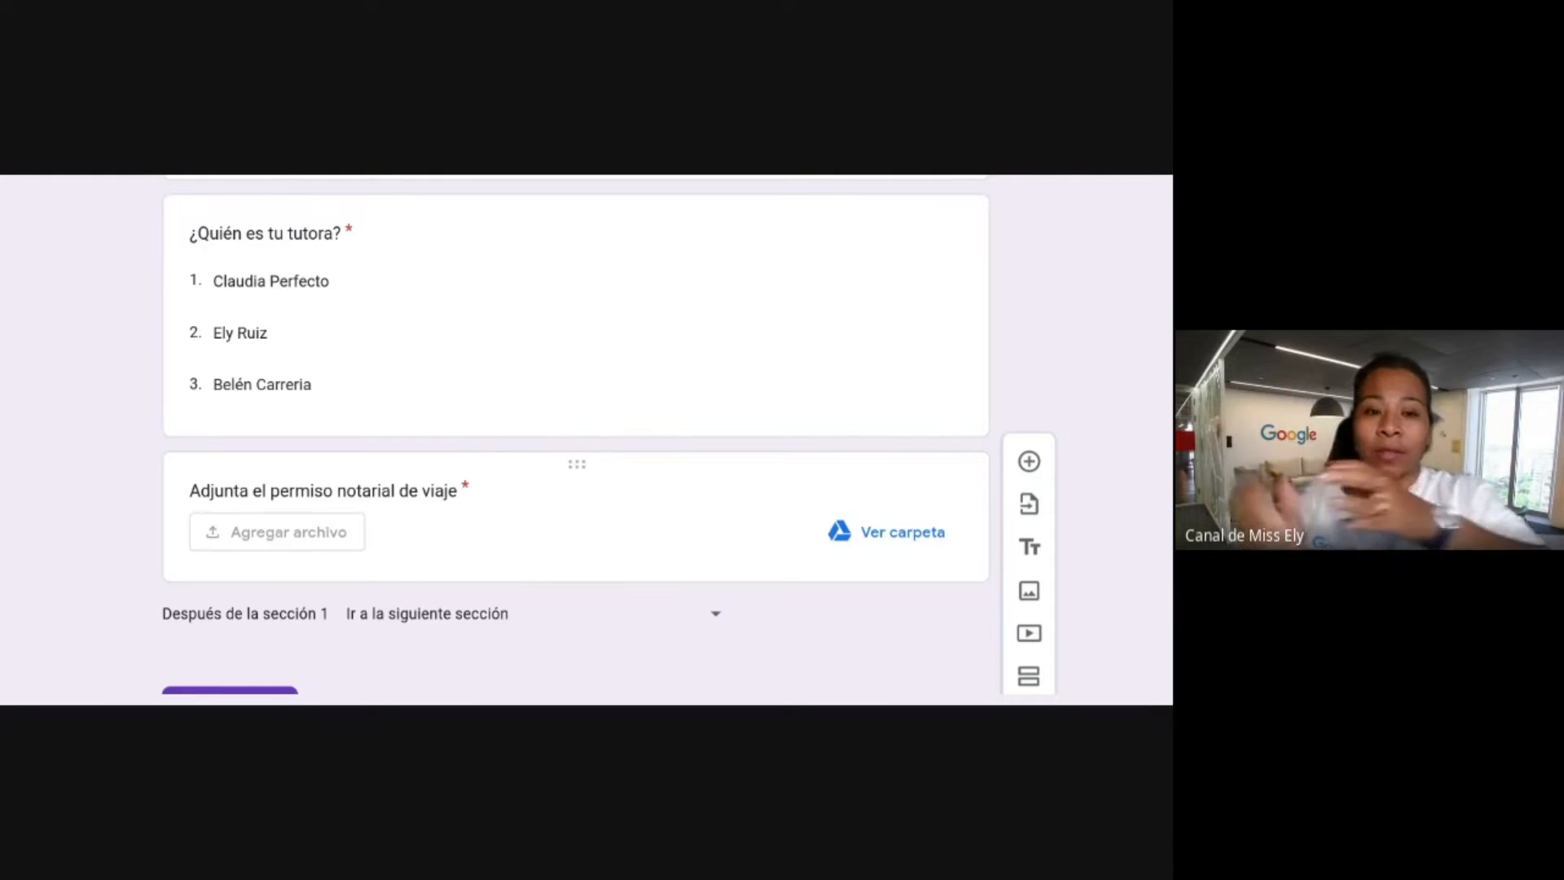
scroll(575, 440, "down", 2)
scroll(440, 440, "down", 5)
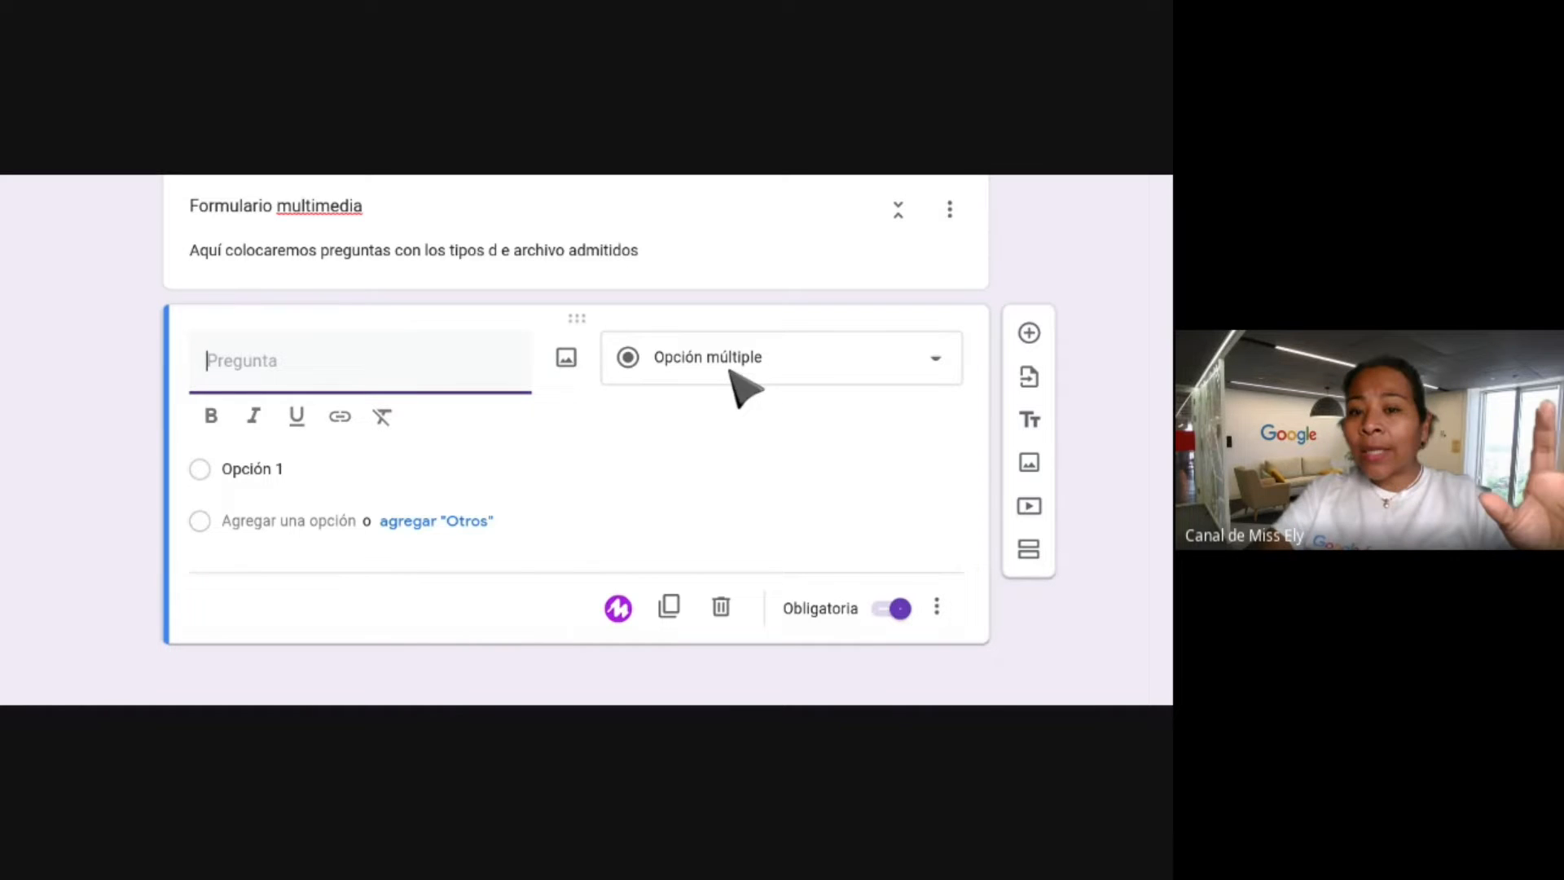
Make the new question a Fecha (date) question titled 'Elige tu fecha de nacimiento'.
left_click(865, 368)
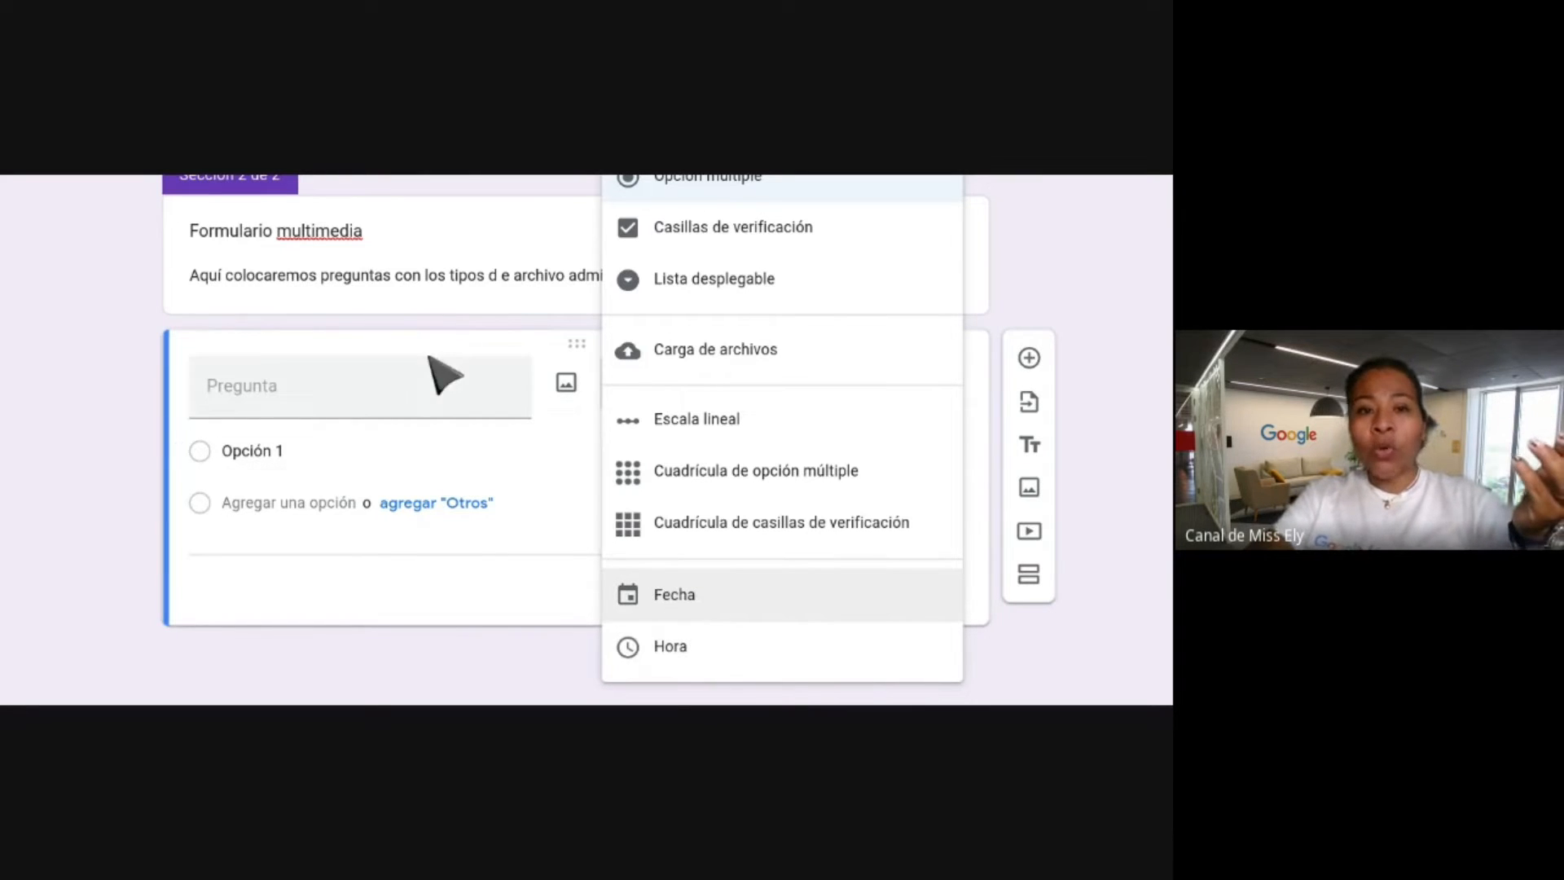
left_click(670, 608)
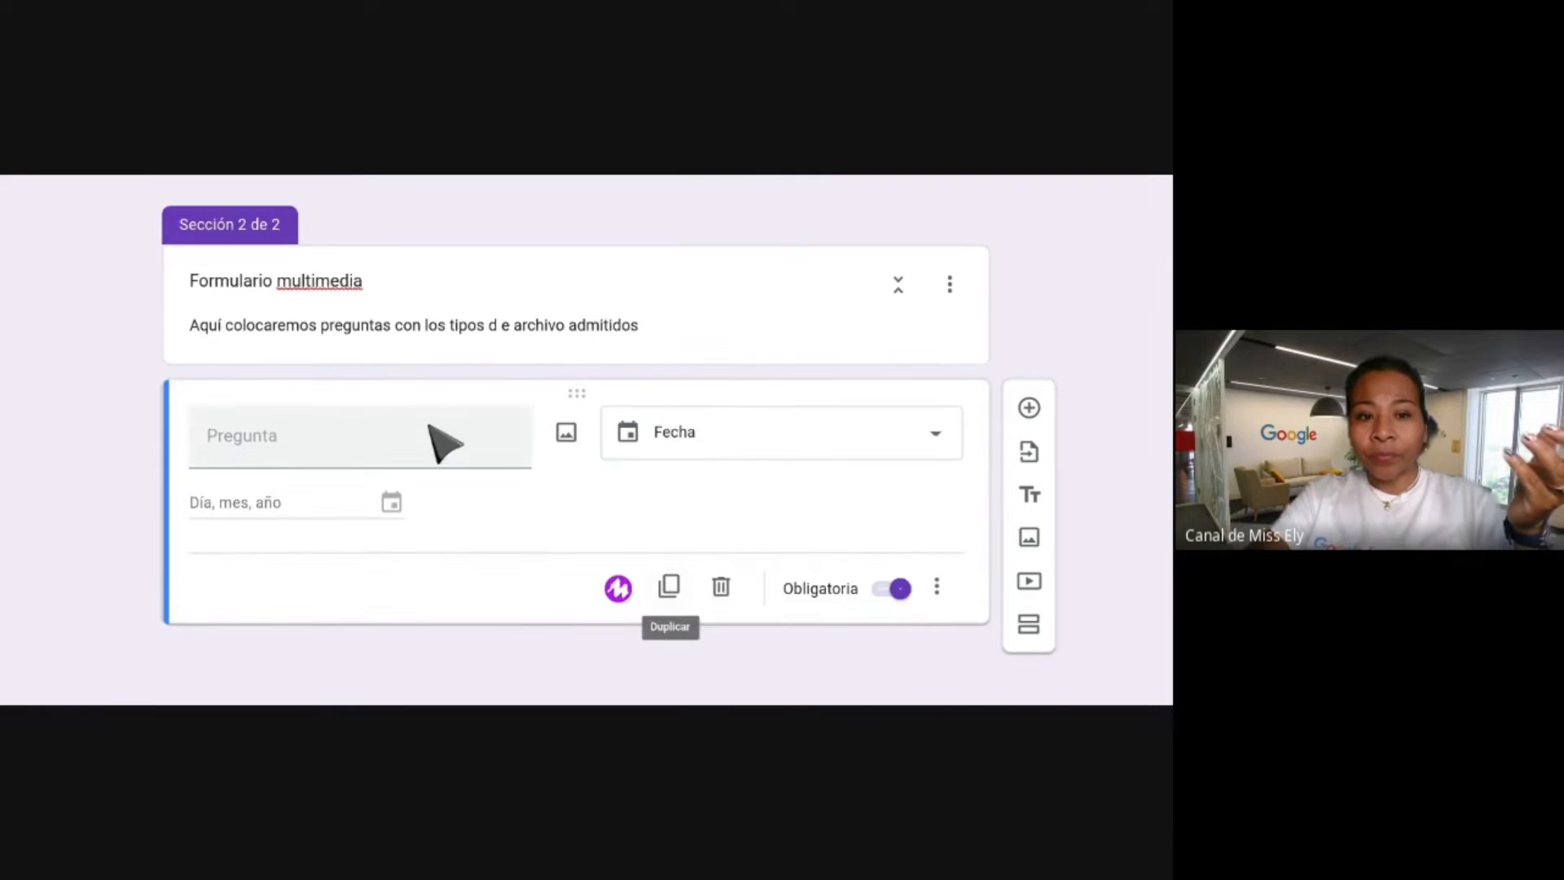
left_click(264, 444)
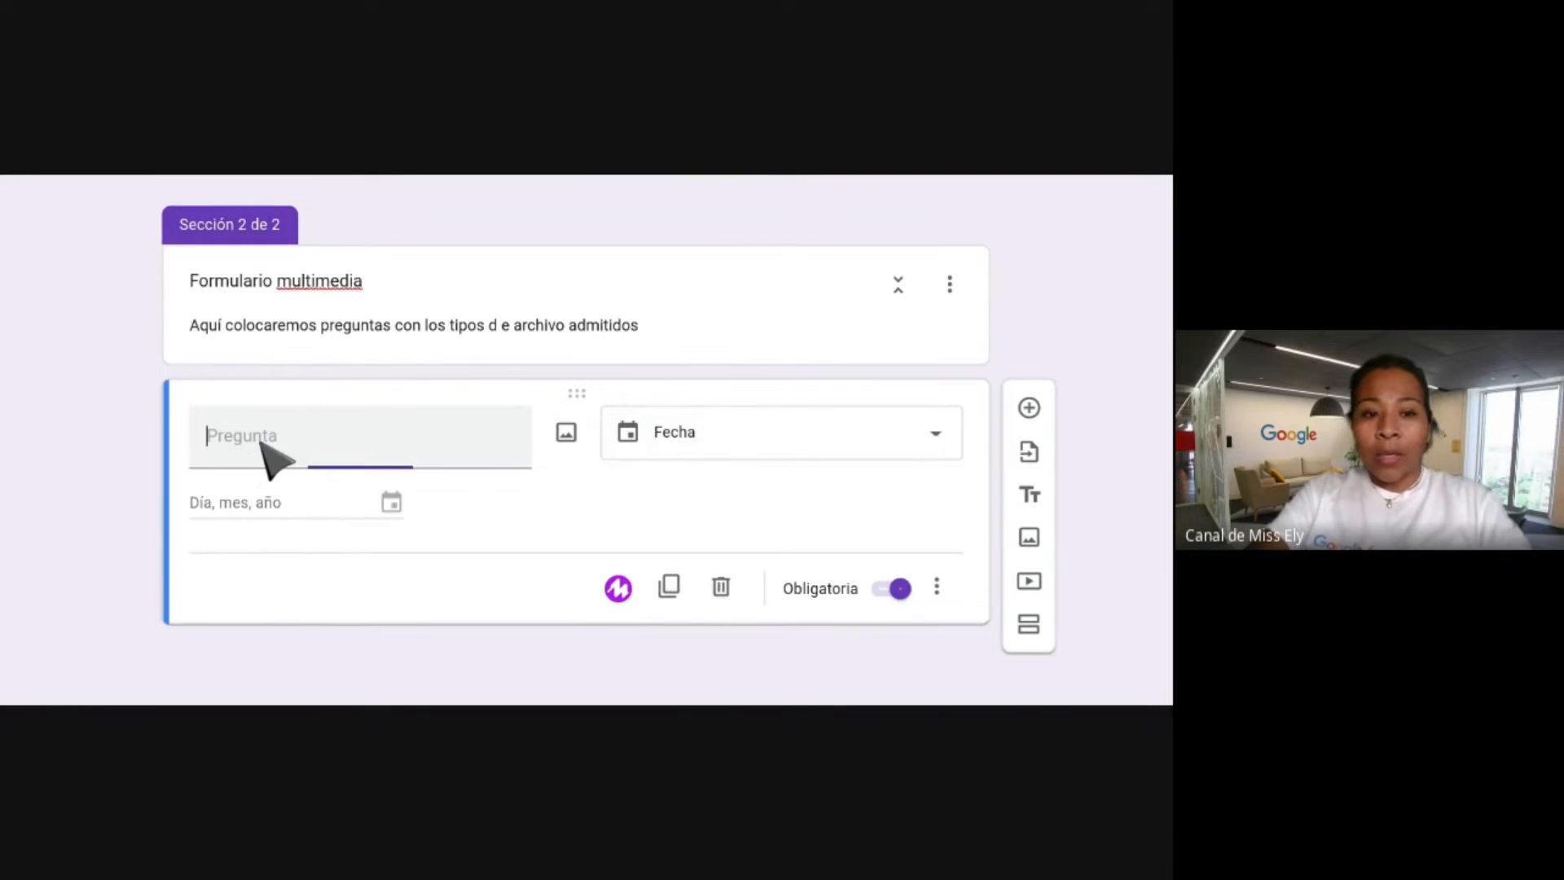
type("Elige")
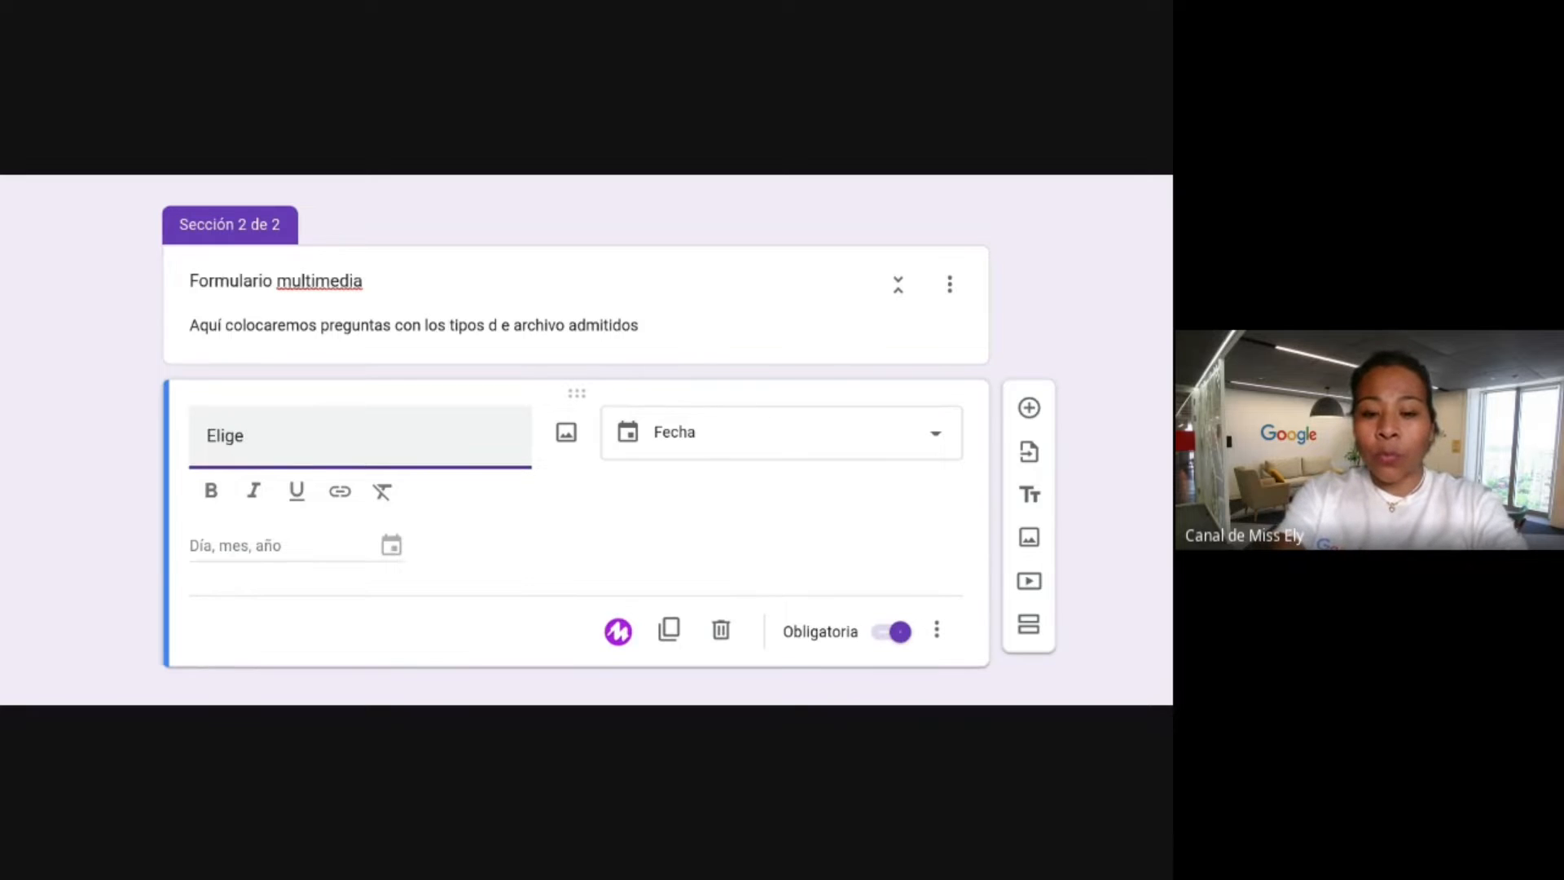
type(" tu fecha de na")
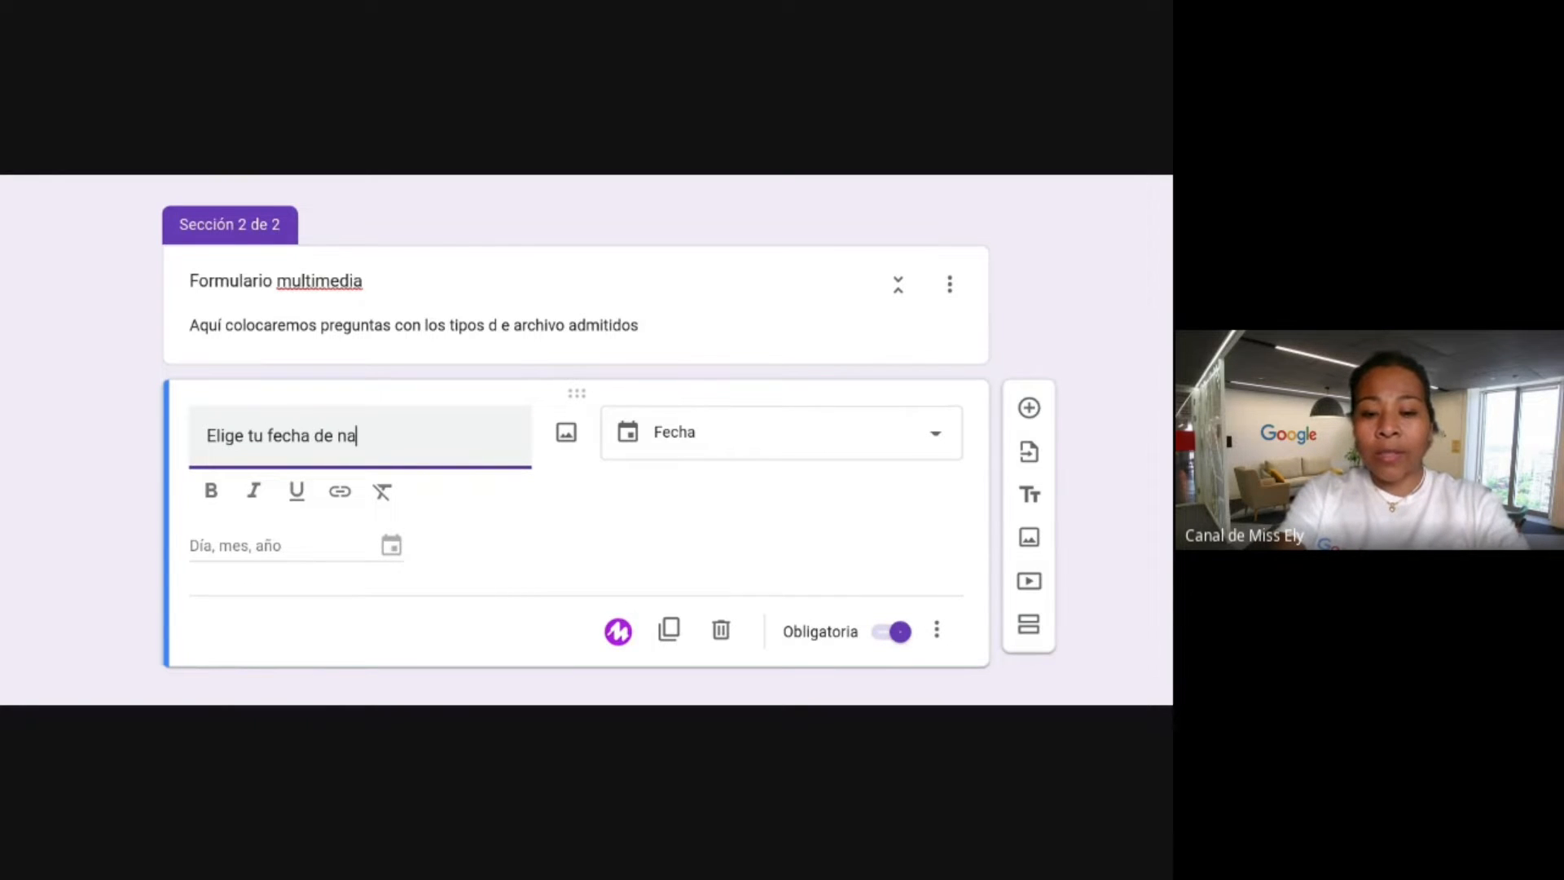
type("cimiento")
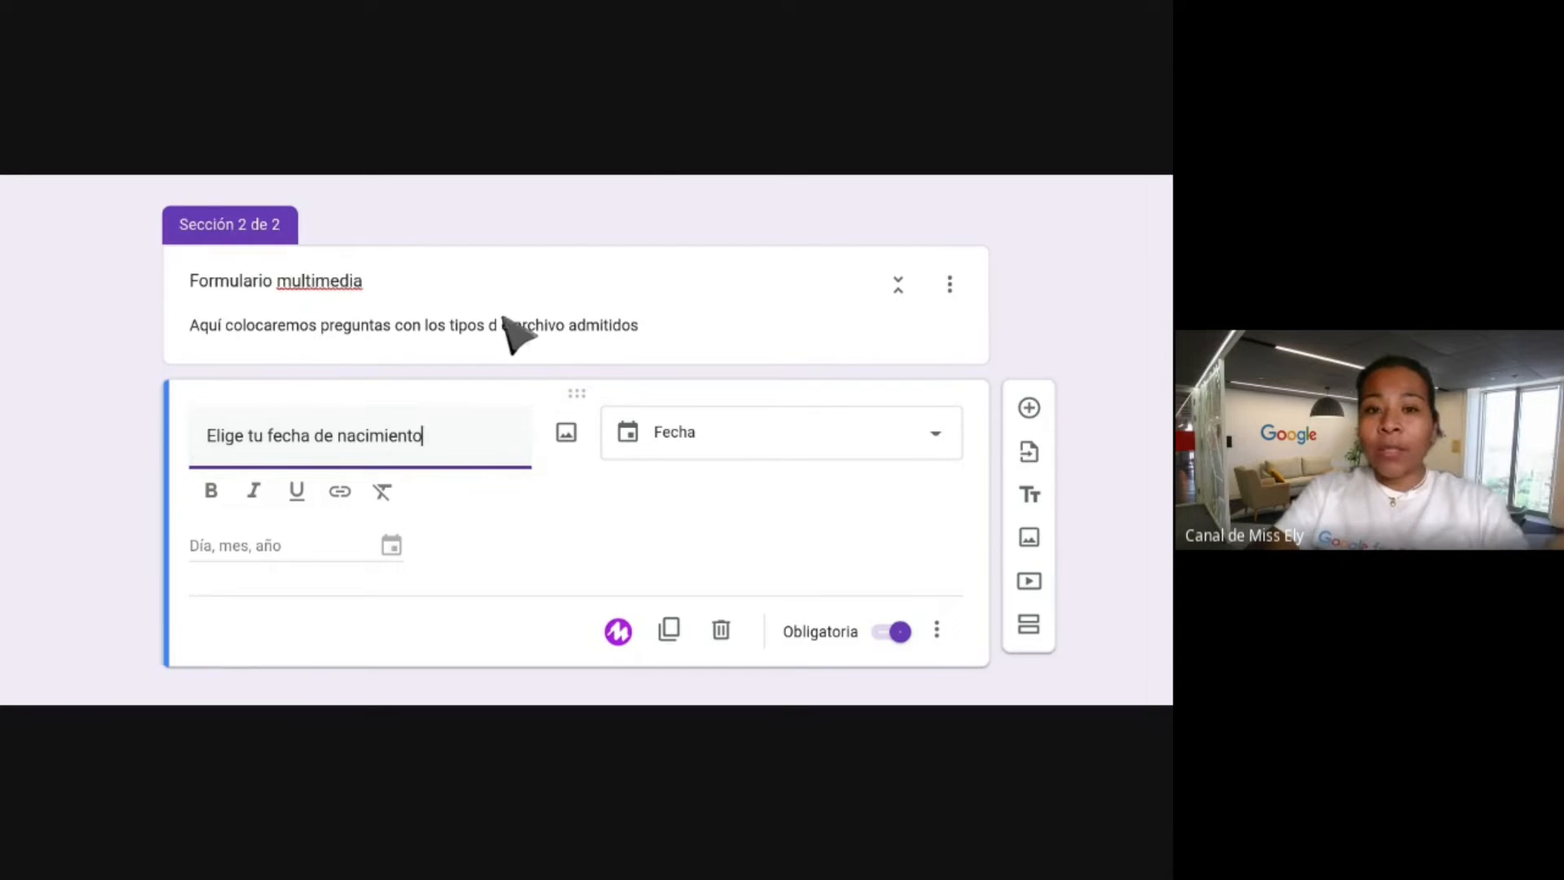
left_click(641, 176)
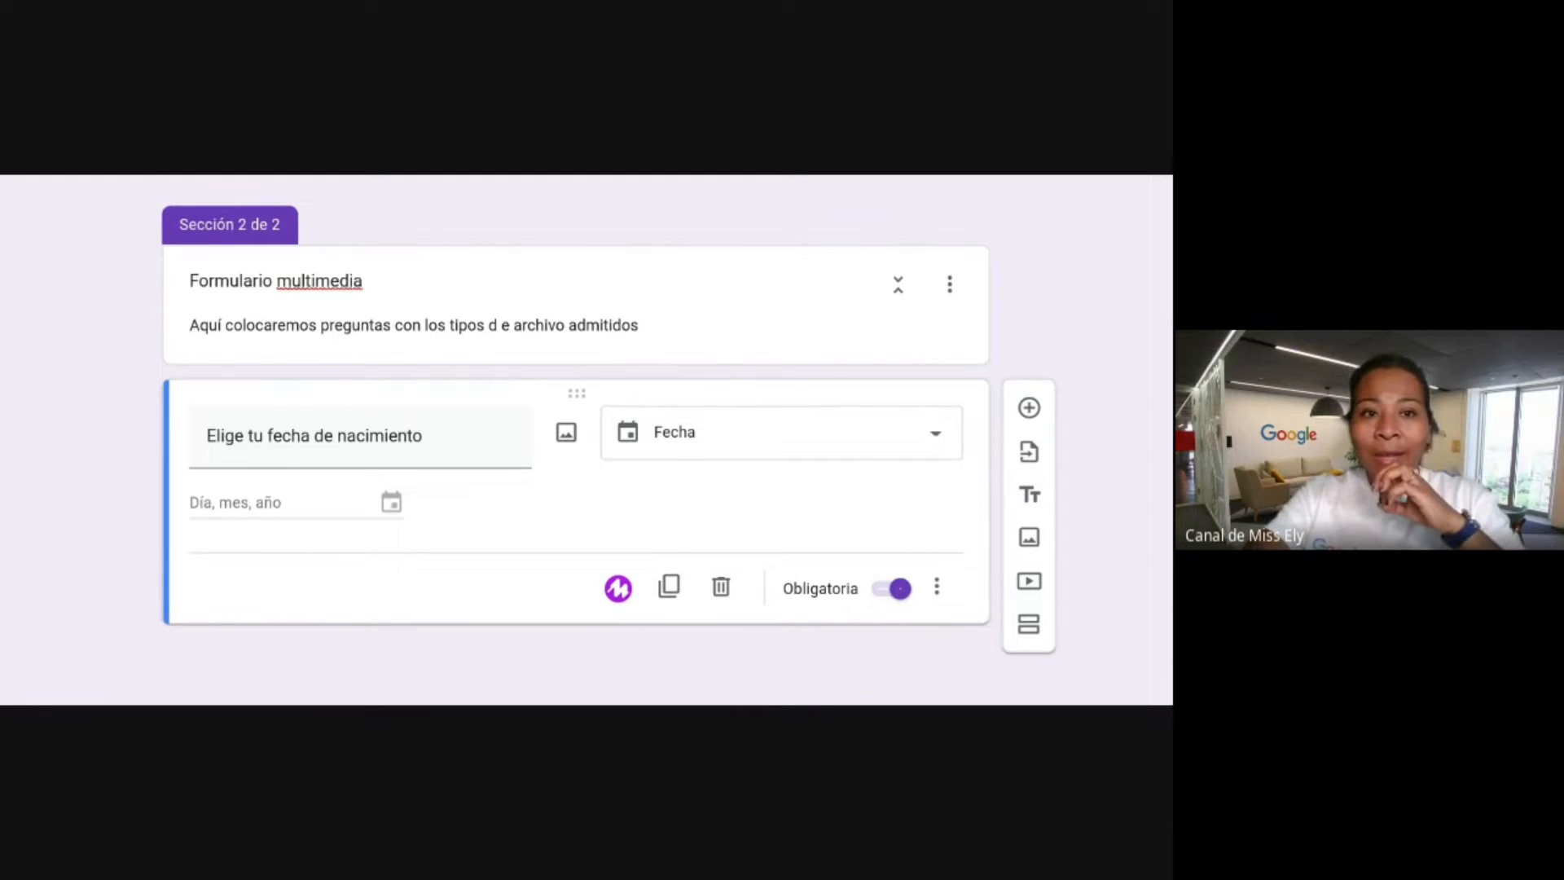
left_click(423, 436)
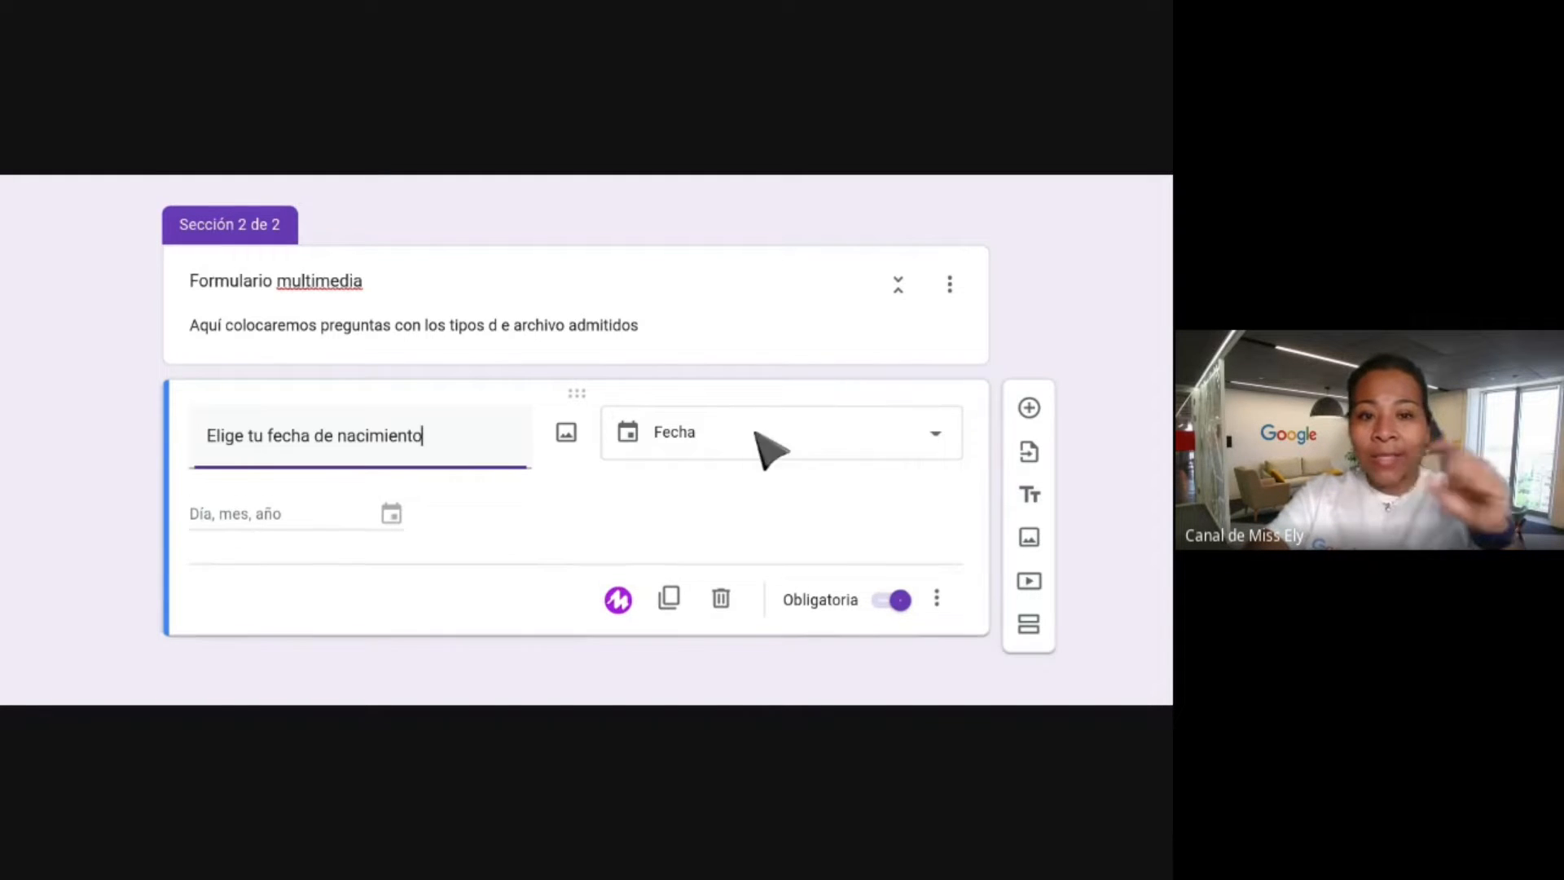
left_click(1031, 409)
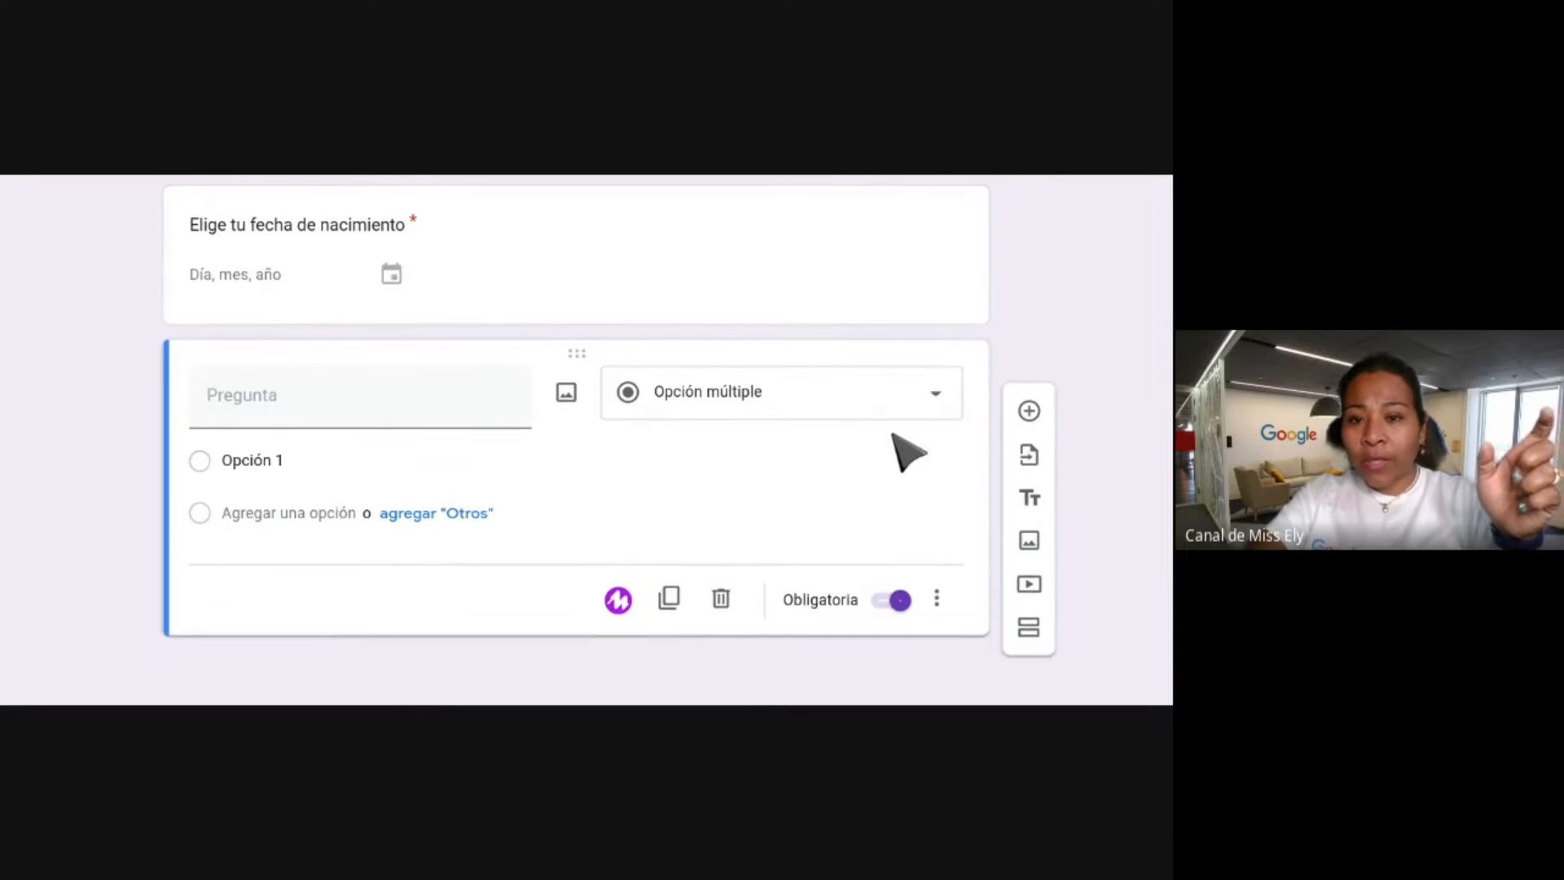
left_click(936, 399)
left_click(904, 381)
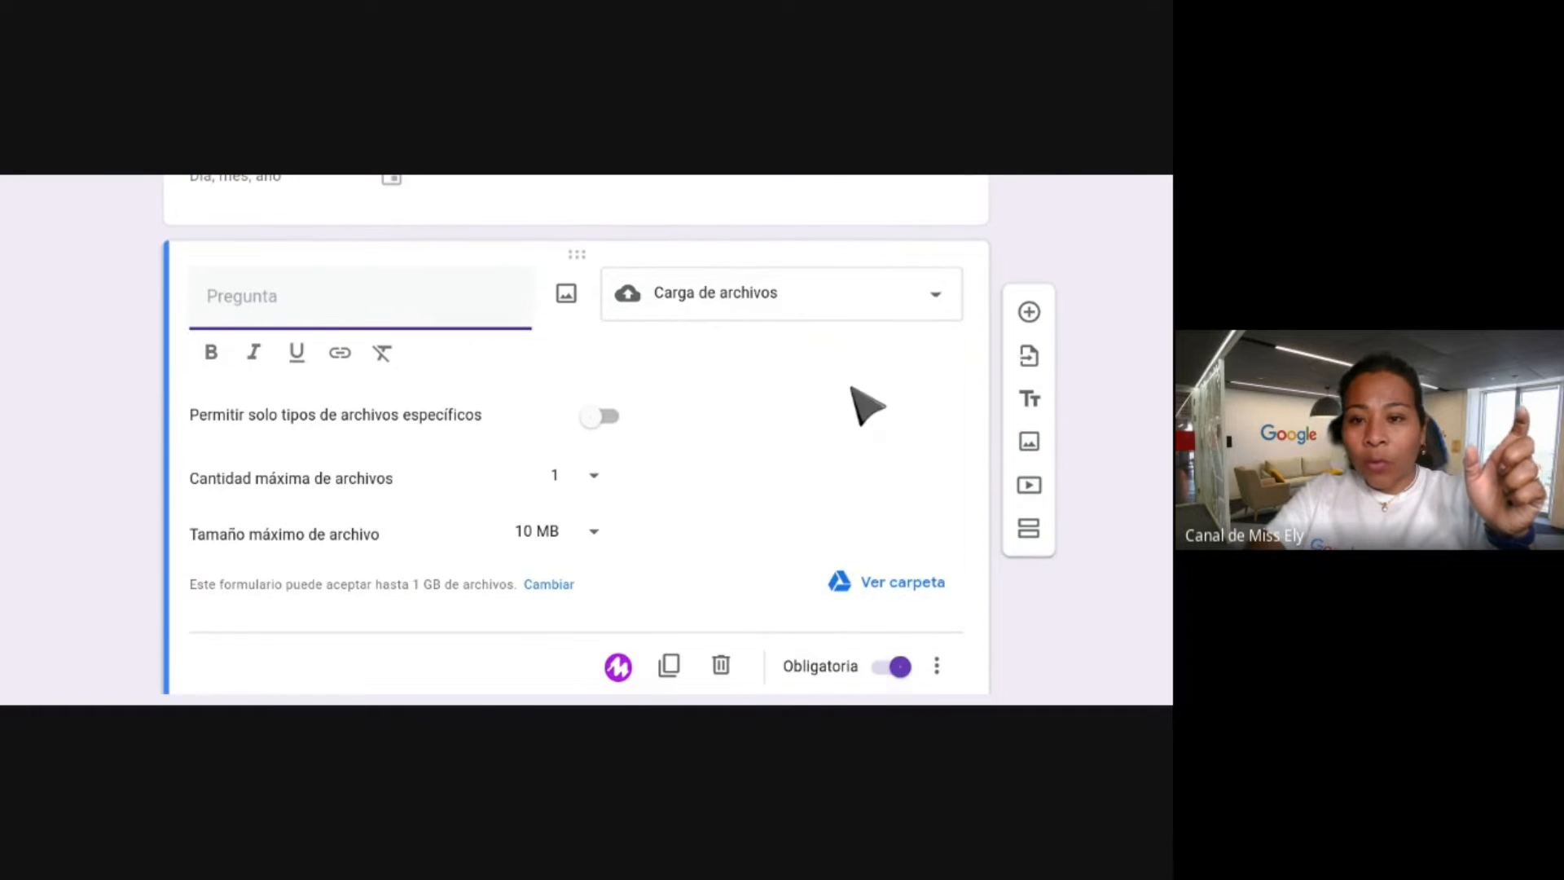
left_click(937, 301)
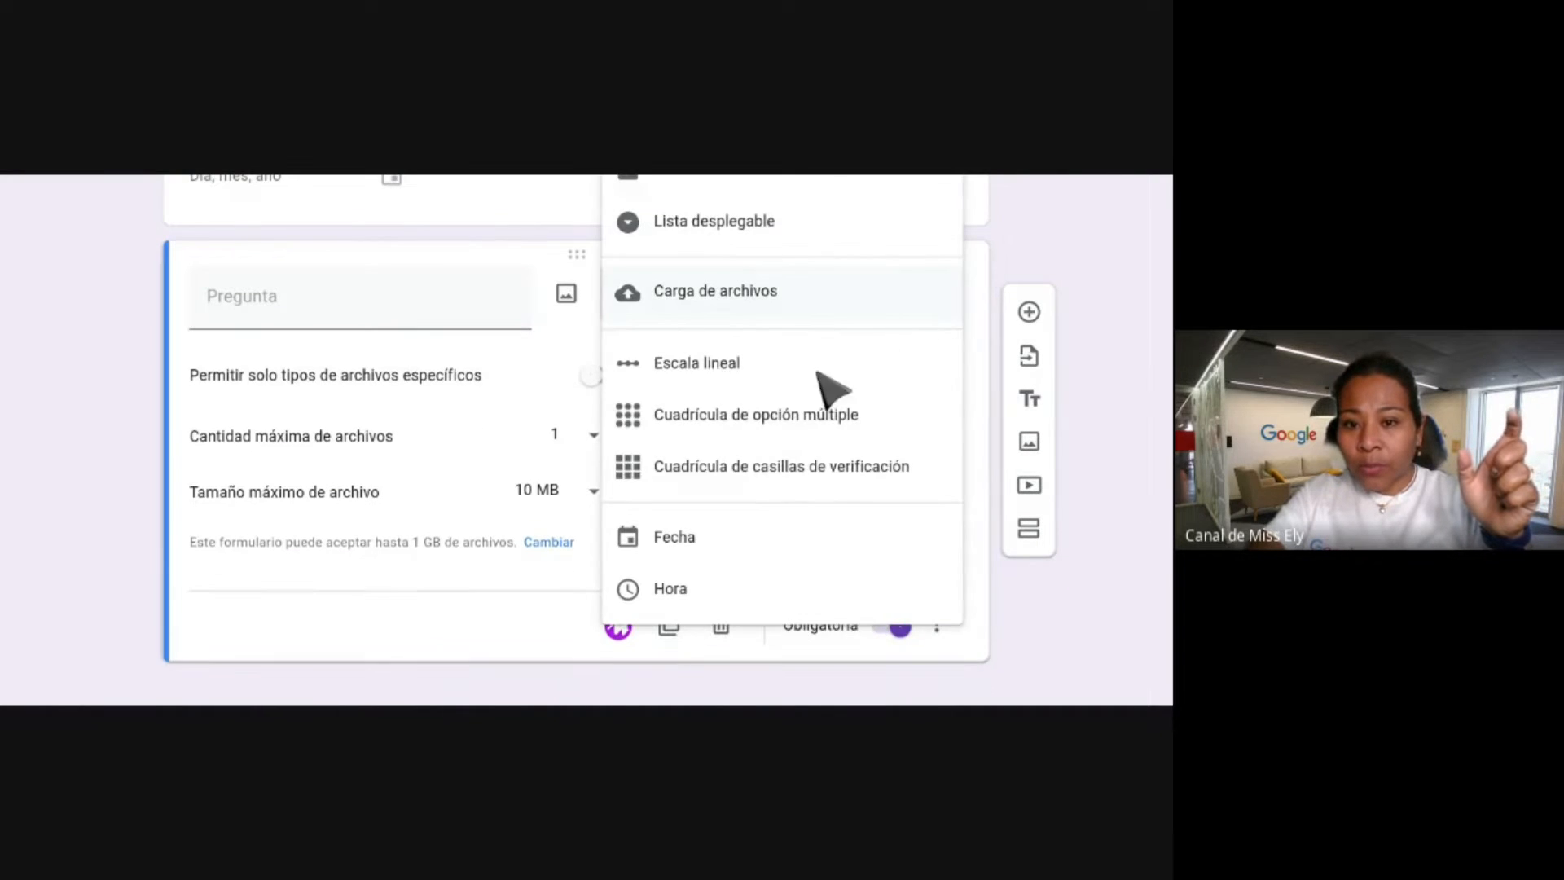
left_click(713, 432)
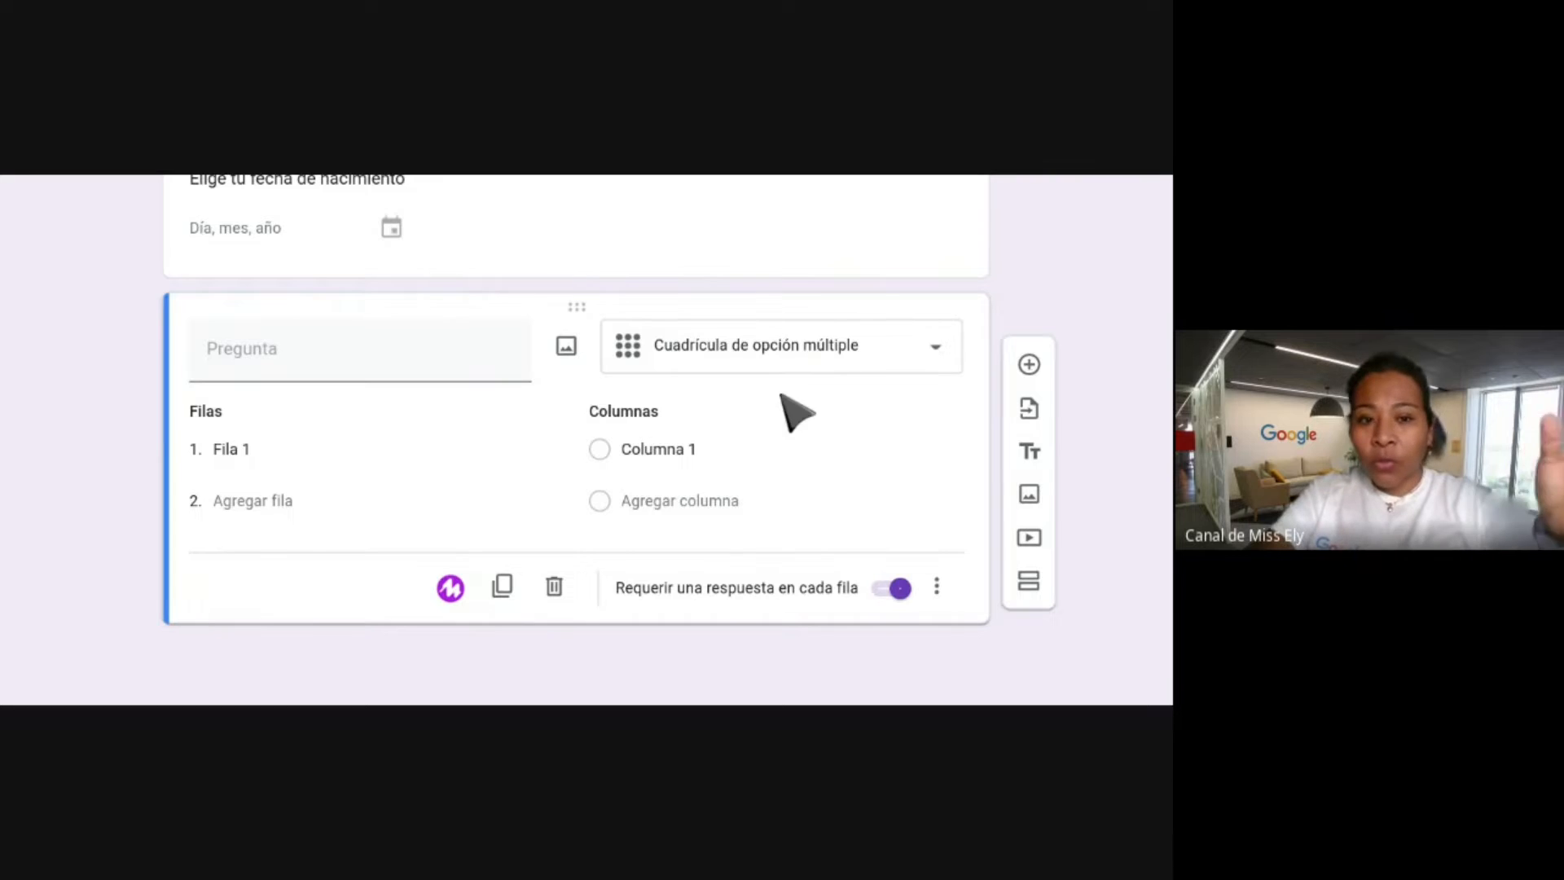
left_click(554, 585)
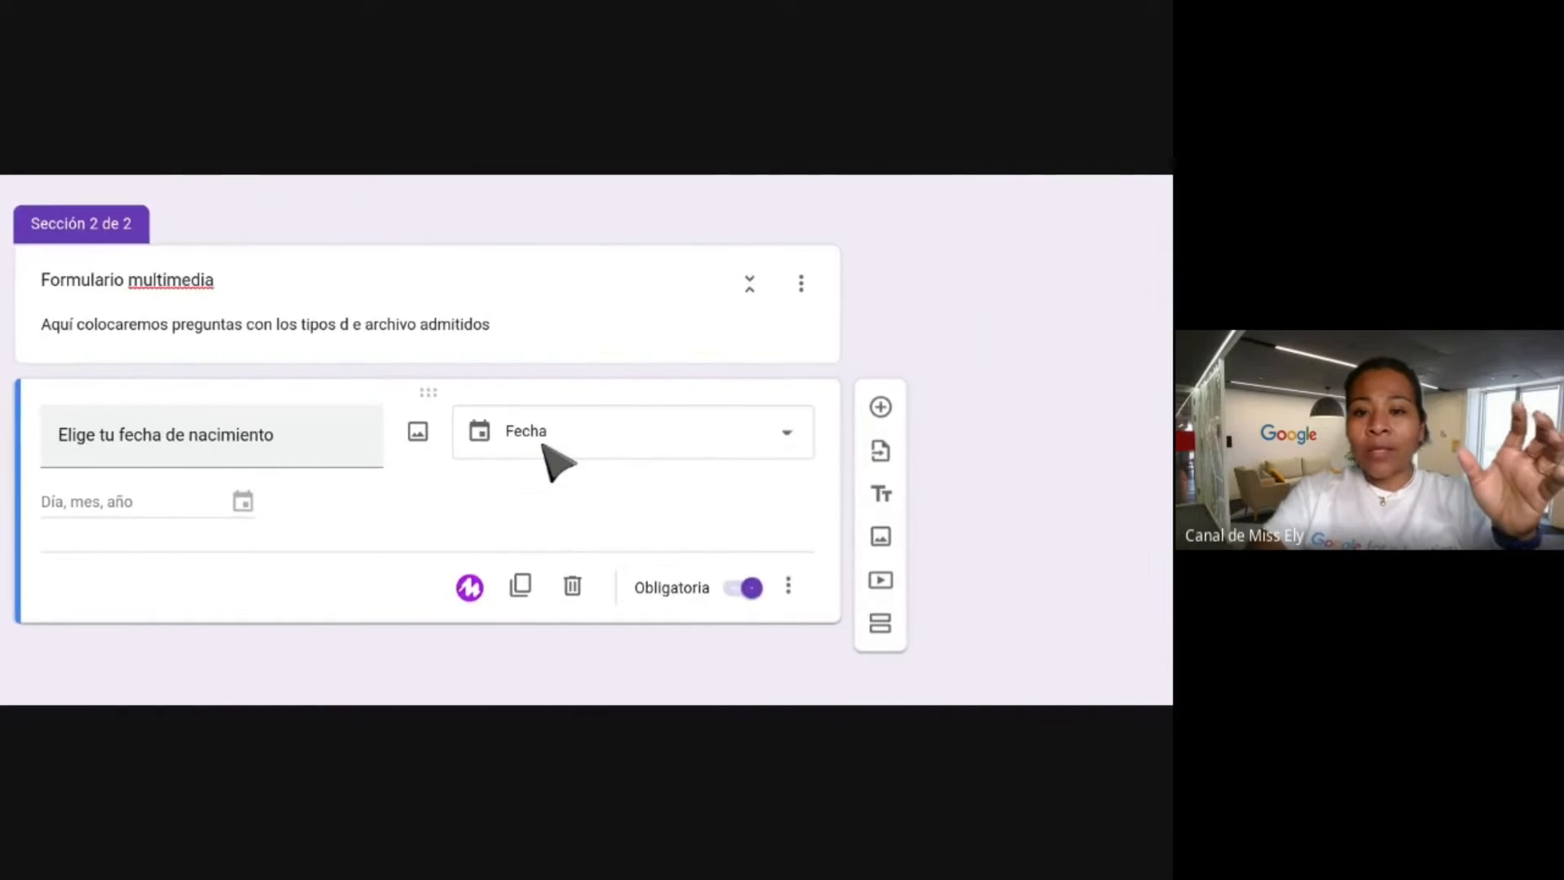
scroll(551, 454, "up", 10)
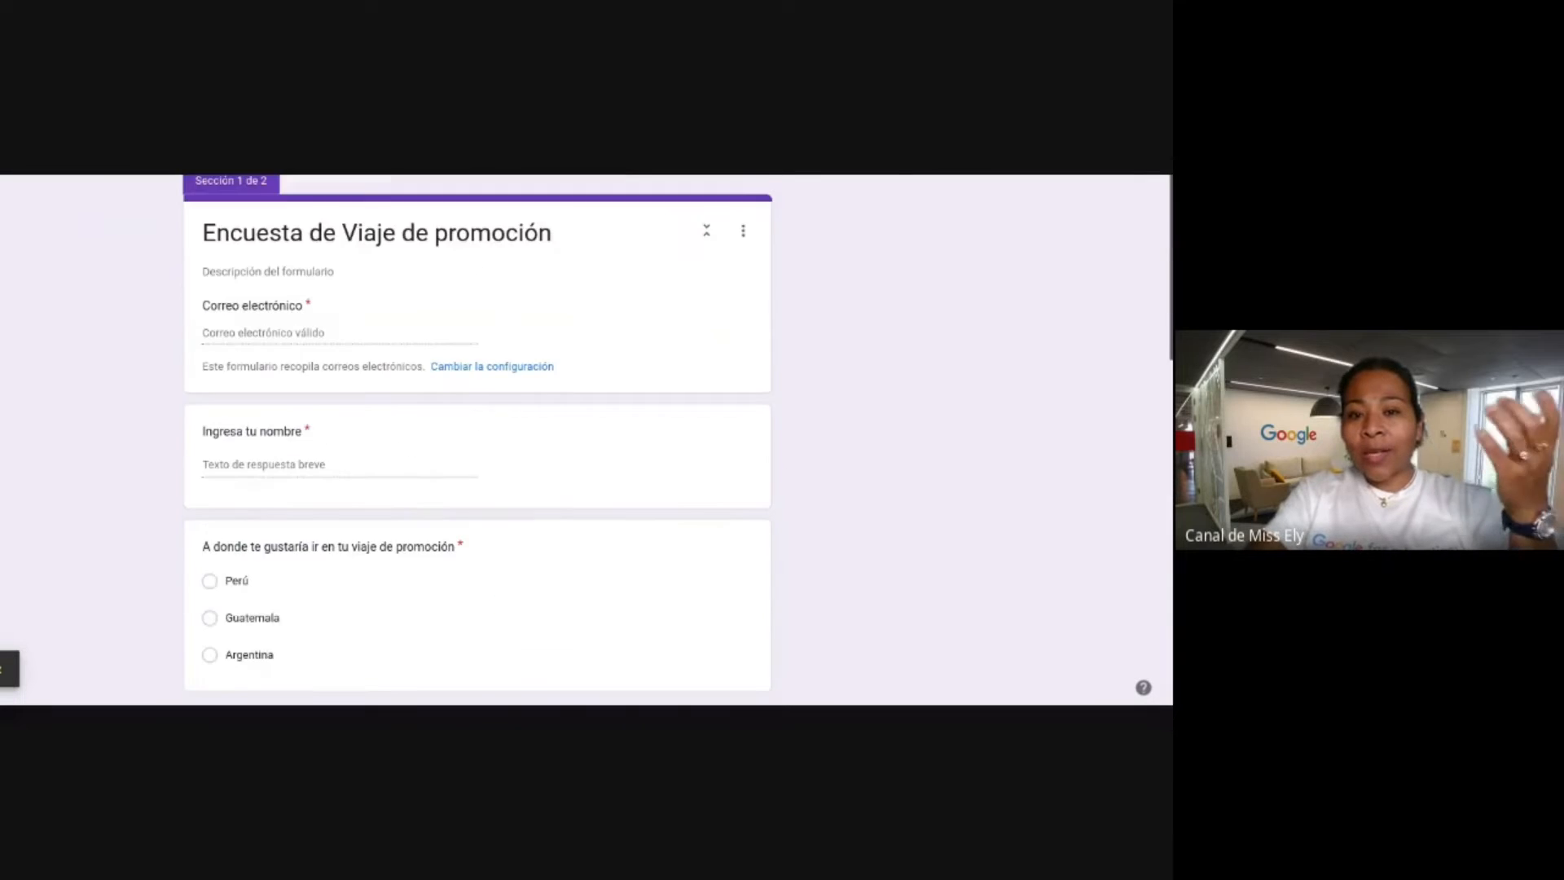
scroll(477, 440, "down", 12)
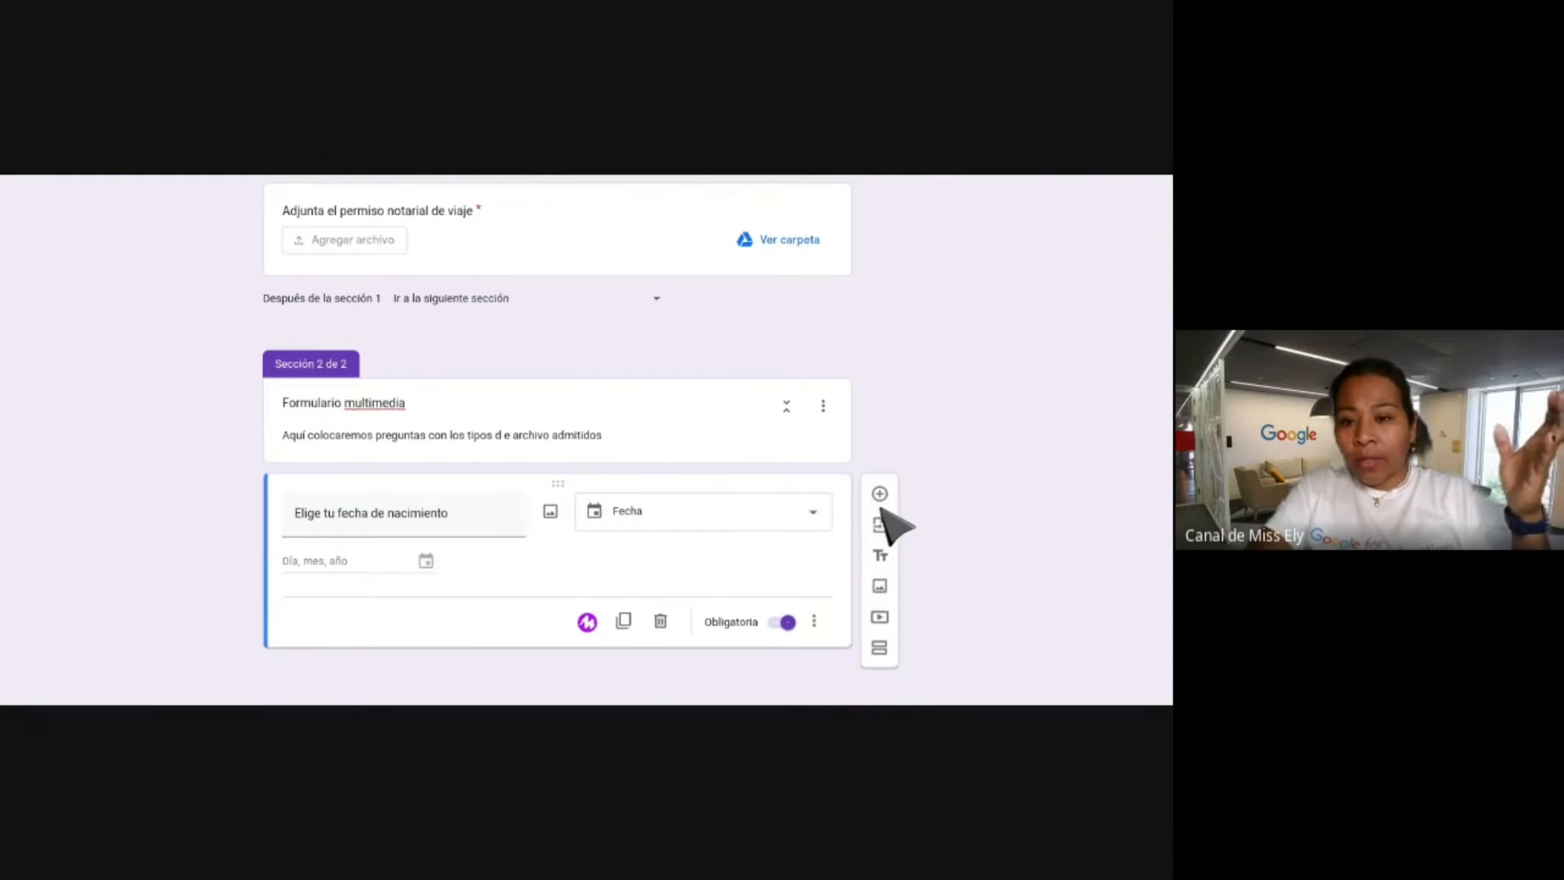
Add a new question after the birth-date question and open Insertar imagen for it.
left_click(881, 495)
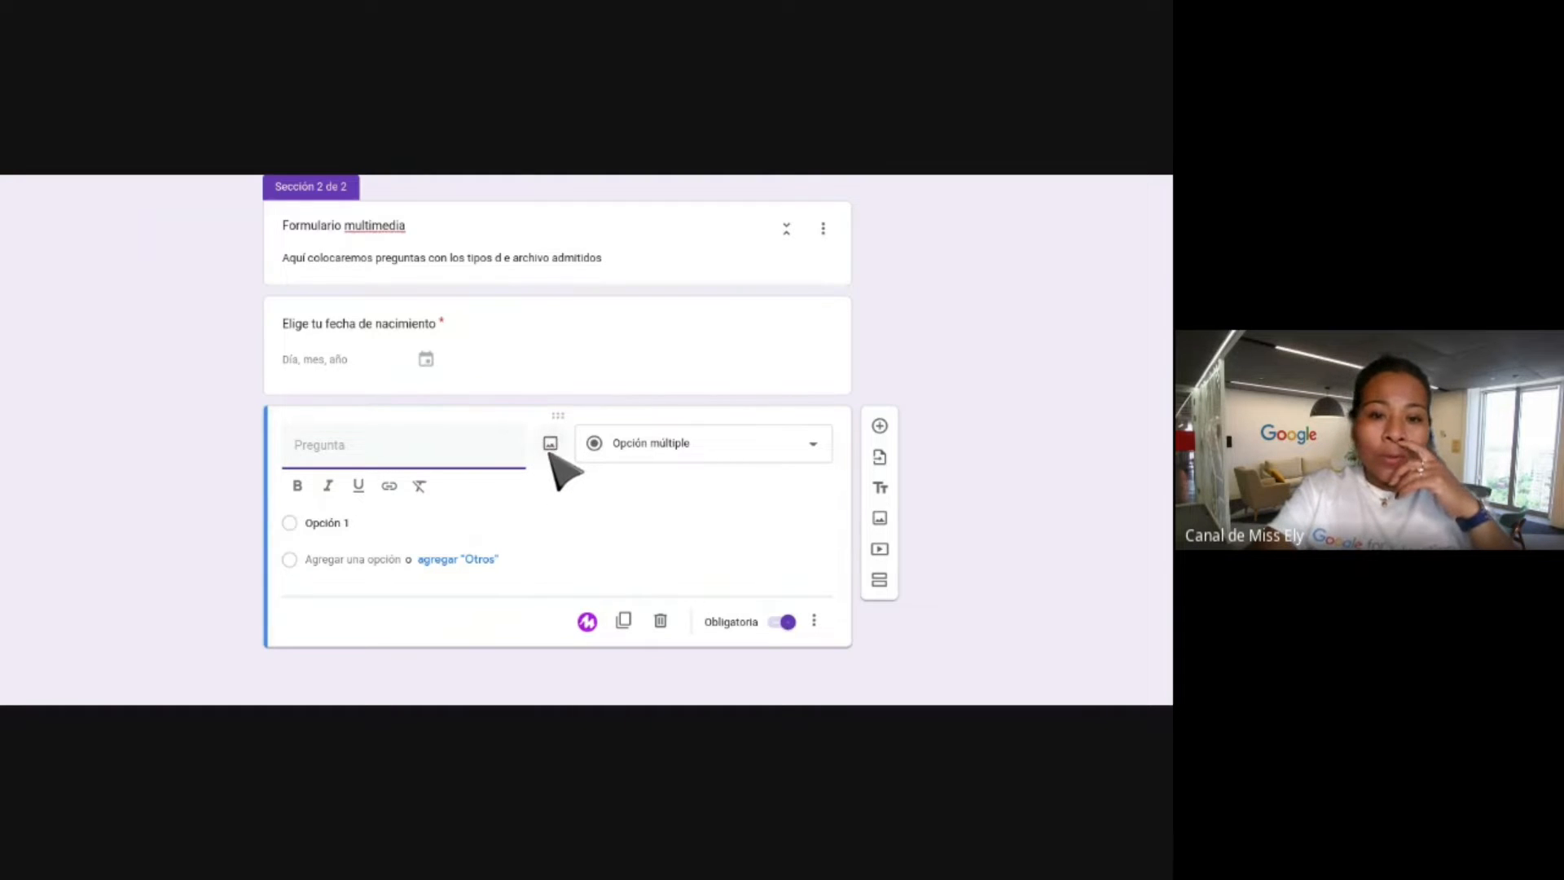
left_click(550, 445)
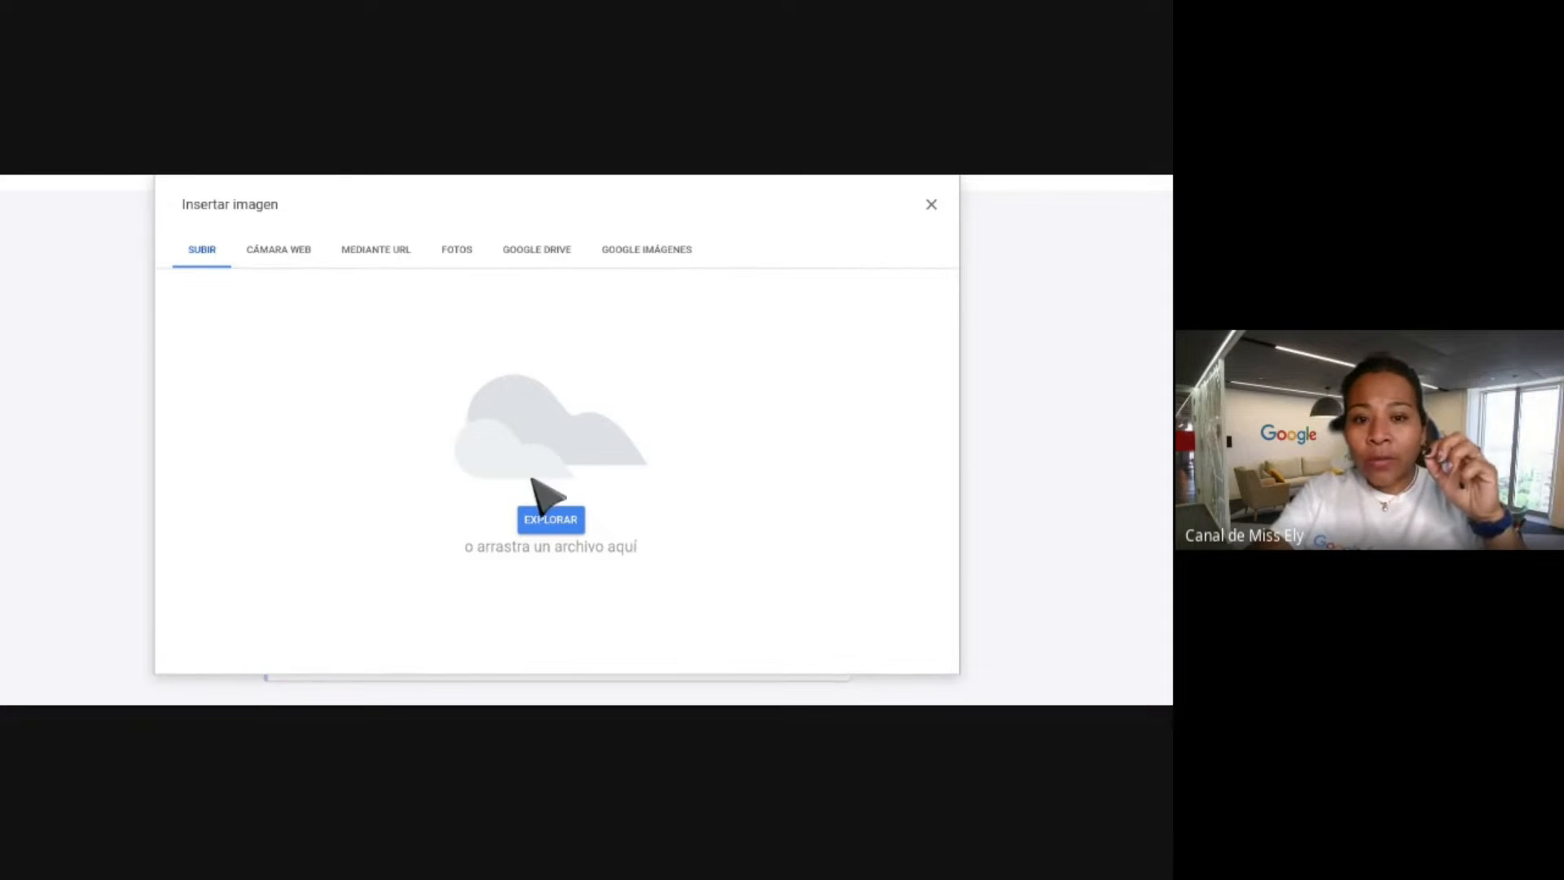
Search Google Imágenes for 'funcion cuadratica' and insert the multicoloured parabola graph.
left_click(638, 252)
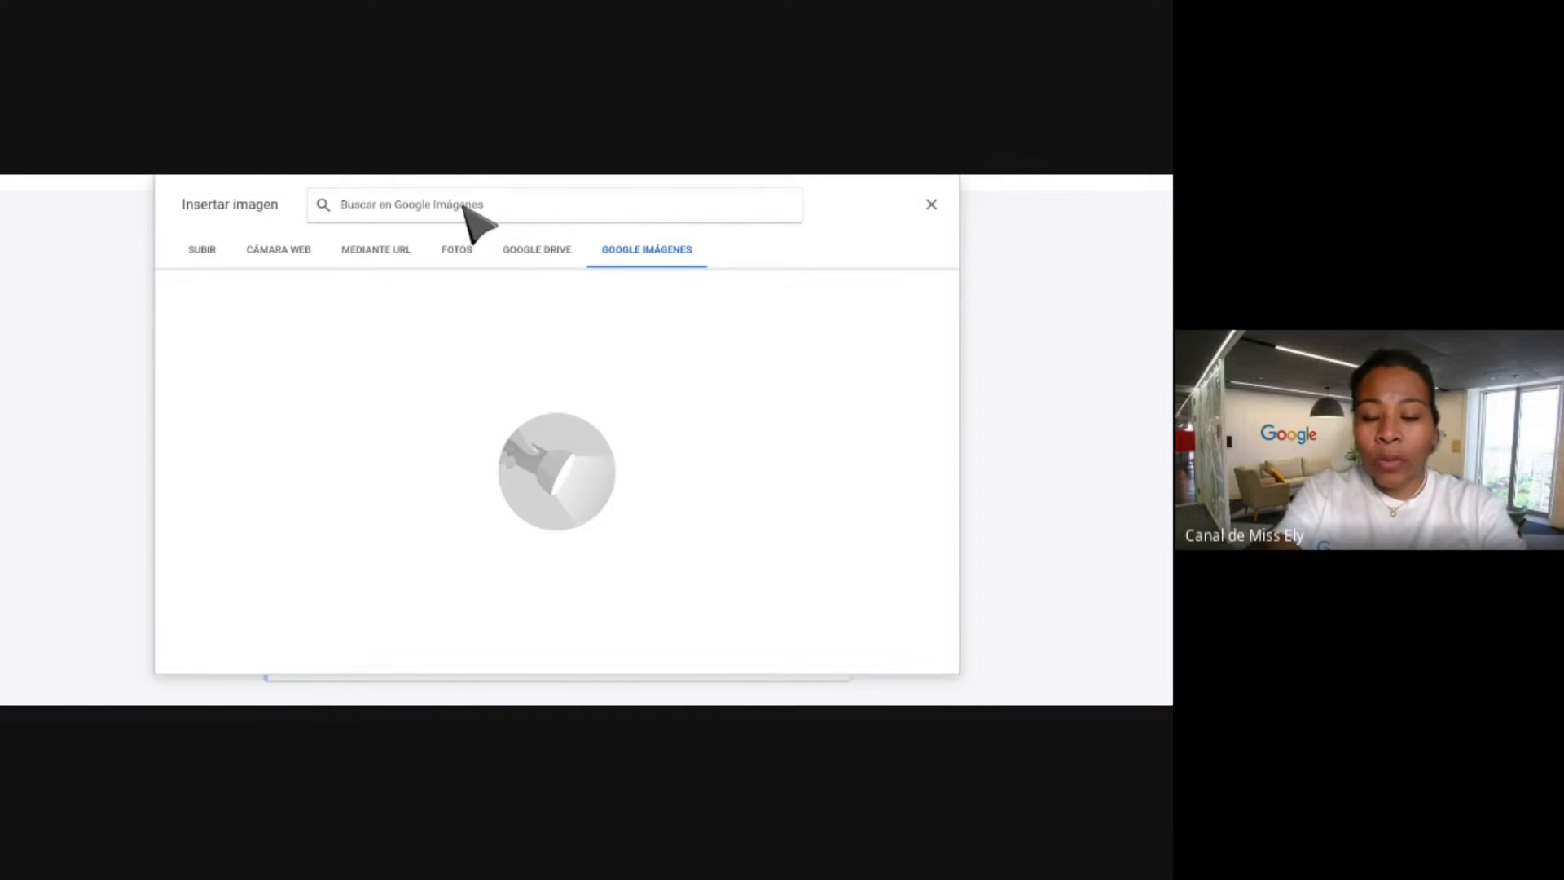
type("funcion c")
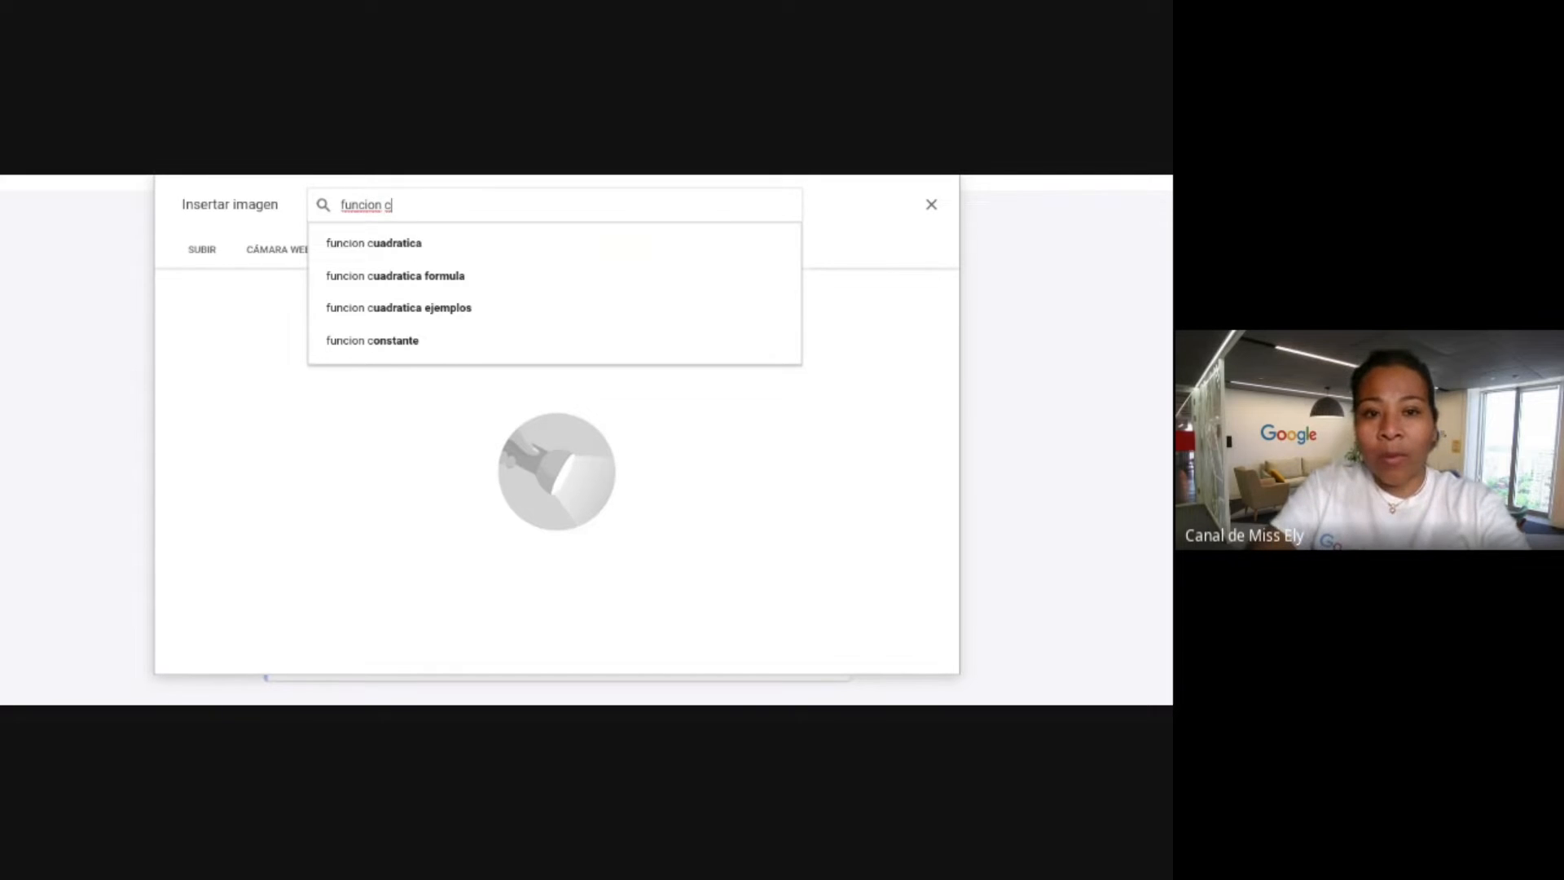
key("Down")
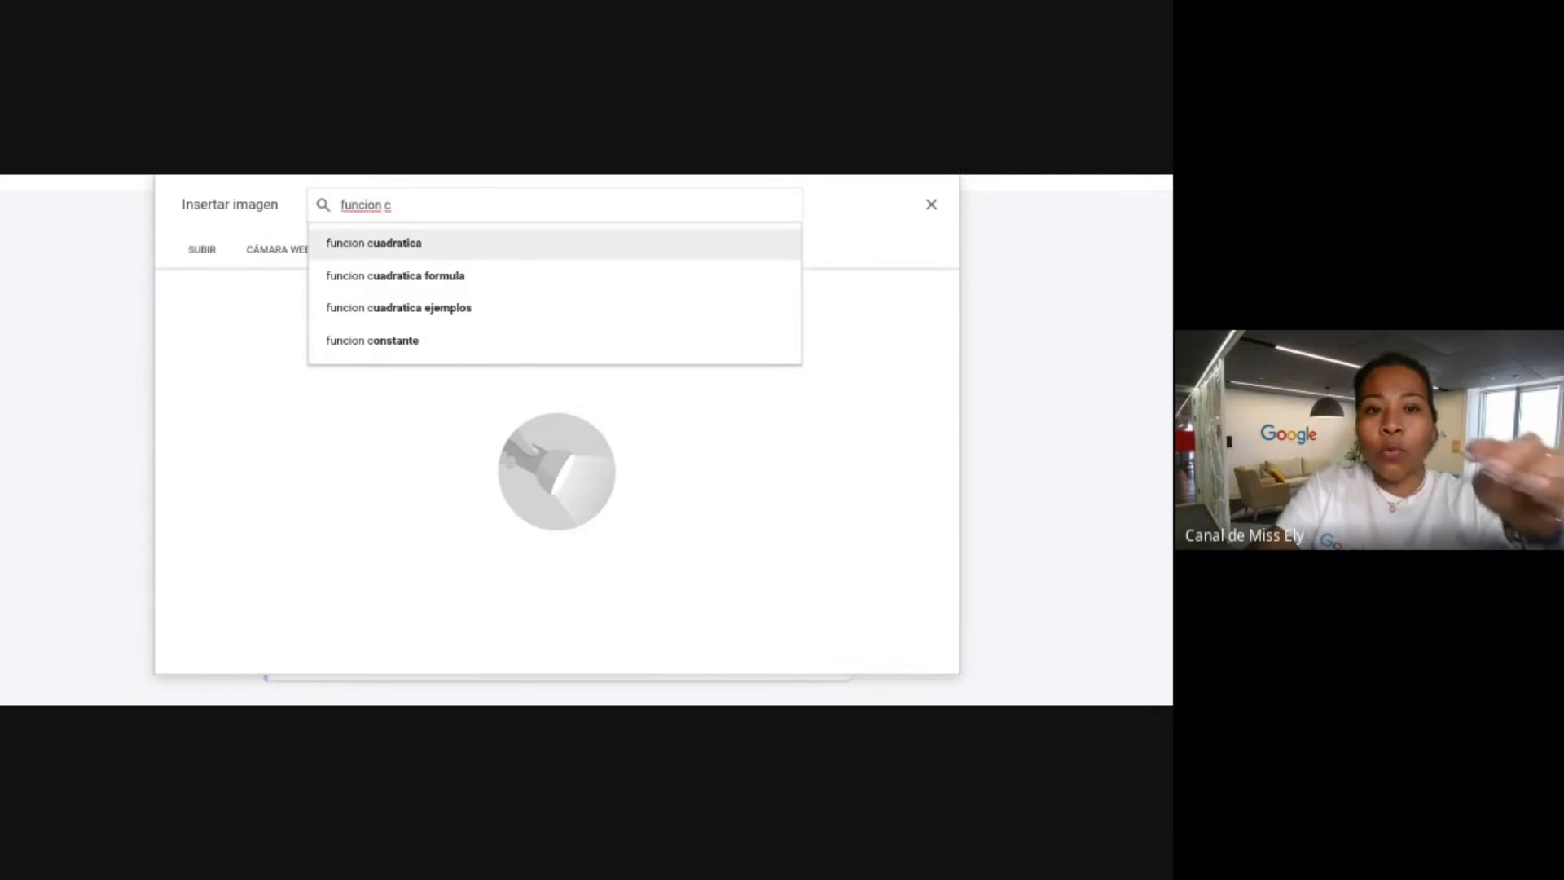
key("Return")
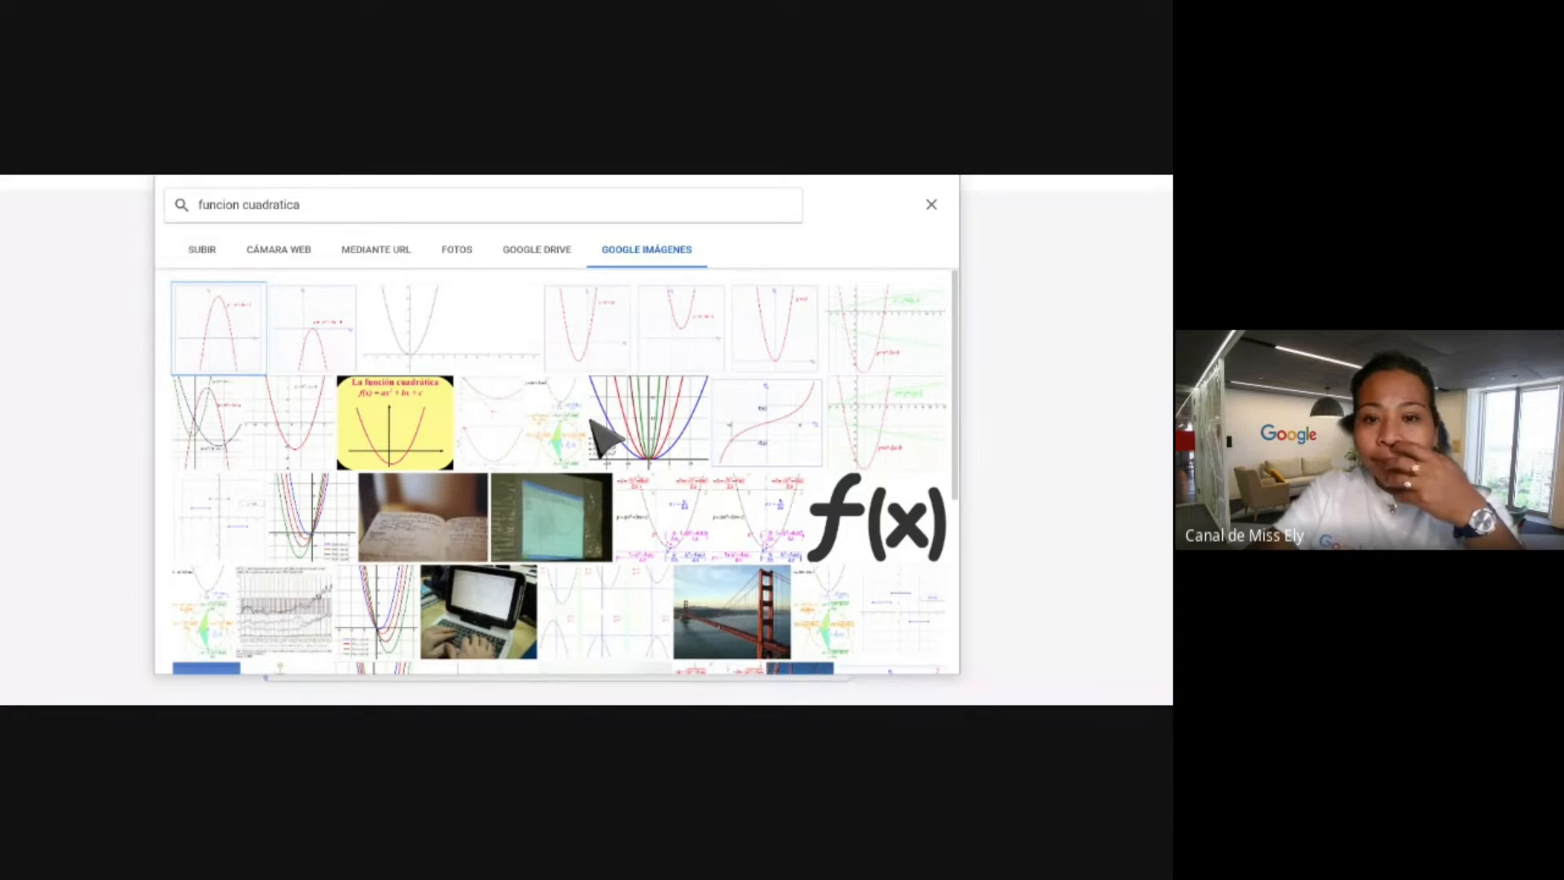
left_click(670, 424)
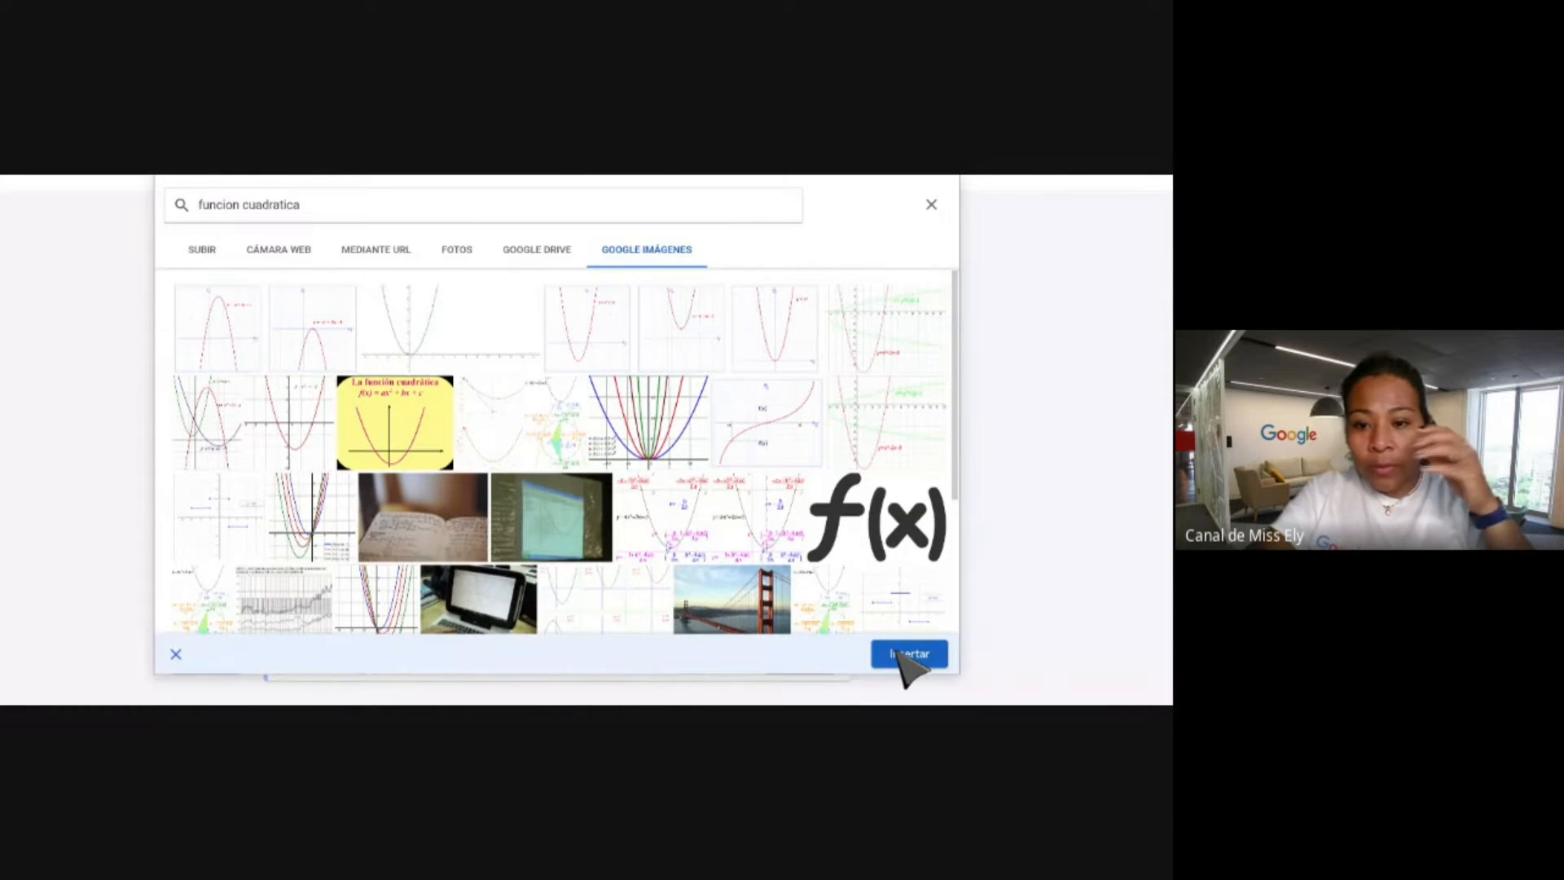
left_click(905, 654)
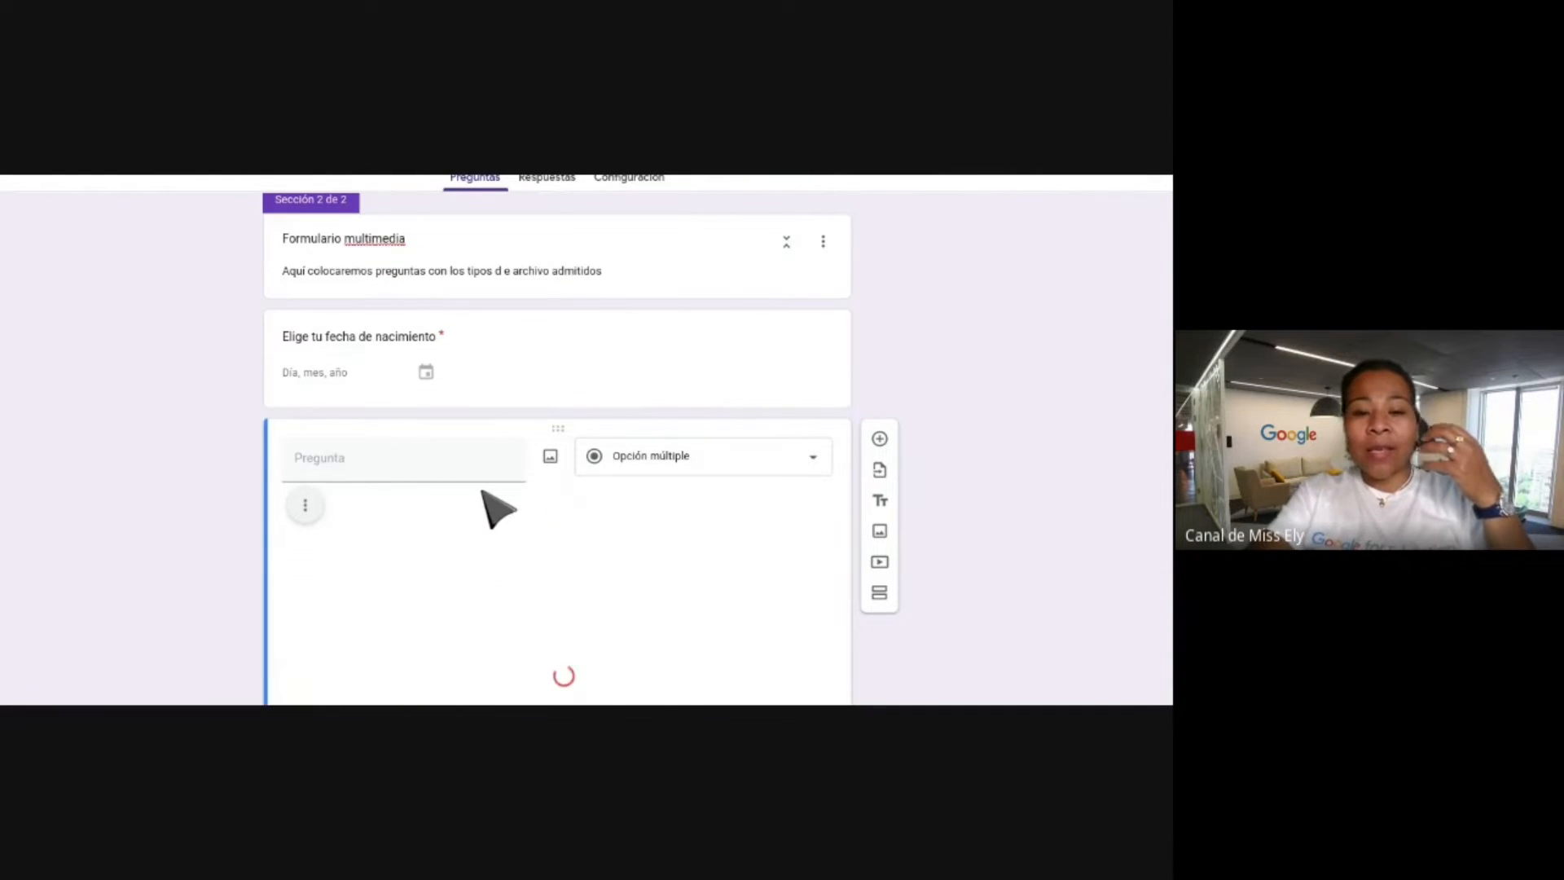
scroll(558, 440, "down", 1)
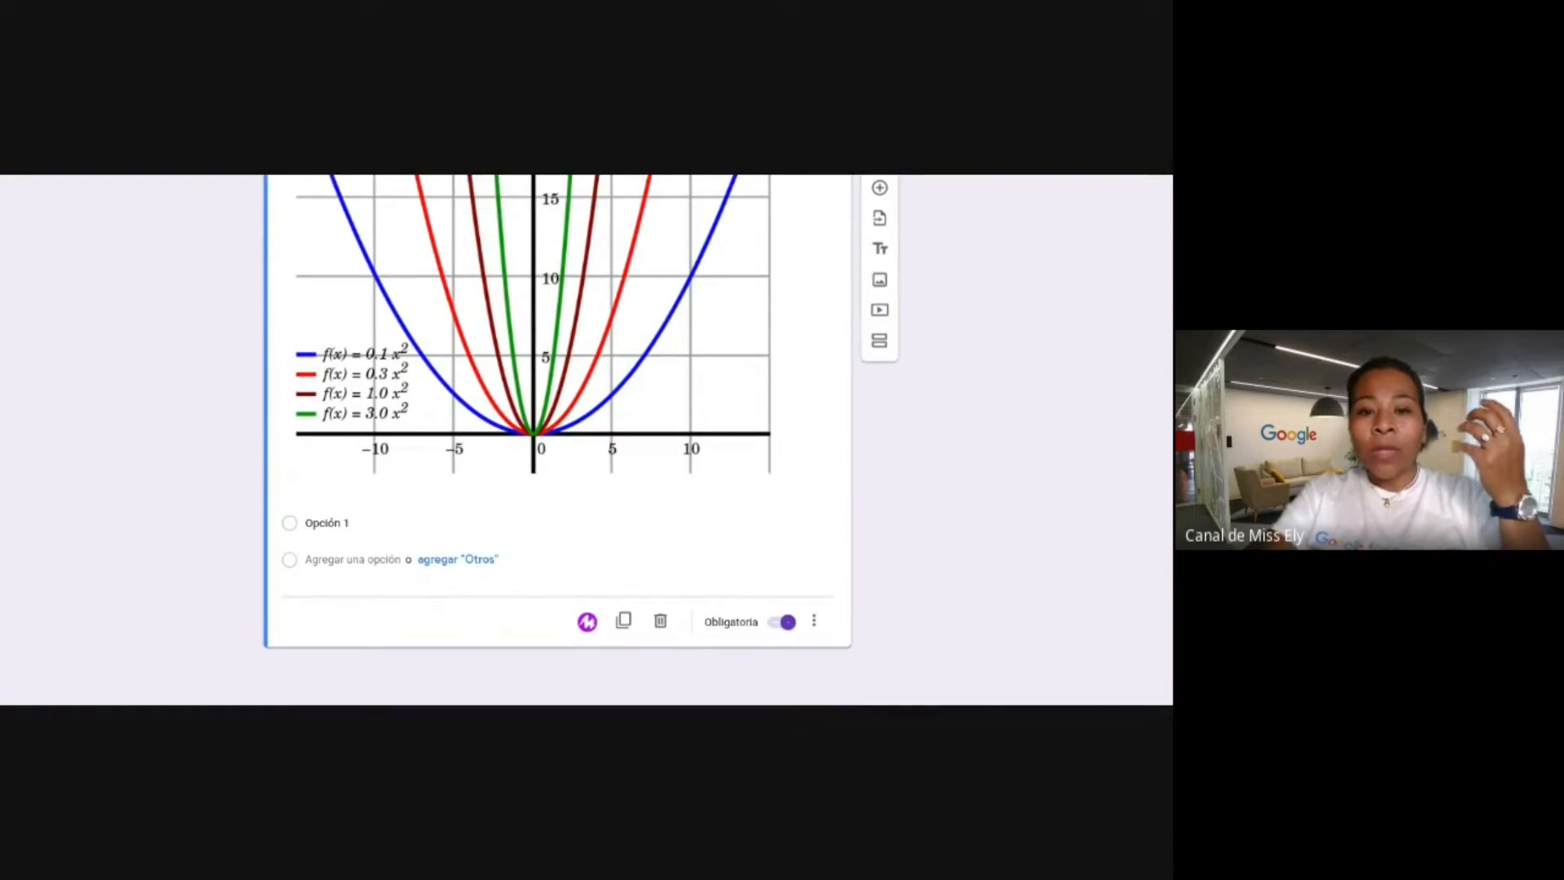
Title the graph question 'Analiza la siguiente imagen y determina cuál es la función específica'.
left_click(341, 528)
scroll(342, 534, "up", 5)
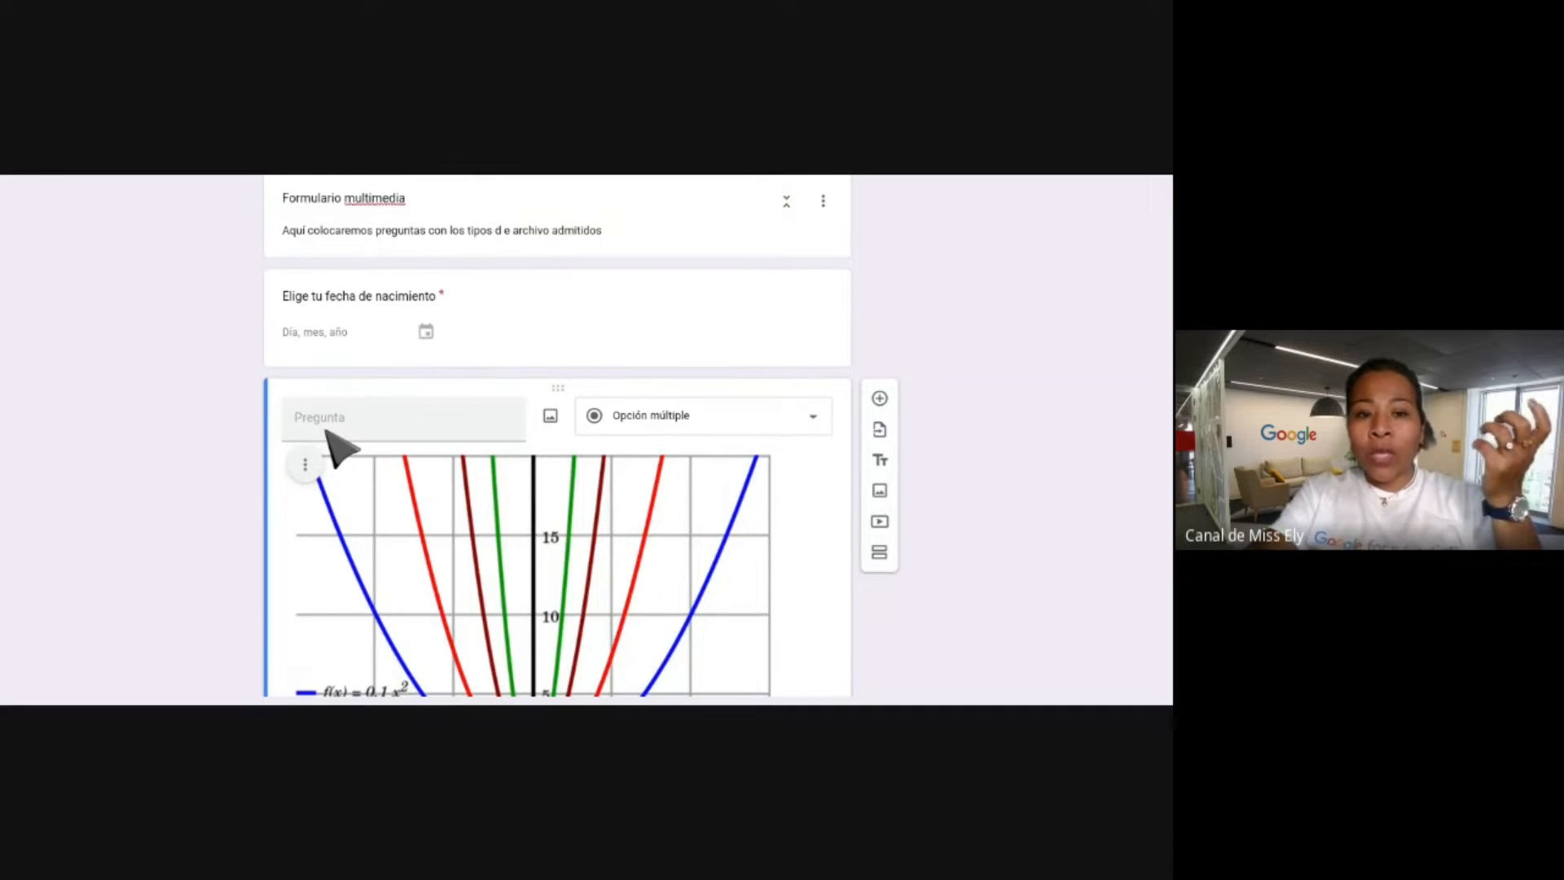
left_click(325, 430)
type("Analiza la siguiente imagen y det")
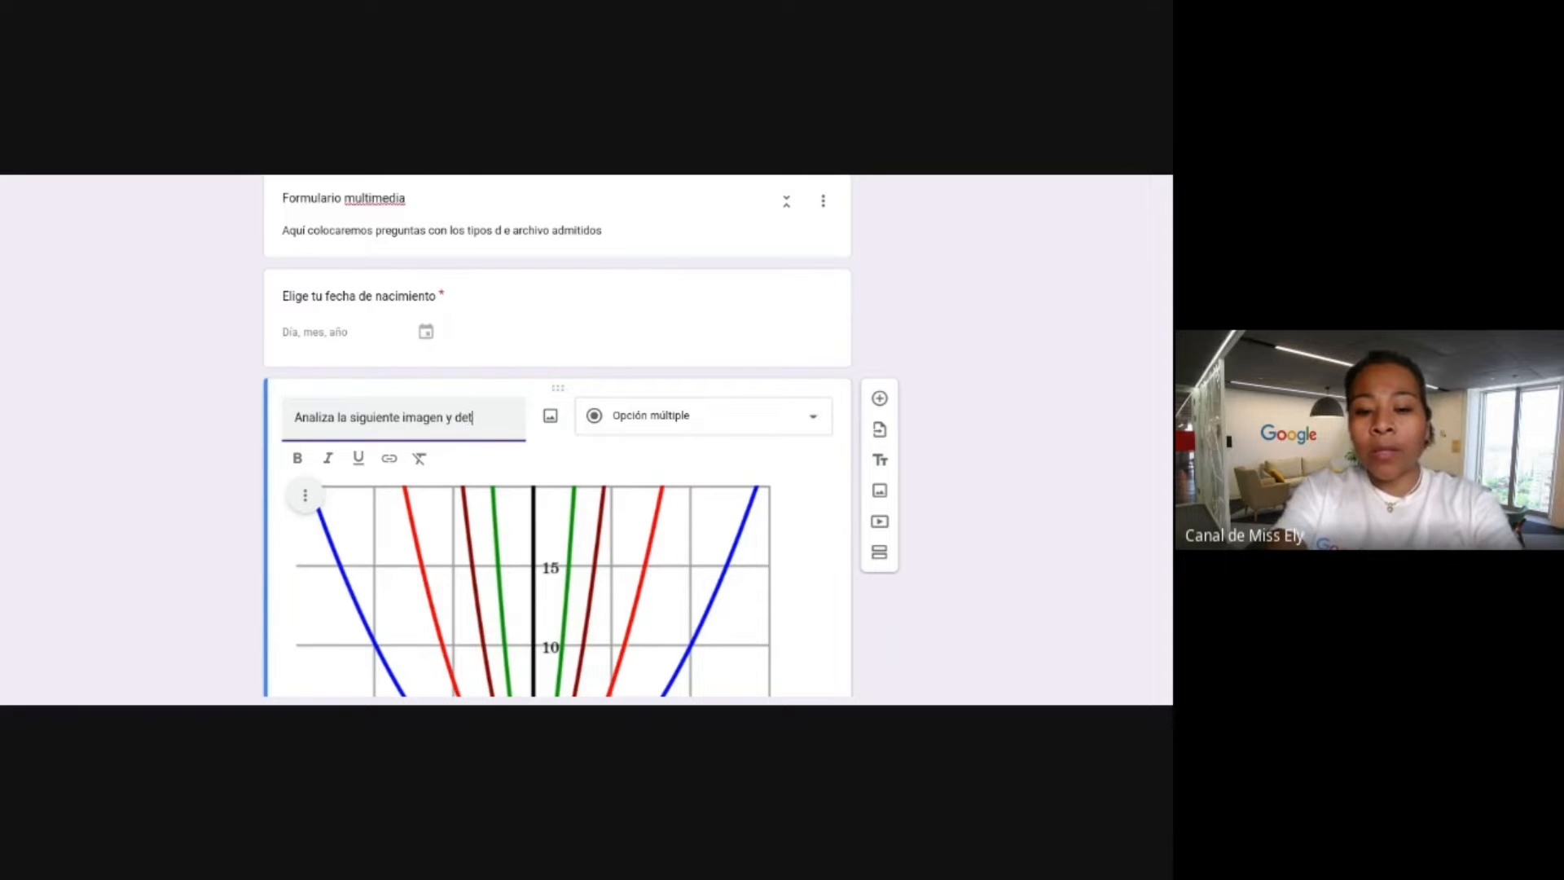
type("ermina d")
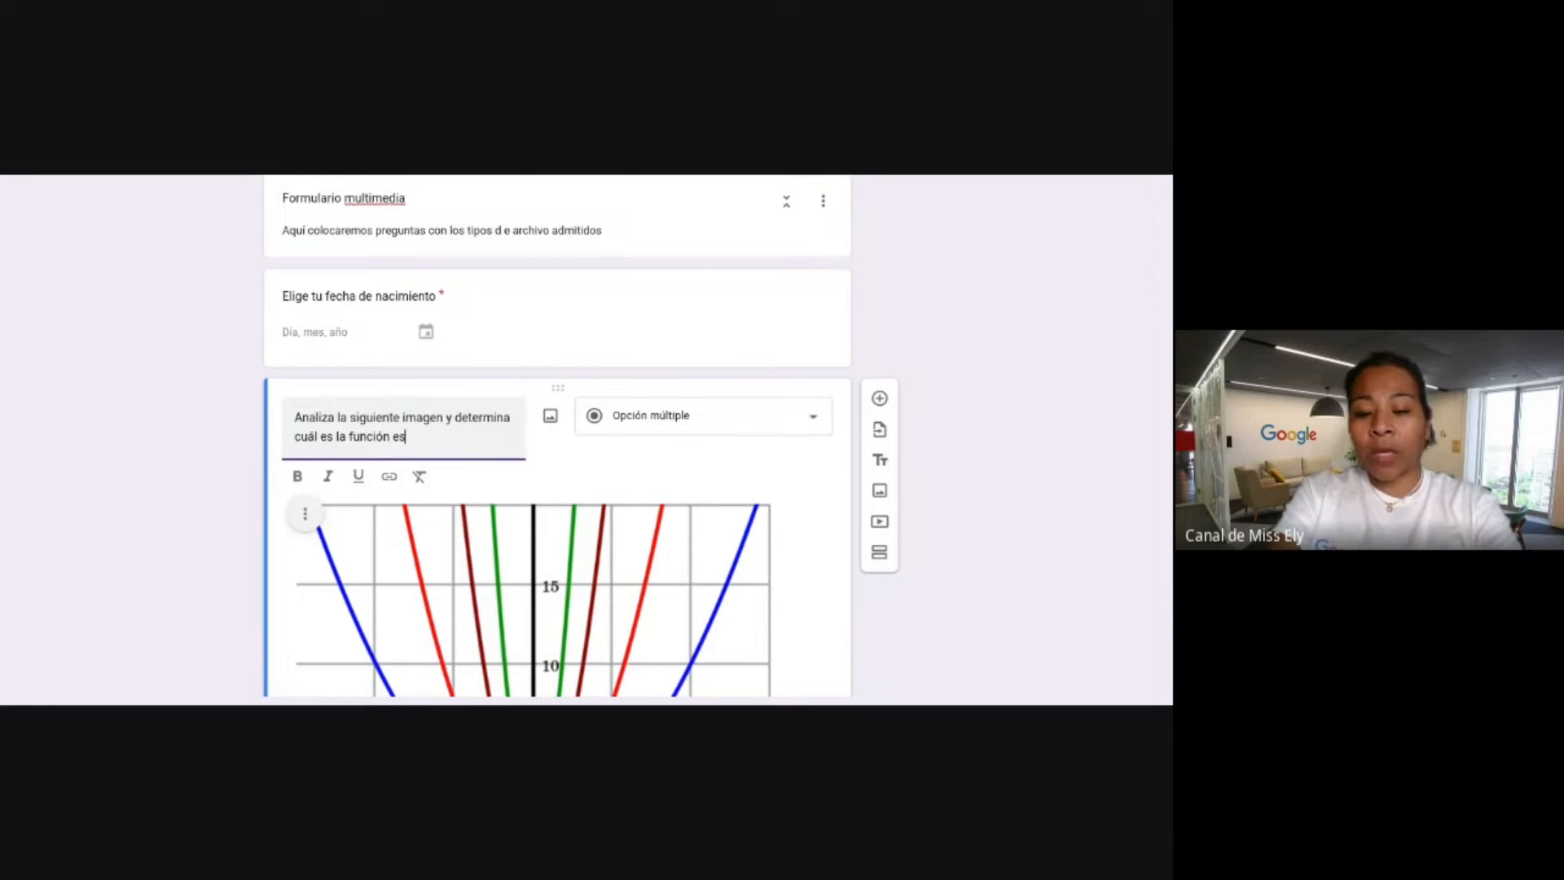
scroll(635, 178, "down", 3)
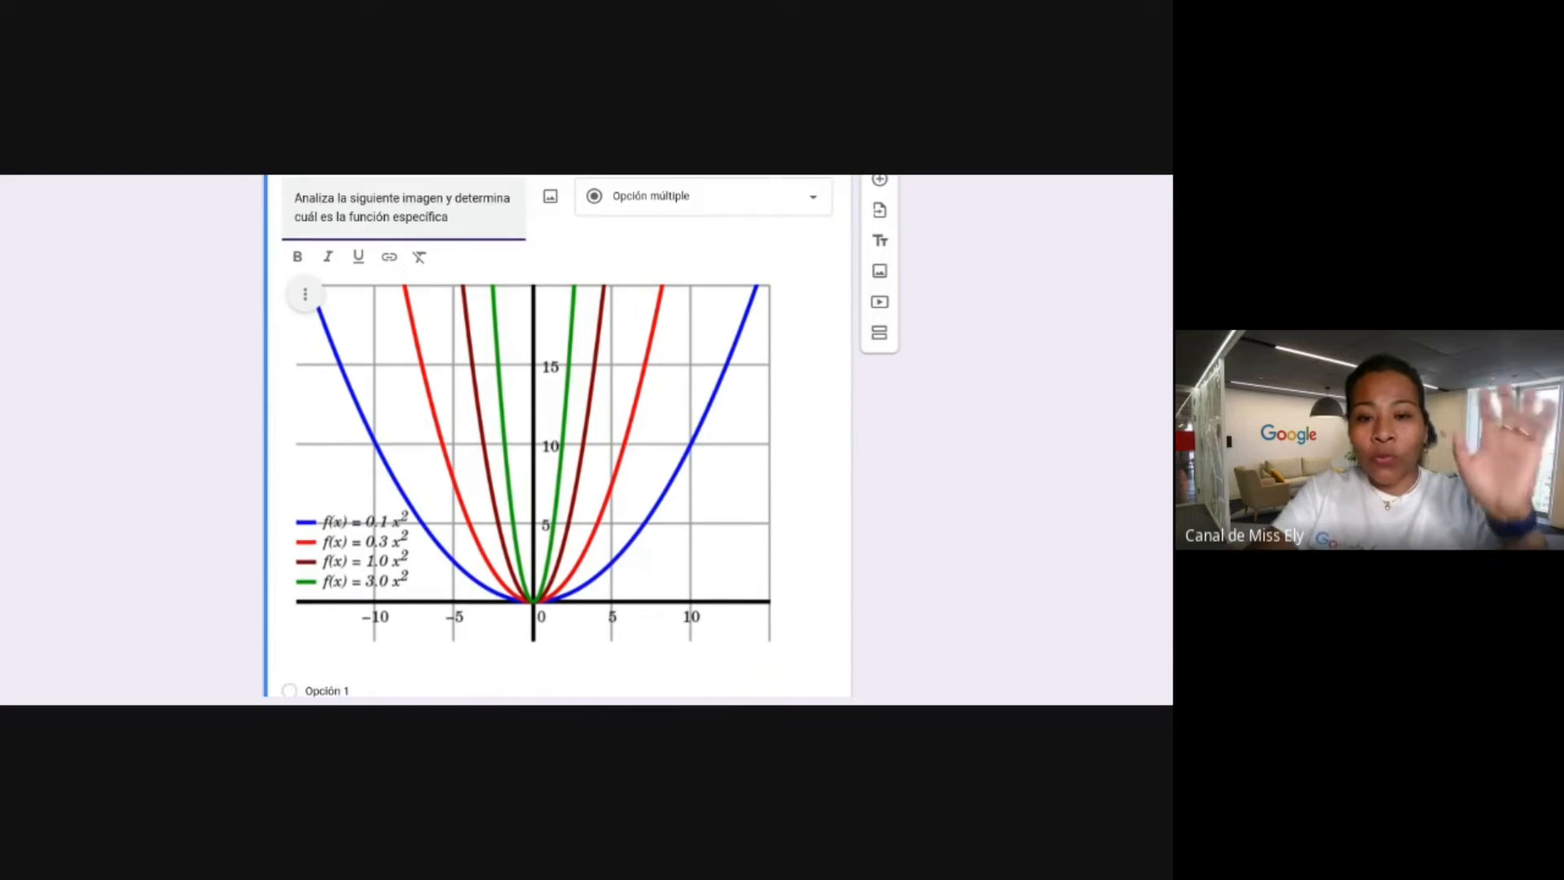
left_click(635, 176)
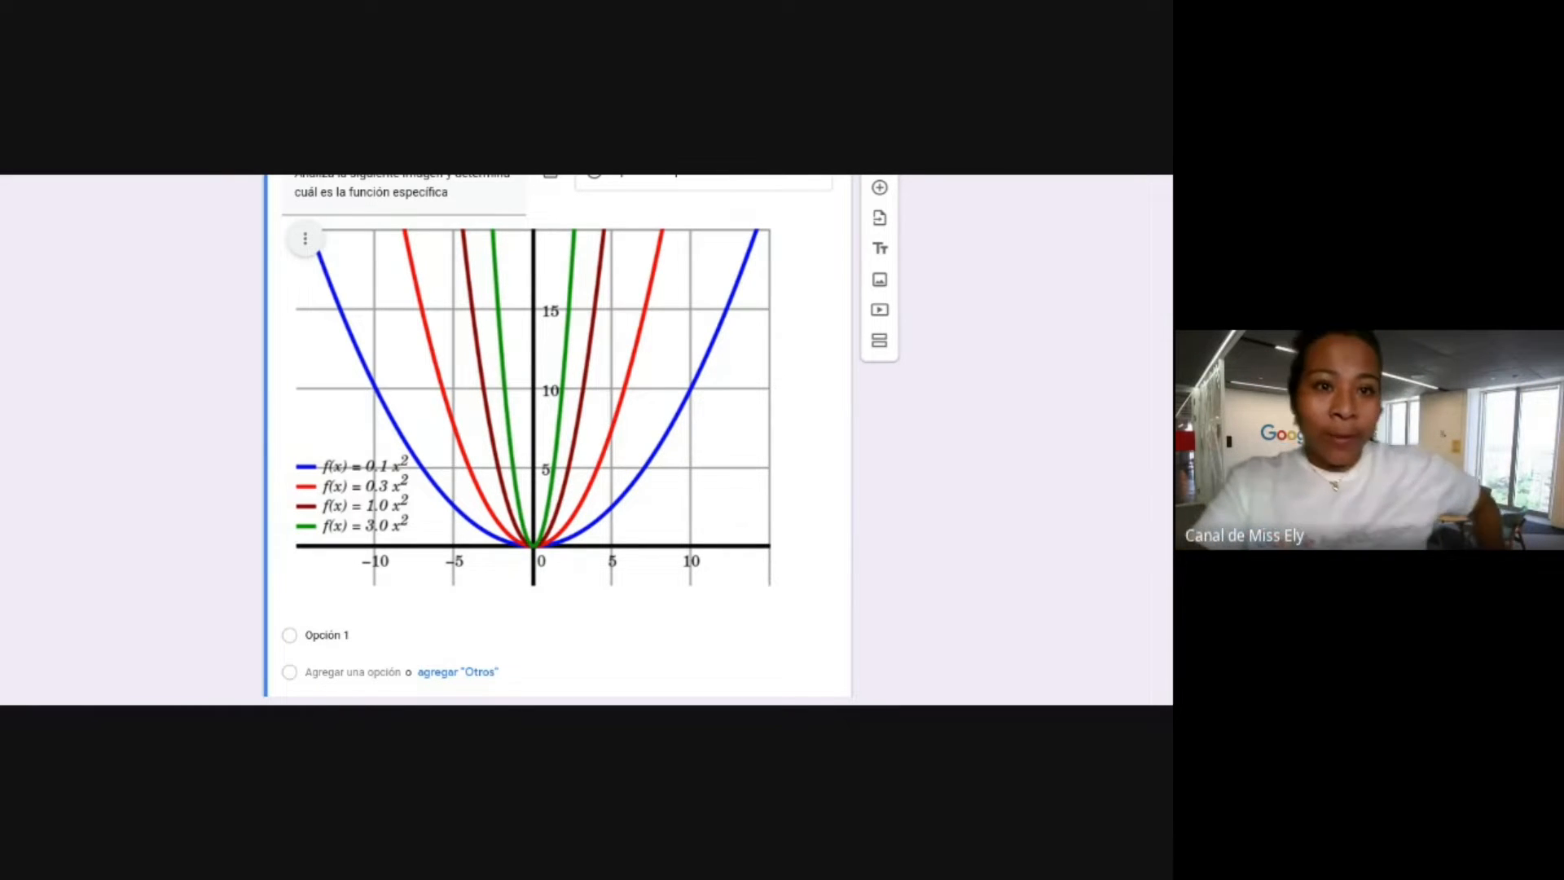
left_click(451, 194)
scroll(421, 454, "down", 2)
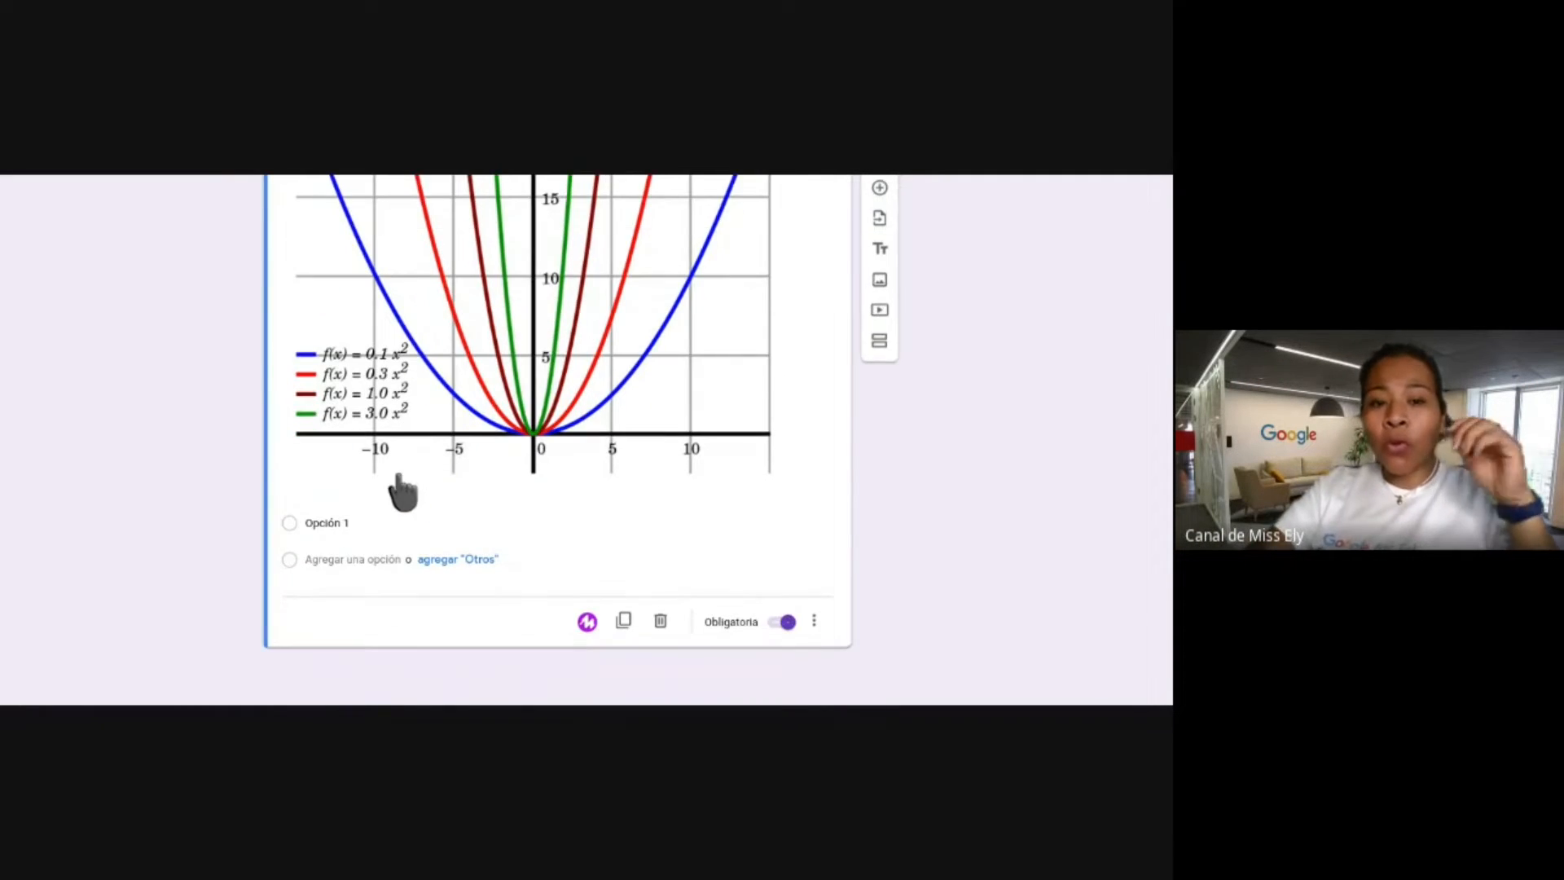
Enter (3,5) and (5,8) as the first two answer options.
left_click(344, 526)
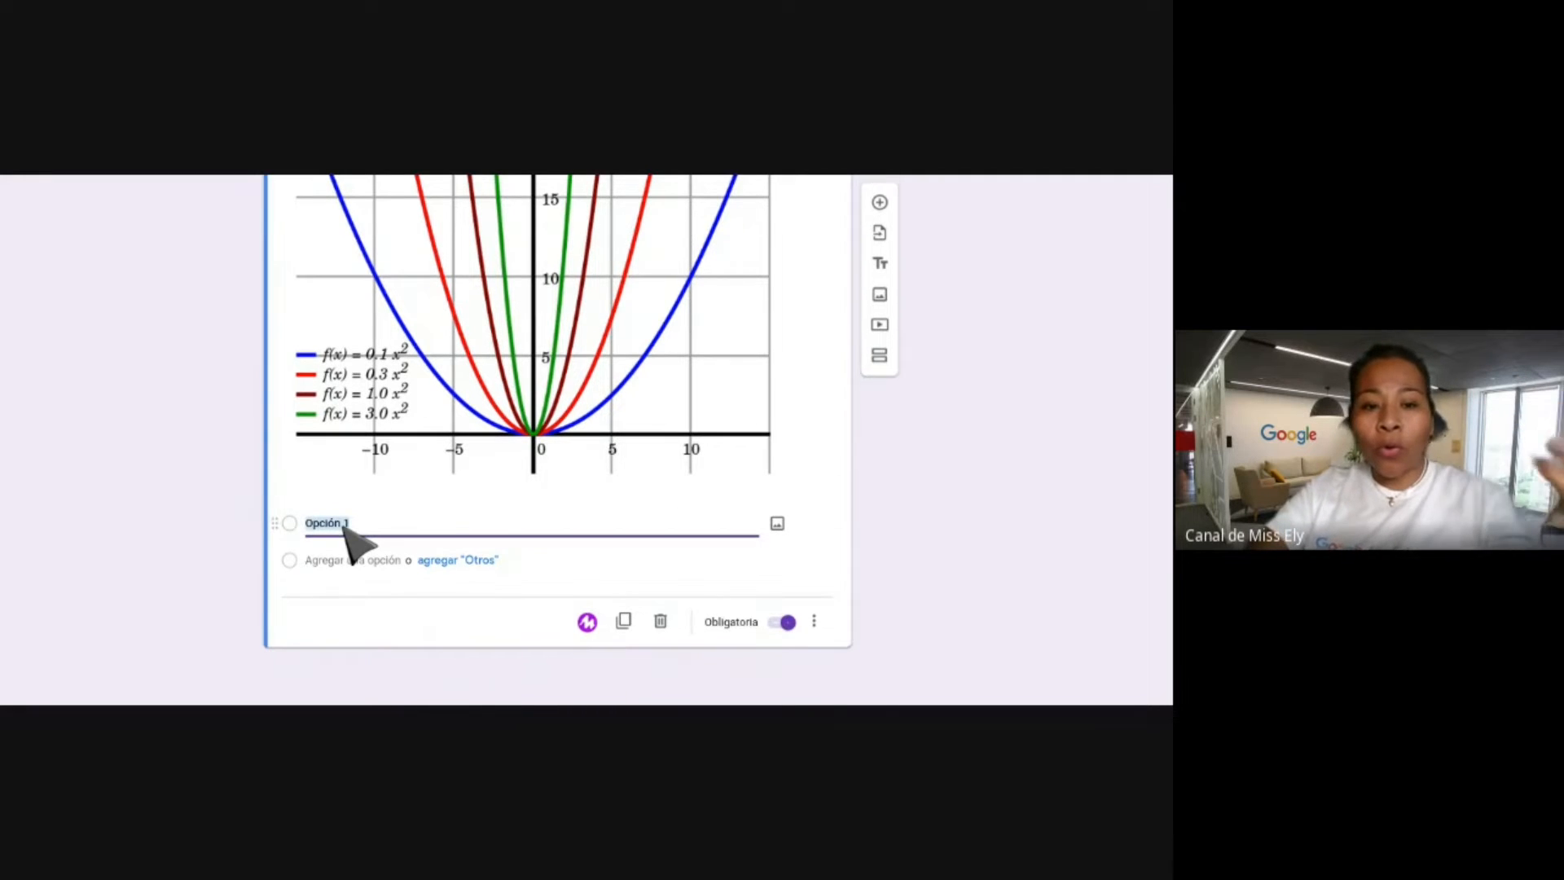
type("(")
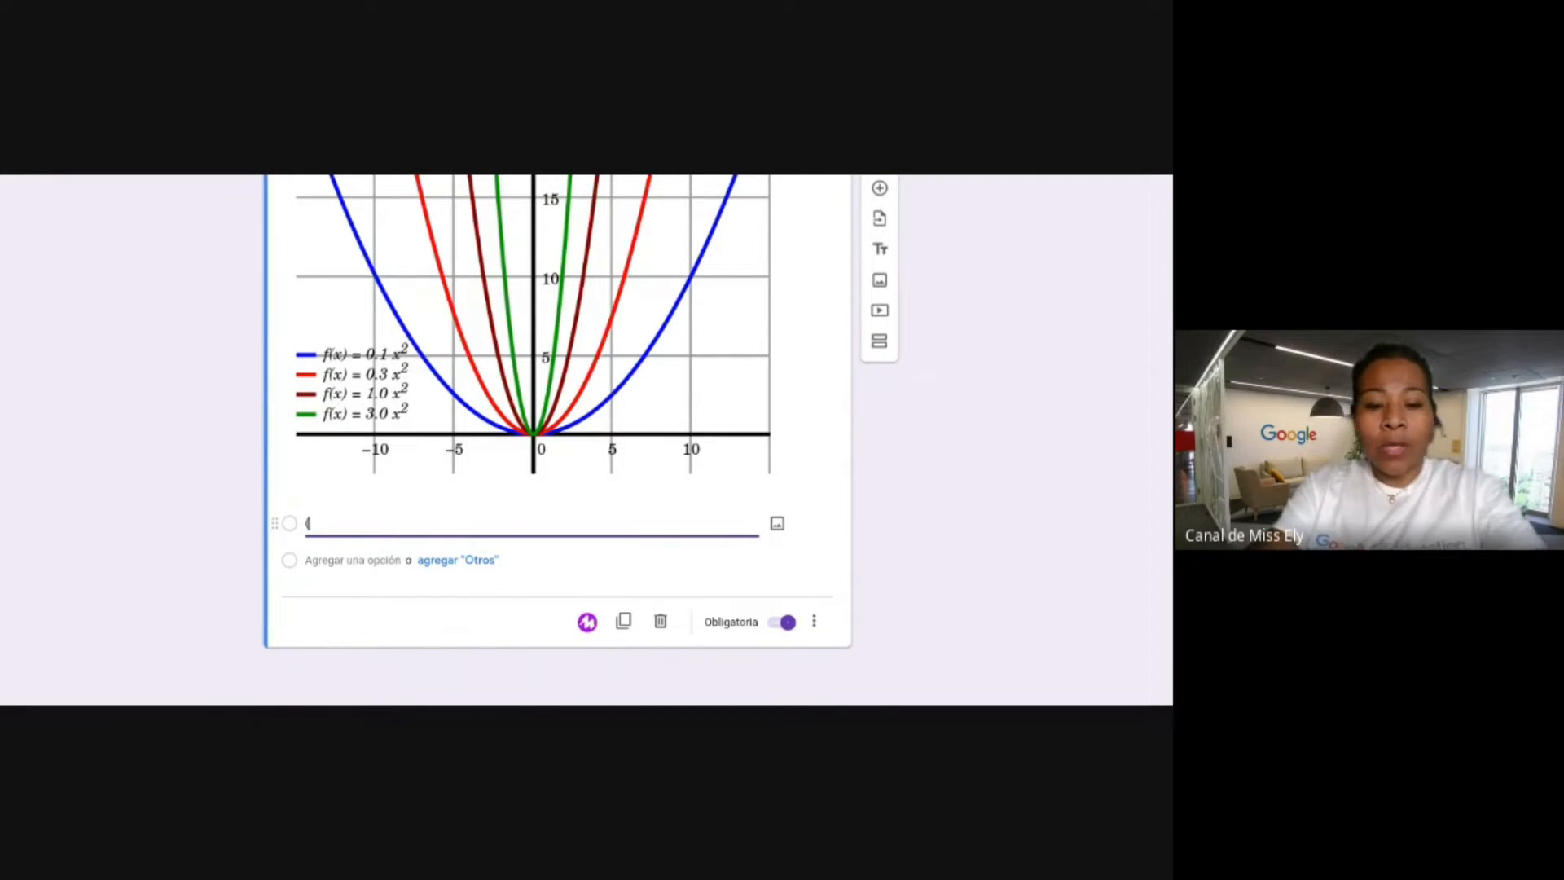
type("3,5")
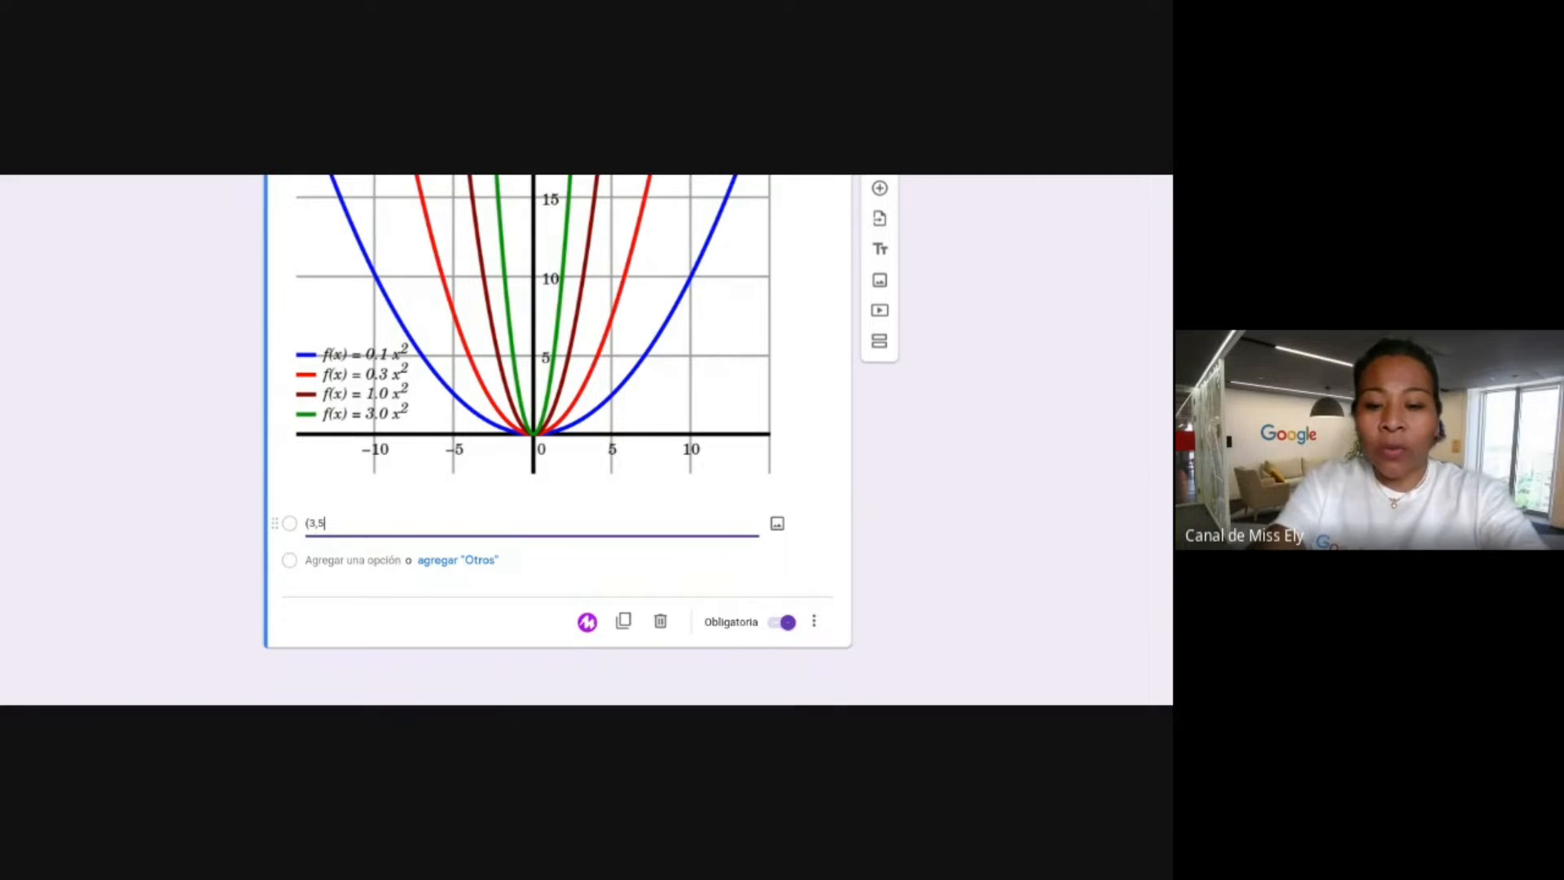
left_click(321, 560)
type("(5,")
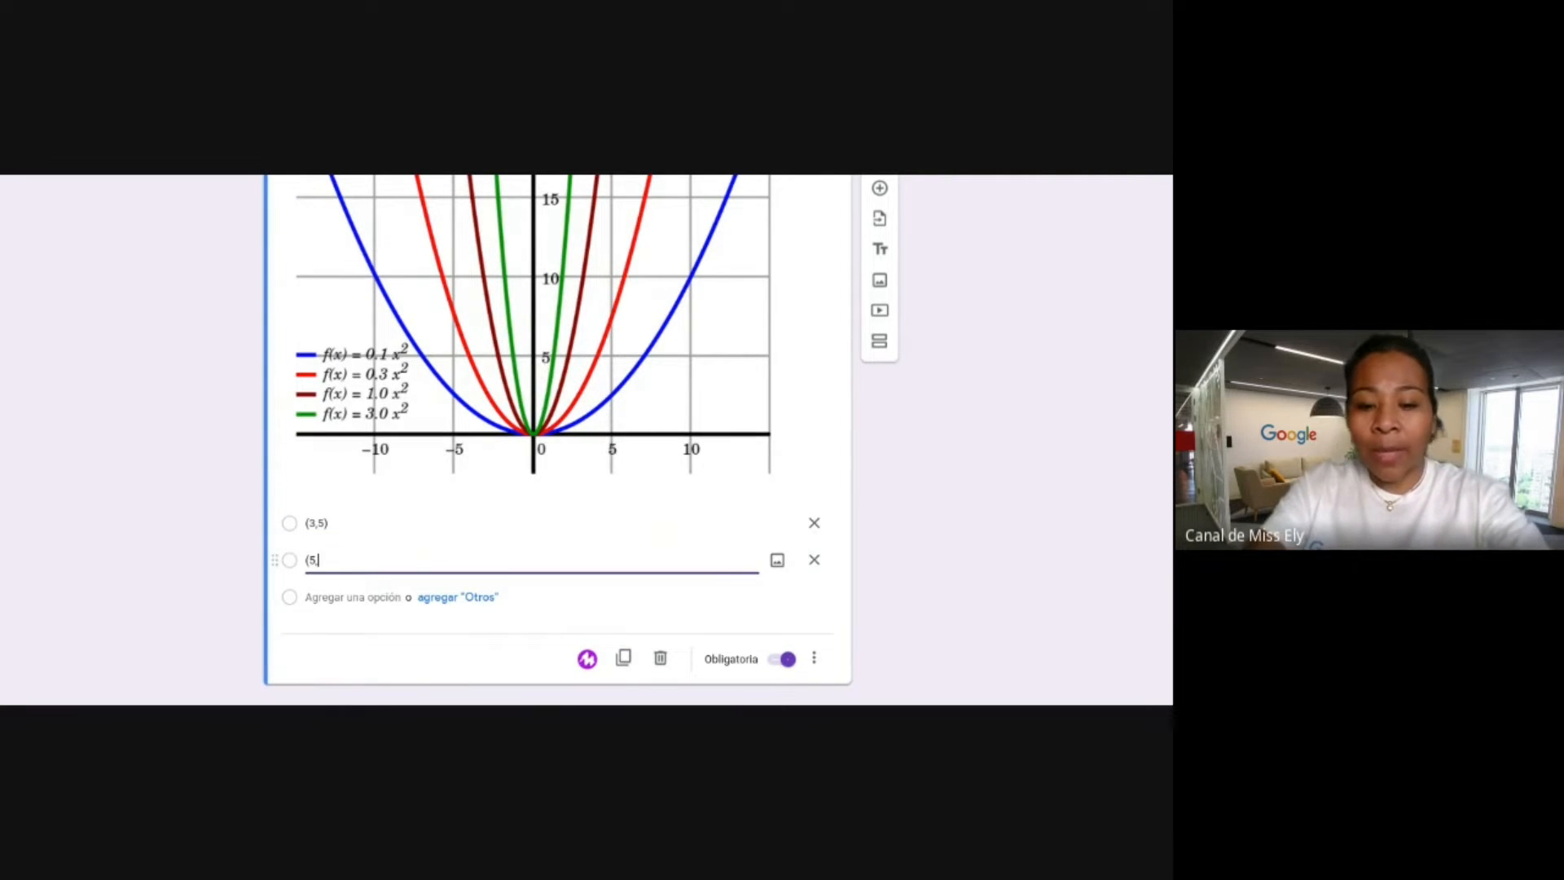
type("8)")
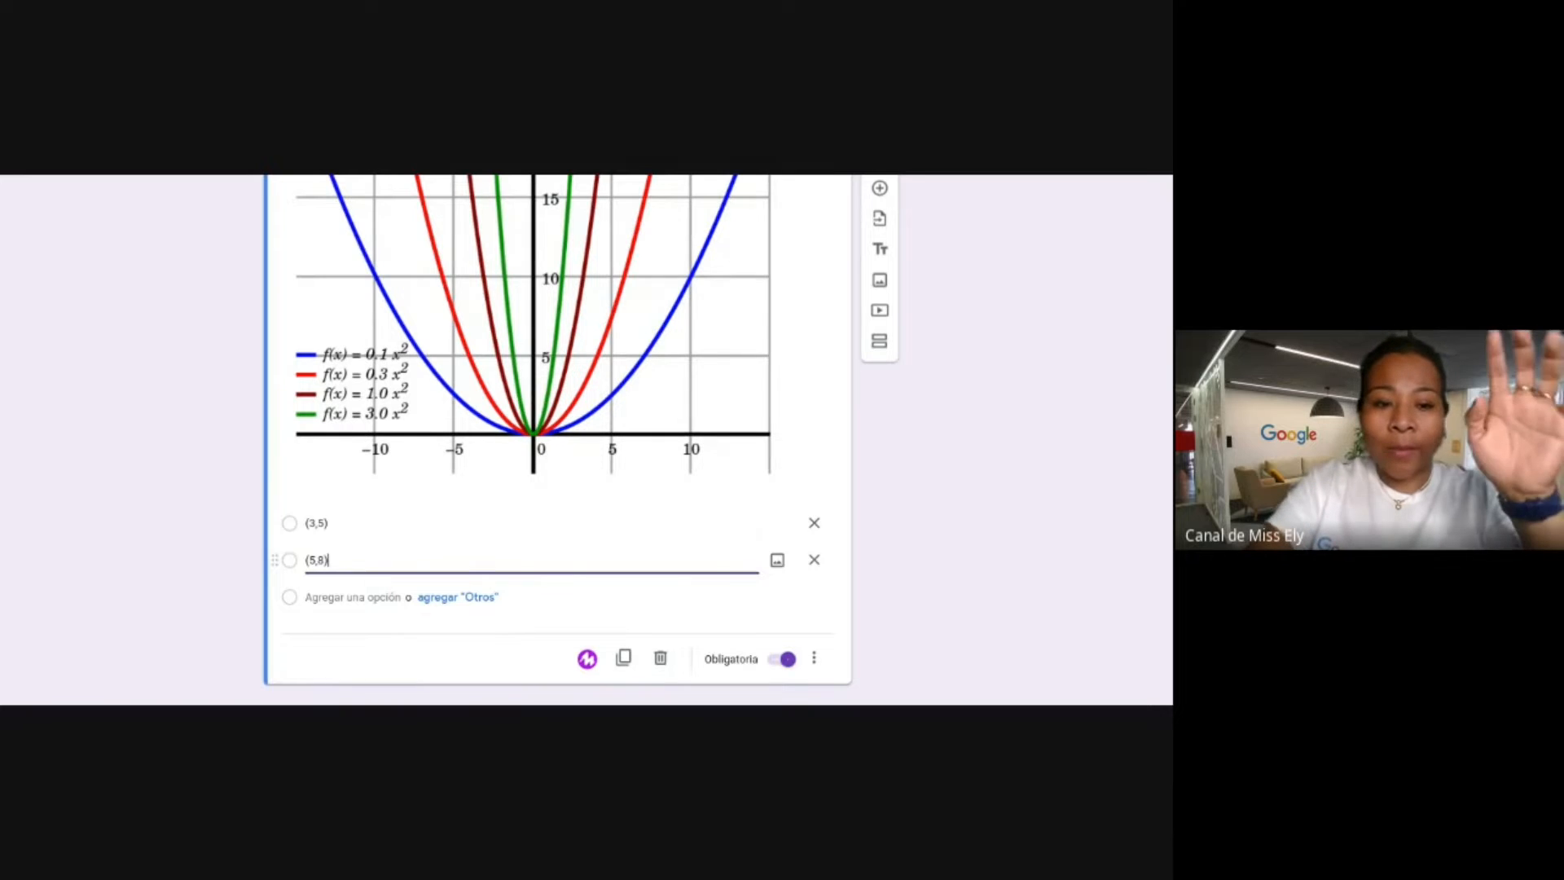
Add a third answer option, leaving it as the placeholder Opción 3.
left_click(326, 599)
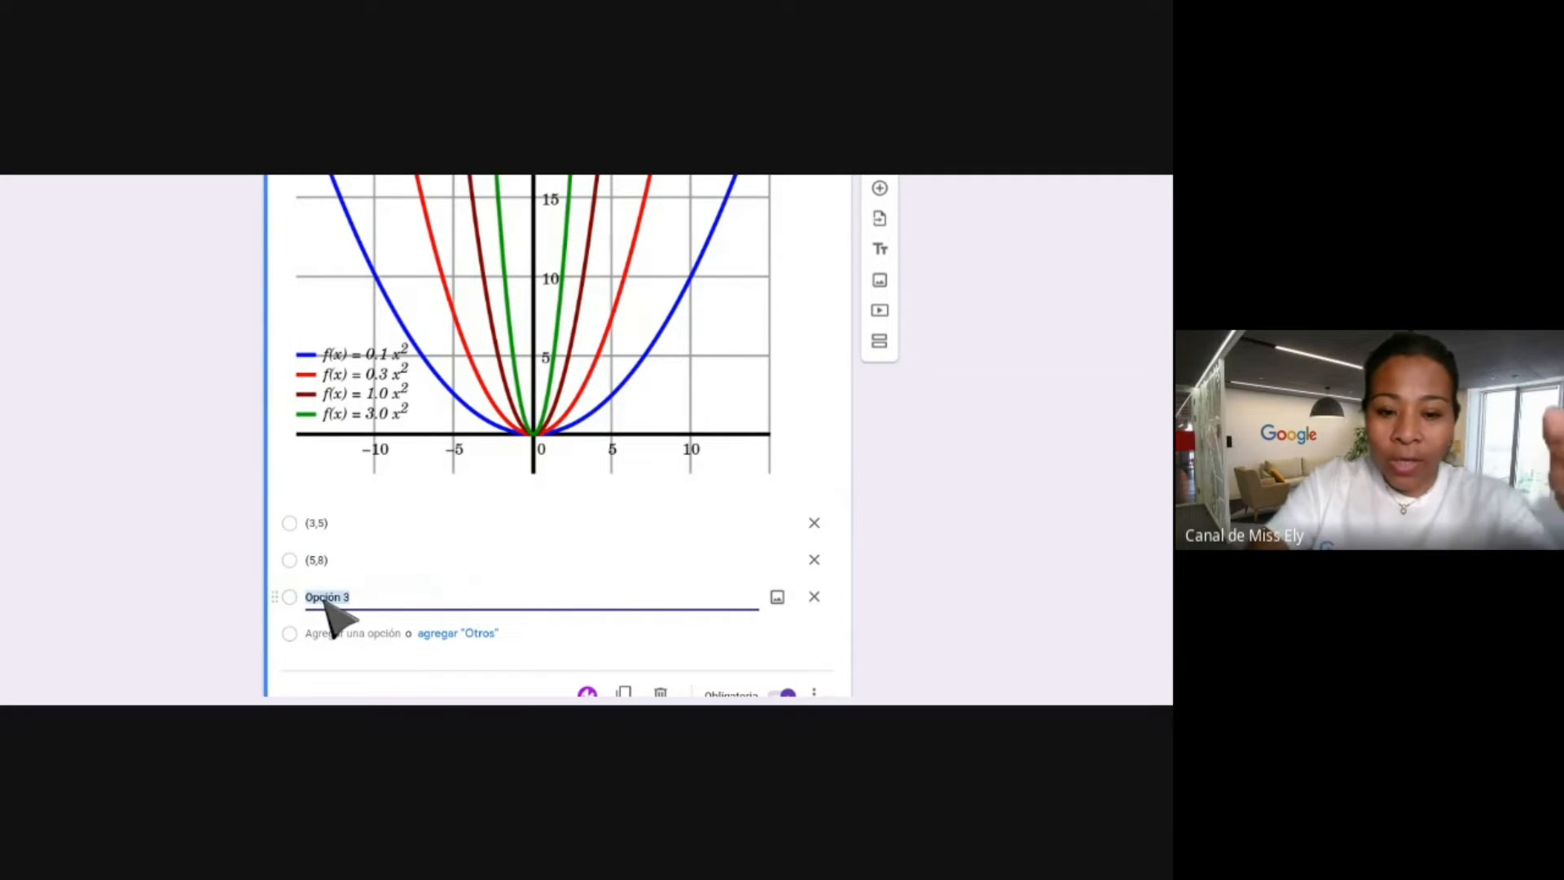
type("(3,5")
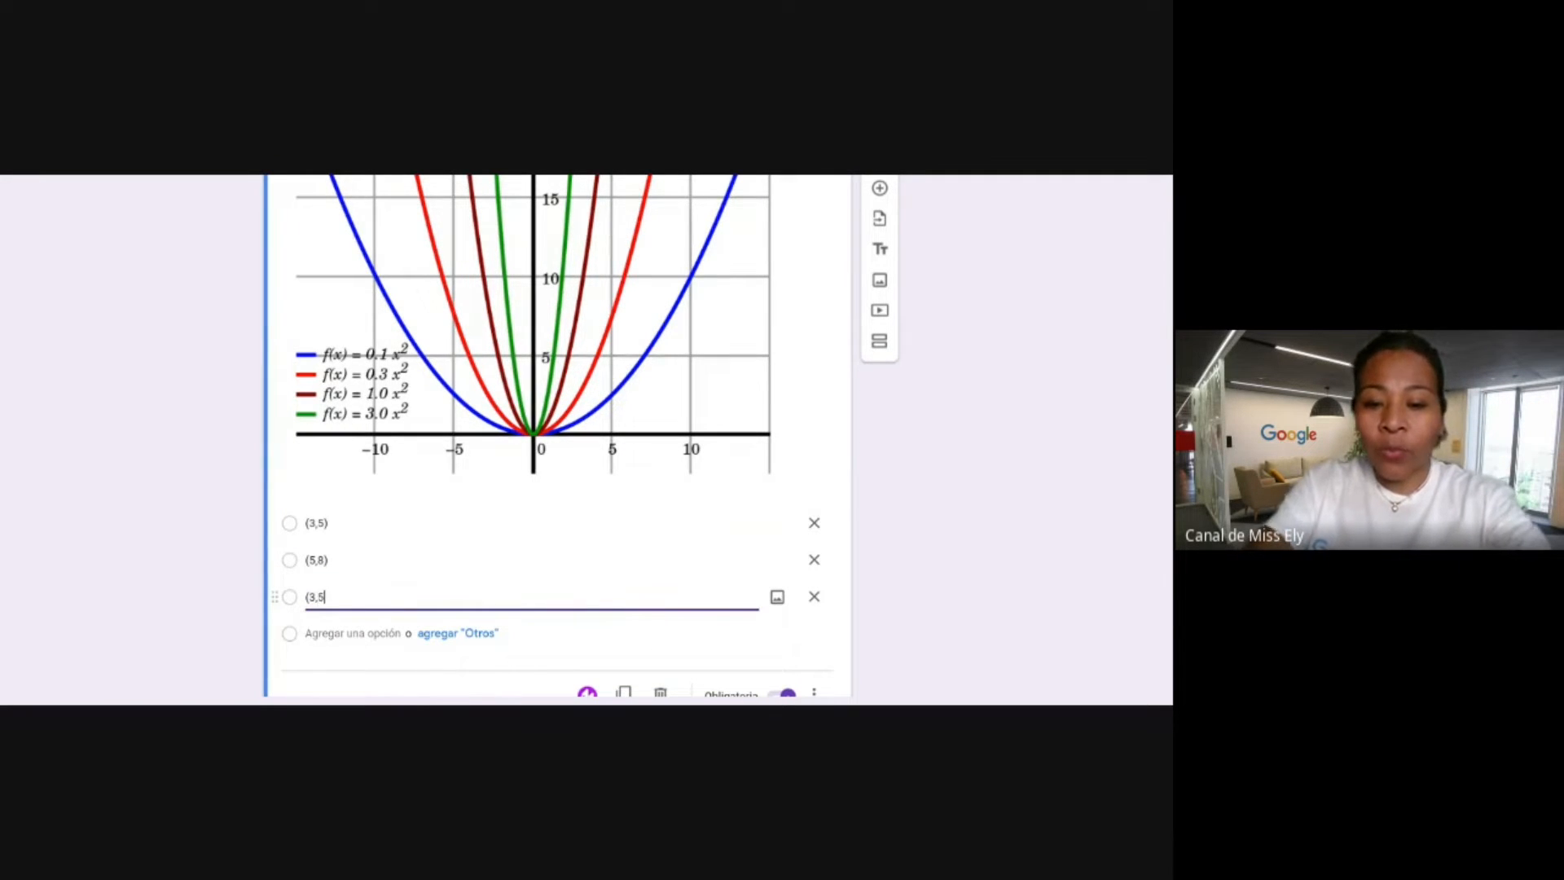
type(")")
scroll(489, 367, "up", 4)
scroll(483, 383, "down", 3)
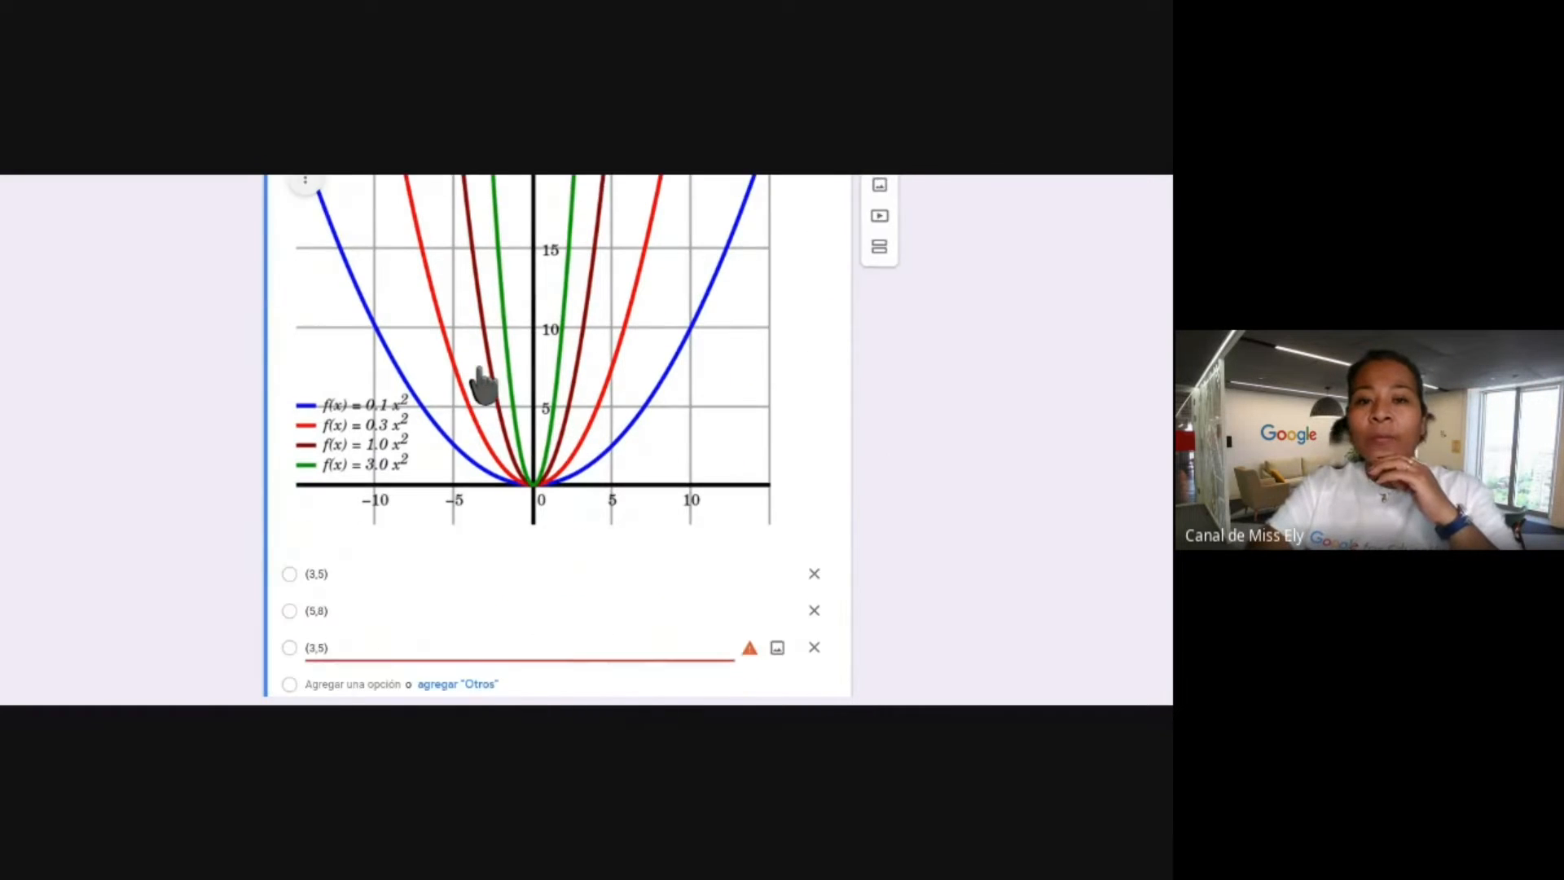
scroll(484, 383, "down", 1)
left_click(582, 180)
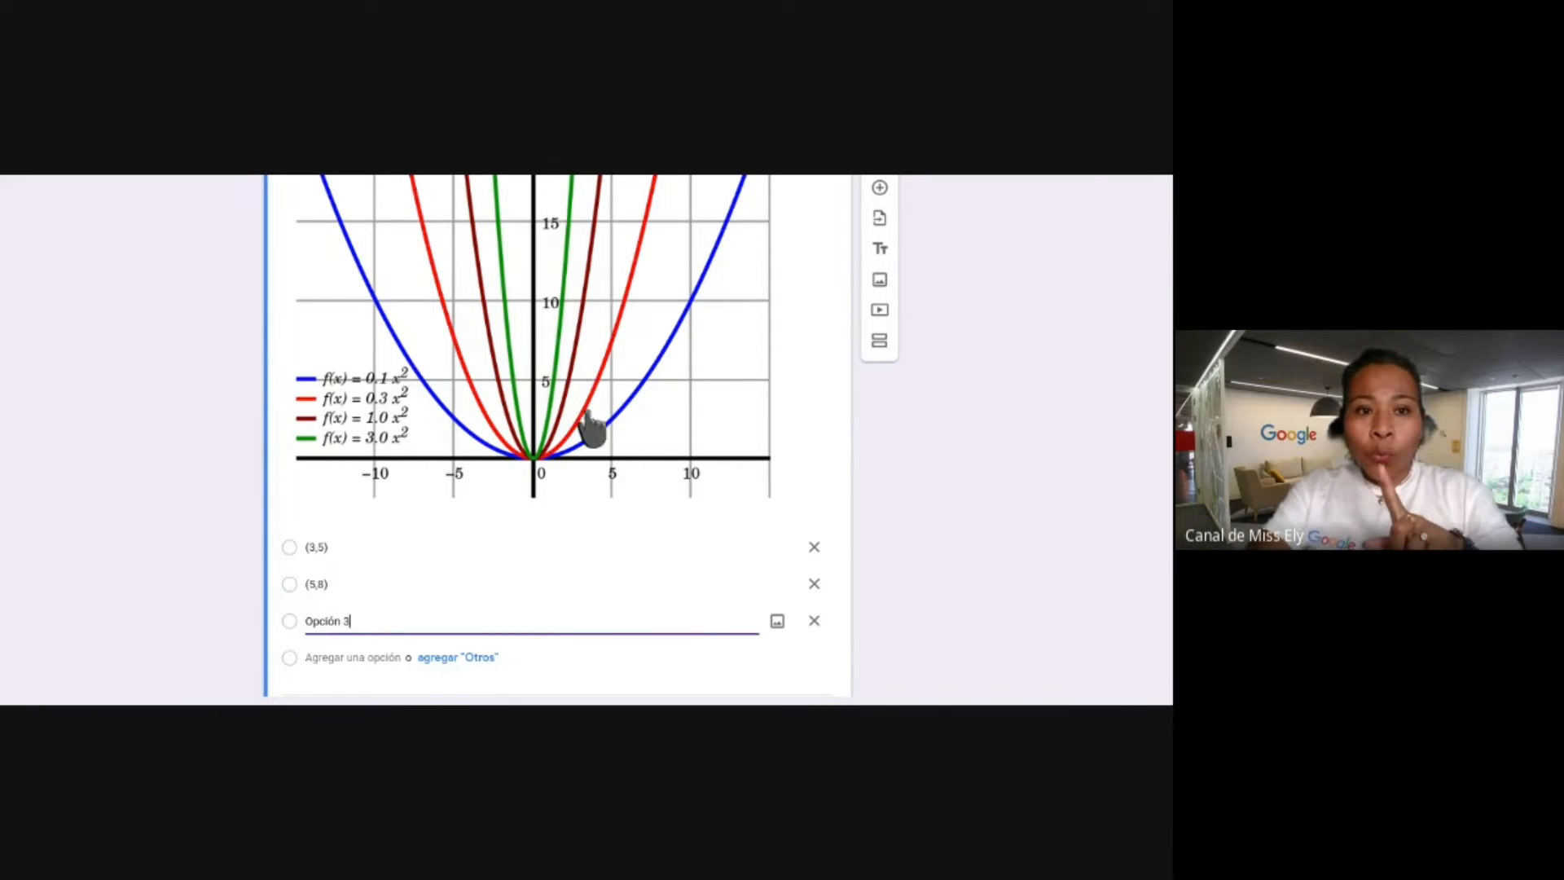
scroll(526, 499, "up", 1)
scroll(527, 513, "up", 10)
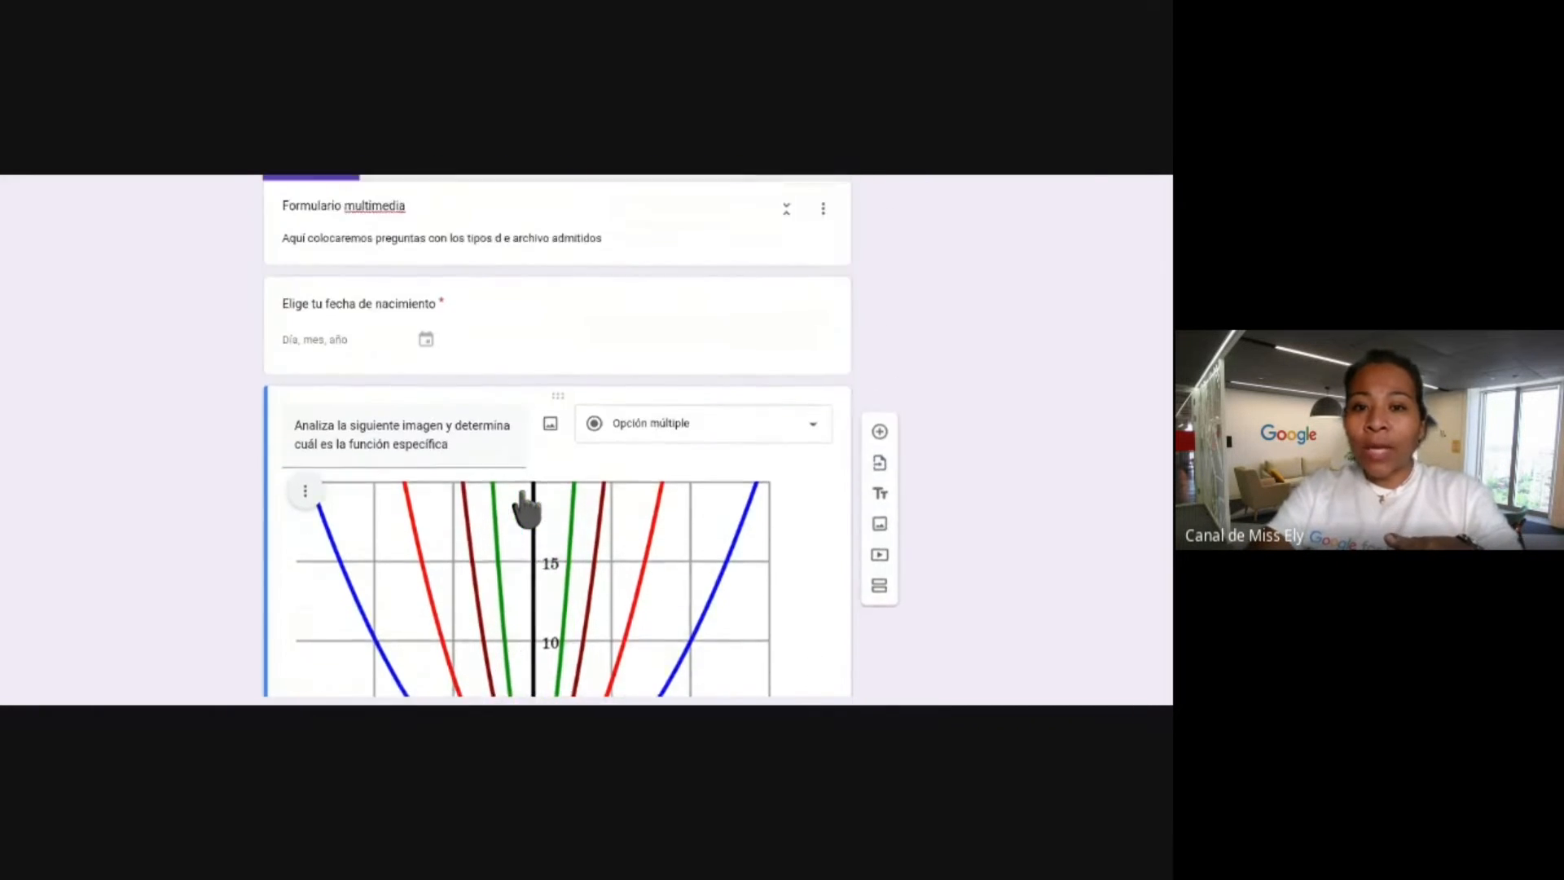
scroll(496, 454, "up", 1)
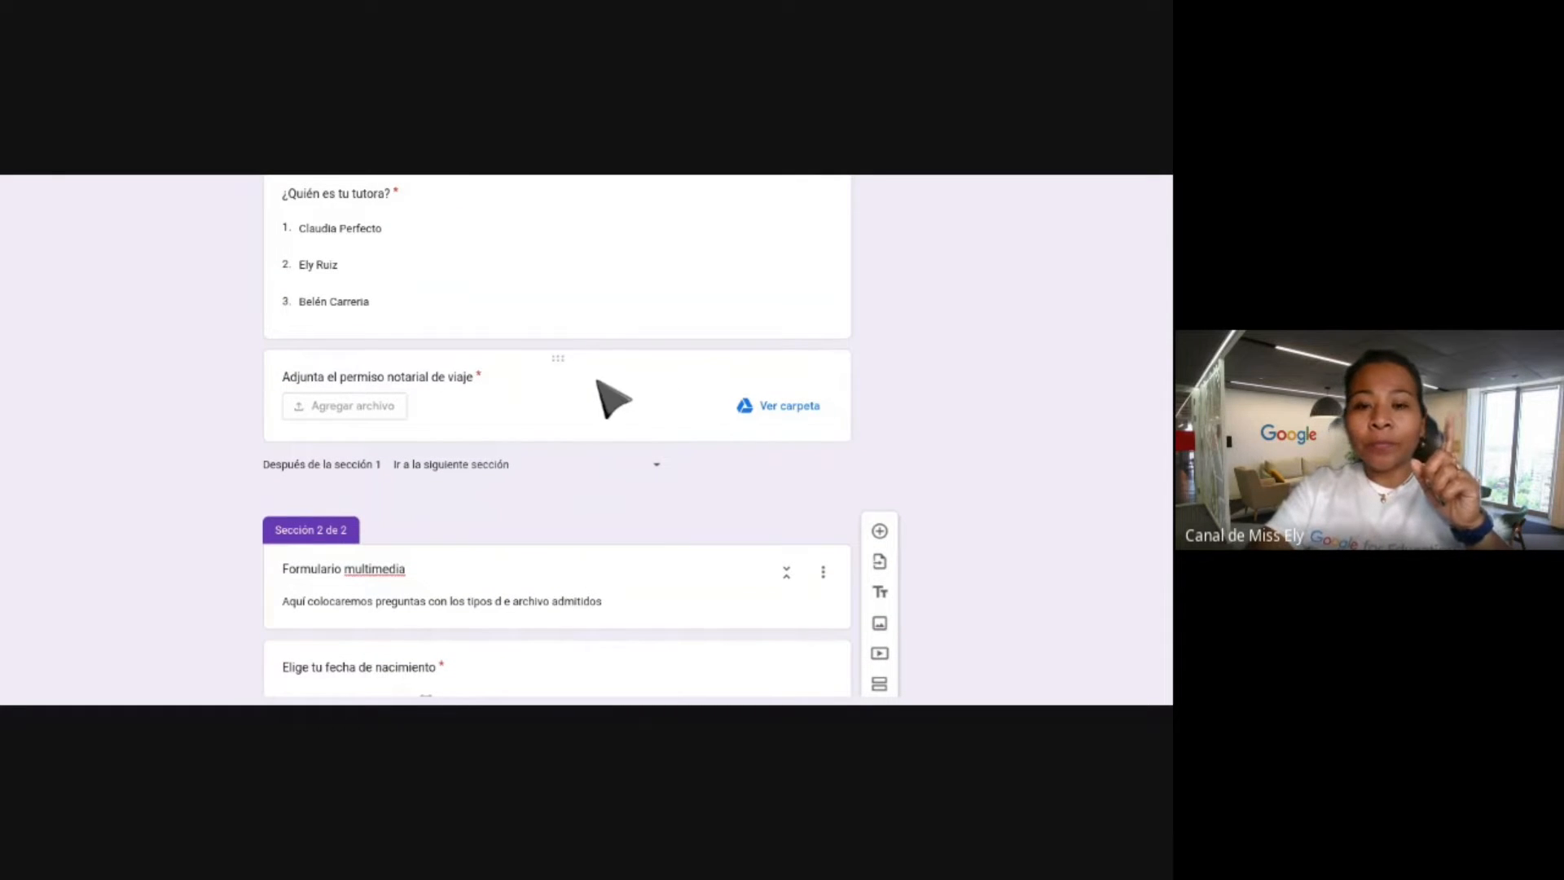
scroll(629, 407, "down", 10)
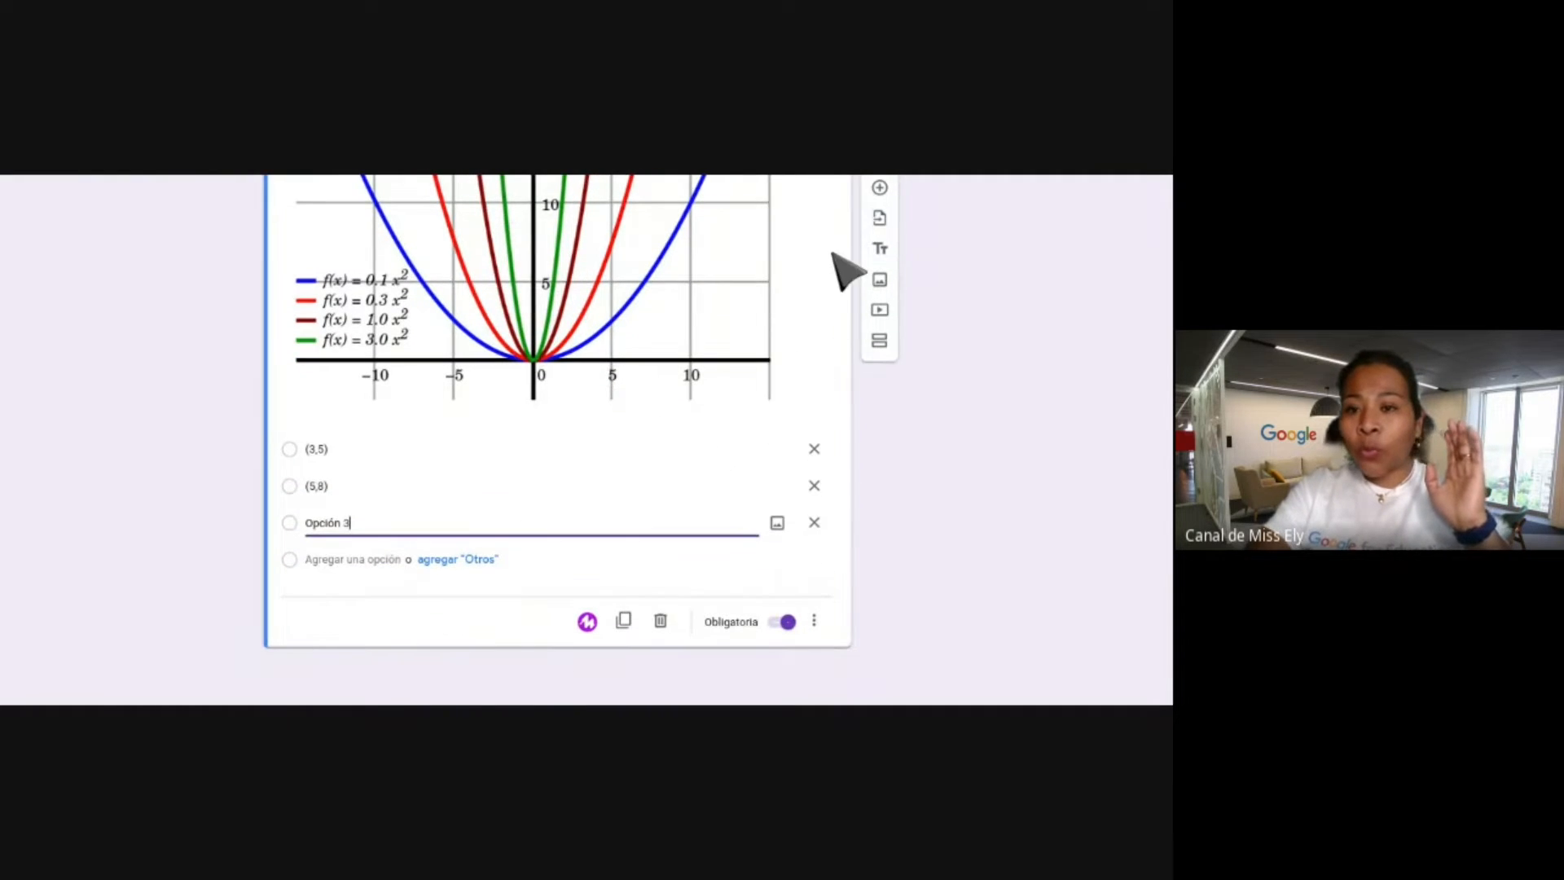
Add a file-upload question 'adjunta la resolución de la pregunta' followed by a new section.
left_click(880, 188)
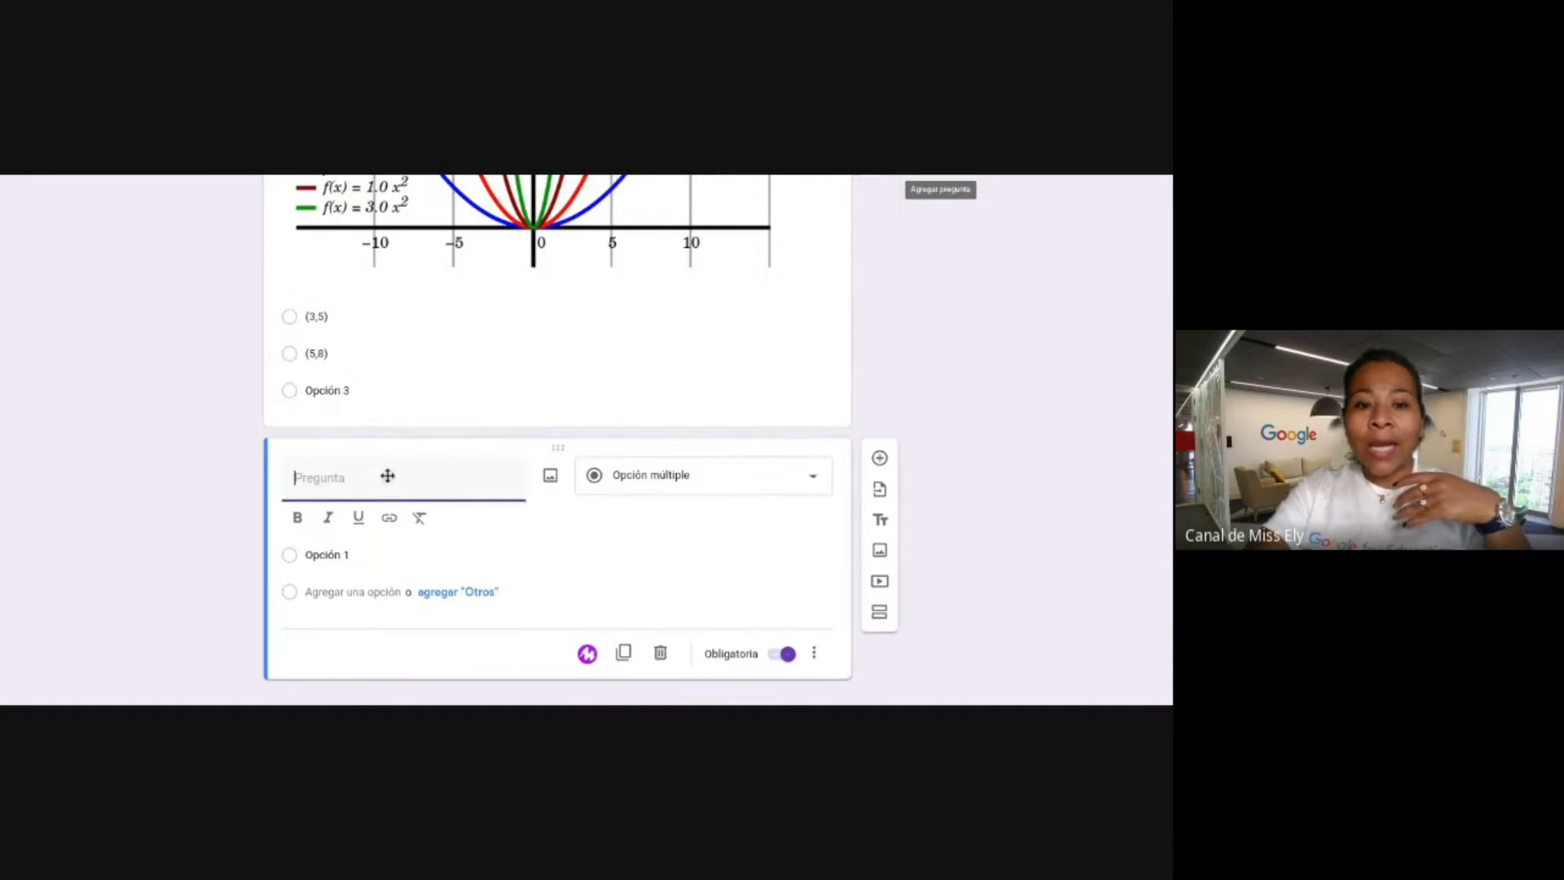
type("In")
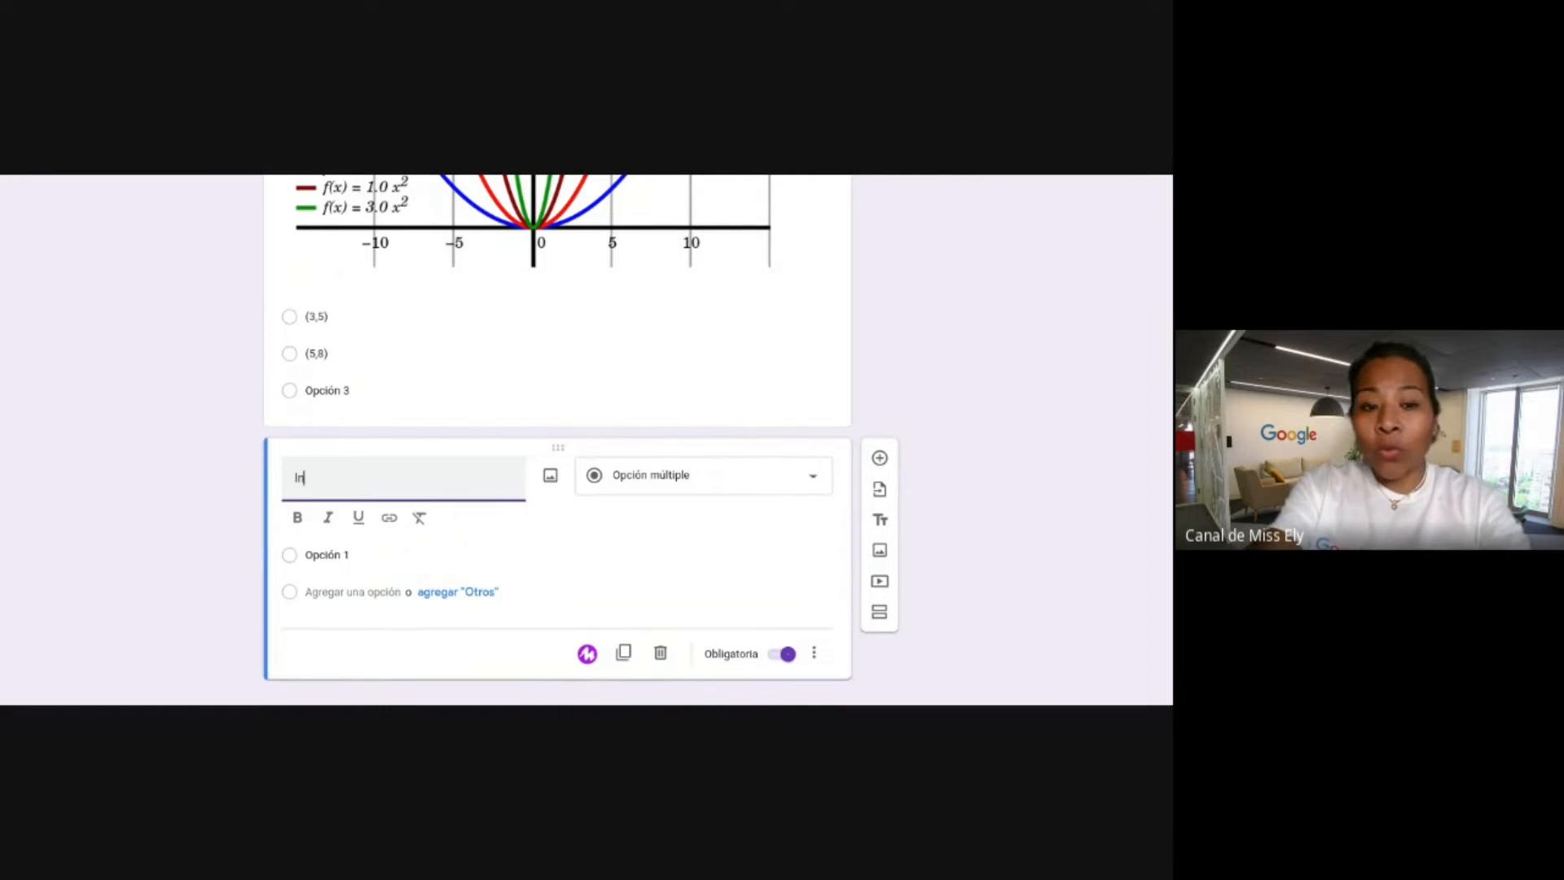
type("ad")
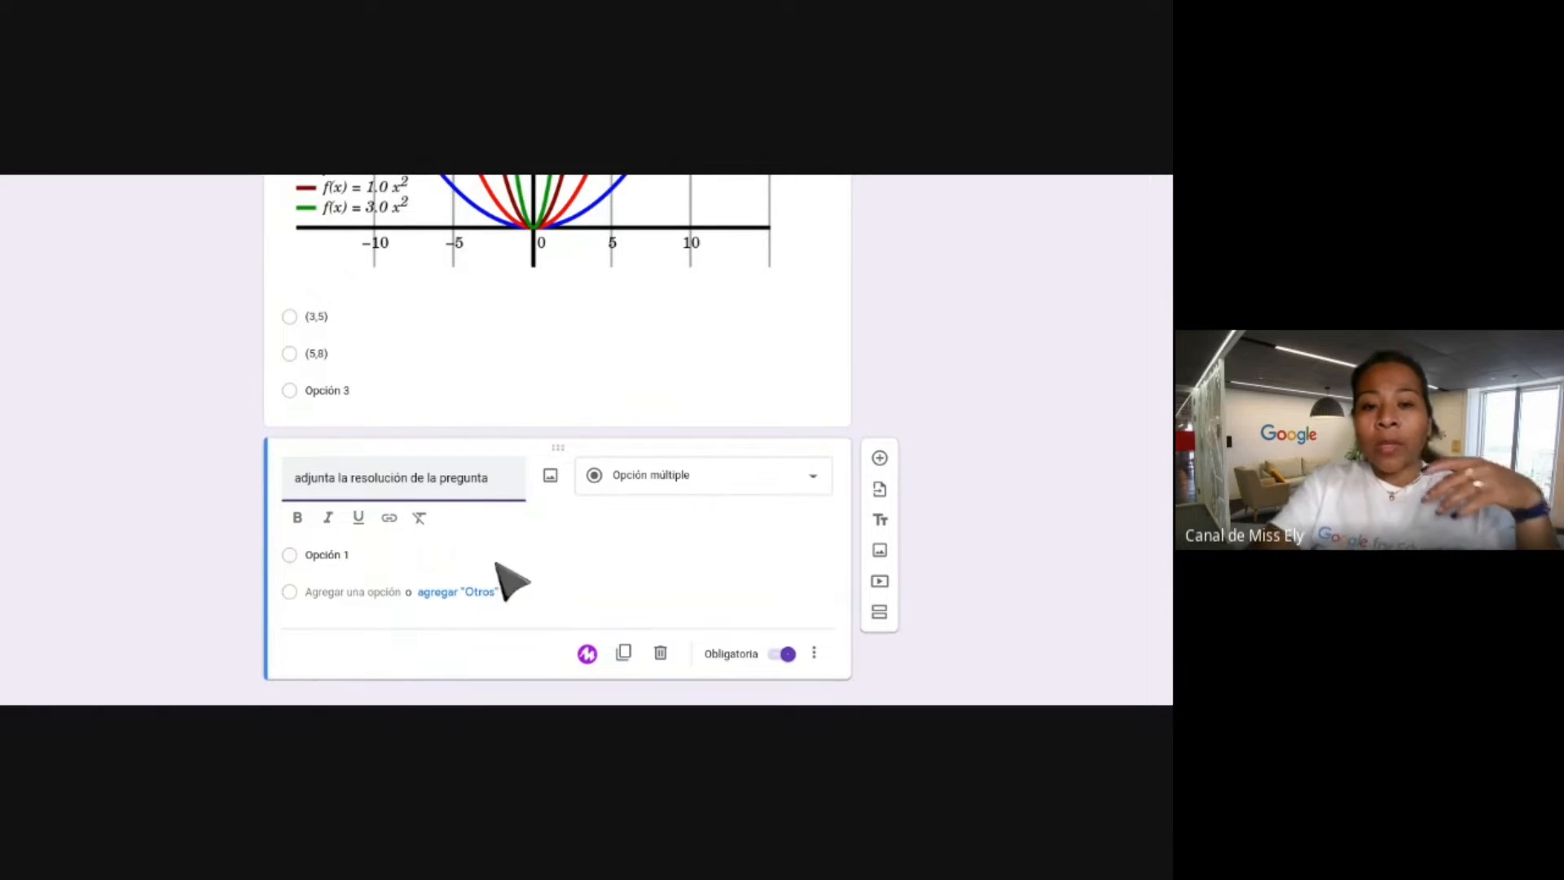
left_click(694, 481)
left_click(674, 456)
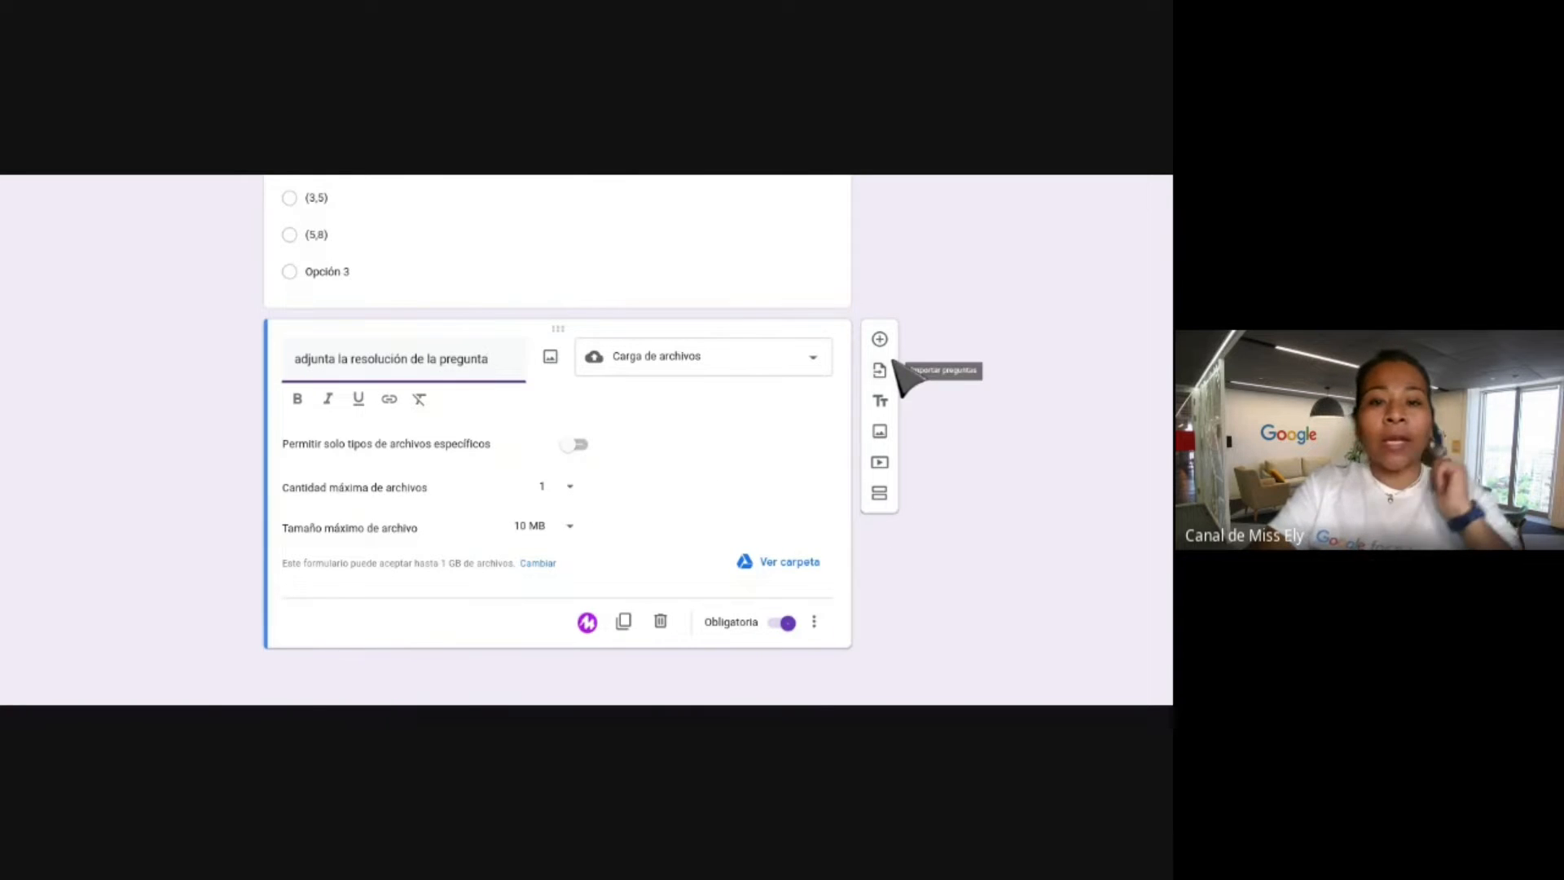
scroll(736, 502, "up", 3)
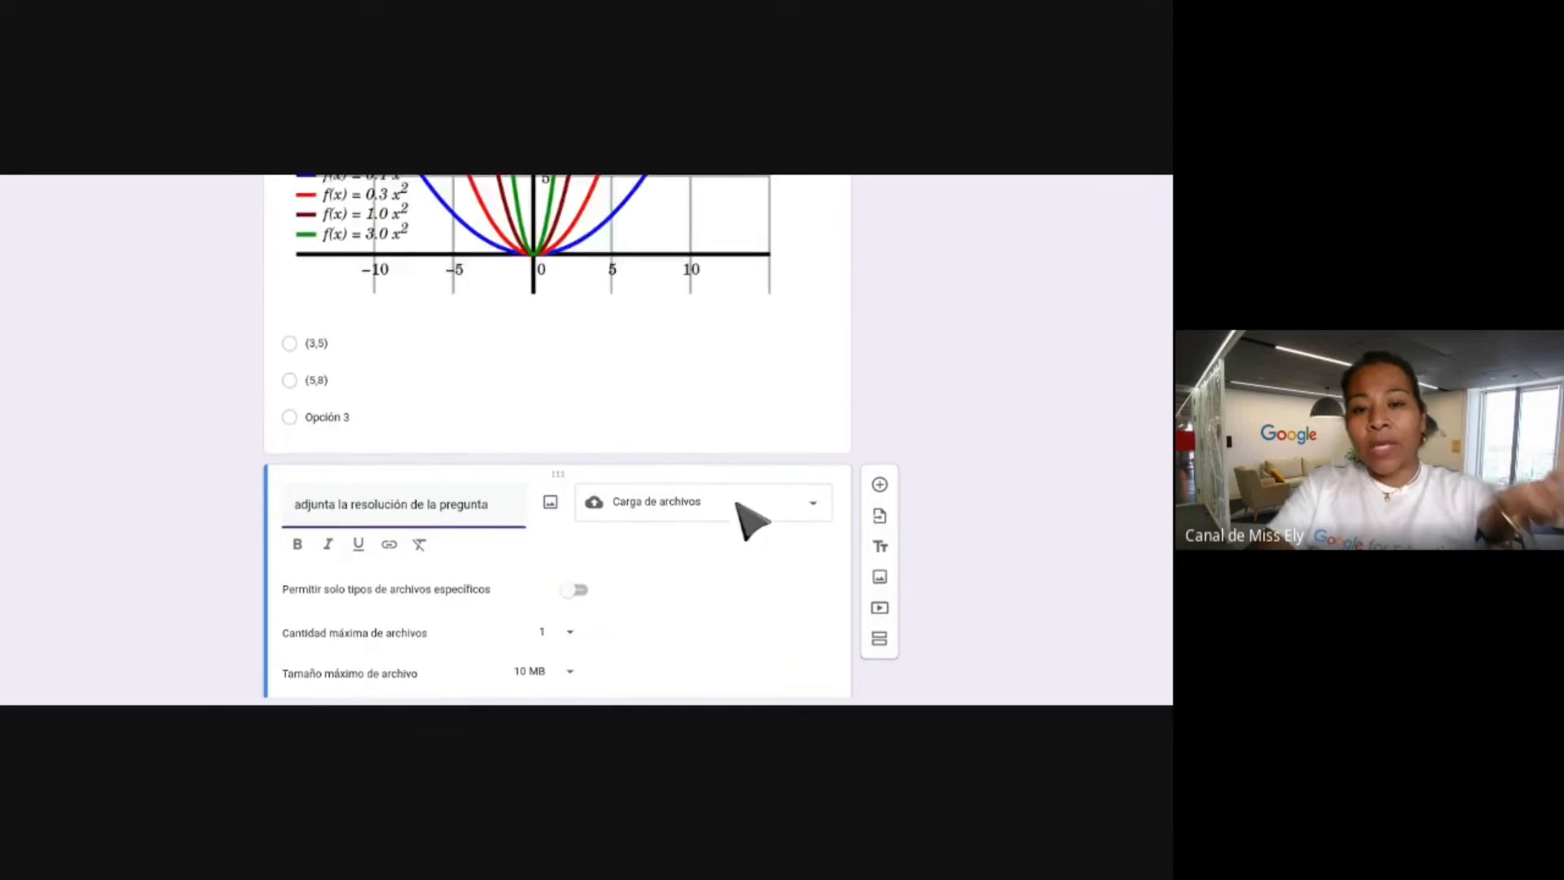
scroll(735, 503, "down", 3)
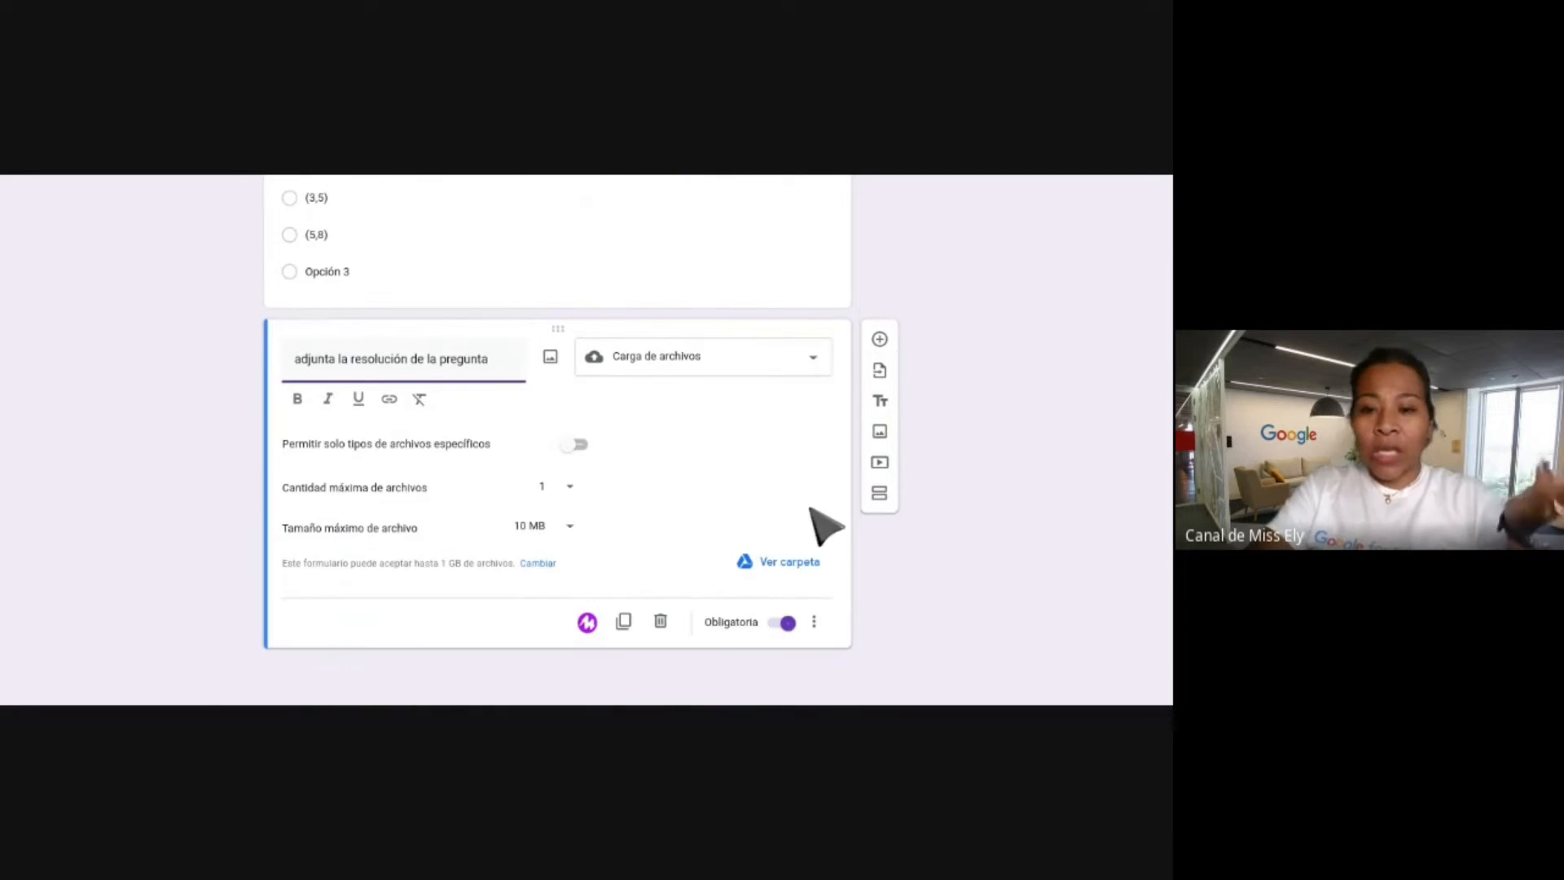
left_click(880, 497)
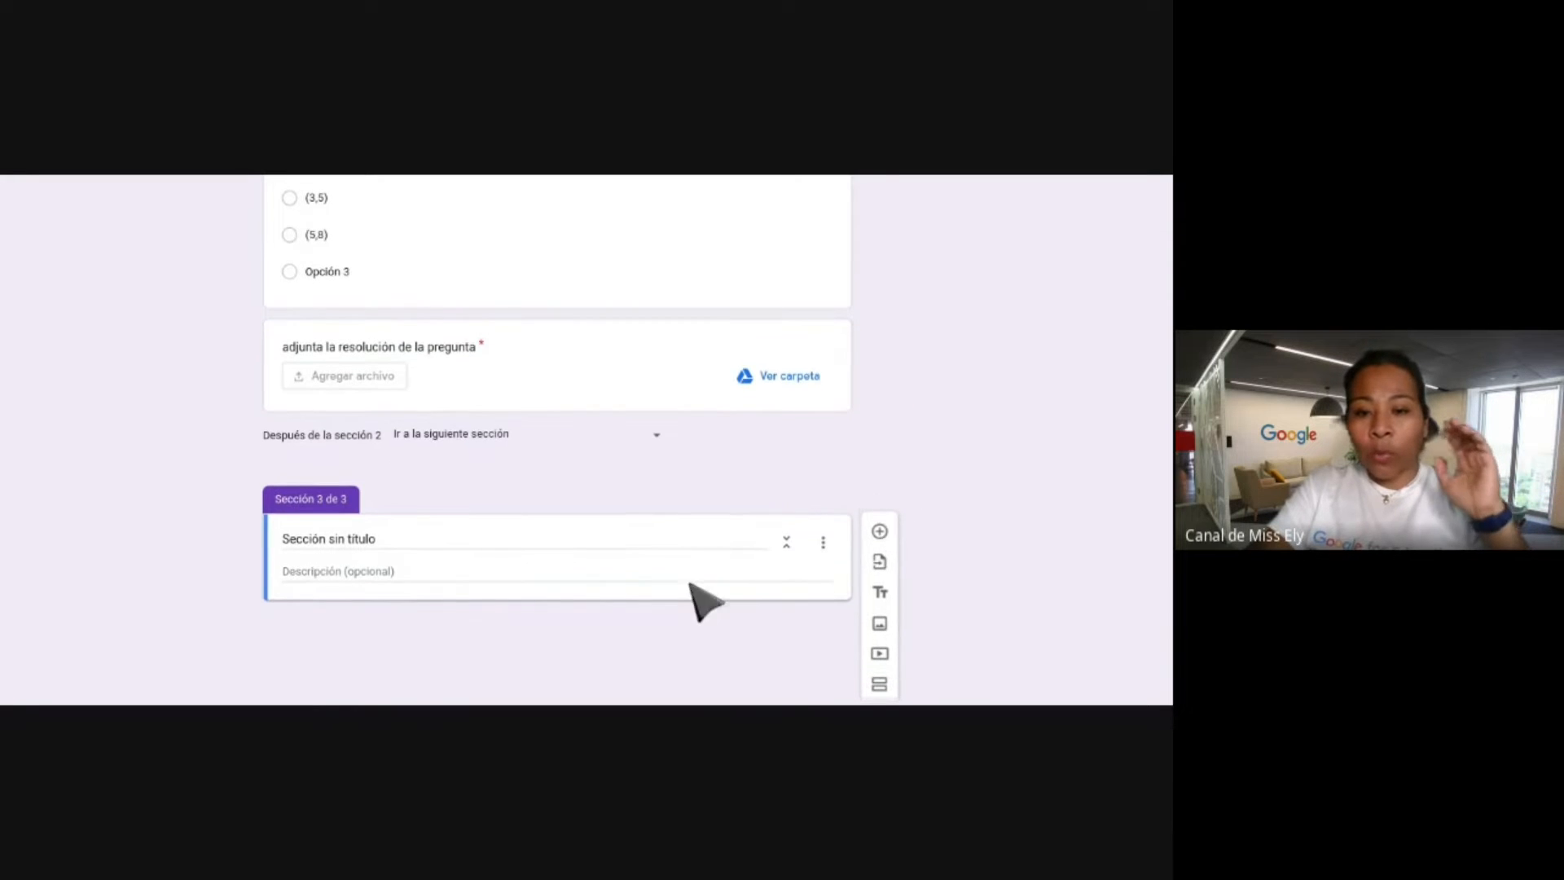
Title the third section 'Insertar archivos multimedia' and bring up Insertar imagen.
left_click(338, 535)
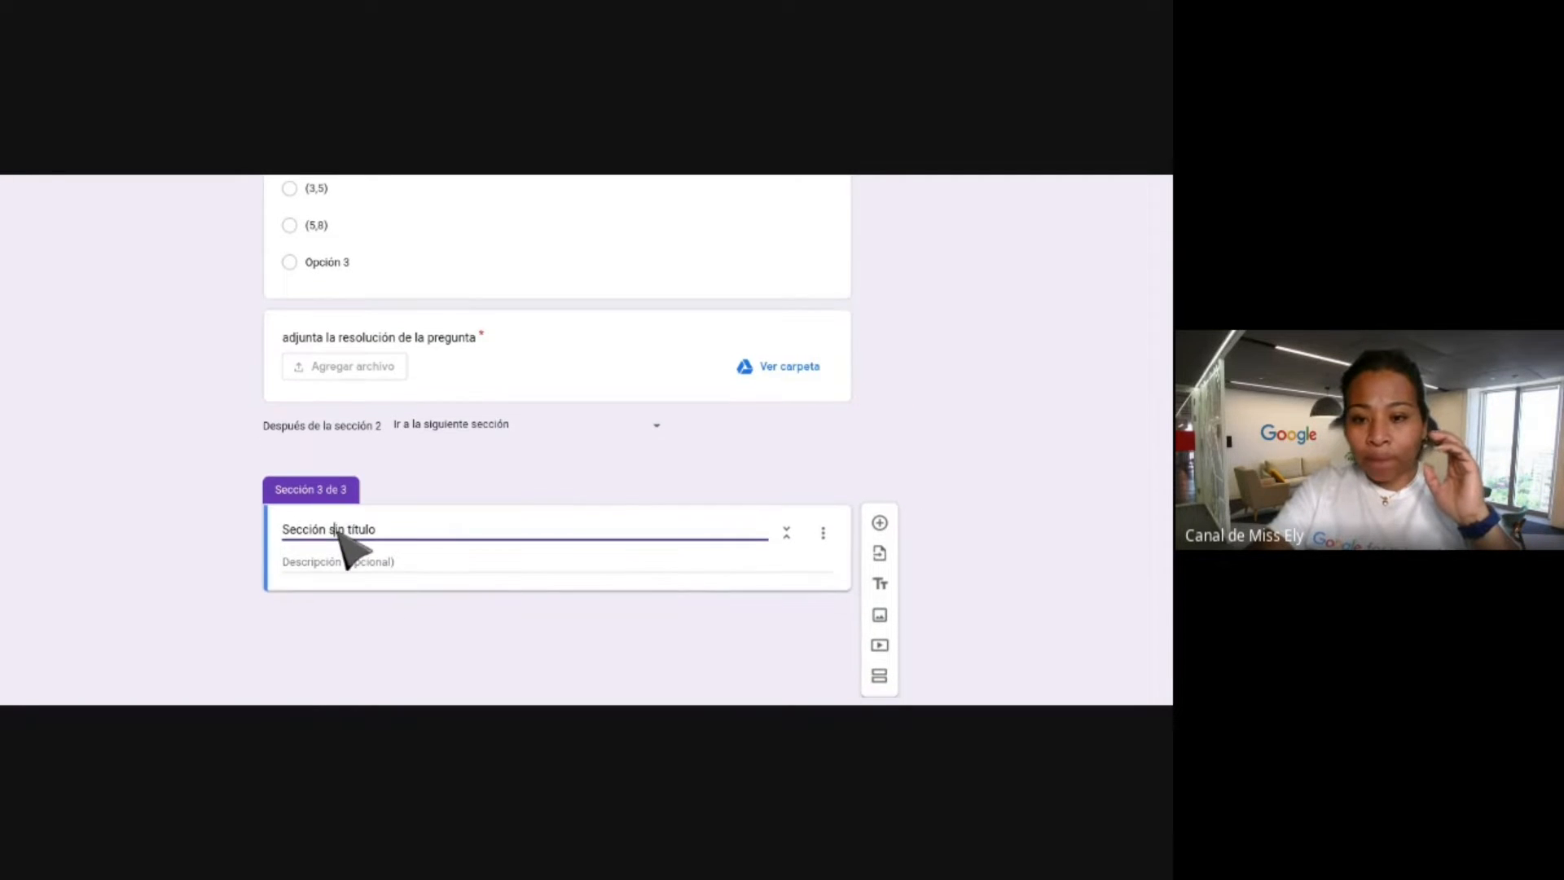
left_click(334, 538)
triple_click(326, 554)
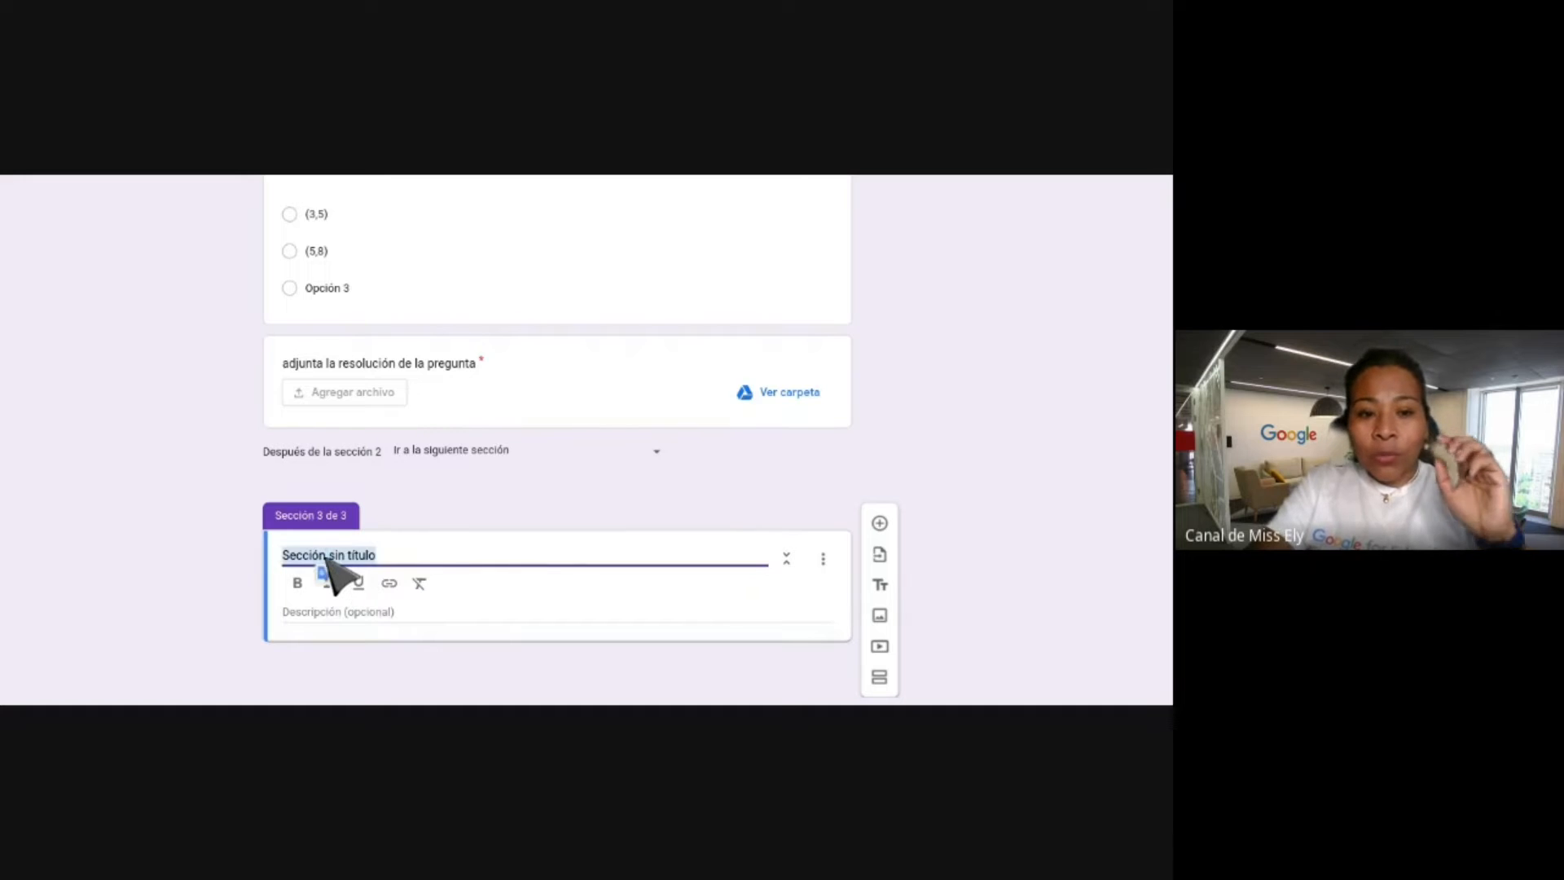
type("Insertar archivos mul")
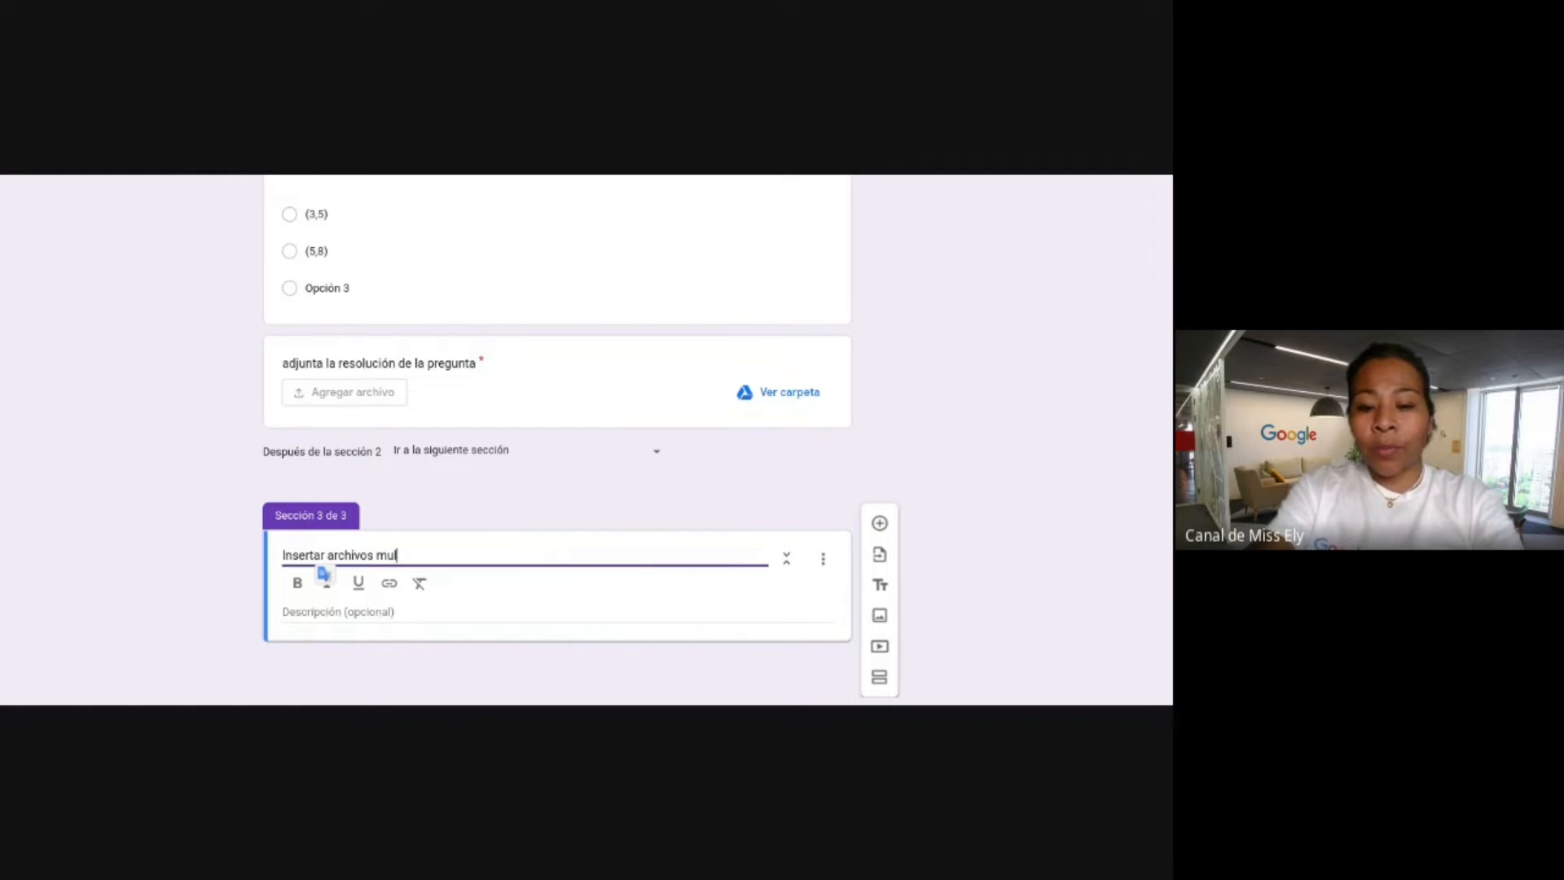
type("timedia")
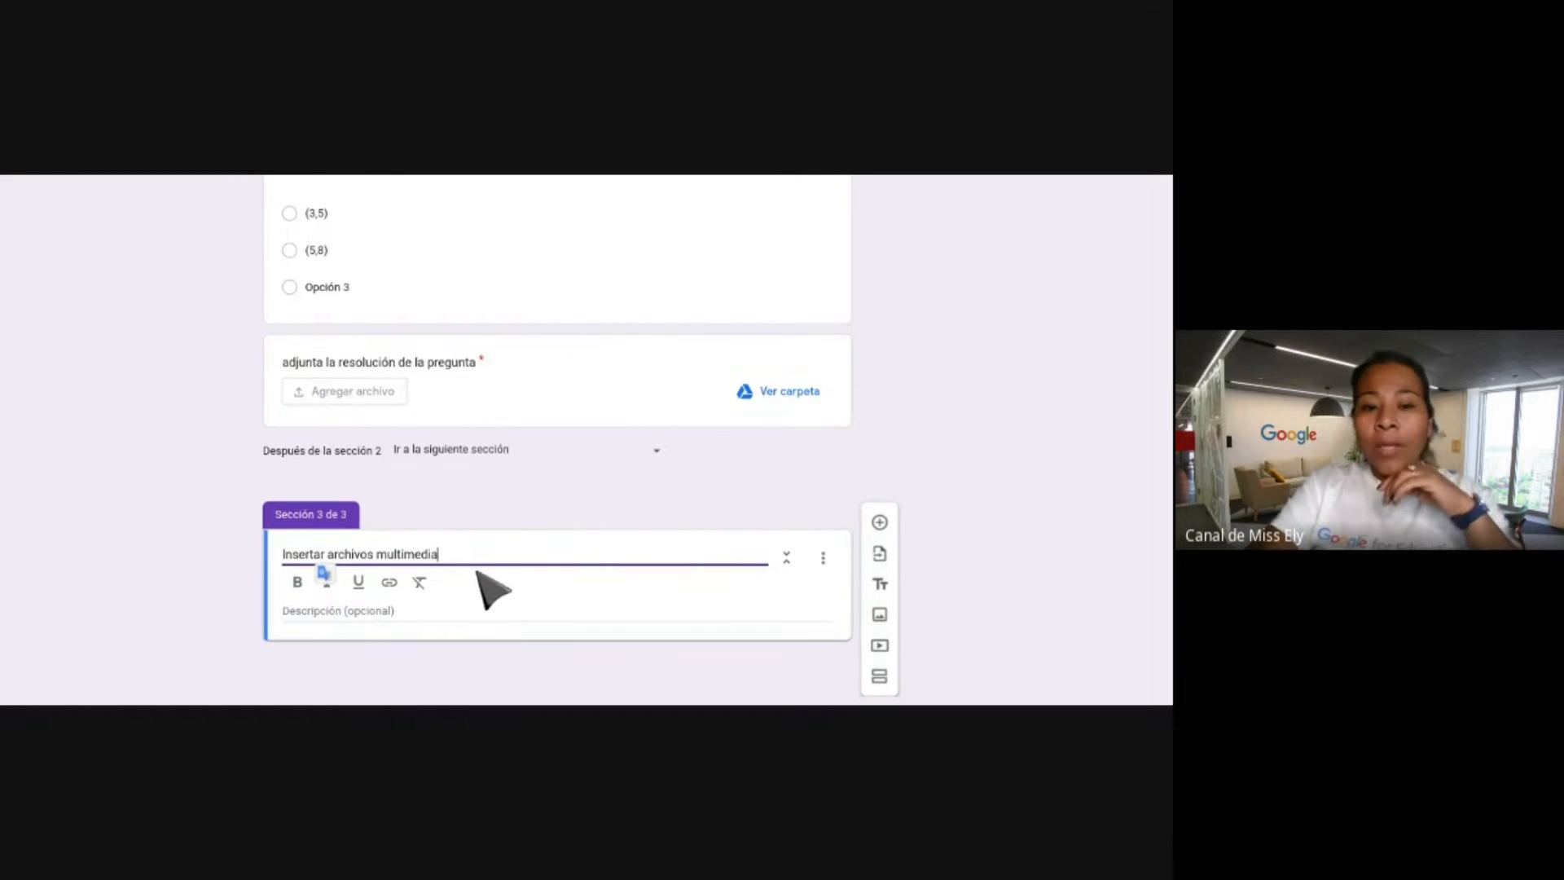
left_click(411, 611)
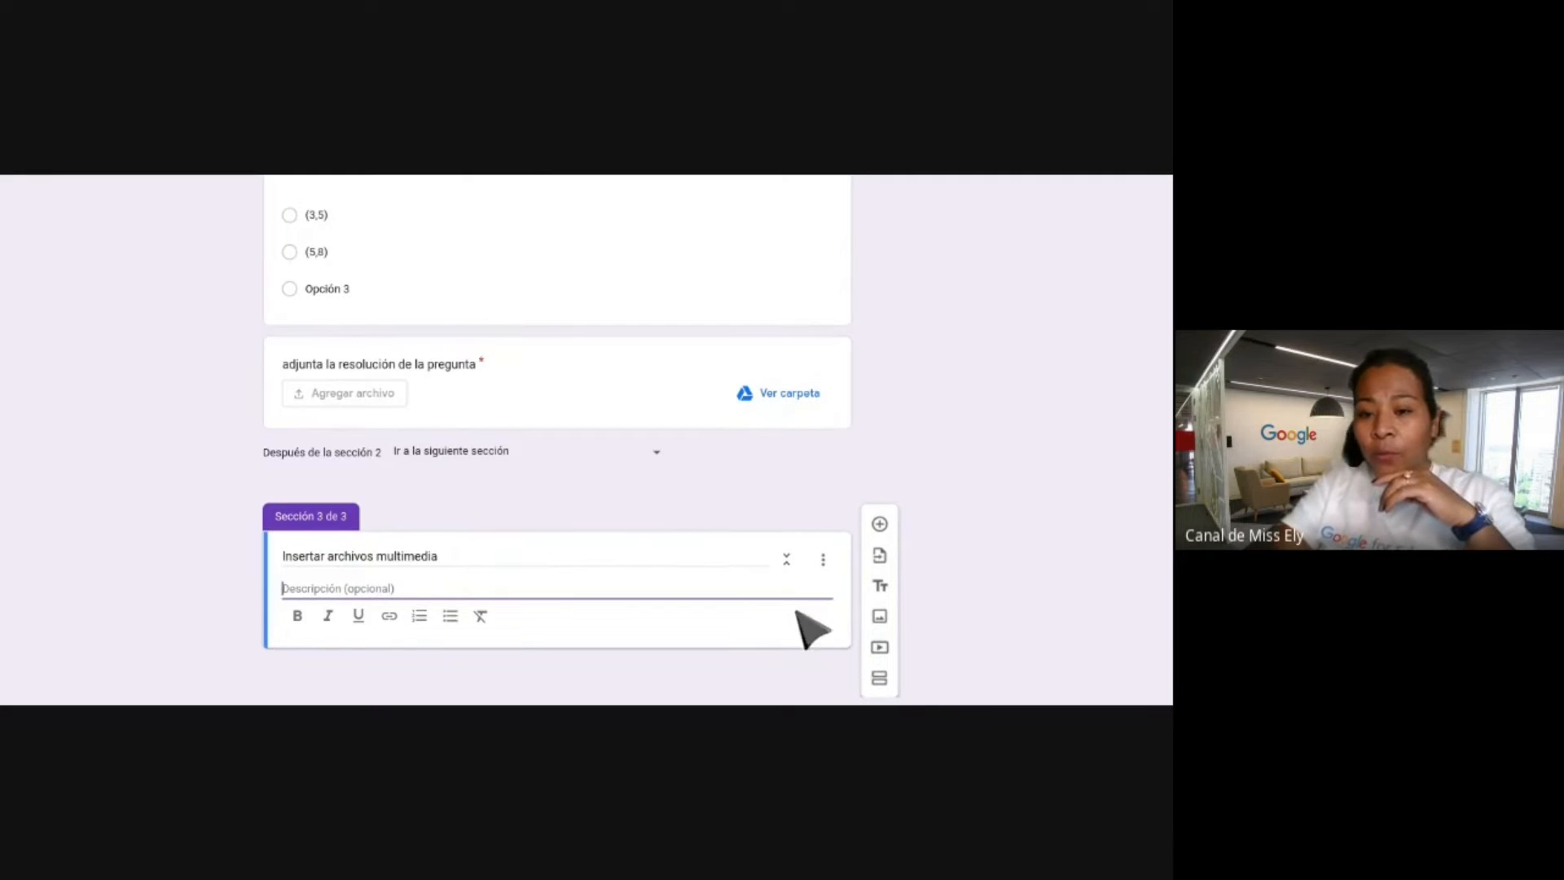
left_click(878, 629)
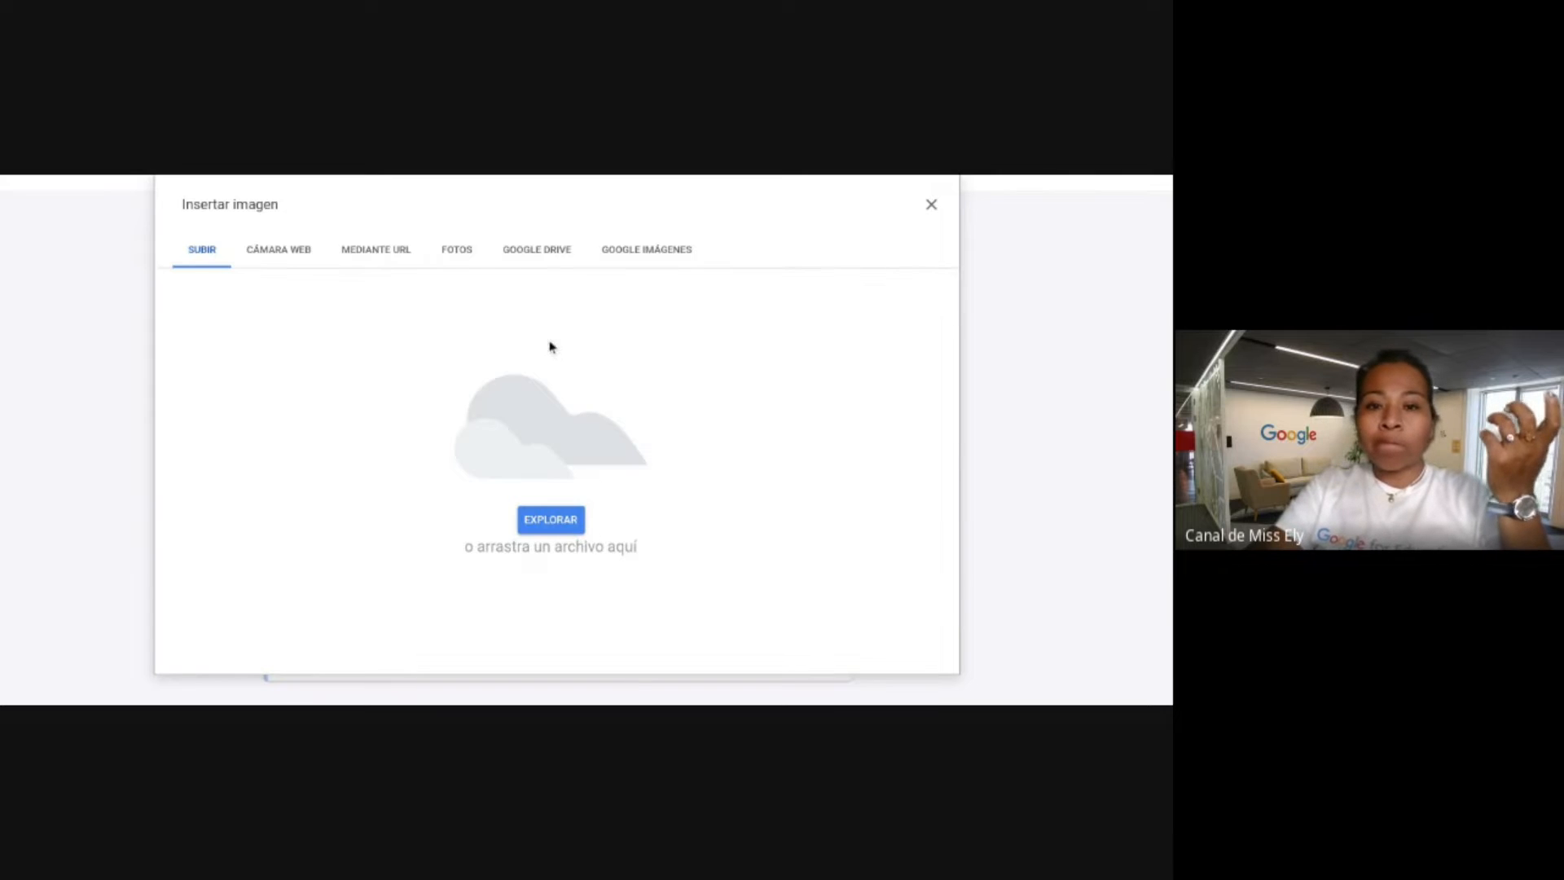
Insert the 'Estamos cerca de ti' street-map image from Google Drive into the section.
left_click(553, 249)
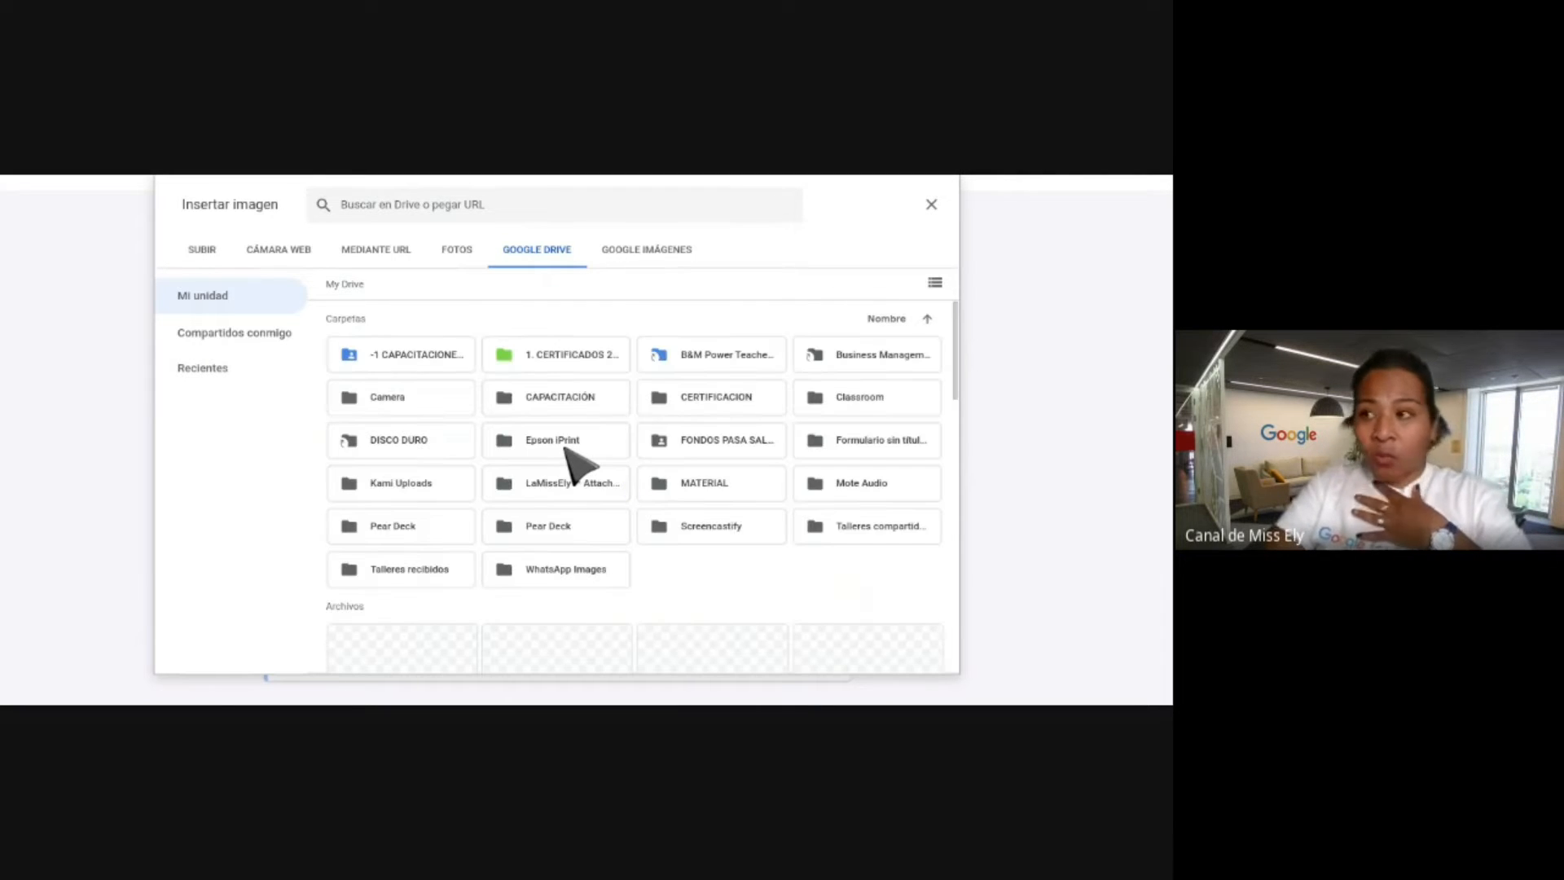
scroll(599, 447, "down", 3)
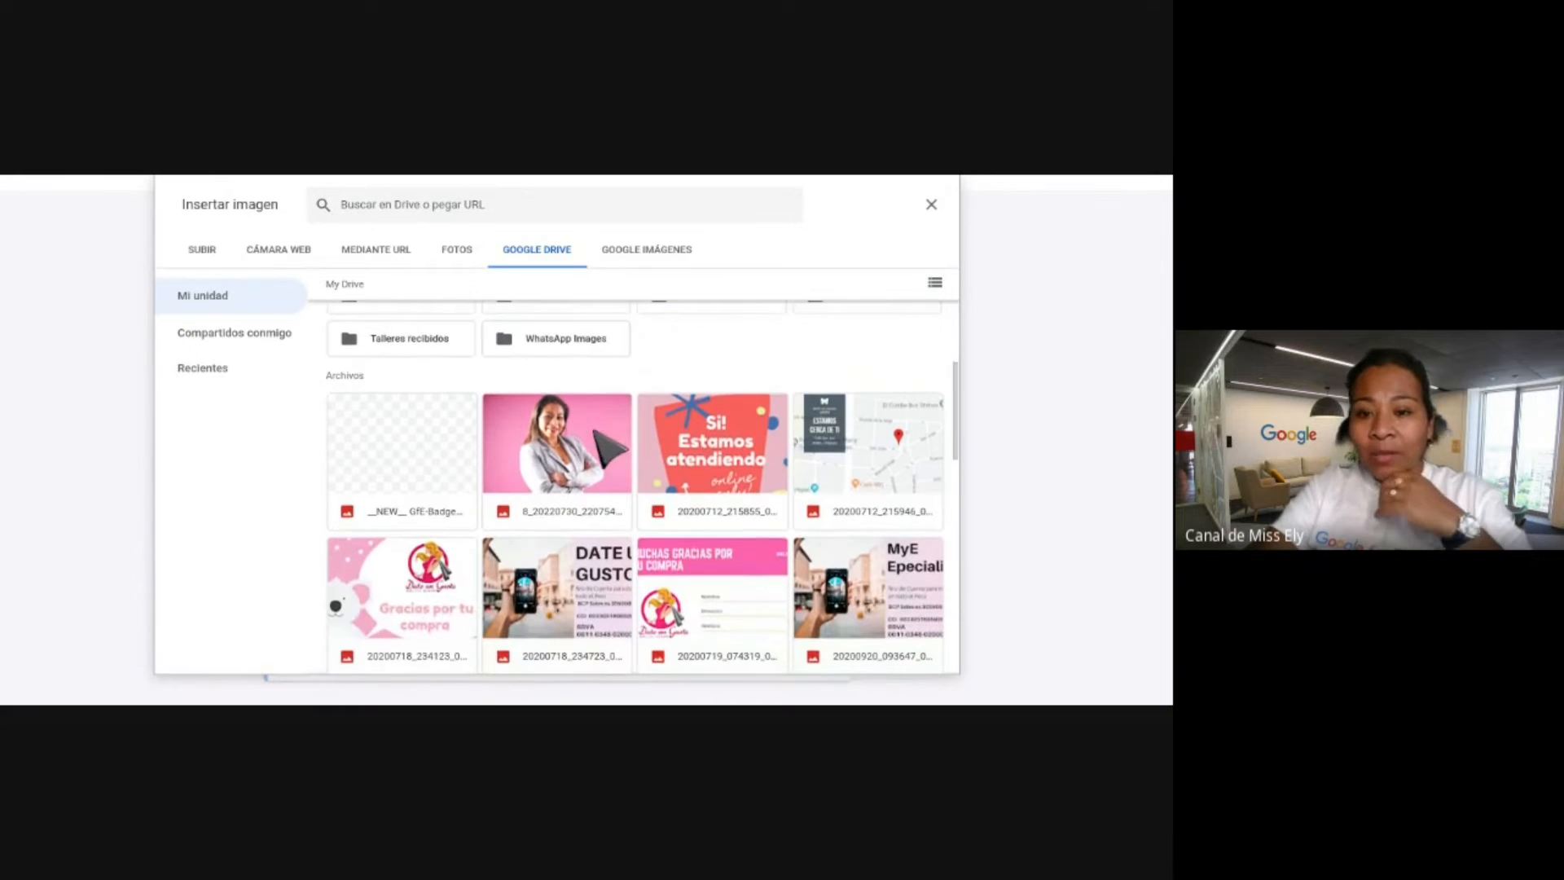
double_click(830, 456)
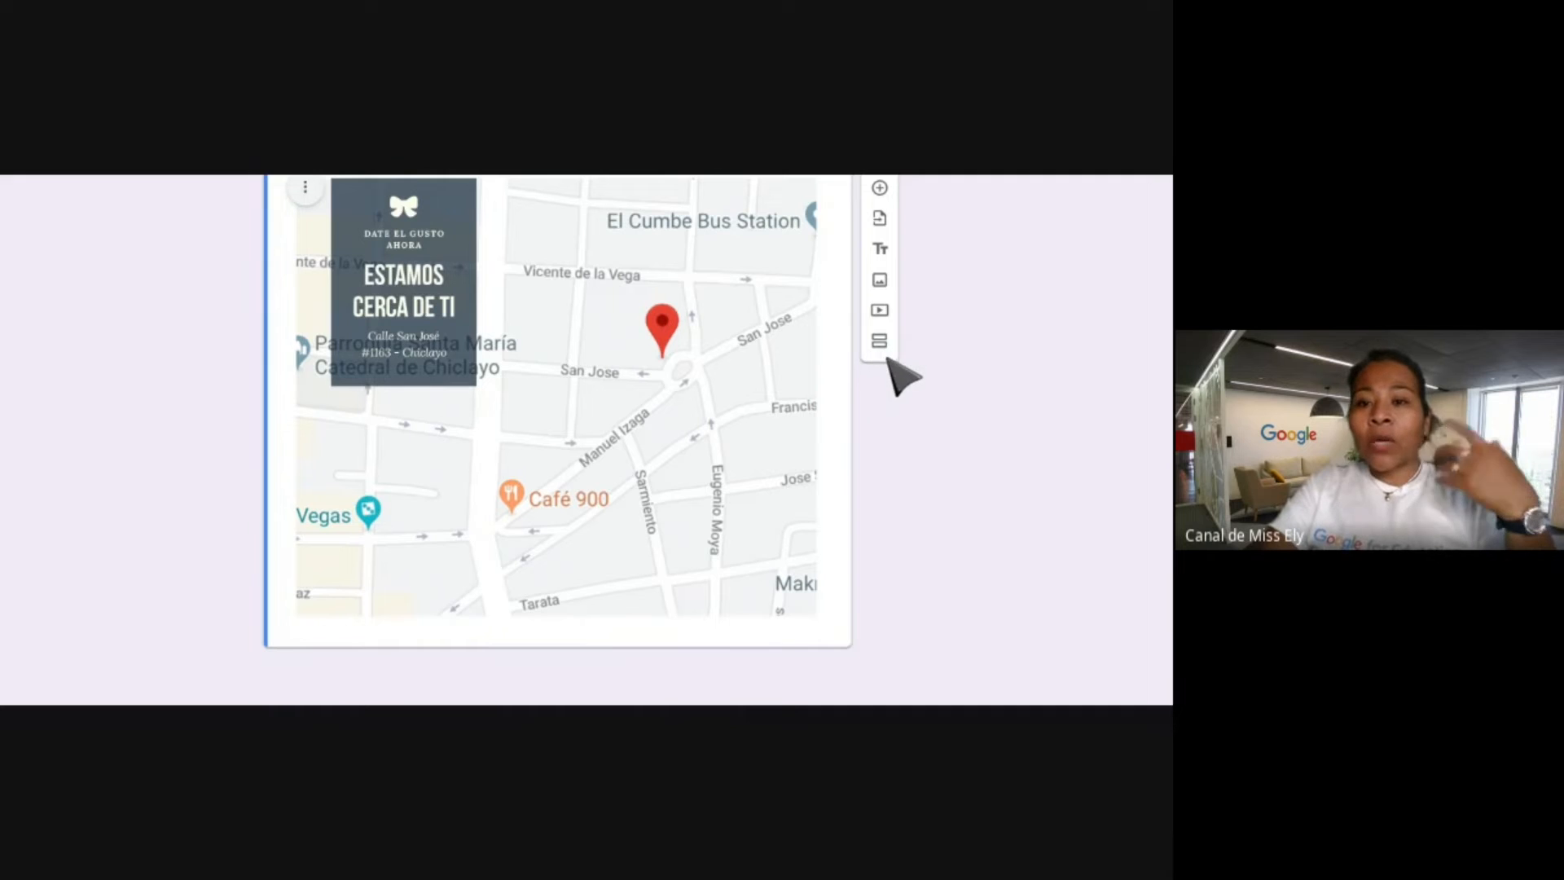
Add a video item and search YouTube for Facebook smart-glasses videos.
left_click(880, 310)
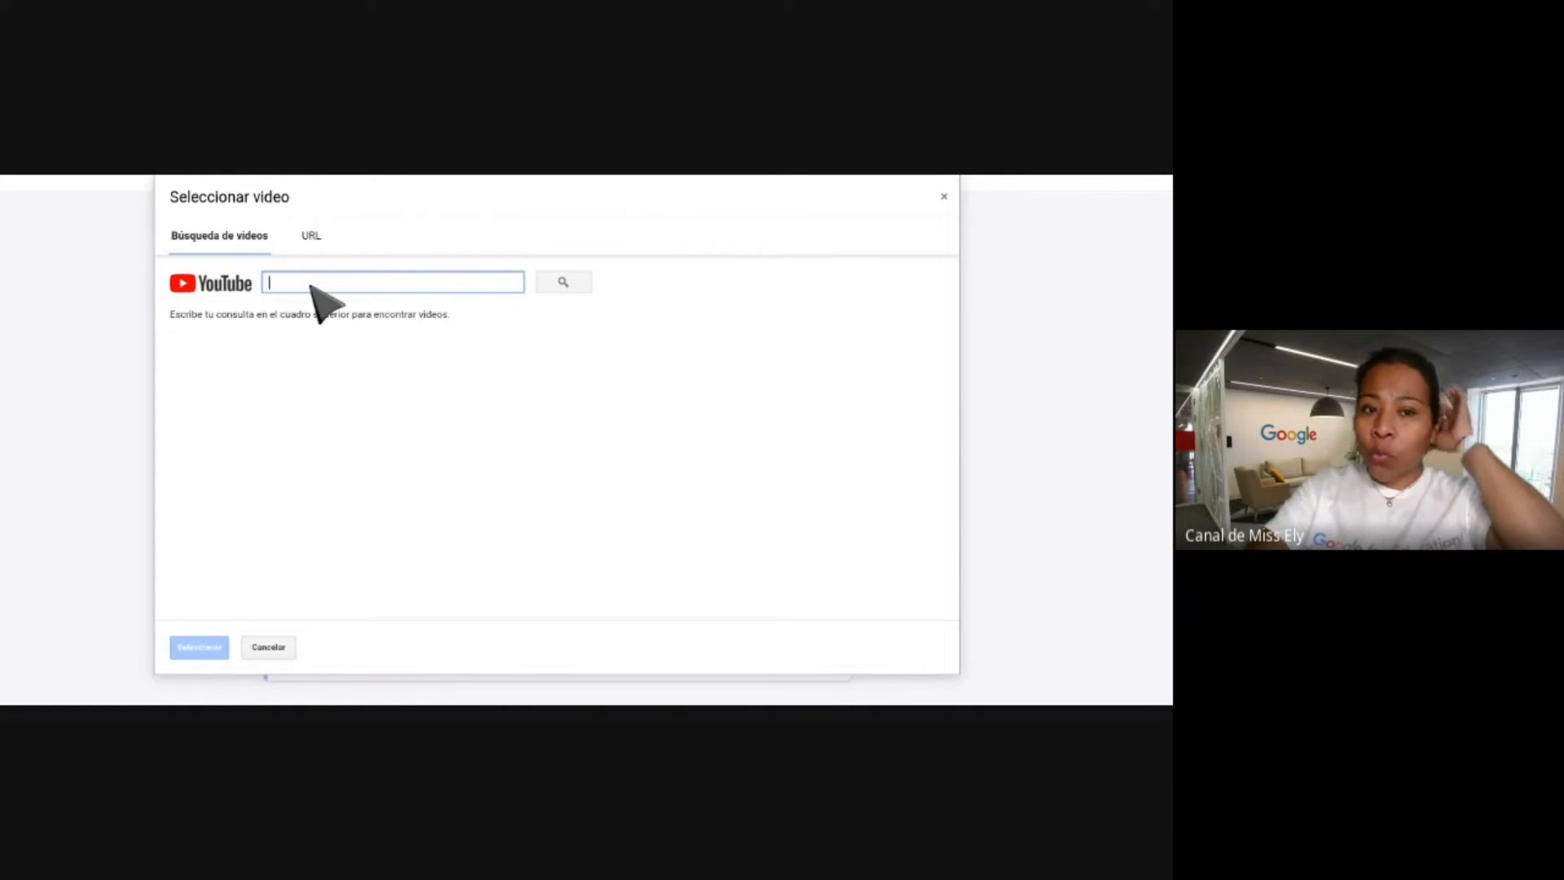
type("conflictos")
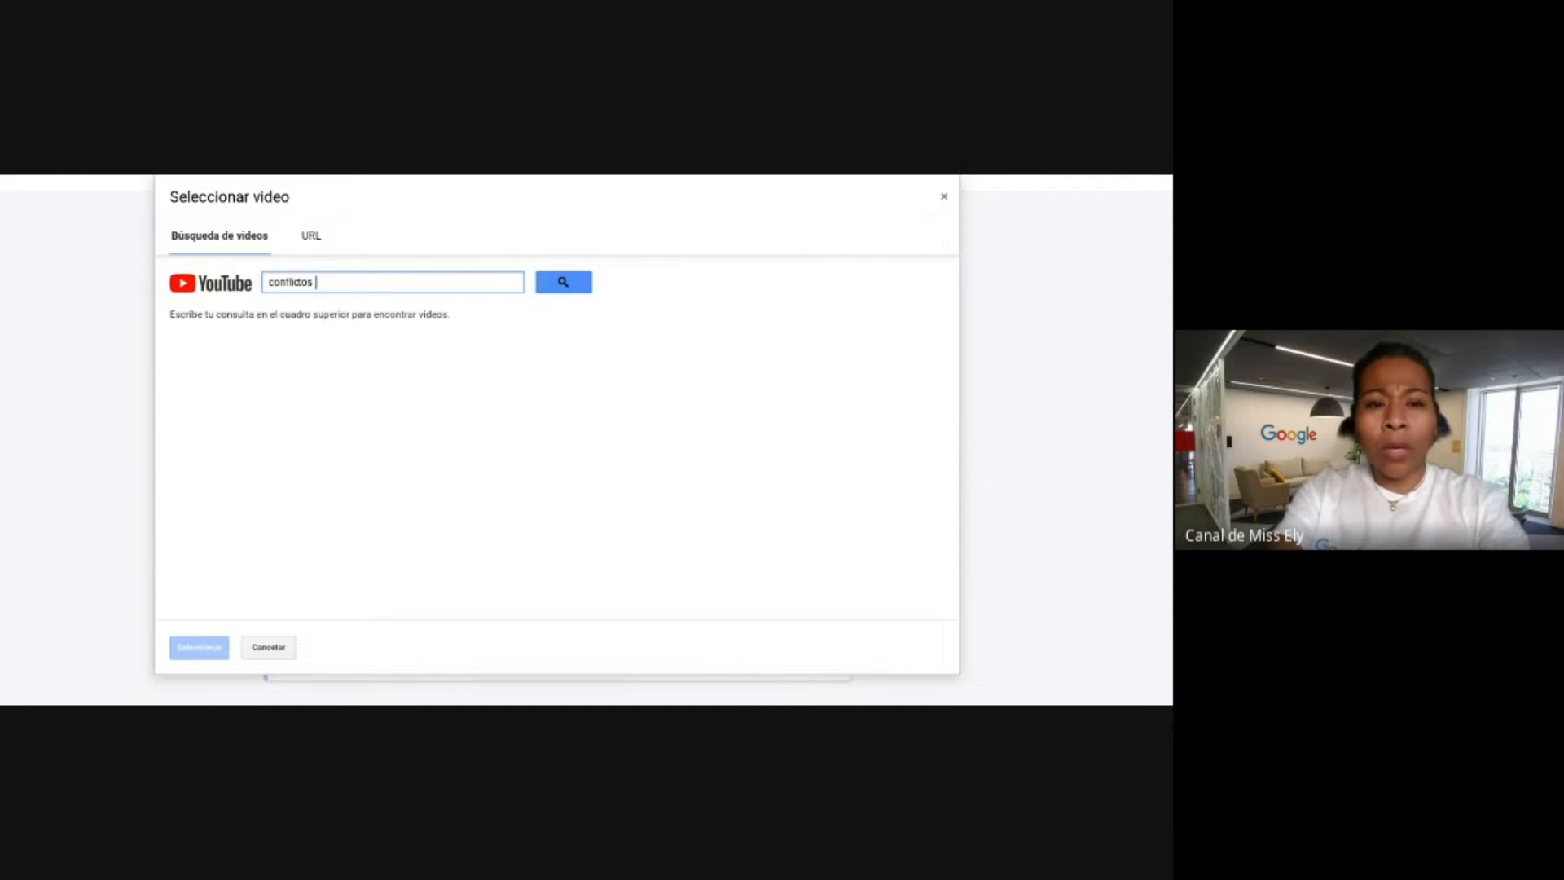
key("BackSpace")
key("BackSpace")
key("BackSpace")
key("BackSpace")
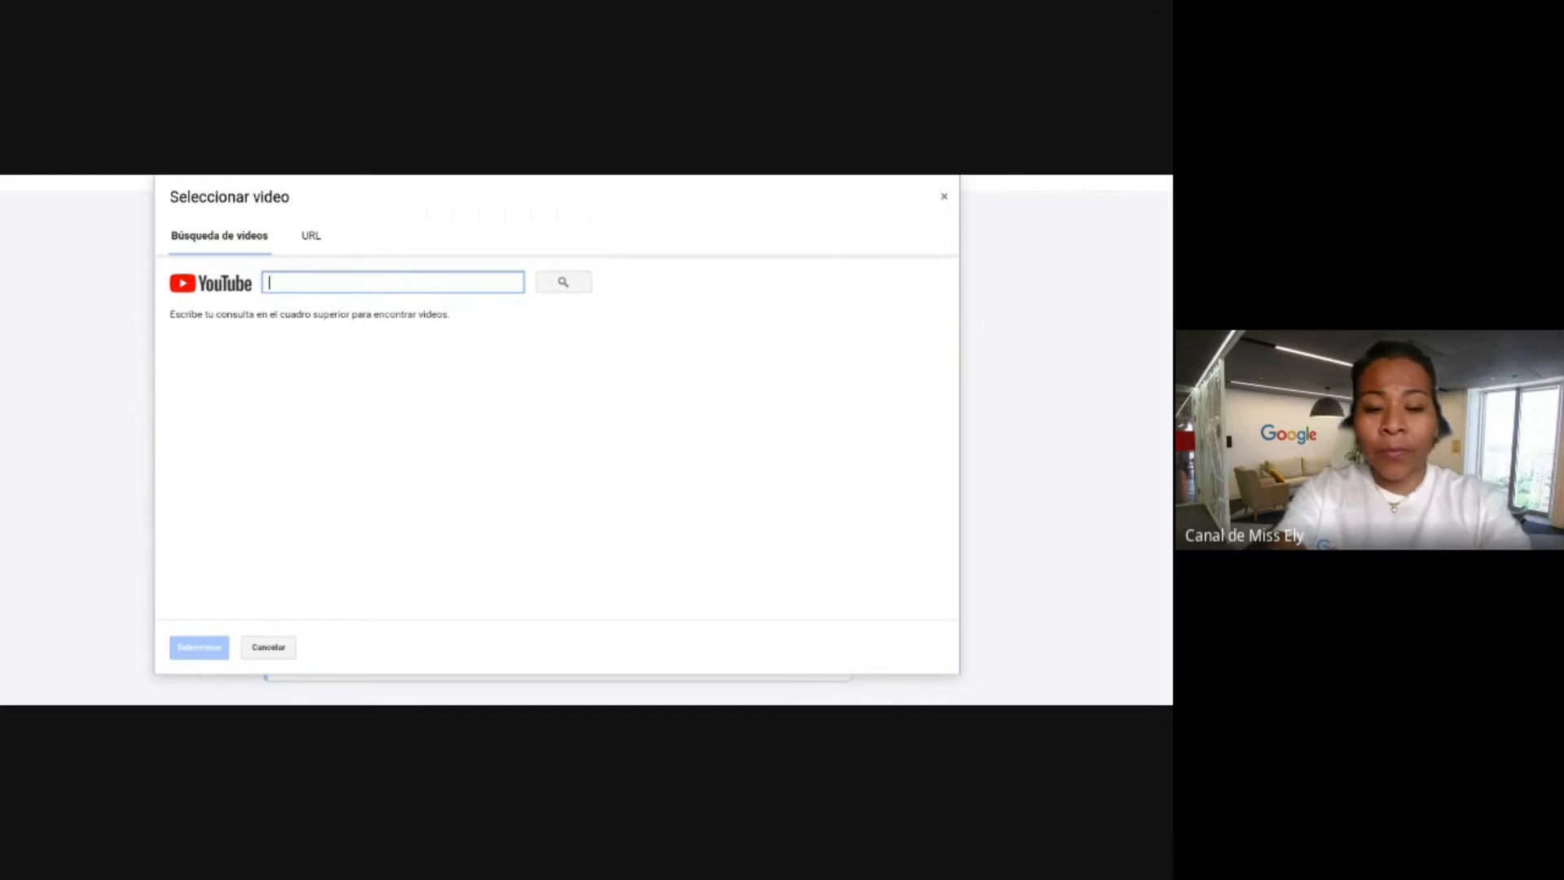
type("facebook lentes inteligentes")
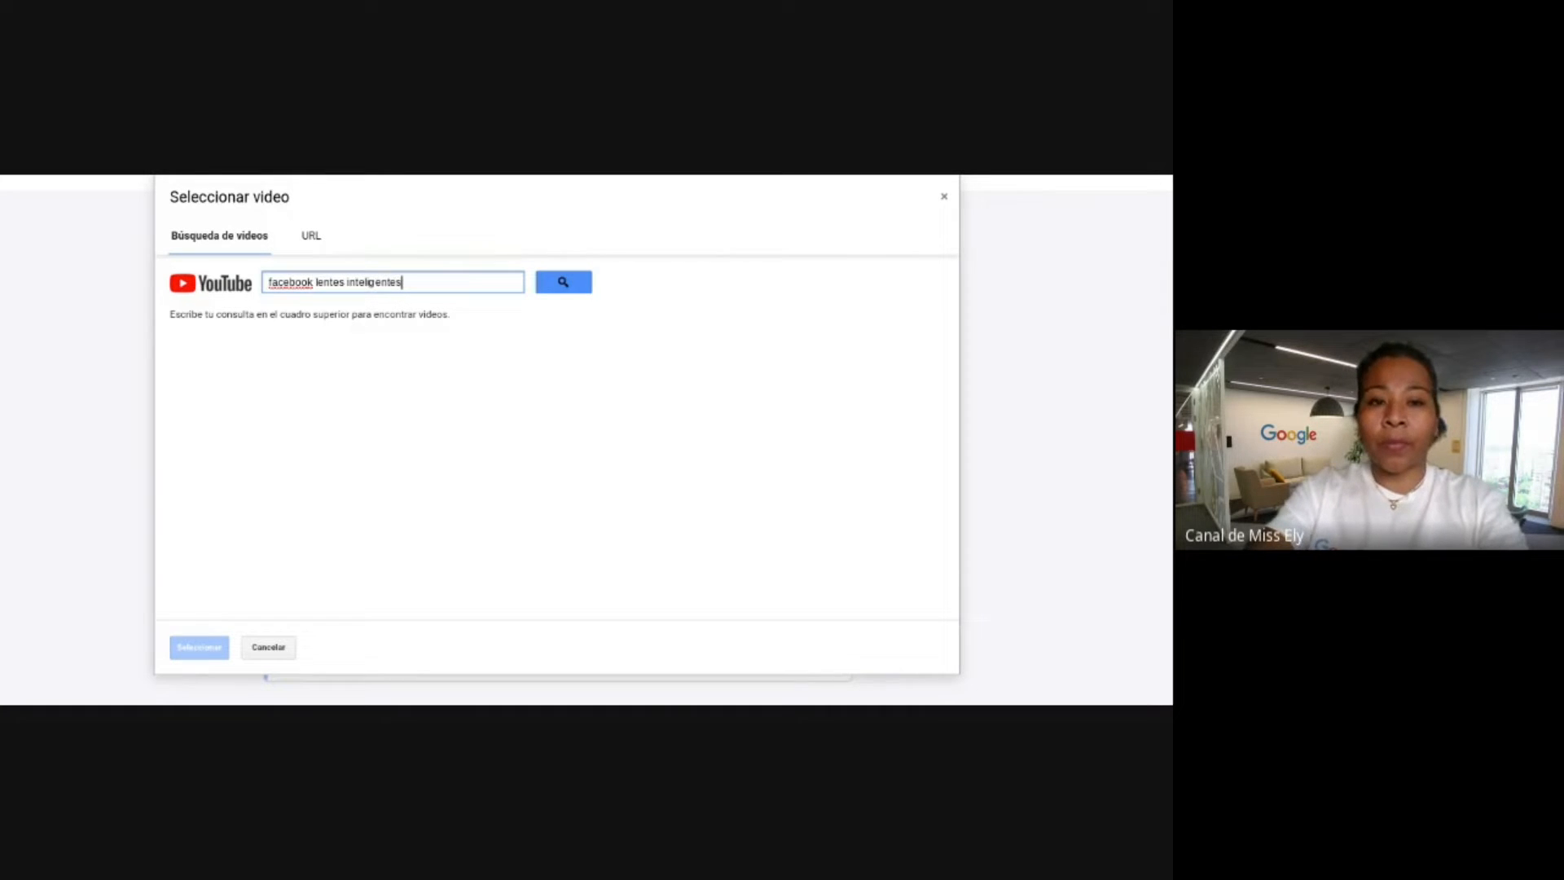
key("Return")
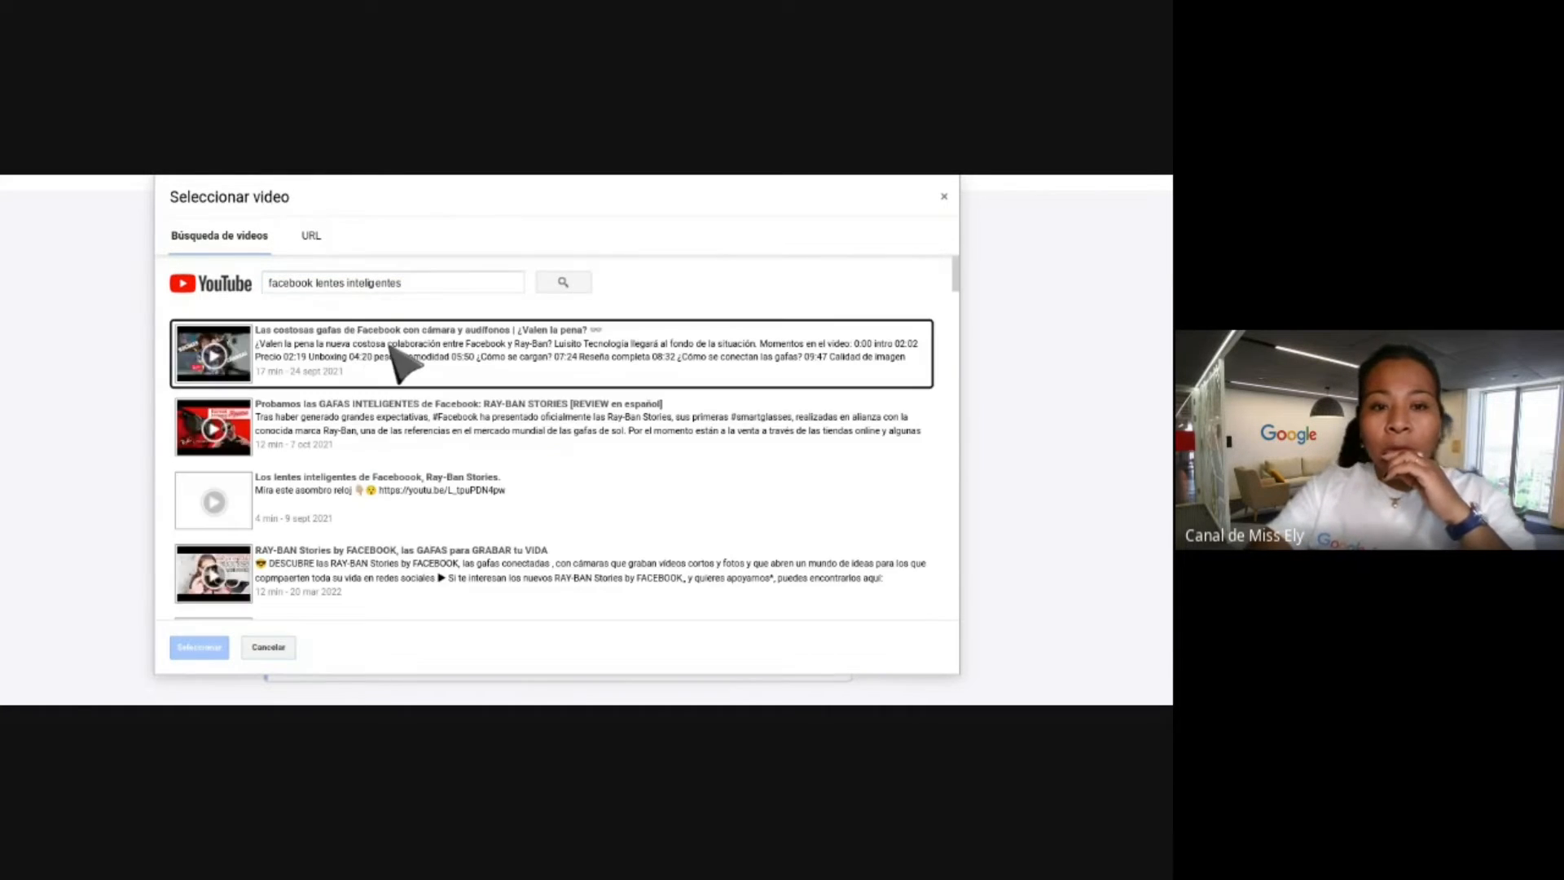
scroll(419, 477, "down", 2)
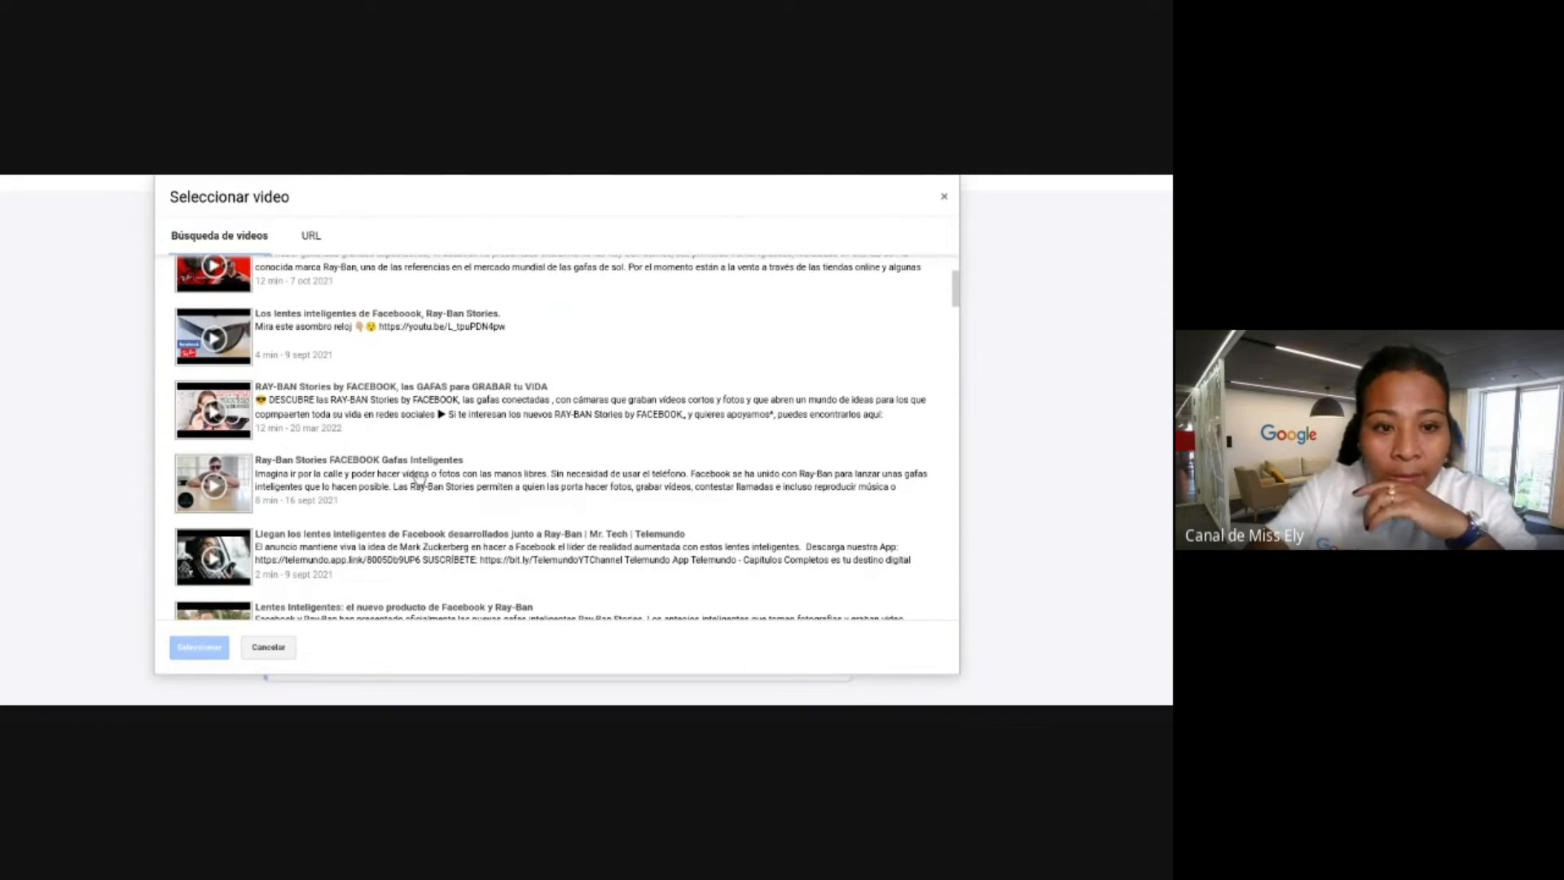
scroll(441, 484, "down", 3)
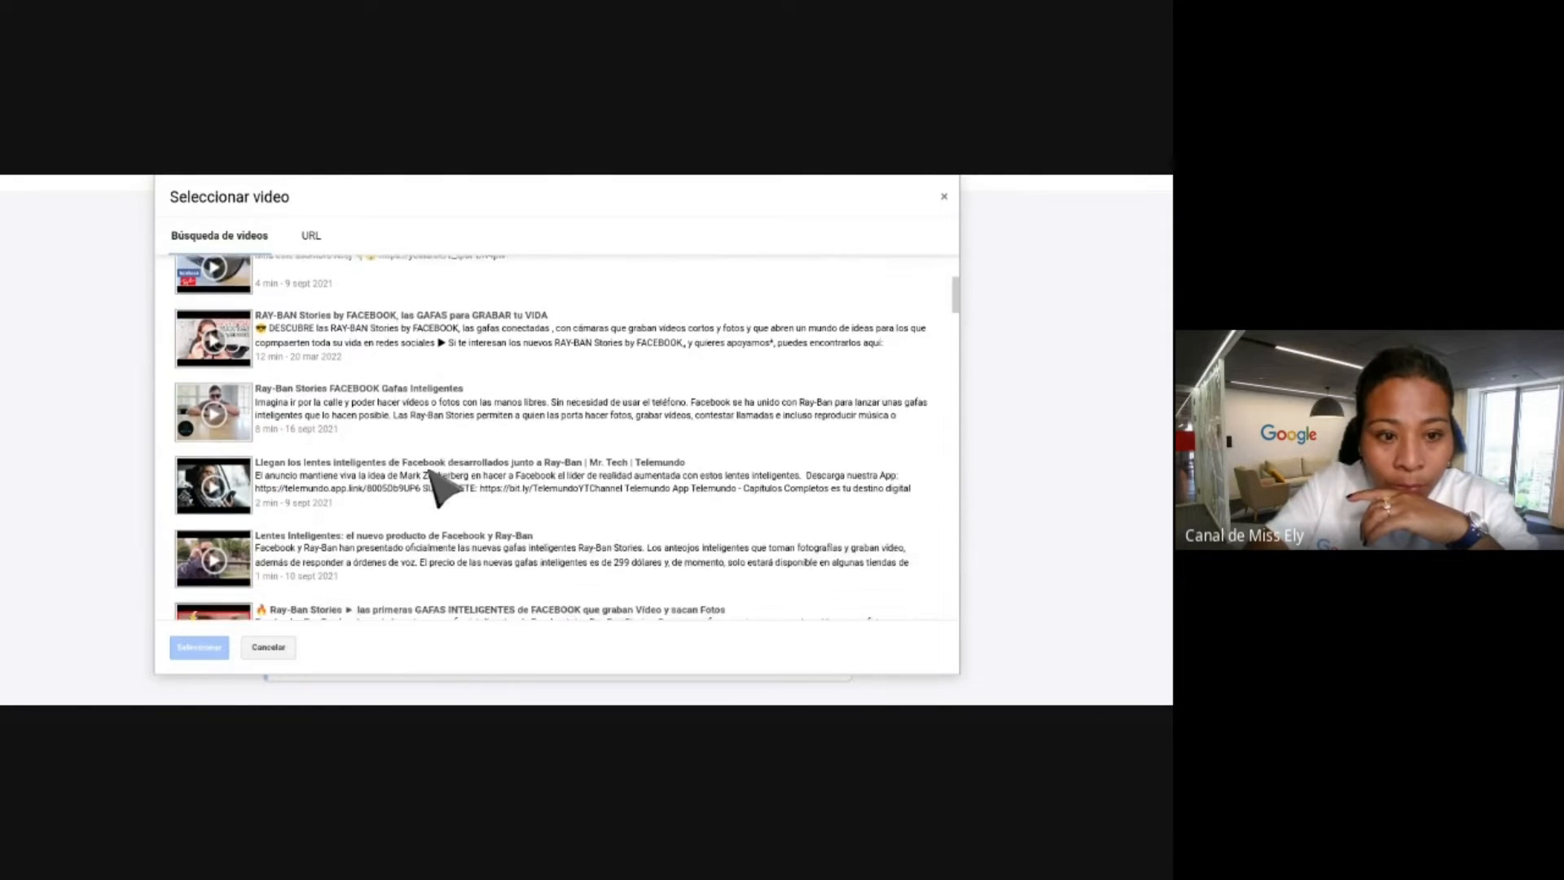
scroll(442, 484, "up", 5)
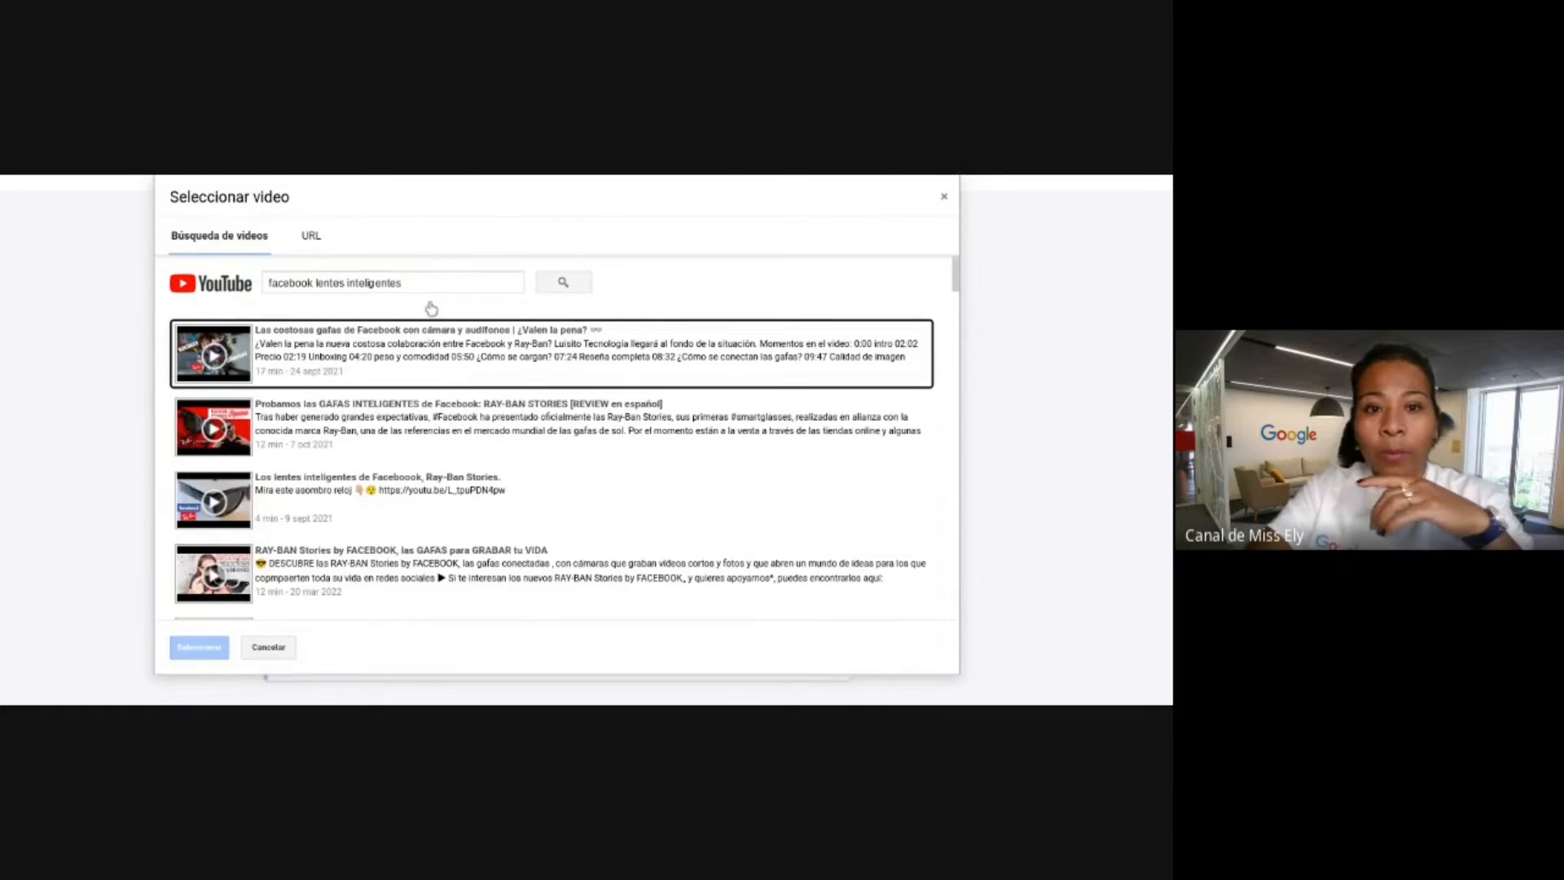
Refine the search with 'canal de miss ely' and insert the Ray-Ban Stories video.
left_click(421, 277)
type("c")
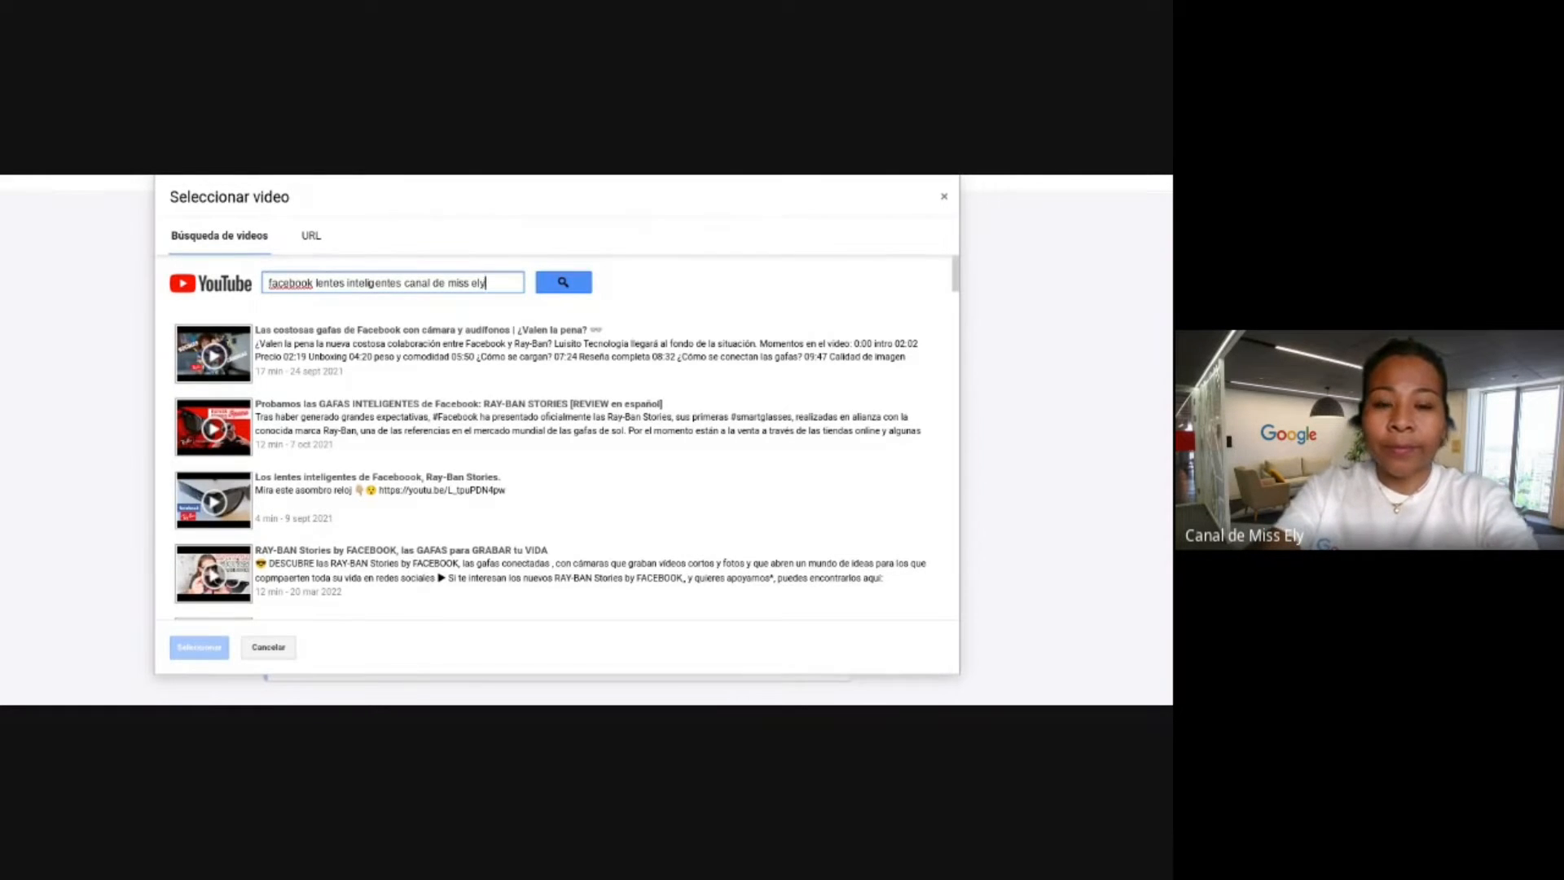
type("anal de miss ely")
key("Return")
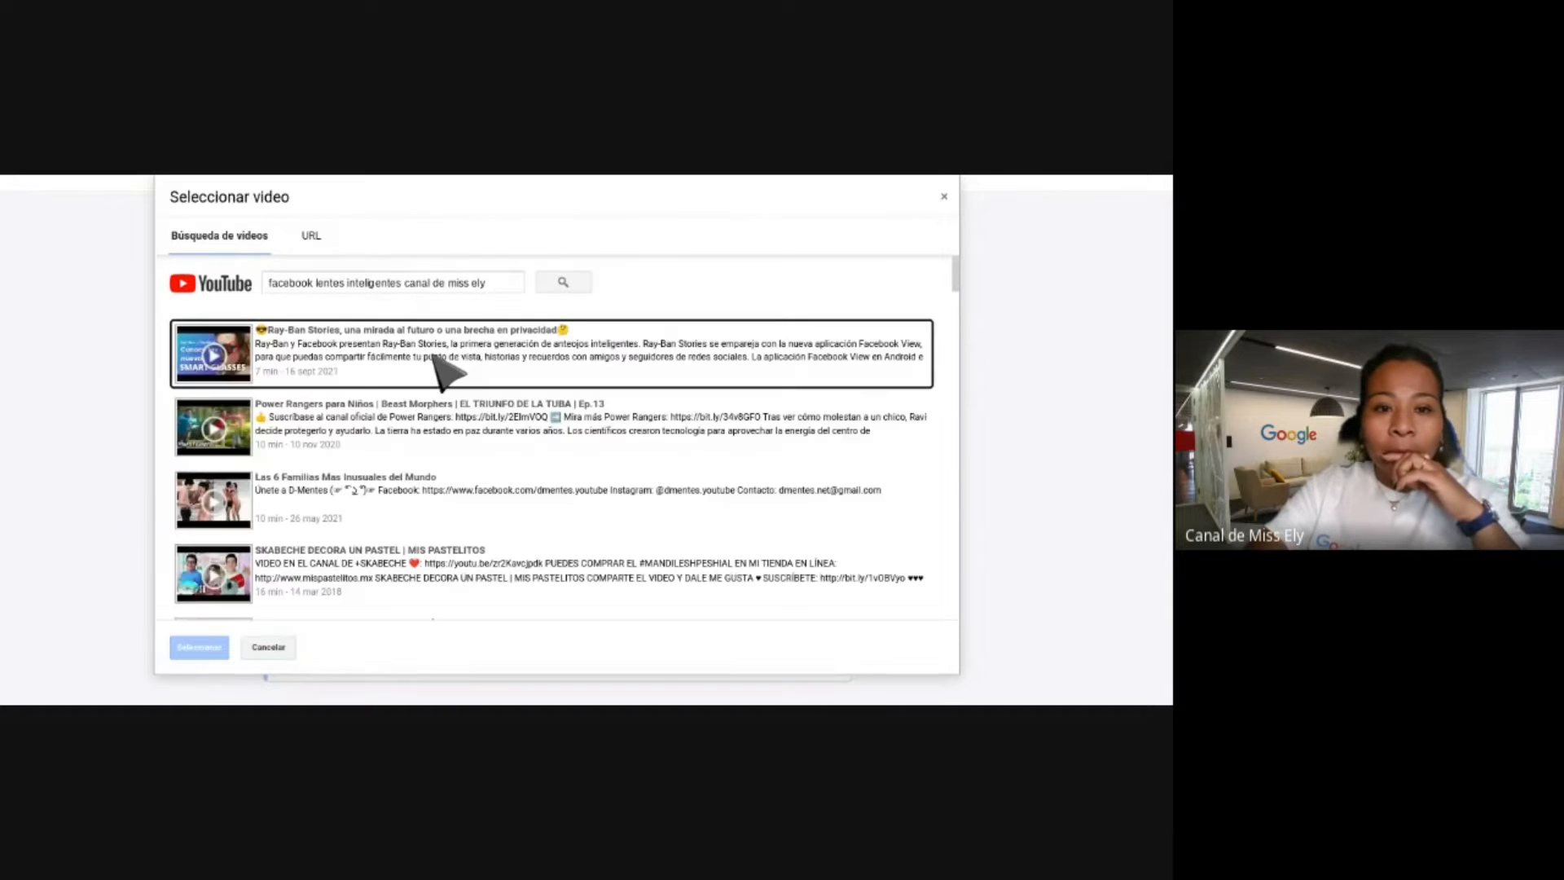
left_click(491, 362)
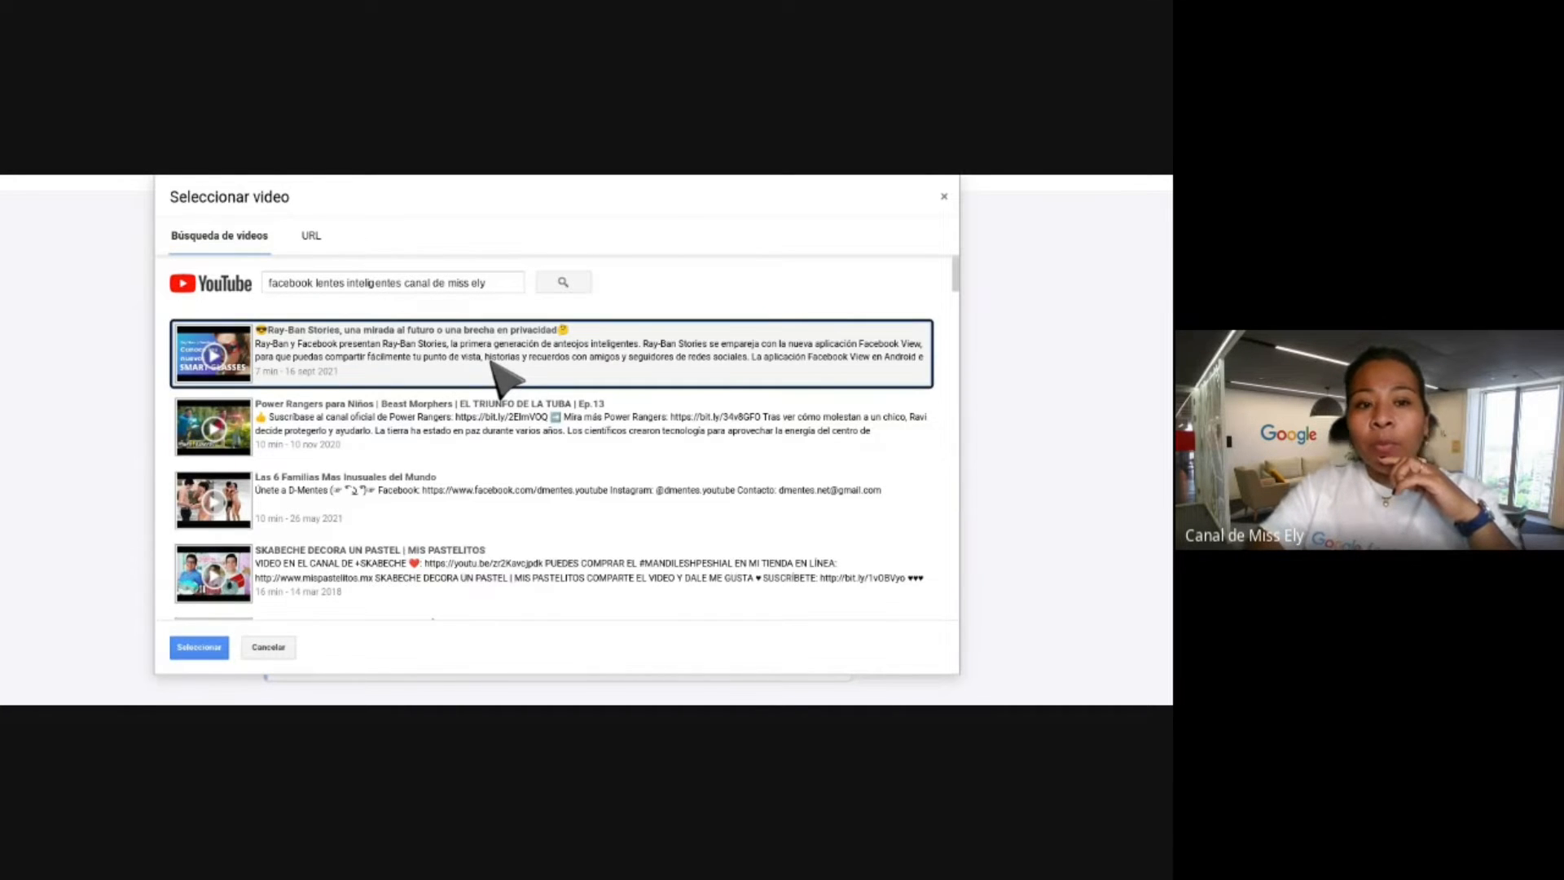
left_click(200, 648)
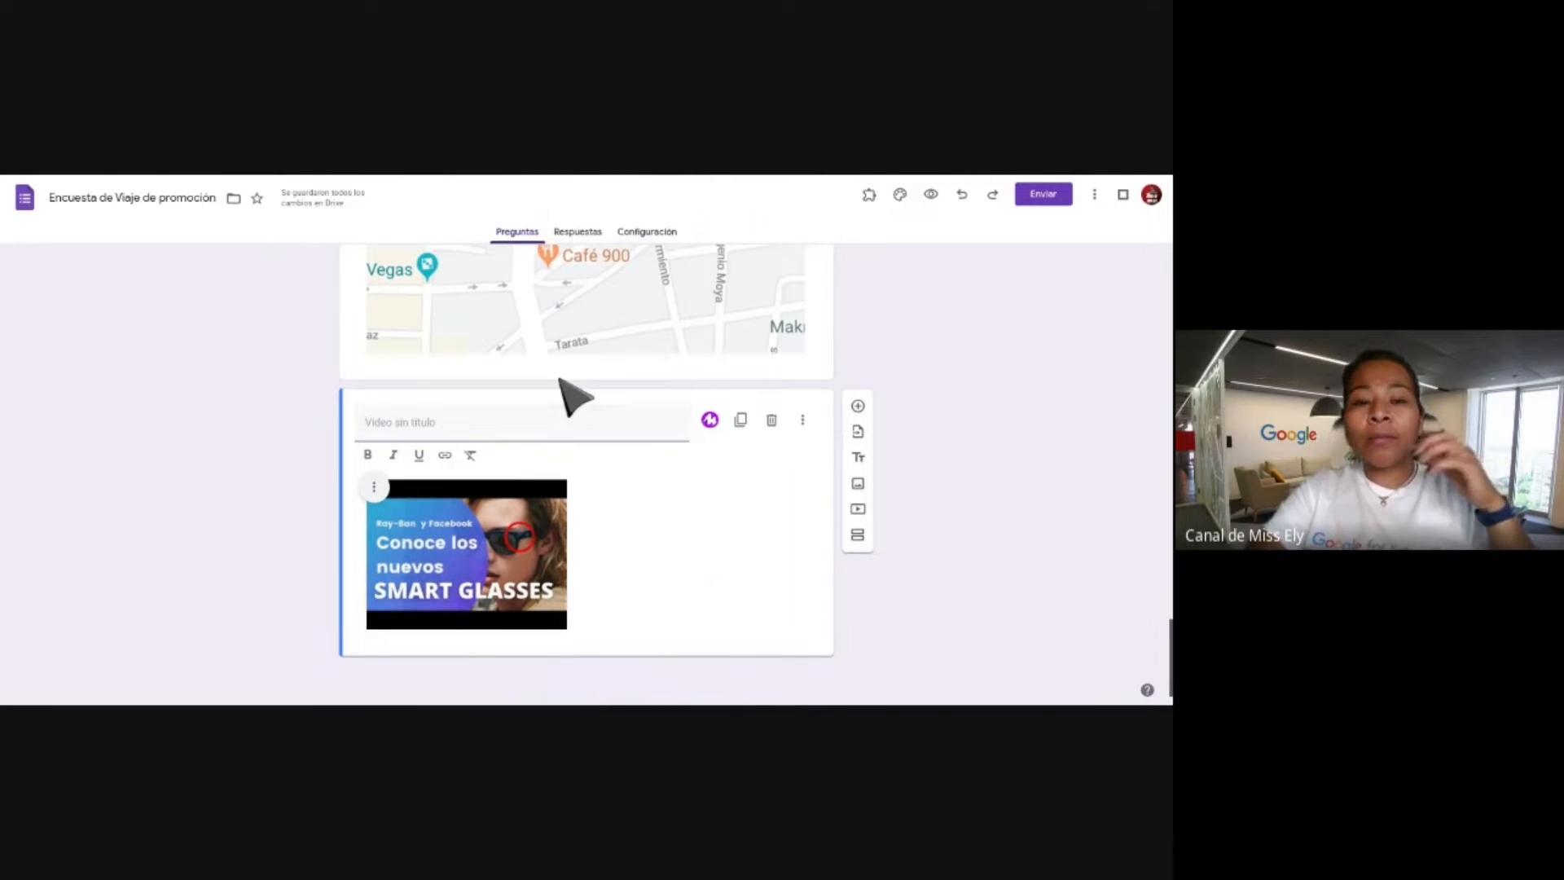
Title the video item 'Video del caso de estudio'.
left_click(543, 163)
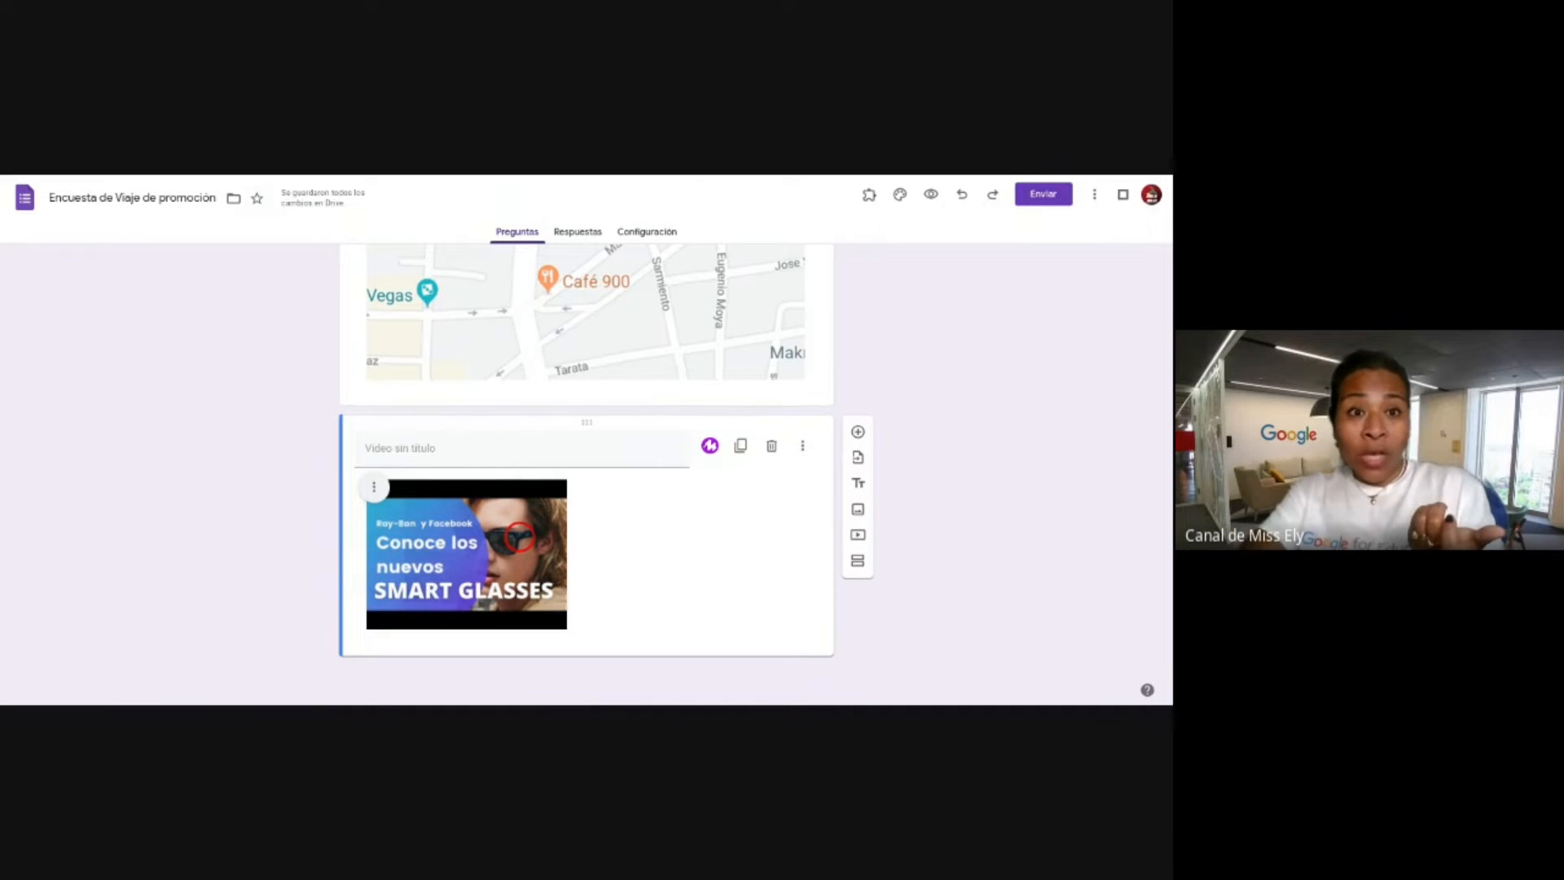
left_click(431, 425)
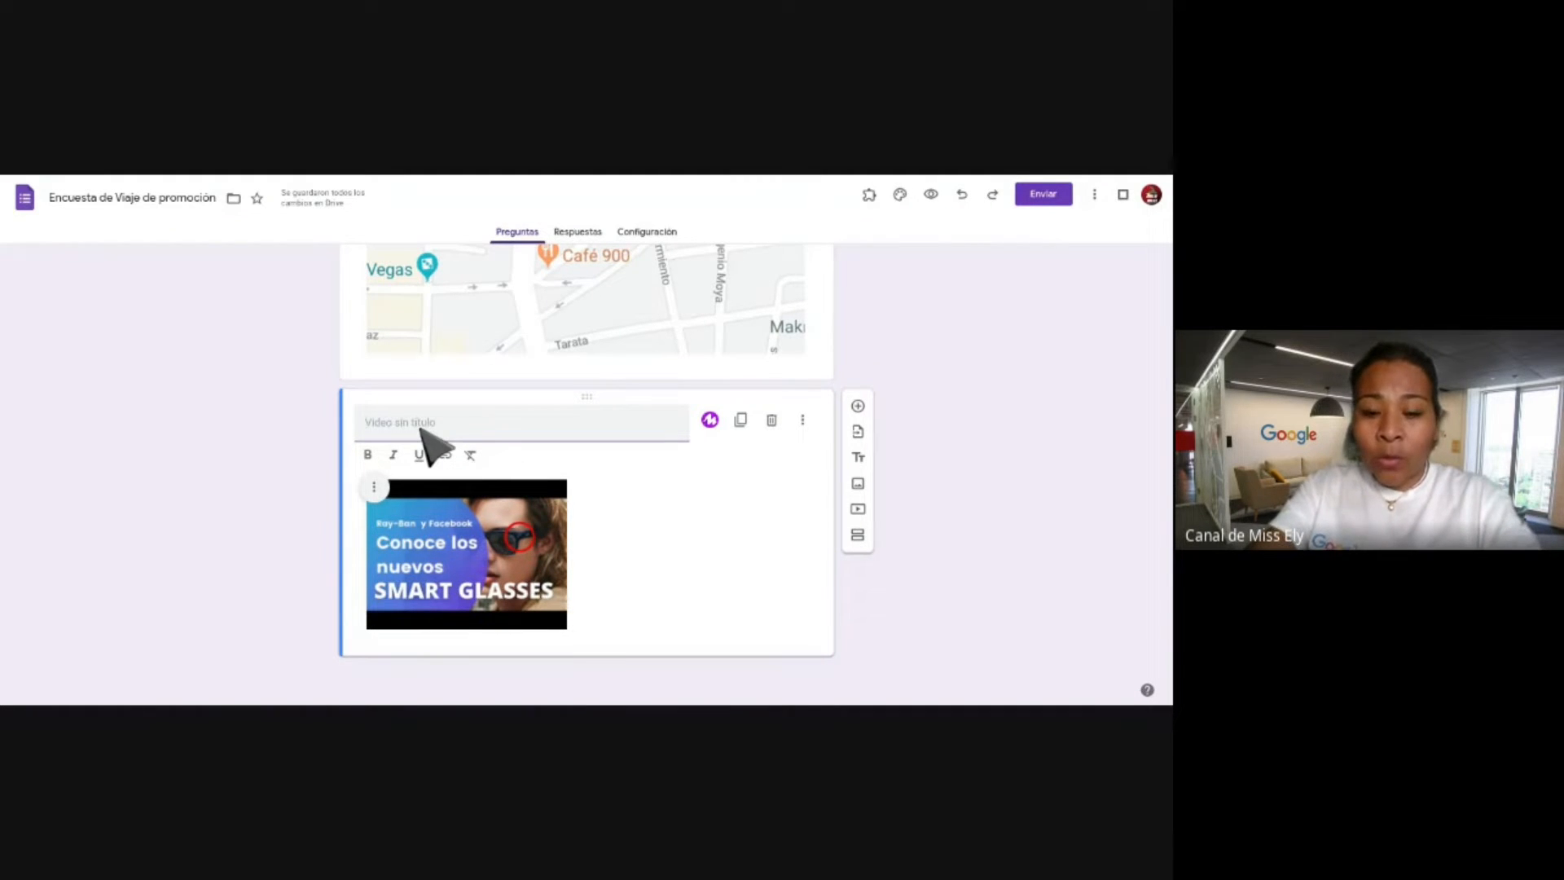
type("Video del ")
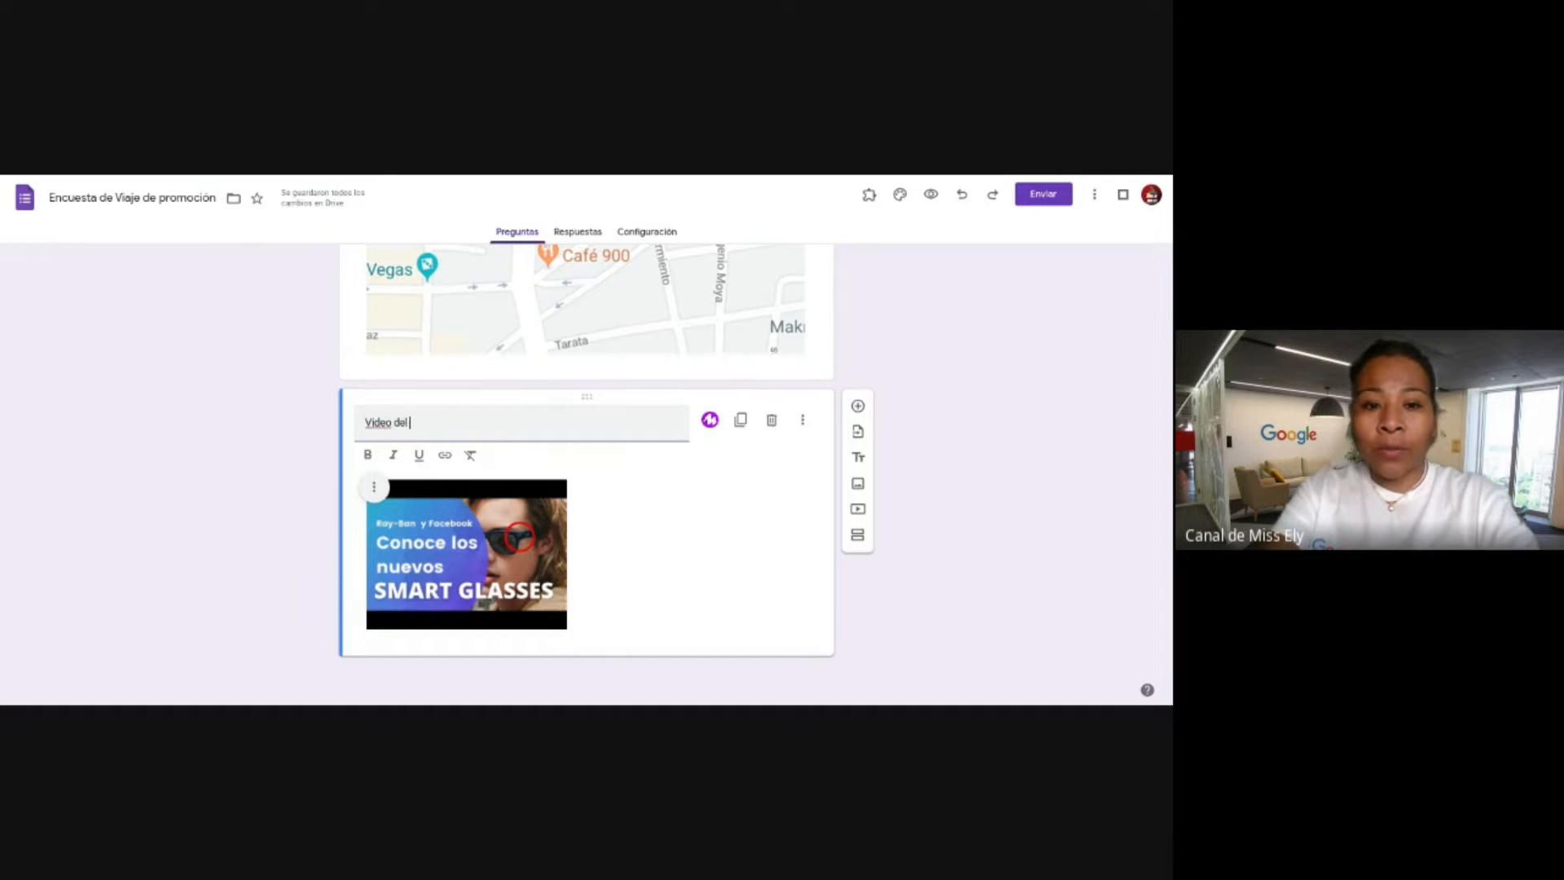
type("caspo")
key("BackSpace")
key("BackSpace")
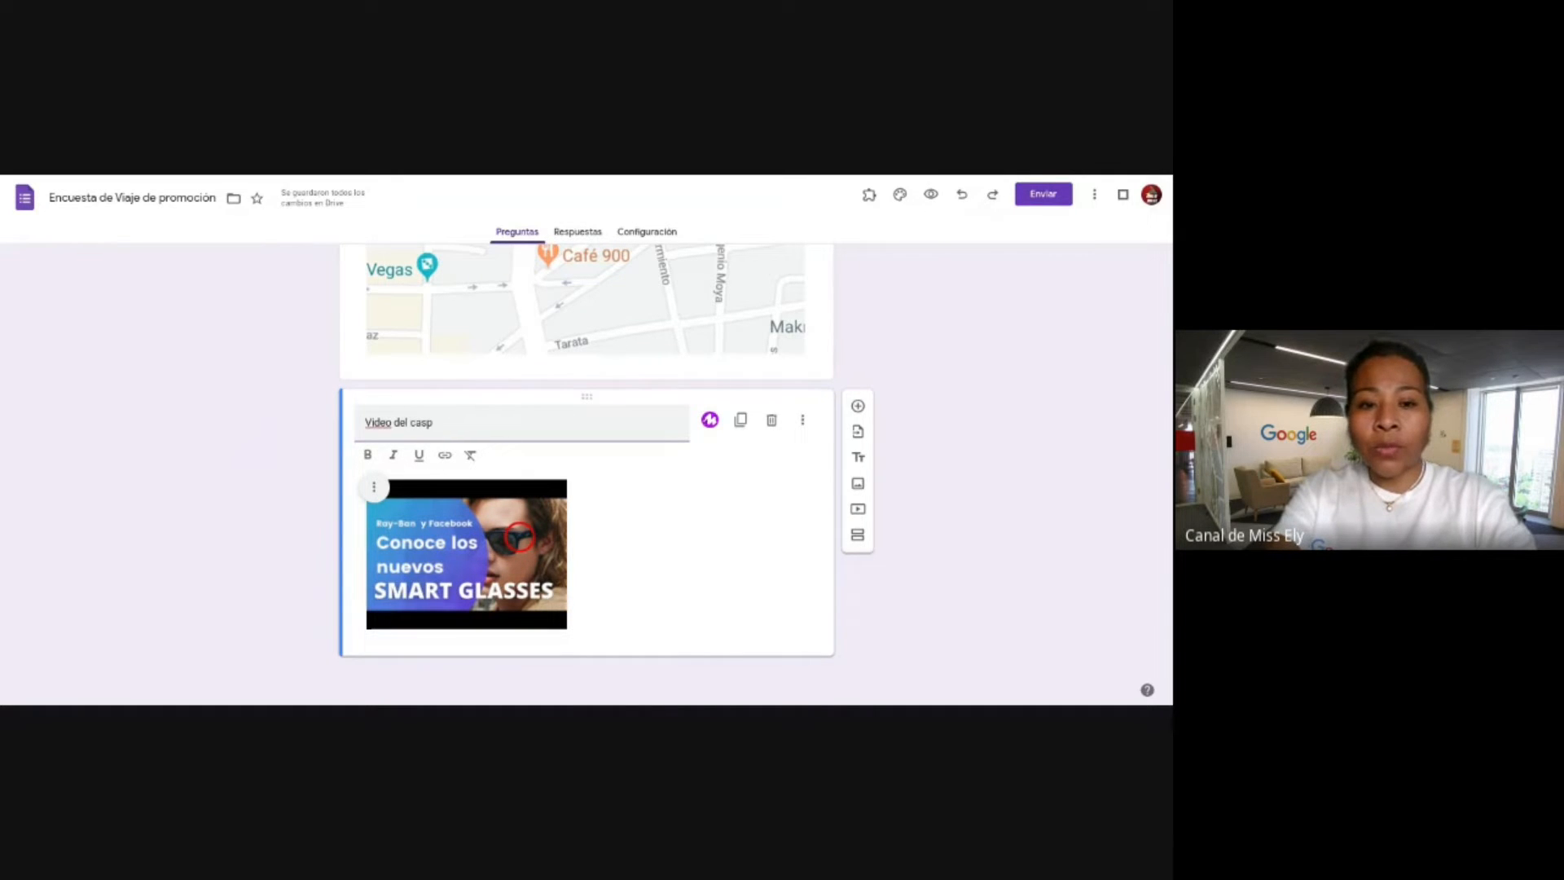
type("o")
type(" de estudio")
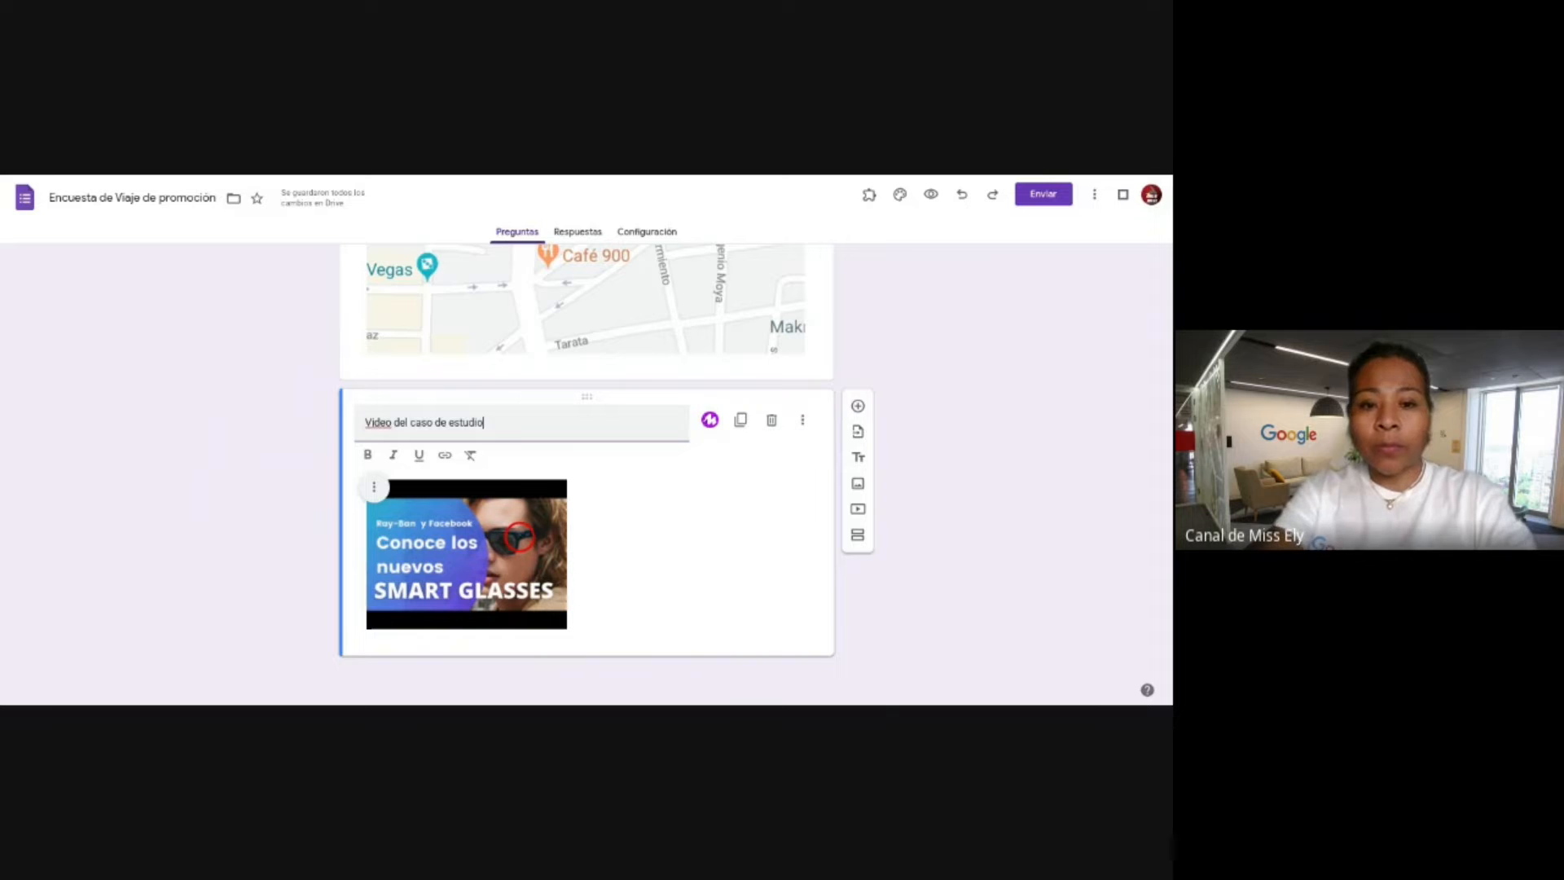
left_click(628, 530)
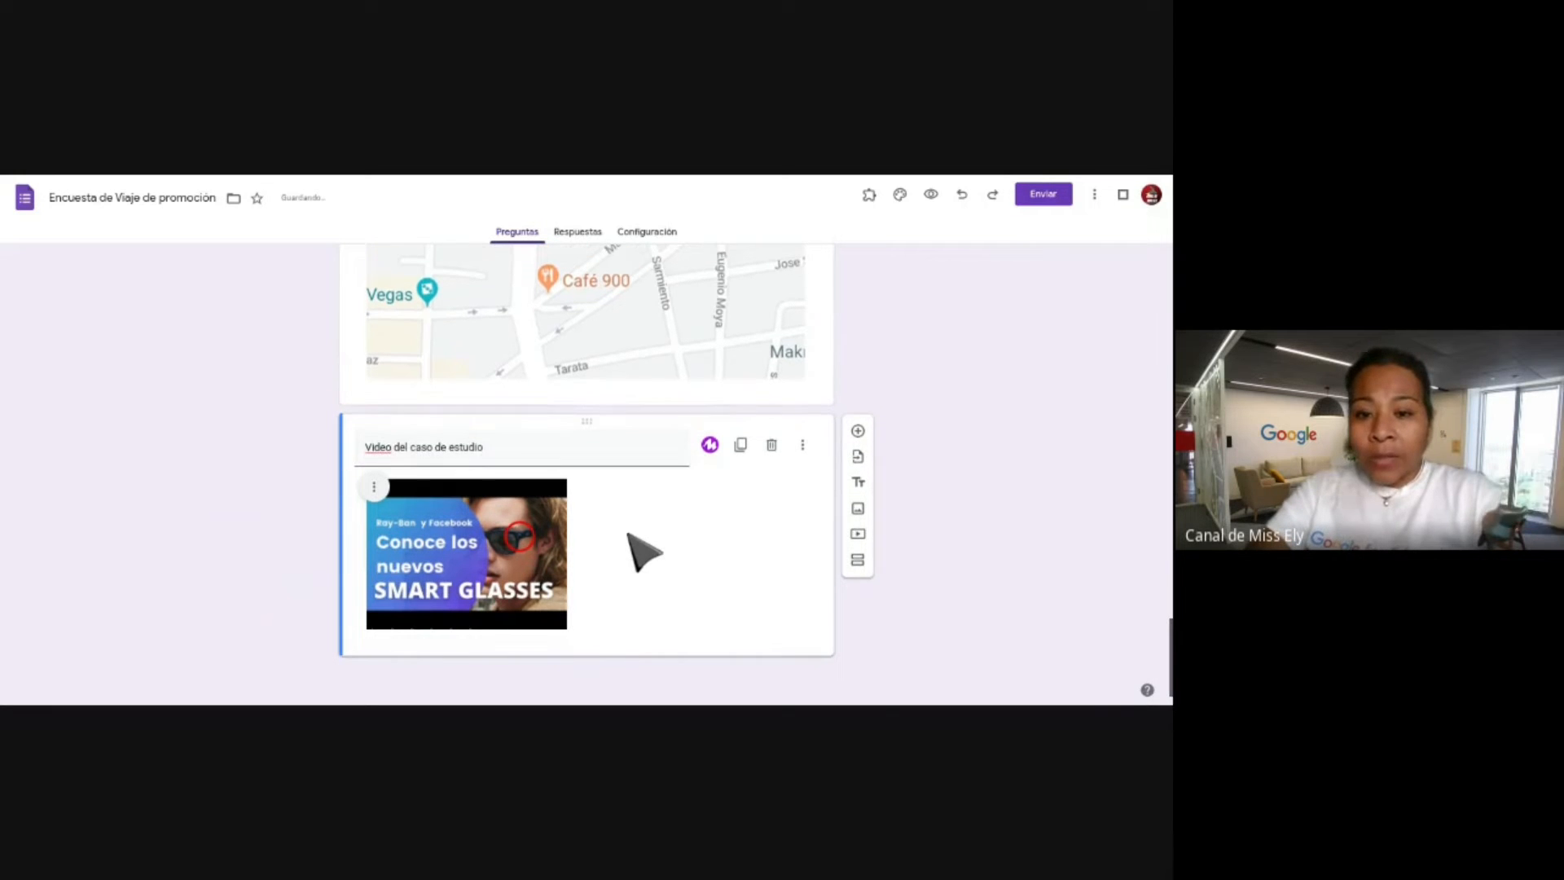
Enlarge the smart-glasses video to fill the item's full width.
left_click(539, 588)
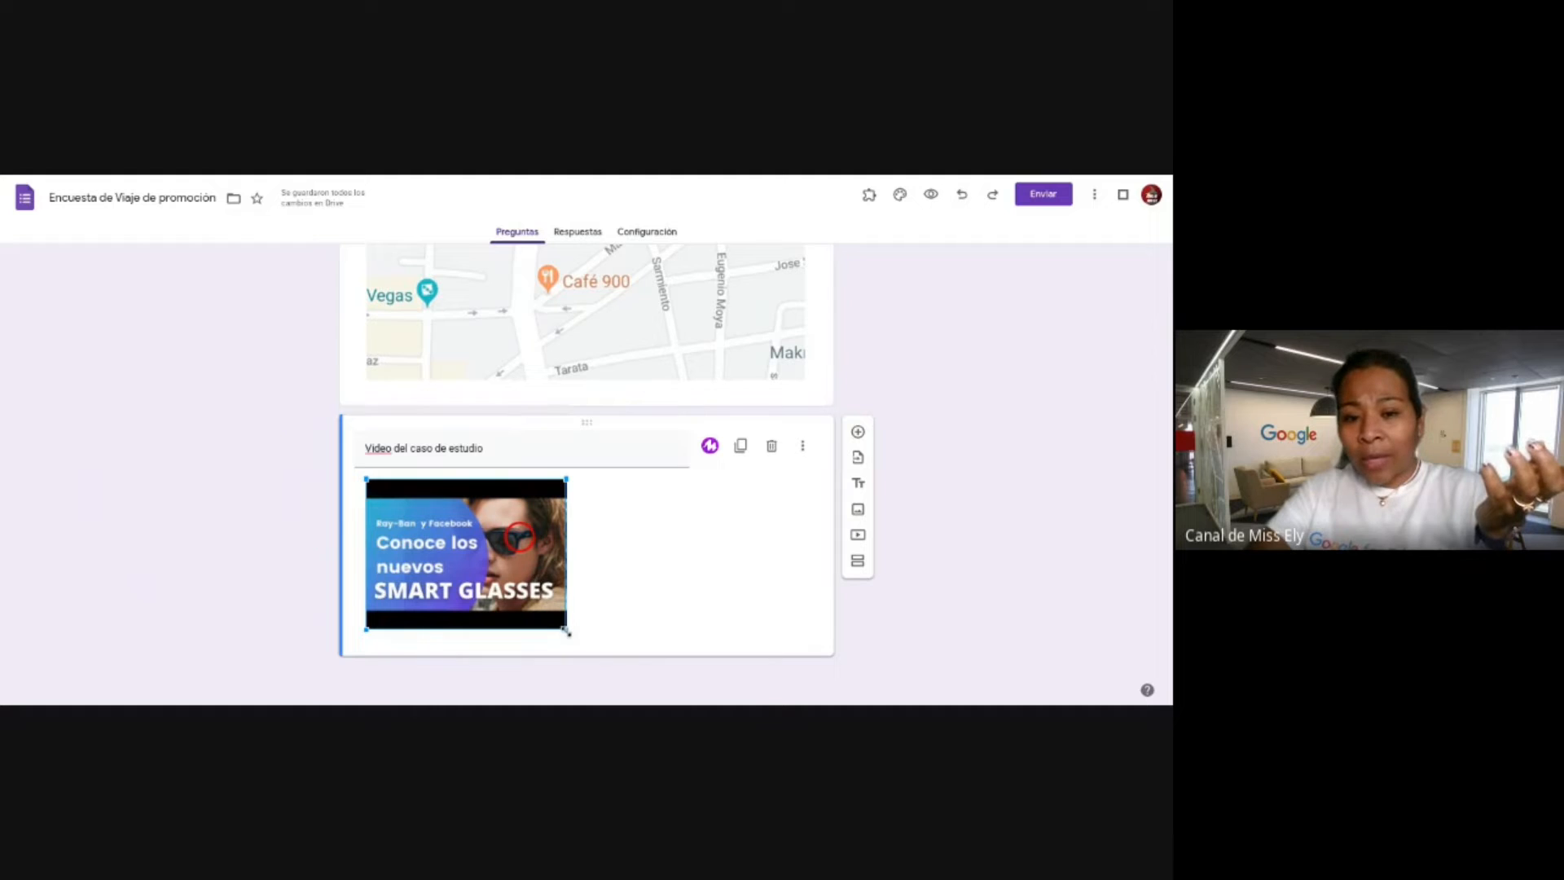
left_click_drag(567, 632, 802, 702)
scroll(670, 453, "down", 2)
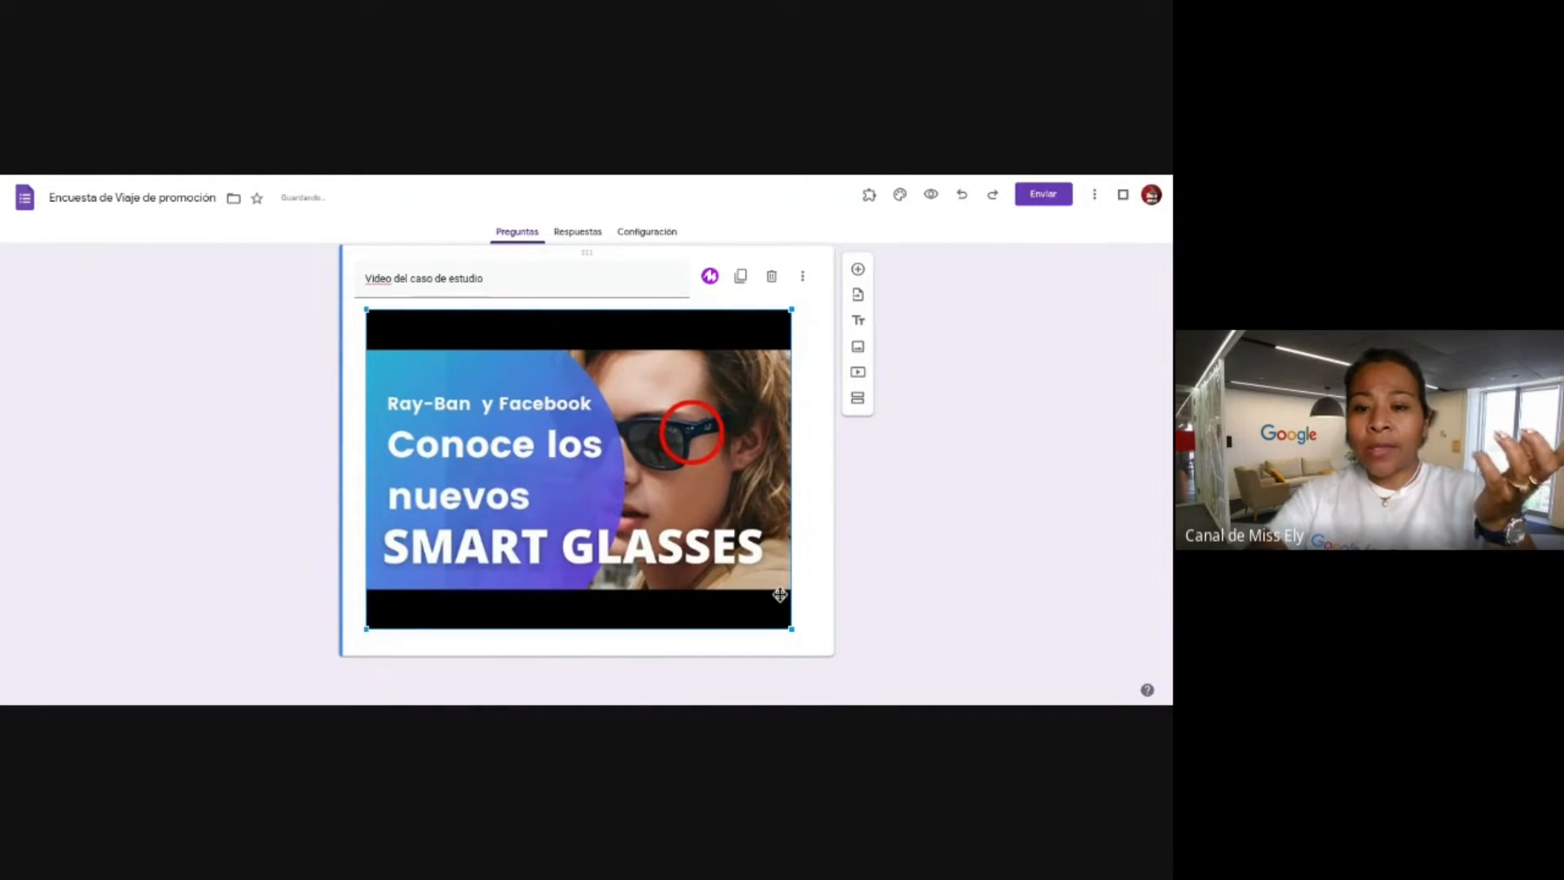
left_click_drag(792, 632, 805, 639)
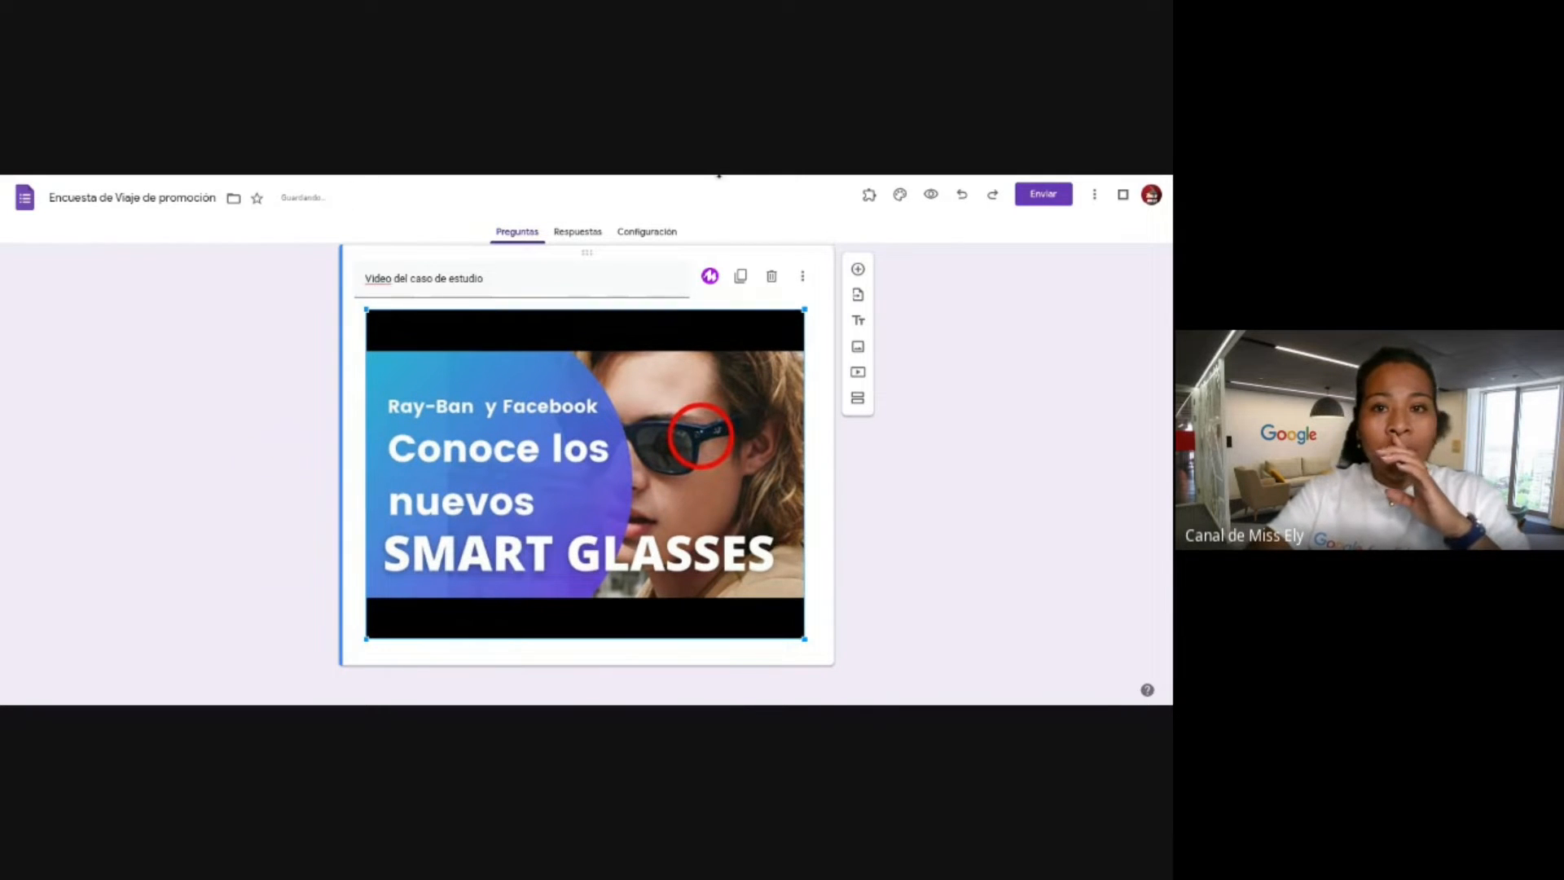
left_click(719, 177)
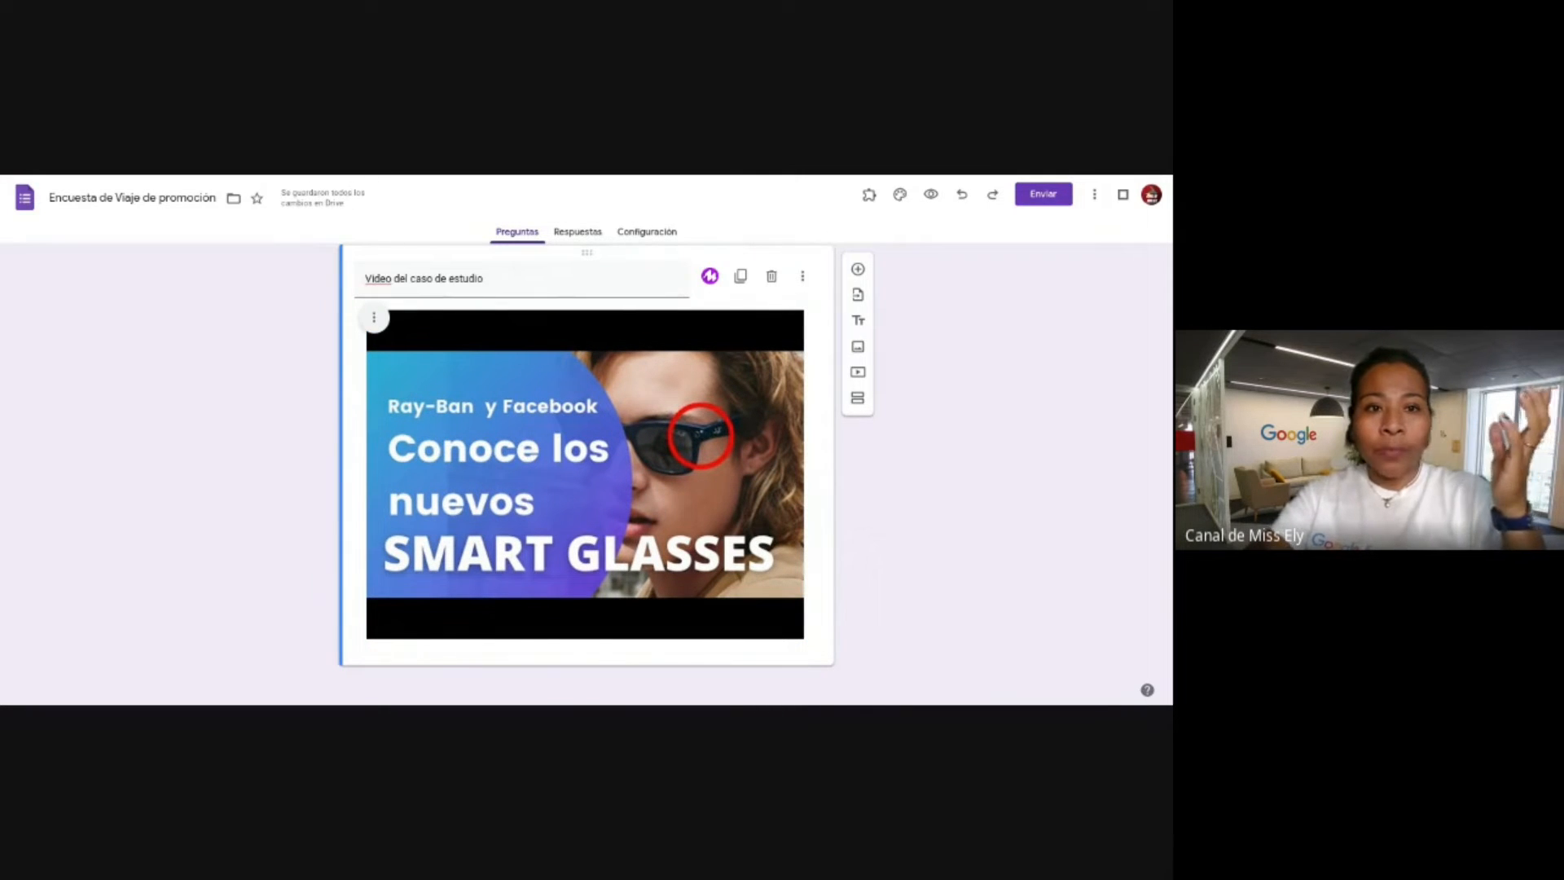
left_click(641, 387)
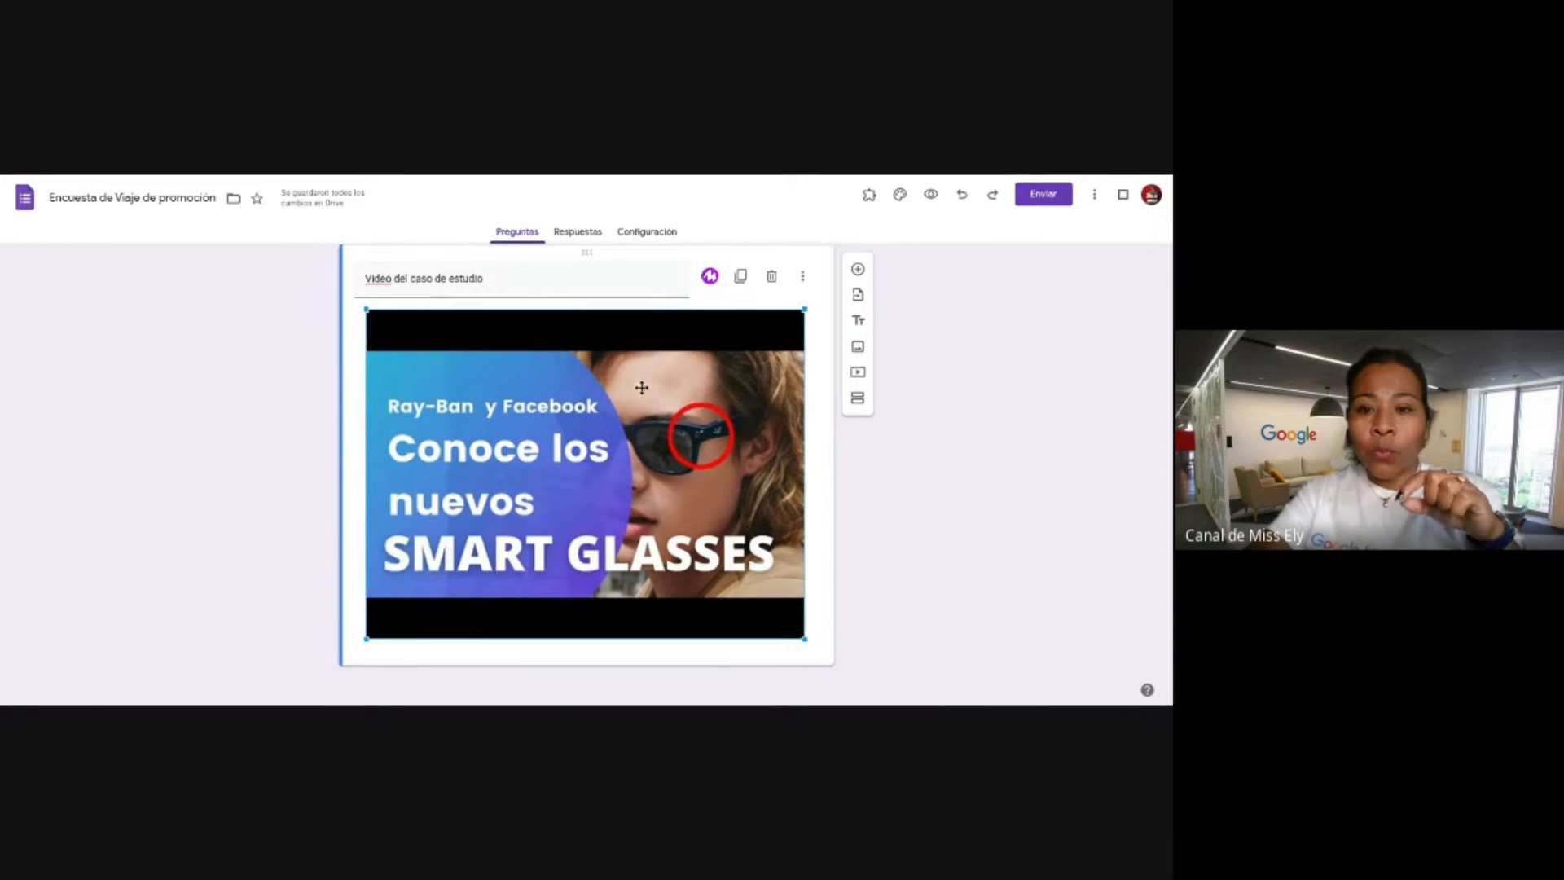
Add a paragraph question below the video titled '¿EN qué medida es ético la creación de lentes con cámara oculta?'.
left_click(860, 269)
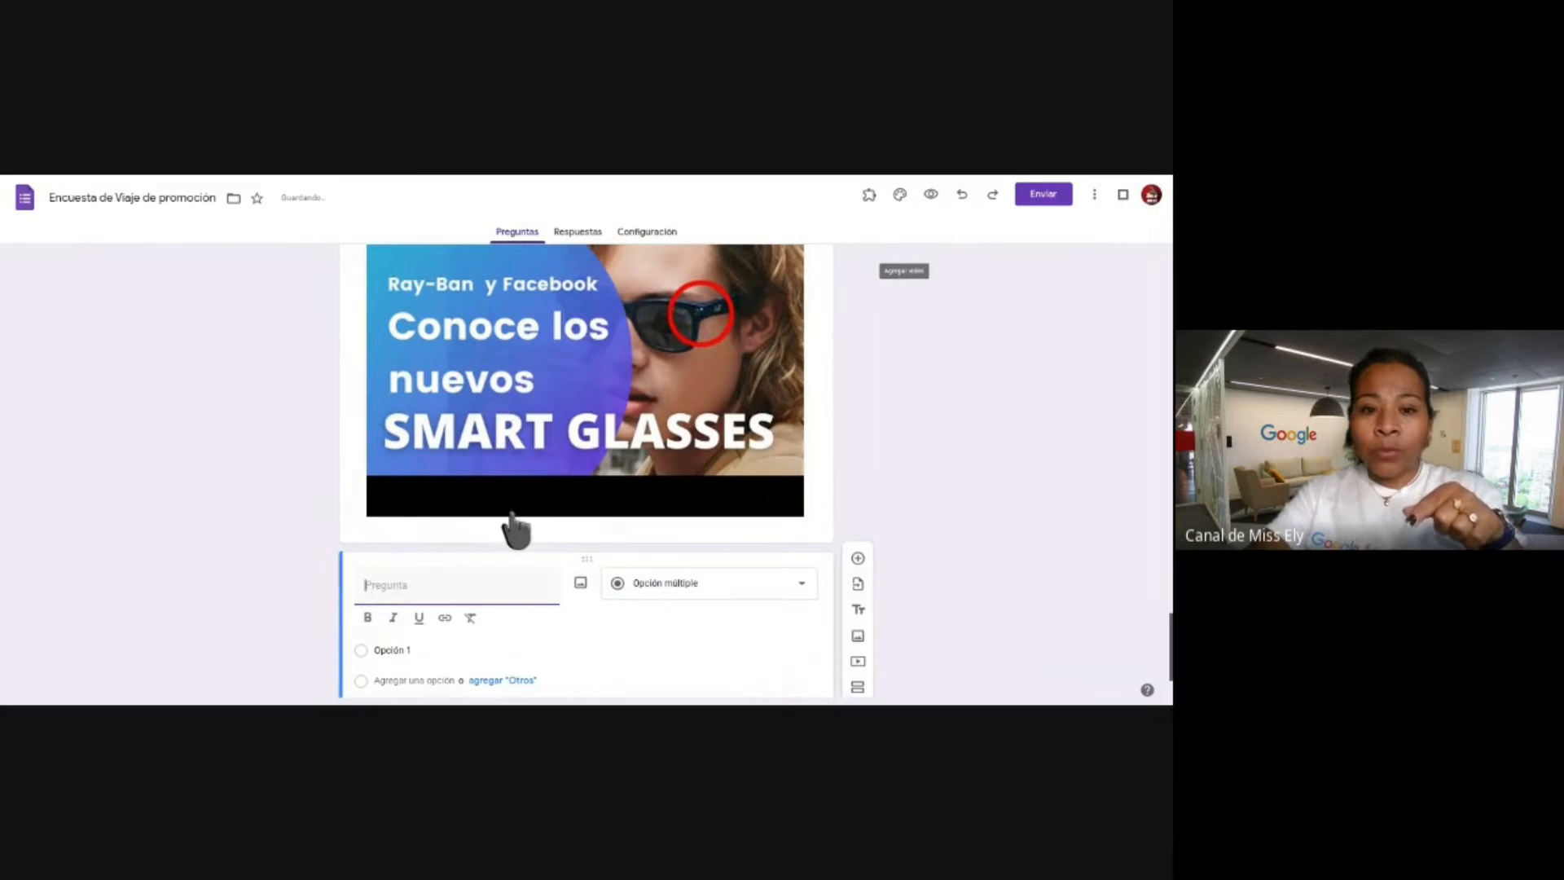
left_click(698, 583)
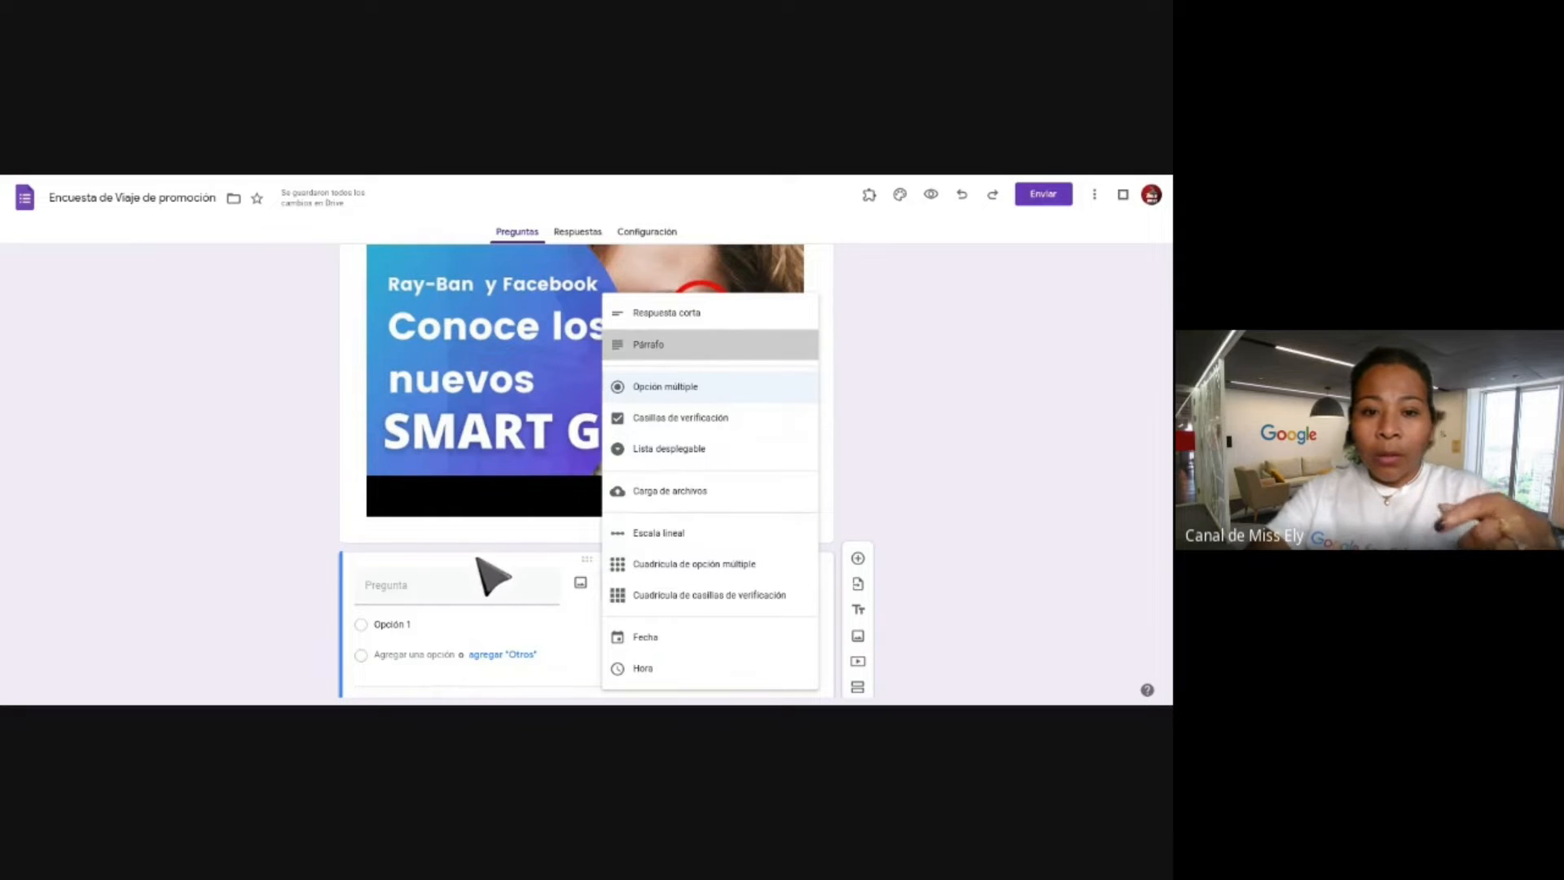
left_click(652, 344)
left_click(447, 601)
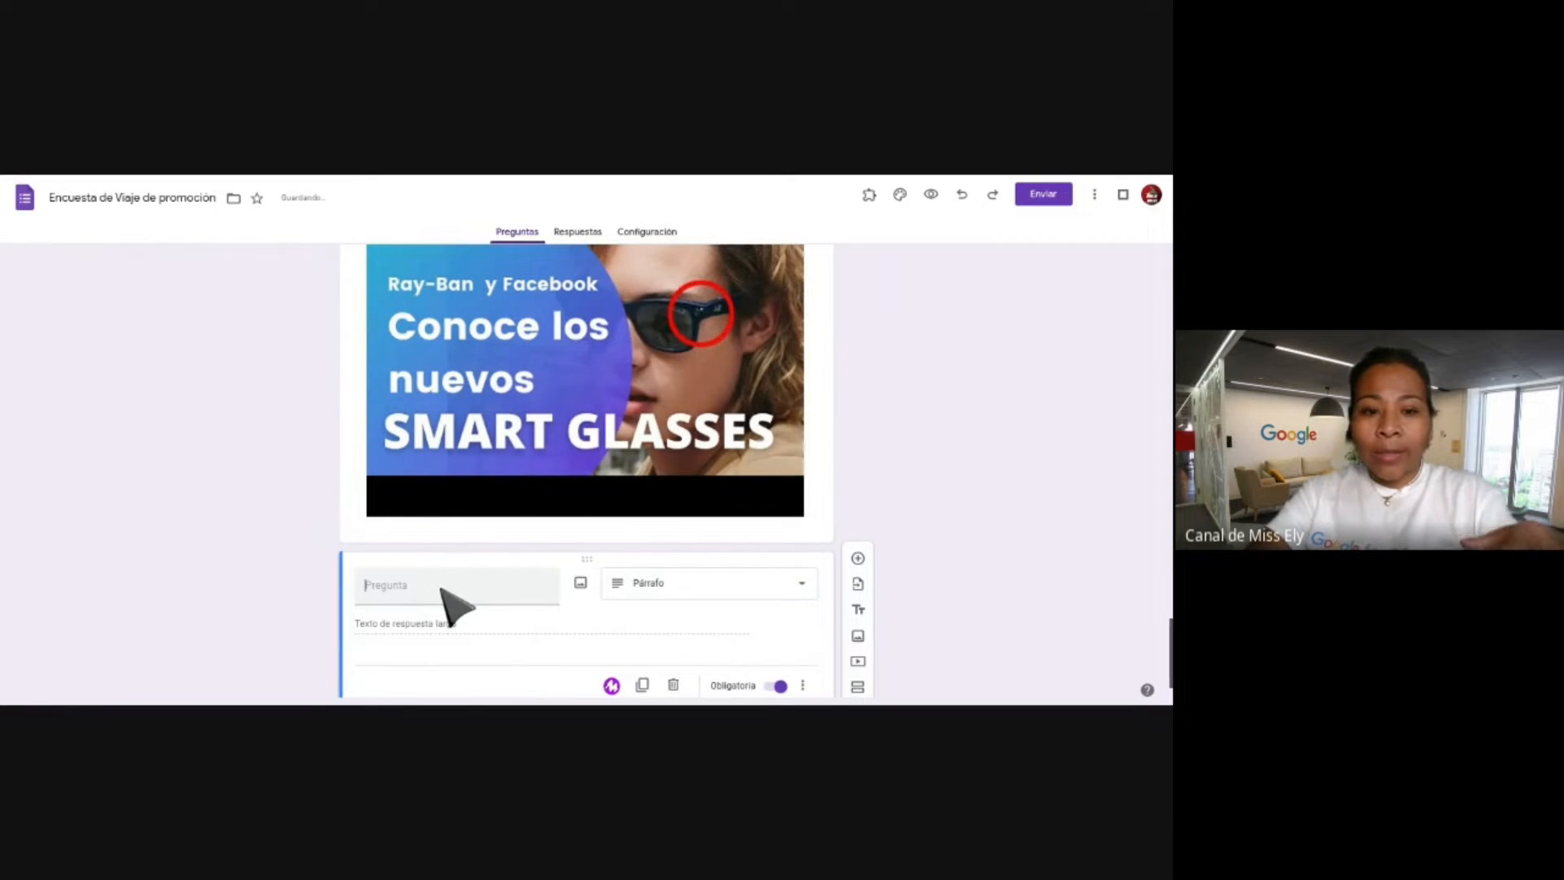
type("¿EN qué medida")
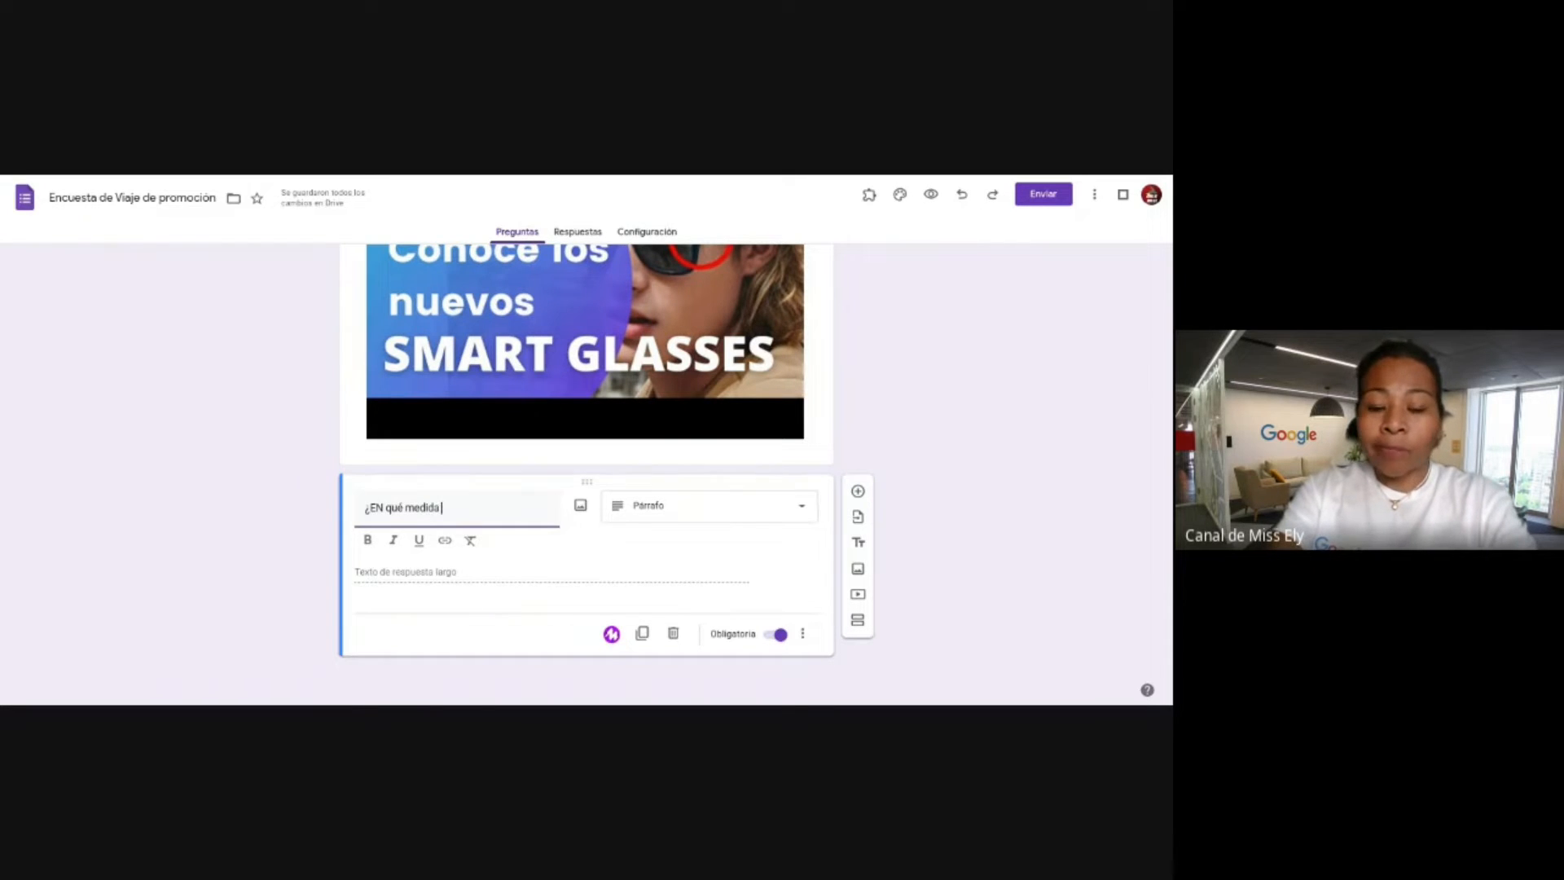
type("es ético la crea")
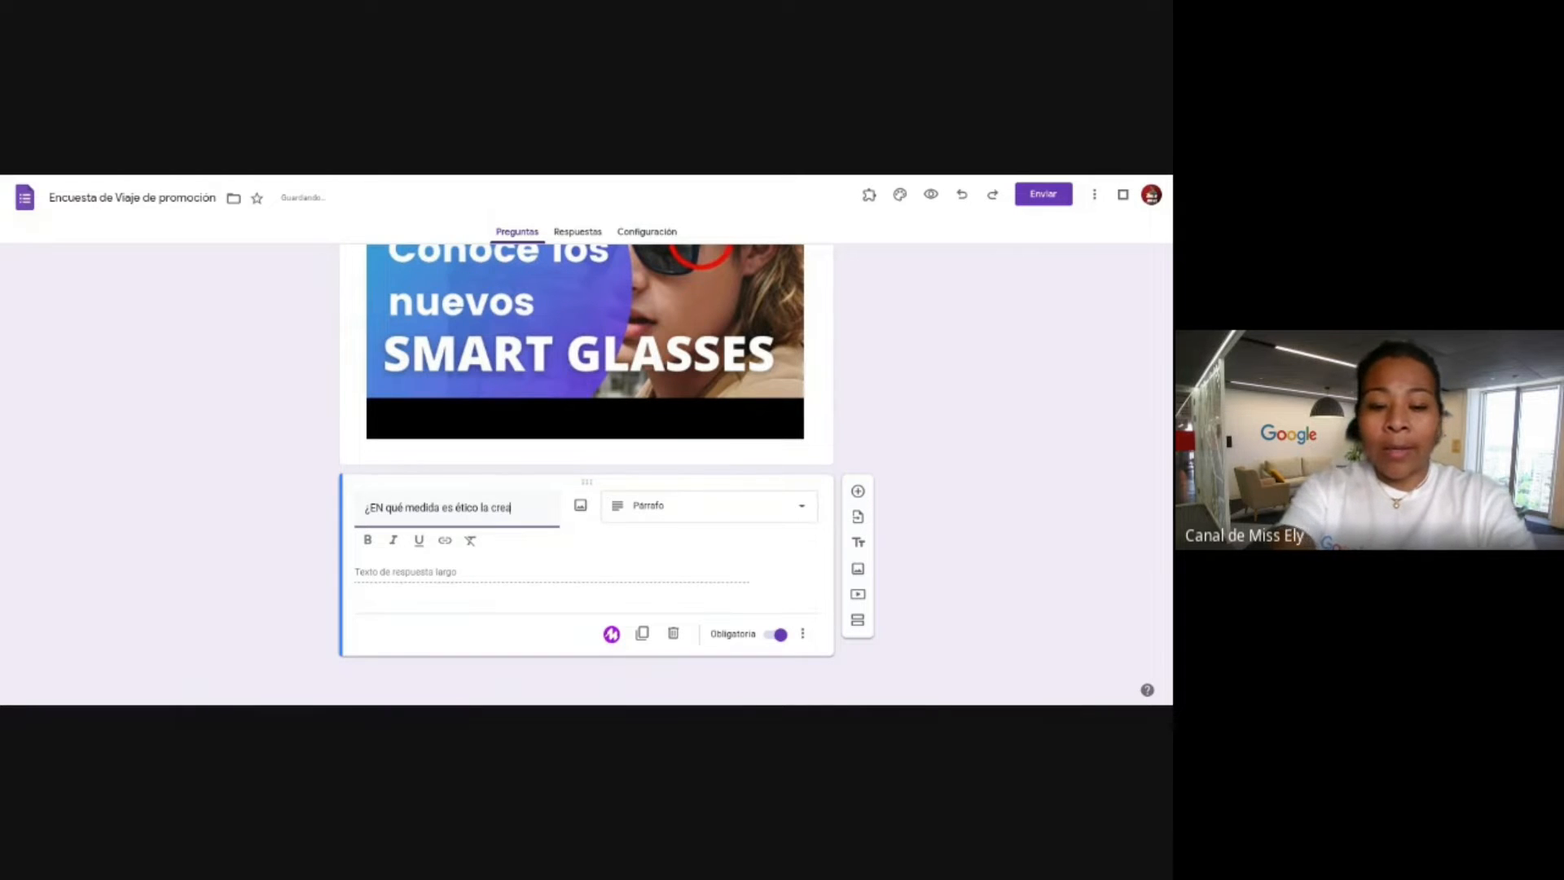
type("ción de lentes con cáma")
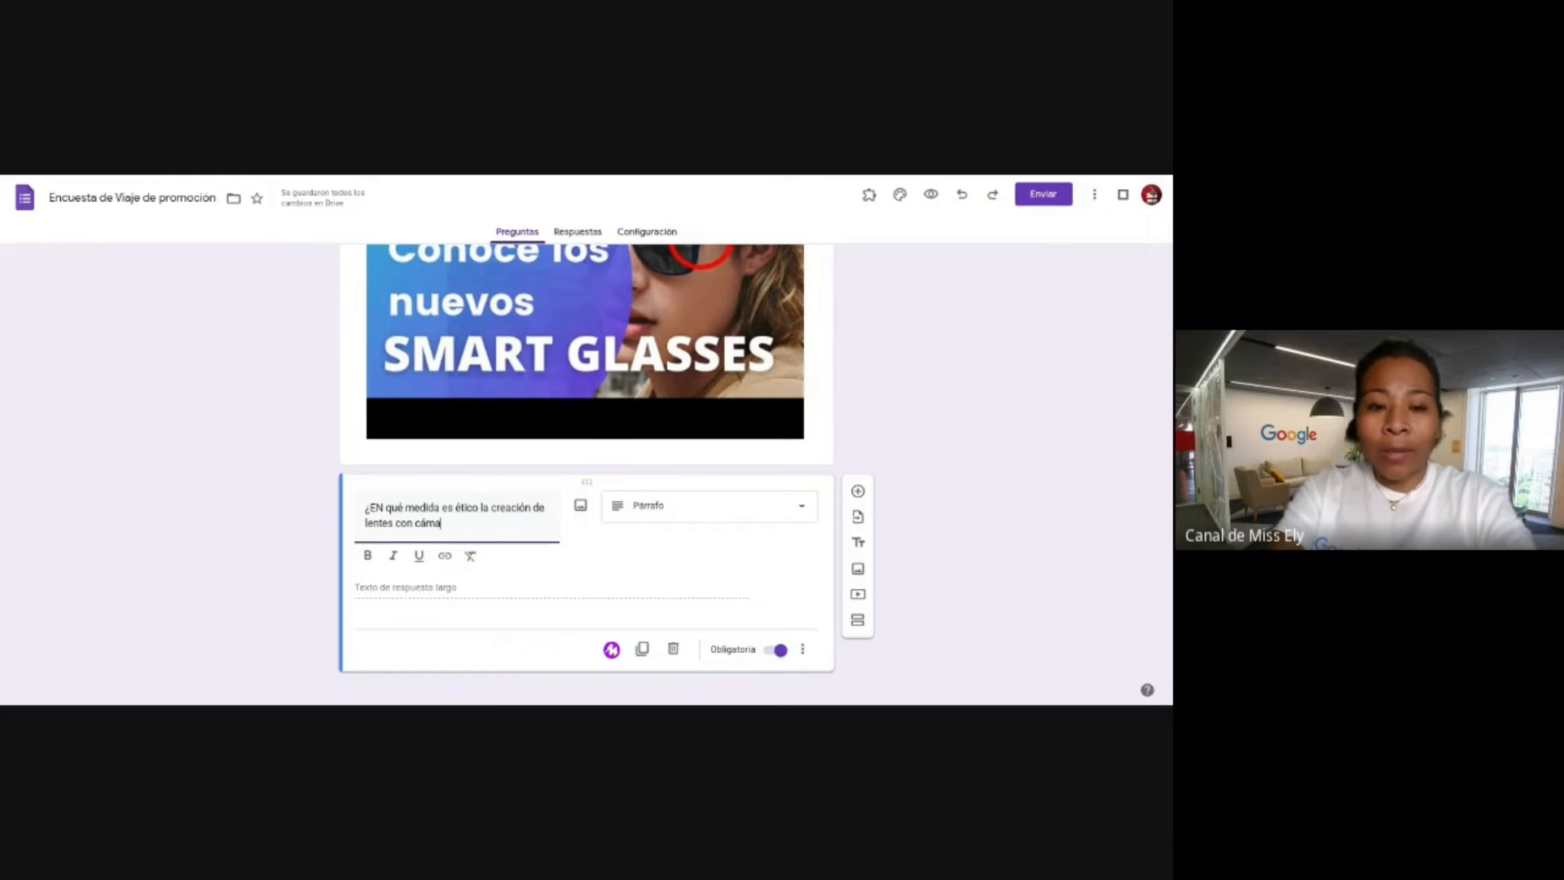
type("ra oculta?")
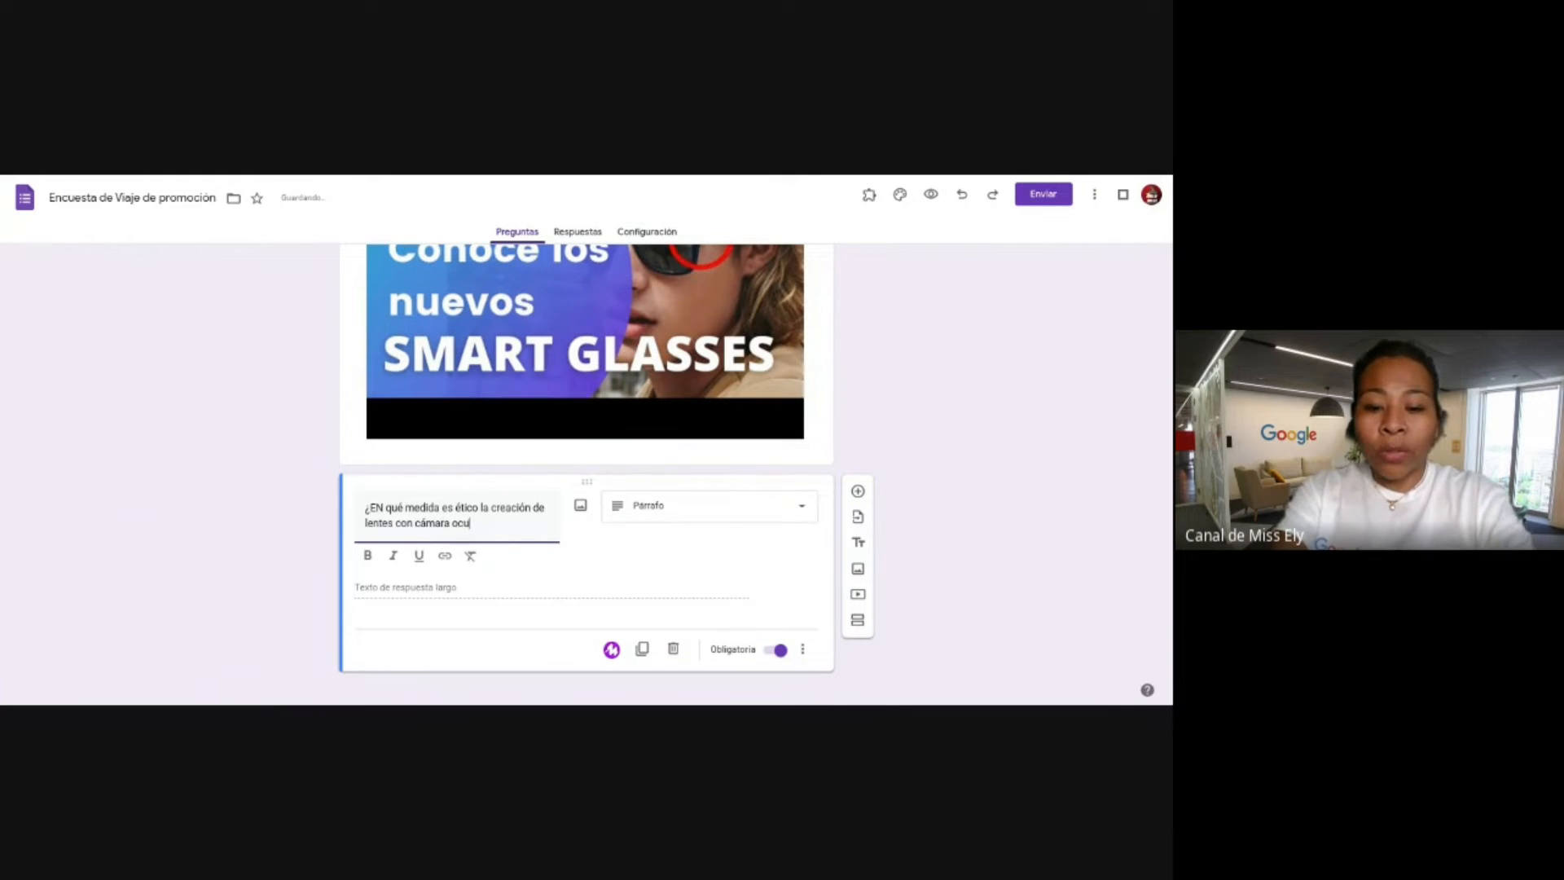
left_click(610, 176)
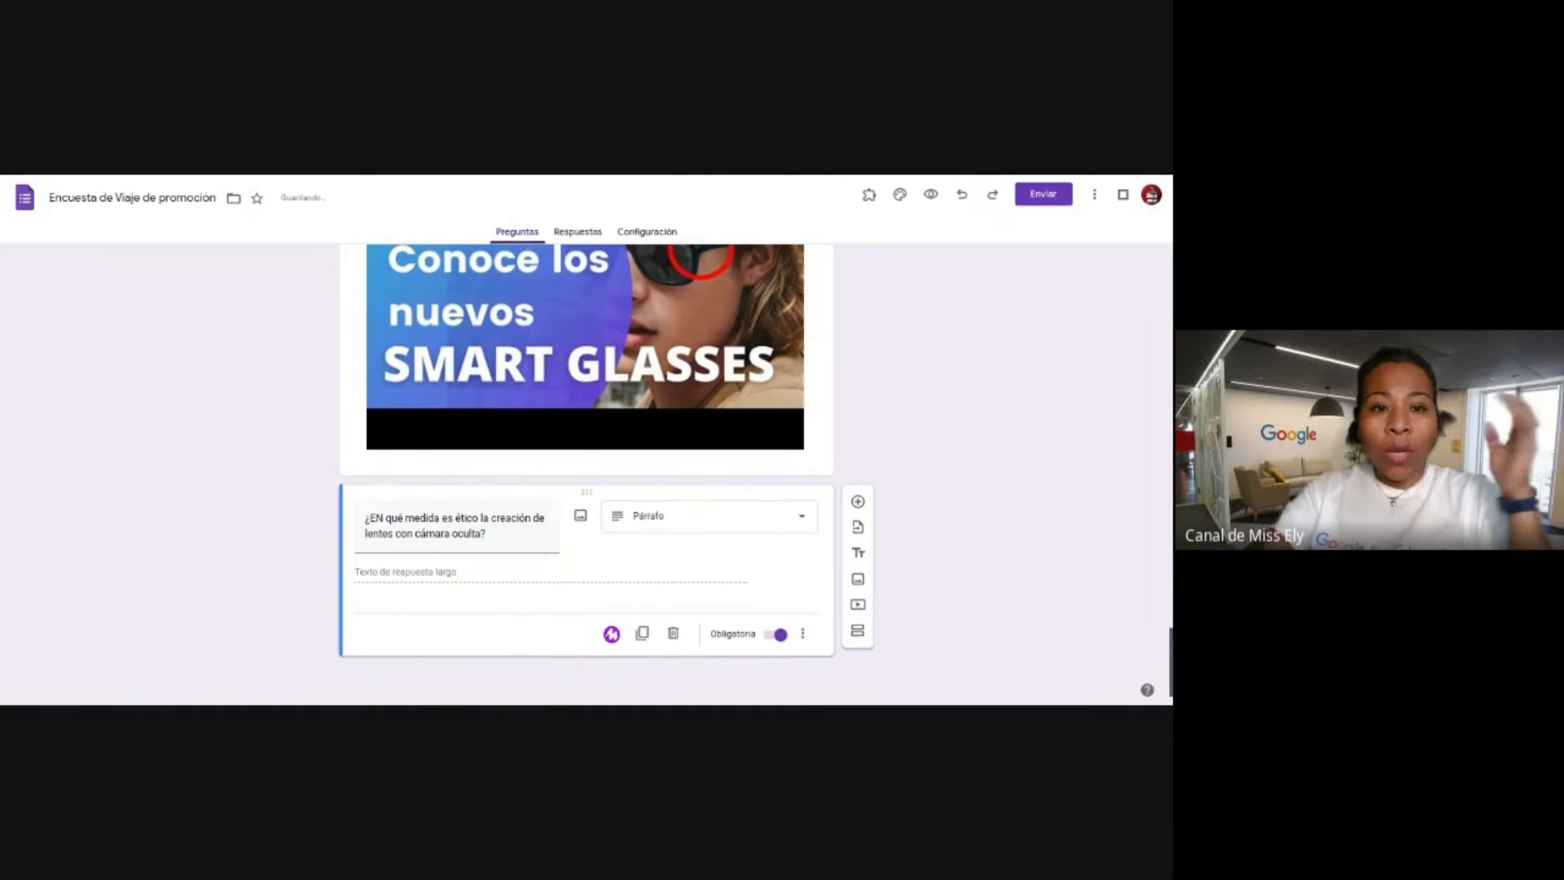
left_click(709, 494)
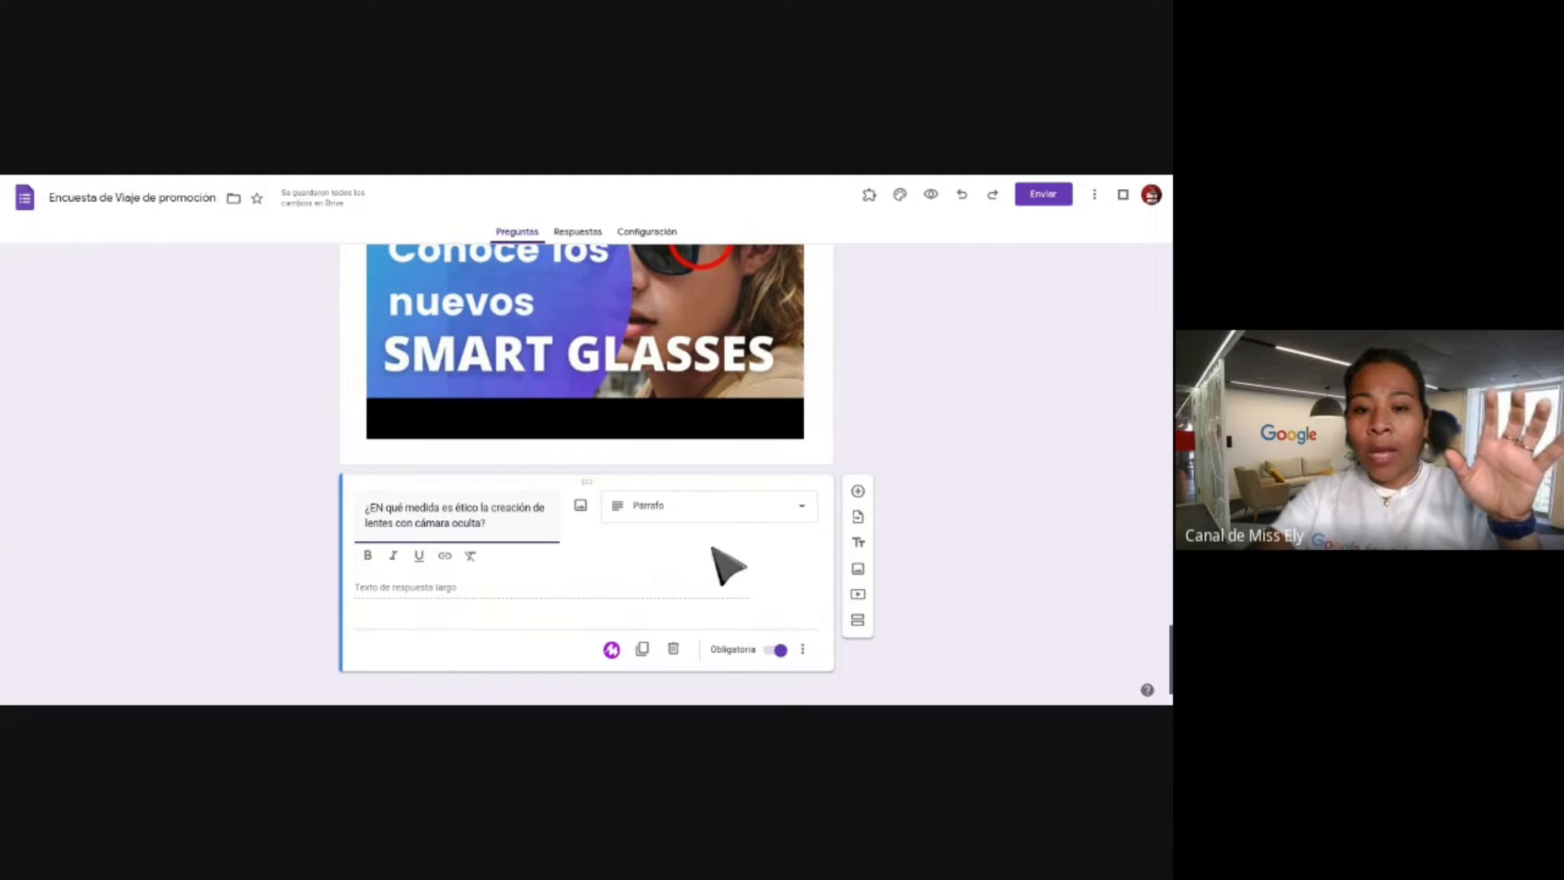
left_click(625, 595)
scroll(640, 609, "up", 20)
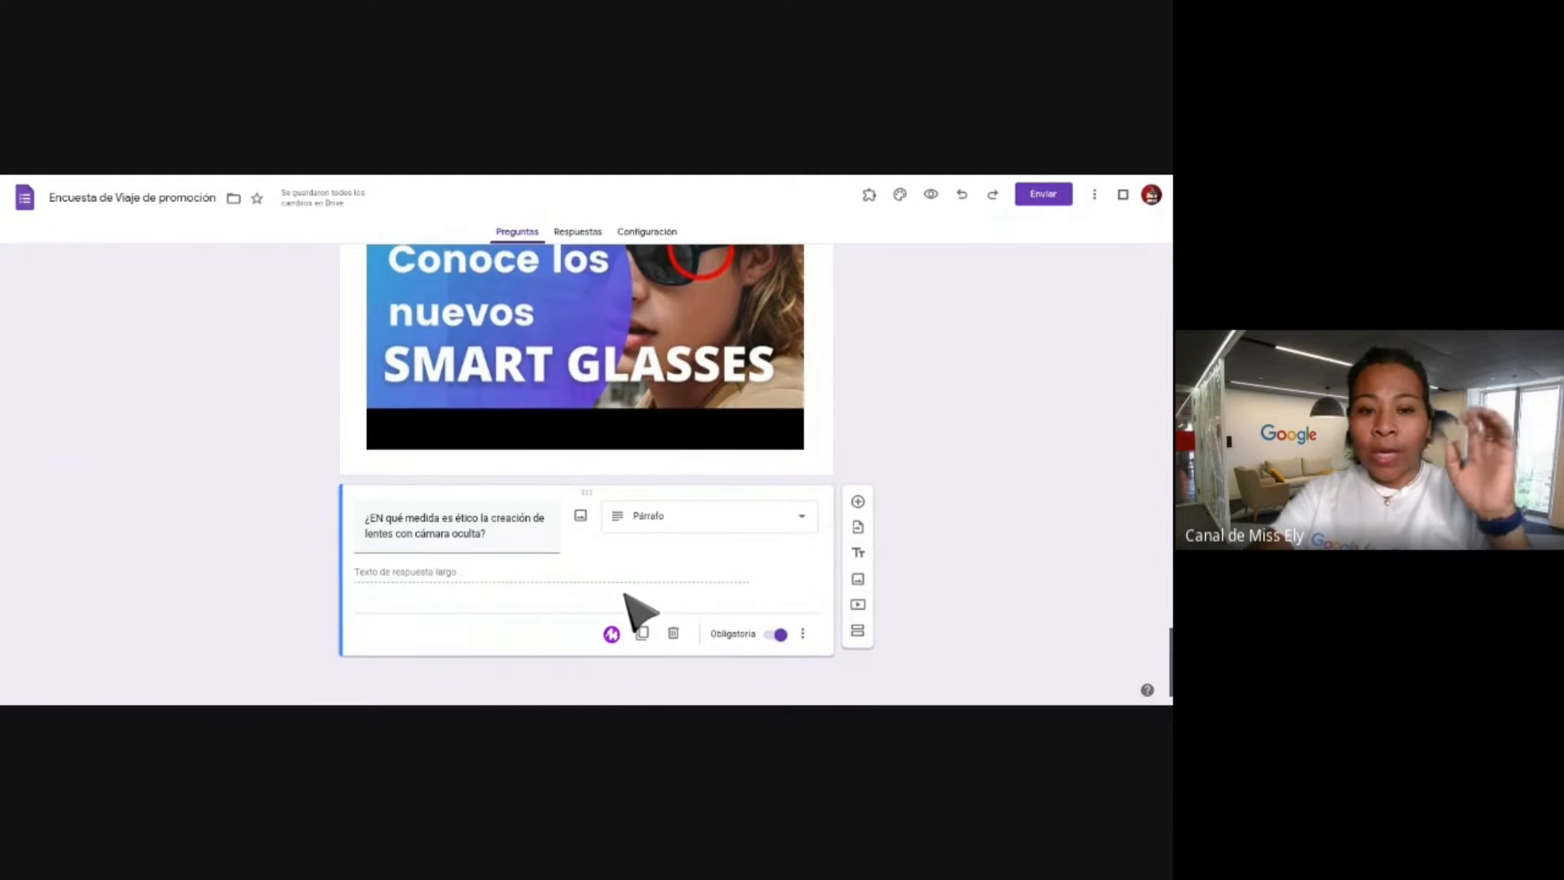
scroll(586, 473, "up", 3)
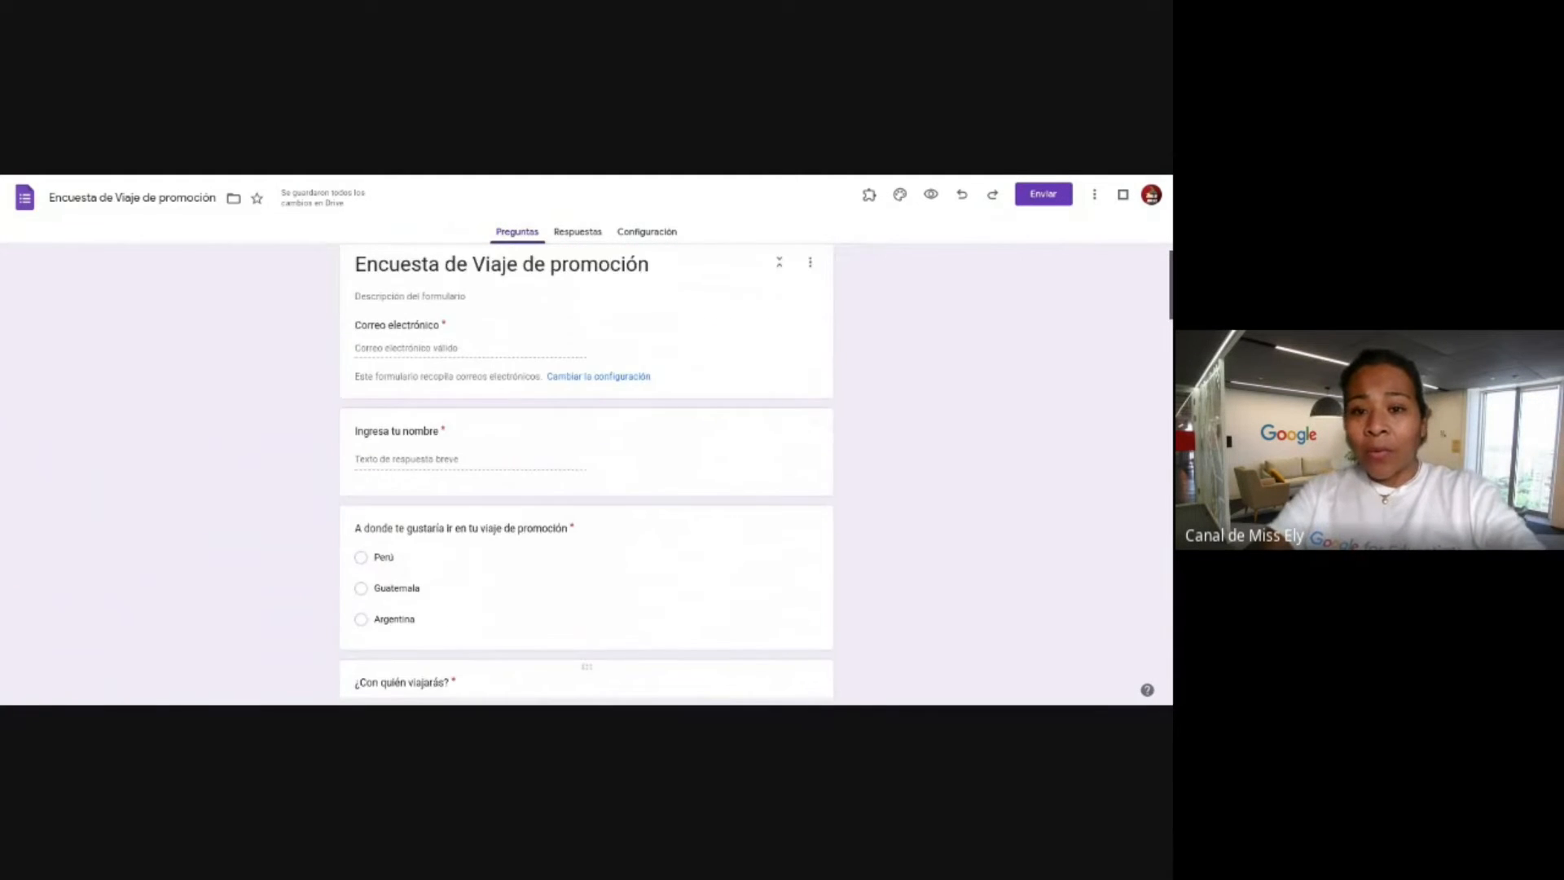
scroll(709, 190, "down", 4)
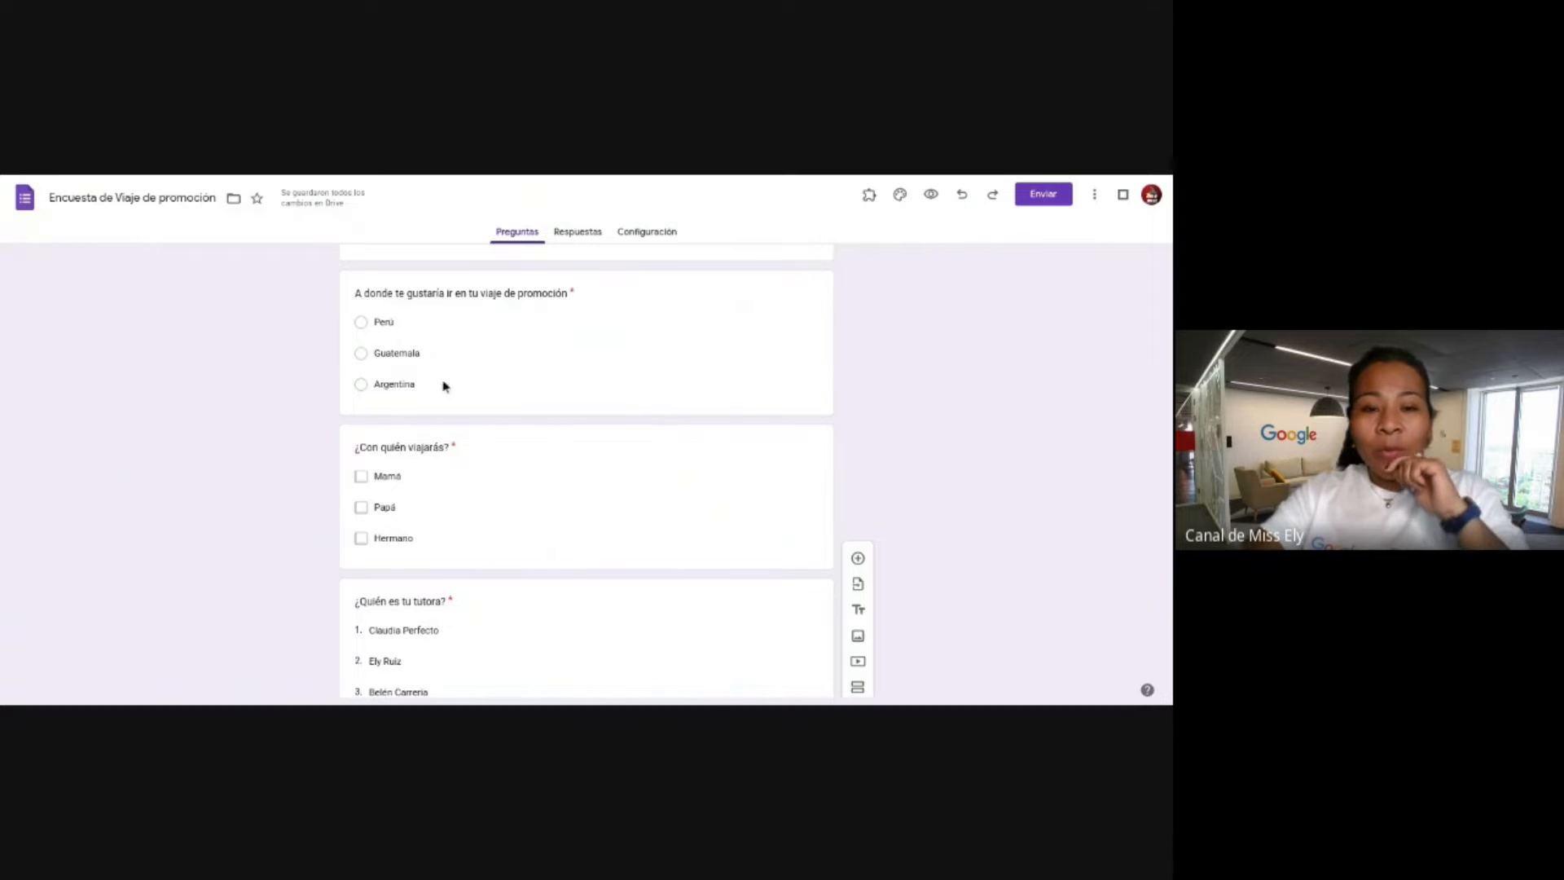
scroll(586, 444, "down", 8)
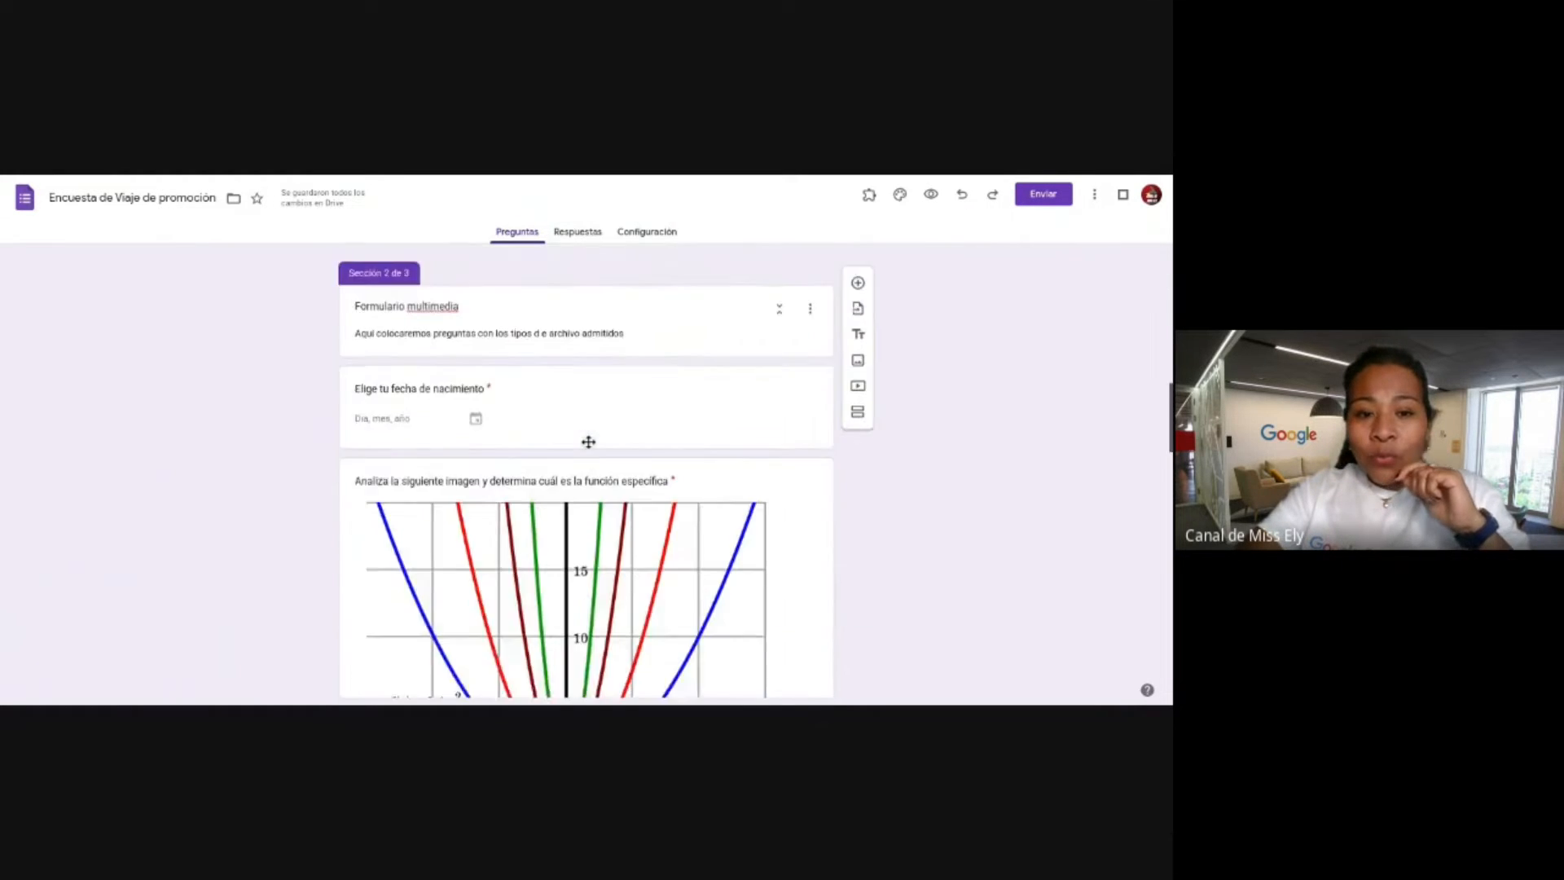
scroll(588, 442, "down", 15)
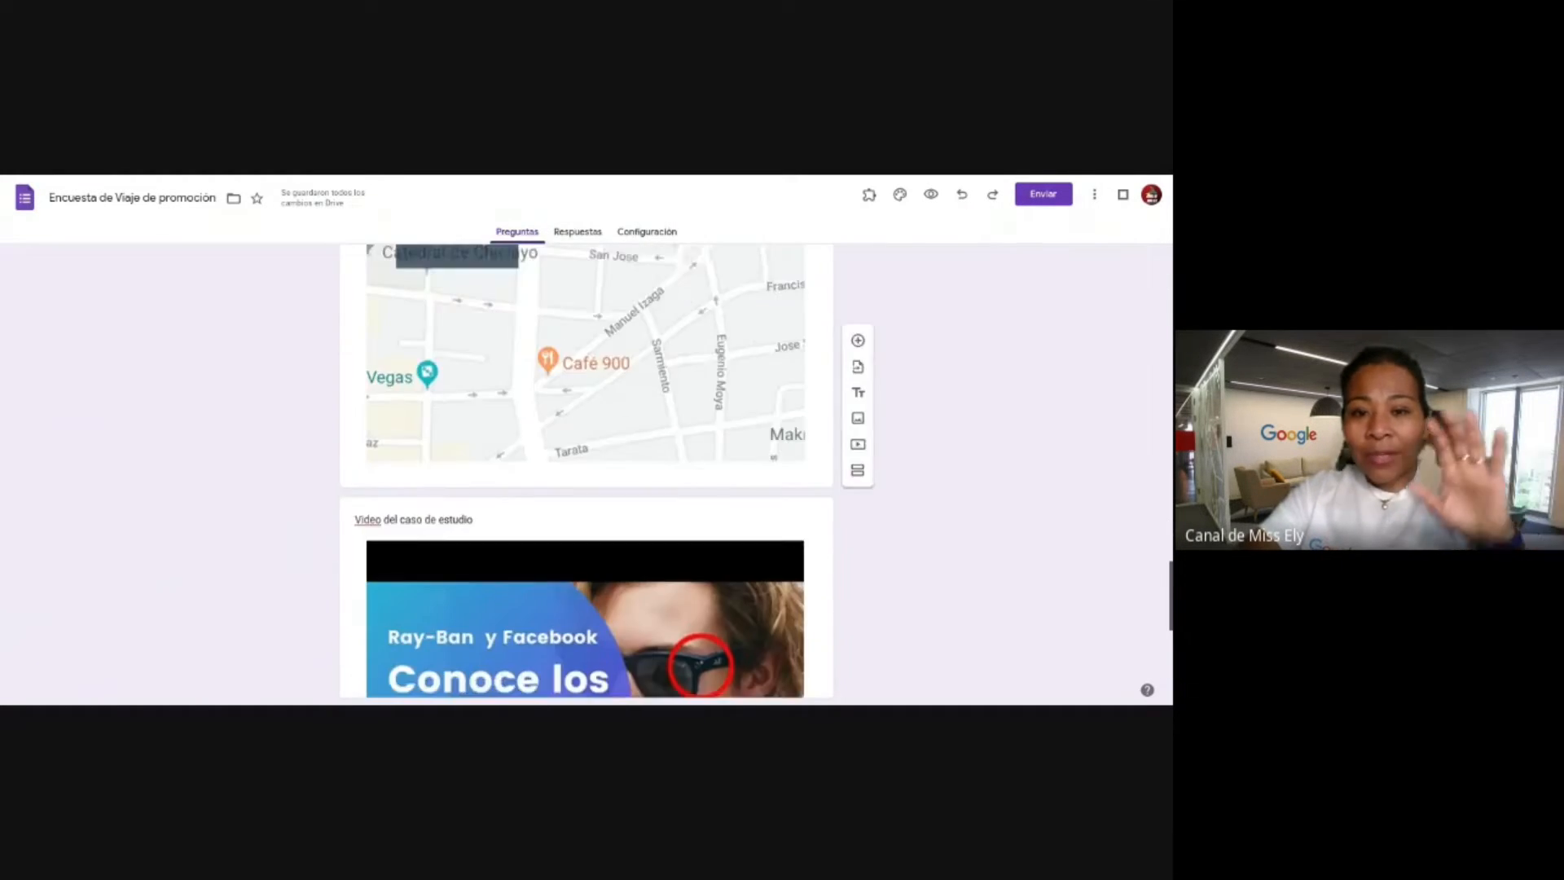
scroll(586, 471, "down", 5)
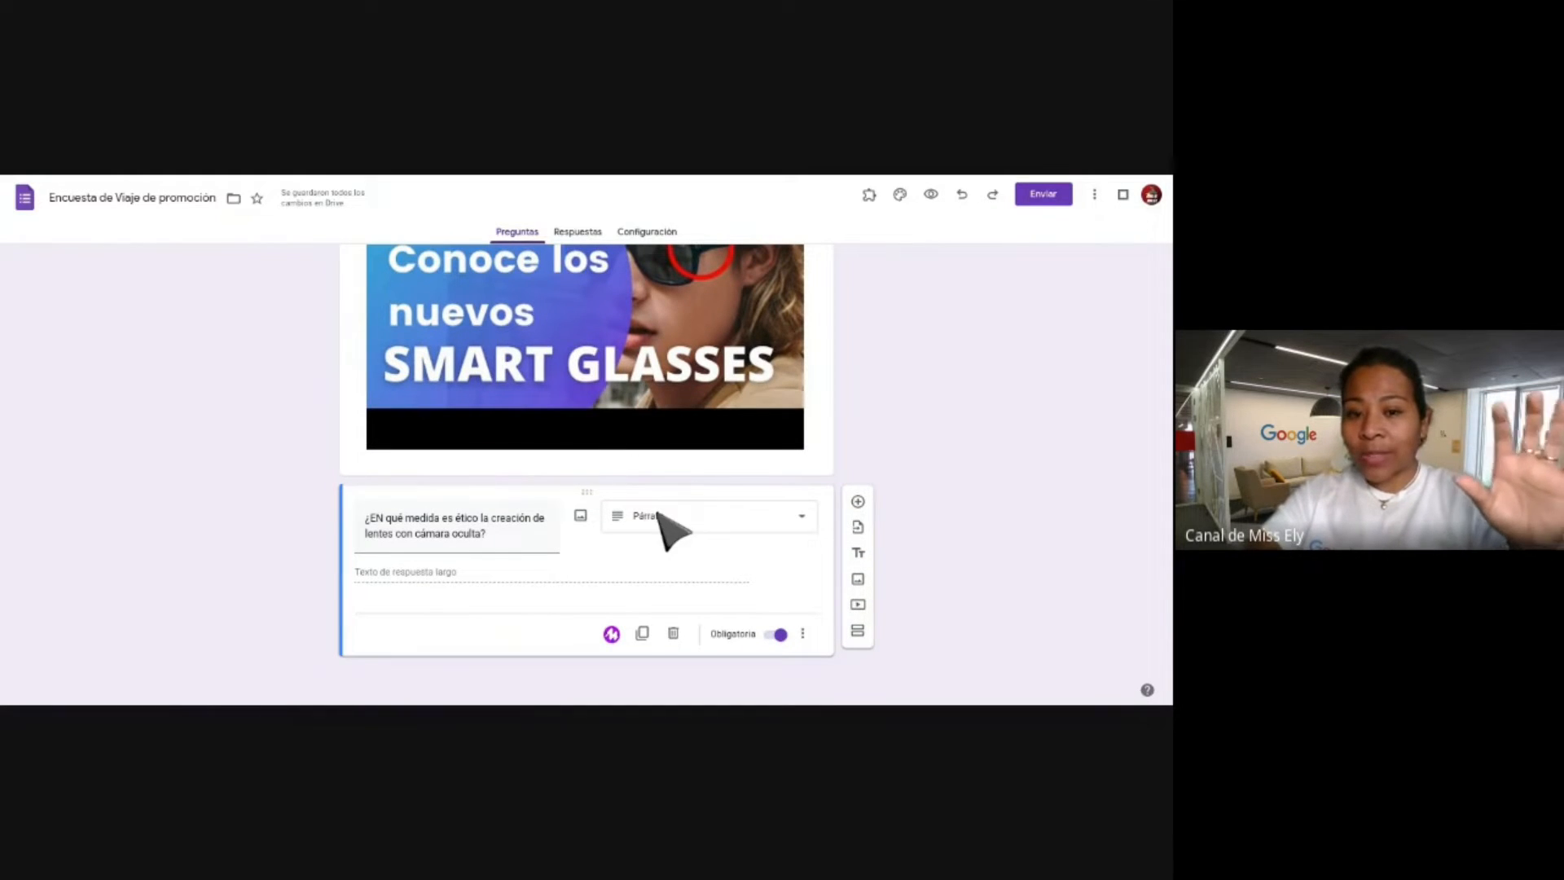
scroll(738, 526, "up", 20)
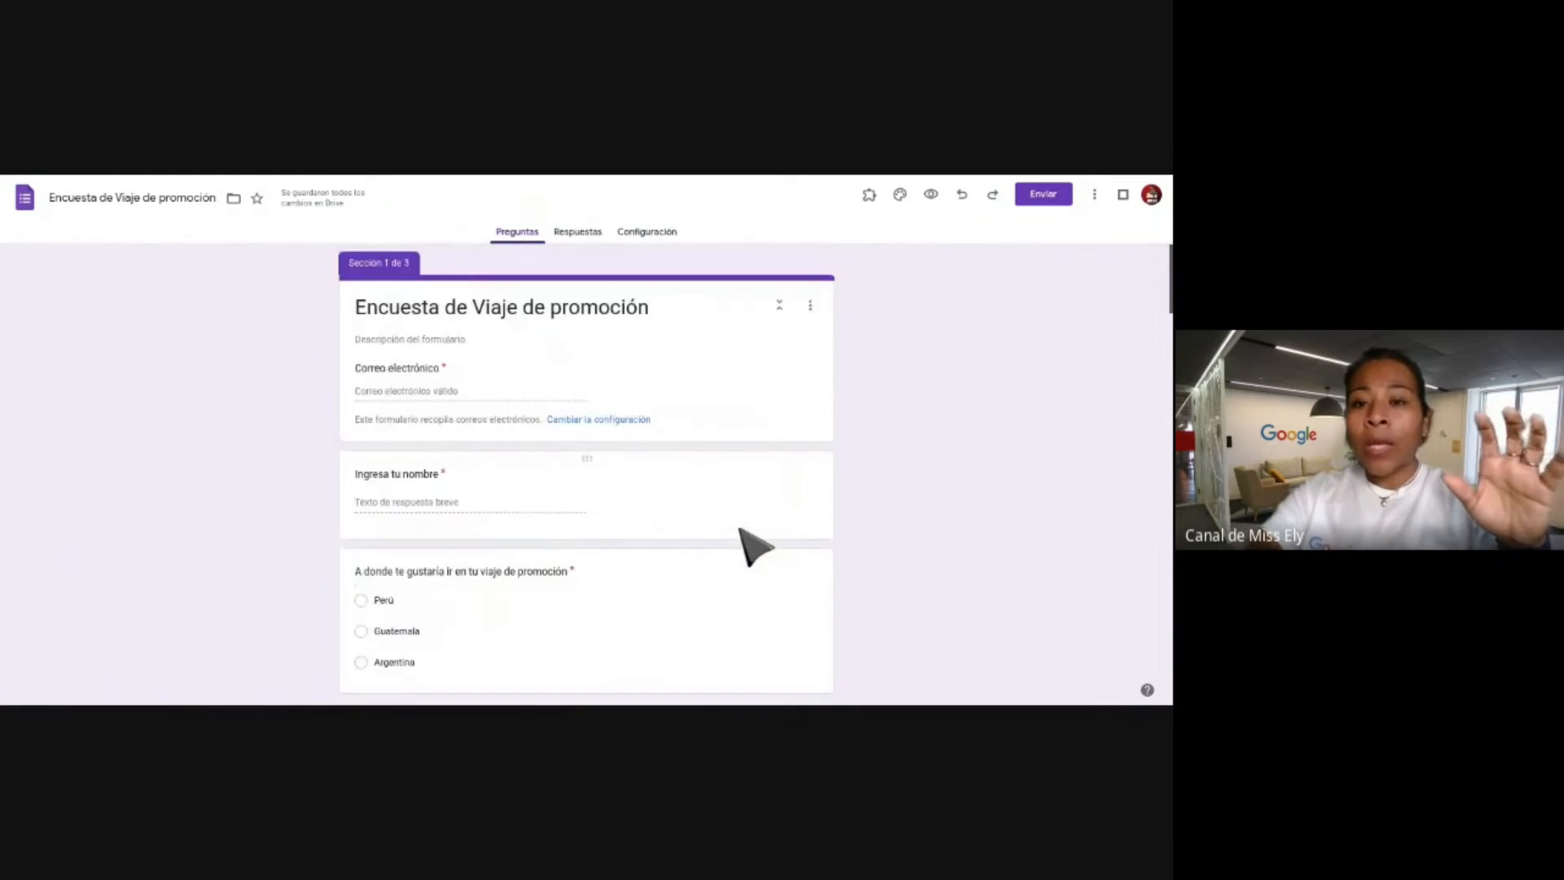
left_click(707, 301)
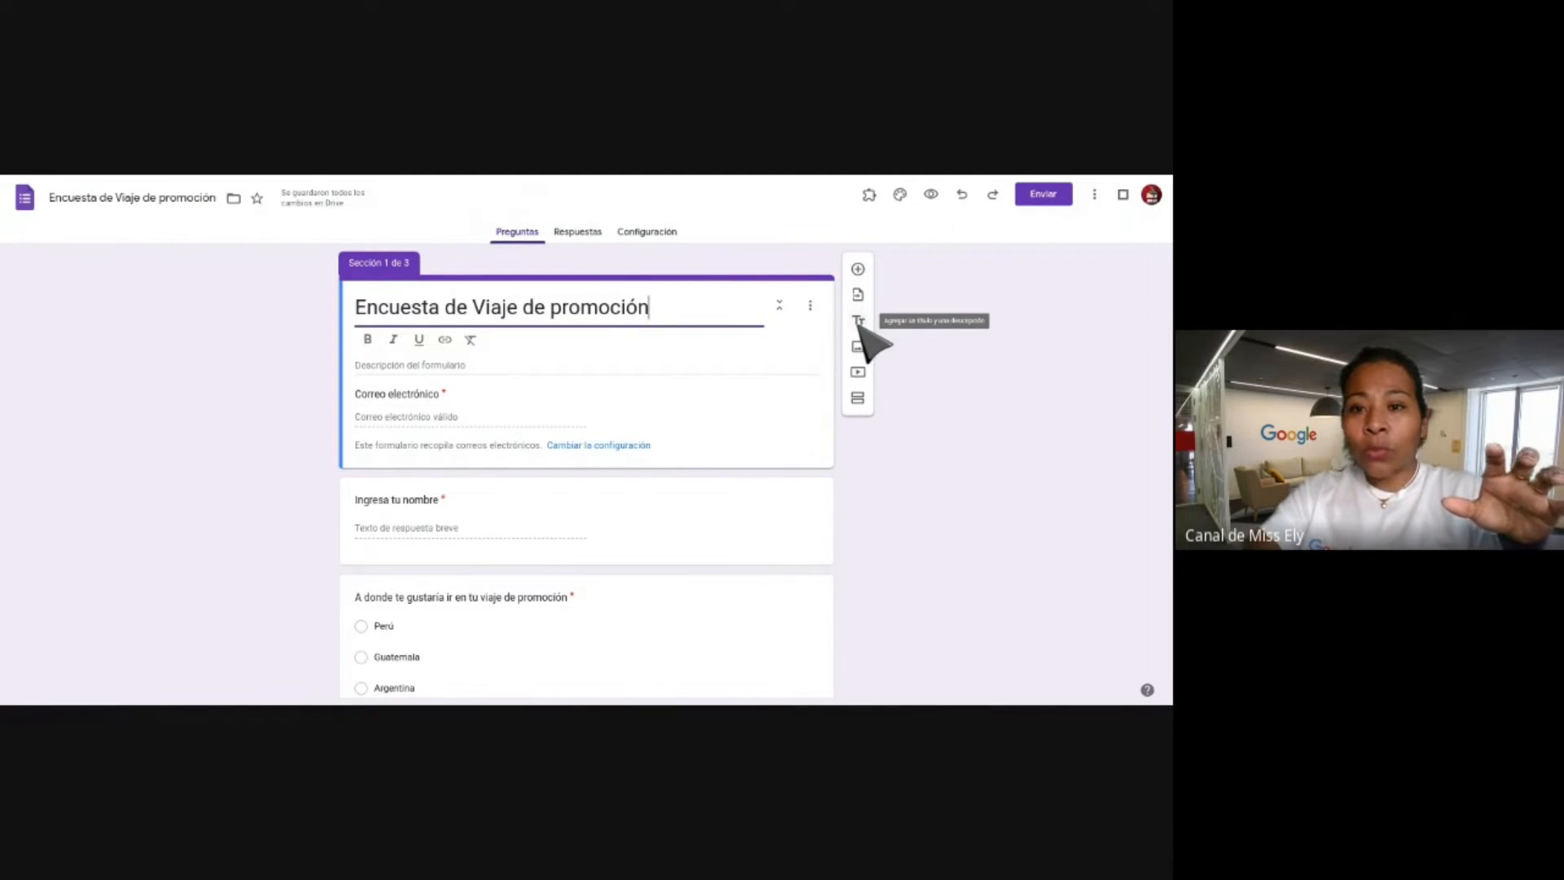
Insert an untitled title-and-description block after the header and open the question-import form picker.
left_click(858, 322)
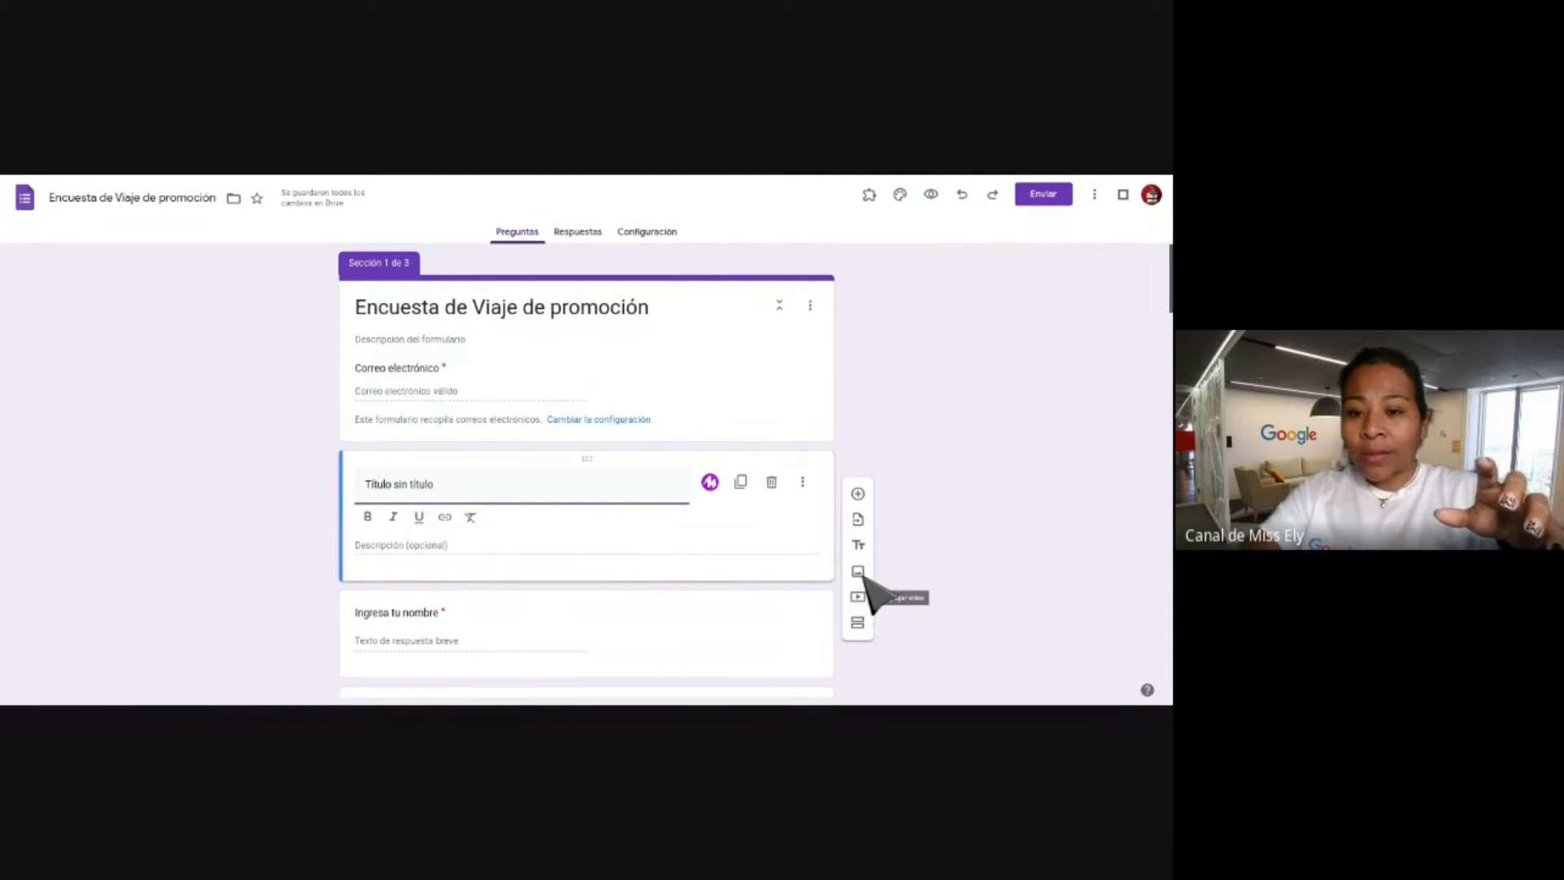
left_click(858, 520)
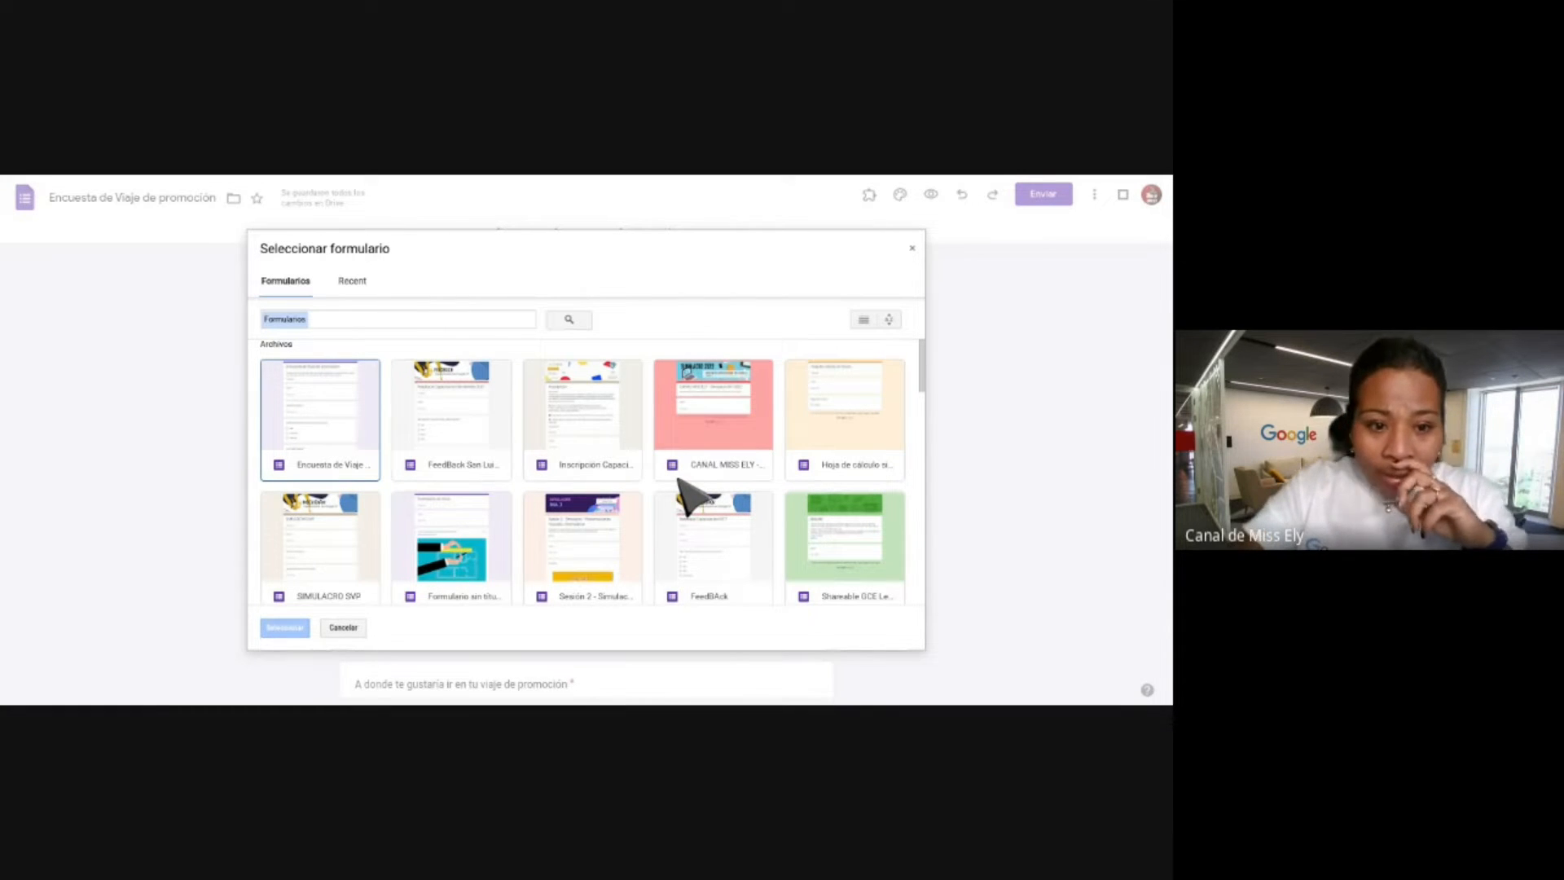
Choose the Simulacro N1-2022 form as the source for importing questions.
left_click(717, 460)
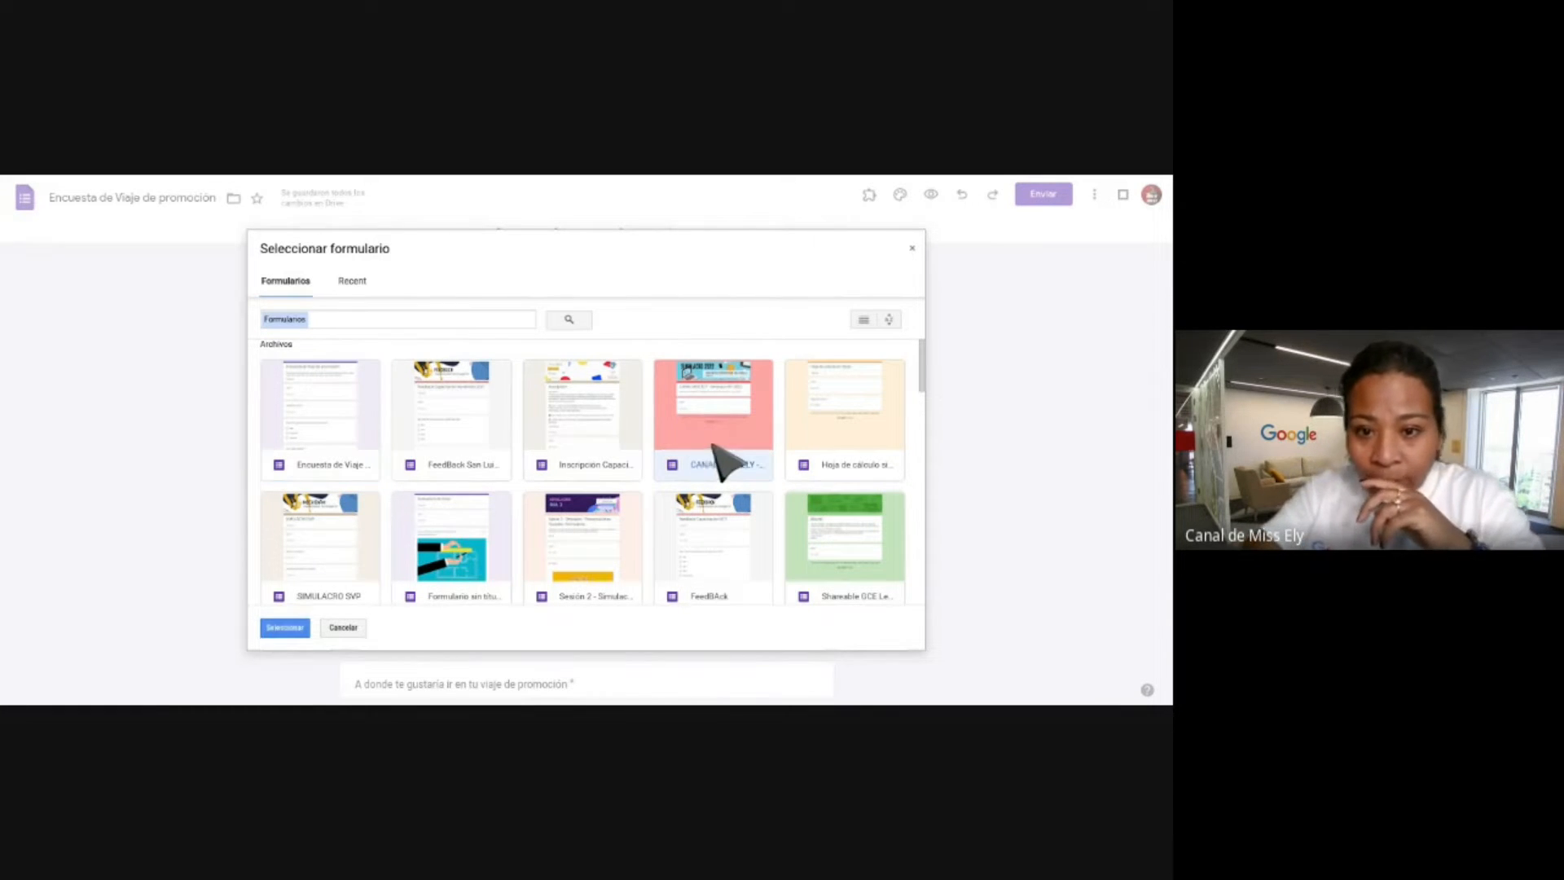
left_click(290, 629)
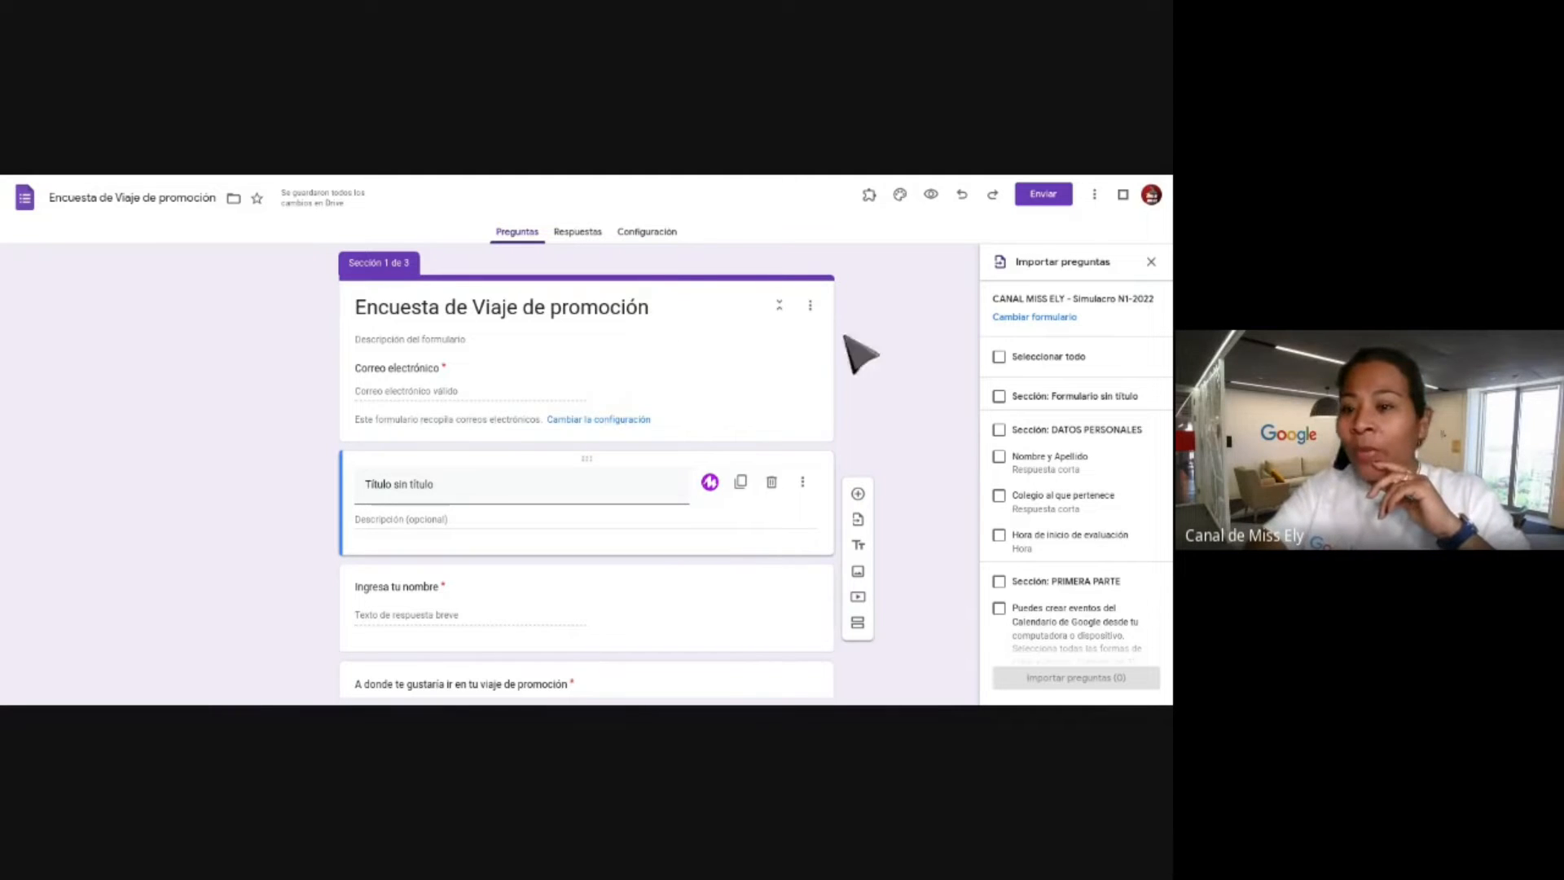
Tick the true/false 'En google classroom…' co-organizer question in the Simulacro N1-2022 import list.
scroll(1043, 497, "down", 2)
scroll(1043, 497, "down", 1)
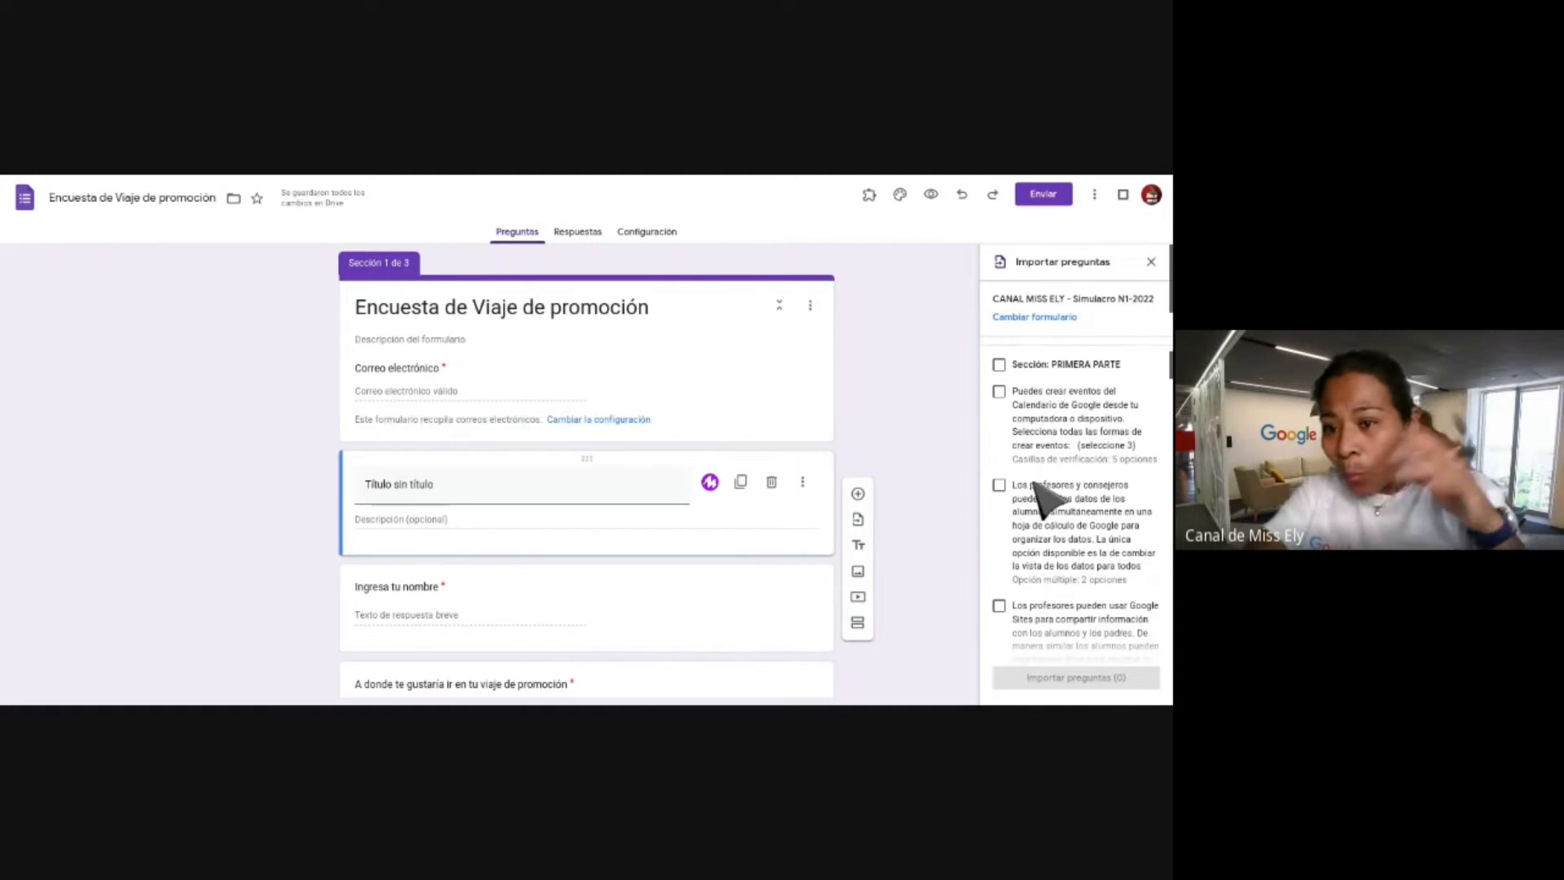
scroll(1045, 537, "down", 5)
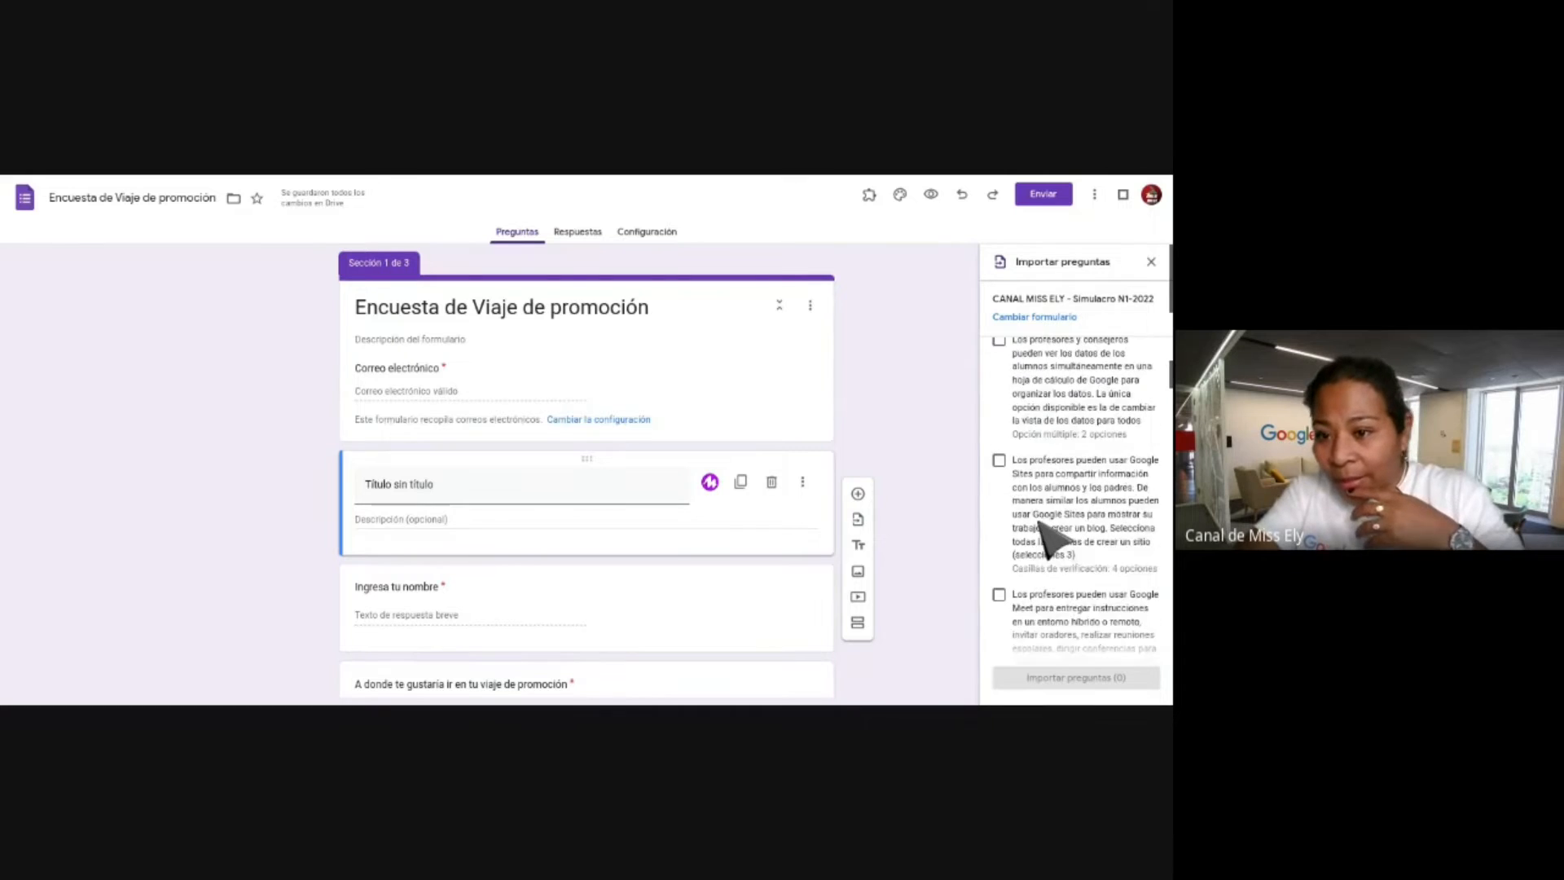
scroll(1076, 488, "down", 2)
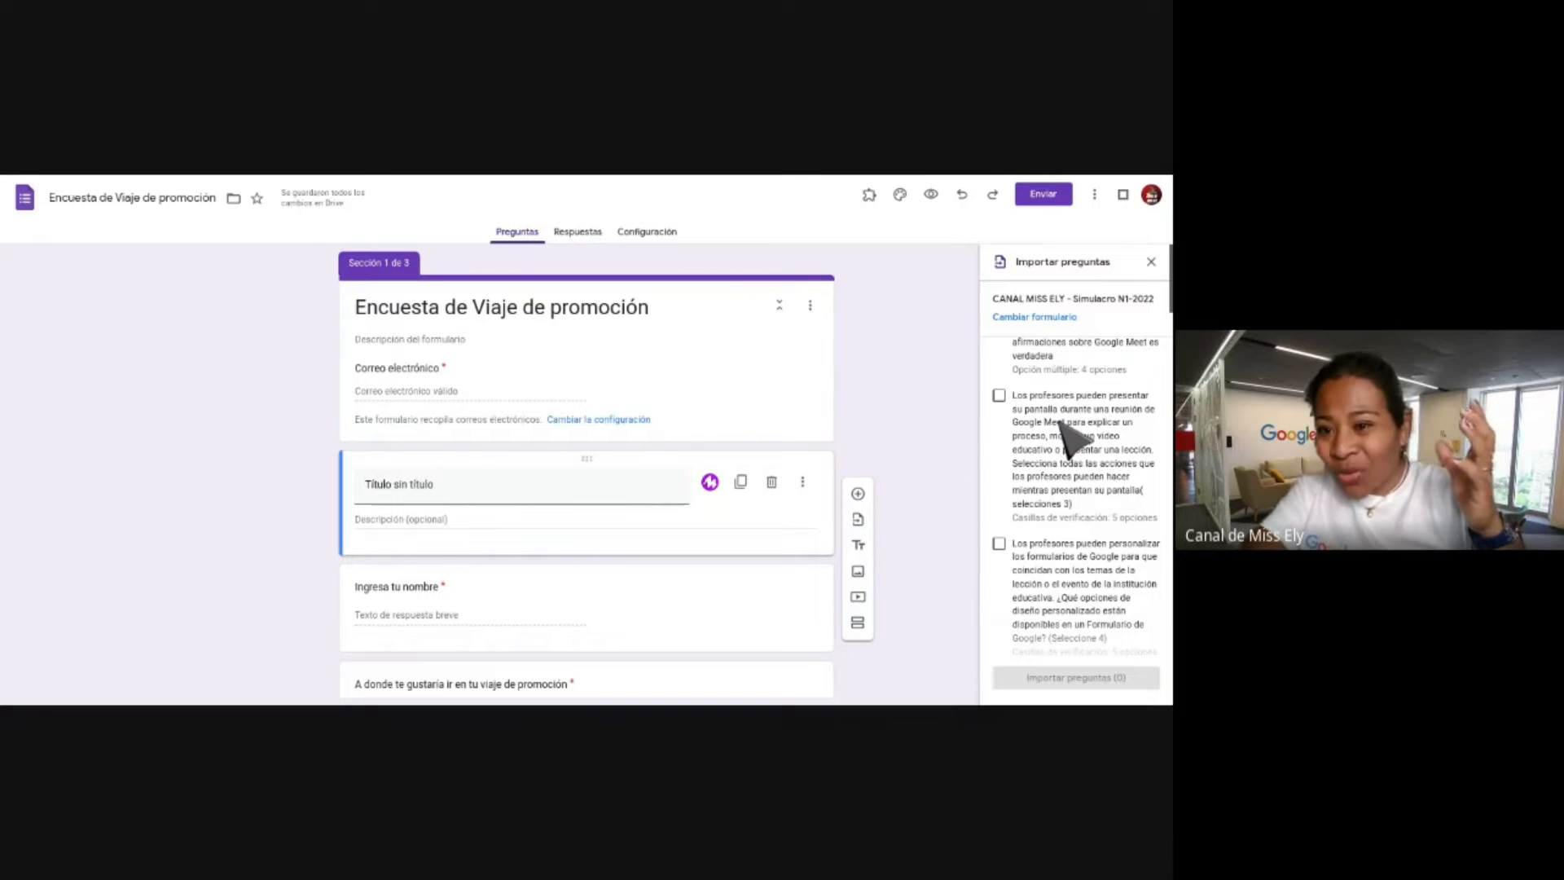
scroll(1063, 432, "down", 6)
scroll(1068, 440, "down", 2)
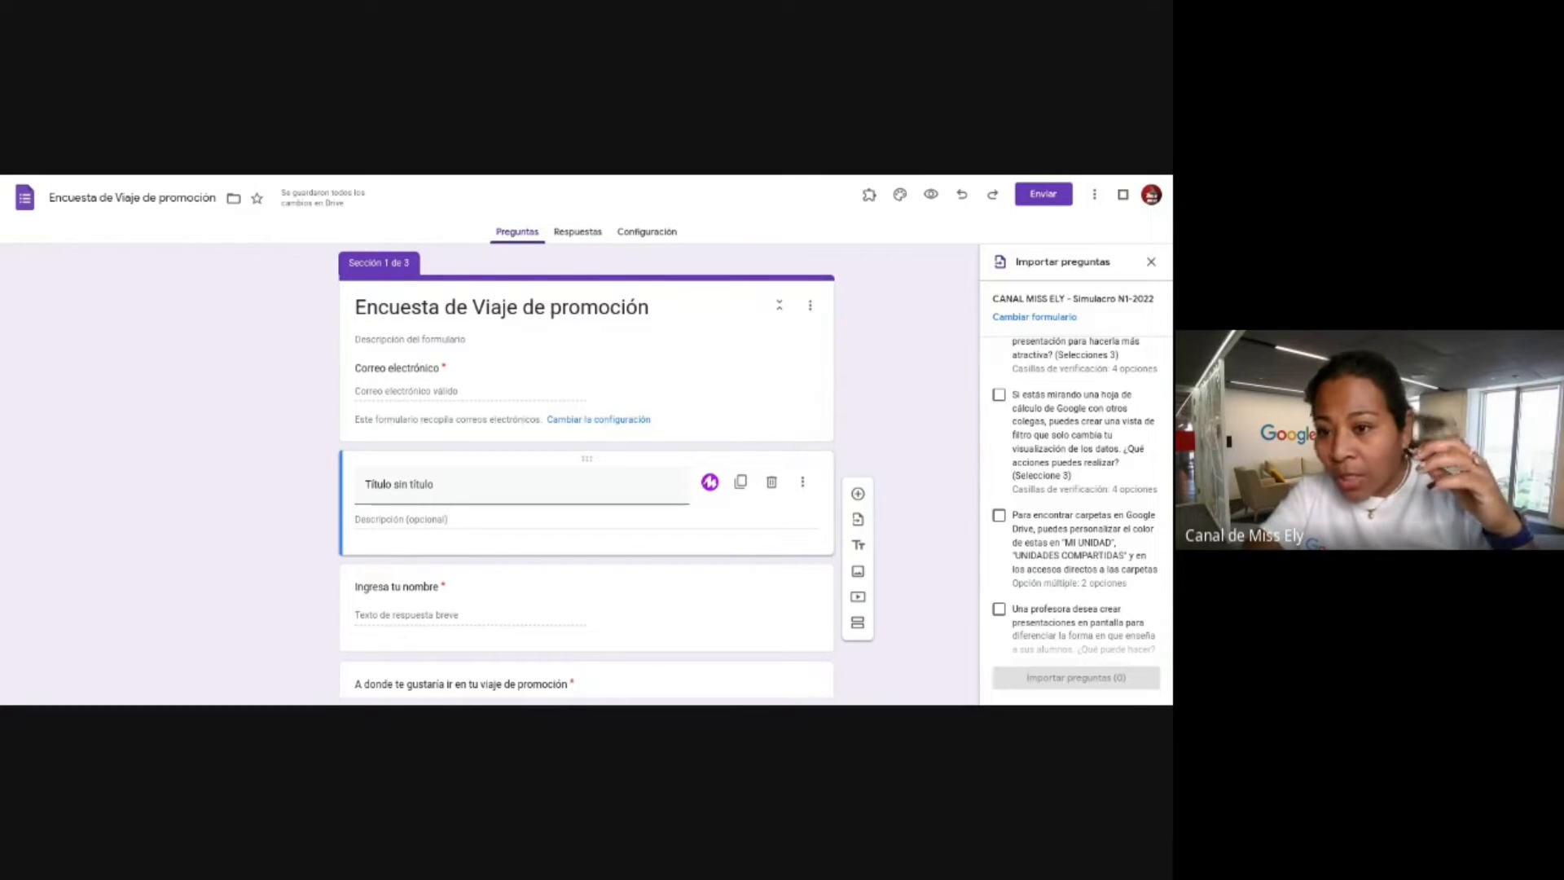
scroll(1075, 497, "down", 2)
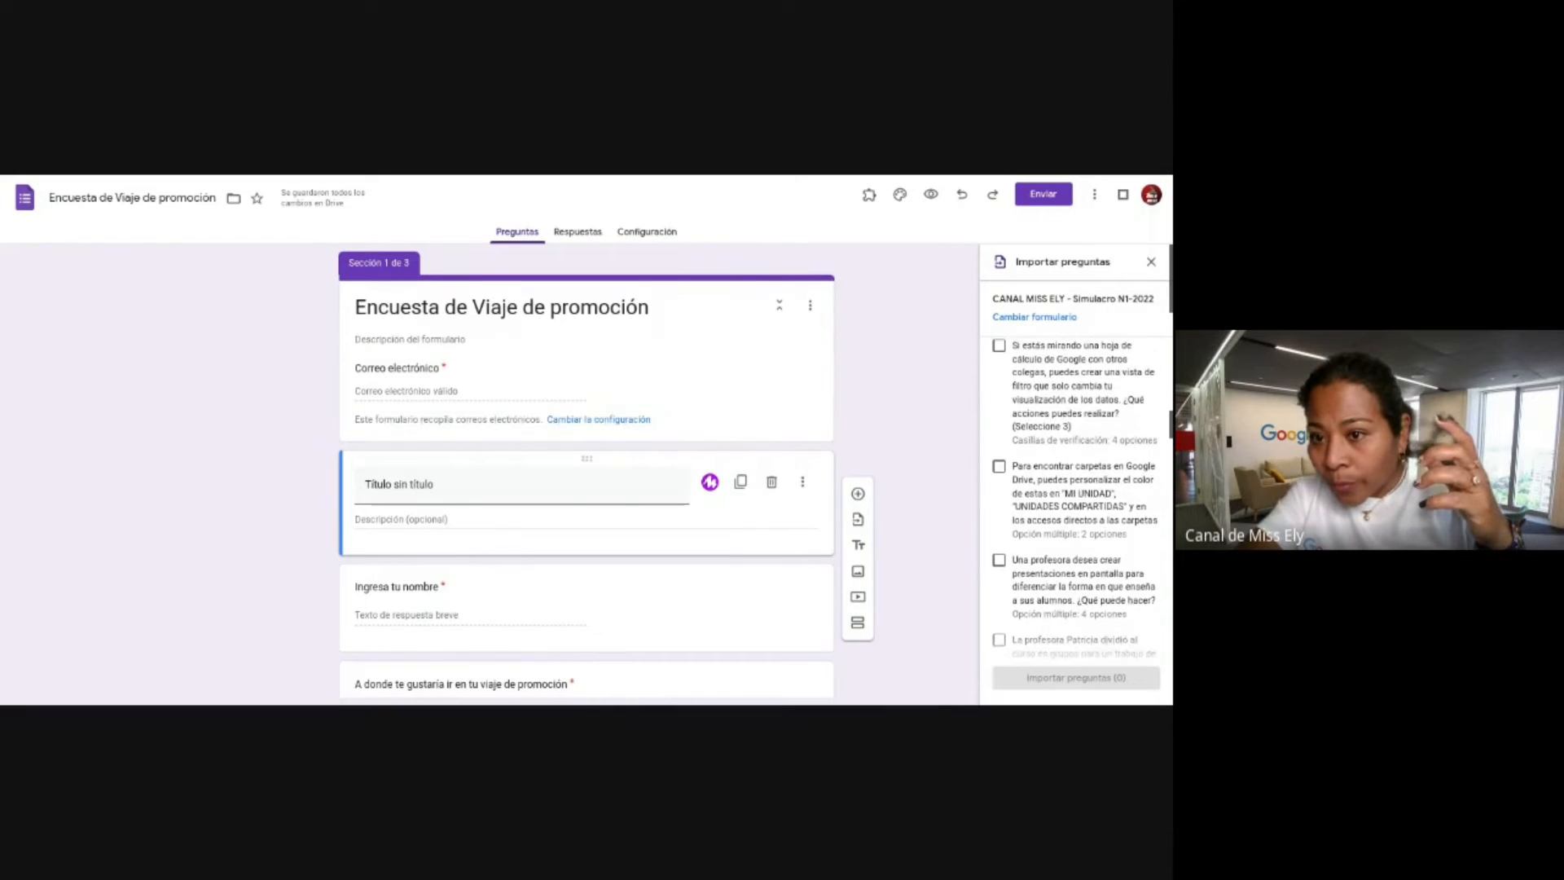
scroll(1076, 497, "down", 3)
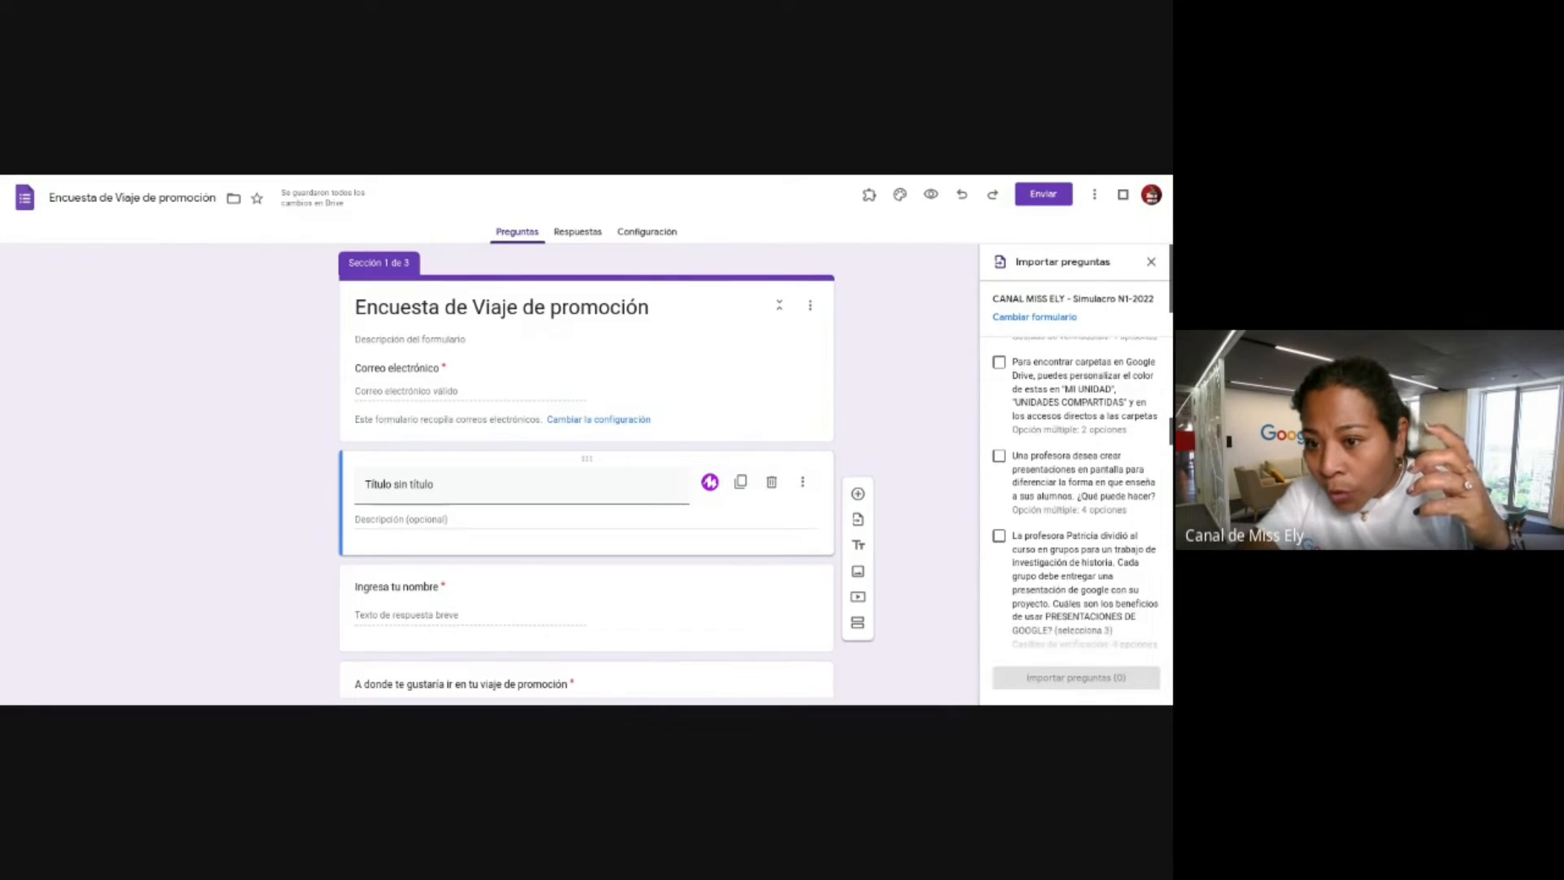
scroll(1075, 497, "down", 3)
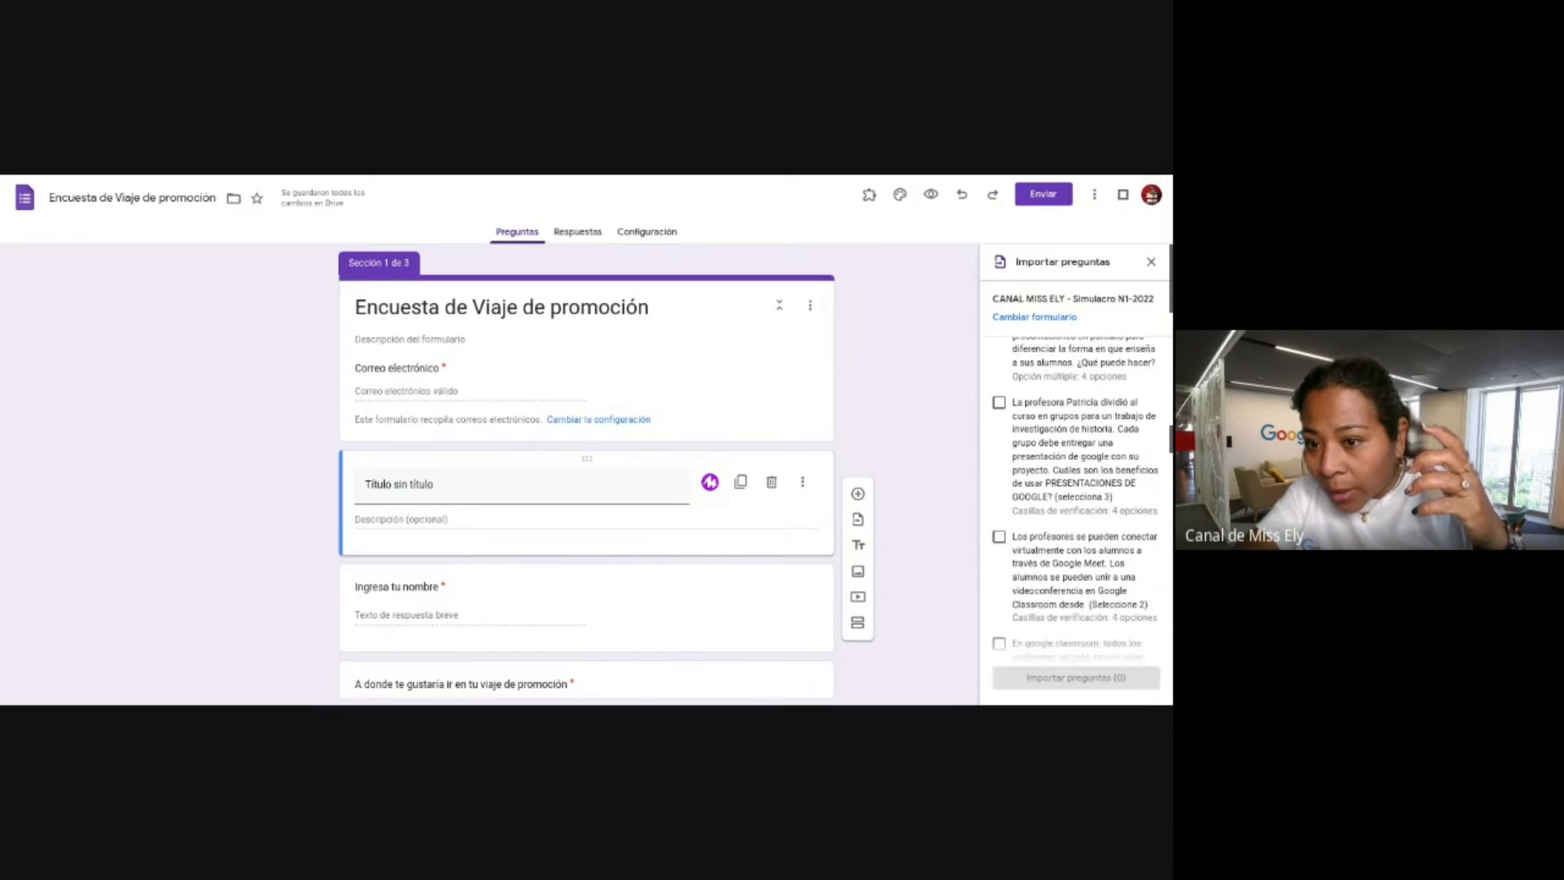
scroll(1076, 497, "down", 6)
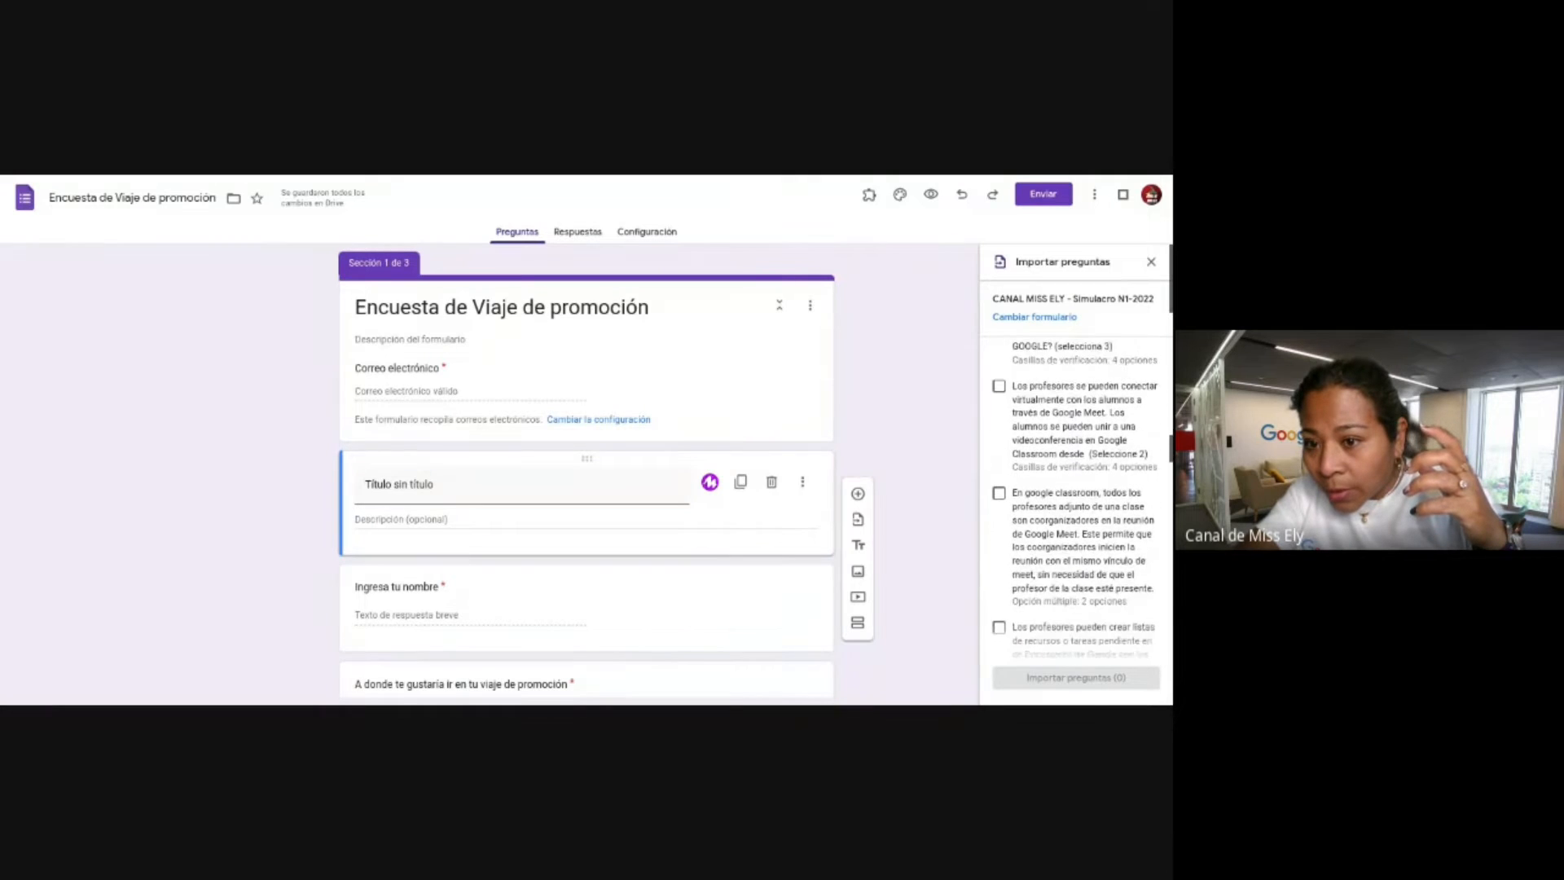
left_click(1069, 433)
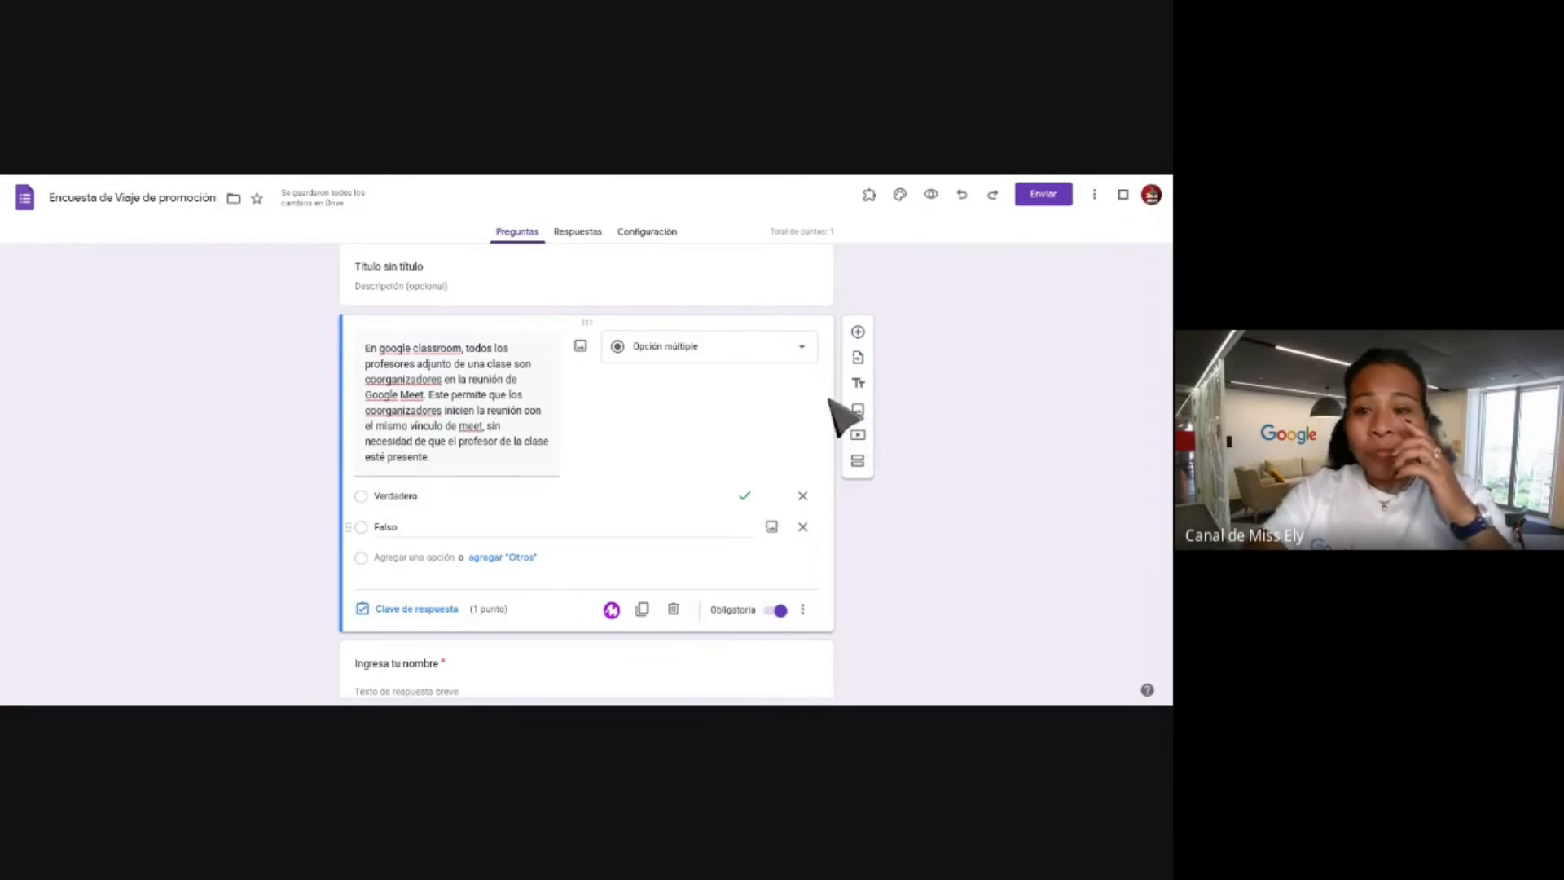
scroll(744, 448, "down", 10)
scroll(761, 461, "down", 3)
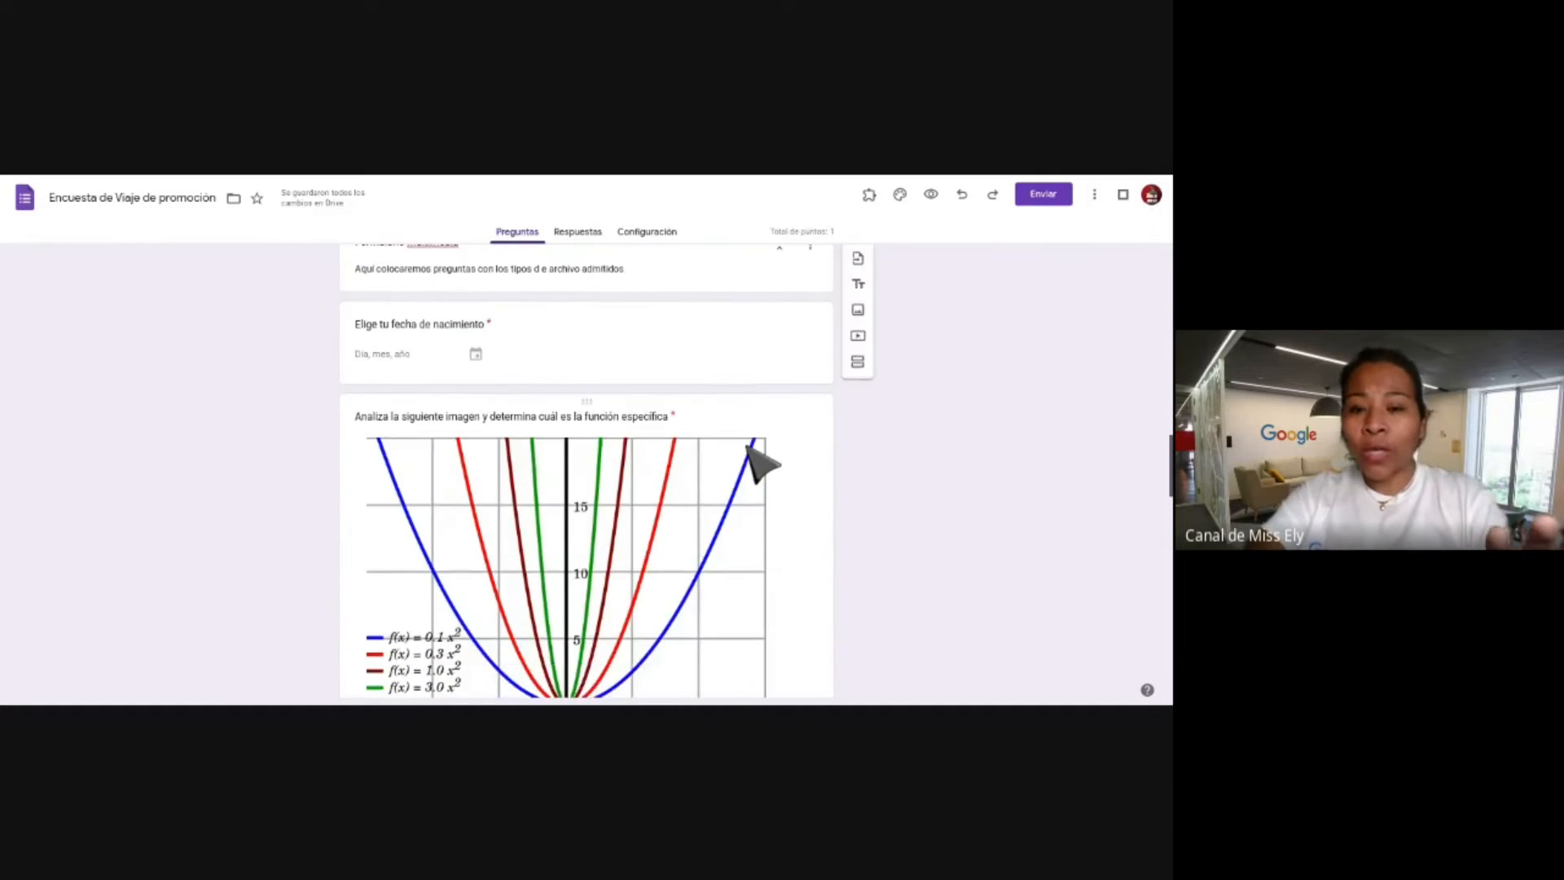
scroll(761, 461, "up", 15)
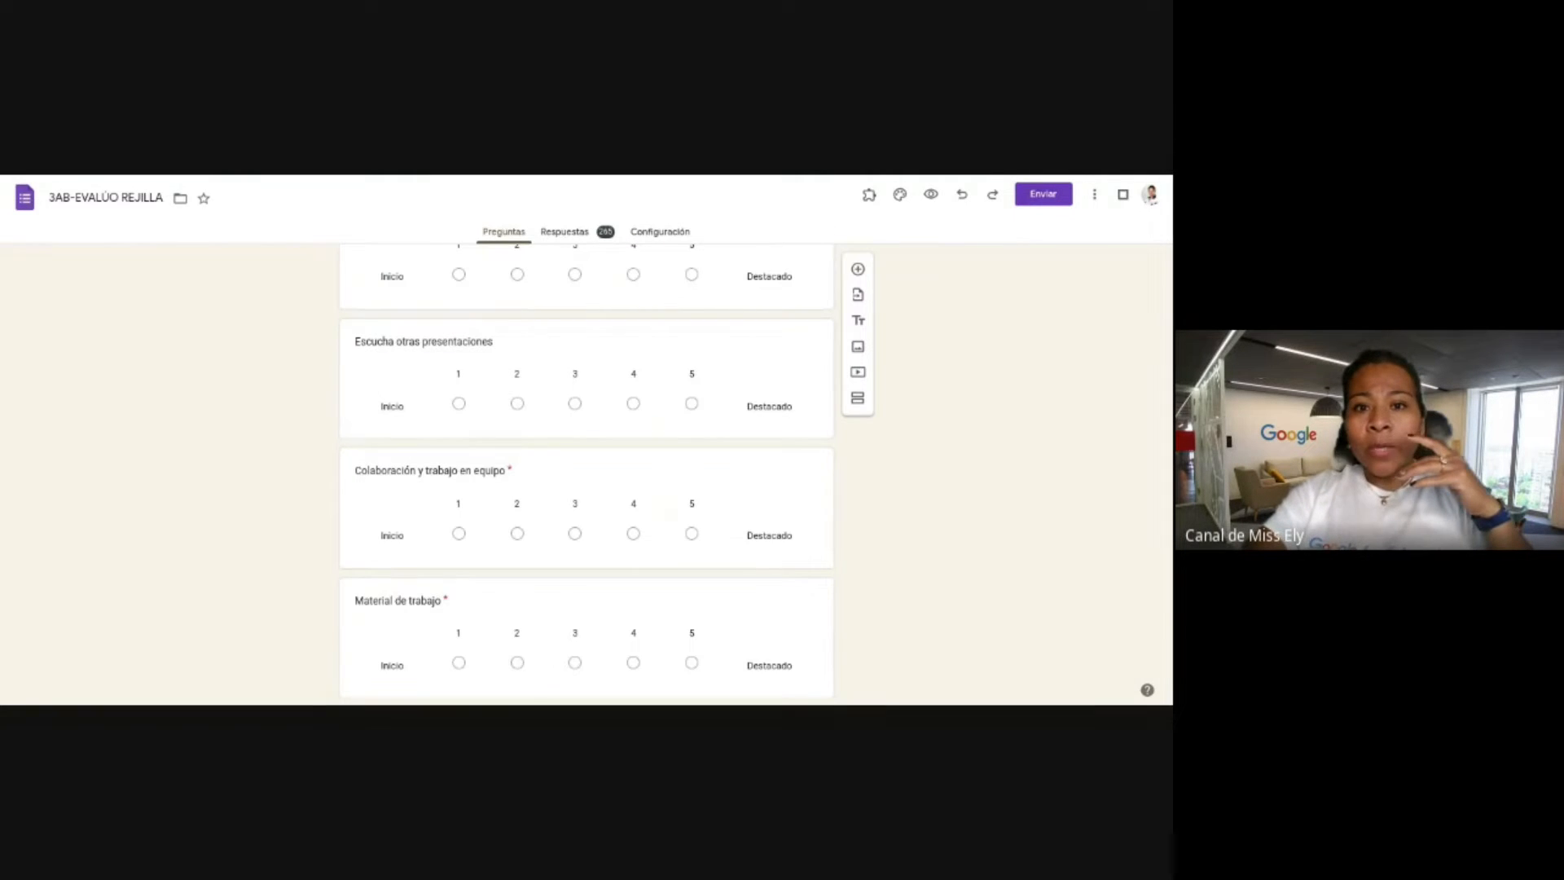
scroll(587, 377, "up", 10)
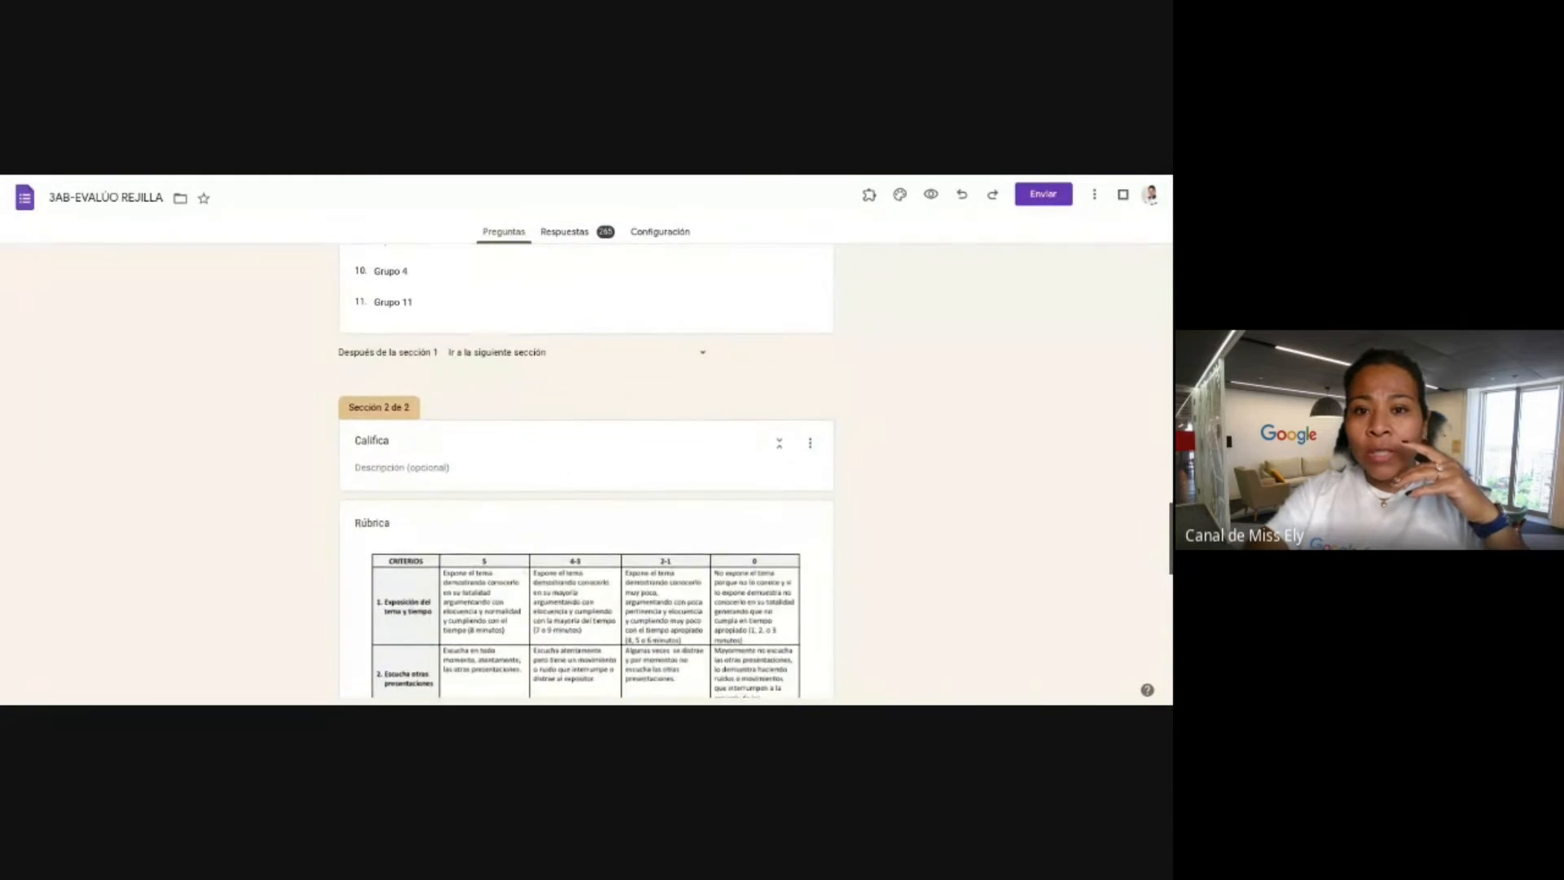
scroll(587, 473, "up", 5)
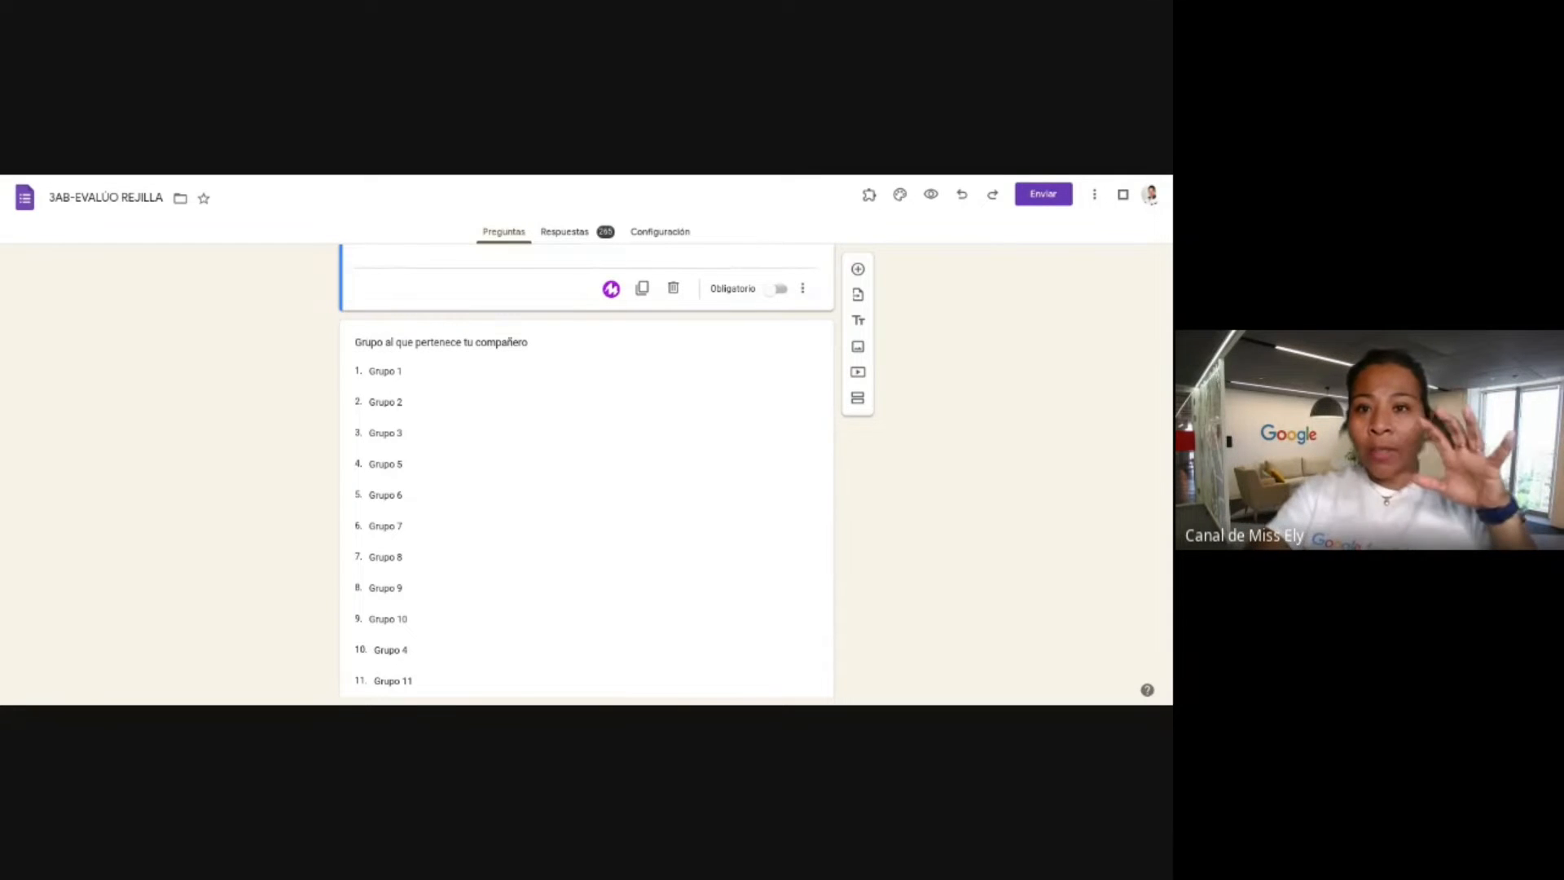
scroll(562, 464, "down", 2)
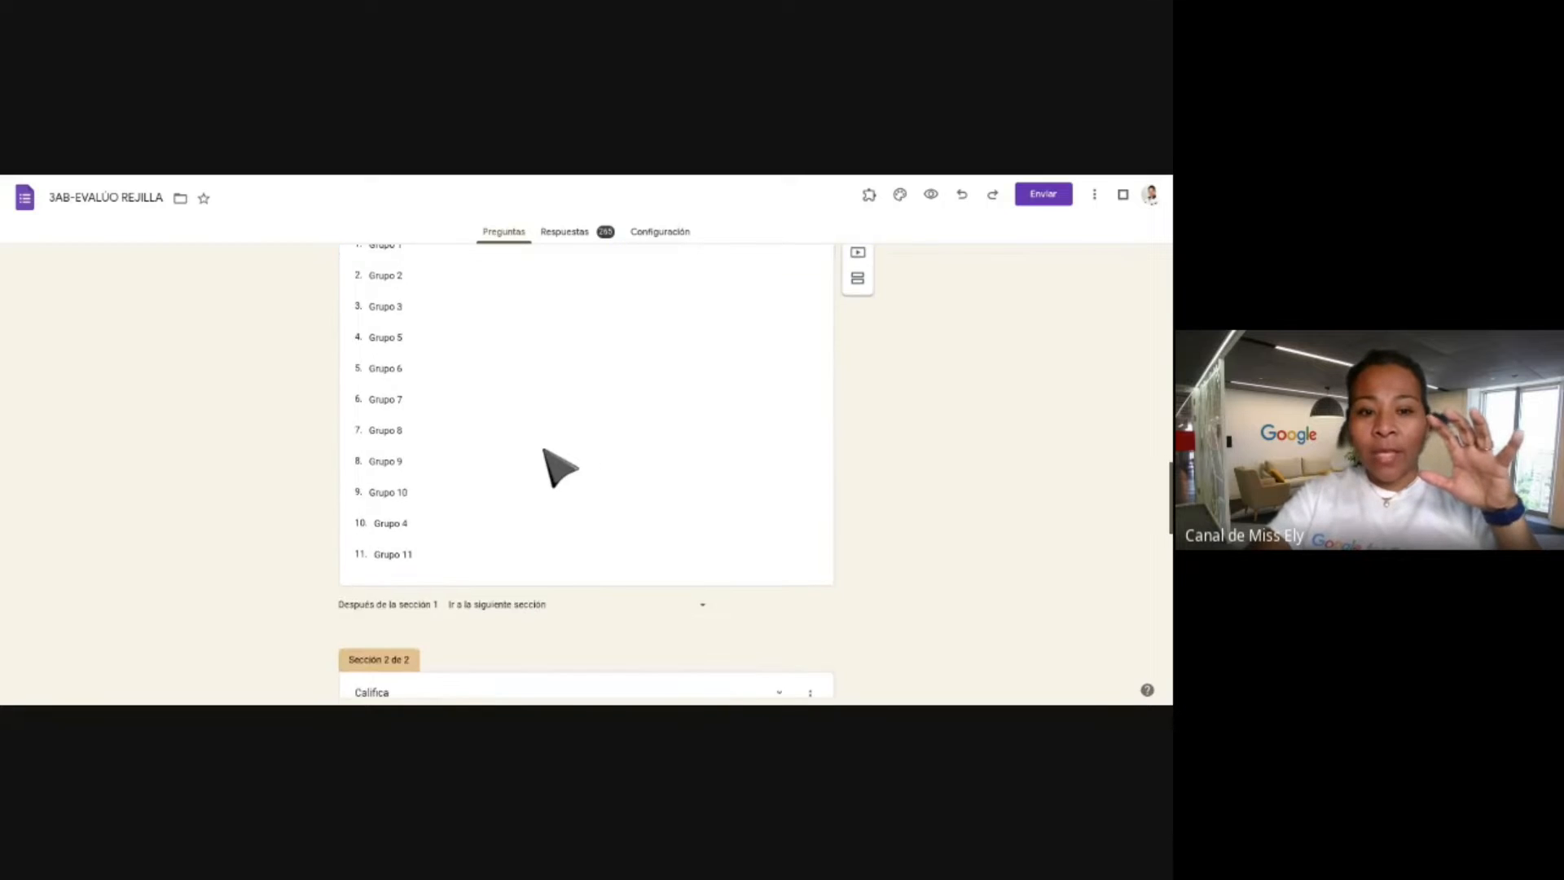
scroll(544, 450, "up", 5)
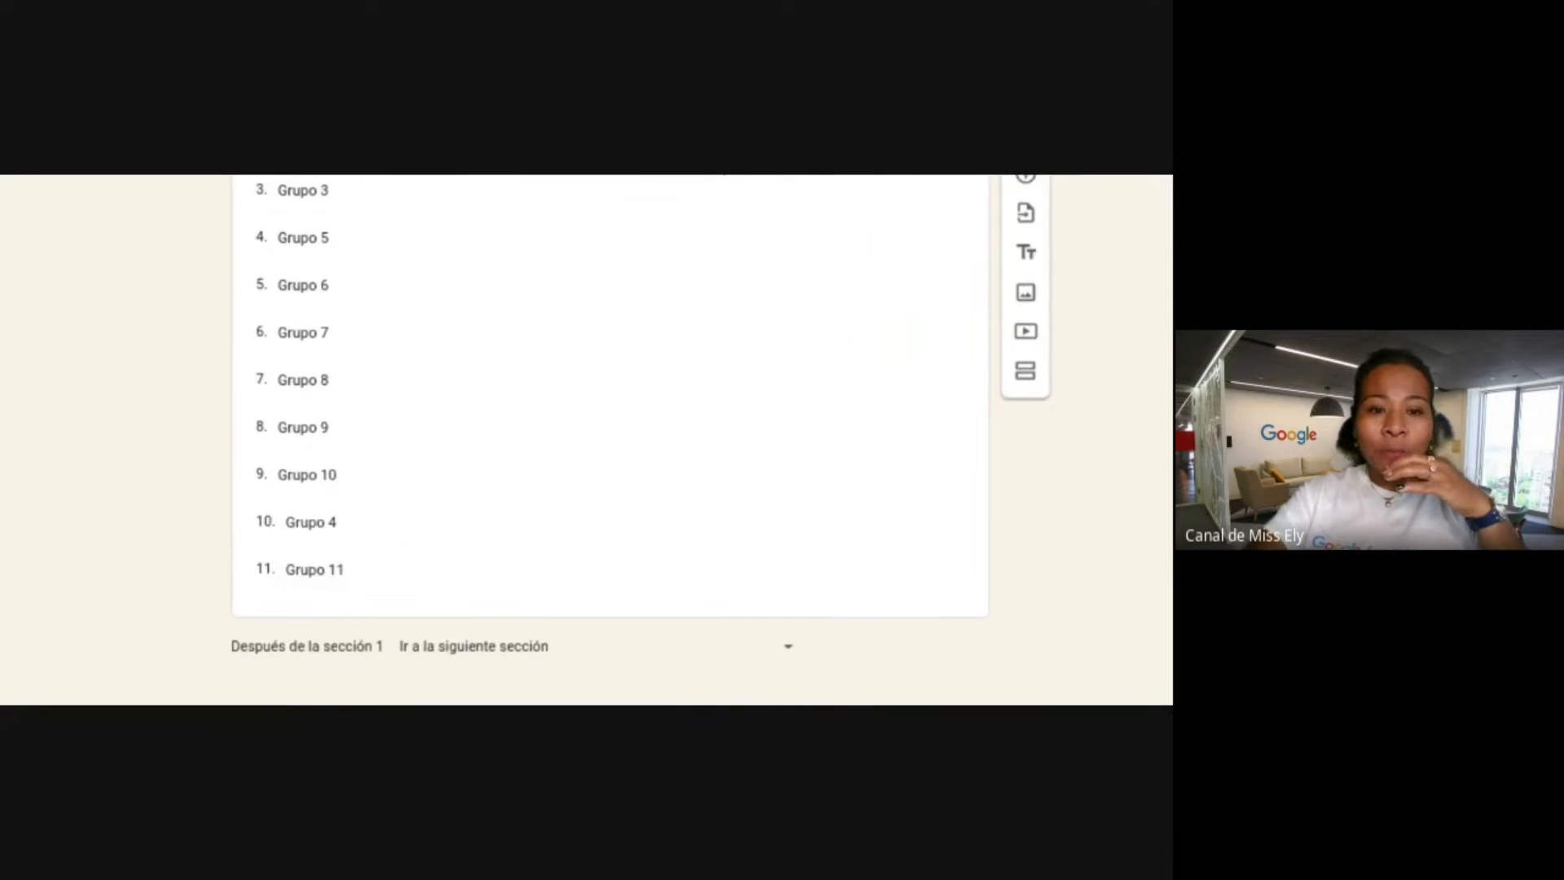
scroll(543, 450, "up", 2)
scroll(609, 440, "up", 3)
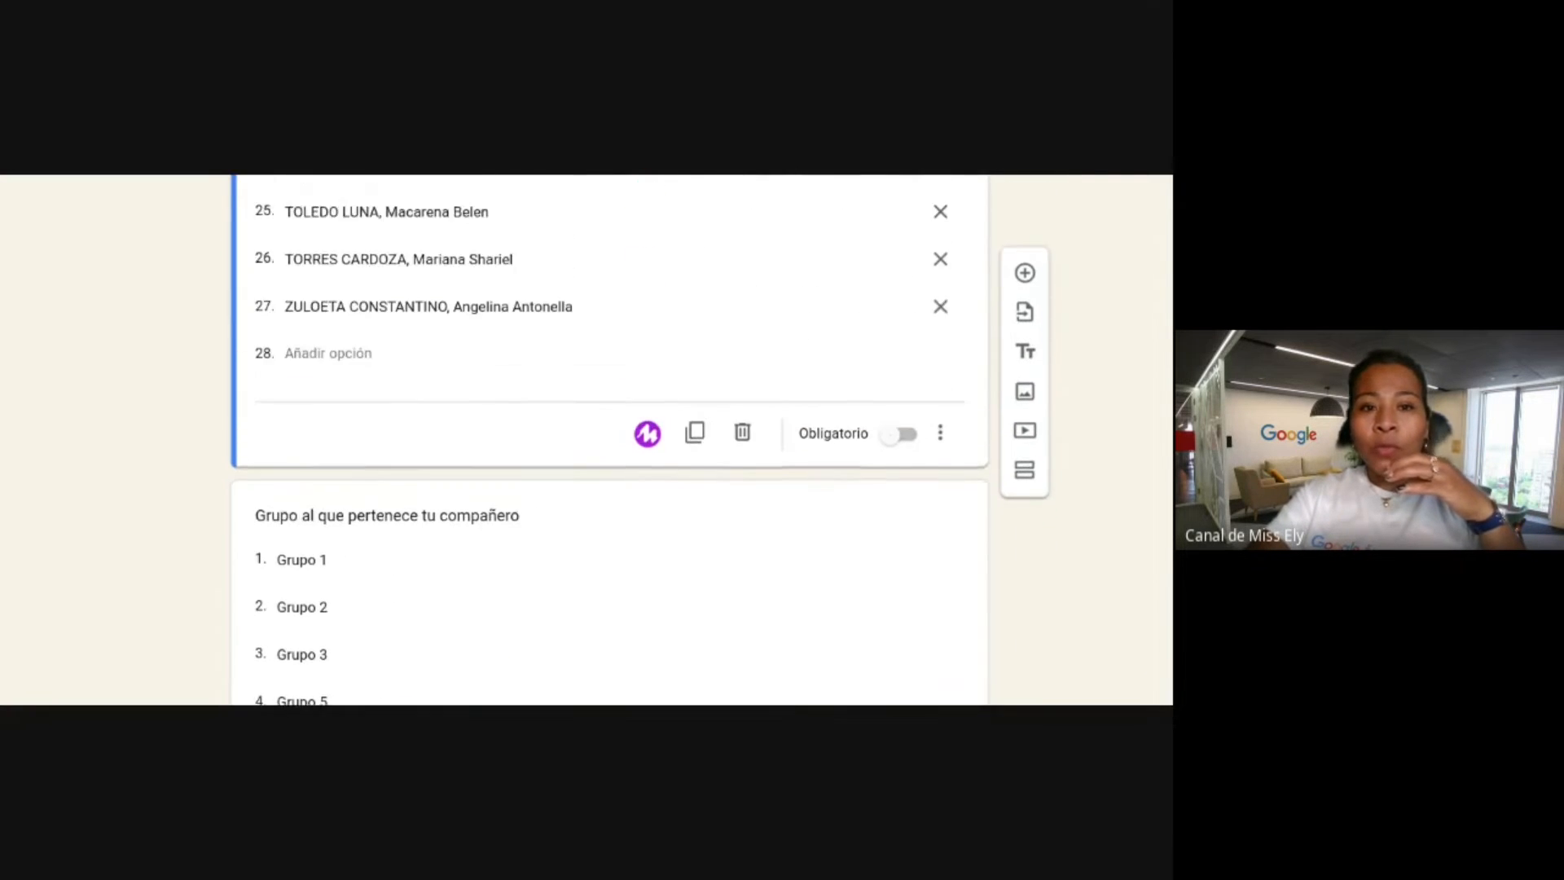
scroll(609, 440, "down", 1)
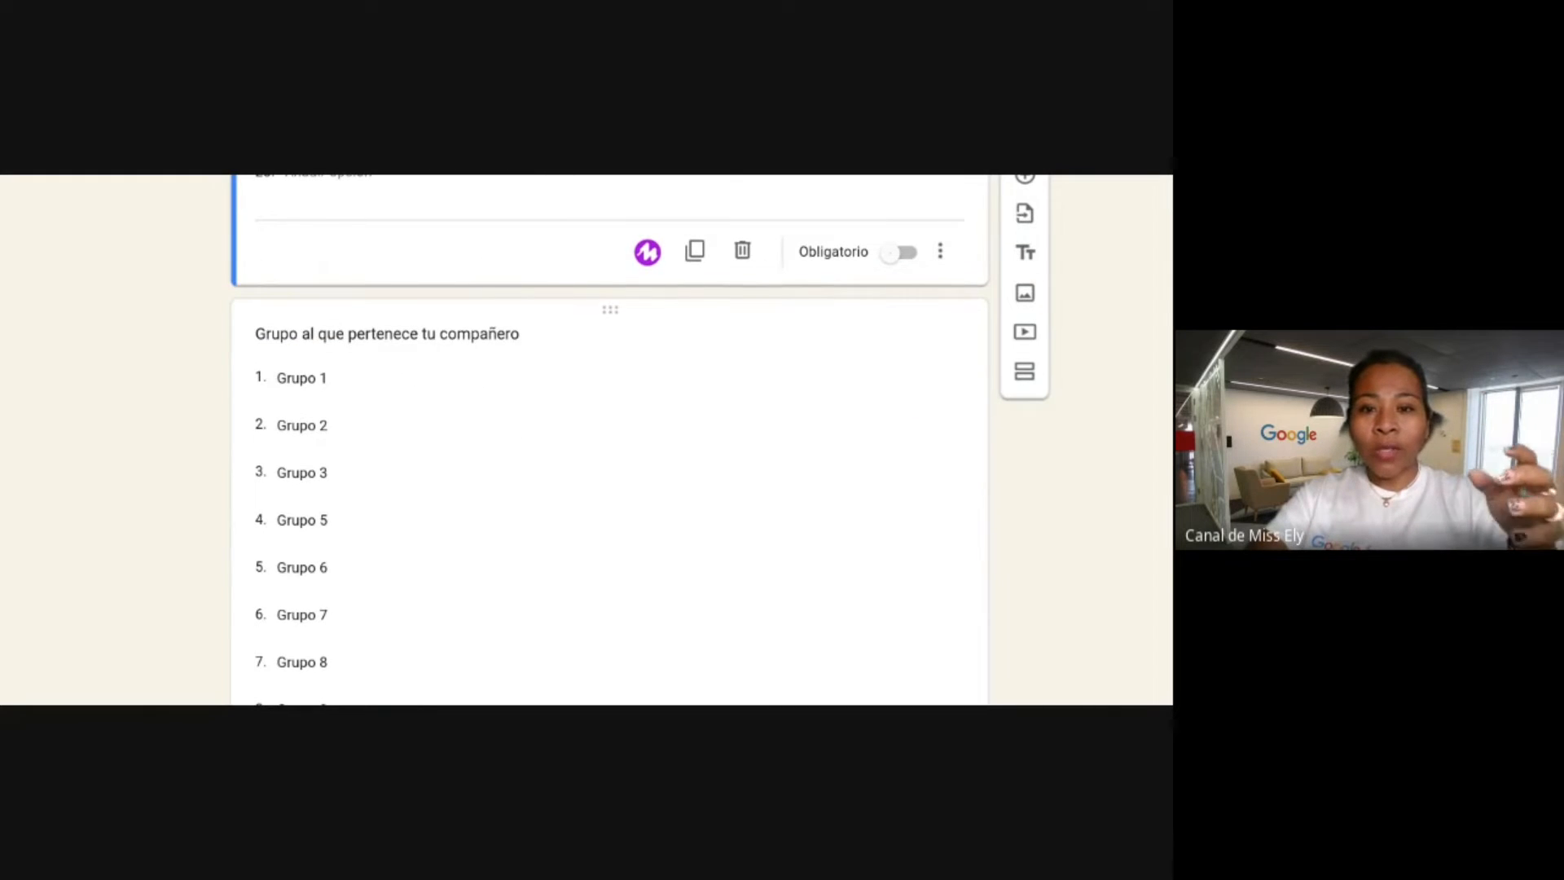
scroll(609, 440, "down", 8)
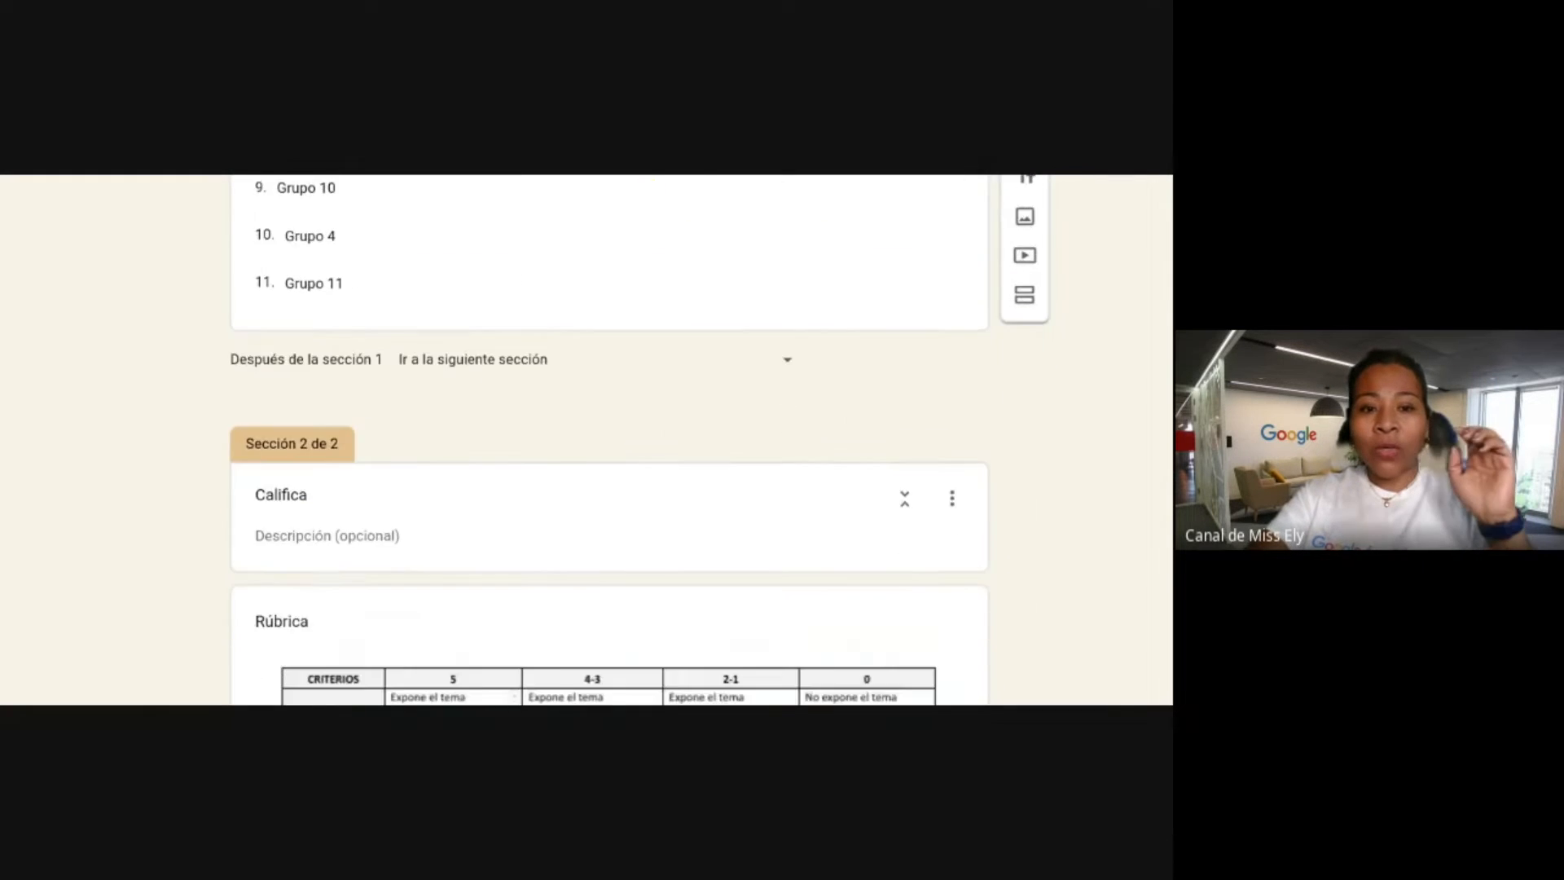
scroll(610, 440, "down", 3)
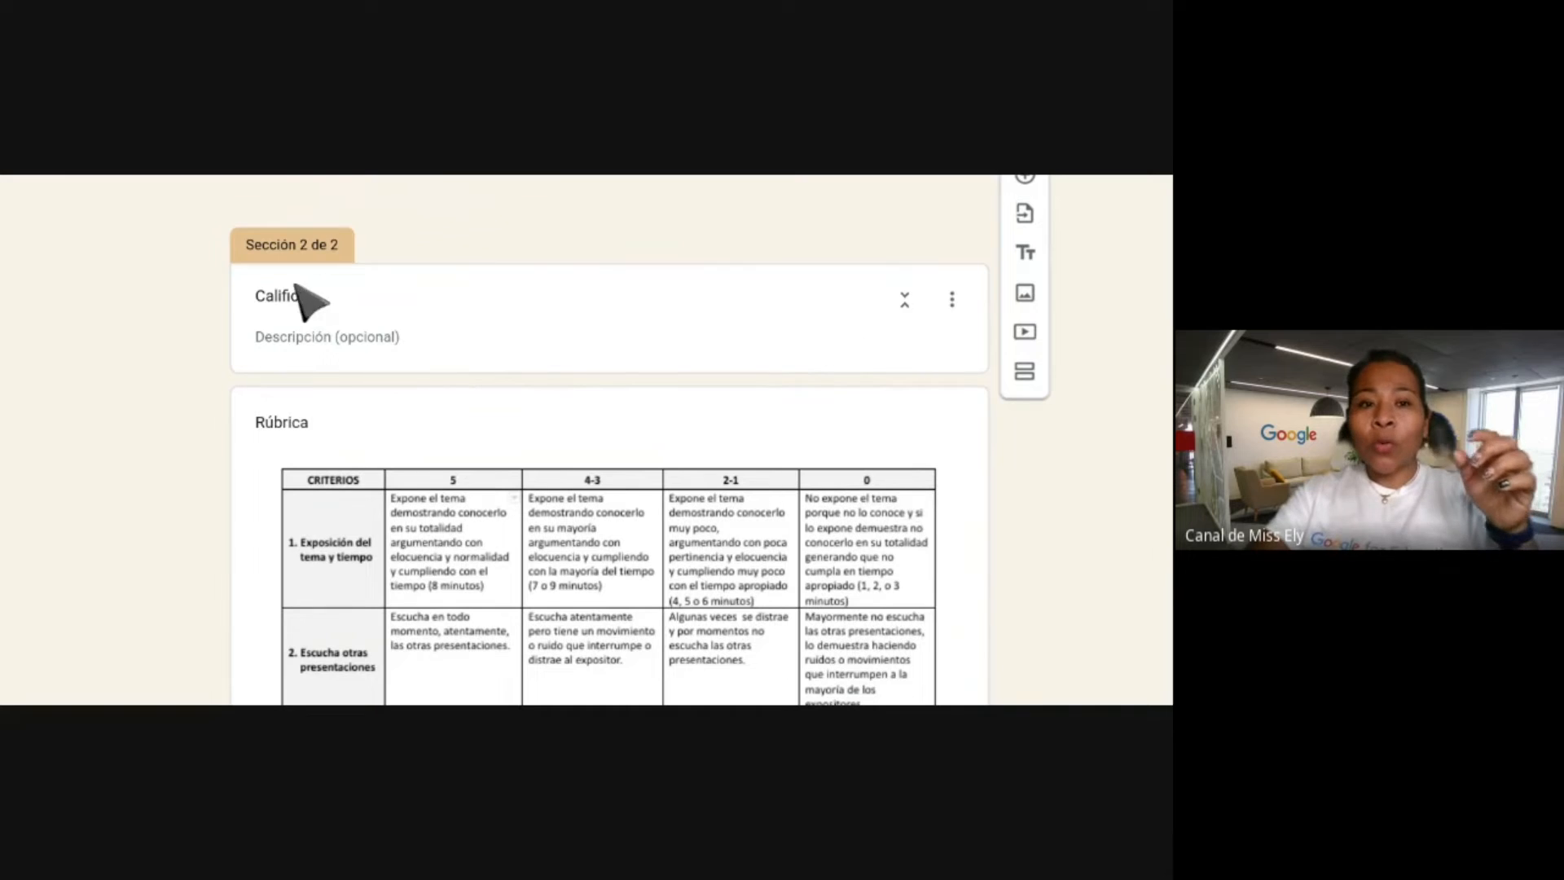
scroll(802, 342, "down", 1)
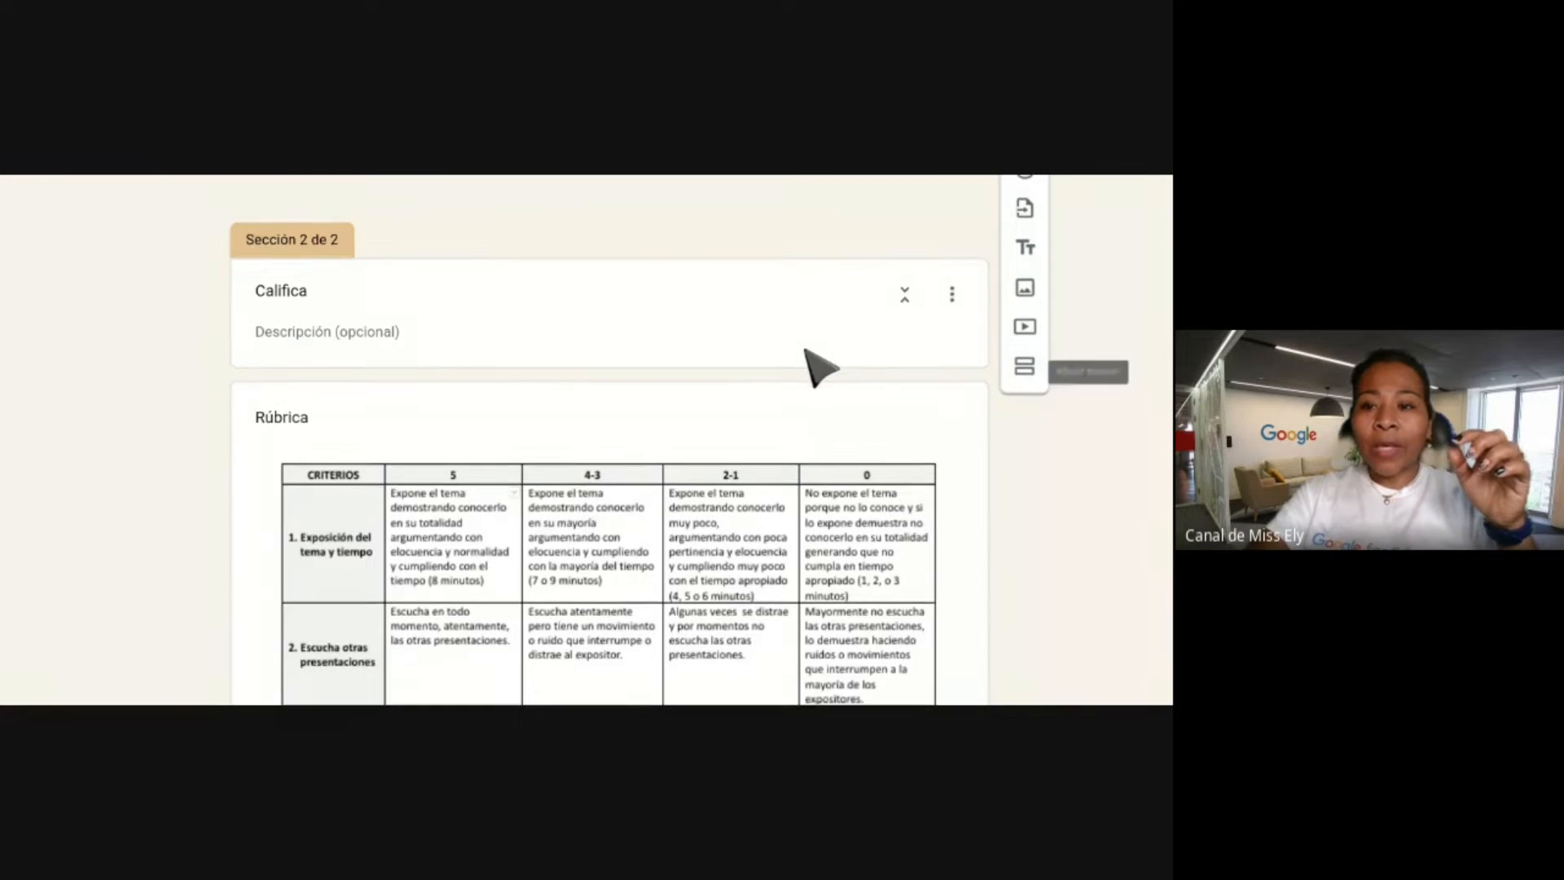
scroll(806, 351, "down", 3)
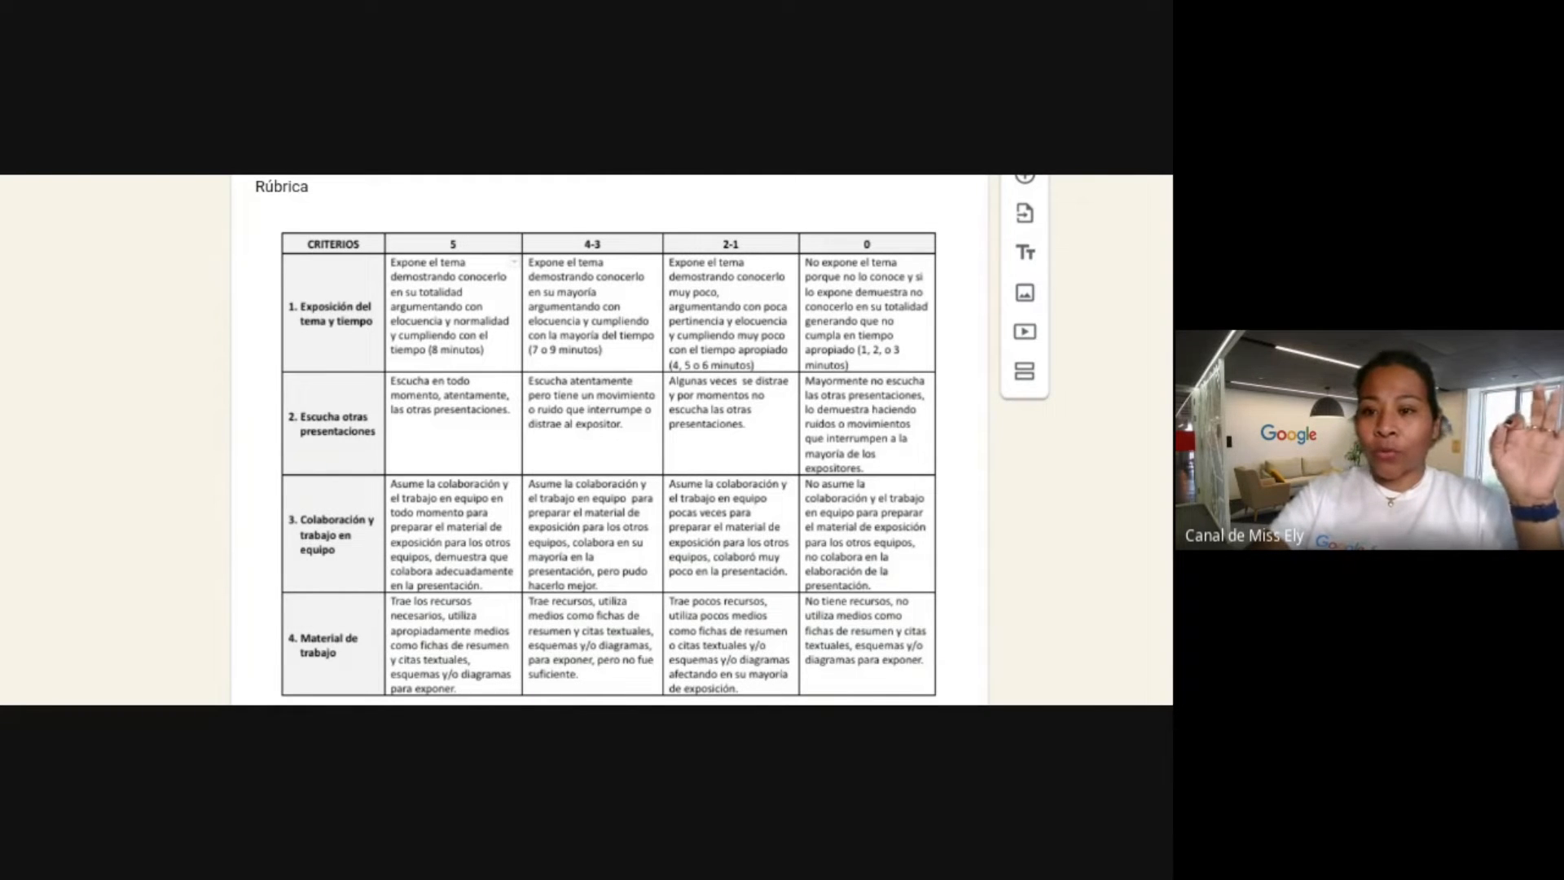
scroll(636, 427, "down", 6)
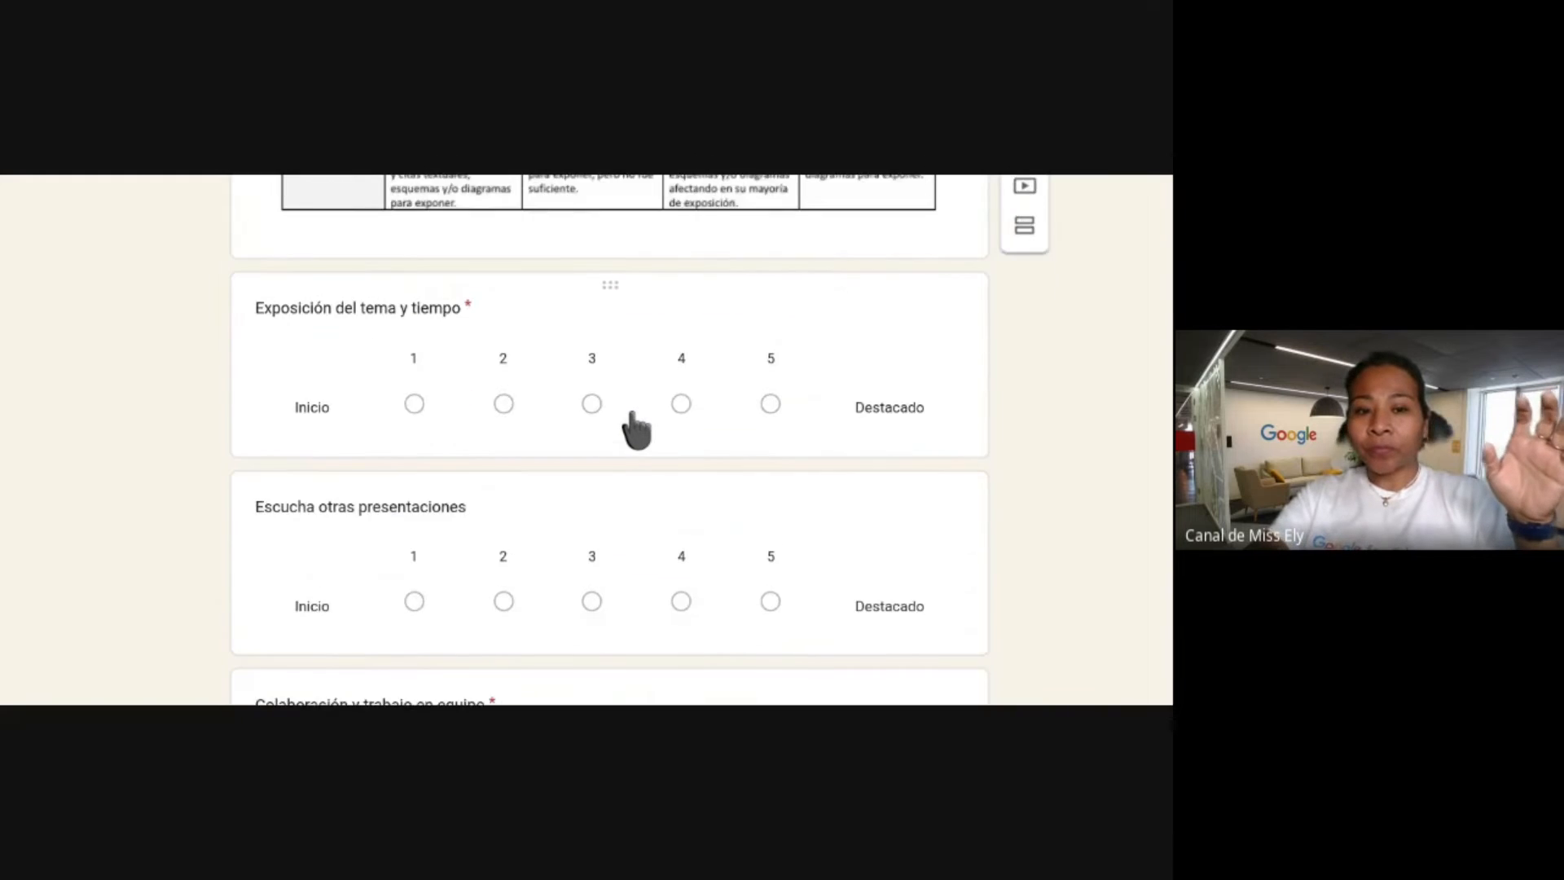
scroll(492, 324, "up", 2)
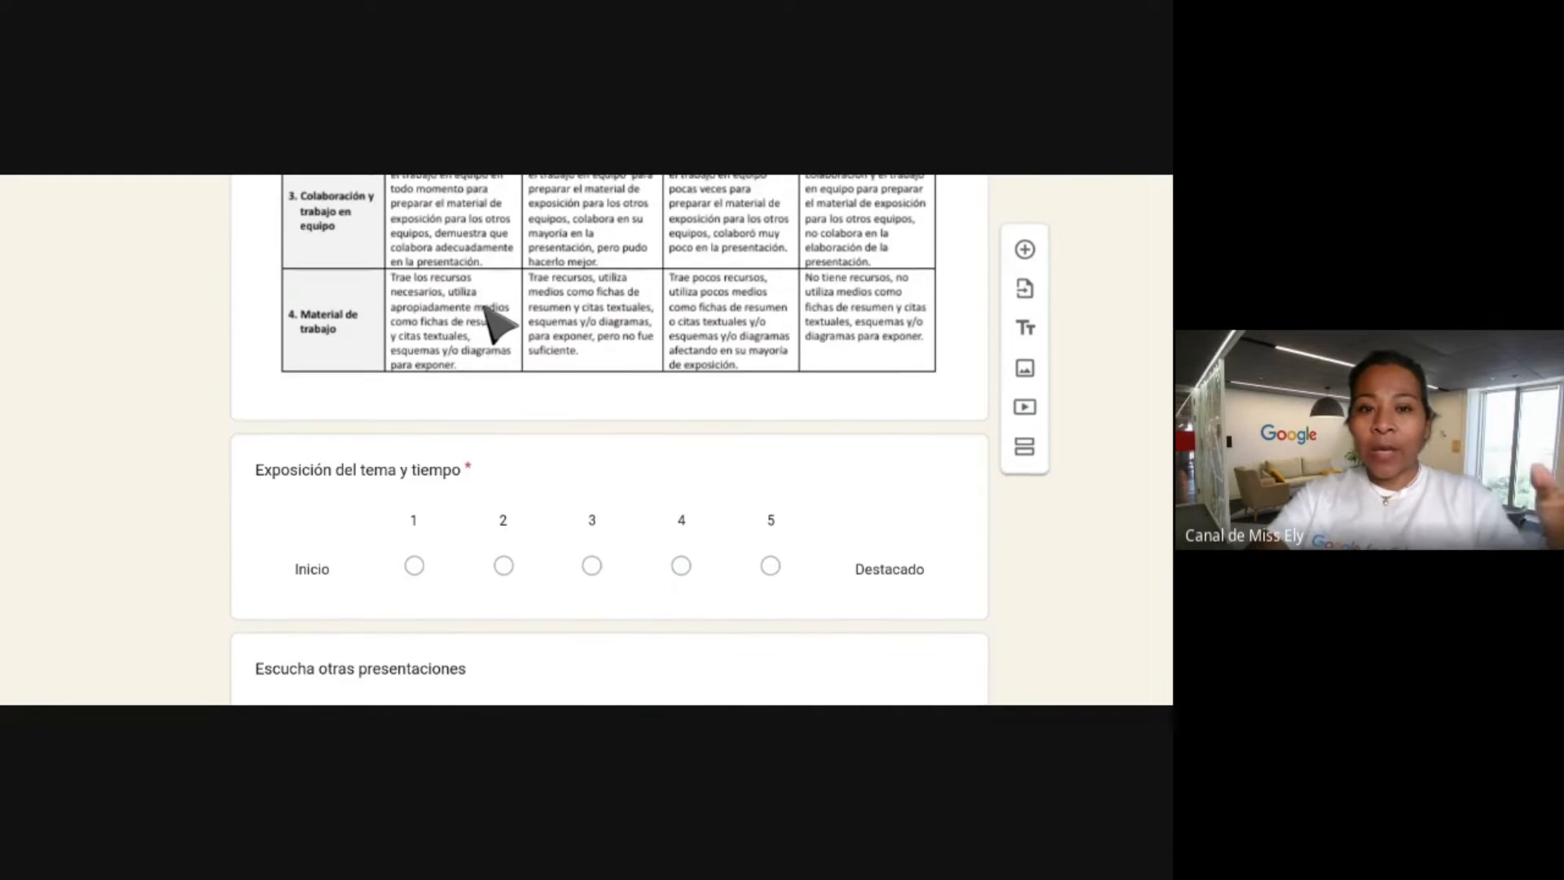
scroll(492, 324, "up", 10)
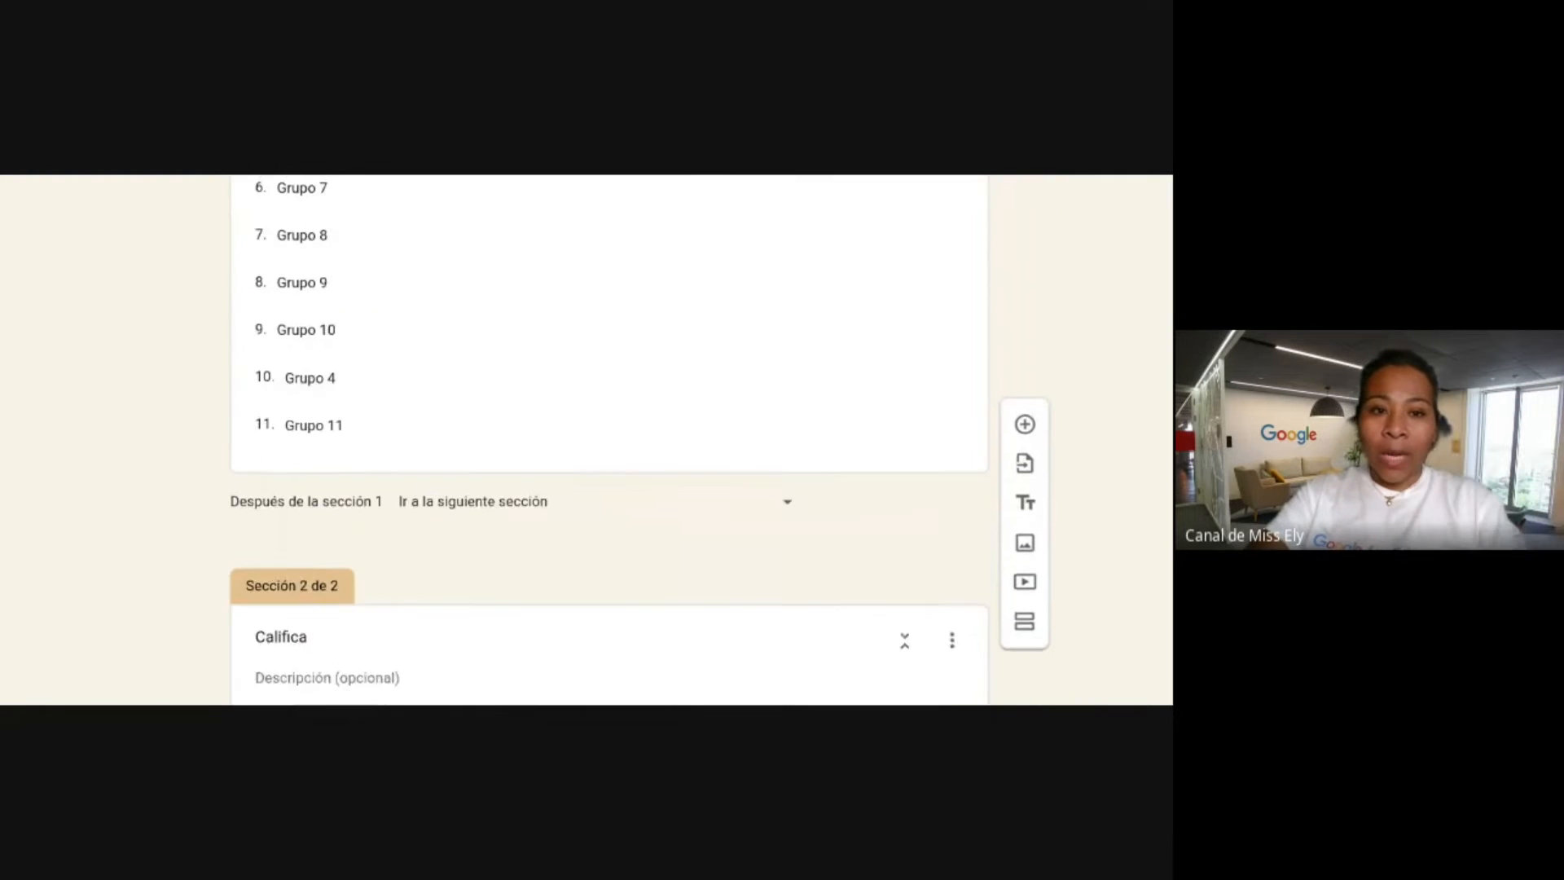
scroll(487, 268, "up", 6)
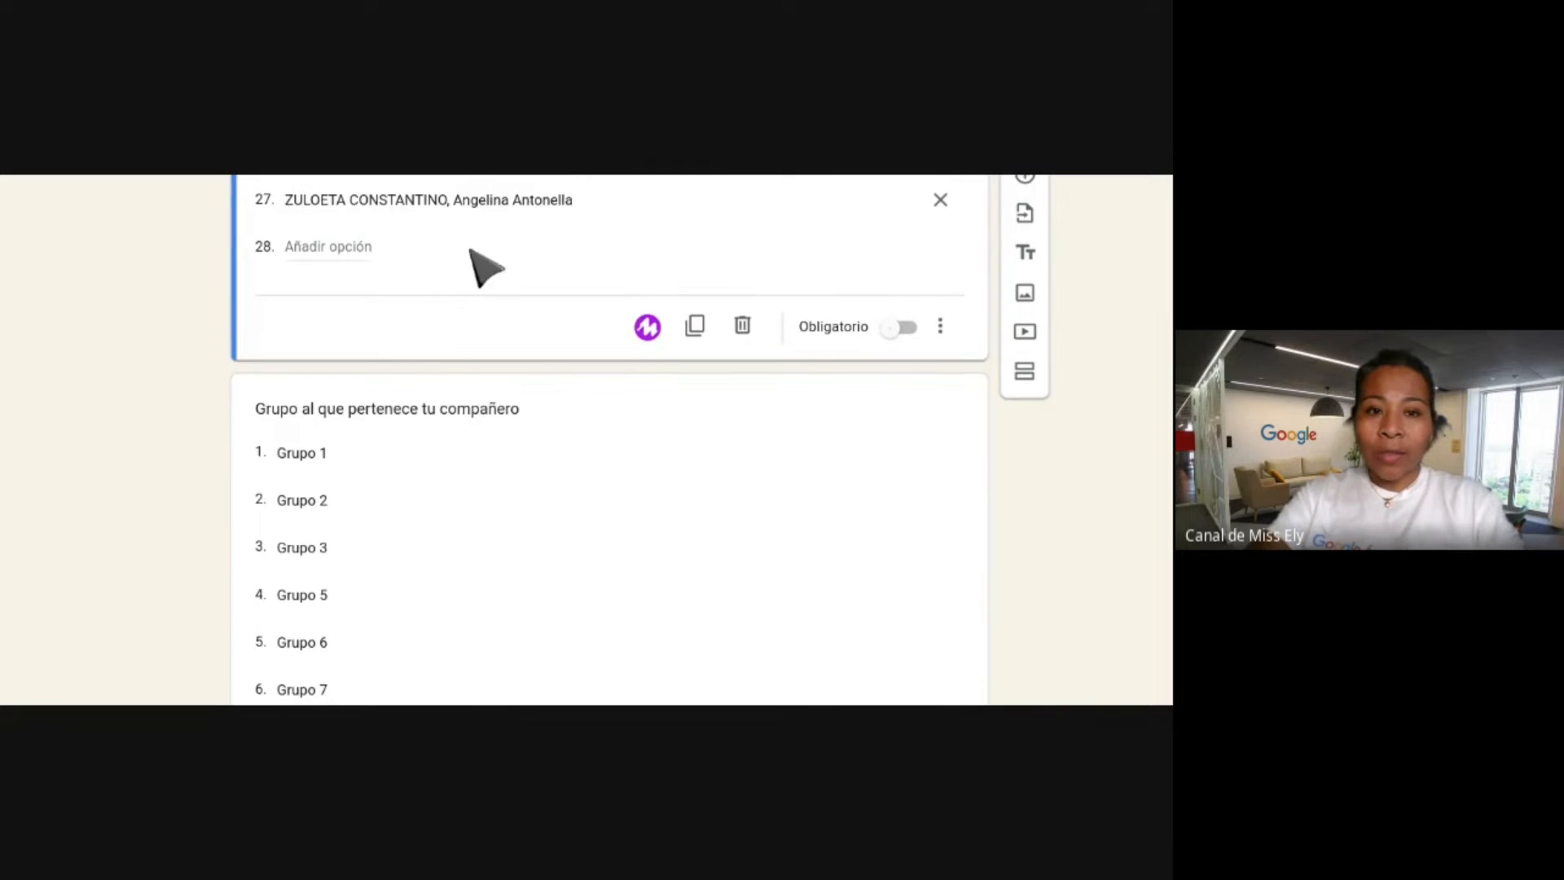
scroll(482, 307, "down", 2)
scroll(351, 465, "down", 2)
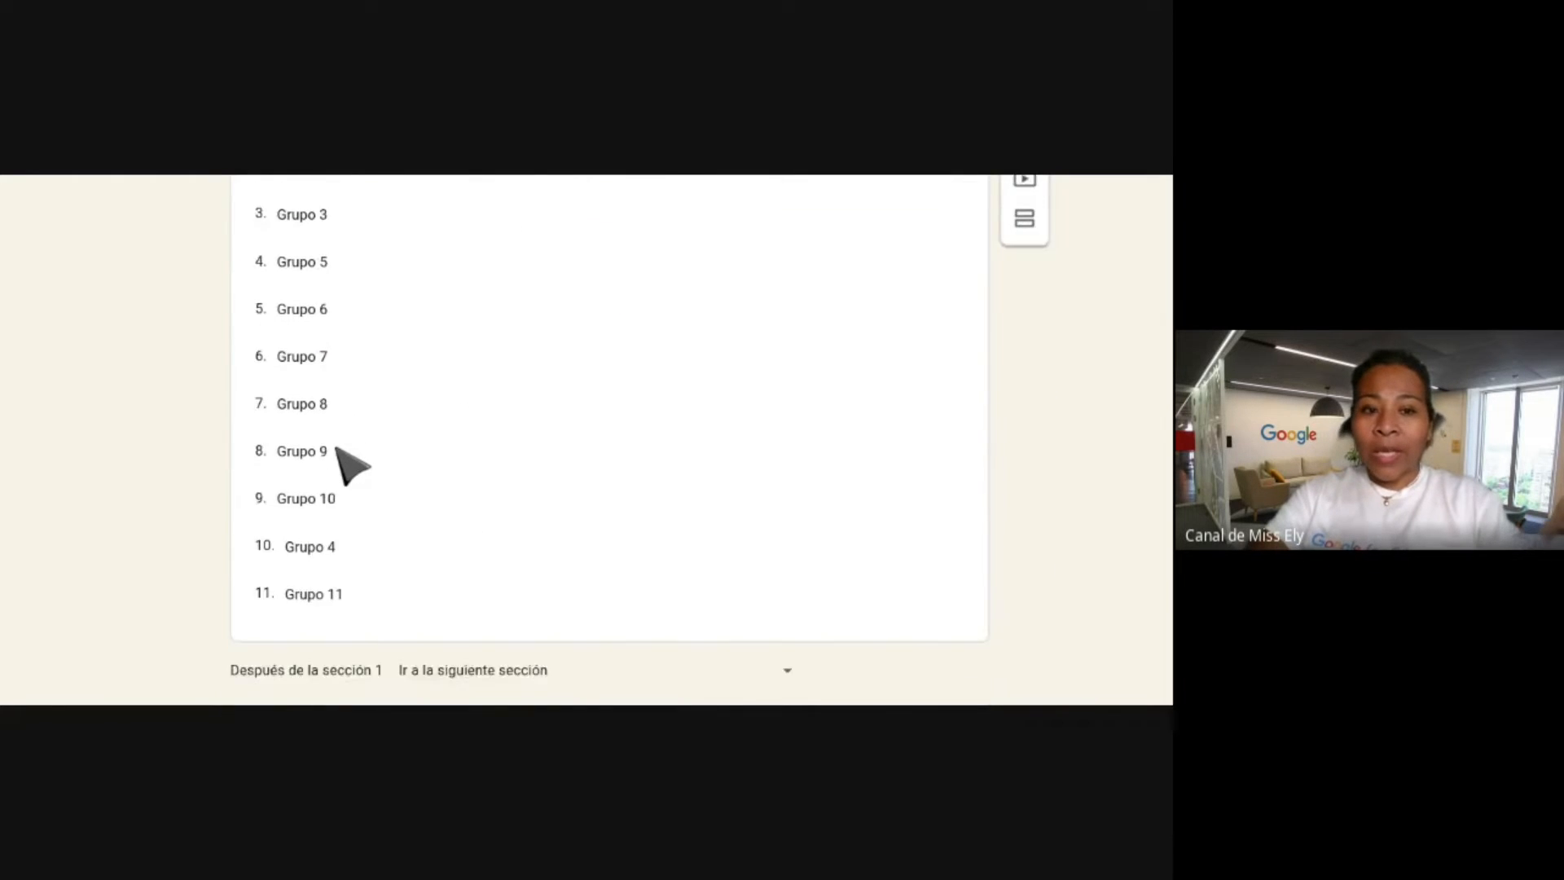
scroll(350, 464, "down", 10)
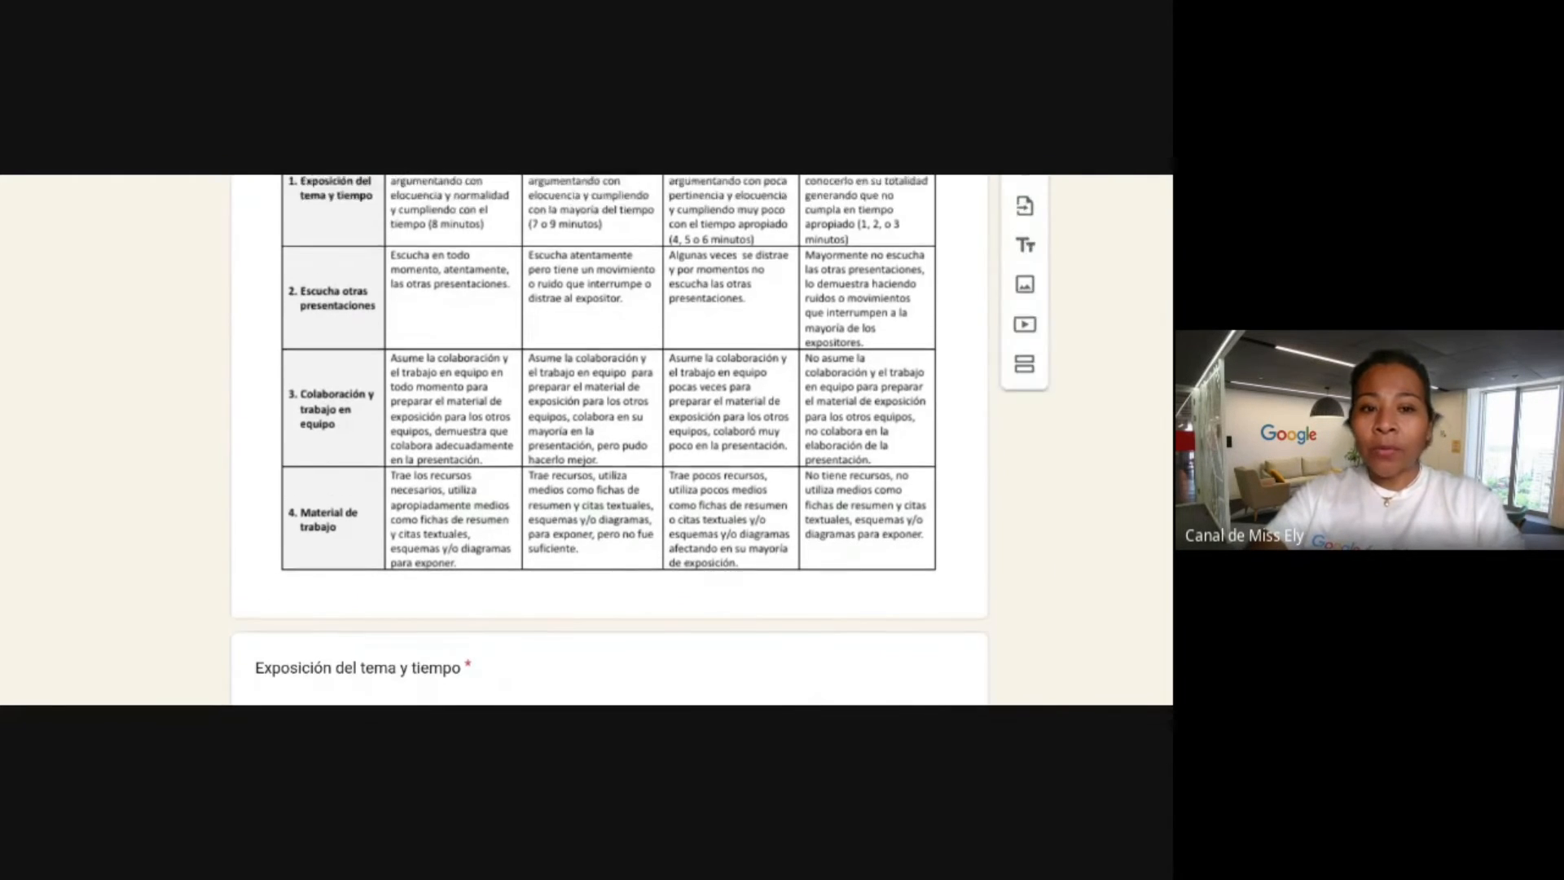
scroll(531, 273, "up", 1)
scroll(534, 376, "down", 4)
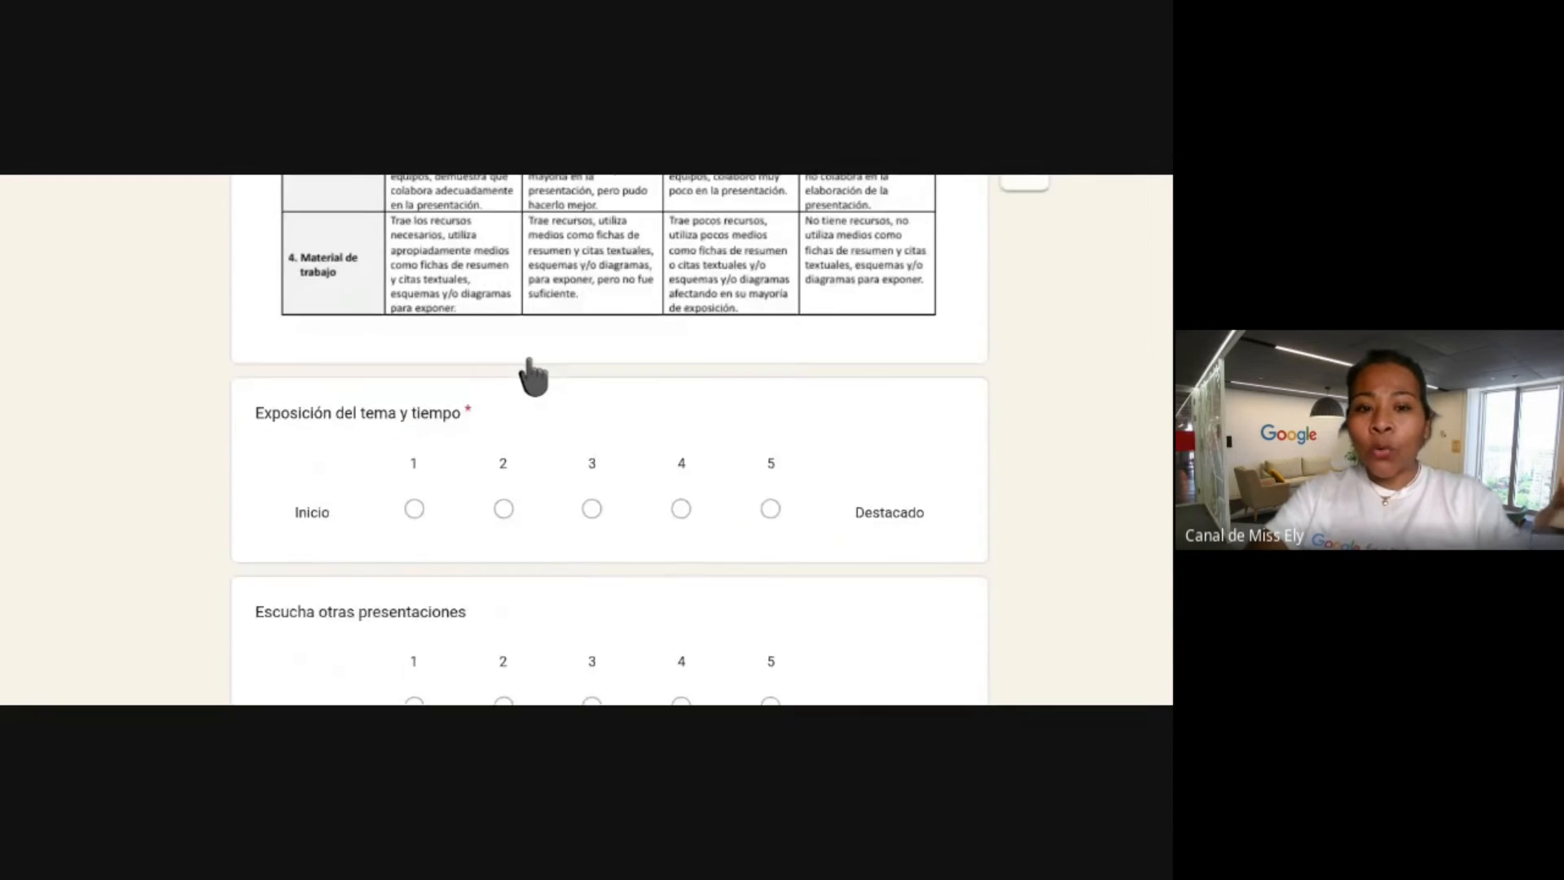
scroll(533, 376, "down", 2)
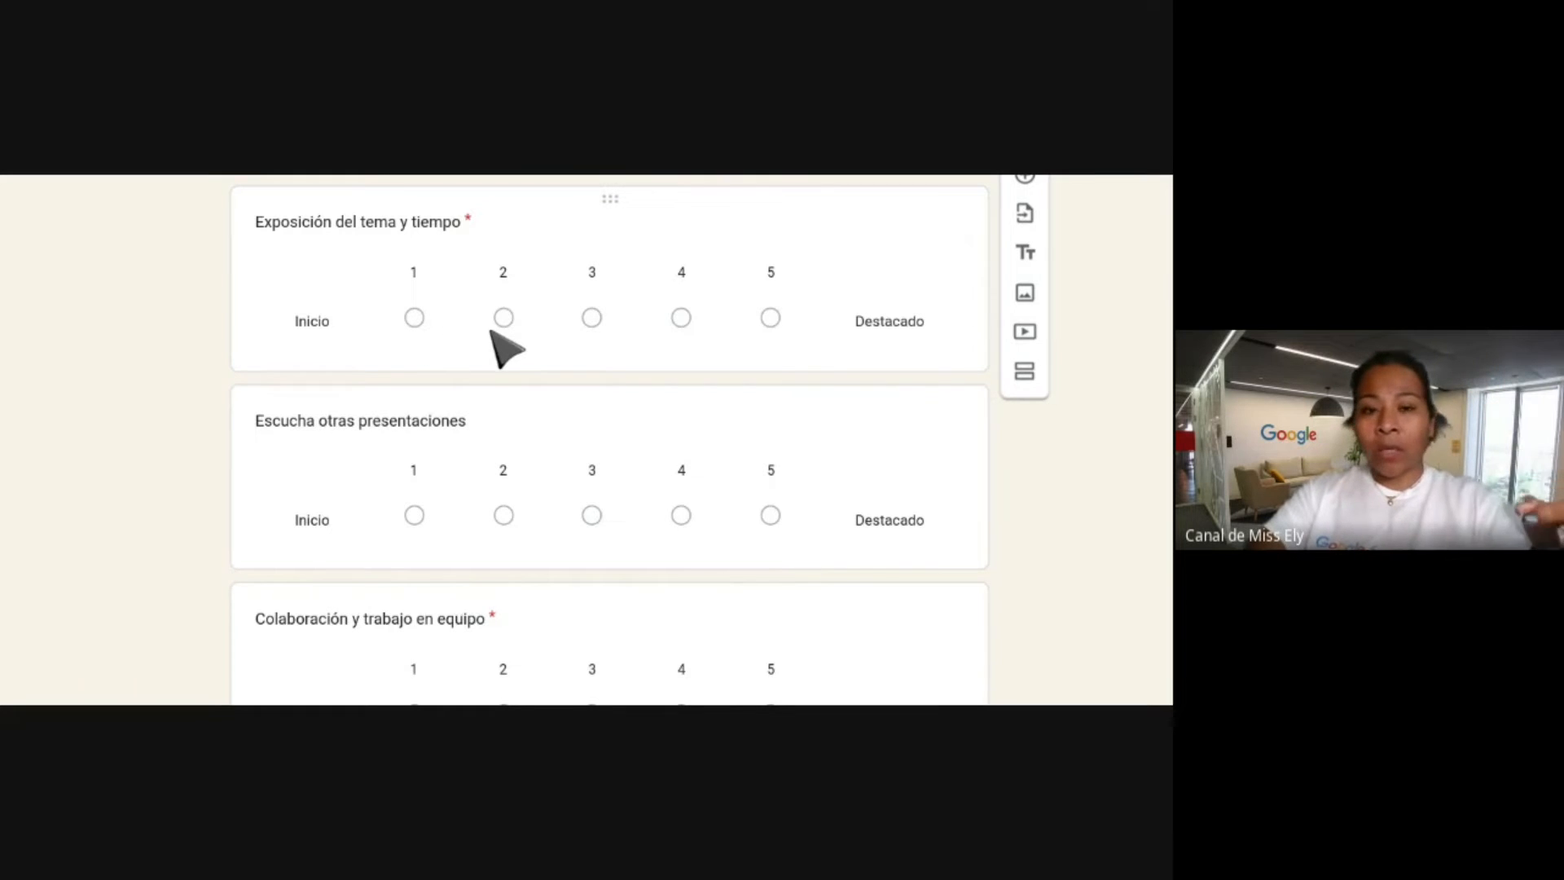
scroll(505, 349, "up", 5)
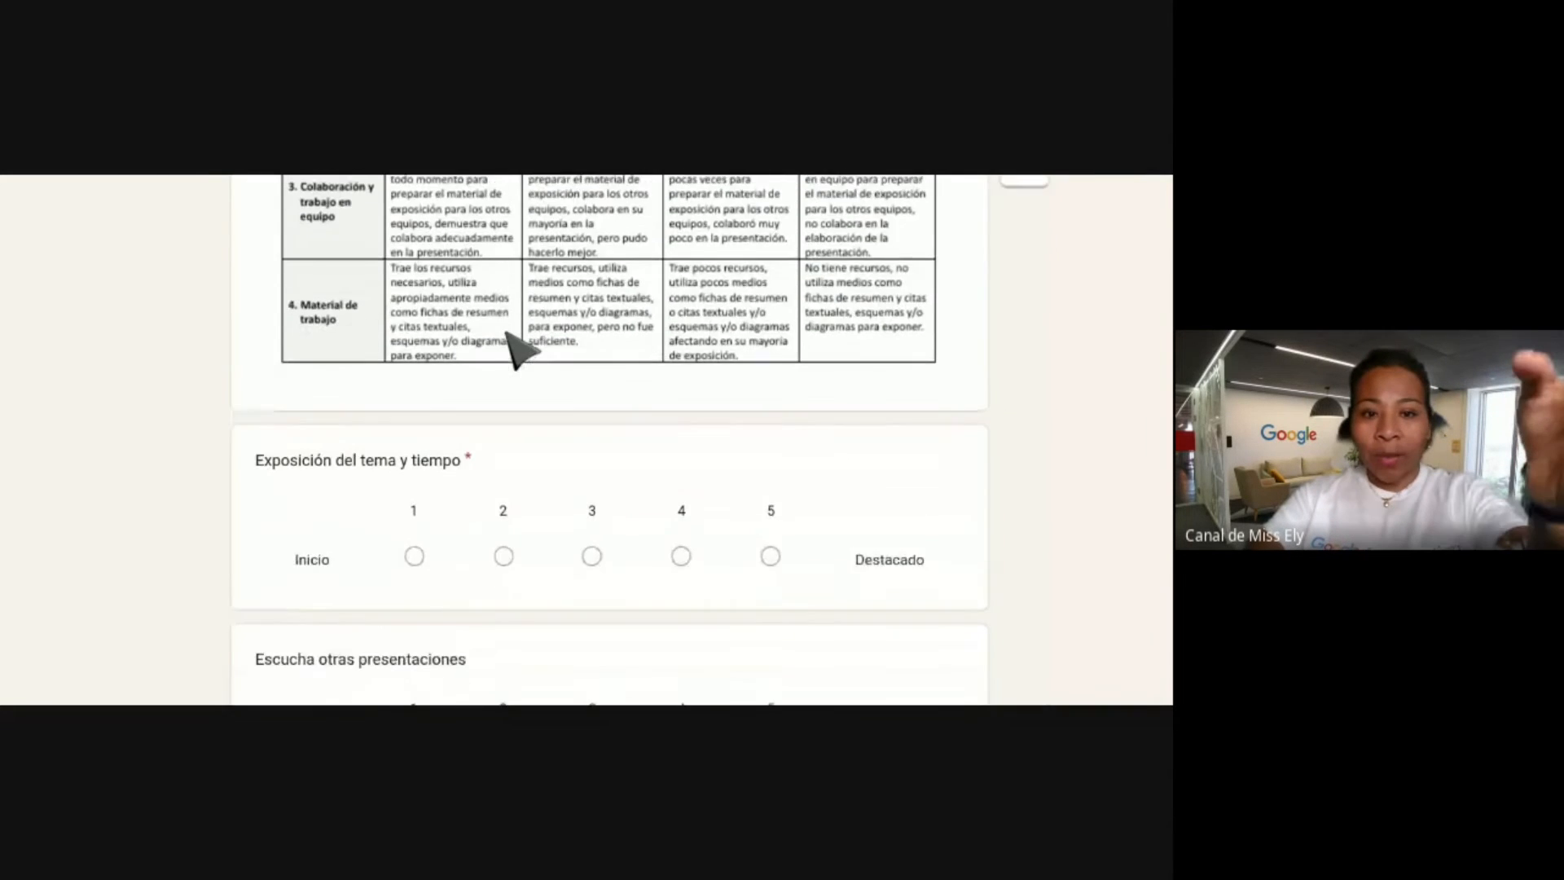
scroll(507, 334, "down", 3)
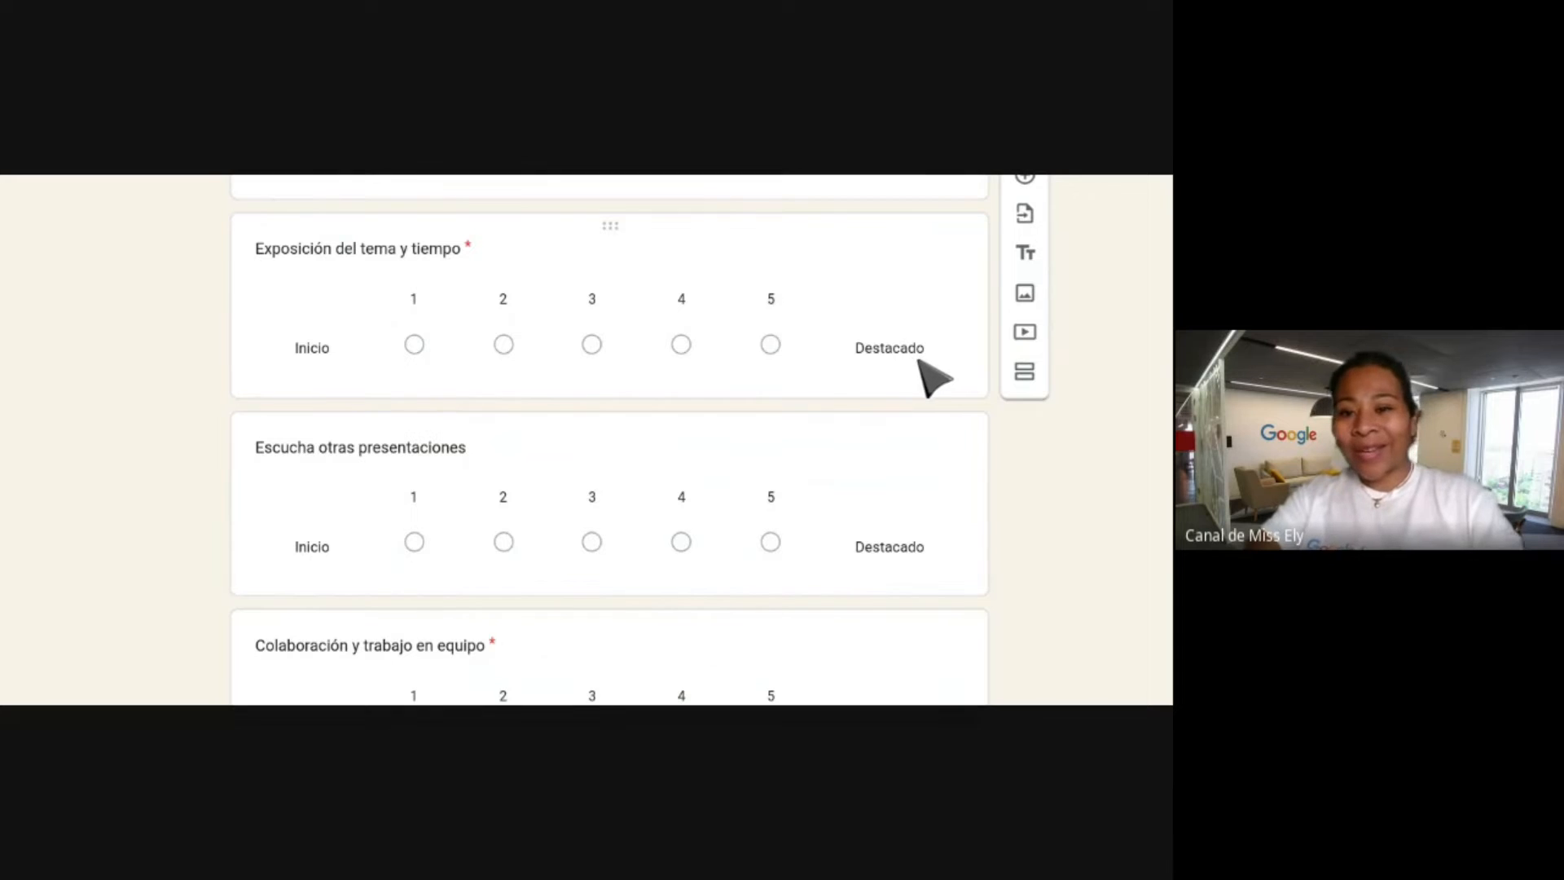
Open the 'Exposición del tema y tiempo' question to view its Escala lineal settings.
left_click(607, 358)
scroll(489, 367, "down", 5)
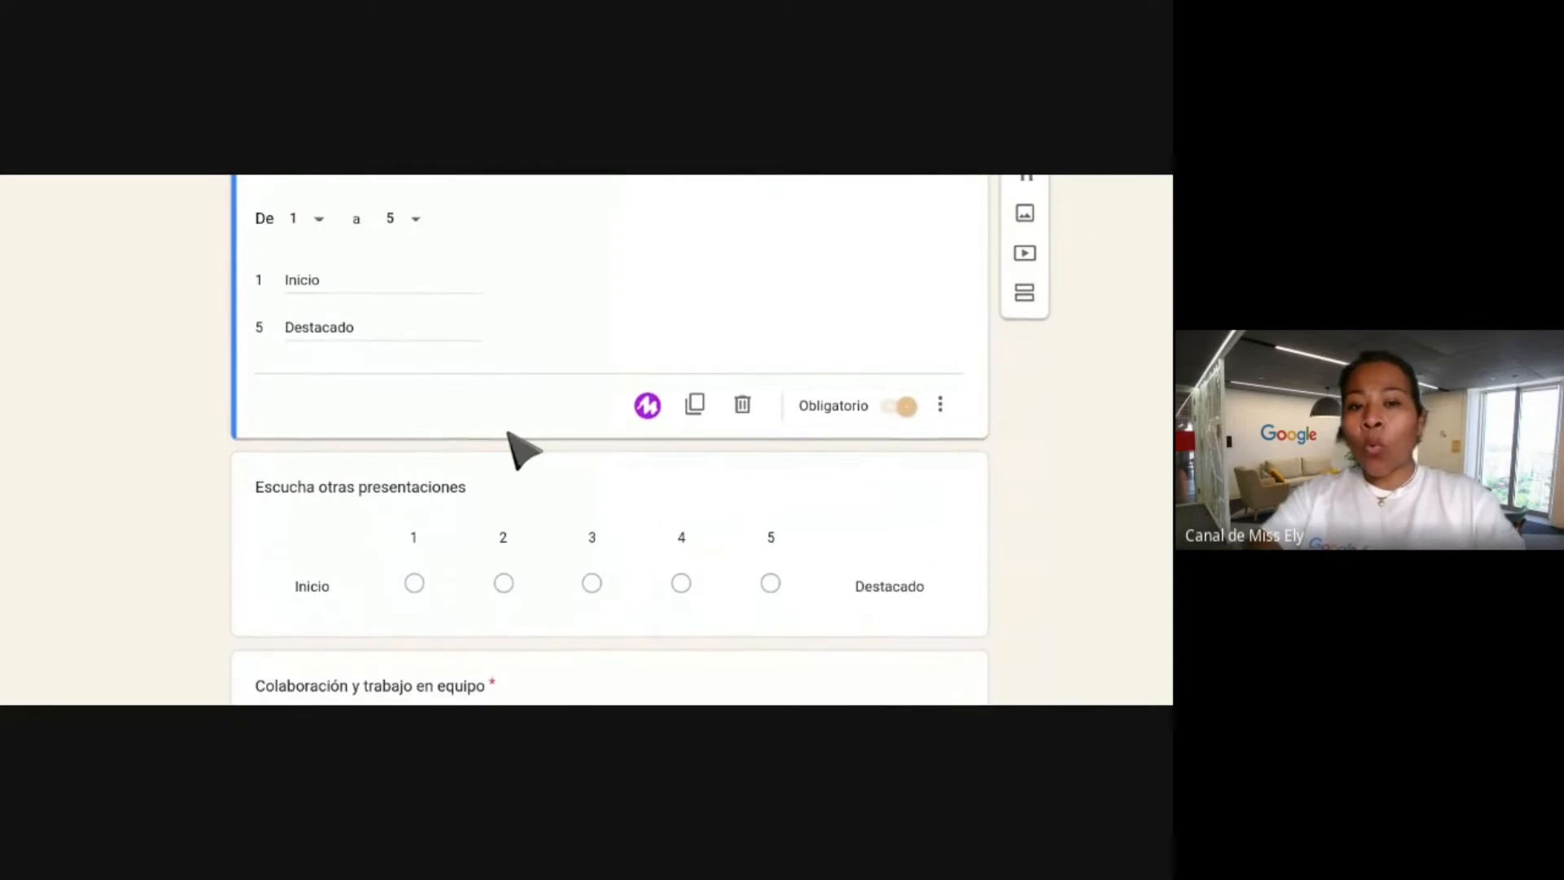
scroll(512, 440, "down", 2)
scroll(514, 440, "up", 4)
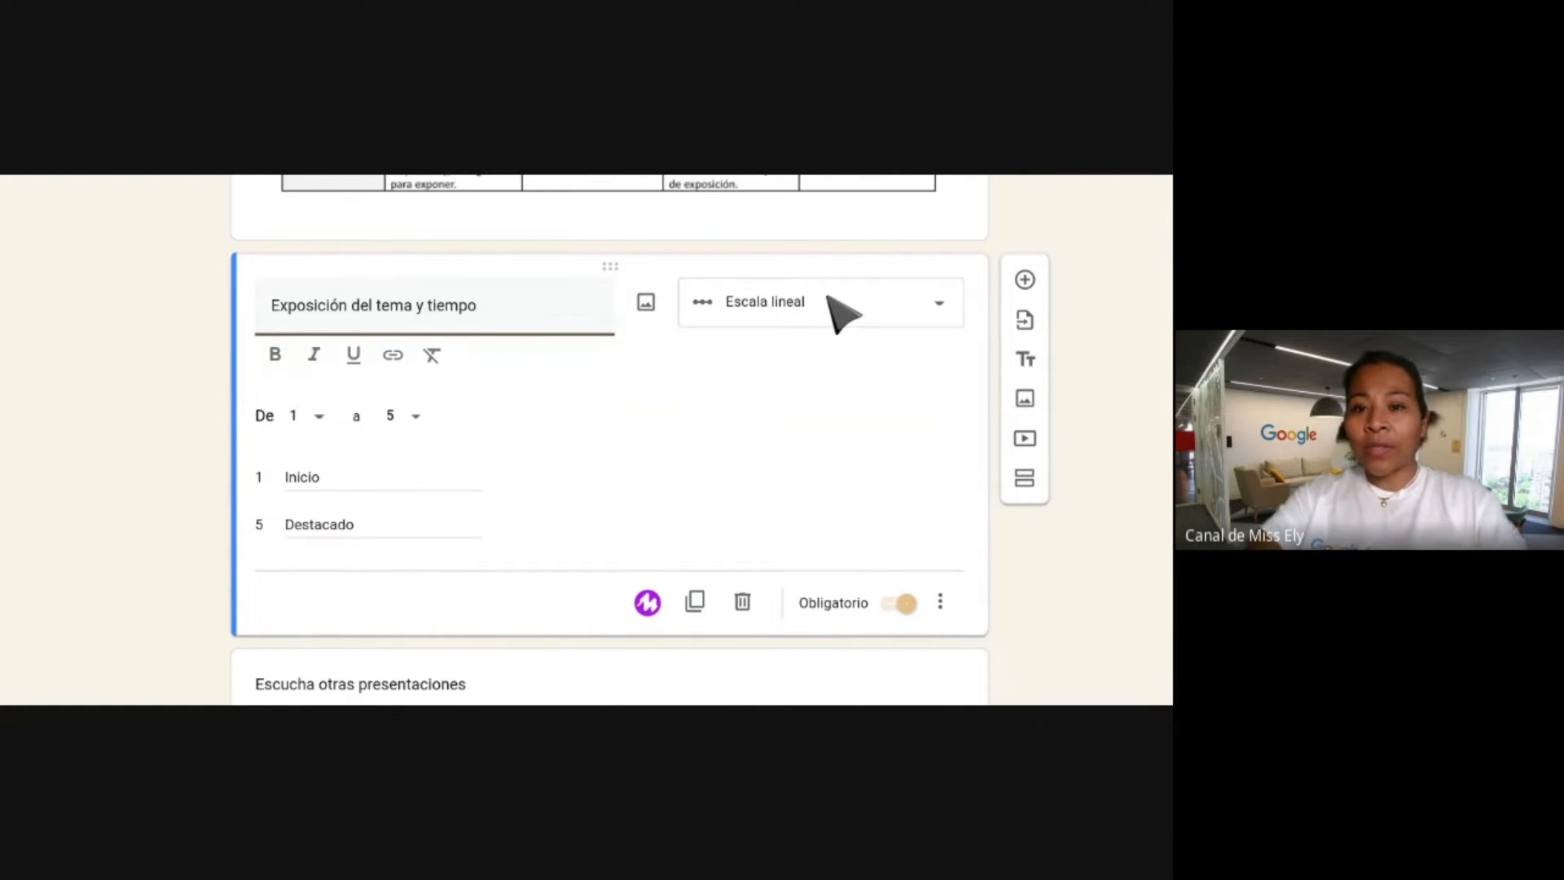
left_click(486, 315)
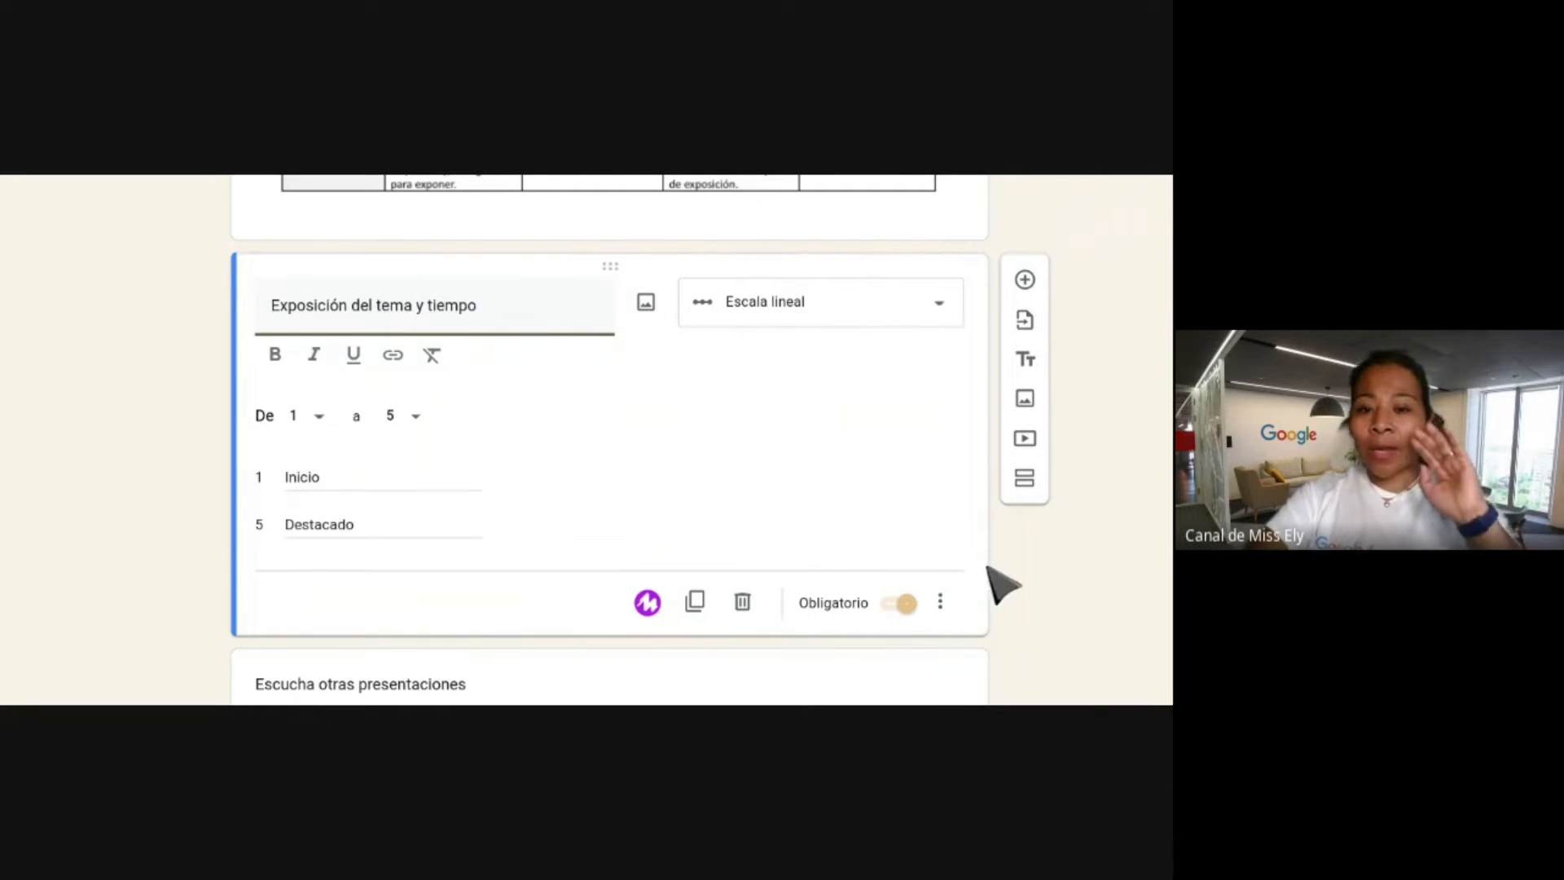
Open the 'Escucha otras presentaciones' question and review its Escala lineal settings.
scroll(594, 492, "down", 3)
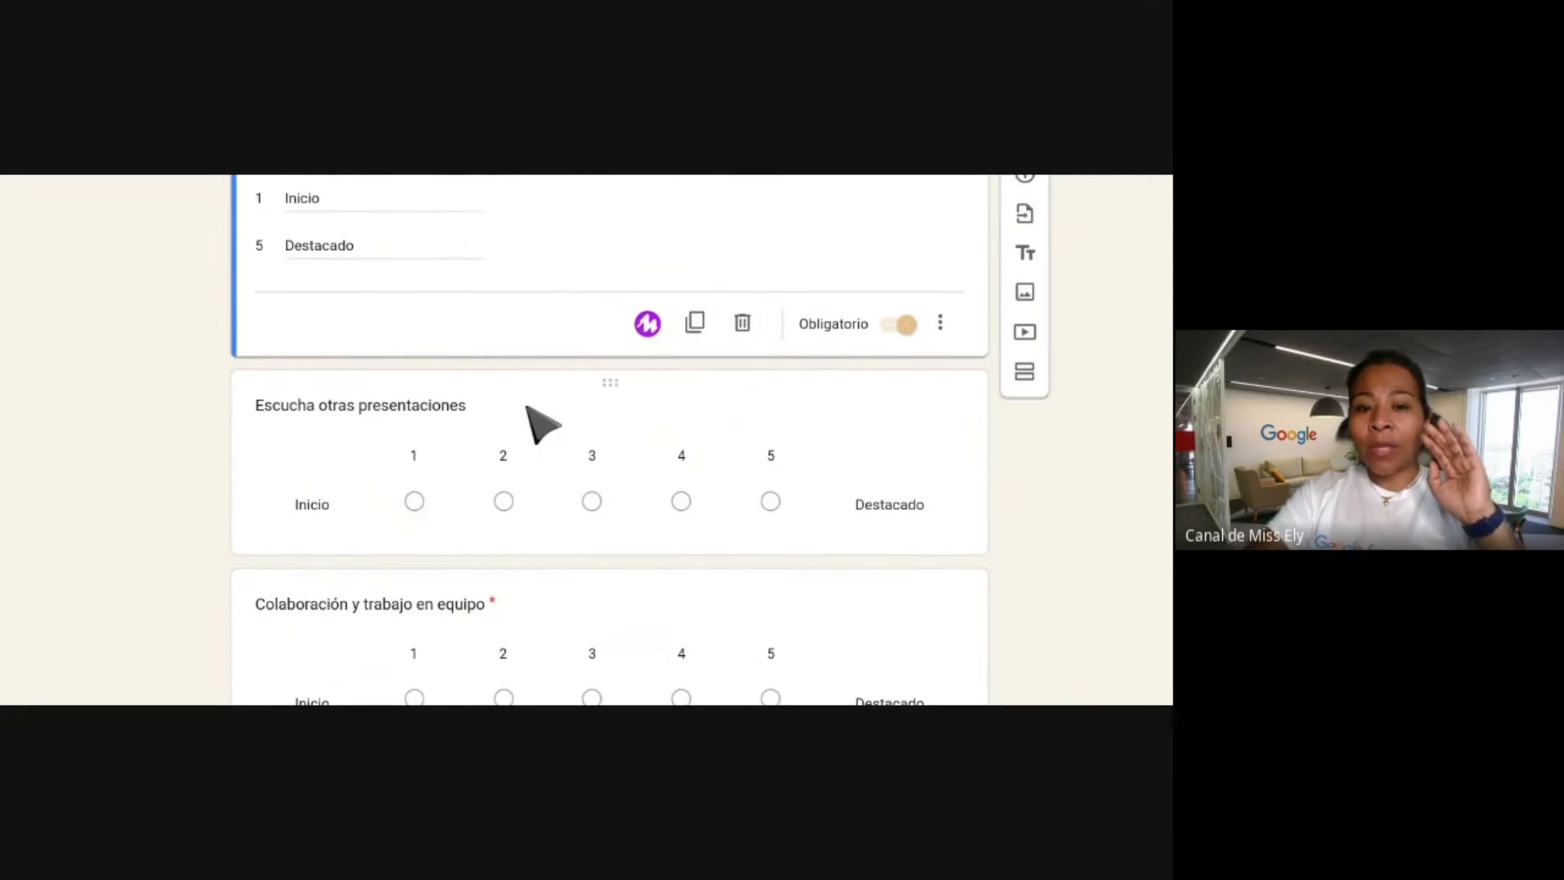
left_click(528, 407)
scroll(527, 407, "down", 2)
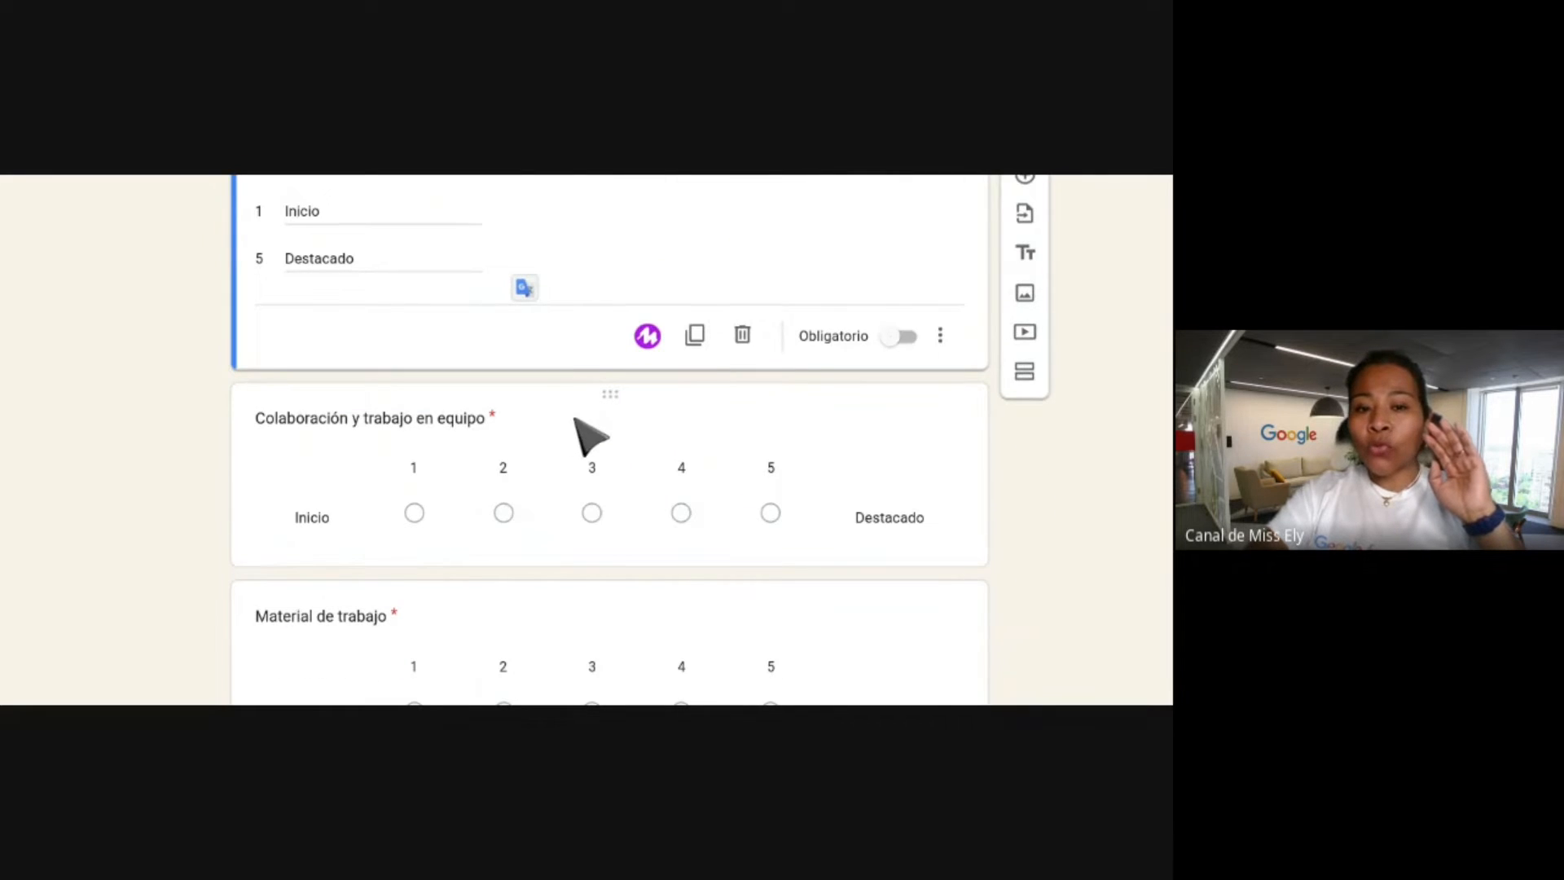
scroll(552, 498, "down", 1)
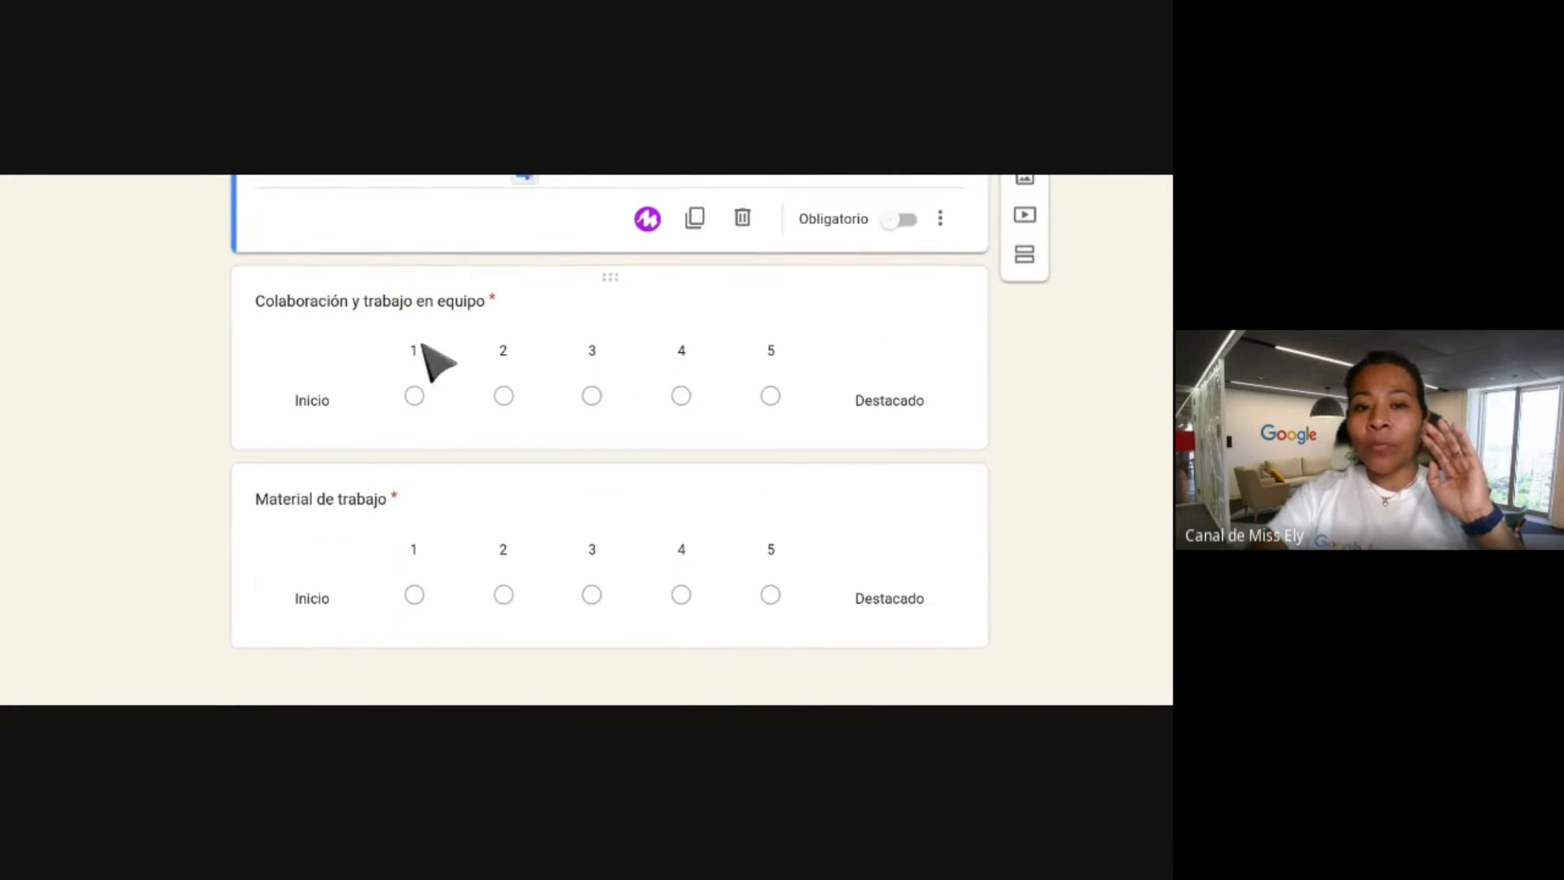
scroll(446, 376, "down", 1)
scroll(447, 391, "up", 10)
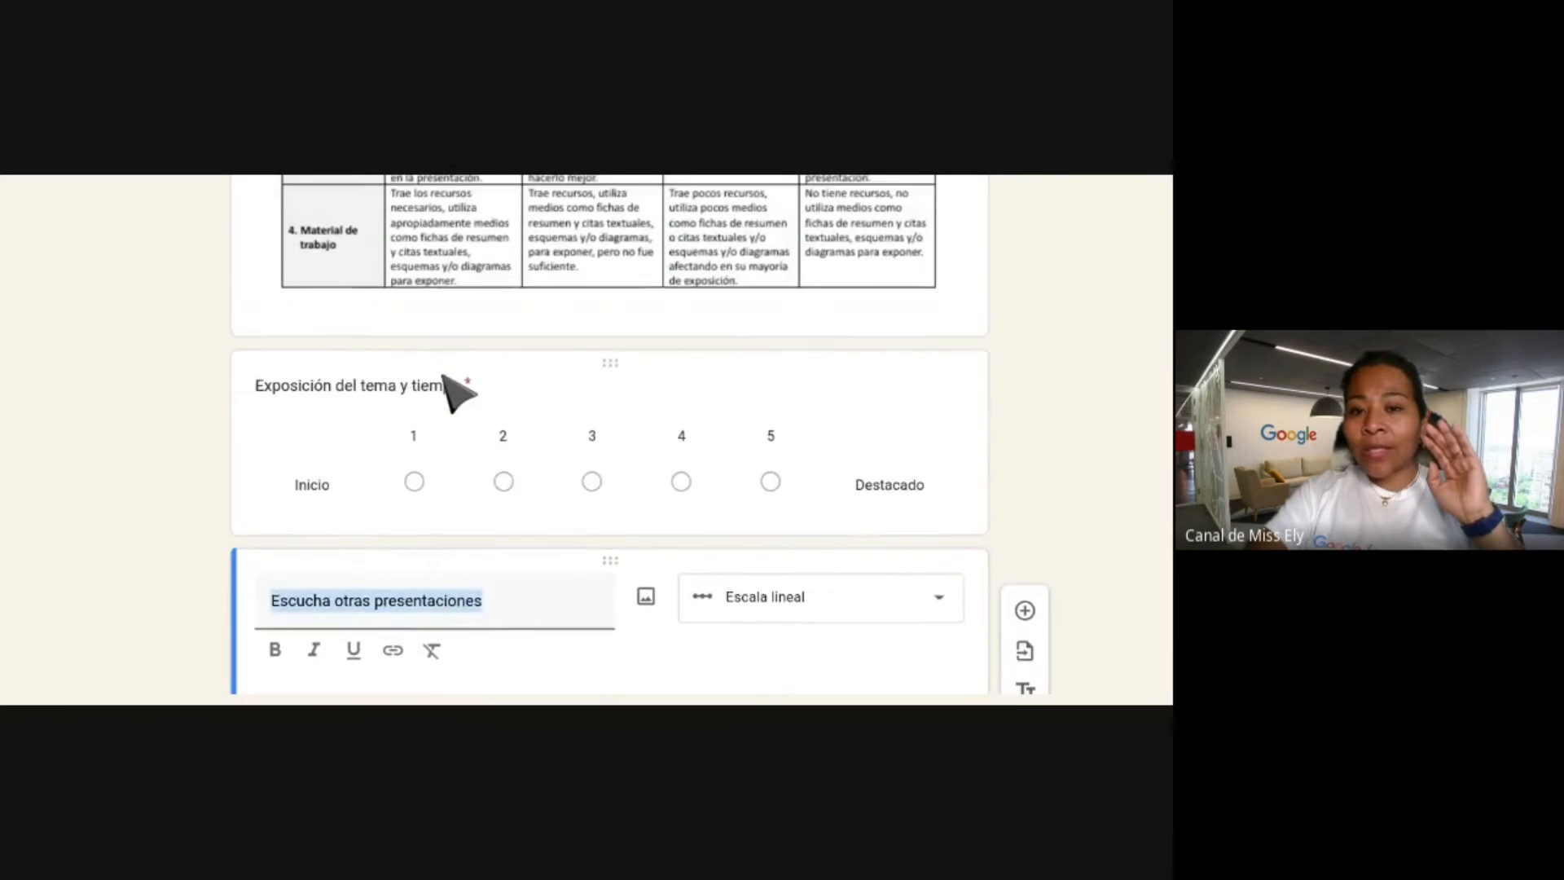
scroll(609, 423, "up", 1)
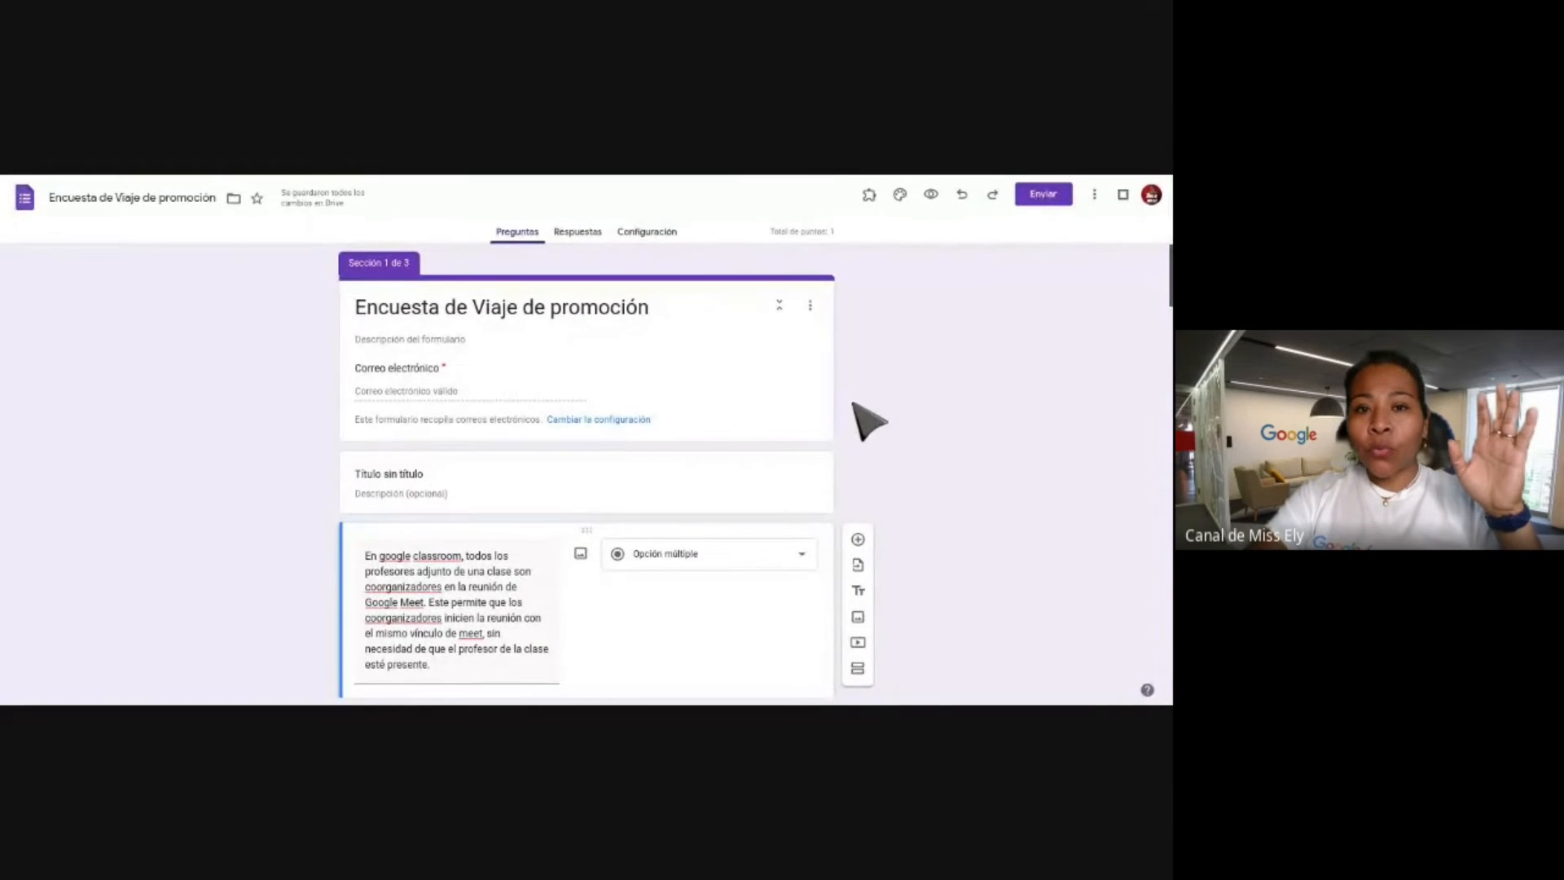
Open the three-dot More menu beside Enviar, showing Crear una copia, Imprimir and Complementos.
scroll(869, 421, "down", 2)
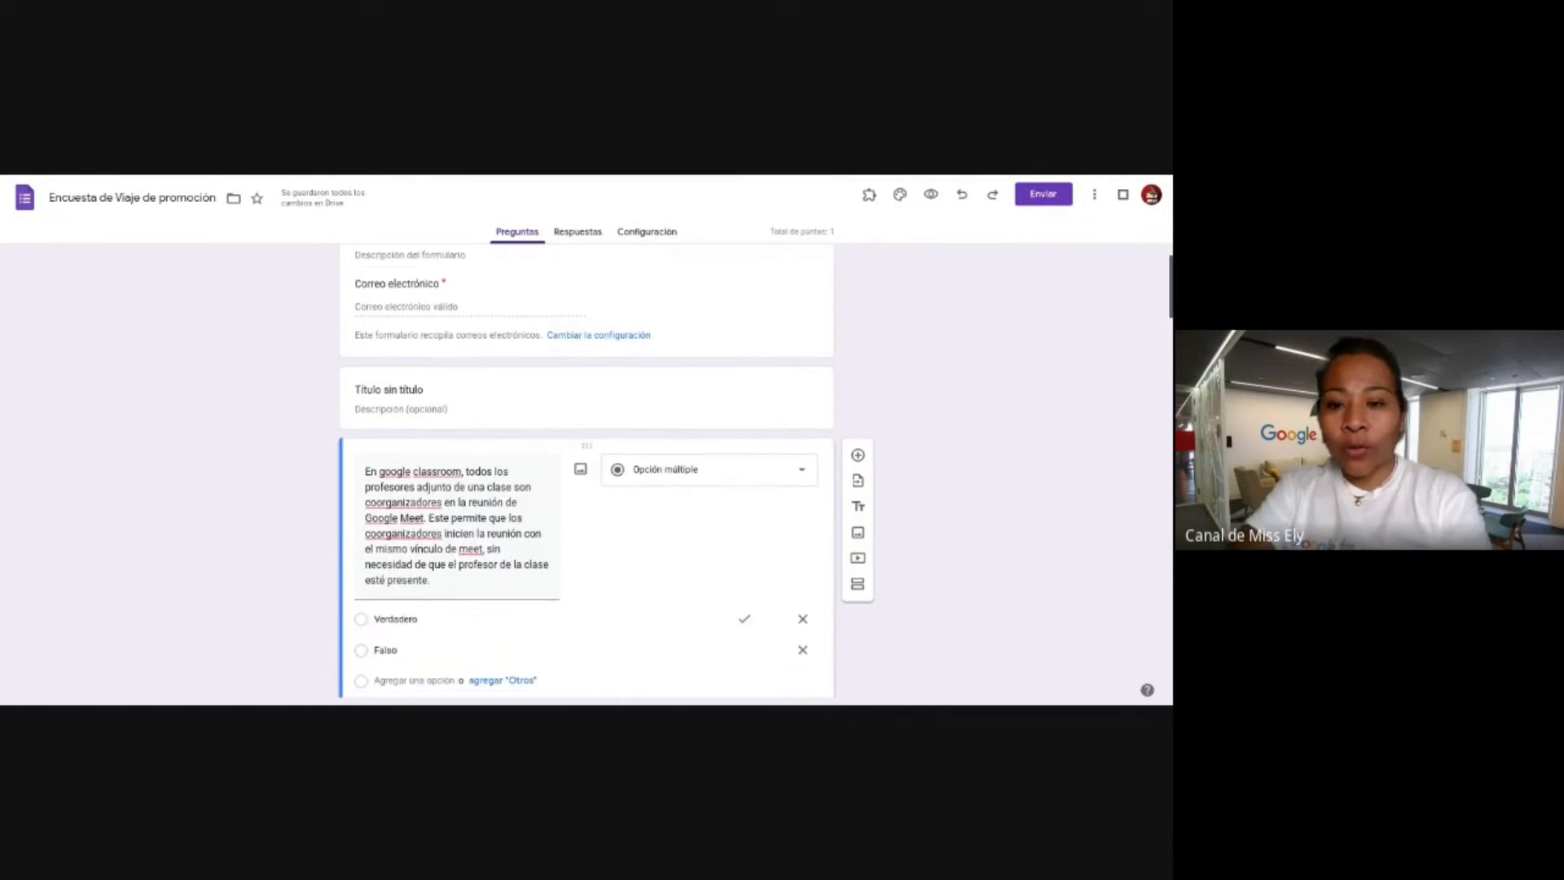
scroll(977, 350, "up", 2)
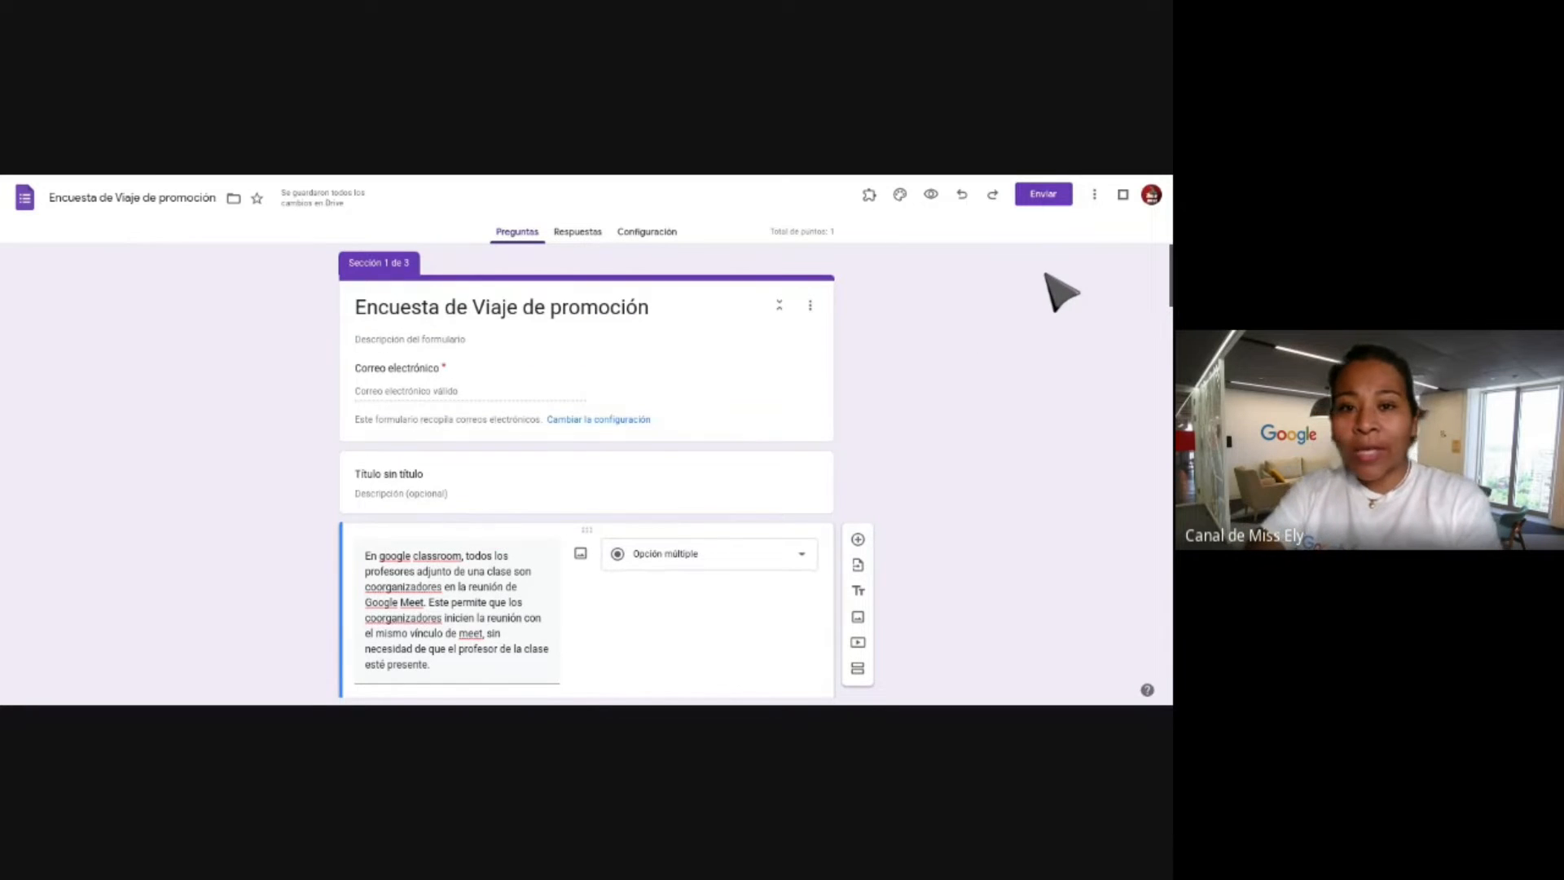
left_click(1095, 196)
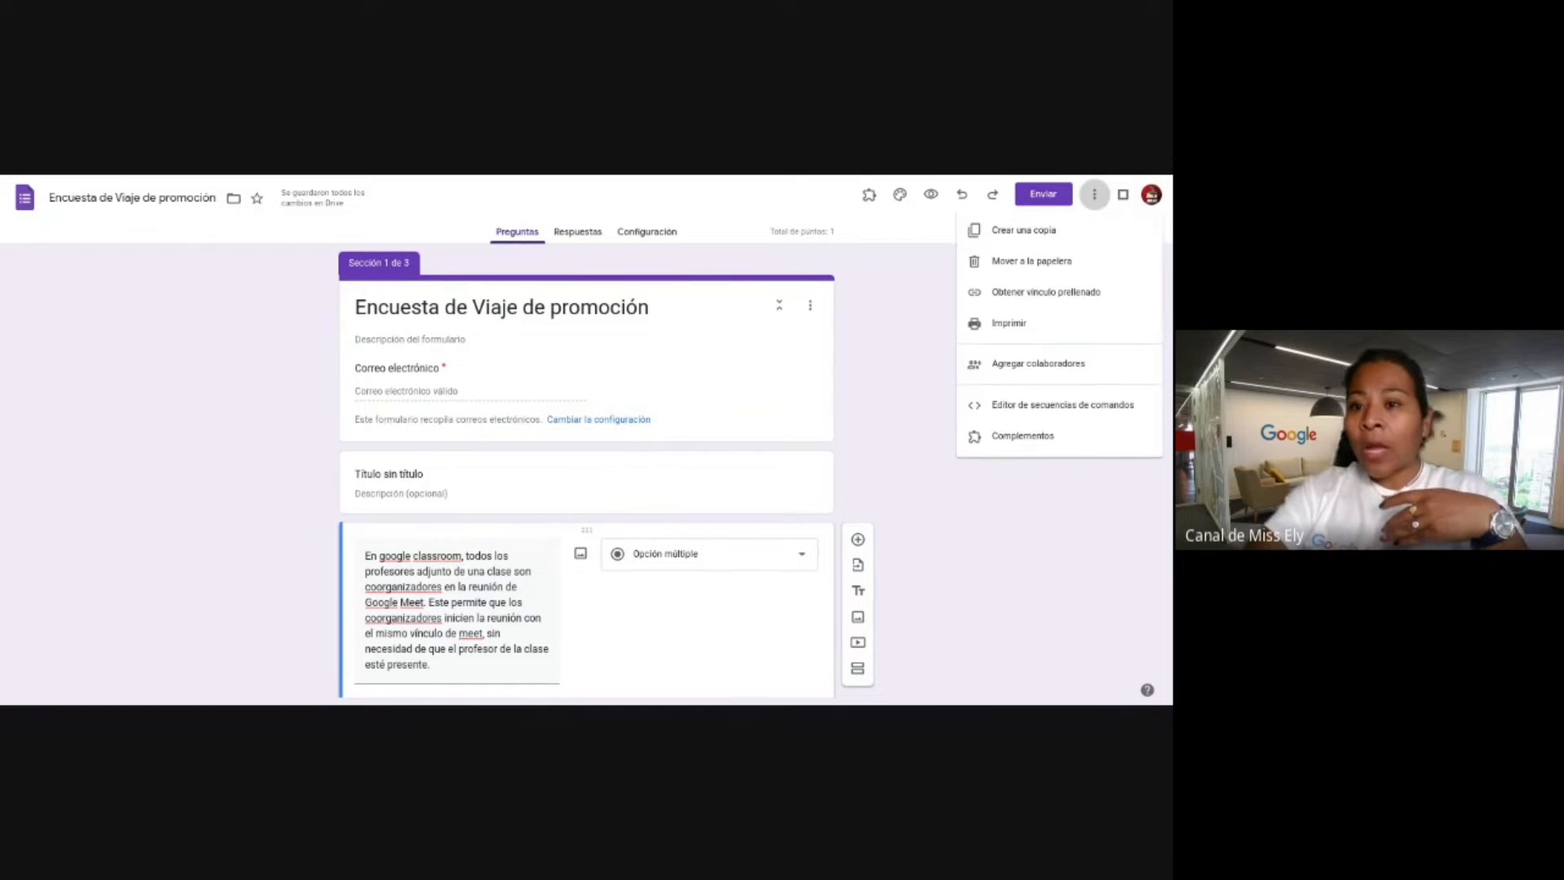
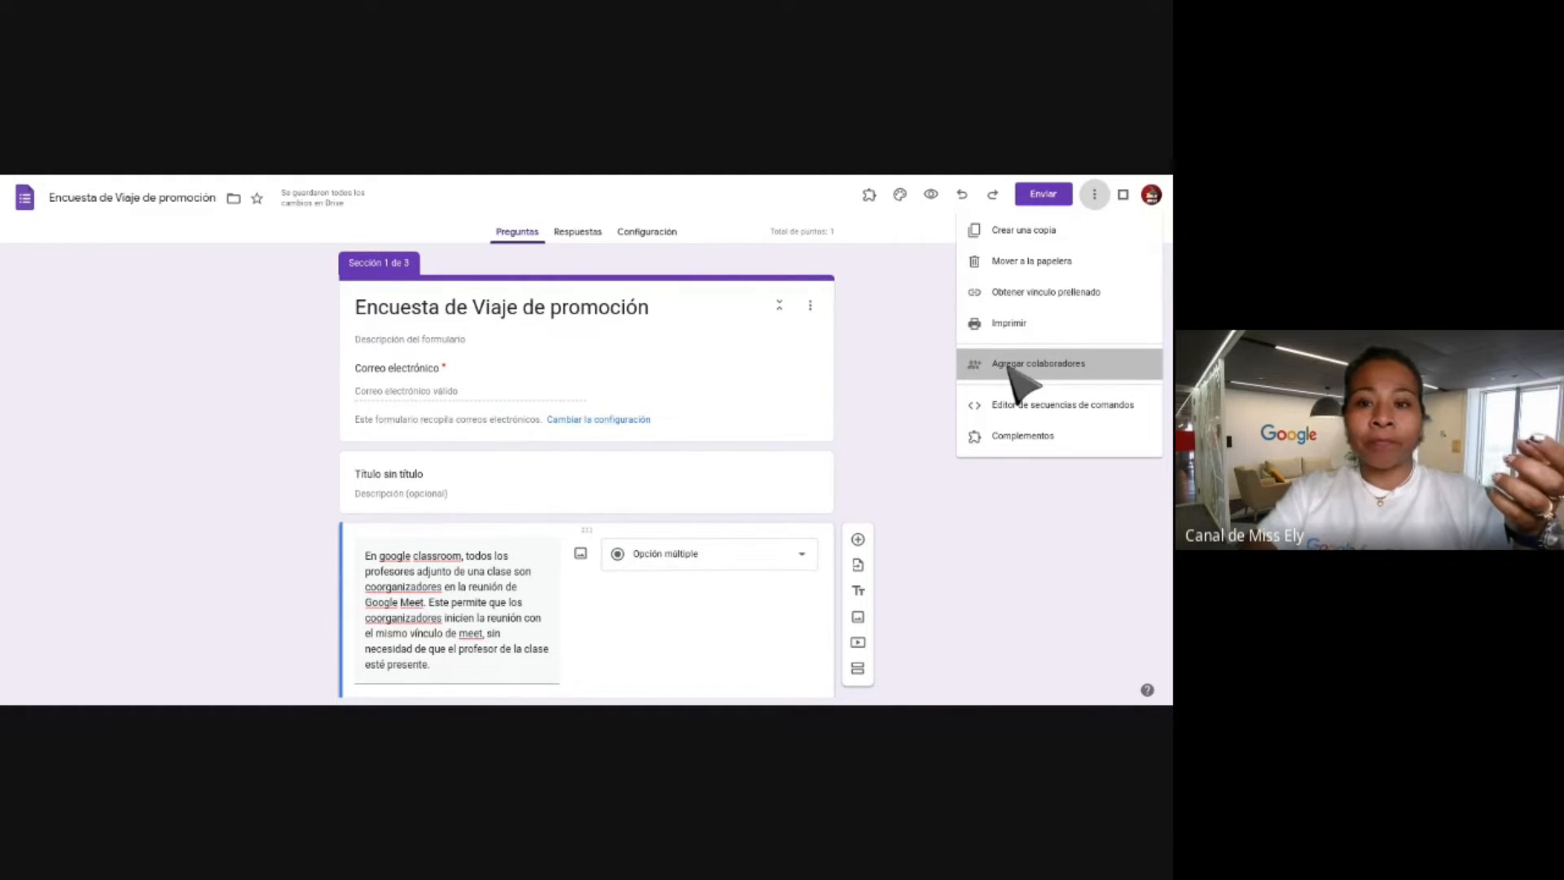
Share the form so anyone with the link can edit it, and copy that link.
left_click(1024, 366)
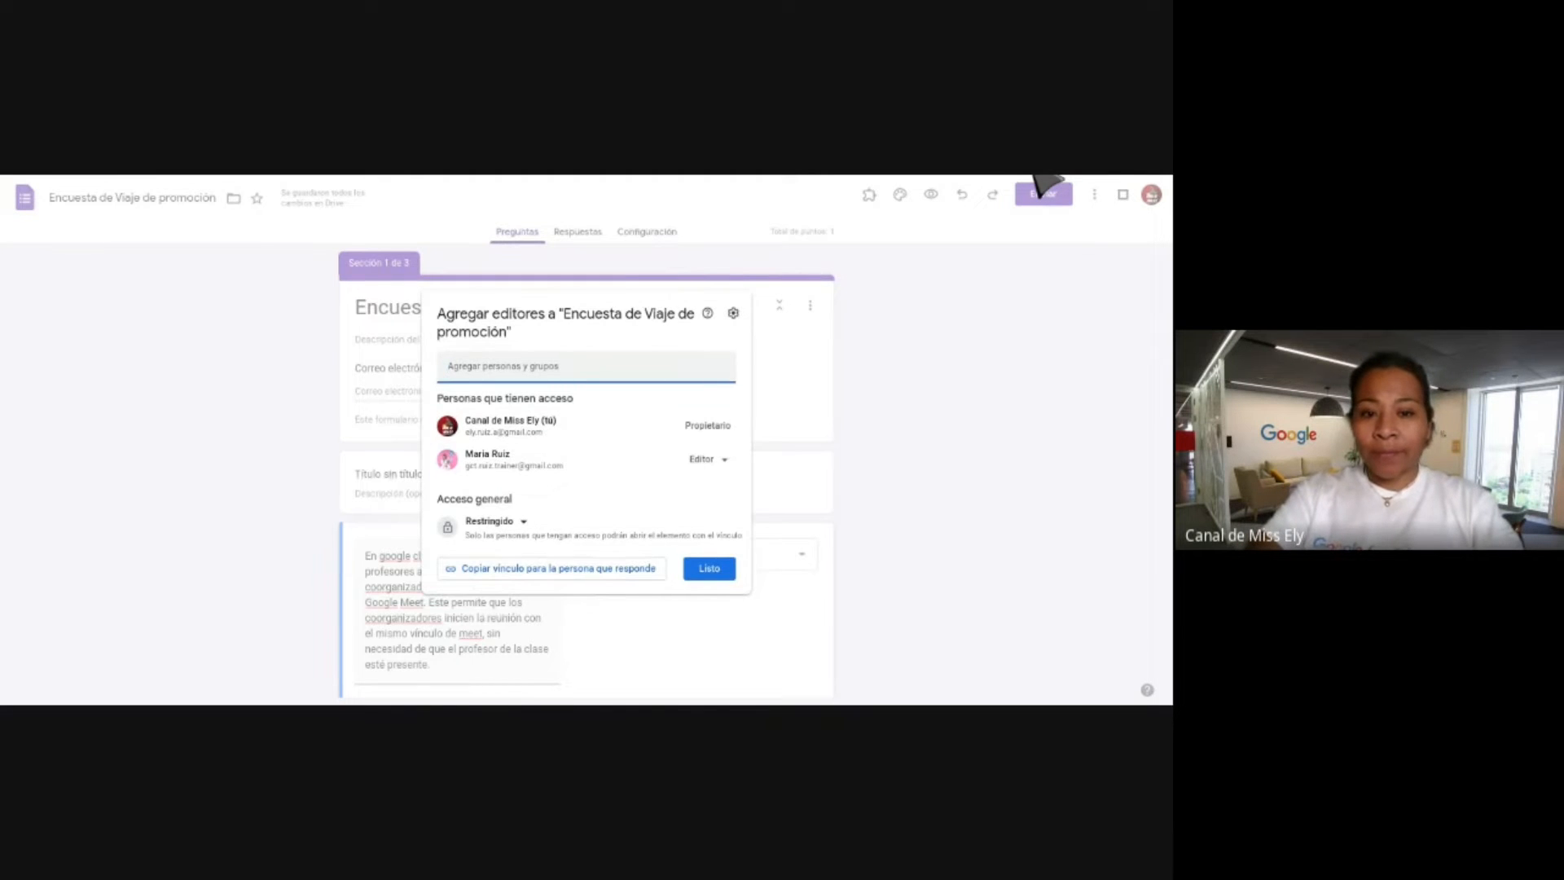
left_click(501, 525)
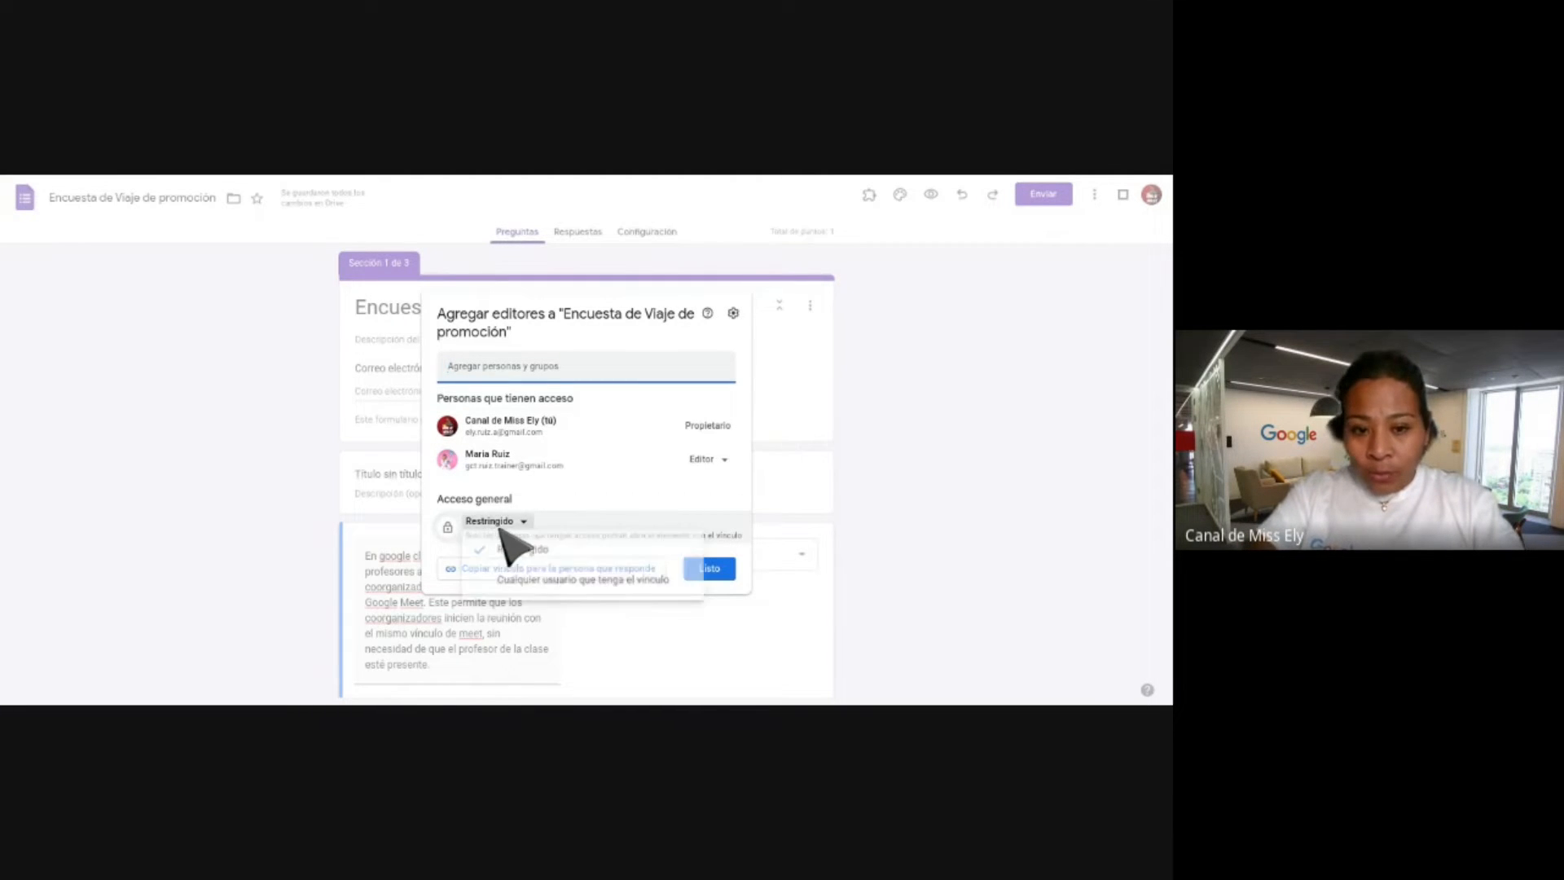
left_click(516, 582)
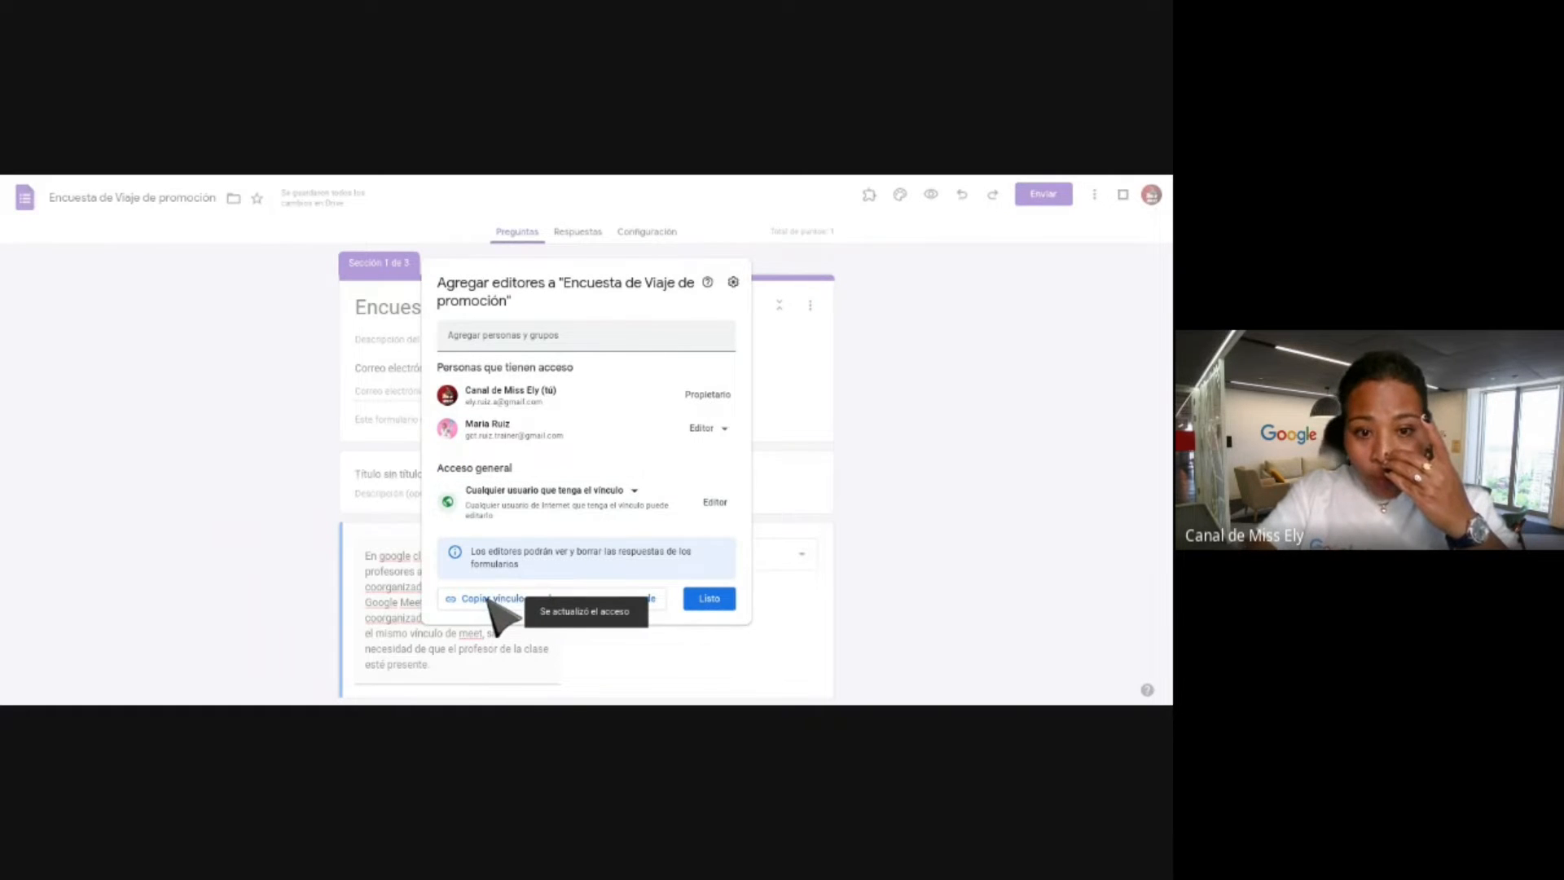
left_click(488, 598)
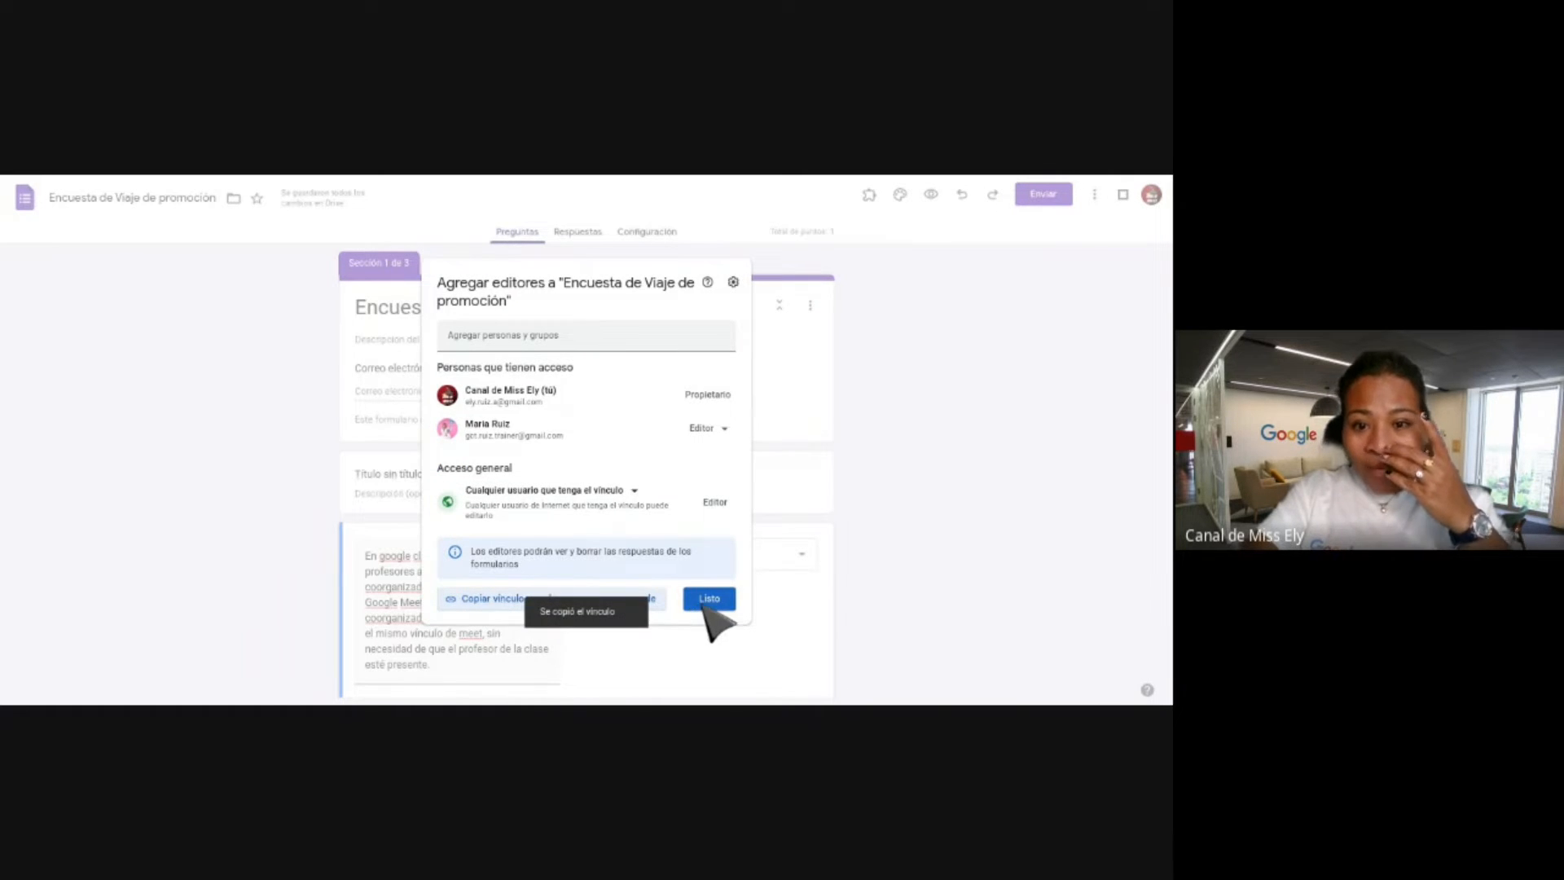
left_click(704, 603)
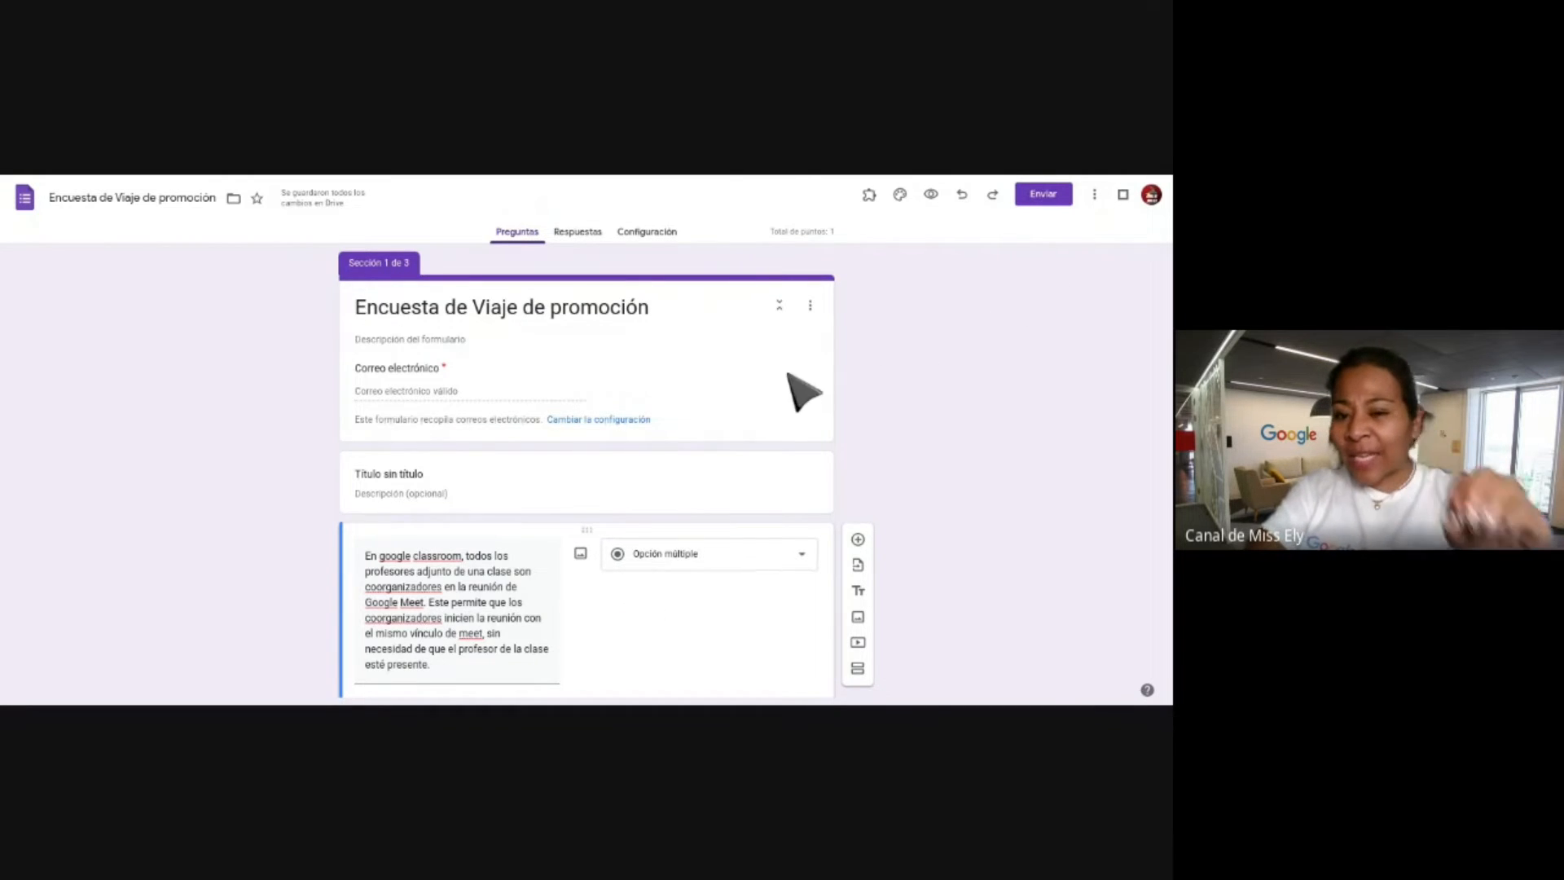
scroll(790, 383, "down", 15)
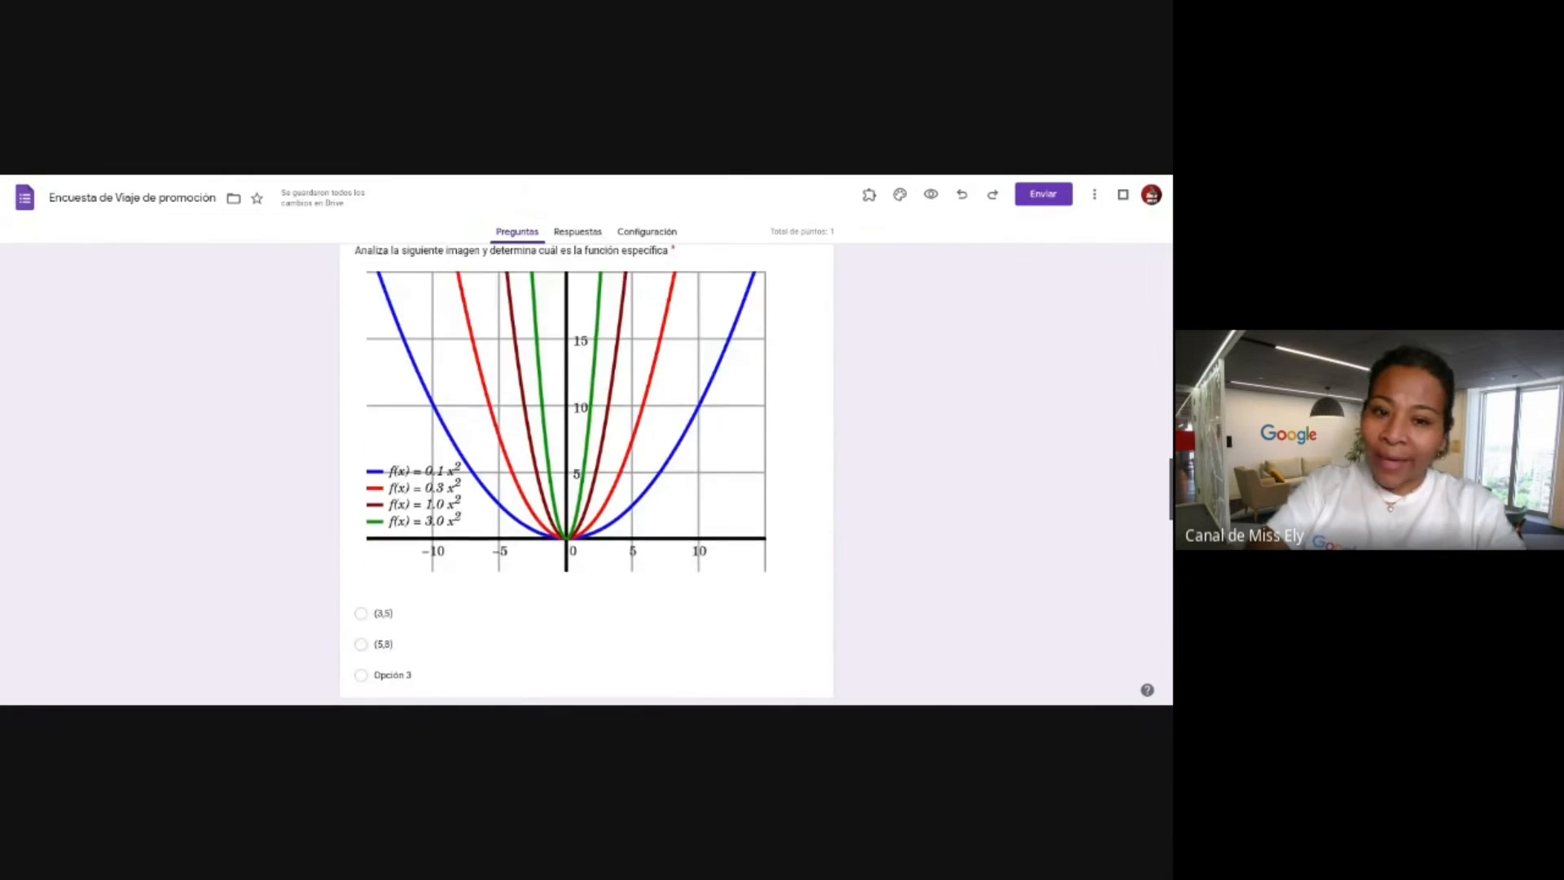
scroll(587, 473, "down", 10)
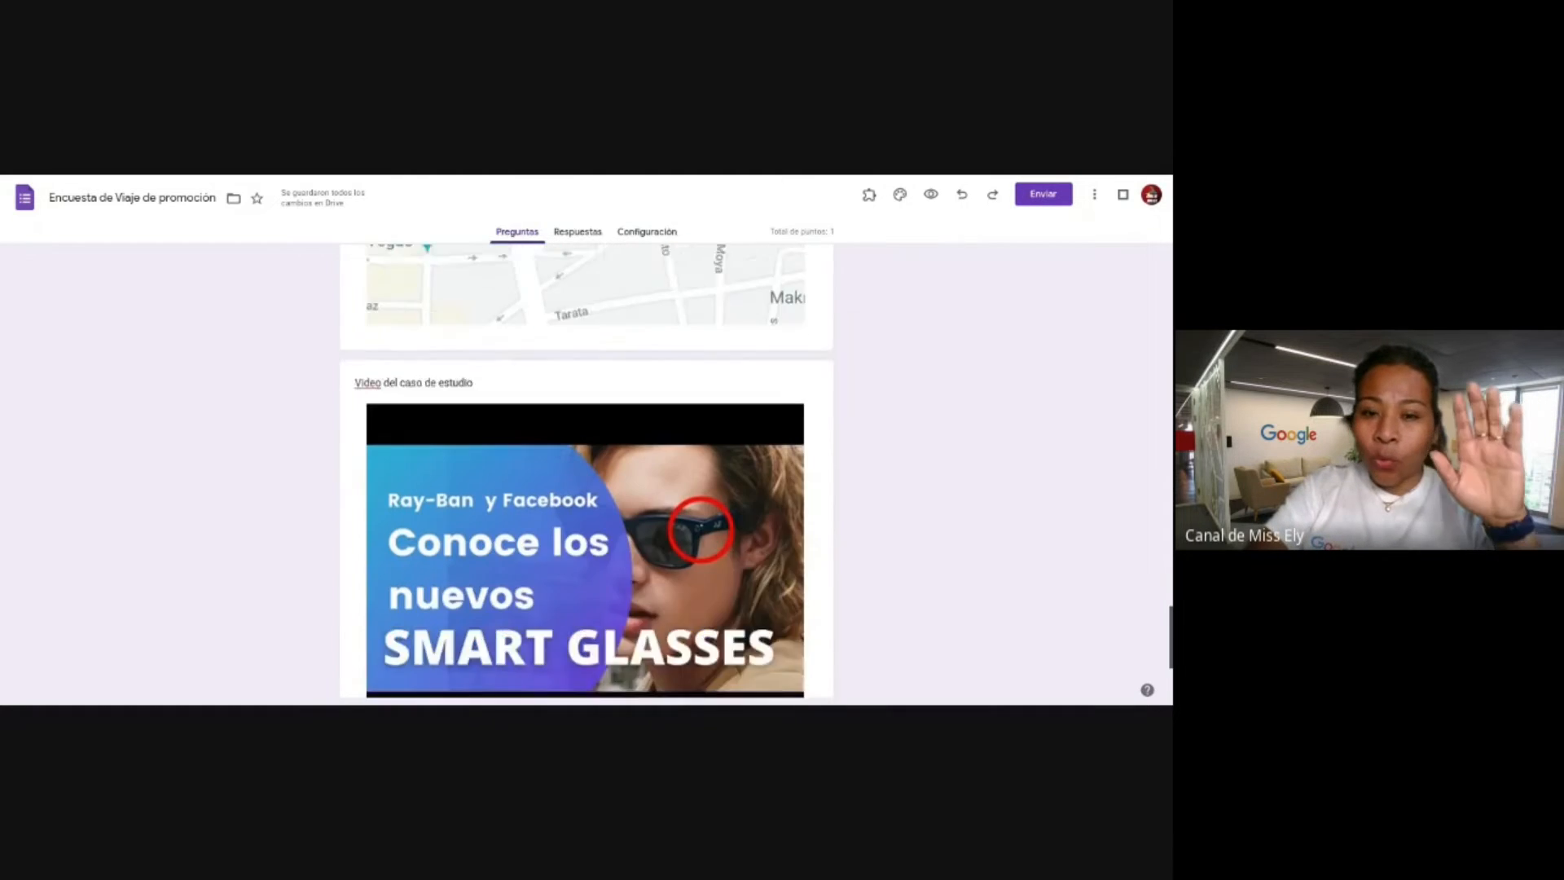
scroll(586, 472, "down", 2)
scroll(586, 473, "up", 20)
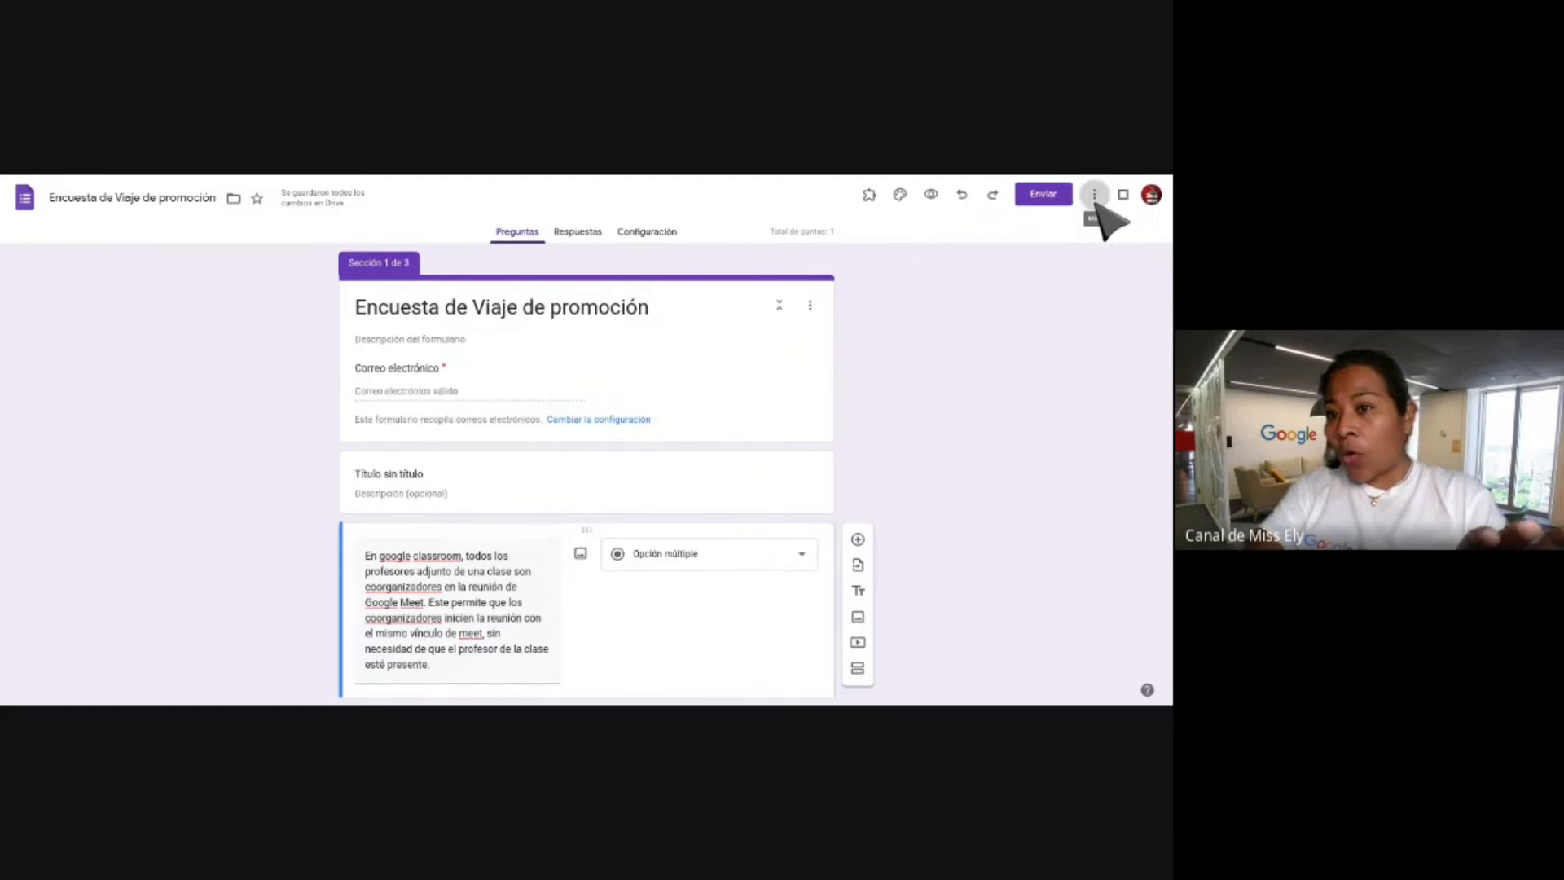
left_click(1094, 197)
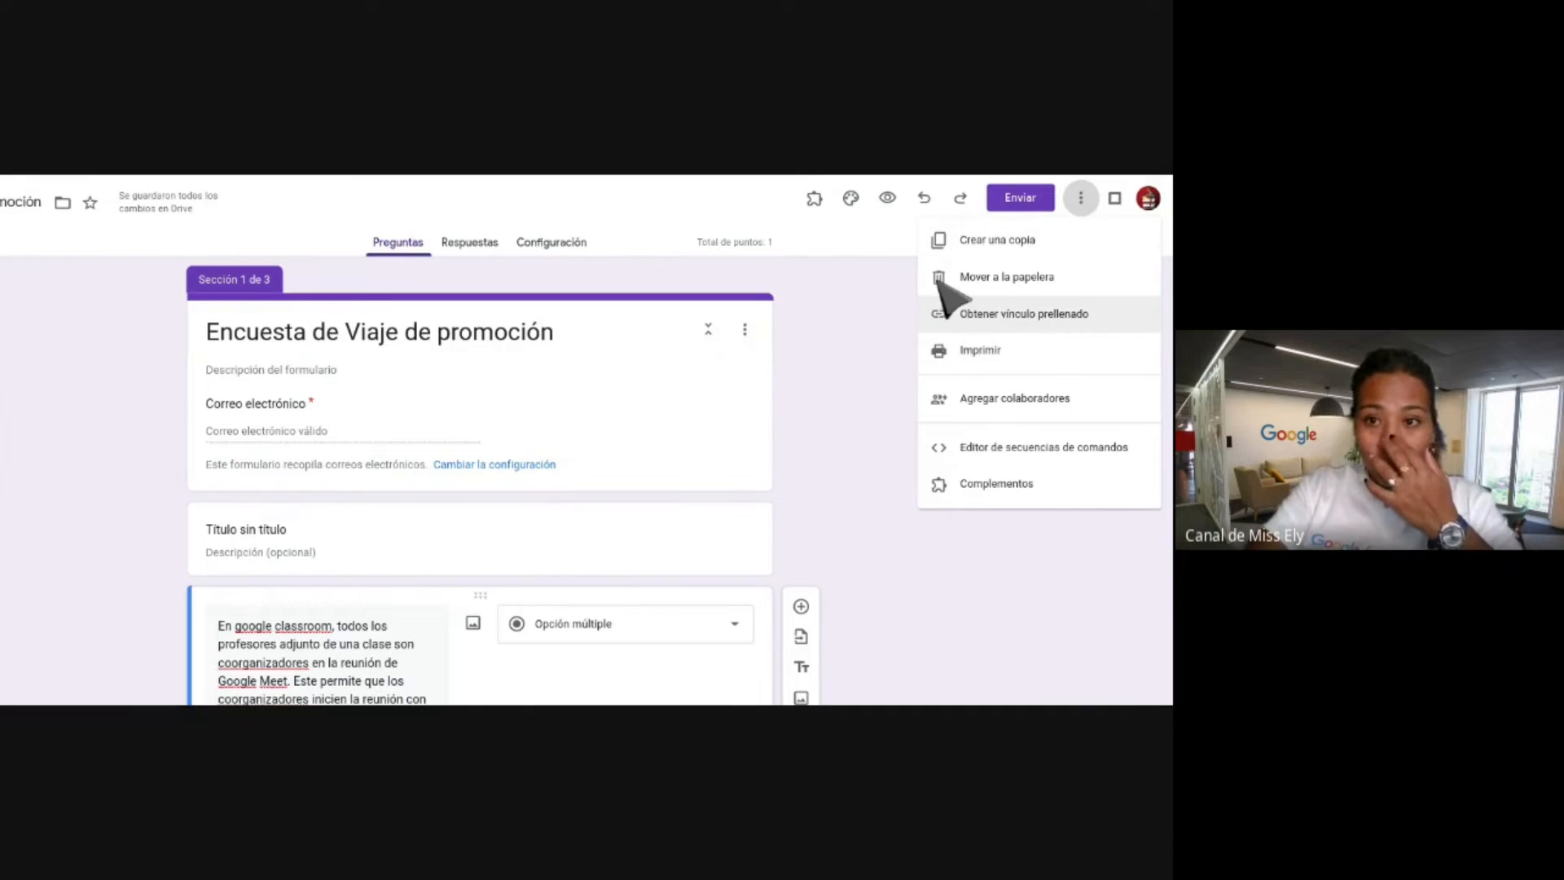
left_click(875, 350)
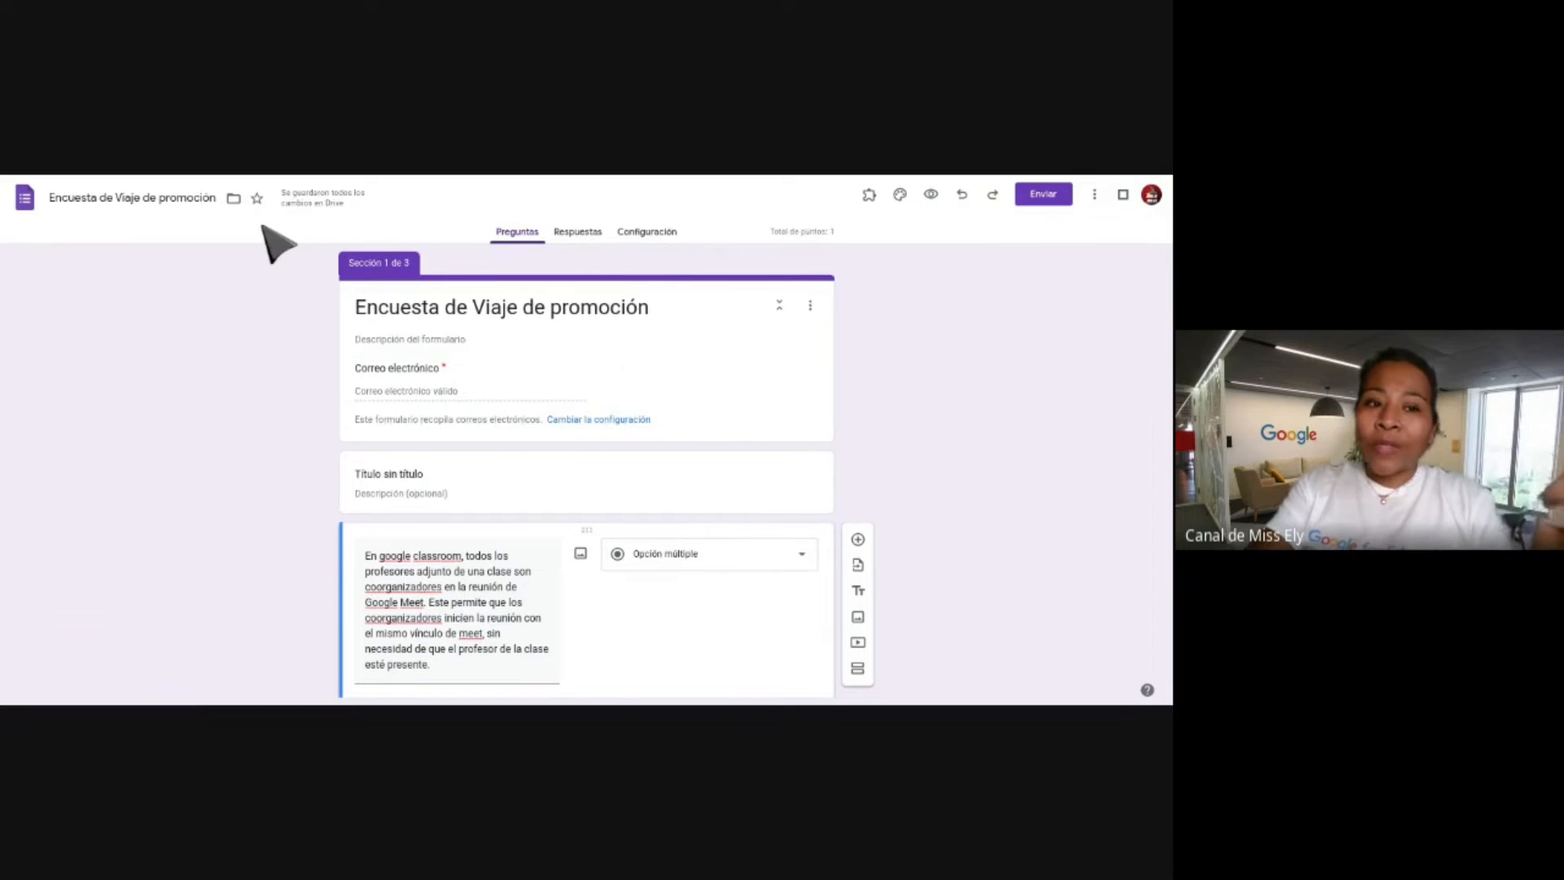
Open Configuración and review the quiz settings, where grades are released immediately.
left_click(646, 232)
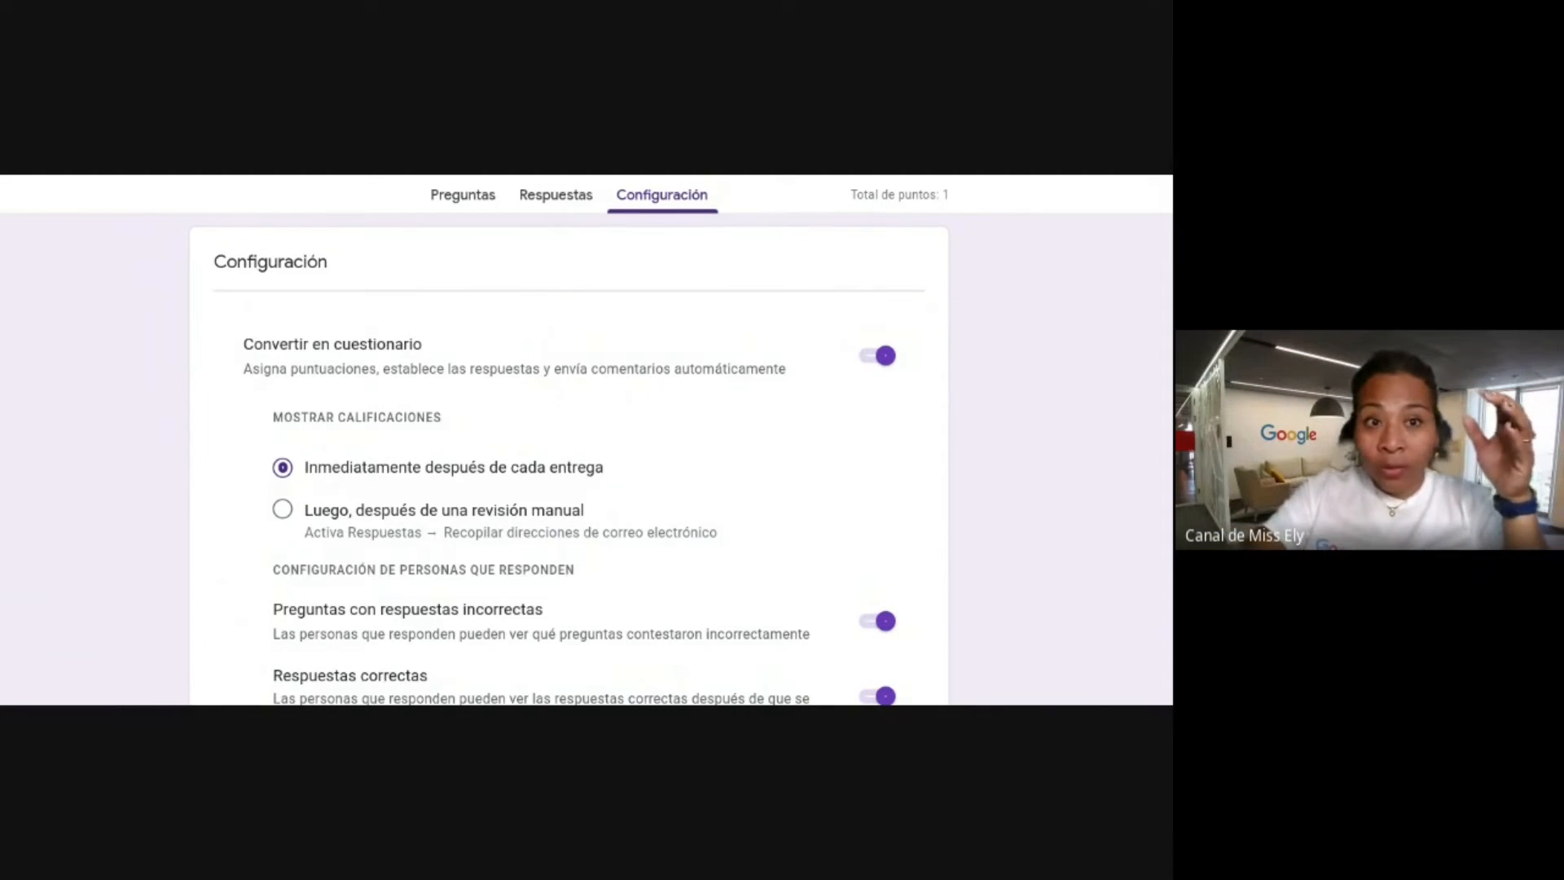
scroll(638, 440, "down", 10)
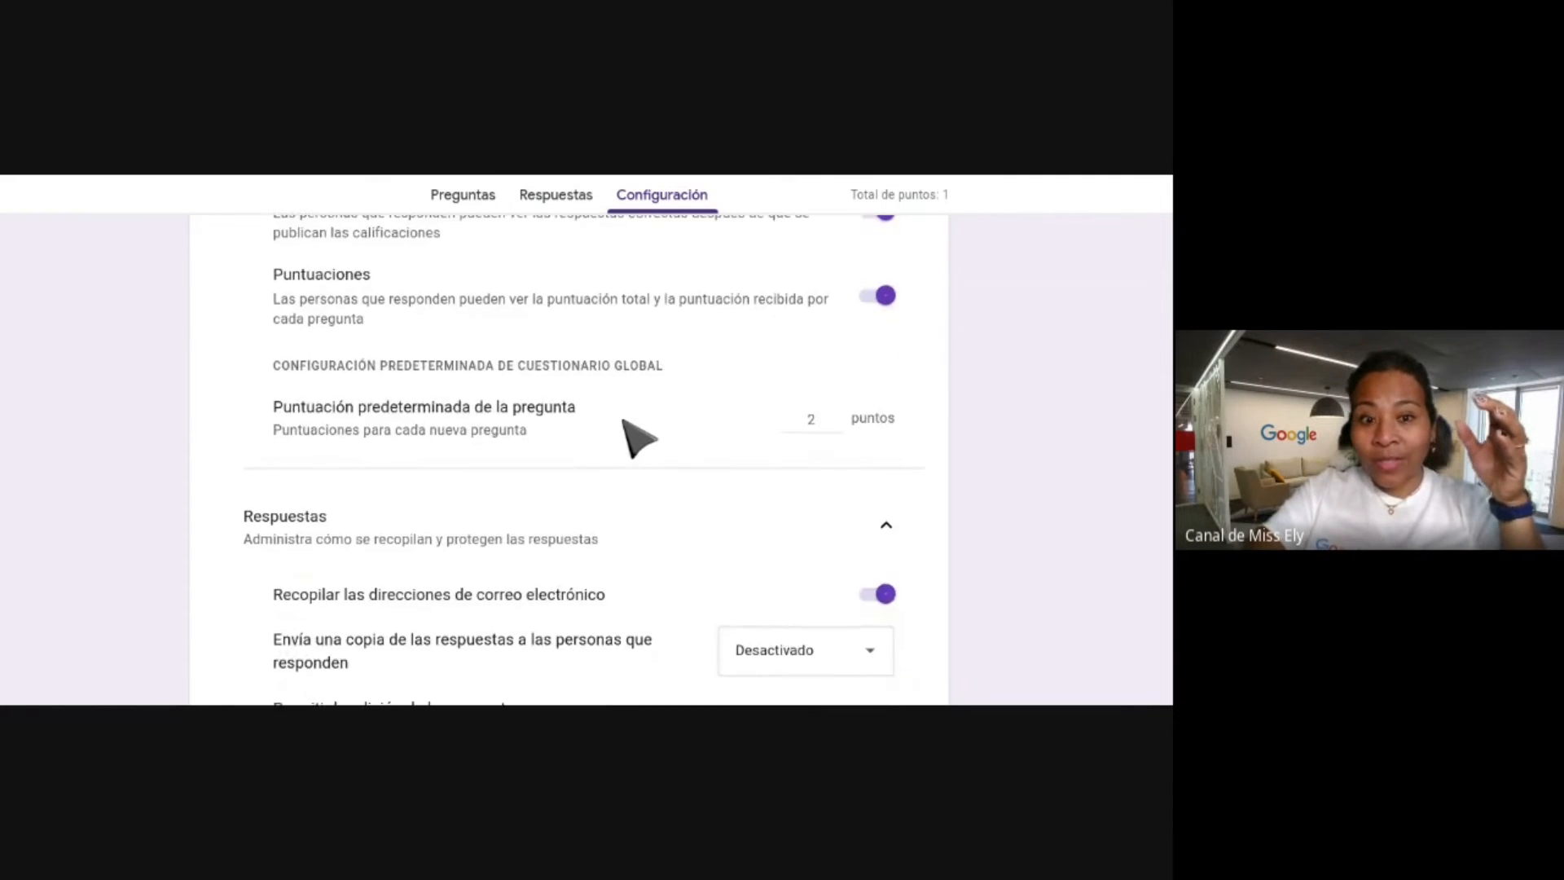
scroll(639, 436, "down", 5)
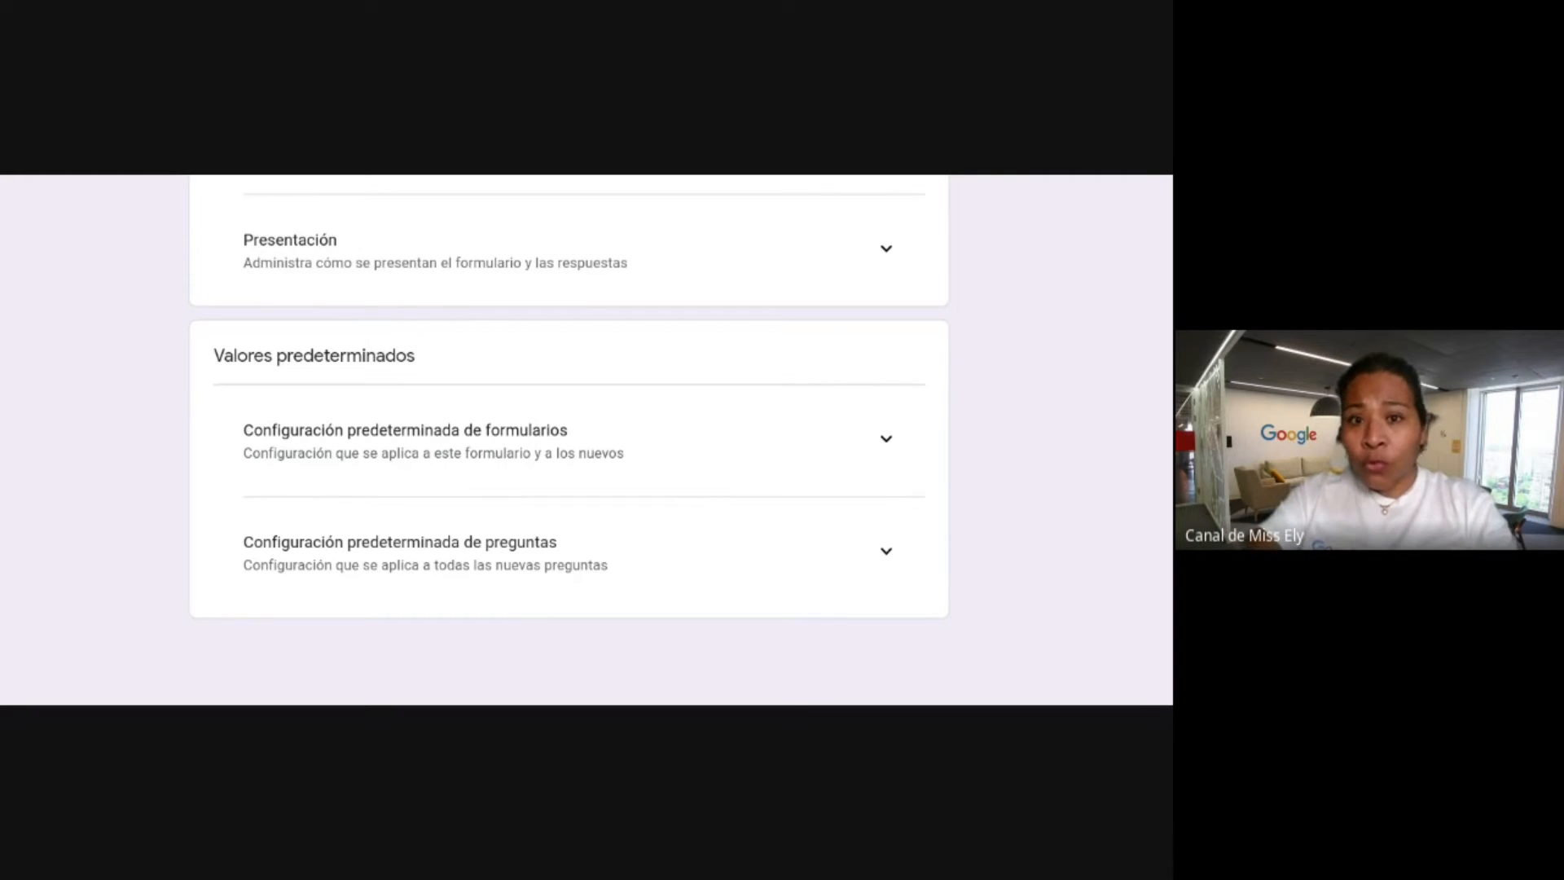
scroll(622, 472, "up", 15)
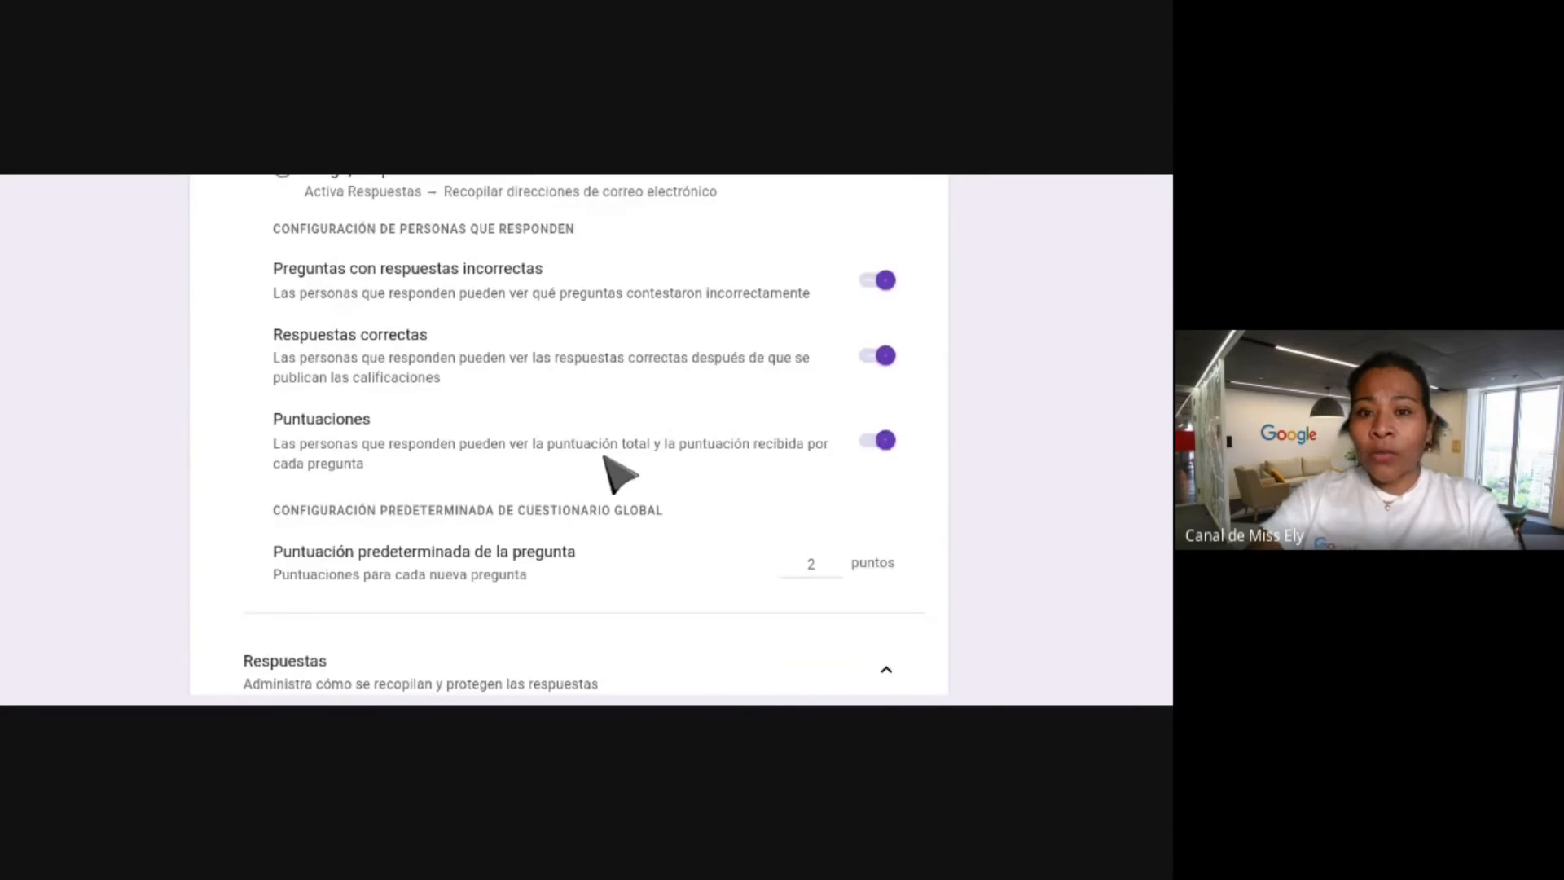
scroll(620, 472, "down", 3)
scroll(619, 473, "up", 3)
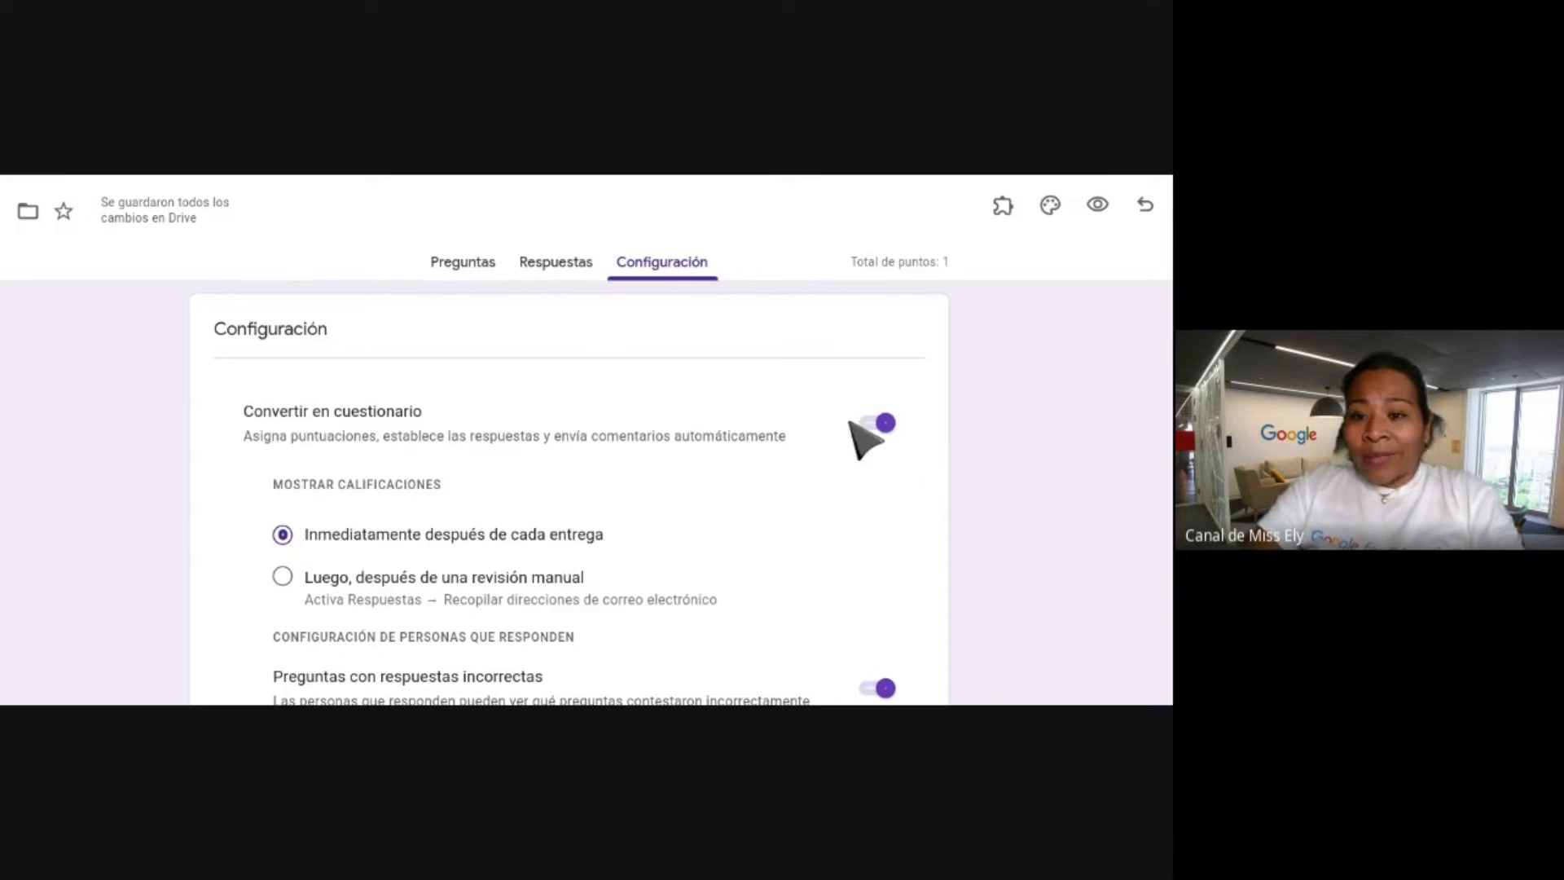
scroll(896, 464, "down", 2)
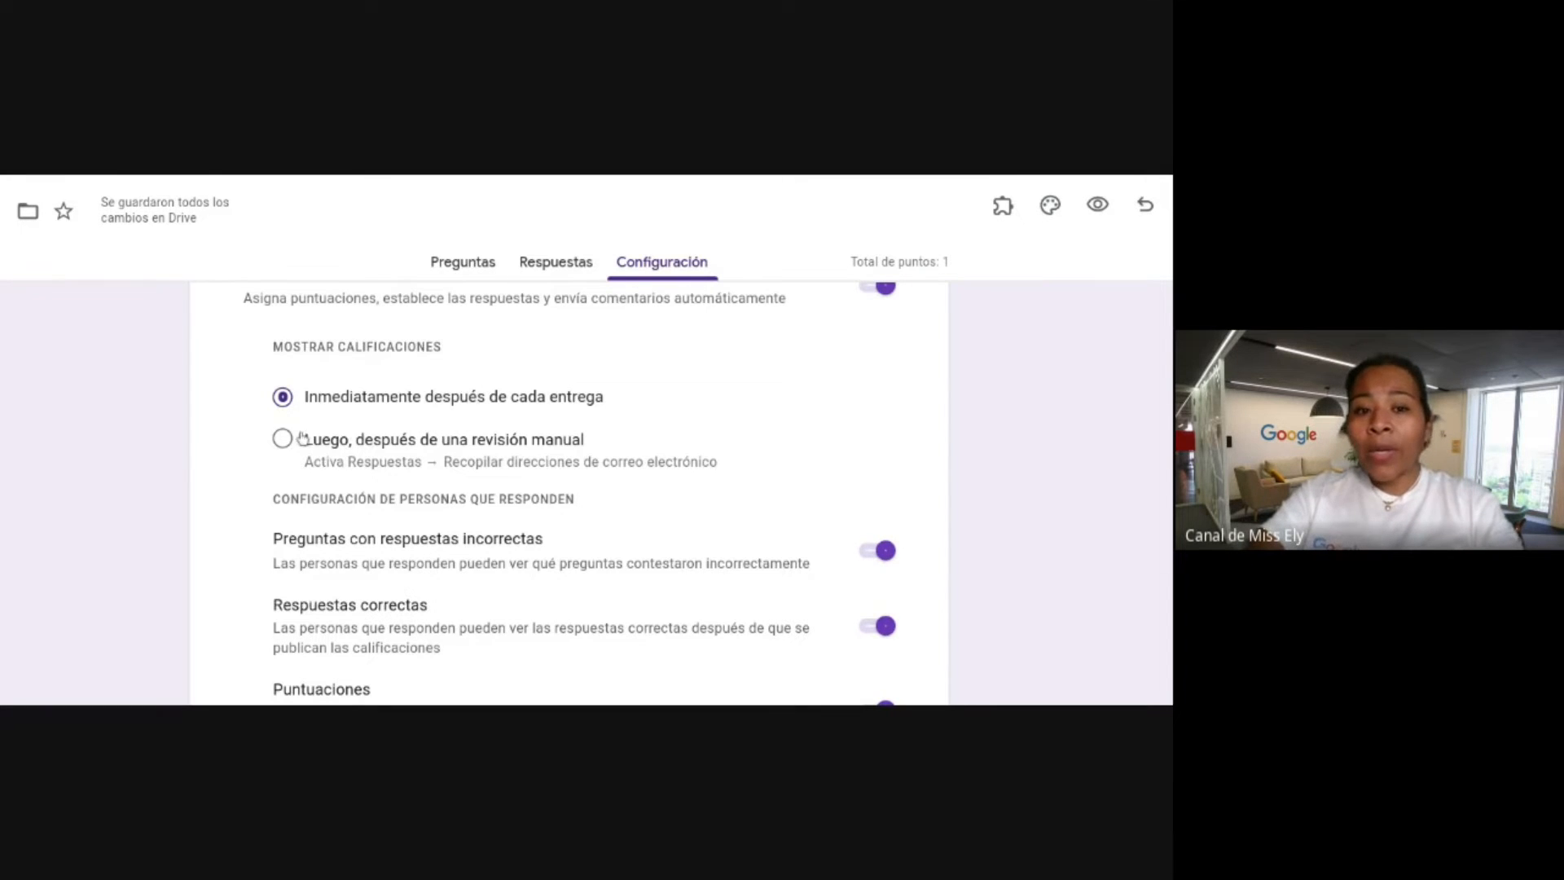
Set Mostrar calificaciones to 'Luego, después de una revisión manual'.
left_click(285, 440)
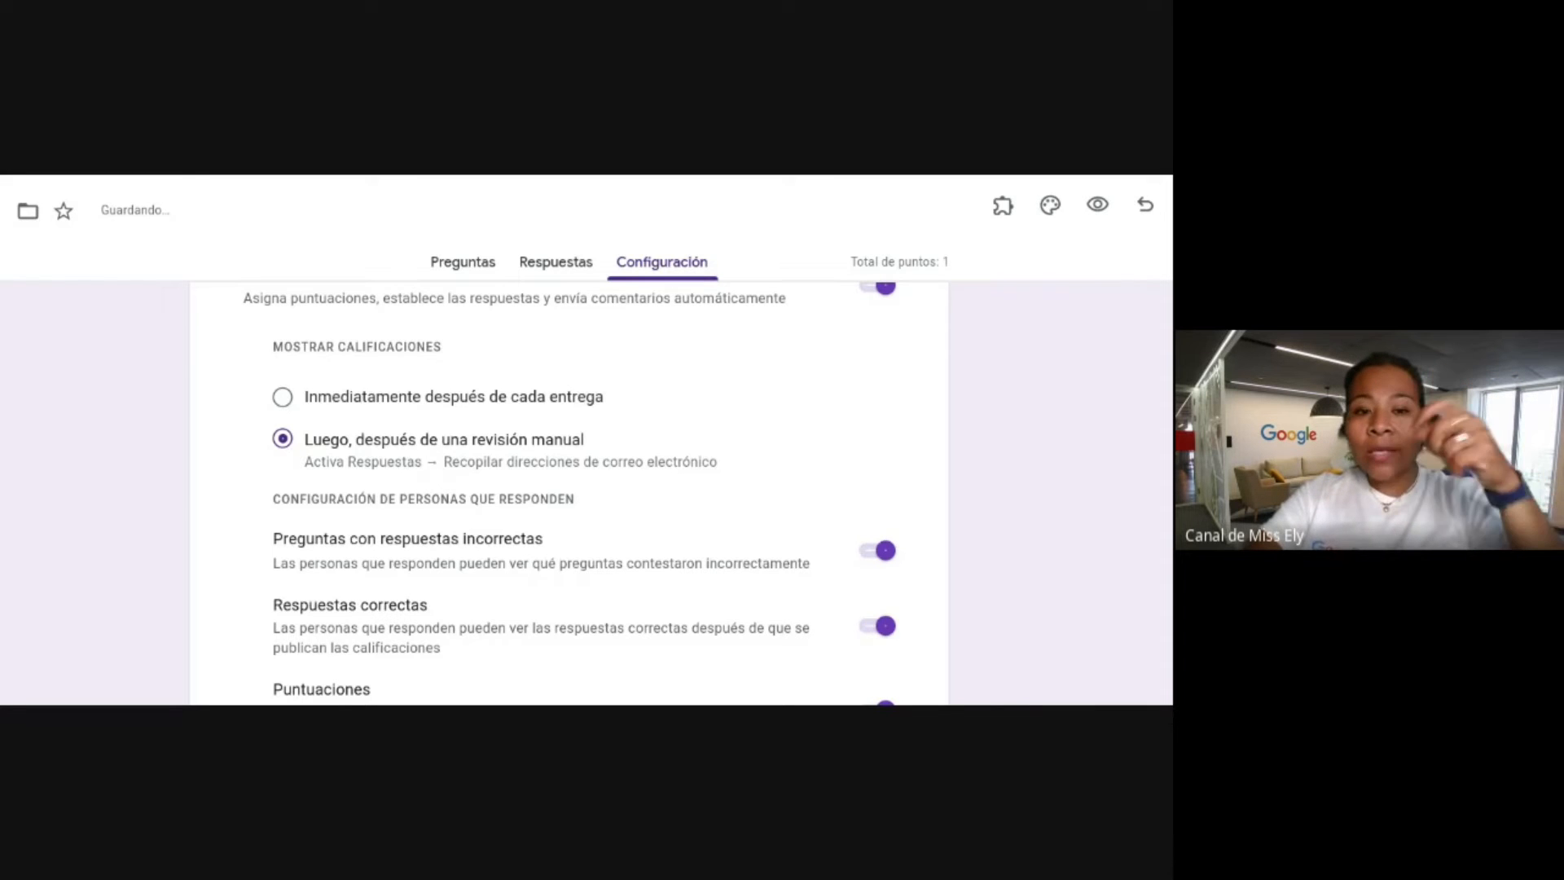
scroll(350, 367, "down", 2)
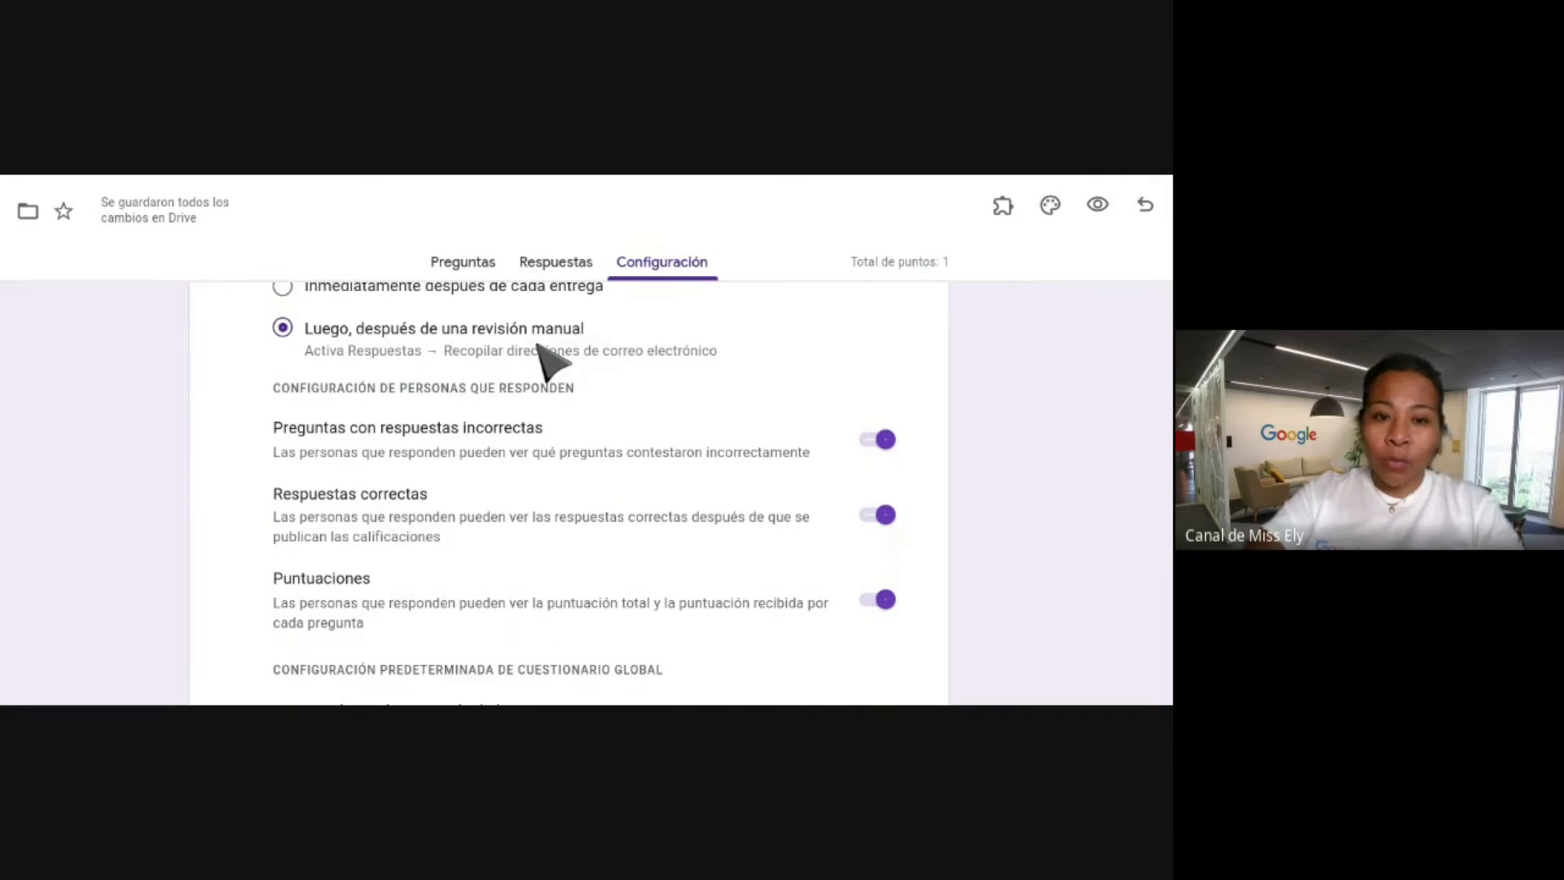
scroll(746, 401, "down", 1)
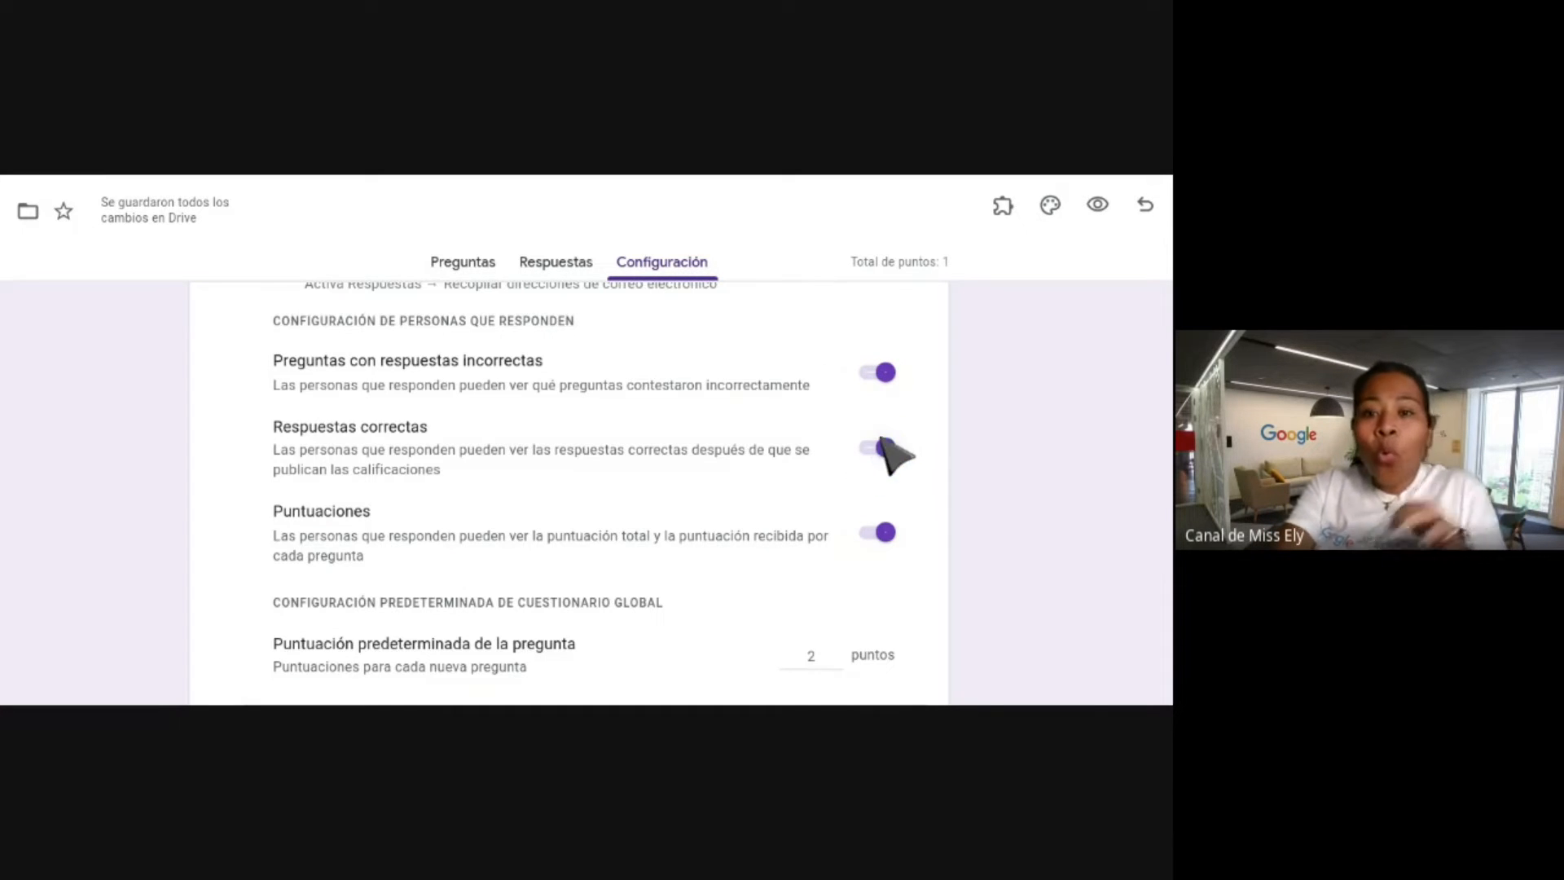
Switch off Respuestas correctas so respondents don't see the correct answers.
scroll(927, 466, "down", 1)
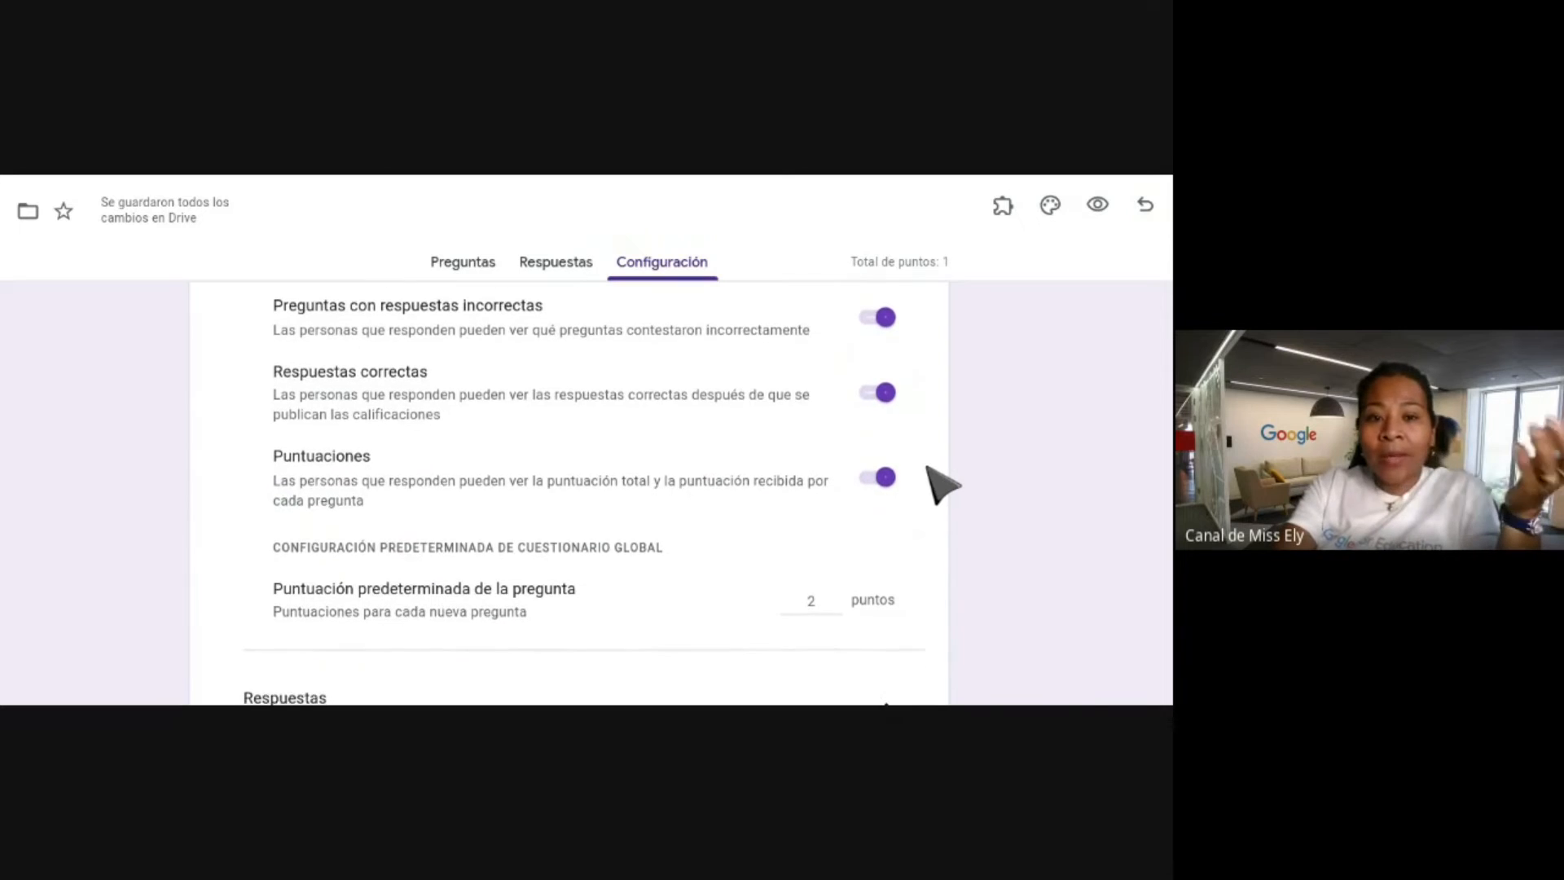
scroll(937, 482, "down", 1)
scroll(912, 424, "up", 2)
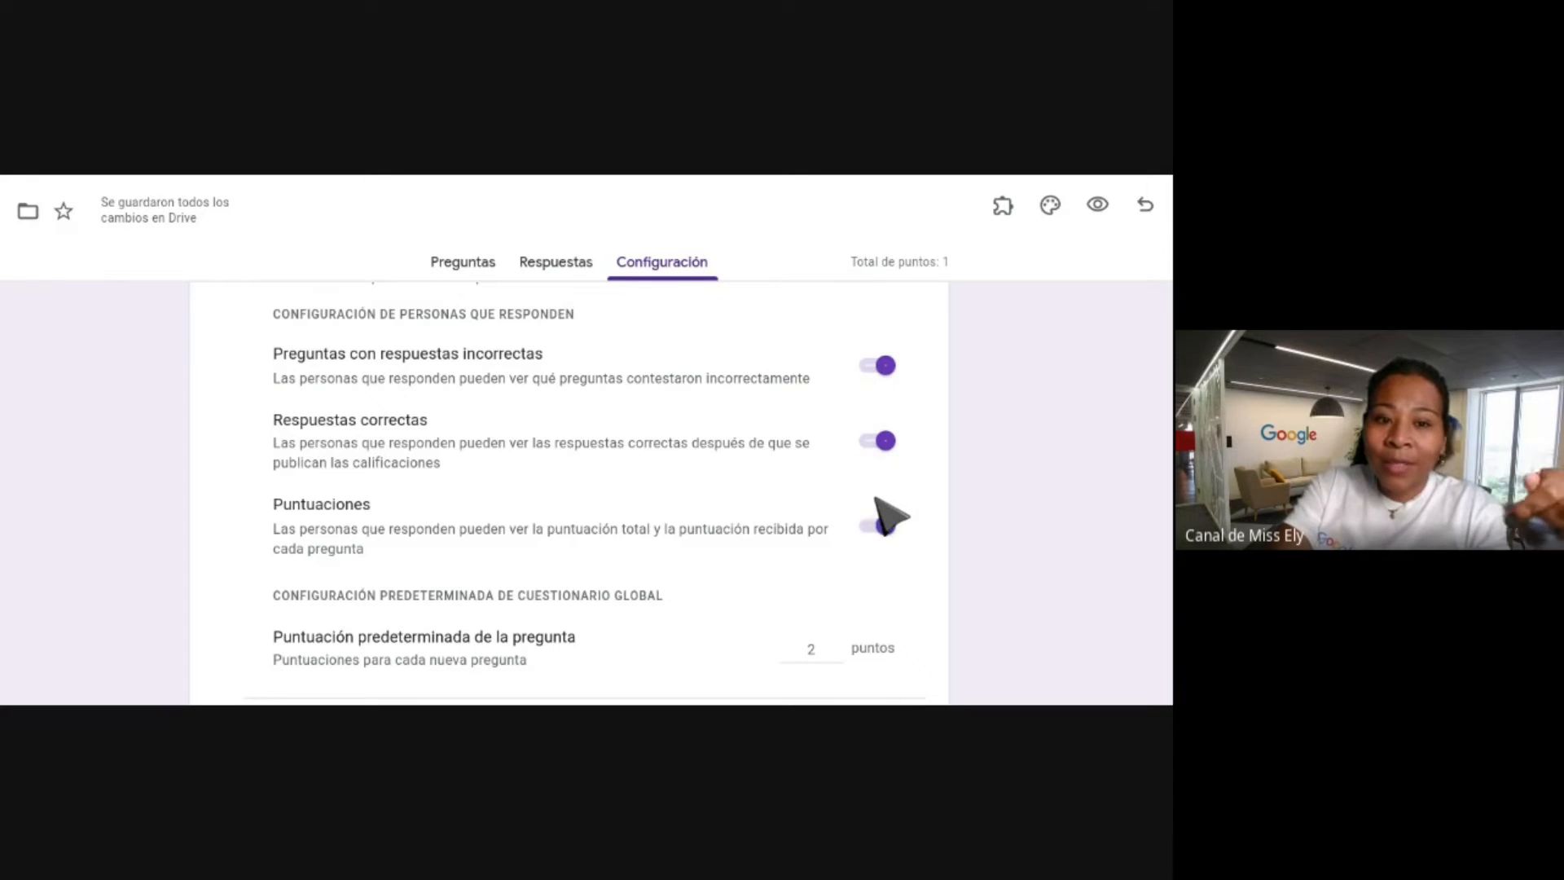
left_click(884, 444)
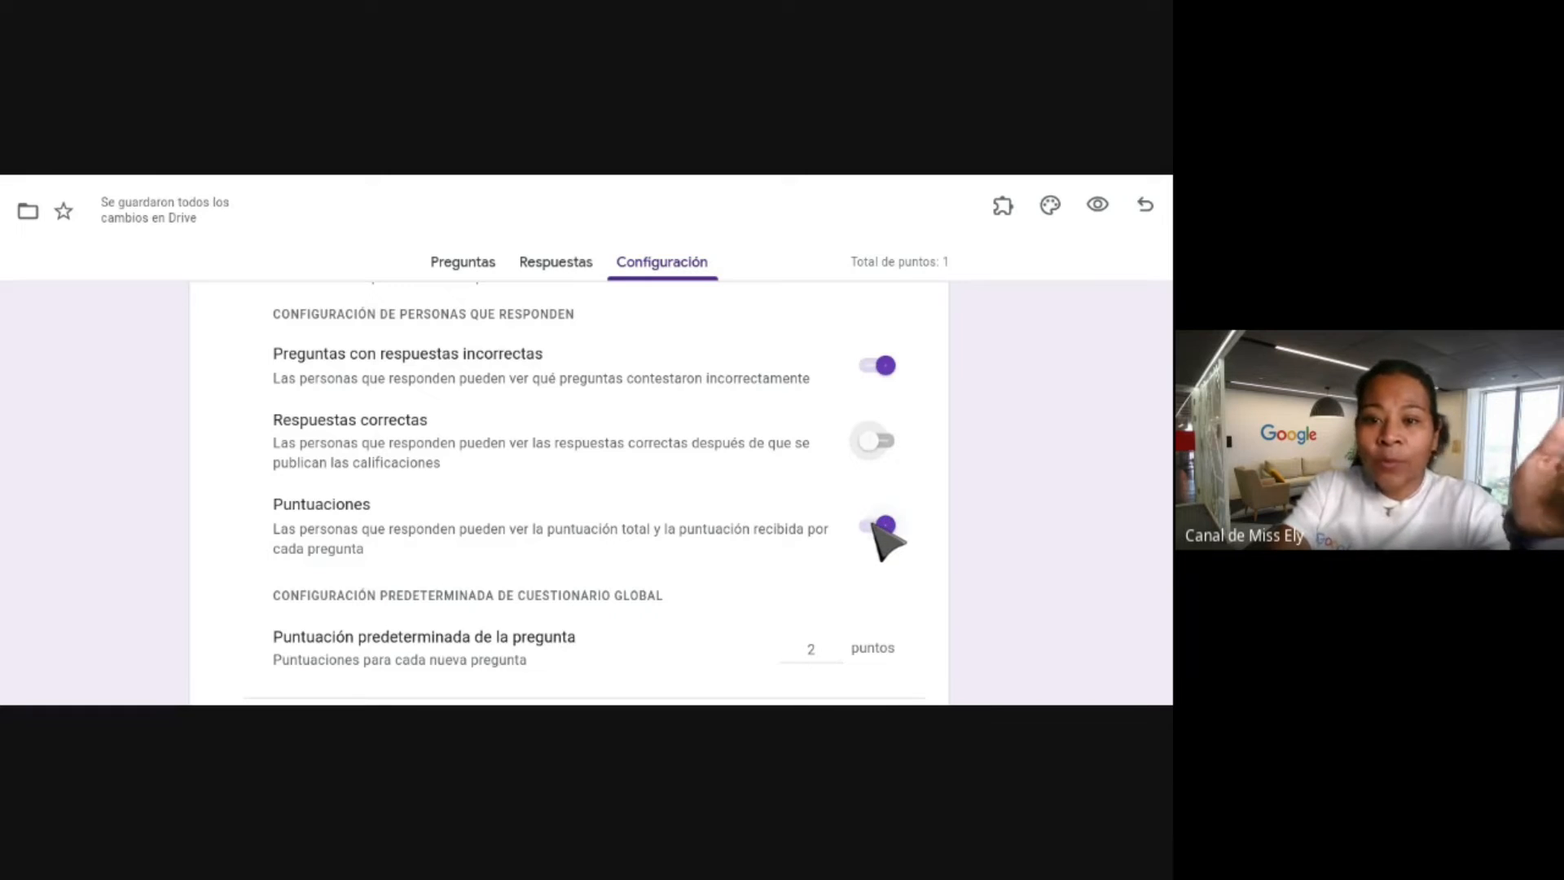
Change the default question score (Puntuación predeterminada) from 2 to 1 point.
scroll(879, 528, "down", 1)
scroll(877, 532, "down", 5)
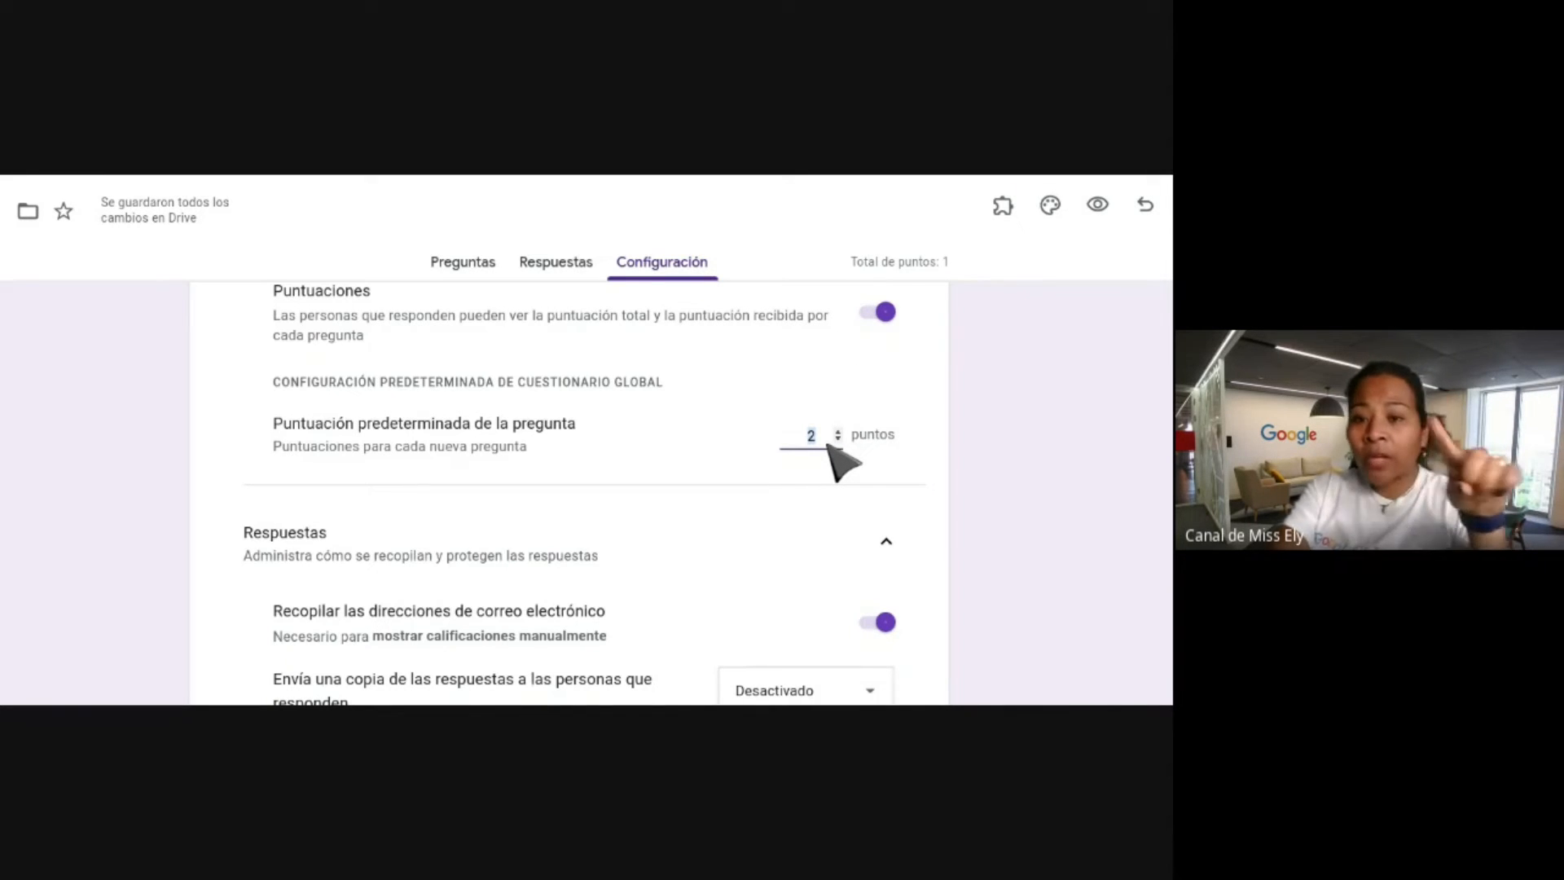
type("1")
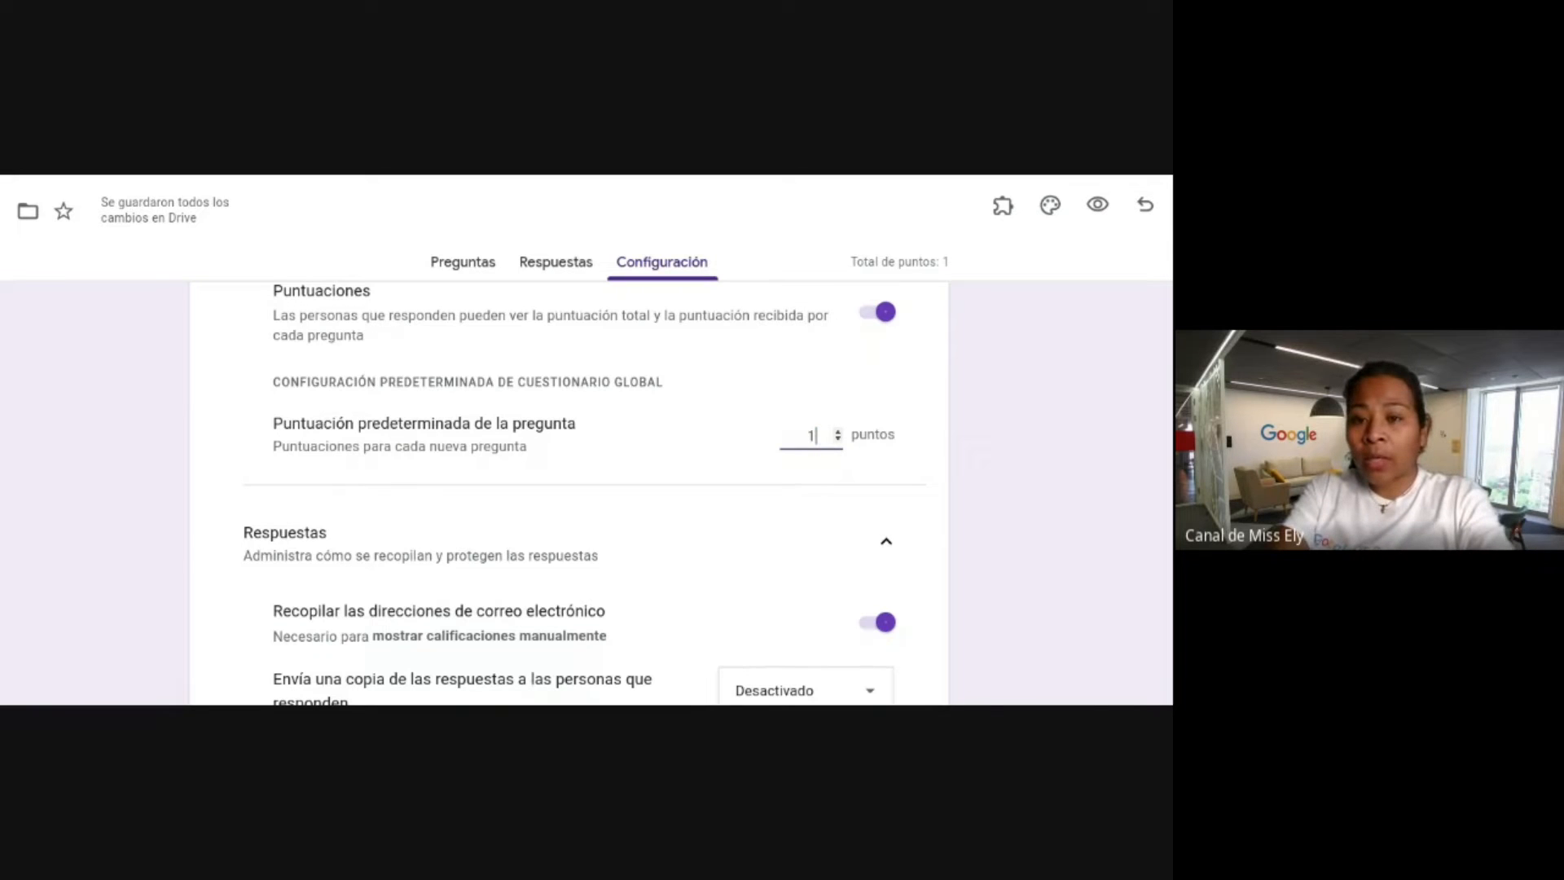
left_click(886, 434)
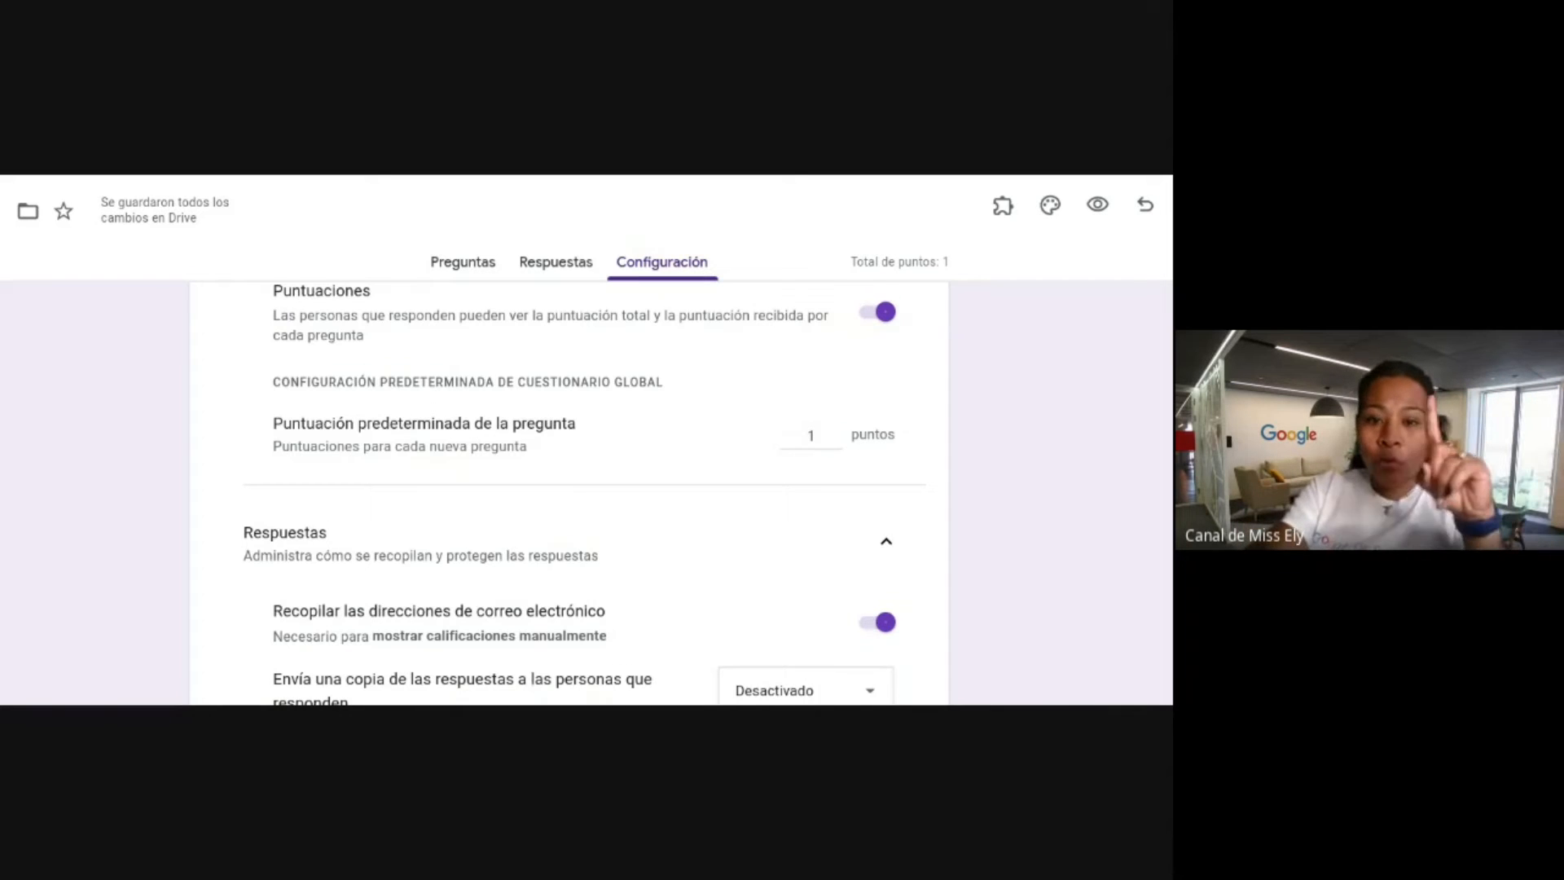
Turn off email collection, allow editing responses, and limit each respondent to 1 response.
scroll(570, 489, "down", 3)
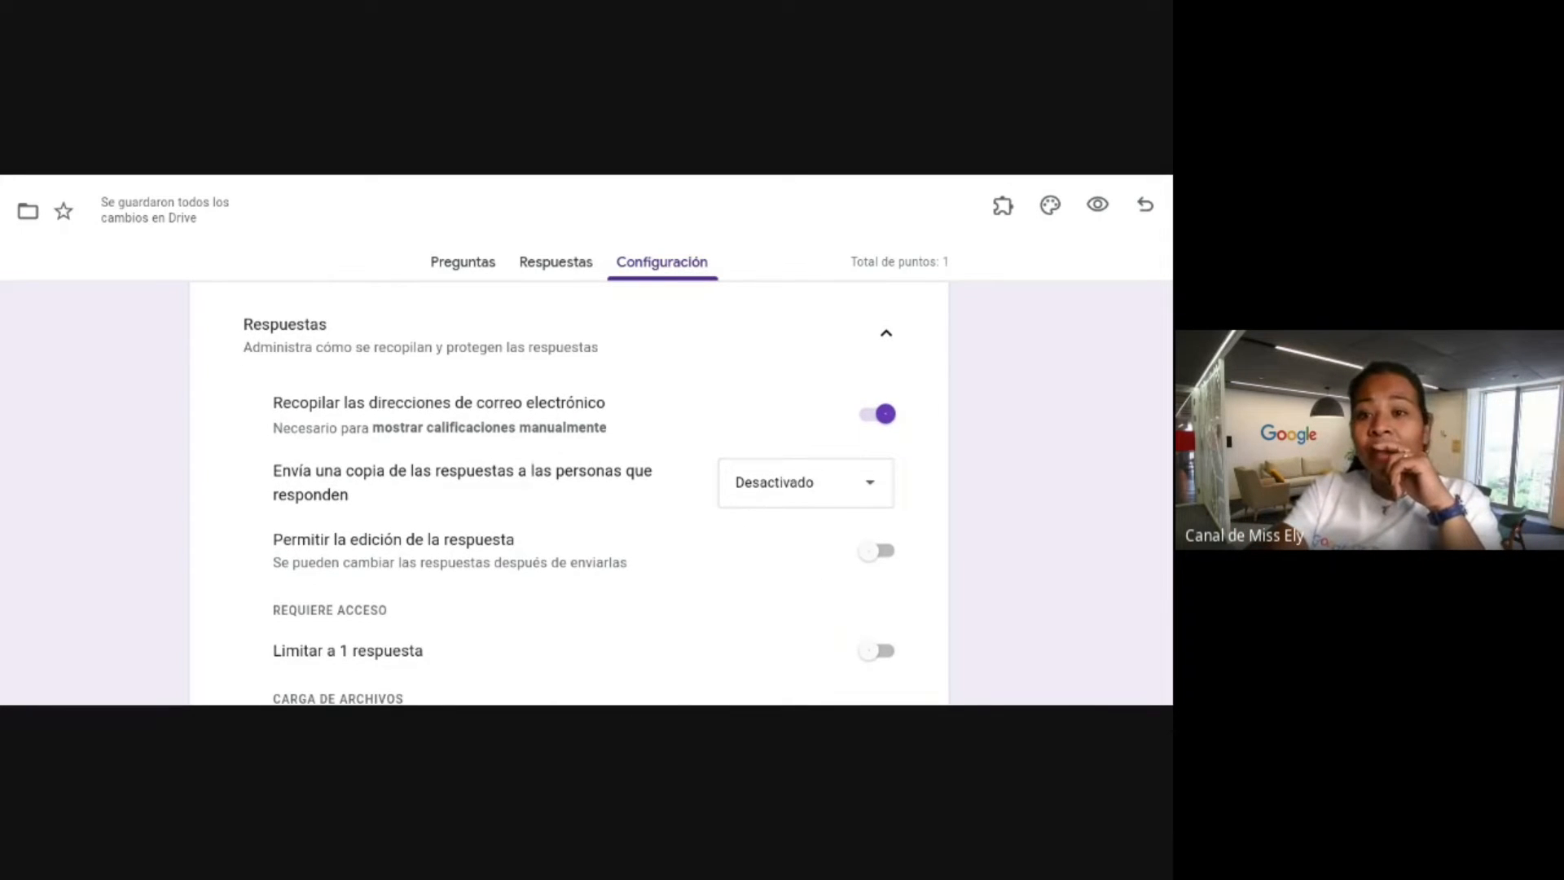
left_click(873, 416)
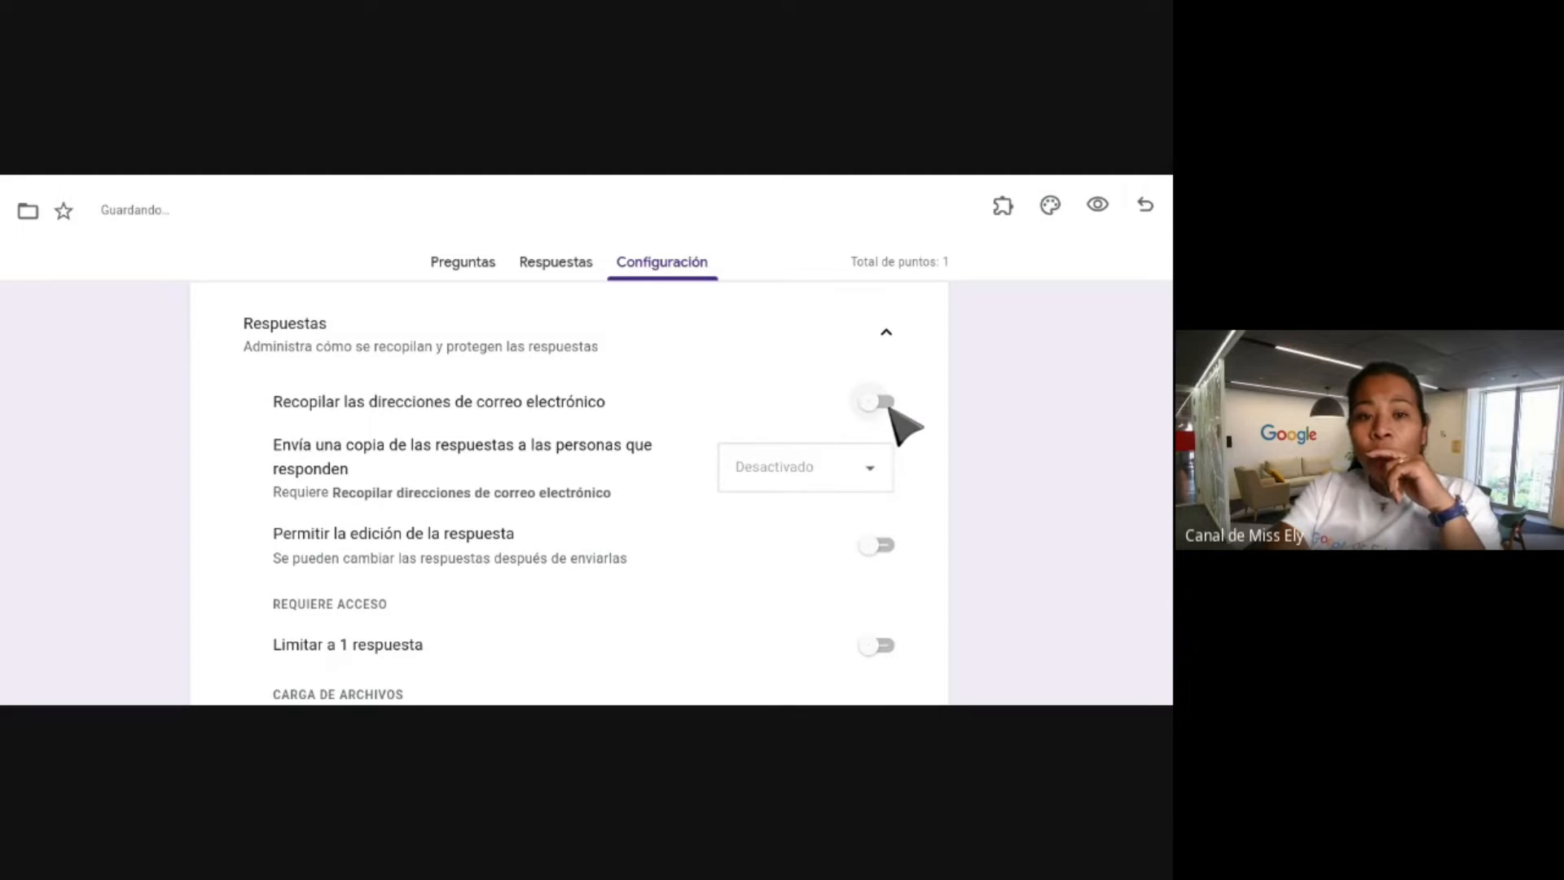
scroll(903, 429, "down", 1)
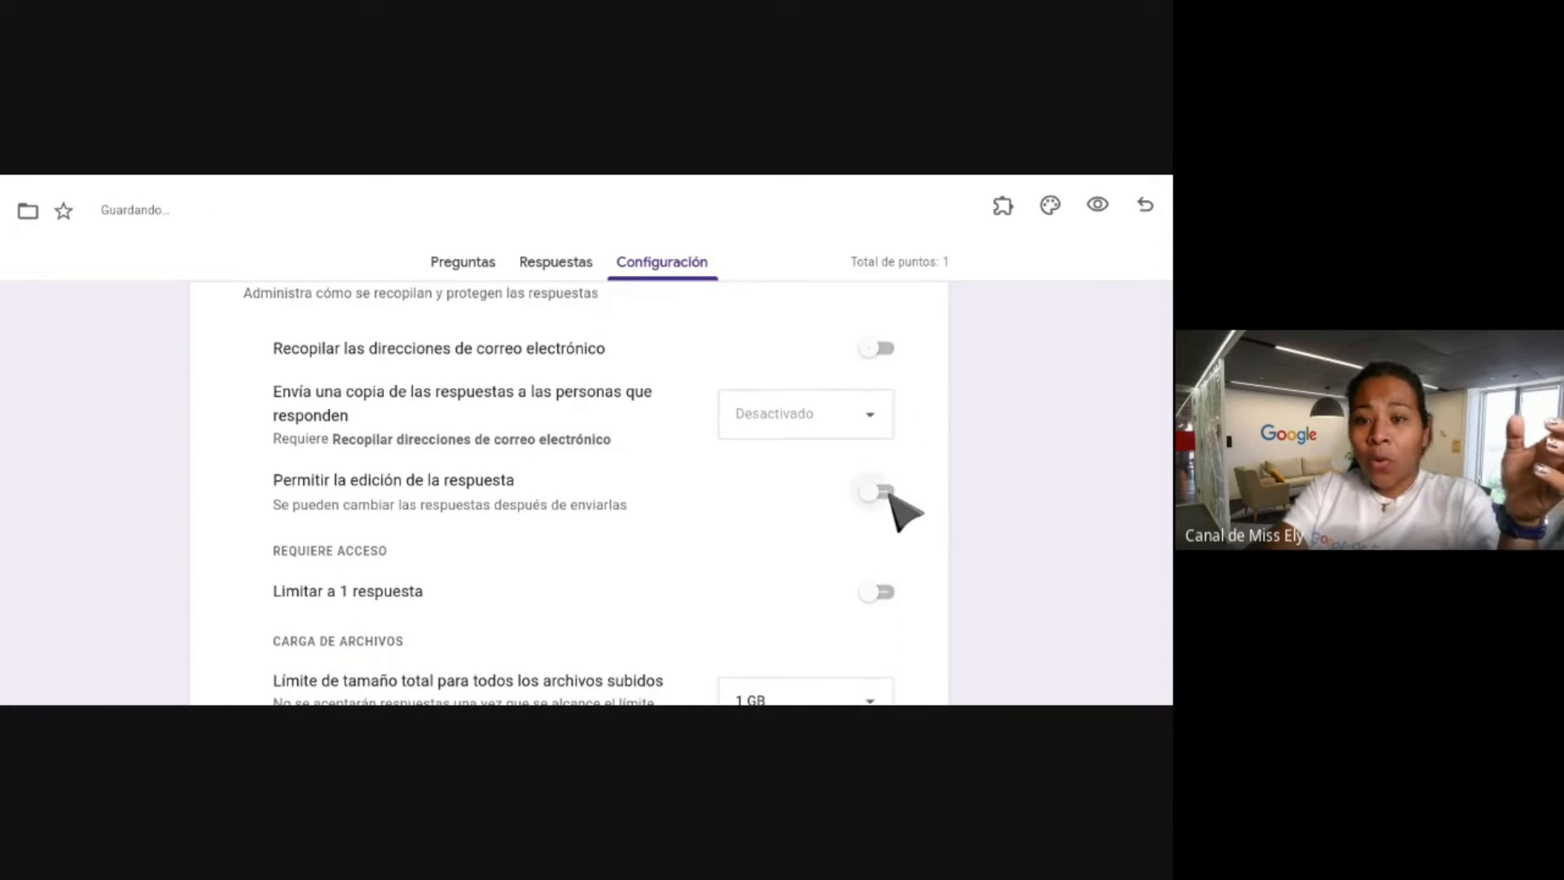
left_click(885, 494)
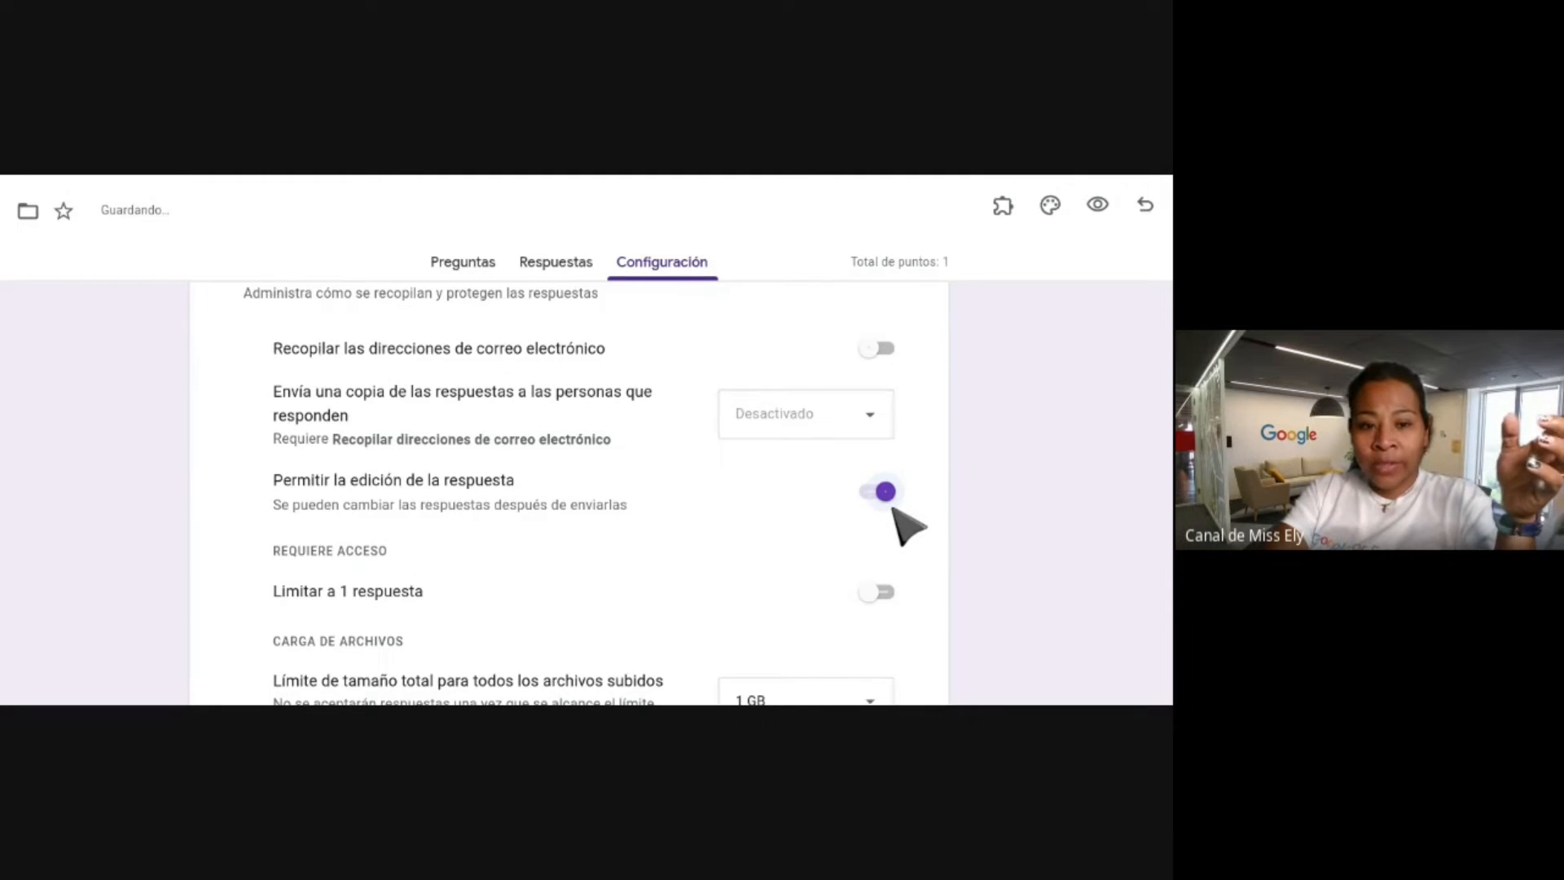
scroll(896, 513, "down", 2)
left_click(880, 473)
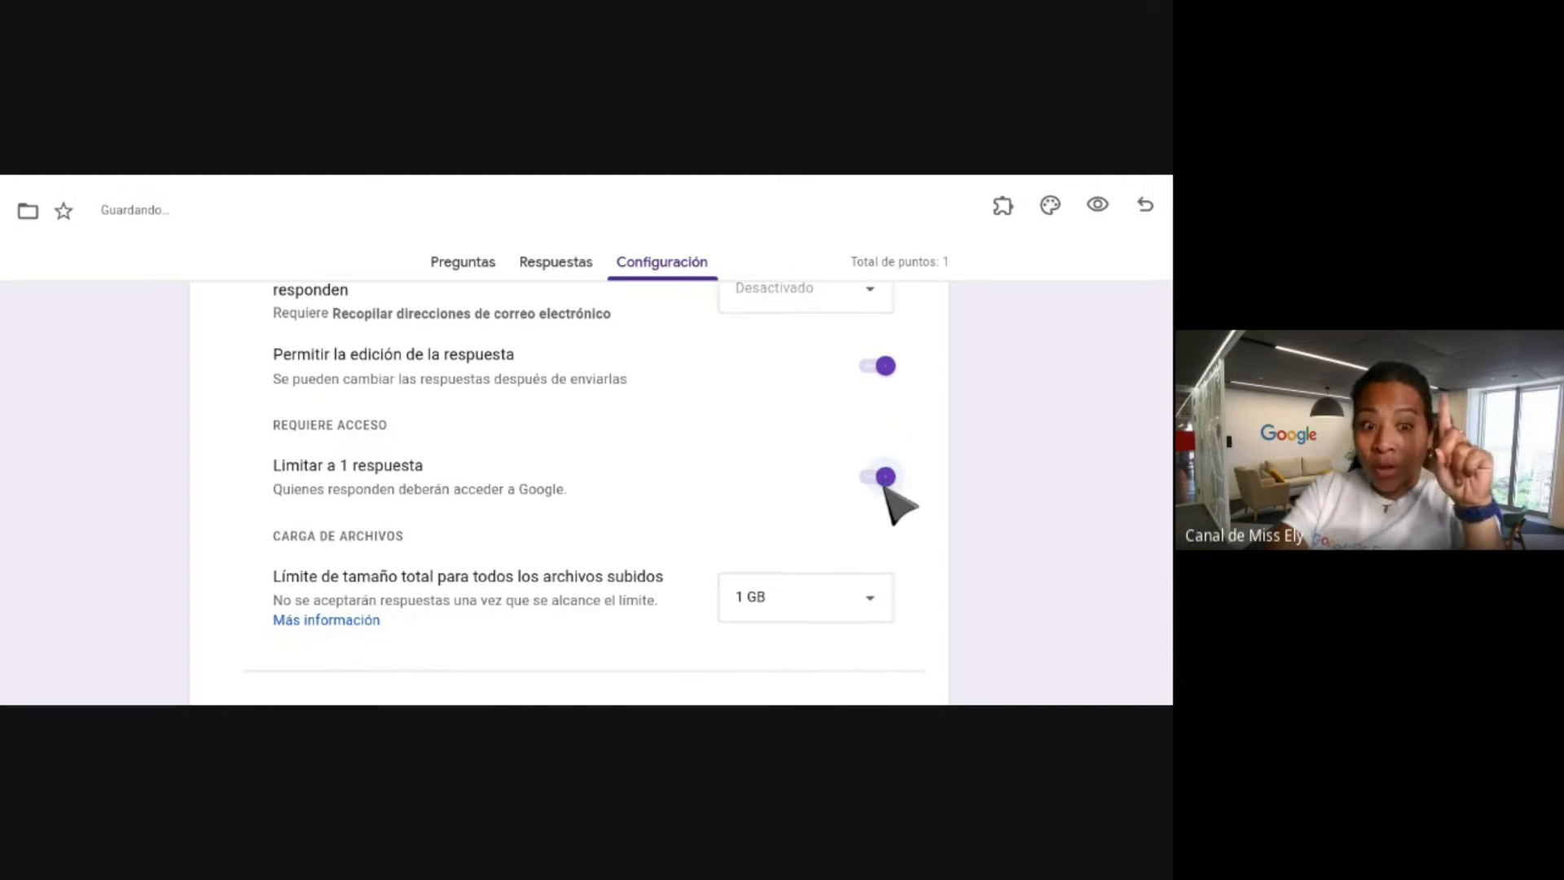
scroll(887, 489, "down", 2)
scroll(570, 489, "down", 5)
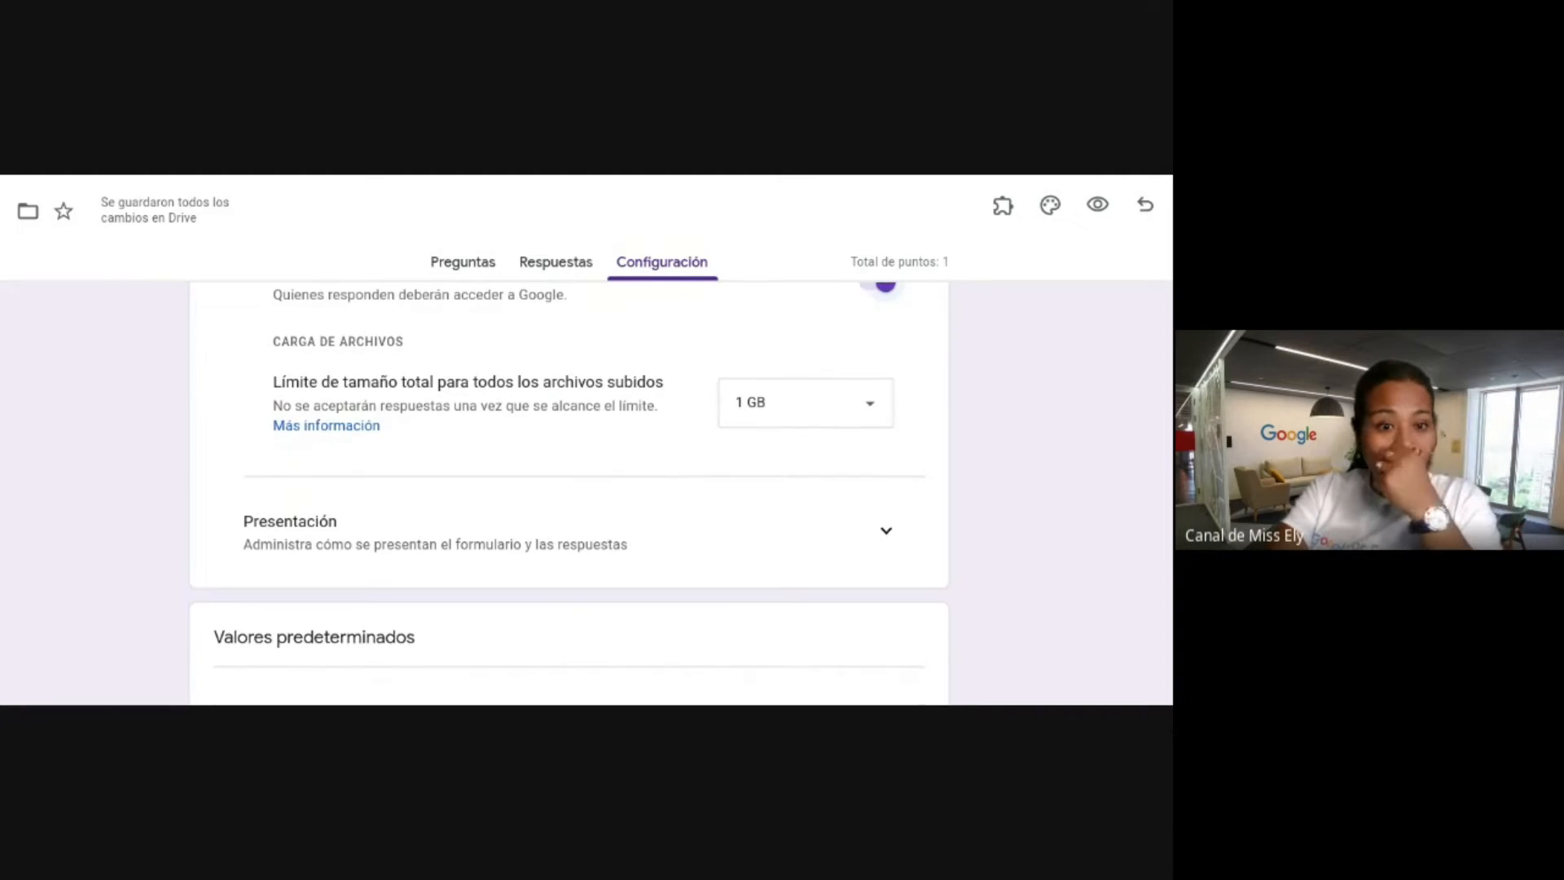
Expand the default form settings and toggle default email collection off, then back on.
scroll(570, 489, "down", 1)
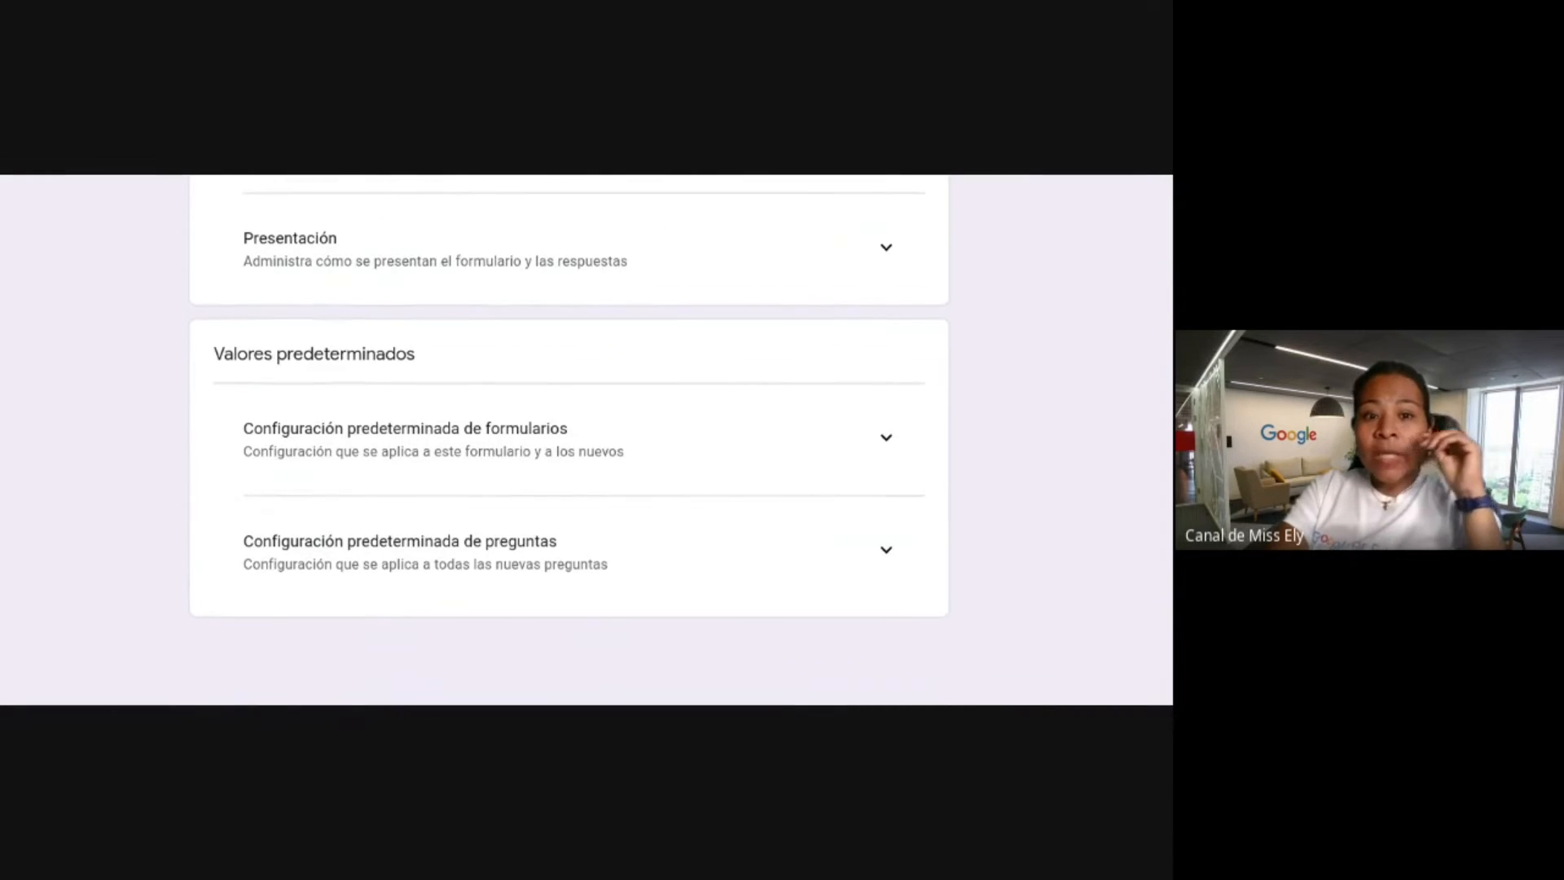
left_click(886, 440)
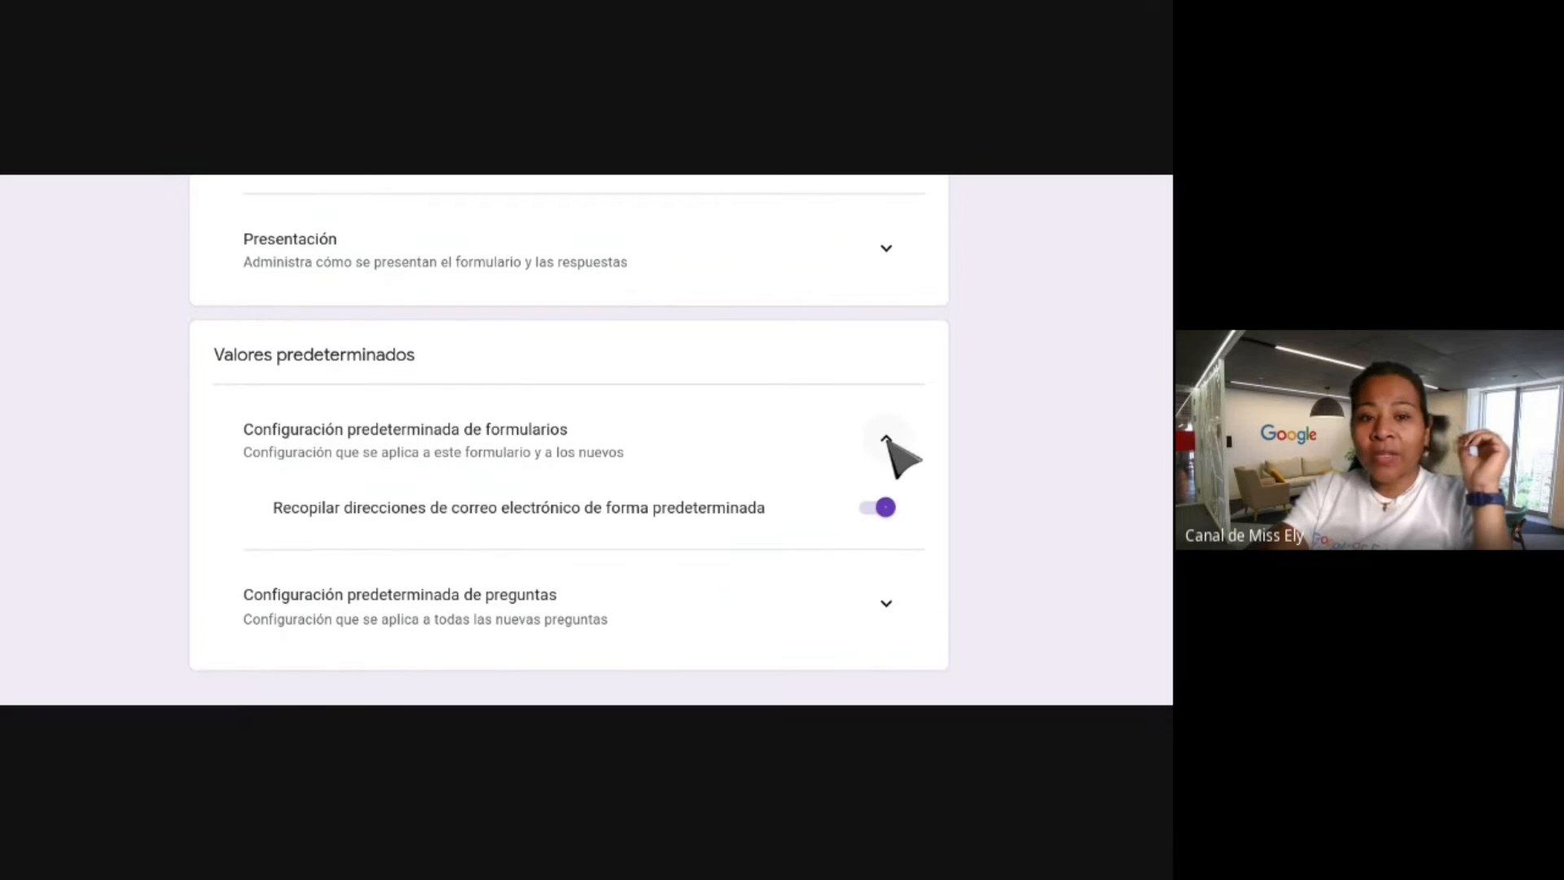
scroll(887, 444, "down", 1)
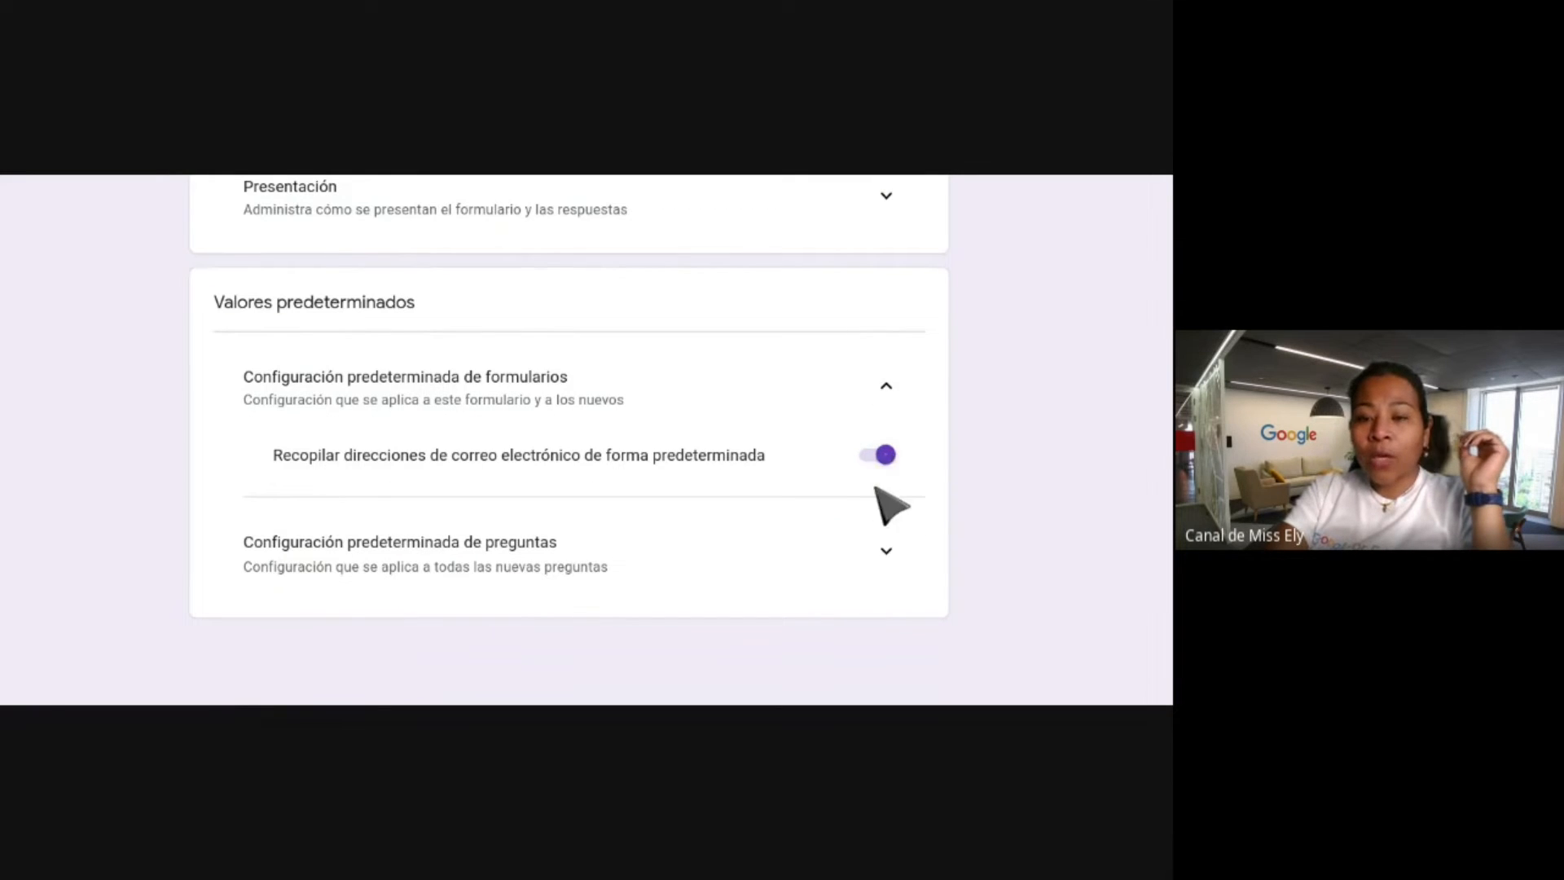
left_click(870, 454)
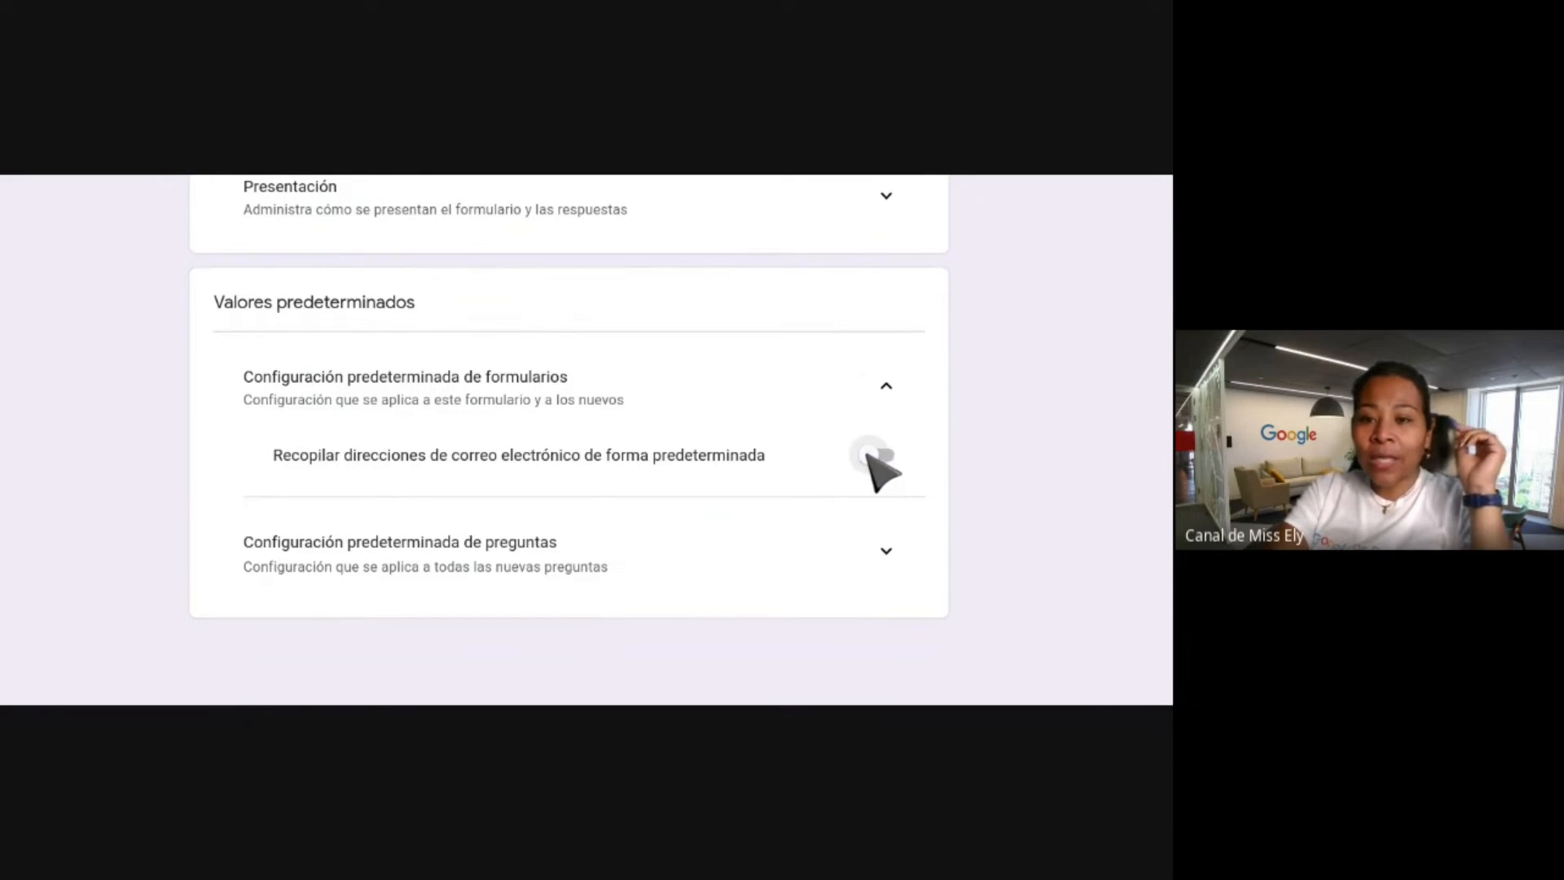
left_click(878, 455)
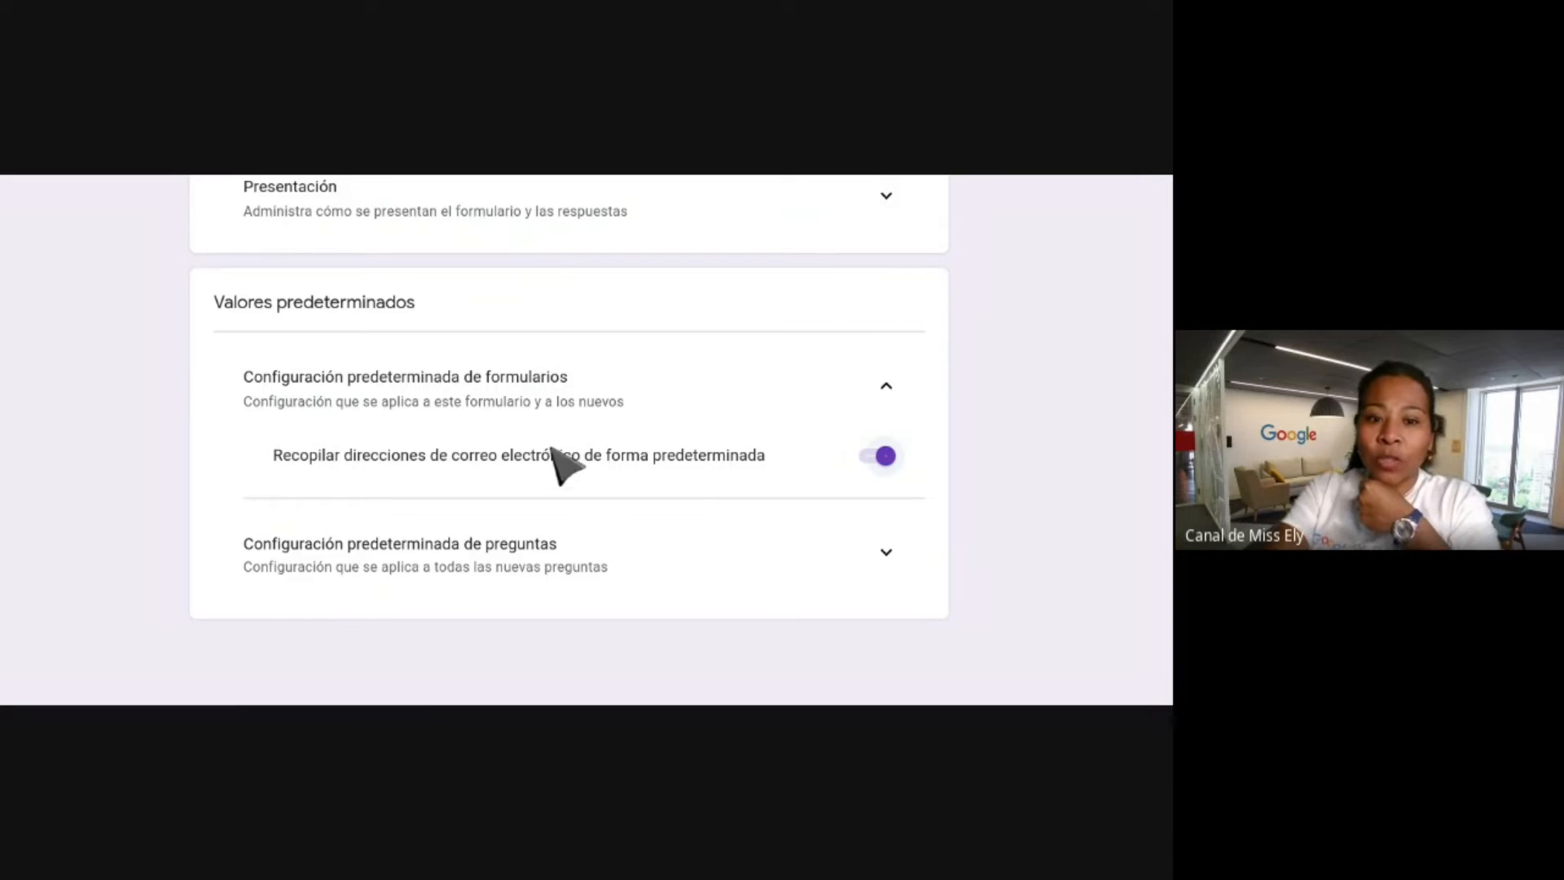
Go to the Respuestas view, showing 0 responses with responses still accepted.
scroll(554, 459, "up", 8)
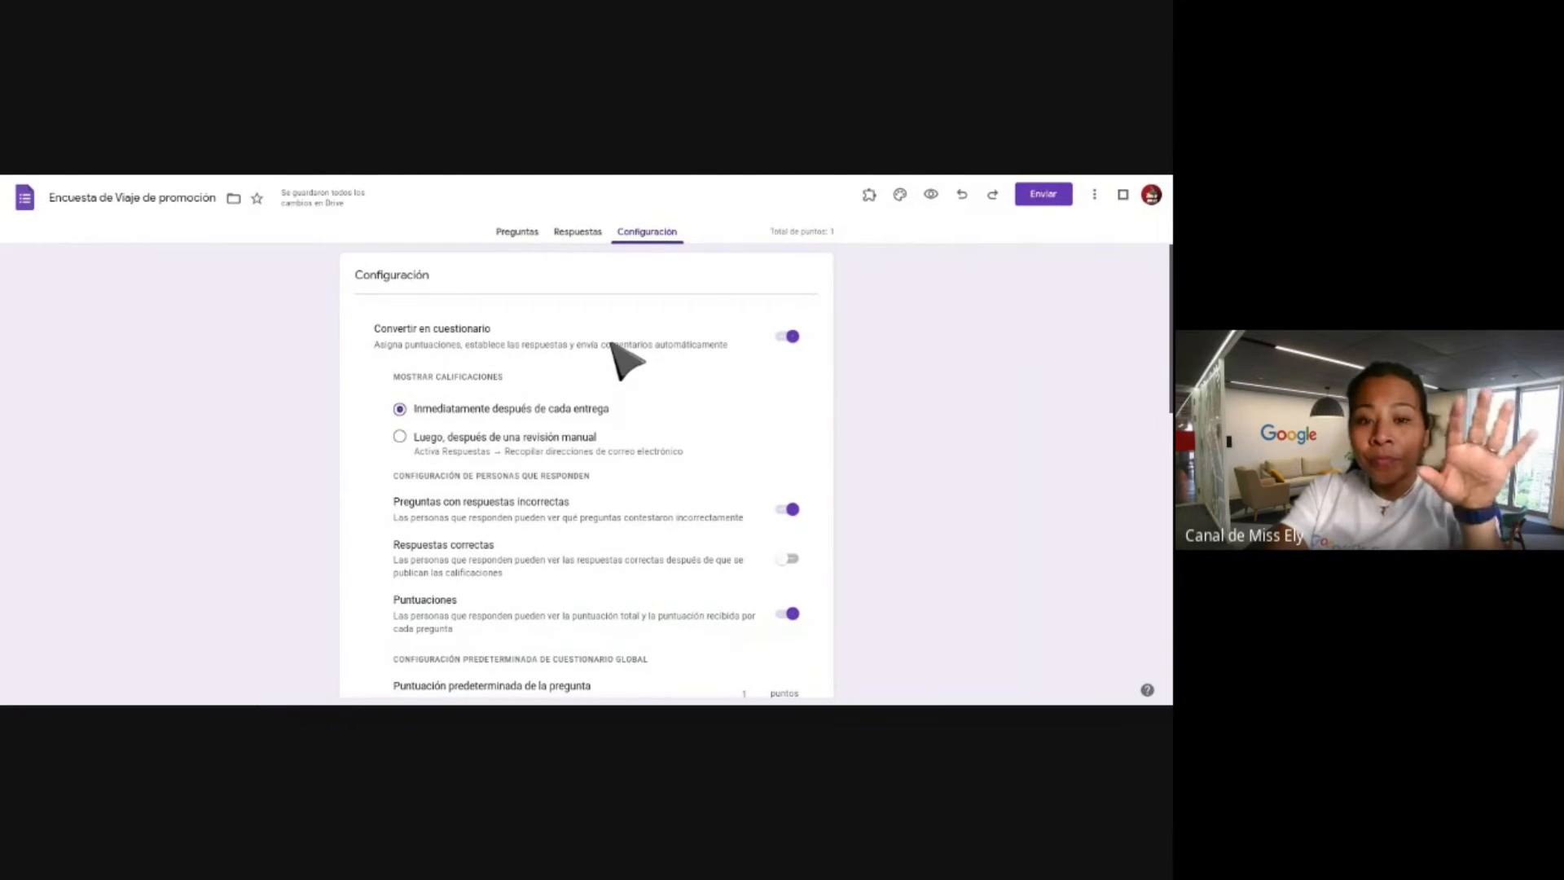
scroll(621, 356, "down", 10)
scroll(627, 359, "up", 10)
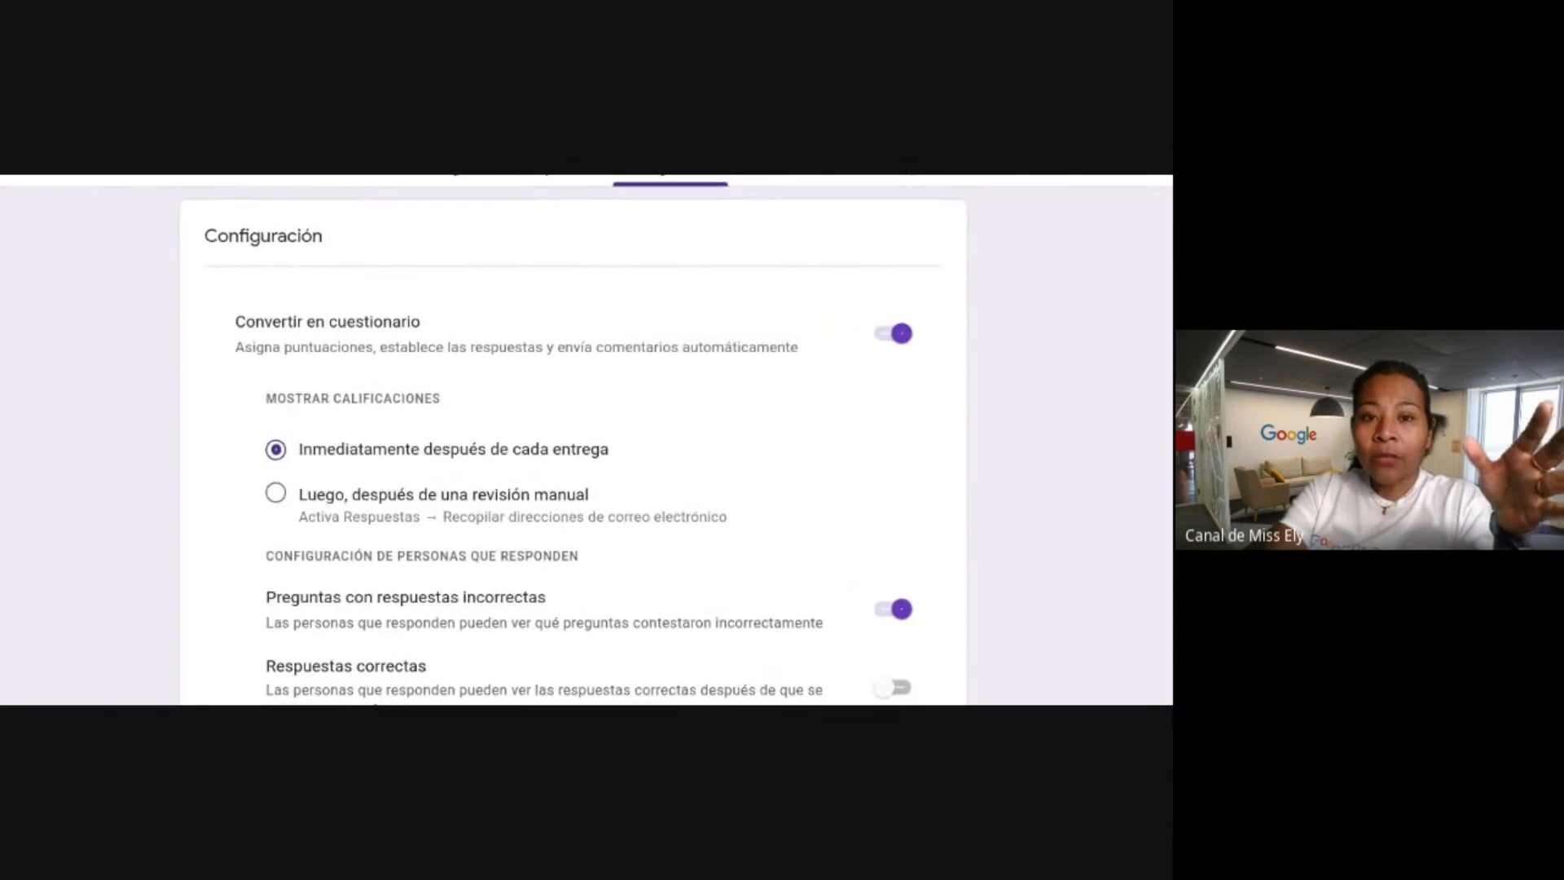
left_click(554, 265)
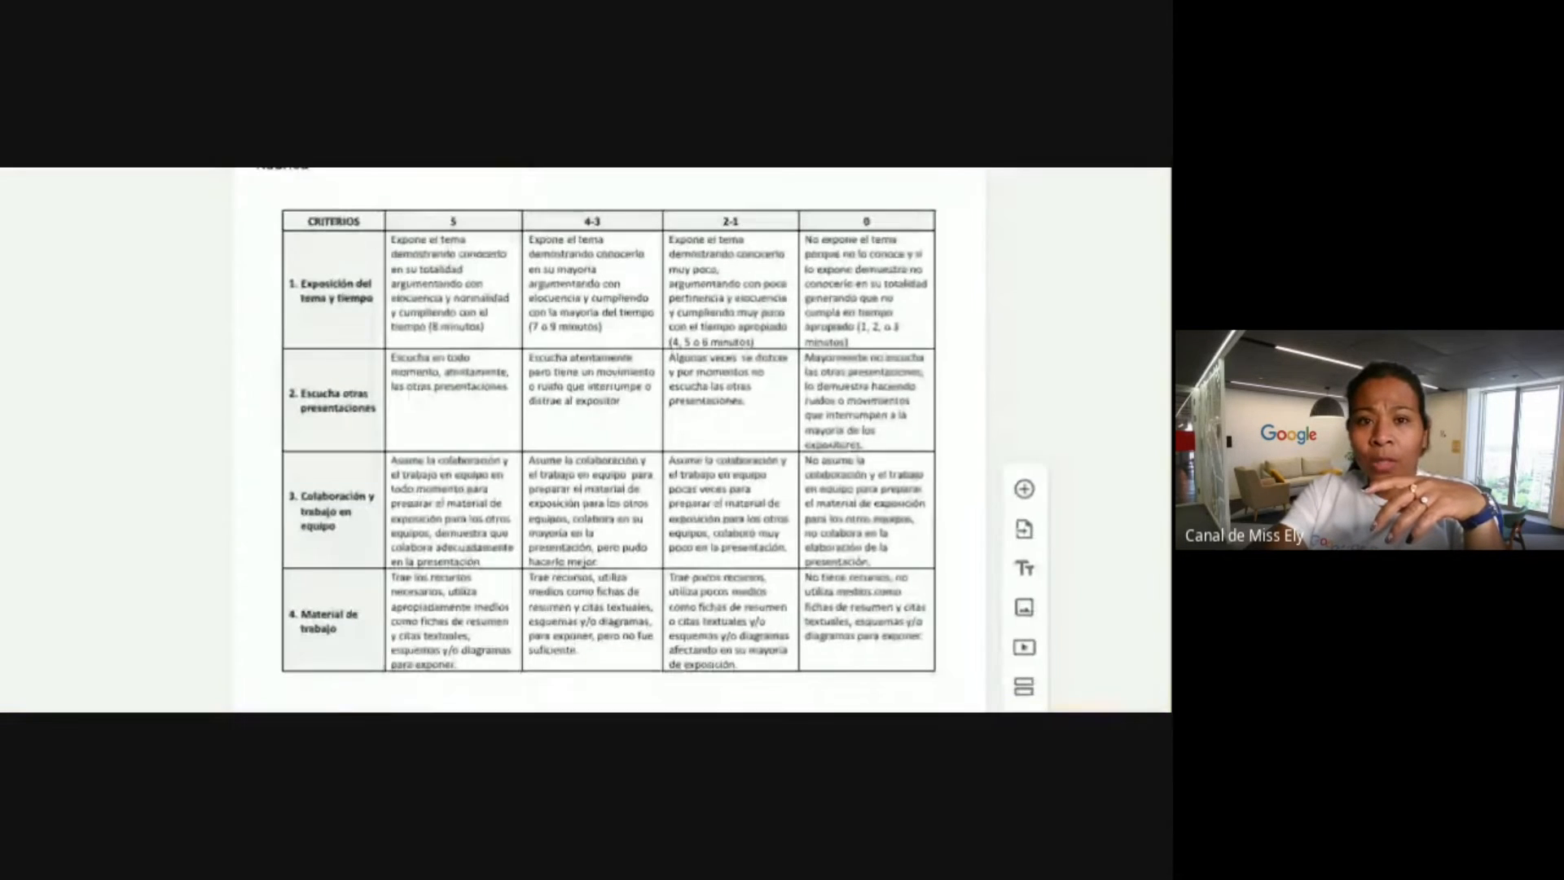
Show the 3AB-EVALÚO REJILLA form's Respuestas summary with its 265 responses.
scroll(550, 333, "up", 10)
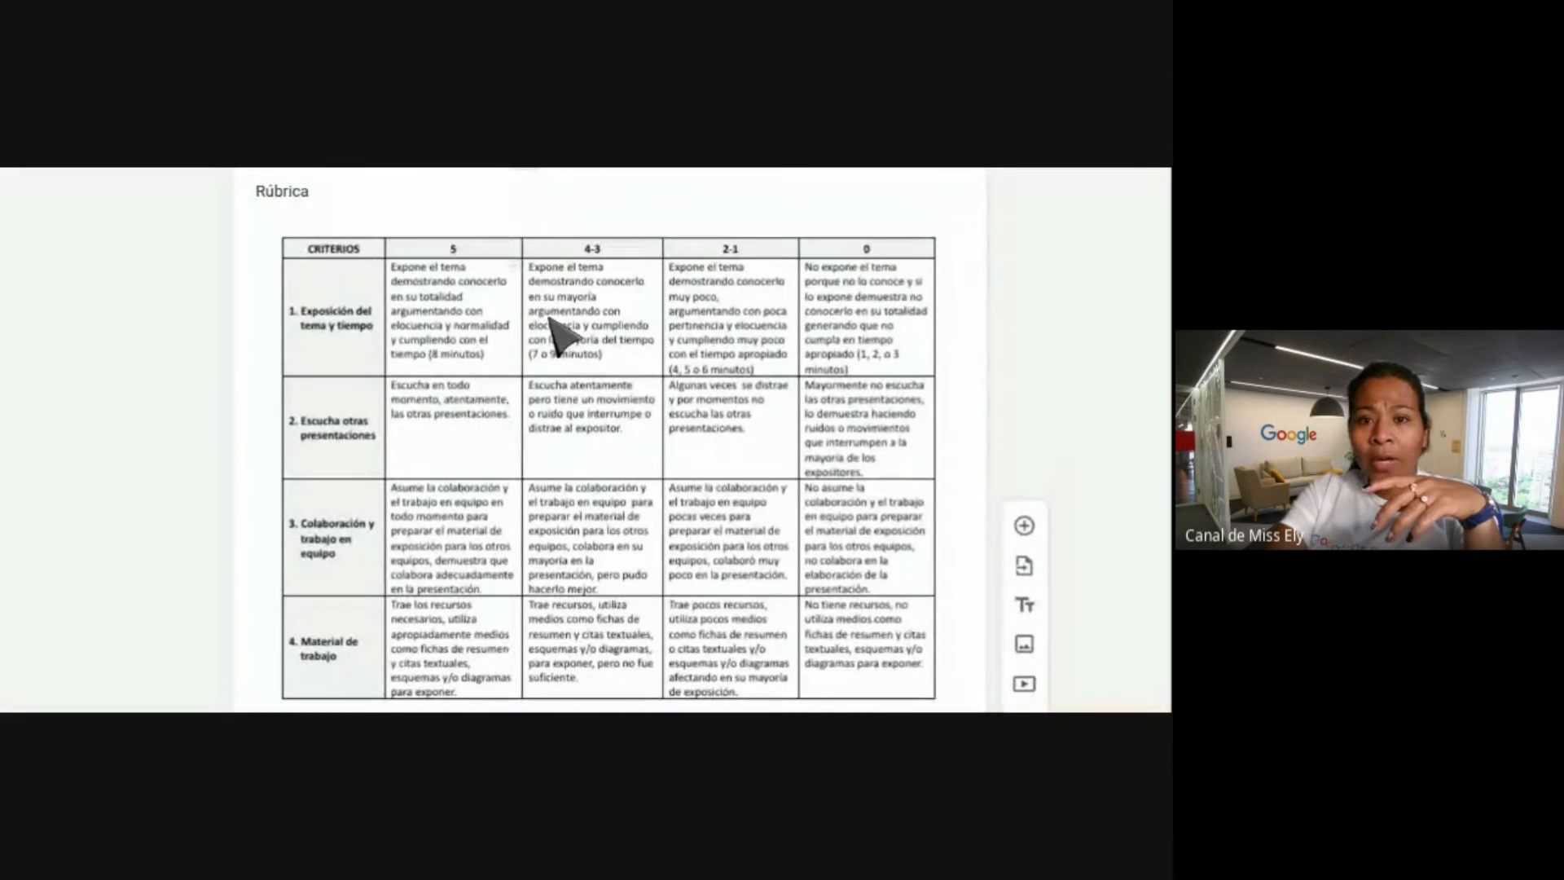
scroll(513, 125, "up", 3)
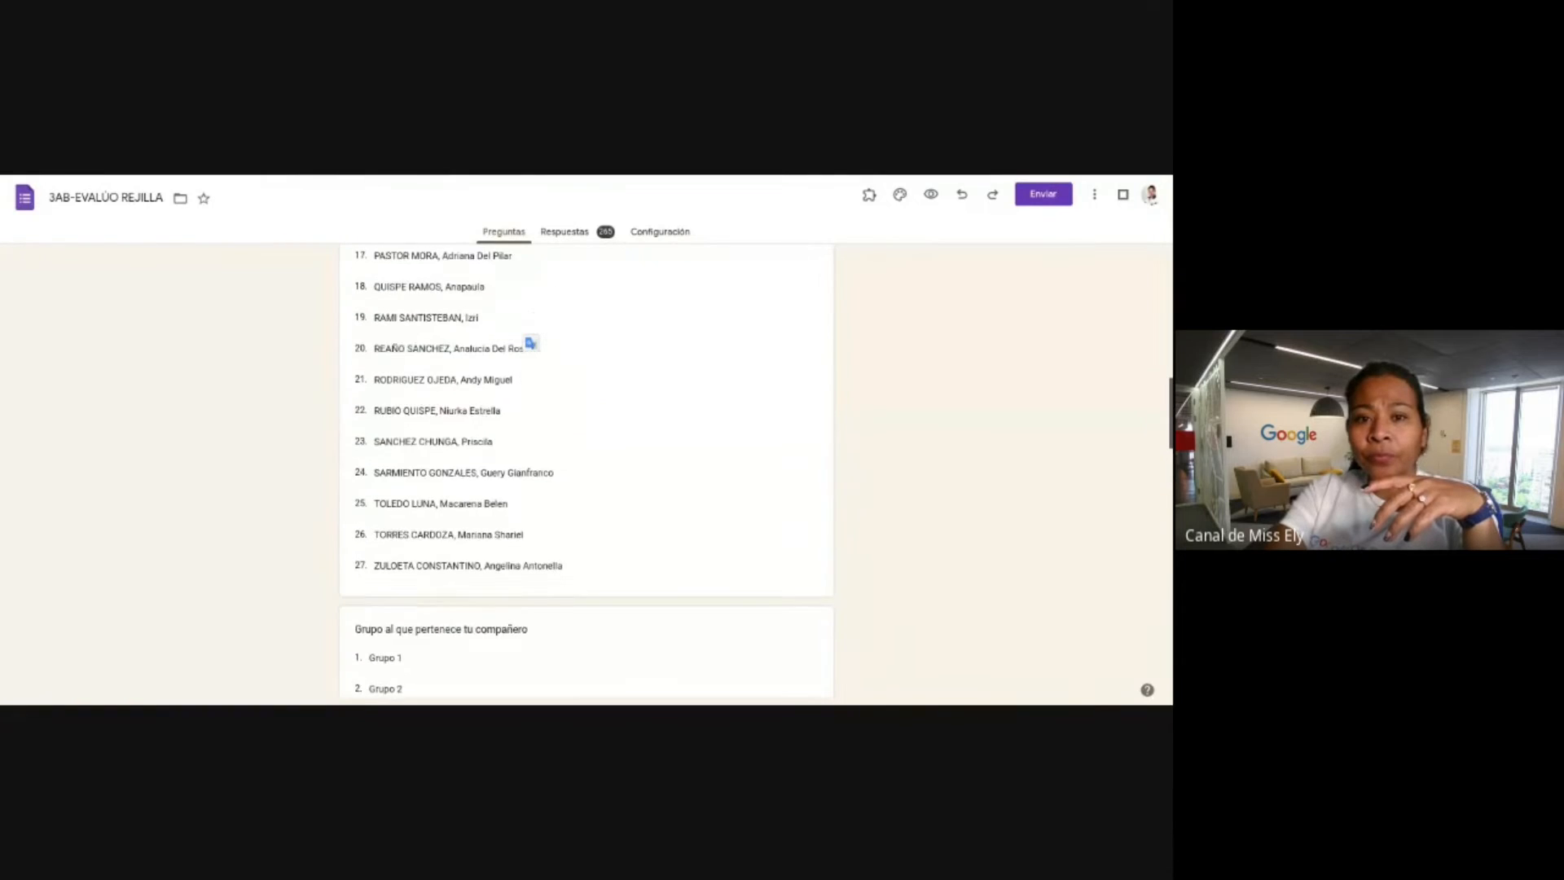
left_click(587, 236)
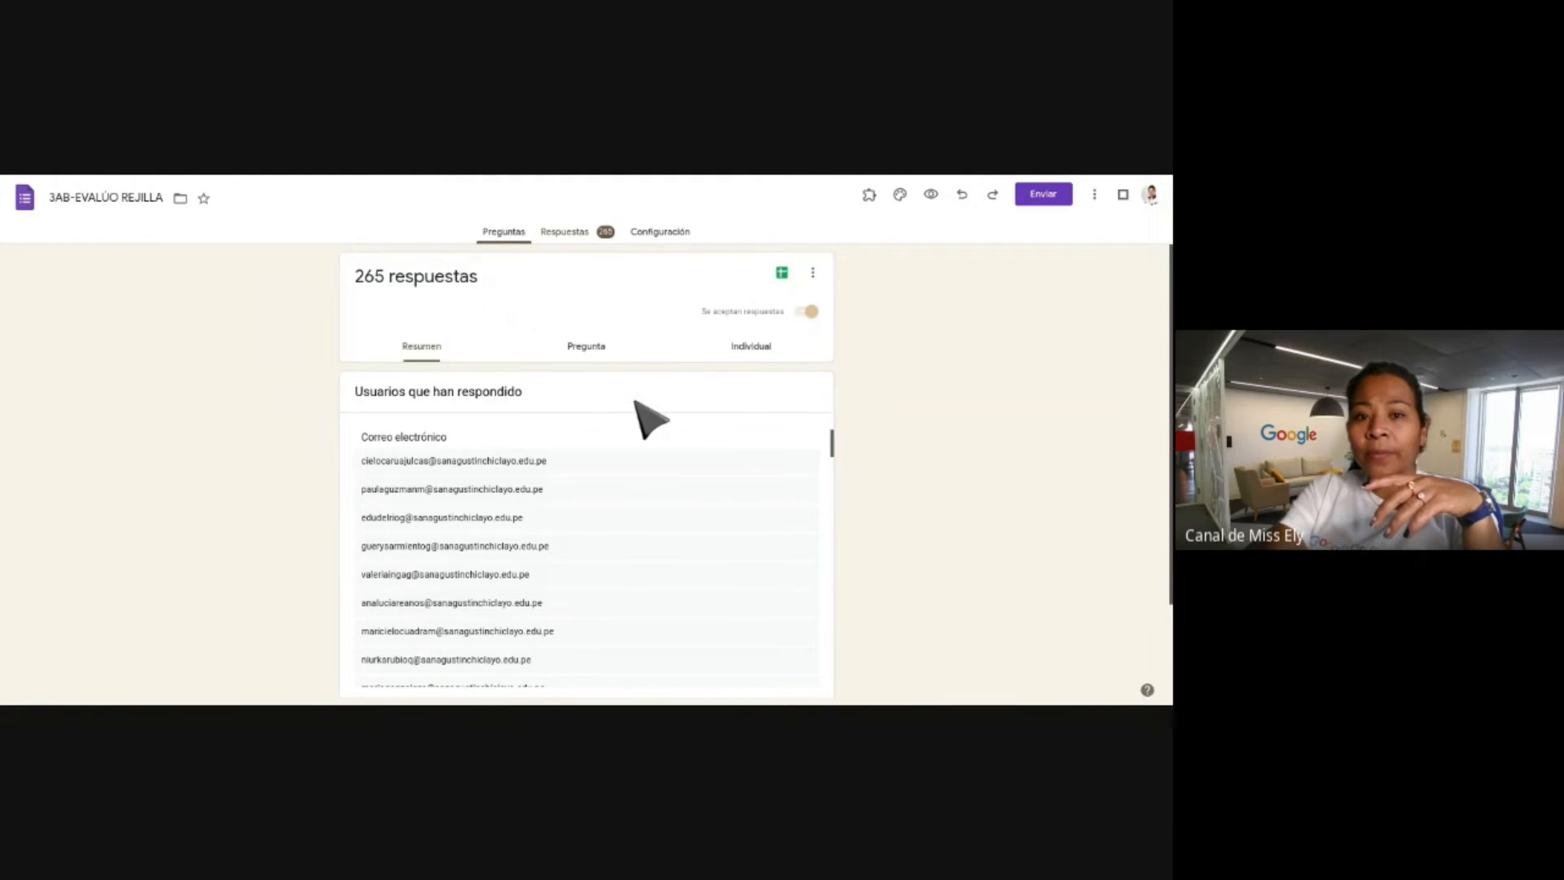
Scroll through the 3AB-EVALÚO REJILLA summary charts, then return to the trip survey's responses.
scroll(637, 405, "down", 10)
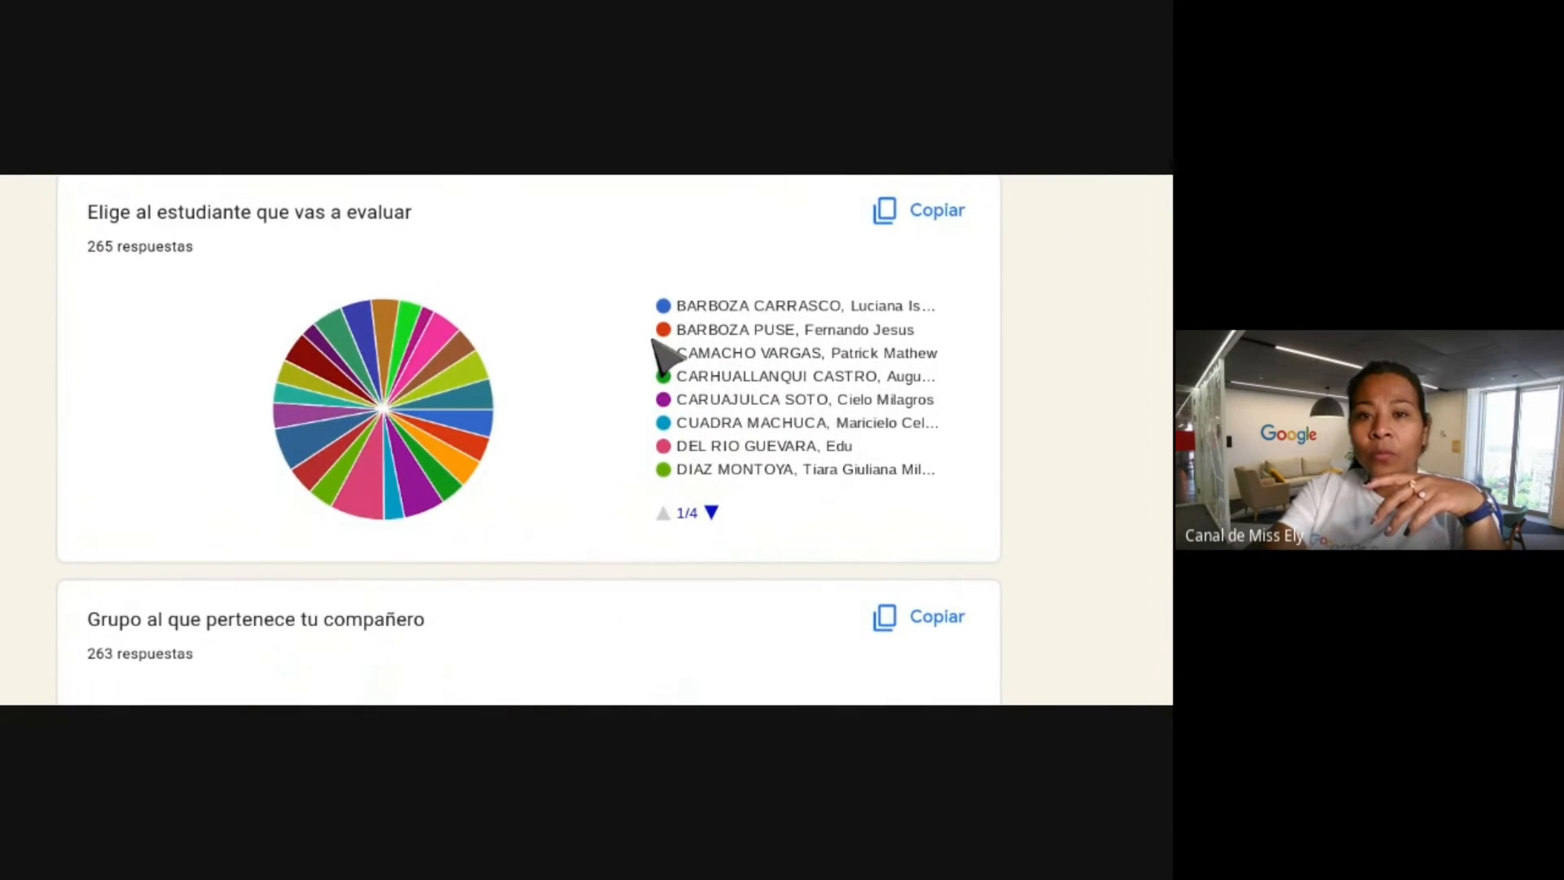
scroll(689, 264, "down", 1)
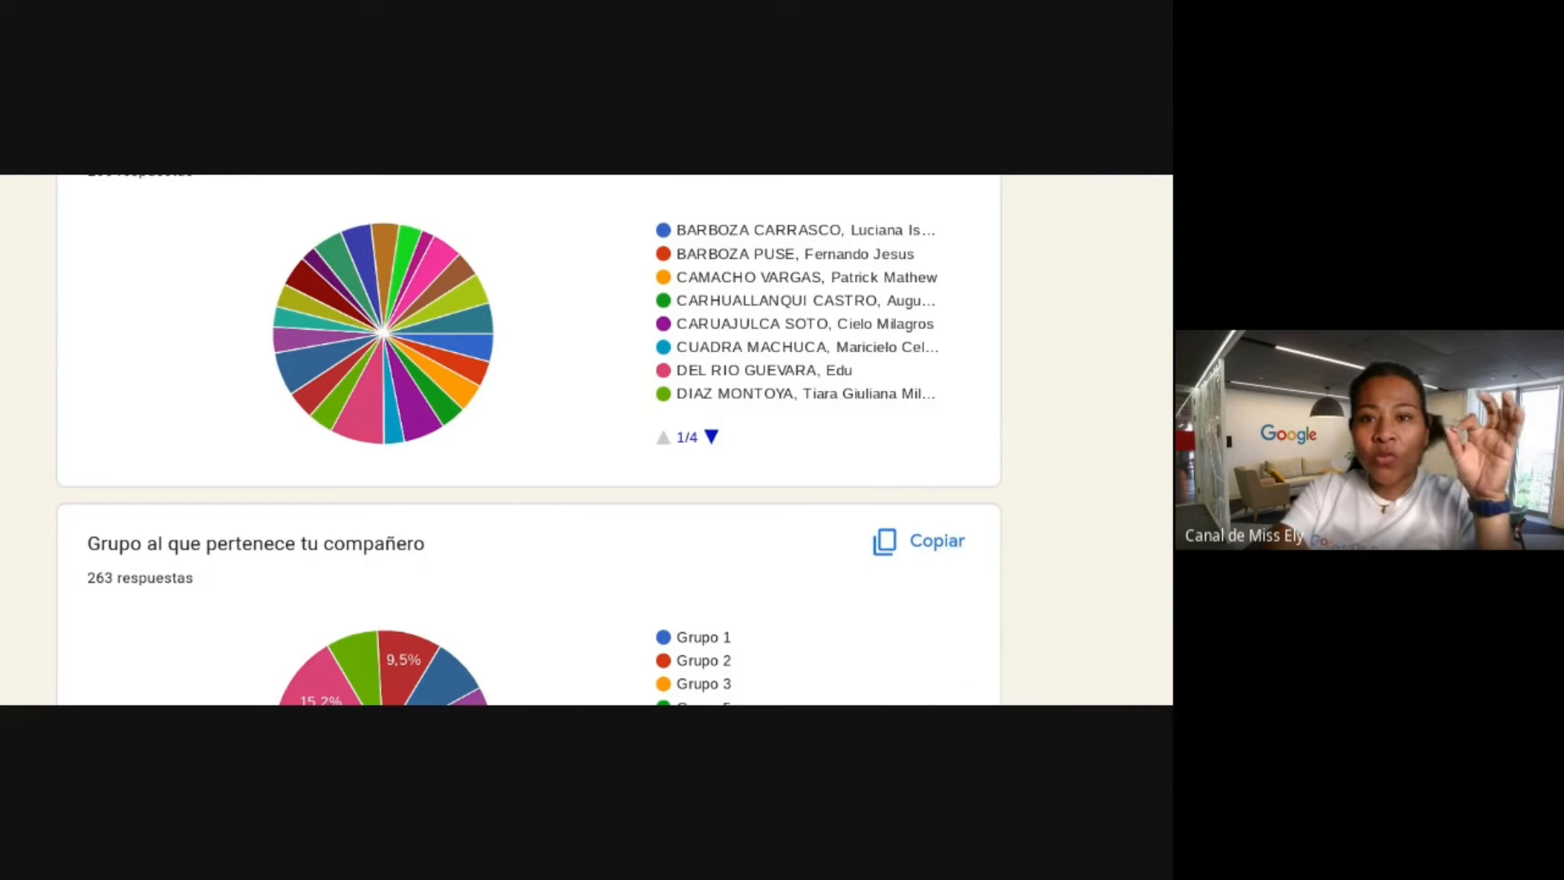
scroll(586, 380, "down", 3)
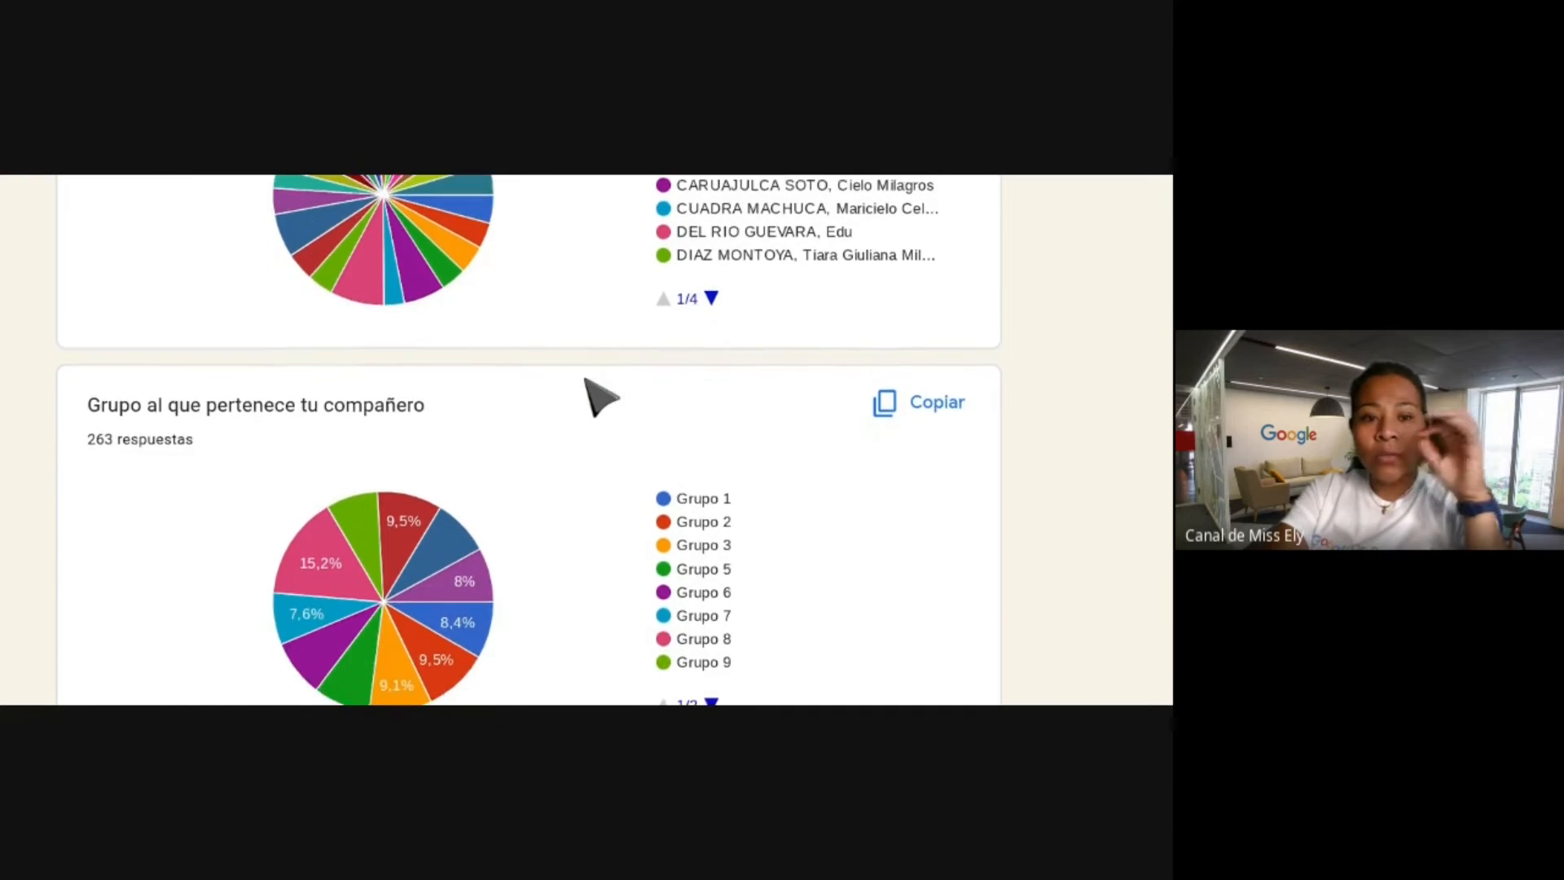
scroll(601, 398, "down", 1)
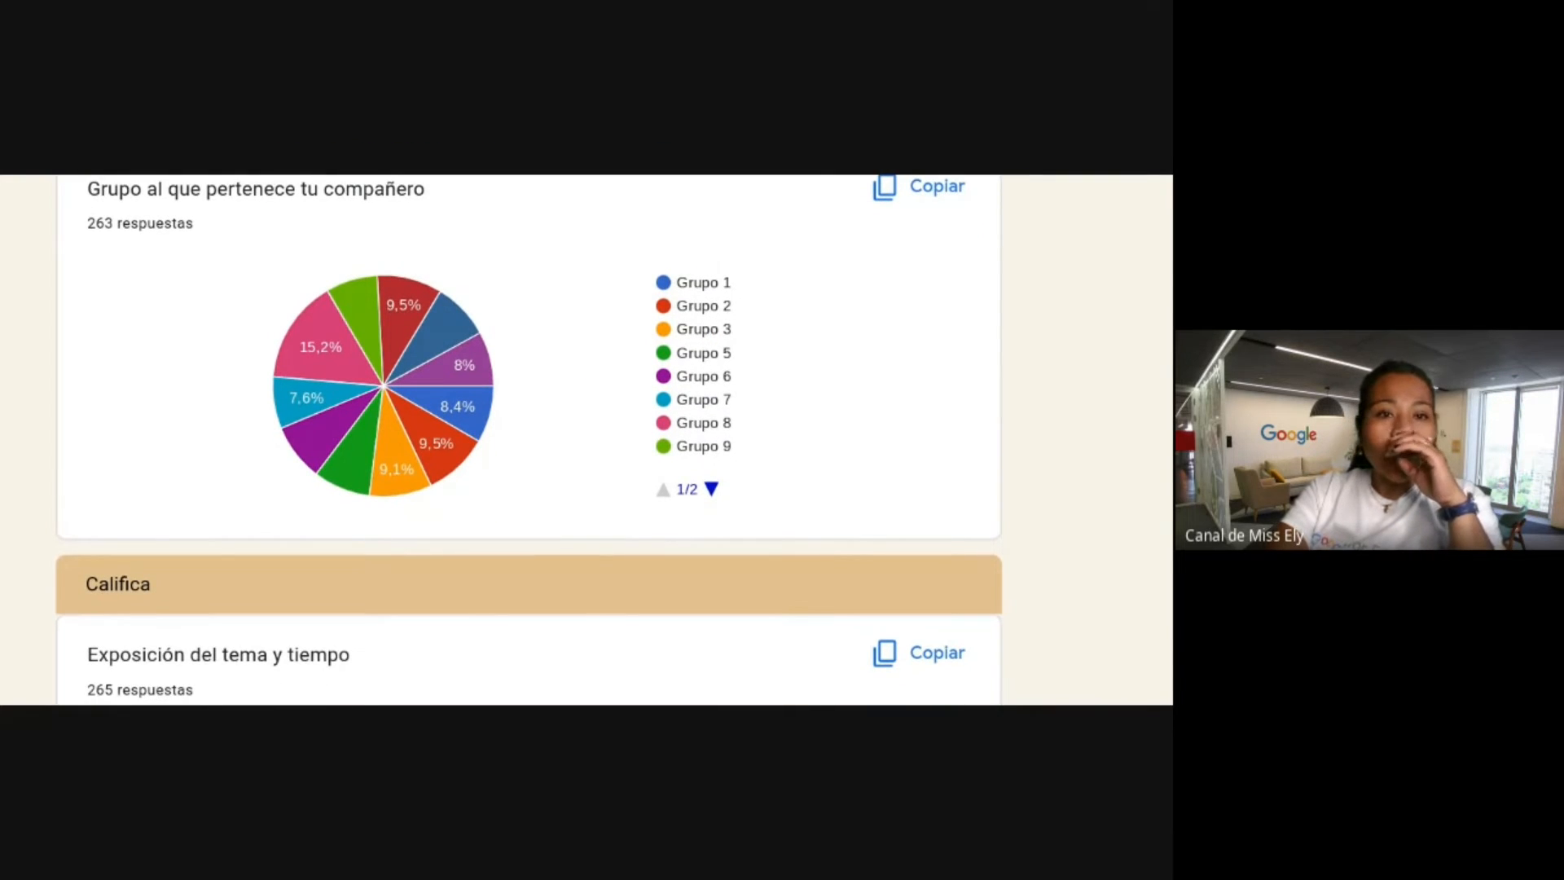
scroll(427, 397, "down", 6)
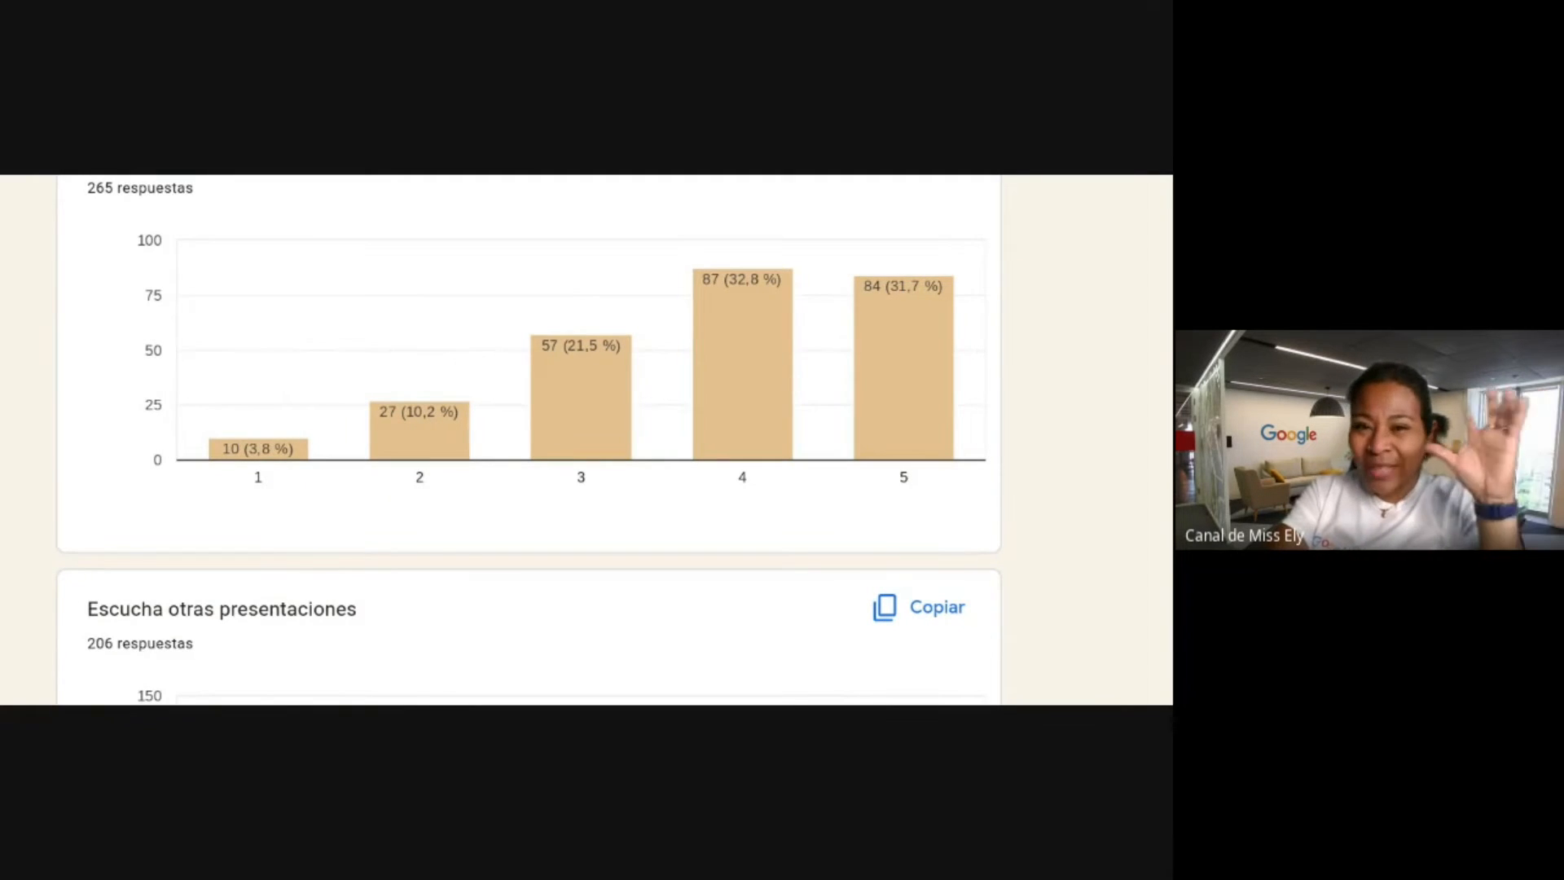
scroll(611, 443, "down", 8)
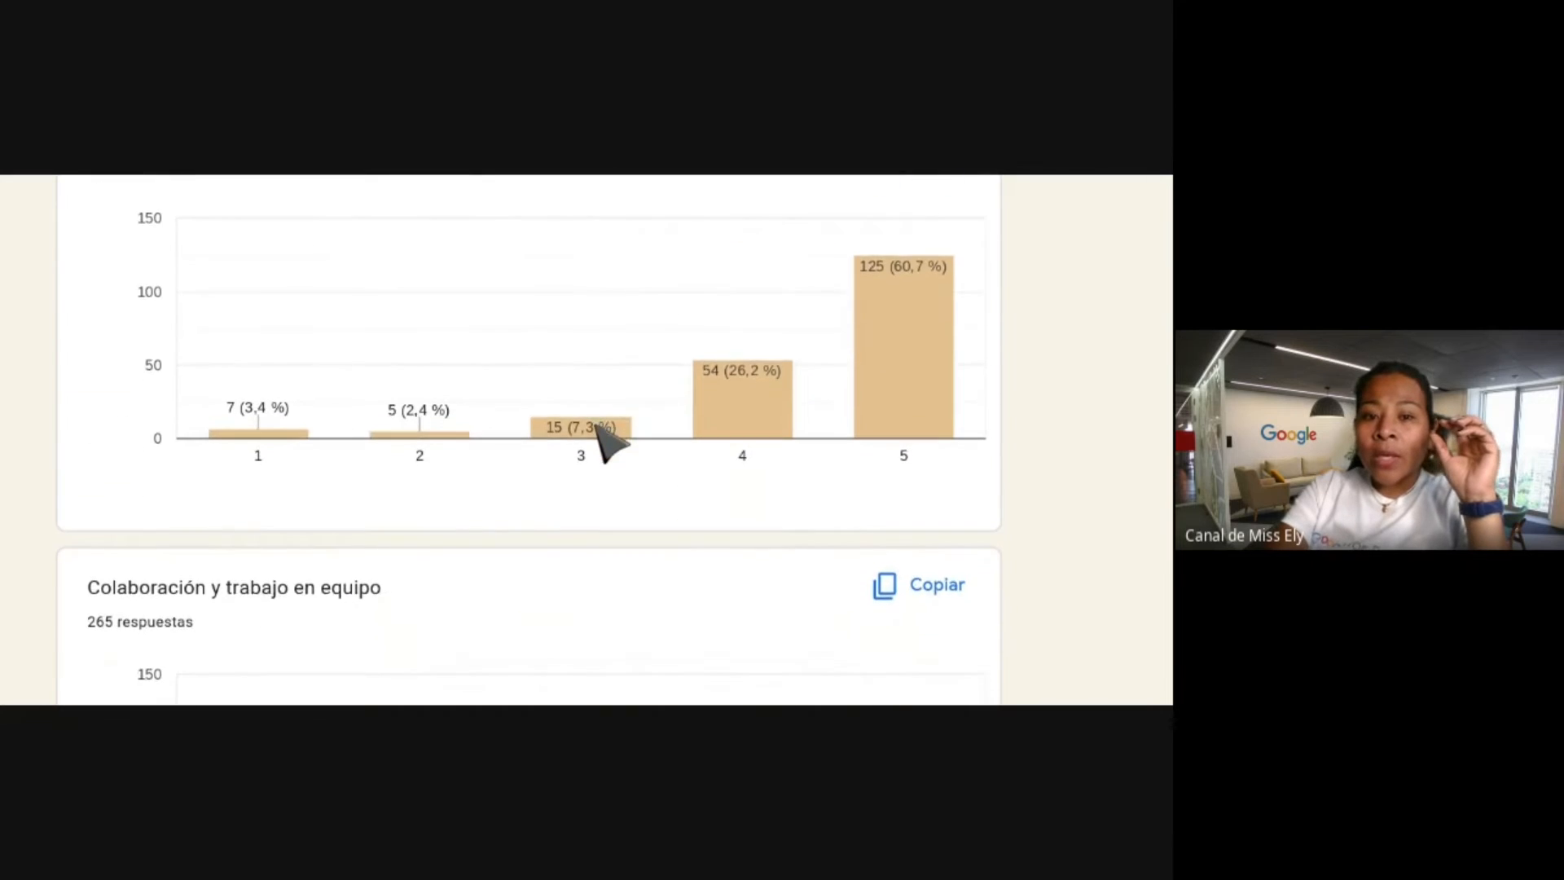
scroll(611, 443, "down", 4)
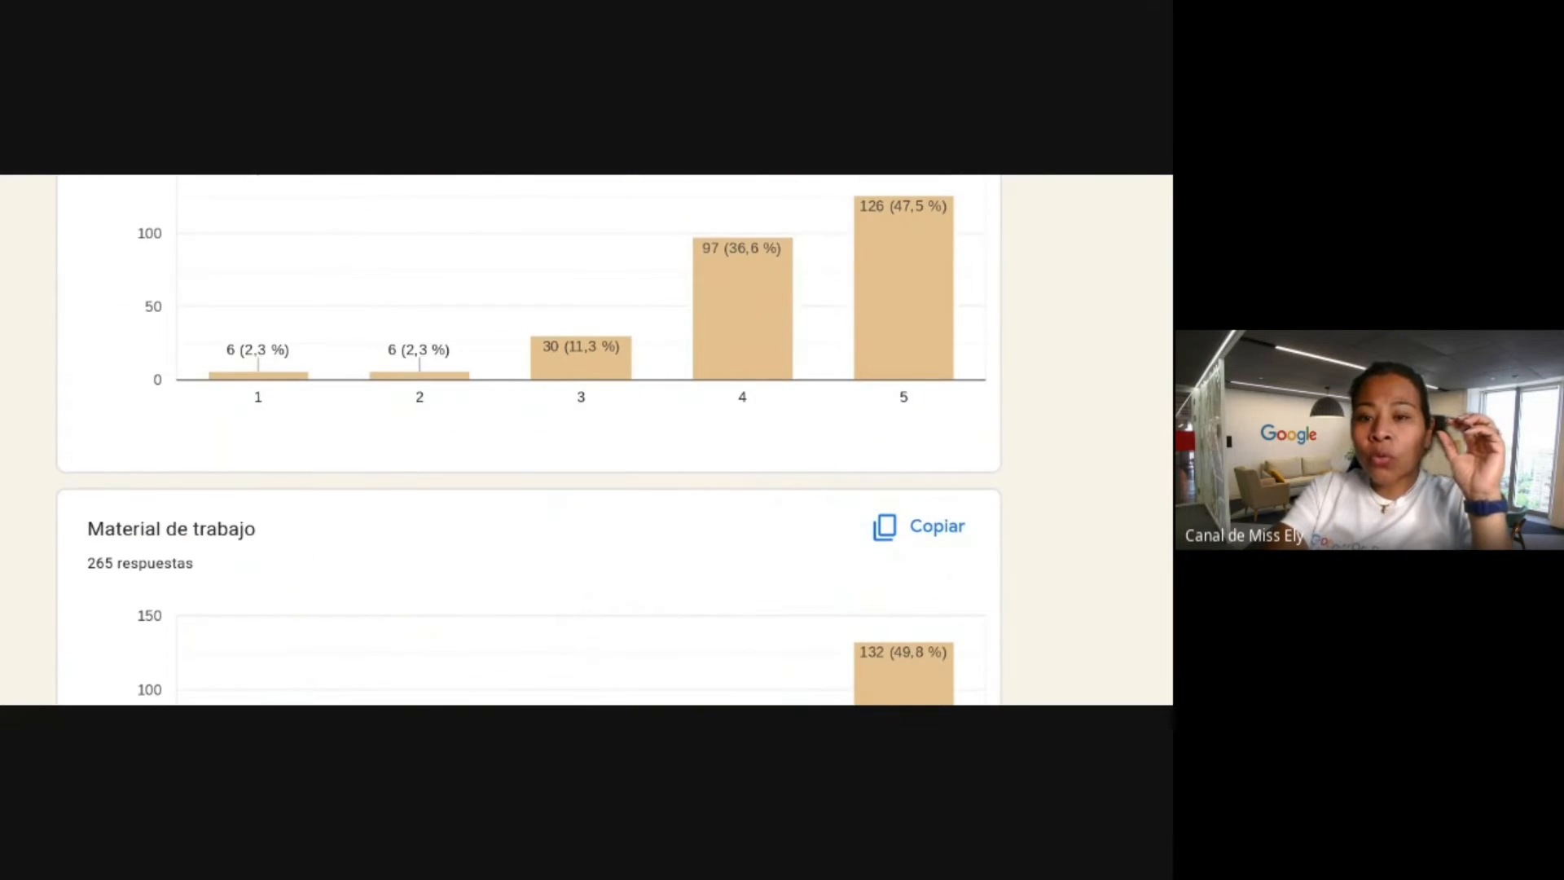
scroll(650, 440, "down", 3)
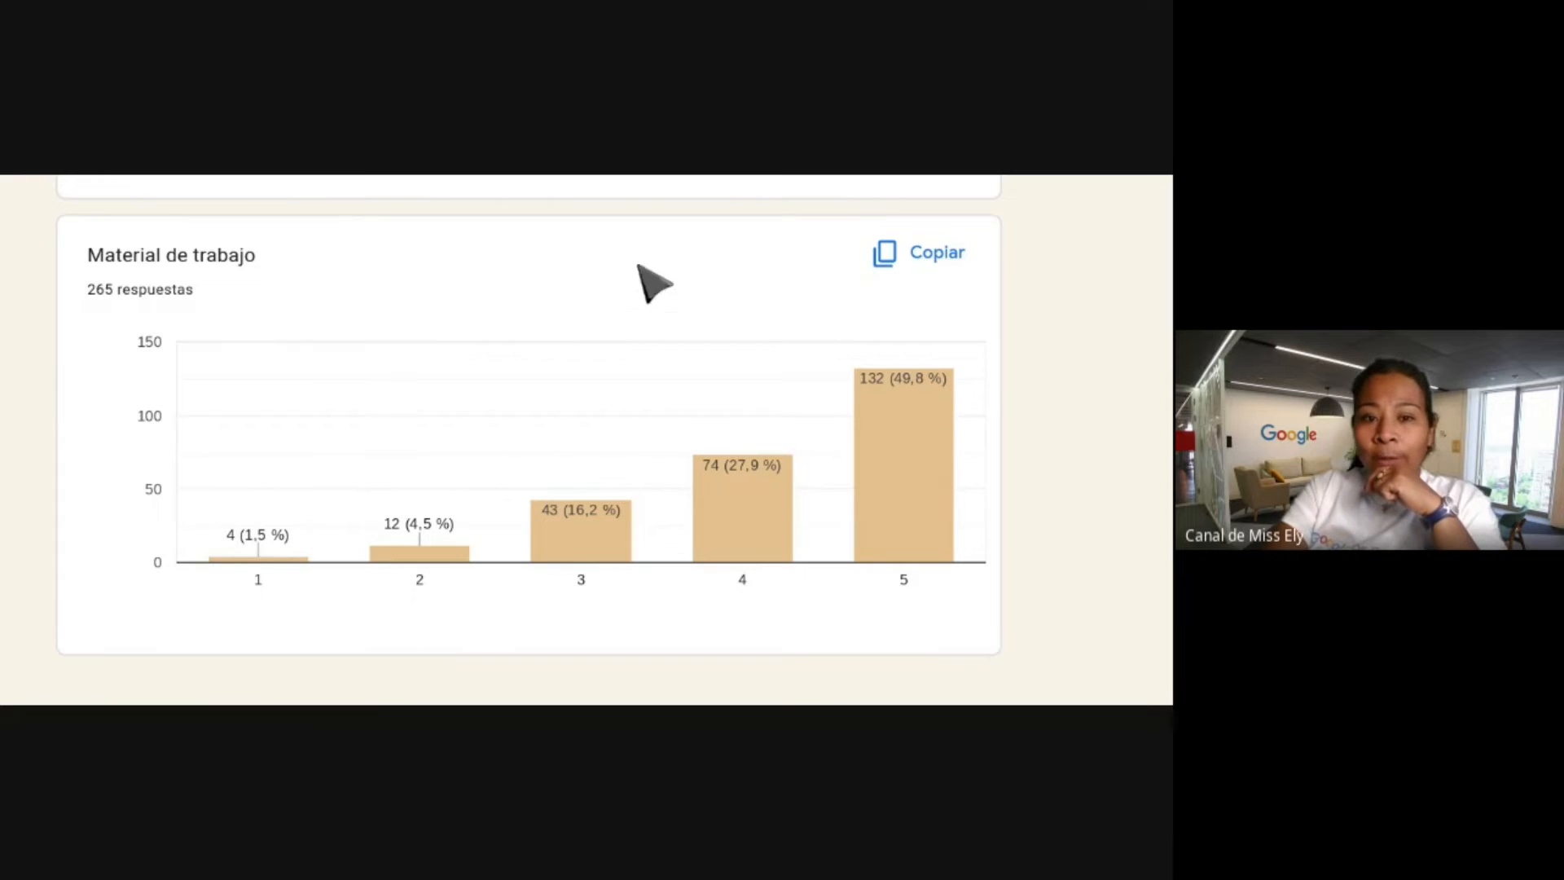
scroll(616, 339, "down", 1)
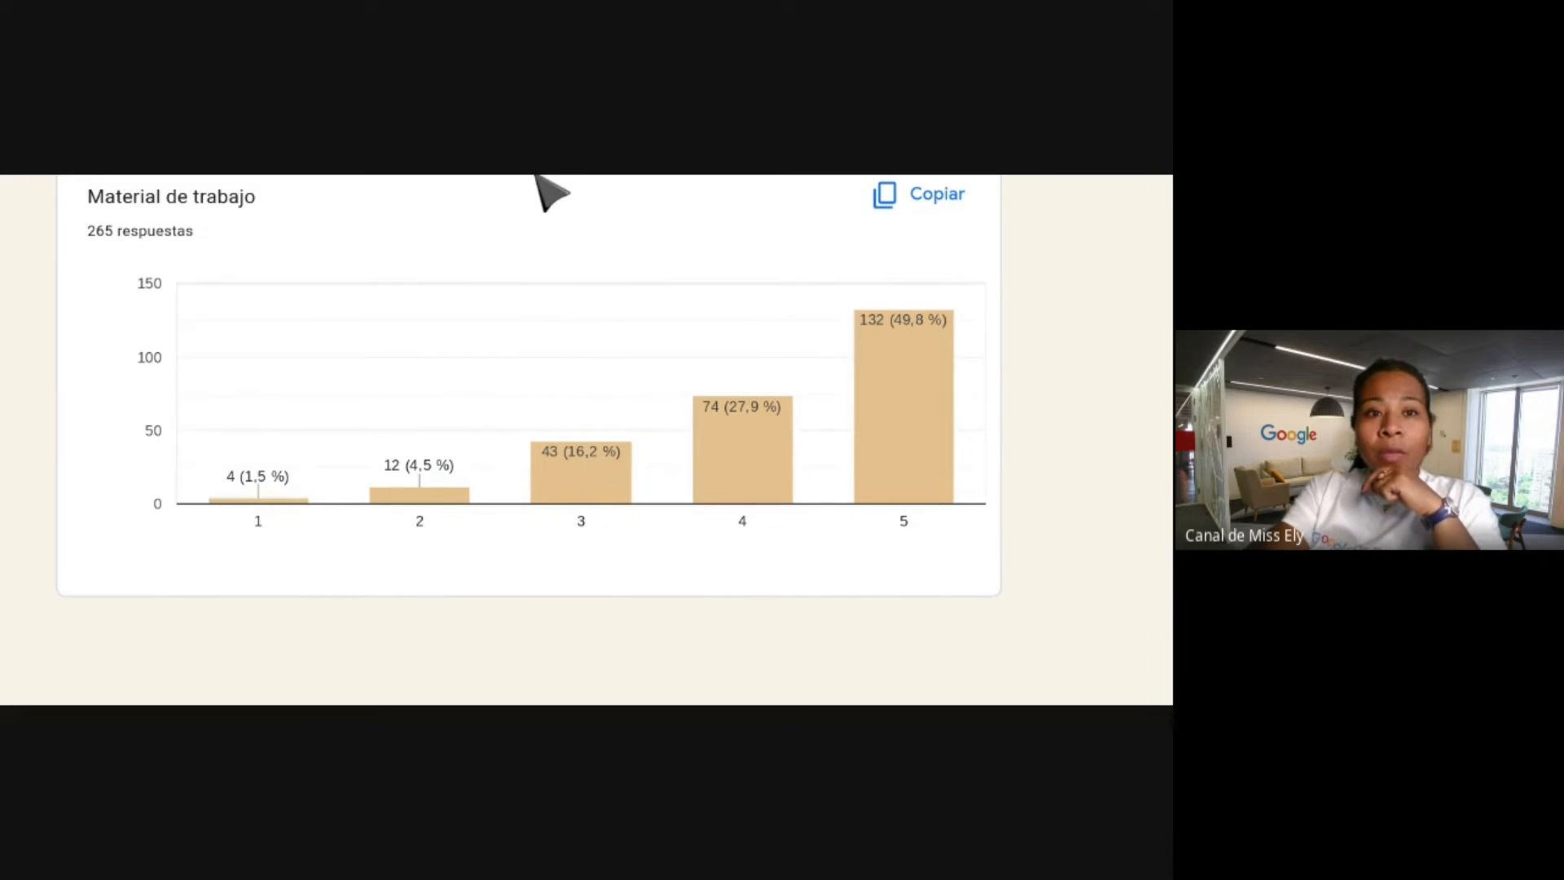
key("ctrl+Tab")
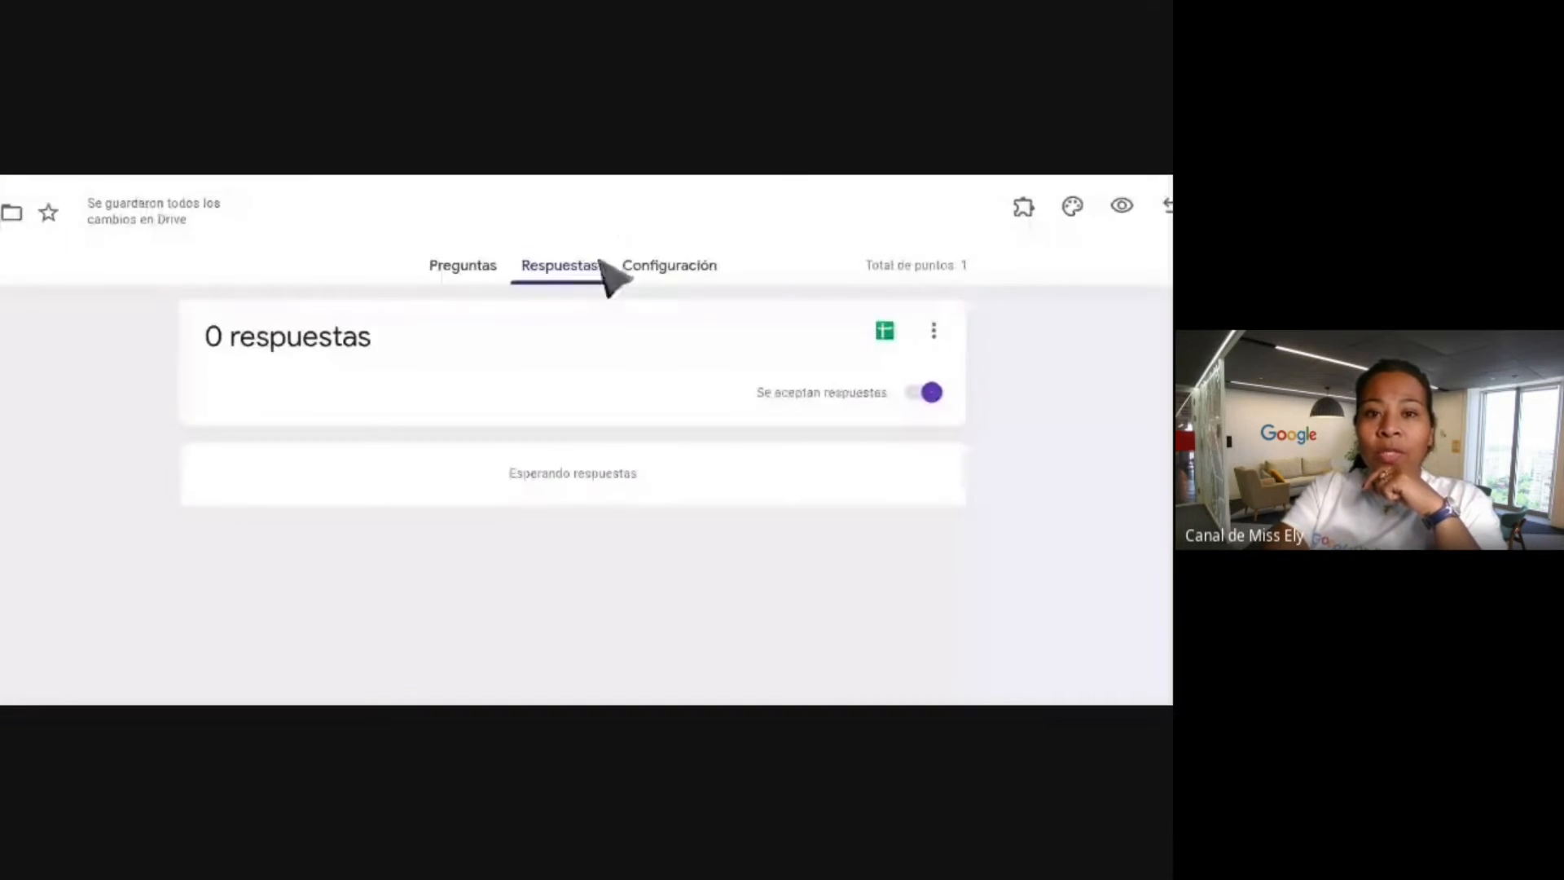
left_click(466, 277)
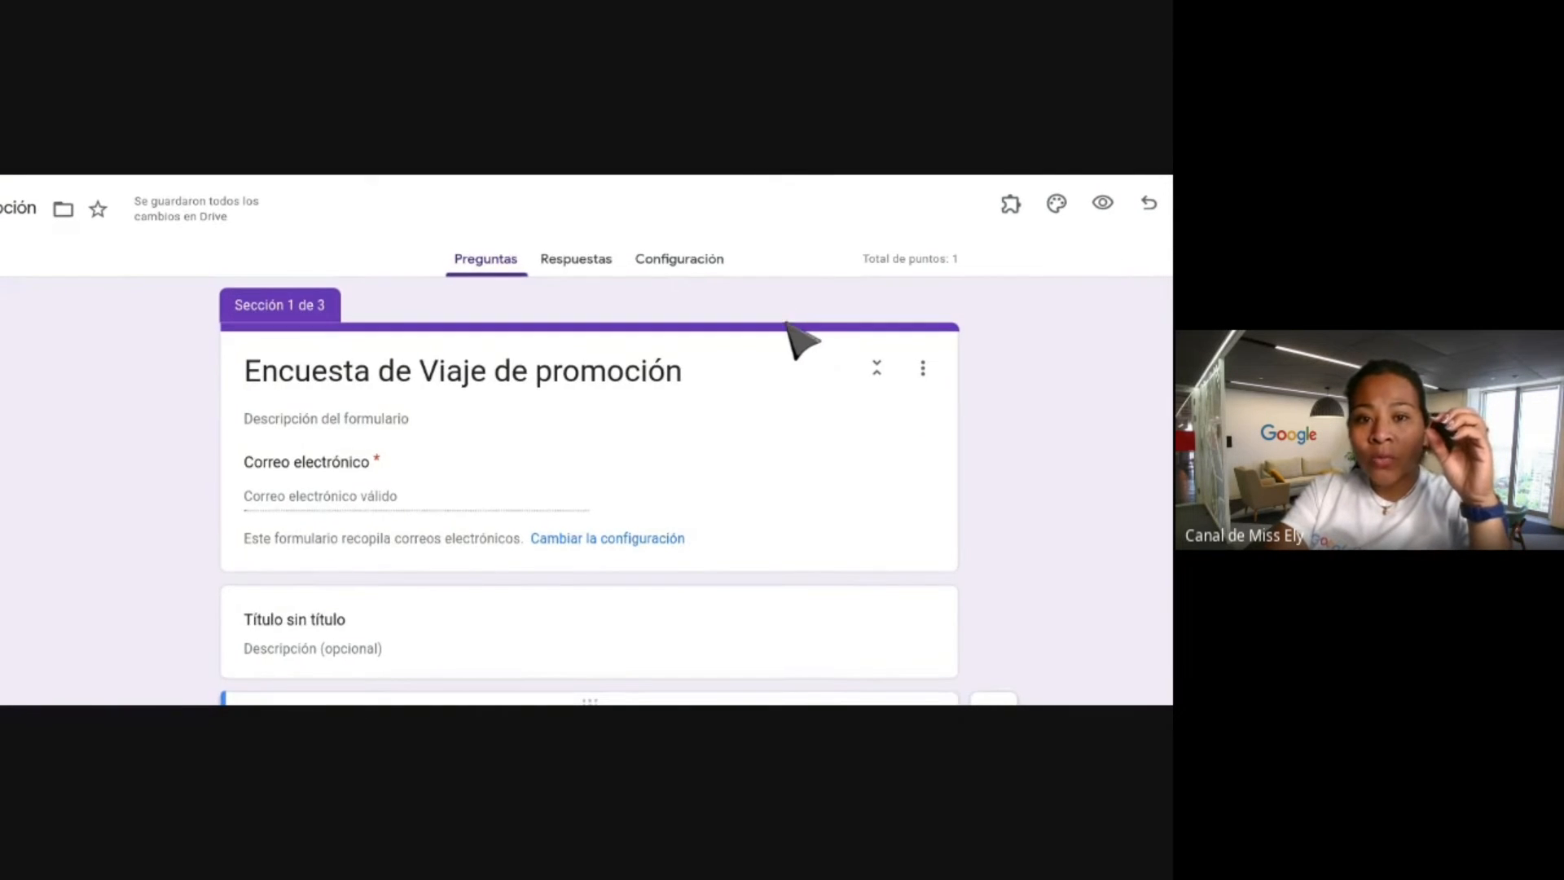
left_click(580, 244)
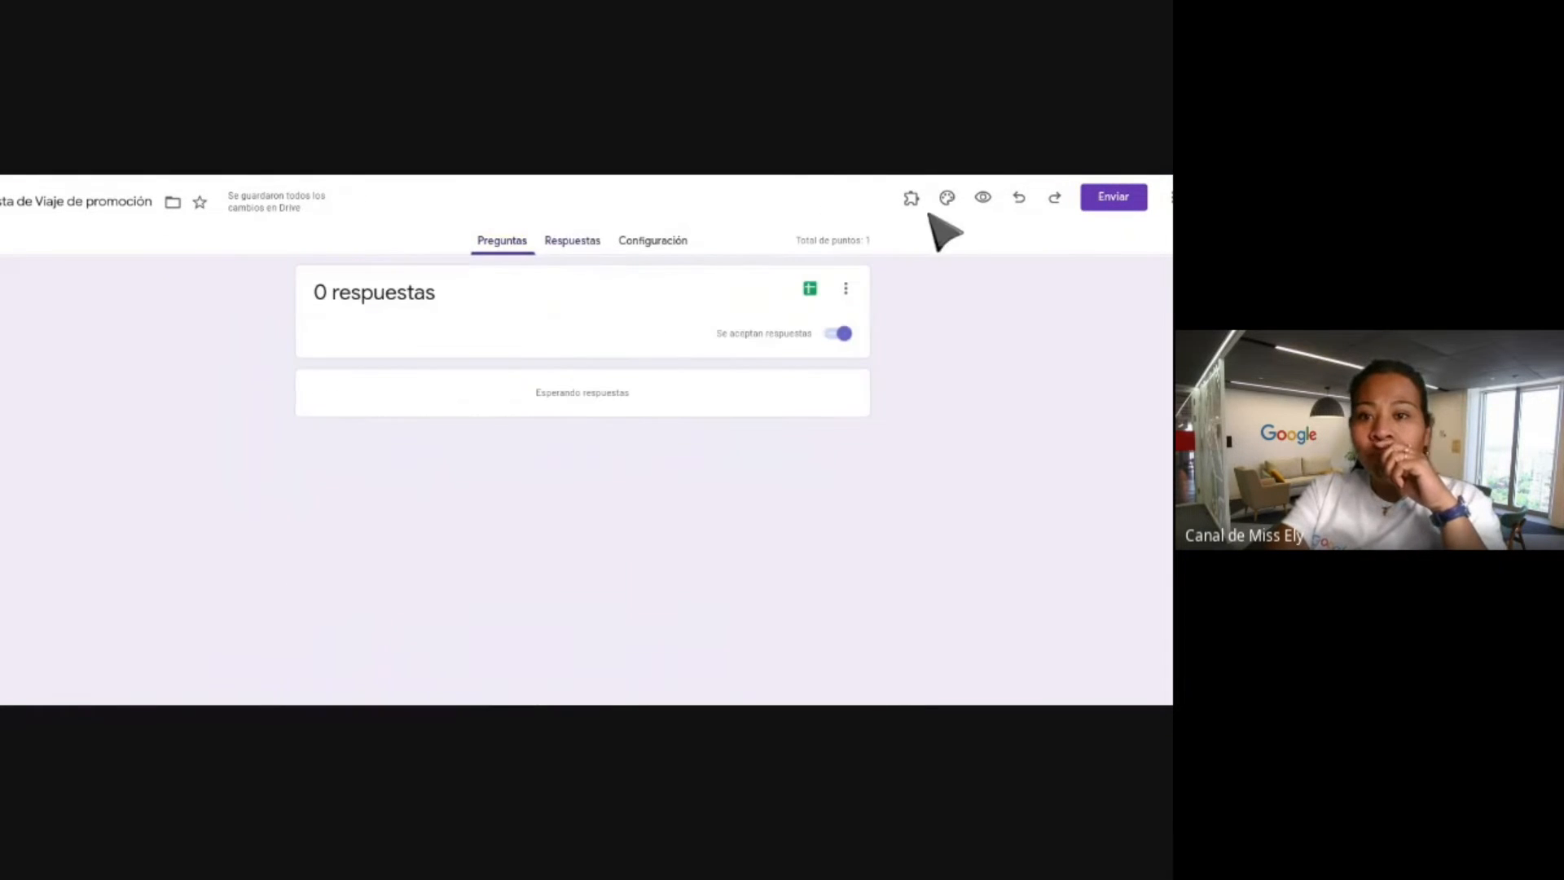
In the Tema panel, choose Seleccionar imagen under Encabezado to browse Trabajo y escuela pictures.
left_click(947, 198)
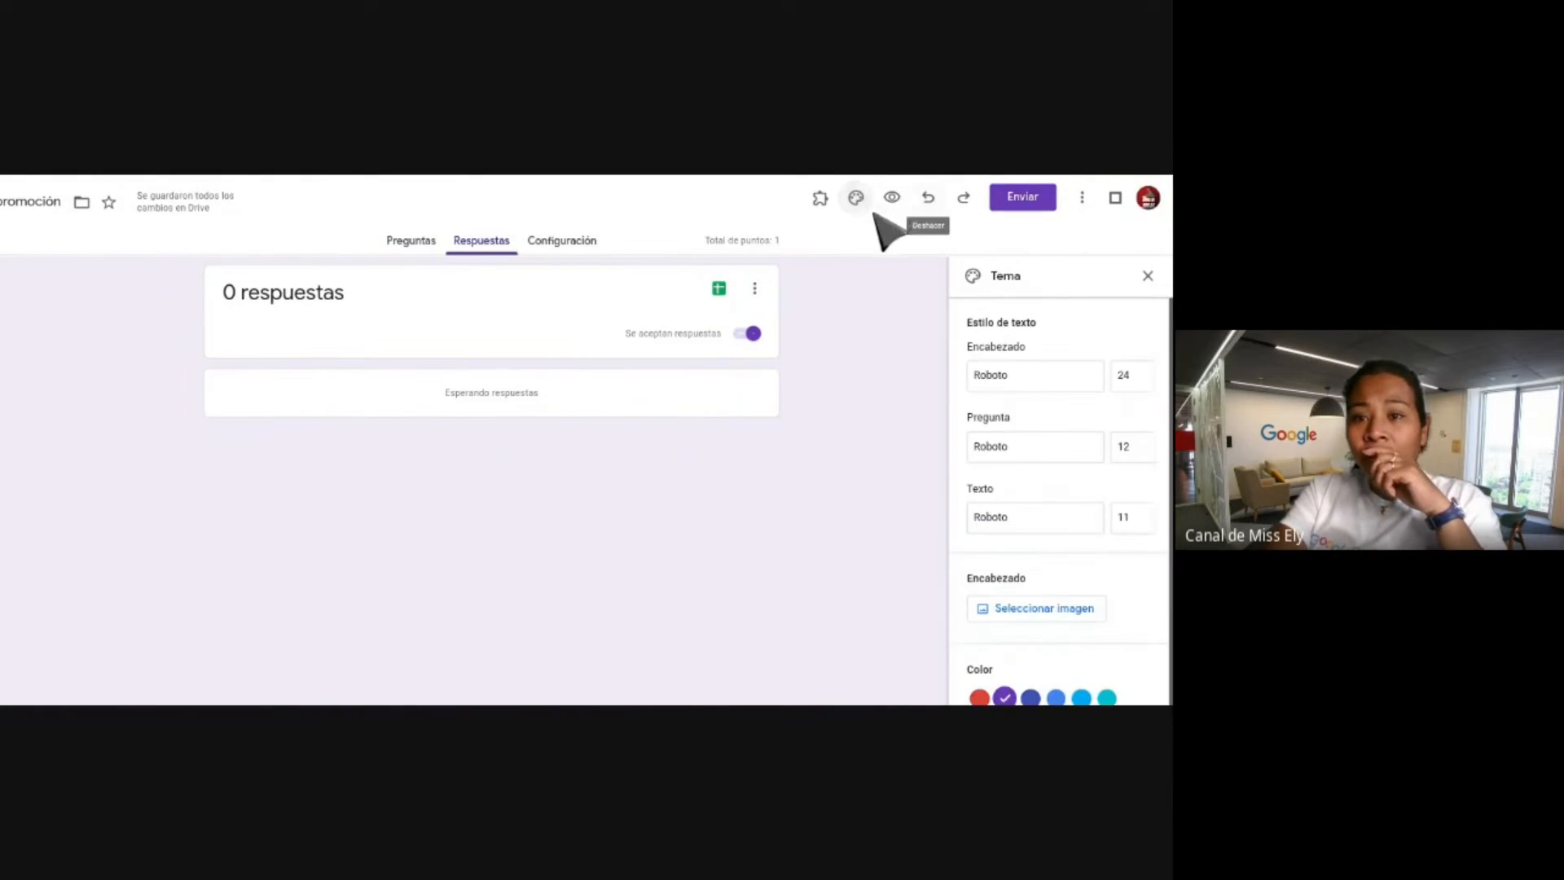
scroll(987, 334, "down", 1)
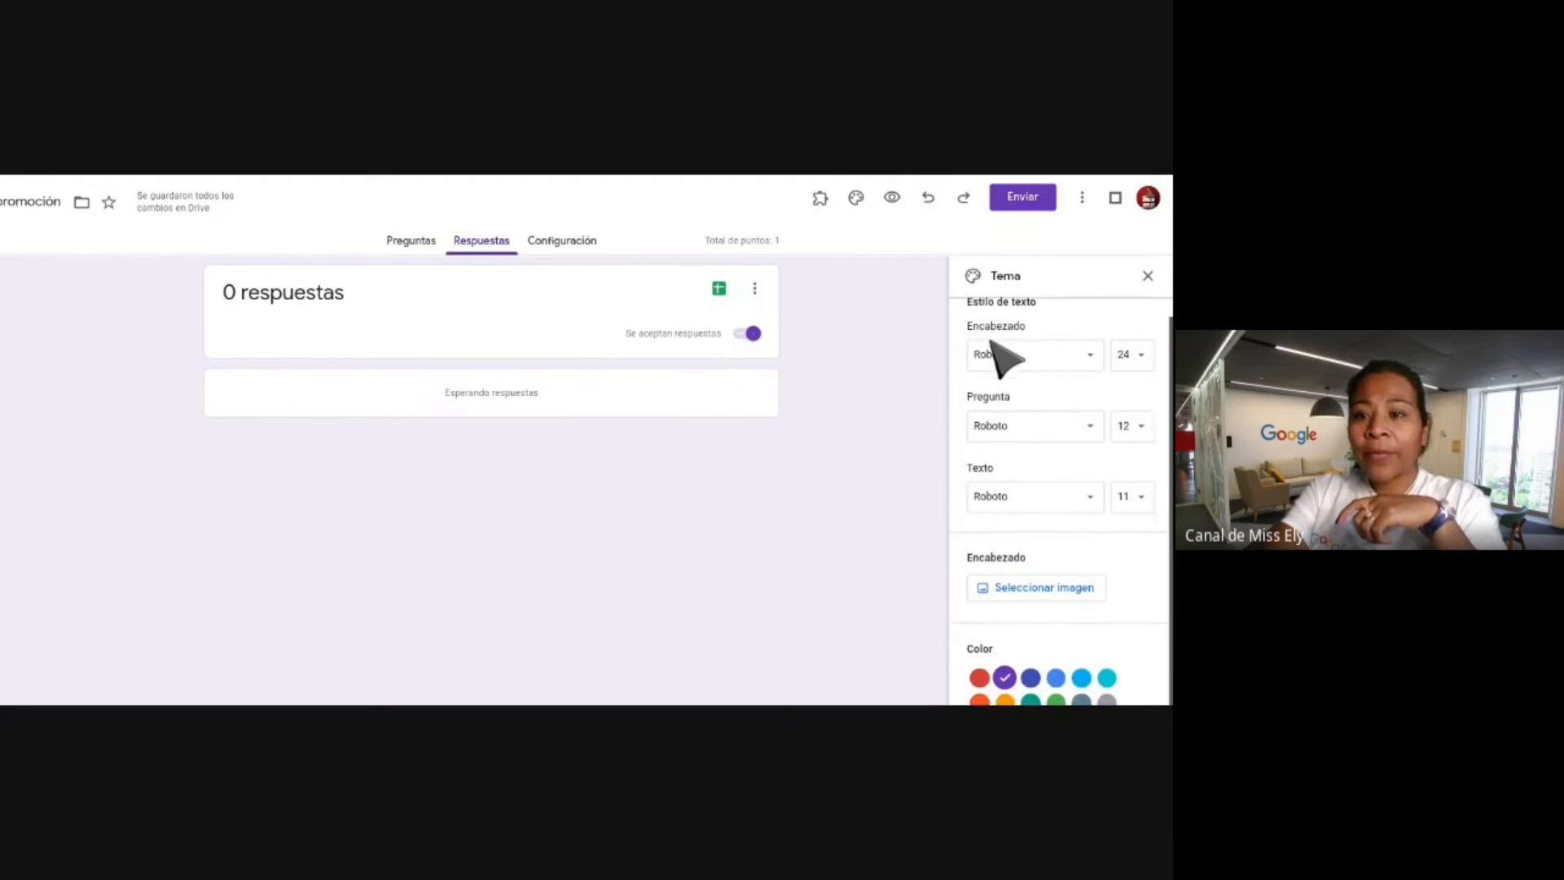
scroll(987, 334, "up", 1)
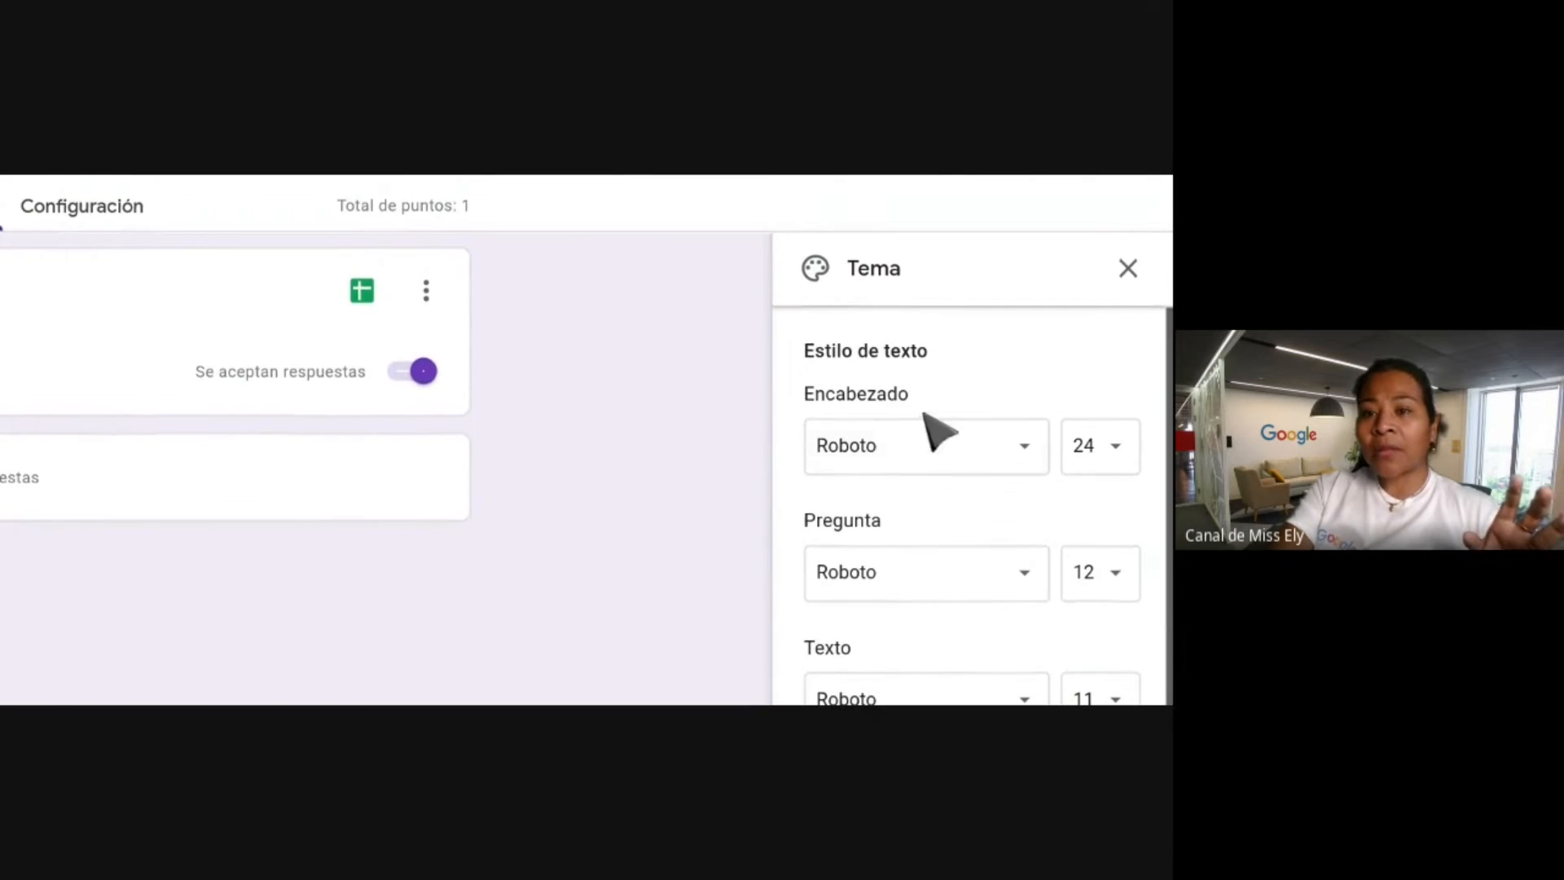
scroll(873, 296, "down", 2)
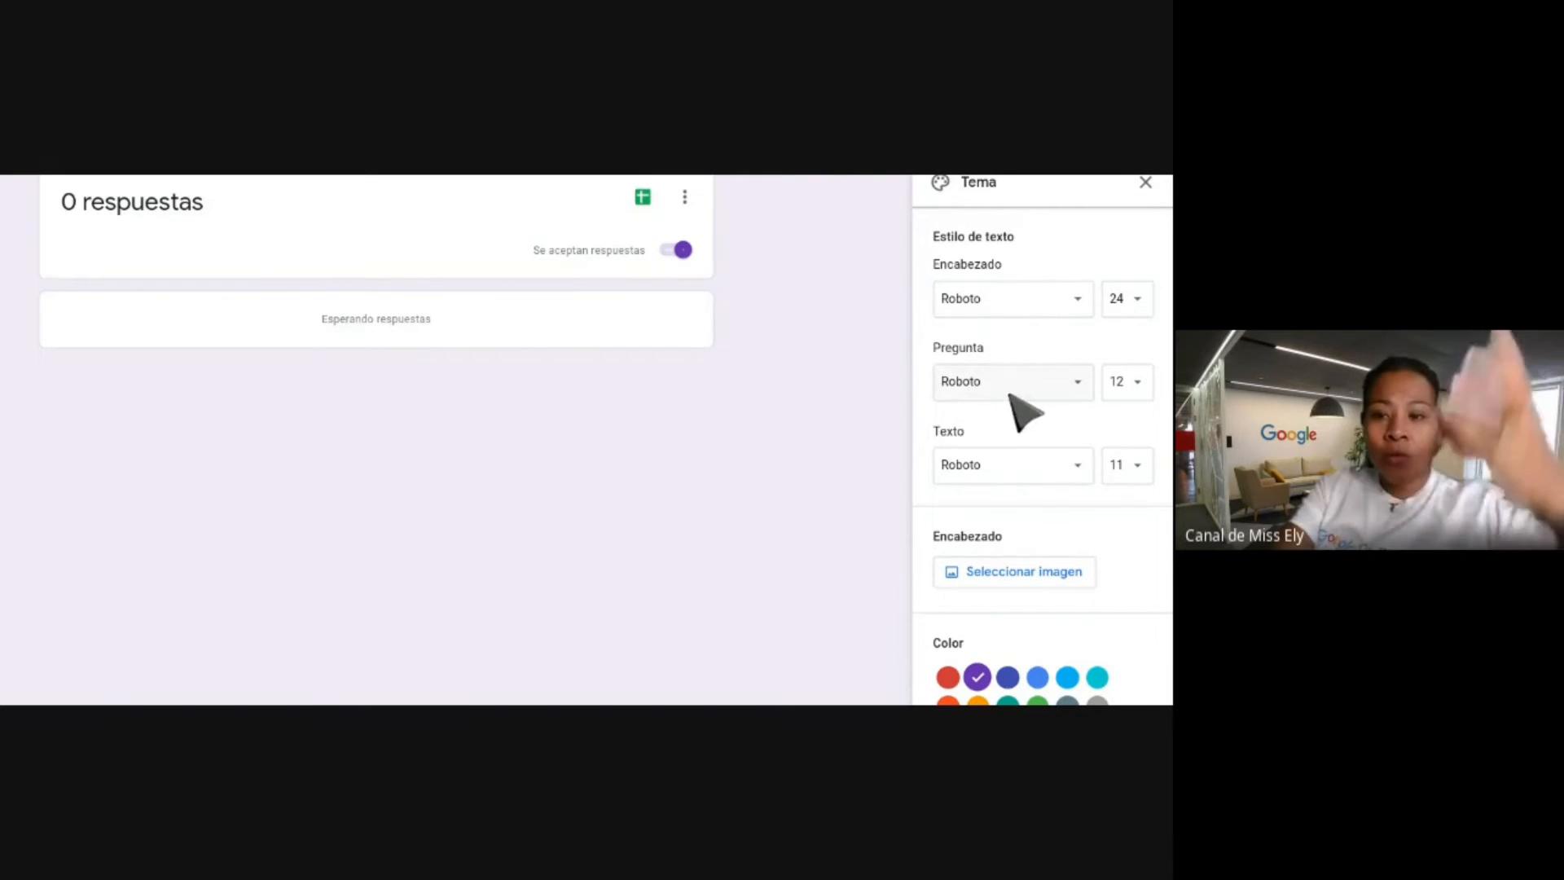
scroll(995, 457, "down", 1)
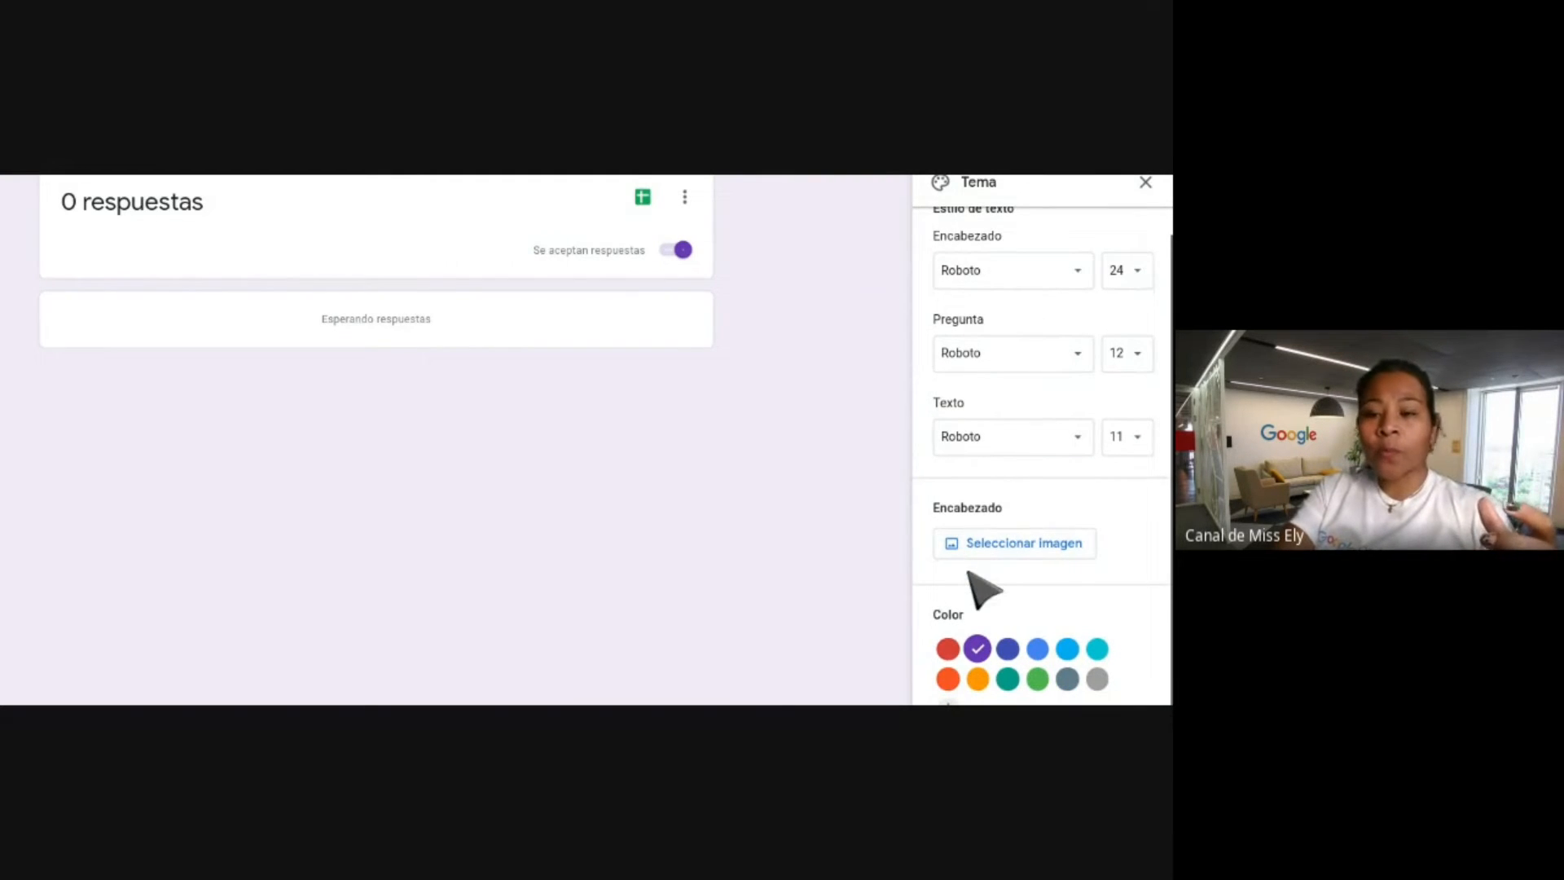
scroll(982, 590, "down", 1)
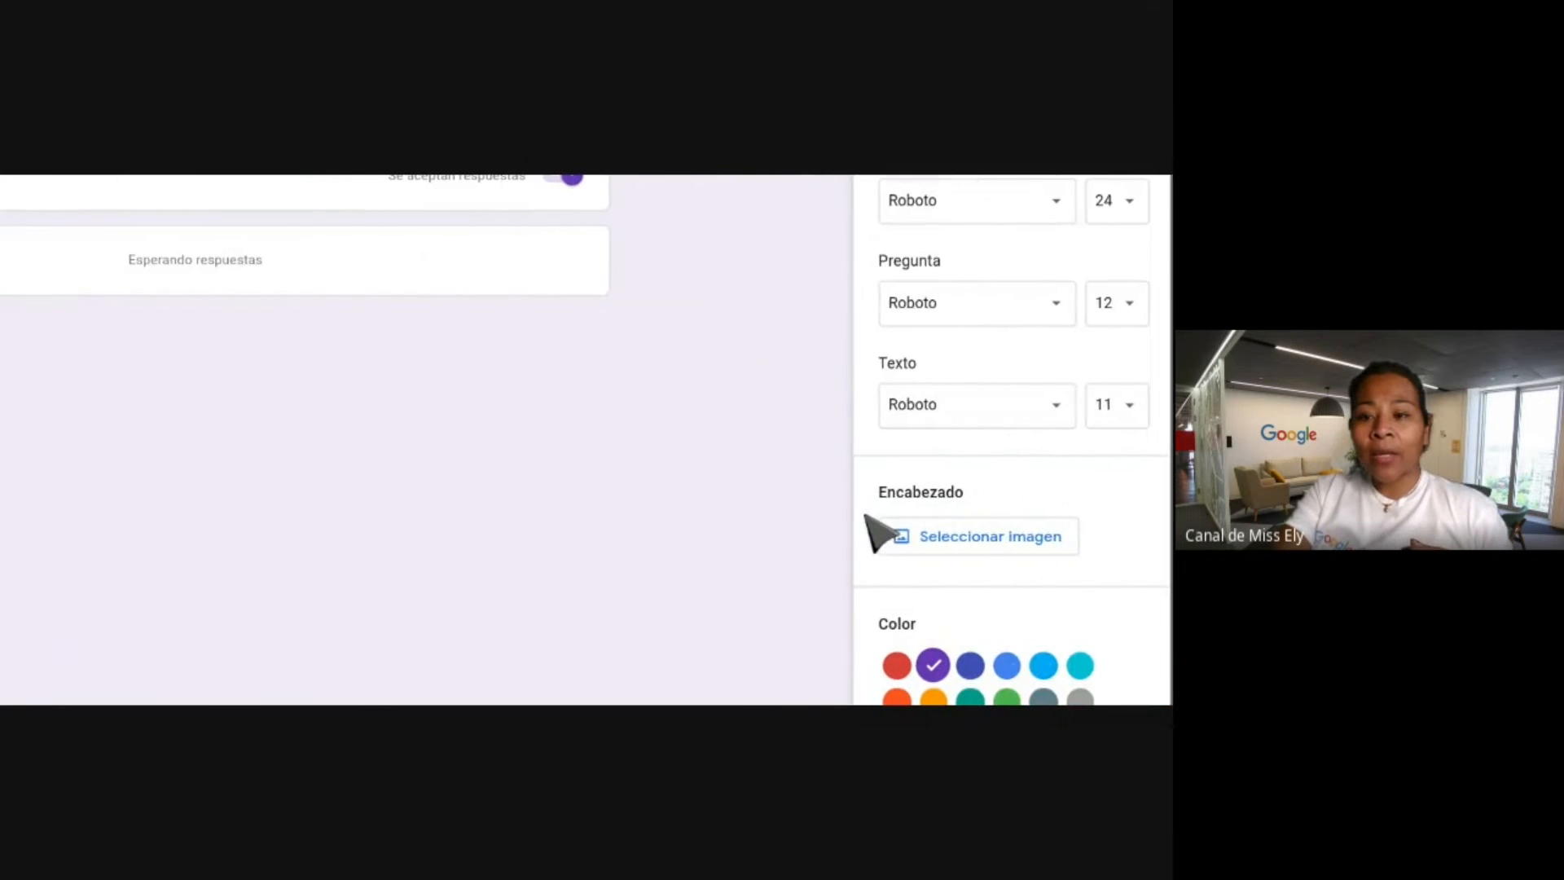
left_click(1010, 537)
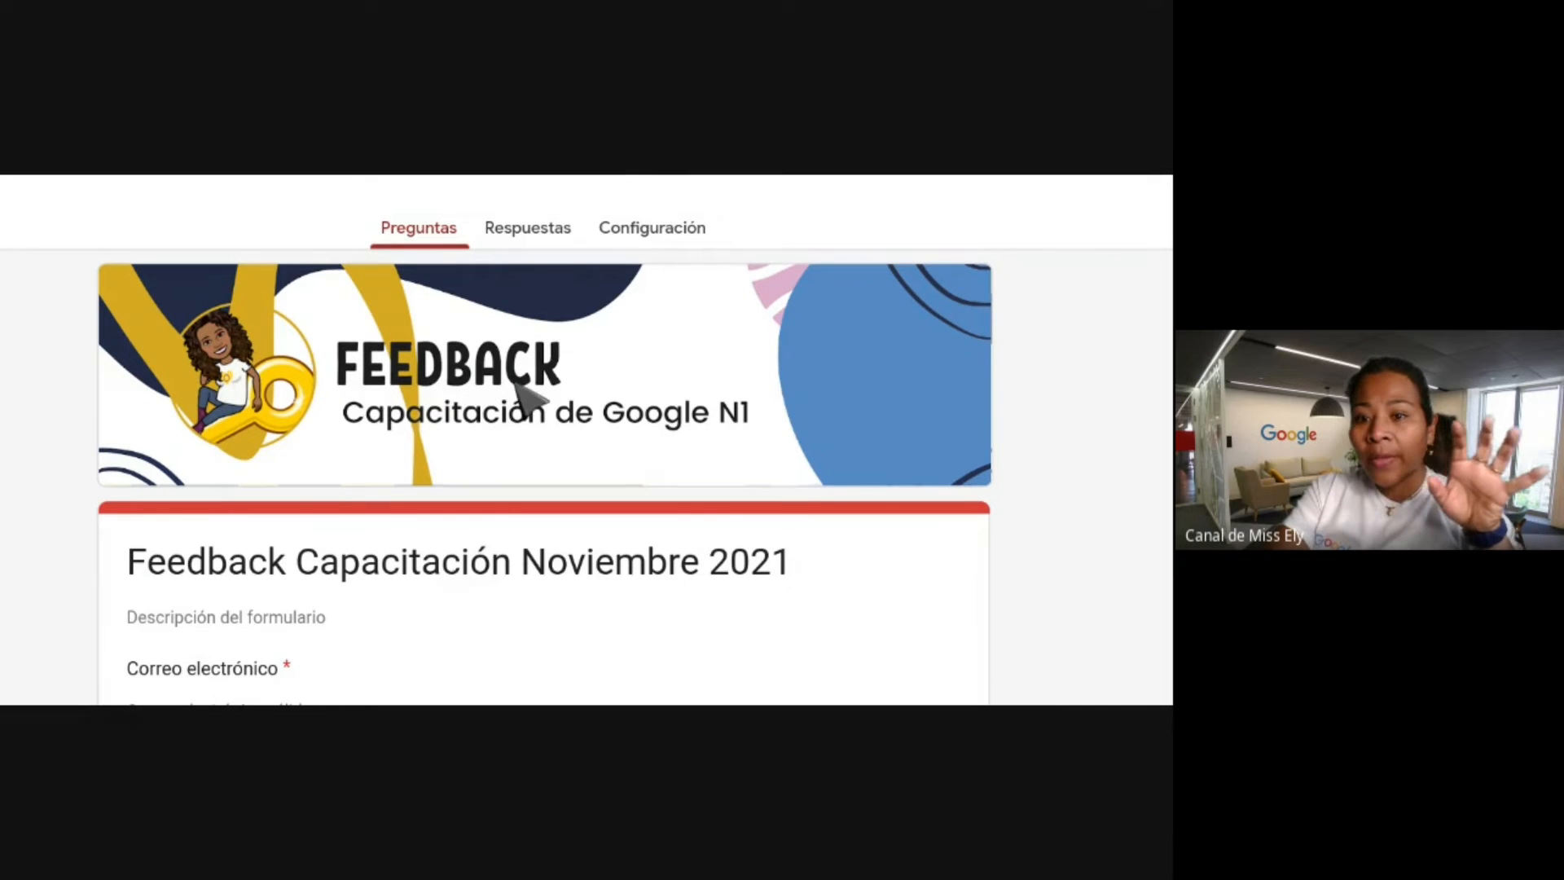
scroll(530, 399, "down", 10)
scroll(525, 396, "down", 8)
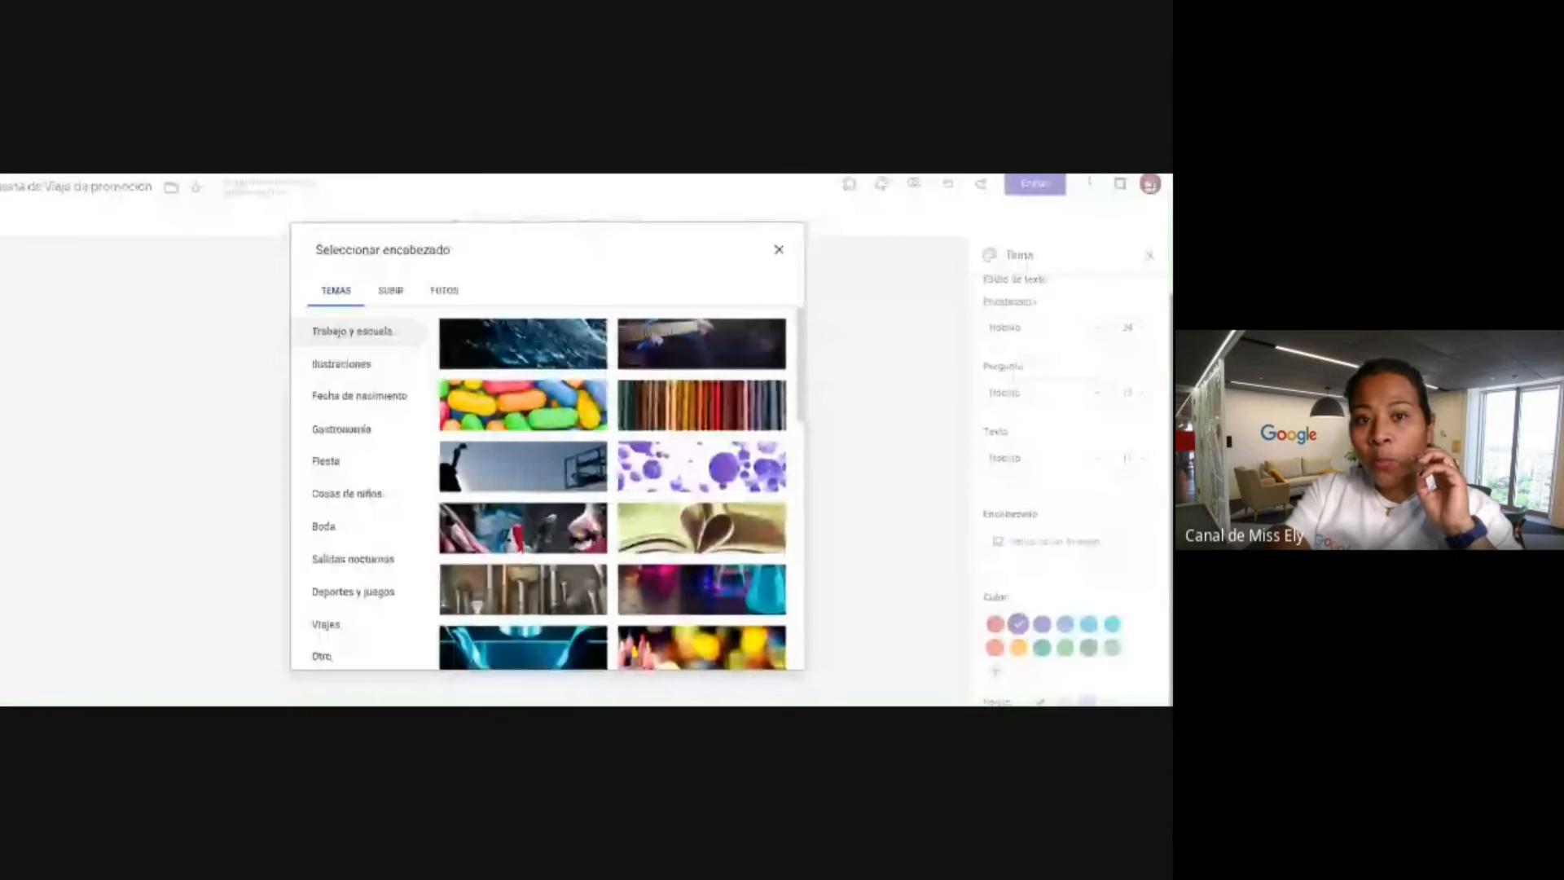
Use the paintbrushes photo as the header, recolouring the theme in beige and brown.
scroll(652, 529, "down", 2)
scroll(646, 514, "down", 3)
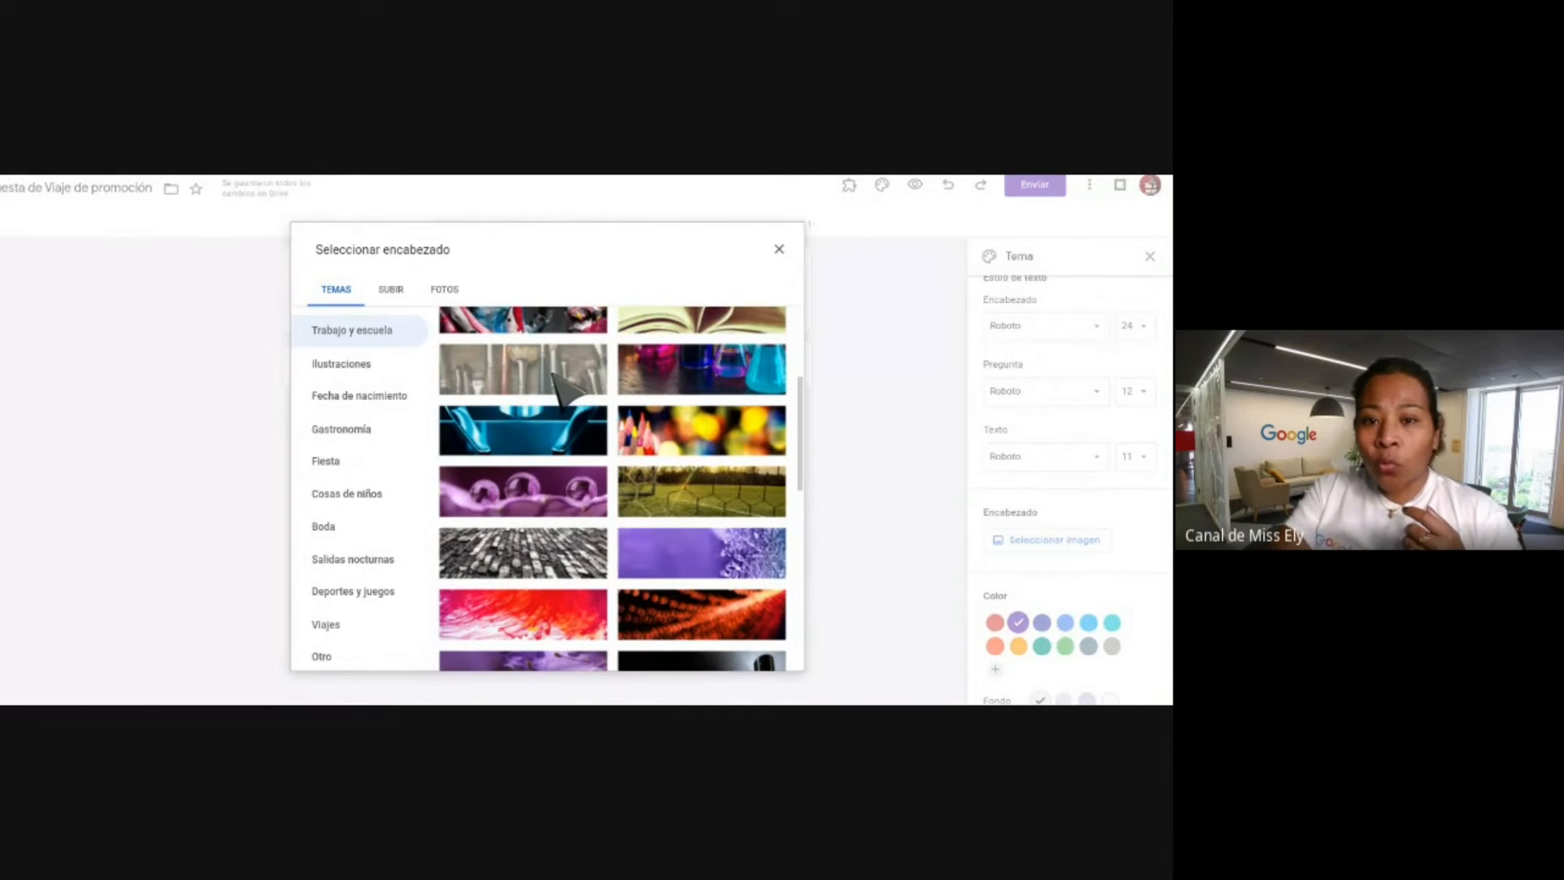
left_click(562, 387)
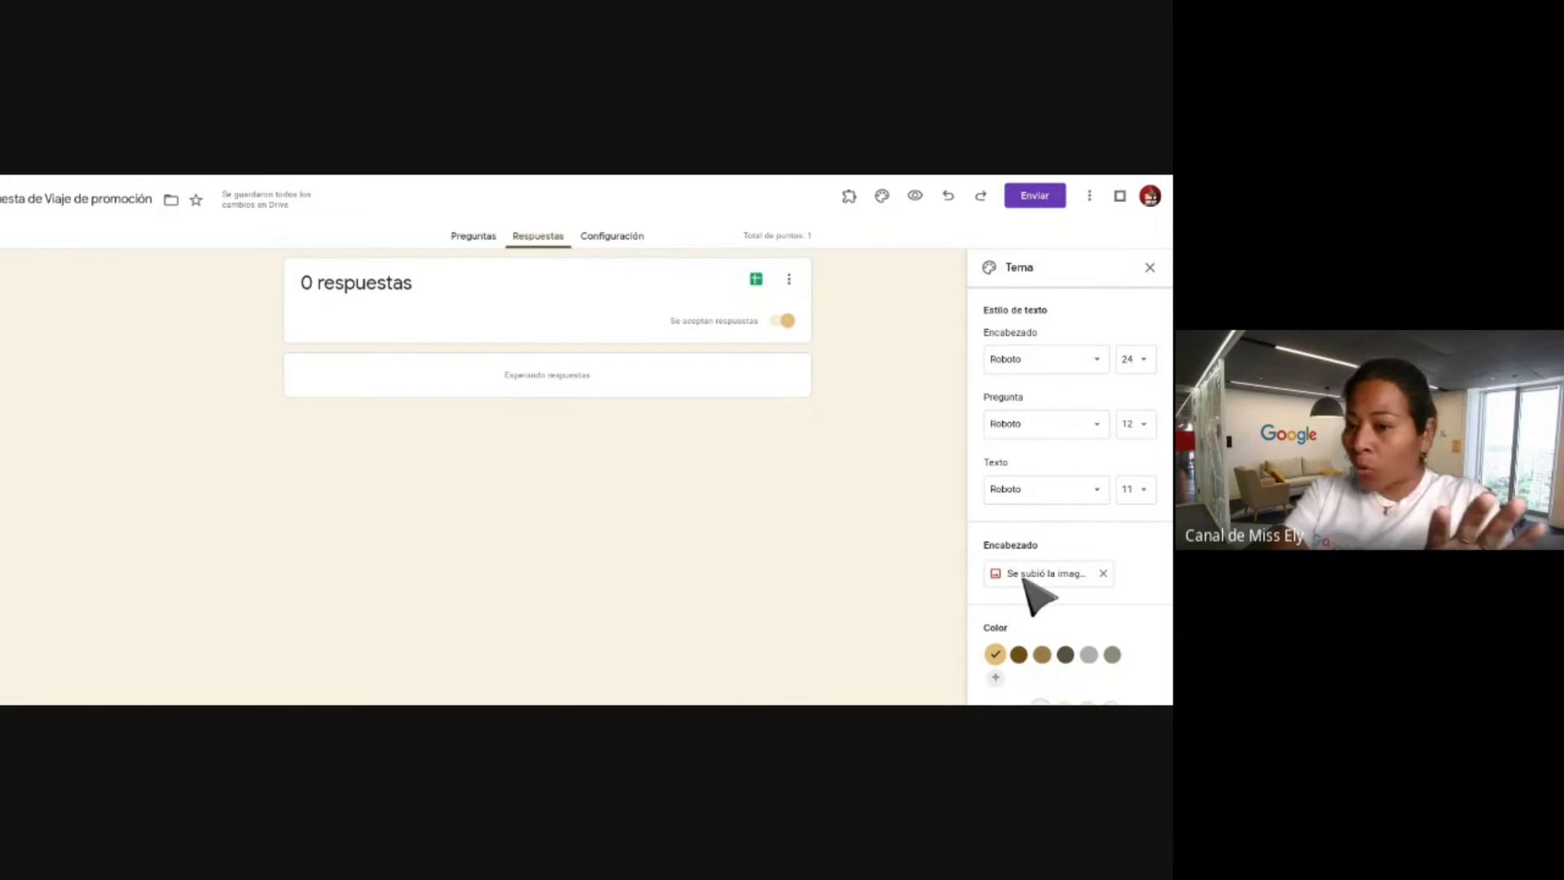
Go back to the Preguntas editor of the Encuesta de Viaje de promoción form.
left_click(476, 236)
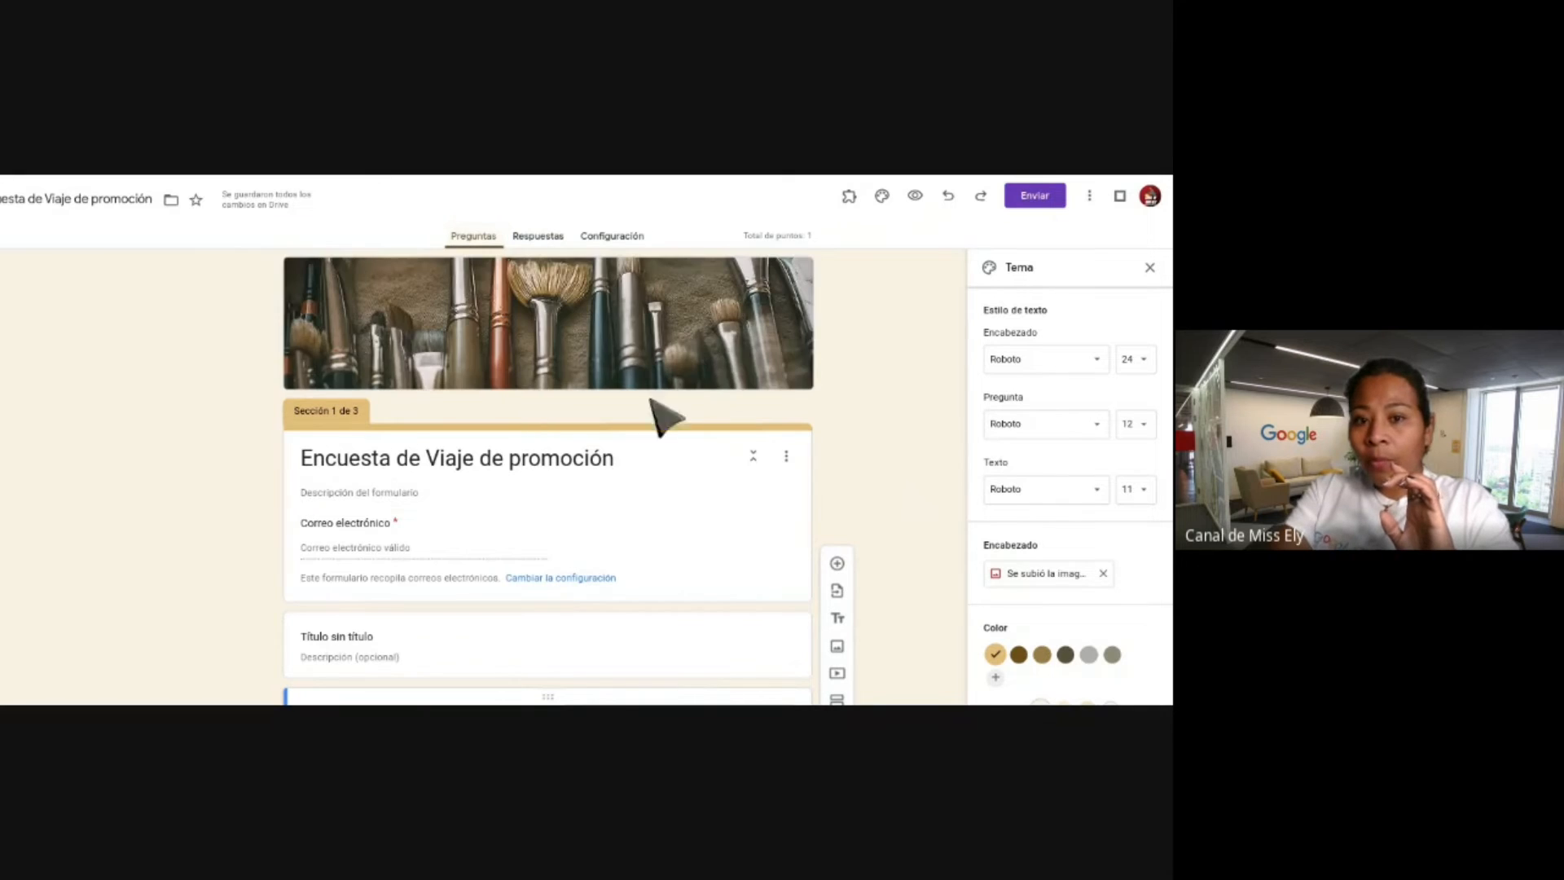
scroll(1088, 497, "down", 1)
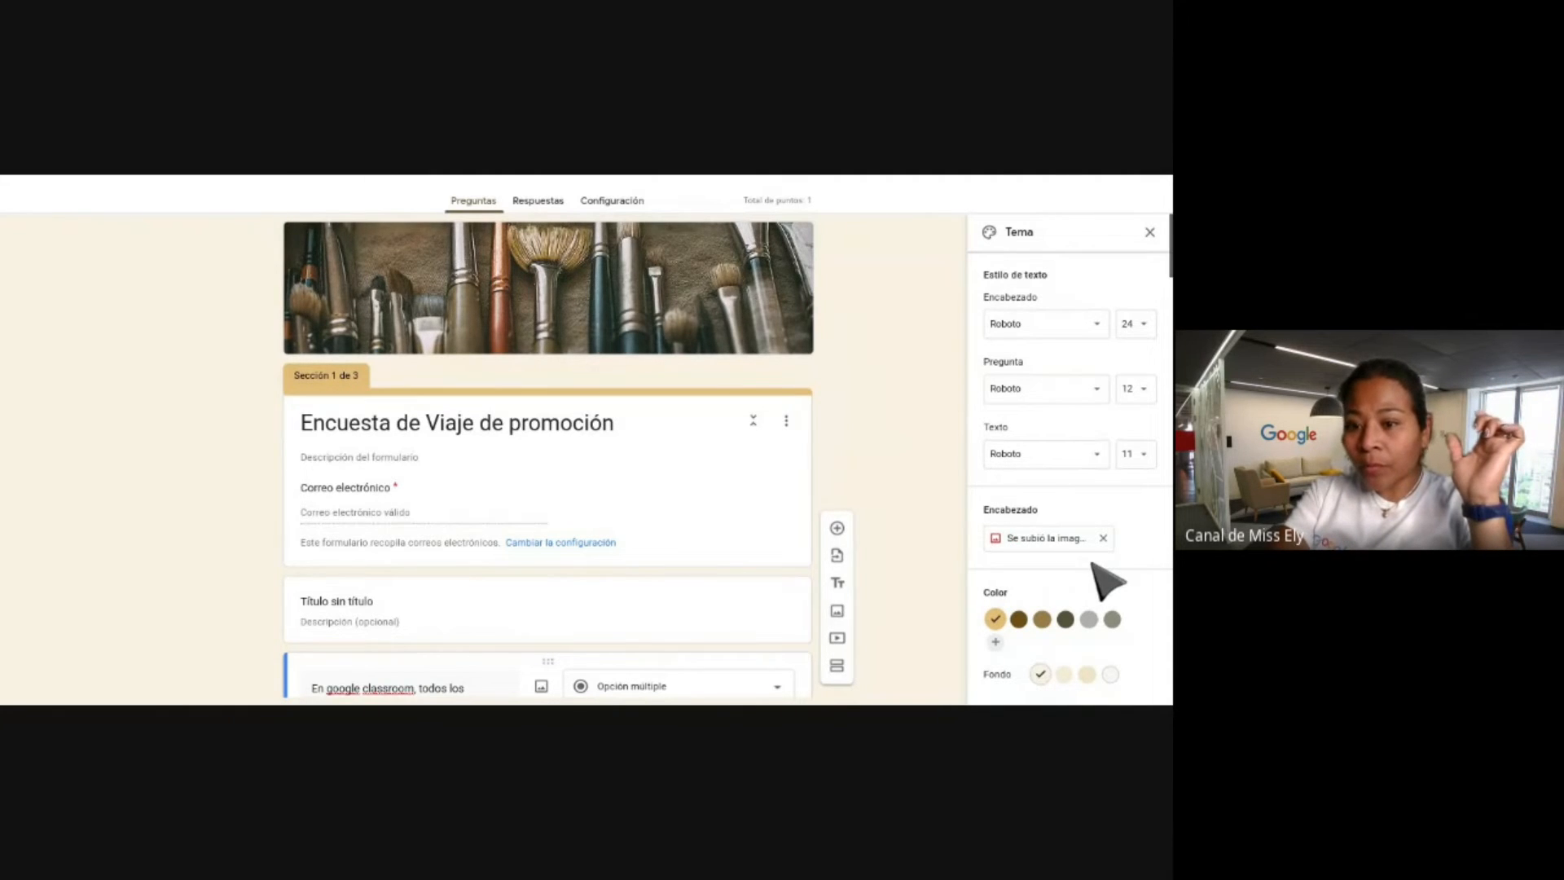
scroll(1094, 563, "up", 1)
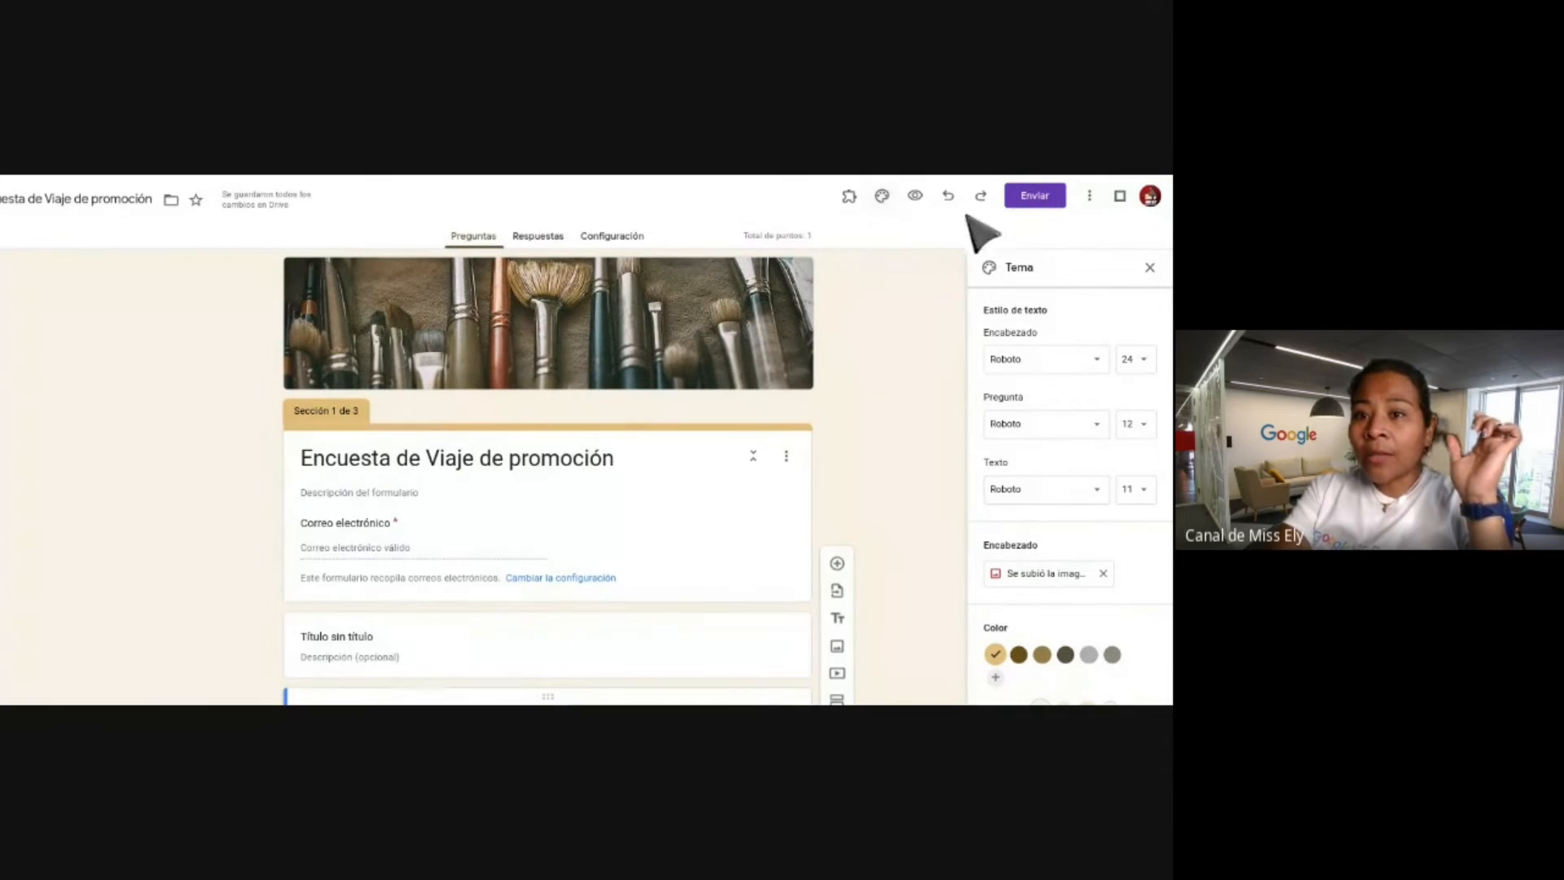
Set the header text font to Lexend with Media weight.
left_click(1098, 359)
mouse_move(1038, 494)
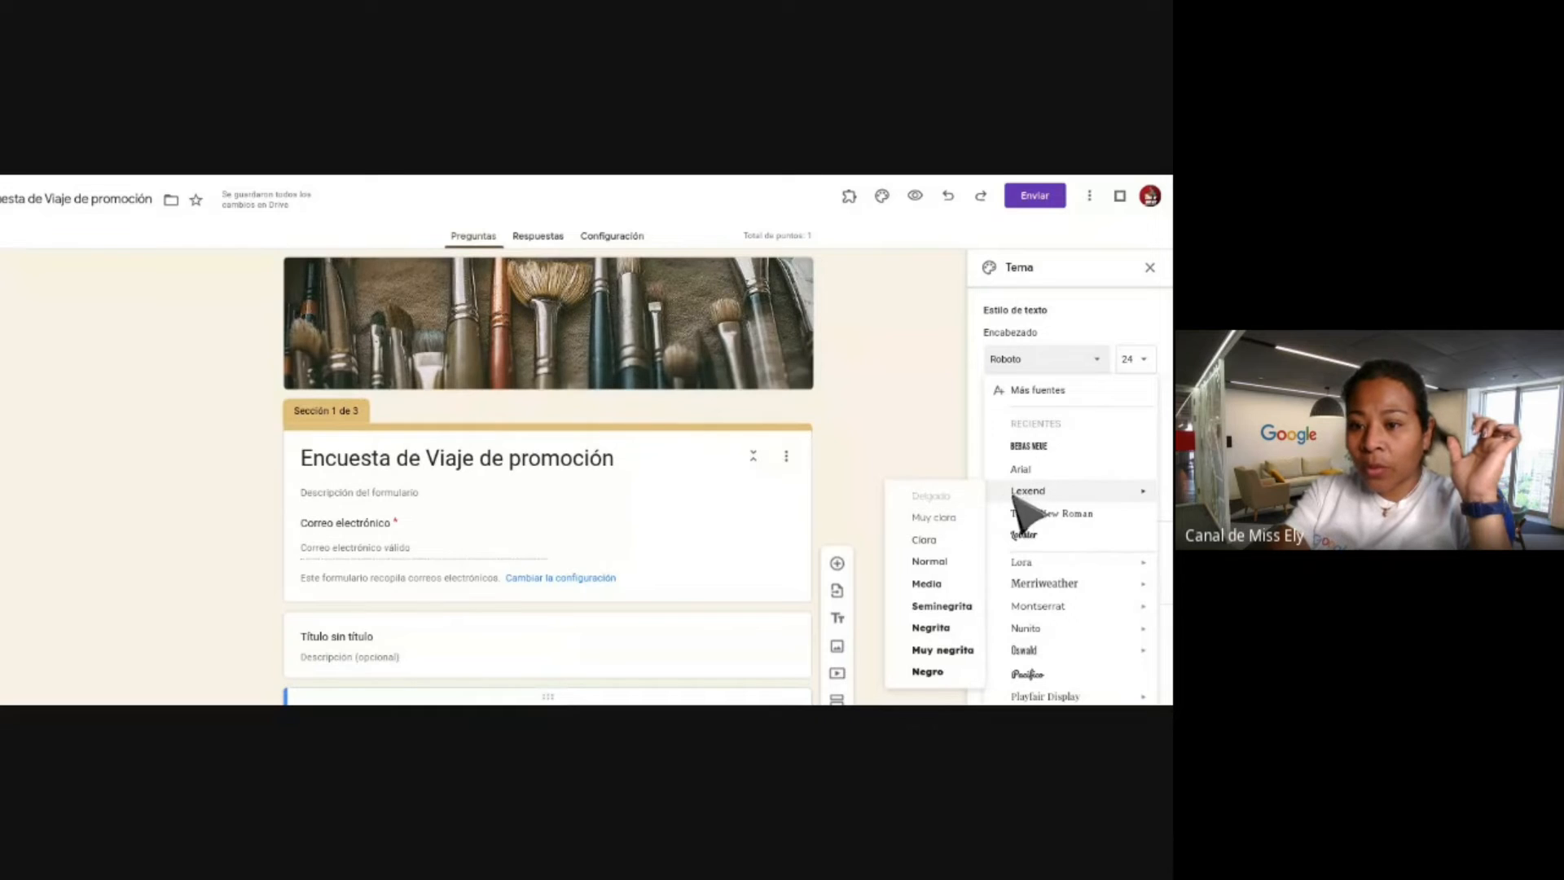
left_click(929, 584)
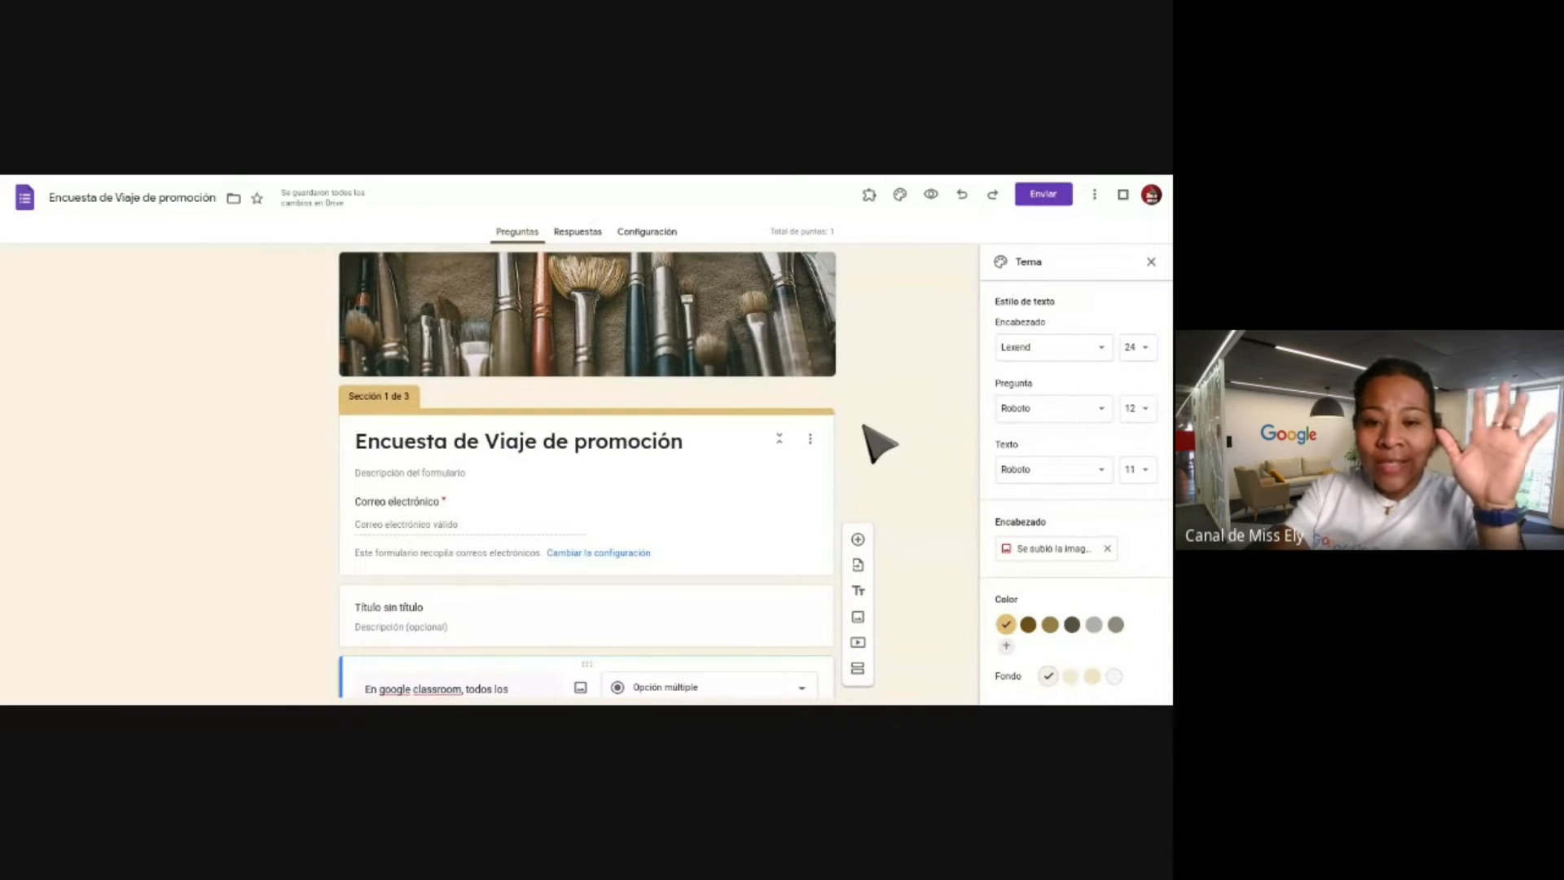
Scroll down past the destination question and open the ¿Con quién viajarás? checkbox question.
scroll(877, 444, "down", 2)
scroll(877, 444, "down", 3)
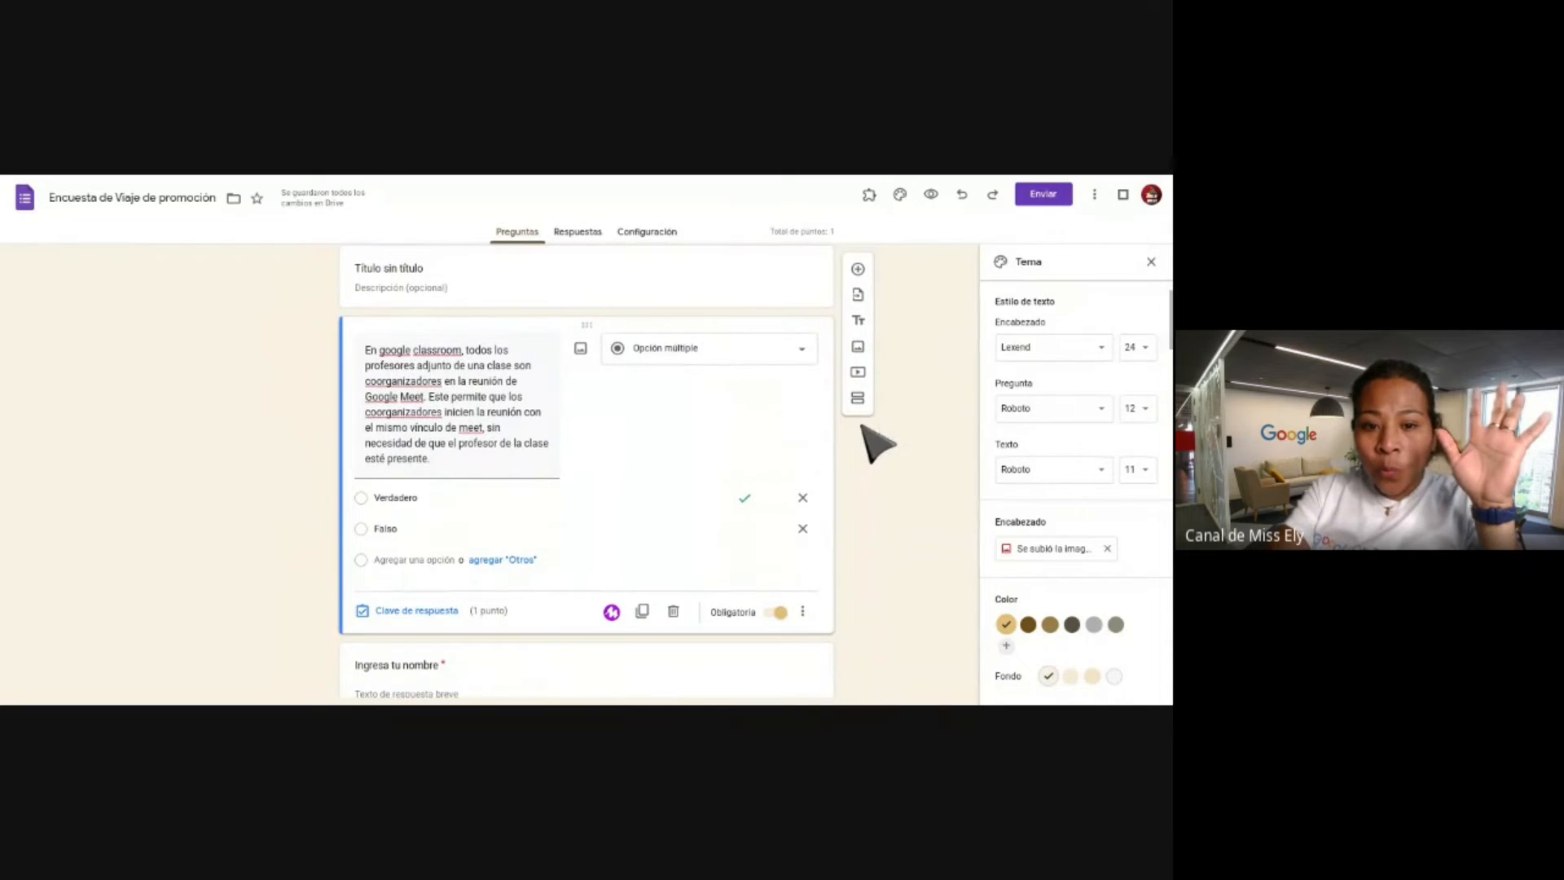
scroll(877, 440, "up", 1)
scroll(642, 365, "down", 4)
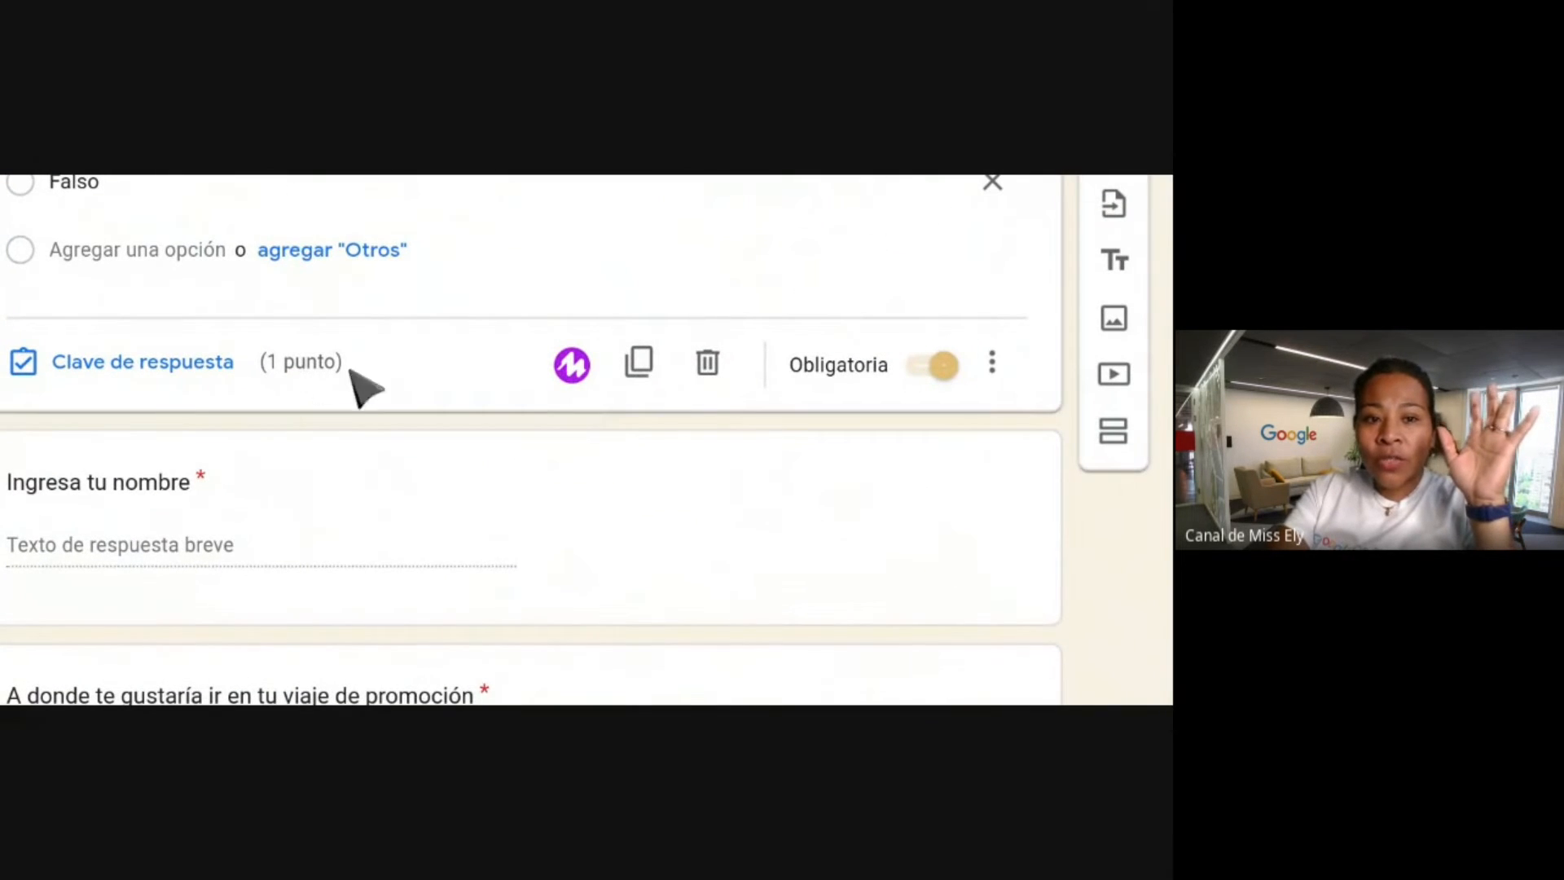
scroll(287, 388, "down", 6)
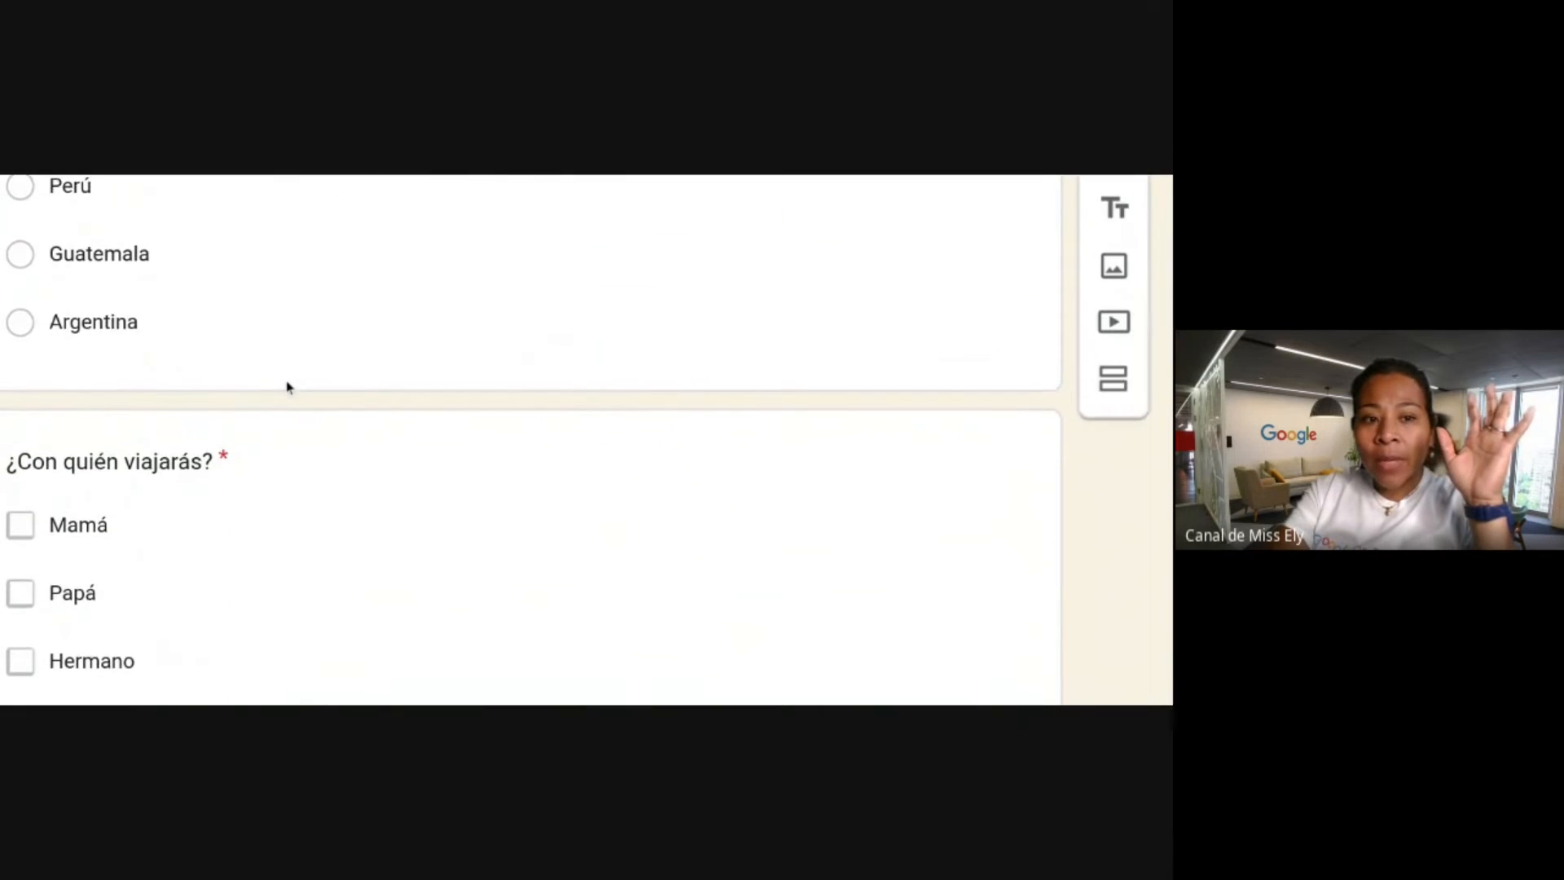
left_click(281, 359)
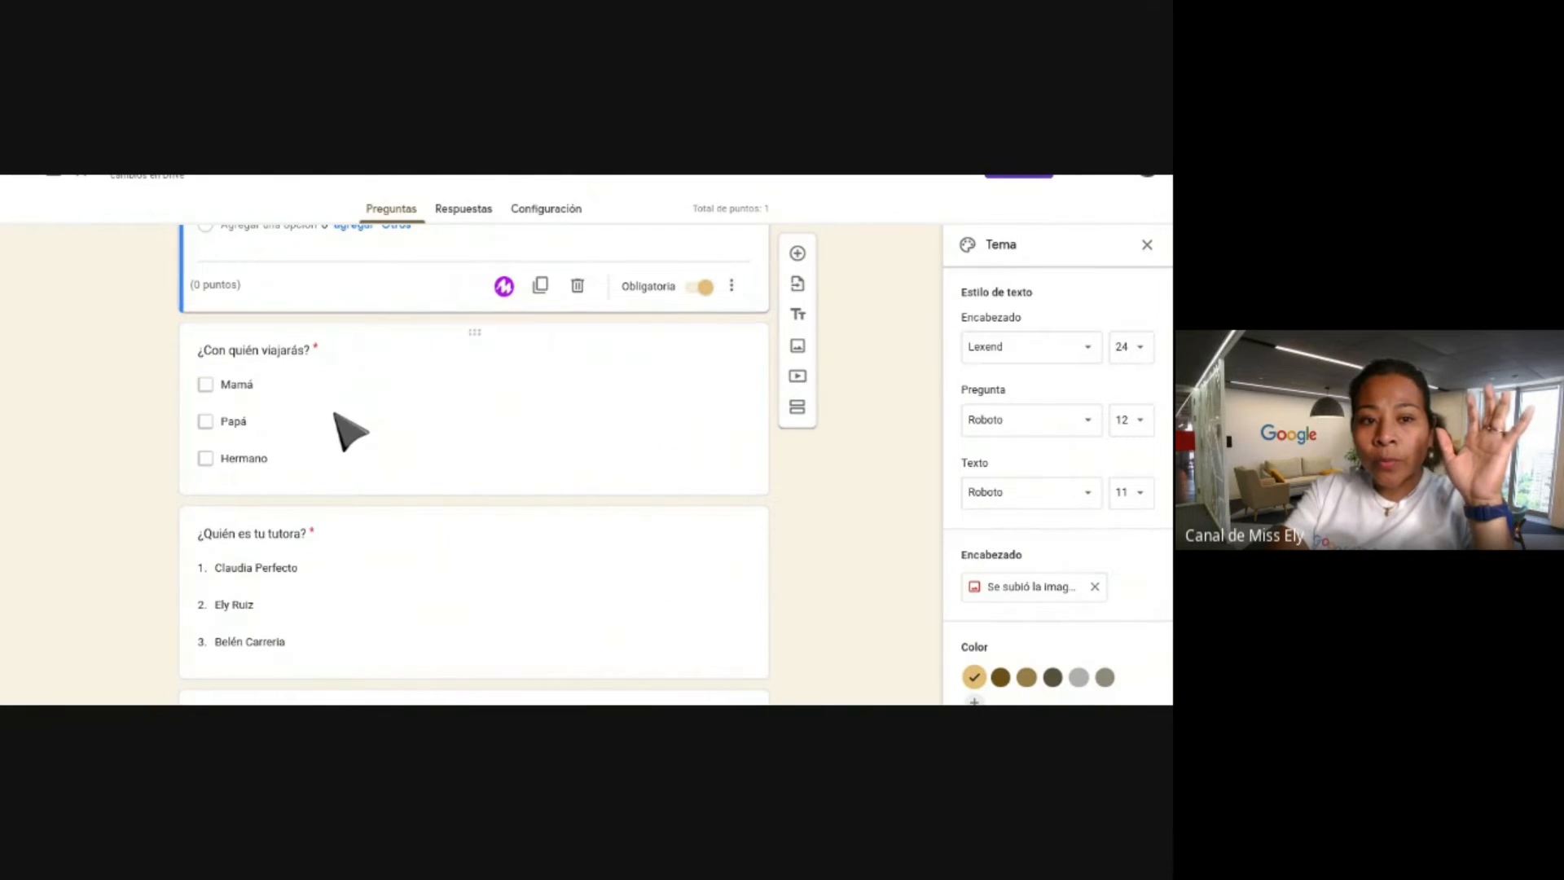
left_click(337, 415)
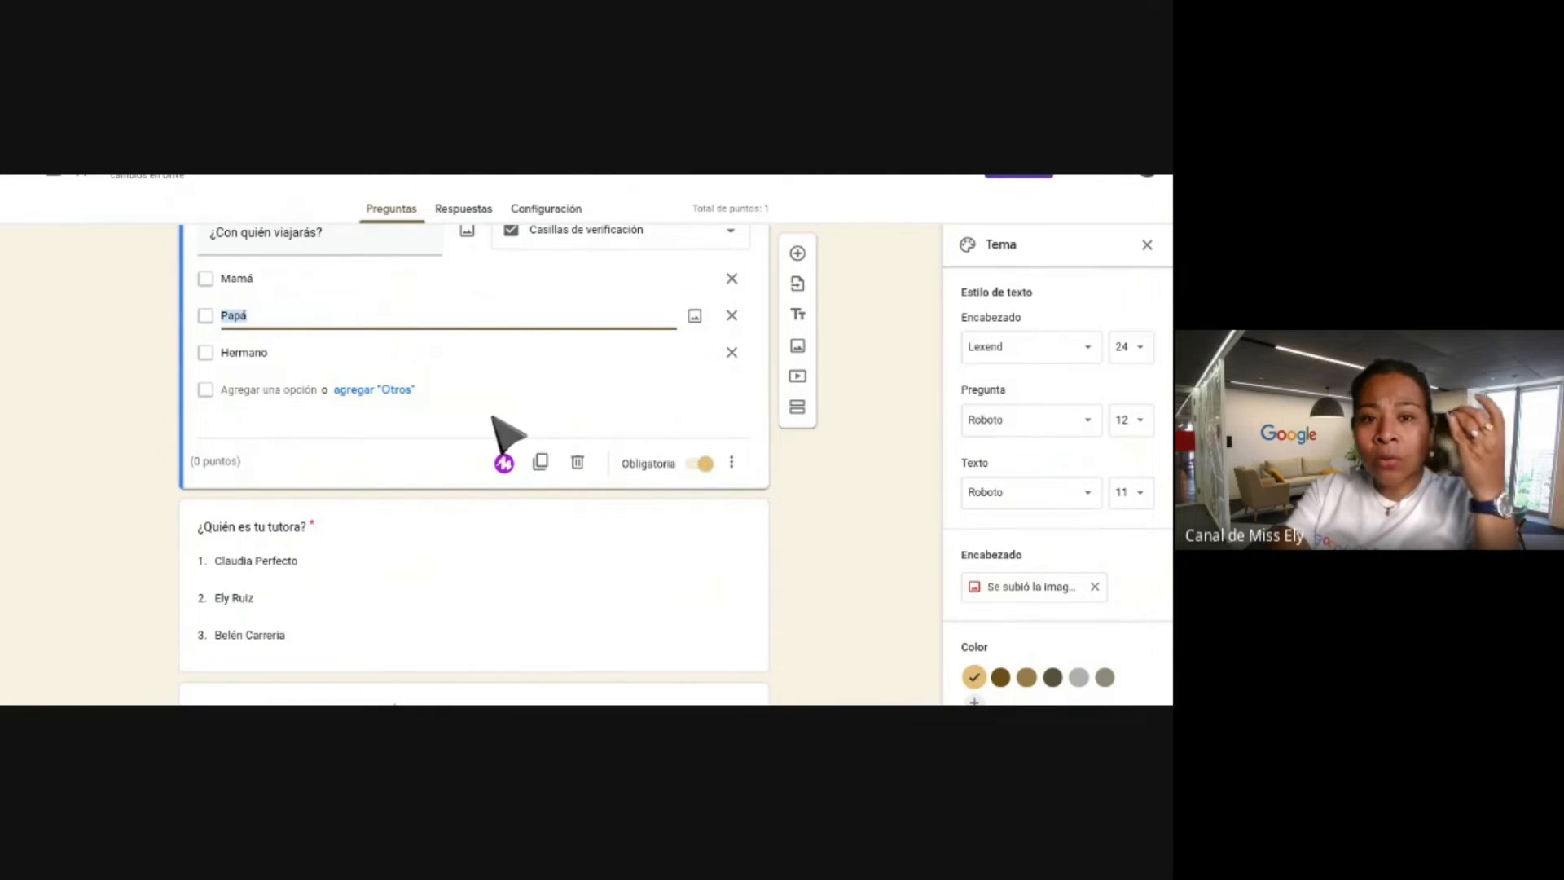
Turn on response validation for the ¿Con quién viajarás? checkbox question.
scroll(492, 407, "up", 1)
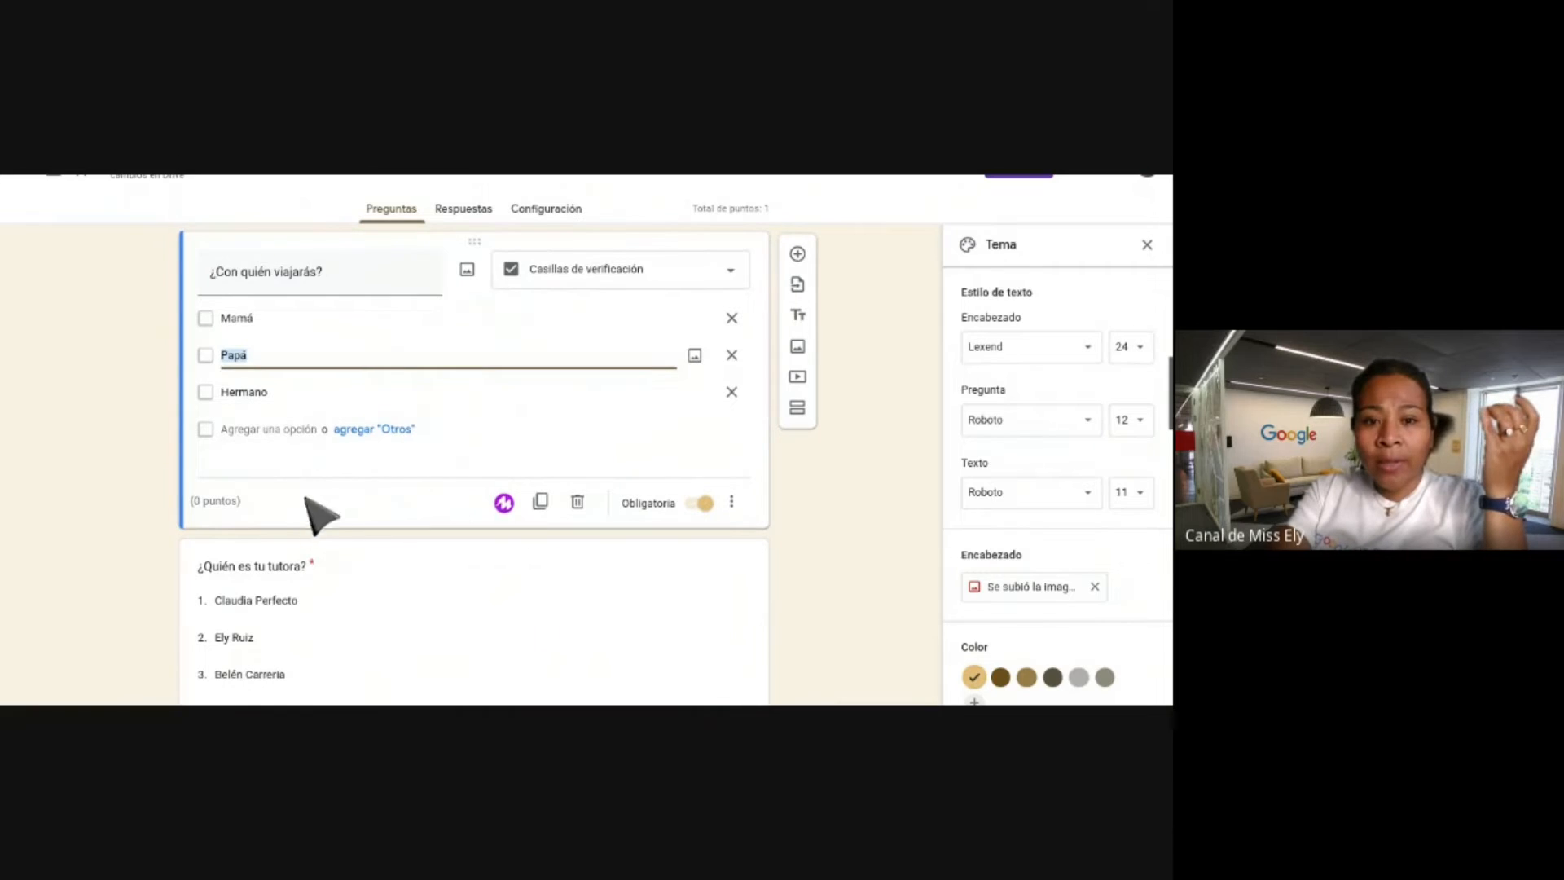
left_click(217, 510)
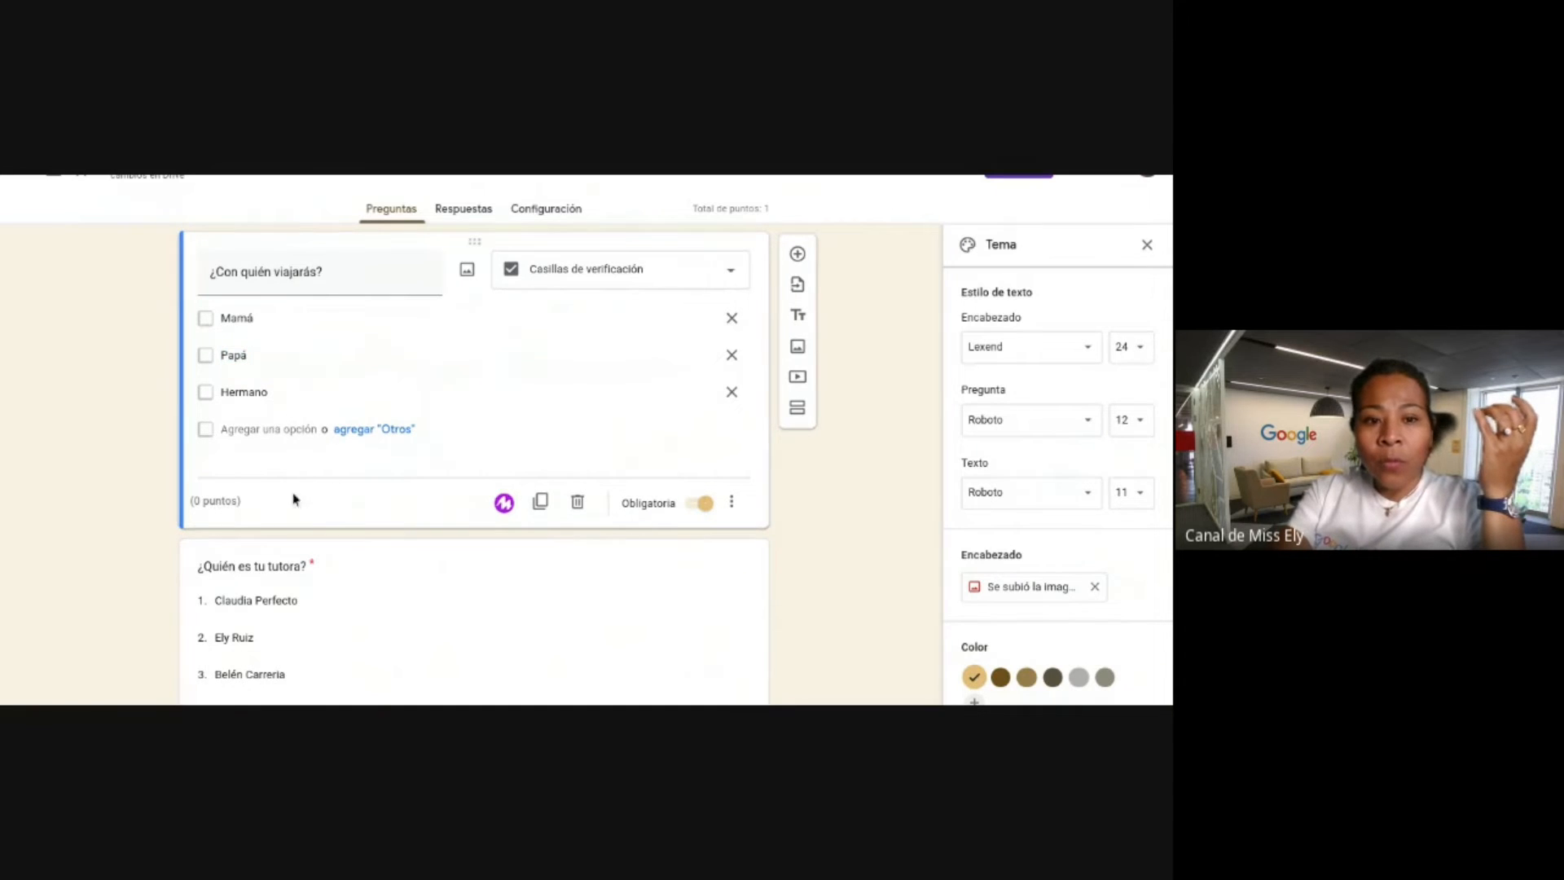
left_click(731, 502)
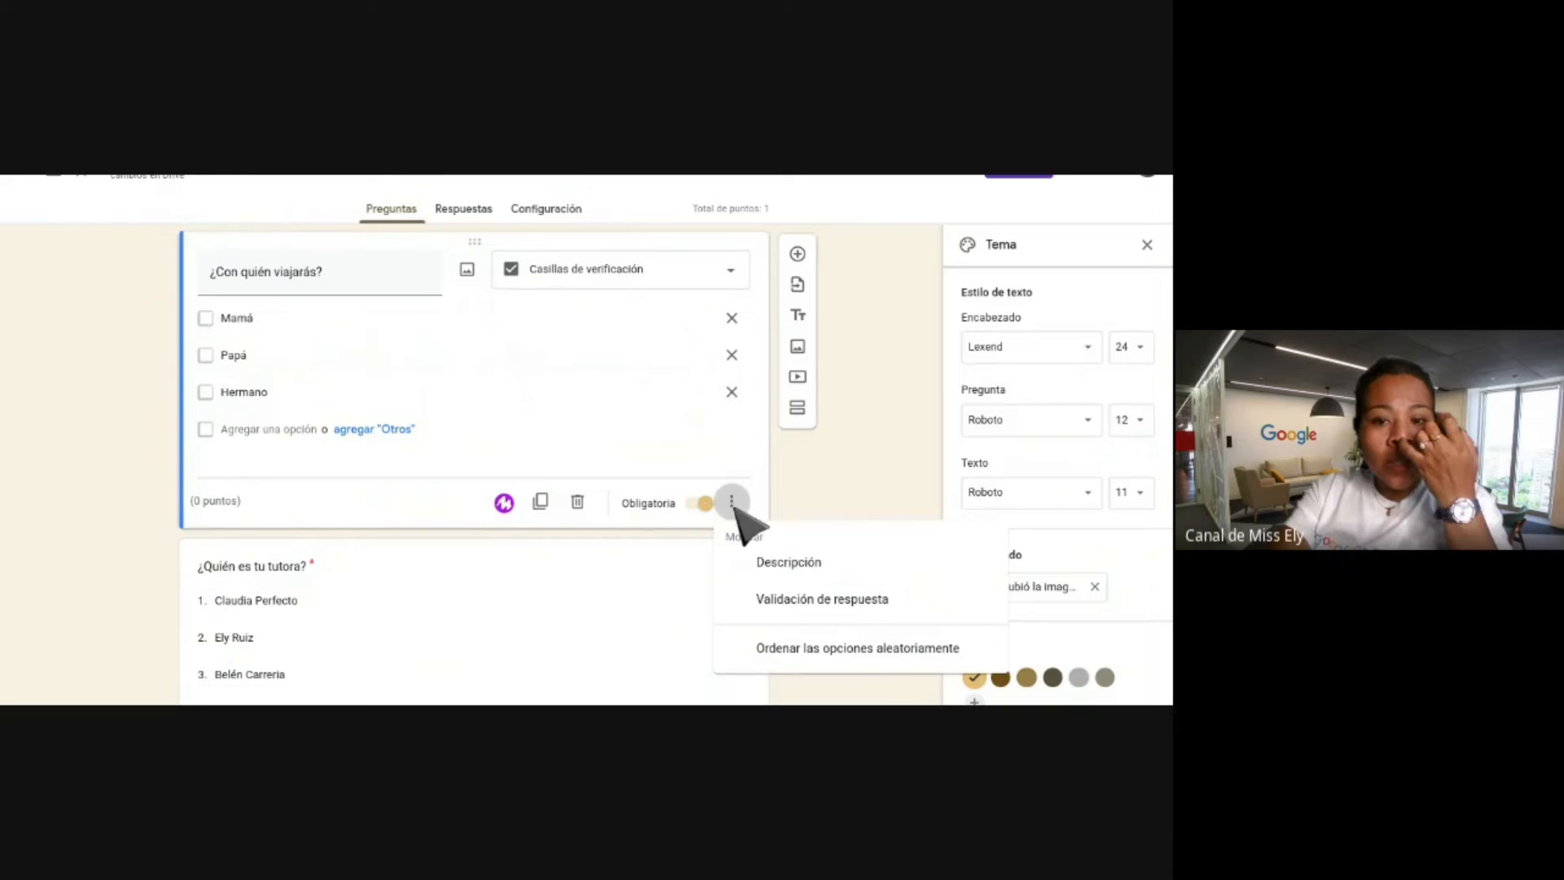
left_click(780, 601)
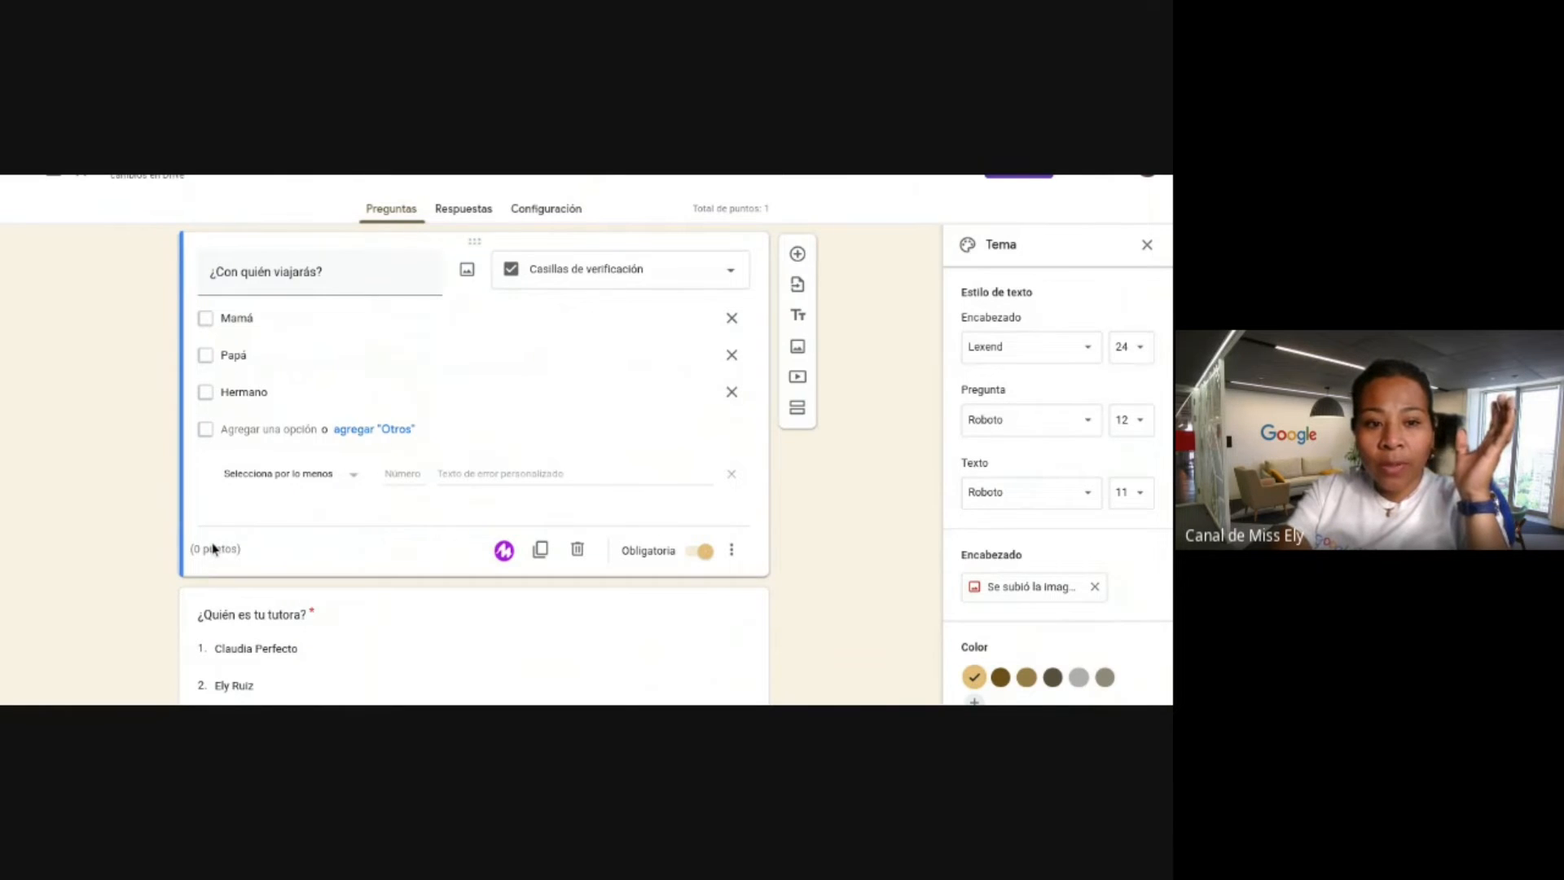
Toggle the ¿Quién es tu tutora? question's Required switch off and back on.
scroll(624, 491, "down", 3)
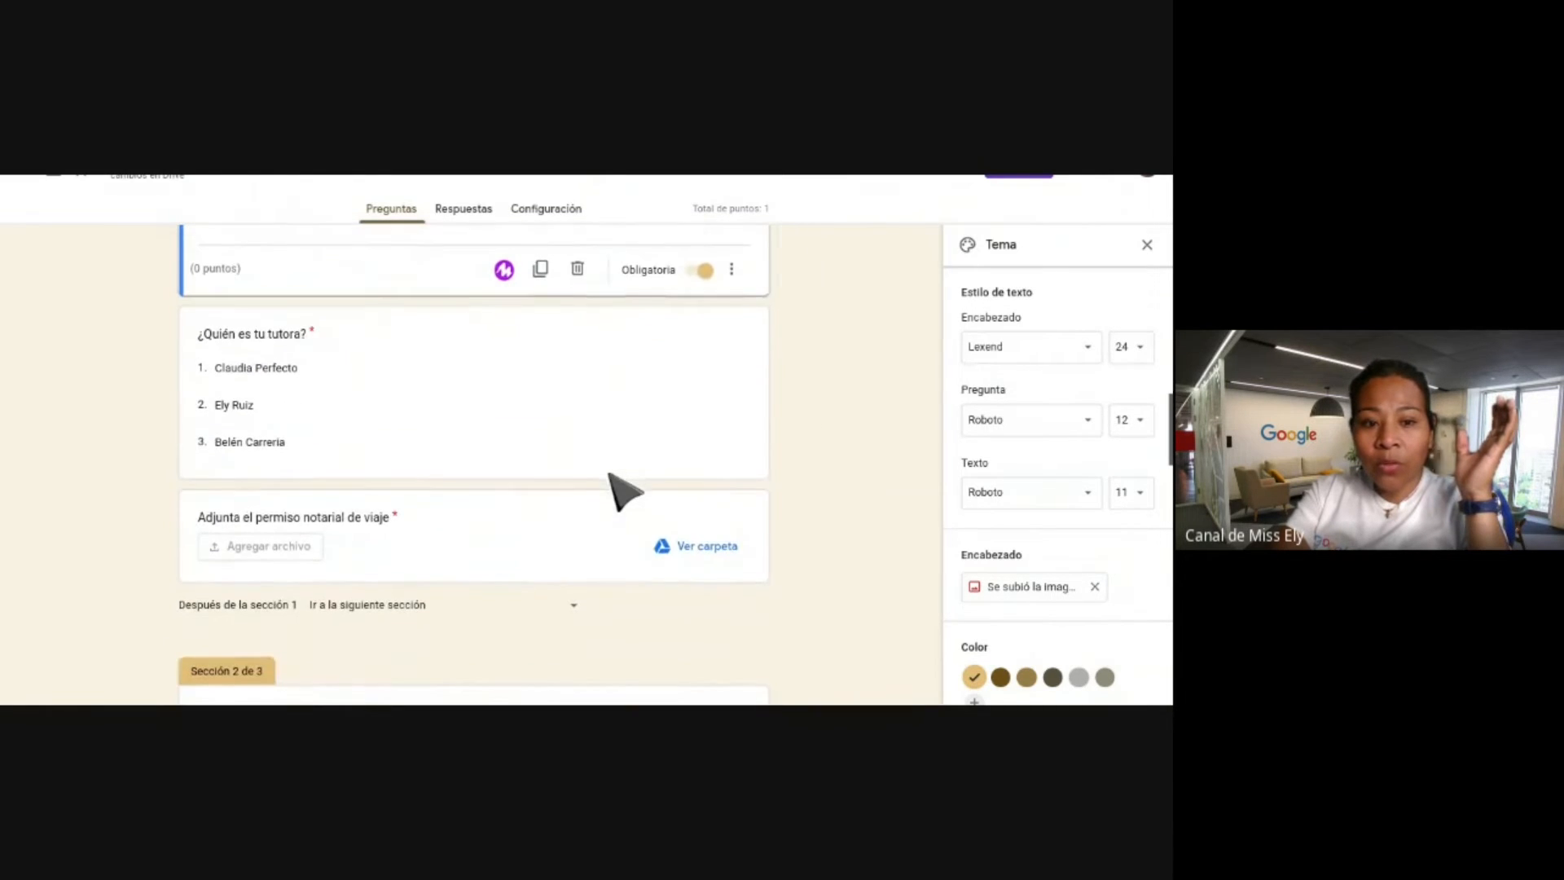
left_click(478, 416)
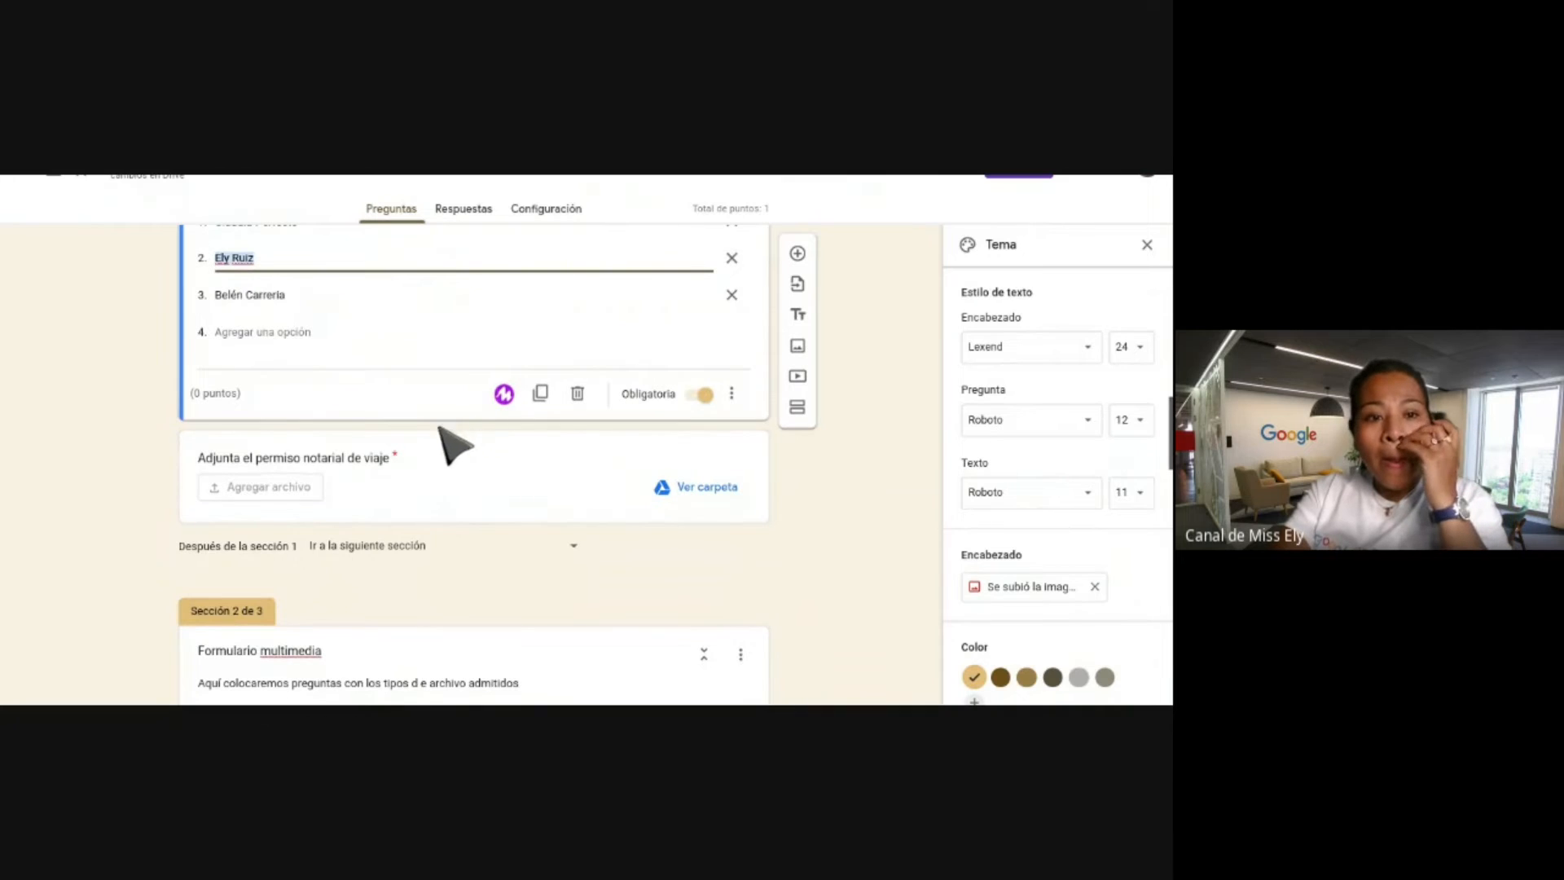
left_click(699, 396)
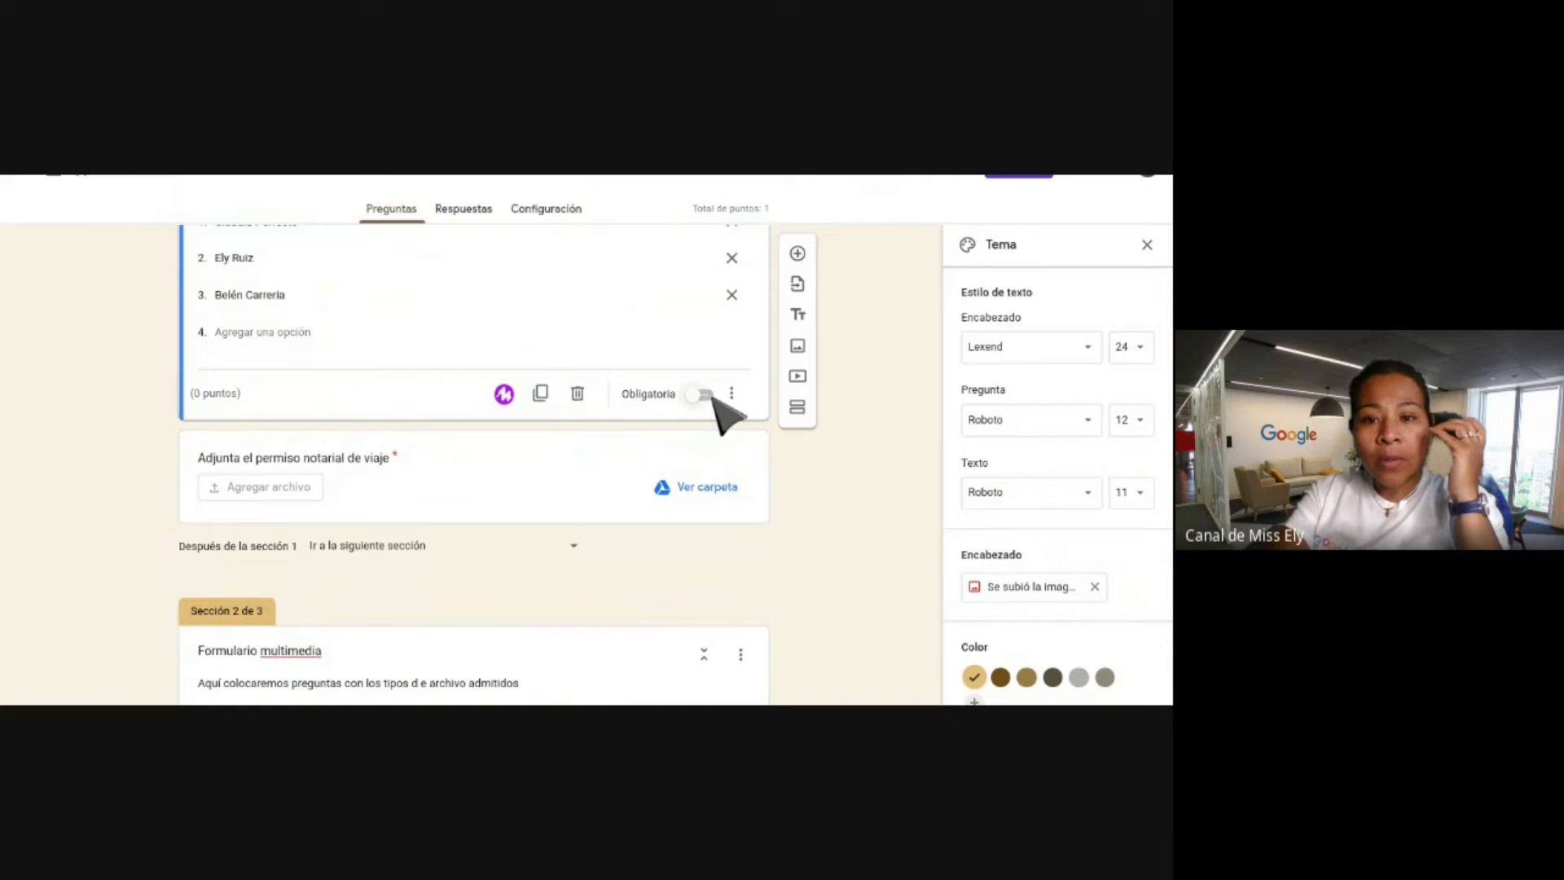
left_click(707, 396)
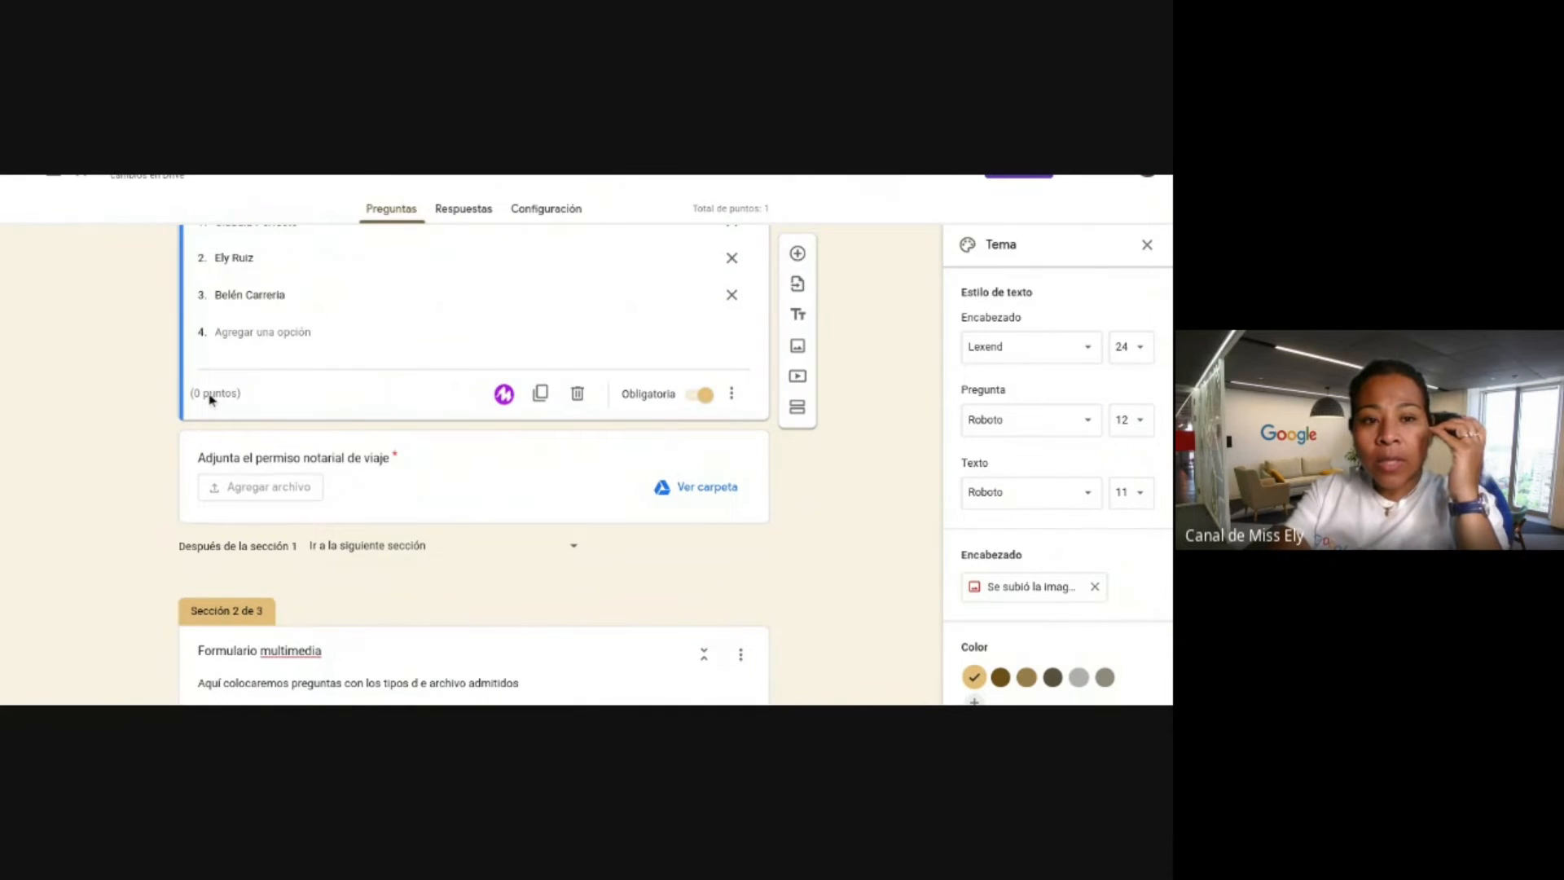
Open the graph question for editing, then scroll back up the form.
scroll(294, 412, "down", 5)
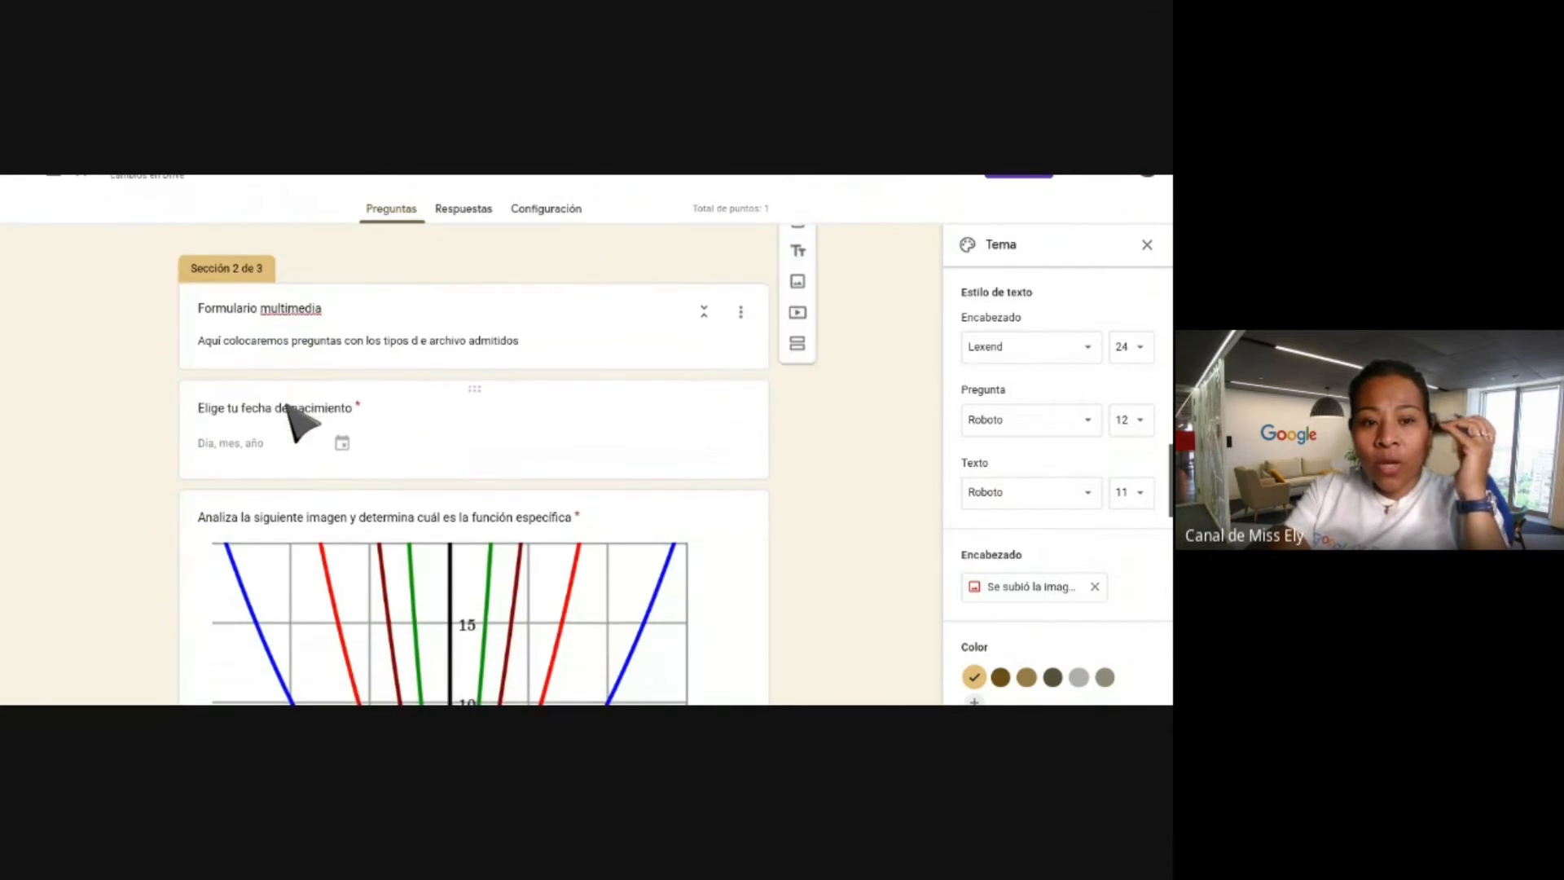
scroll(289, 407, "down", 10)
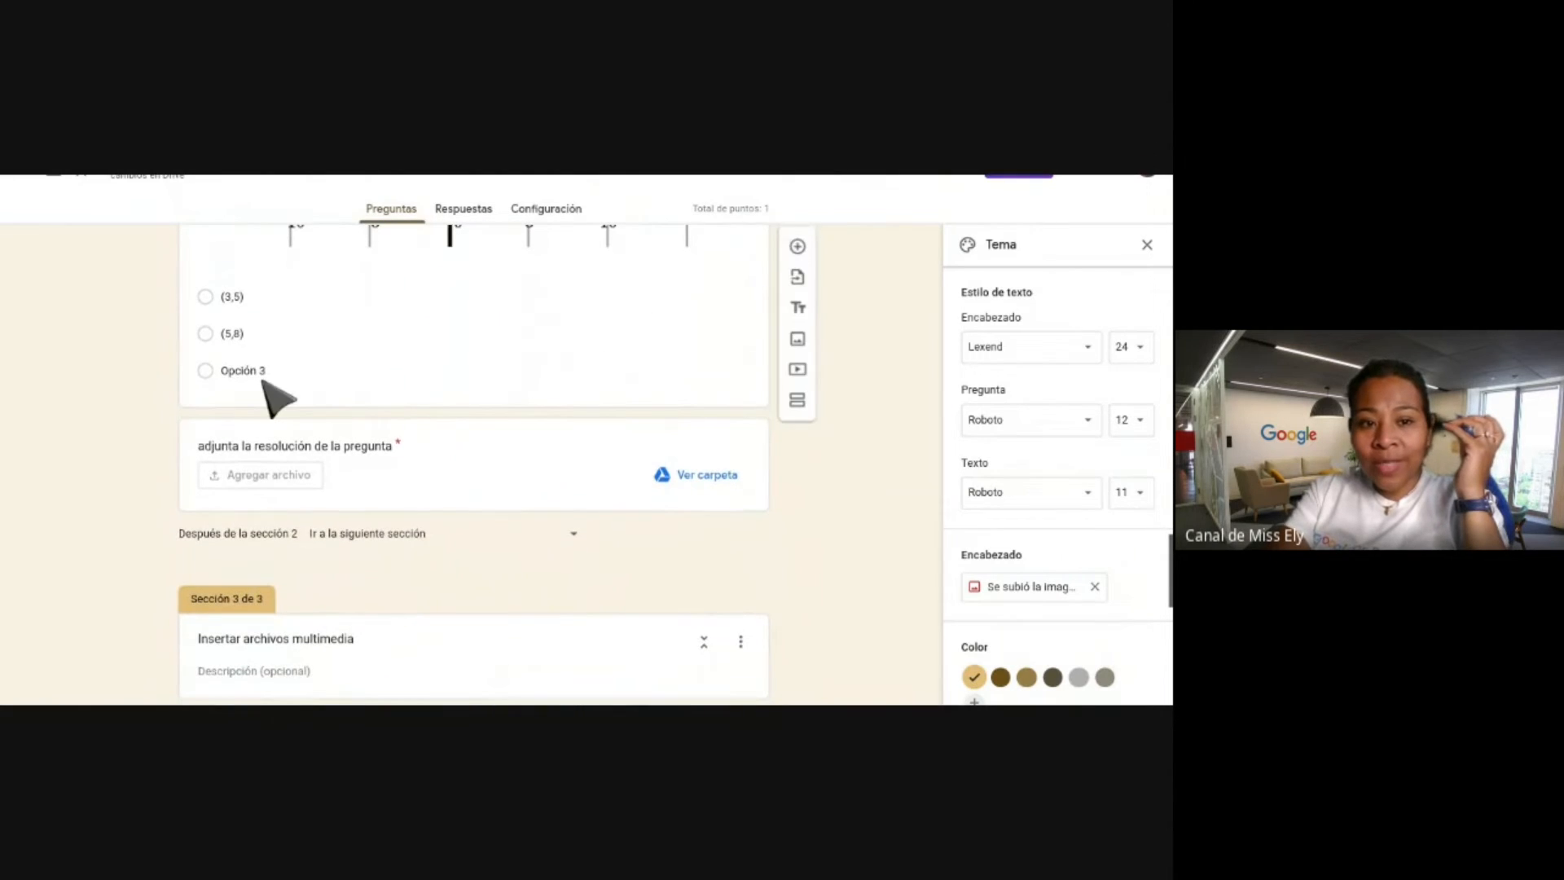
left_click(265, 381)
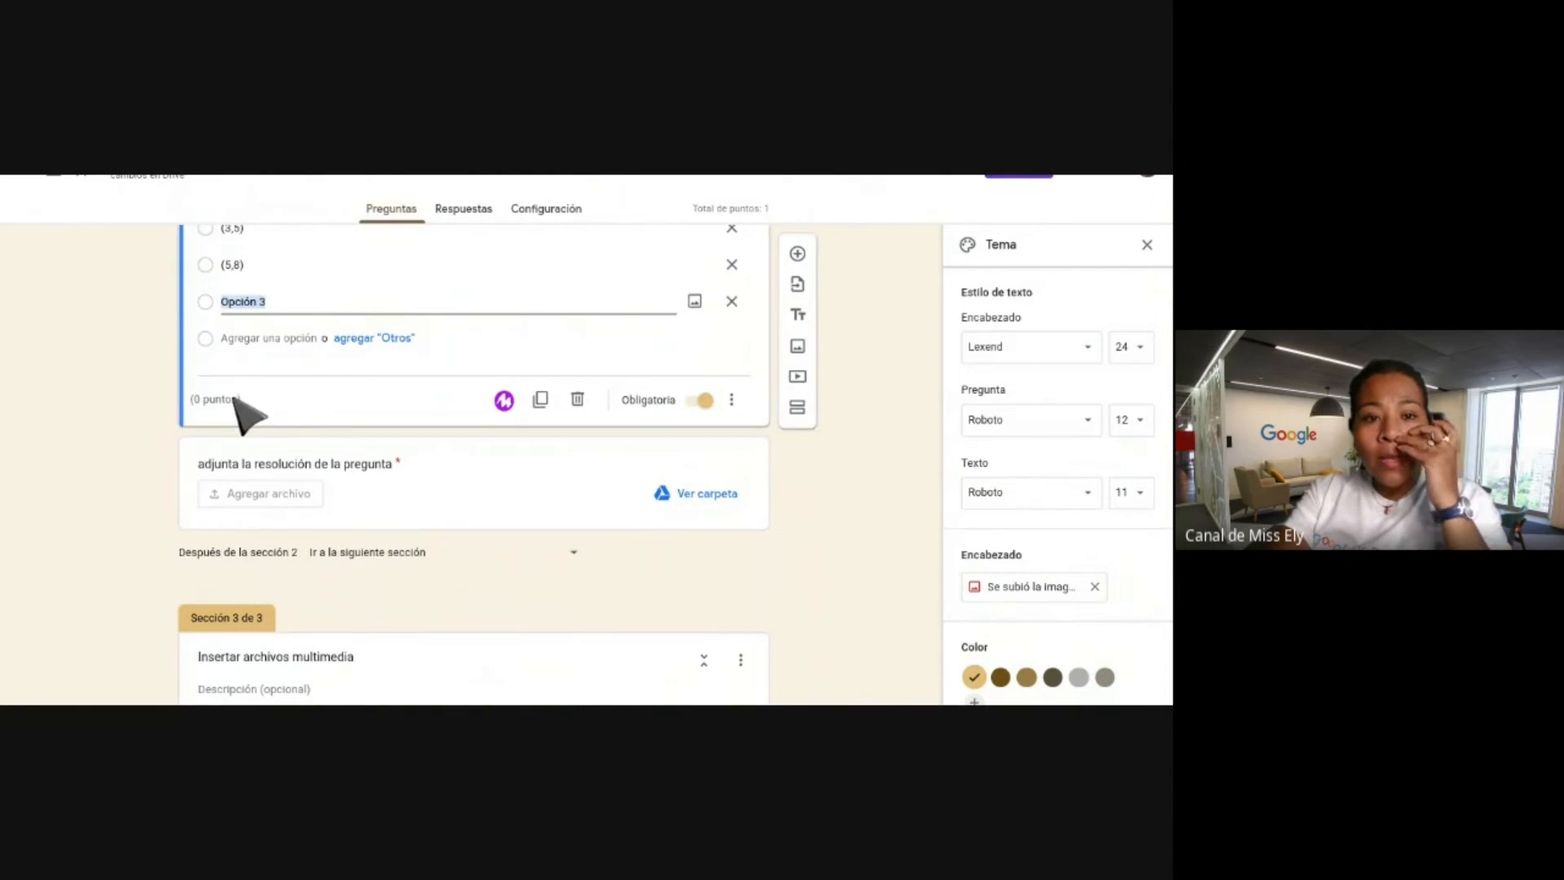
scroll(275, 389, "up", 1)
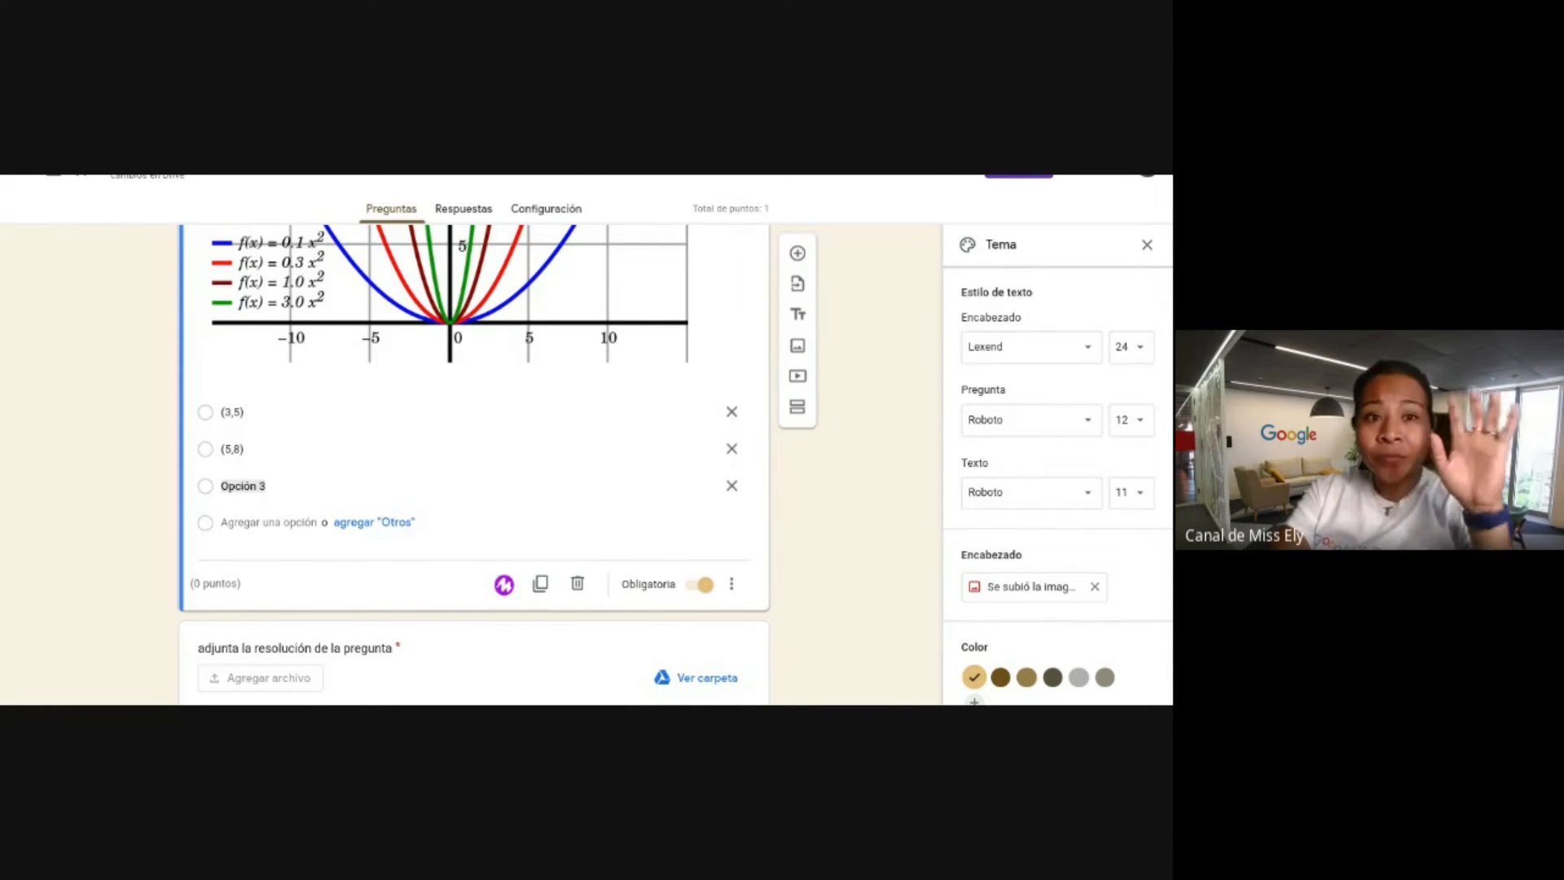
scroll(519, 361, "up", 15)
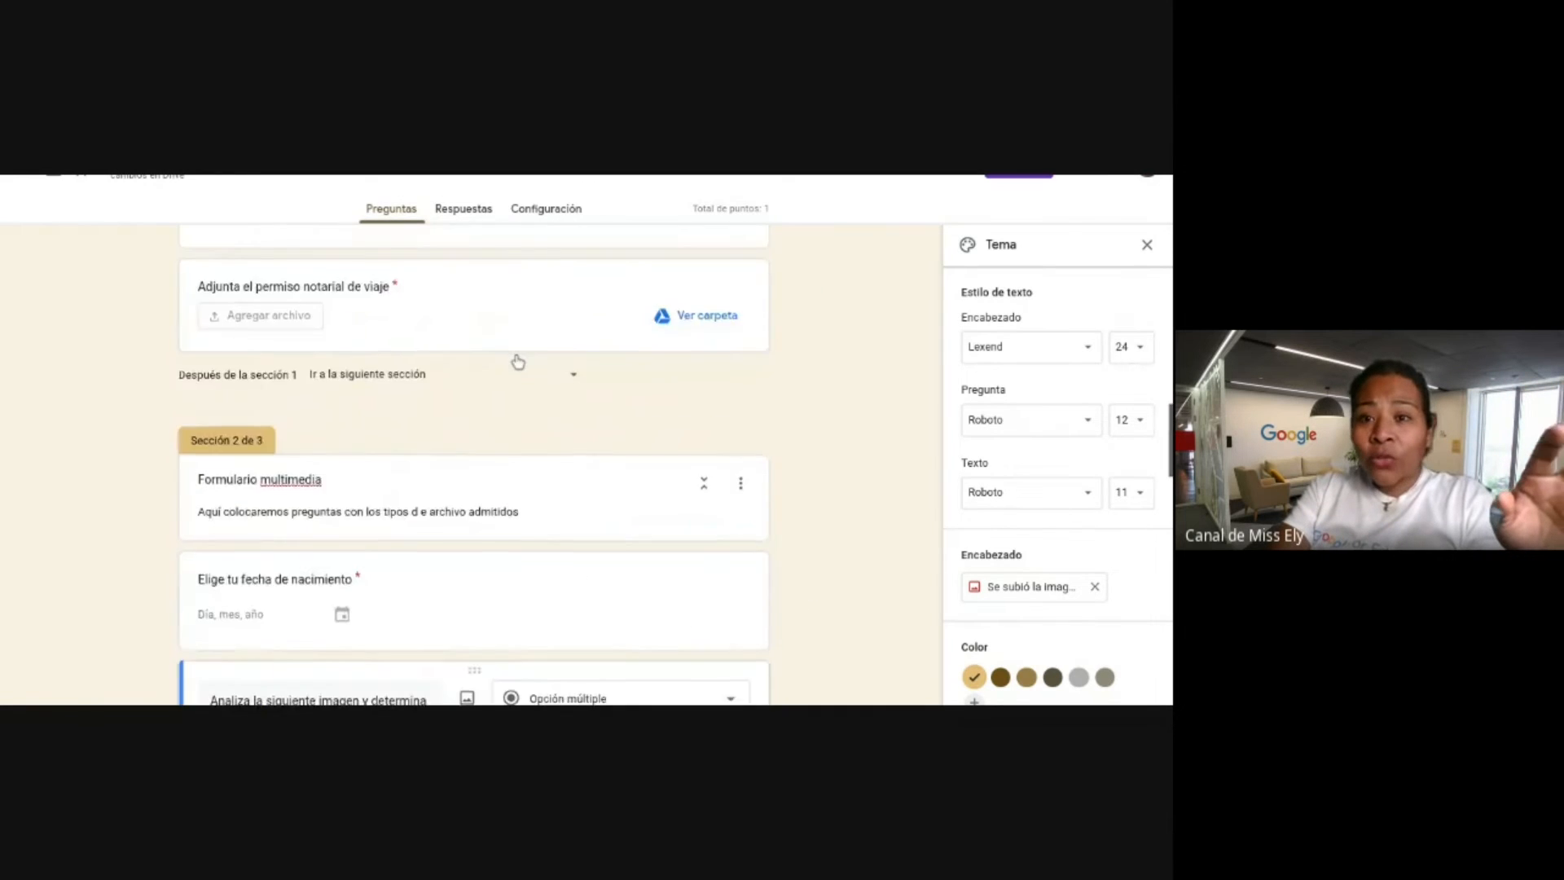
Close the theme settings and bring up the Enviar formulario dialog.
left_click(1148, 247)
scroll(820, 378, "up", 5)
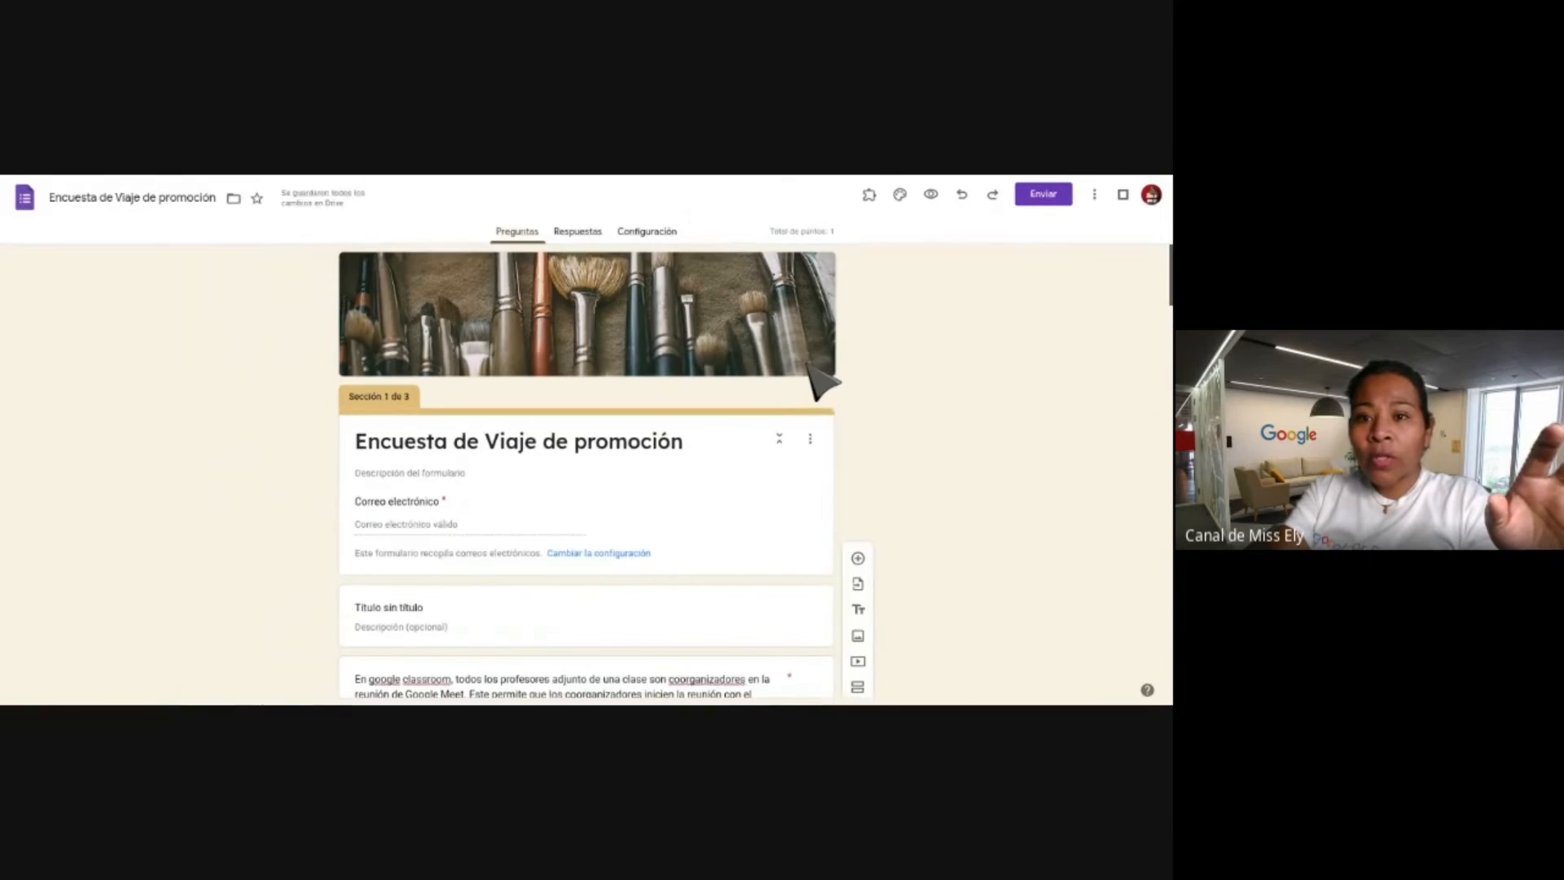
left_click(1052, 197)
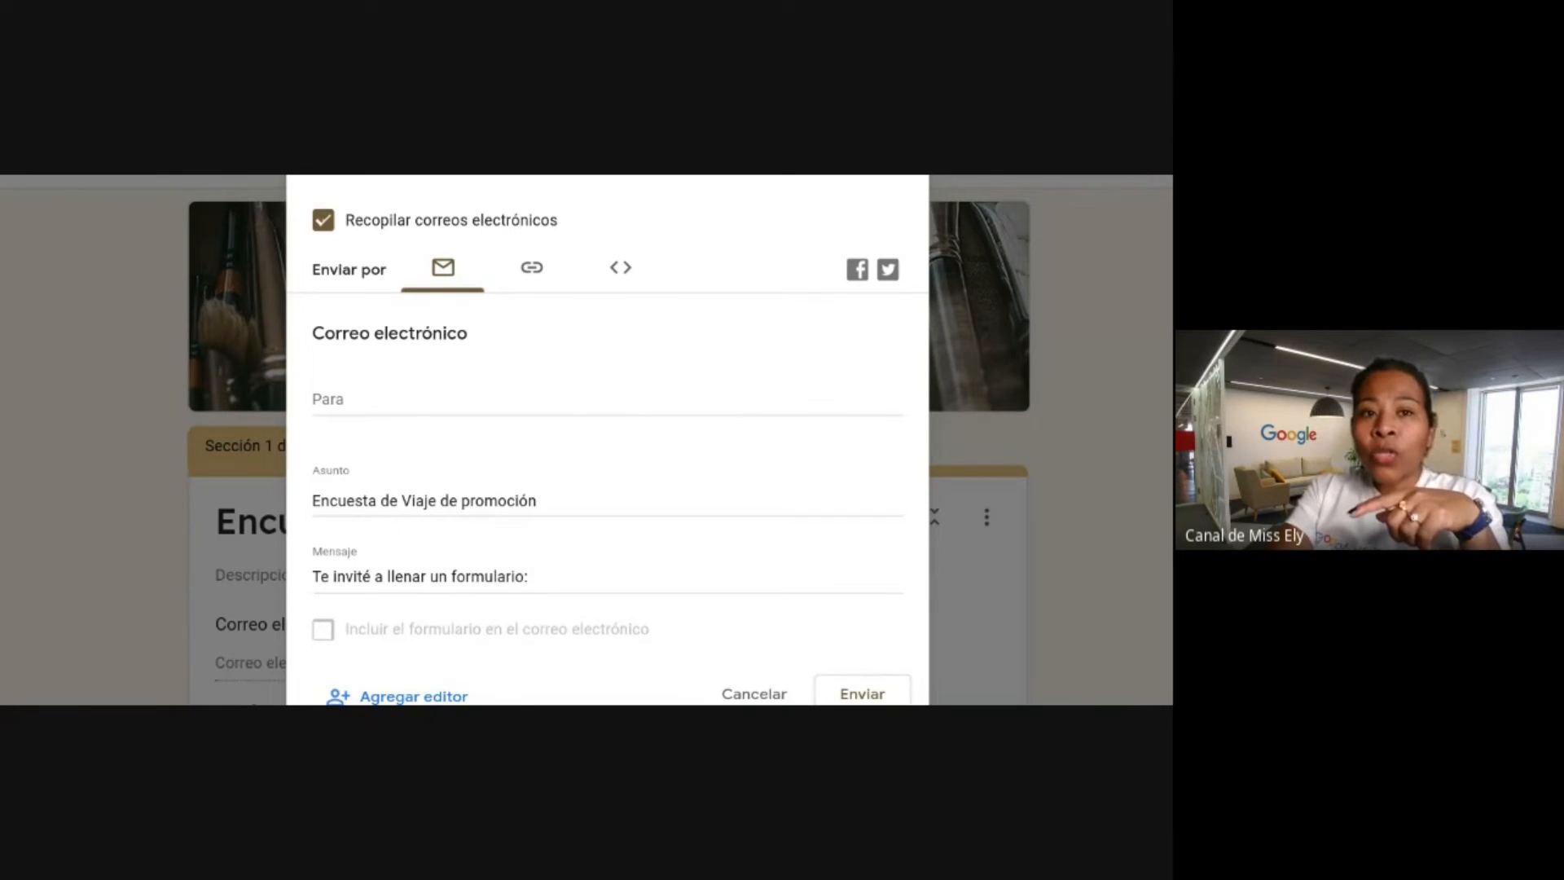
Shorten the form's sharing link to a forms.gle URL, then cancel the send dialog.
left_click(542, 273)
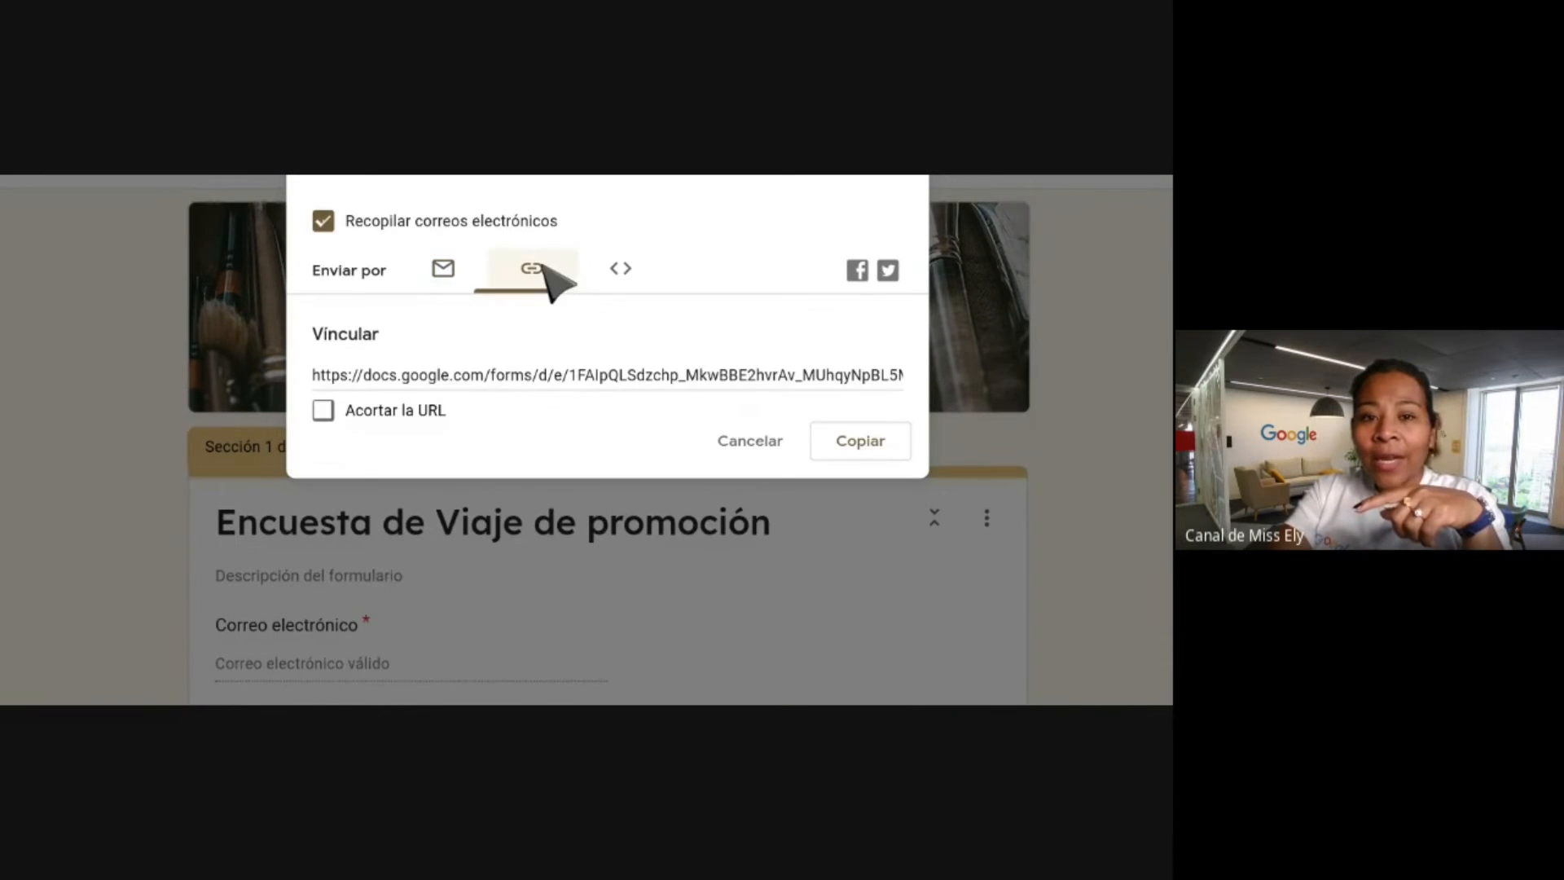
left_click(412, 409)
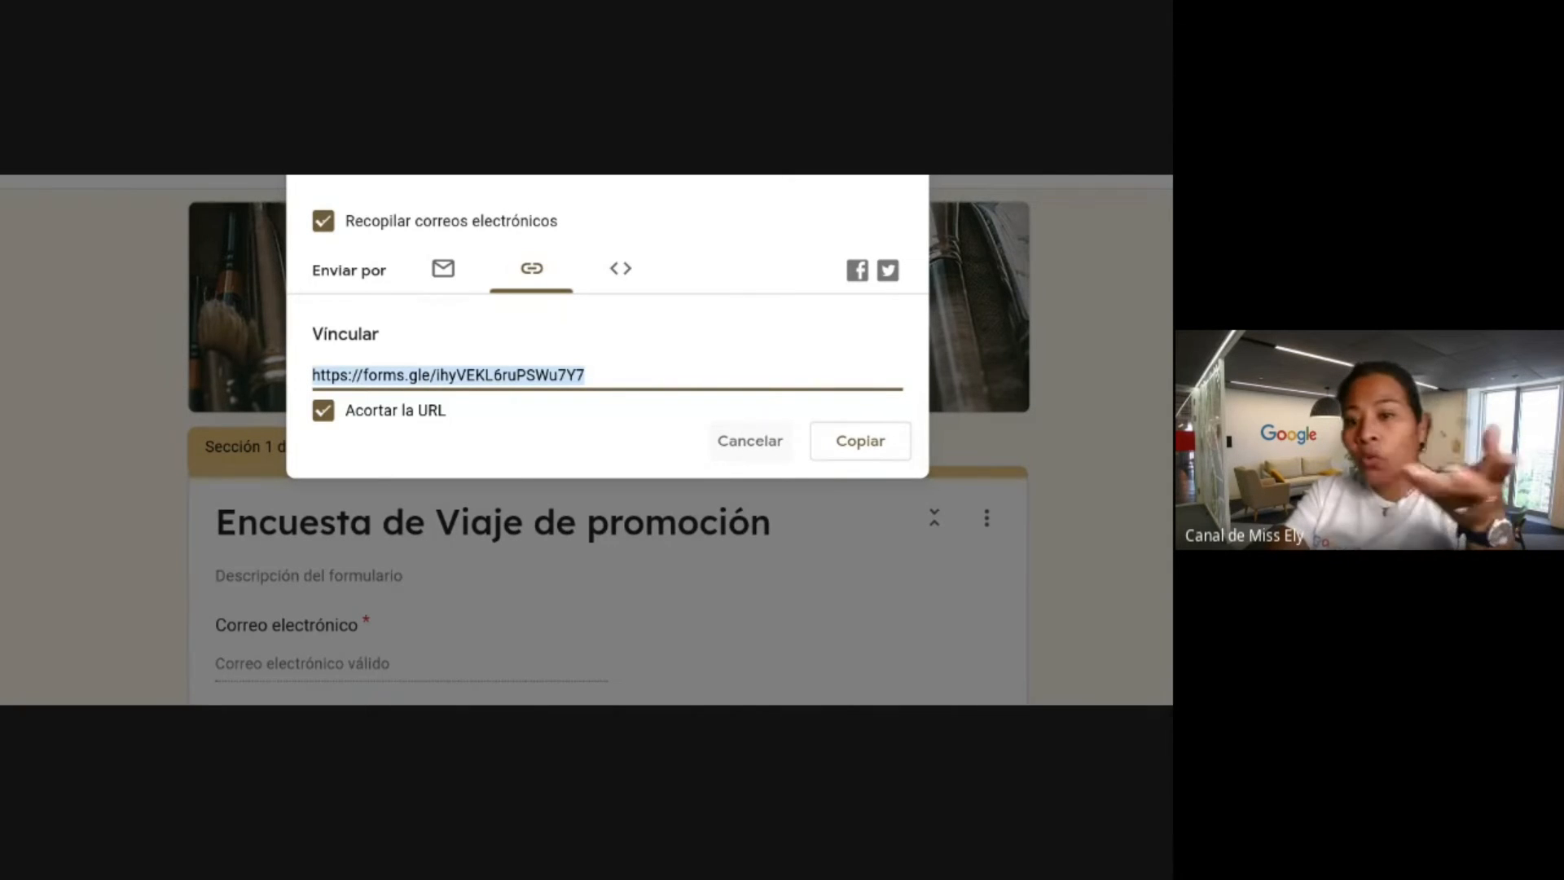
left_click(747, 444)
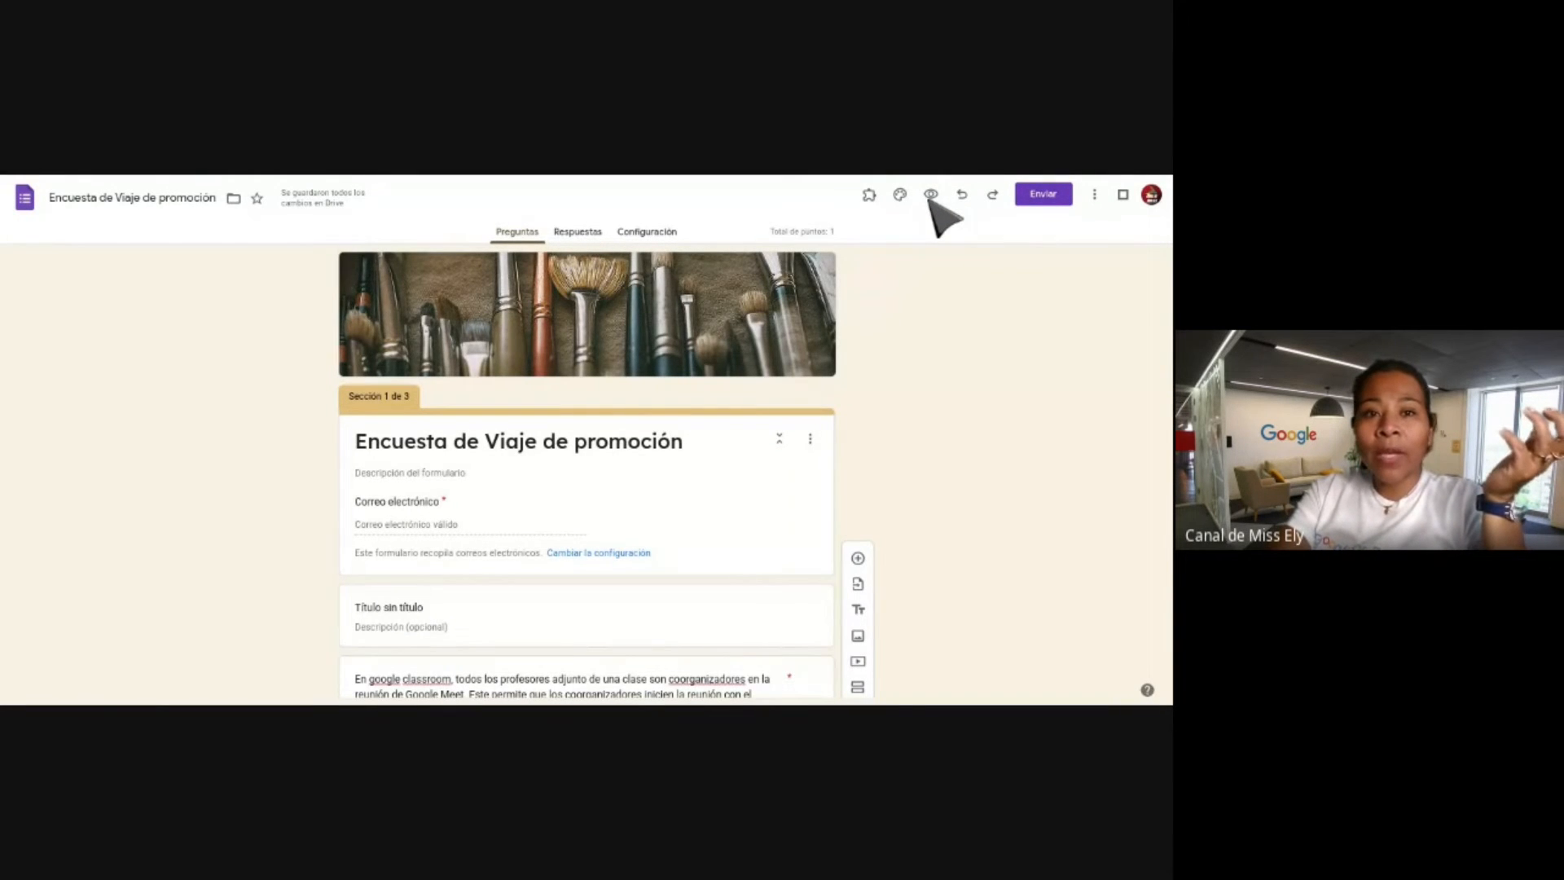
Preview the form as a respondent and scroll down to the questions.
left_click(930, 193)
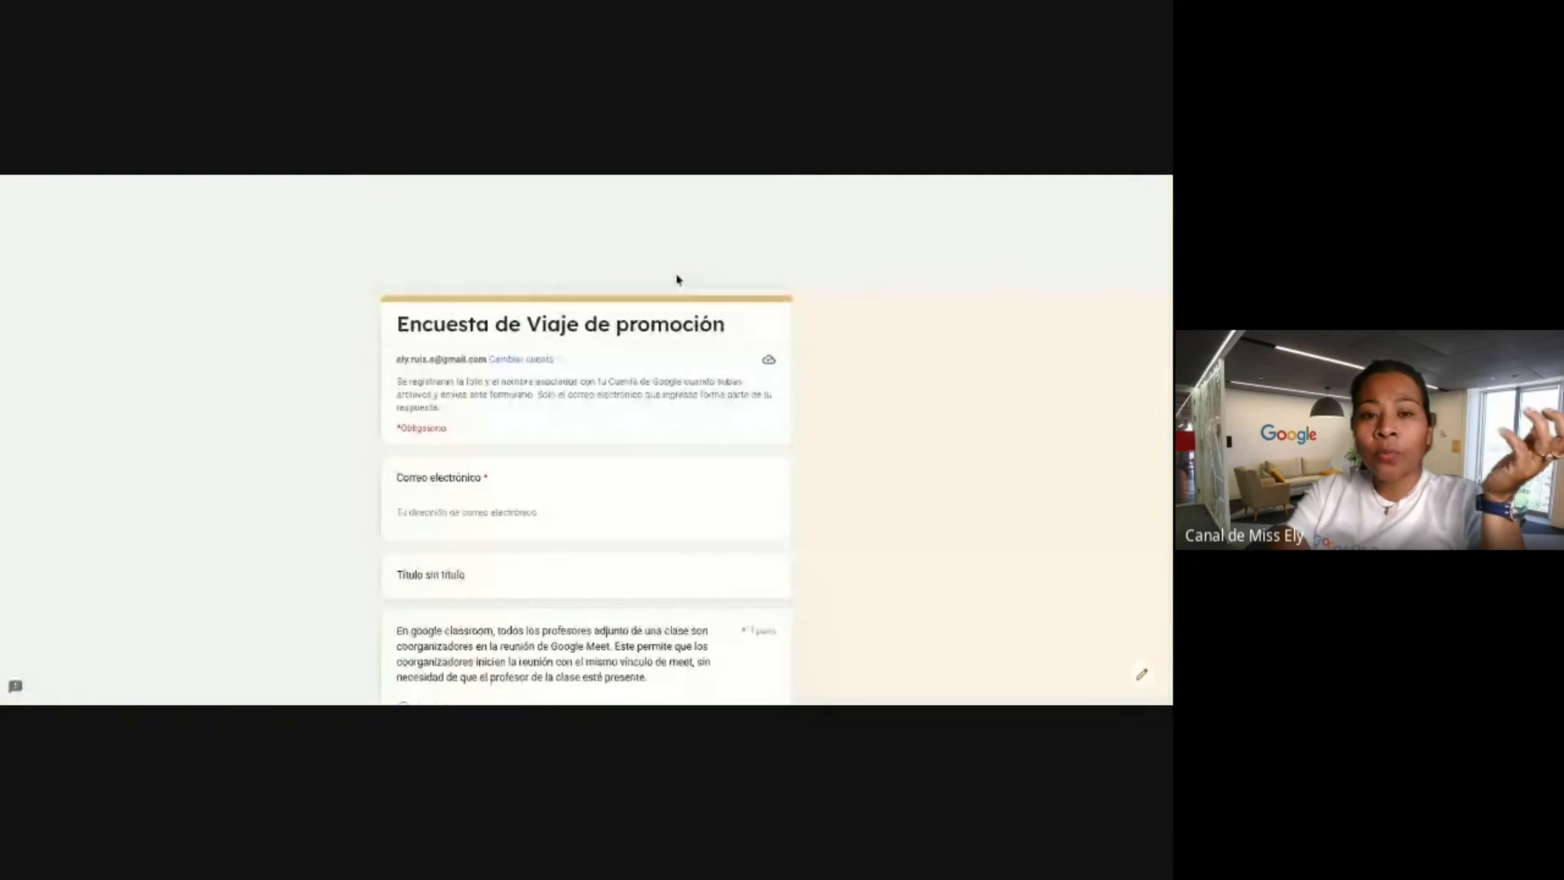
scroll(682, 225, "down", 1)
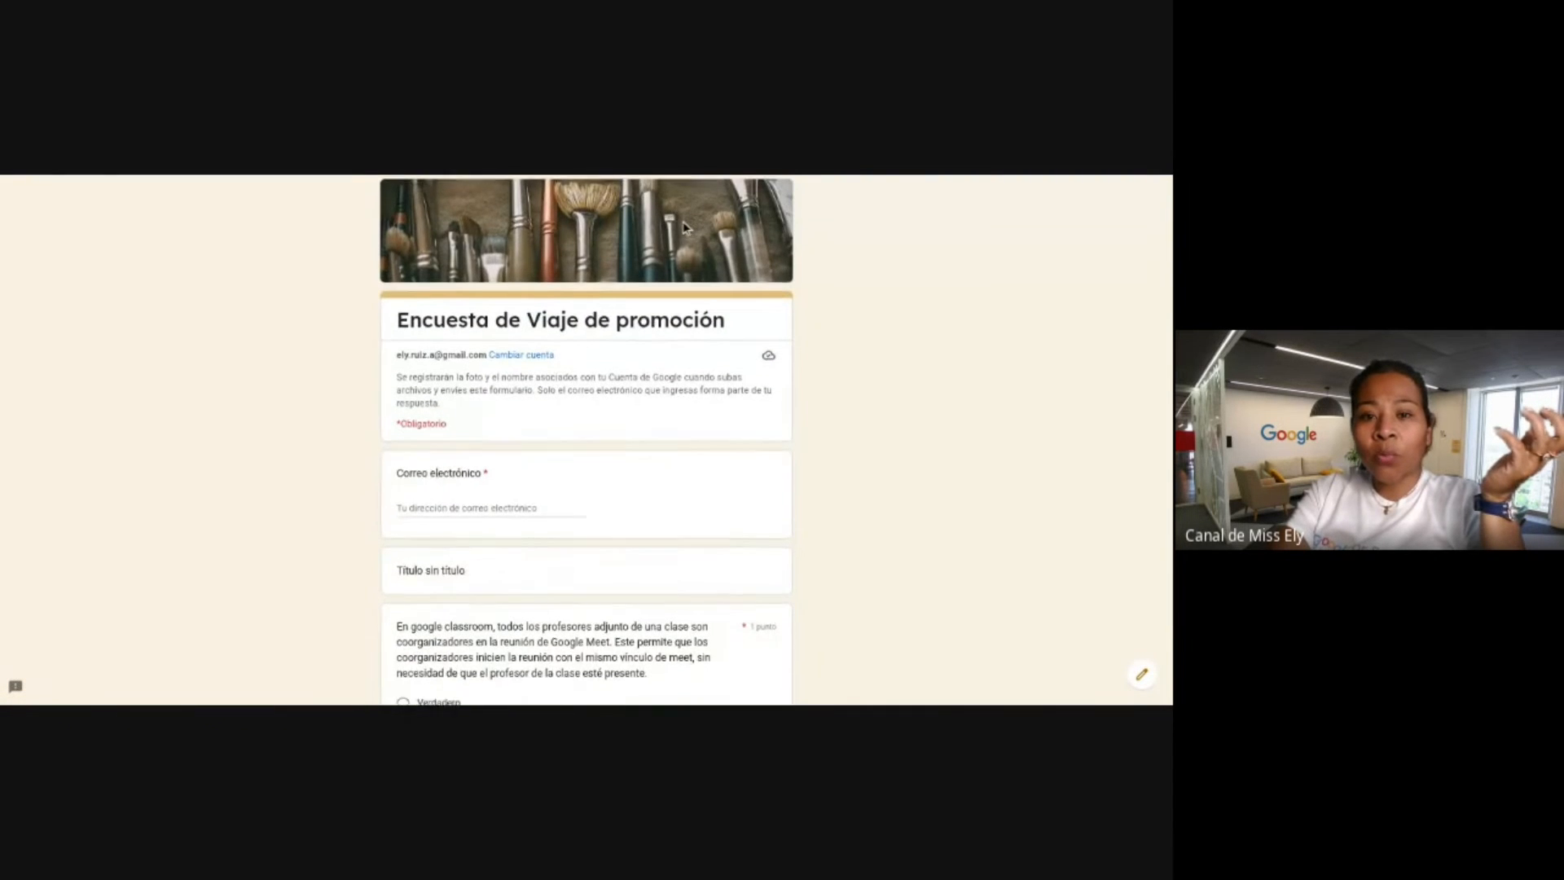
scroll(681, 217, "up", 1)
scroll(657, 277, "down", 1)
scroll(658, 281, "down", 1)
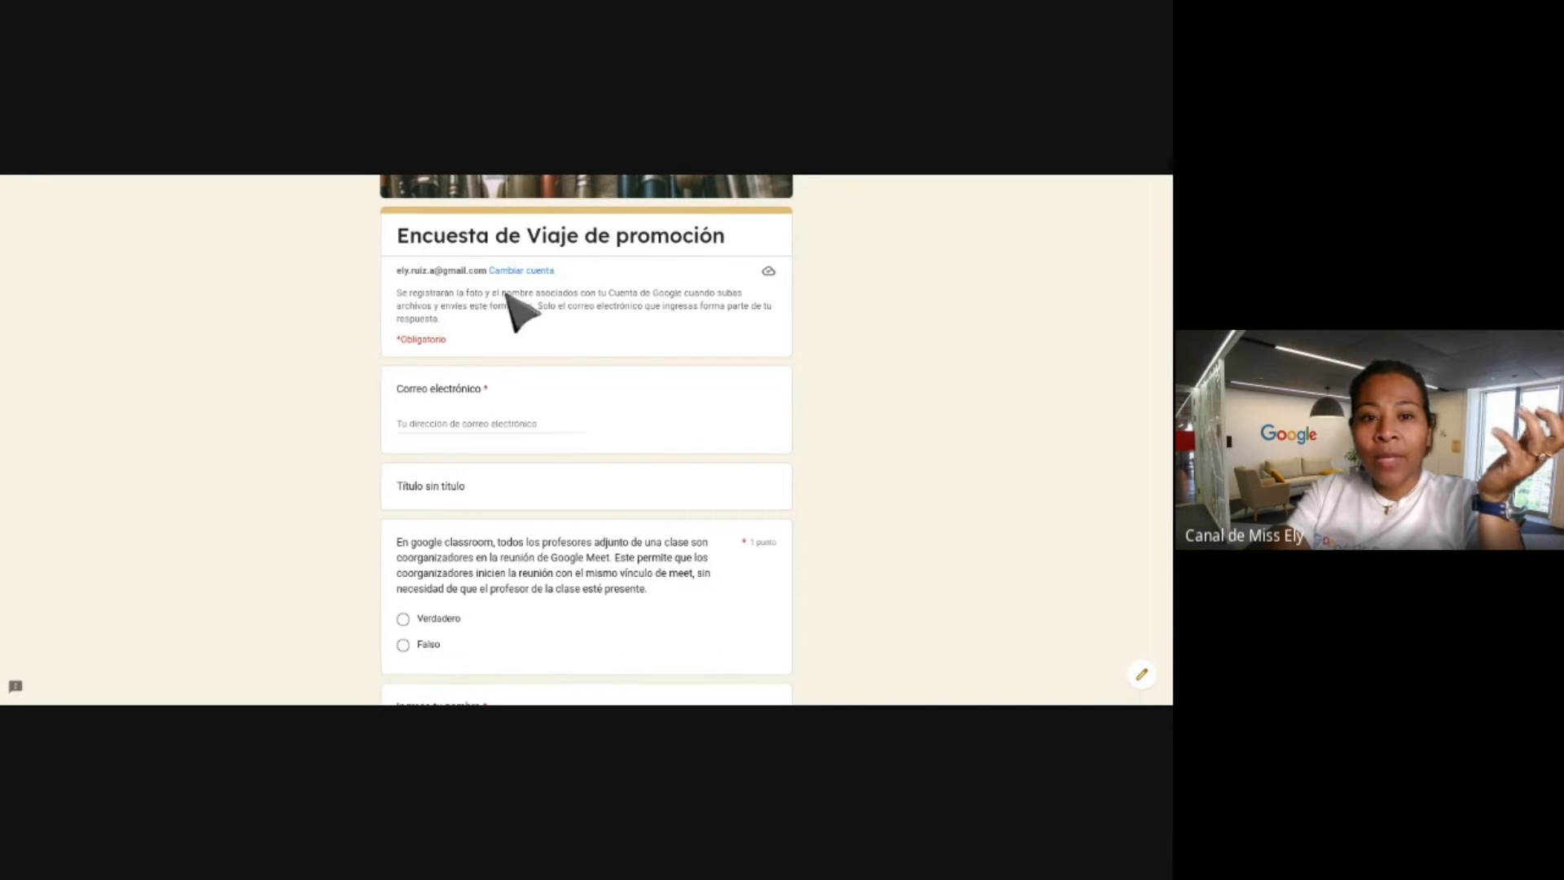
scroll(497, 320, "down", 3)
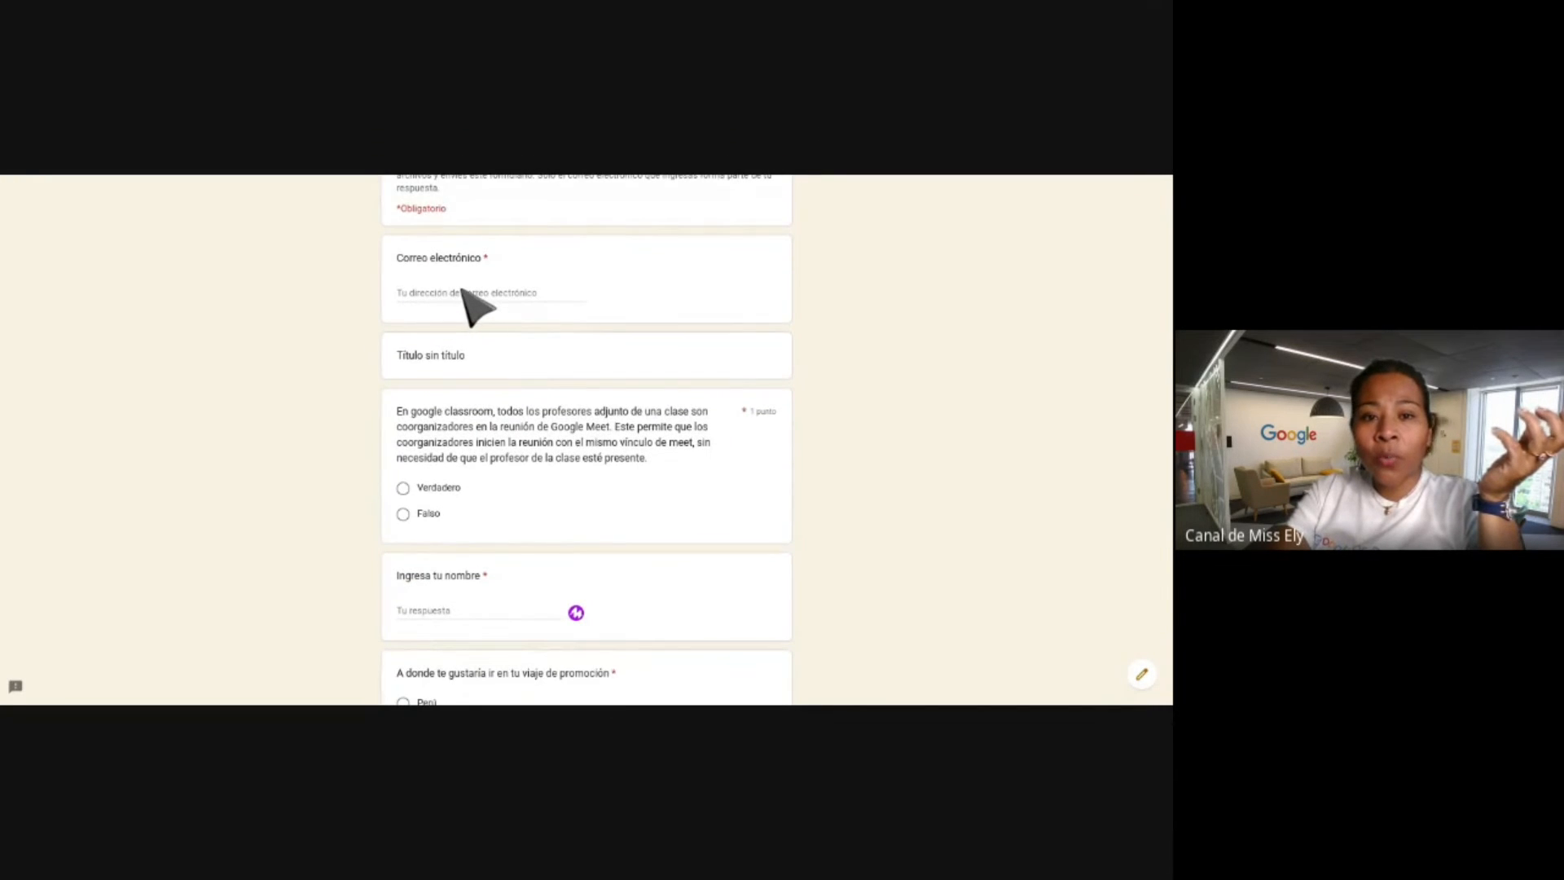
scroll(475, 302, "down", 4)
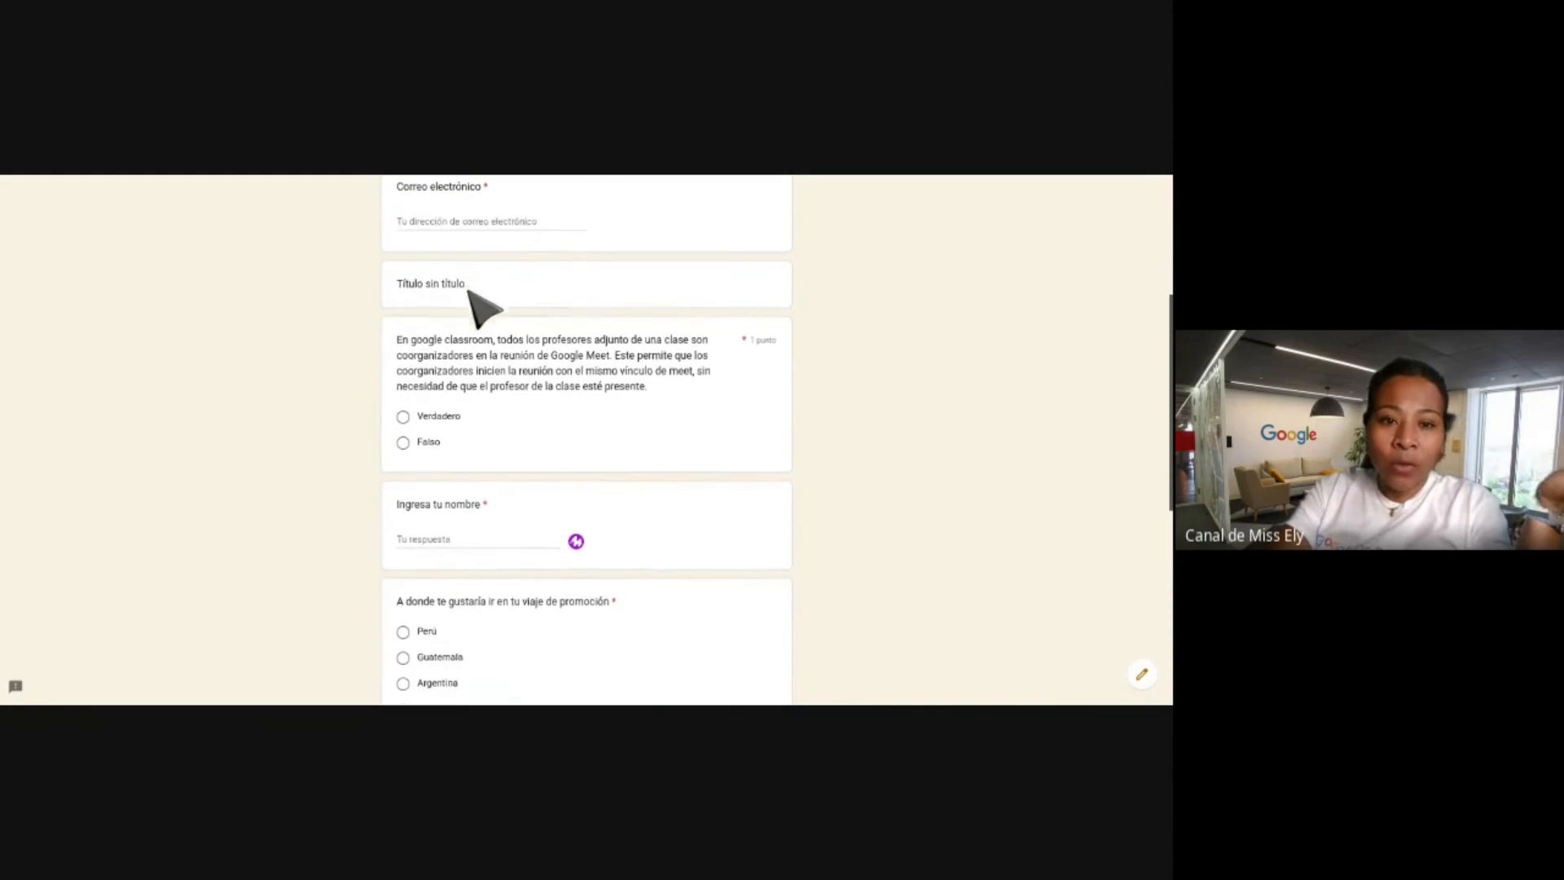
scroll(480, 324, "down", 3)
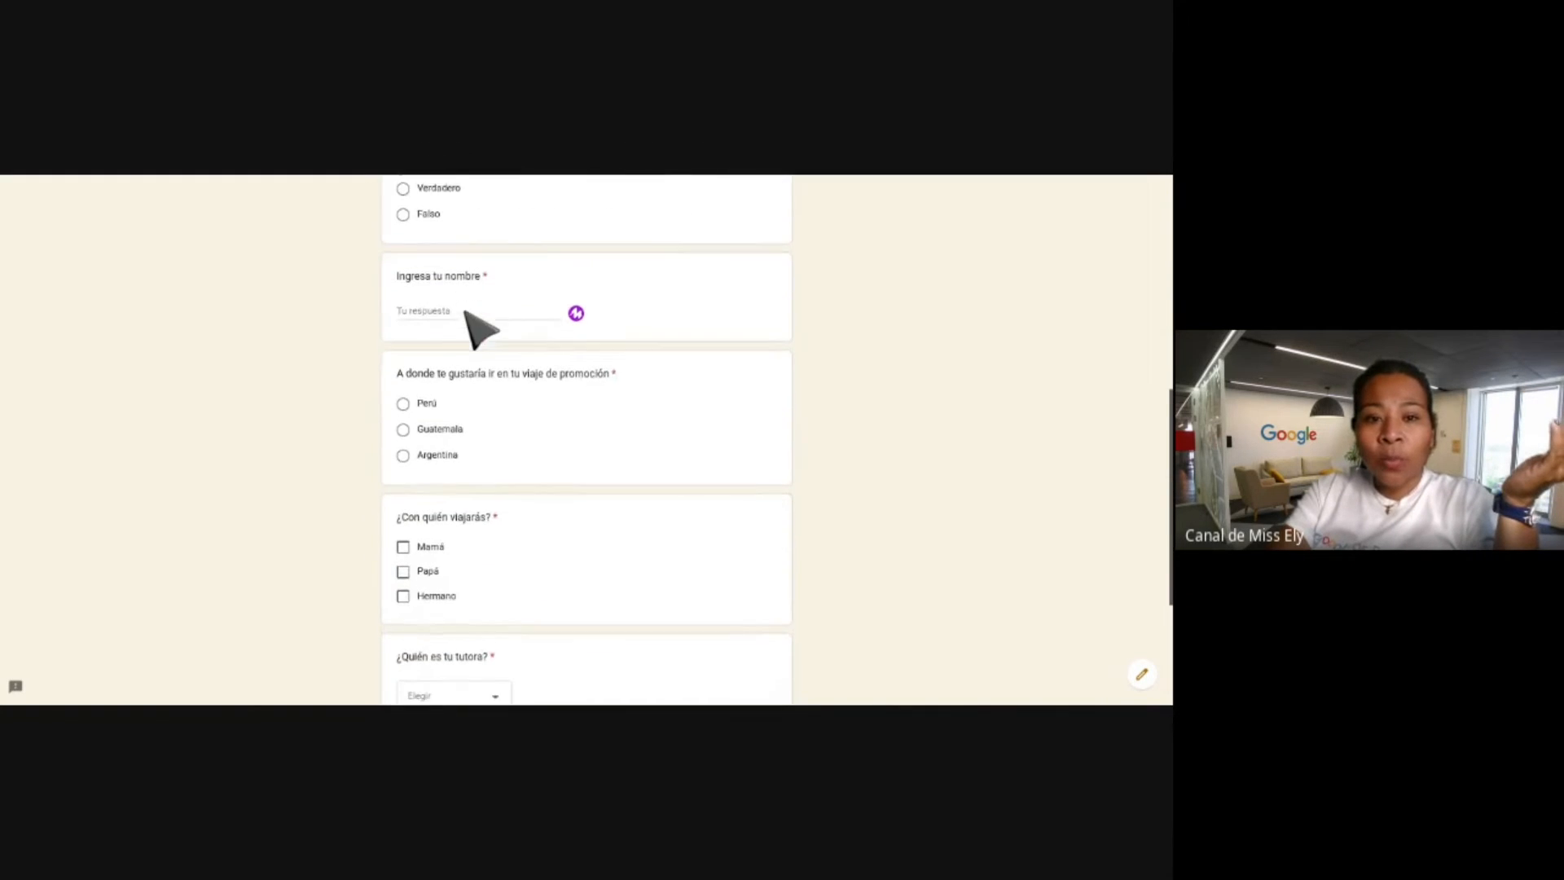
scroll(515, 338, "down", 3)
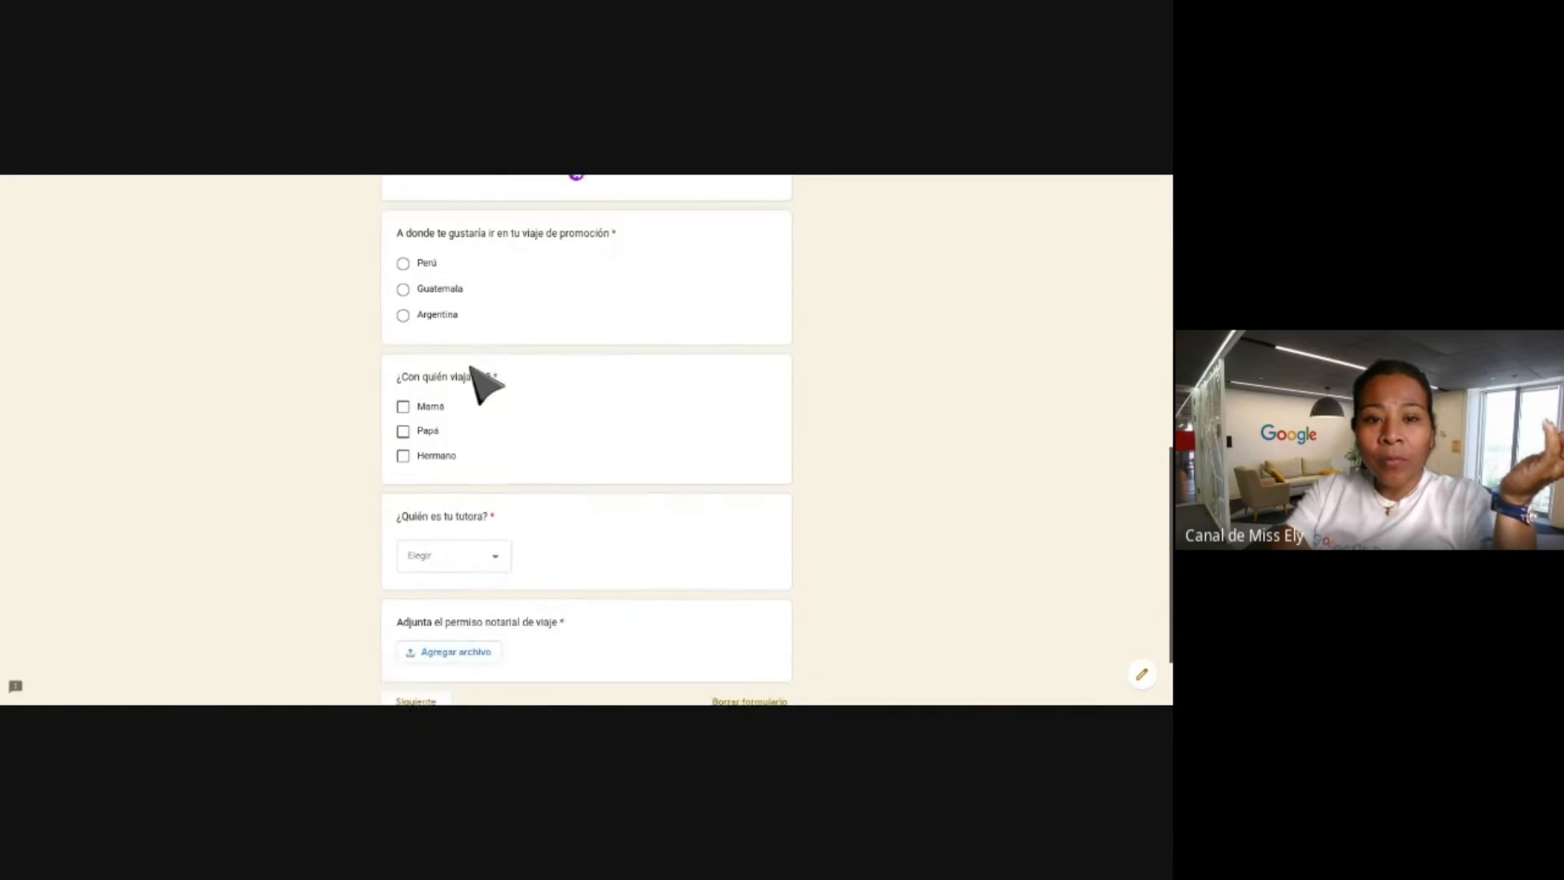
Answer Argentina as the destination and tick Mamá and Papá as companions.
left_click(404, 236)
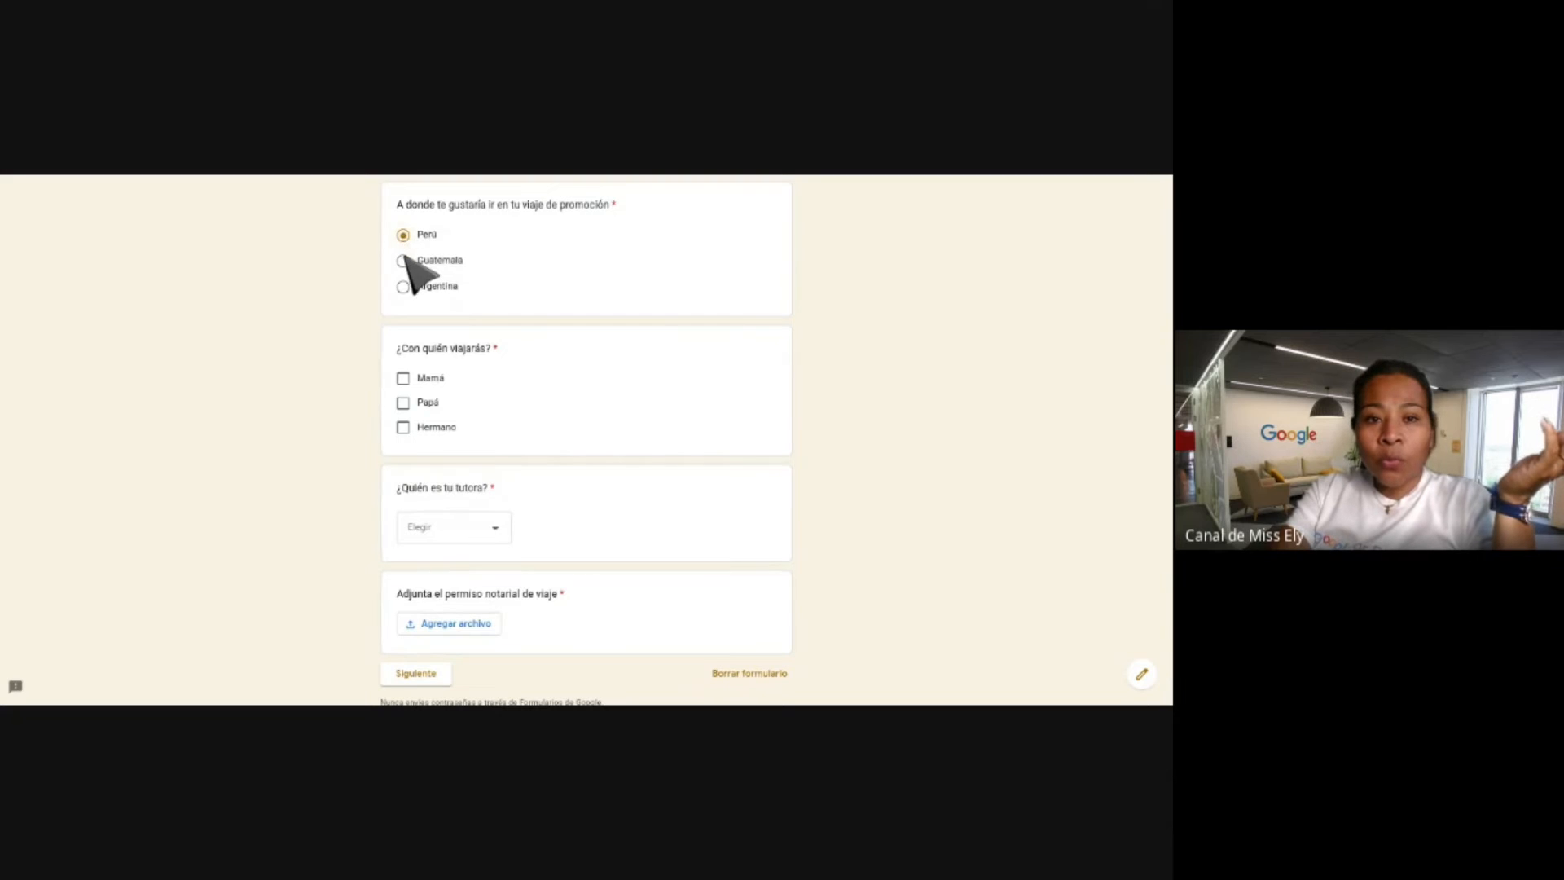
left_click(404, 286)
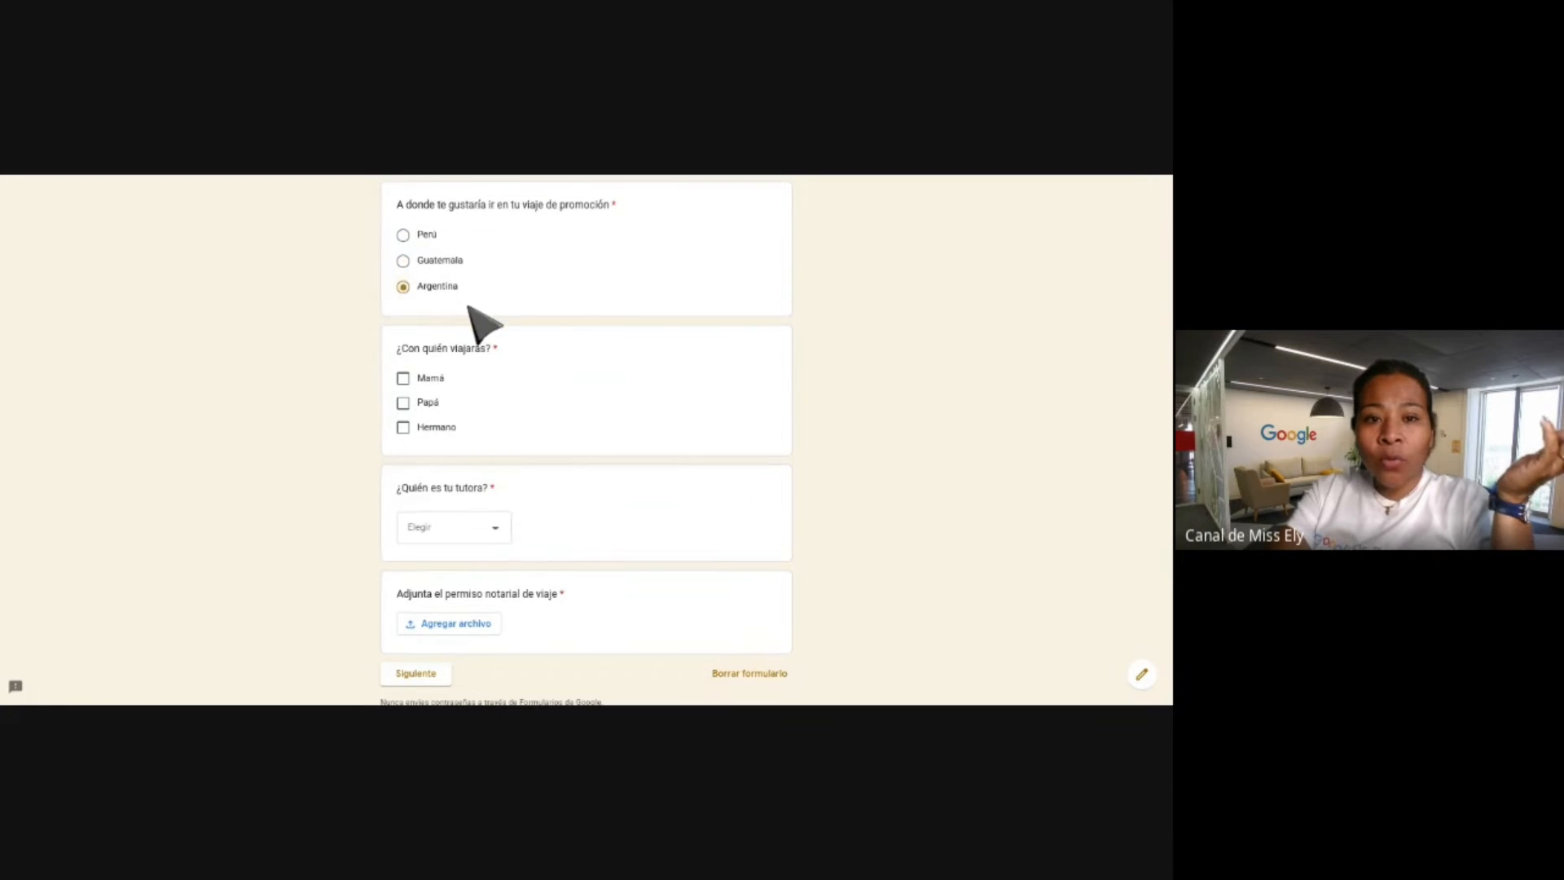
scroll(472, 314, "down", 1)
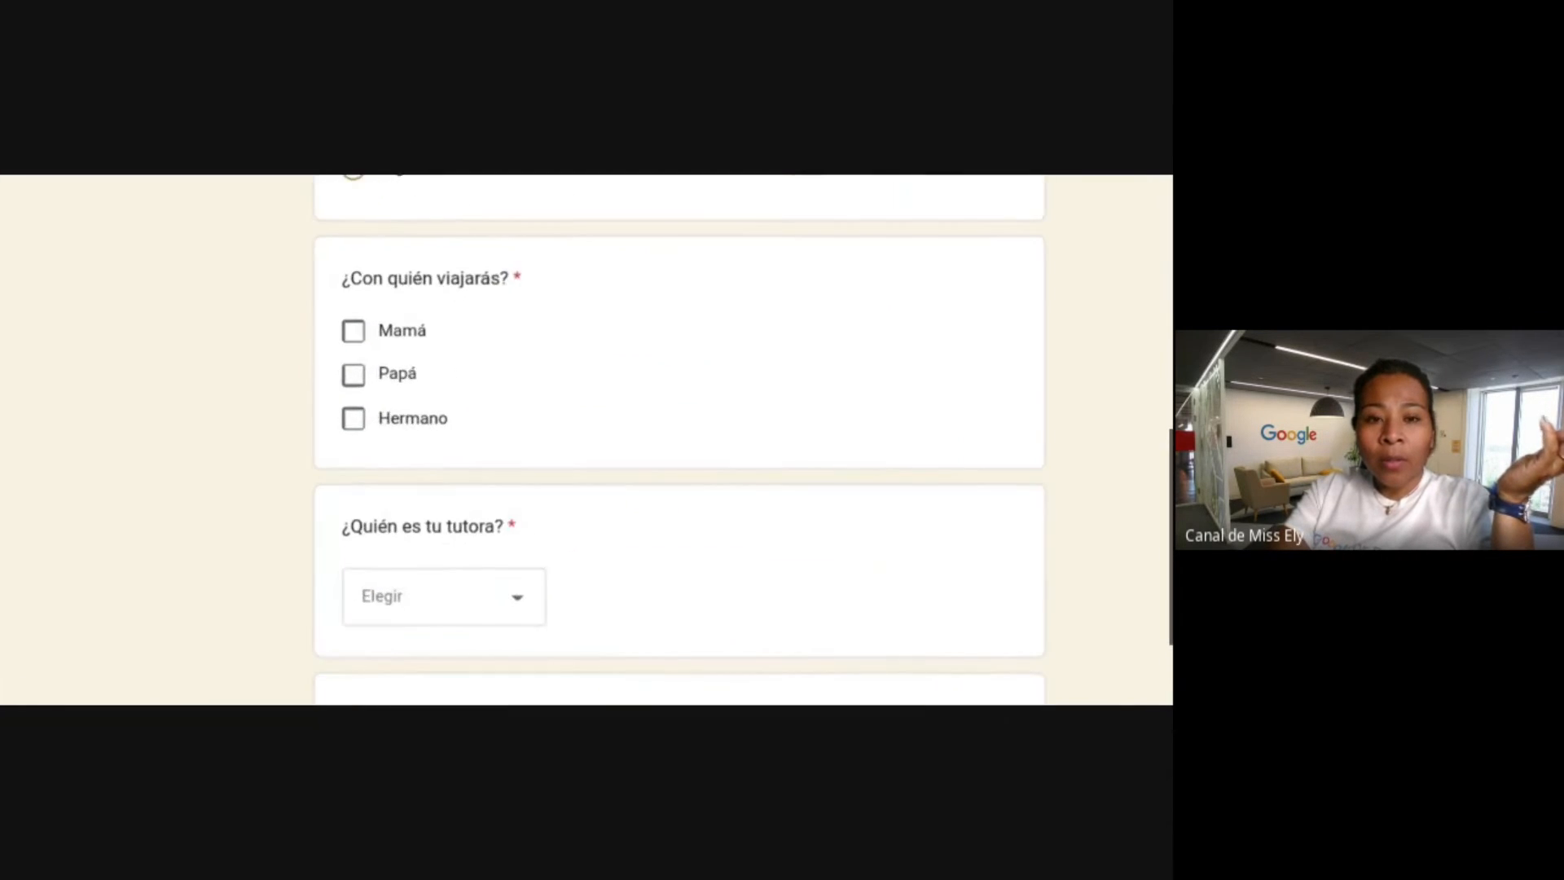
left_click(352, 332)
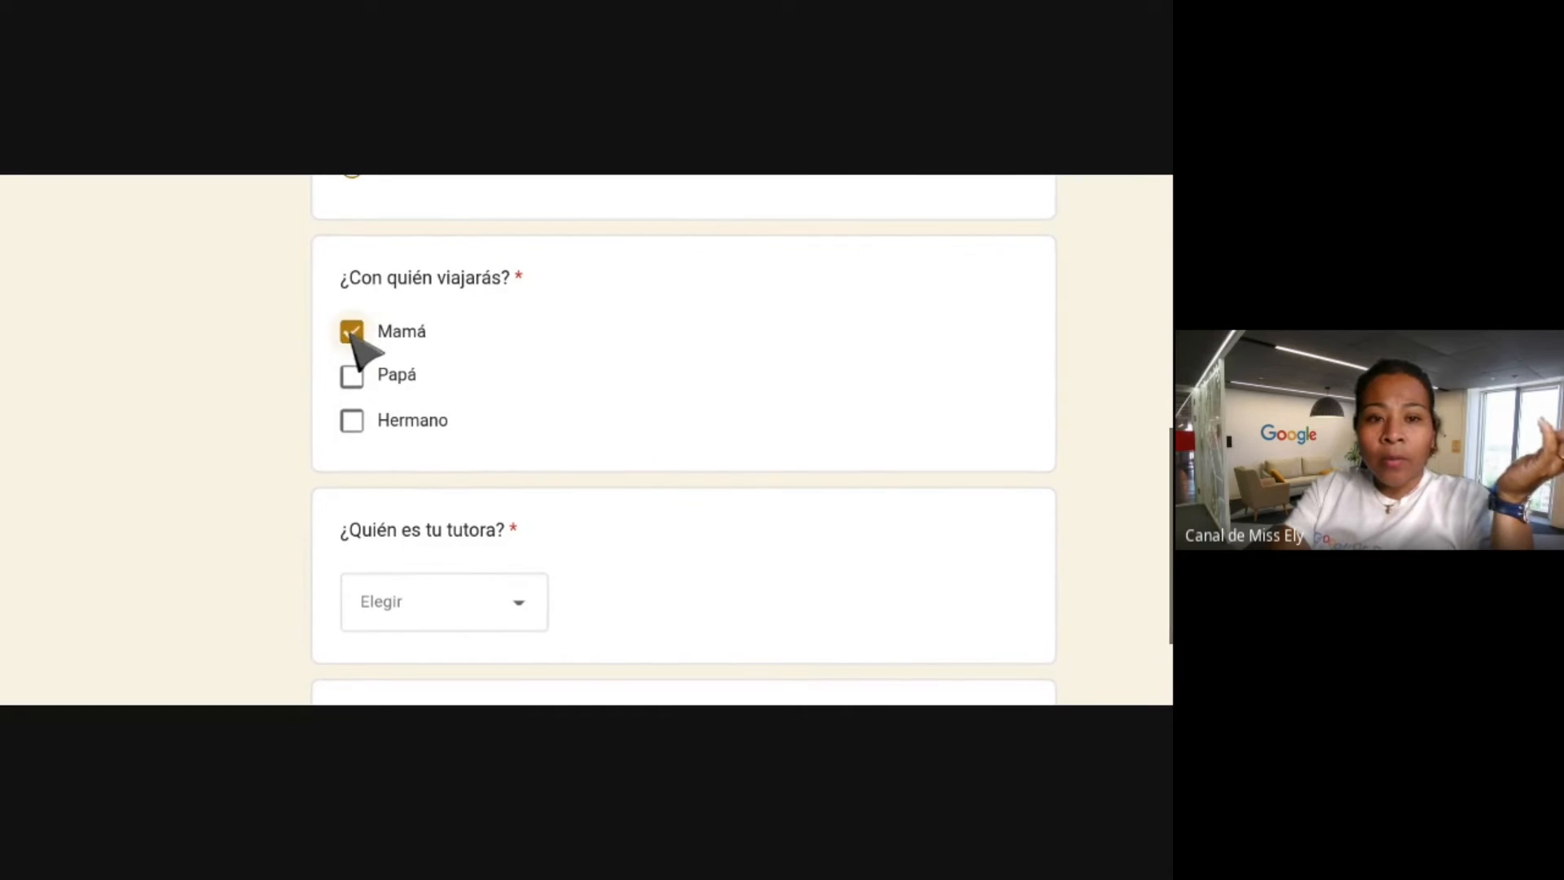
left_click(355, 377)
Choose a tutor from the ¿Quién es tu tutora? dropdown.
scroll(631, 354, "down", 3)
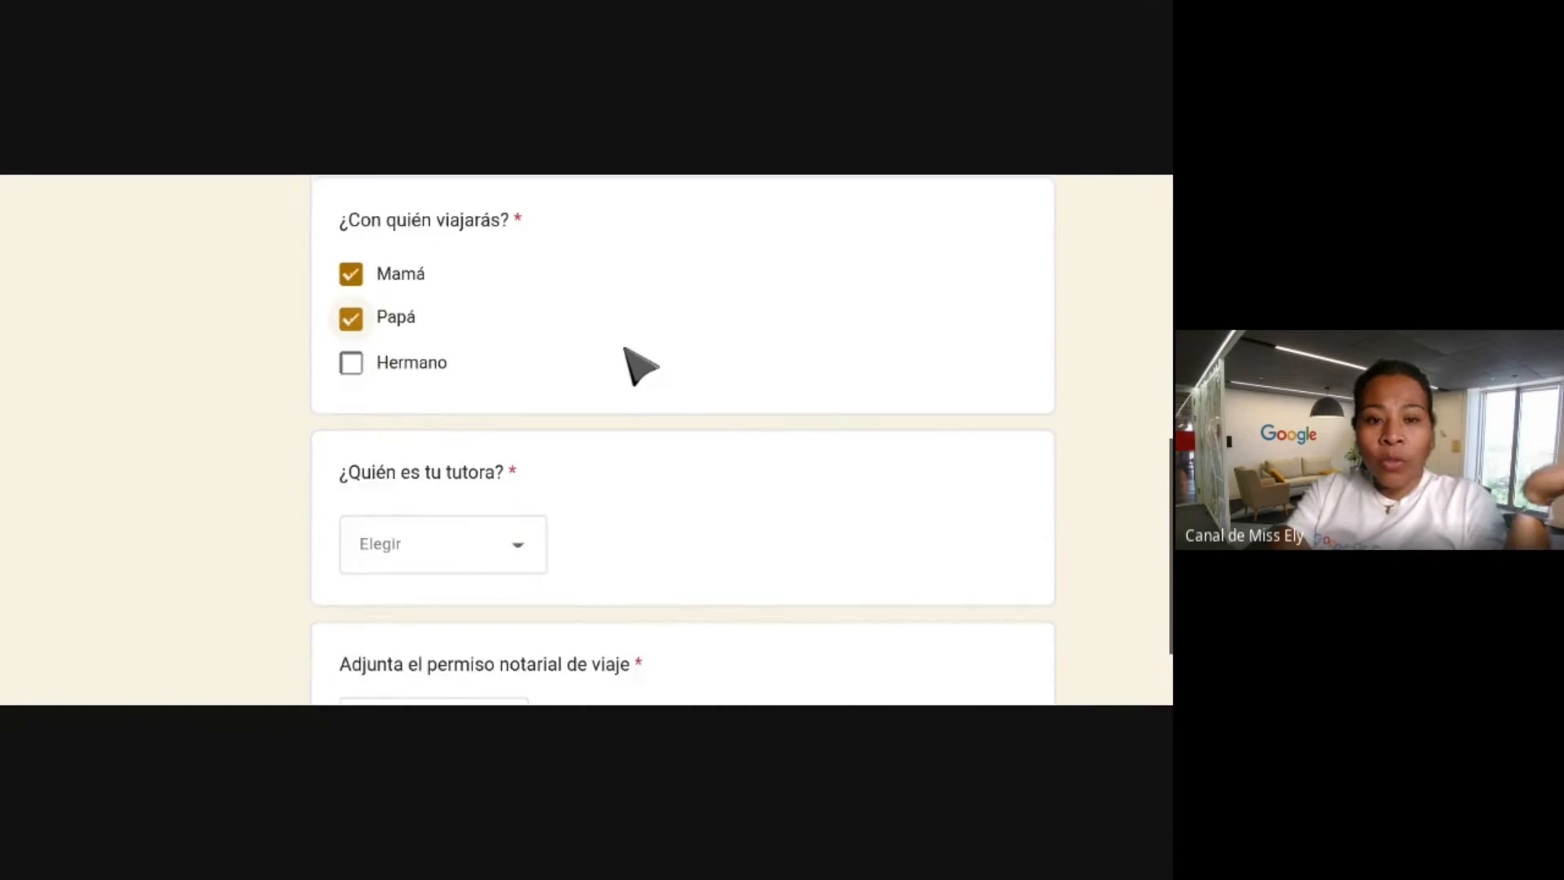
left_click(481, 371)
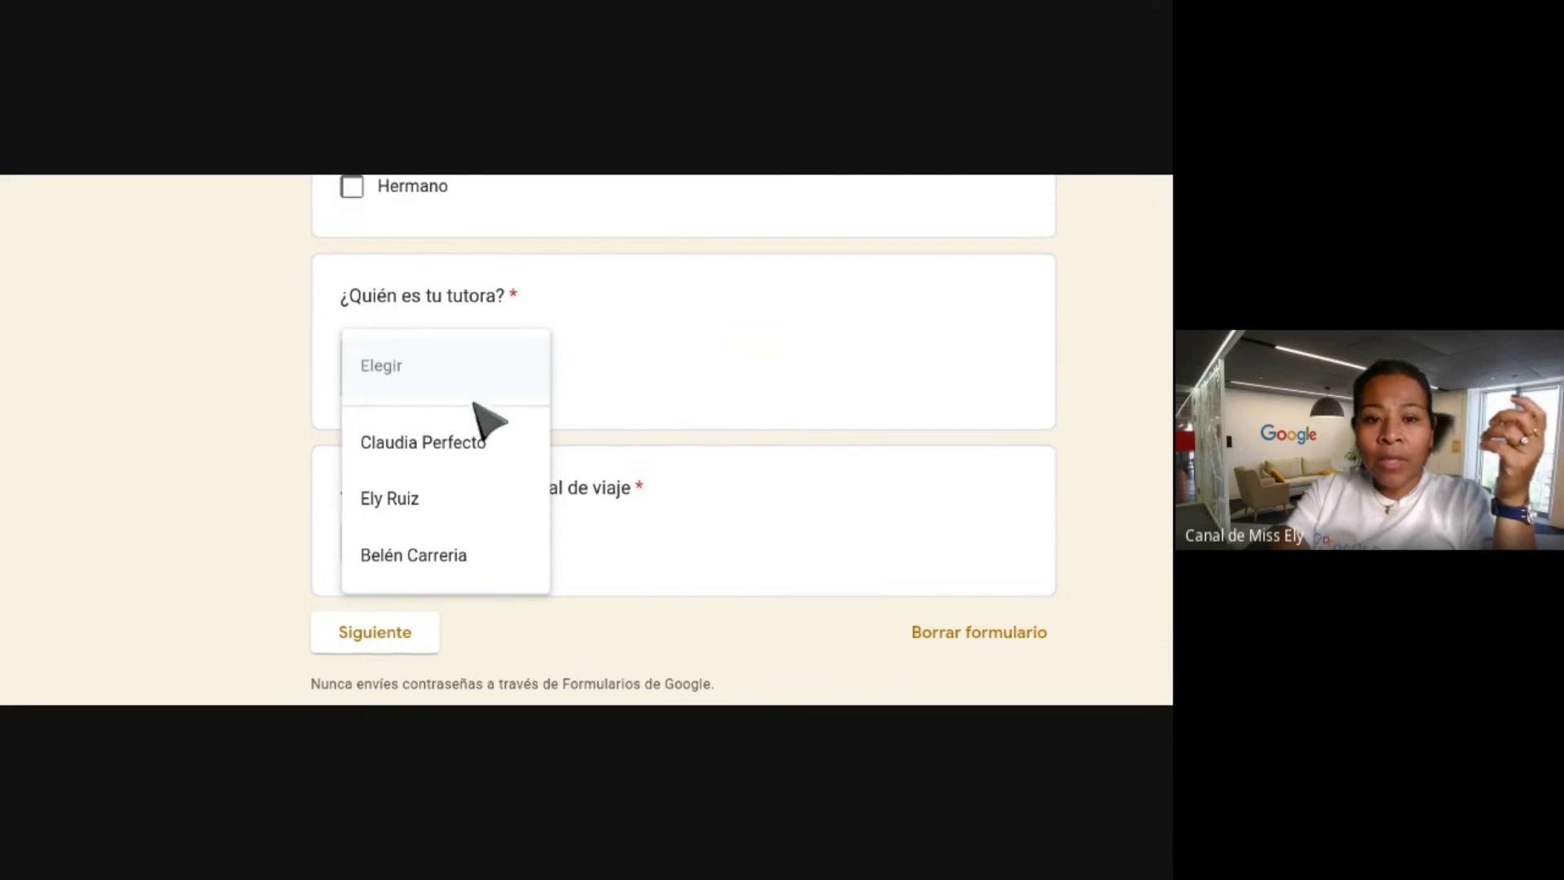
left_click(418, 502)
scroll(663, 373, "down", 2)
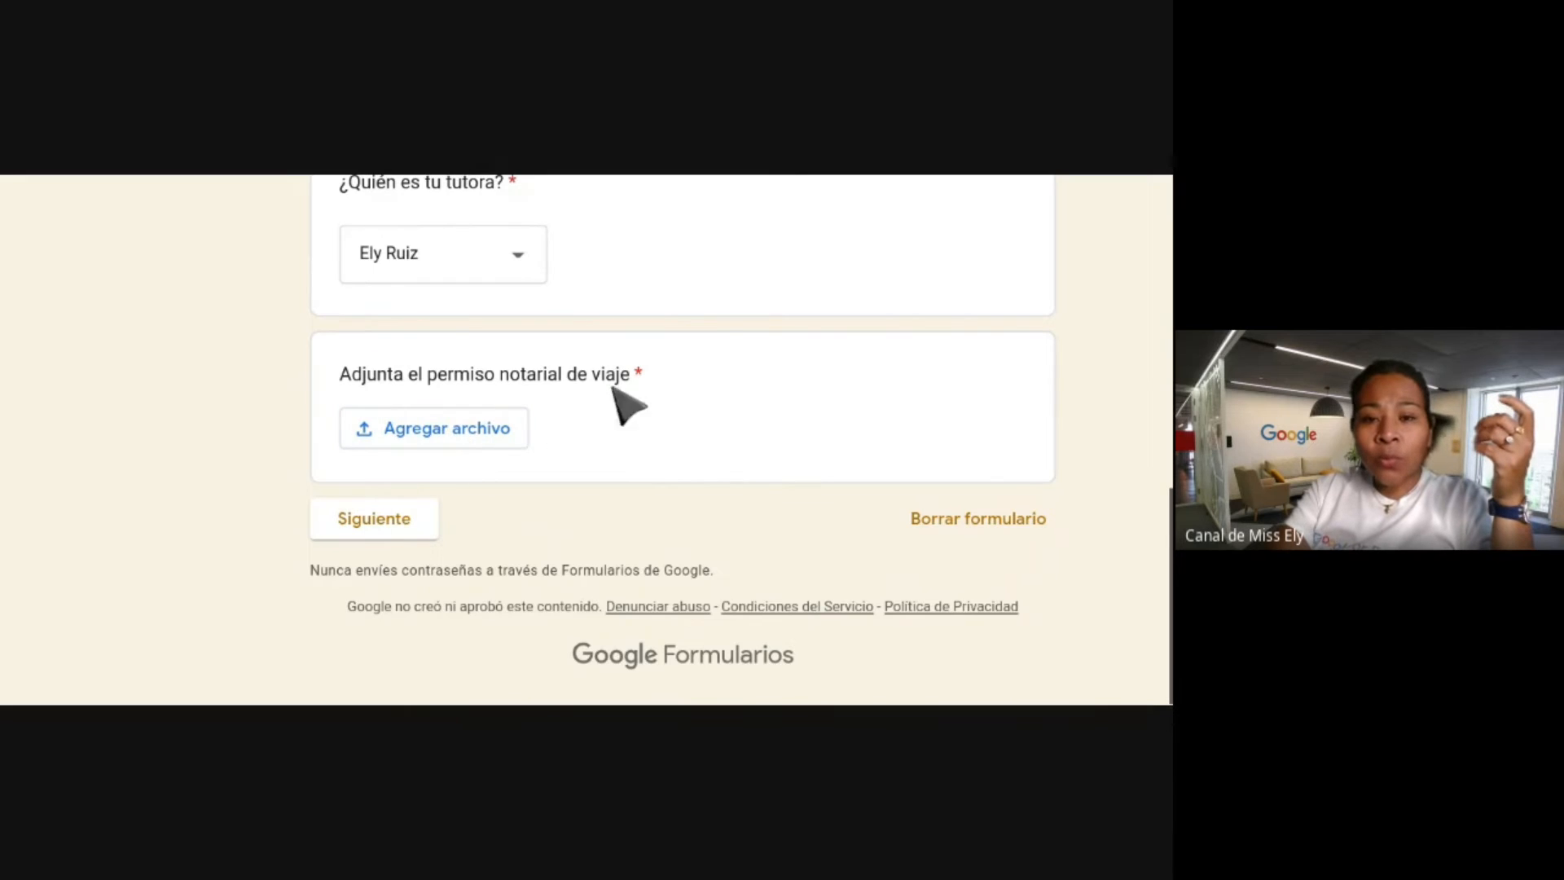
Upload a screenshot file to the notarial travel permit question.
left_click(490, 419)
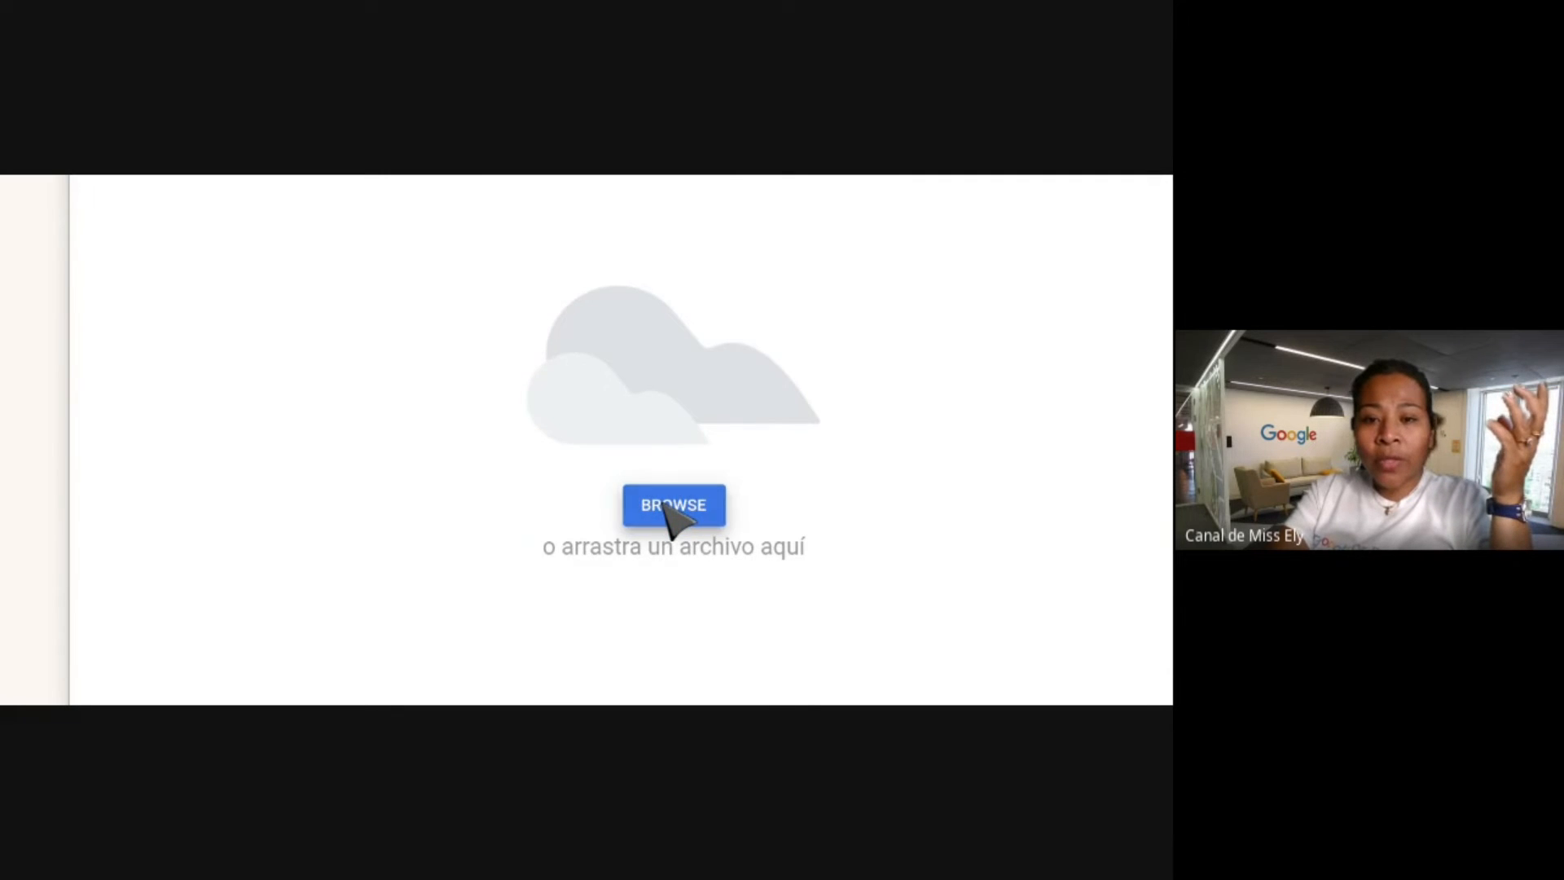
left_click(664, 504)
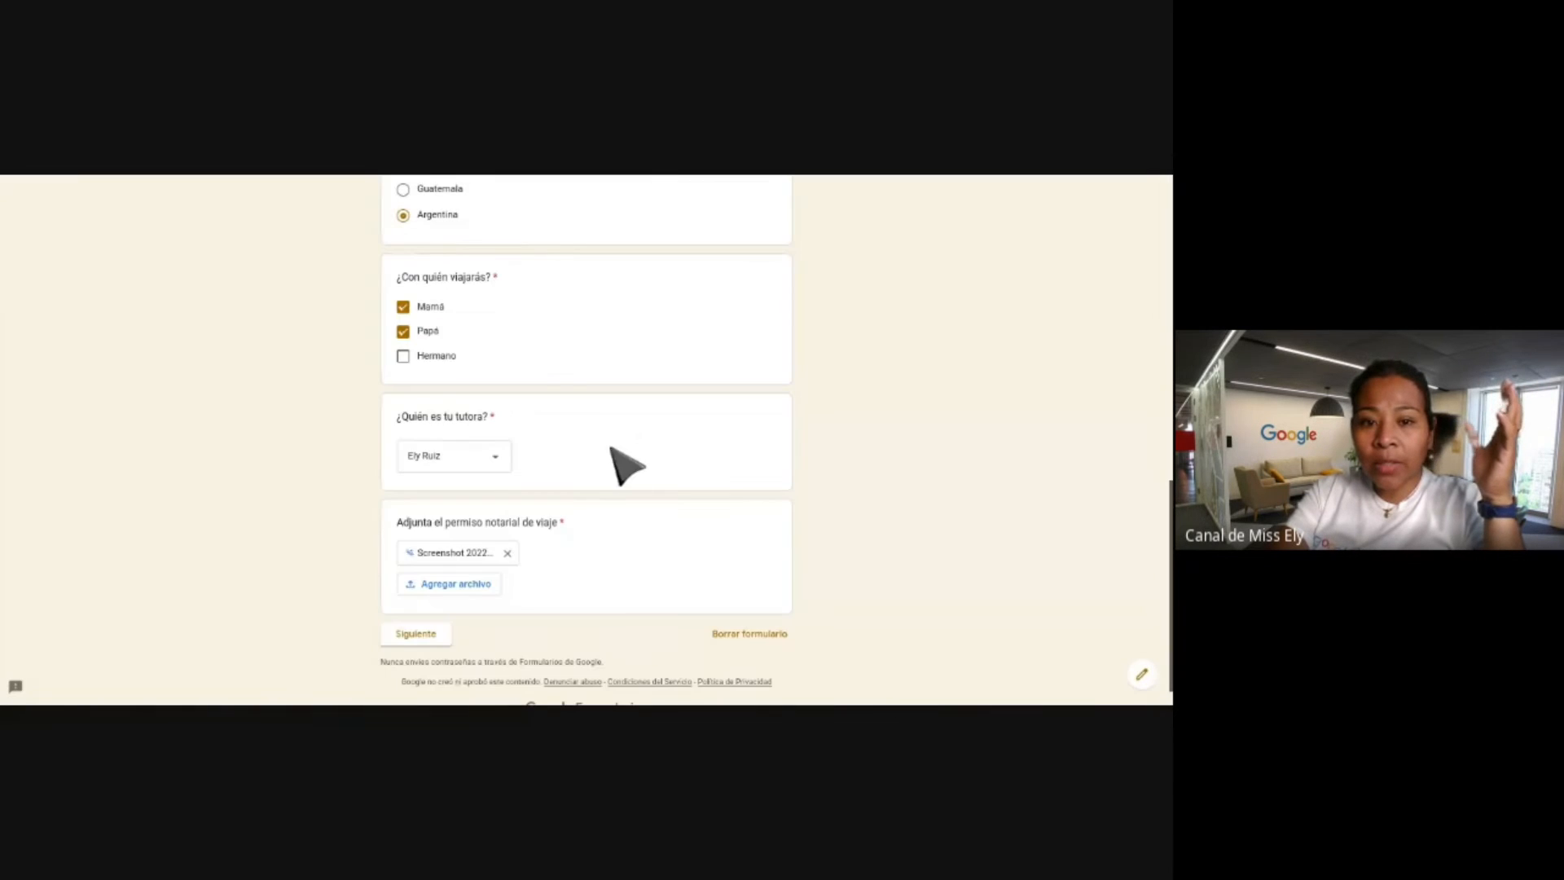
scroll(587, 544, "down", 1)
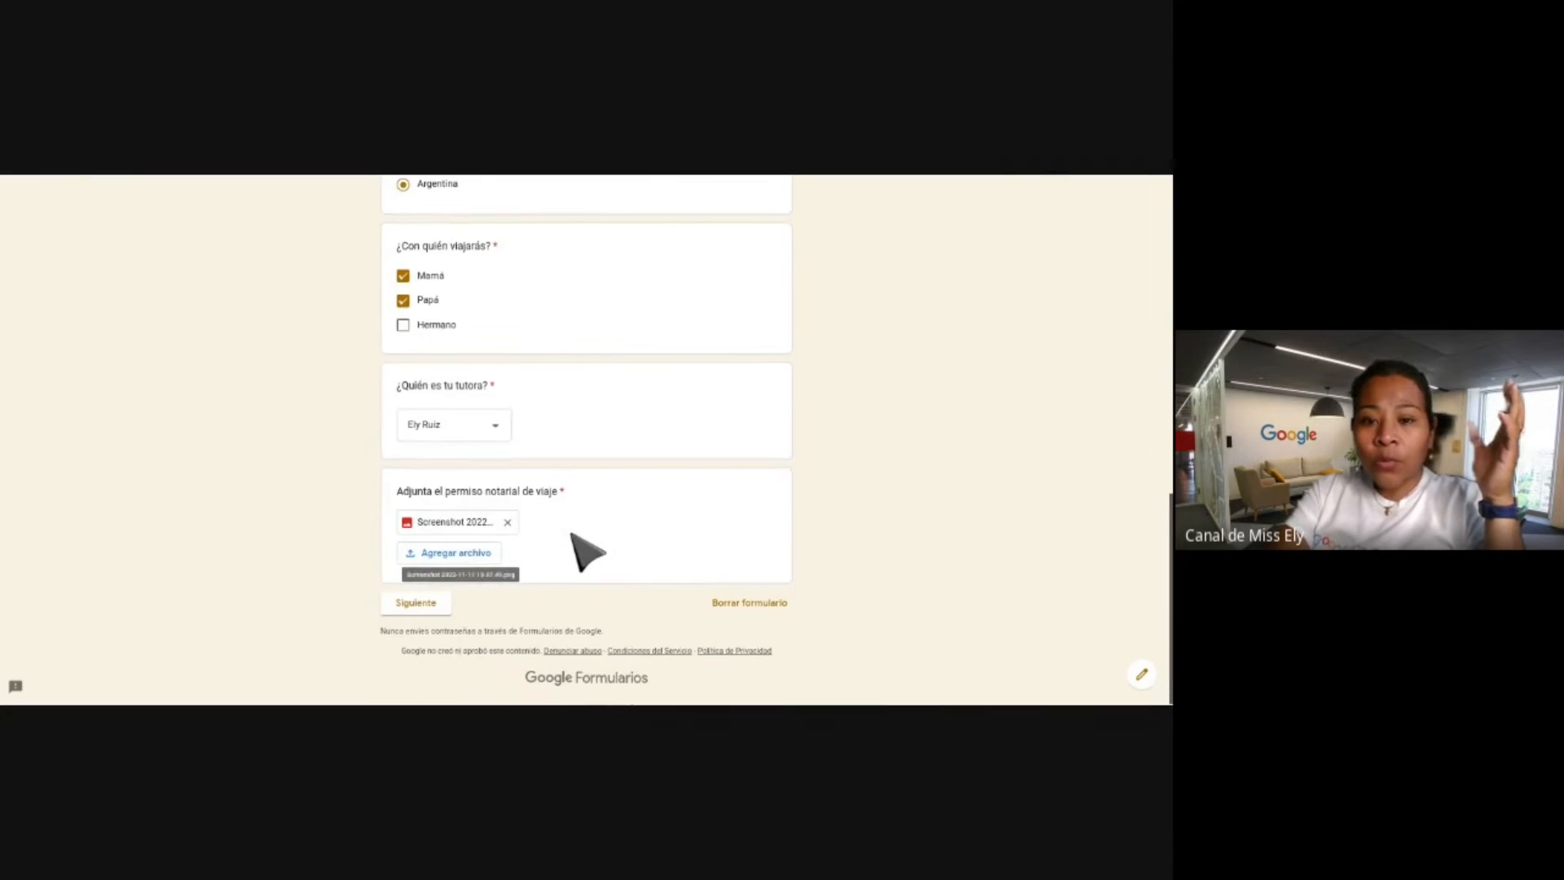
Fill in the respondent's e-mail field using the autofill suggestion.
left_click(408, 601)
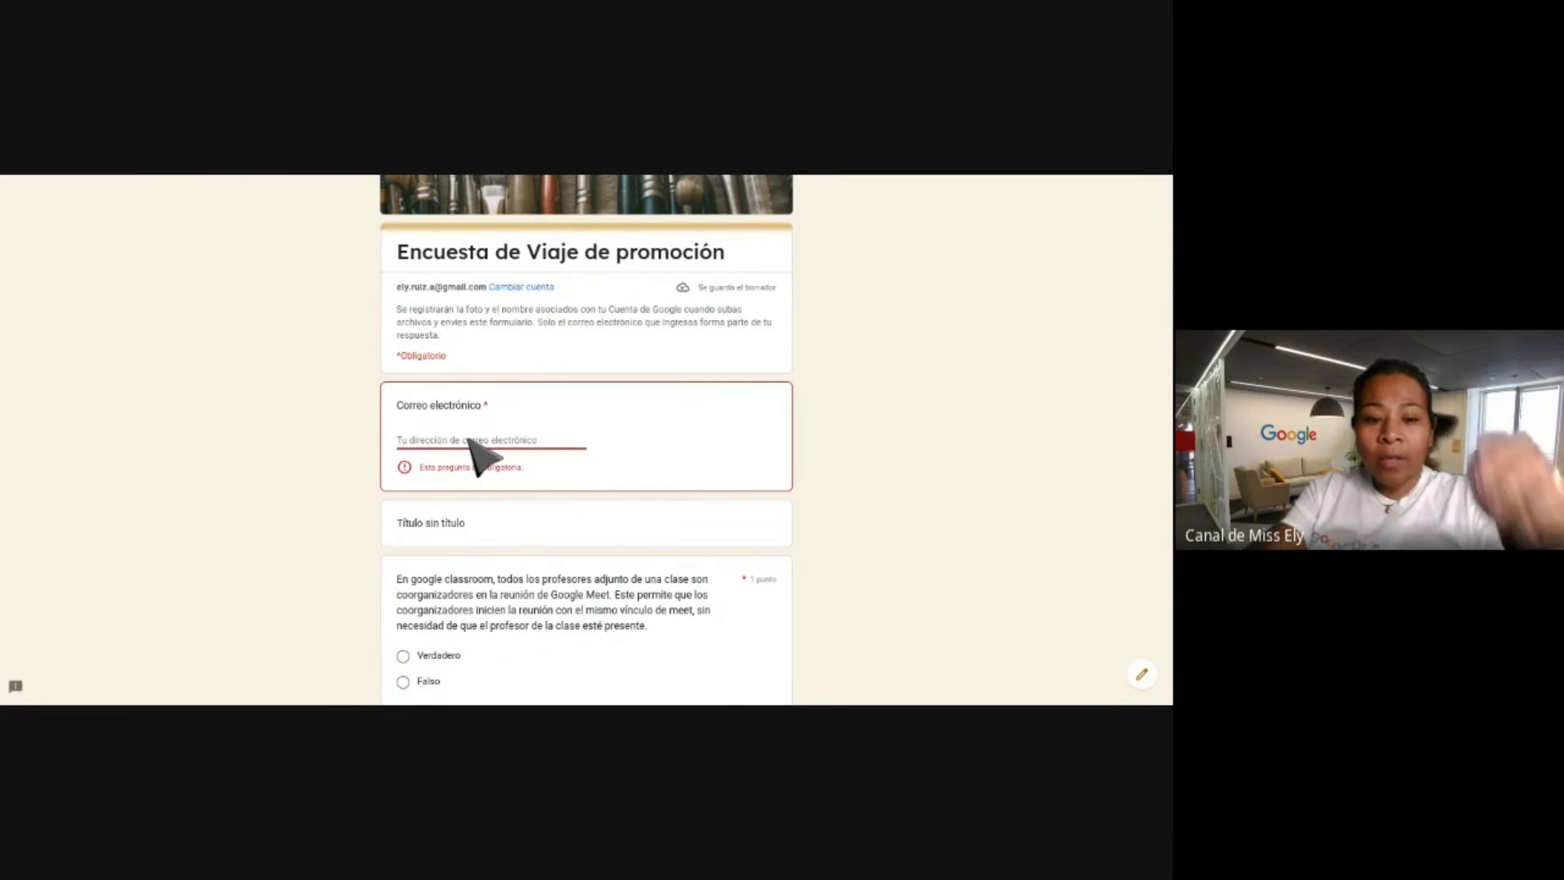
type("e")
left_click(541, 464)
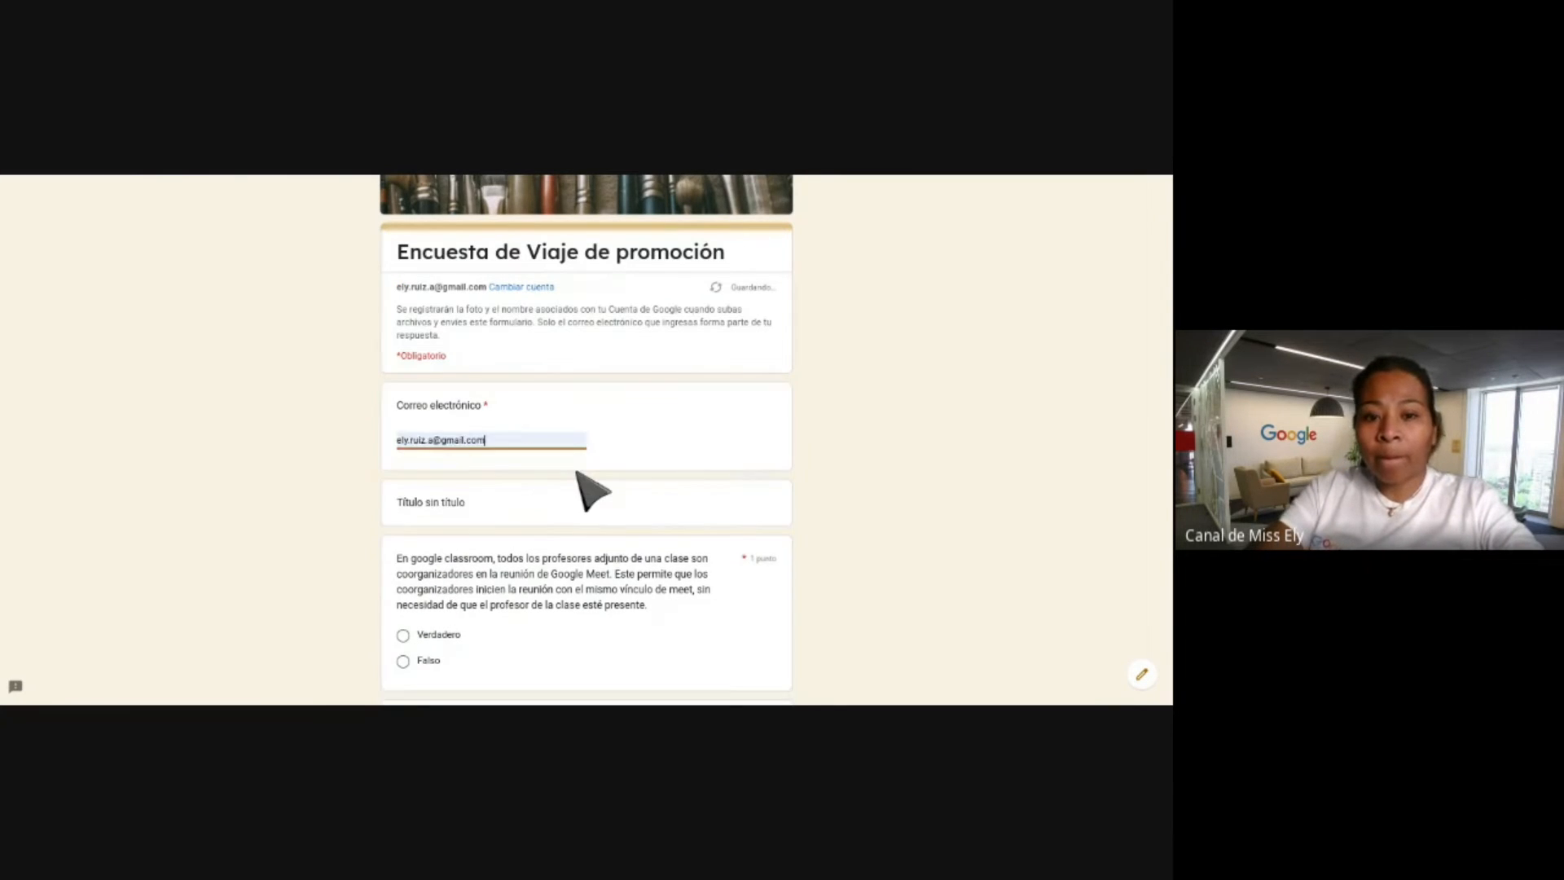
scroll(582, 484, "down", 15)
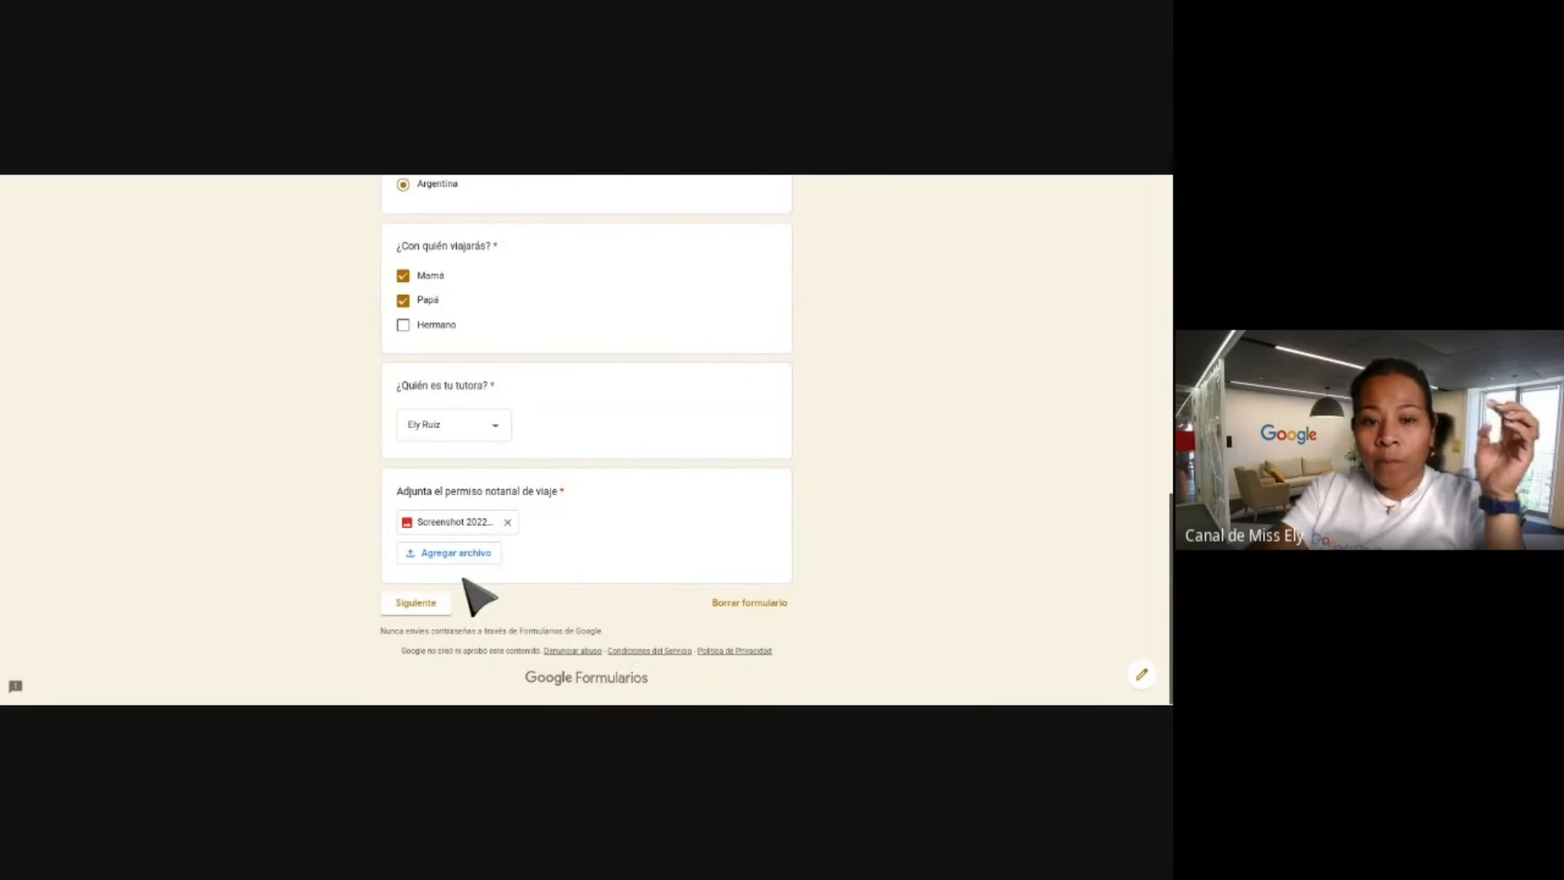
Answer Verdadero to the Google Meet co-organizers question.
left_click(437, 603)
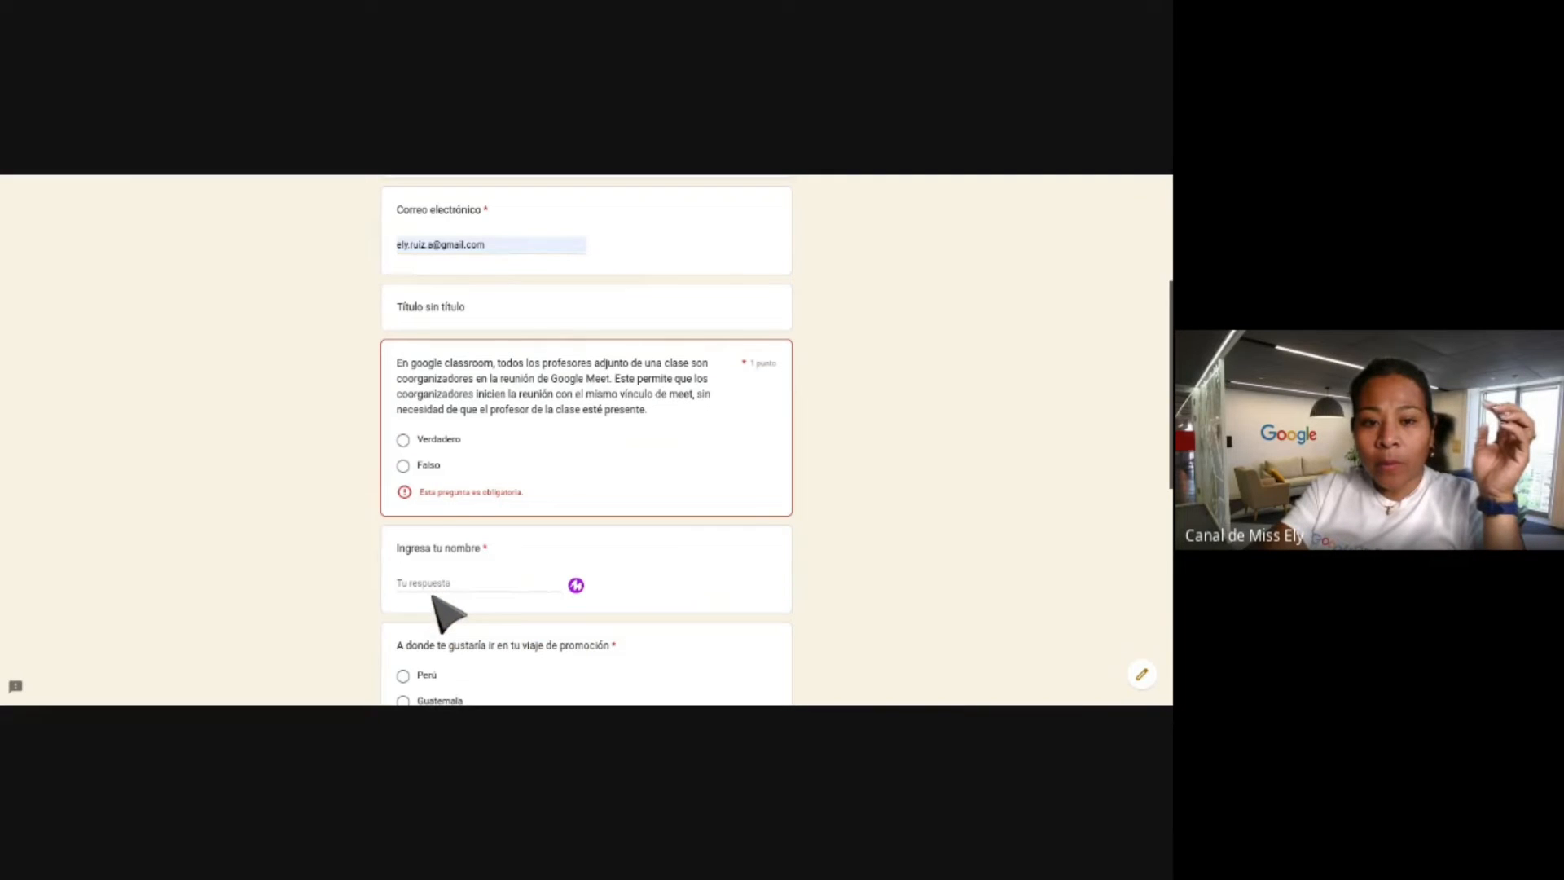
left_click(419, 440)
scroll(435, 493, "down", 2)
scroll(437, 587, "down", 3)
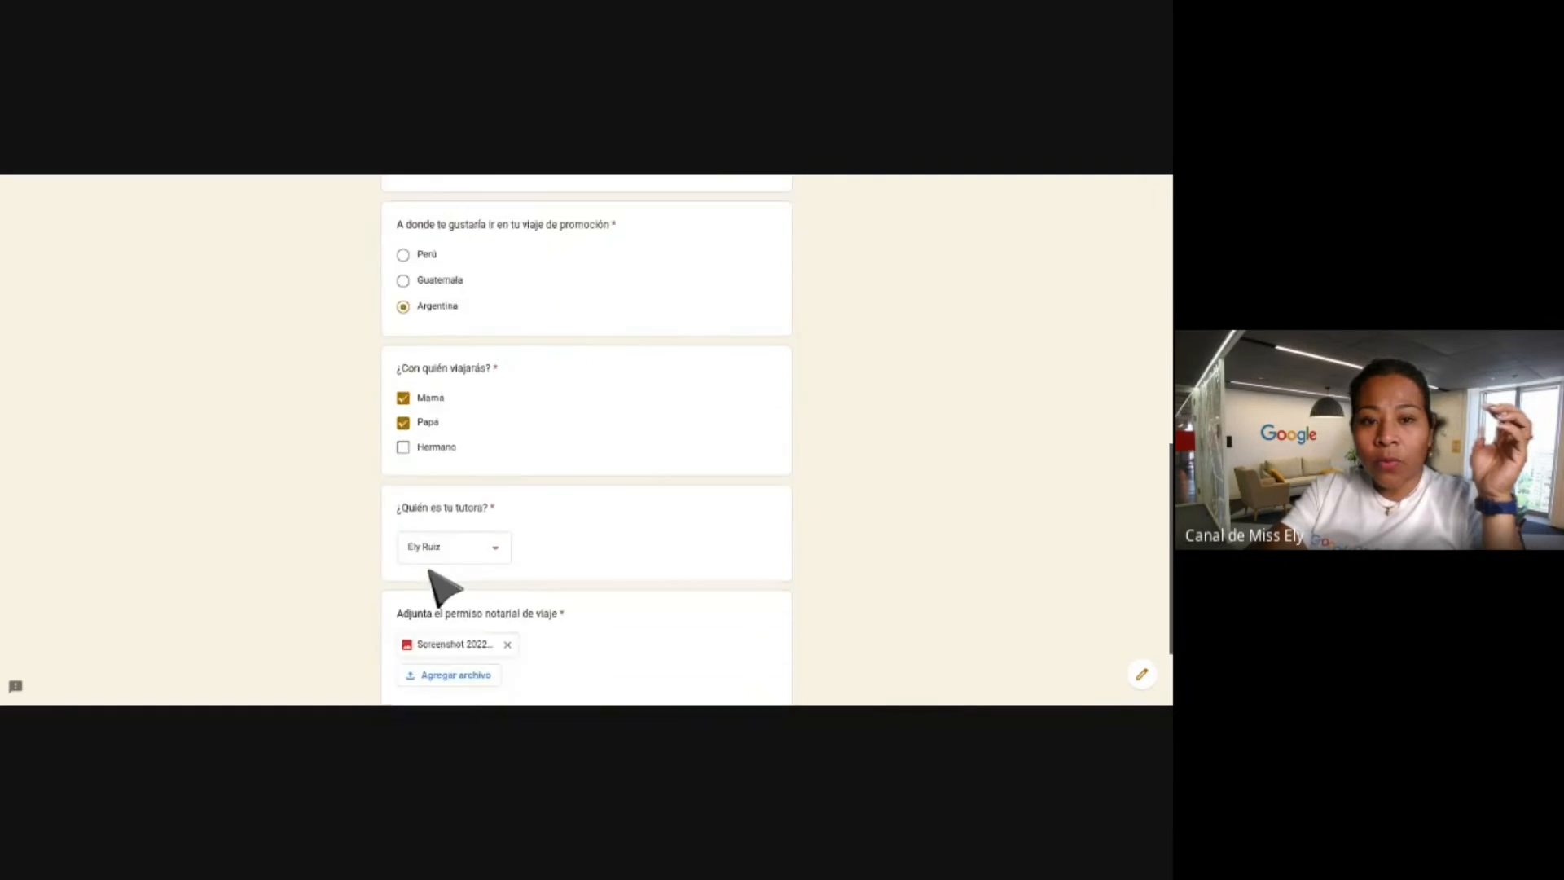
scroll(437, 587, "up", 5)
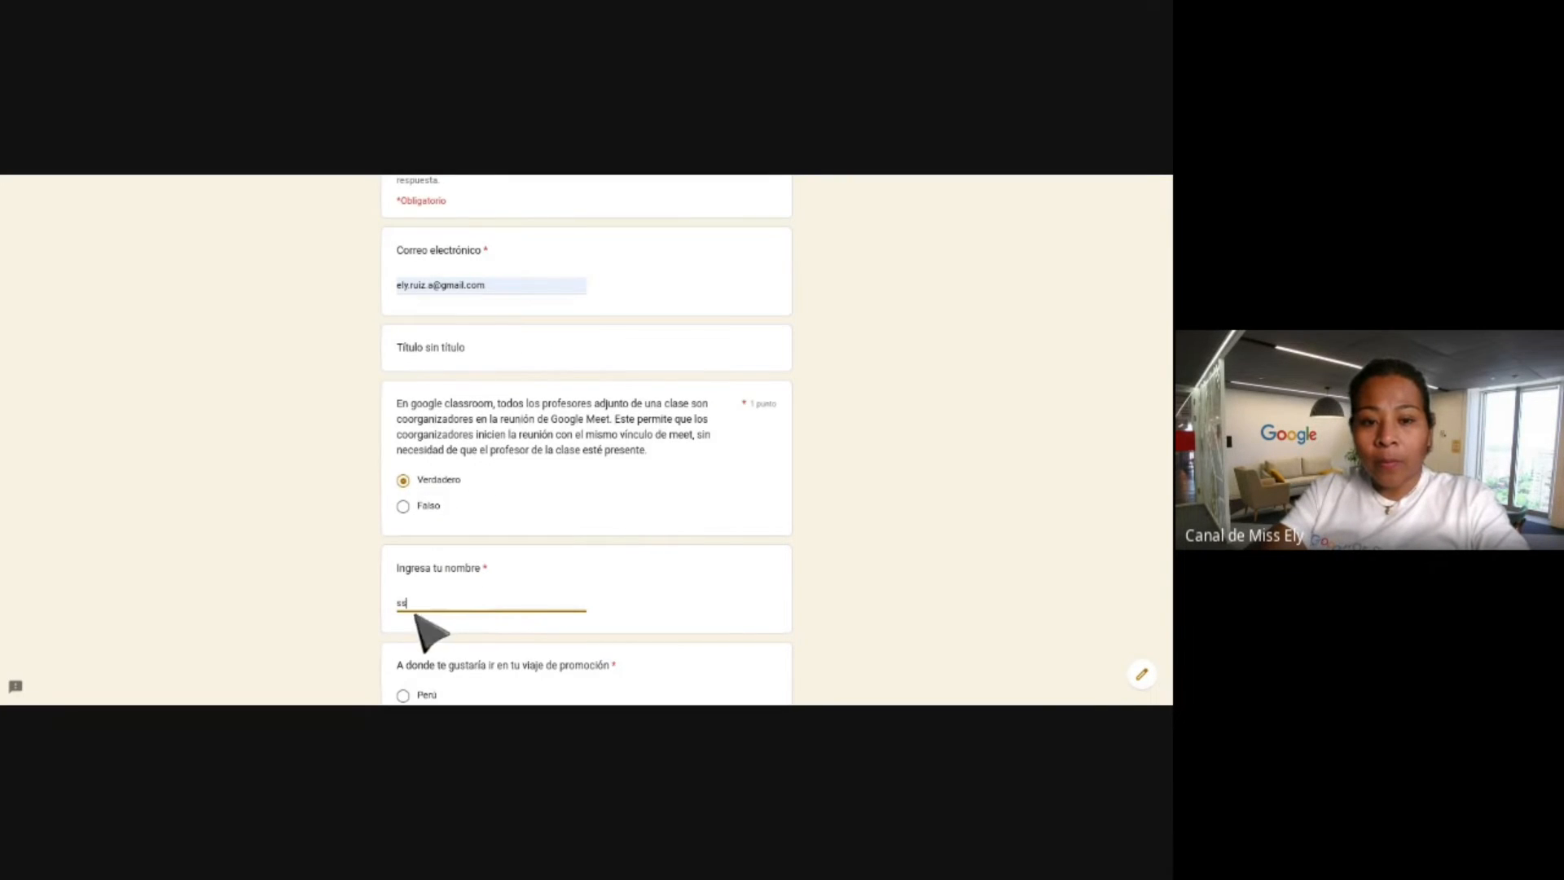
scroll(440, 619, "down", 10)
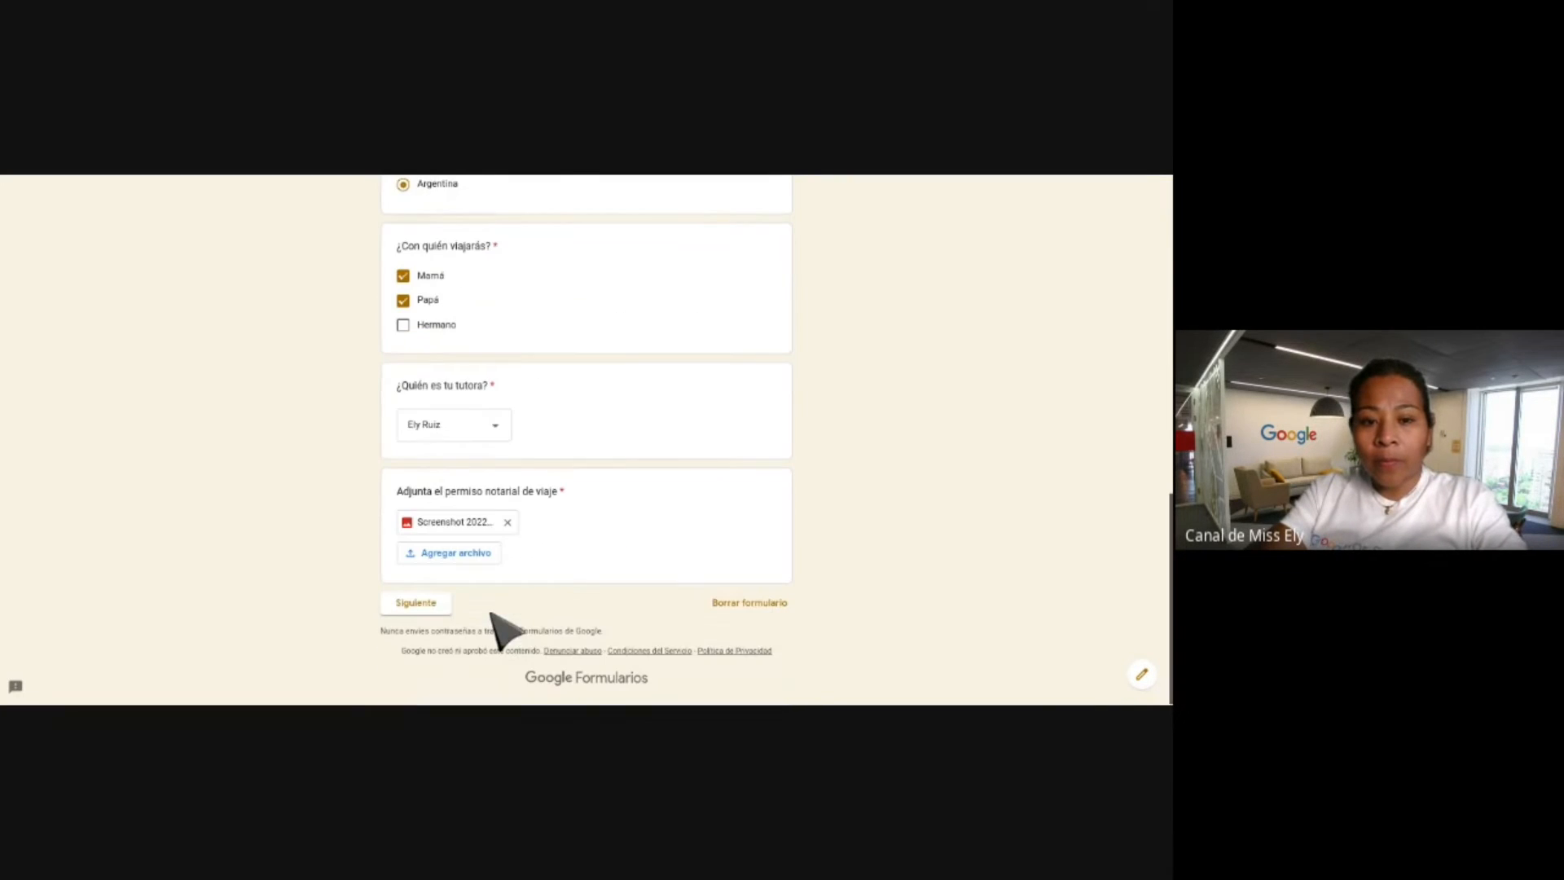
Advance to the multimedia section and set the birth date to 08/11/2022.
left_click(416, 603)
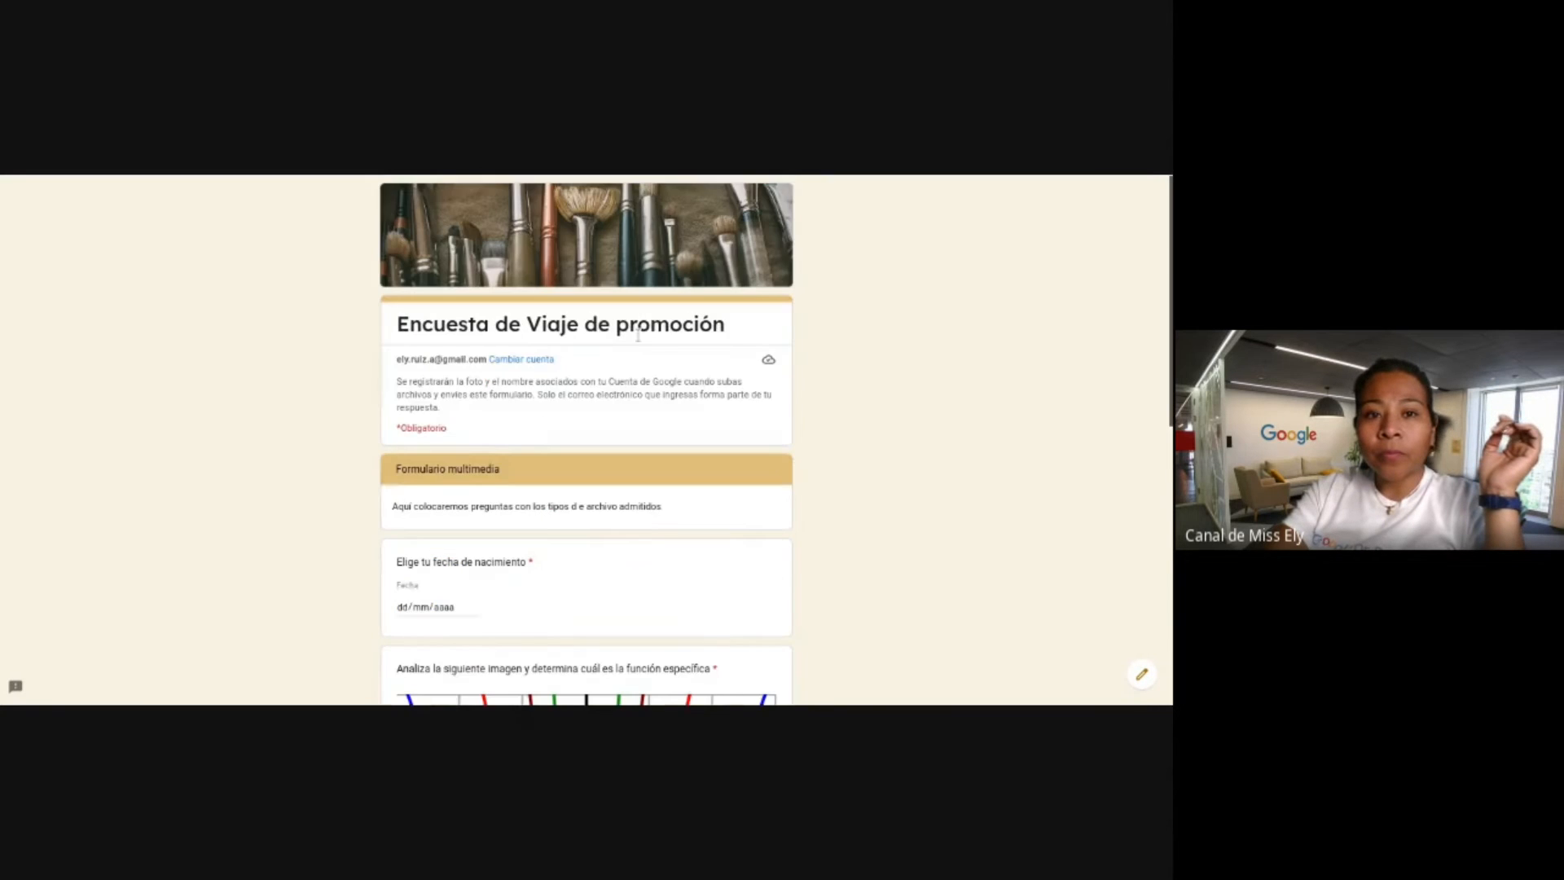
scroll(664, 359, "down", 3)
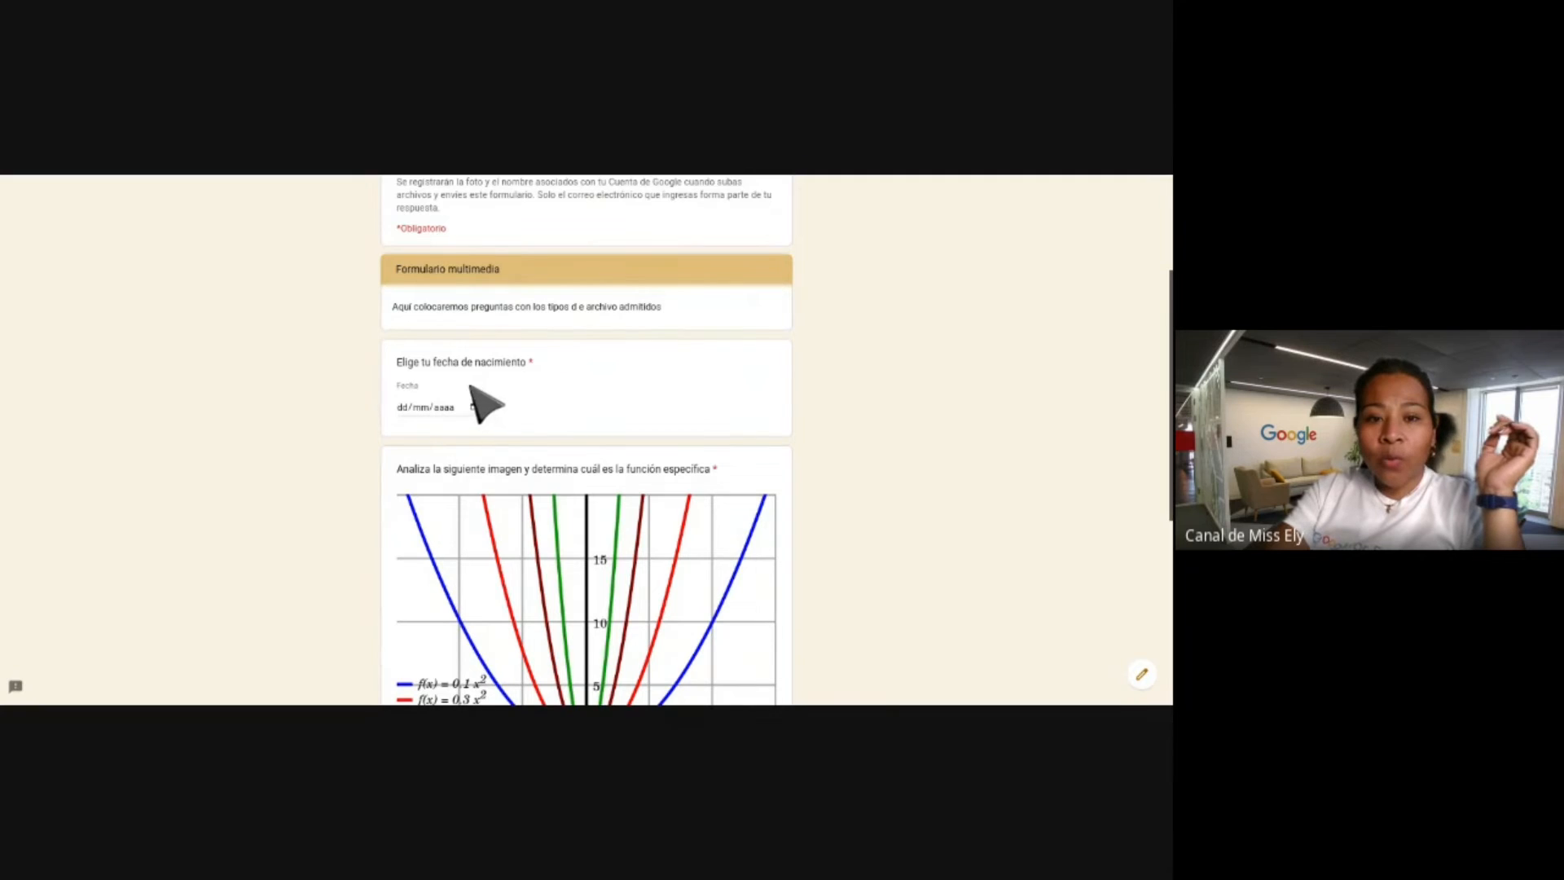
scroll(476, 391, "down", 1)
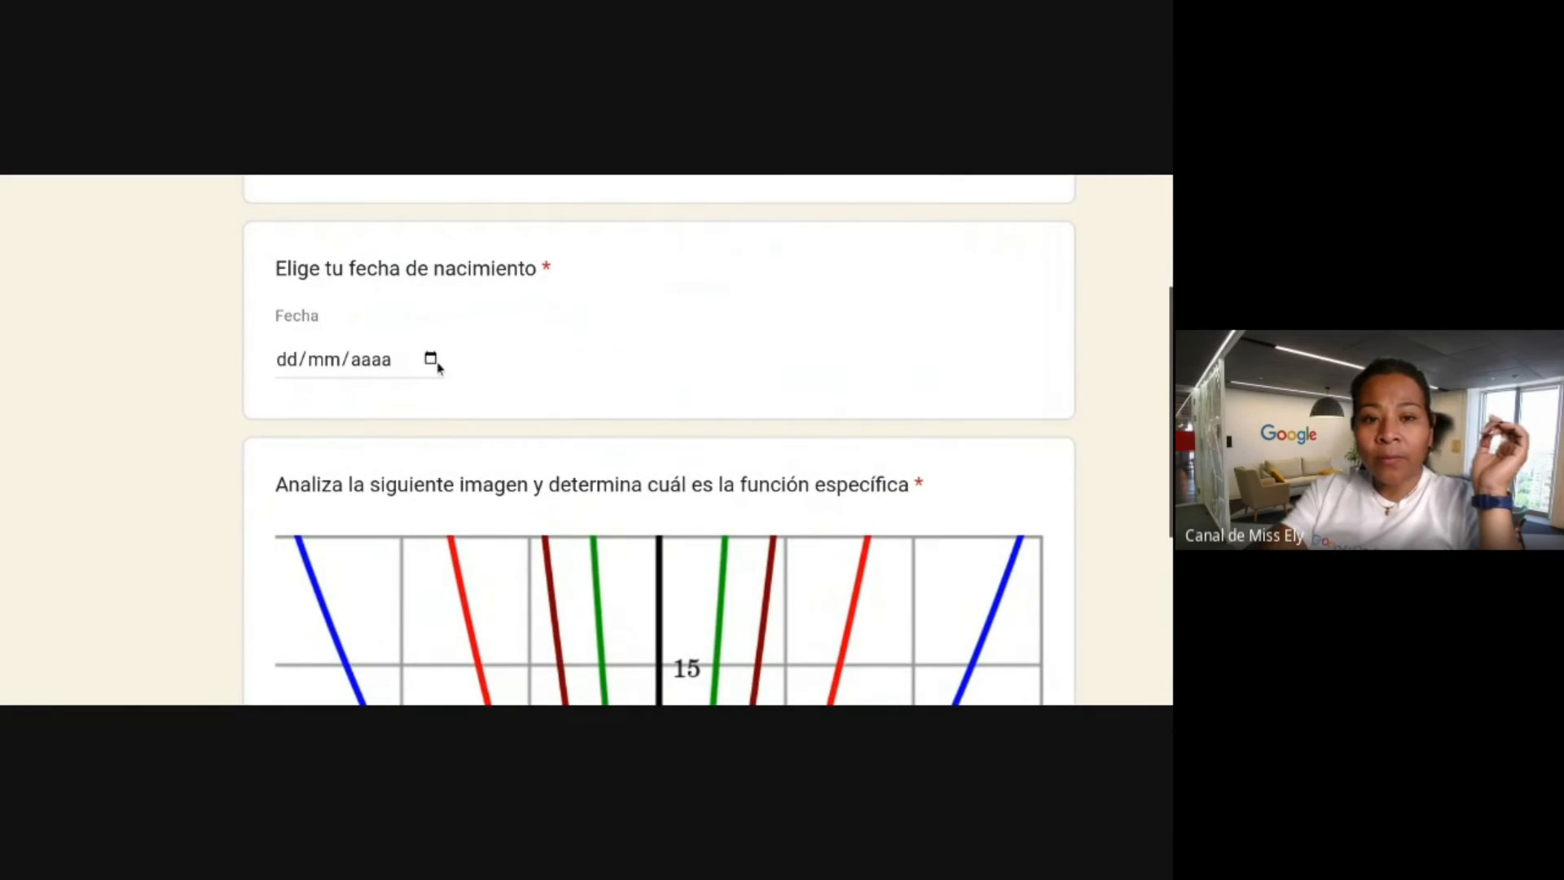
left_click(431, 362)
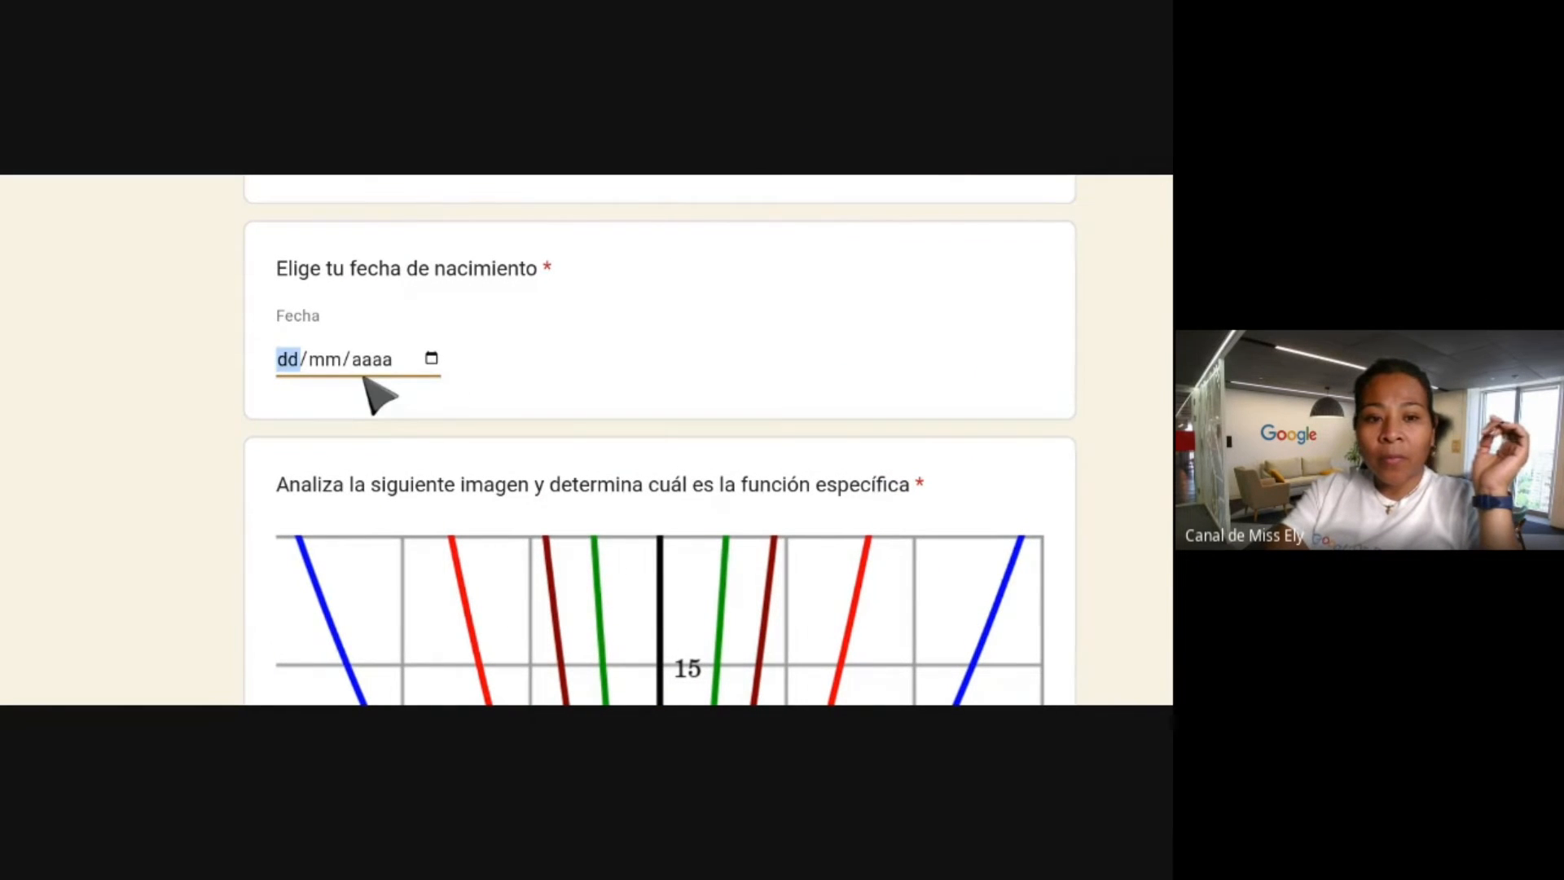
left_click(314, 454)
Choose (5,8) for the graph question and upload a screenshot as its resolution.
scroll(561, 340, "down", 3)
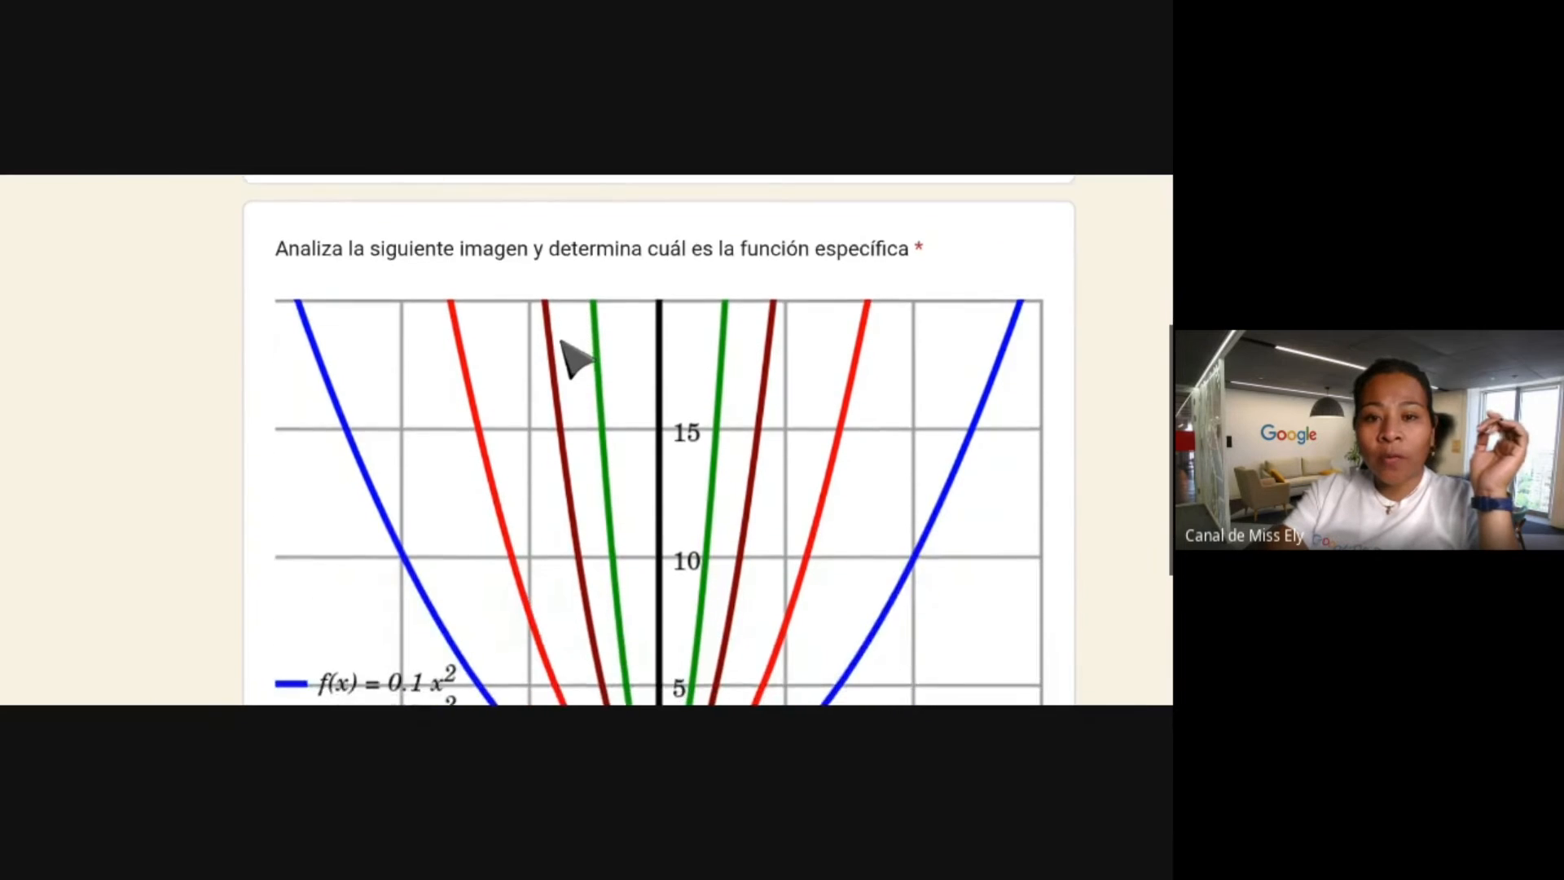
scroll(574, 358, "down", 5)
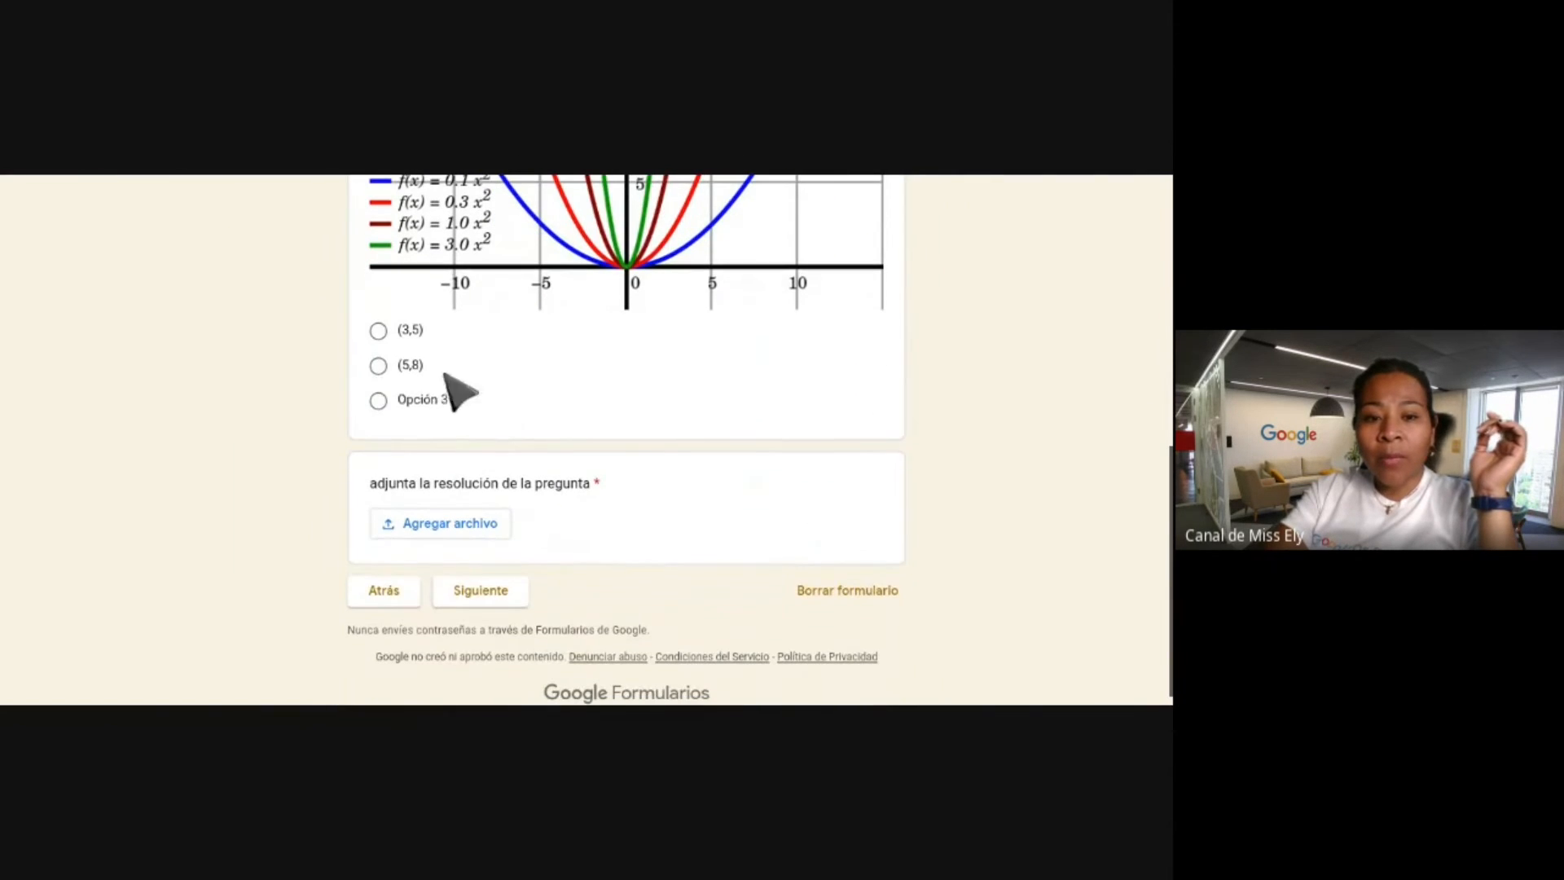
left_click(378, 364)
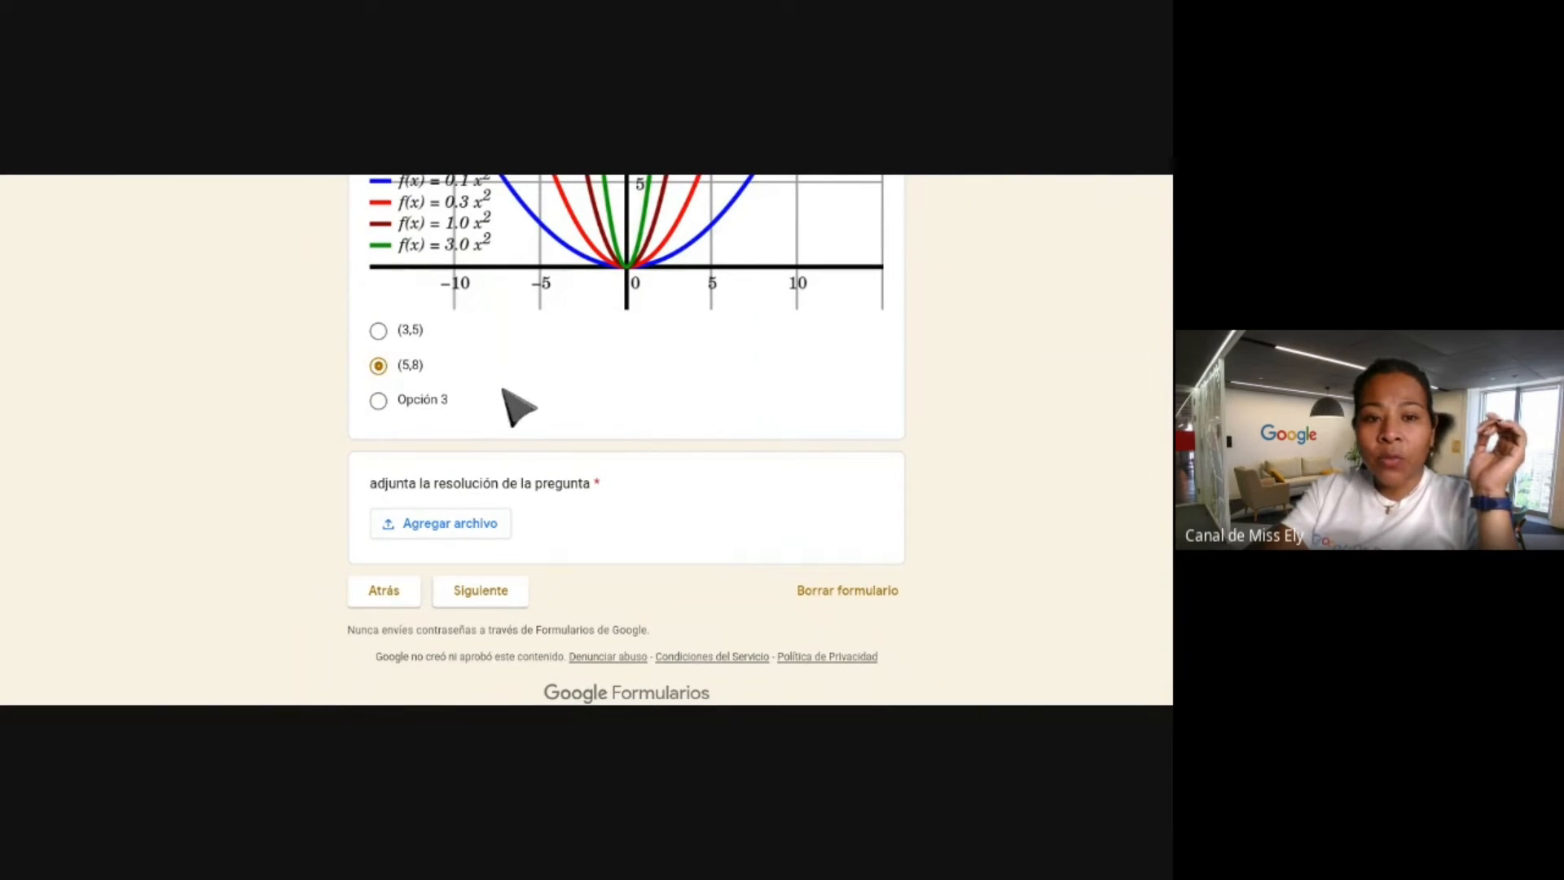
left_click(479, 528)
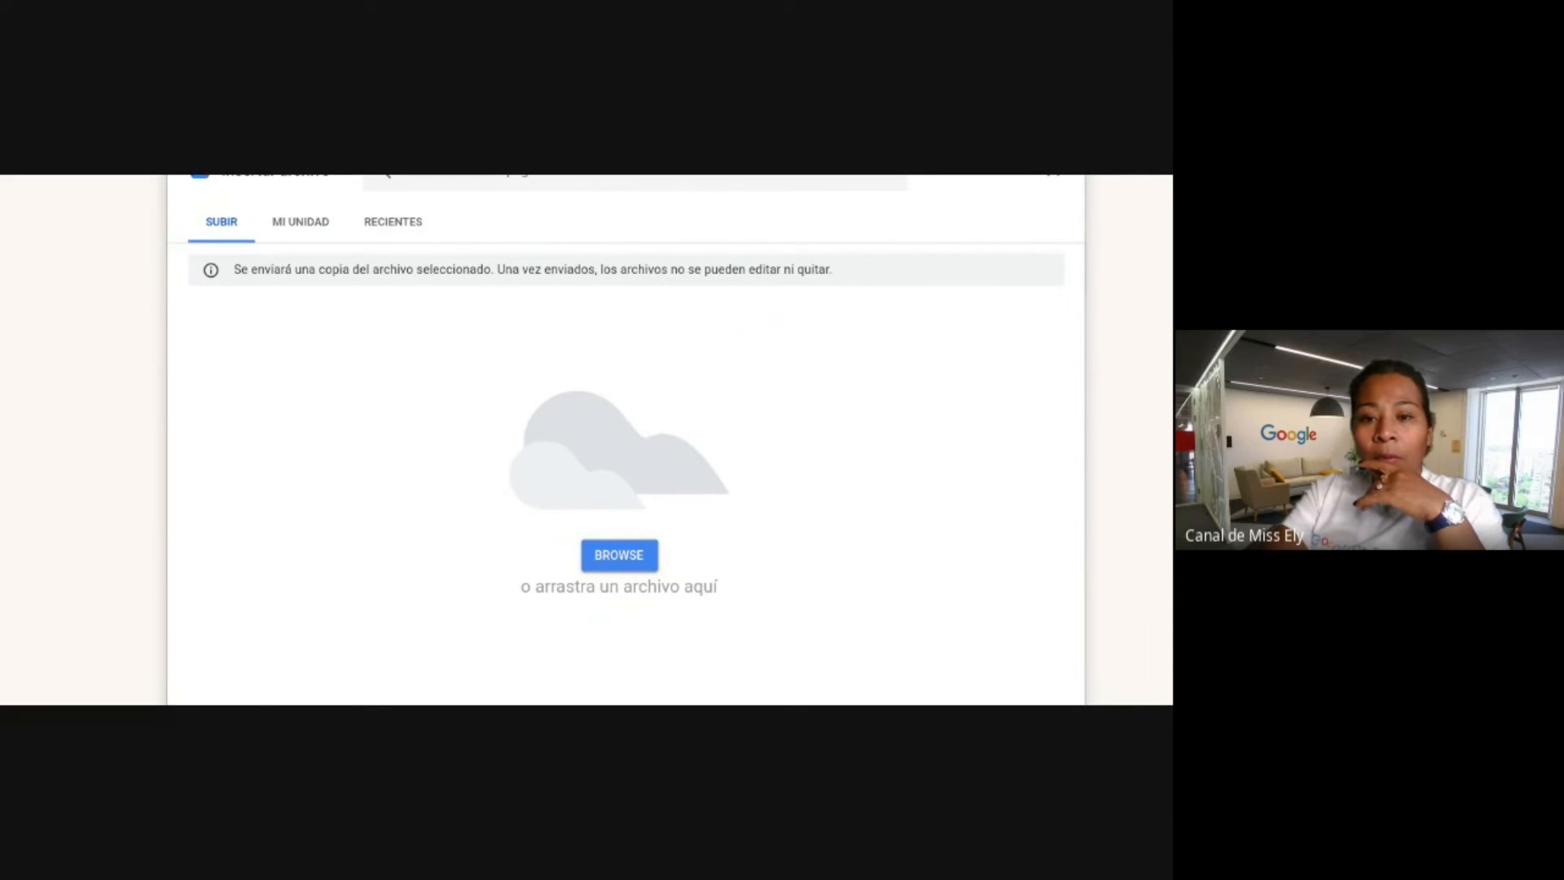
double_click(696, 507)
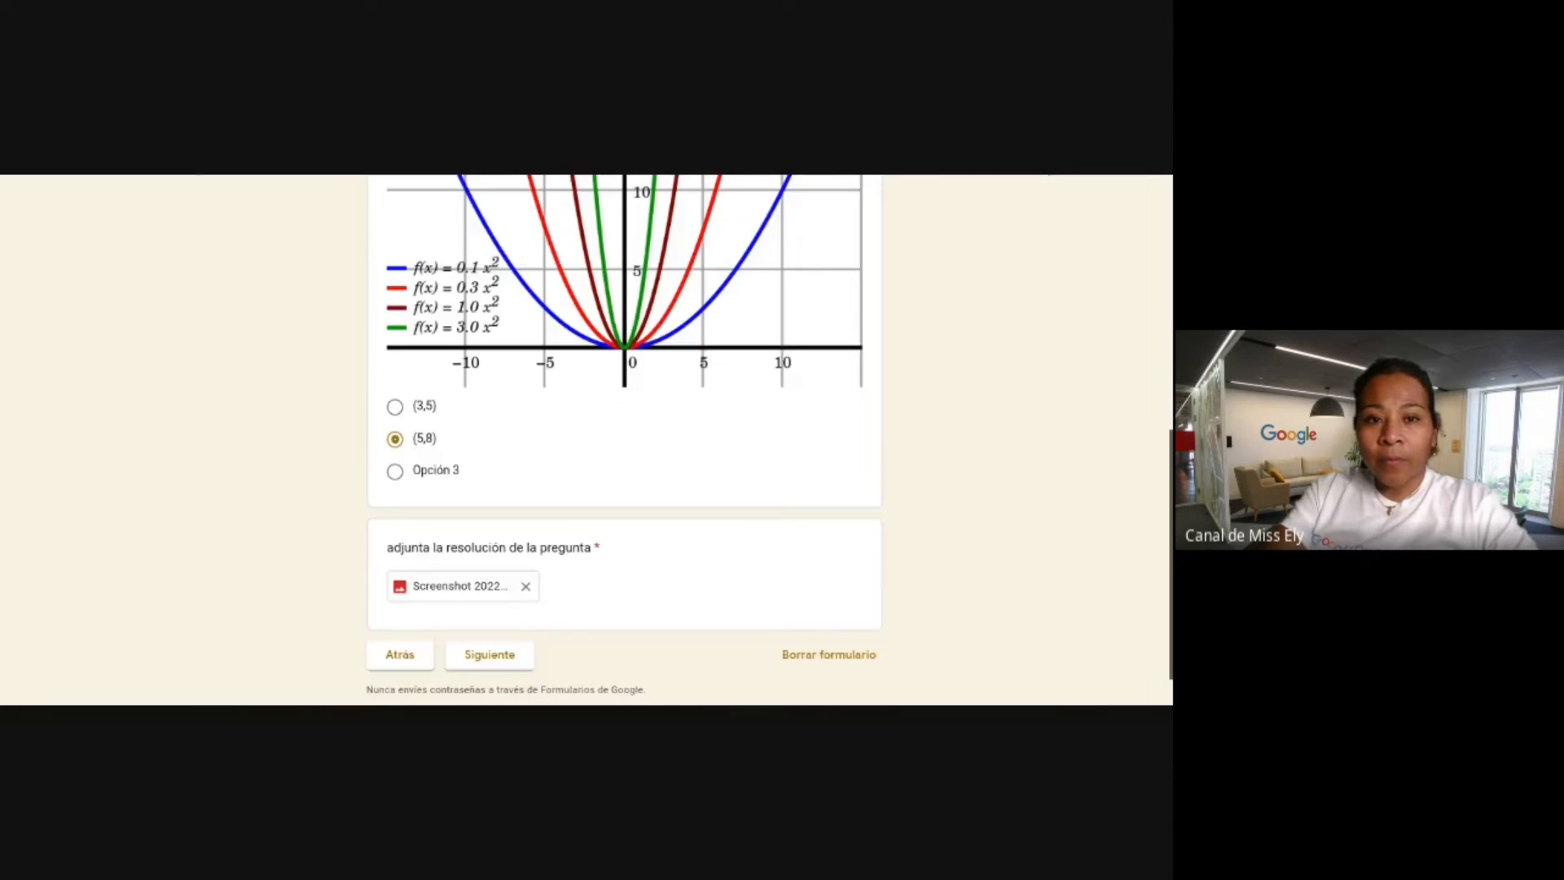
scroll(489, 554, "down", 1)
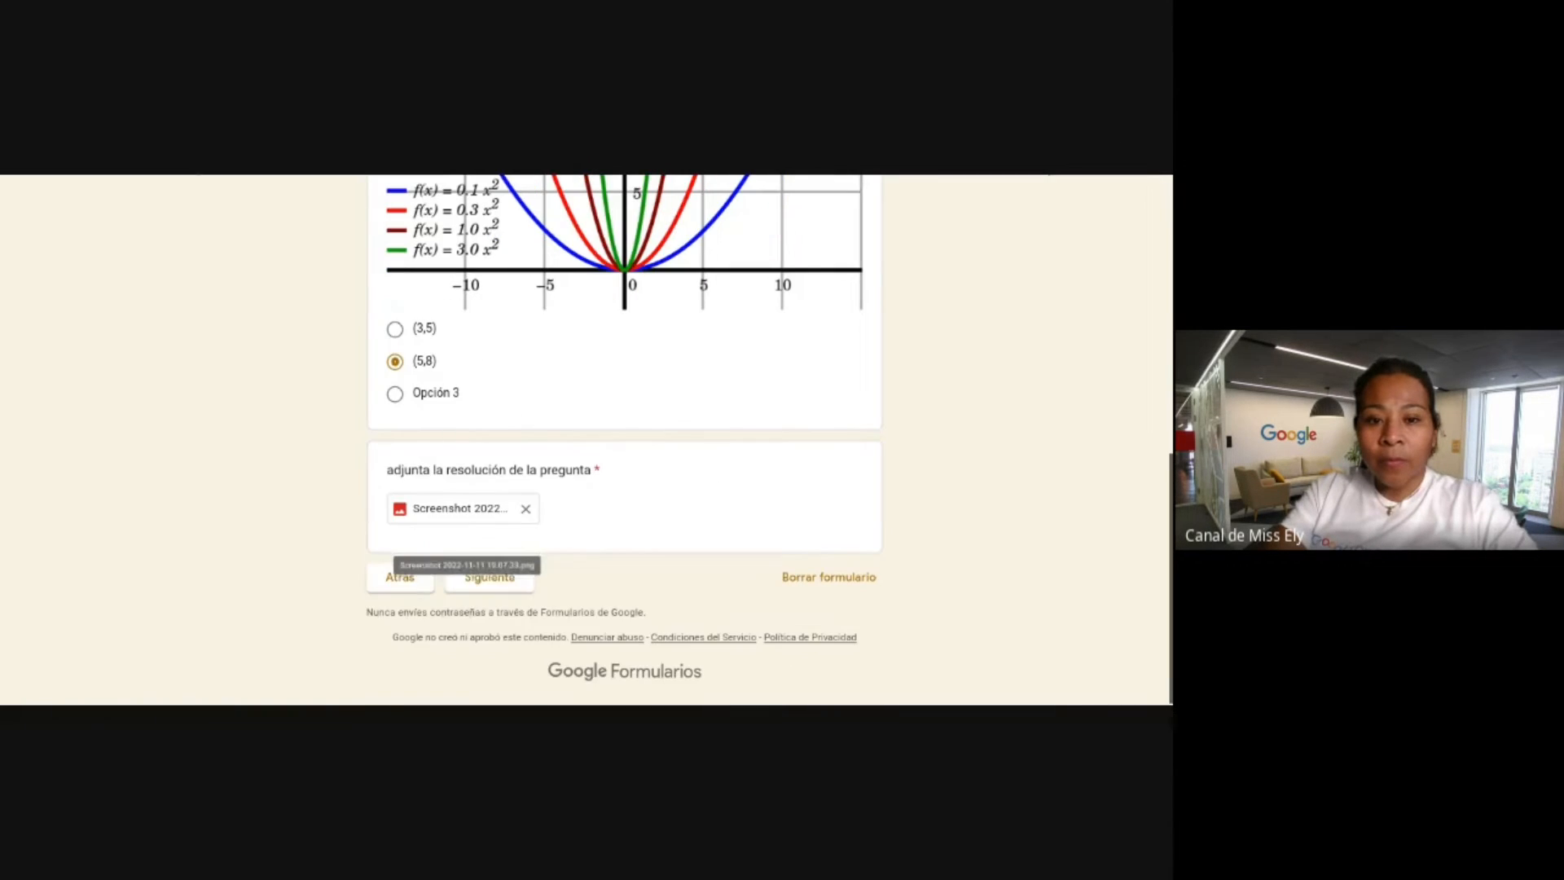
Advance the trip survey preview to its map and video page and scroll through it.
left_click(490, 577)
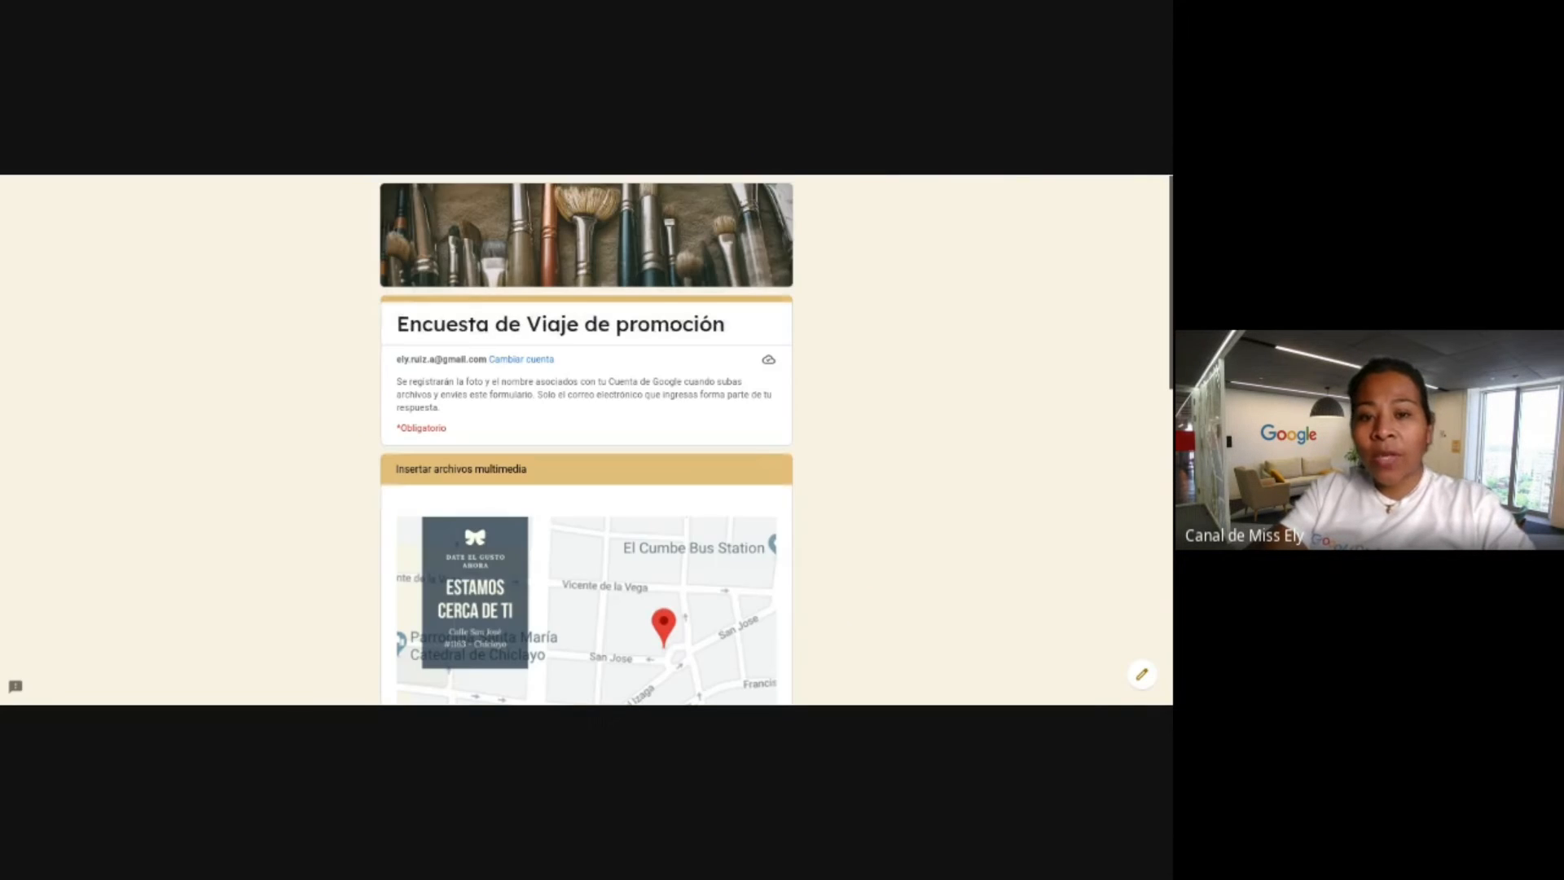
scroll(643, 493, "down", 2)
scroll(644, 493, "down", 5)
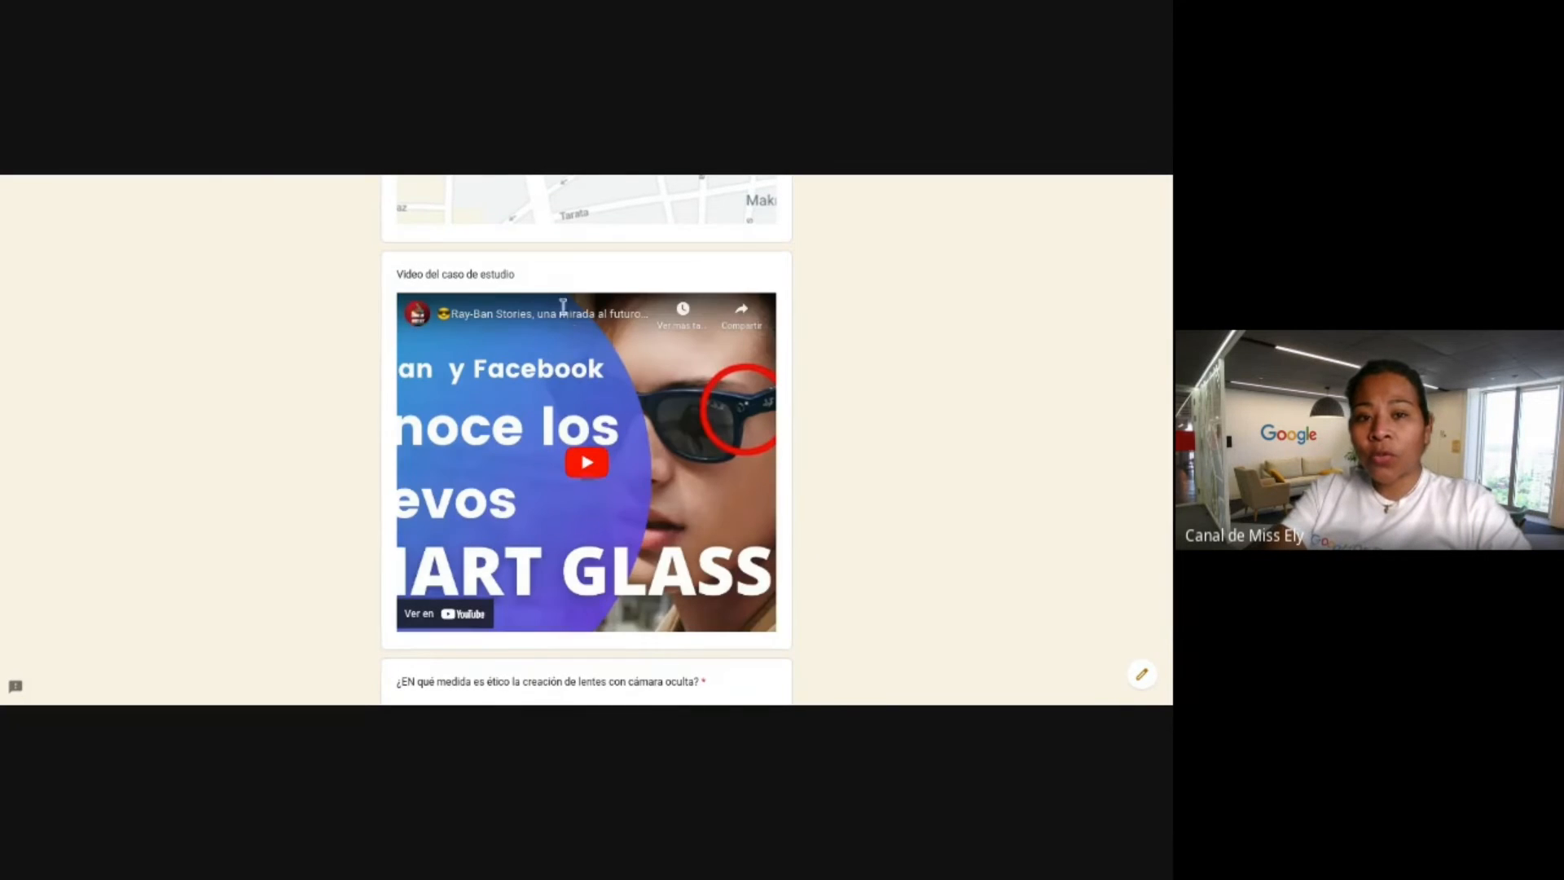
scroll(583, 342, "down", 2)
scroll(594, 356, "up", 5)
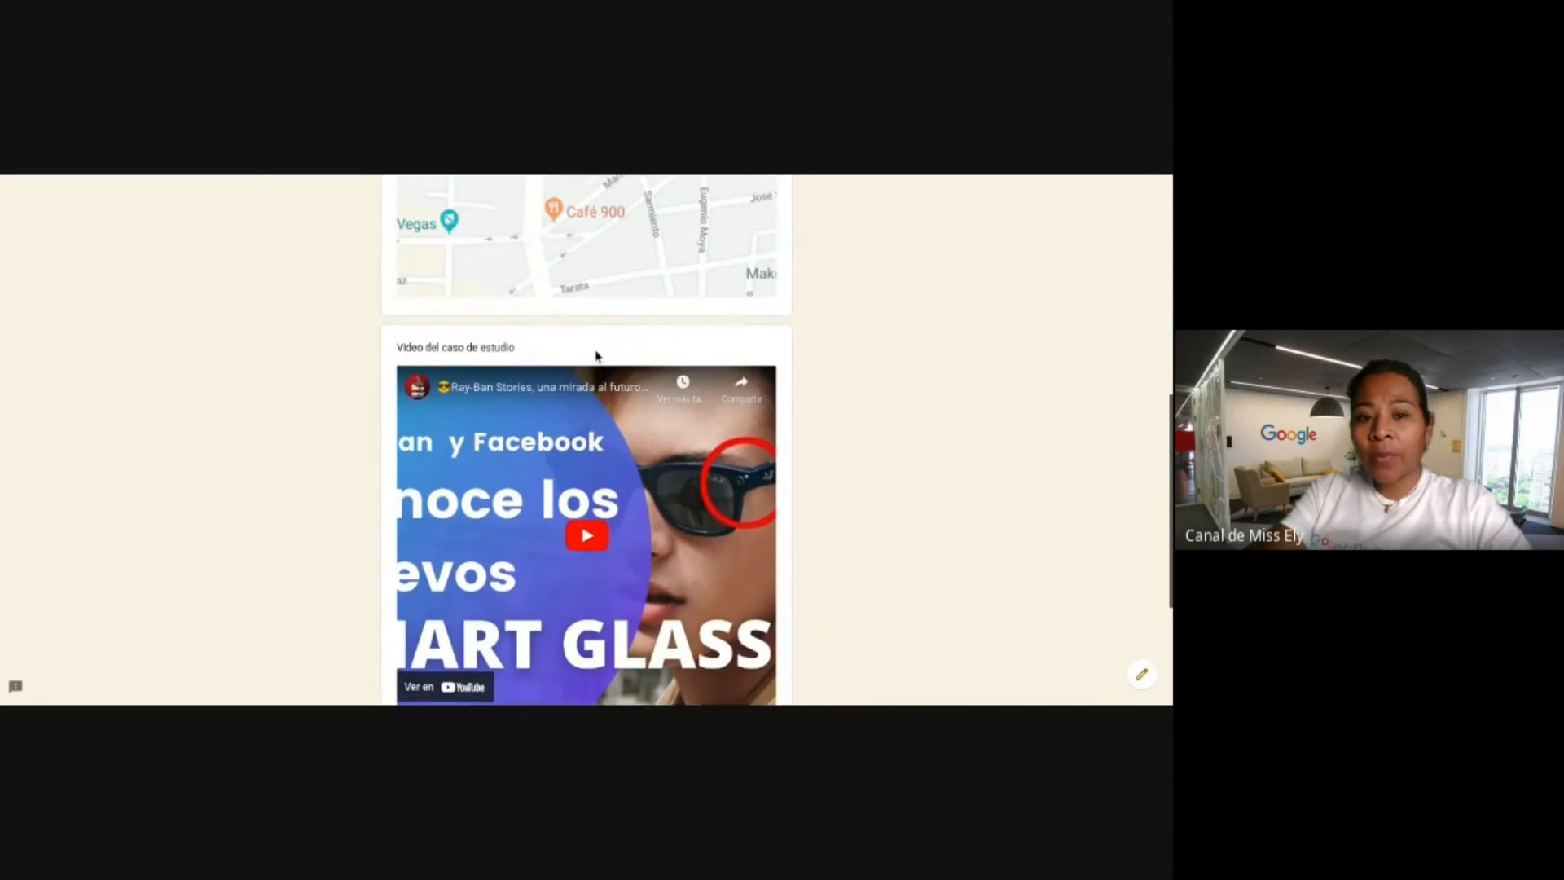
scroll(598, 367, "down", 5)
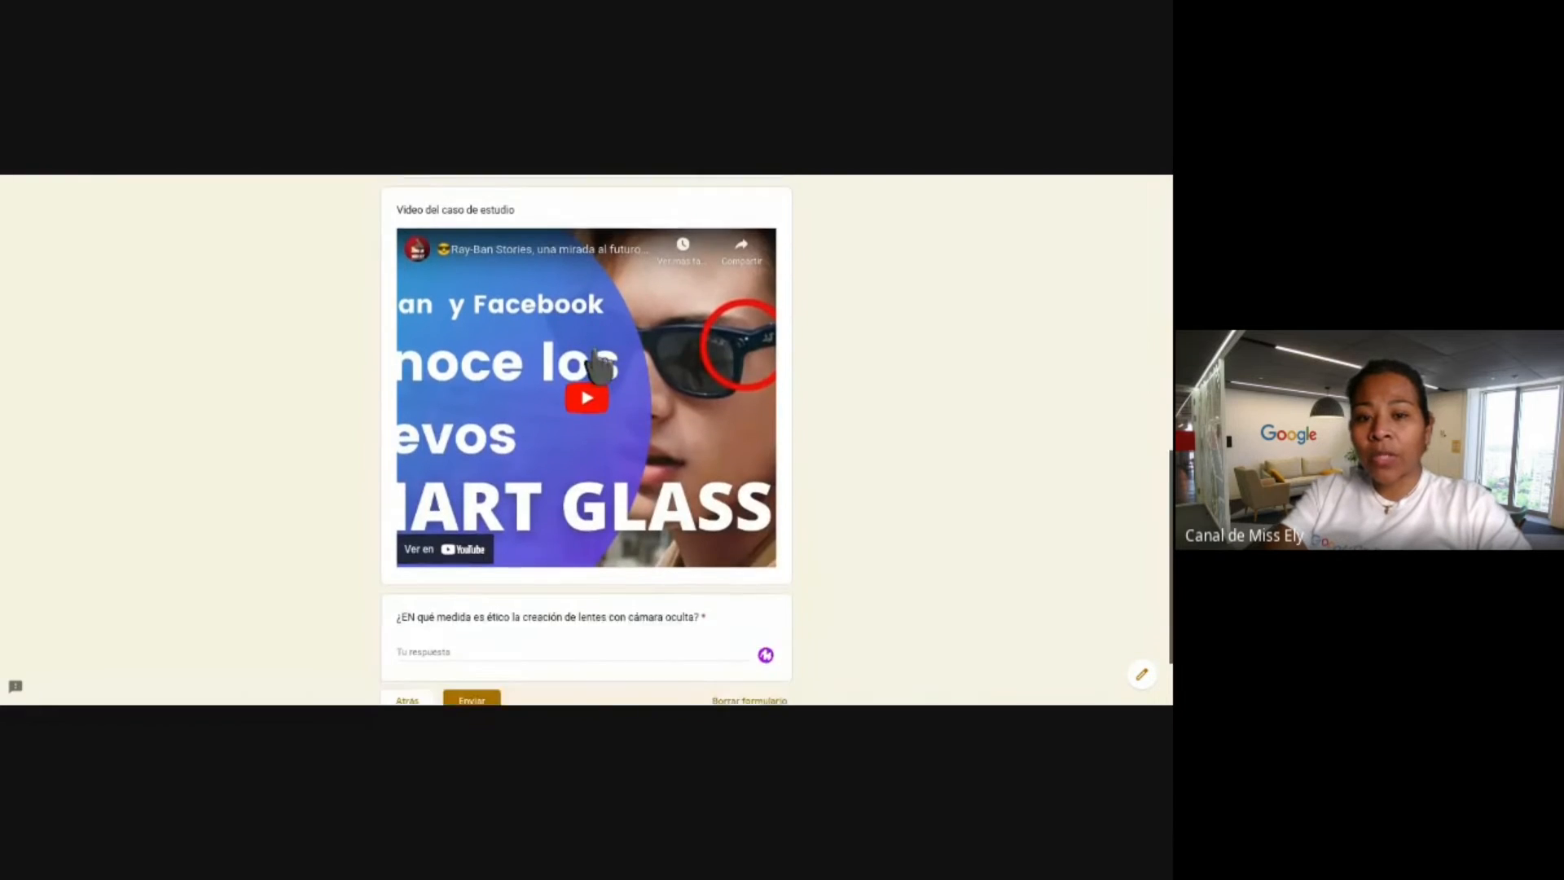
scroll(586, 620, "down", 1)
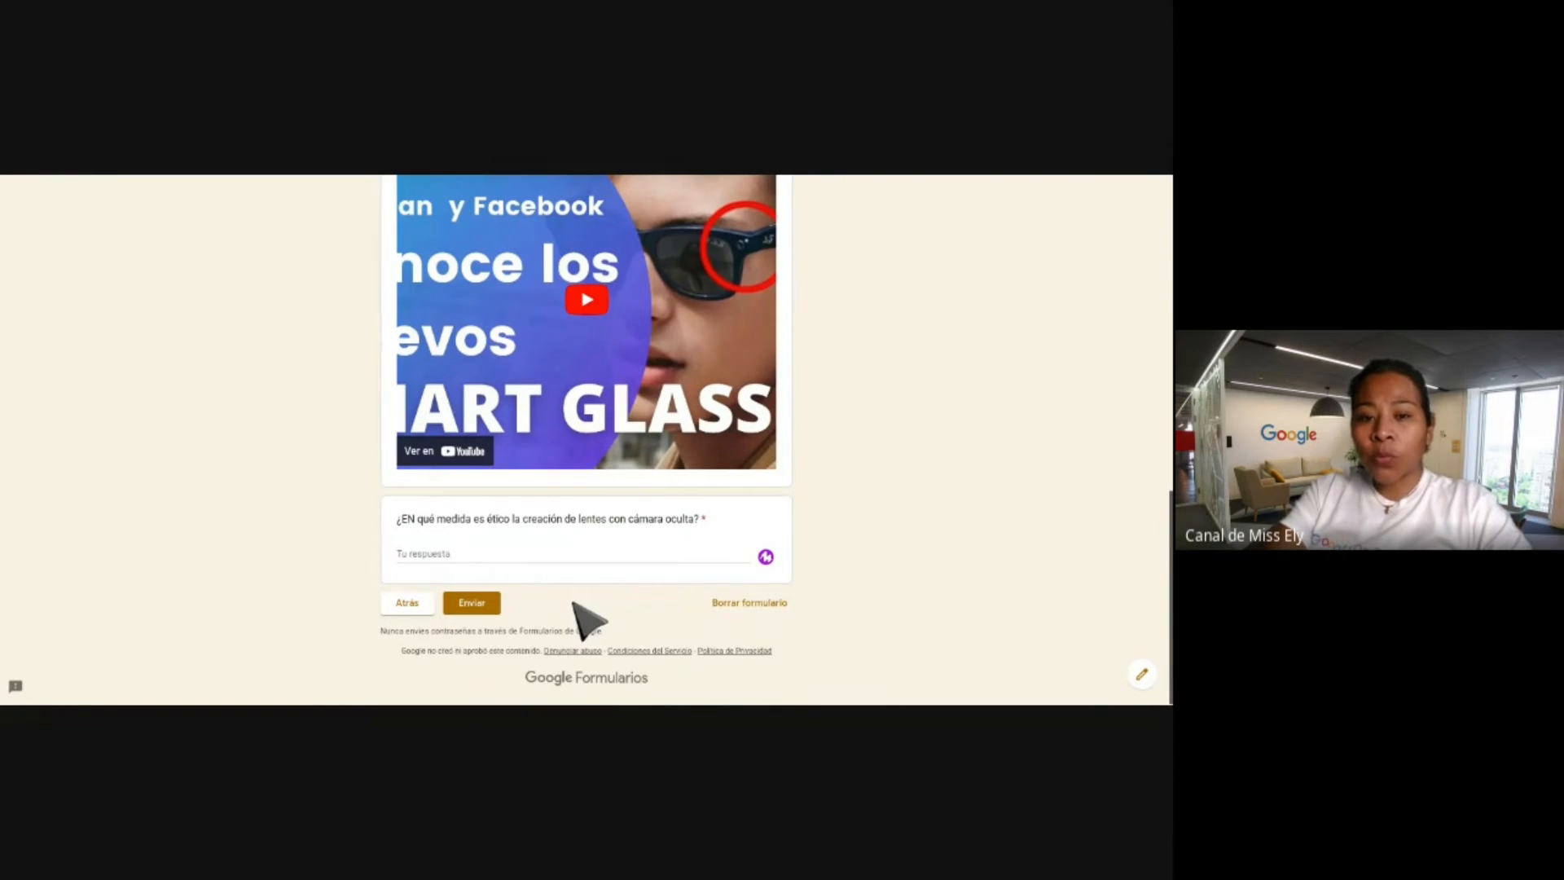
scroll(369, 308, "up", 10)
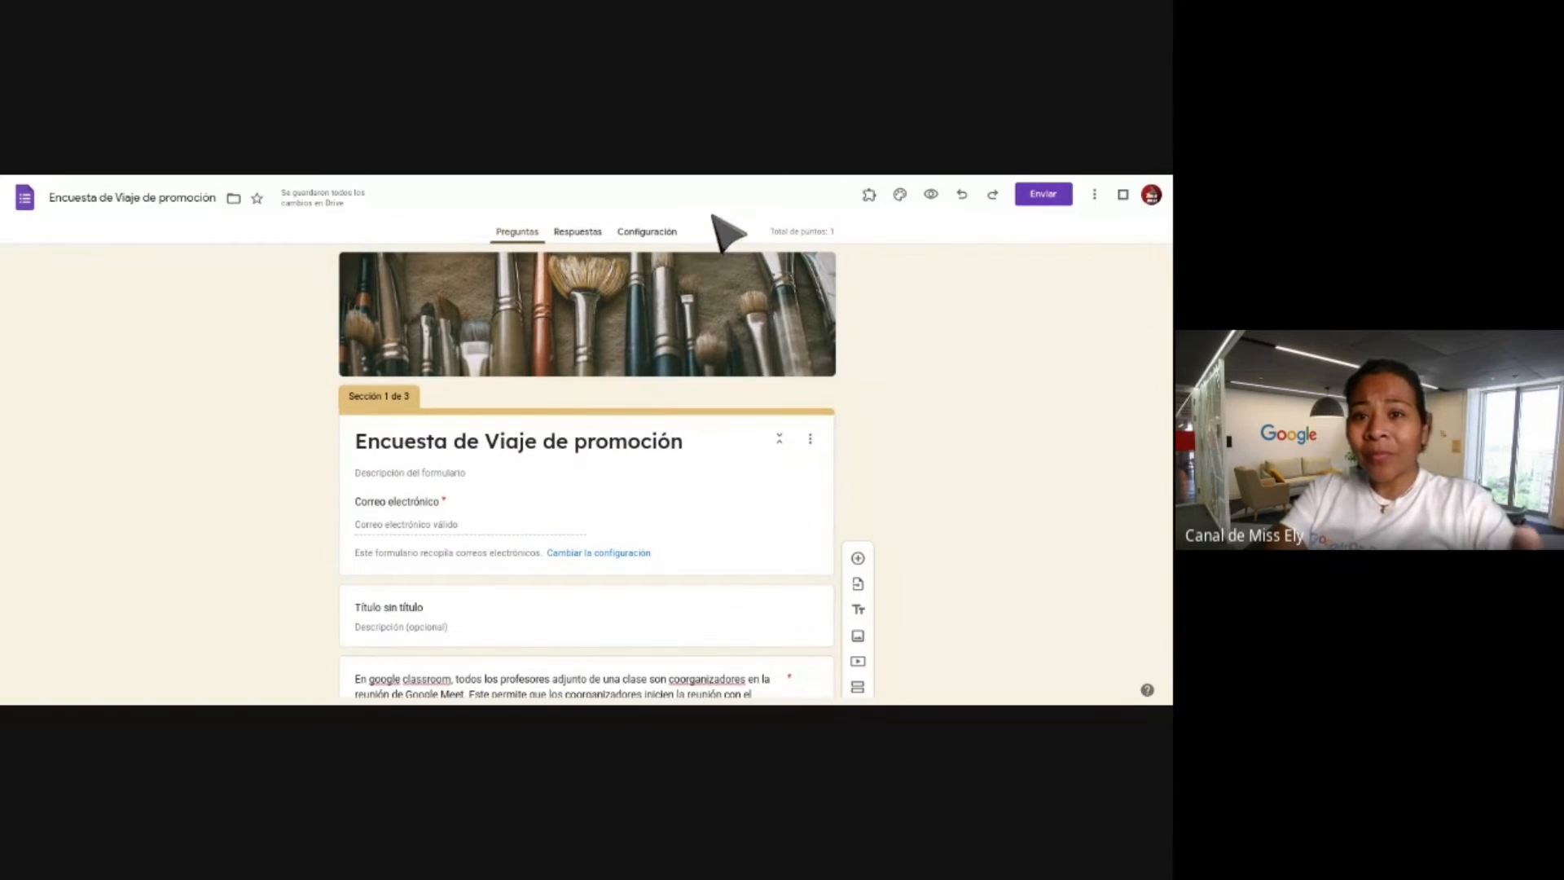
Show the 3AB-EVALÚO REJILLA responses and open them in the linked Google Sheets spreadsheet.
left_click(578, 232)
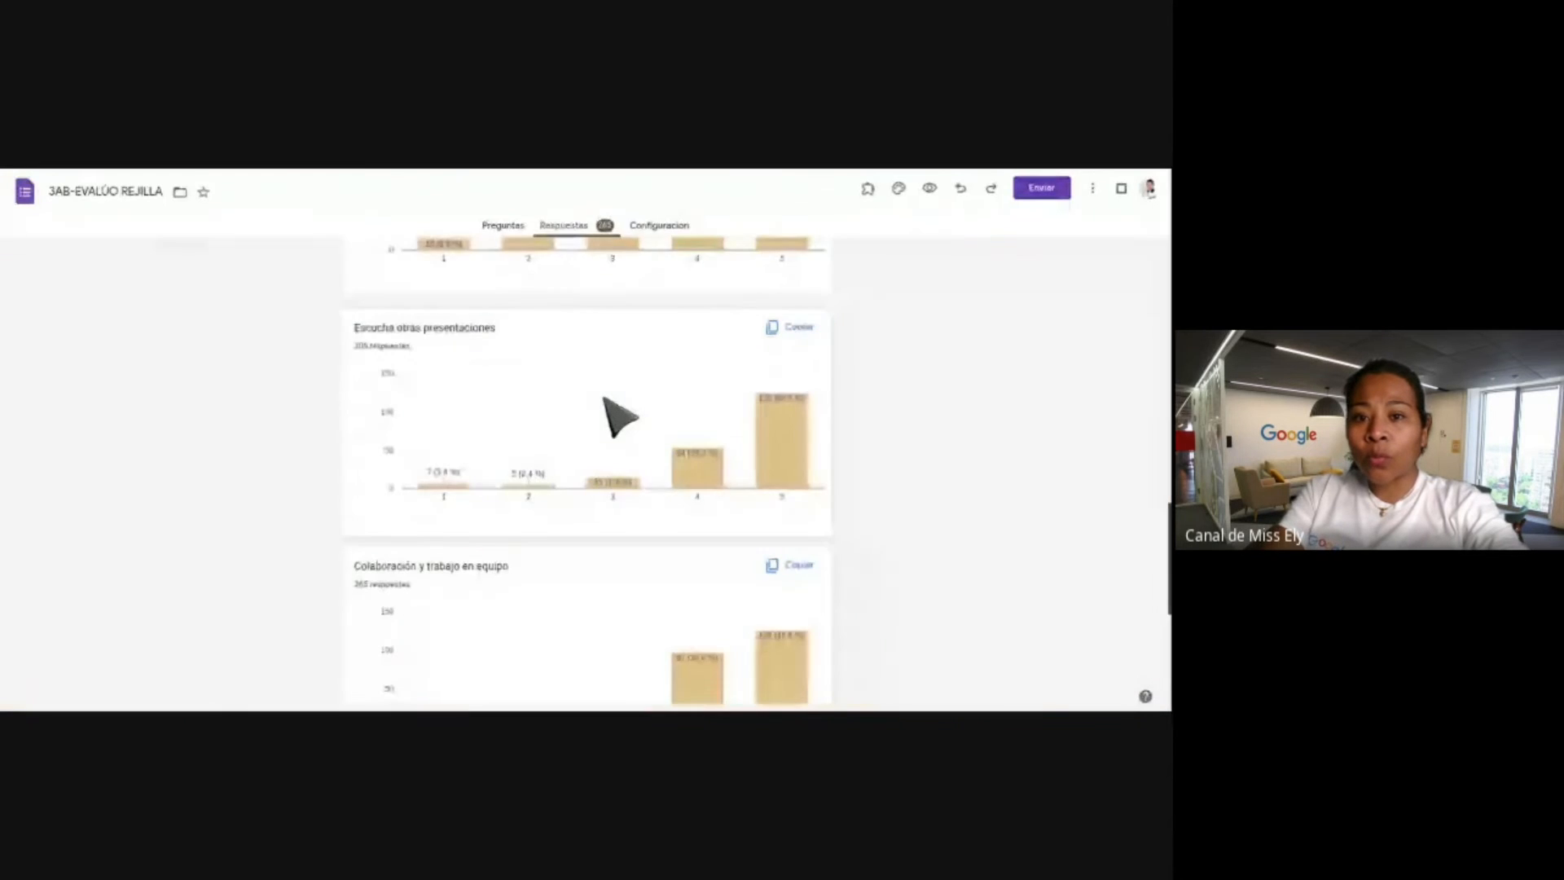
scroll(619, 374, "up", 3)
scroll(631, 330, "up", 10)
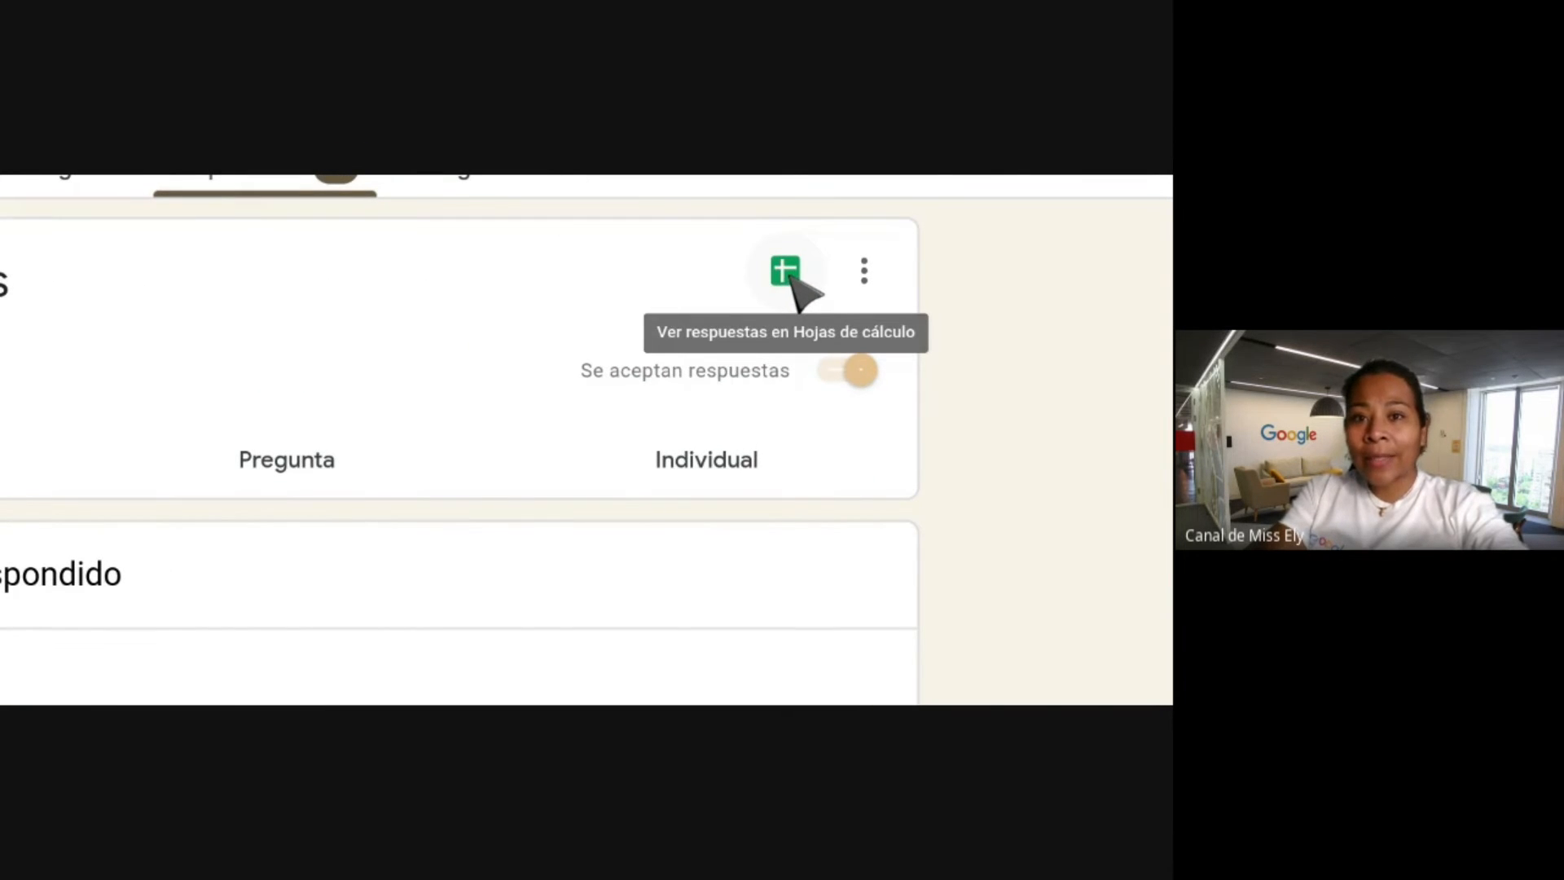
left_click(787, 272)
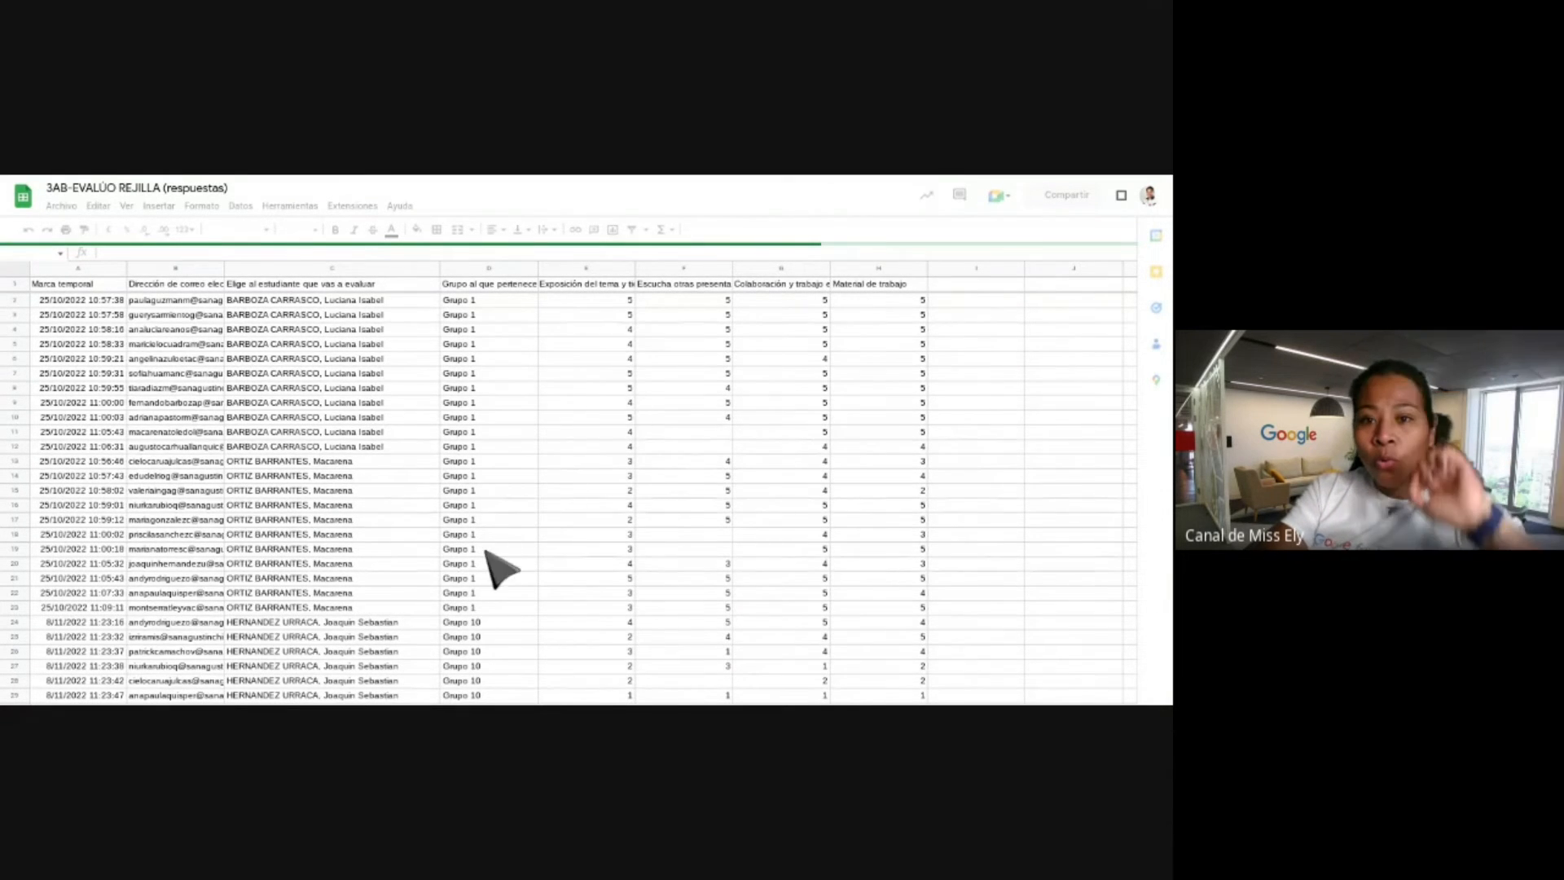
Browse the response sheet and Datos menu, select D1, and open the filter-view options.
scroll(493, 566, "down", 5)
scroll(497, 569, "up", 5)
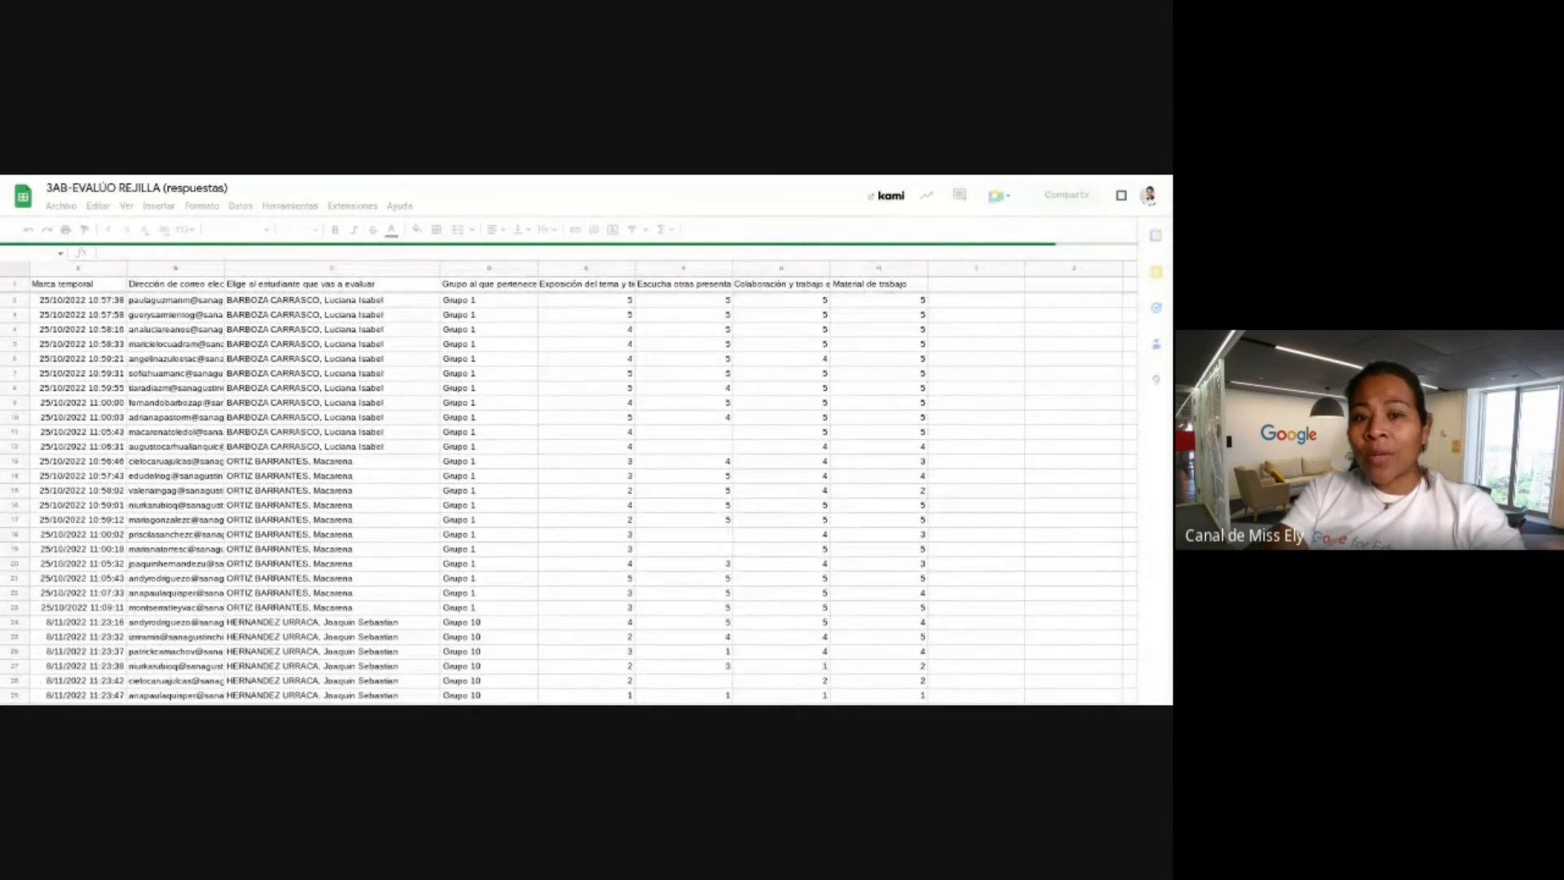
scroll(570, 481, "down", 5)
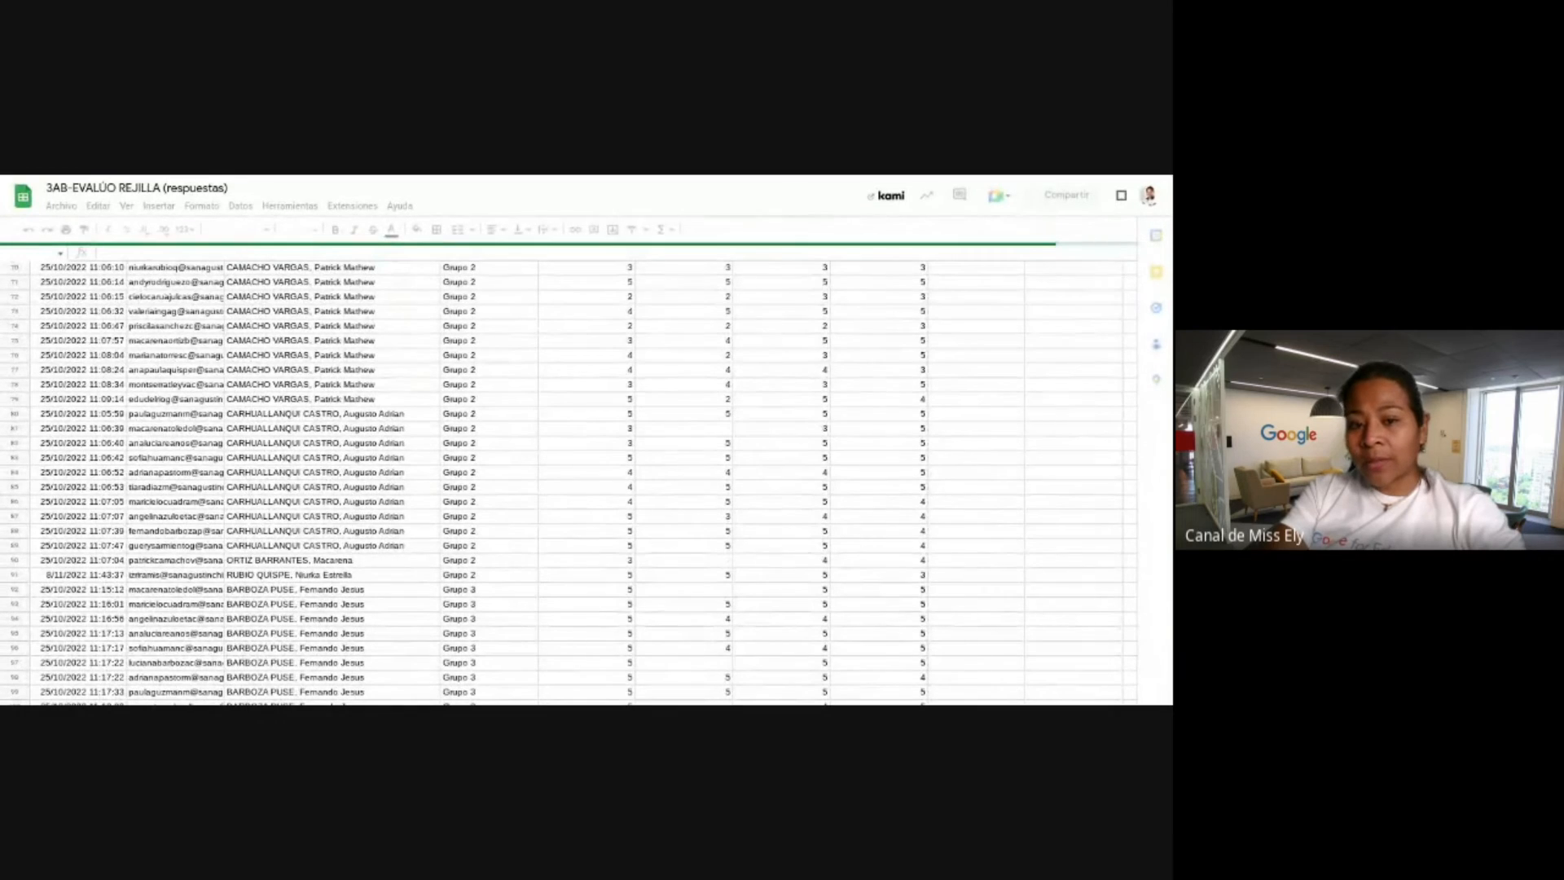
scroll(571, 481, "up", 10)
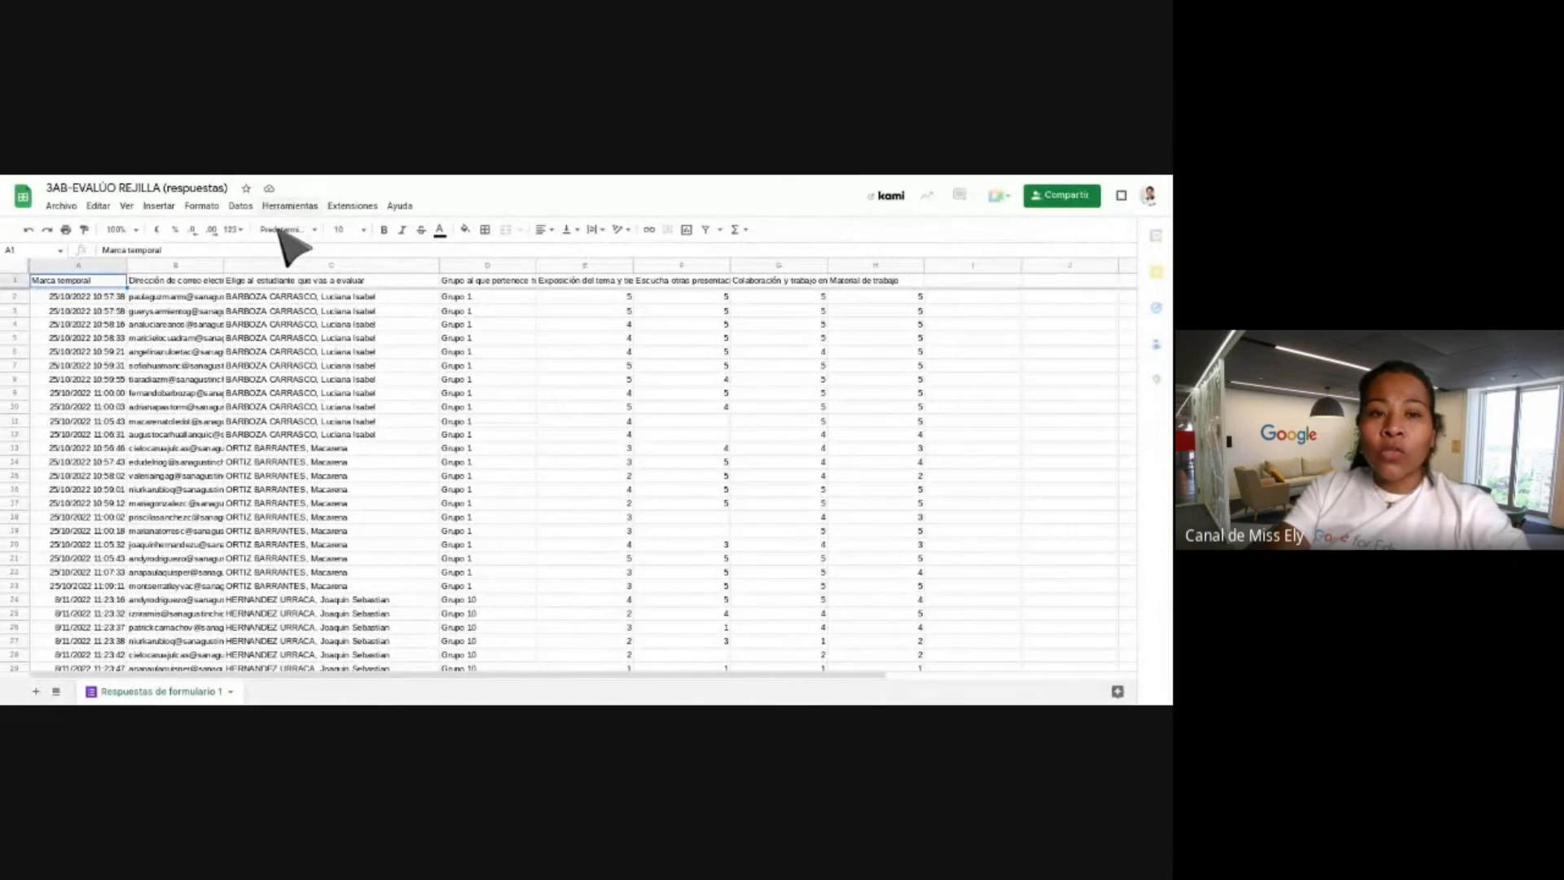
left_click(240, 207)
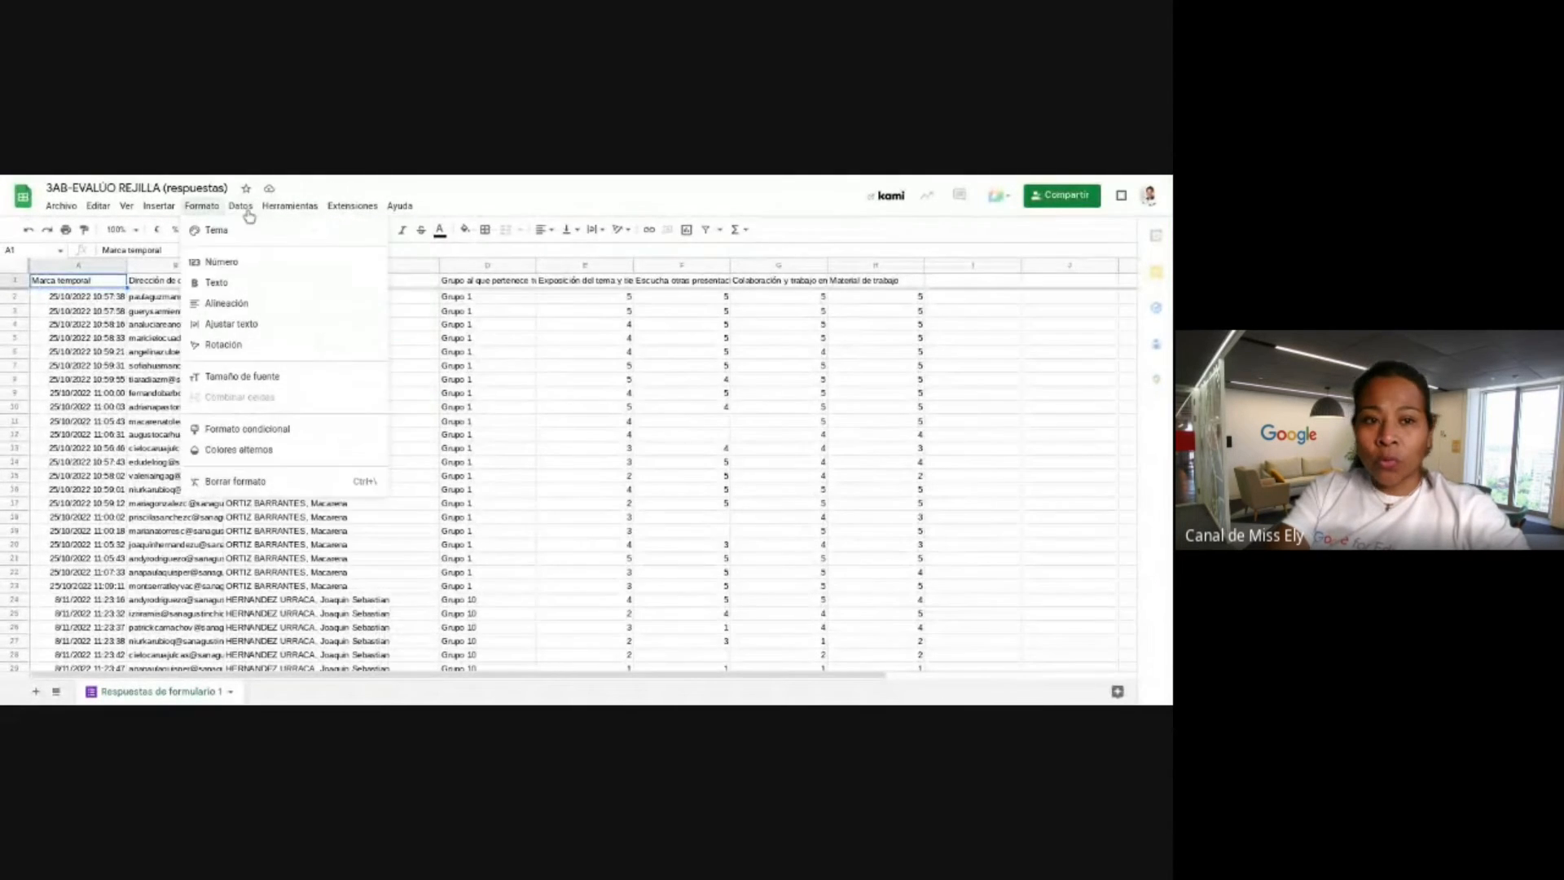
mouse_move(250, 214)
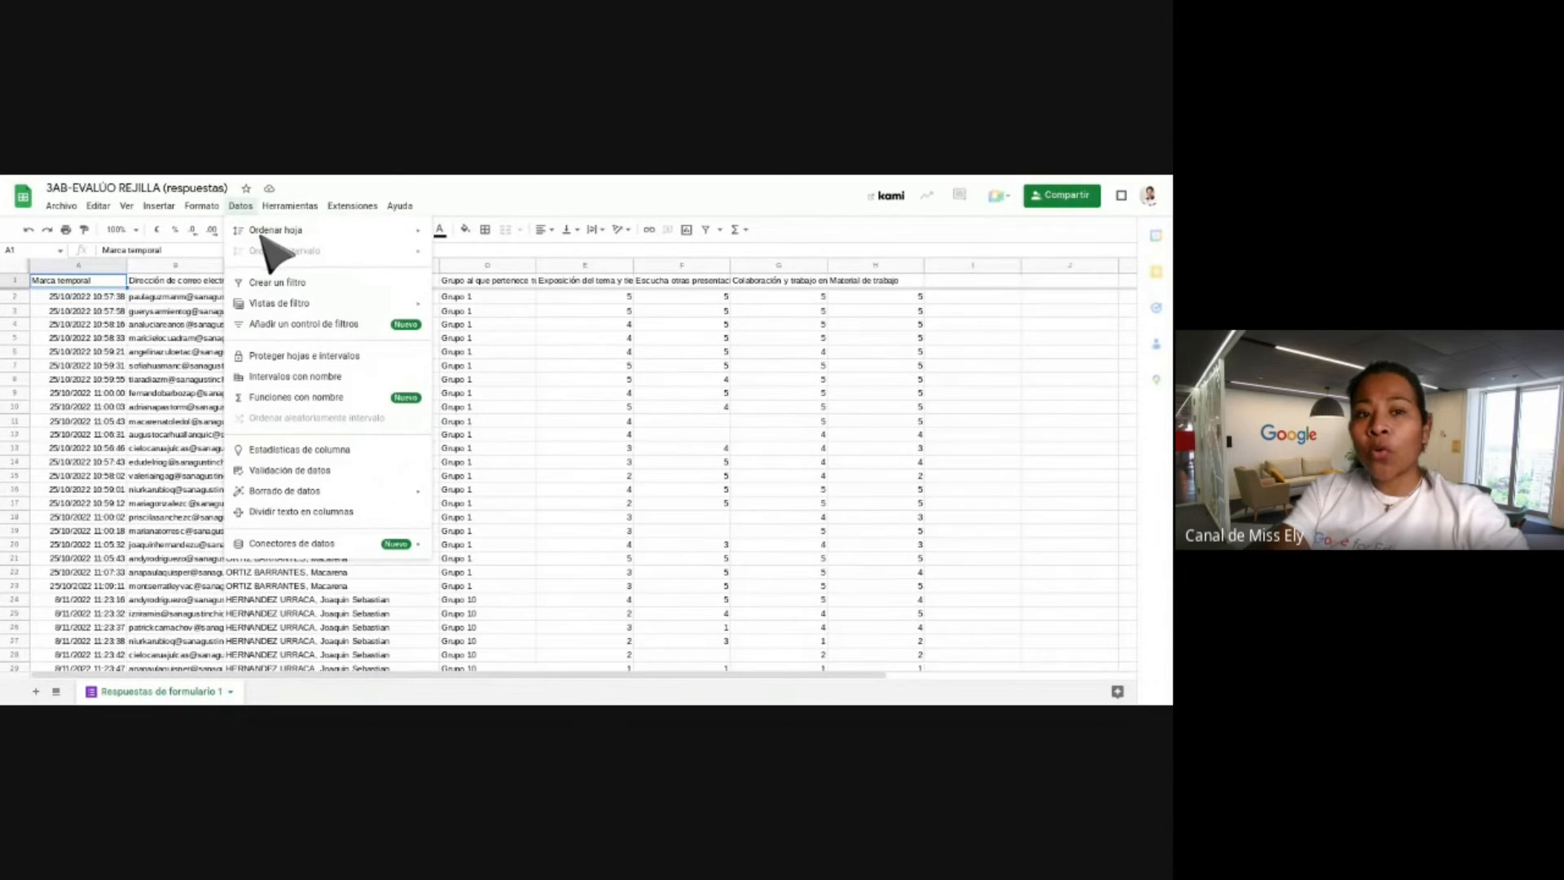
left_click(167, 324)
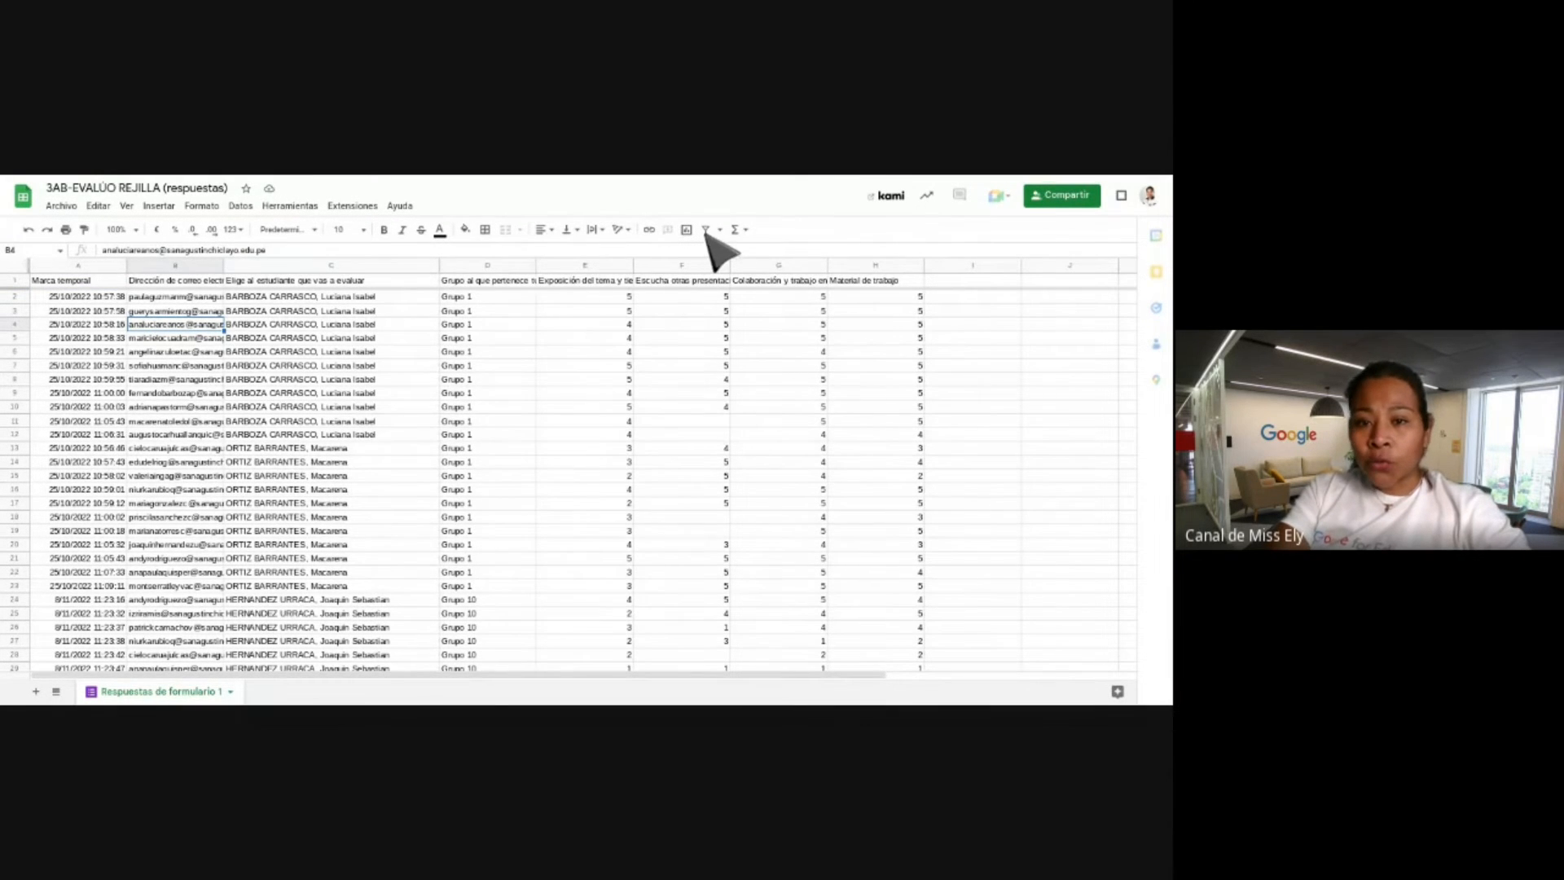
left_click(494, 281)
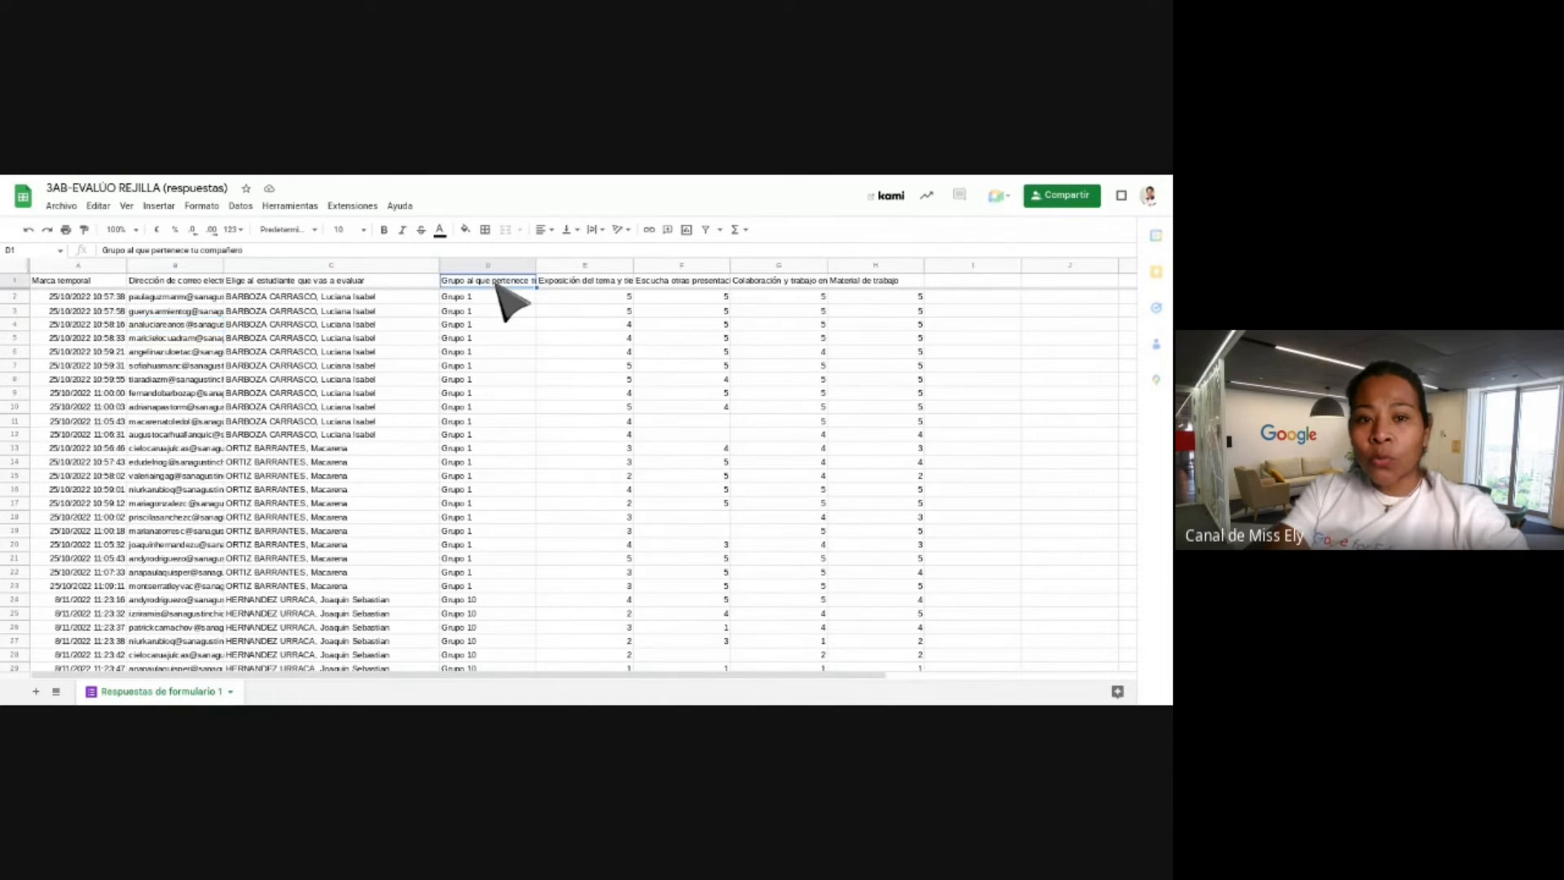
left_click(718, 230)
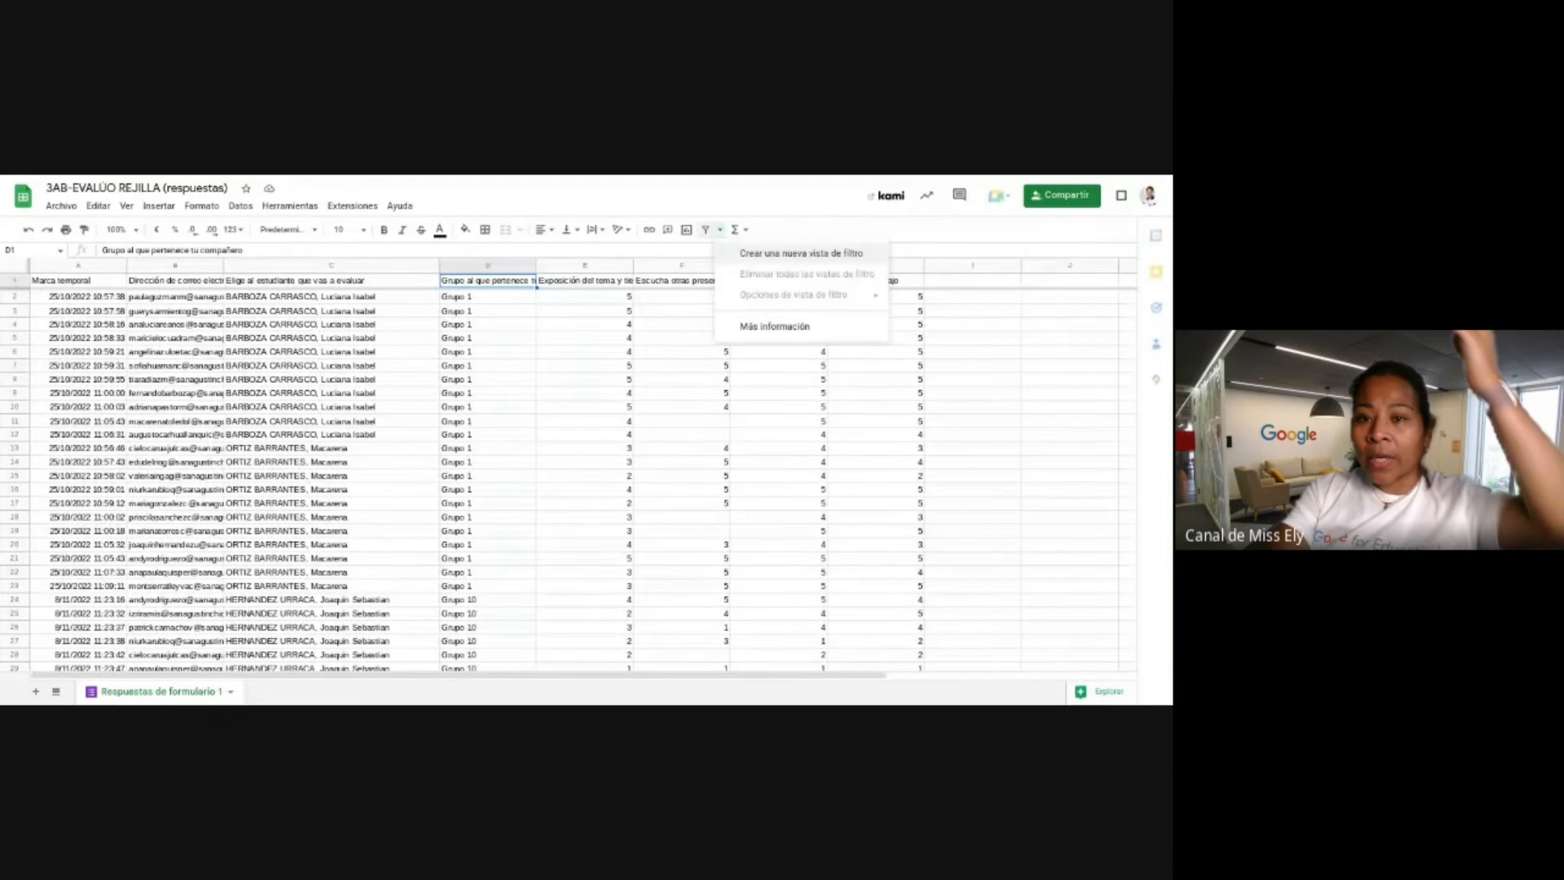
Create the Filtro 1 filter view over the response table A1:H266 and deselect the range.
left_click(844, 259)
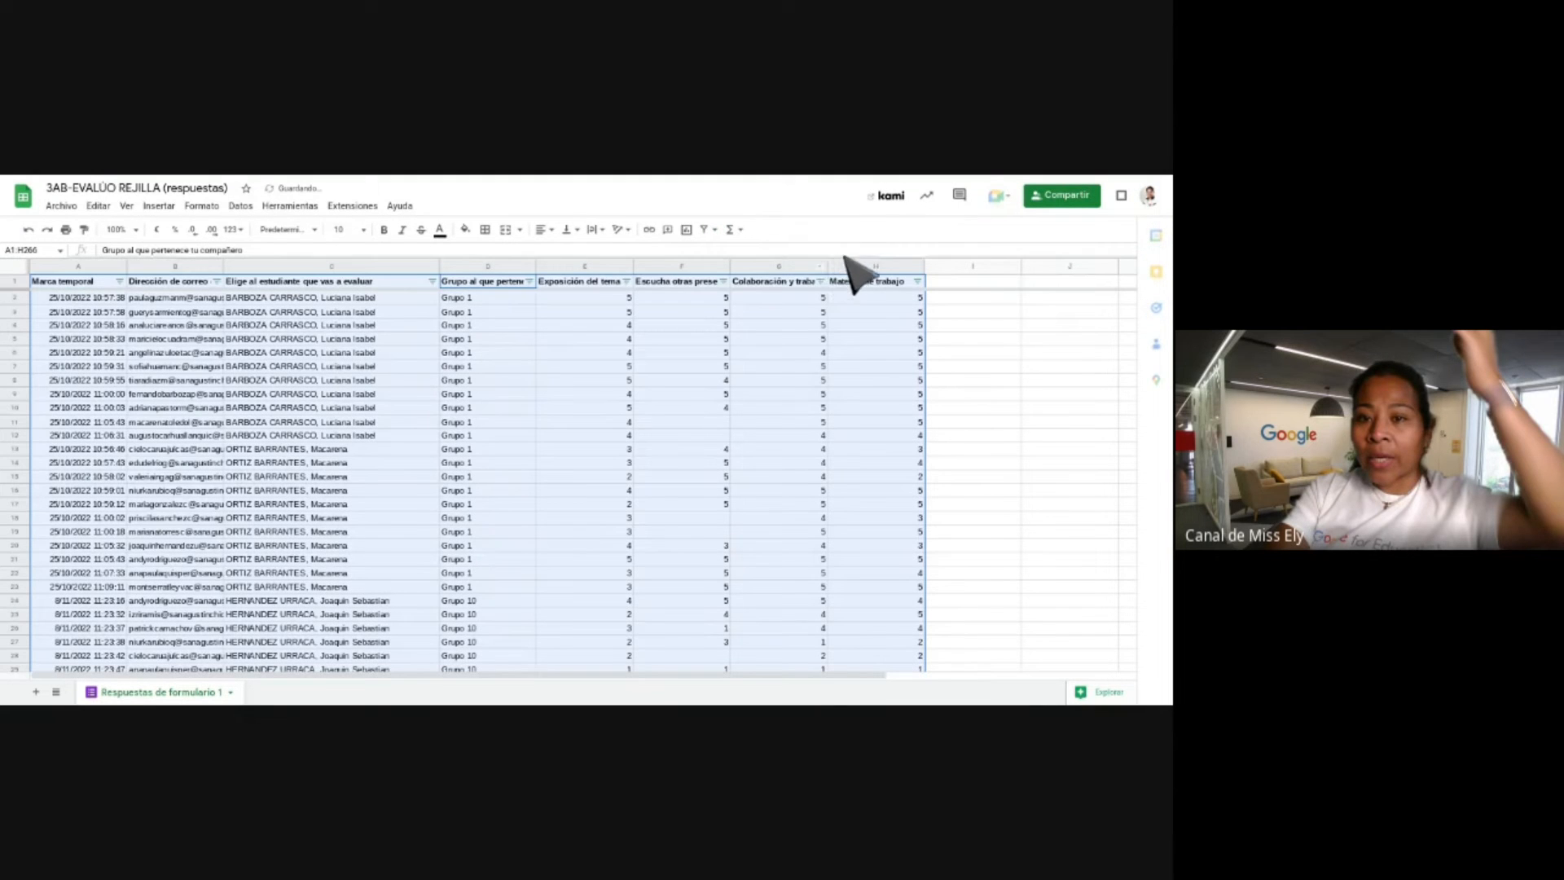
left_click(712, 230)
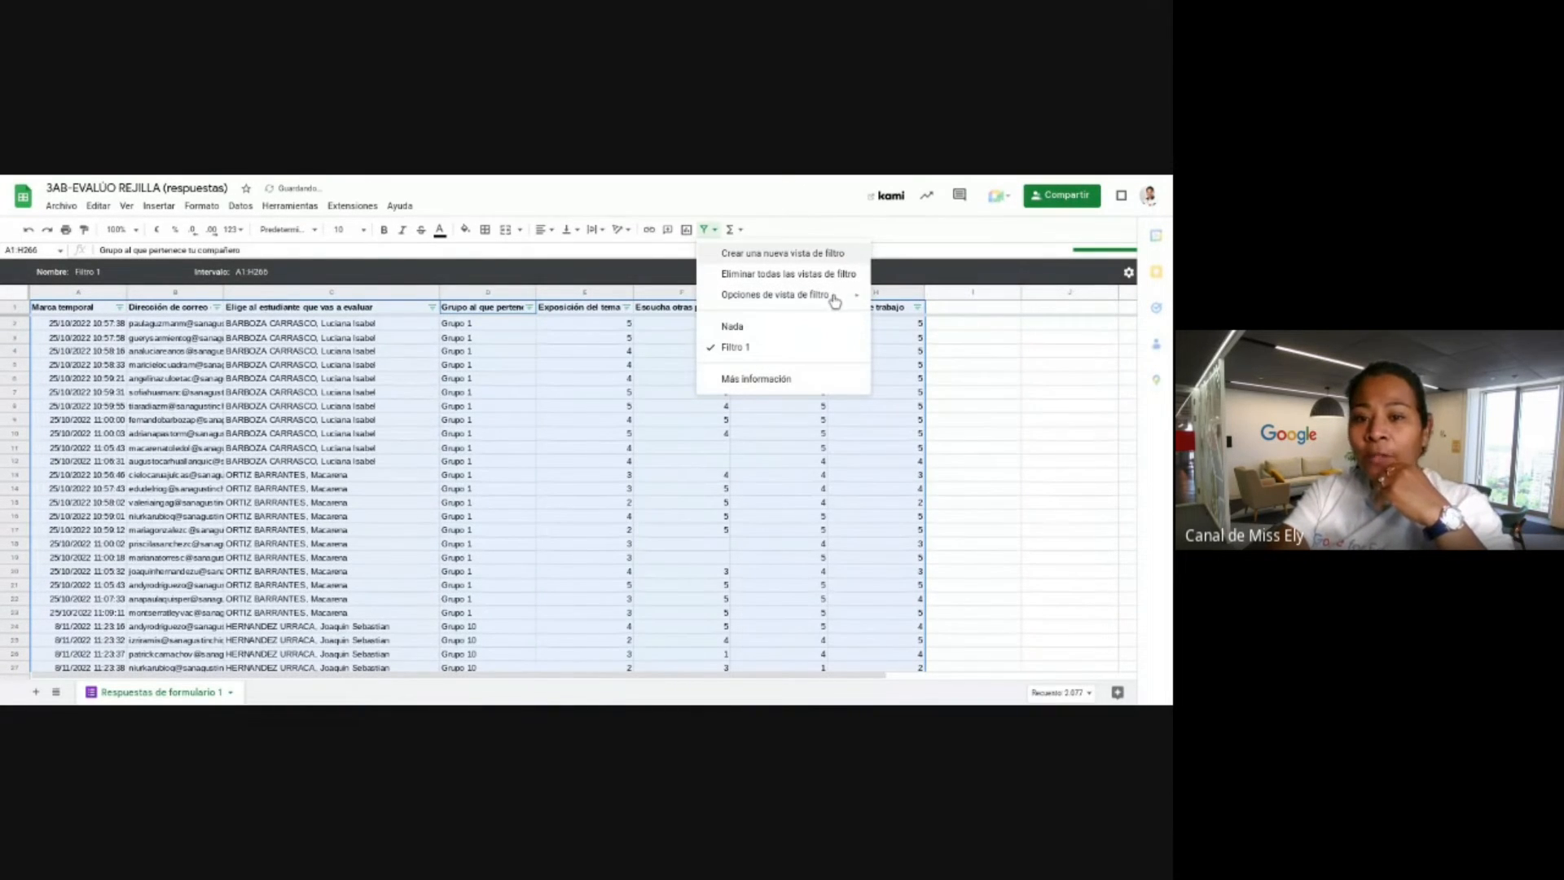
left_click(707, 177)
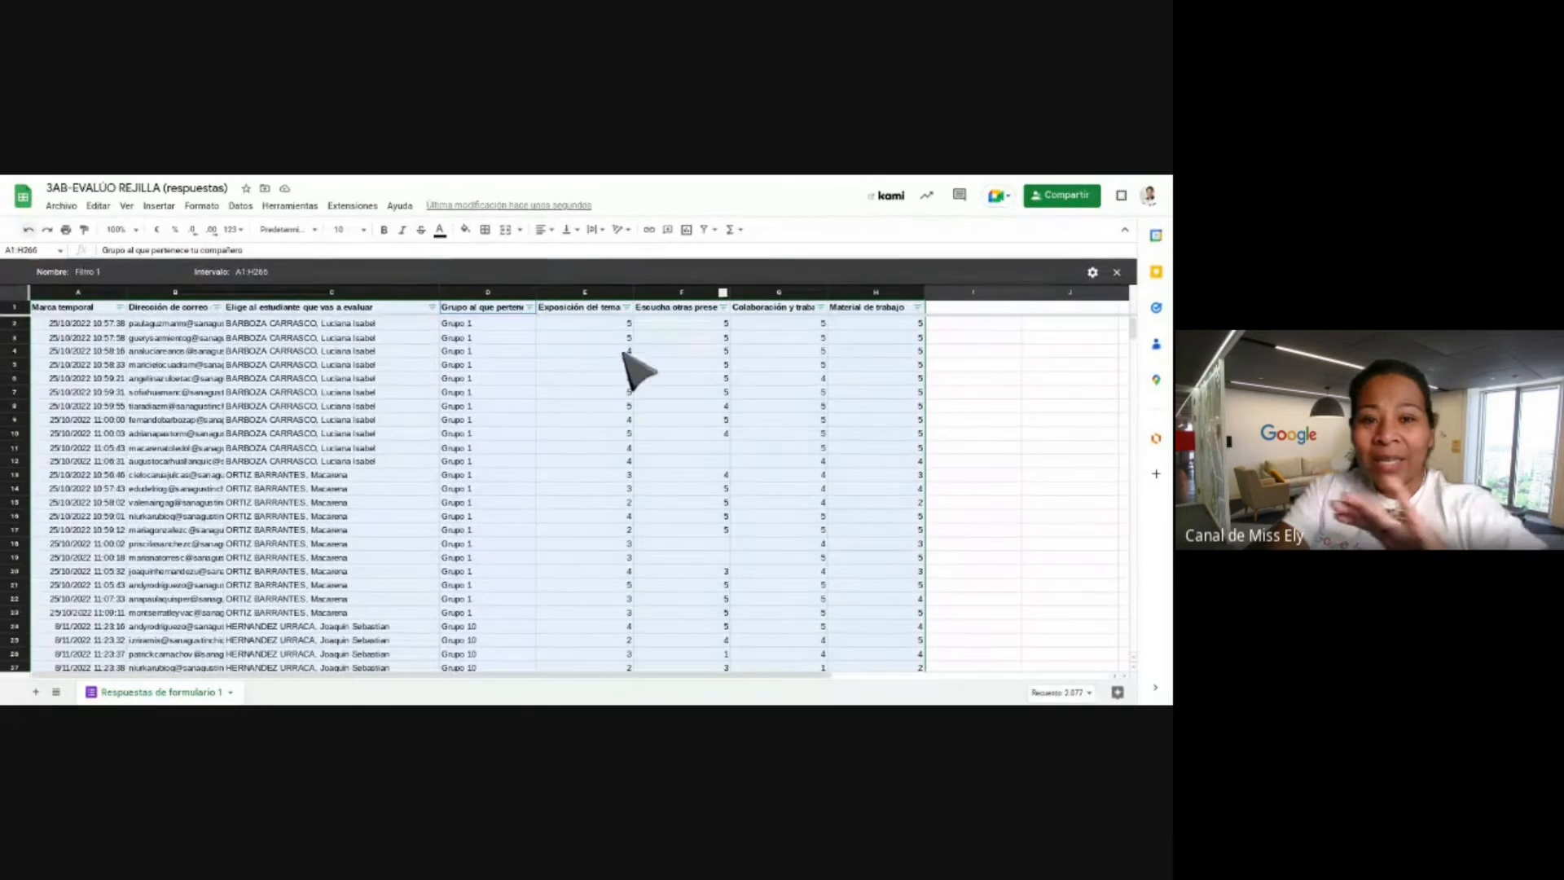
left_click(975, 407)
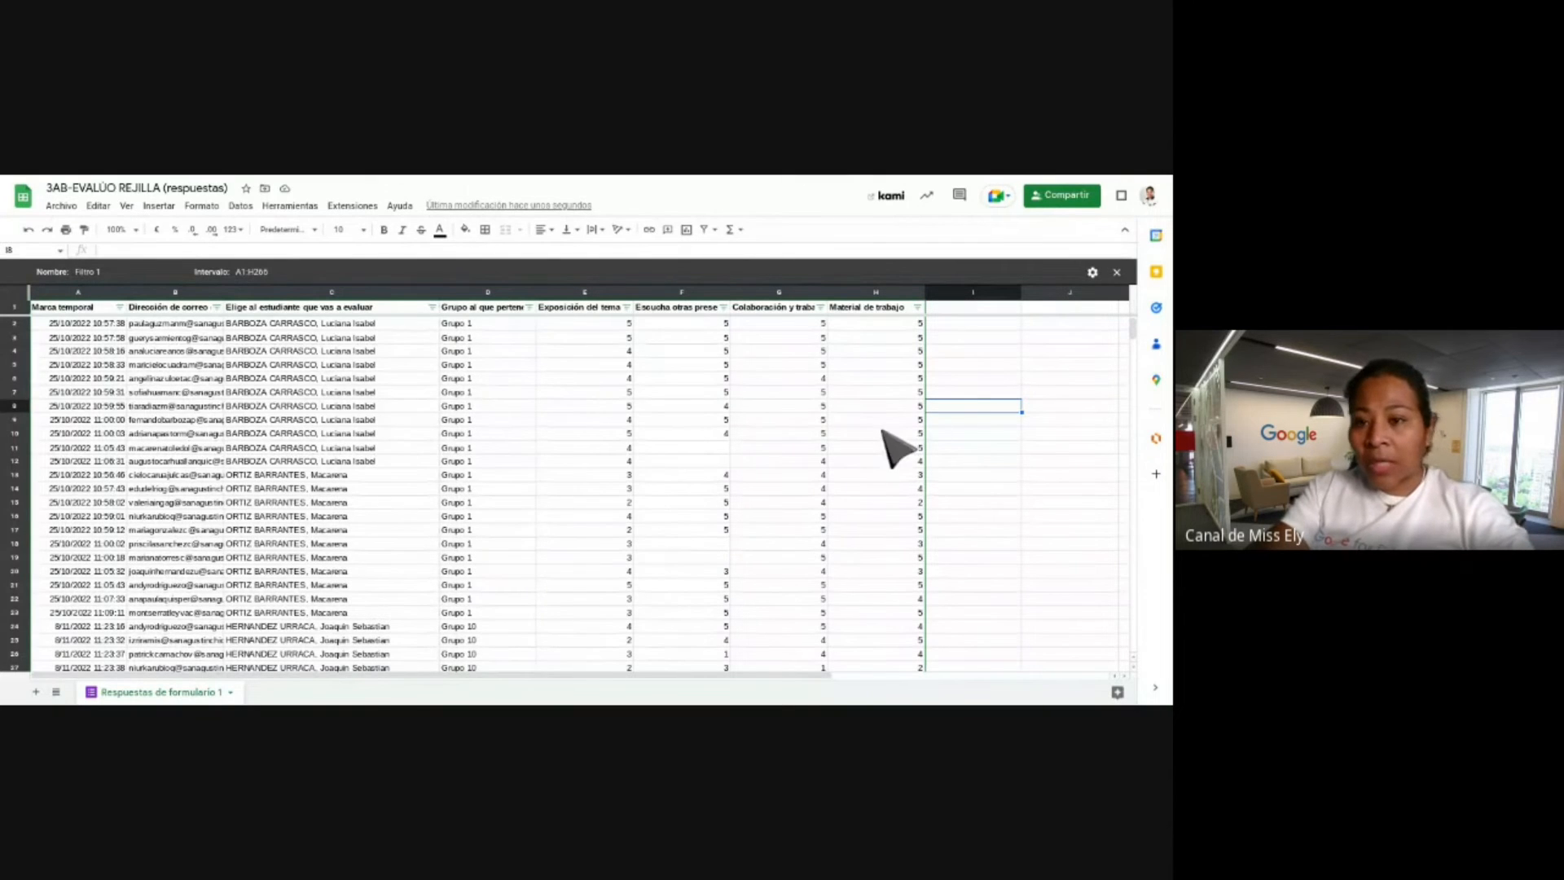
Add a blank Hoja 2 sheet, then return to Respuestas de formulario 1 and check its filter views.
left_click(36, 694)
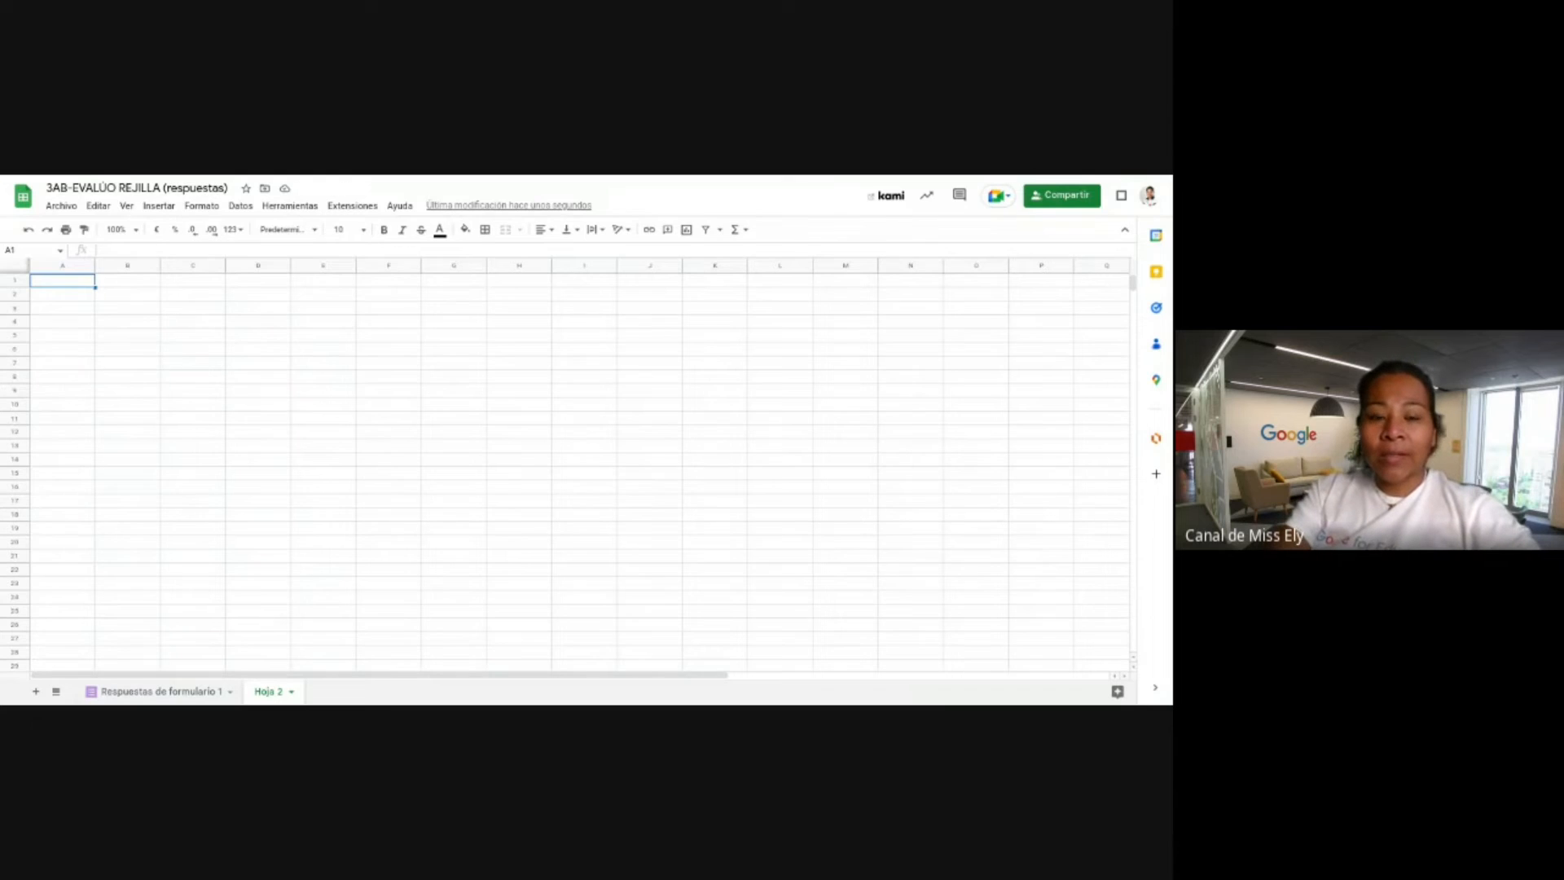
left_click(178, 693)
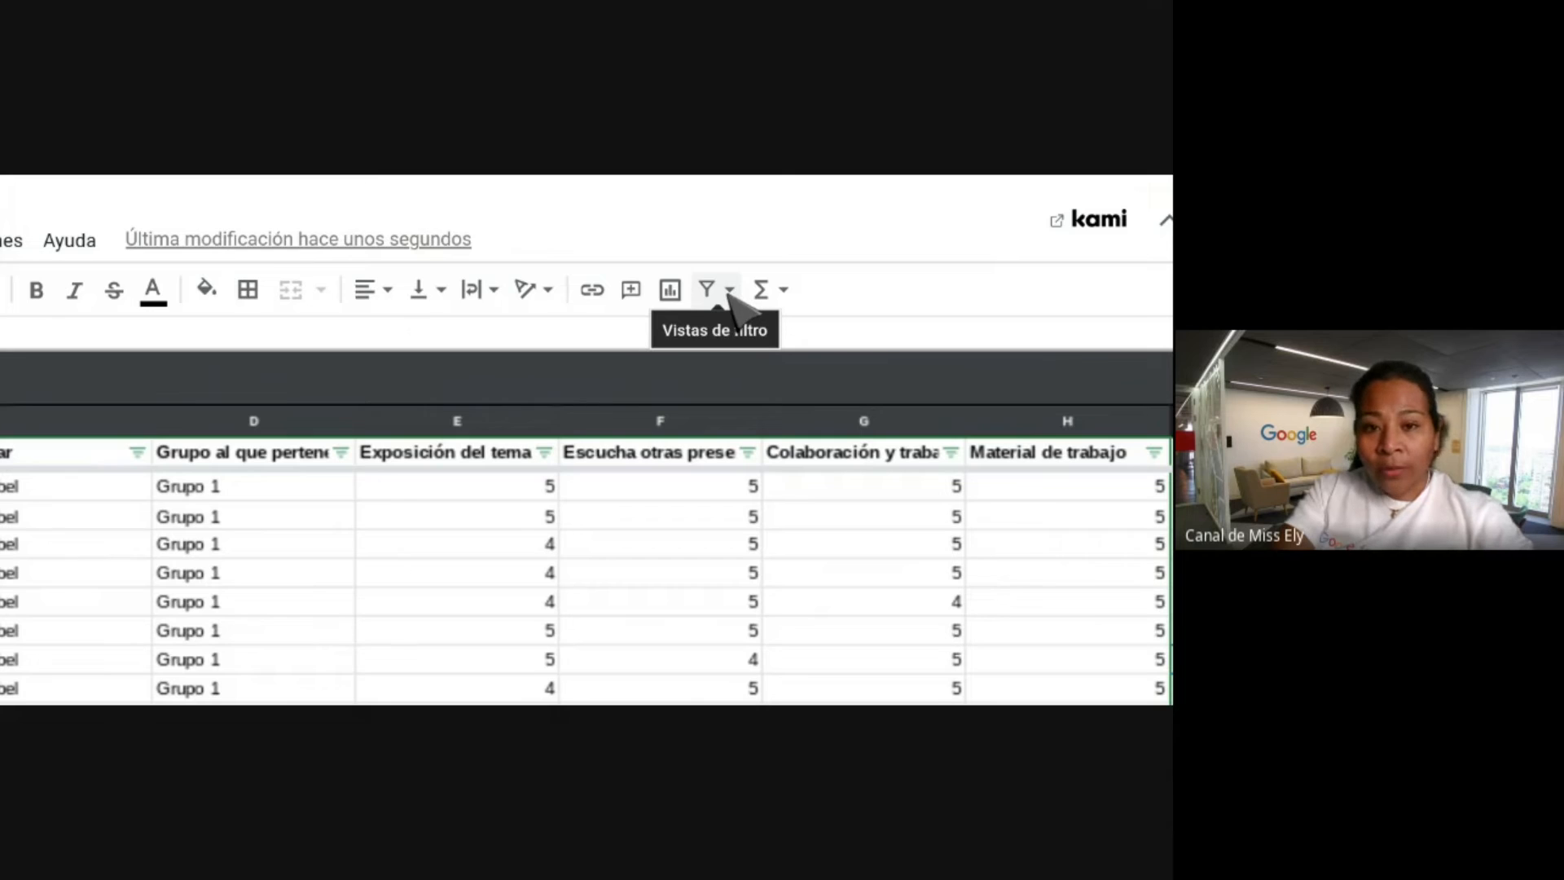
left_click(730, 291)
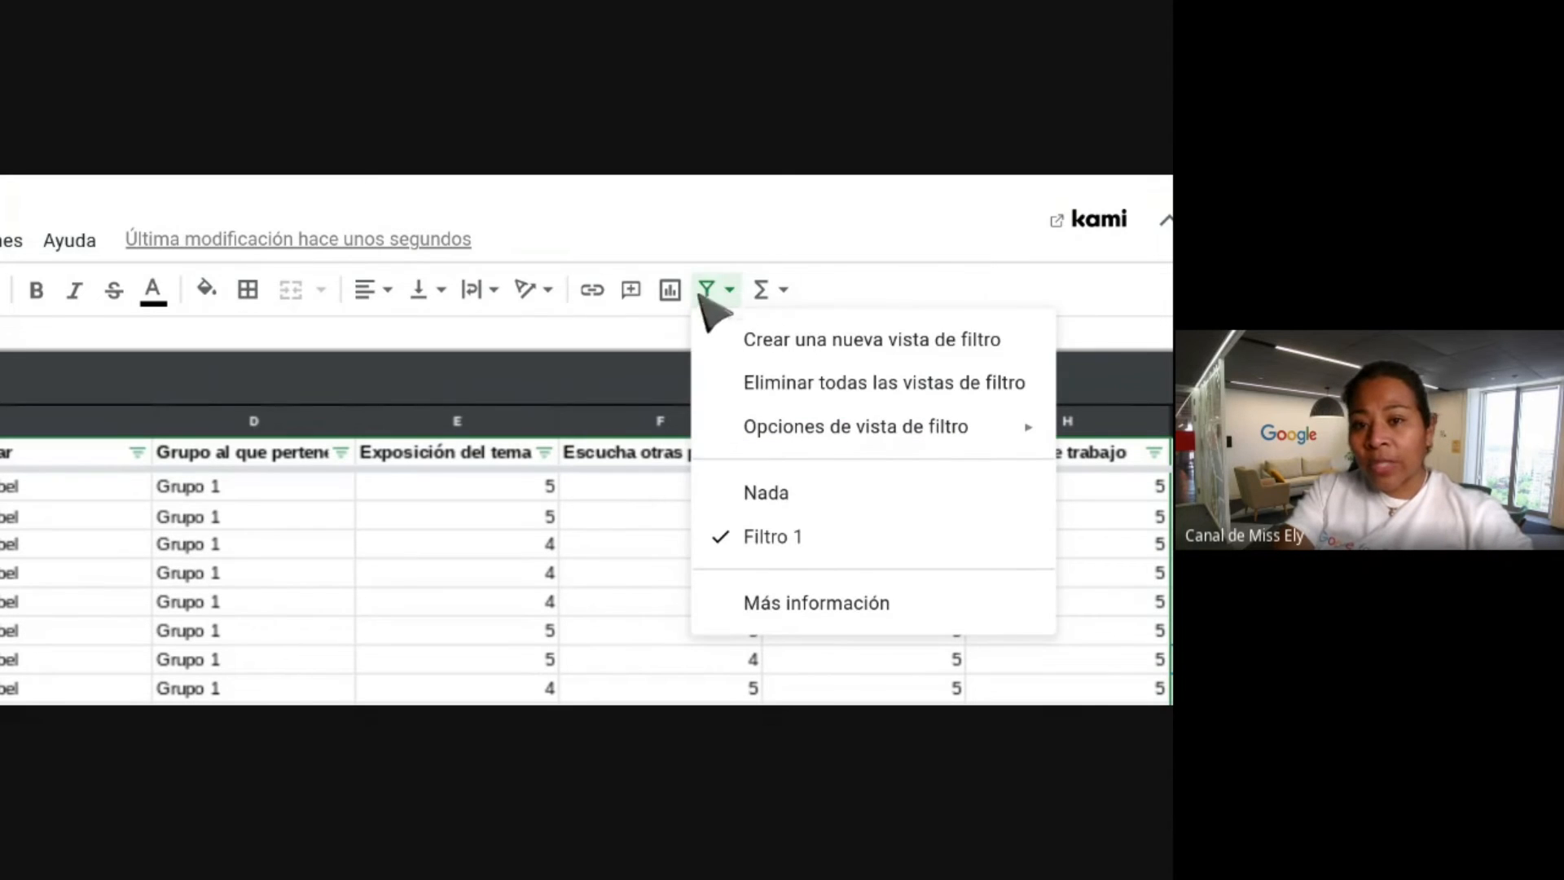
left_click(725, 291)
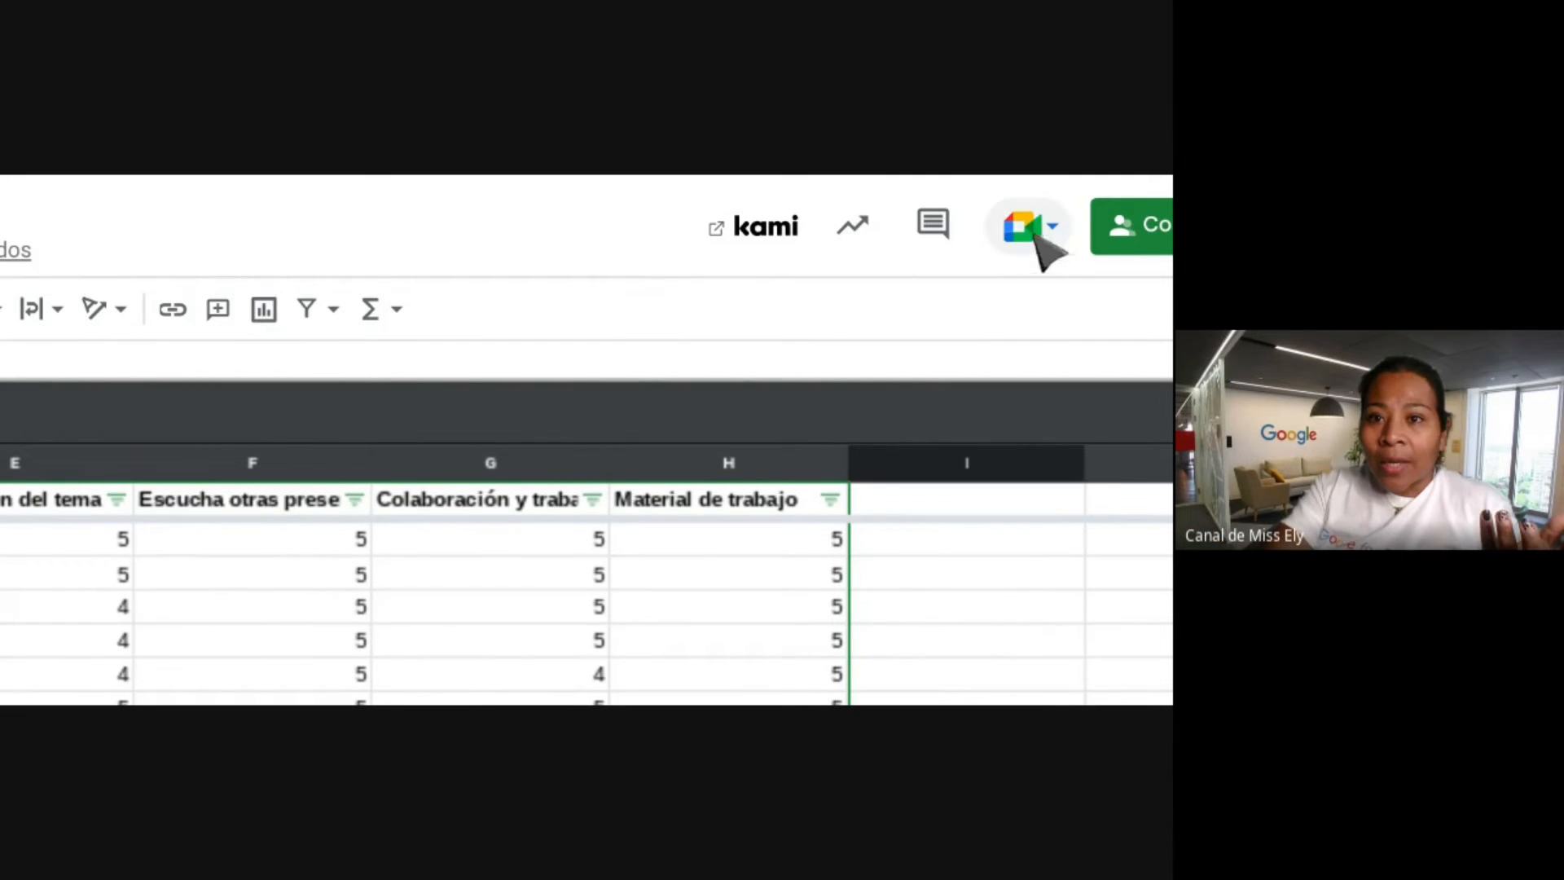
Open and then close the Google Meet options panel.
left_click(1059, 232)
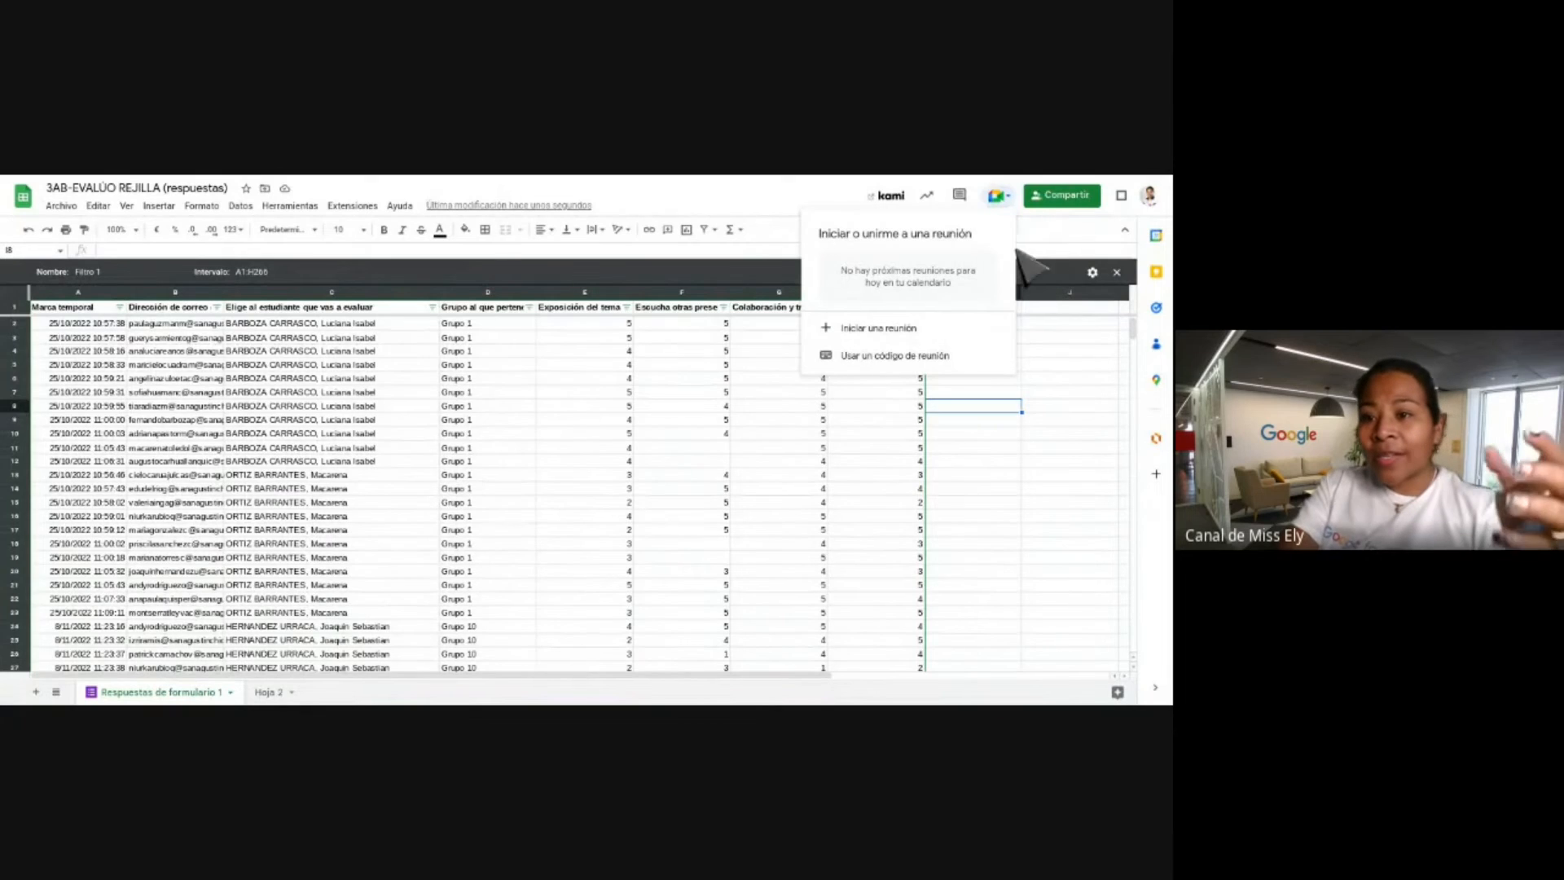
left_click(967, 689)
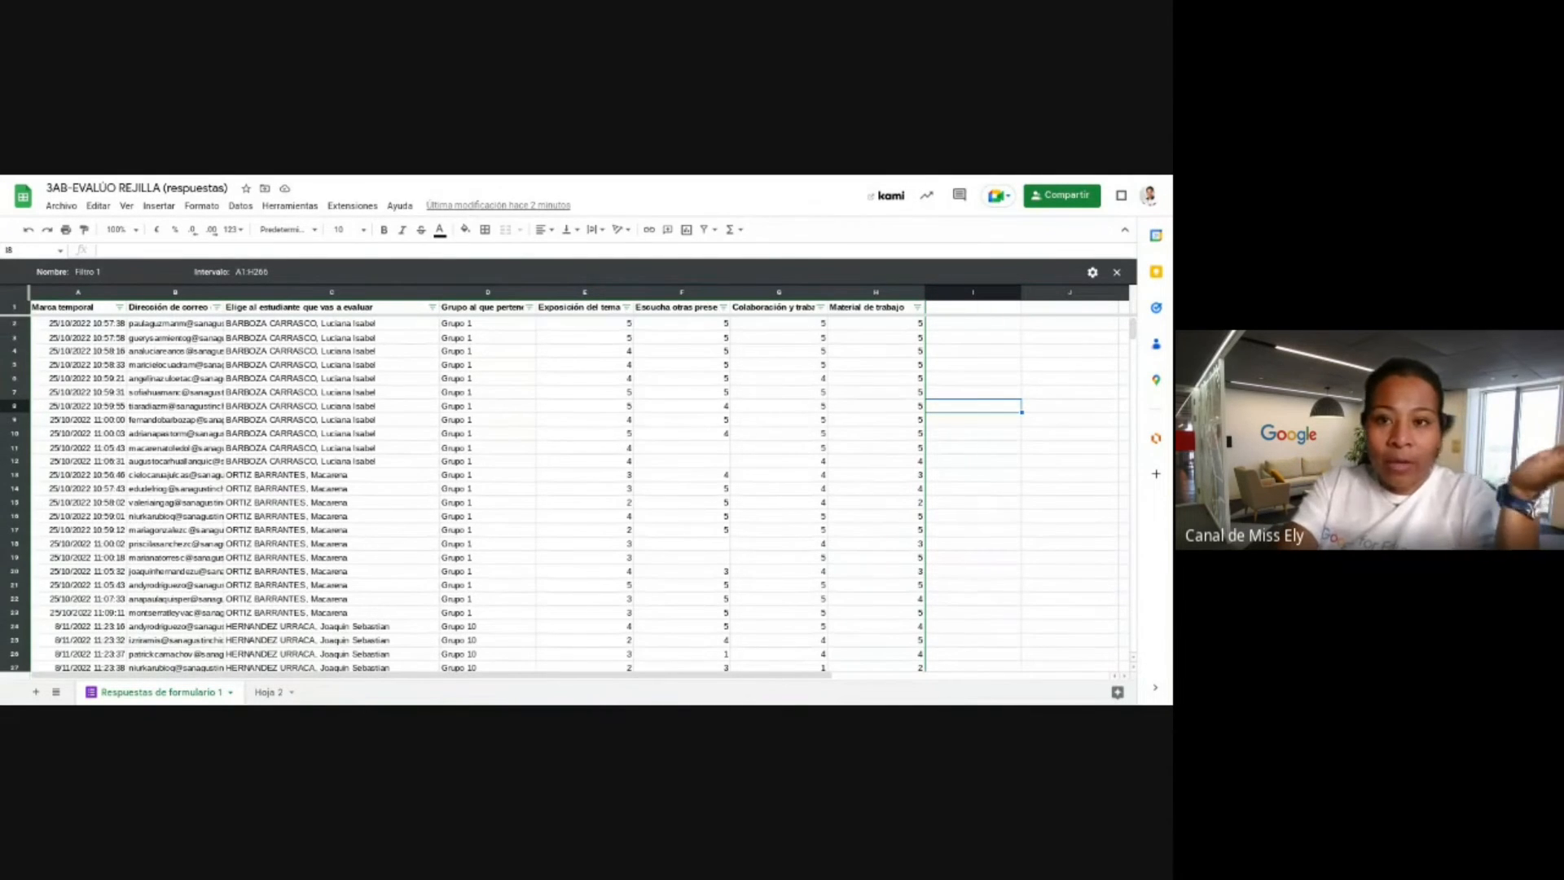
left_click(265, 693)
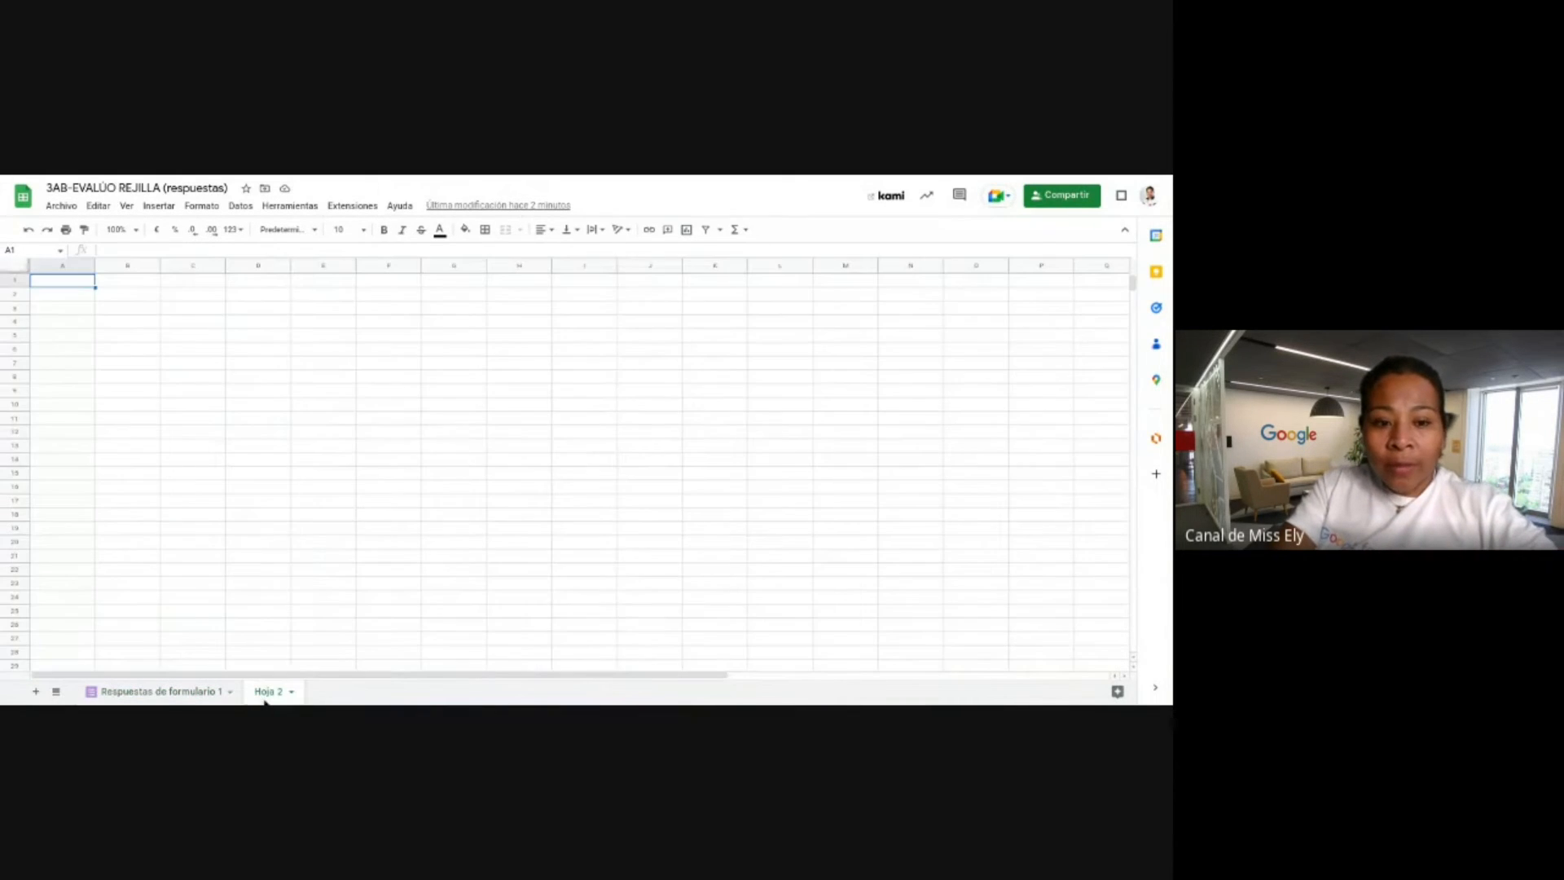
double_click(265, 692)
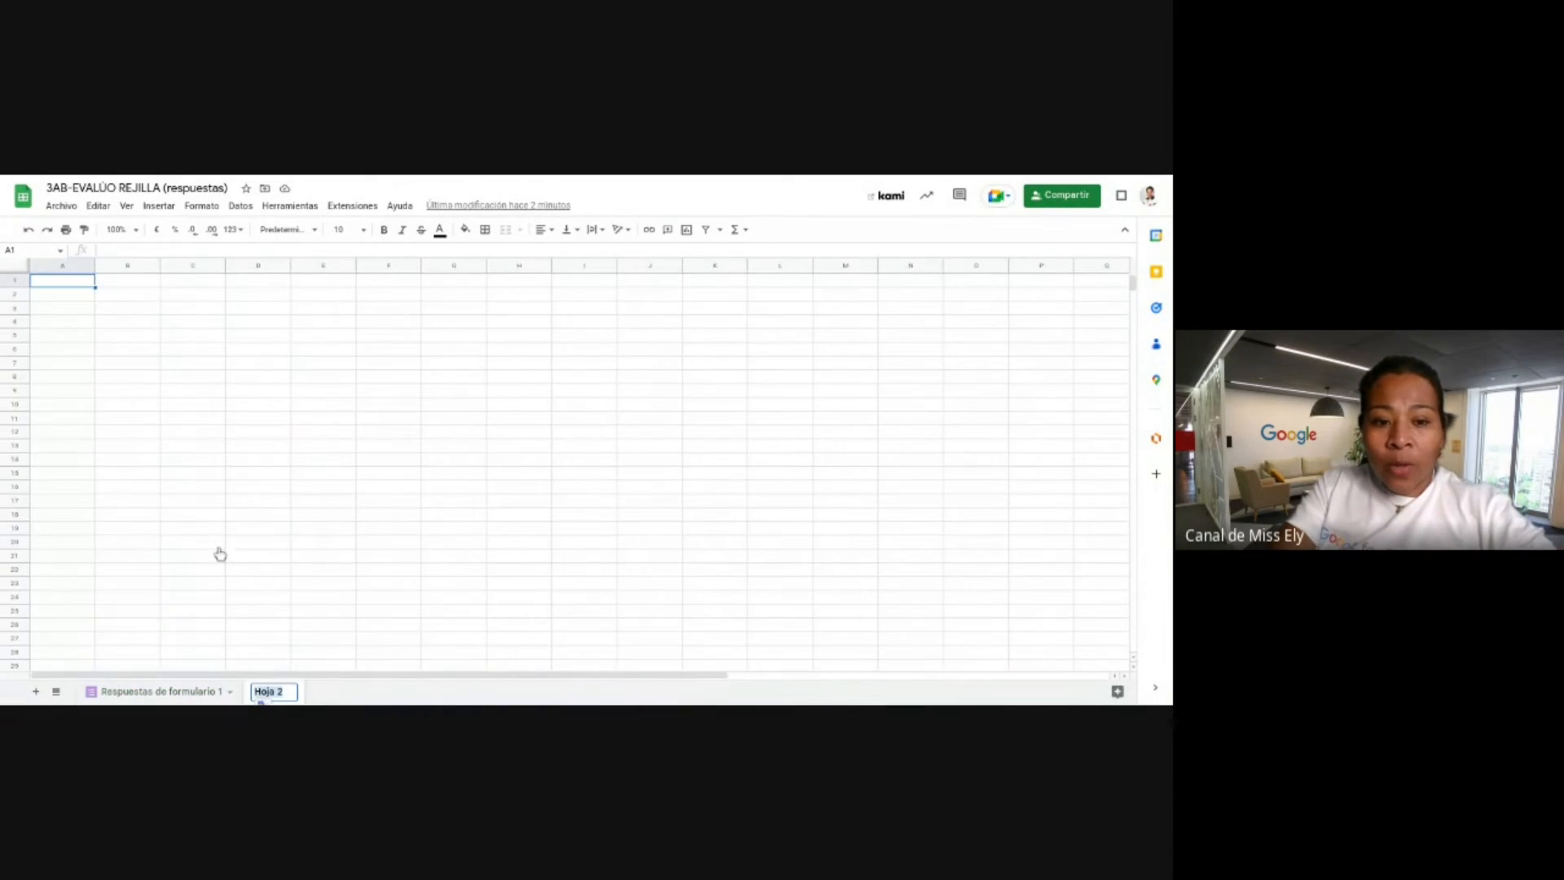
left_click(120, 296)
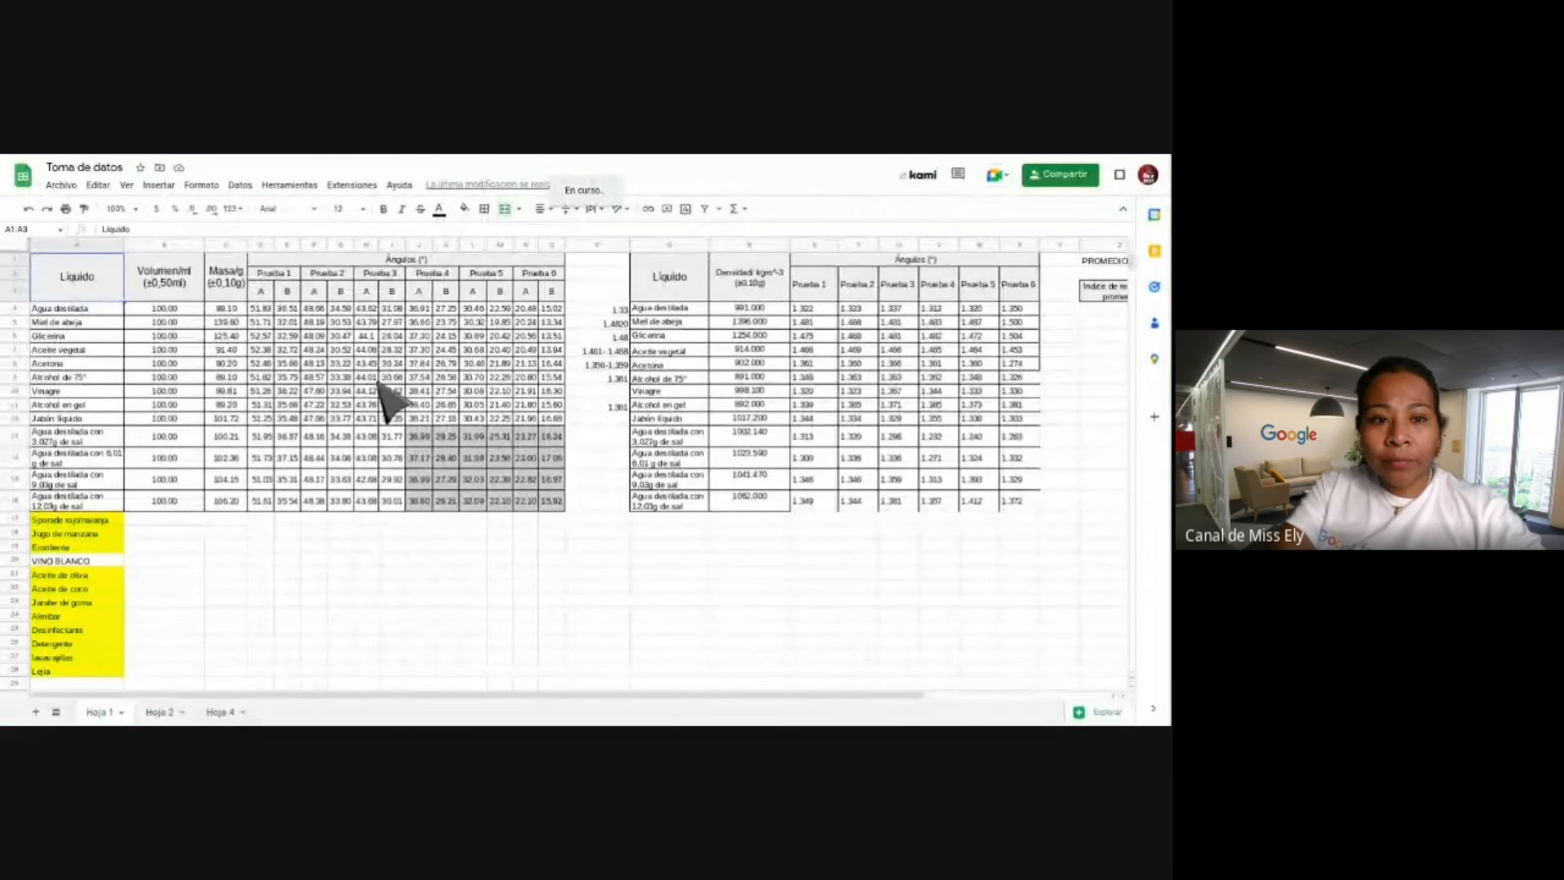
Select the liquid data table A1:O16 on Hoja 1 and zoom the view to 125%.
left_click(376, 383)
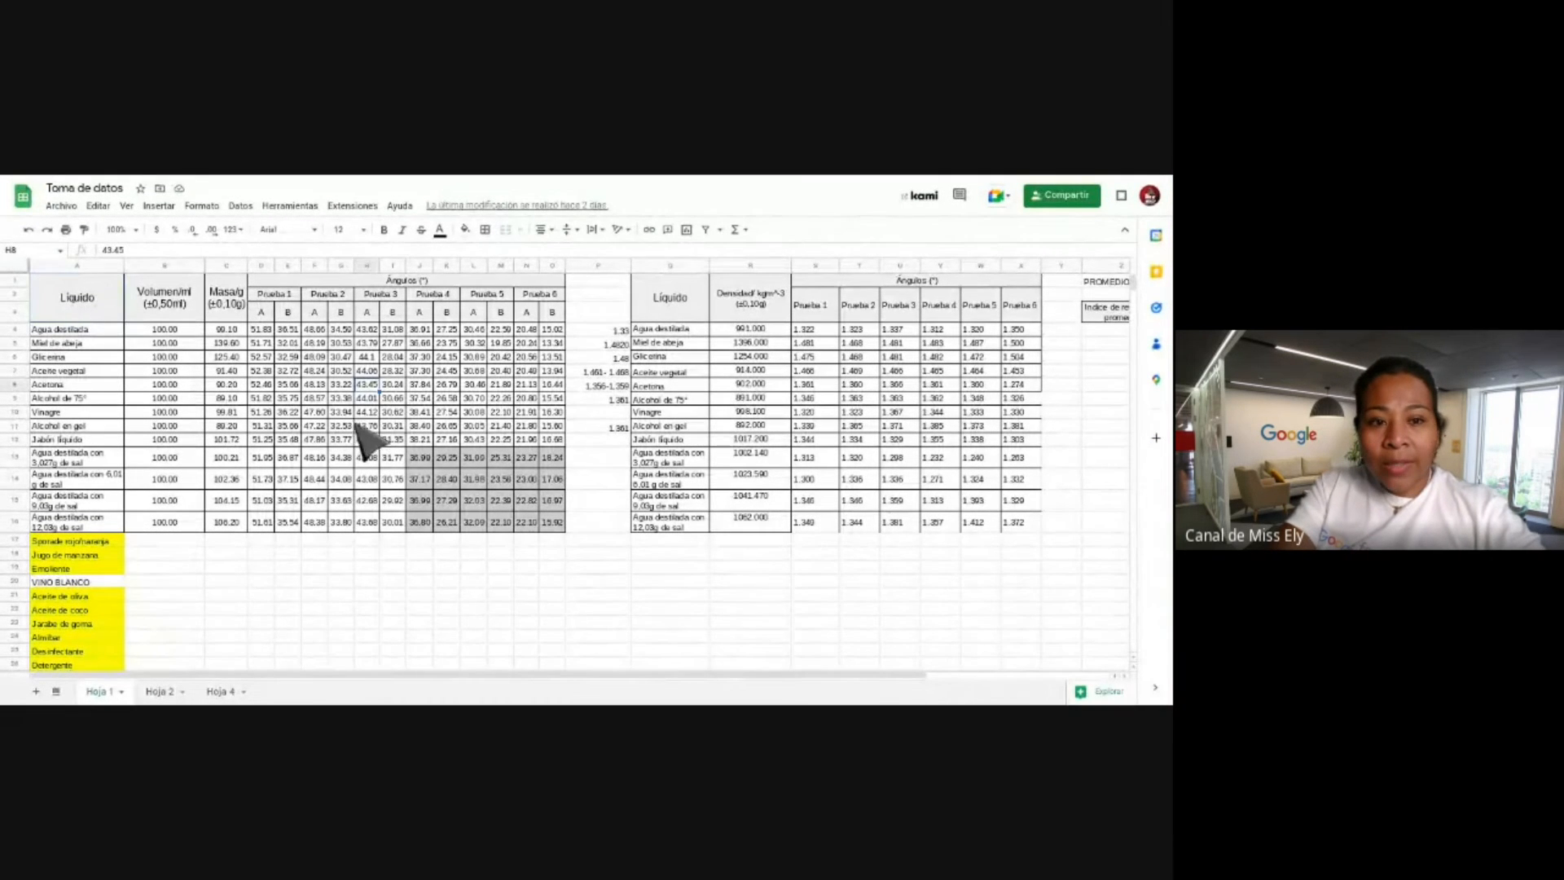
left_click_drag(77, 297, 571, 550)
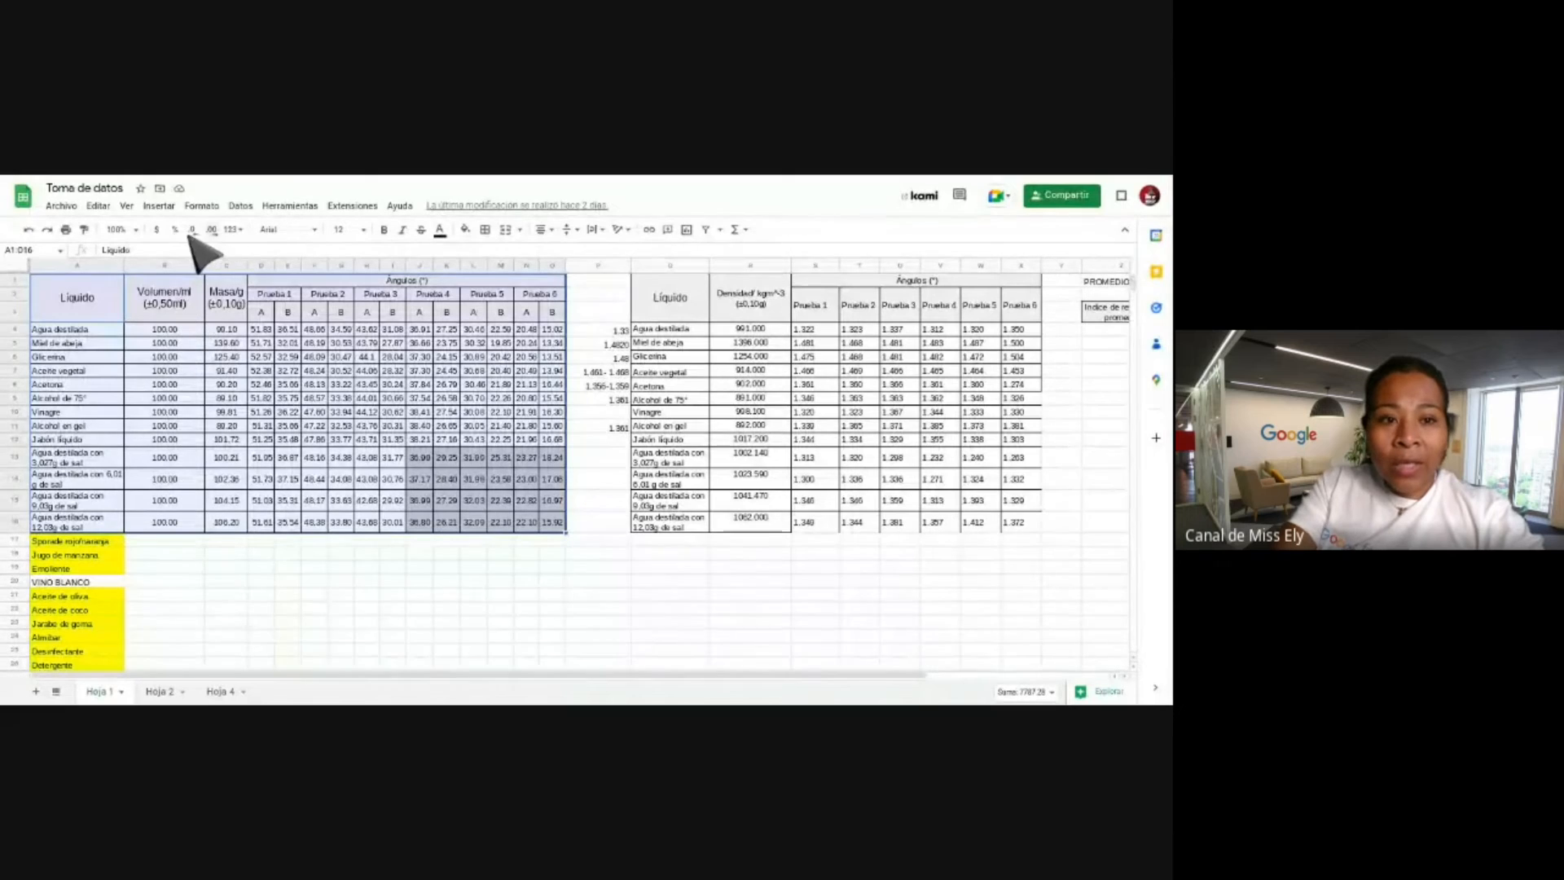
left_click(117, 230)
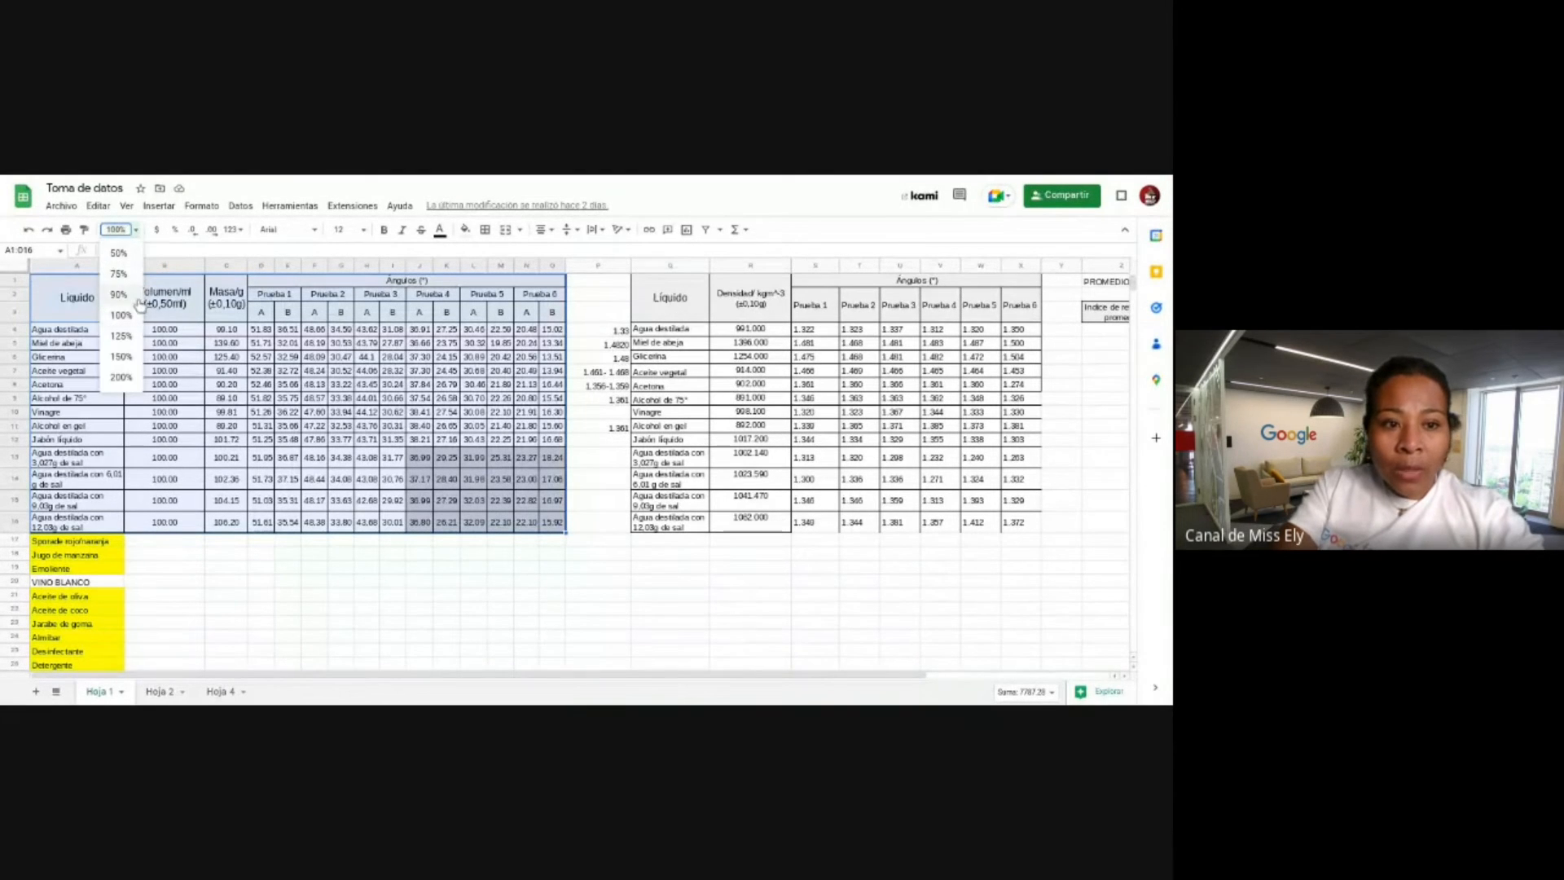
left_click(122, 336)
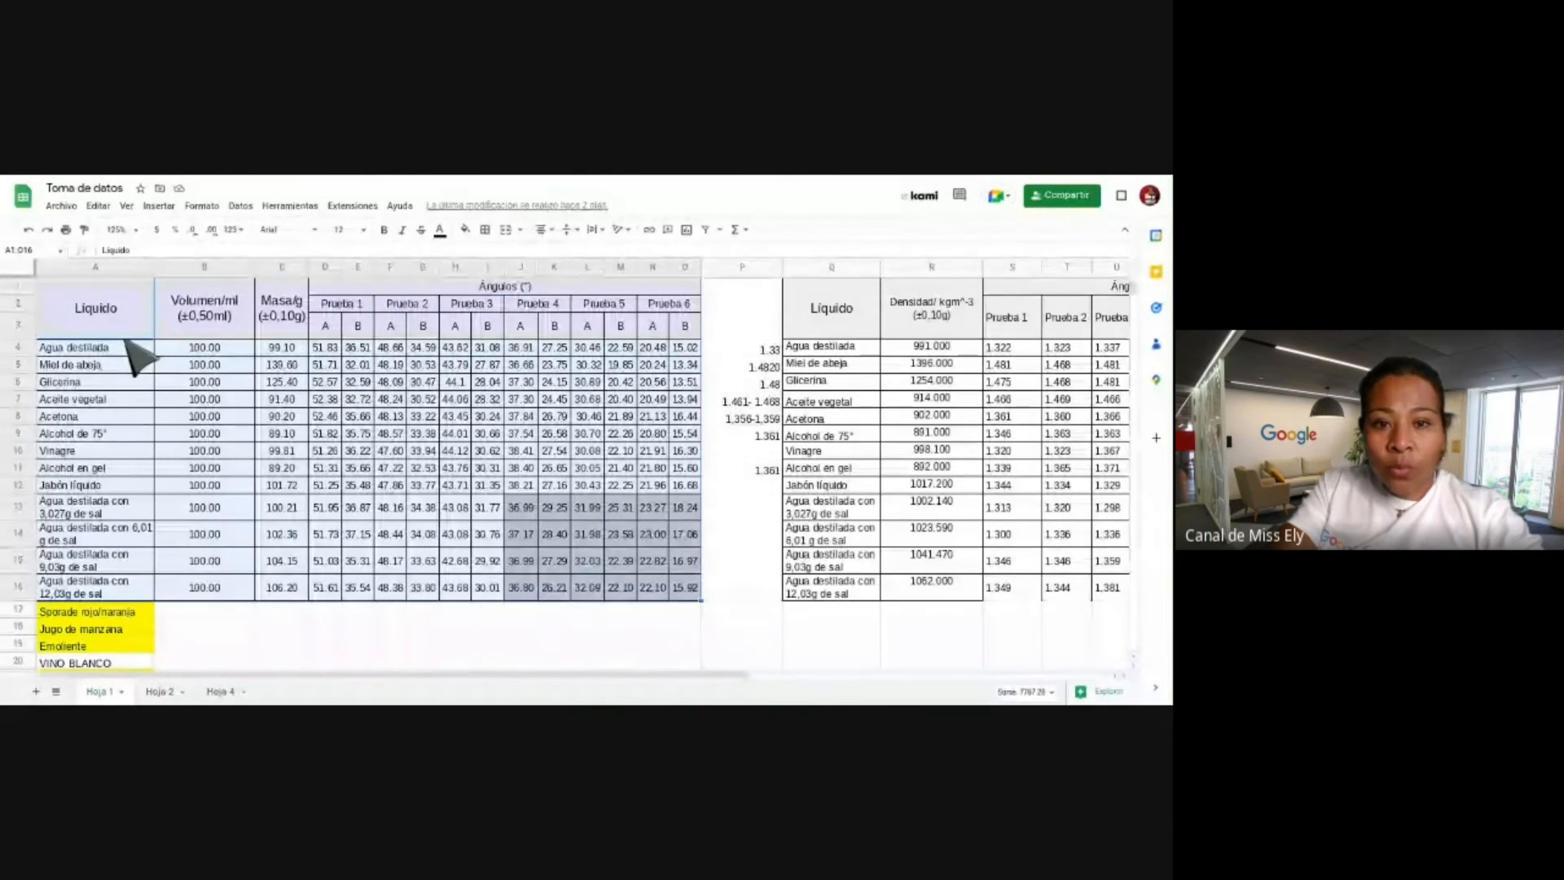
left_click(470, 414)
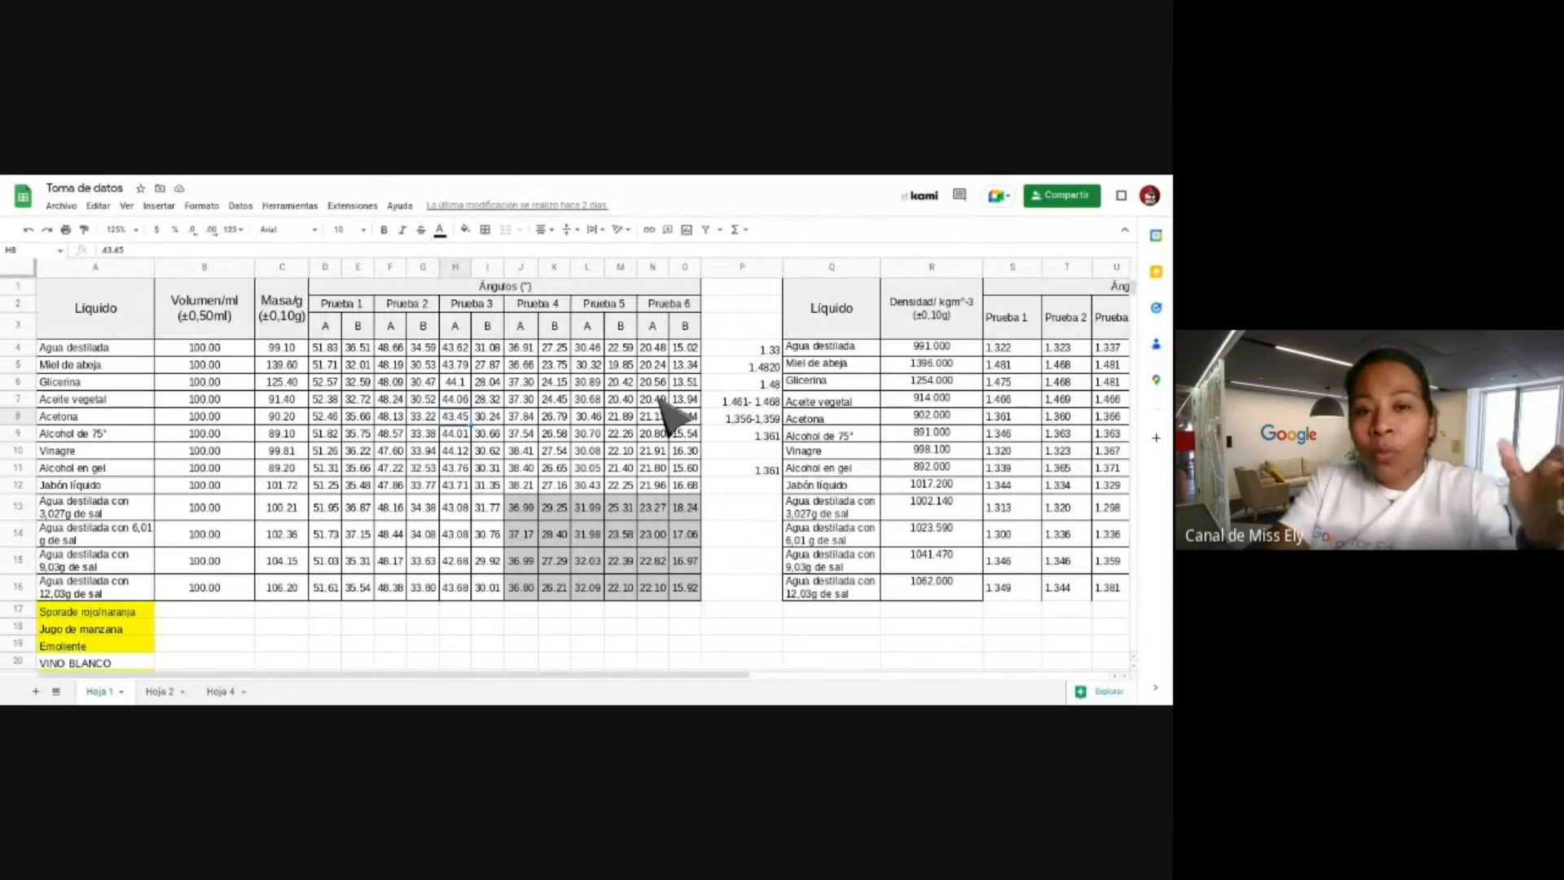
left_click(743, 231)
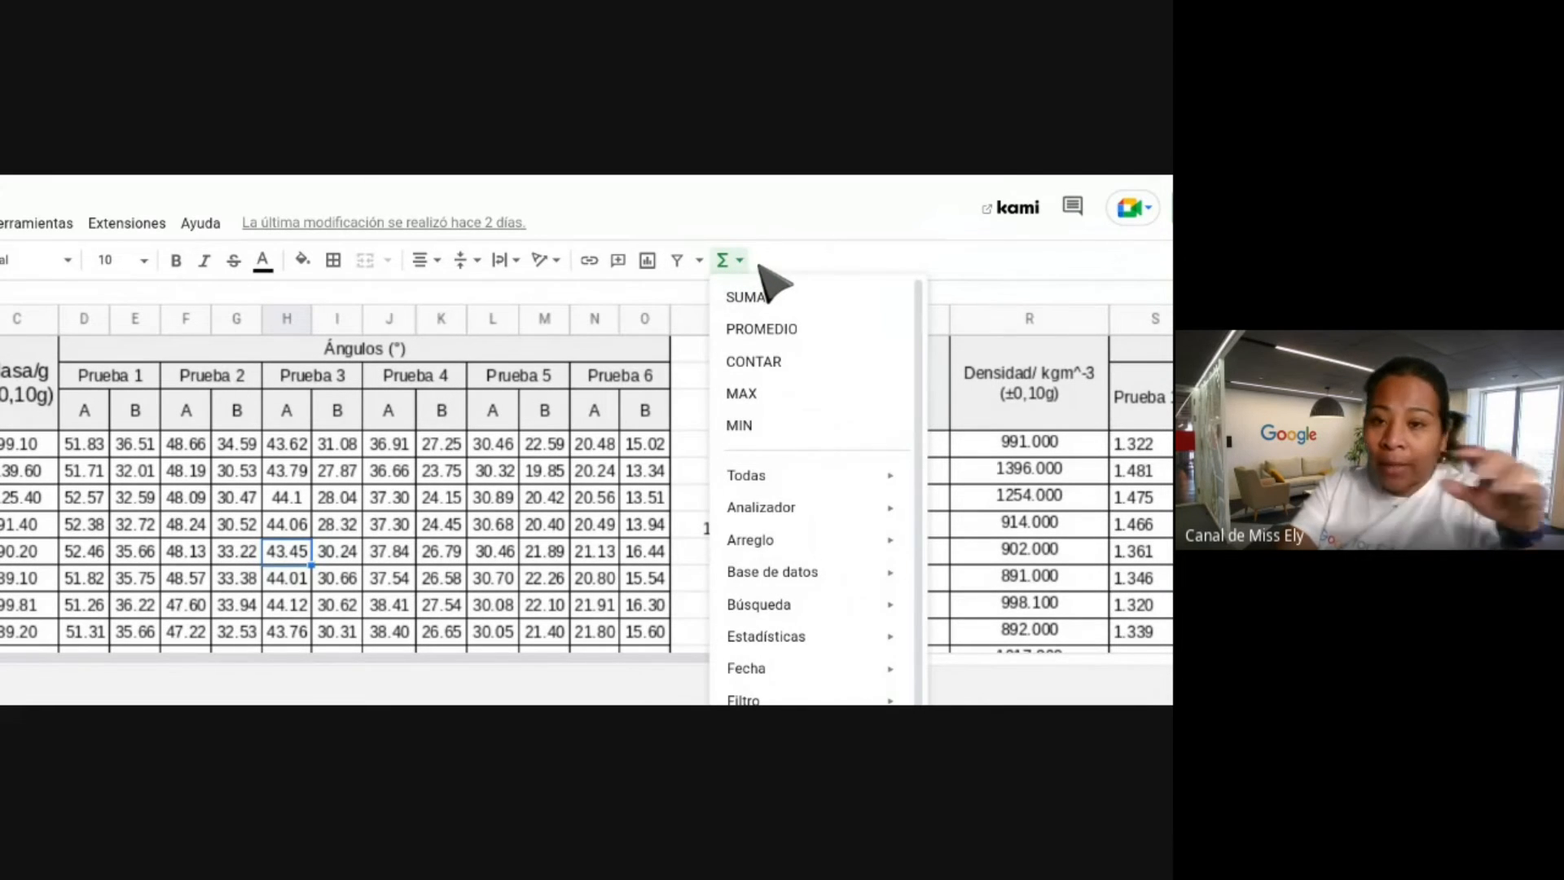
scroll(780, 307, "down", 1)
scroll(780, 307, "up", 1)
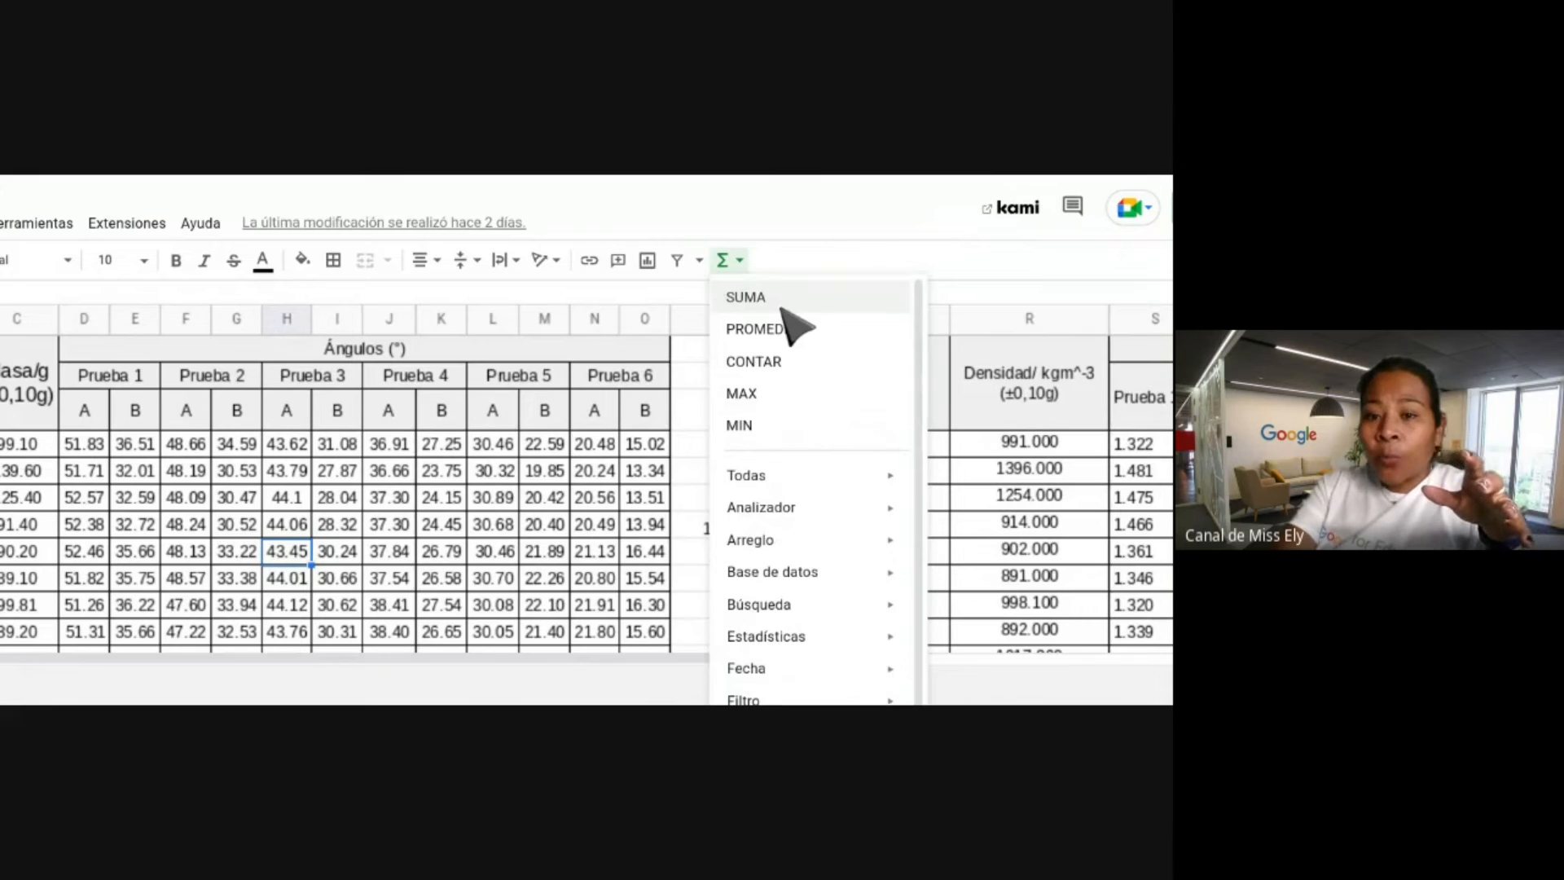
scroll(784, 326, "down", 6)
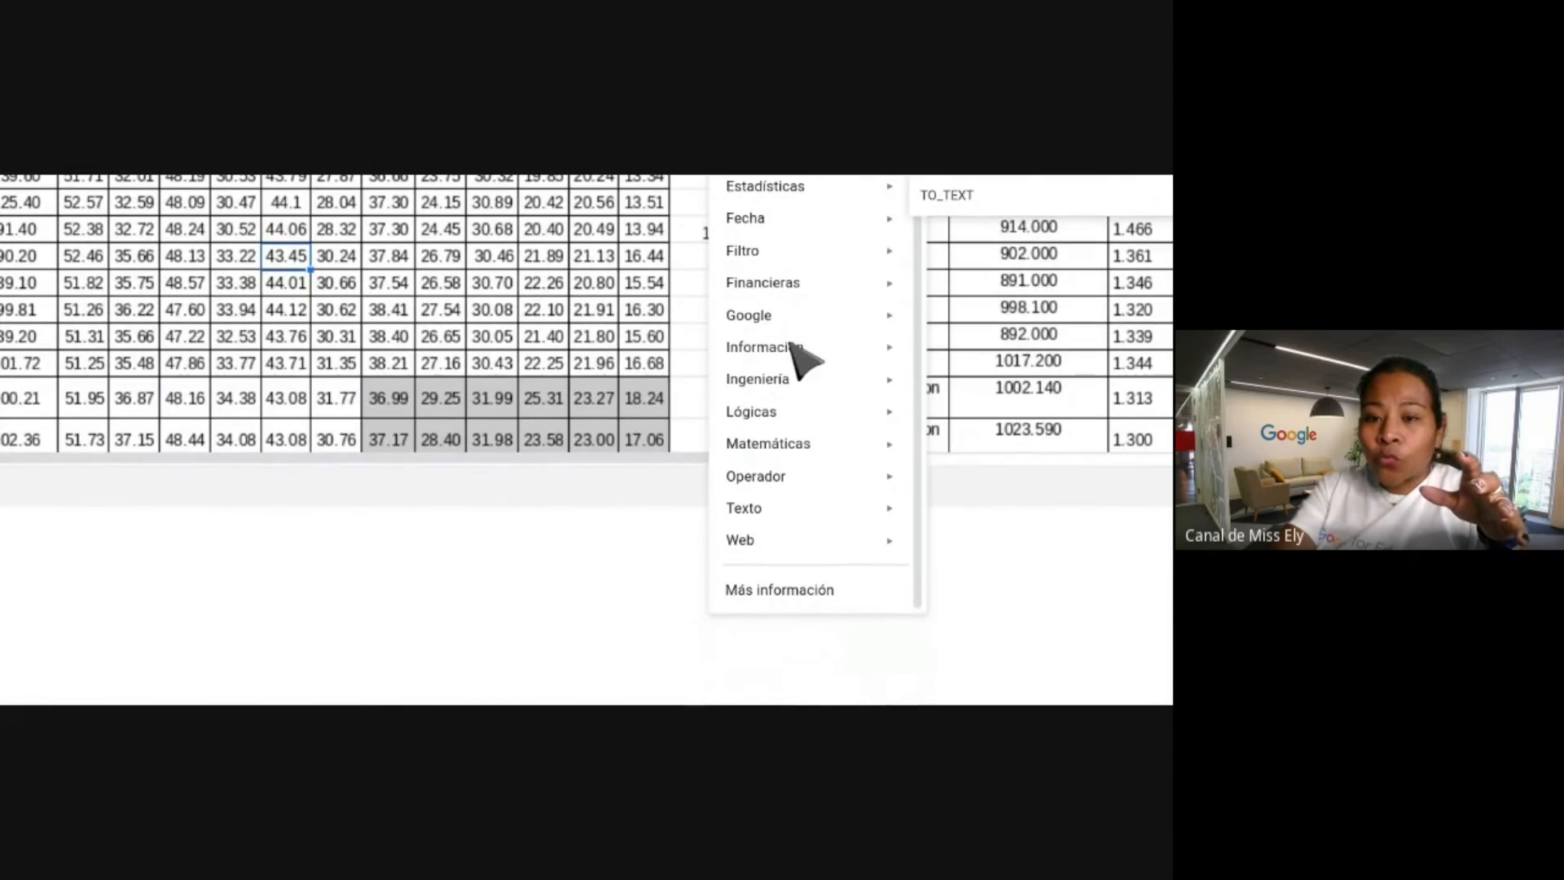
scroll(803, 359, "up", 6)
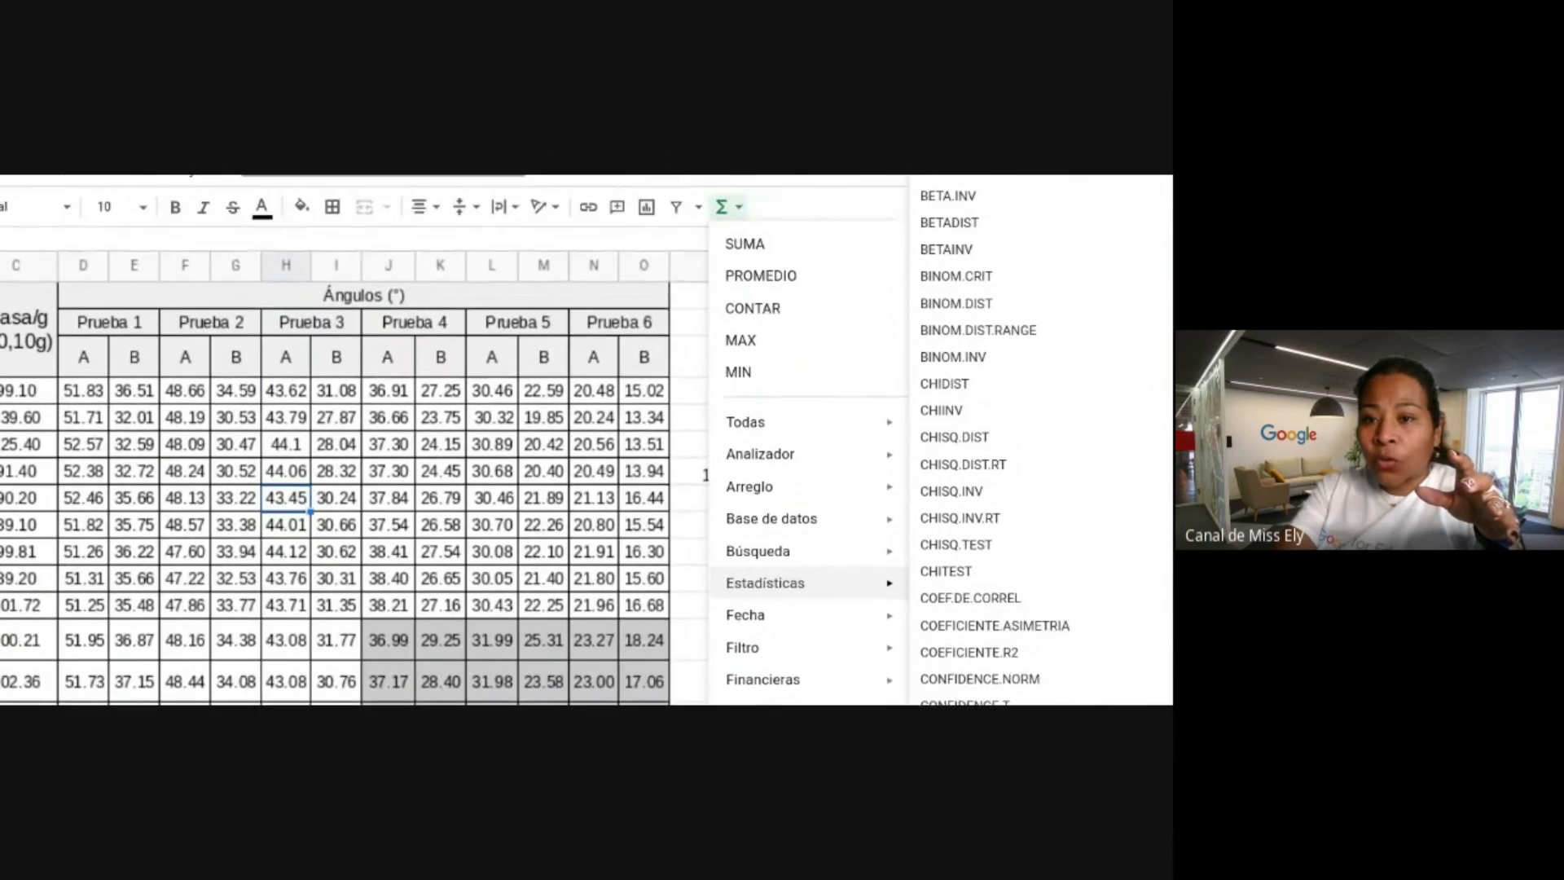
scroll(785, 307, "up", 1)
scroll(785, 308, "down", 2)
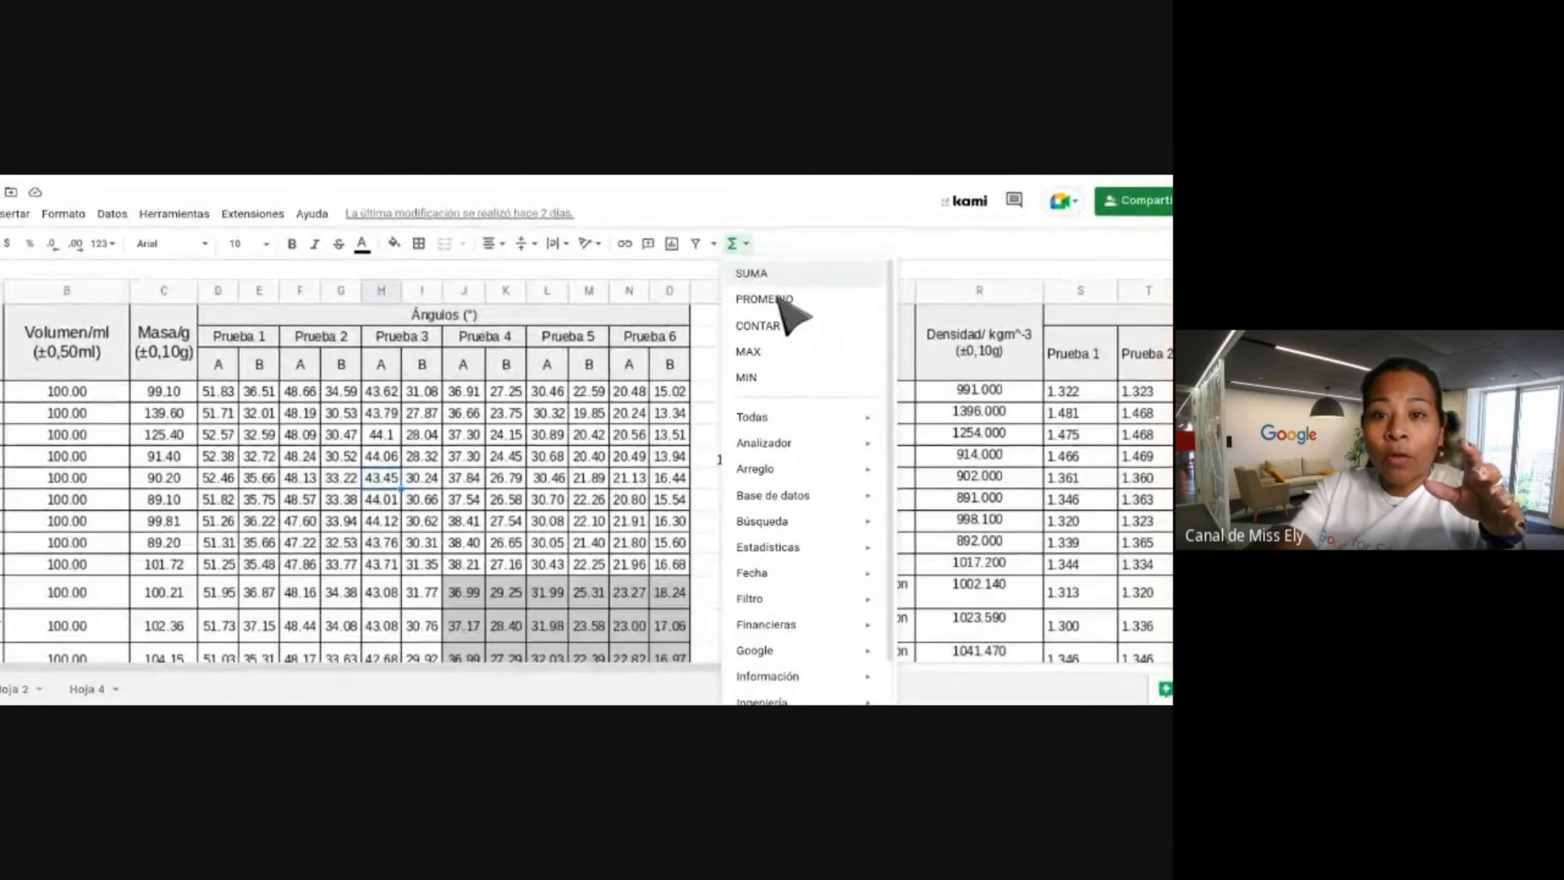
scroll(779, 300, "down", 2)
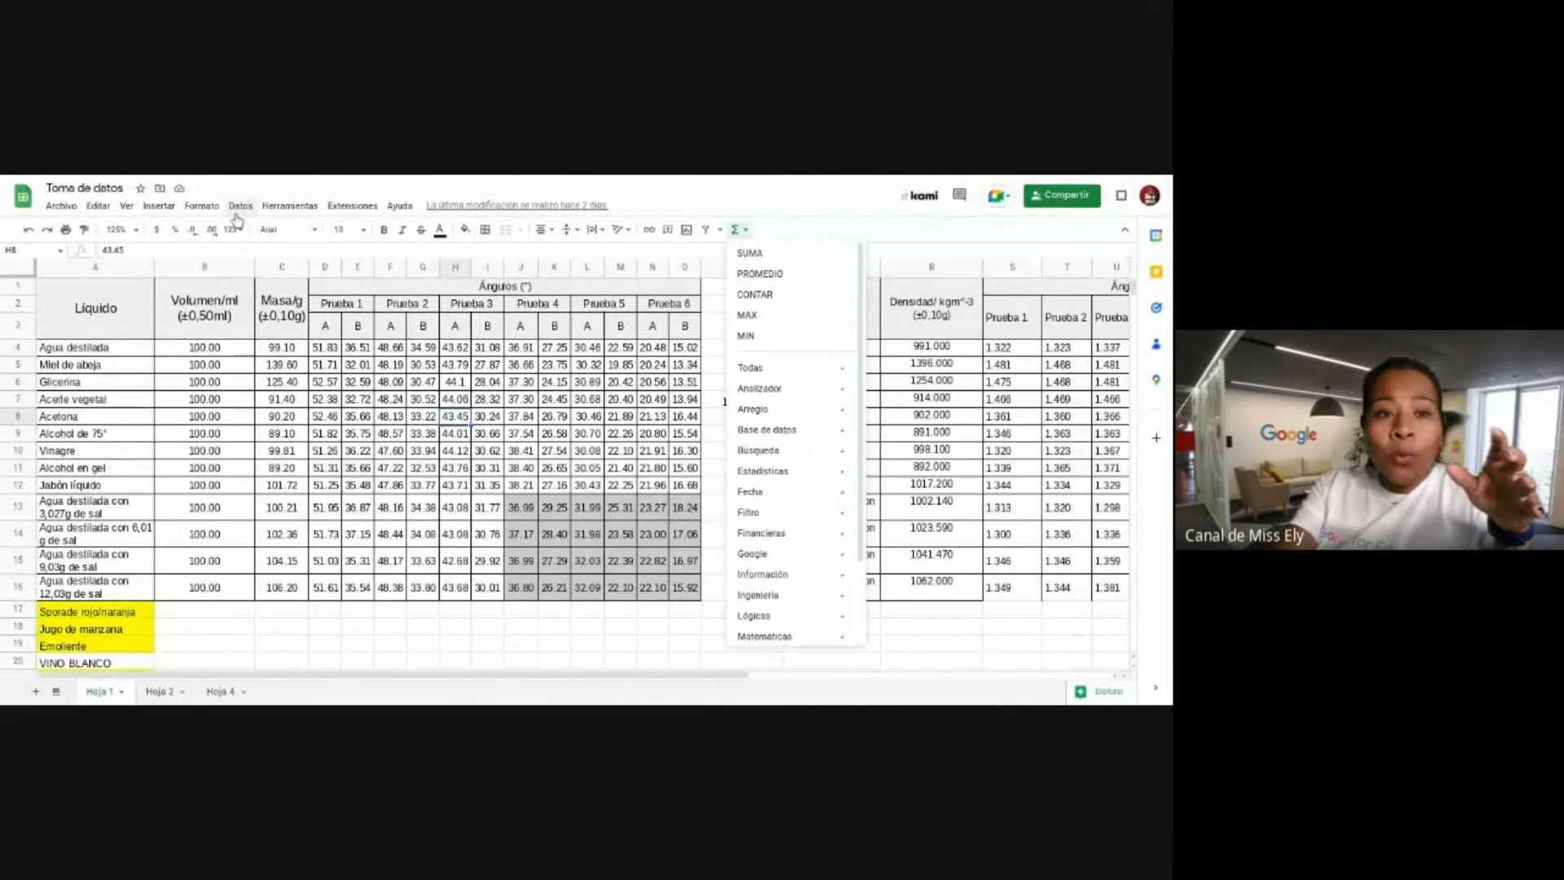
left_click(157, 206)
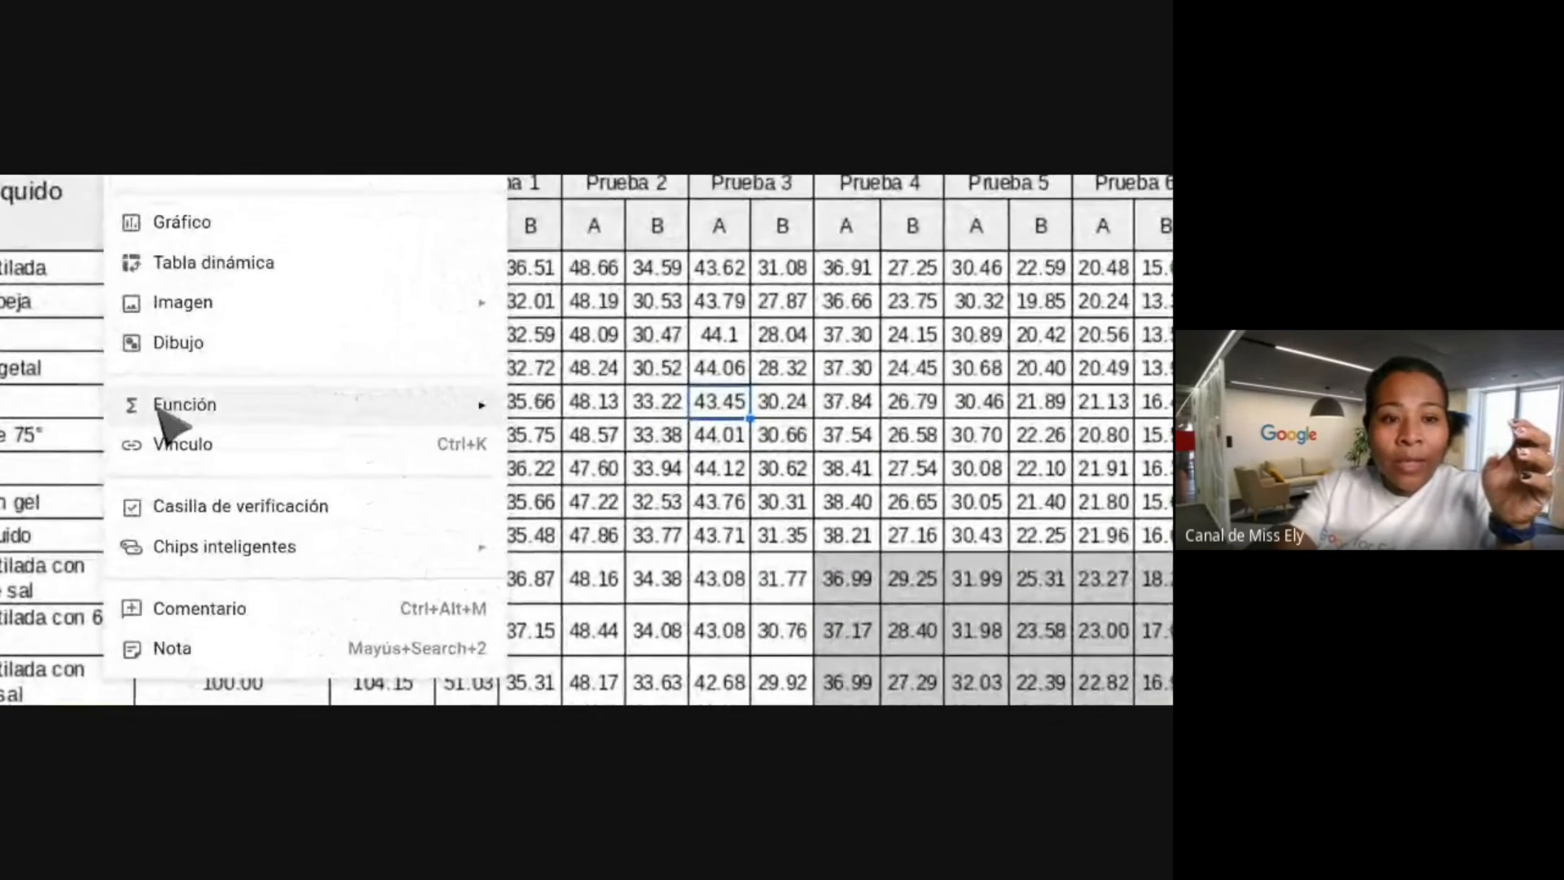
mouse_move(412, 411)
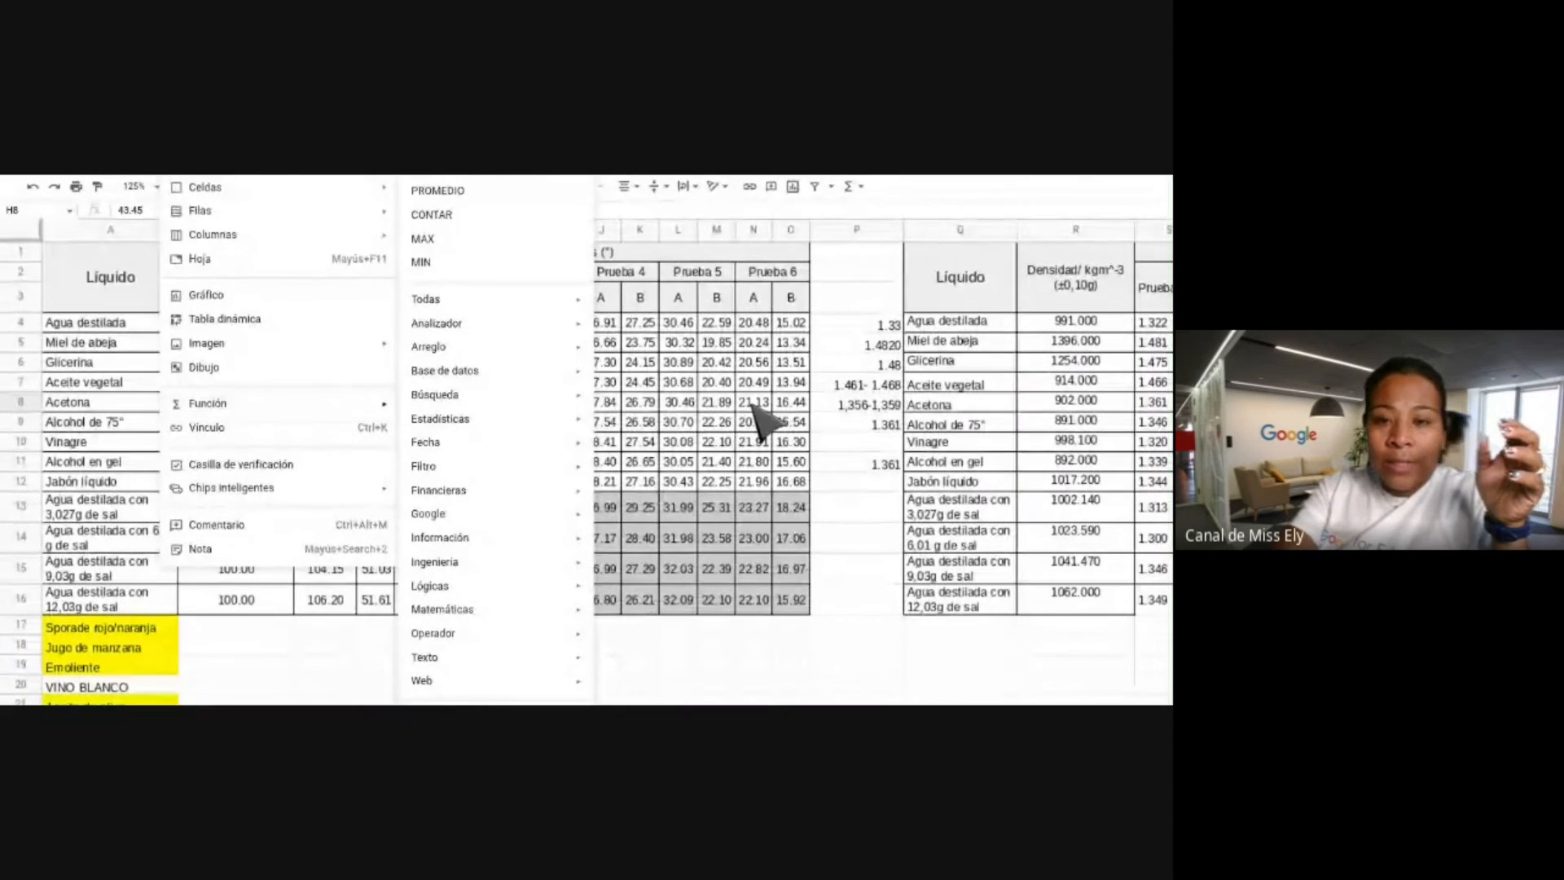
left_click(752, 406)
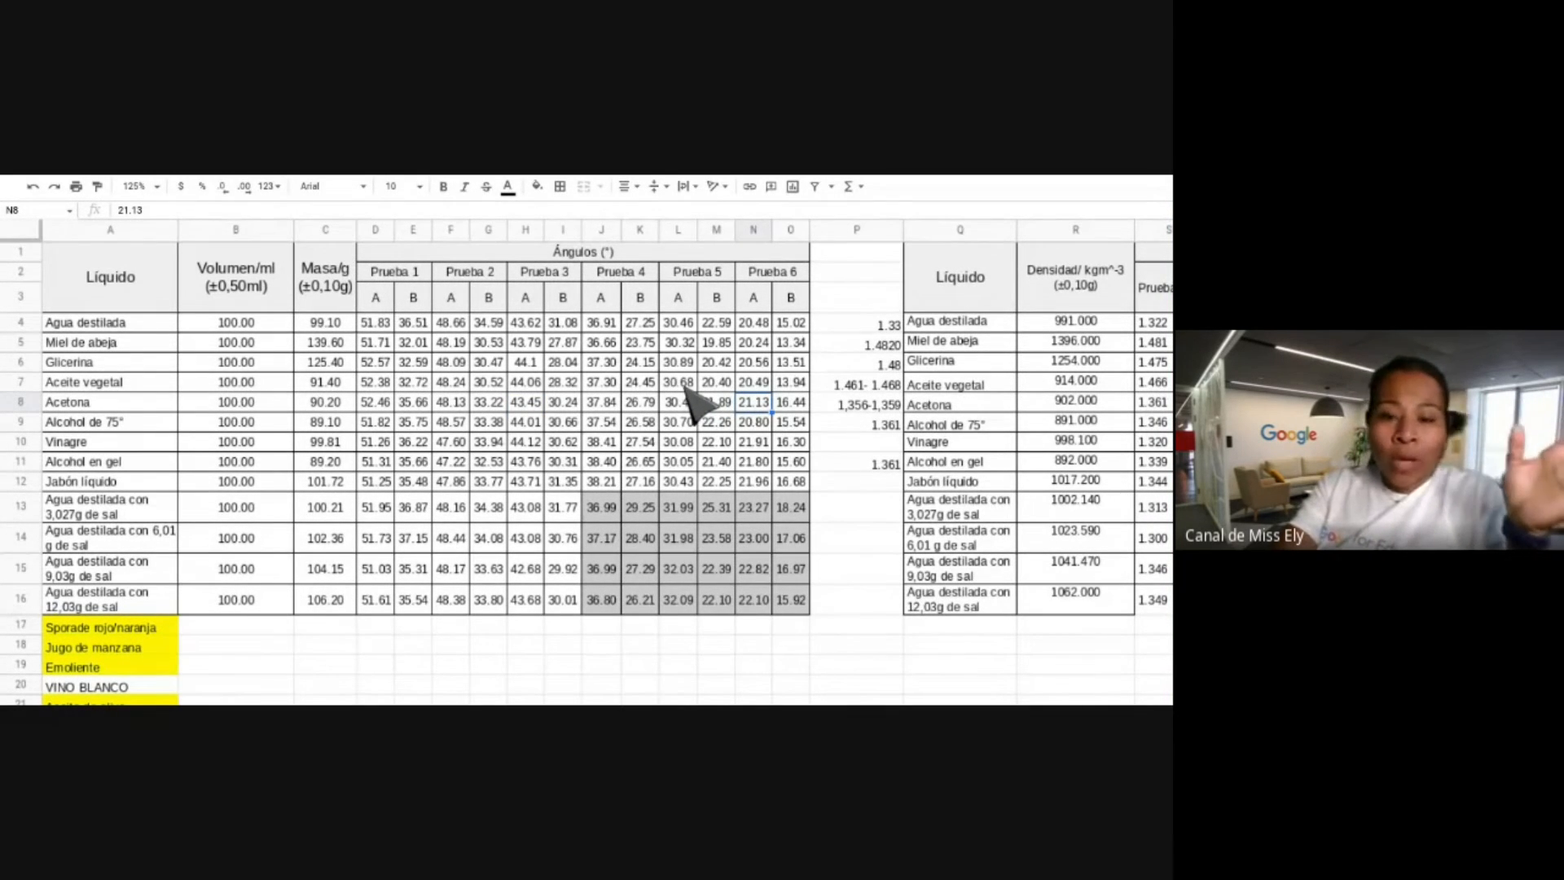
Start a =suma( formula in D17 and scroll through the Prueba 1 A values.
left_click(376, 624)
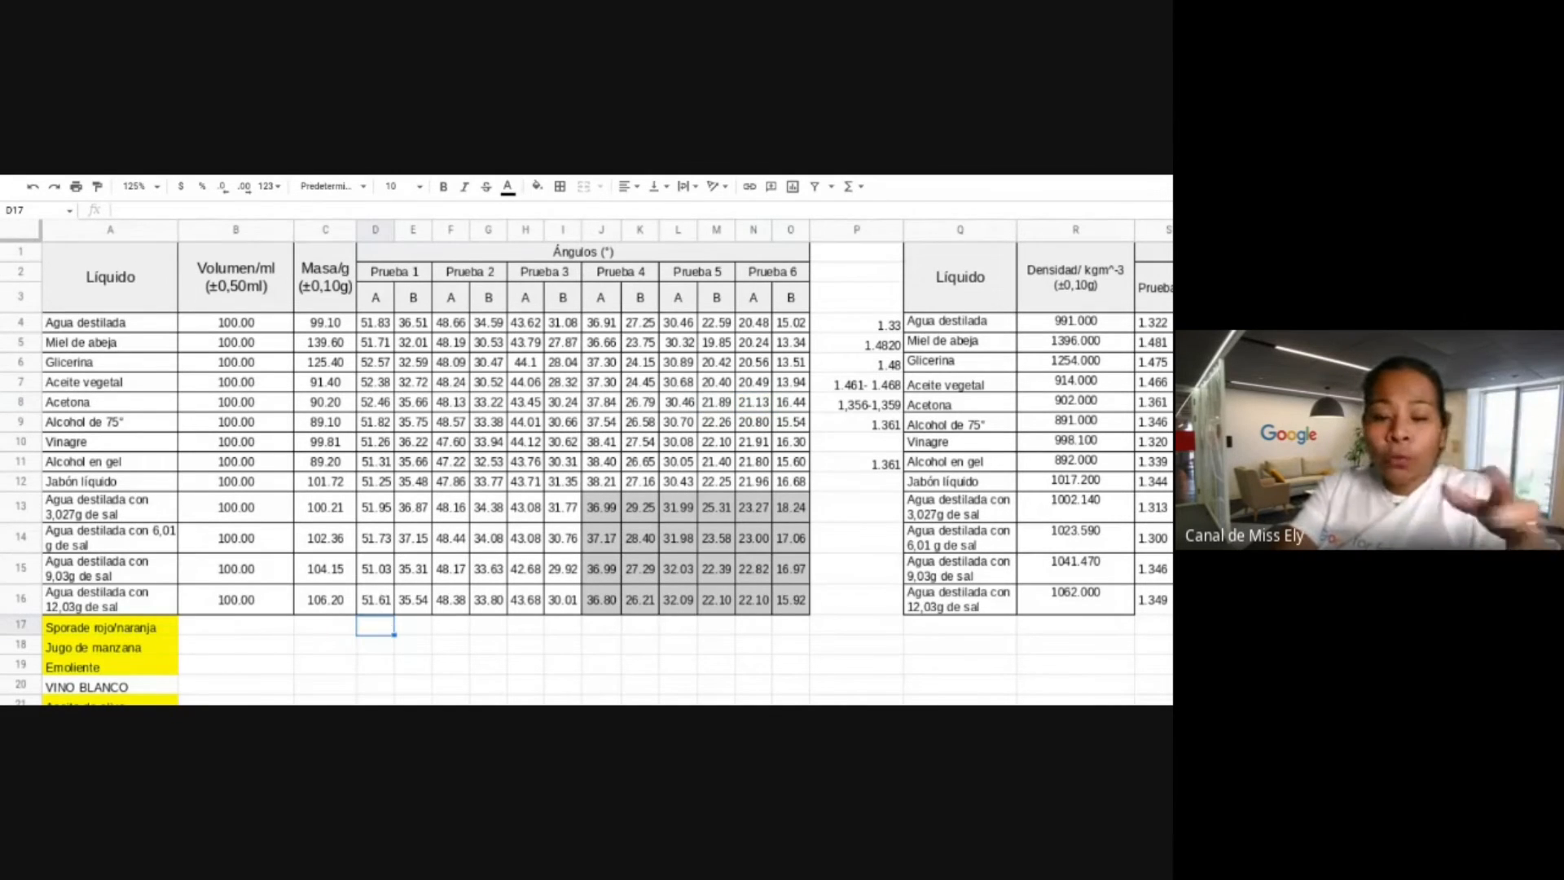
type("=")
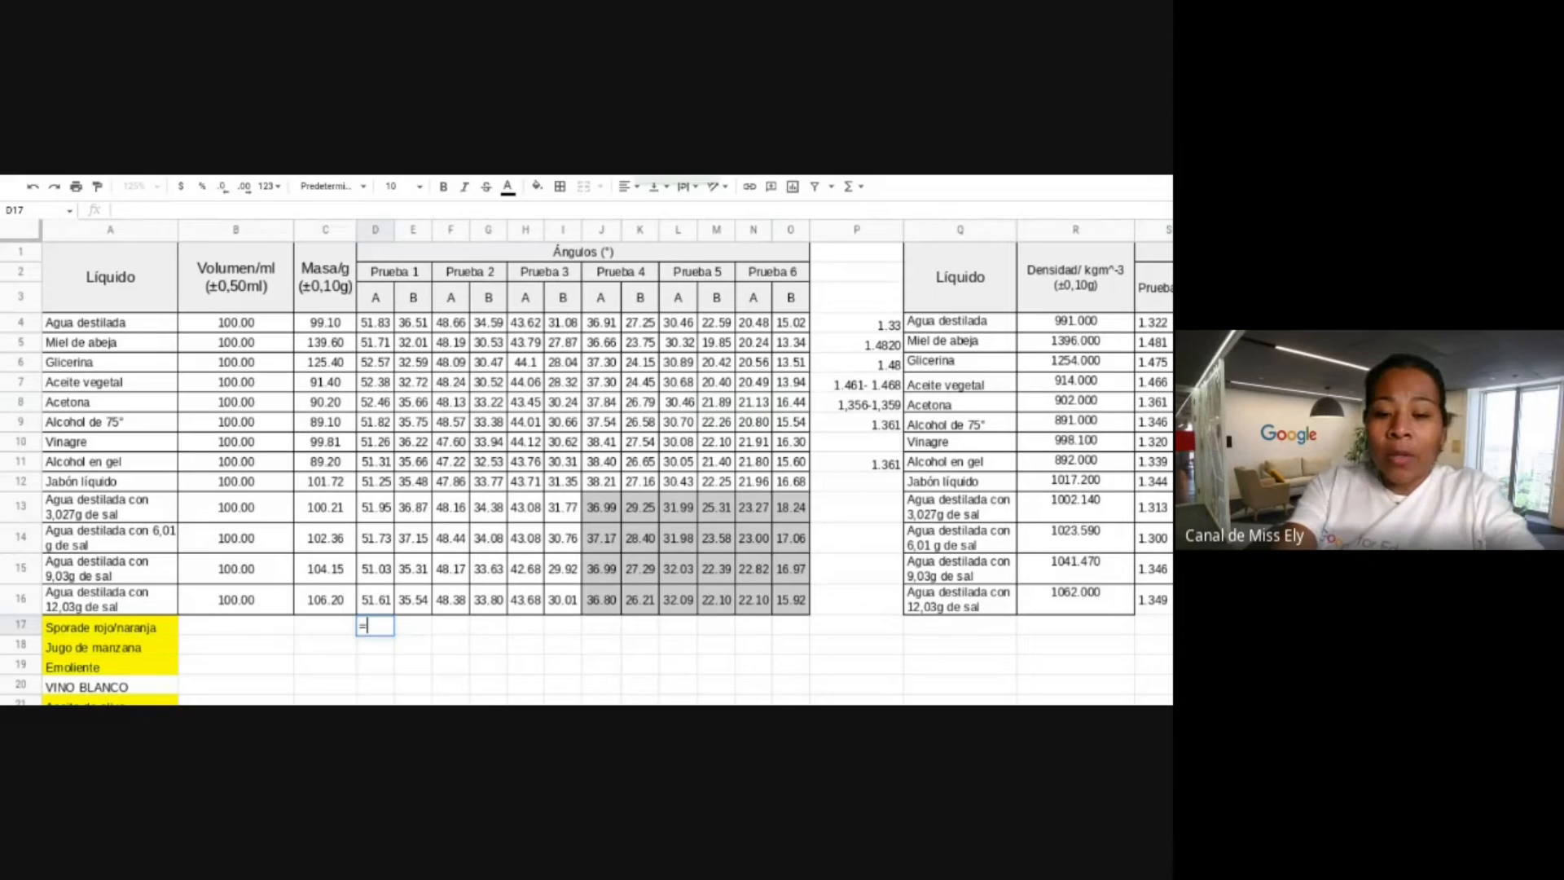
type("suma")
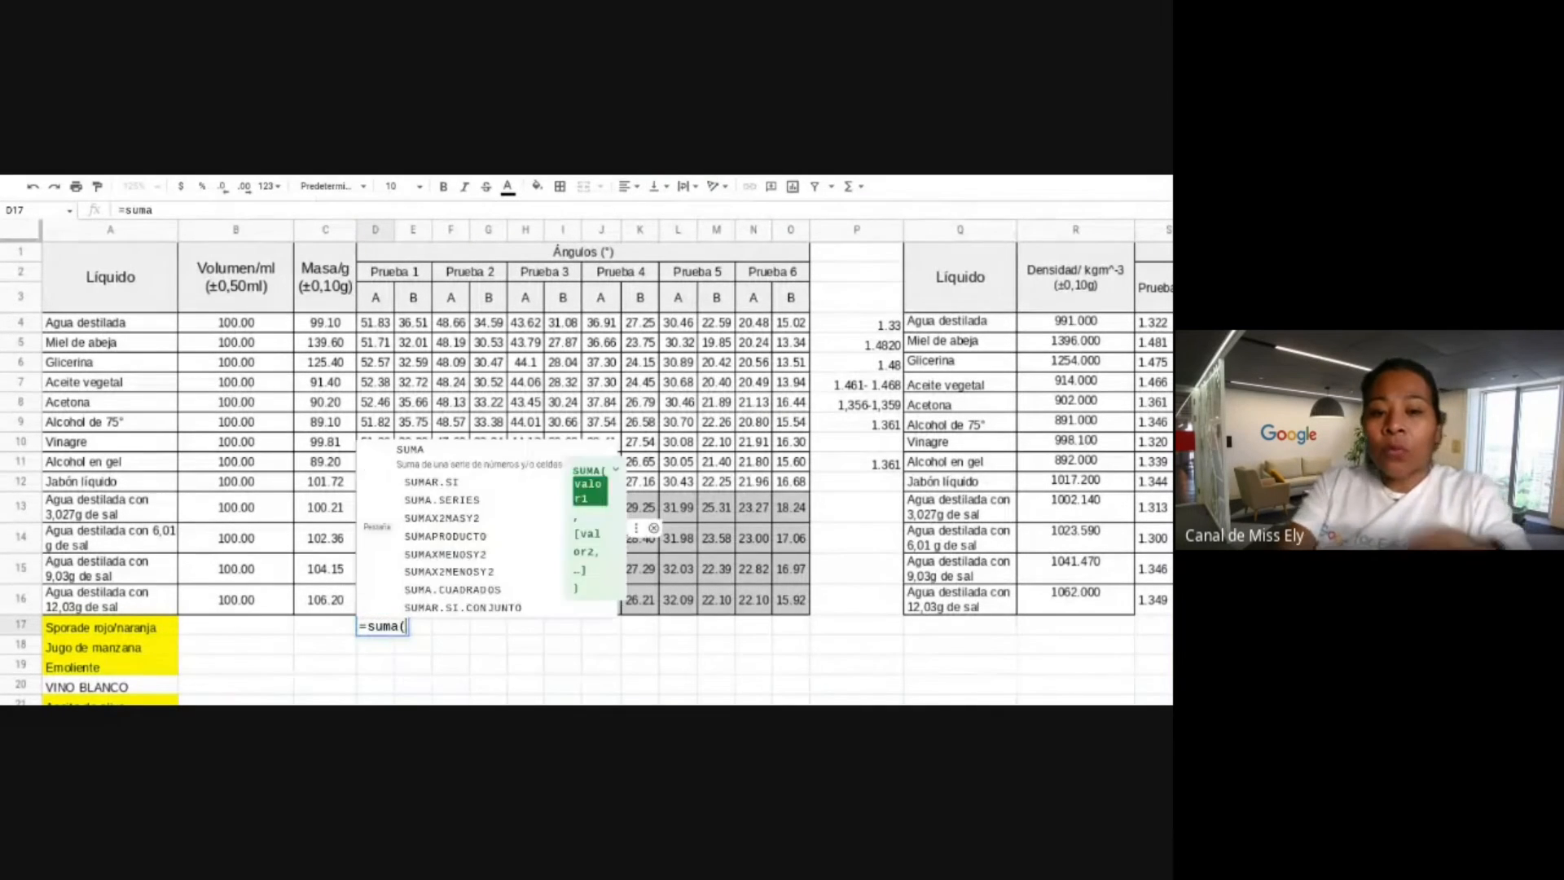
type("(")
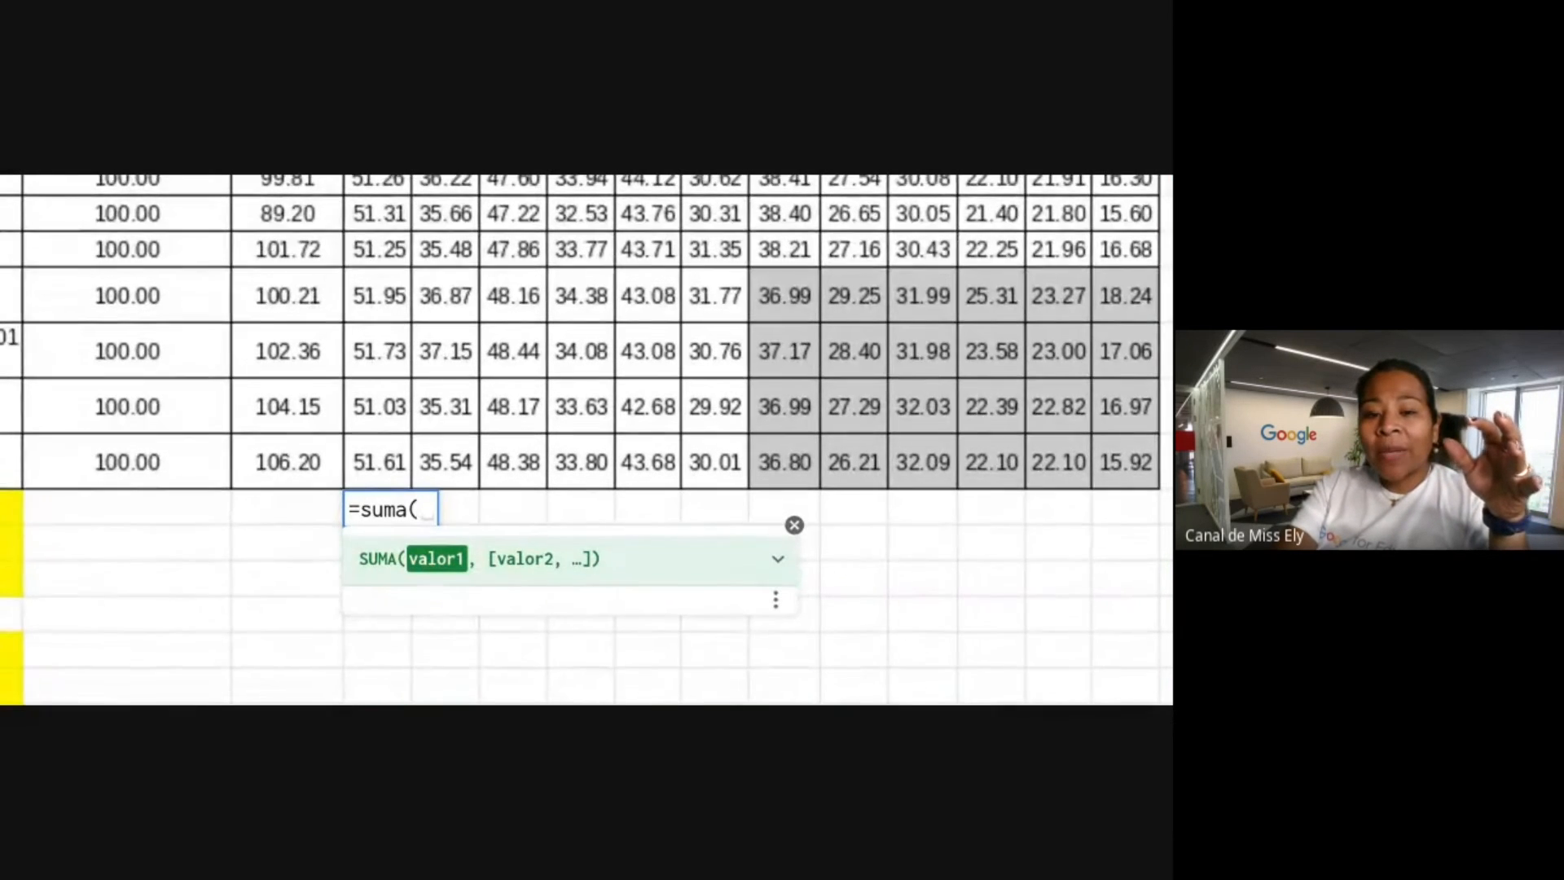
scroll(587, 342, "down", 2)
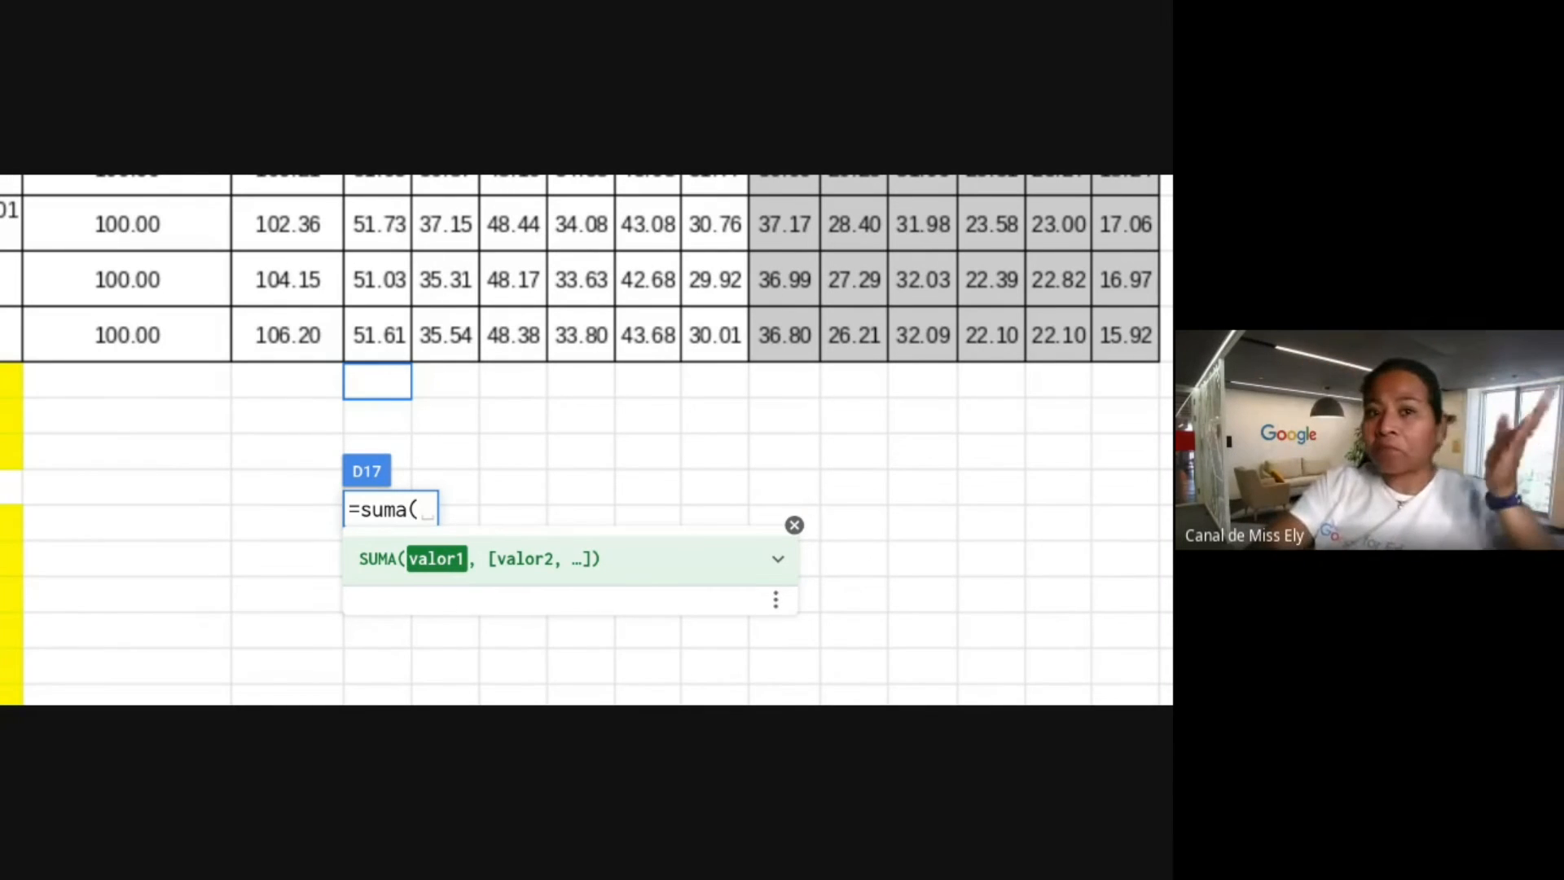
scroll(377, 480, "up", 5)
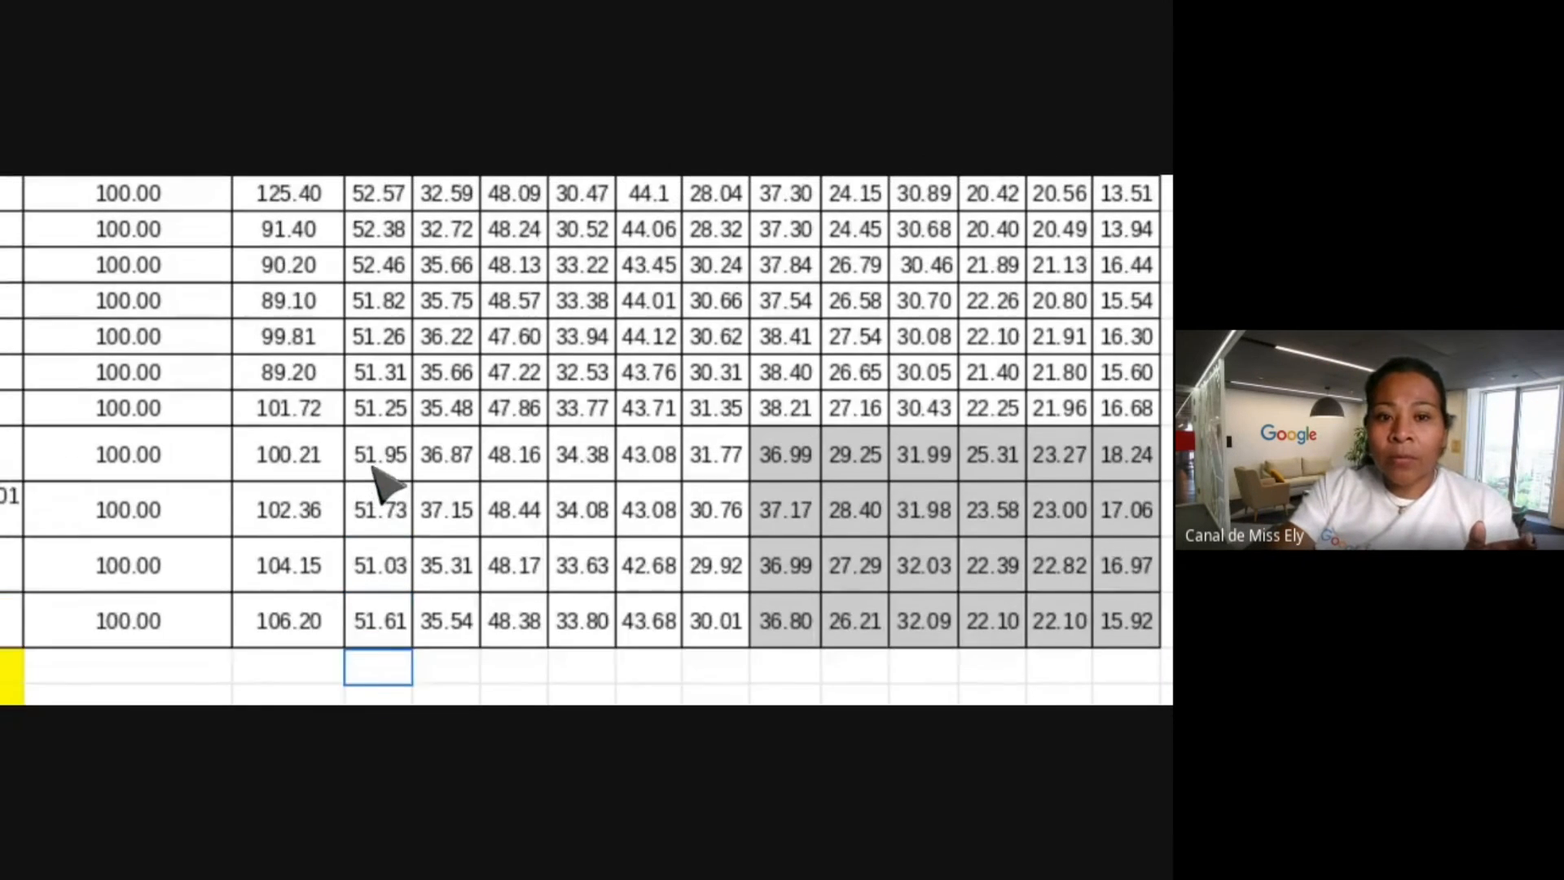
scroll(379, 485, "down", 3)
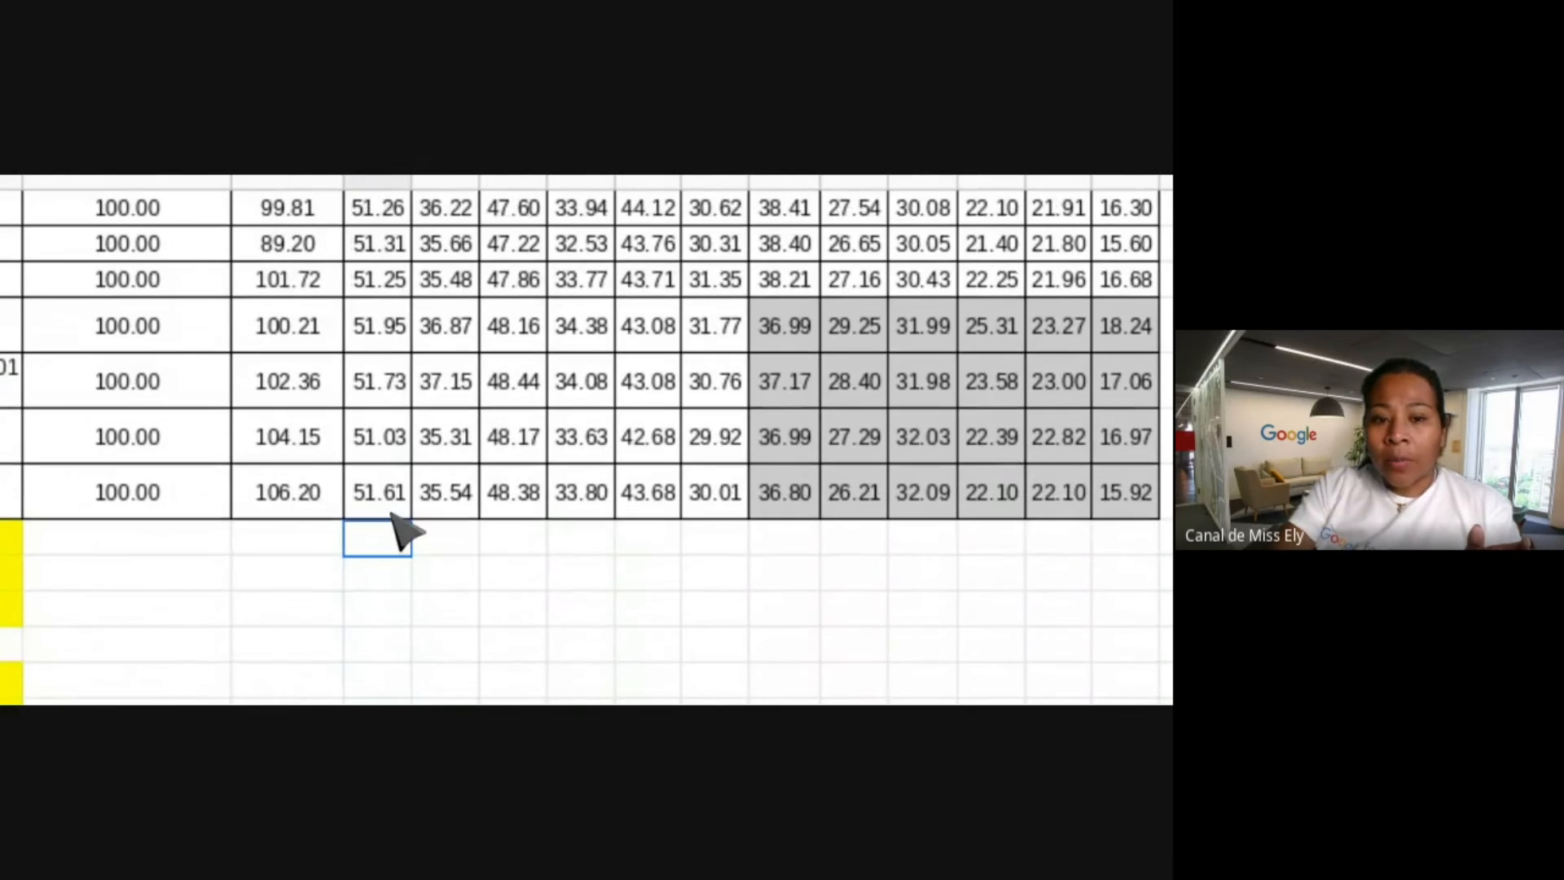
scroll(400, 529, "down", 3)
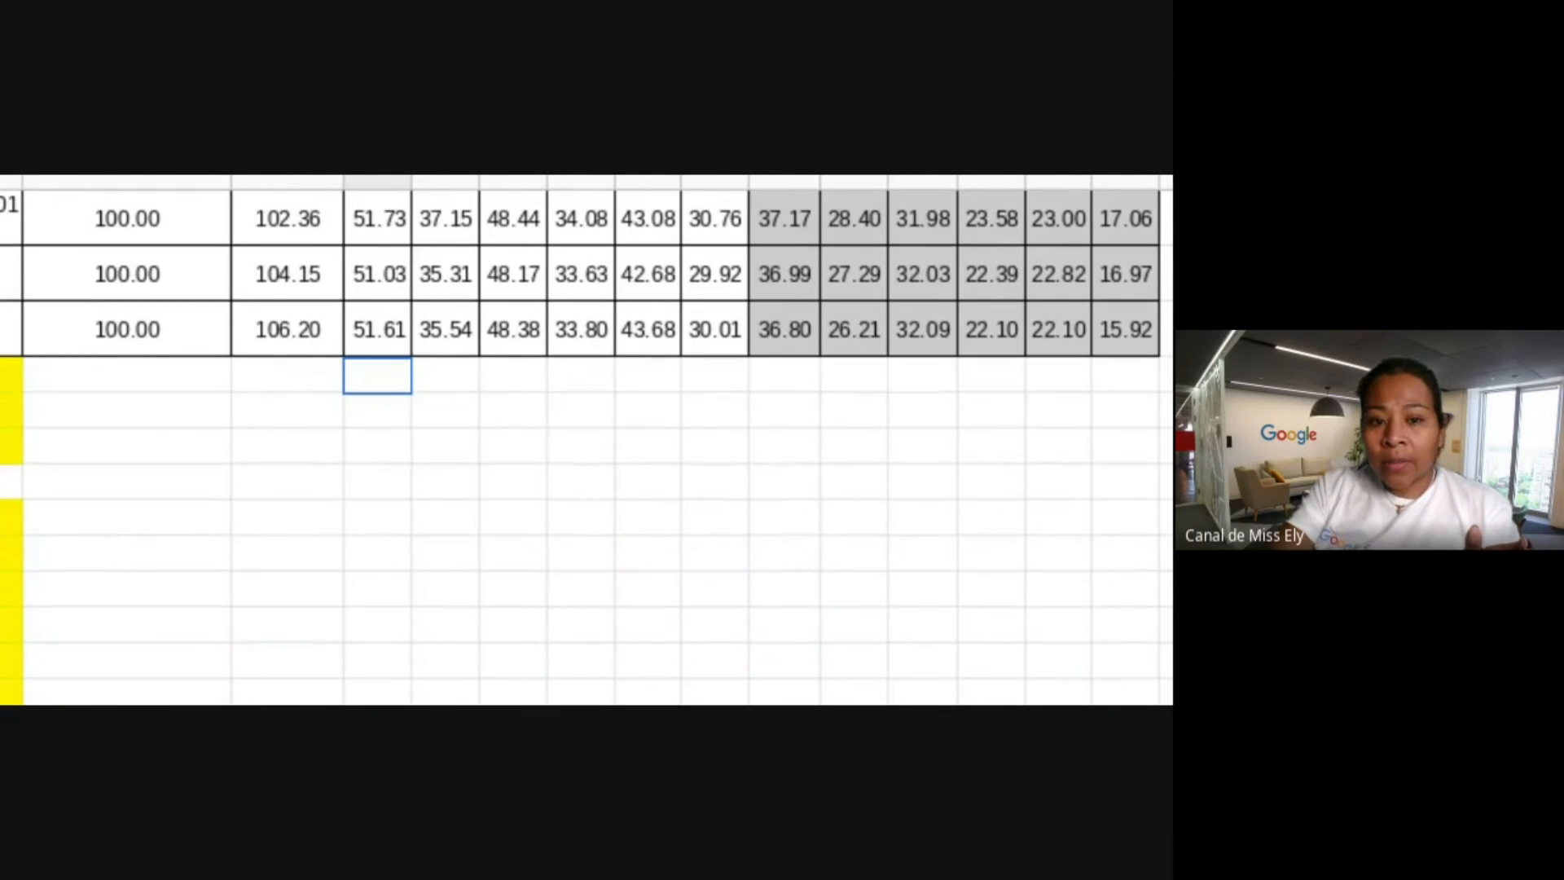
scroll(427, 388, "down", 1)
scroll(427, 387, "up", 2)
left_click(428, 386)
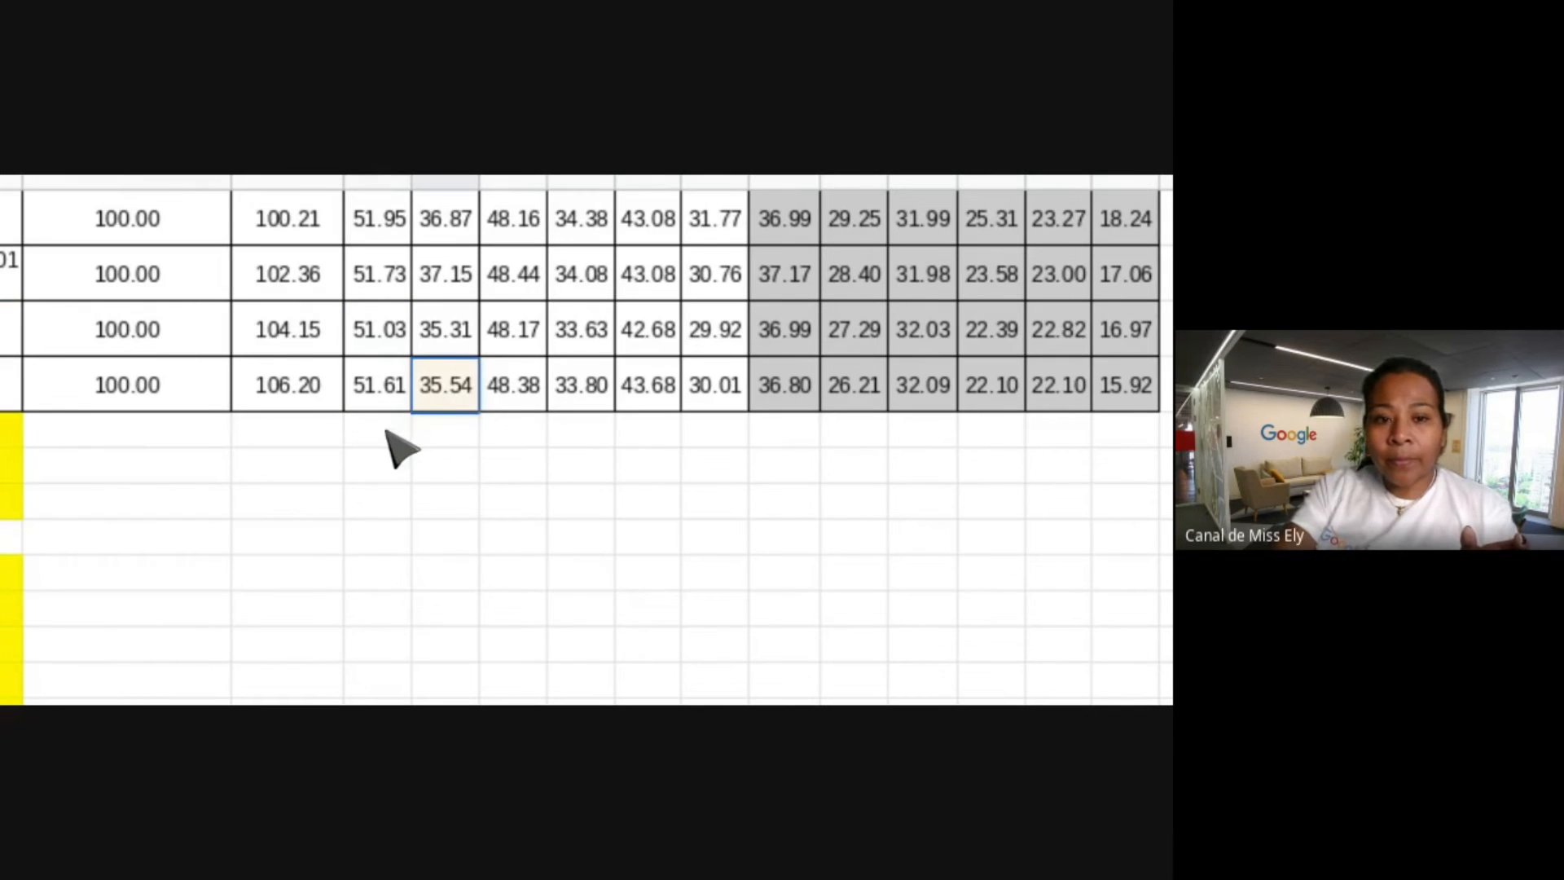
scroll(400, 448, "down", 2)
scroll(399, 448, "up", 5)
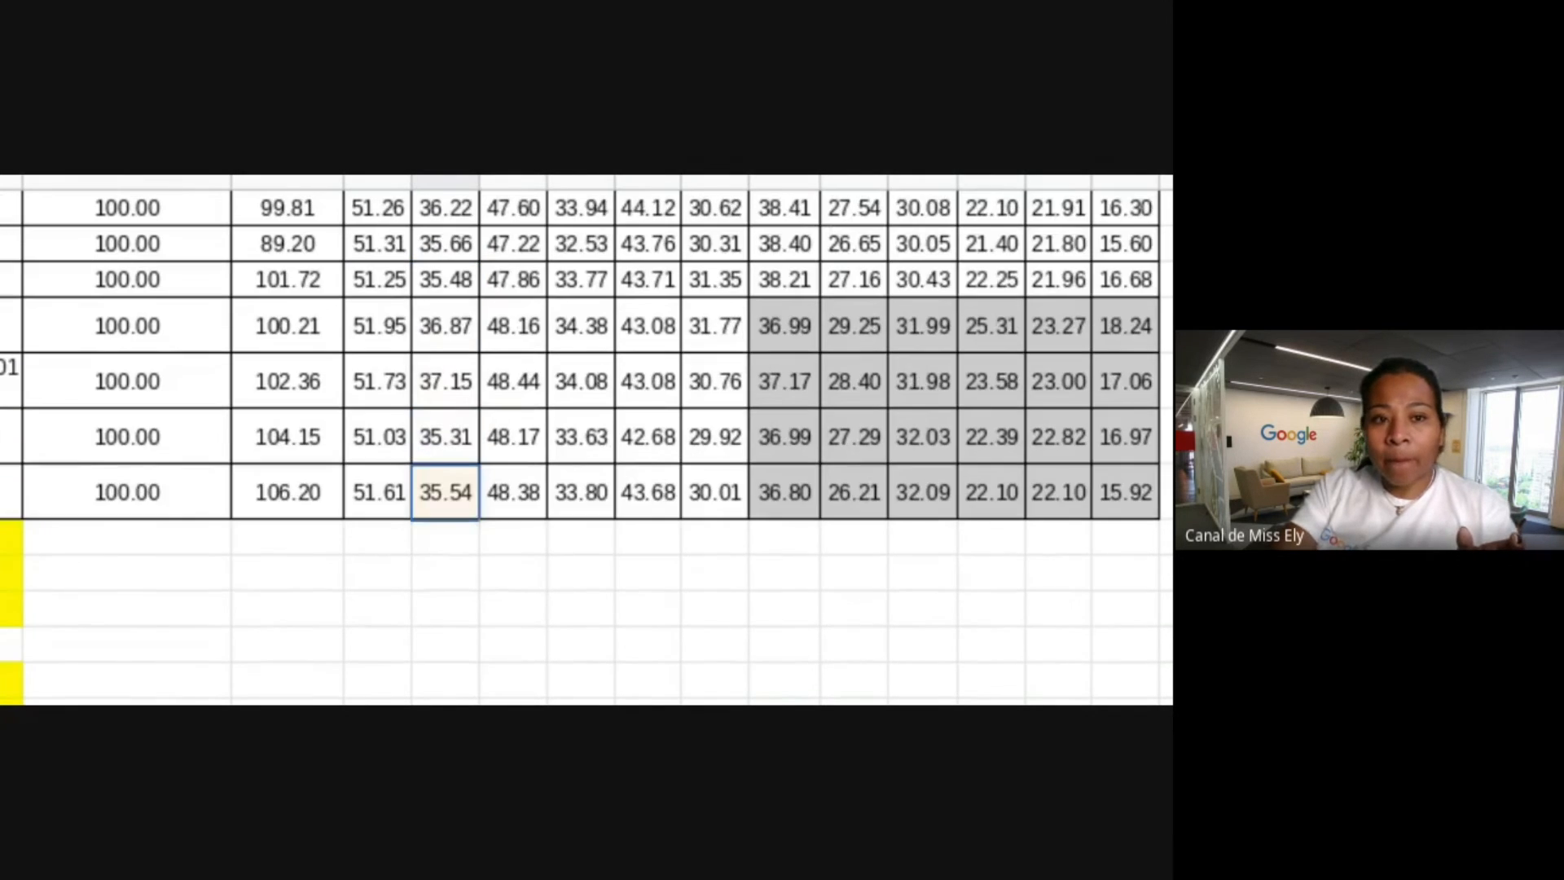
scroll(587, 440, "up", 3)
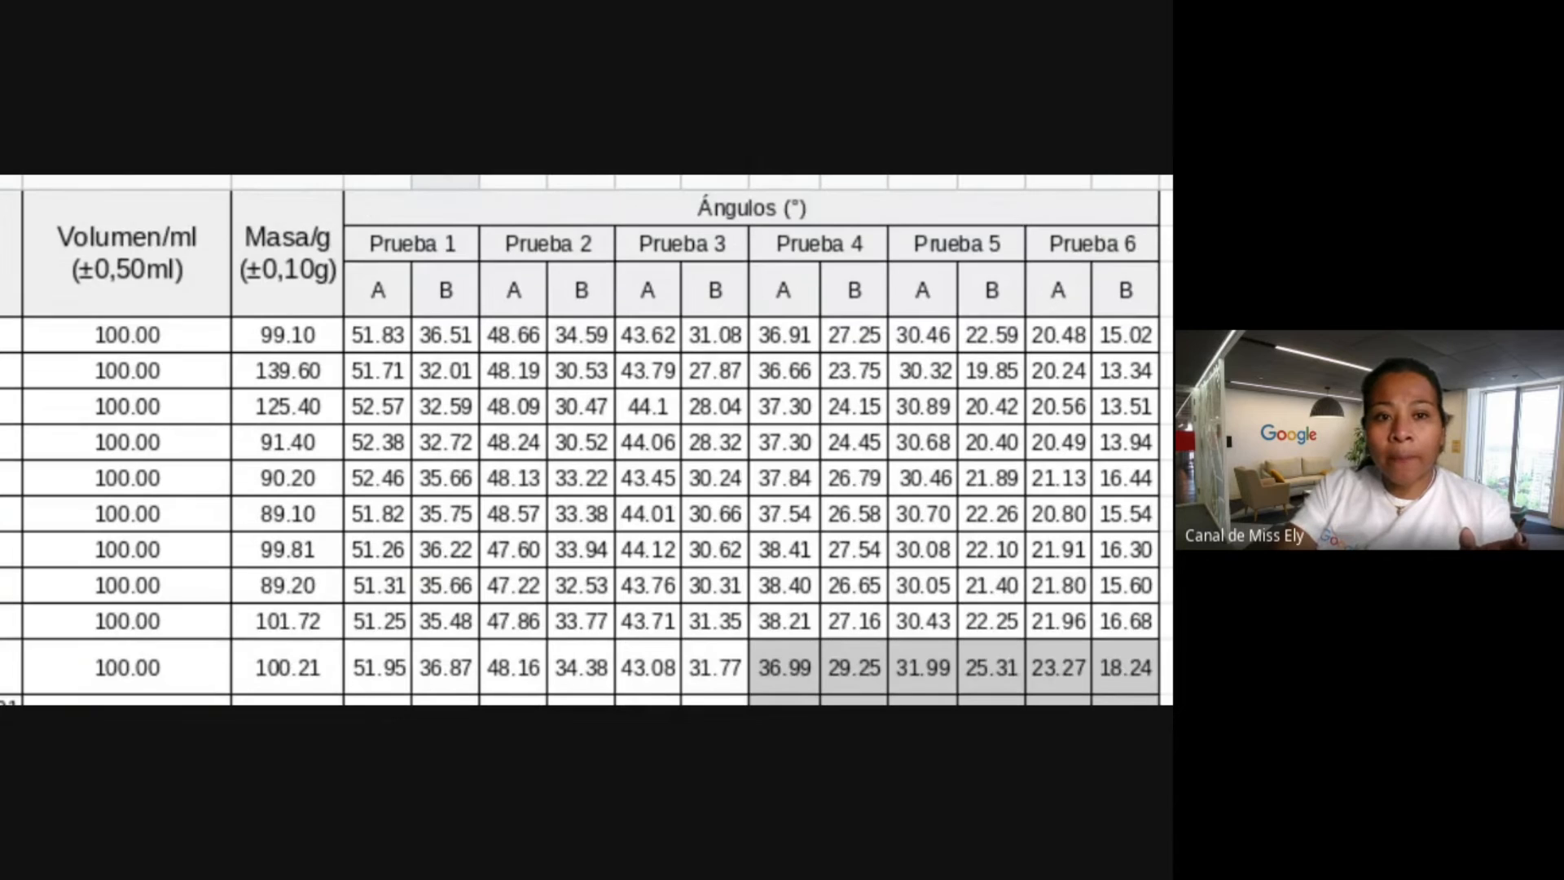
scroll(587, 440, "down", 5)
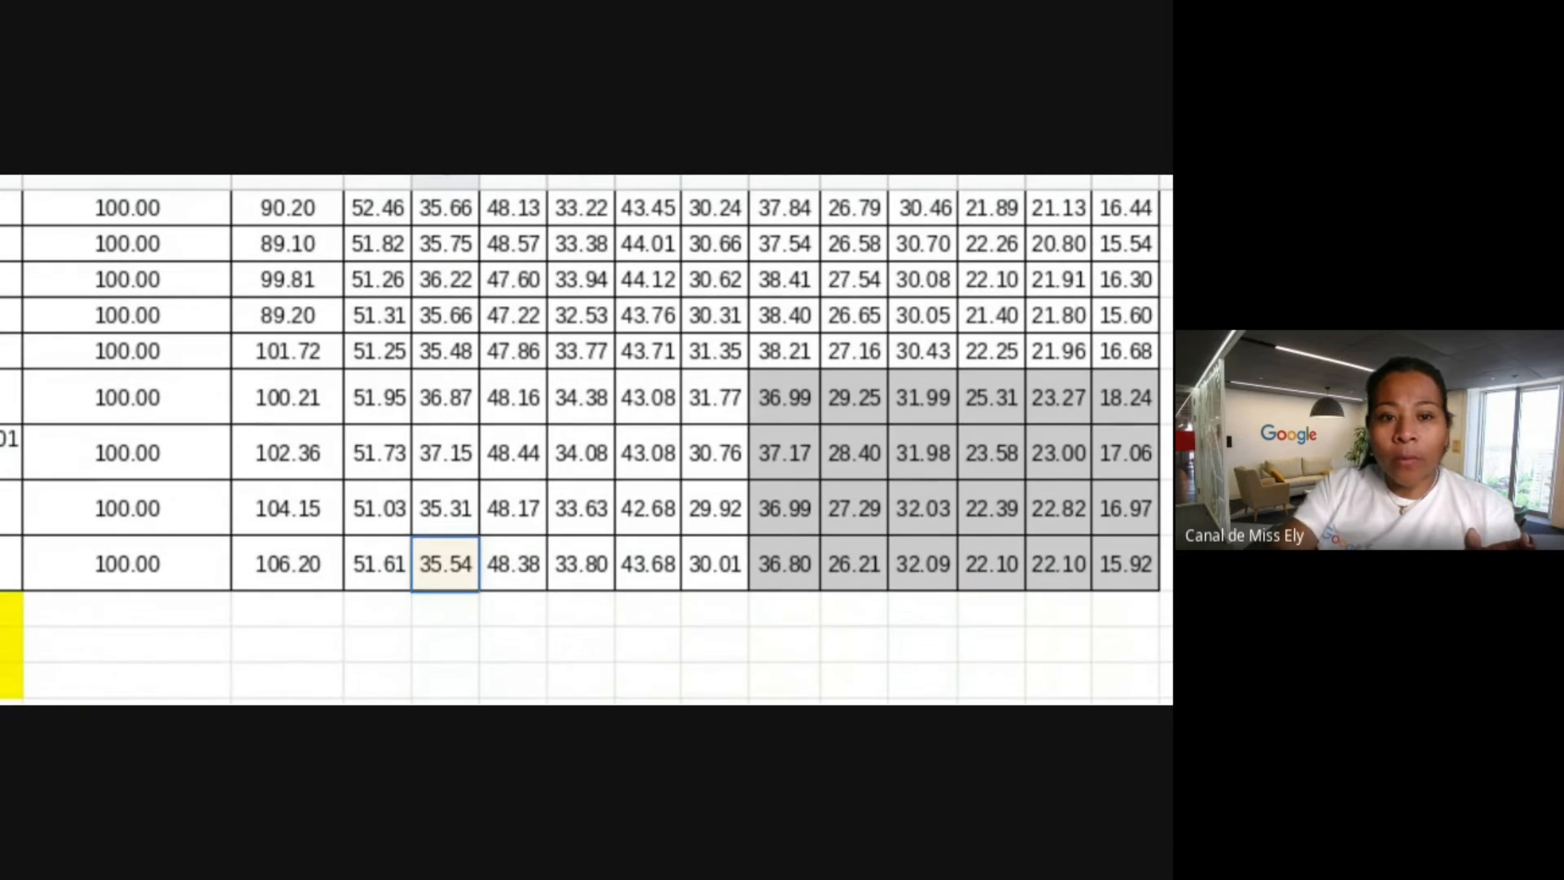
Insert D12:D16 as the range and close the parenthesis to complete =suma(D12:D16).
left_click(377, 575)
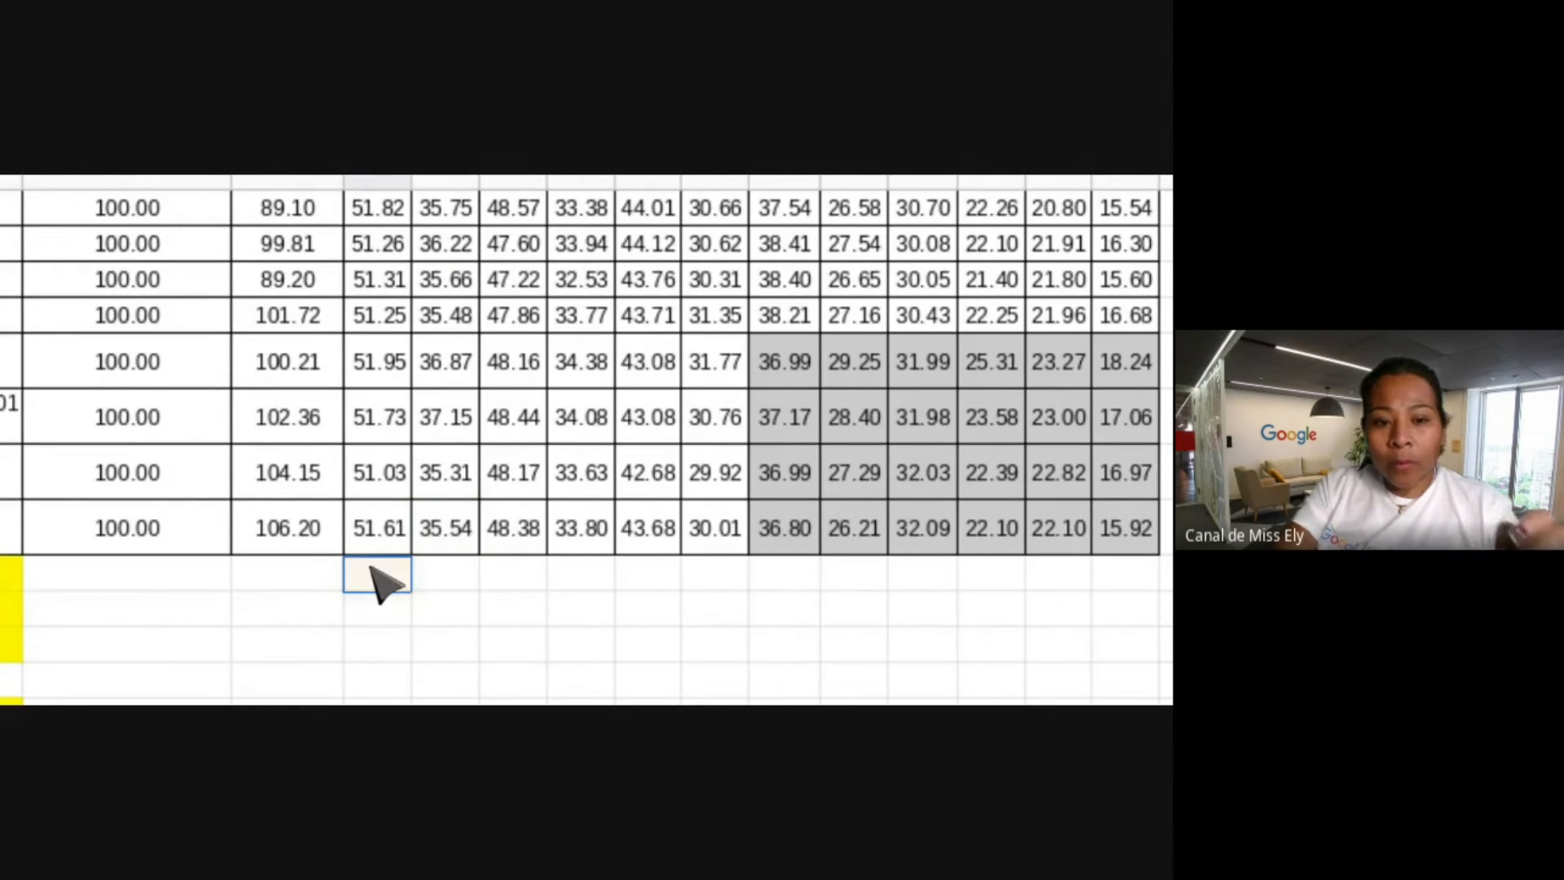
type("(D17(")
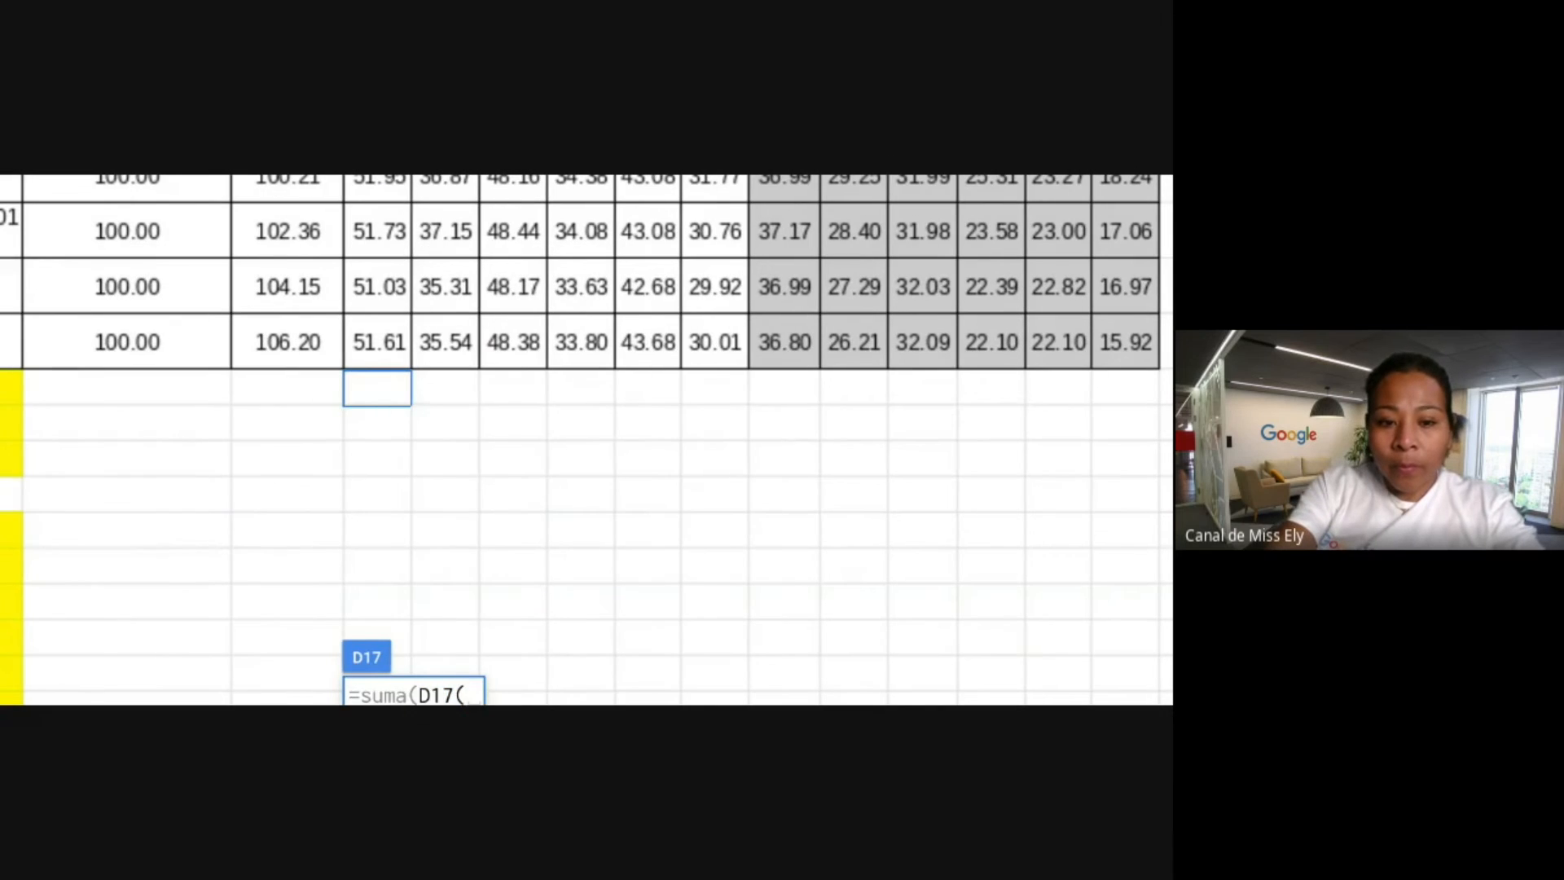
key("BackSpace")
key("BackSpace")
key("BackSpace")
key("BackSpace")
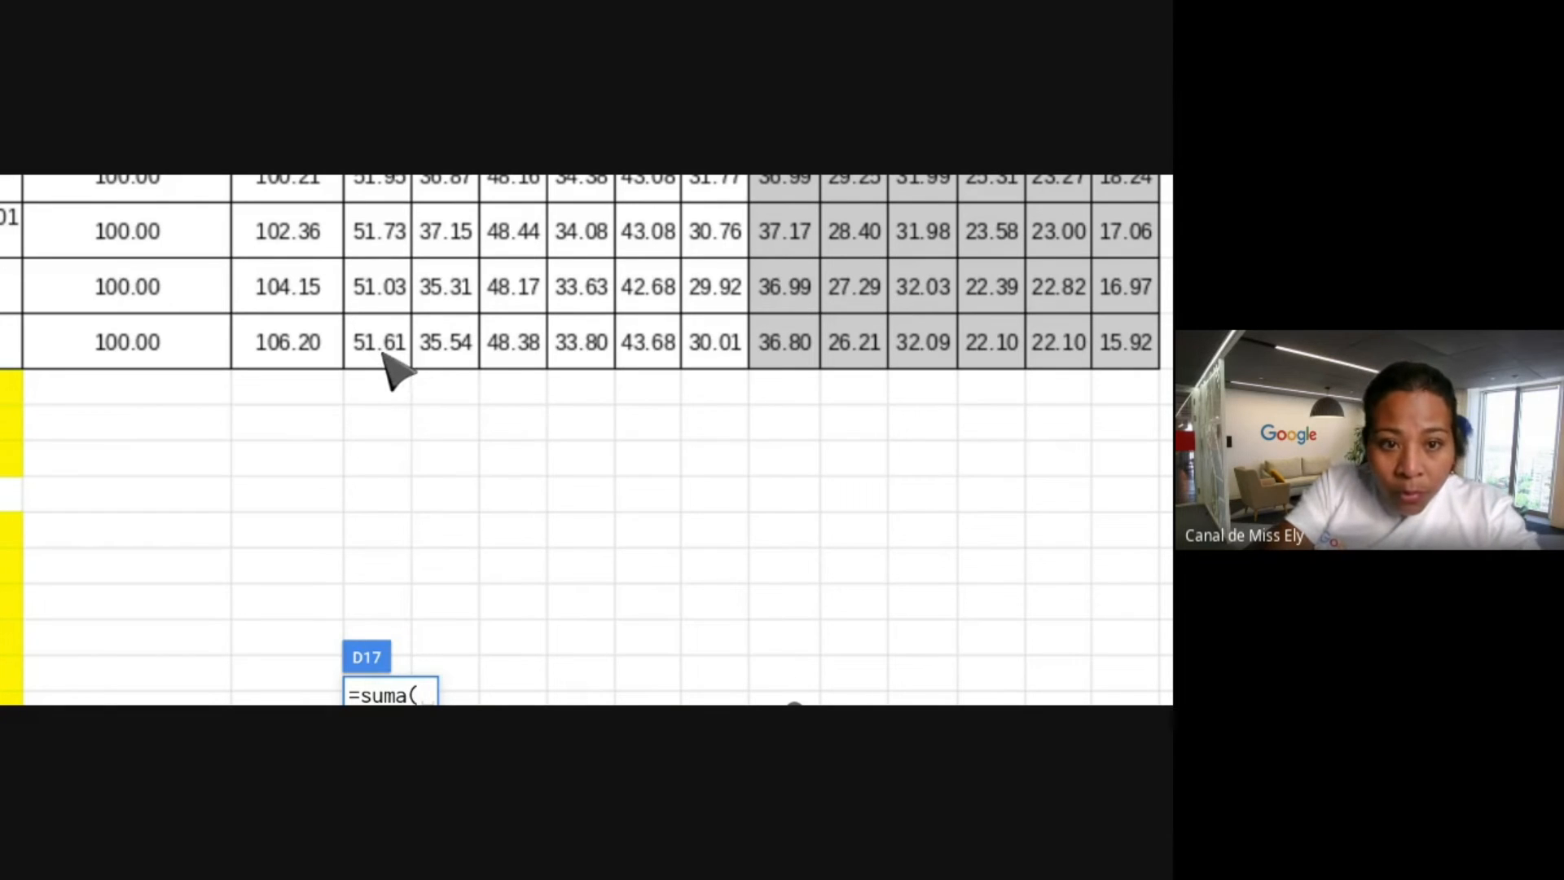
left_click_drag(383, 348, 389, 122)
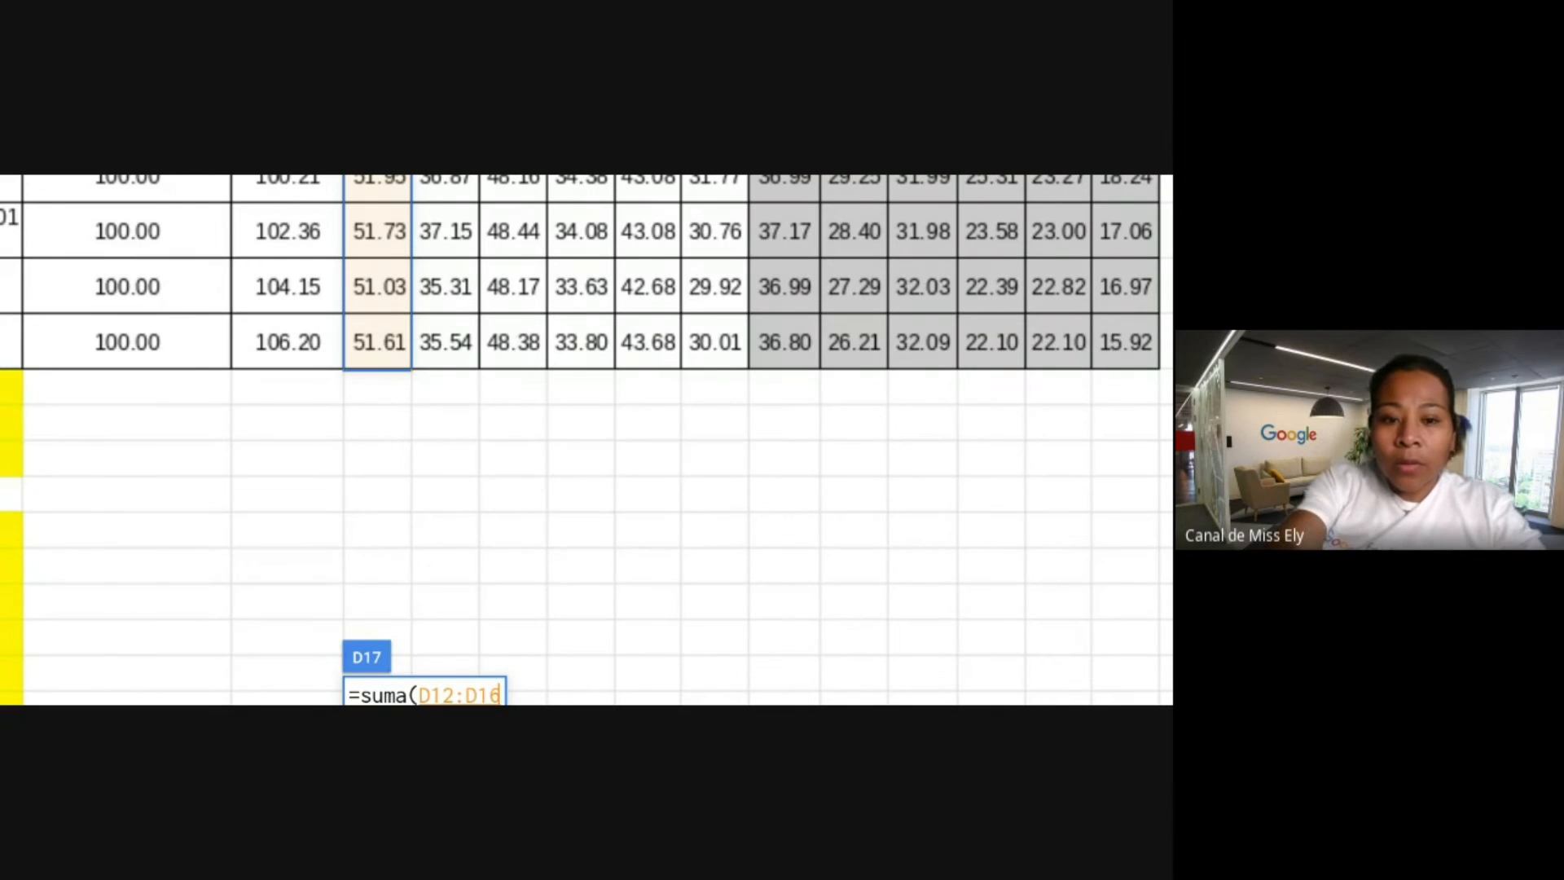
type(")")
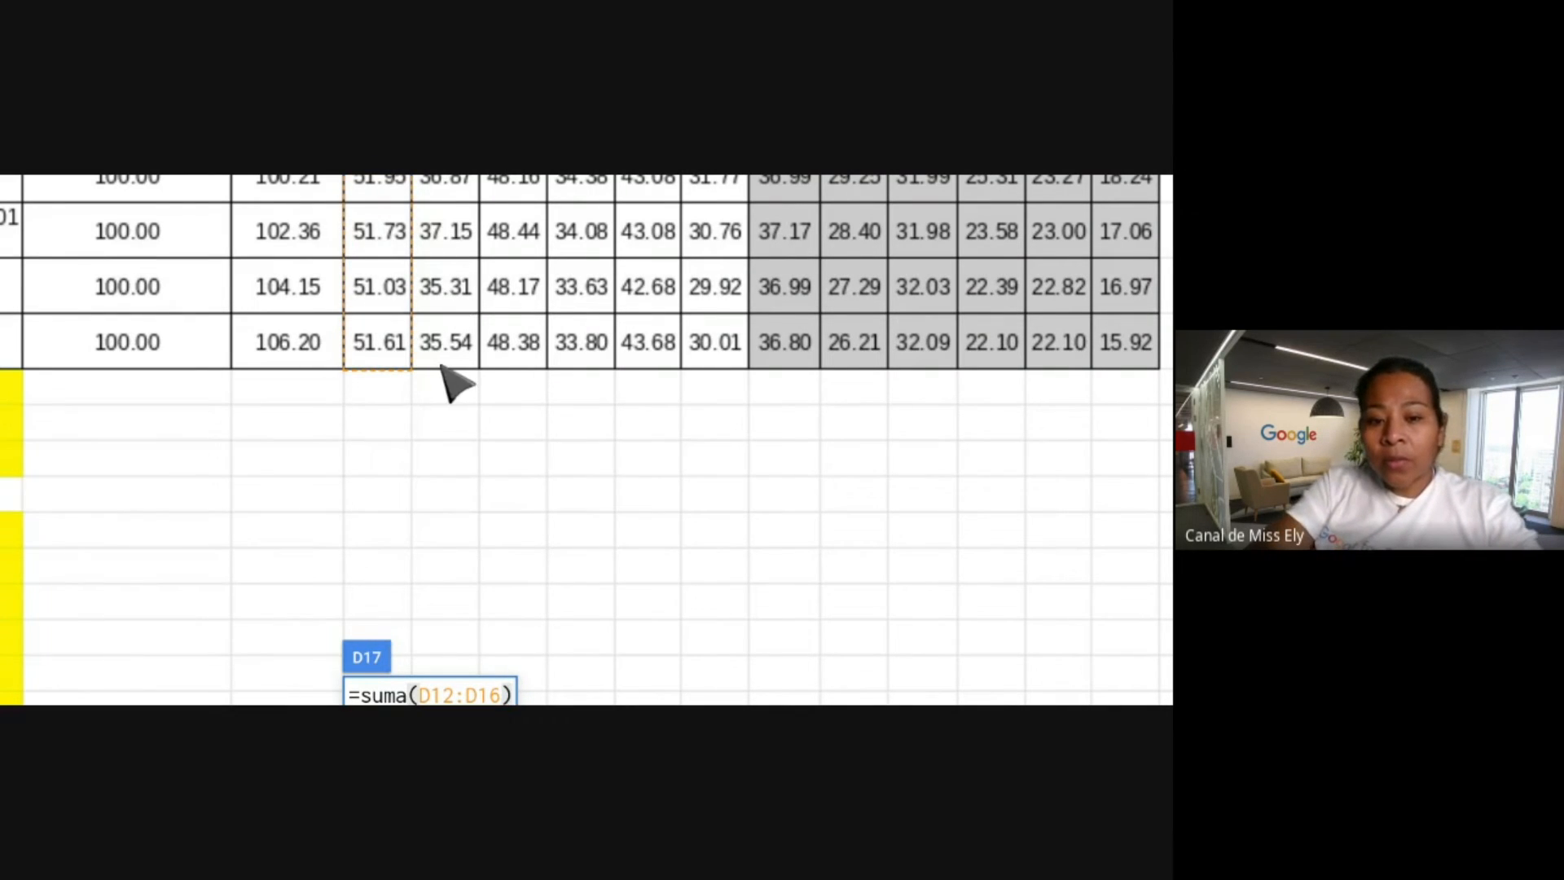
scroll(448, 377, "down", 1)
Commit the D17 sum of 257.57 and accept the Autocompletar fill for the column.
key("Return")
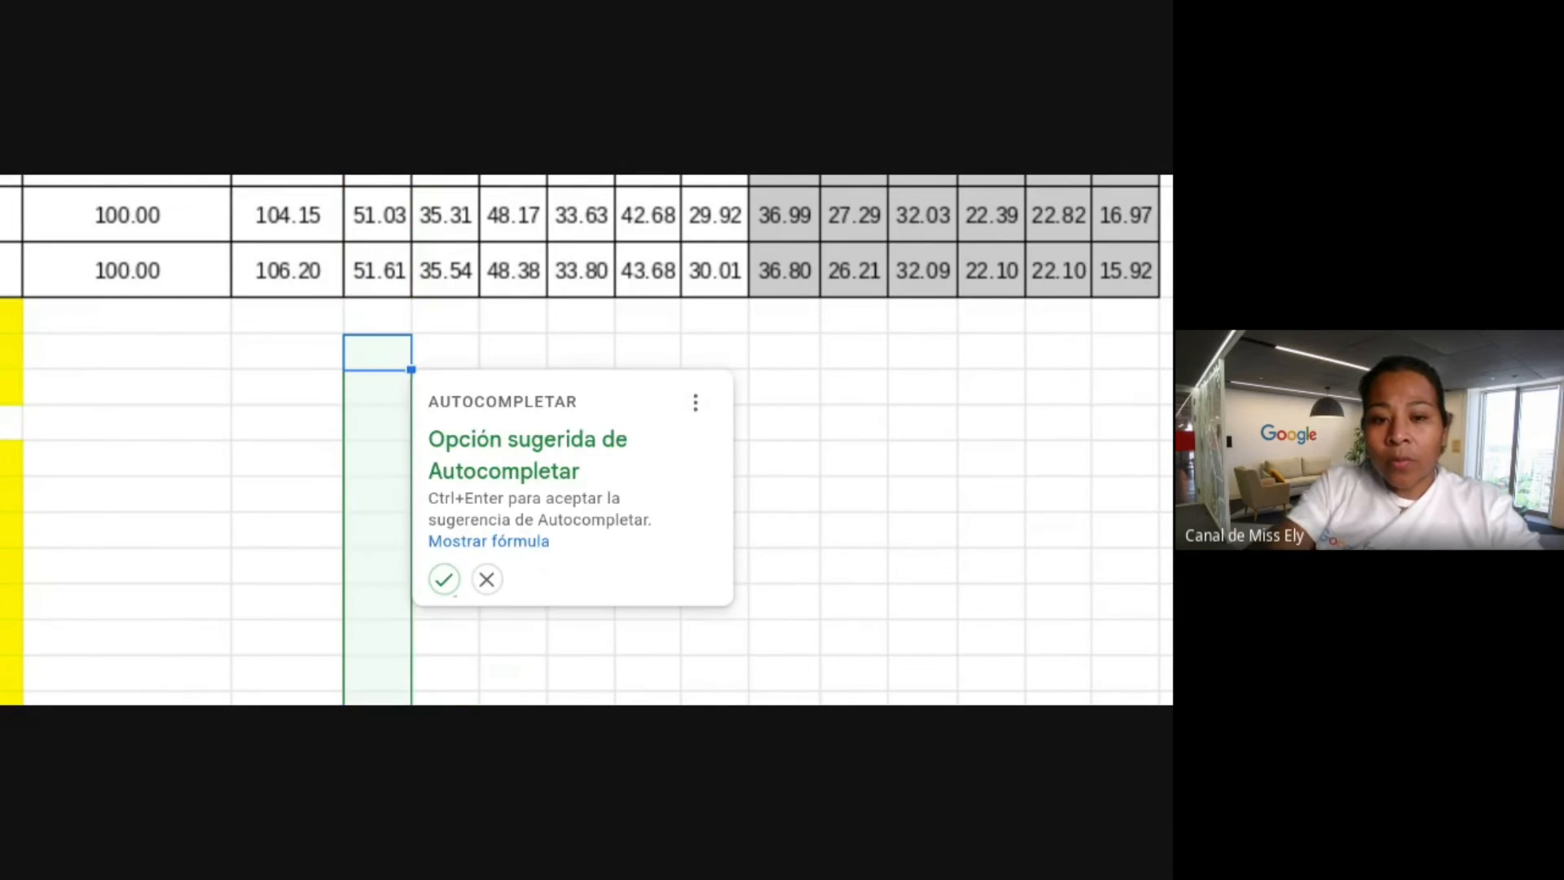
left_click(444, 580)
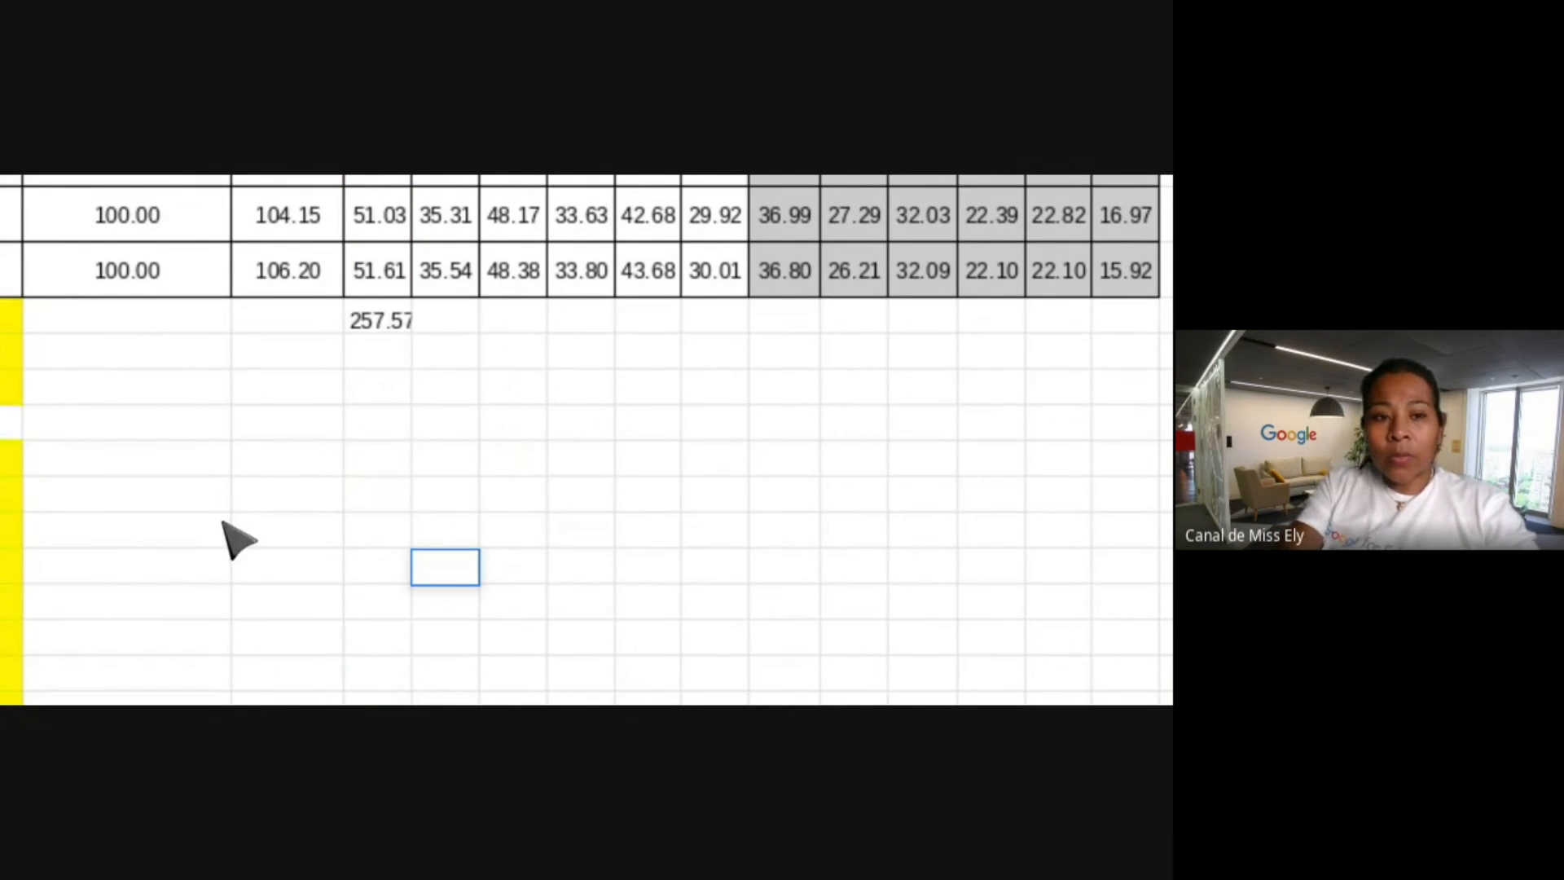
left_click(114, 554)
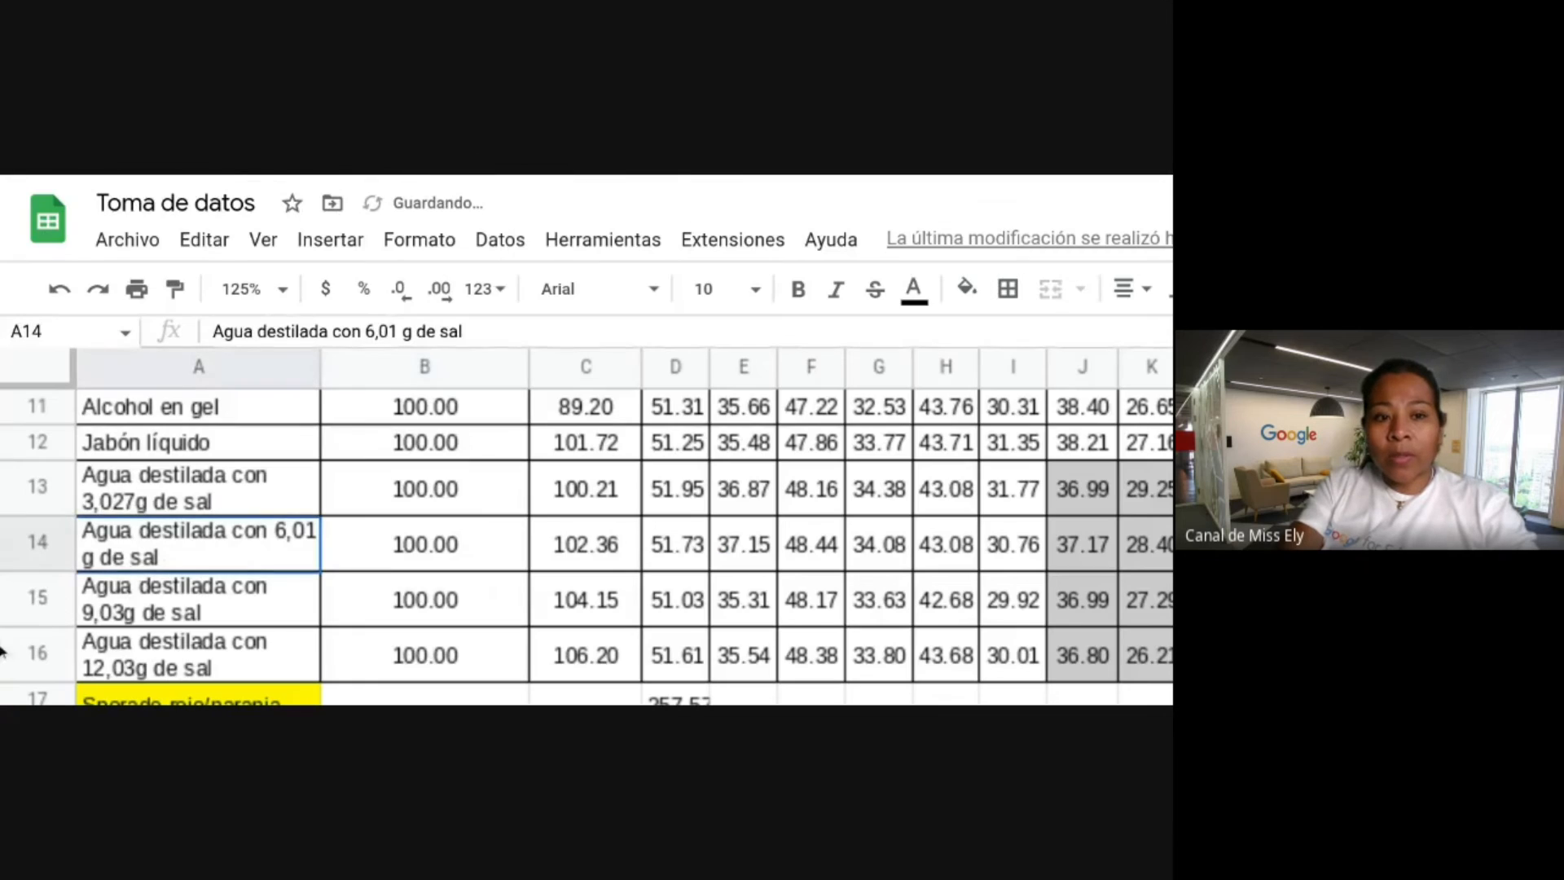
left_click(298, 441)
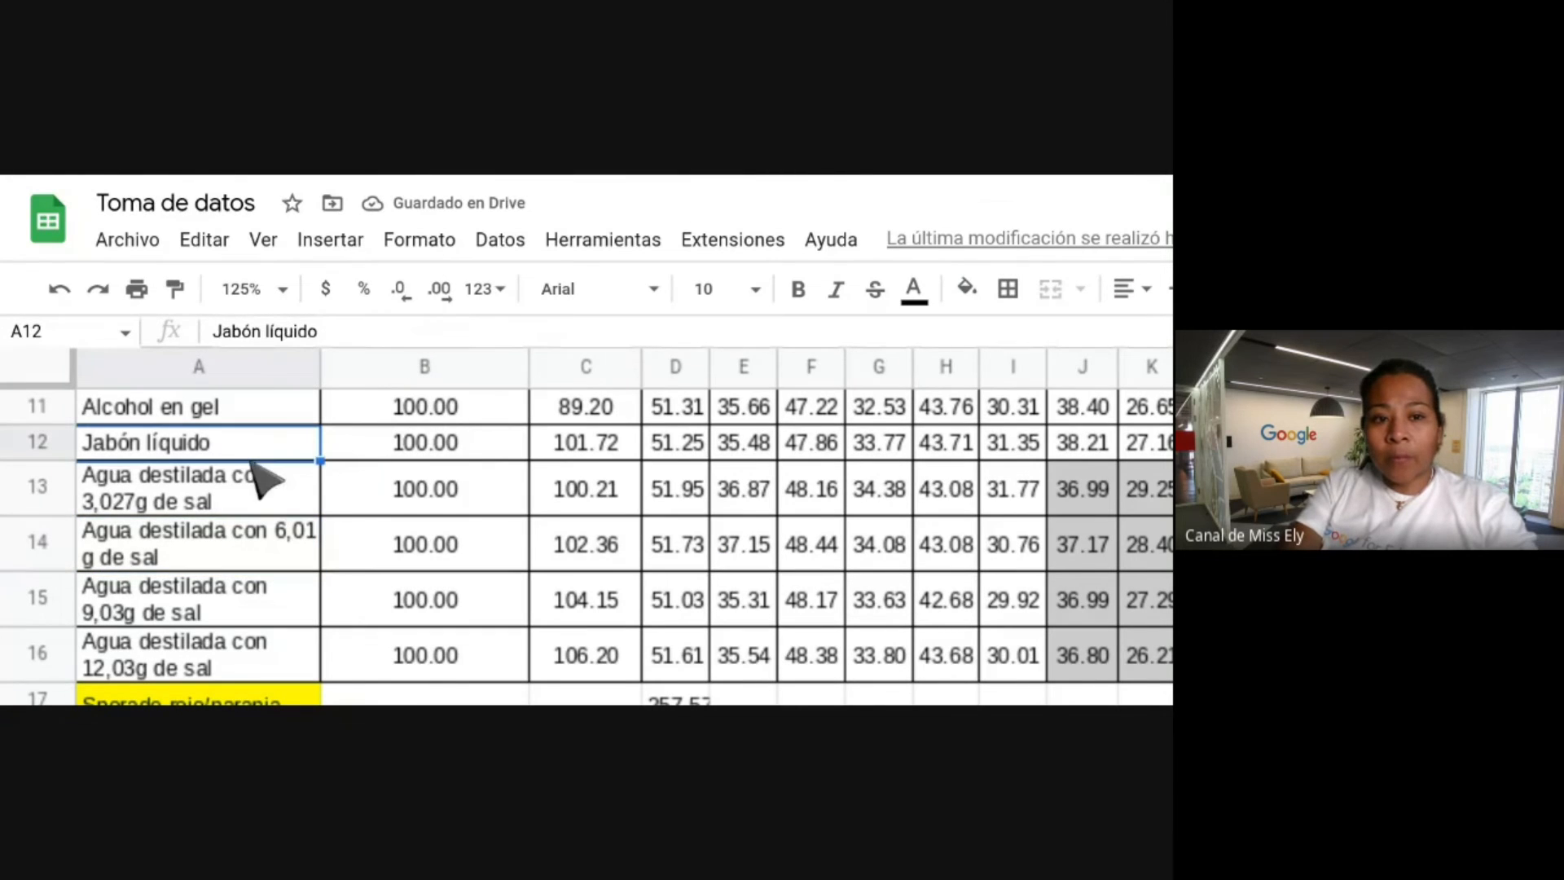
Select angle values, open their cell options, then select the 36.99 value in row 13.
scroll(717, 559, "down", 1)
left_click_drag(925, 459, 717, 561)
right_click(717, 561)
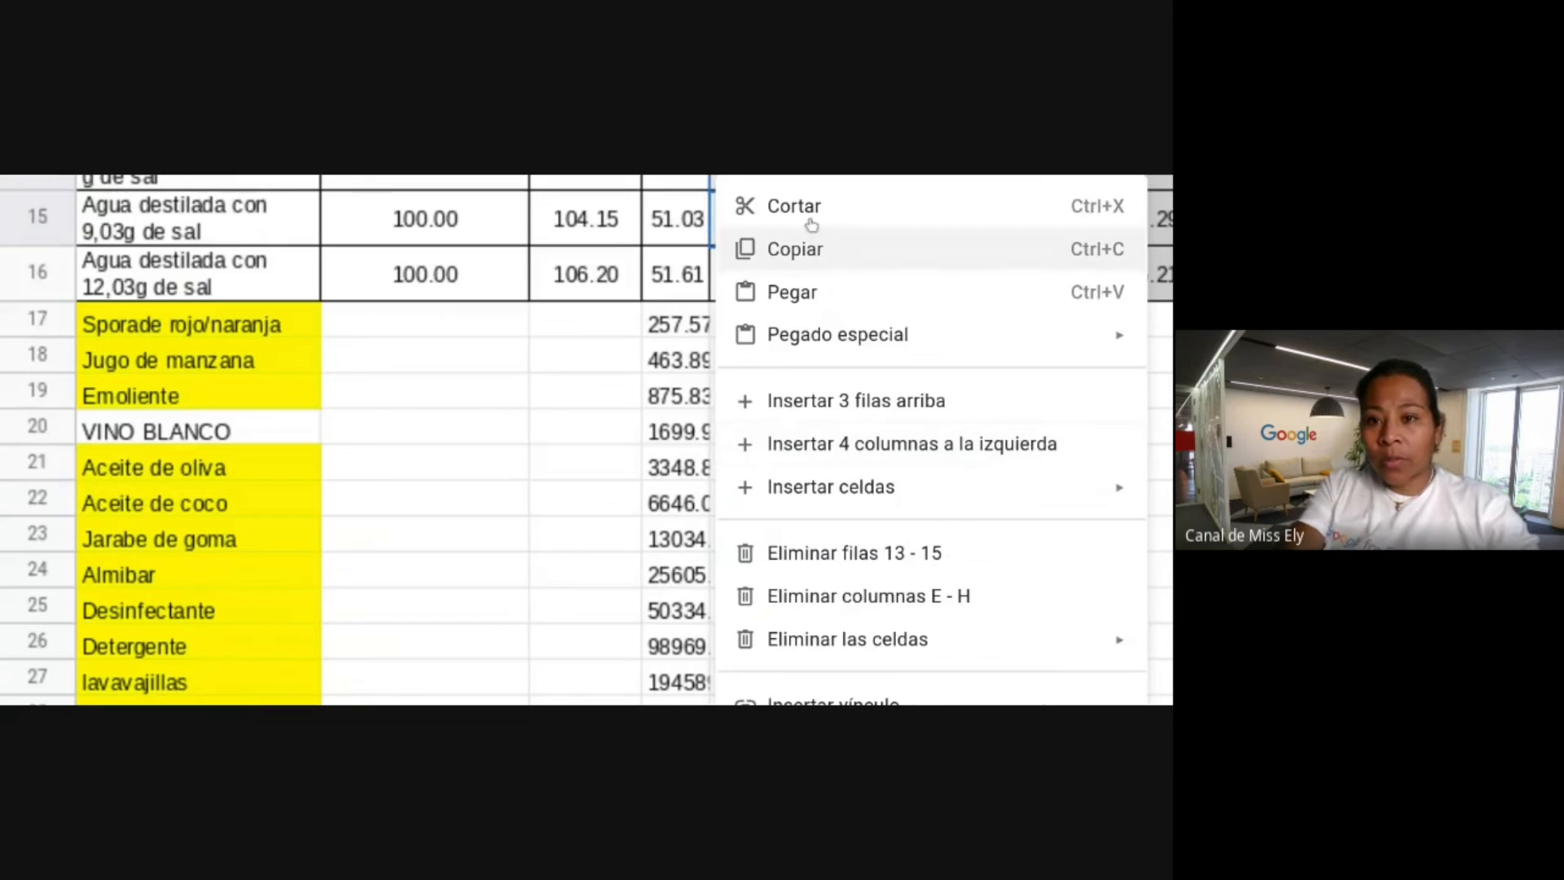
left_click(544, 367)
scroll(546, 375, "up", 2)
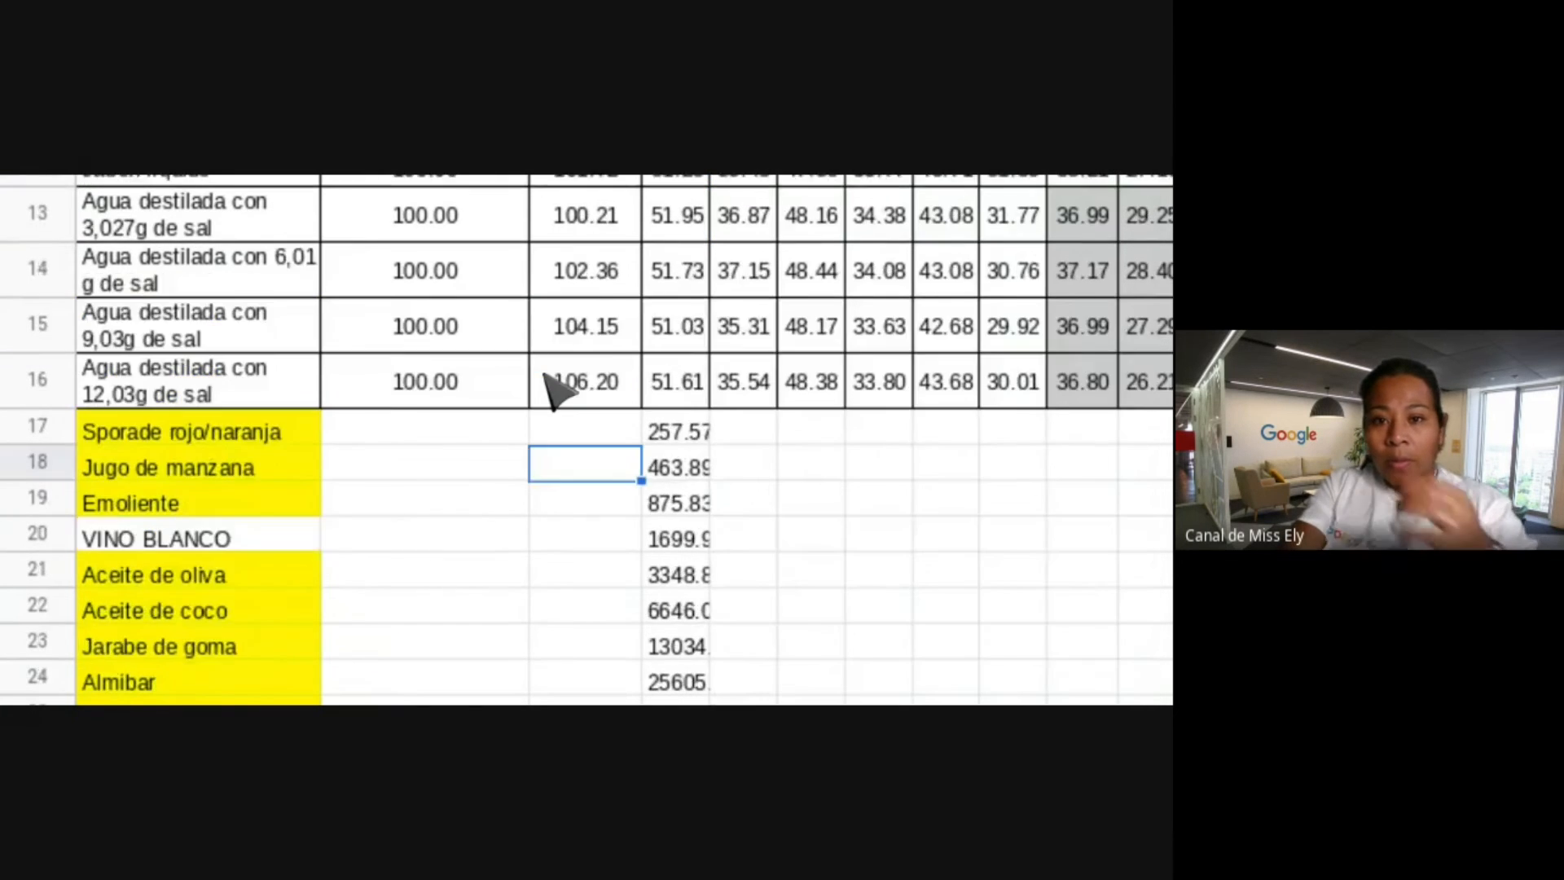
scroll(546, 376, "up", 4)
scroll(546, 376, "right", 6)
scroll(546, 376, "down", 1)
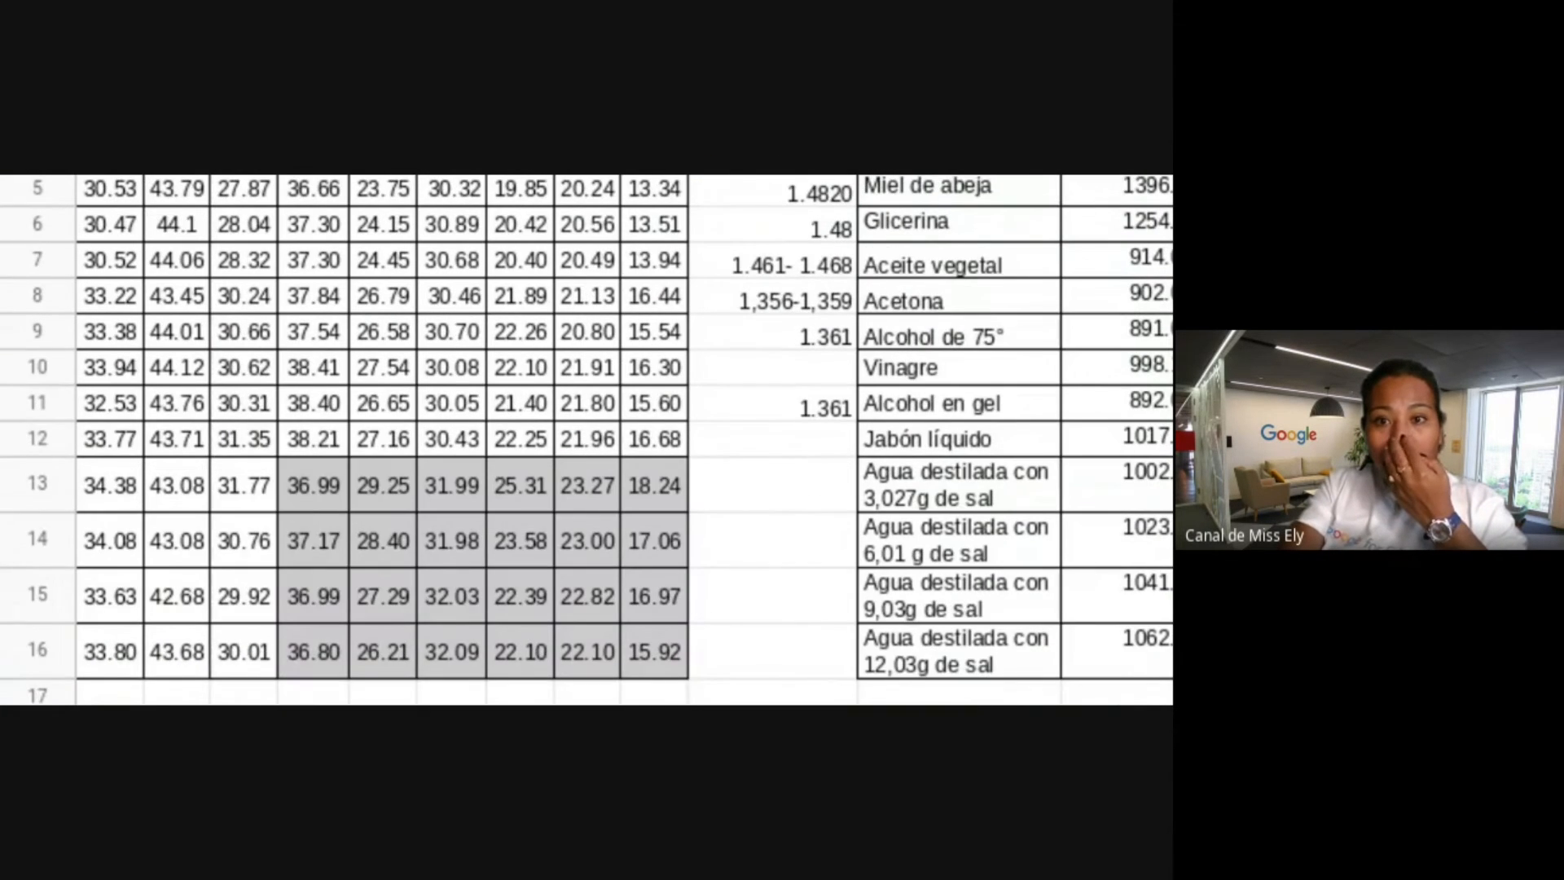
scroll(544, 374, "down", 1)
left_click(543, 373)
left_click_drag(411, 382, 312, 414)
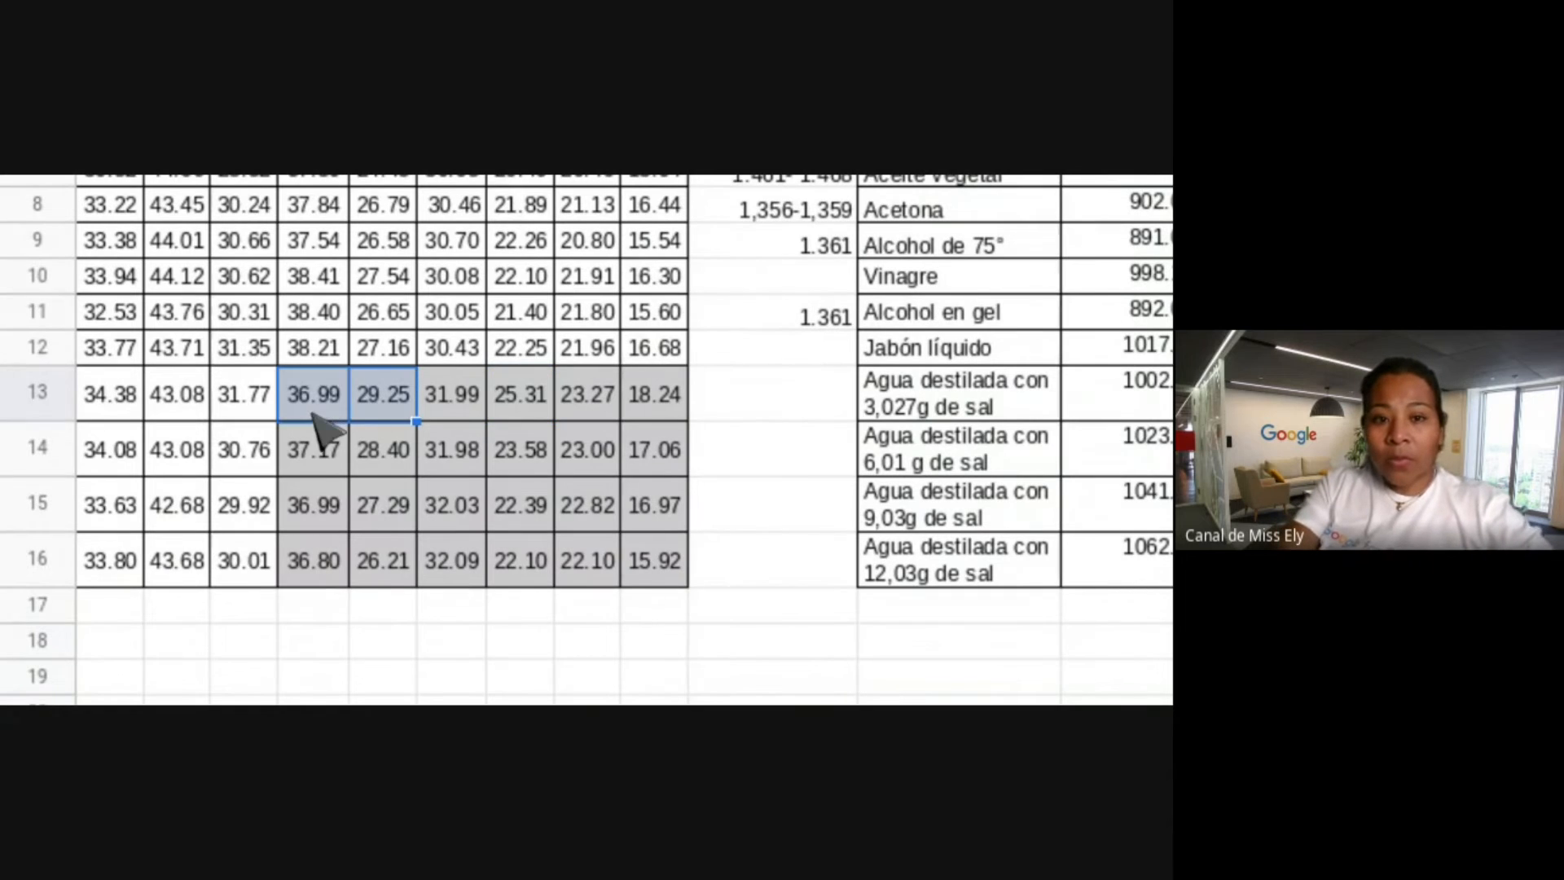
left_click(518, 505)
scroll(453, 493, "up", 2)
scroll(453, 494, "left", 2)
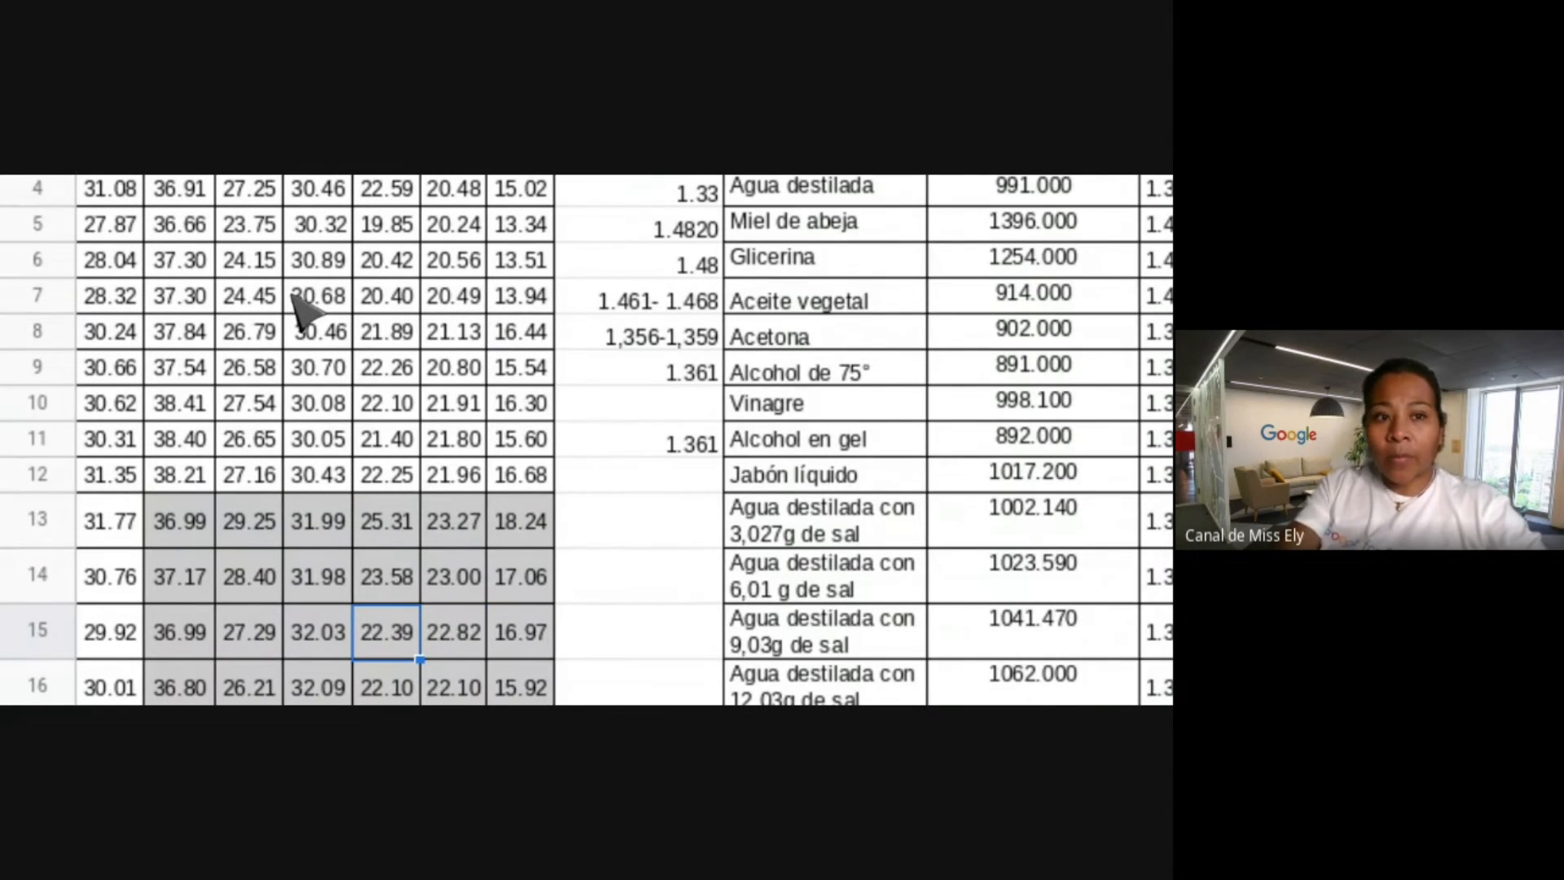
scroll(298, 302, "down", 3)
scroll(301, 301, "up", 3)
scroll(301, 301, "right", 2)
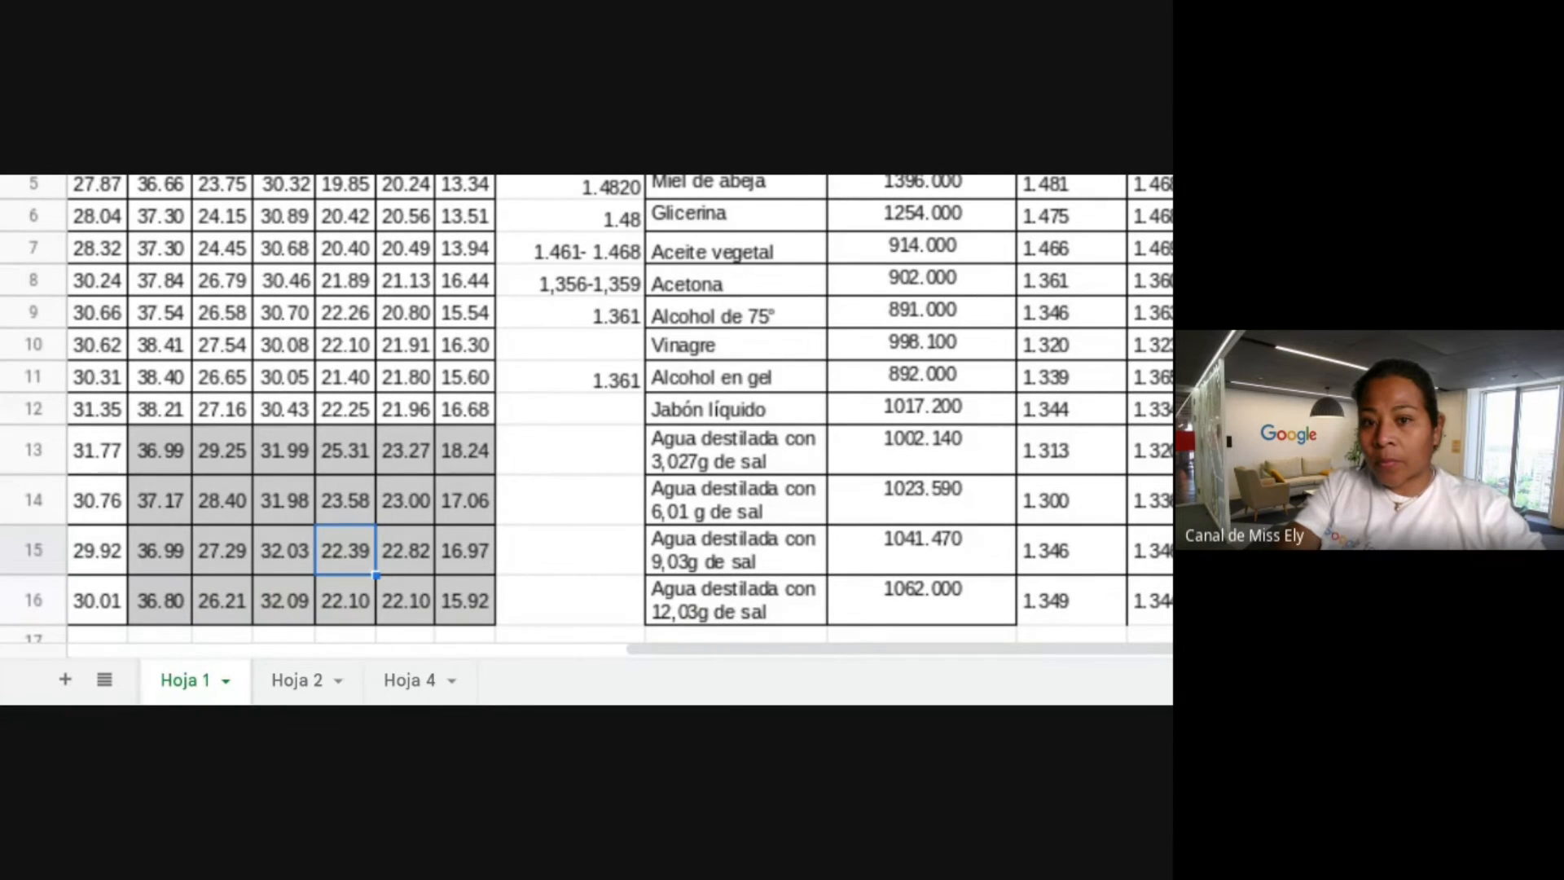
key("ctrl+minus")
key("ctrl+minus")
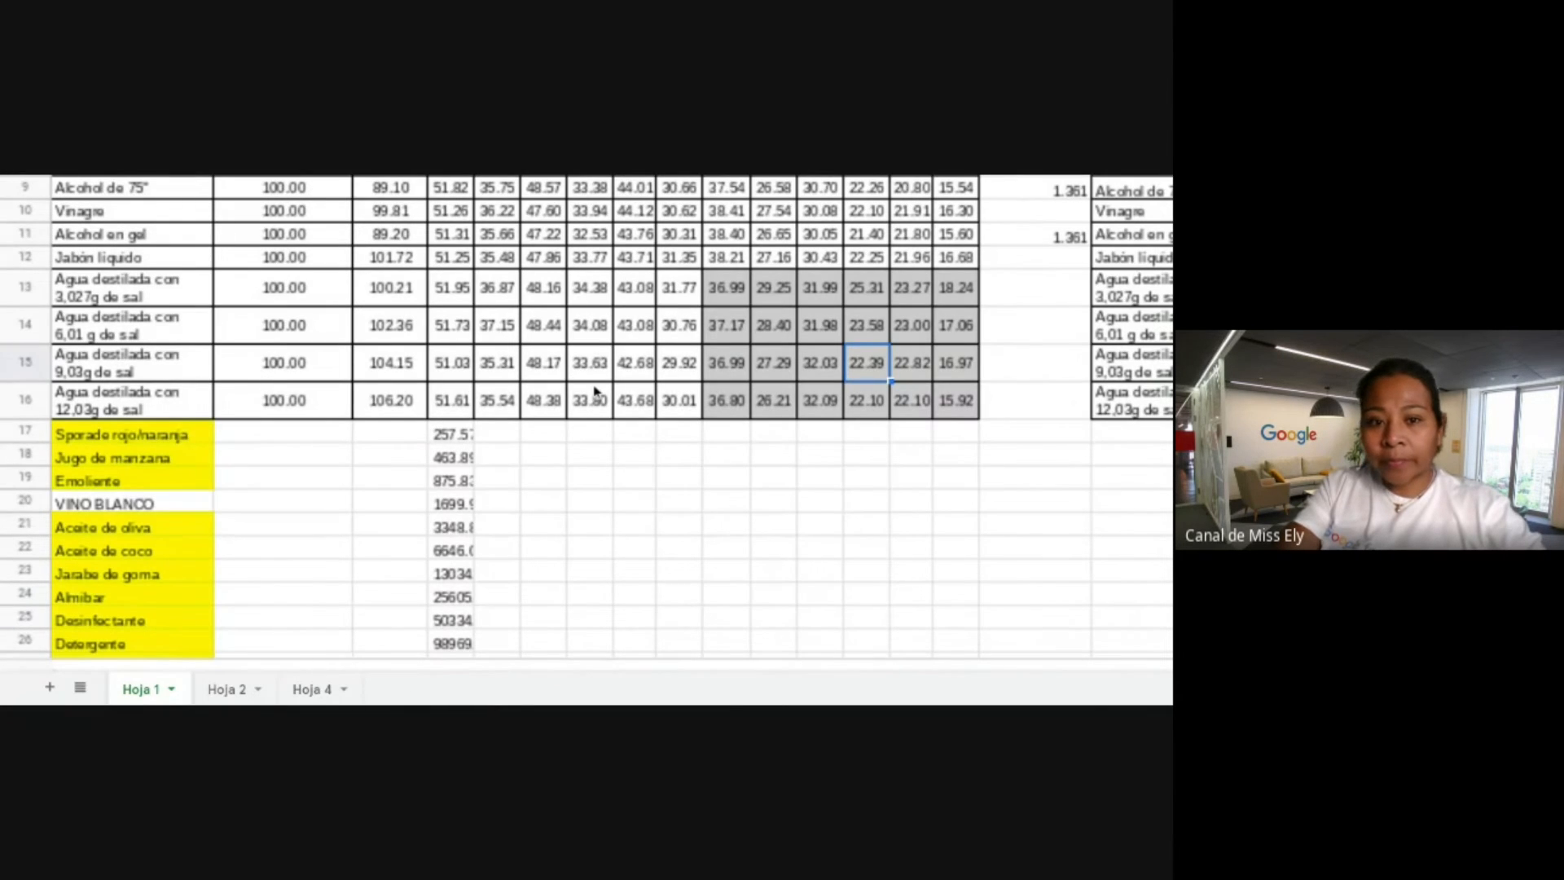
scroll(687, 360, "down", 2)
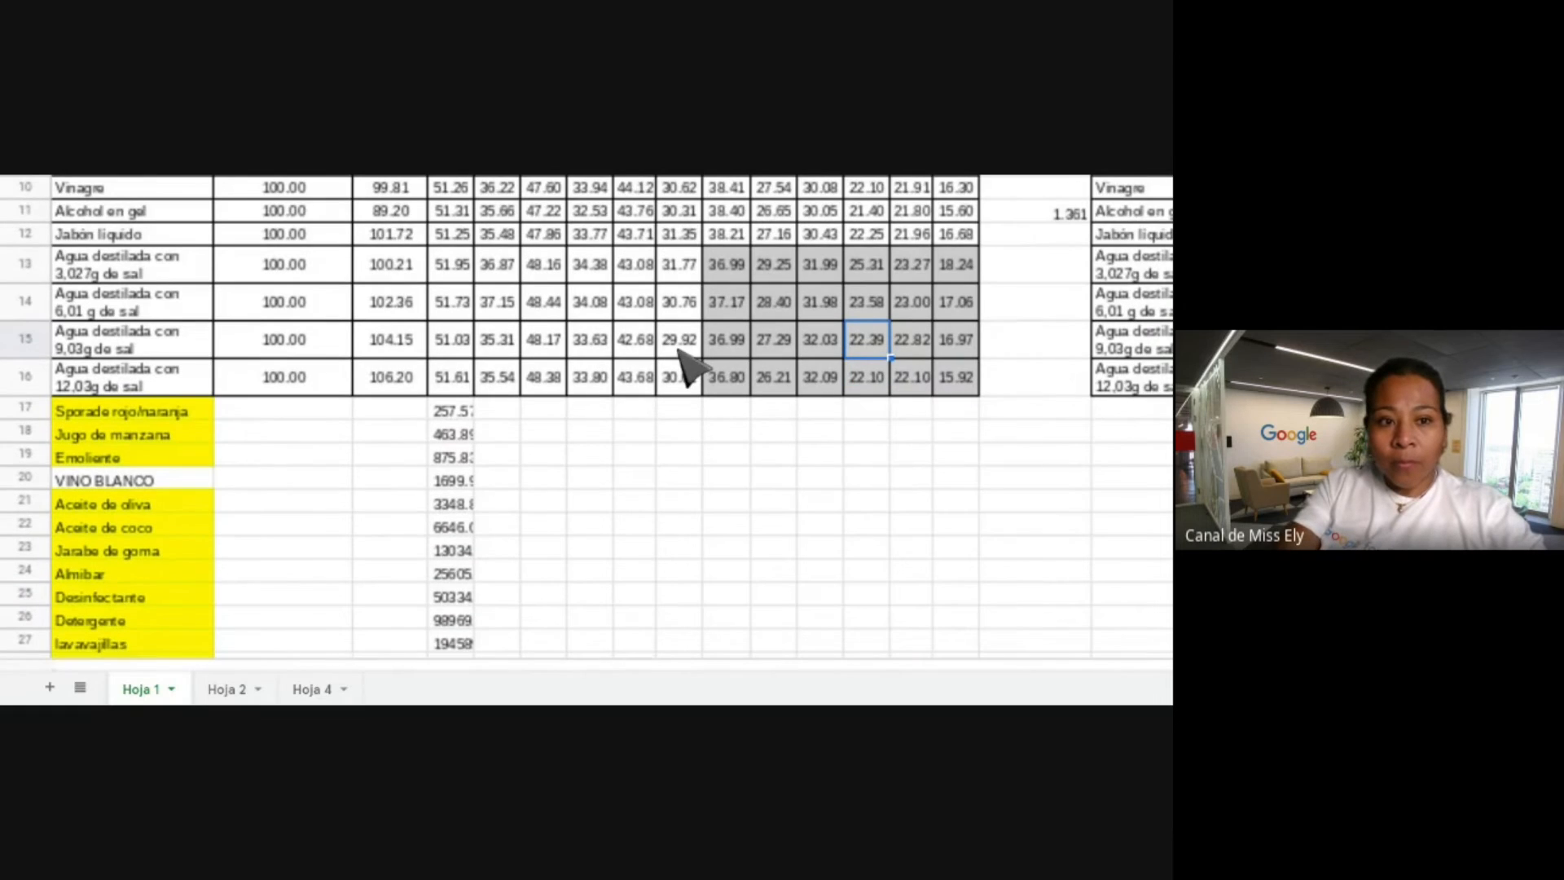
scroll(688, 359, "up", 2)
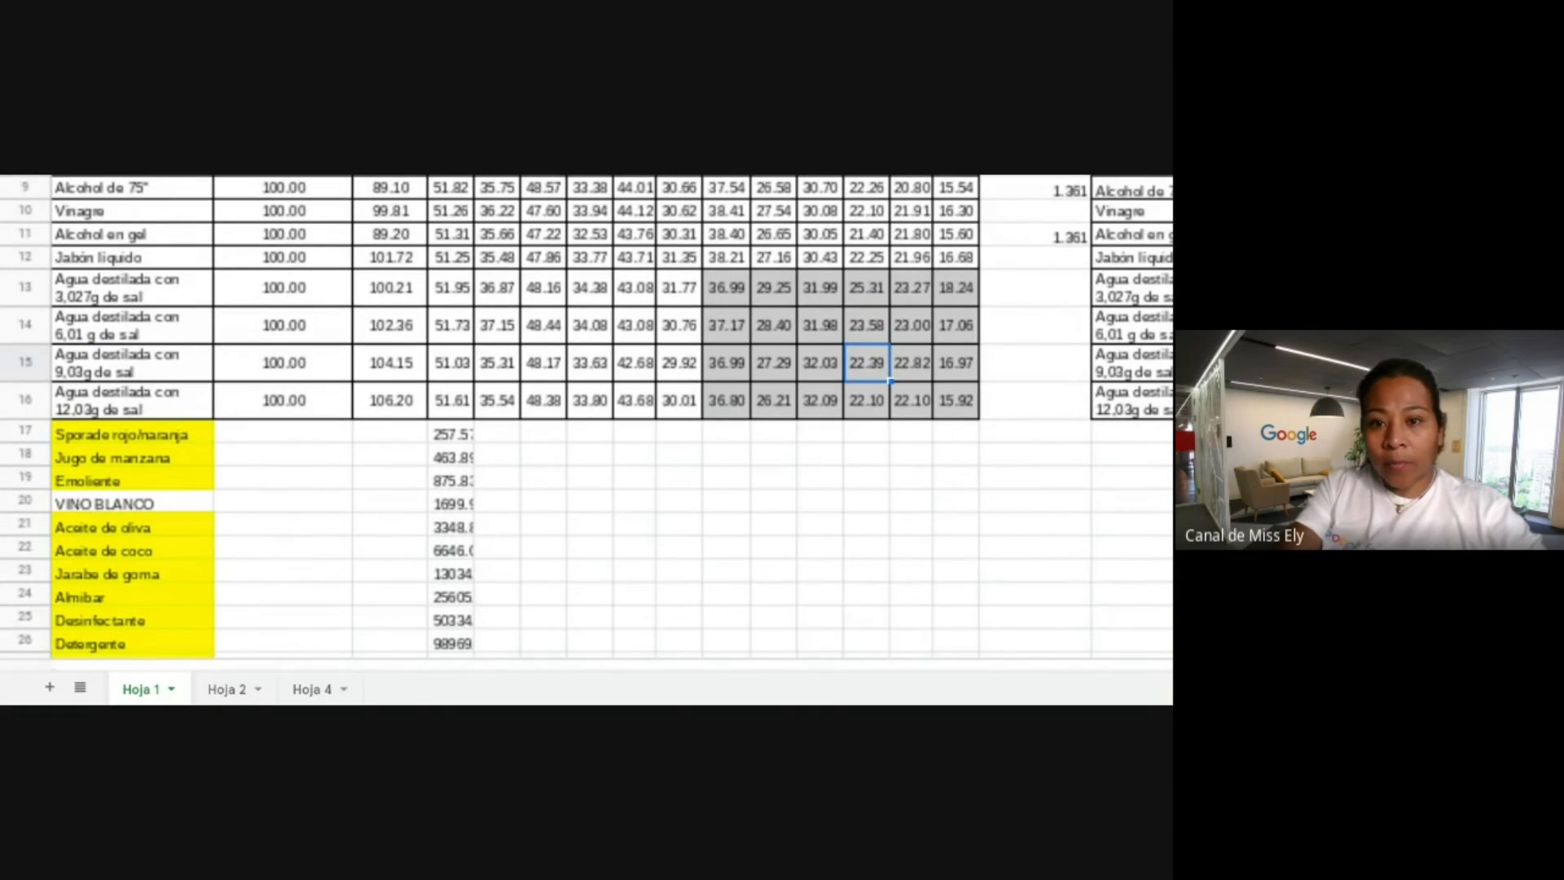
scroll(684, 359, "down", 2)
scroll(684, 359, "up", 2)
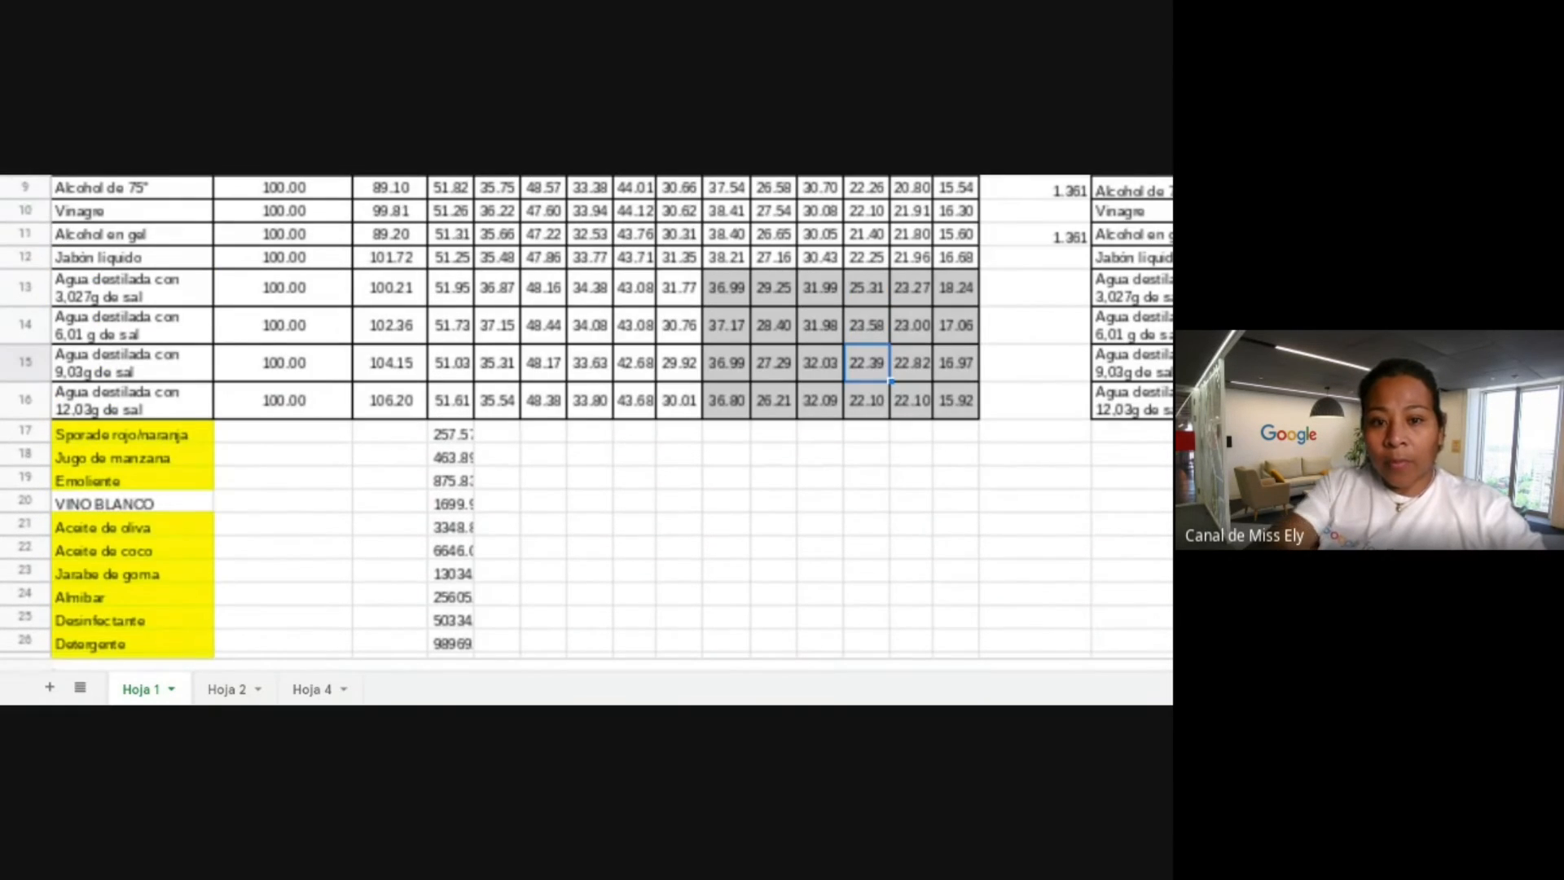
left_click(456, 436)
key("ctrl+Down")
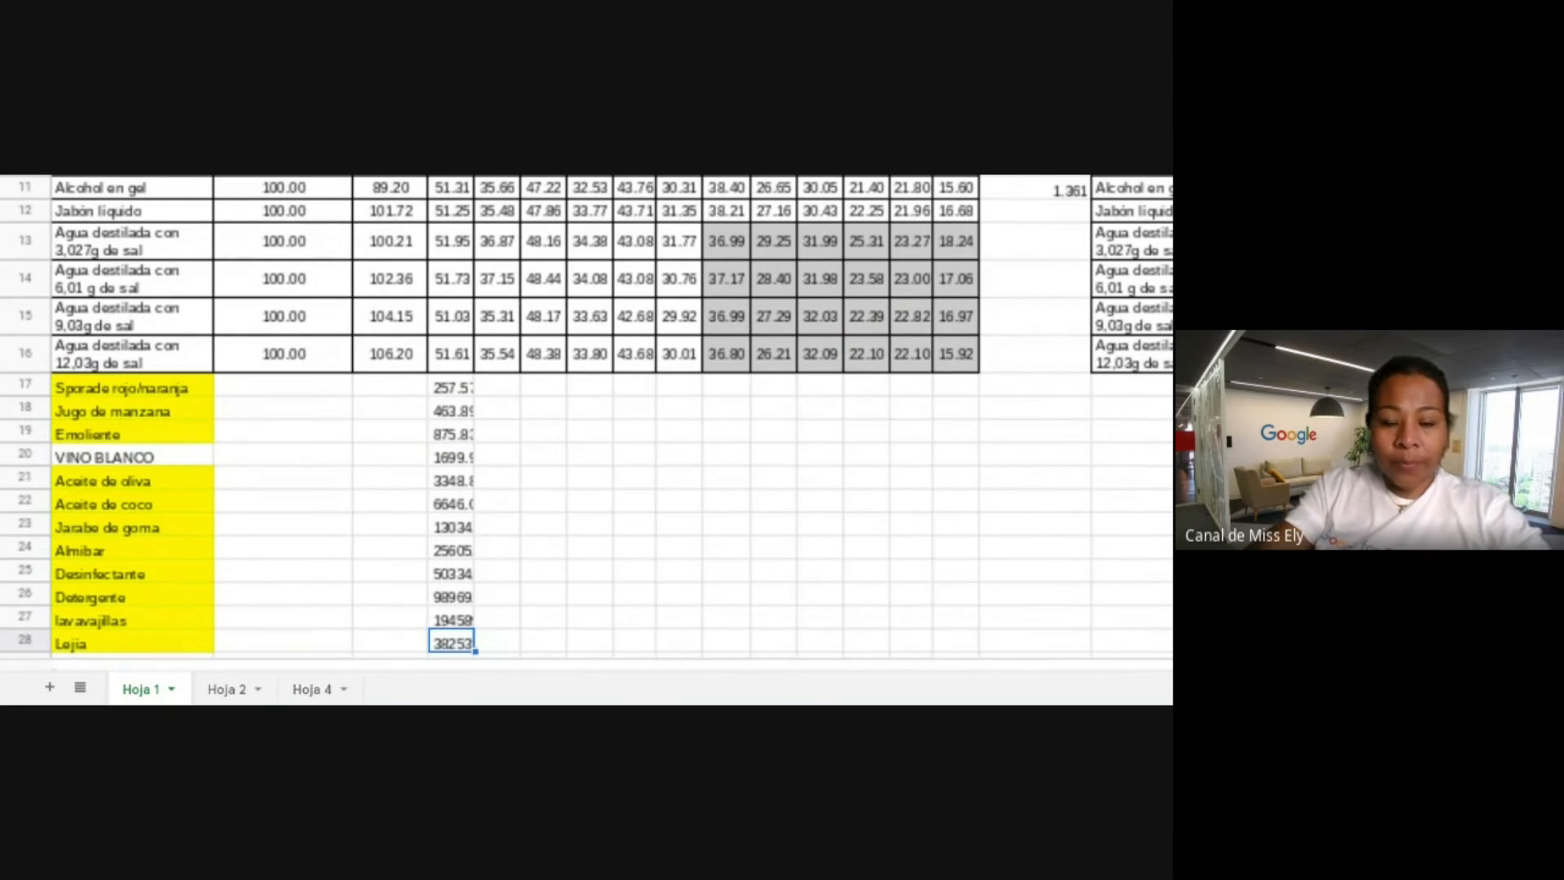
left_click_drag(452, 390, 453, 601)
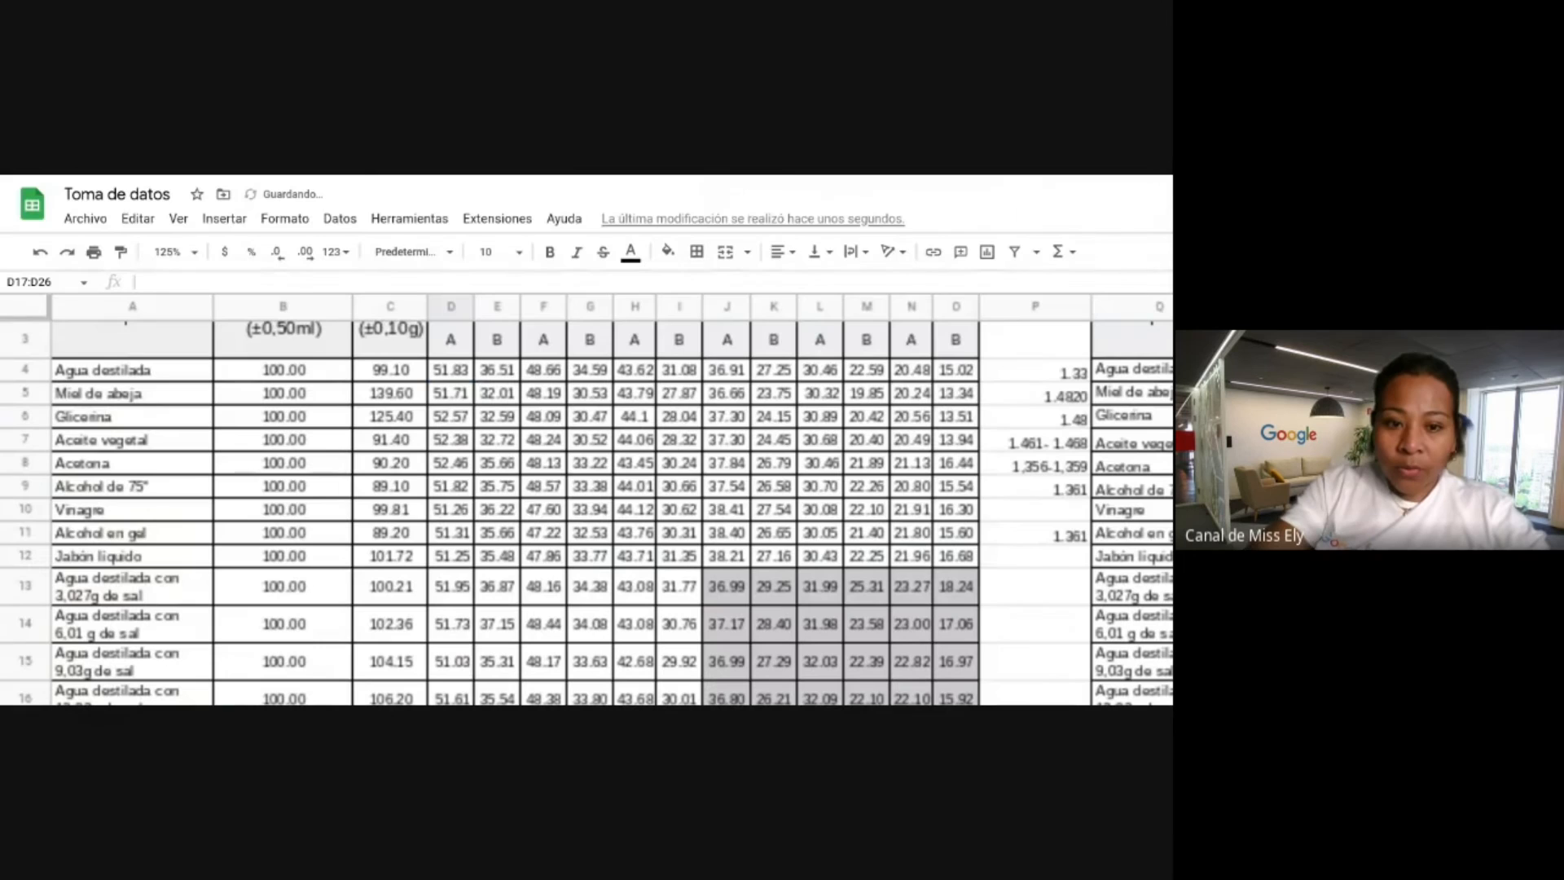
scroll(438, 582, "up", 1)
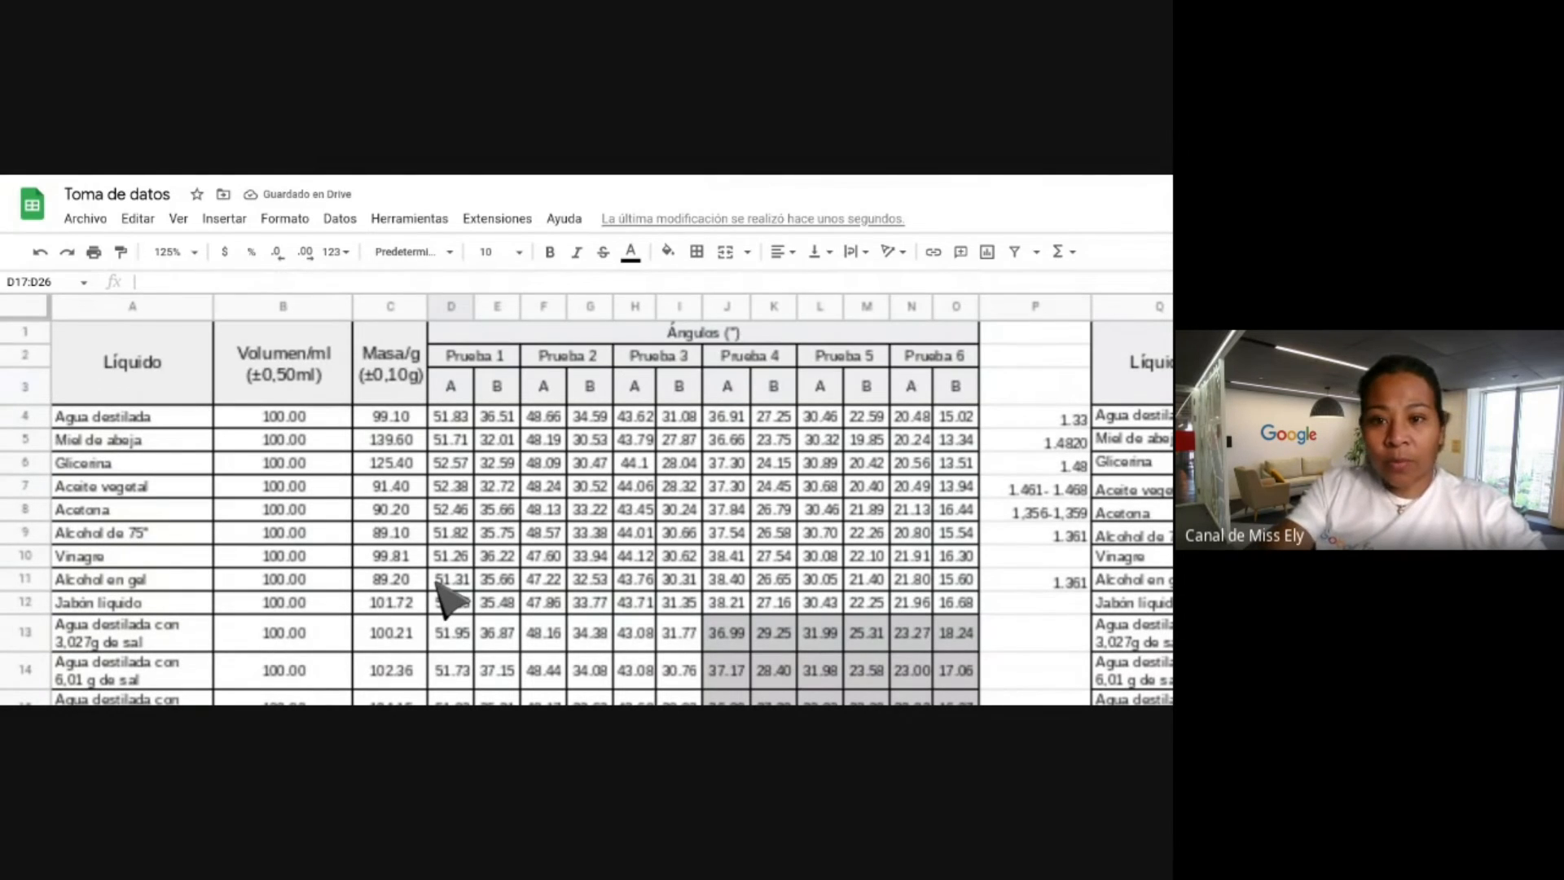
scroll(438, 585, "down", 4)
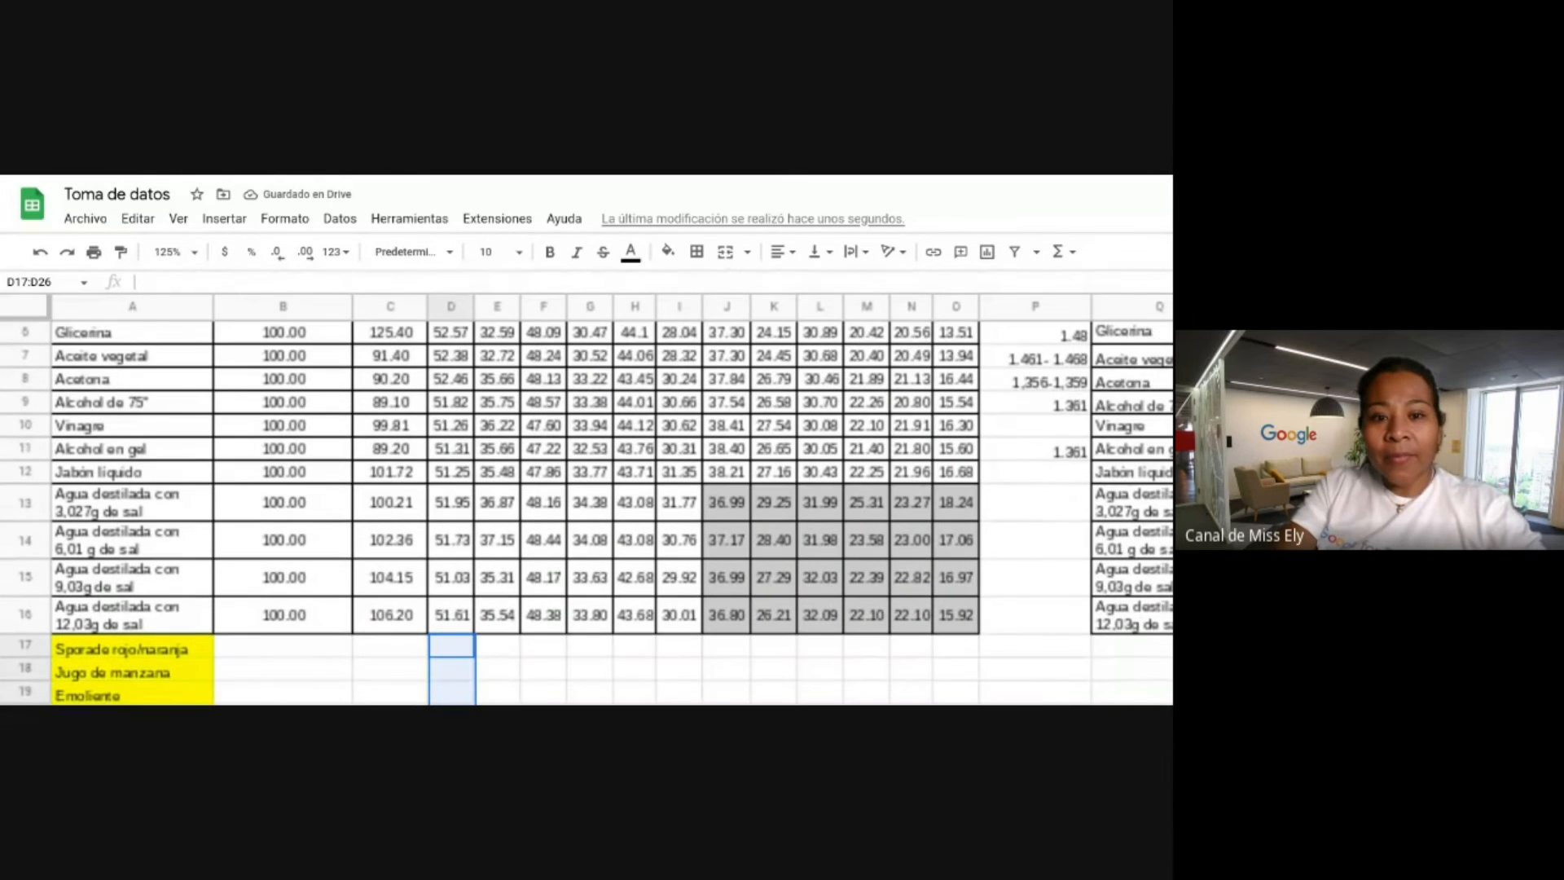
Enter =SUMA(D4:D17) in D18 and confirm the column D total of 672.91.
left_click(447, 643)
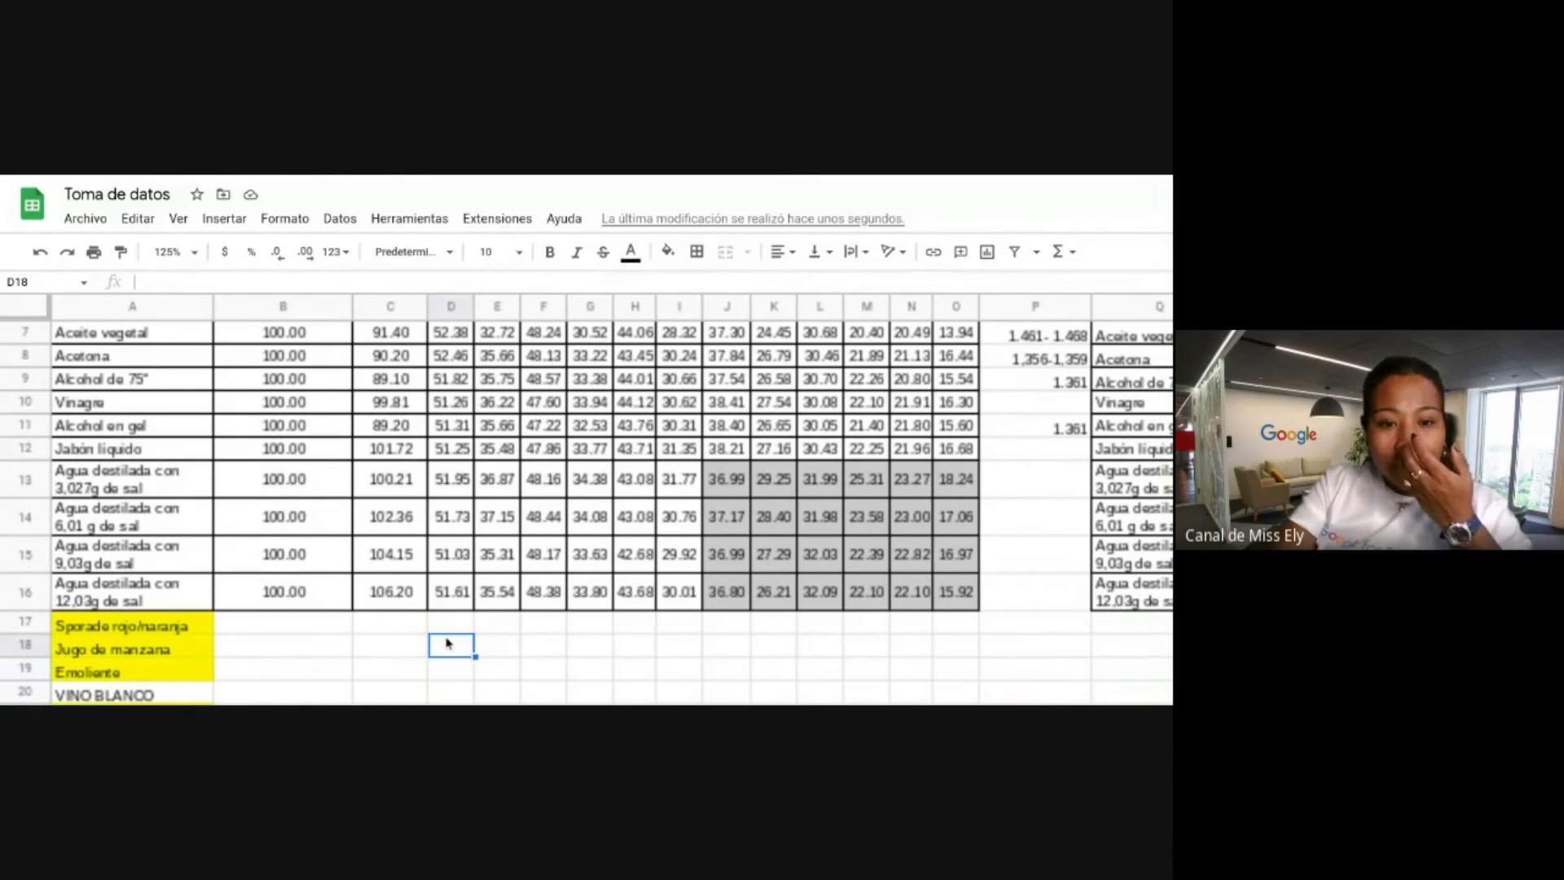
type("=s")
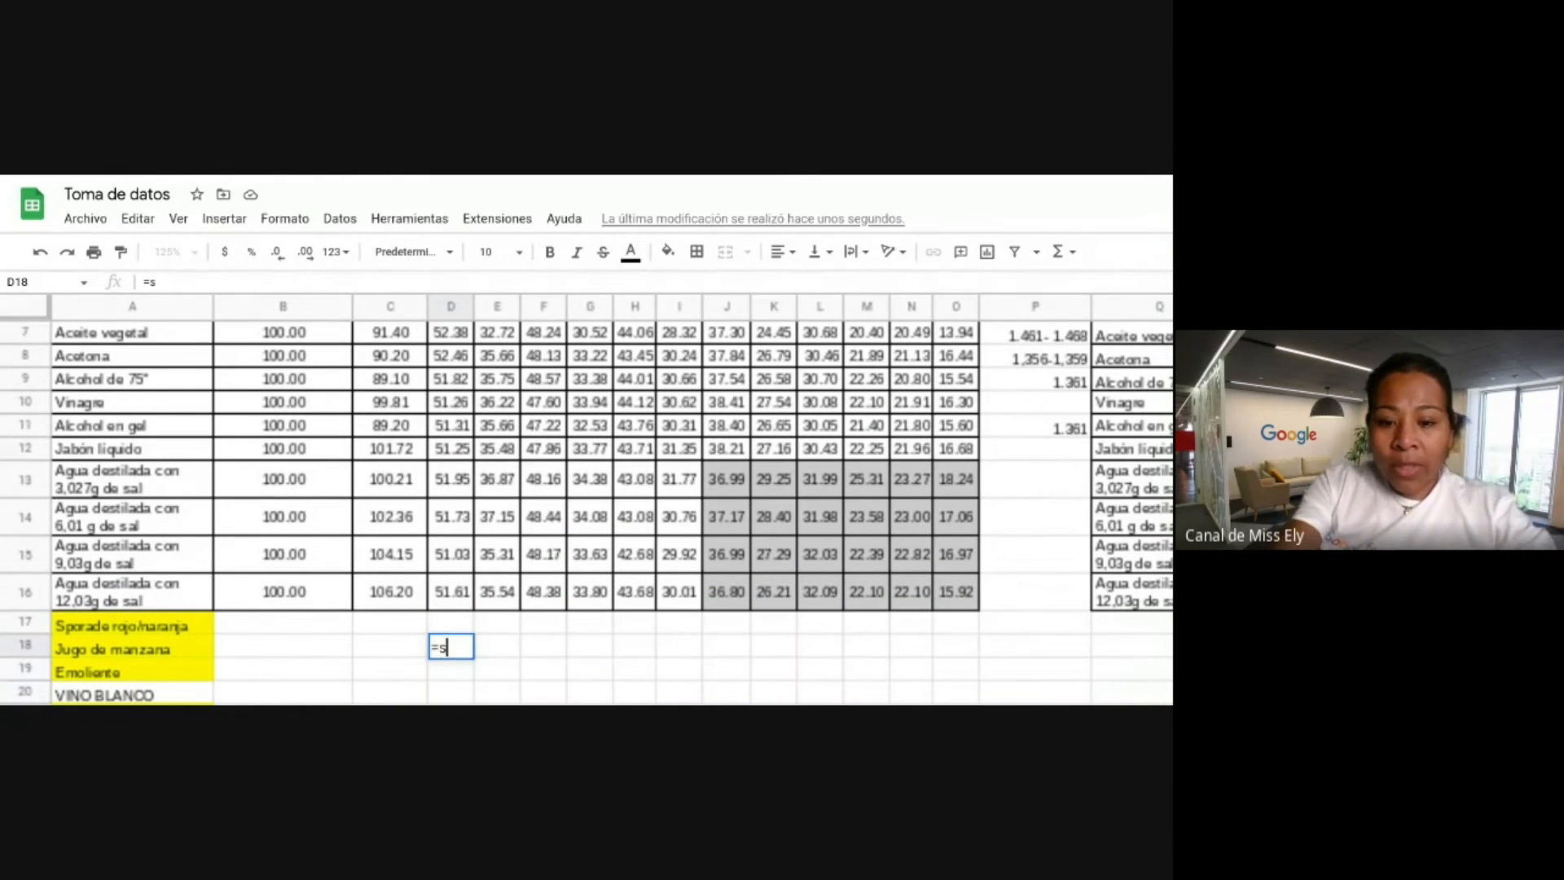
type("uma(D4:D17")
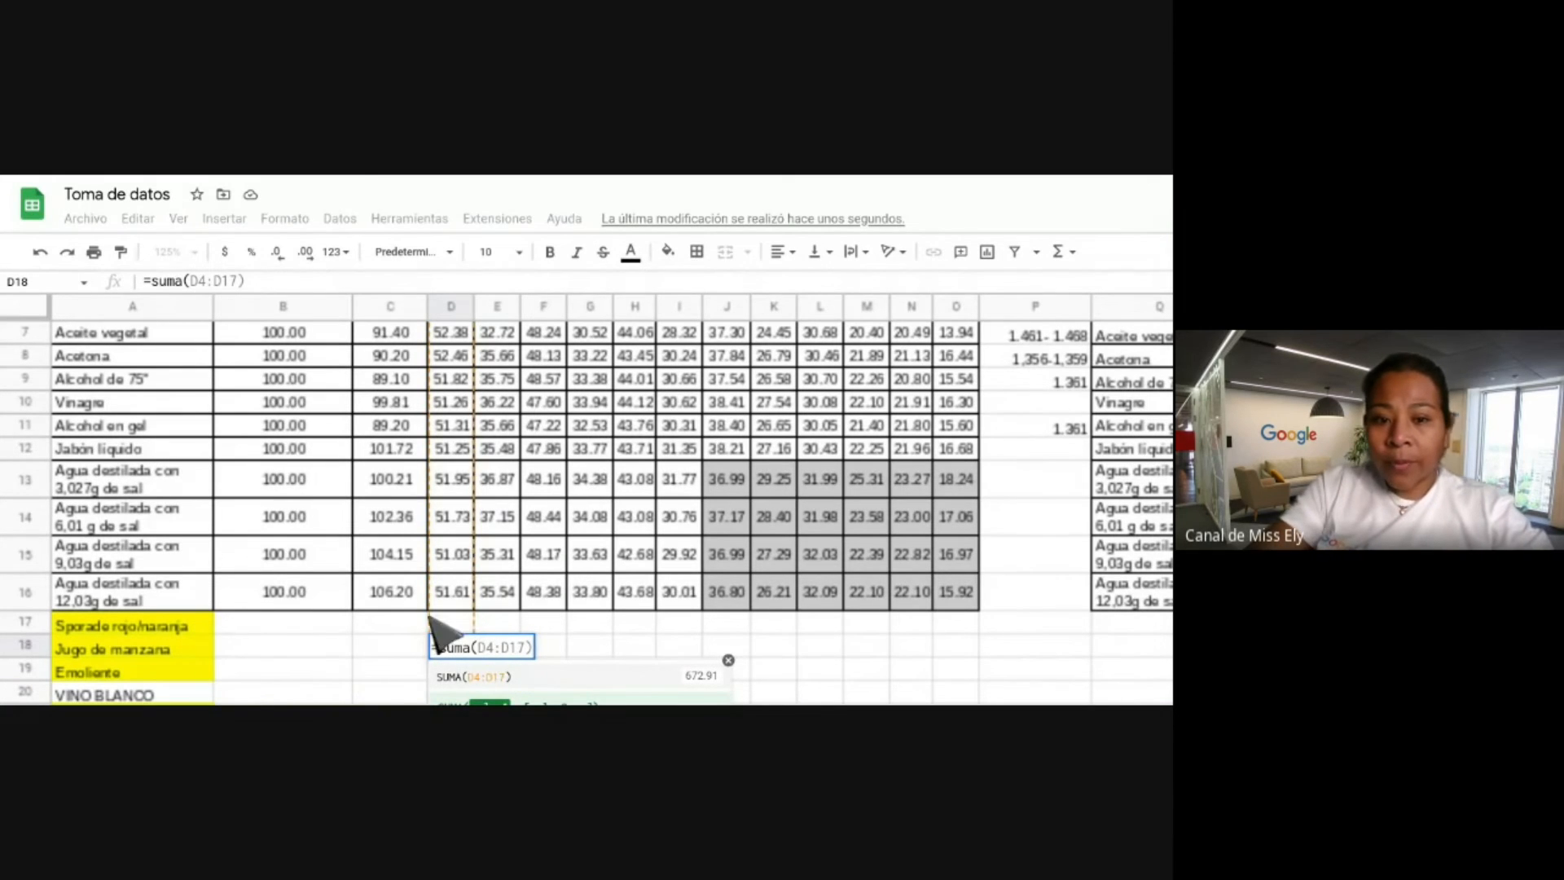
type("(")
scroll(456, 613, "up", 1)
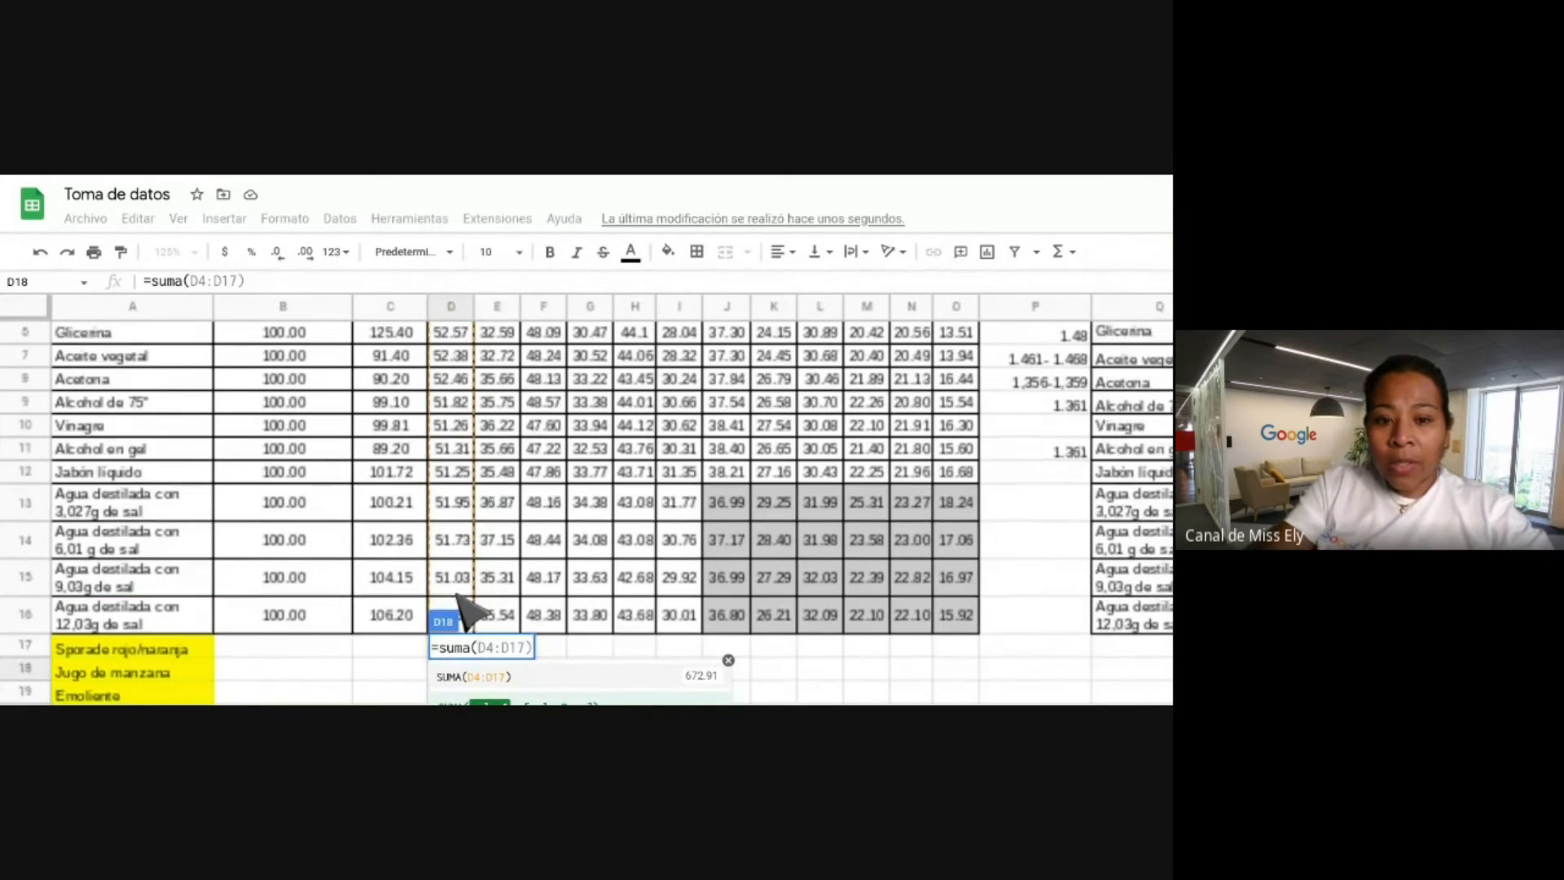
scroll(468, 610, "up", 1)
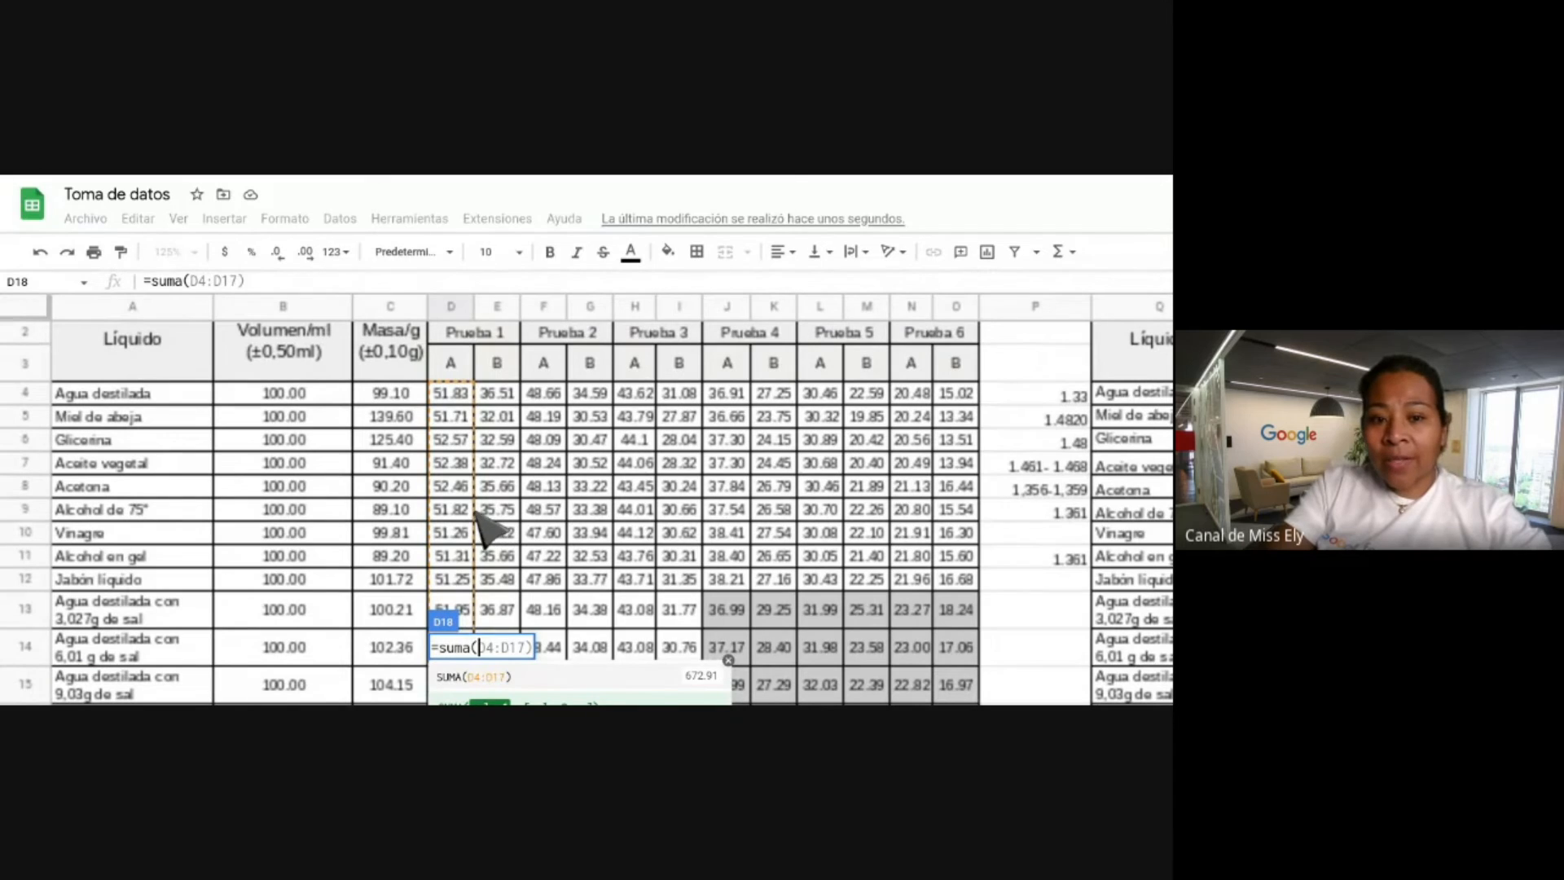
scroll(481, 529, "down", 3)
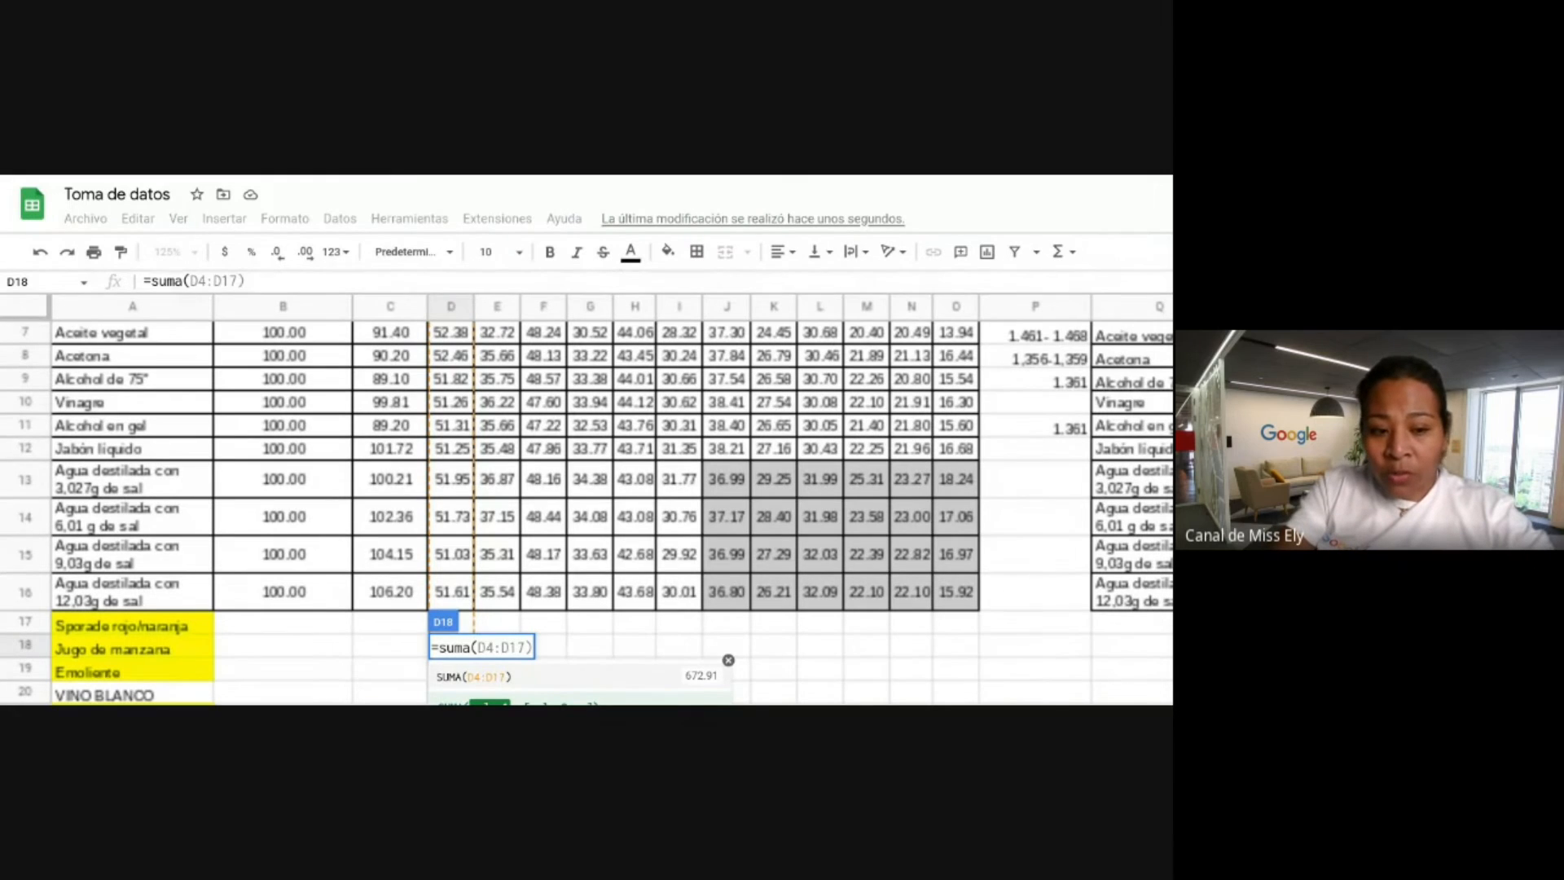
left_click(476, 676)
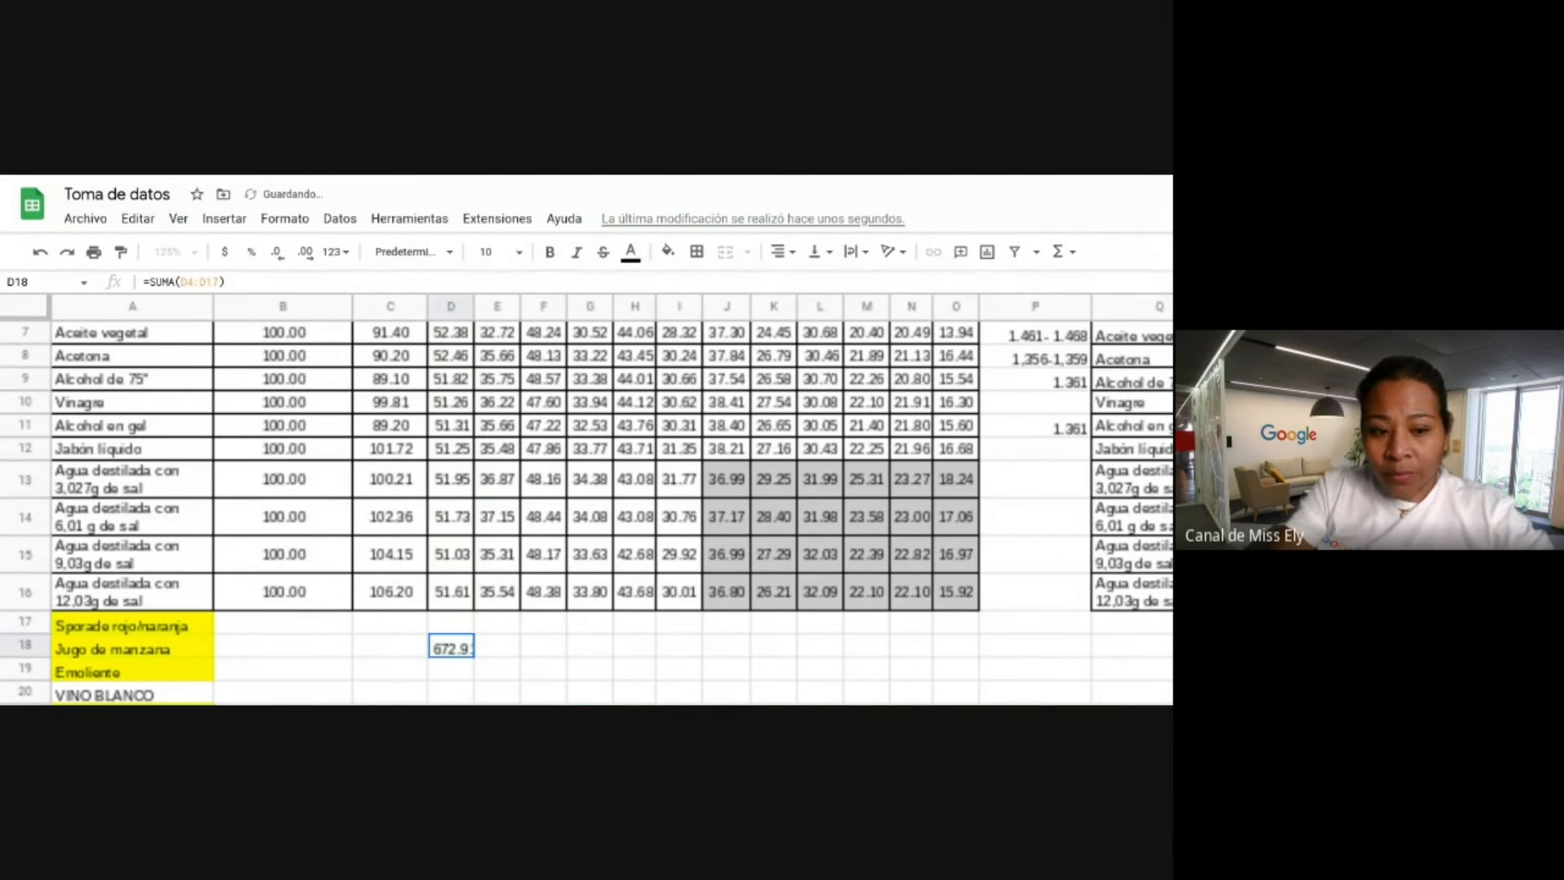
double_click(463, 652)
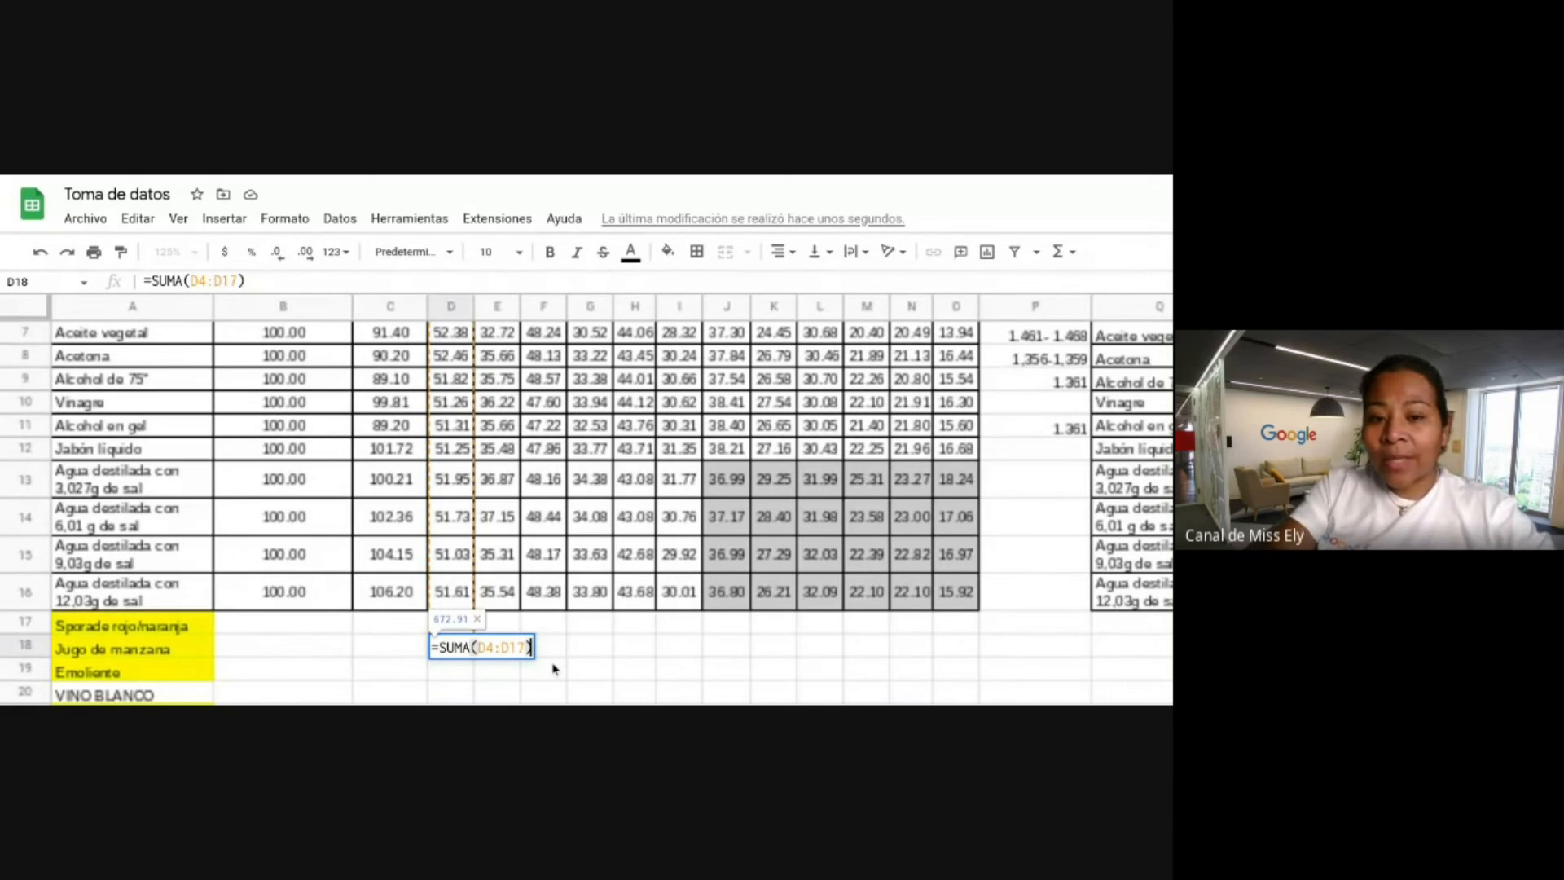
scroll(553, 669, "up", 1)
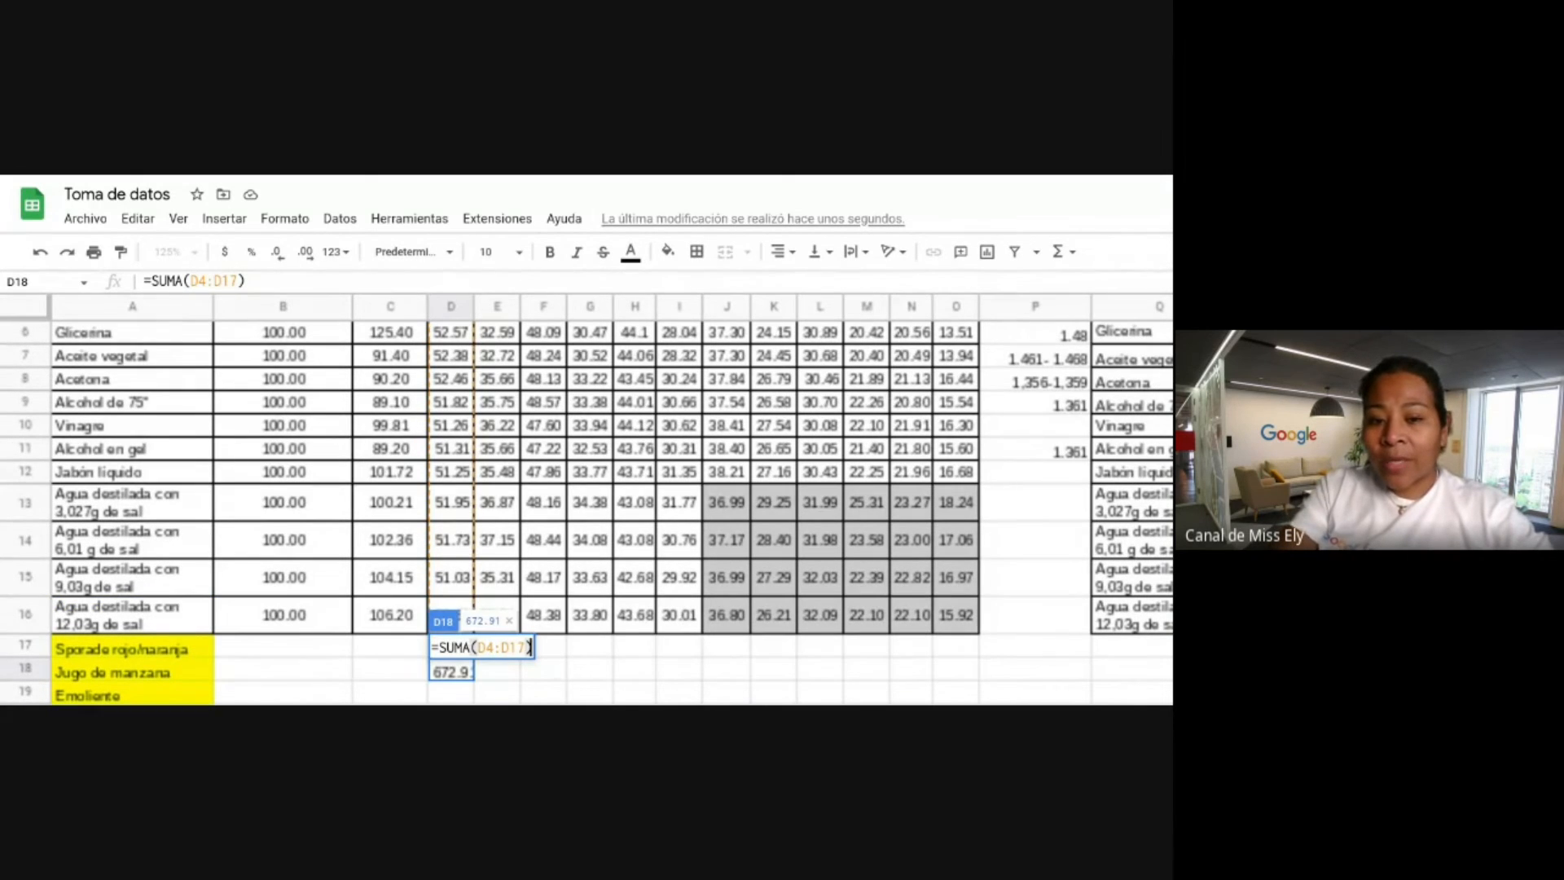
key("Return")
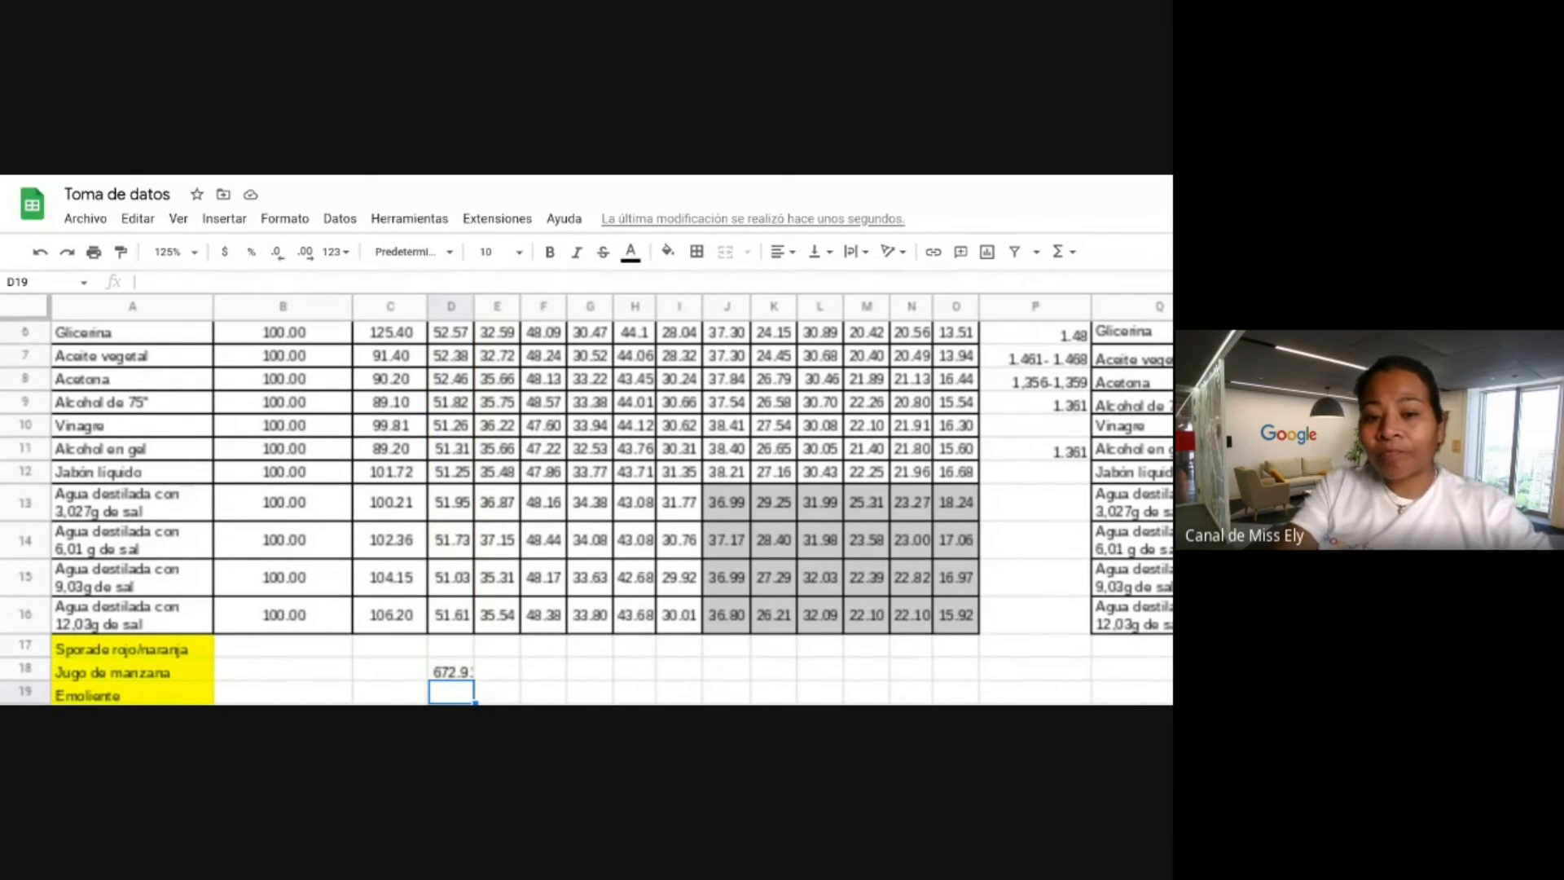
left_click(455, 678)
scroll(455, 678, "down", 1)
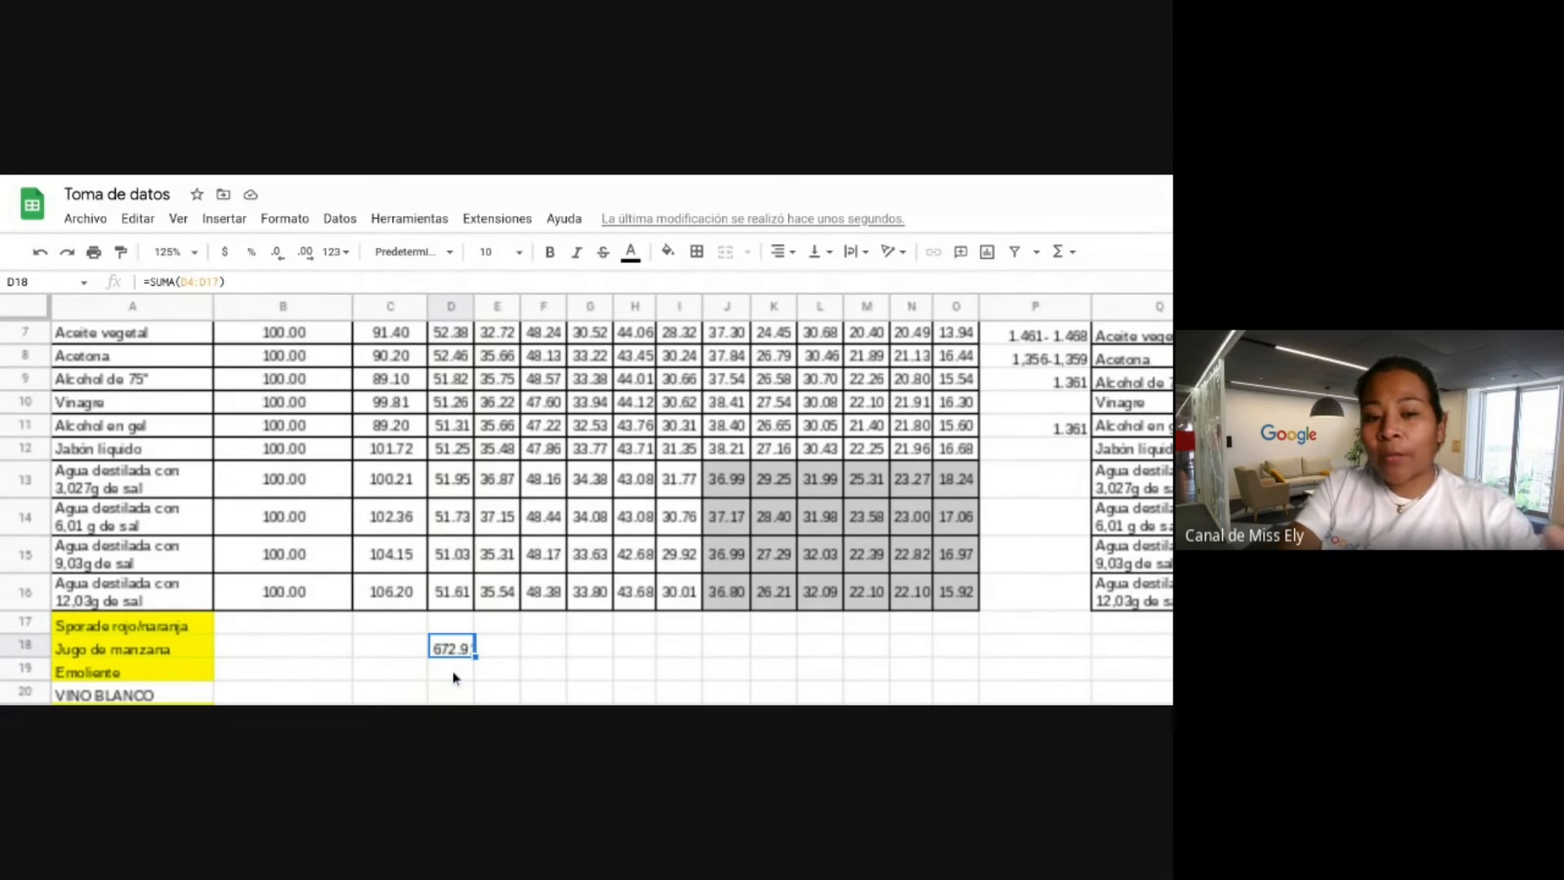
Average E4:E17 in cell E18 with =PROMEDIO(E4:E17), giving 35.19.
left_click(499, 648)
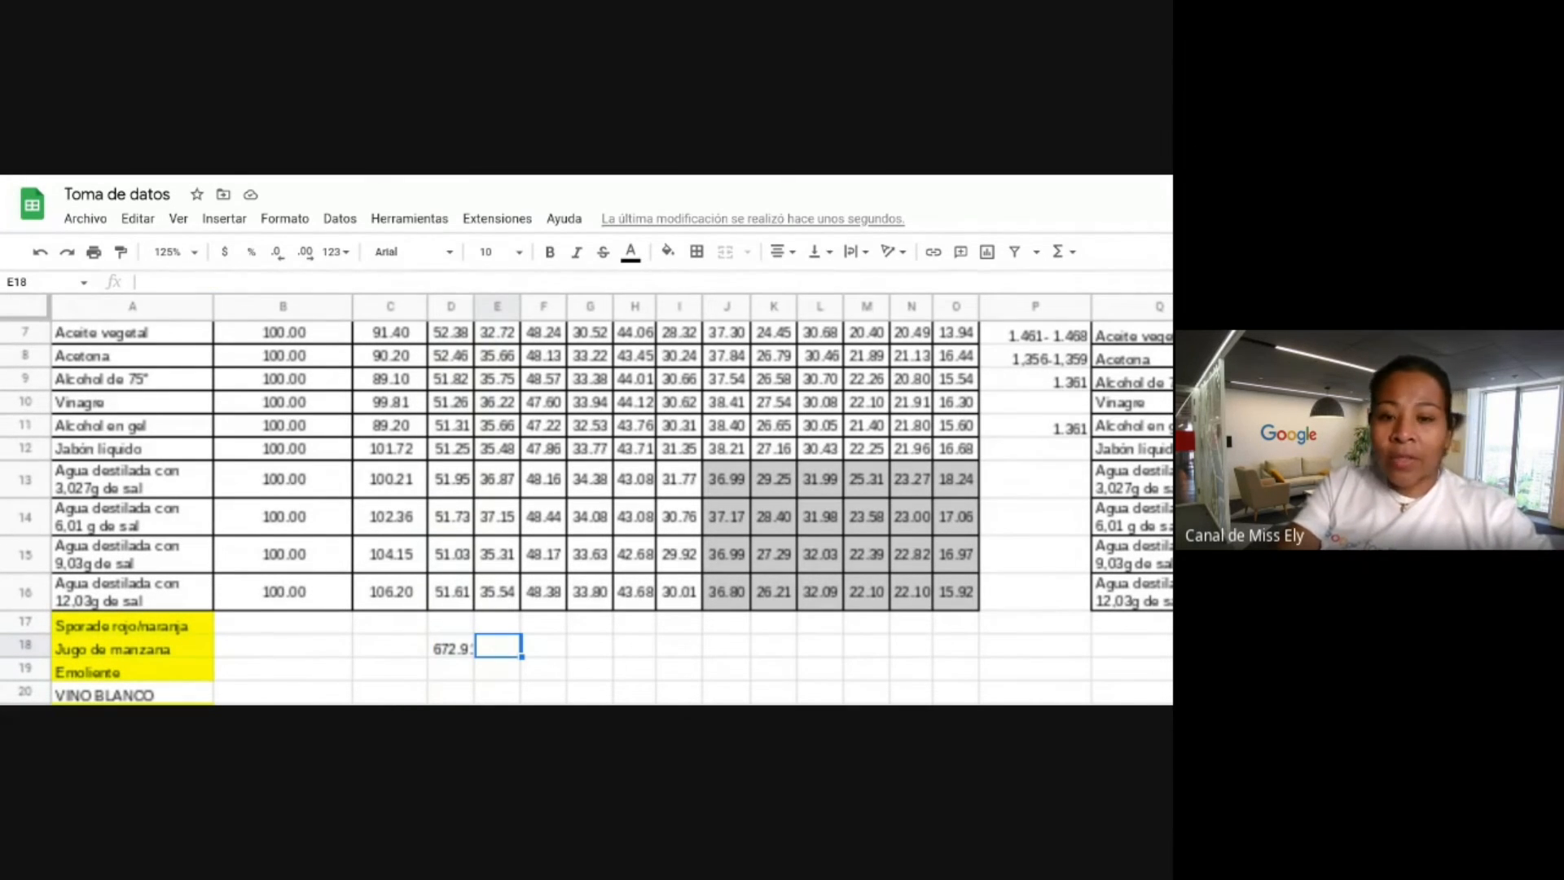
type("=p")
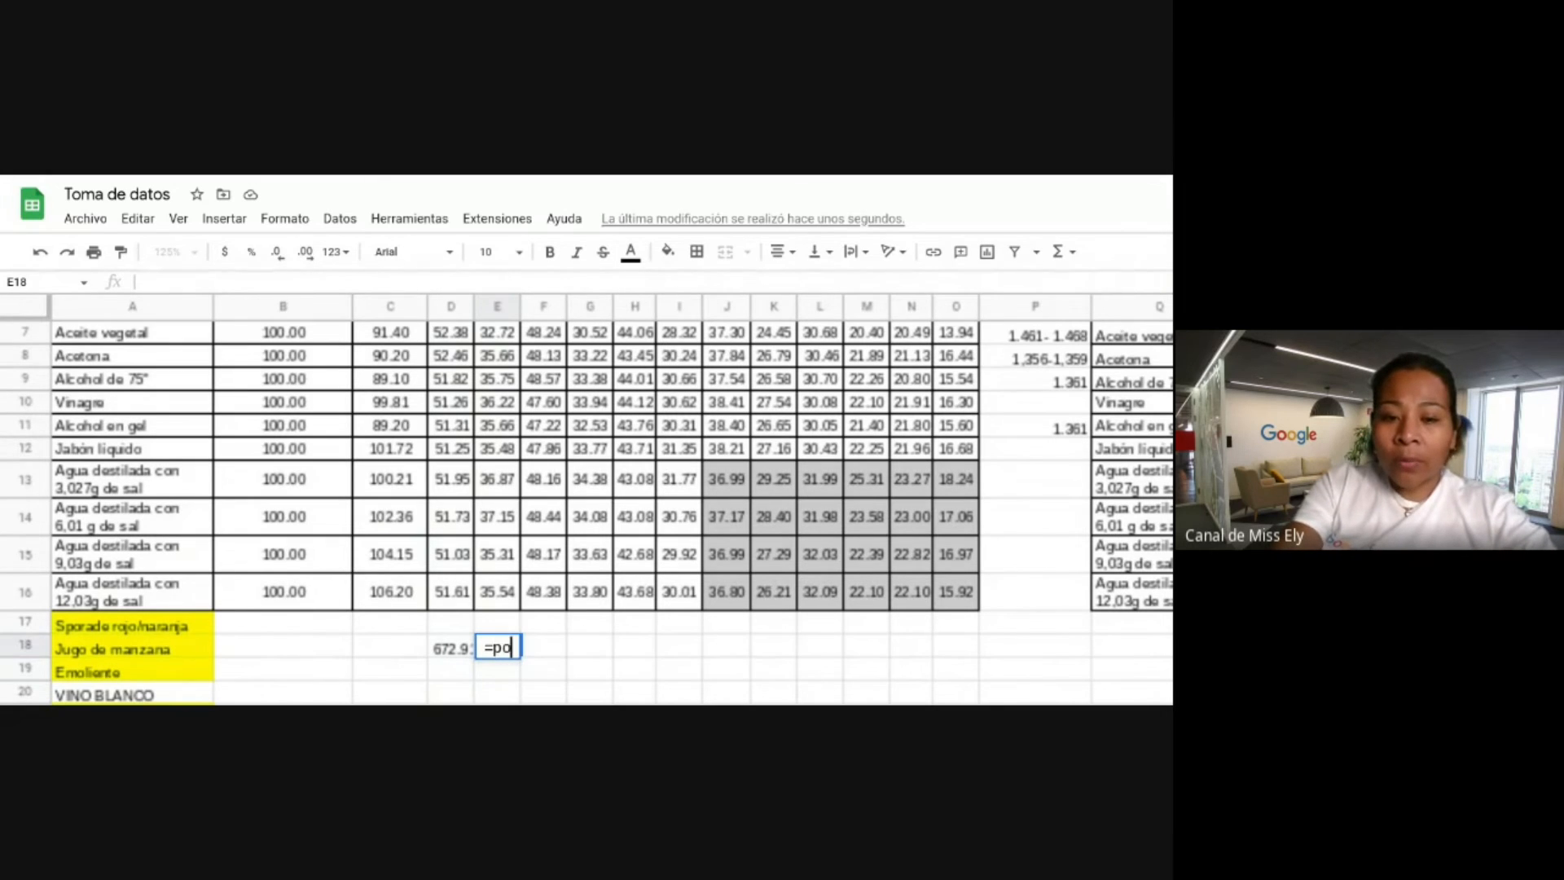
type("ro")
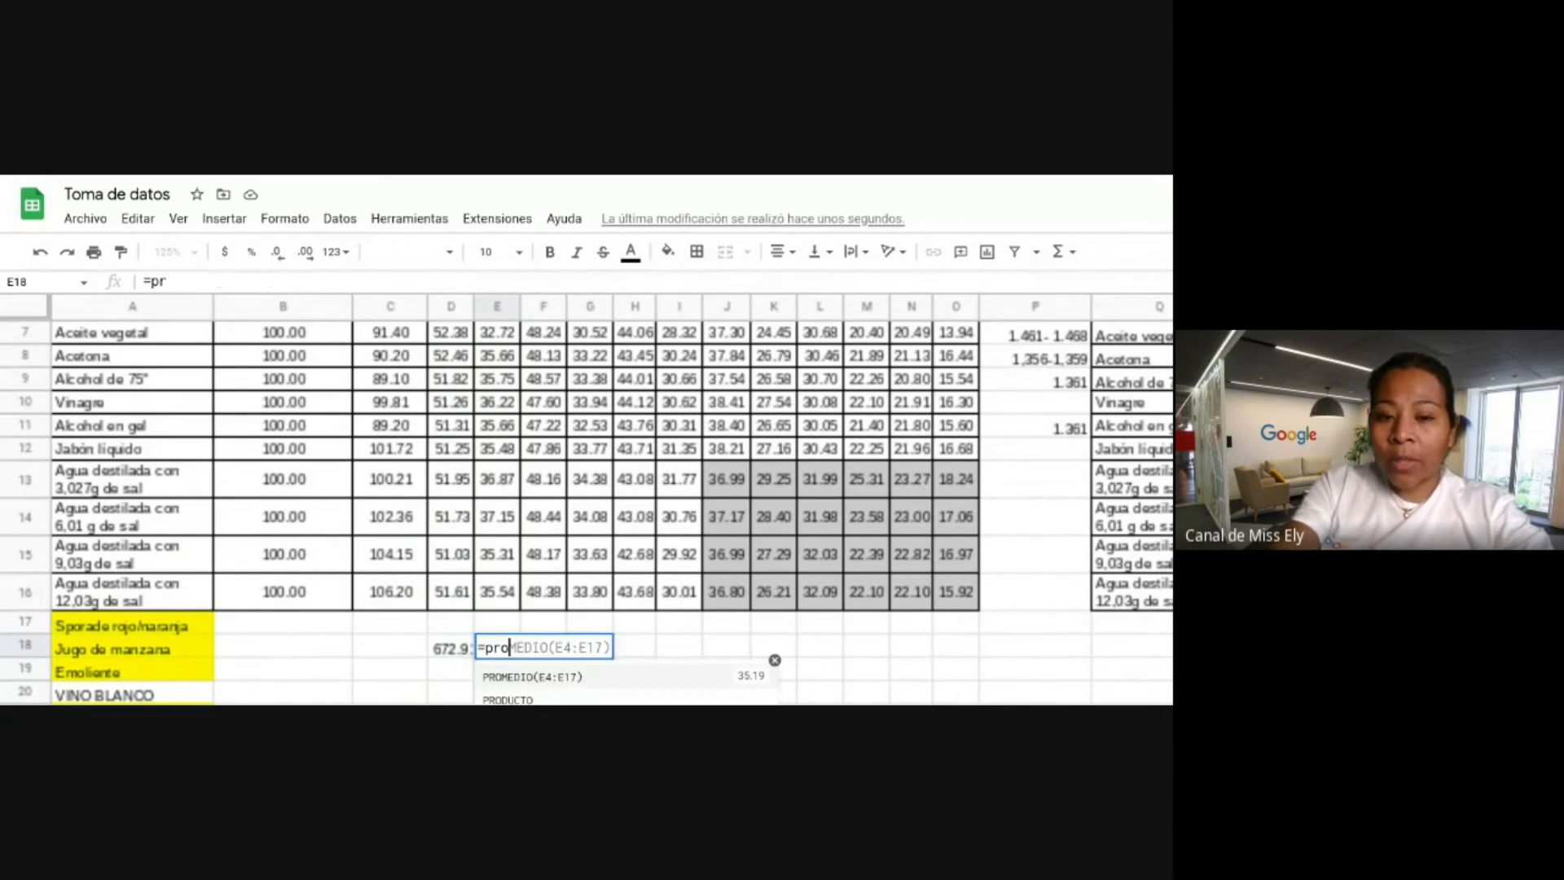
type("medio(")
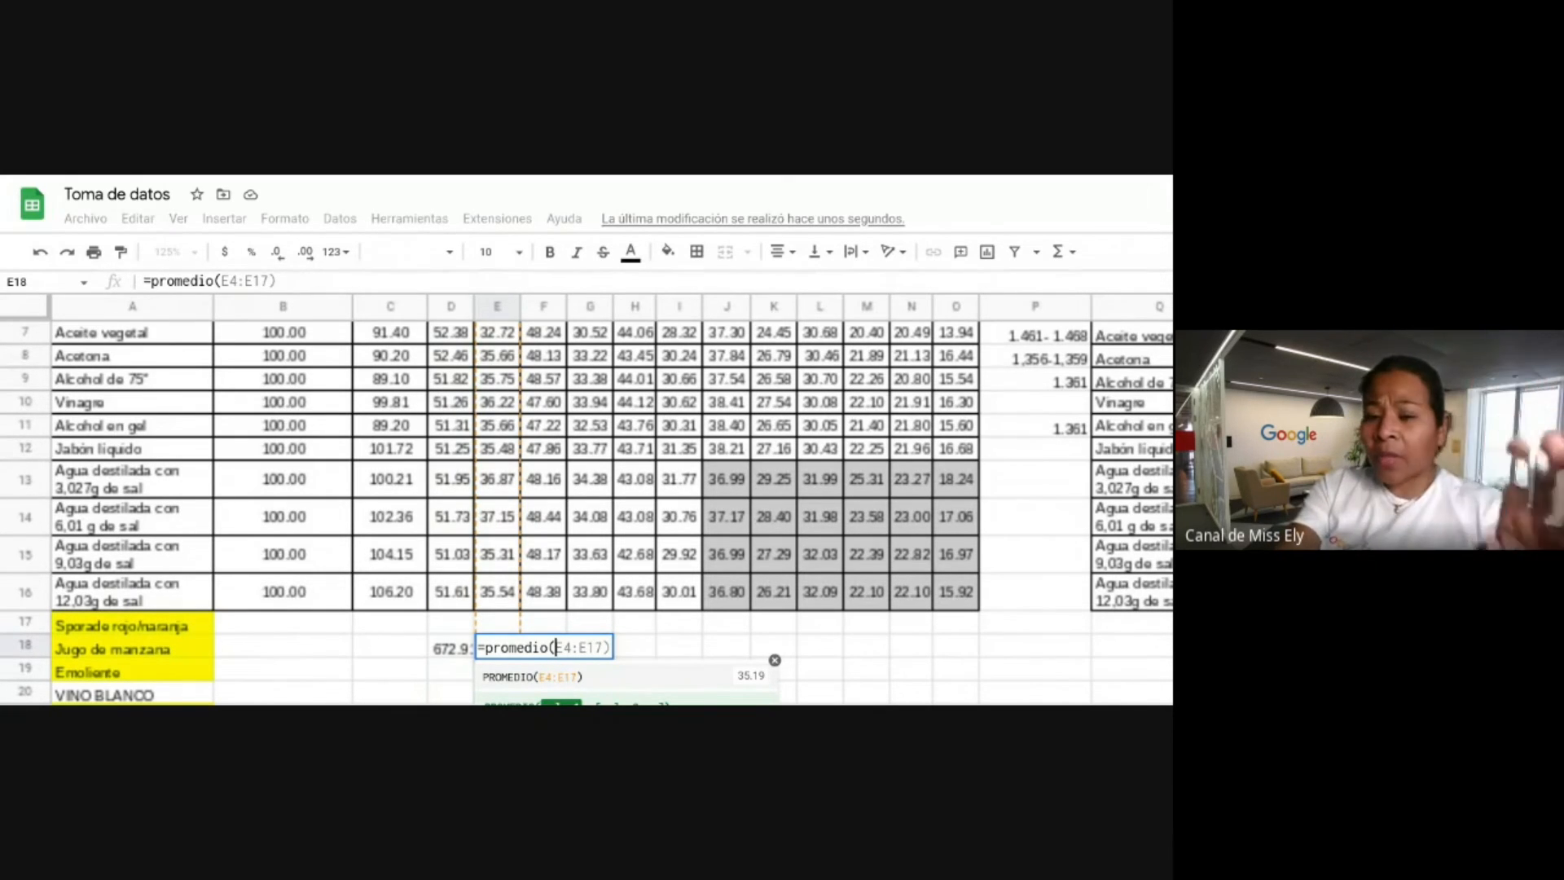
key("Tab")
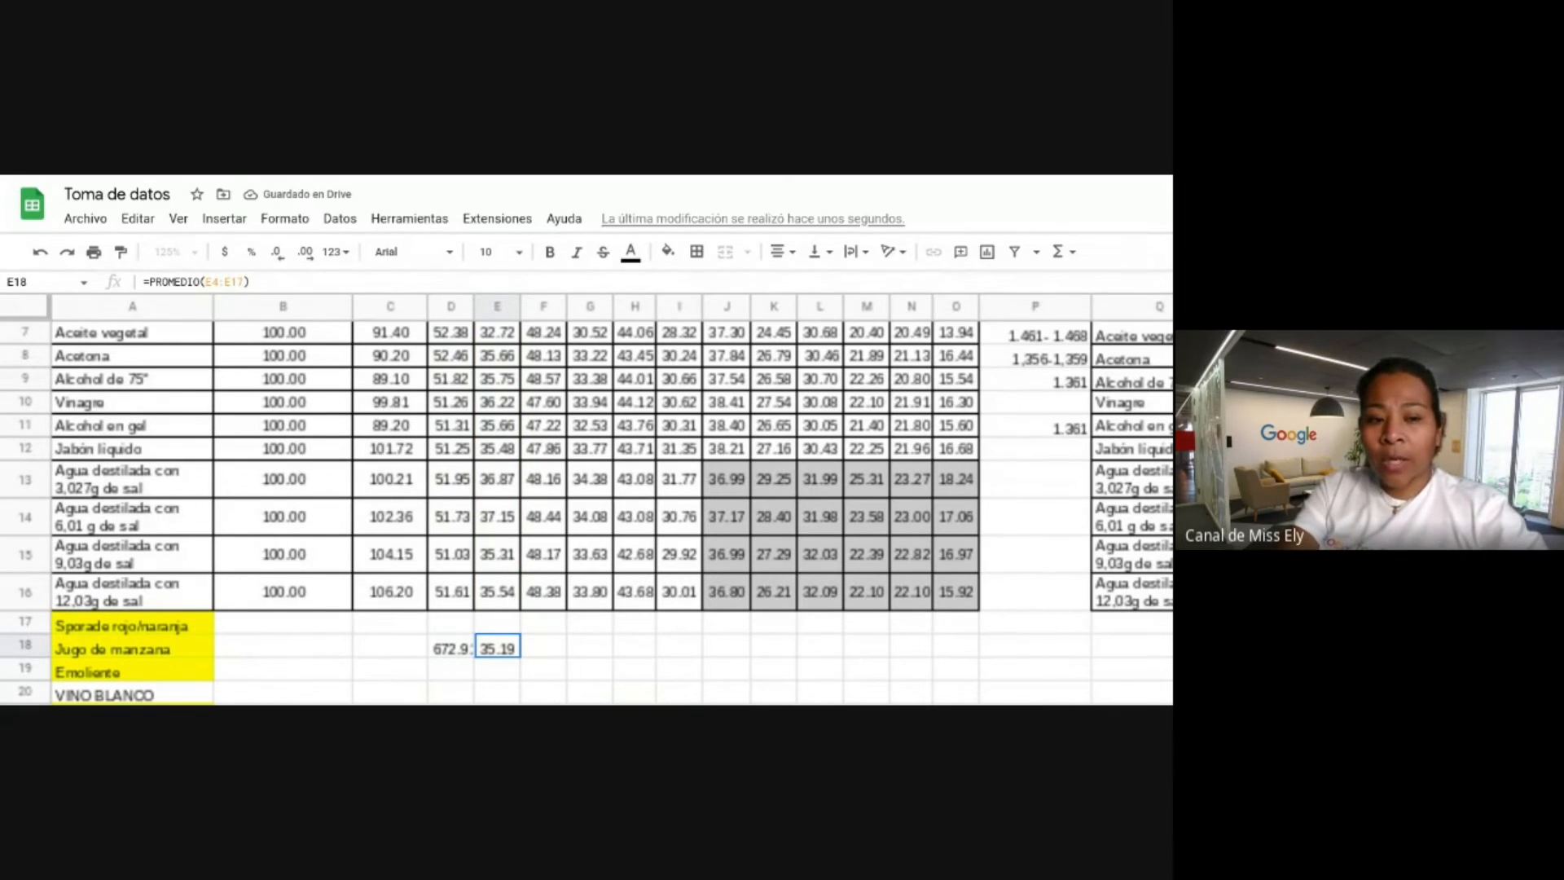
scroll(586, 514, "up", 5)
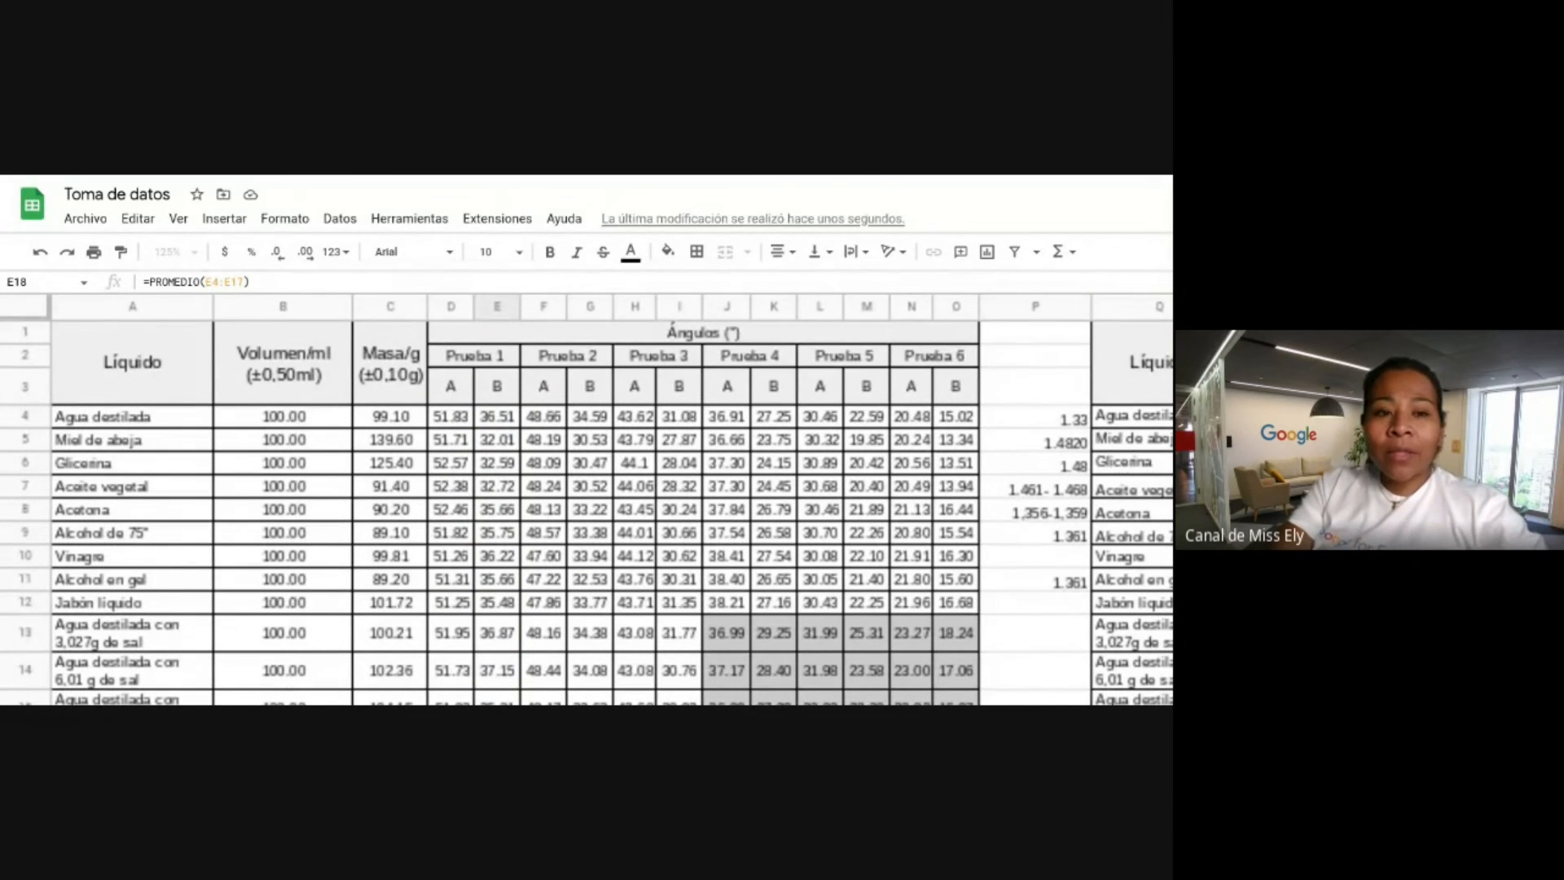
scroll(606, 559, "down", 2)
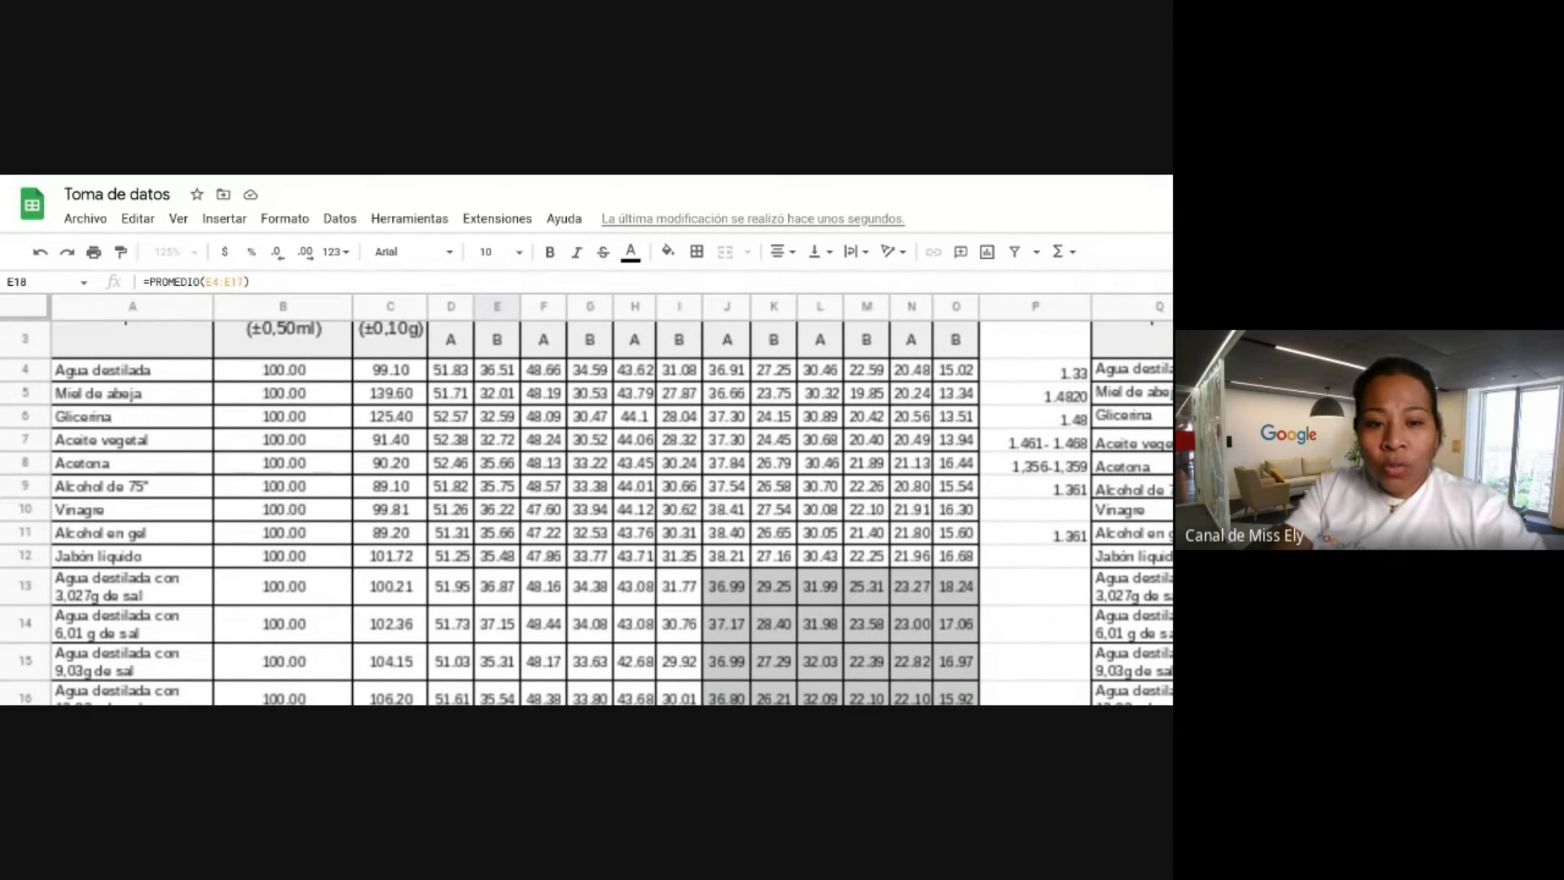
left_click(624, 554)
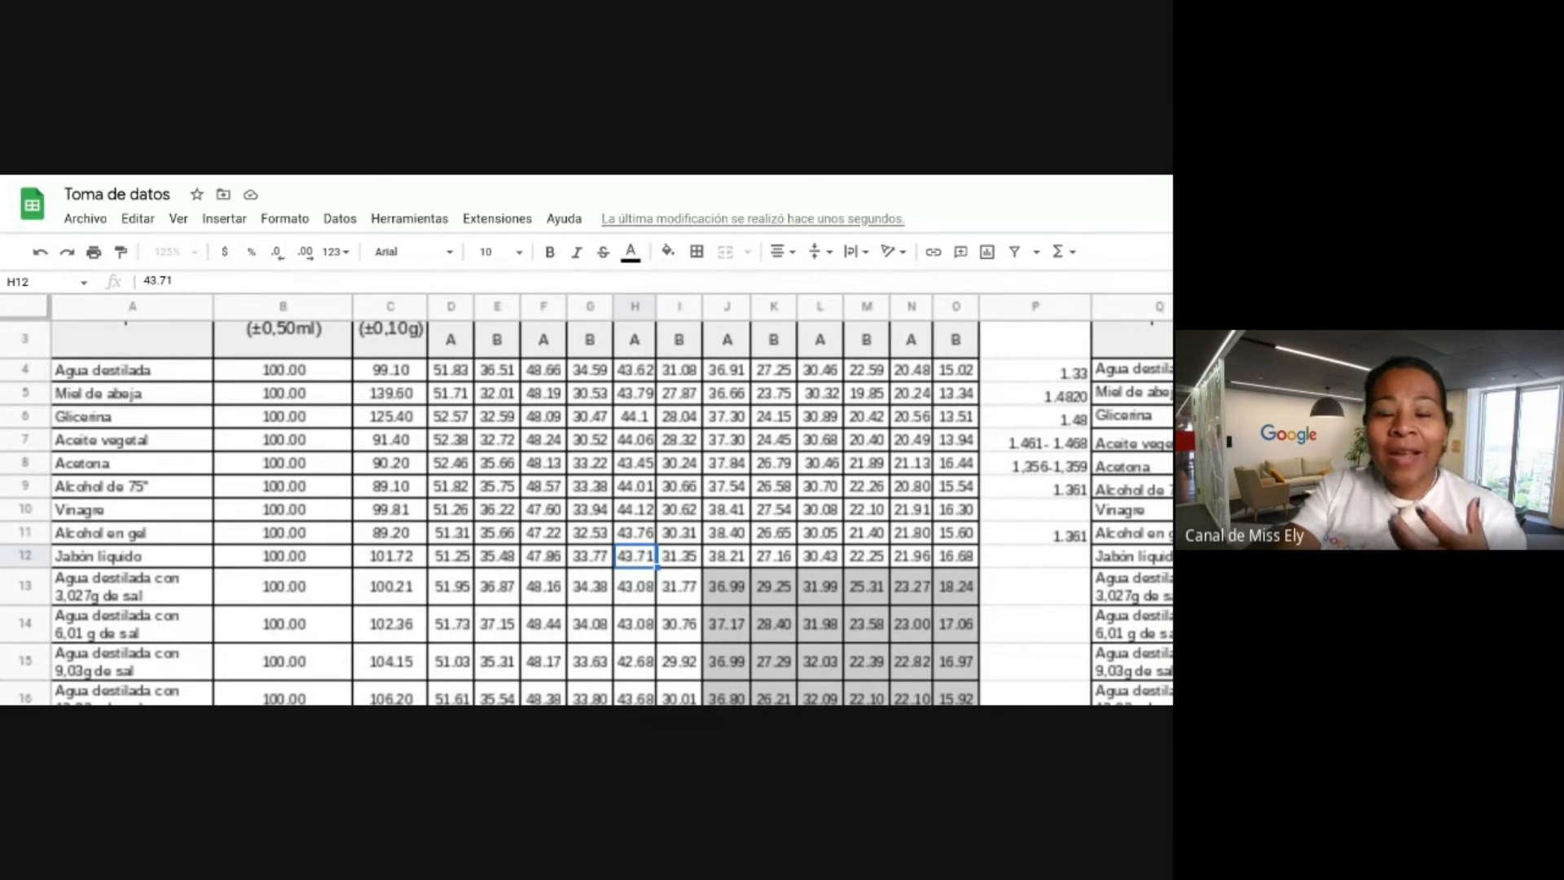
scroll(544, 376, "down", 1)
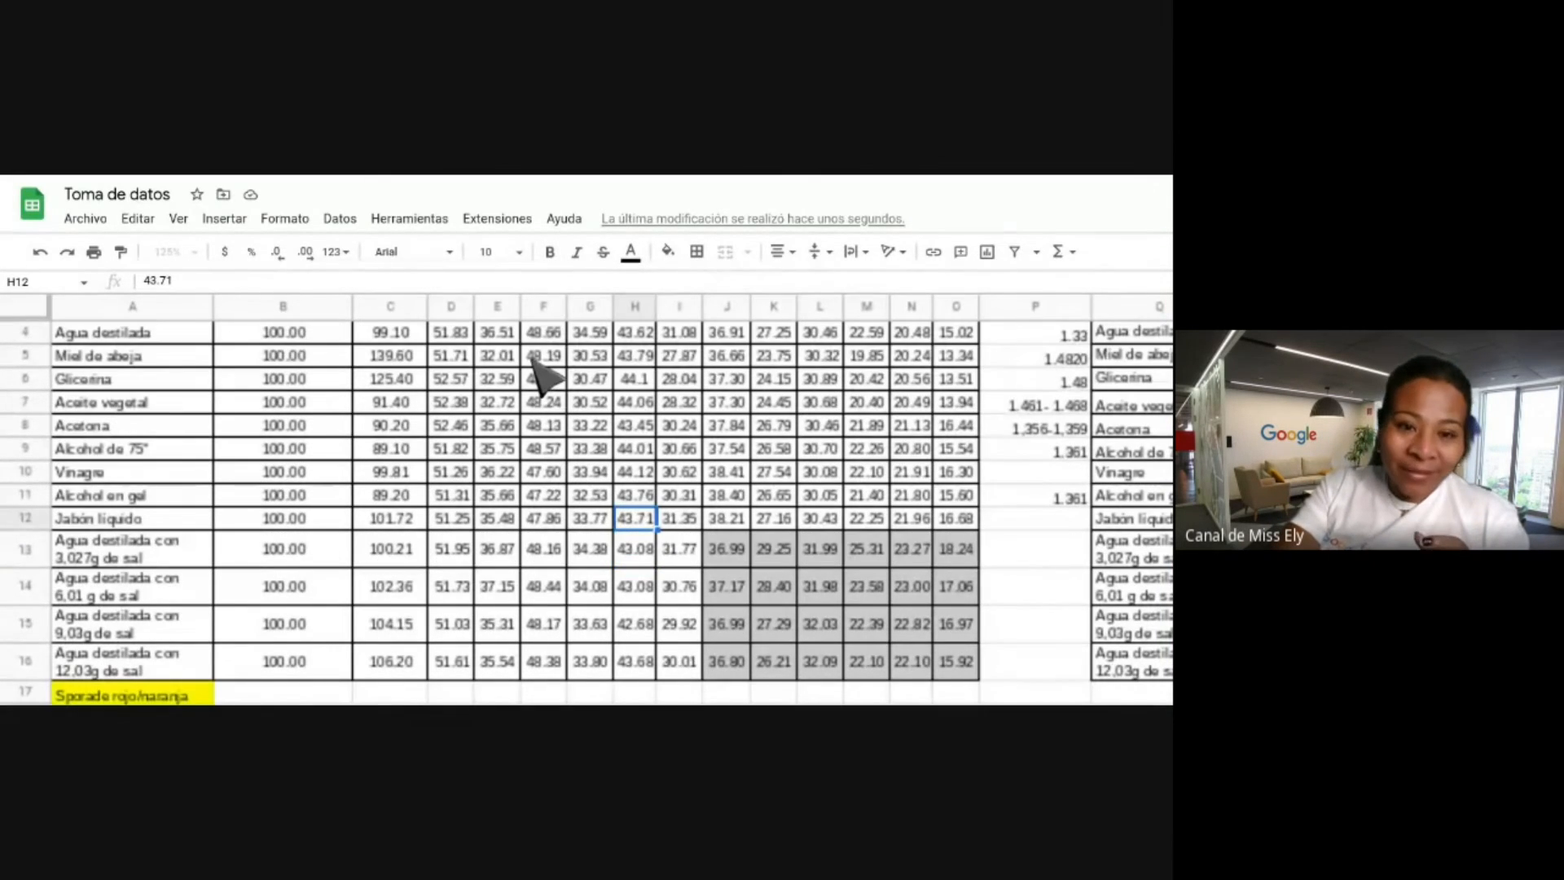
scroll(540, 376, "up", 1)
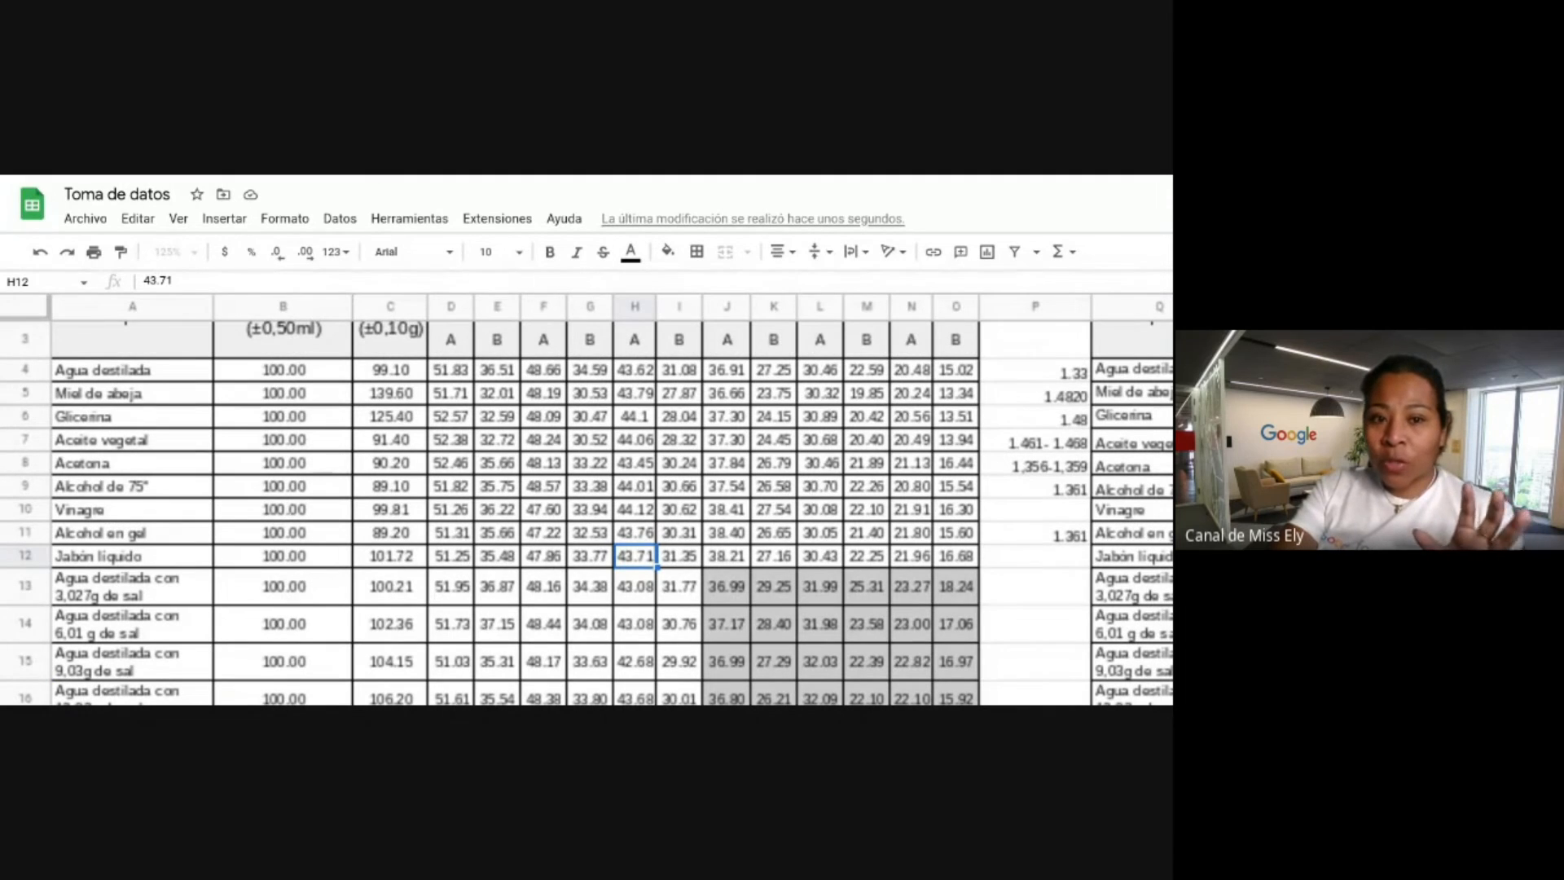
left_click(171, 375)
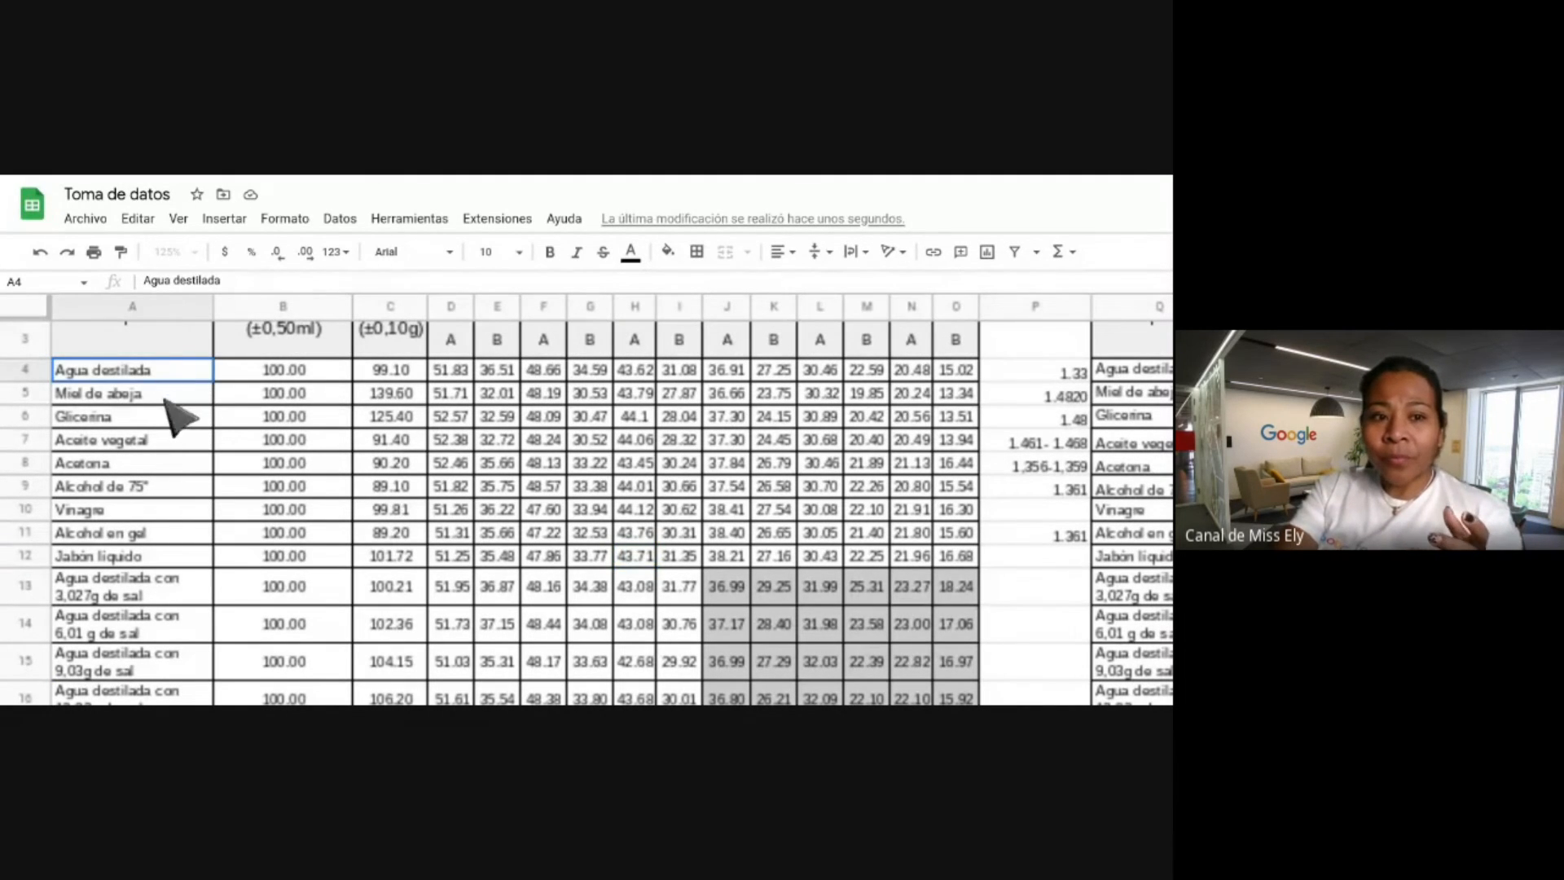
Insert a column chart of liquid names (A4:A15) against their masses (C4:C14).
left_click_drag(167, 401, 152, 662)
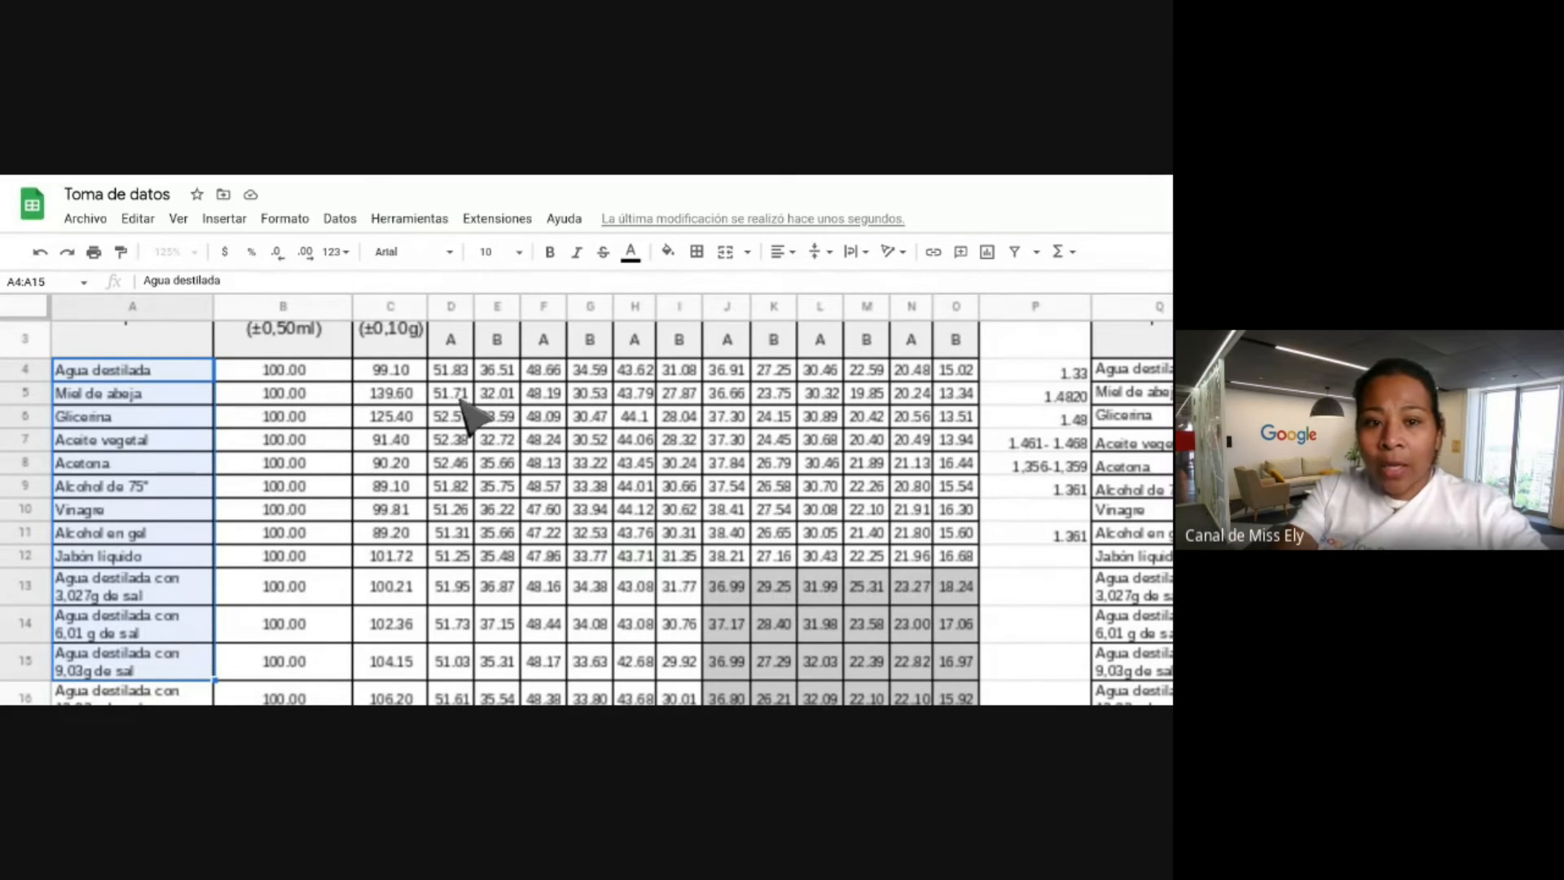
left_click_drag(419, 377, 395, 635)
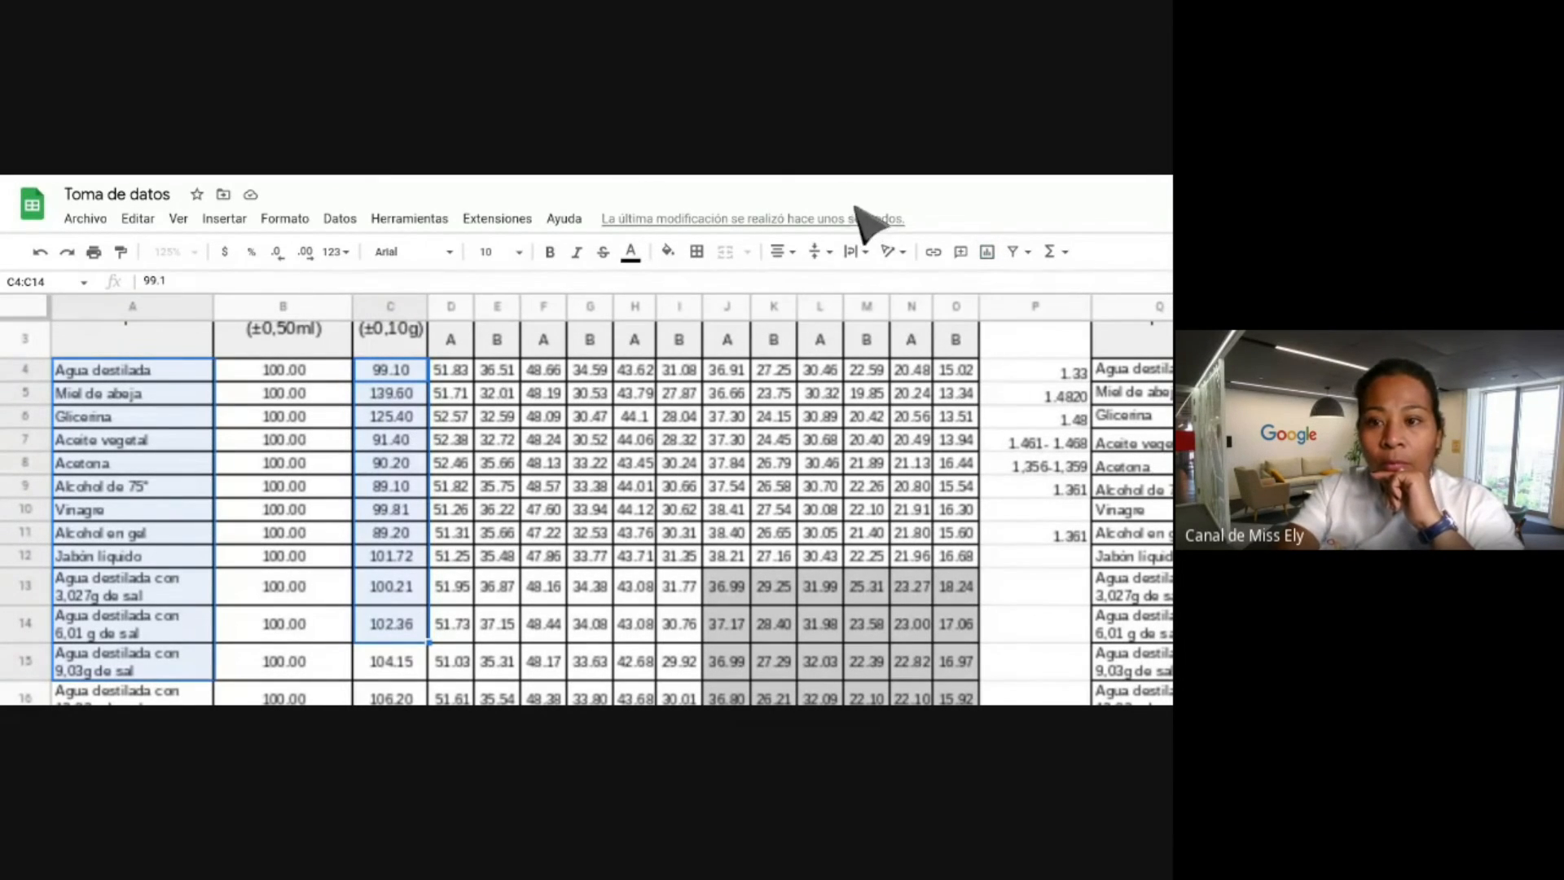
left_click(988, 255)
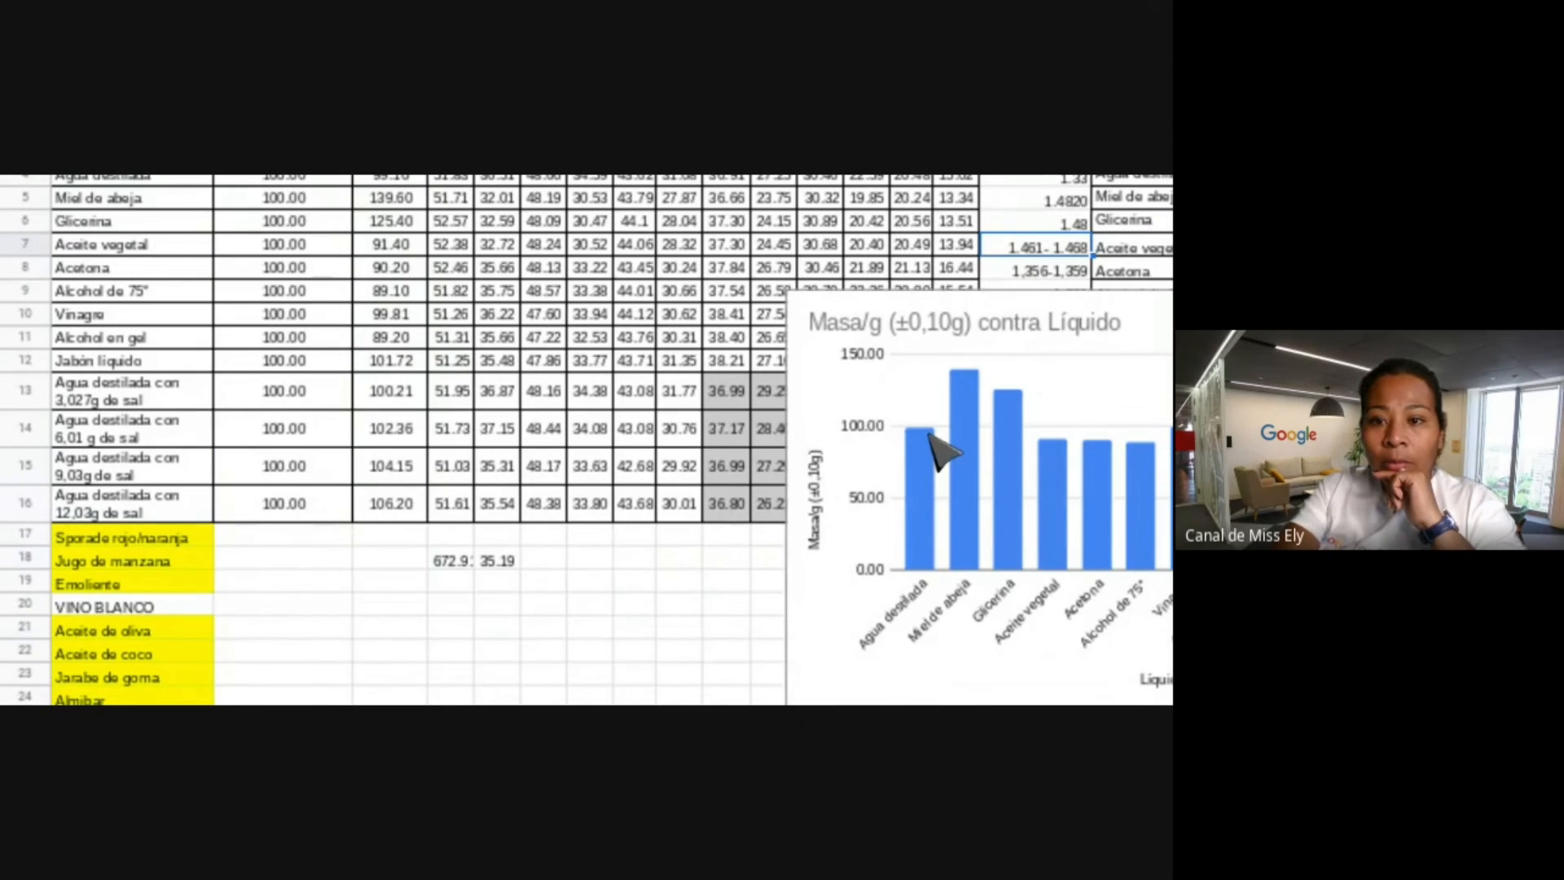
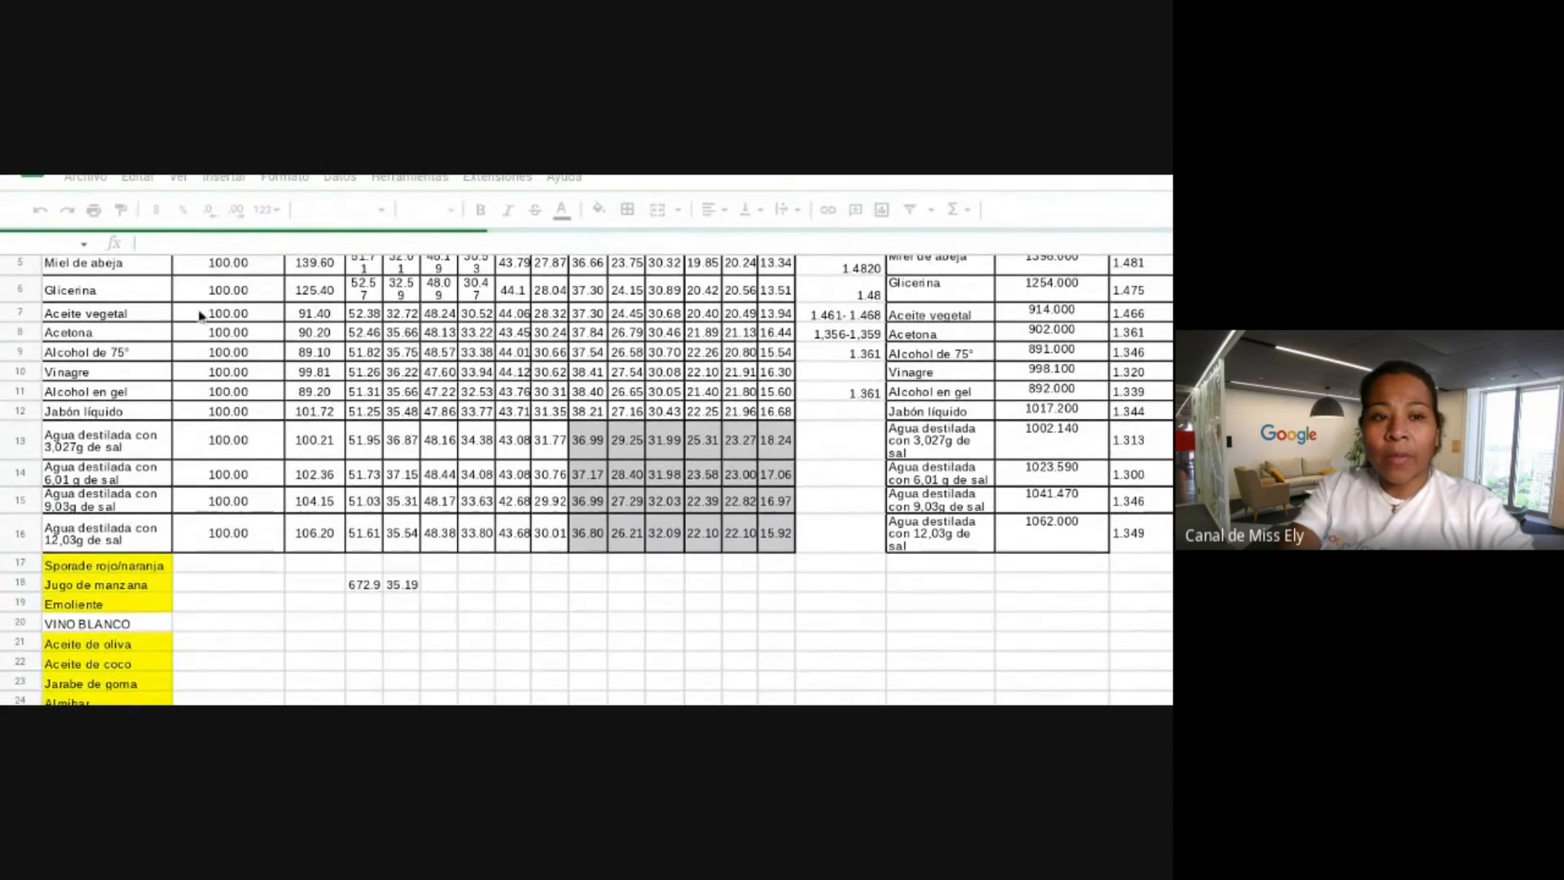
Scroll back up to the top of the Toma de datos table so rows 1–16 show.
scroll(167, 299, "up", 2)
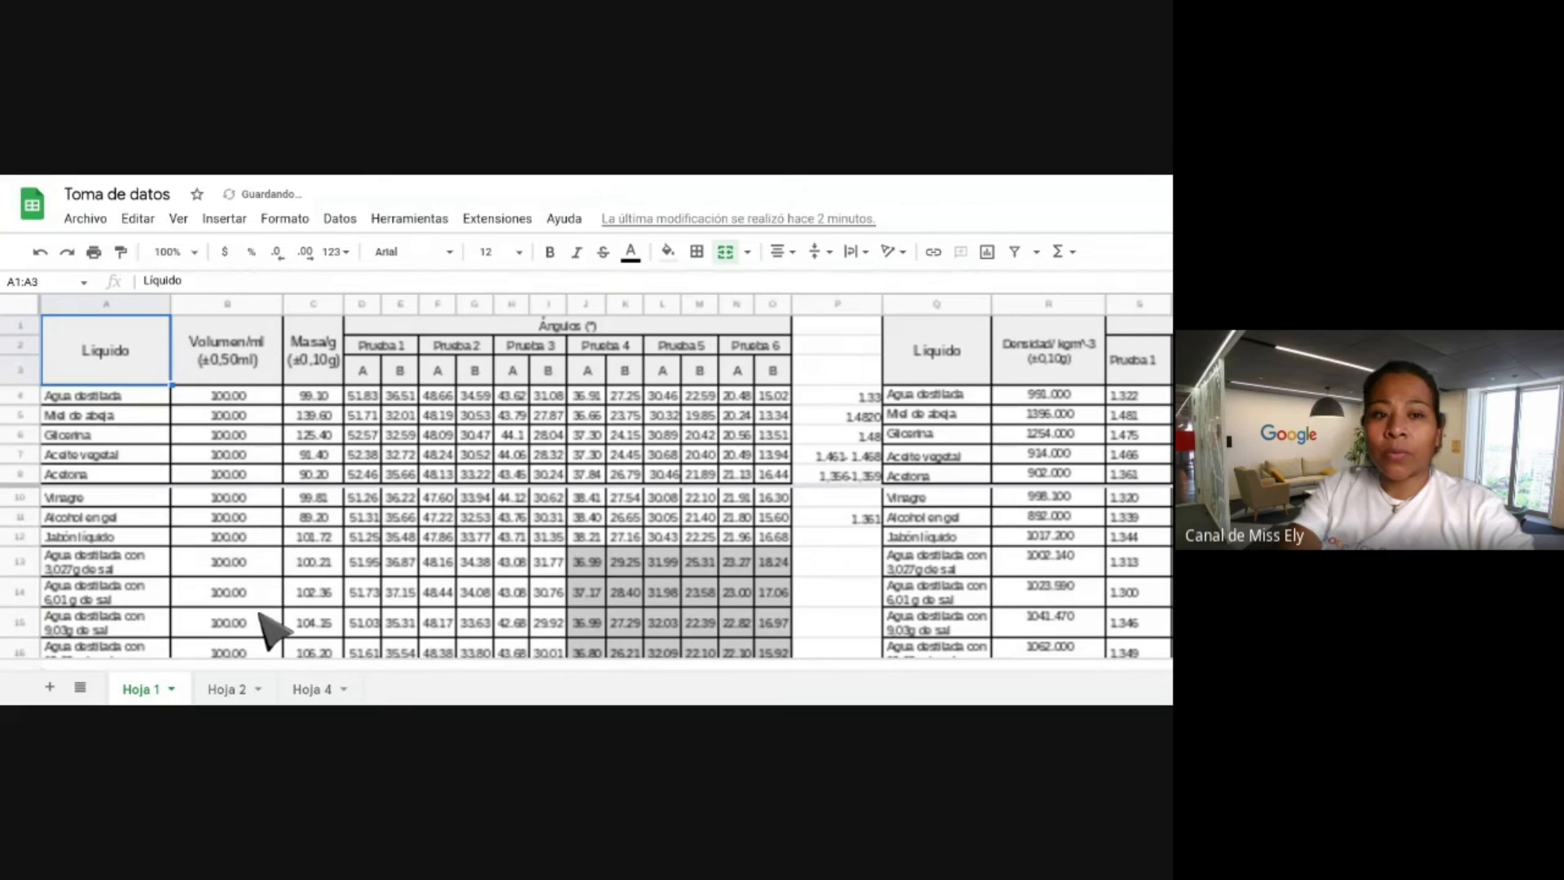
Select cells A4 and H6 and zoom the browser page in three steps so the table reads larger.
left_click(128, 401)
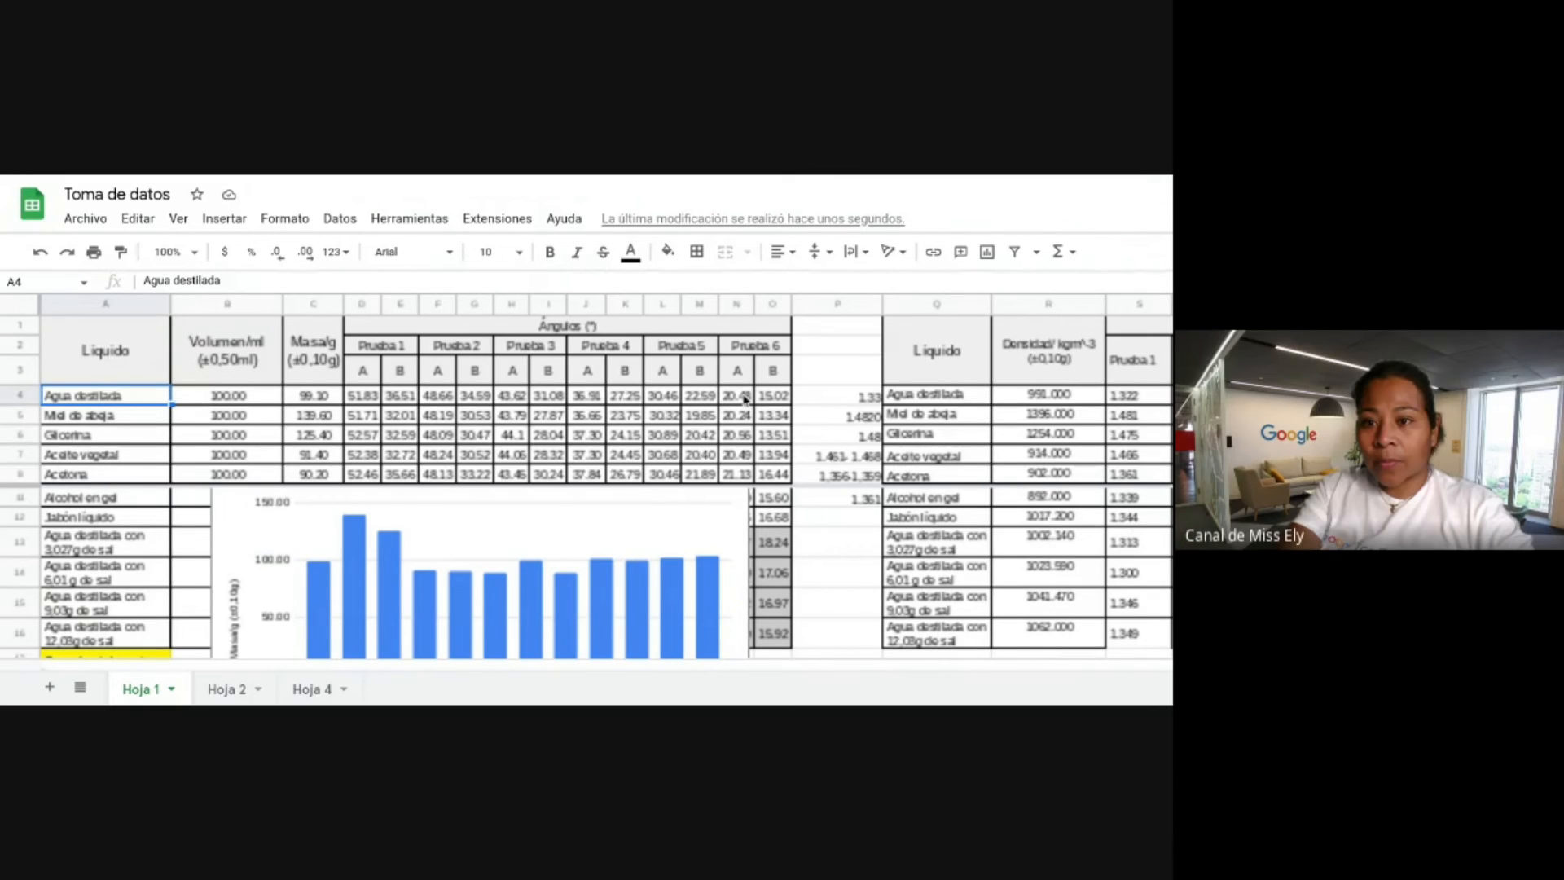
key("ctrl+plus")
key("ctrl+plus")
left_click(674, 510)
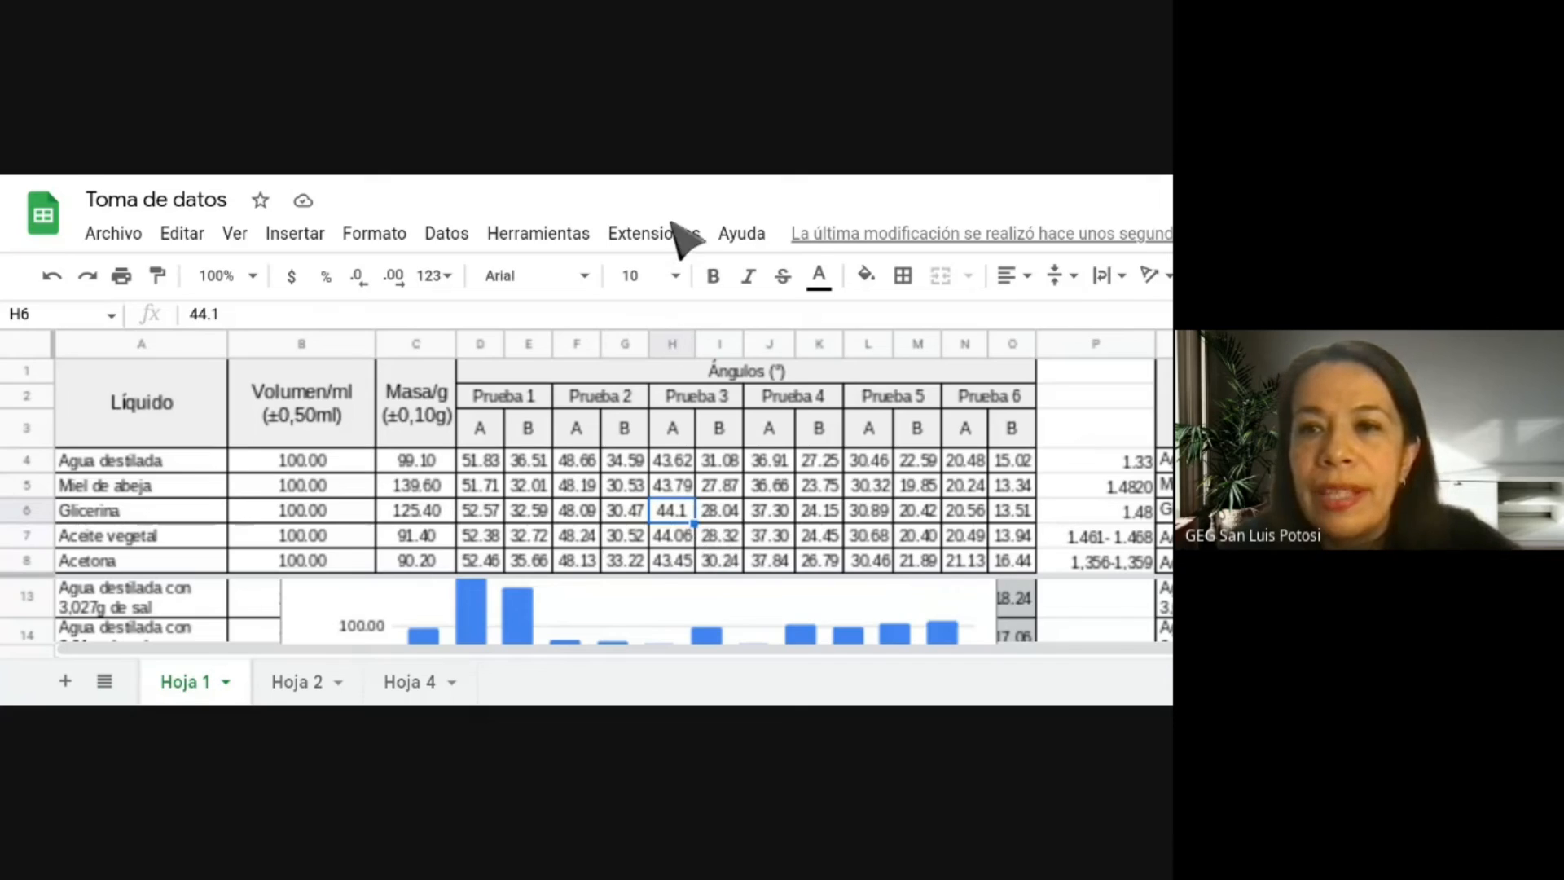
key("ctrl+plus")
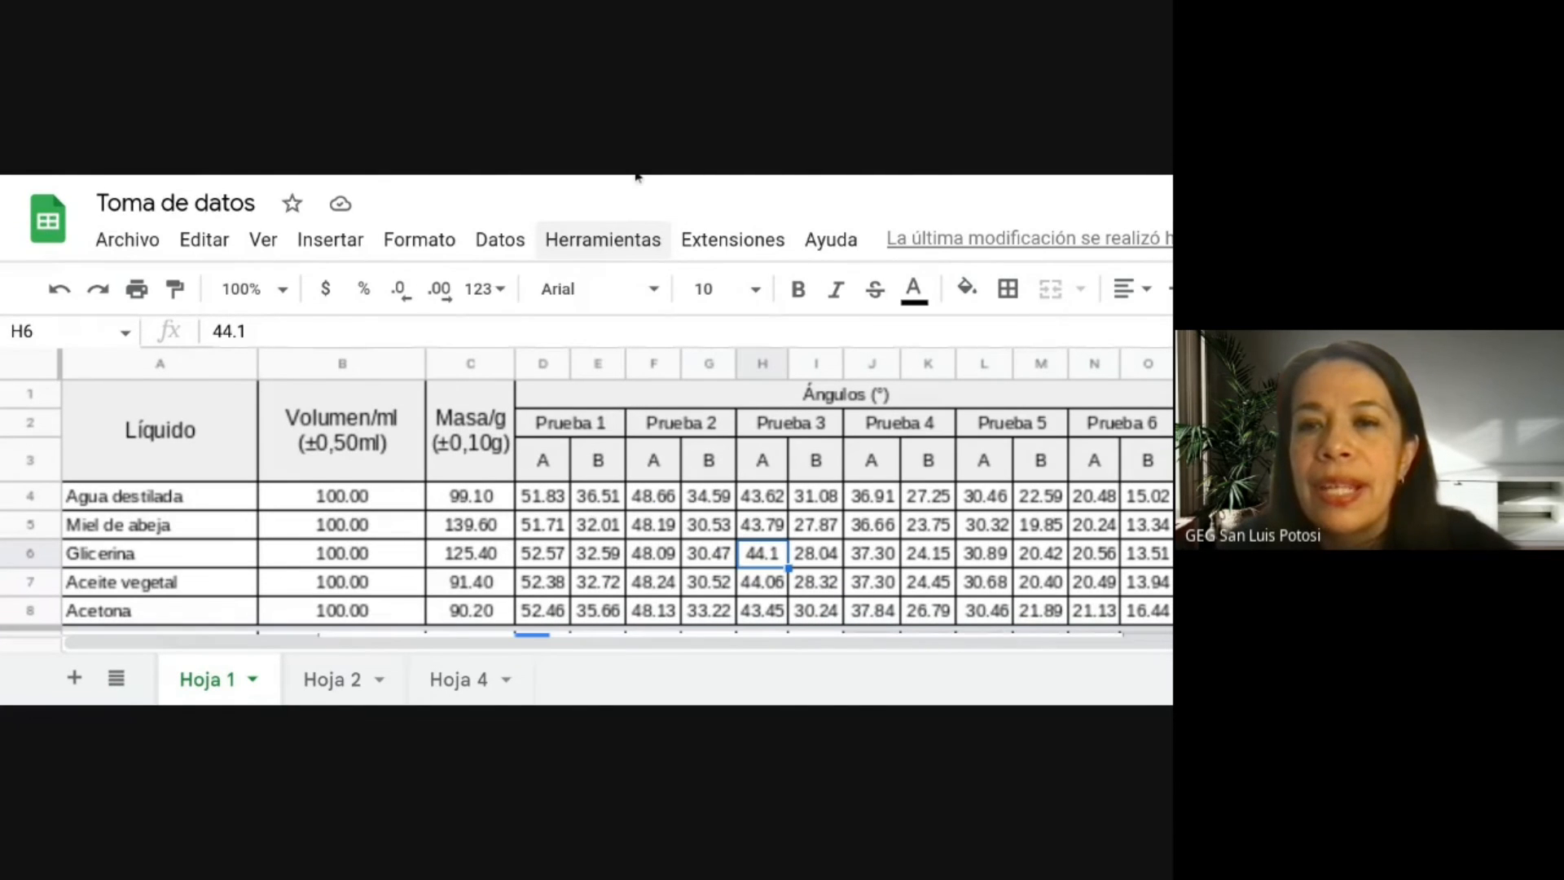
key("ctrl+plus")
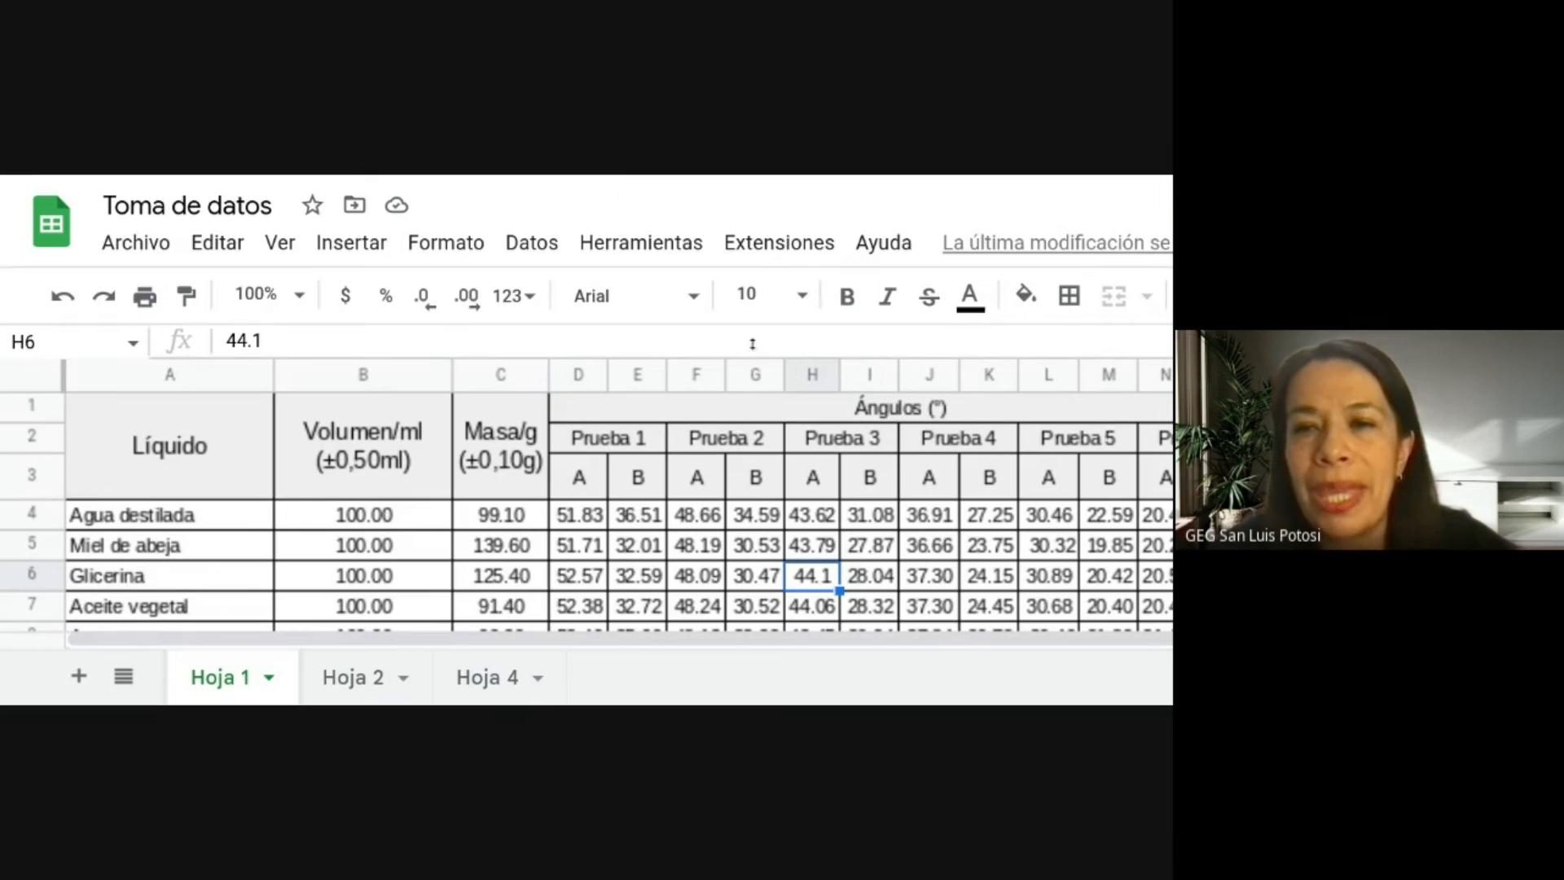
Reset the page zoom and drag the Masa/g contra Líquido chart below the table, beside the yellow liquids list.
key("ctrl+0")
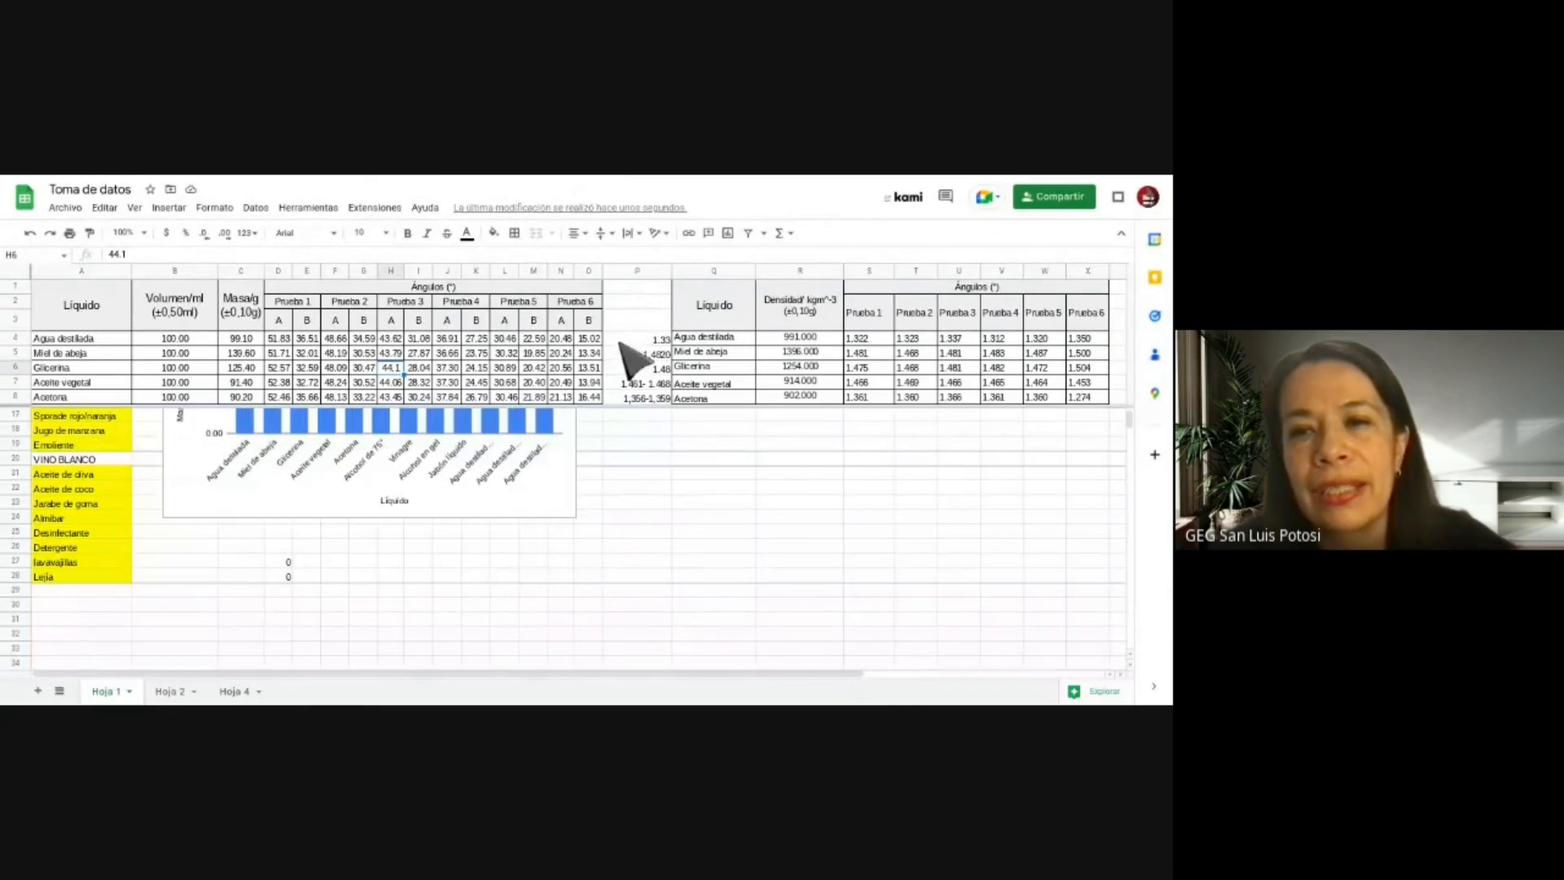
left_click(526, 507)
left_click_drag(527, 507, 801, 663)
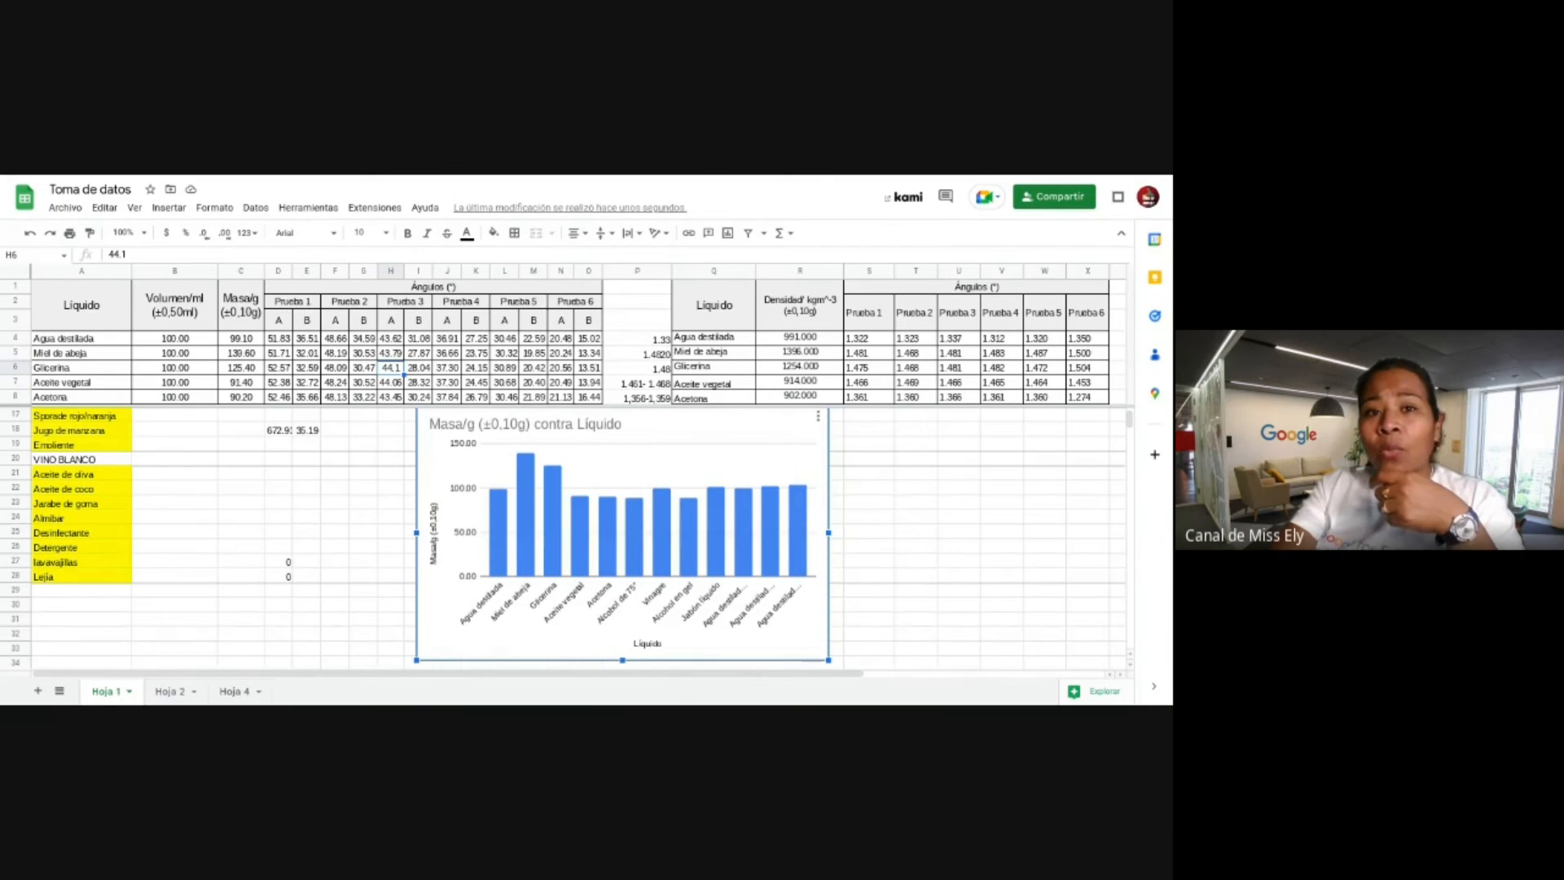
Open the Archivo menu and bring up the Compartir options showing Publicar en la Web.
left_click(67, 208)
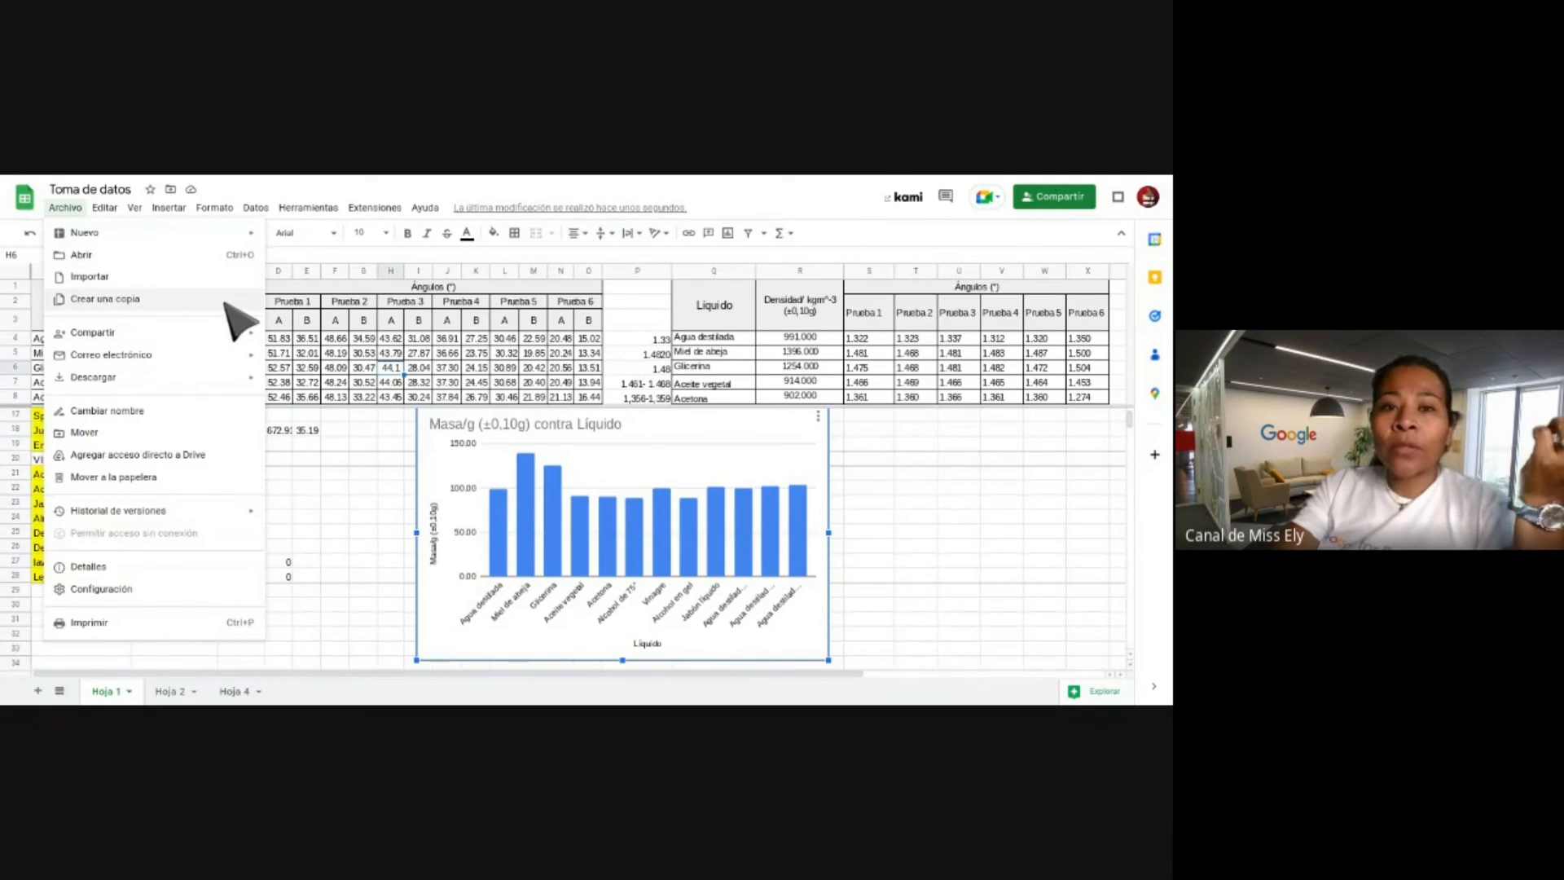
left_click(492, 176)
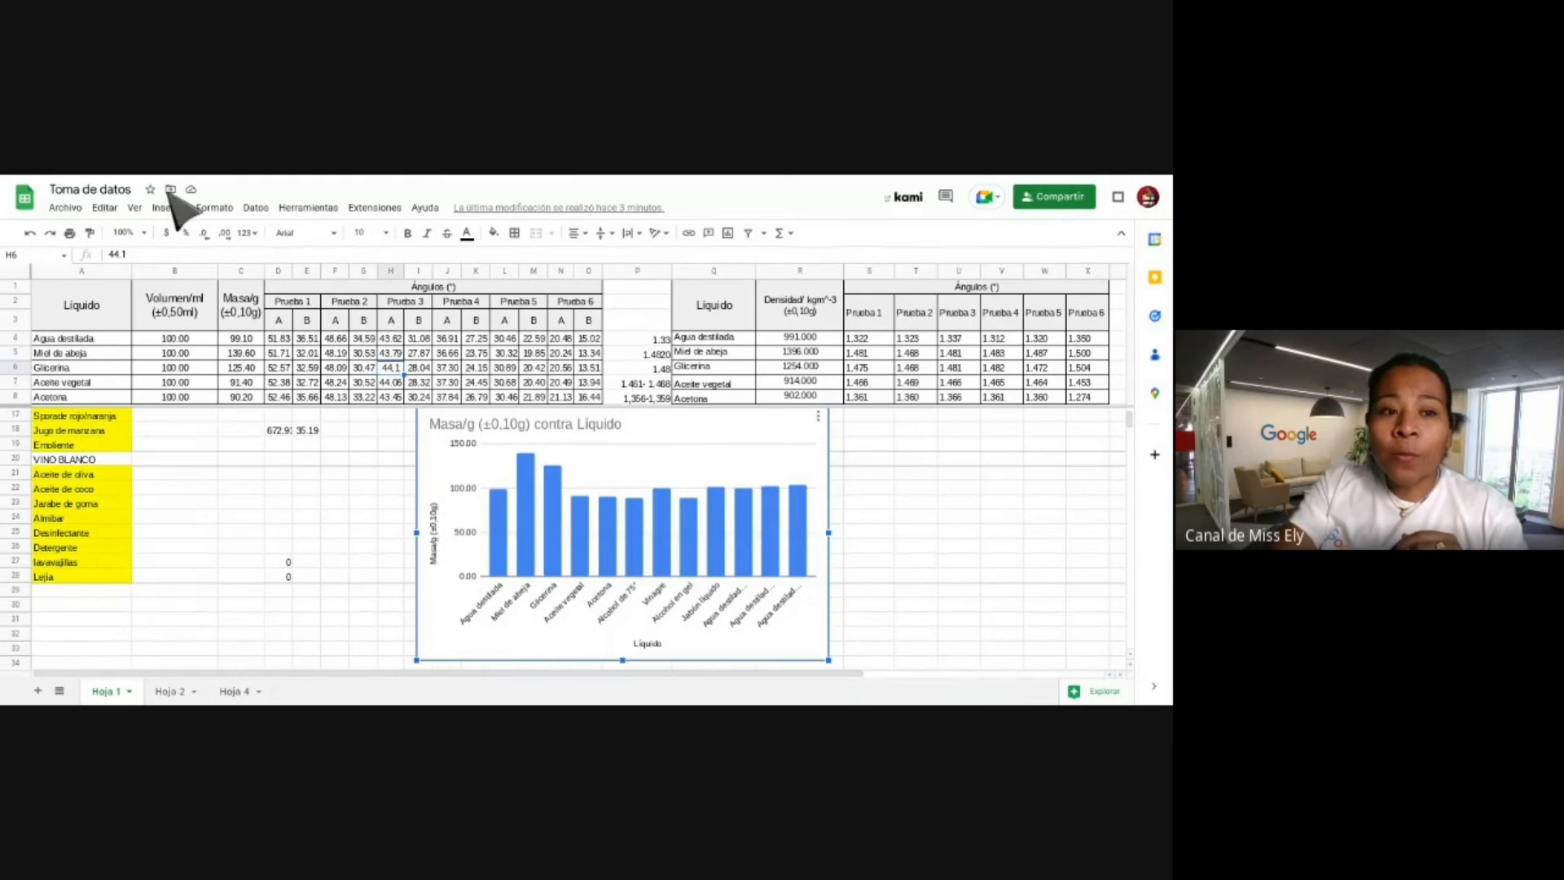
left_click(59, 210)
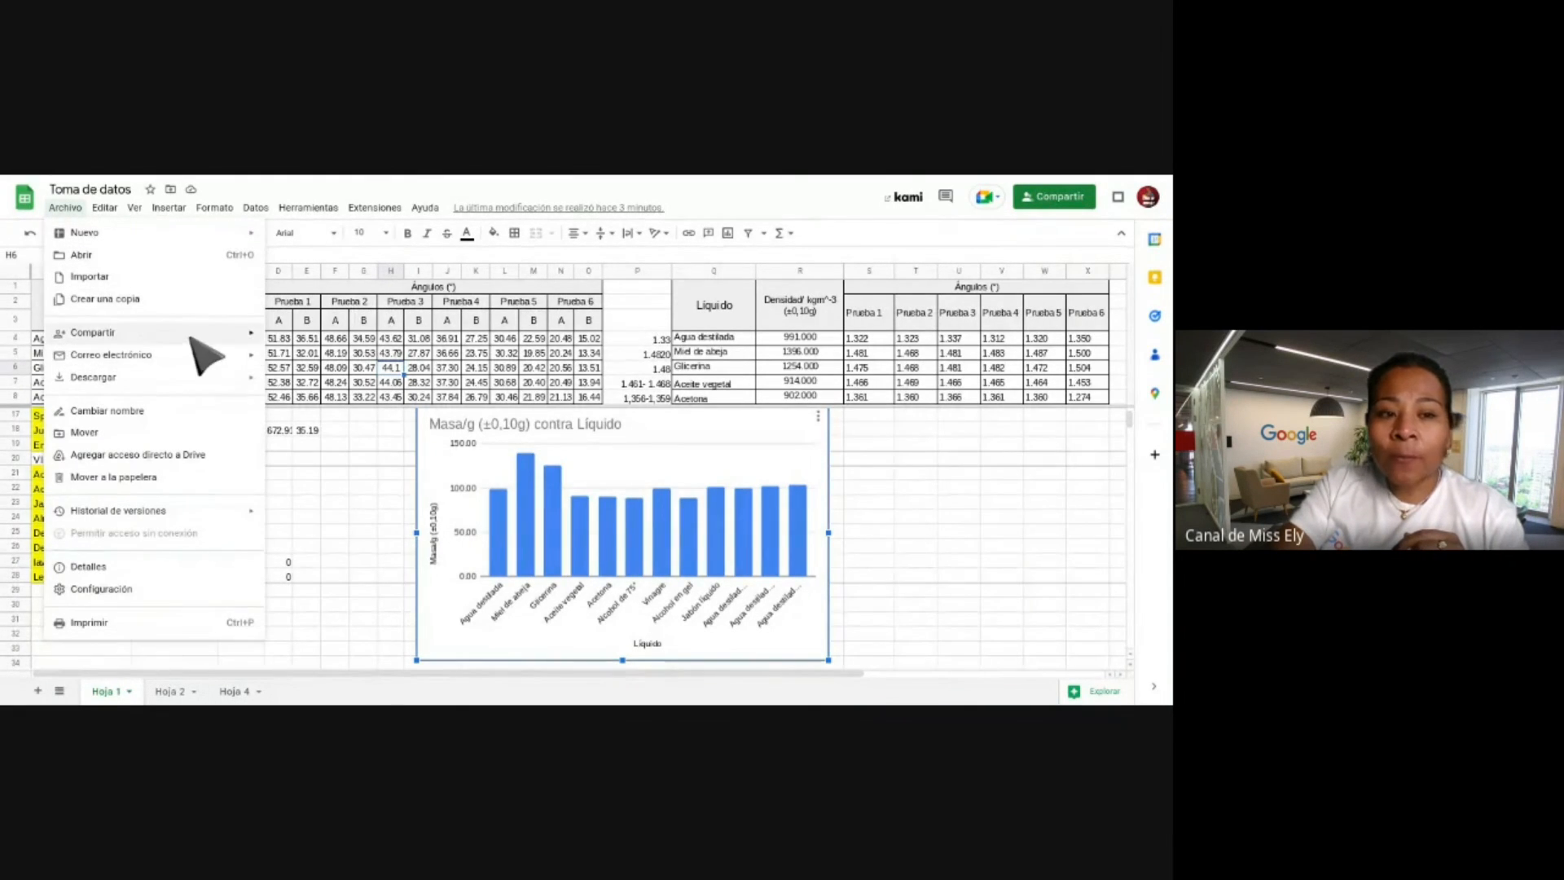
mouse_move(190, 336)
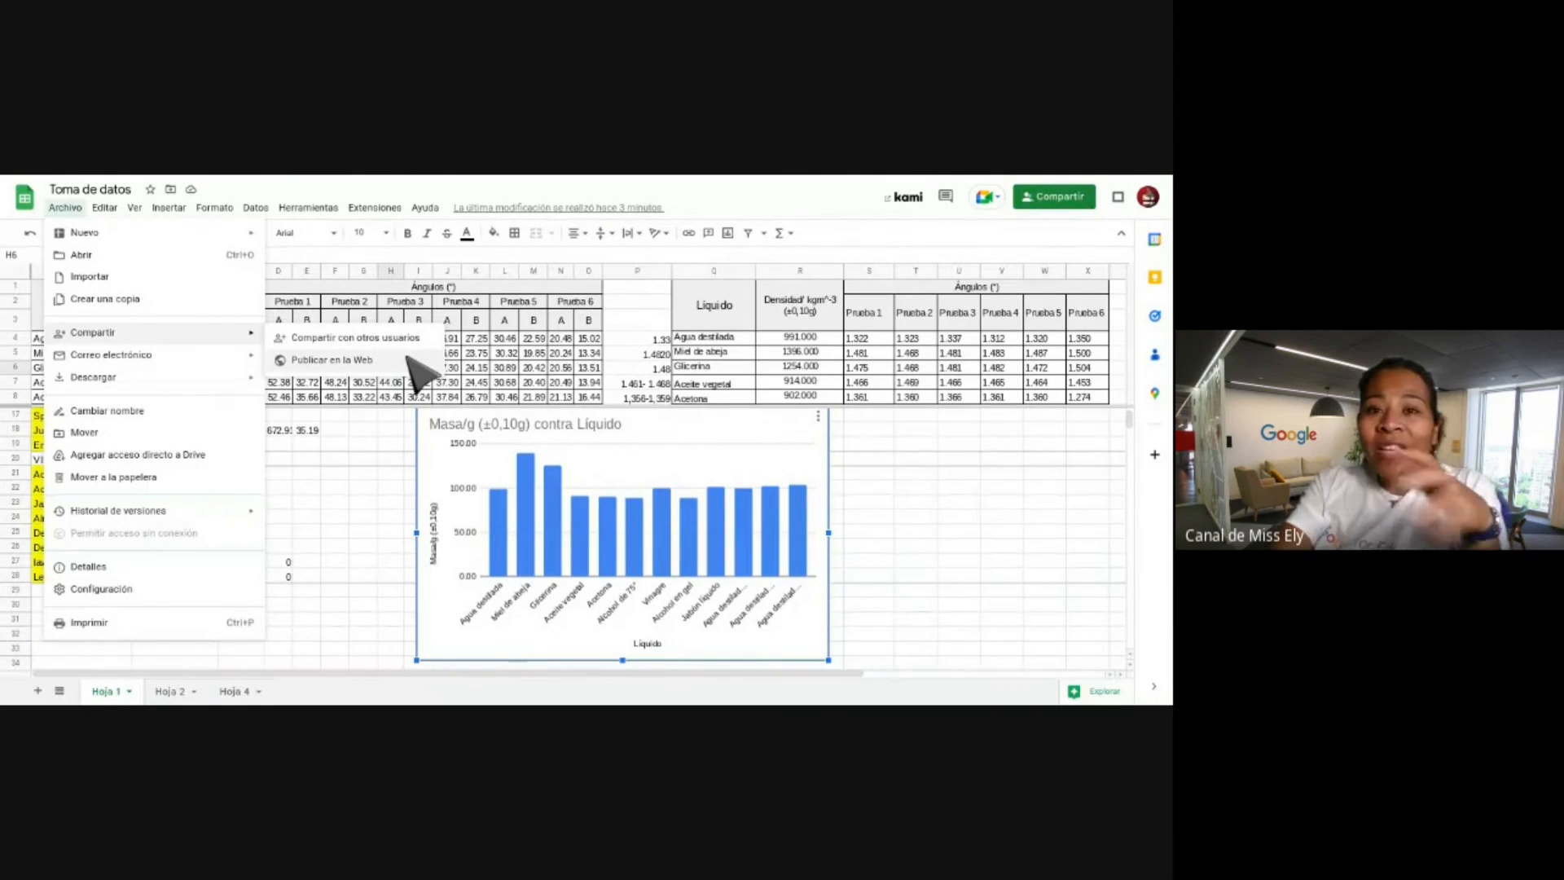
left_click(678, 177)
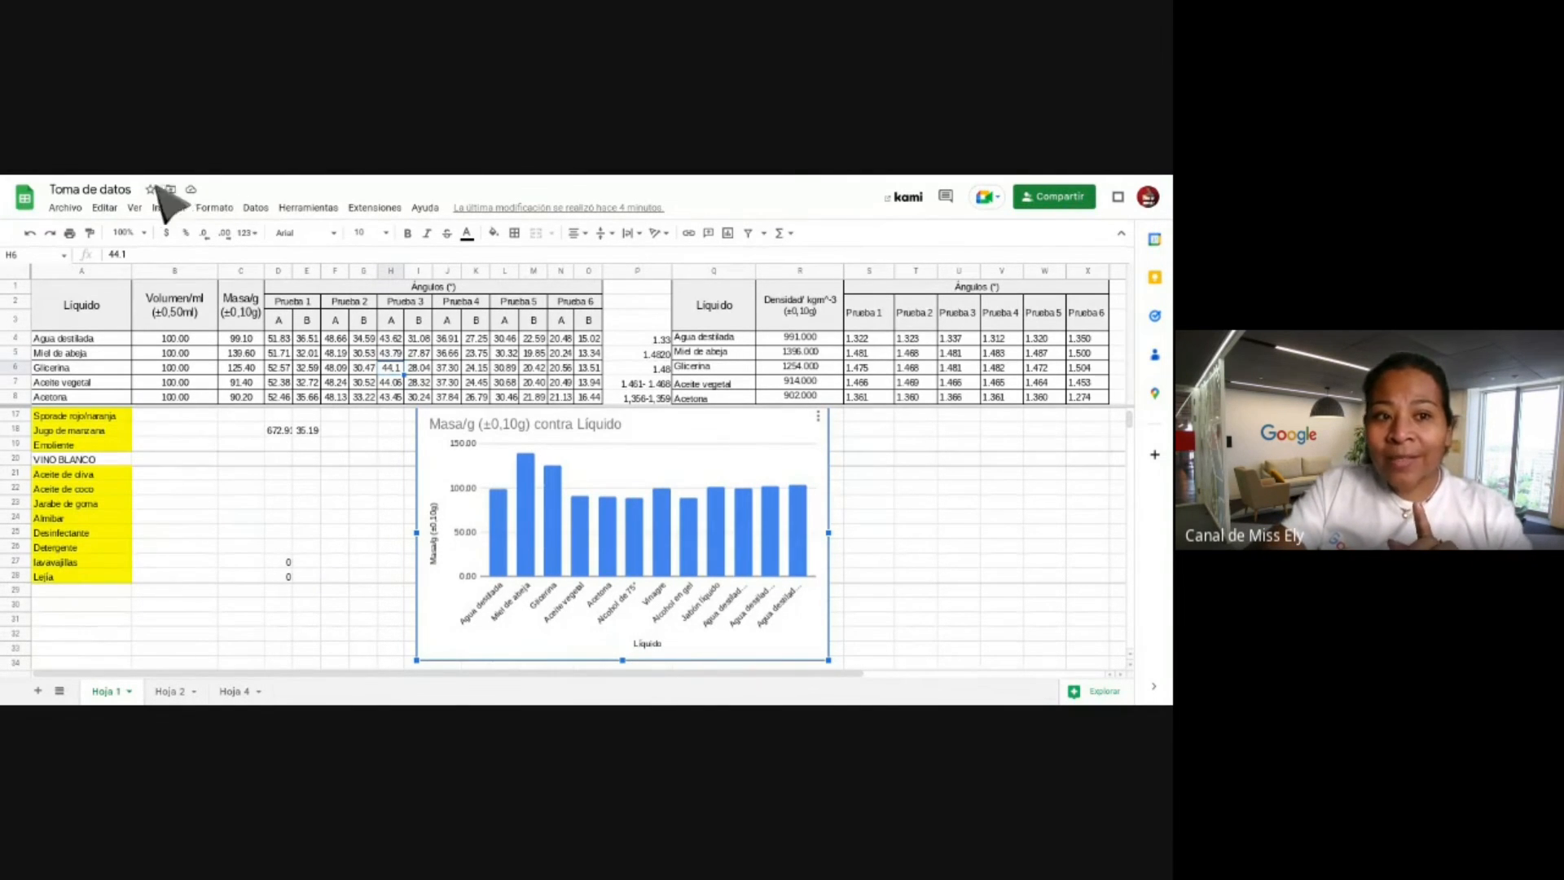
left_click(75, 207)
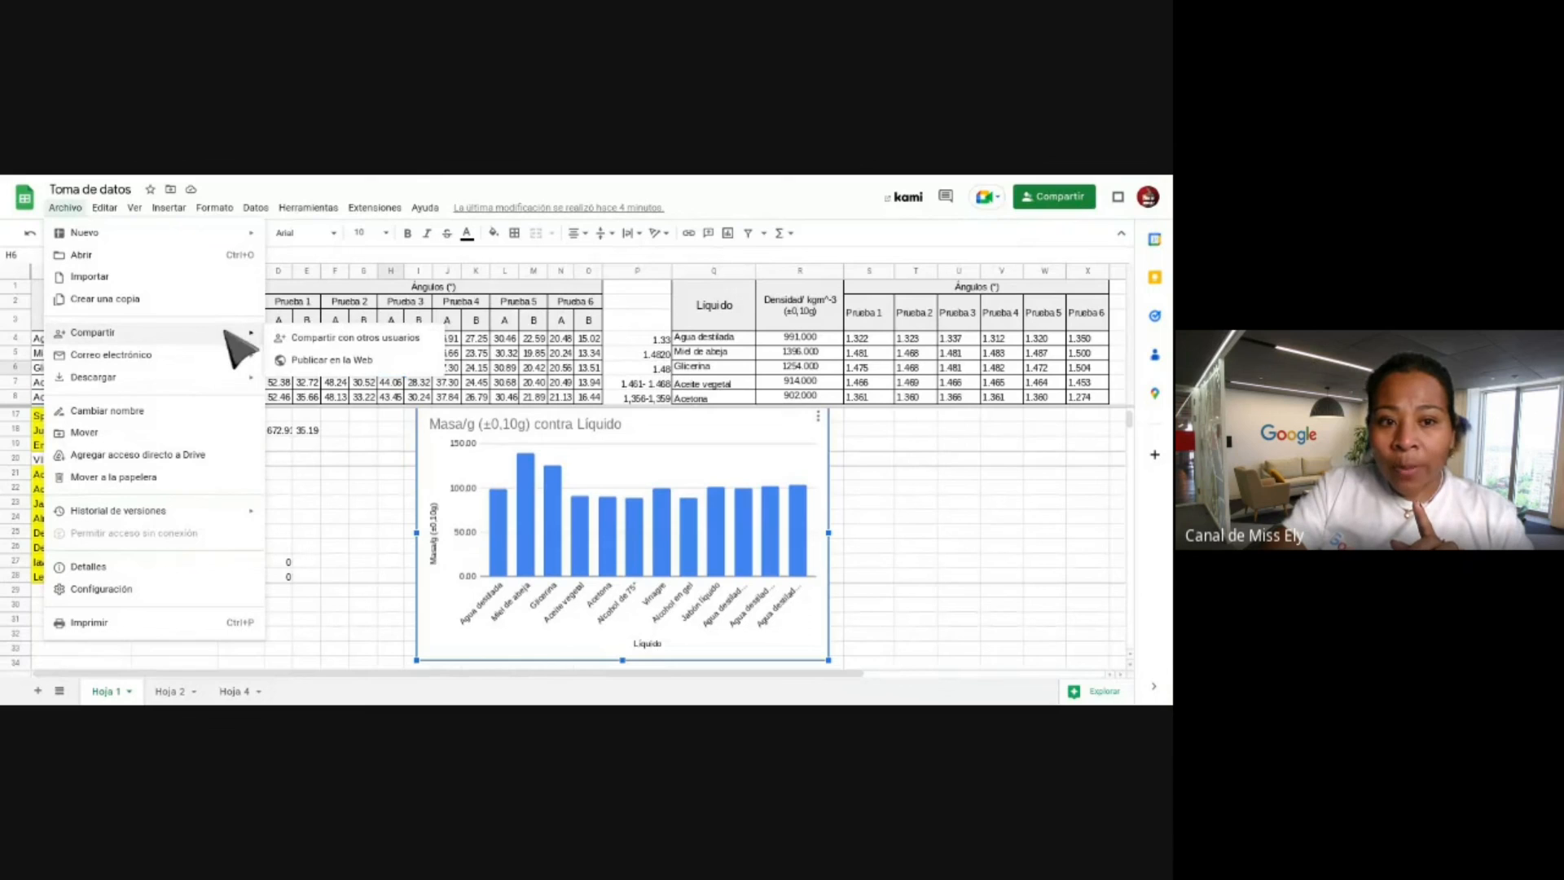
Publish the entire document as a web page through Publicar en la Web, then close the dialog.
left_click(328, 363)
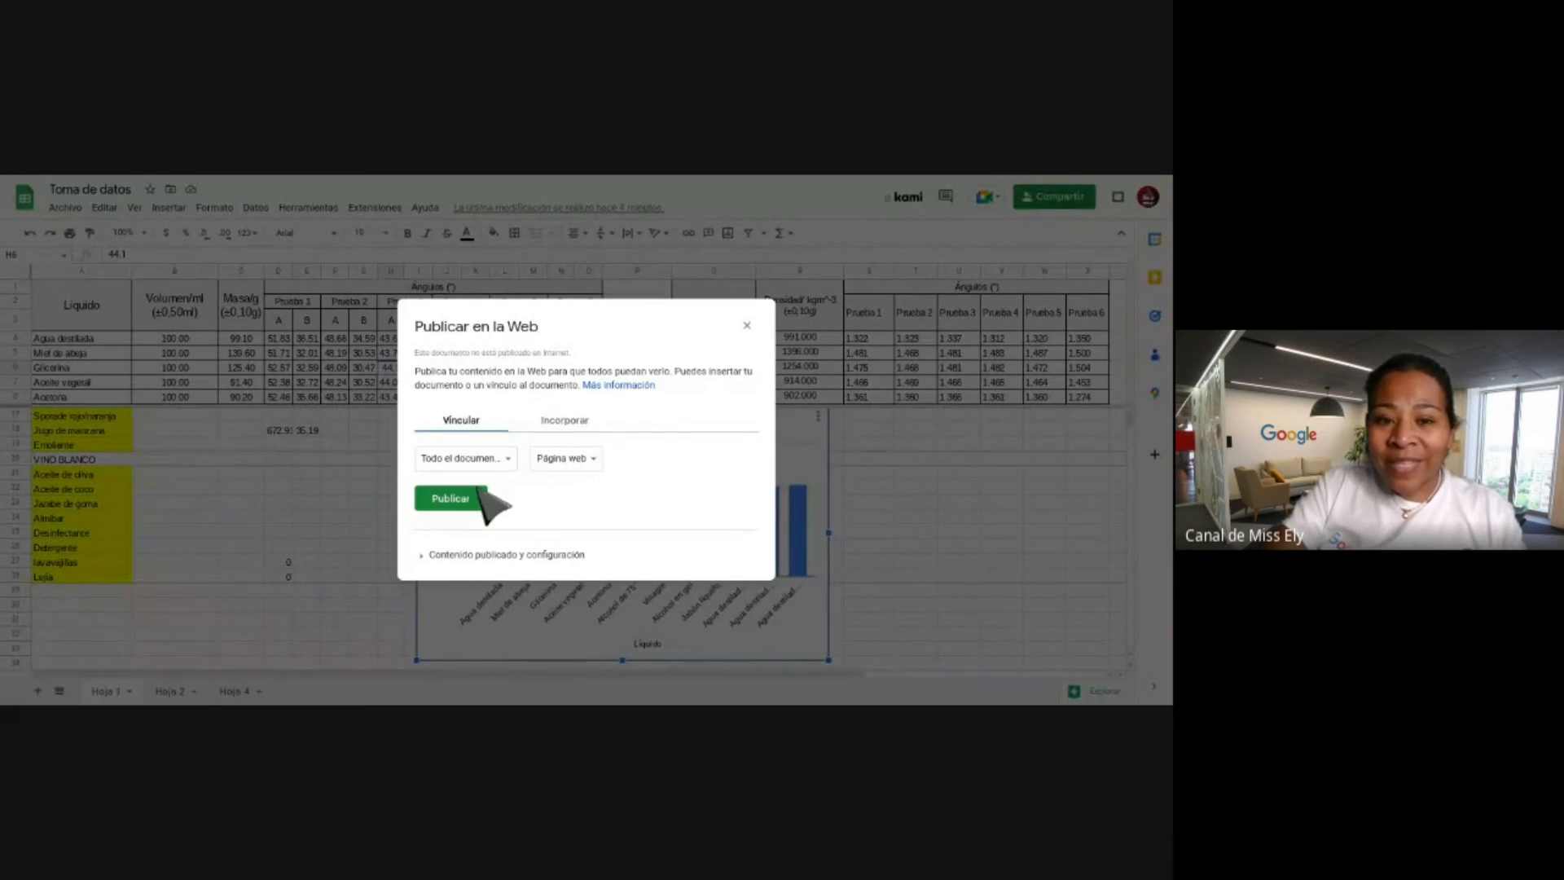
left_click(479, 493)
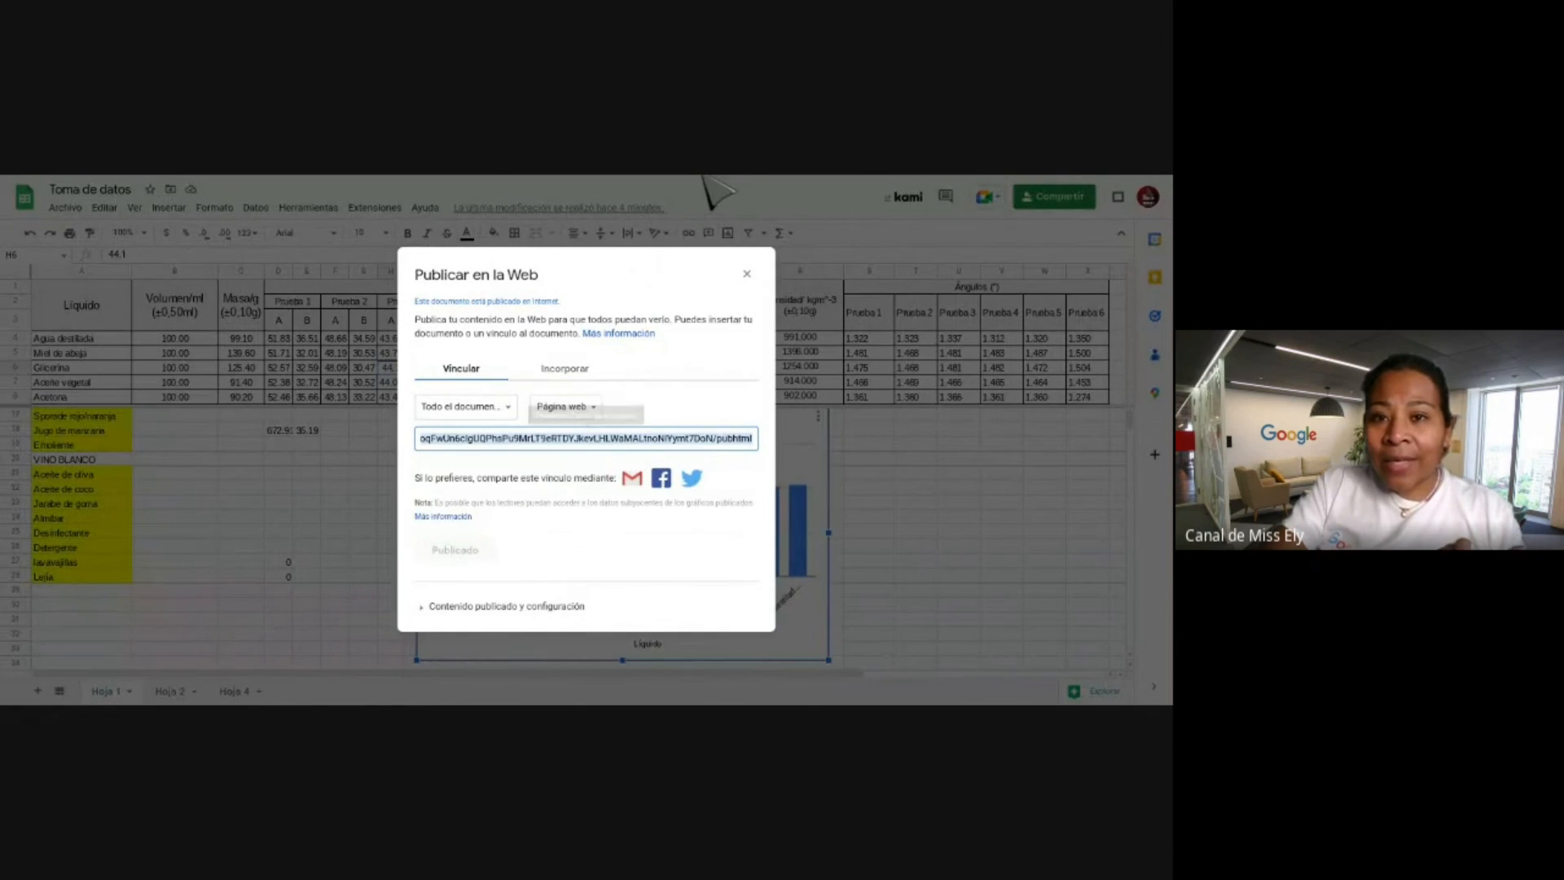
left_click(704, 178)
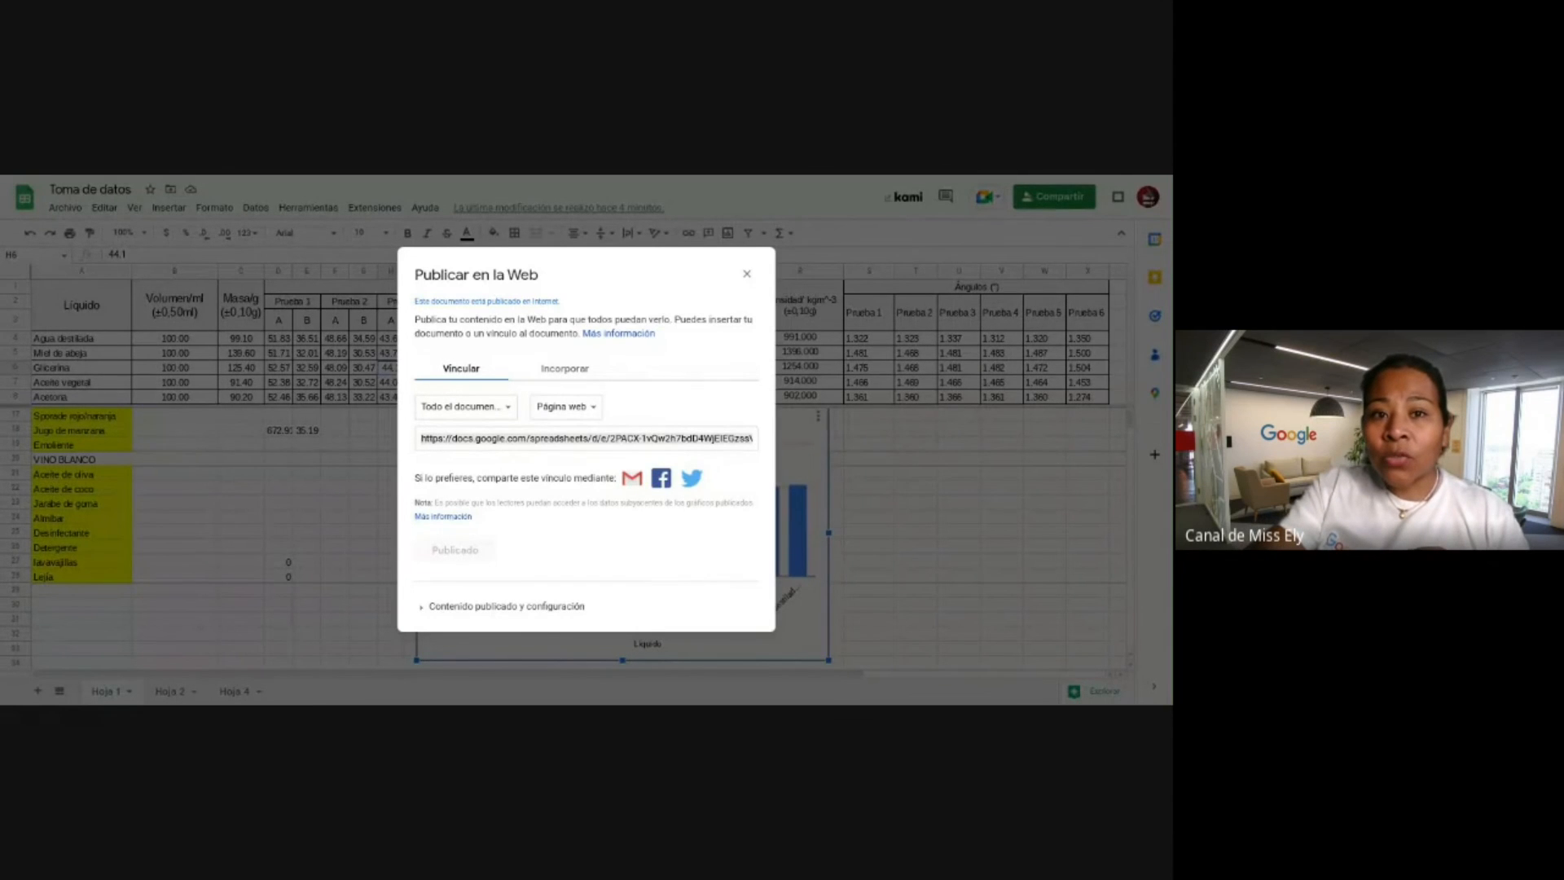
left_click(747, 275)
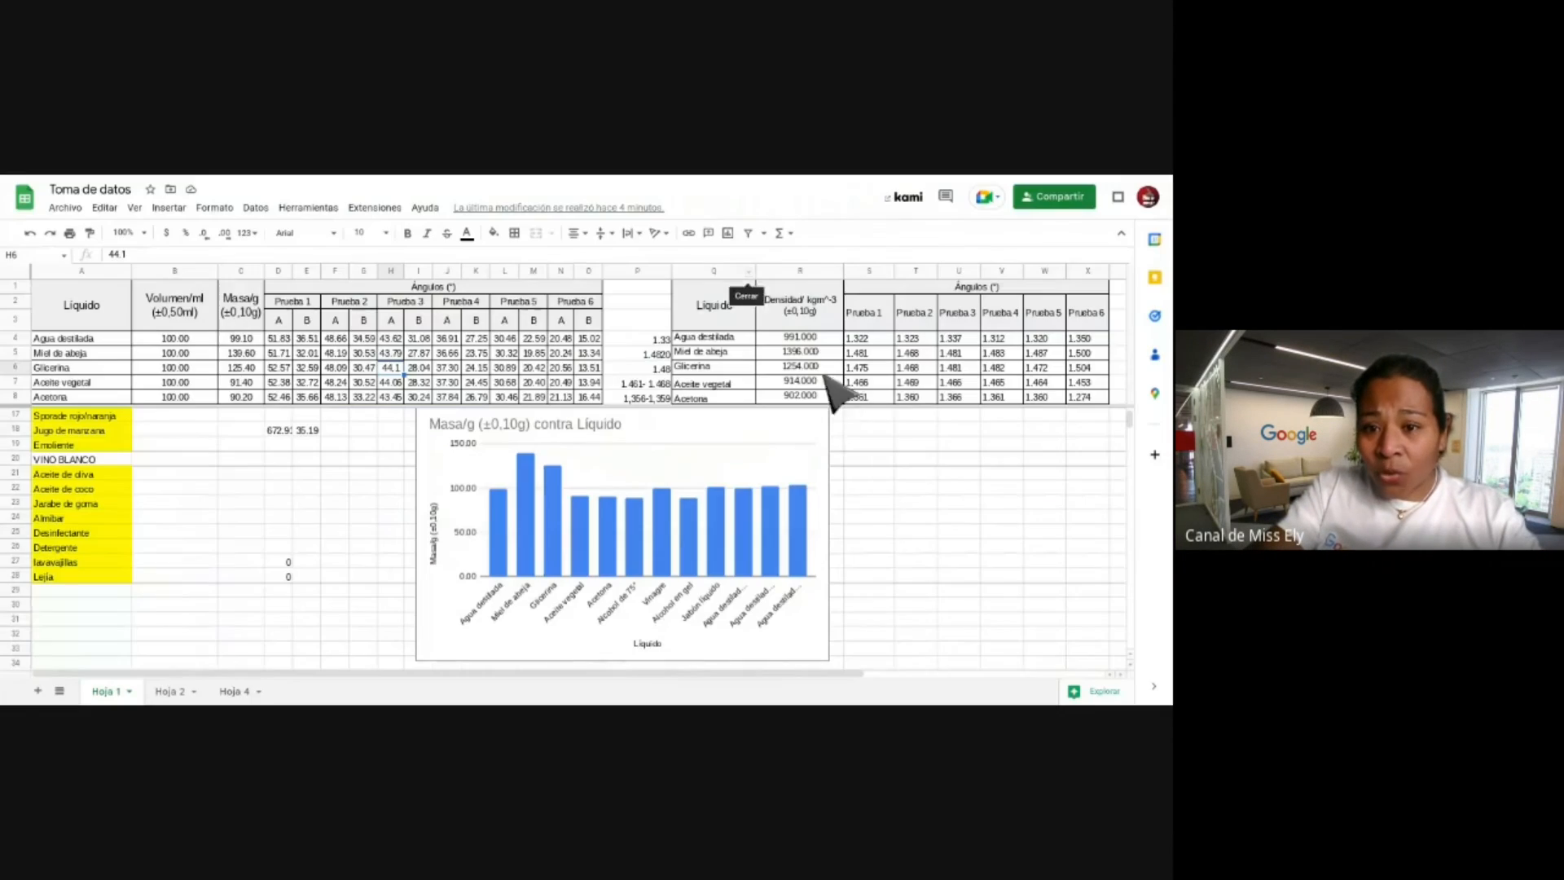
Choose Mover a hoja propia from the chart's three-dot menu to place it on sheet Gráfico1.
left_click(829, 431)
left_click(818, 417)
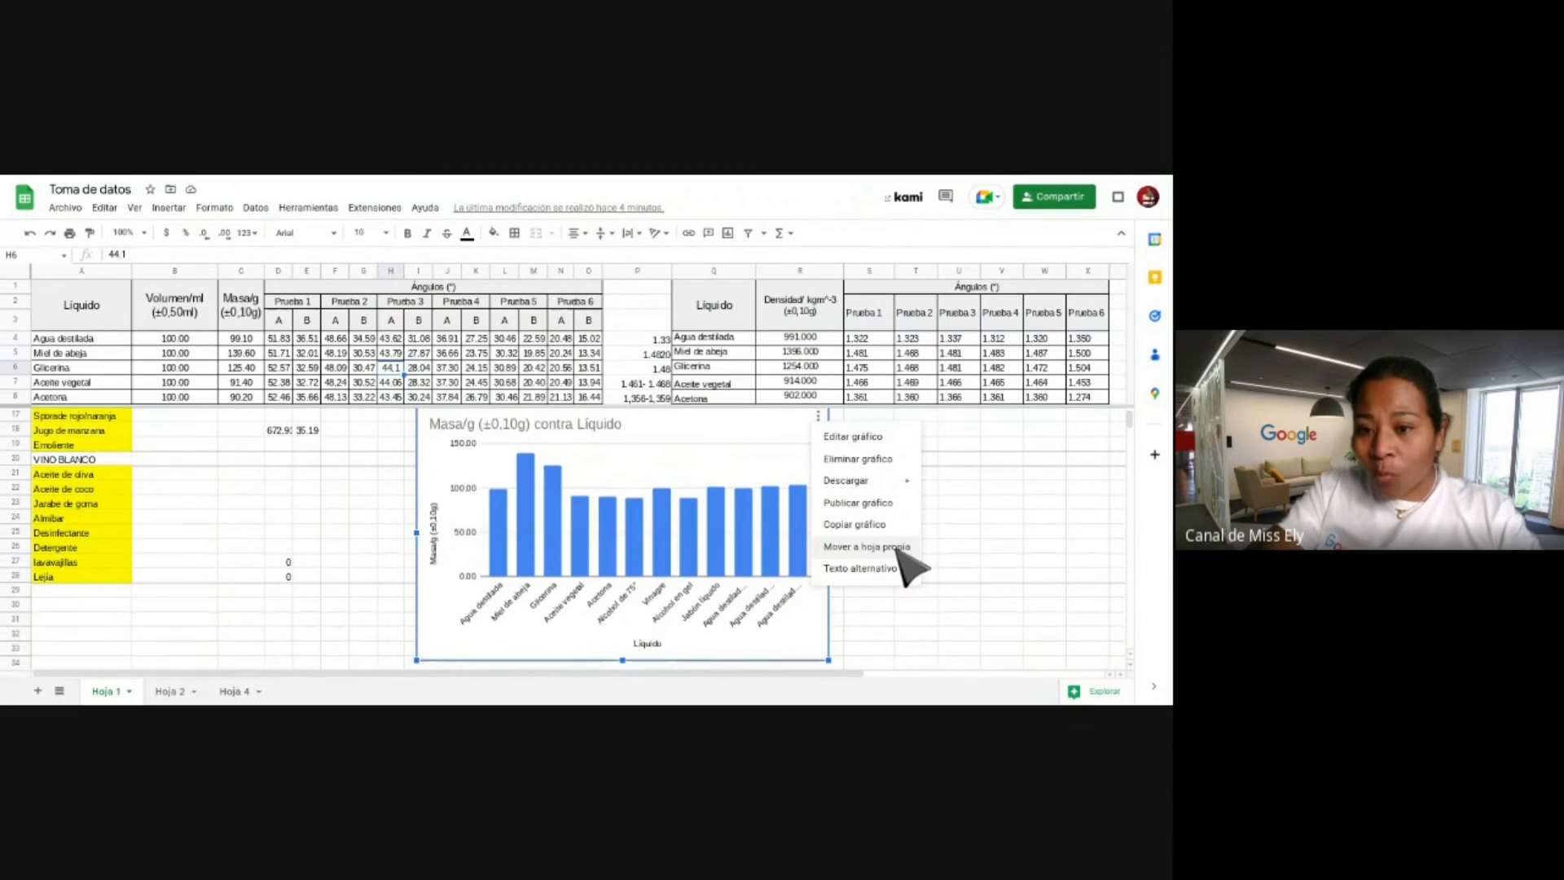
left_click(865, 547)
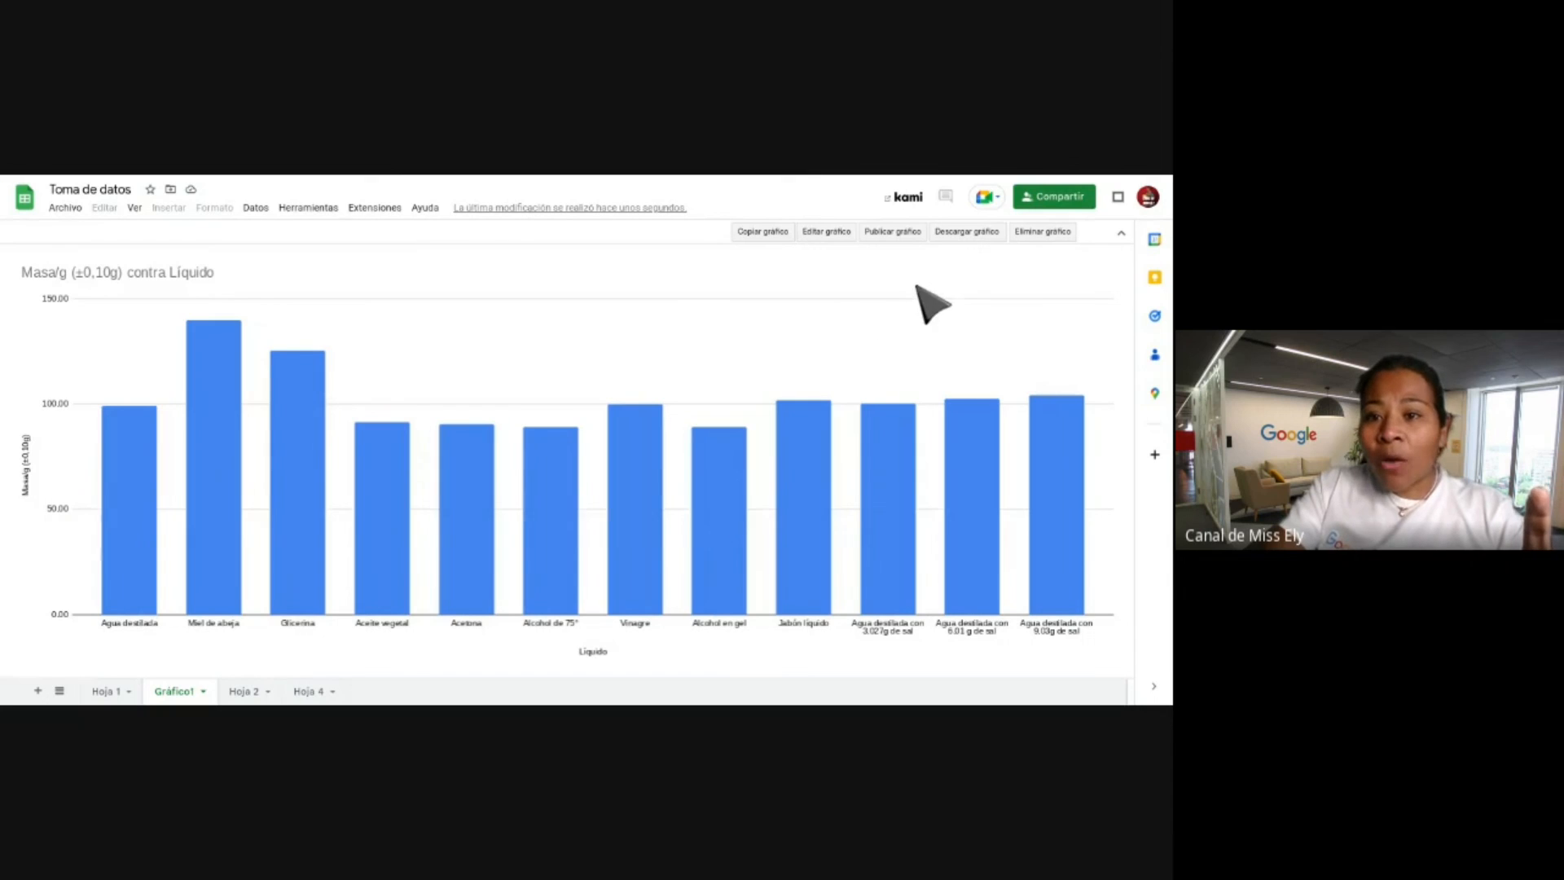
left_click(892, 235)
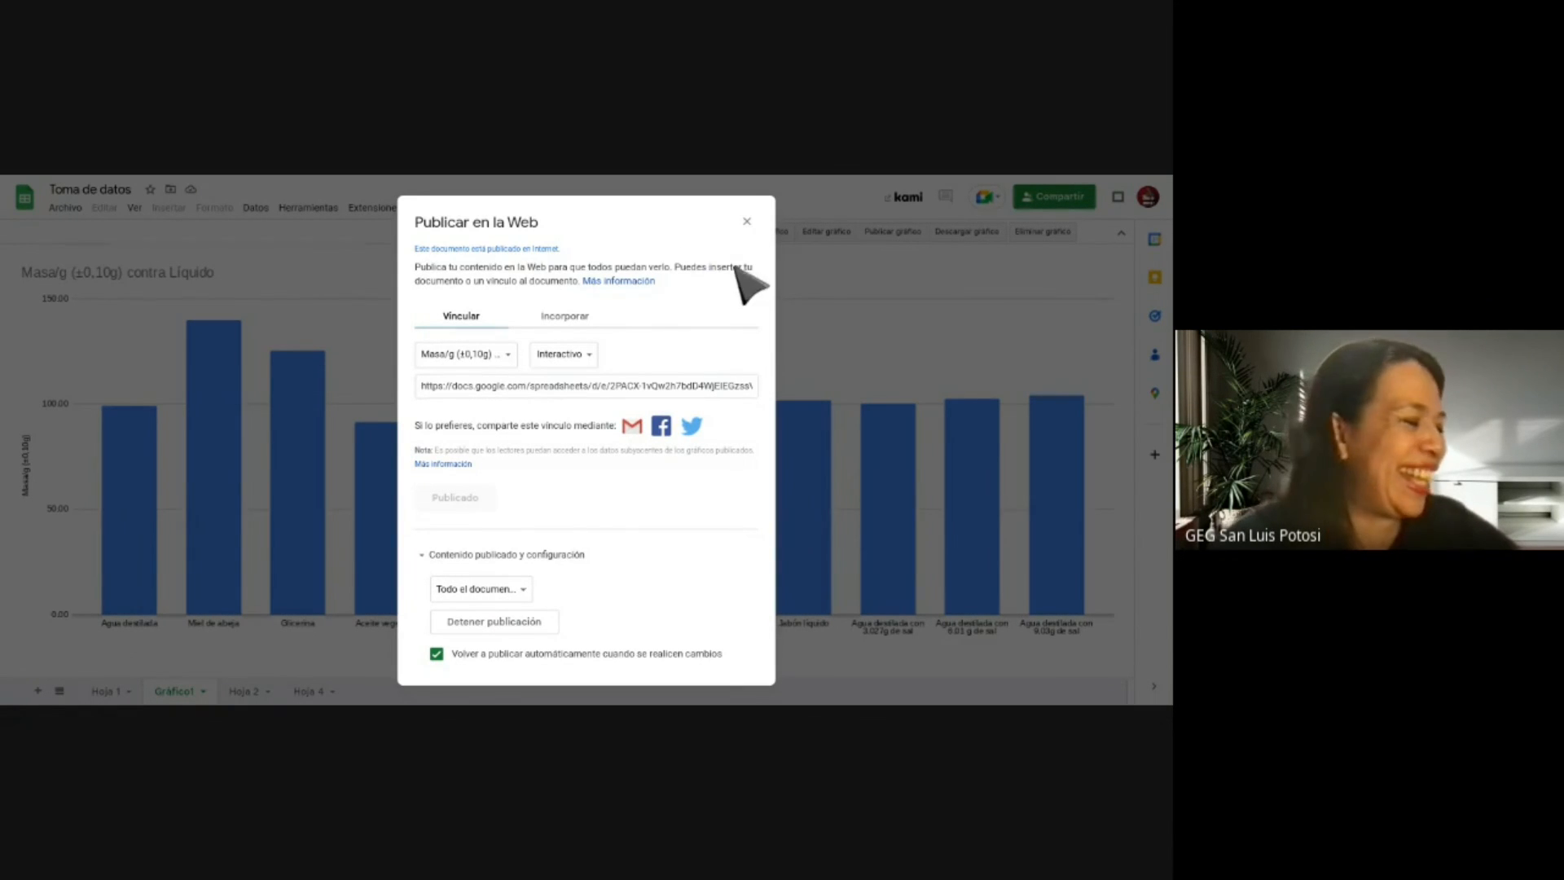
left_click(746, 221)
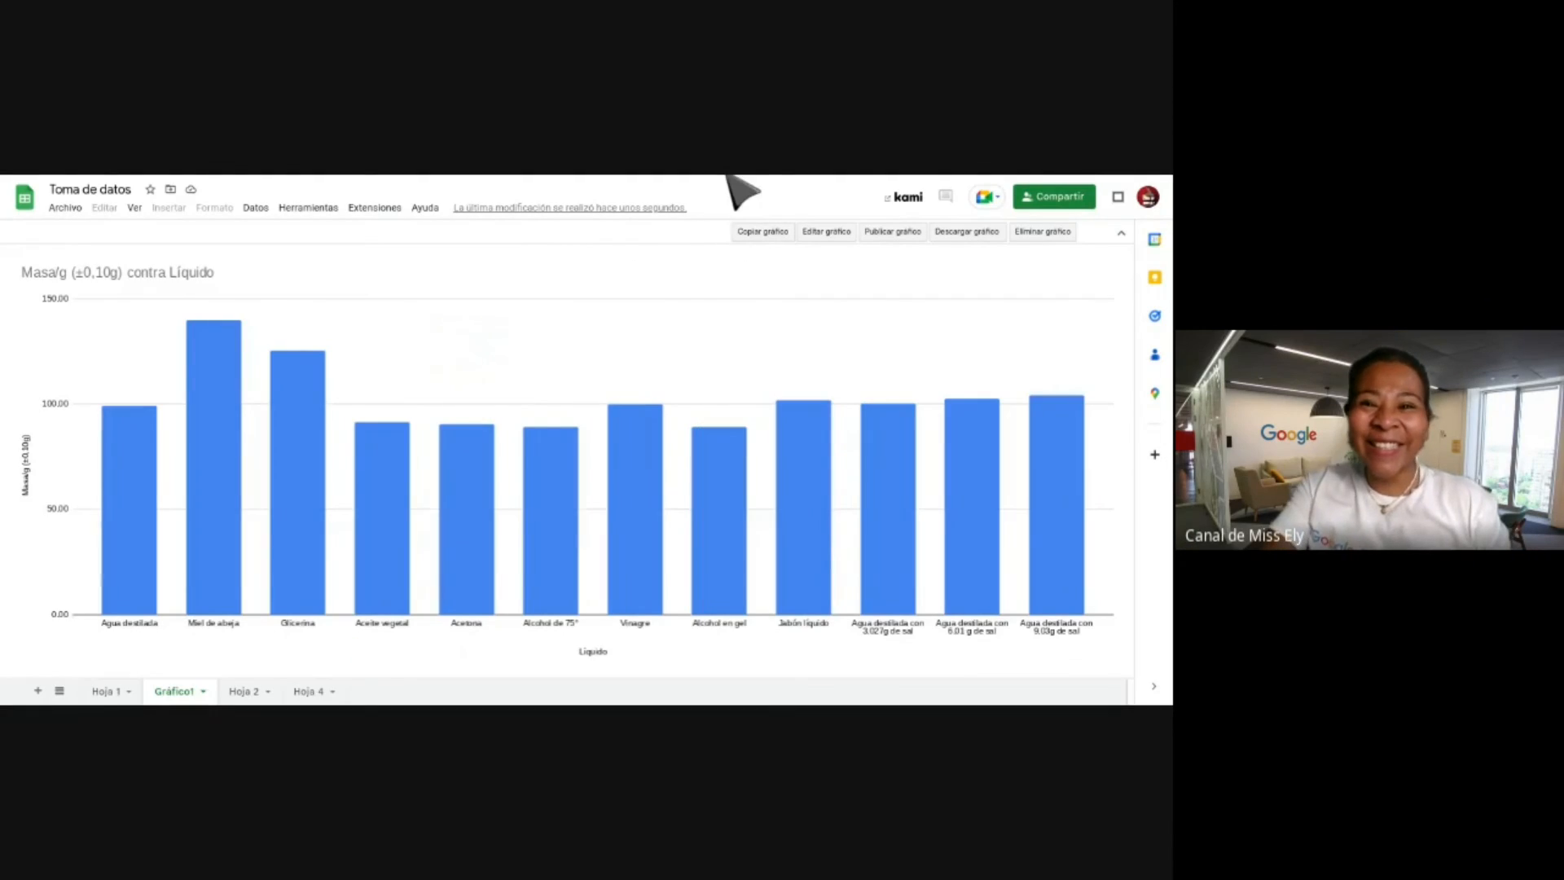